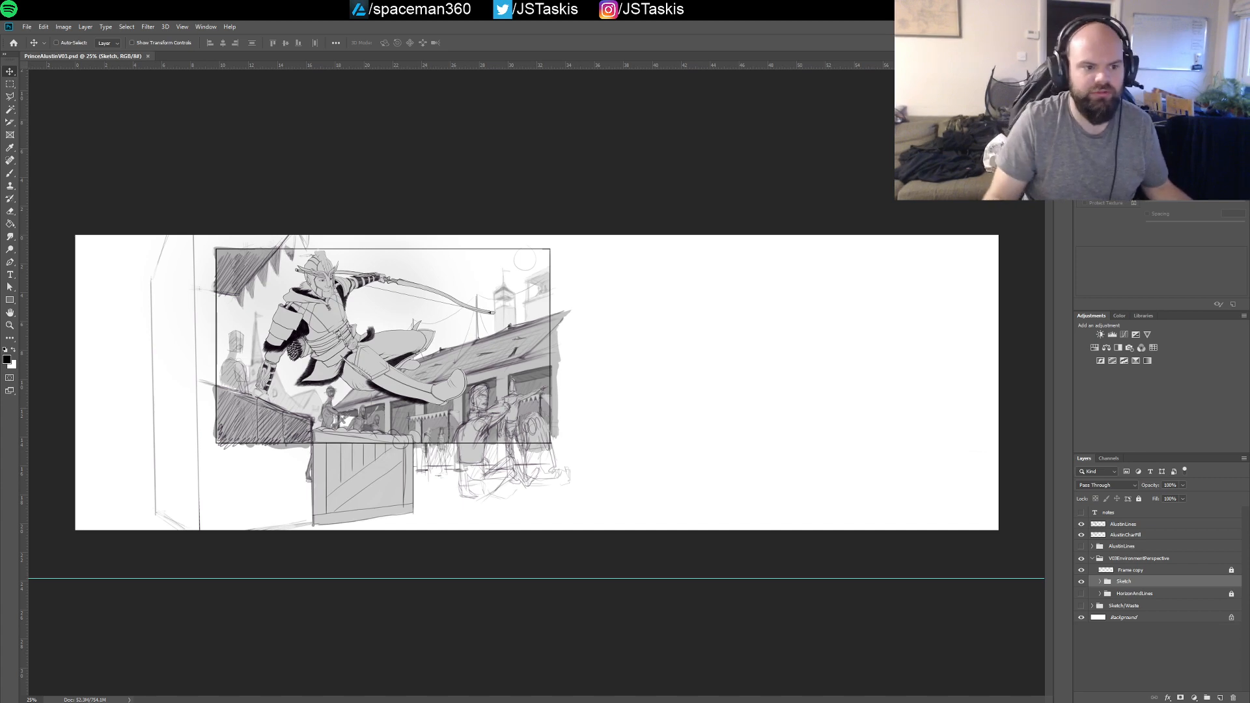
# Examine the leaping archer, the crates and the surrounding market sketch inside and around the frame
pyautogui.moveTo(383, 194); pyautogui.dragTo(535, 233)
pyautogui.moveTo(441, 225); pyautogui.dragTo(453, 237)
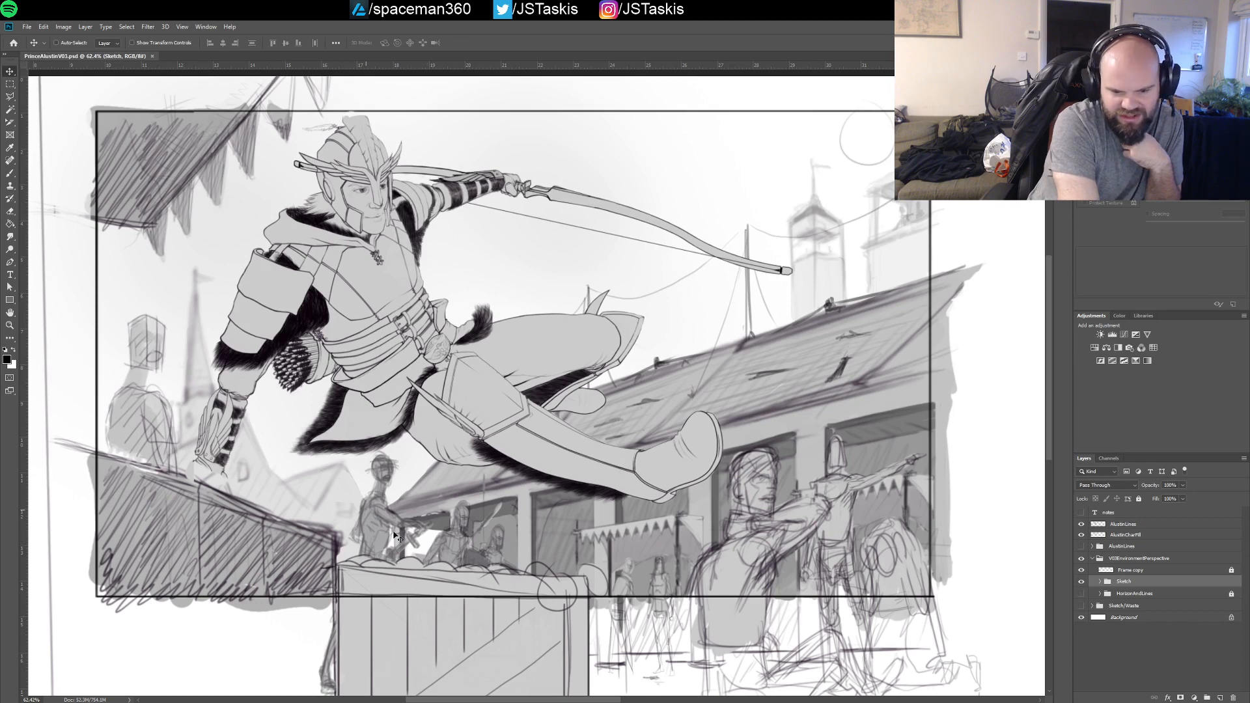
pyautogui.moveTo(587, 423)
pyautogui.mouseDown()
pyautogui.moveTo(578, 322)
pyautogui.moveTo(562, 385)
pyautogui.moveTo(572, 415)
pyautogui.mouseUp()
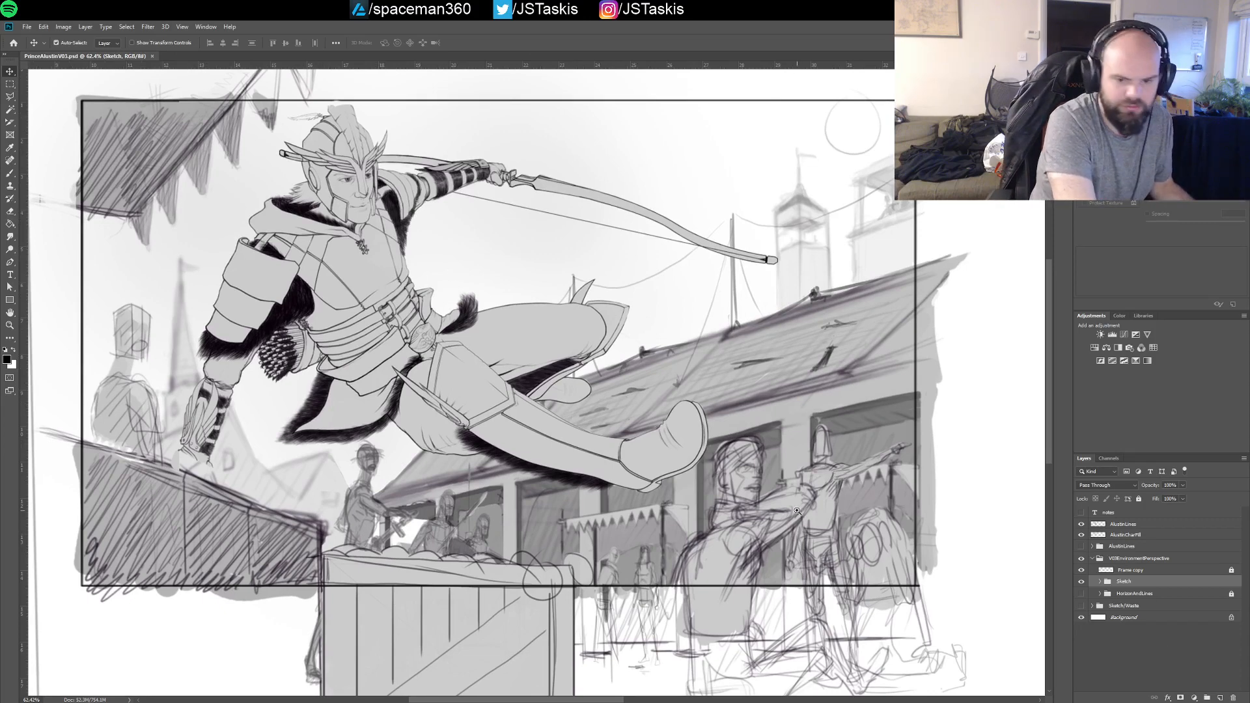
pyautogui.moveTo(797, 509); pyautogui.dragTo(744, 500)
pyautogui.moveTo(1042, 639); pyautogui.dragTo(627, 448)
pyautogui.moveTo(404, 428)
pyautogui.mouseDown()
pyautogui.moveTo(391, 466)
pyautogui.moveTo(742, 517)
pyautogui.moveTo(571, 465)
pyautogui.mouseUp()
pyautogui.moveTo(515, 394); pyautogui.dragTo(542, 400)
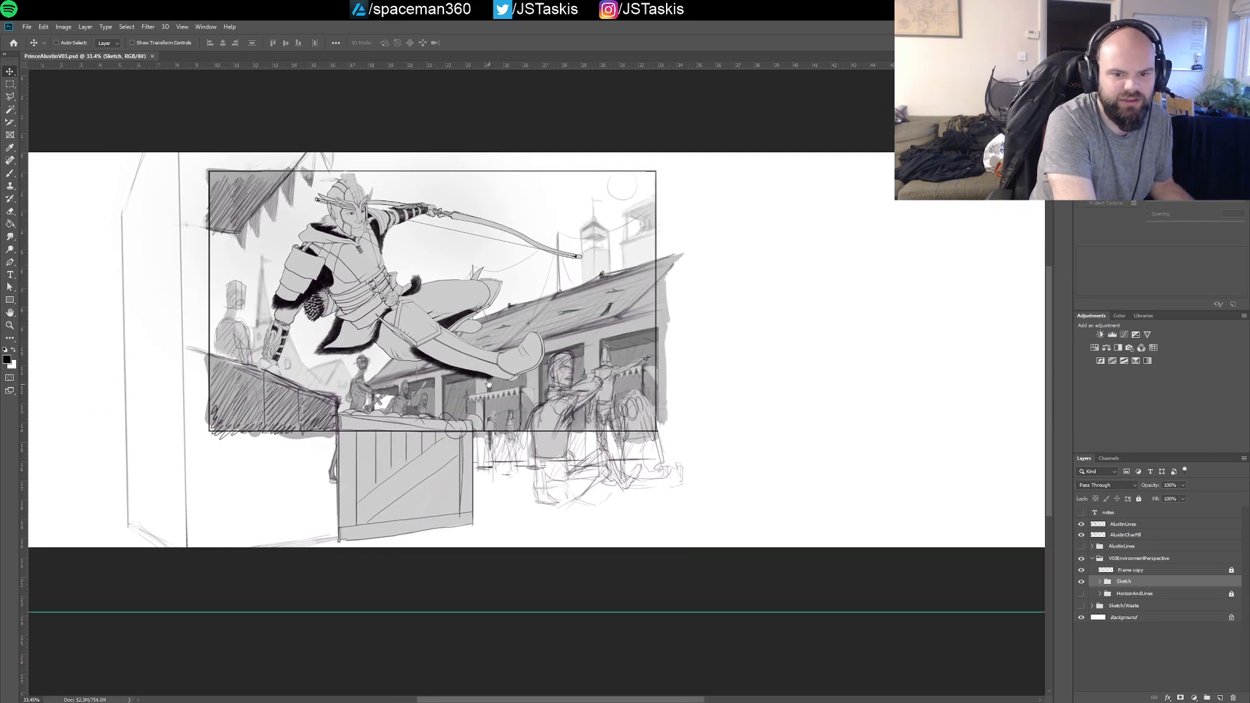
pyautogui.moveTo(471, 379); pyautogui.dragTo(541, 475)
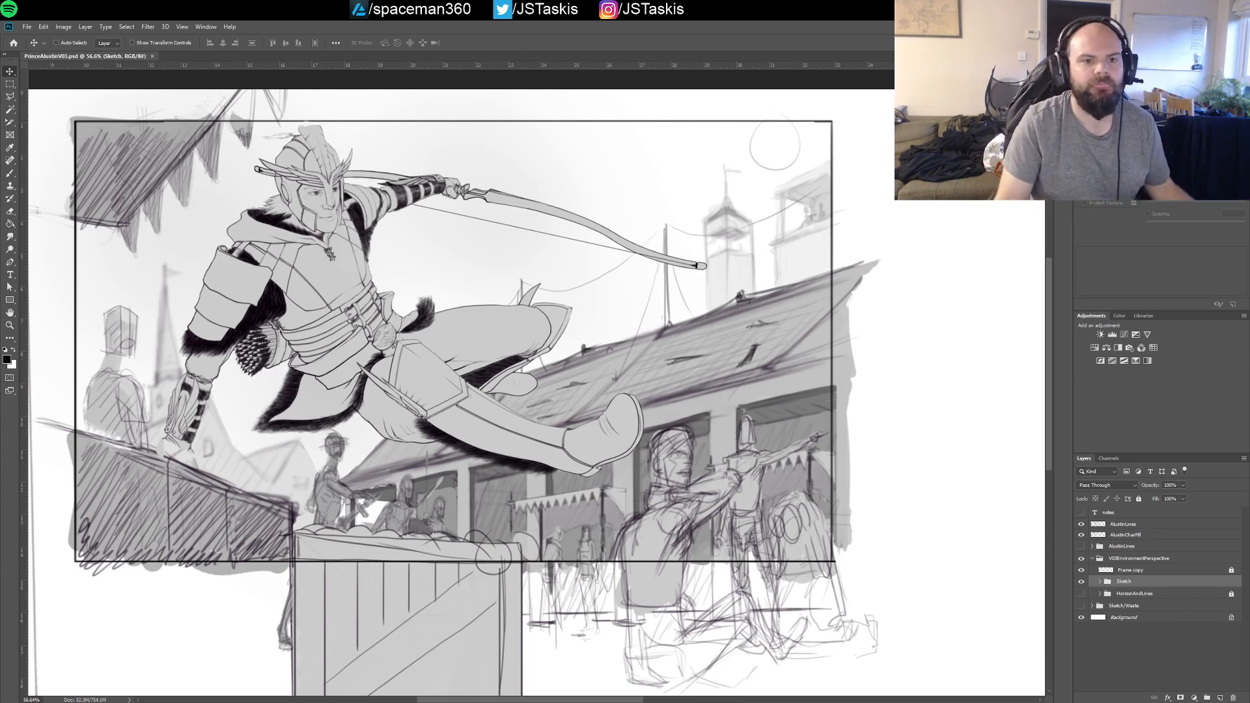
# Activate the Brush tool and check what the notes and AlustinCharFill layers contain by toggling their visibility
pyautogui.press('b')
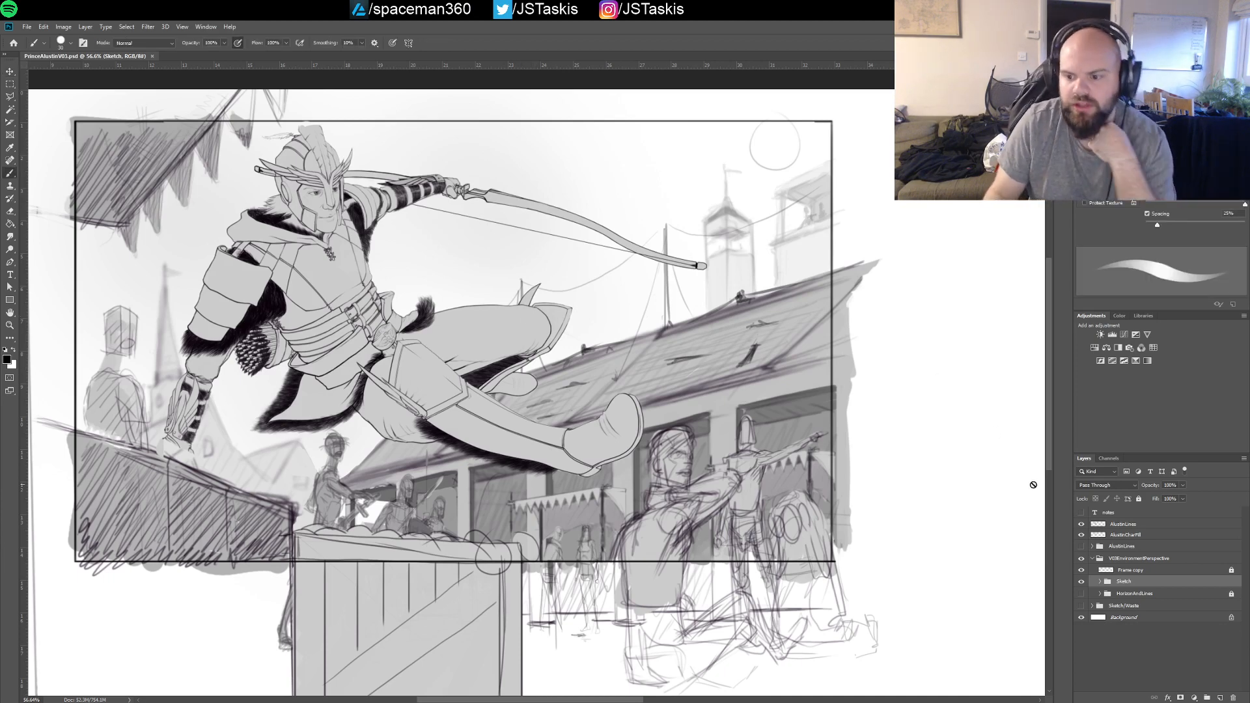
pyautogui.click(1081, 513)
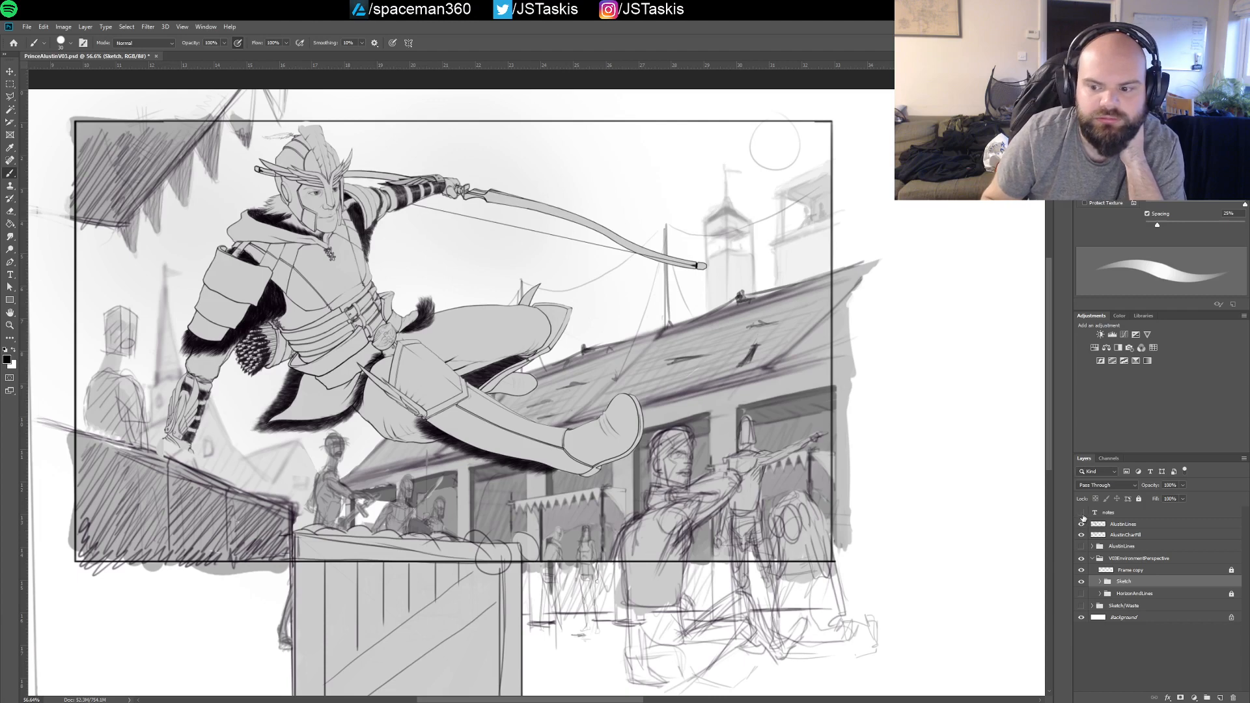
pyautogui.click(1081, 513)
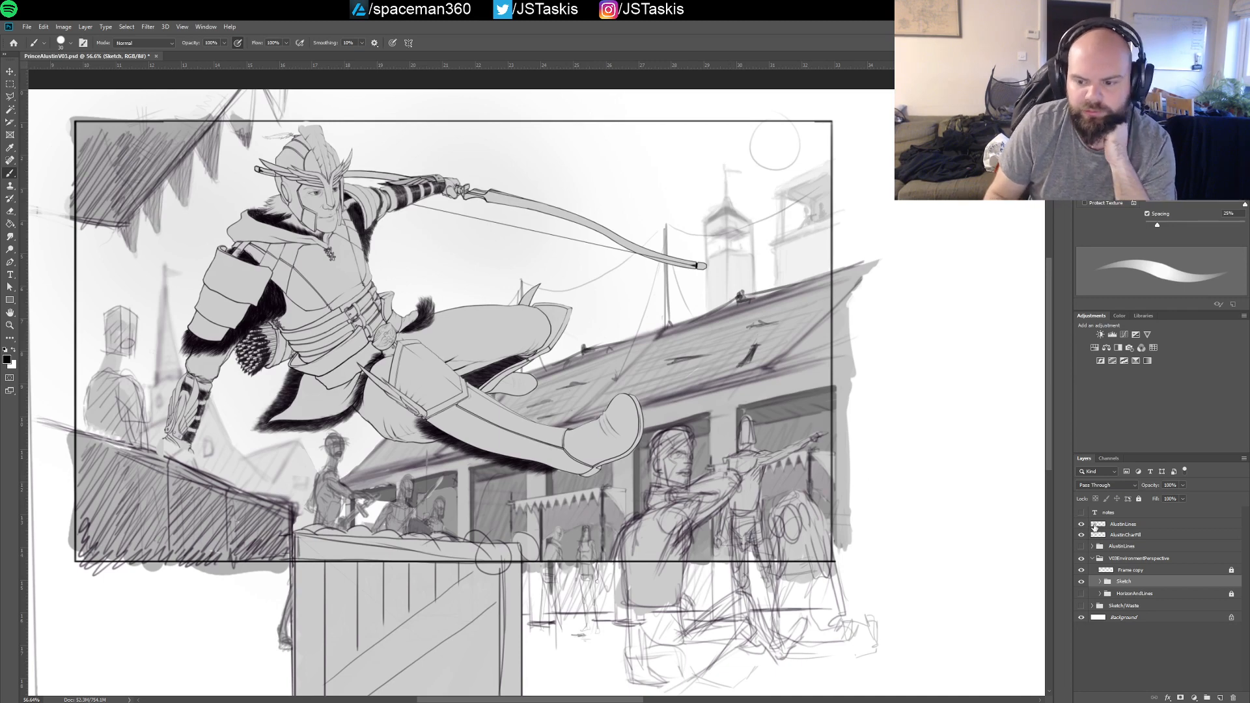
pyautogui.click(1081, 535)
pyautogui.click(1082, 536)
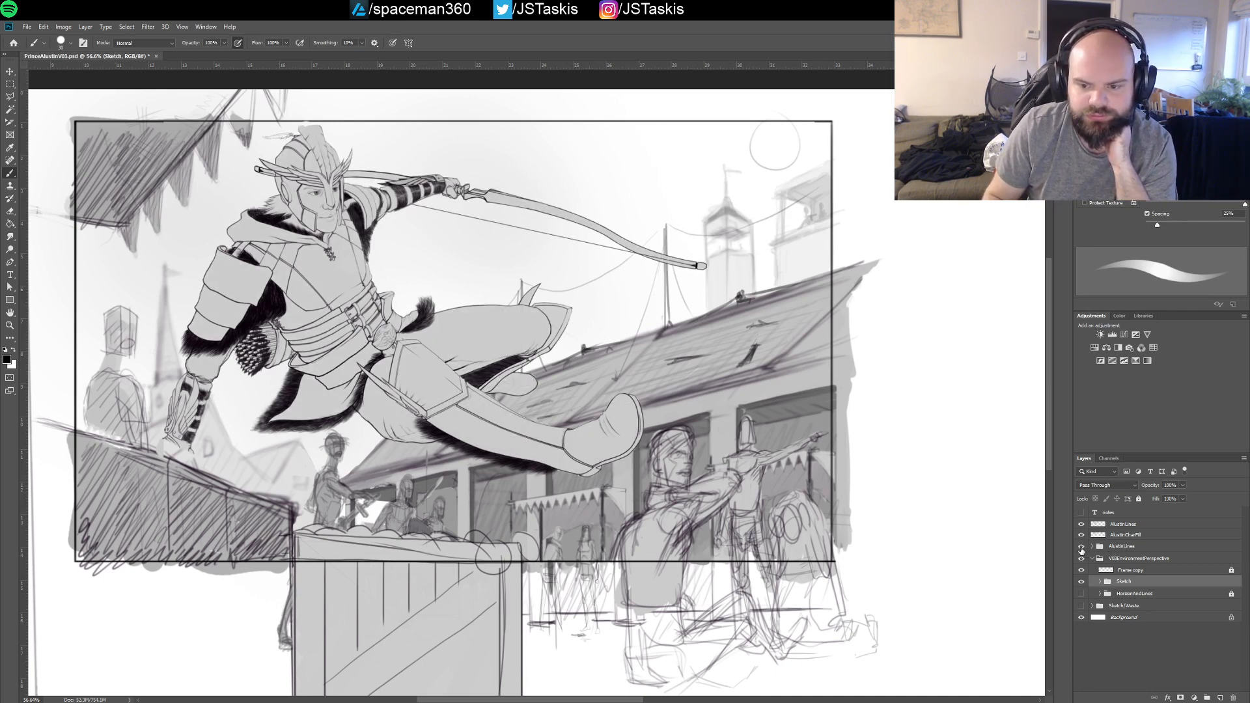
# Compare the AlustinLines group with the AlustinCharFill layer by toggling their visibility, leaving the group hidden and the fill visible
pyautogui.click(1082, 547)
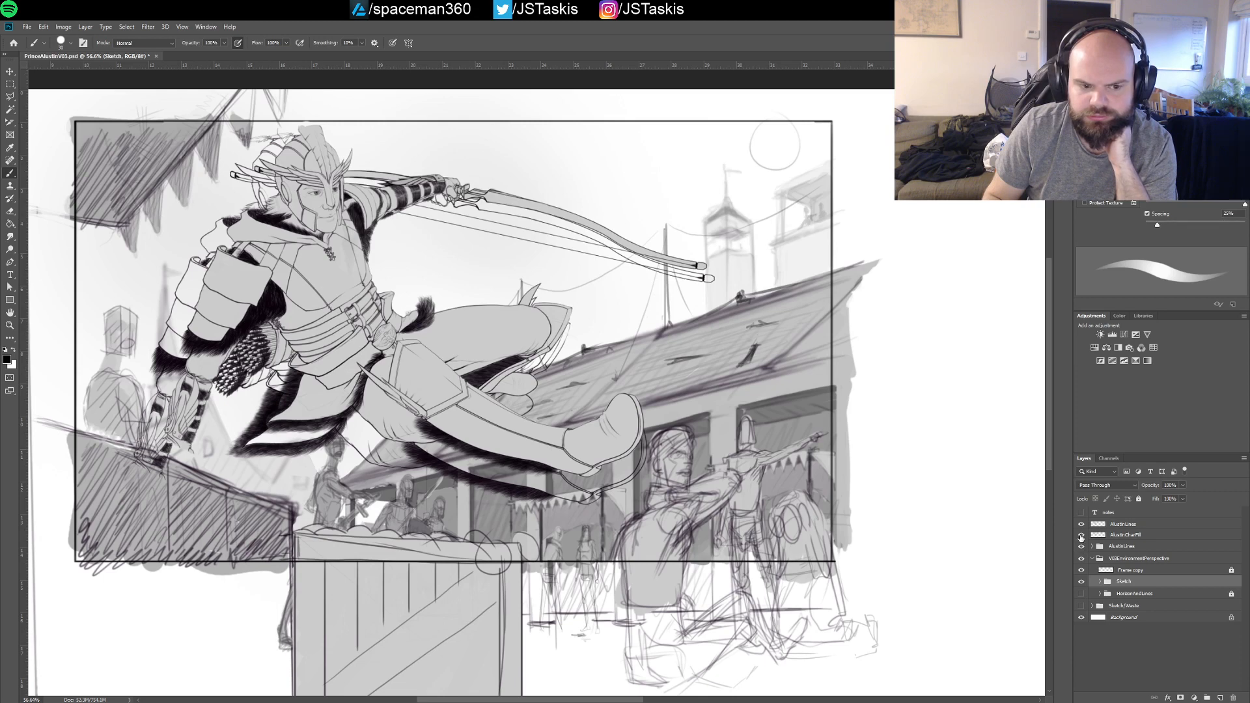
pyautogui.click(1081, 535)
pyautogui.click(1082, 536)
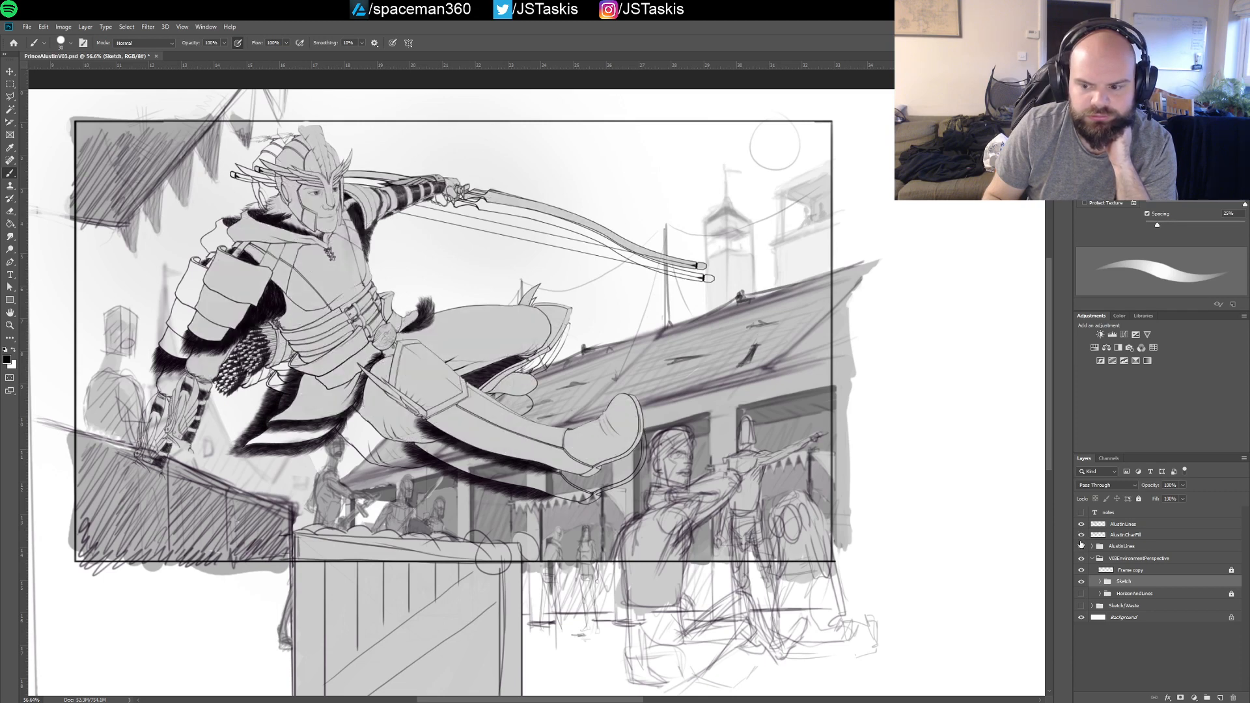
pyautogui.click(1082, 535)
pyautogui.click(1082, 547)
pyautogui.click(1081, 547)
pyautogui.click(1082, 535)
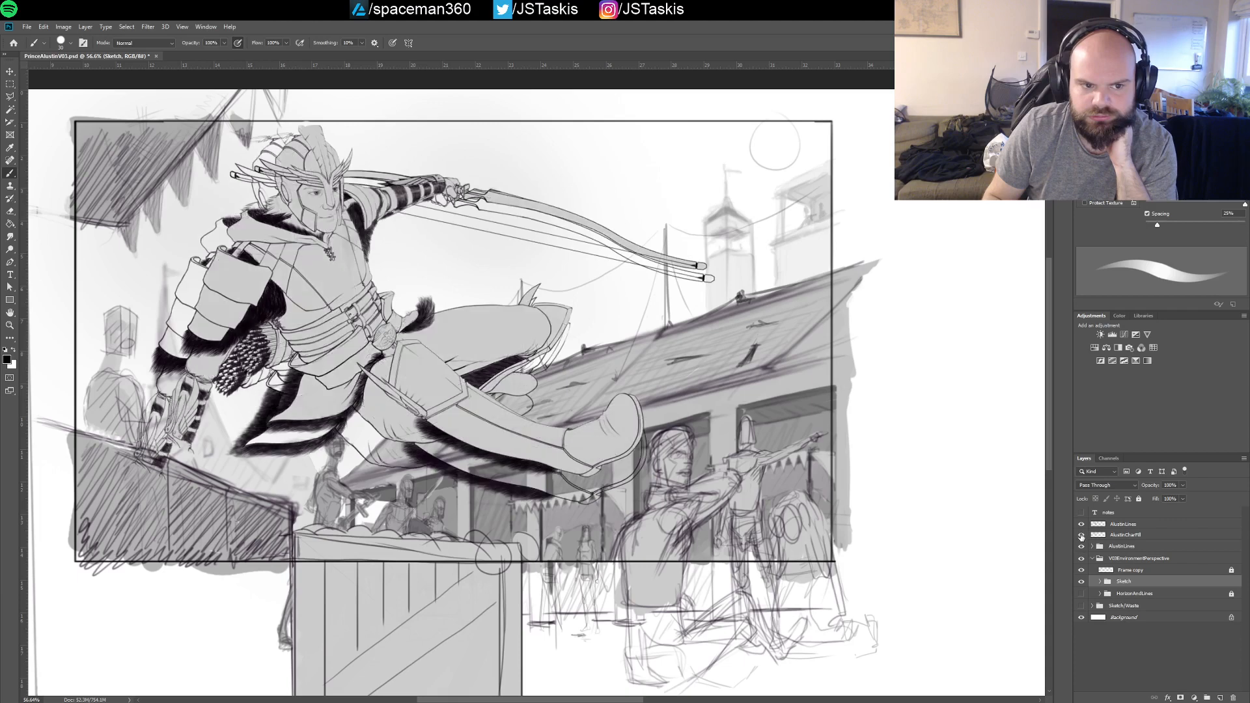
pyautogui.click(1082, 535)
pyautogui.click(1082, 547)
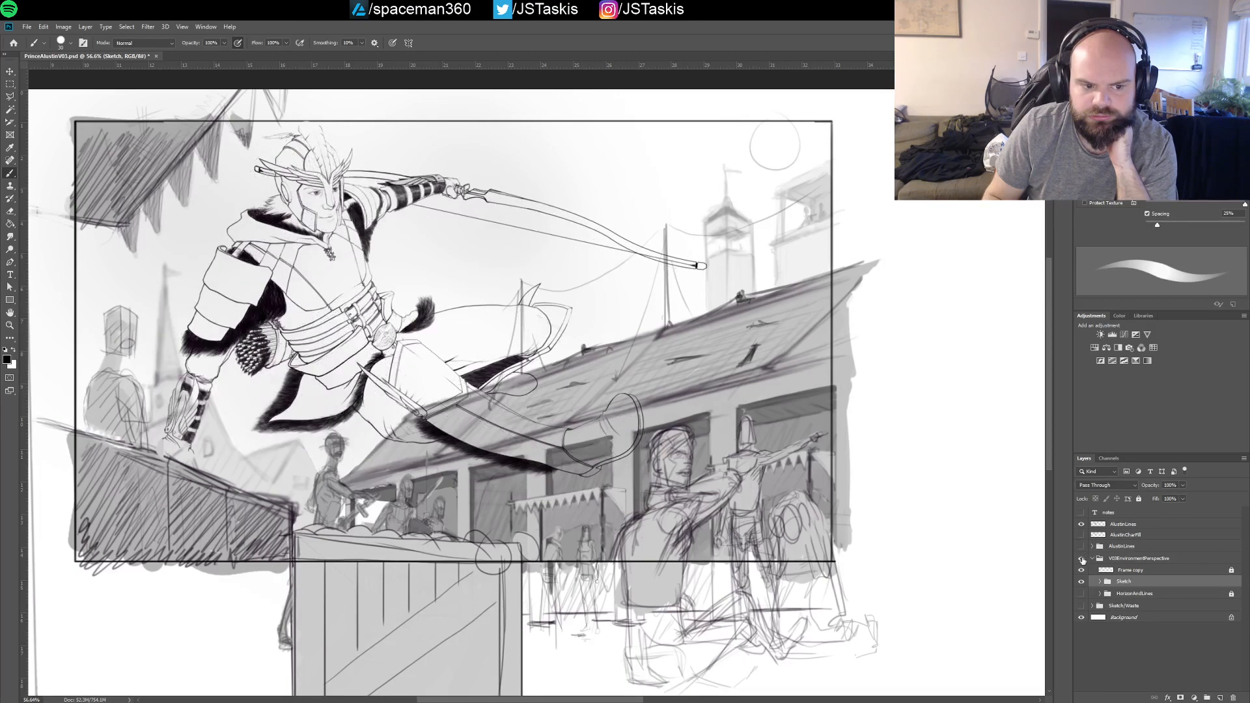
pyautogui.click(1082, 547)
pyautogui.click(1082, 547)
pyautogui.click(1082, 535)
pyautogui.click(1082, 536)
pyautogui.click(1082, 547)
pyautogui.click(1082, 547)
pyautogui.click(1082, 547)
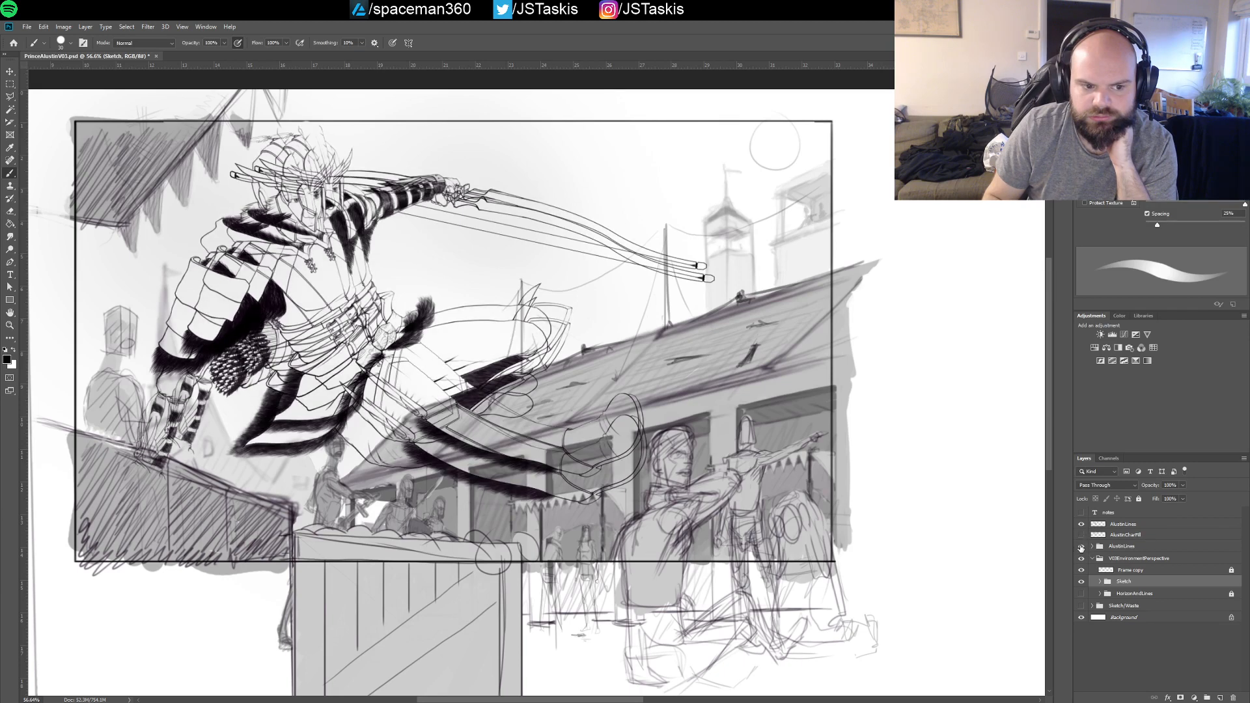
pyautogui.click(1081, 547)
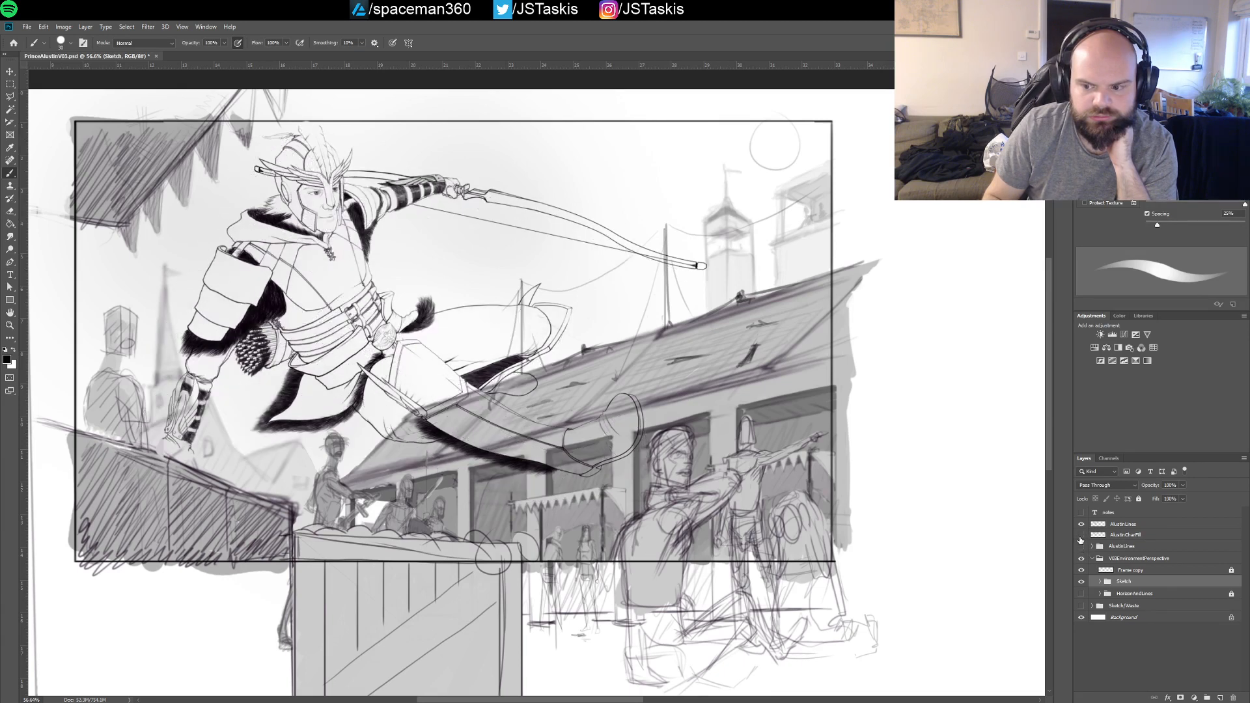
pyautogui.click(1082, 536)
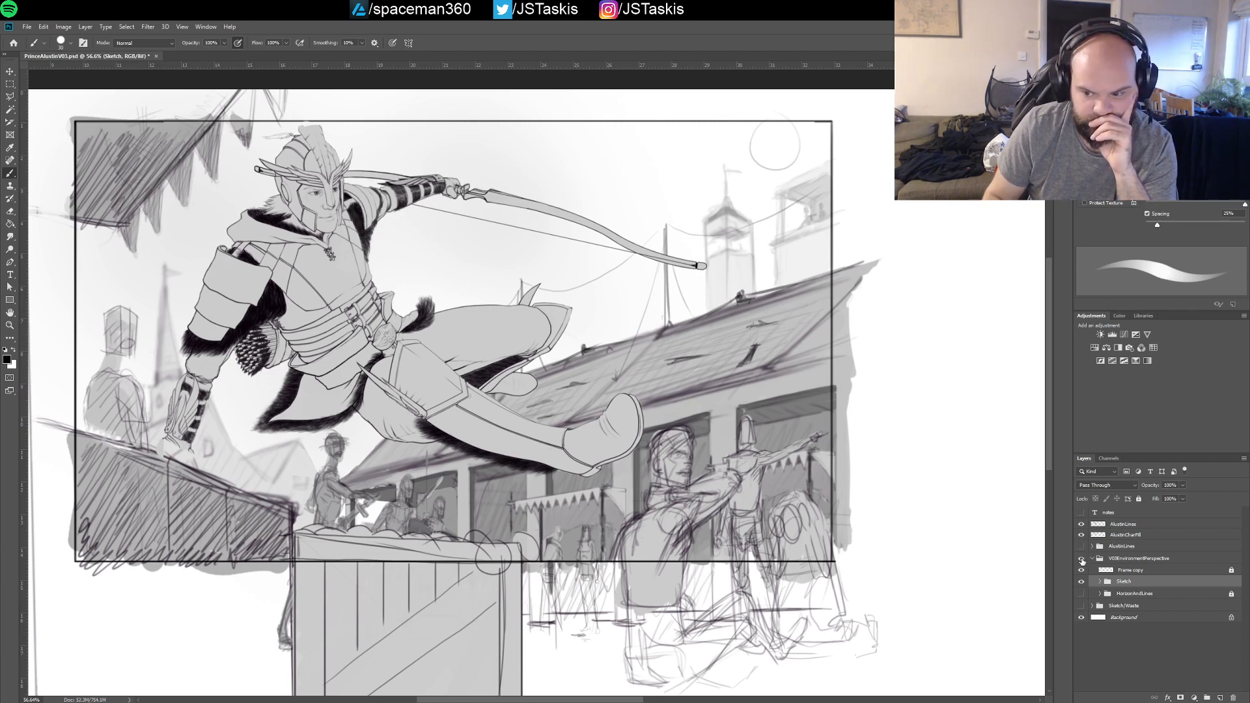
# Inspect the V03EnvironmentPerspective group and its Frame copy, Sketch and HorizonAndLines contents by hiding and showing each one
pyautogui.click(1082, 559)
pyautogui.click(1082, 559)
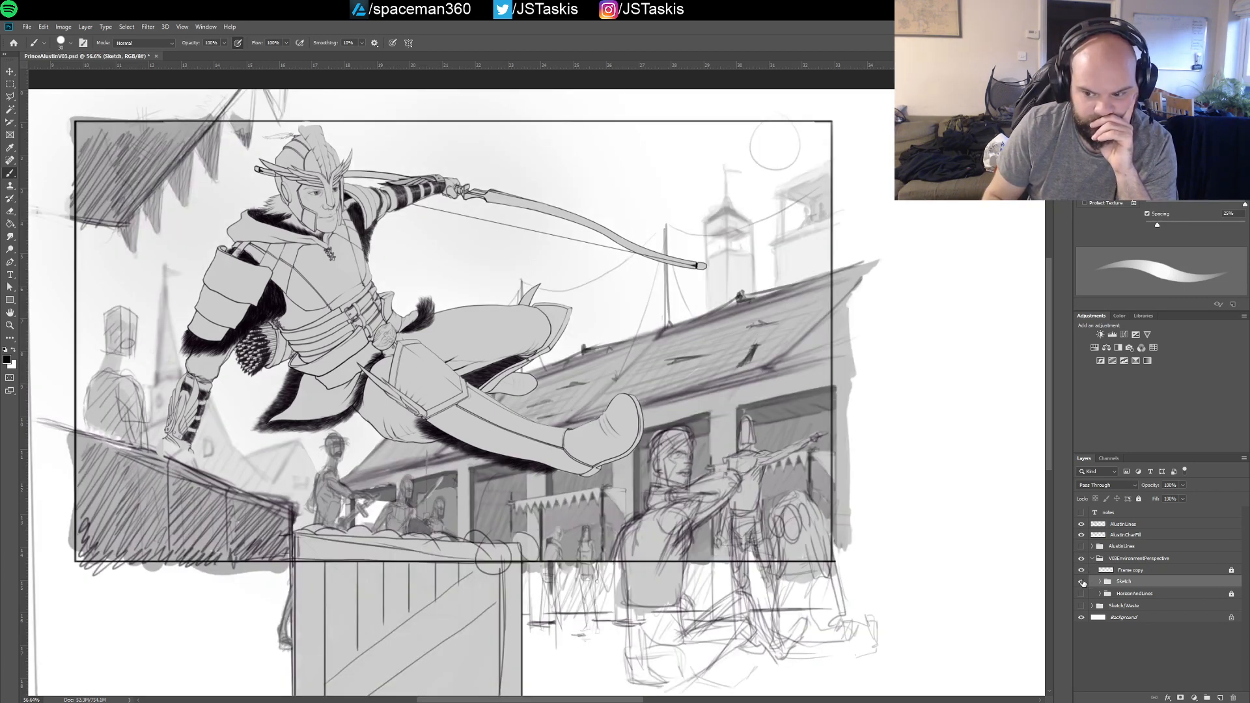
pyautogui.click(1082, 582)
pyautogui.click(1082, 582)
pyautogui.click(1082, 594)
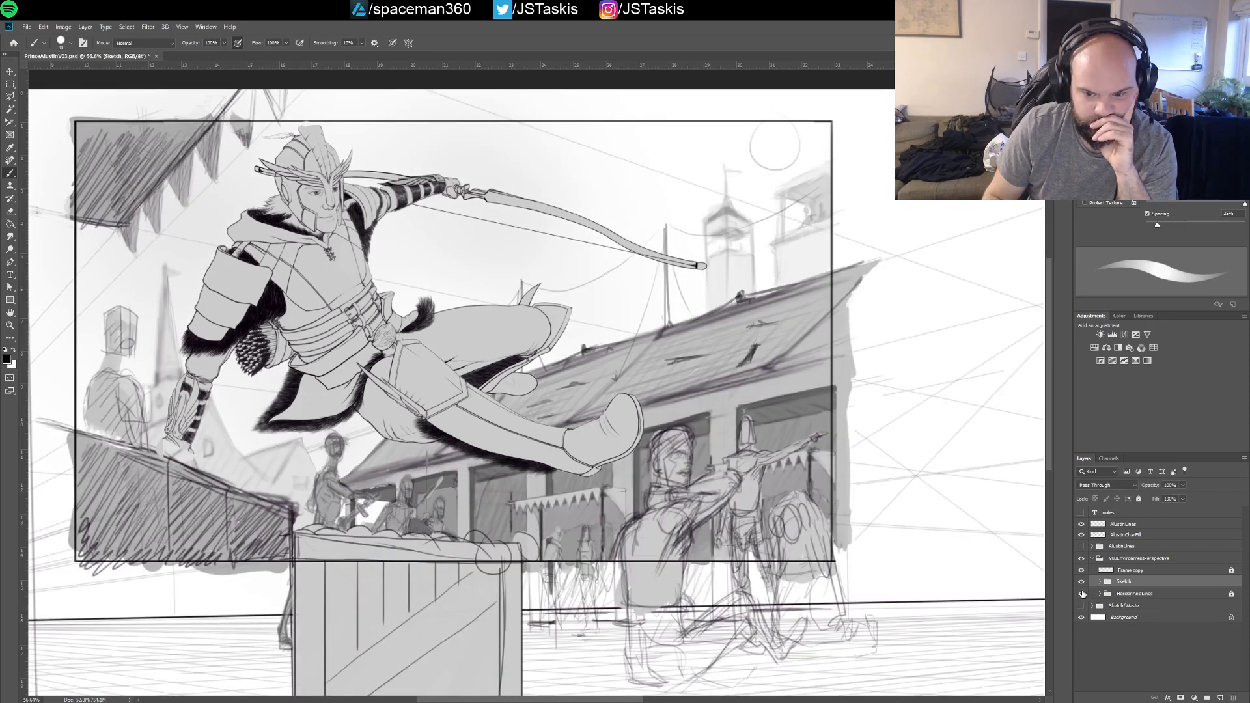
pyautogui.click(1082, 594)
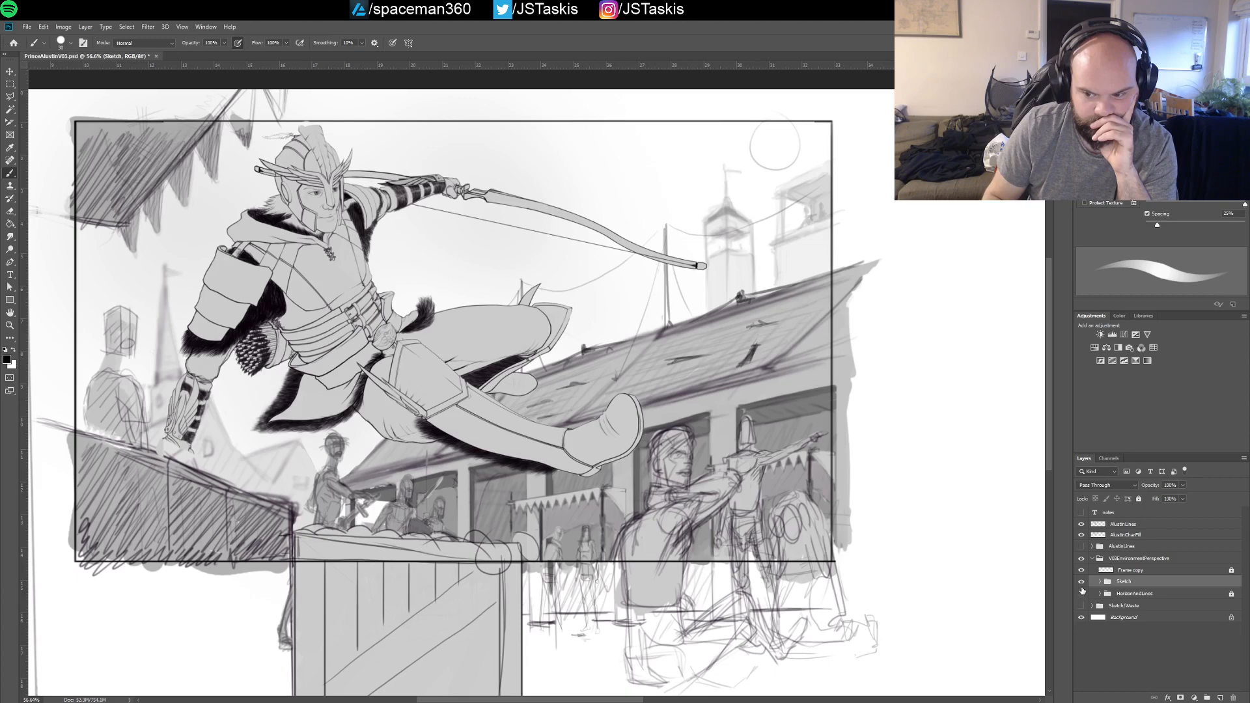
pyautogui.click(1082, 582)
pyautogui.click(1082, 582)
pyautogui.click(1082, 570)
pyautogui.click(1082, 571)
pyautogui.click(1082, 594)
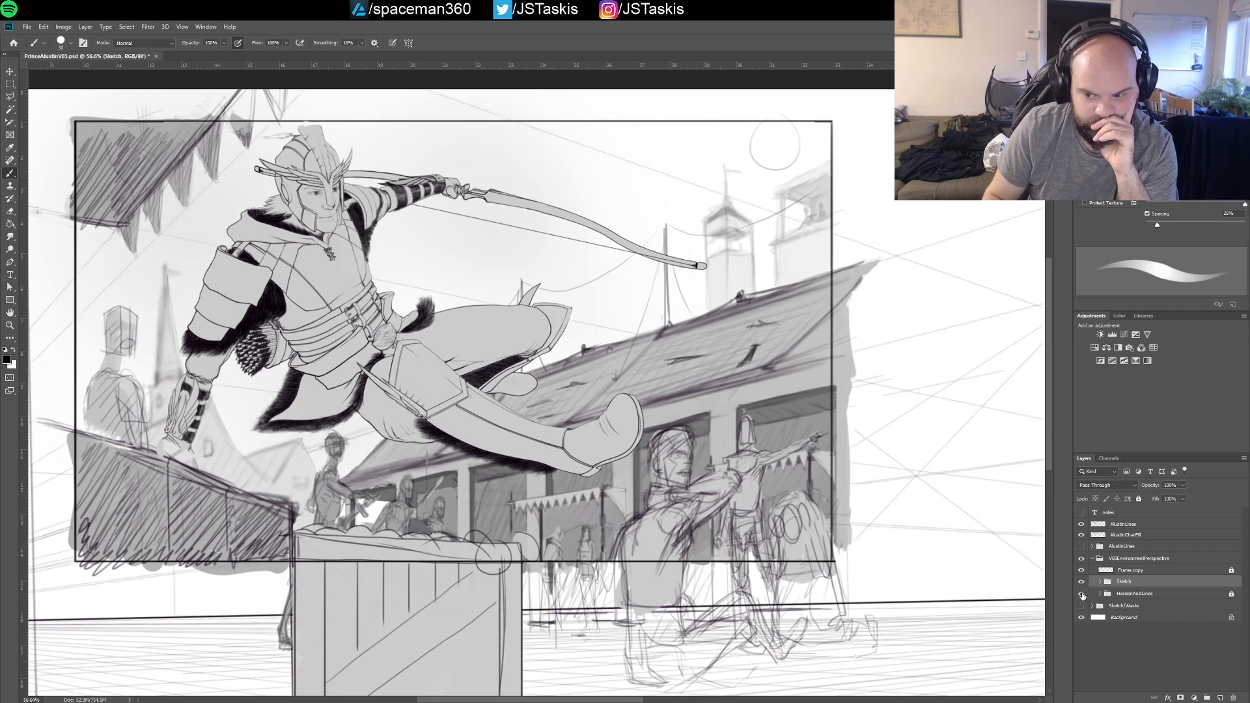
pyautogui.click(1081, 594)
# Check the old drawings in the Sketch/Waste group by showing it temporarily, leaving it hidden
pyautogui.click(1082, 606)
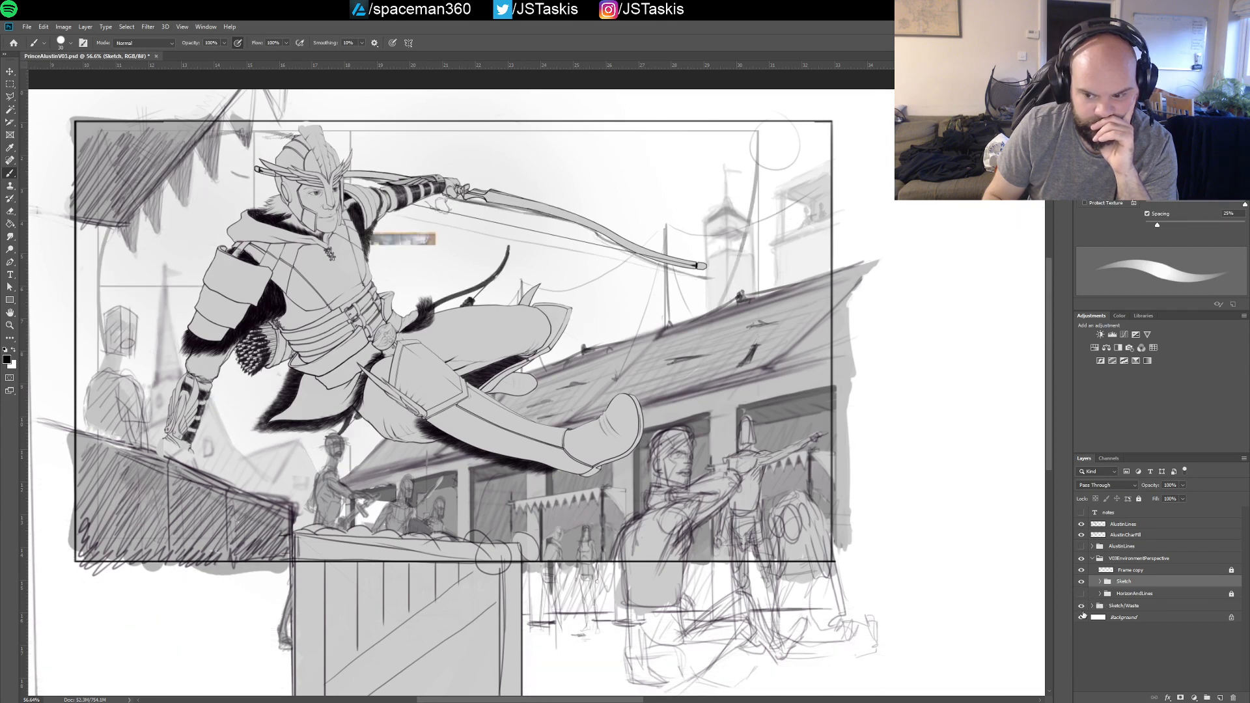
pyautogui.click(1083, 606)
pyautogui.click(1082, 606)
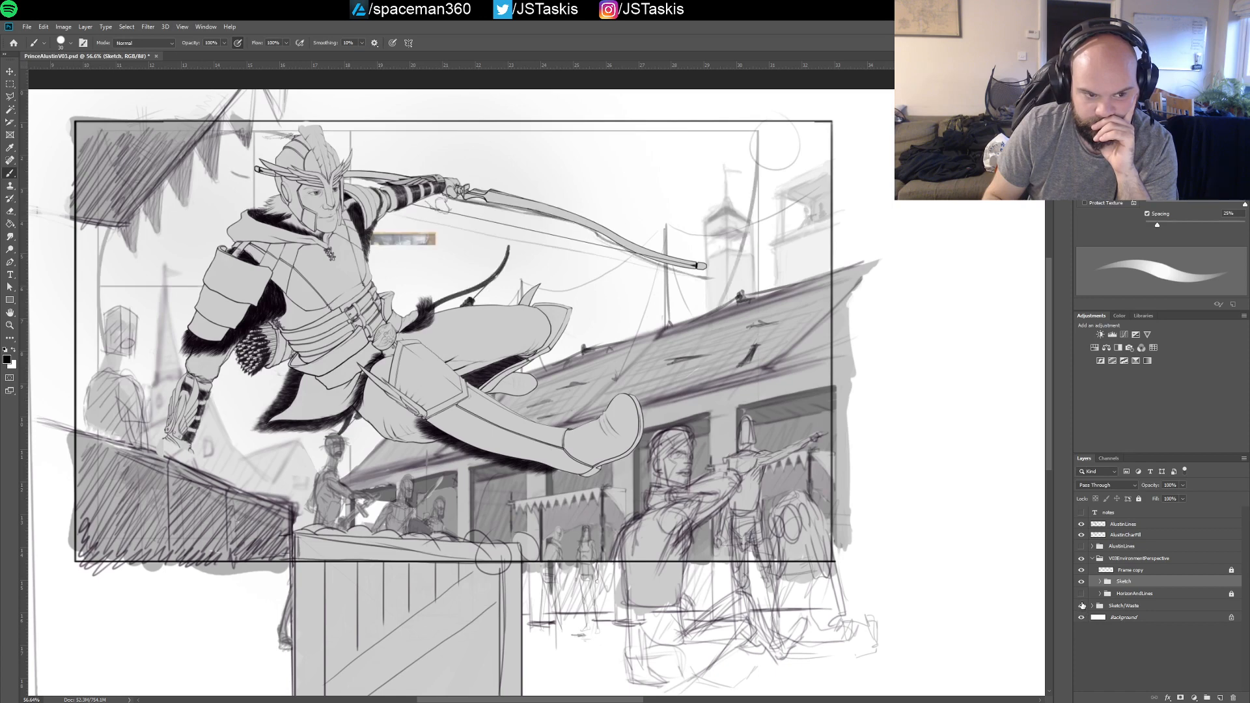
pyautogui.click(1082, 605)
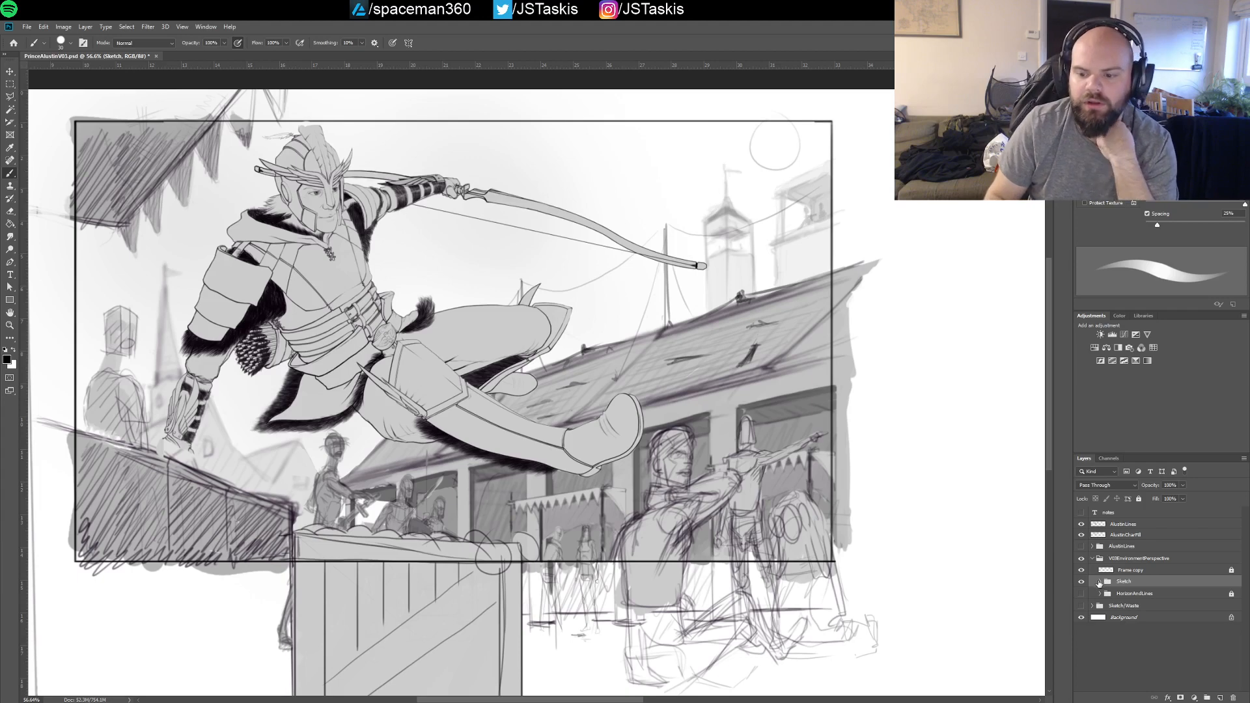
# Collapse the V03EnvironmentPerspective group and put the AlustinLines layer, AlustinCharFill layer and AlustinLines folder into a new group
pyautogui.click(1092, 558)
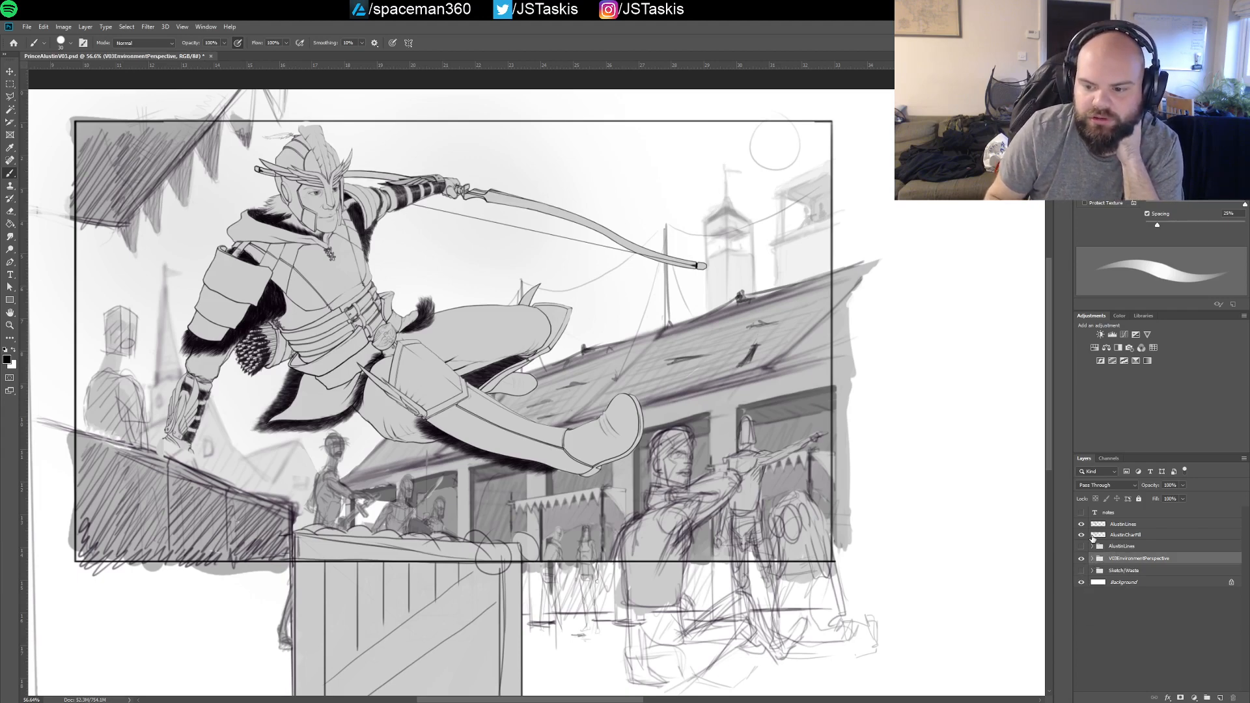
pyautogui.click(1111, 547)
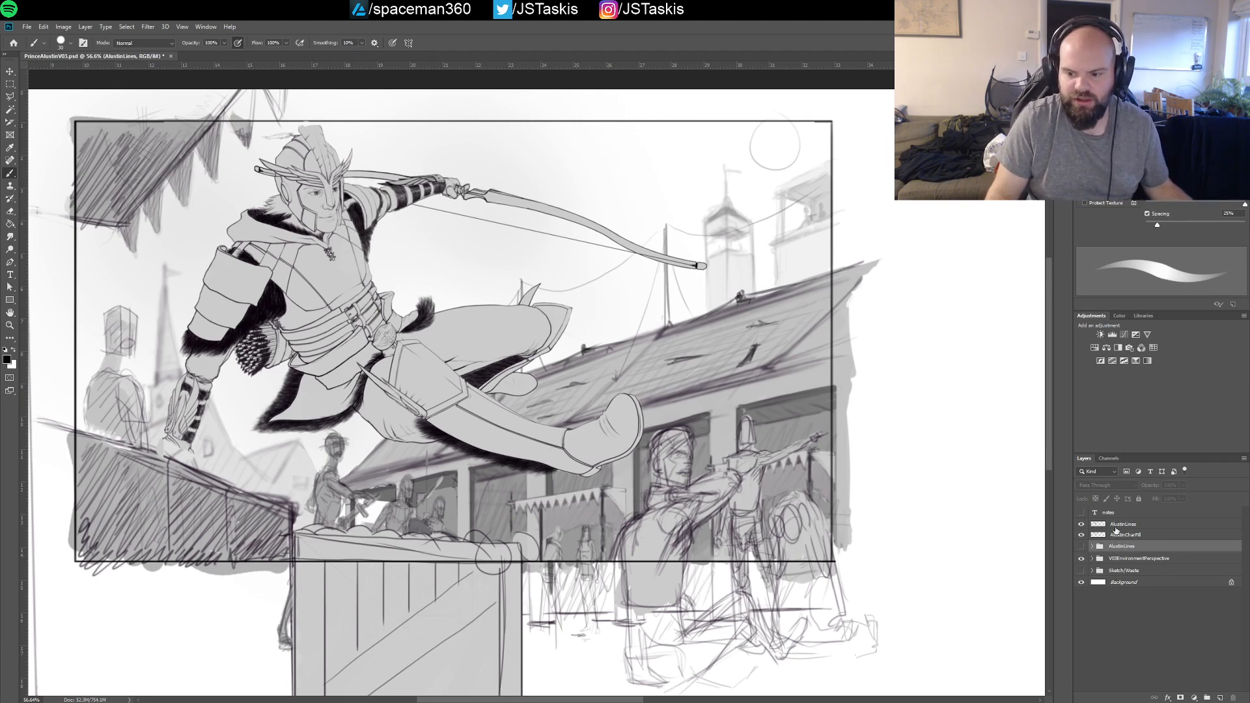
pyautogui.click(1116, 532)
pyautogui.hotkey('ctrl', 'g')
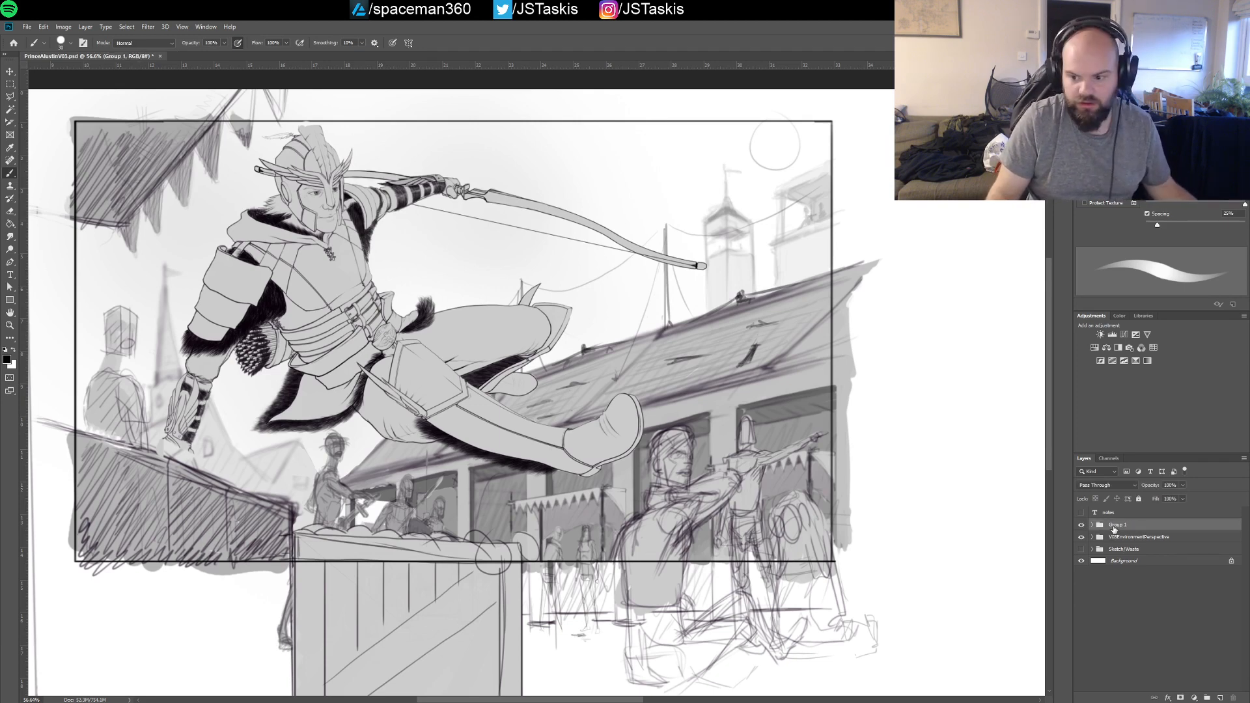
# Rename the new character group as V03Character
pyautogui.doubleClick(1118, 527)
pyautogui.write('V')
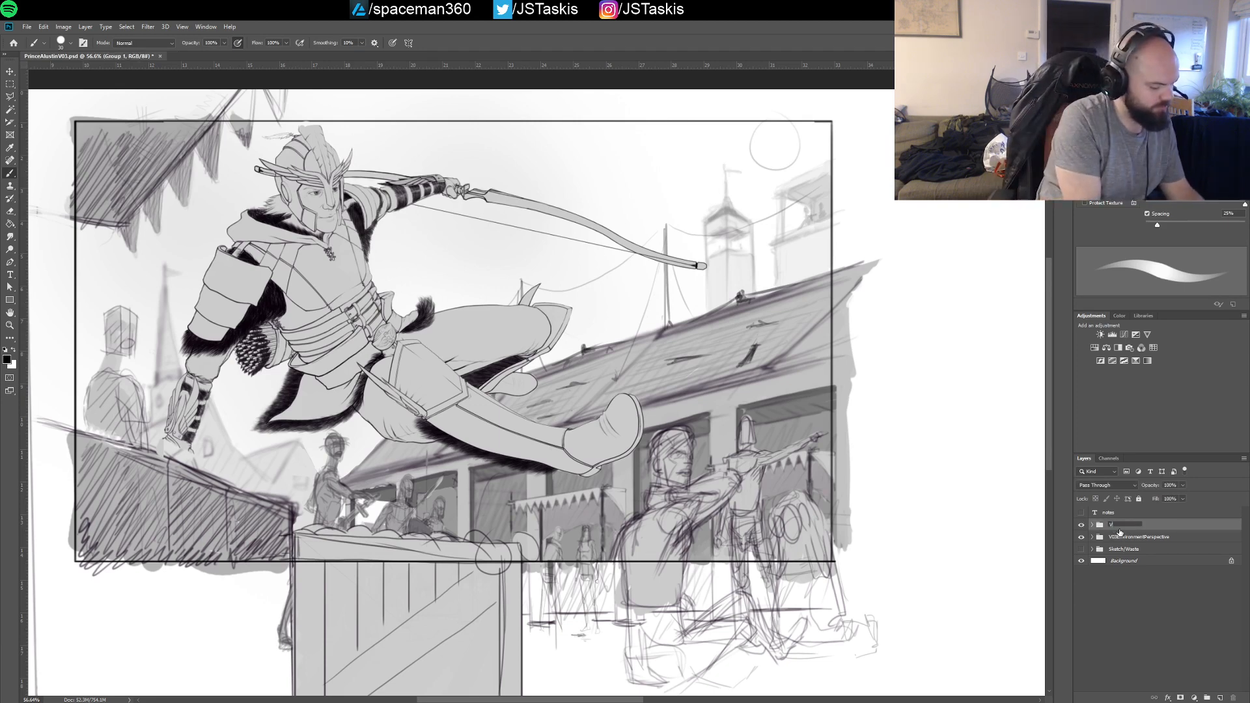
pyautogui.write('03Character')
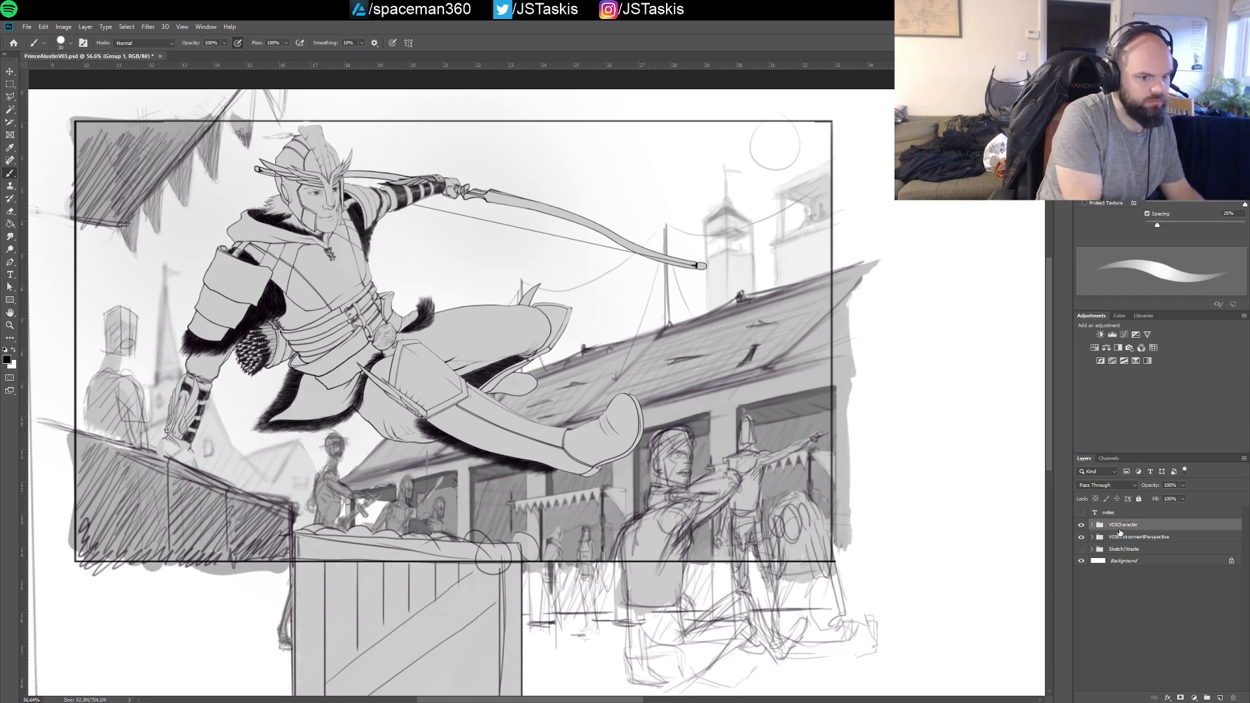
pyautogui.press('Return')
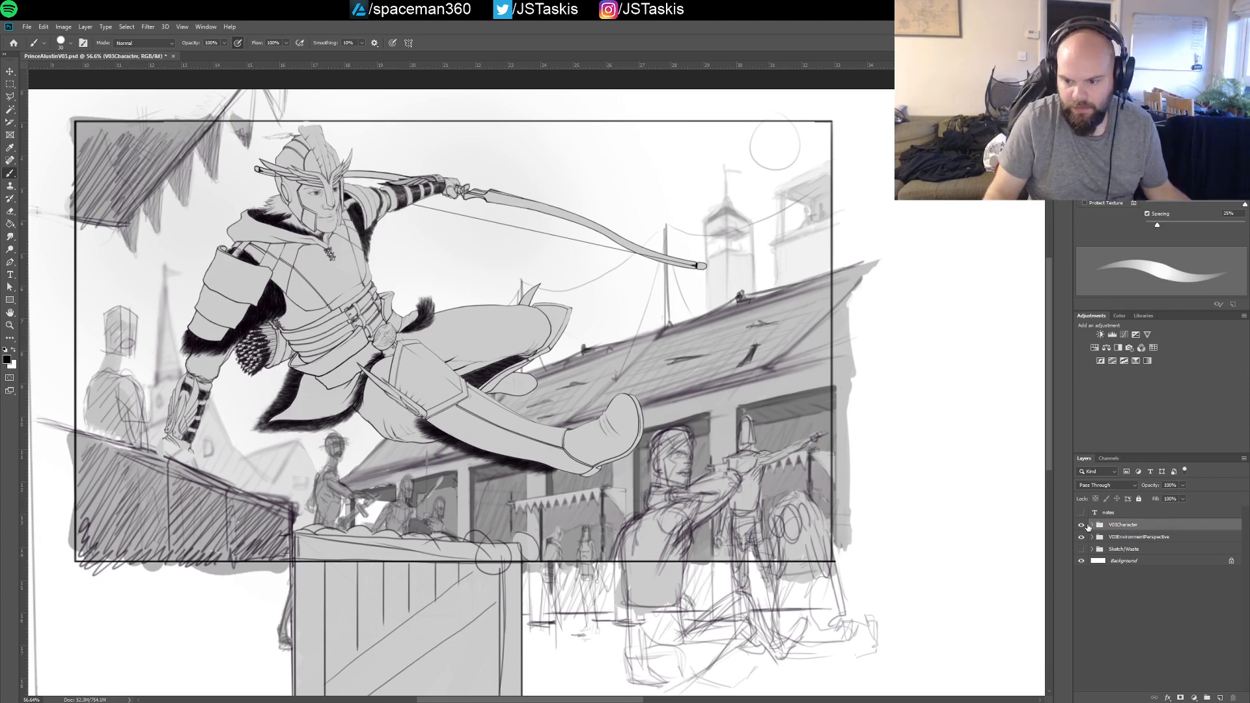
# Expand the V03Character and V03EnvironmentPerspective groups and save the document
pyautogui.click(1092, 524)
pyautogui.click(1094, 571)
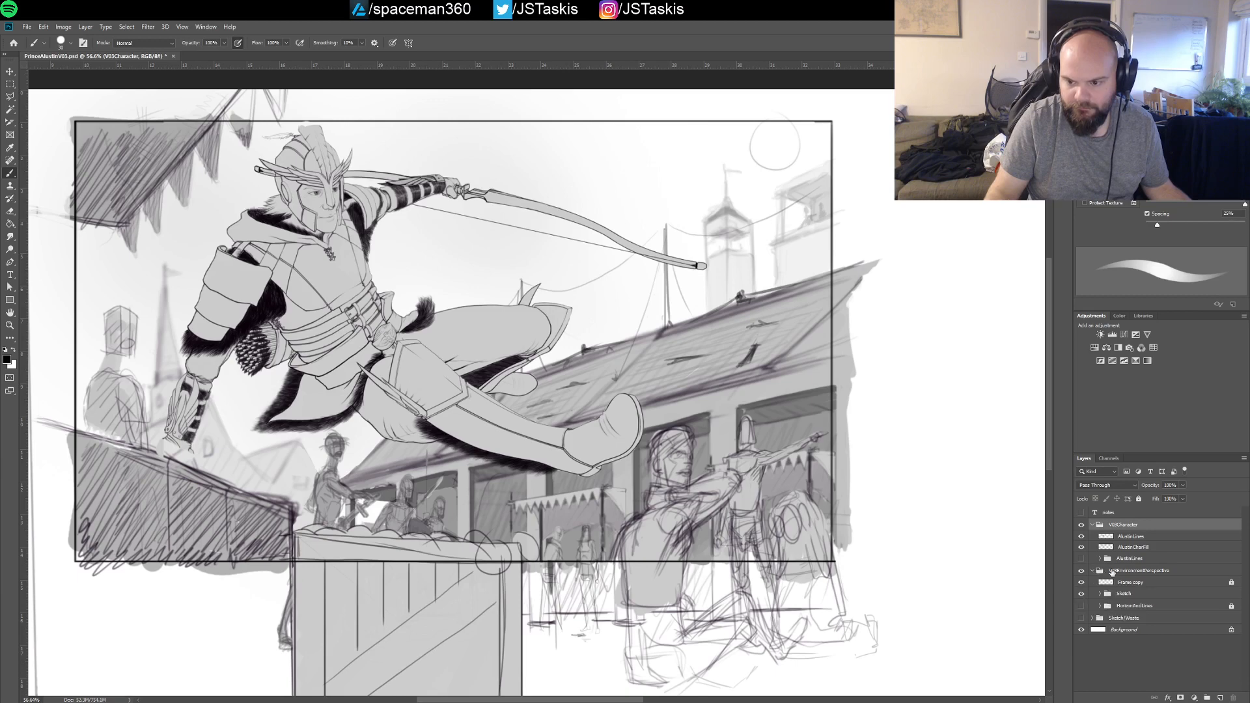
pyautogui.hotkey('ctrl', 's')
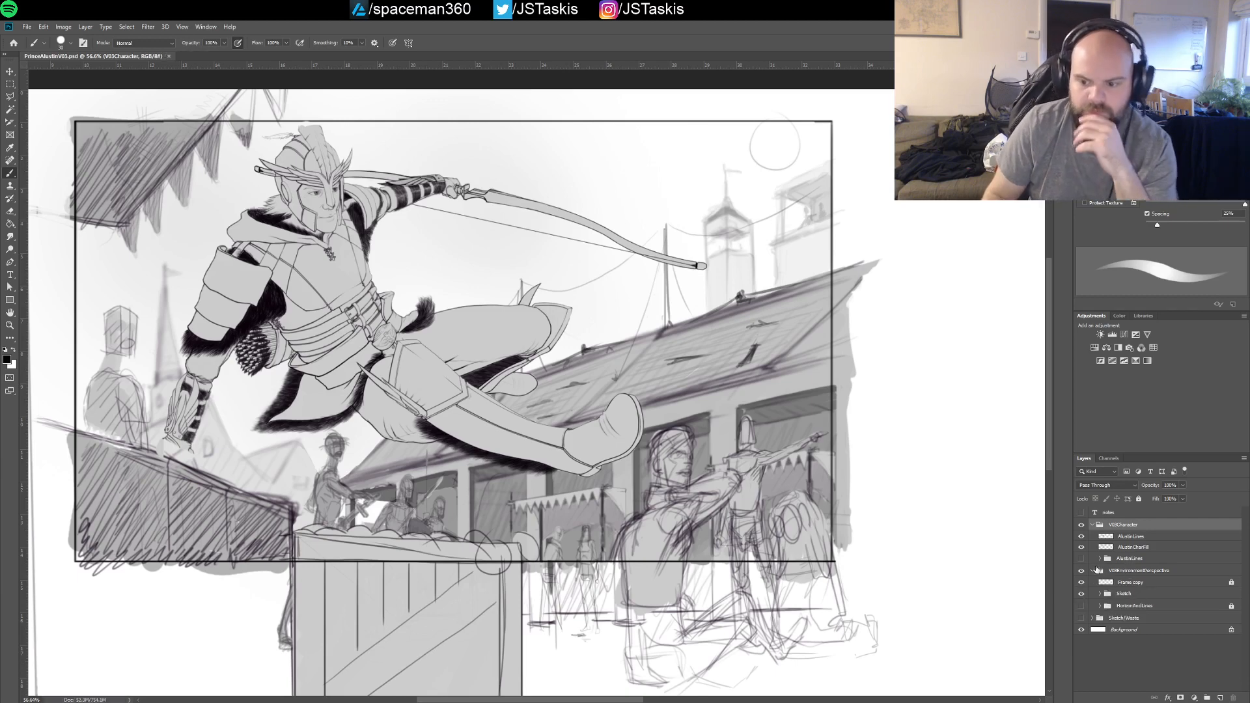
# Check the character lines, character fill, Frame copy and Sketch items by toggling their visibility, and expand the Sketch group
pyautogui.click(1082, 547)
pyautogui.click(1082, 536)
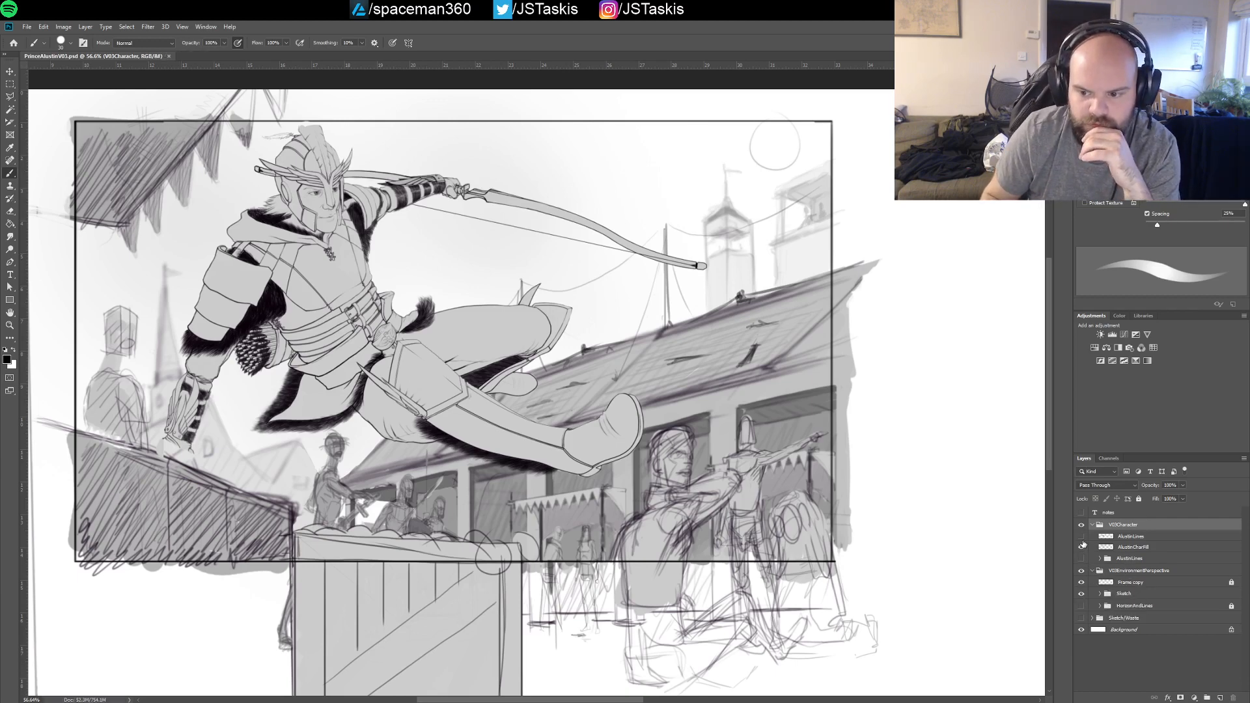
pyautogui.moveTo(1082, 546); pyautogui.dragTo(1081, 536)
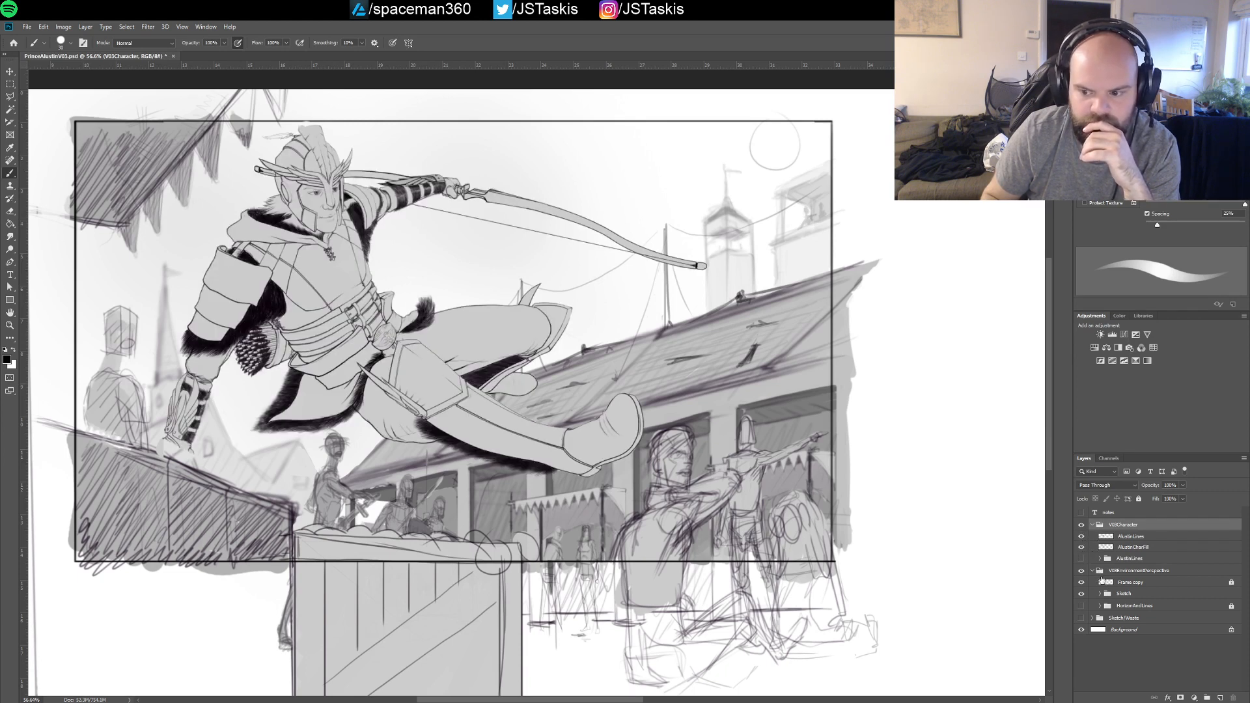
pyautogui.click(1081, 583)
pyautogui.click(1081, 583)
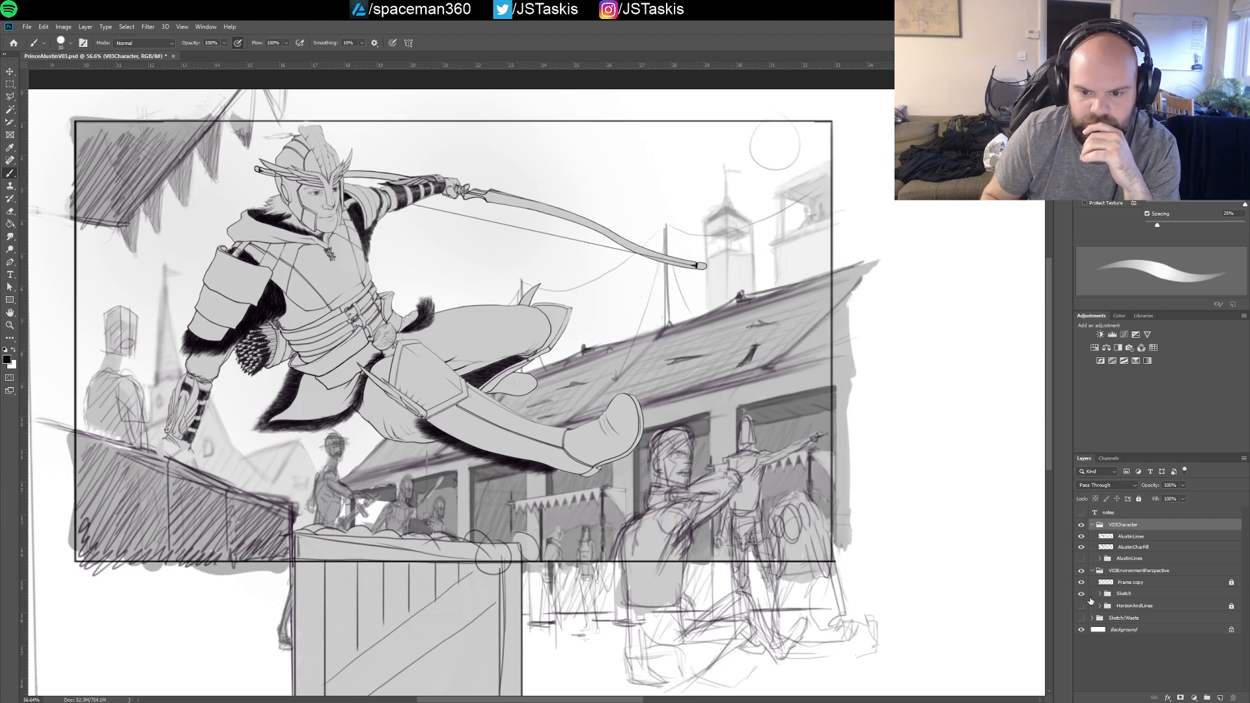
pyautogui.click(1082, 594)
pyautogui.click(1082, 594)
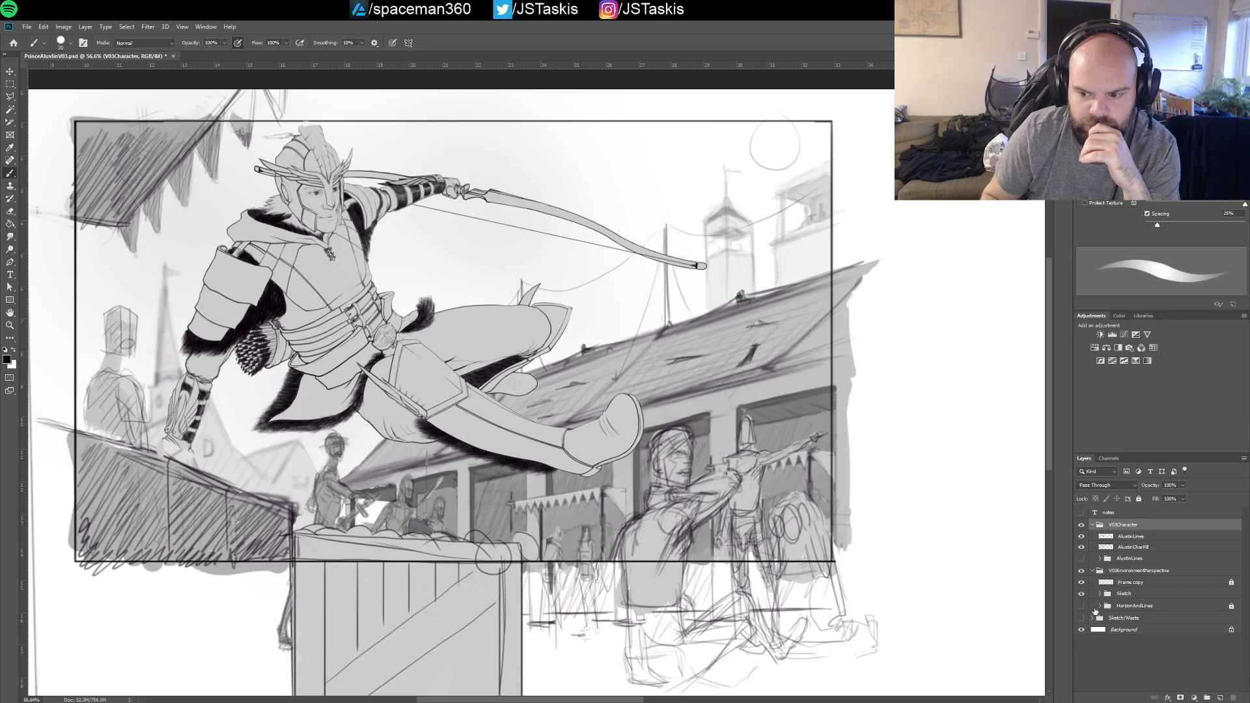
pyautogui.click(1100, 594)
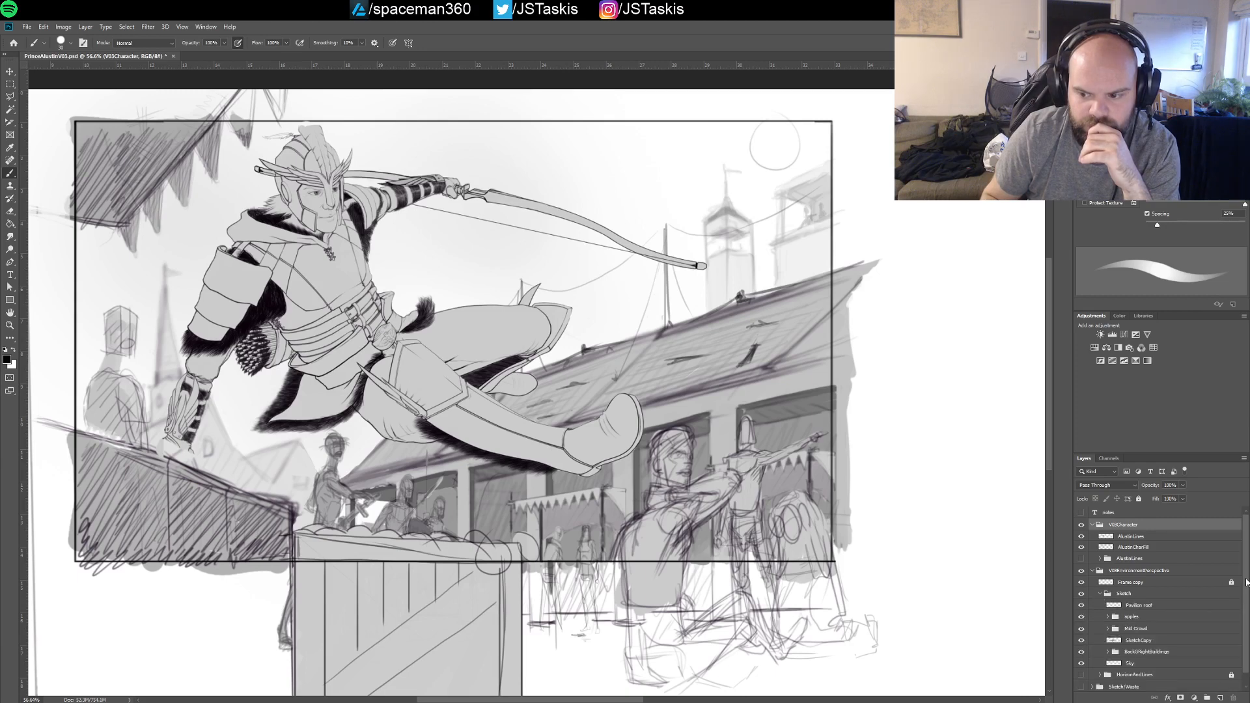
# Check the Sky layer in the Sketch group by toggling its visibility, and select that layer
pyautogui.moveTo(1246, 582); pyautogui.dragTo(1248, 596)
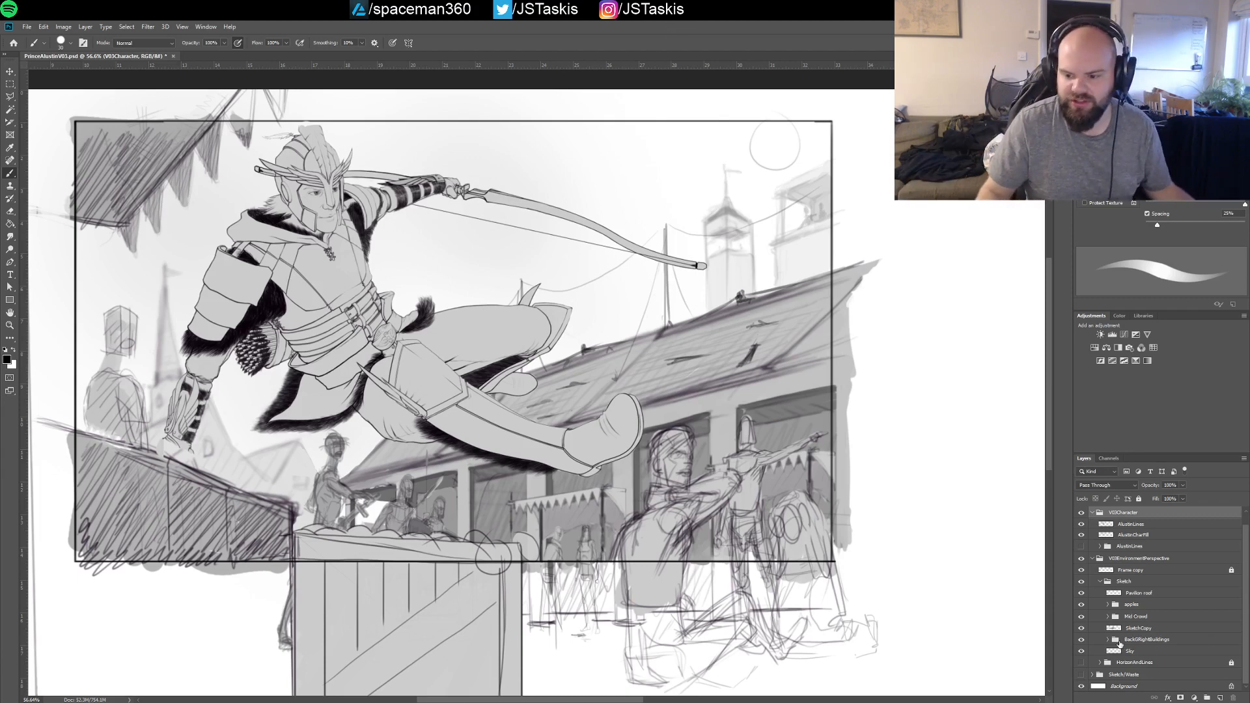
pyautogui.click(1083, 652)
pyautogui.click(1084, 652)
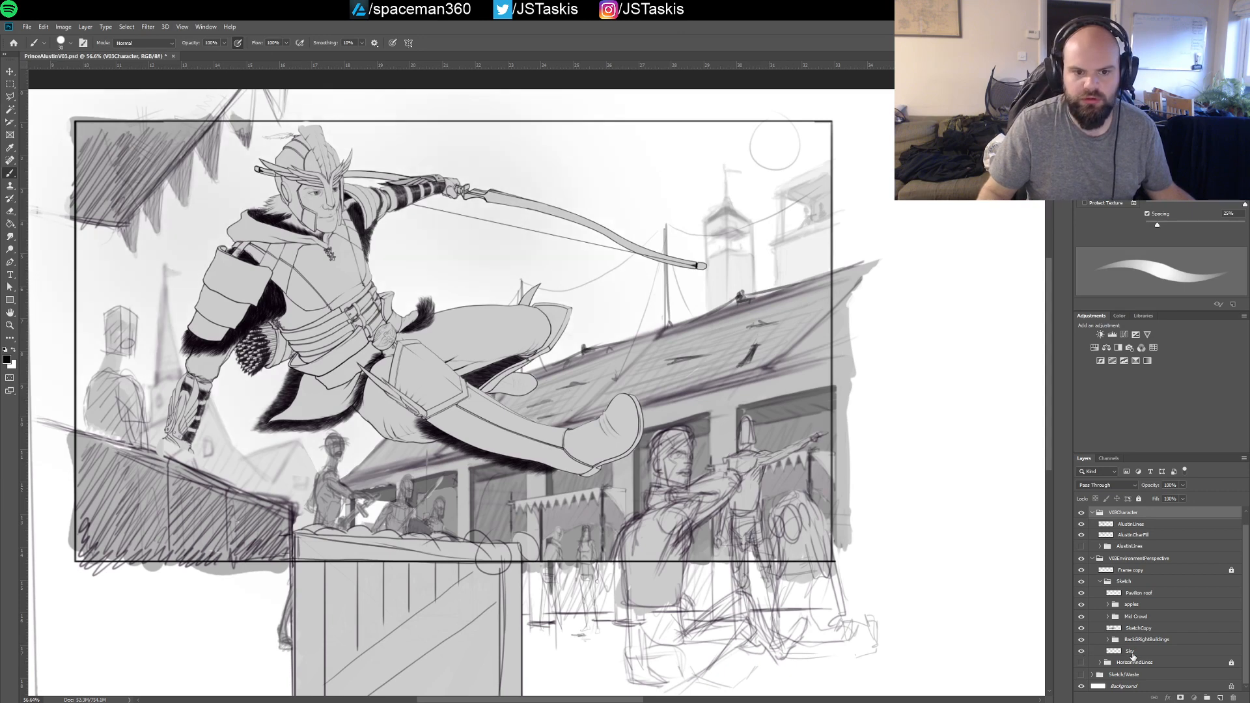
pyautogui.click(1132, 652)
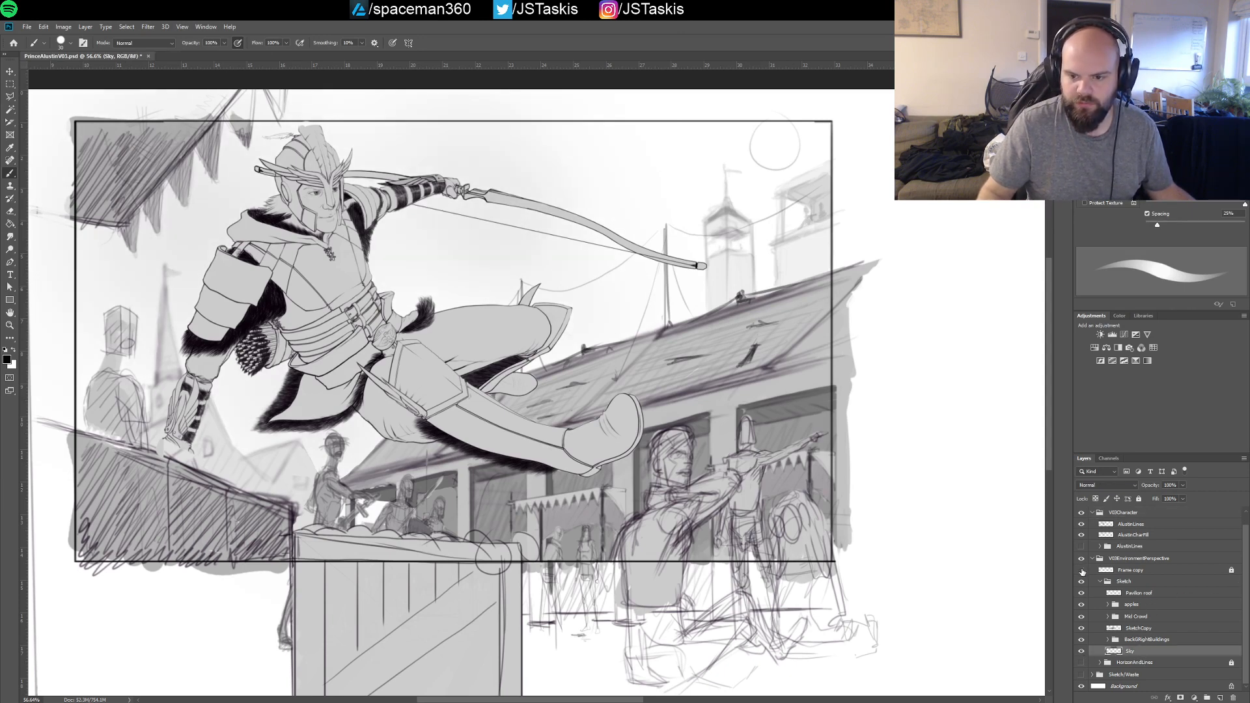
# Unlock the Frame copy layer, reduce its opacity to 30%, and lock it again
pyautogui.click(1083, 571)
pyautogui.click(1082, 571)
pyautogui.click(1130, 571)
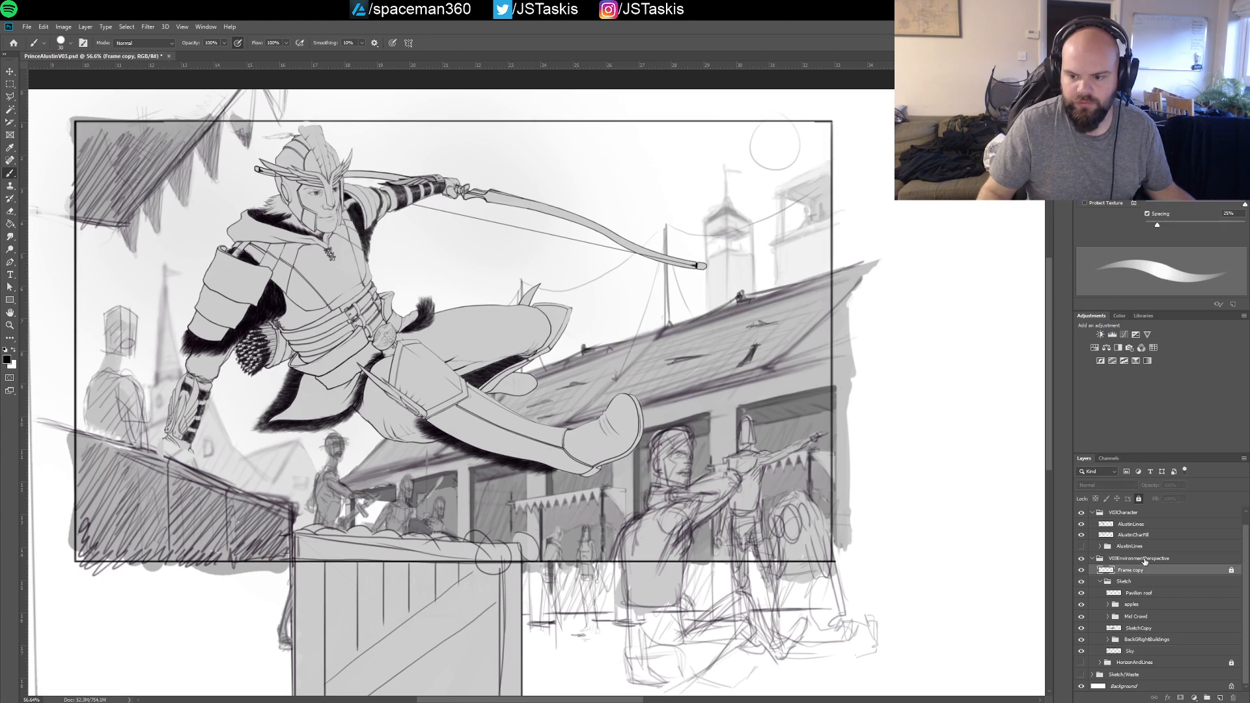
pyautogui.click(1139, 500)
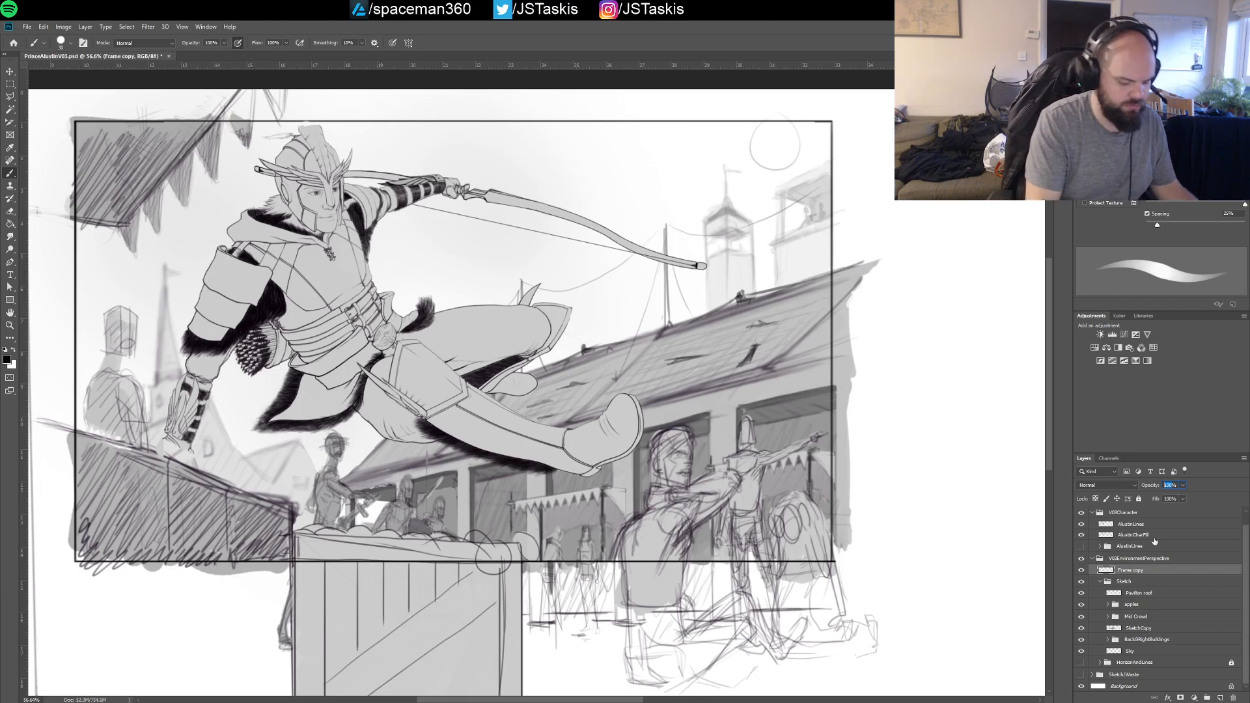
pyautogui.write('40')
pyautogui.press('Return')
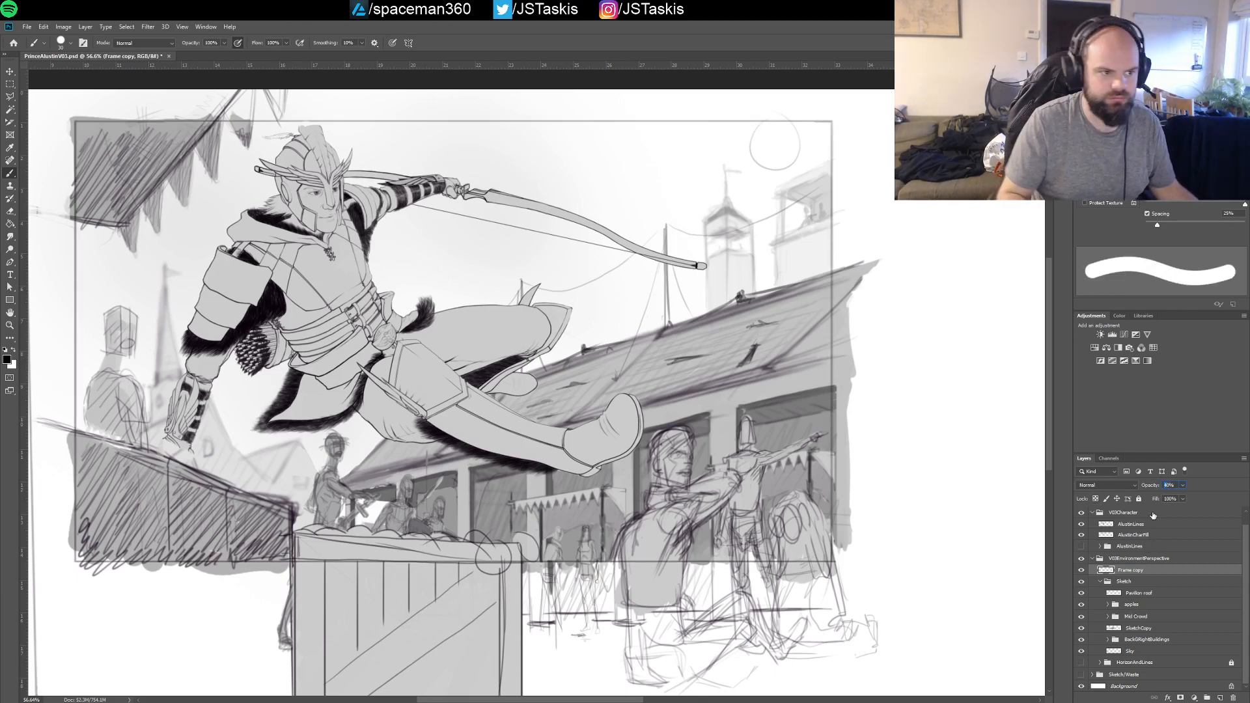
pyautogui.write('30')
pyautogui.press('Return')
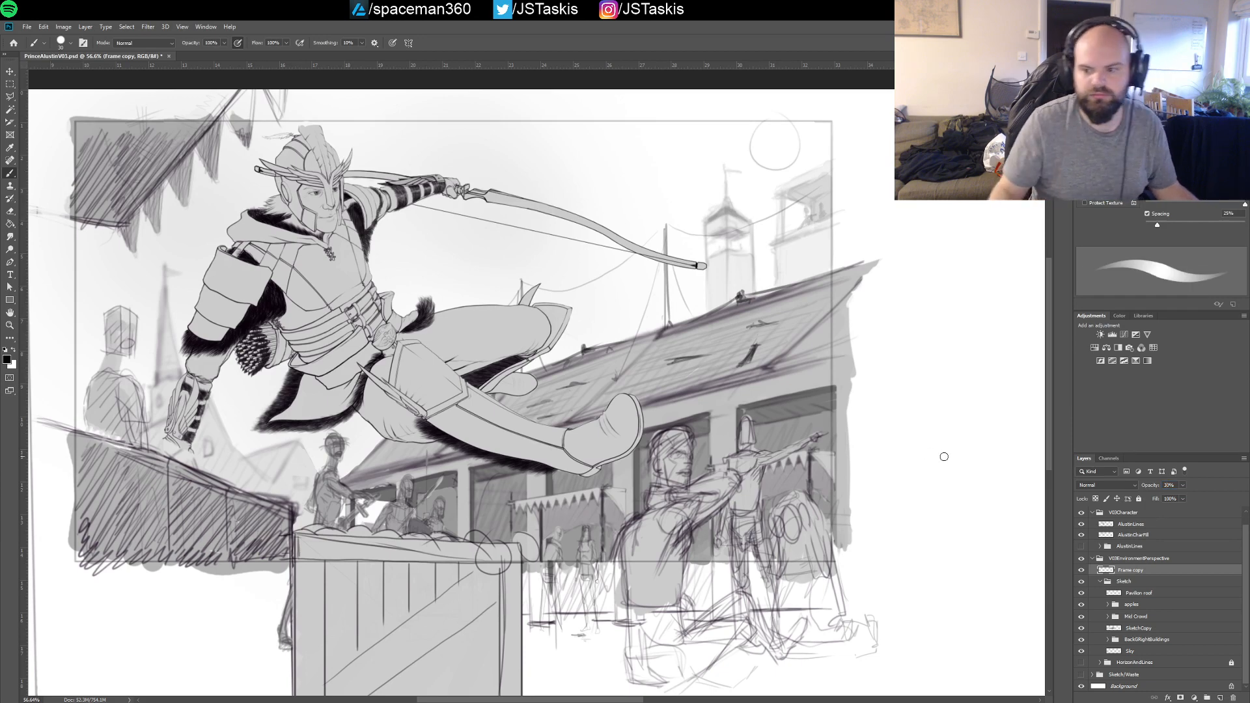
pyautogui.click(1139, 498)
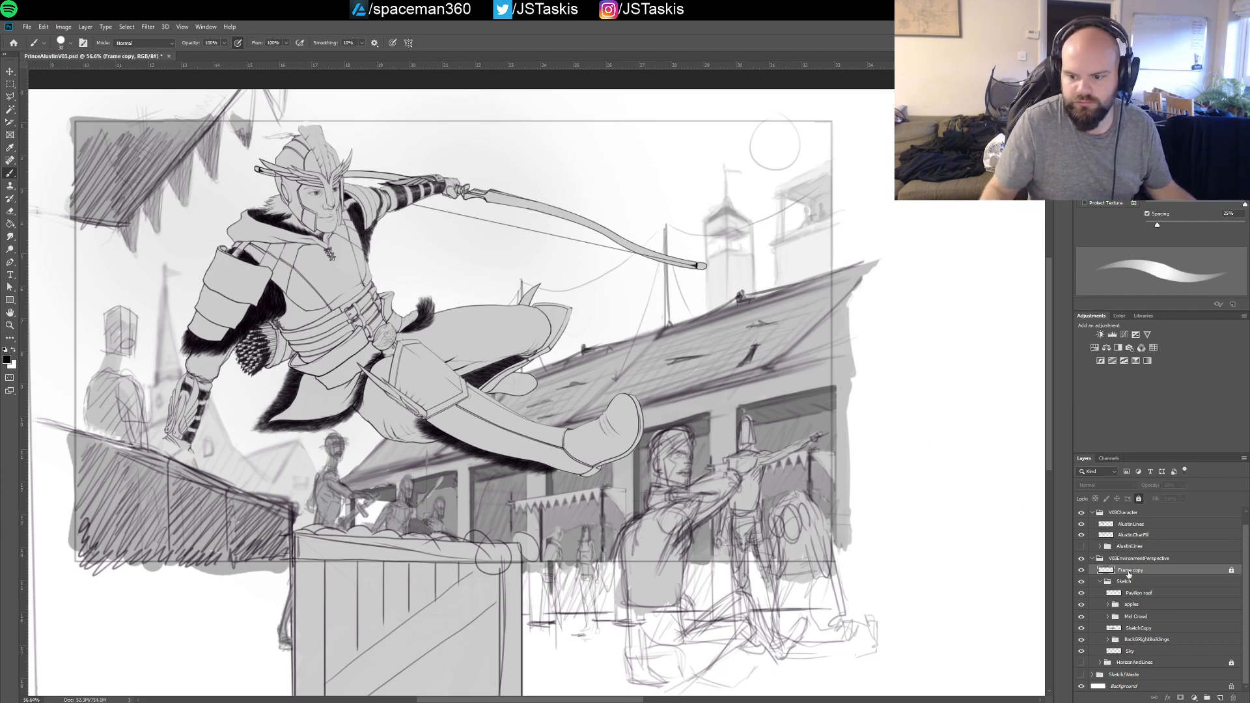
# Check the Sketch group, the Pavilion roof layer and the apples group by switching each off and on
pyautogui.click(1081, 582)
pyautogui.click(1082, 582)
pyautogui.click(1136, 593)
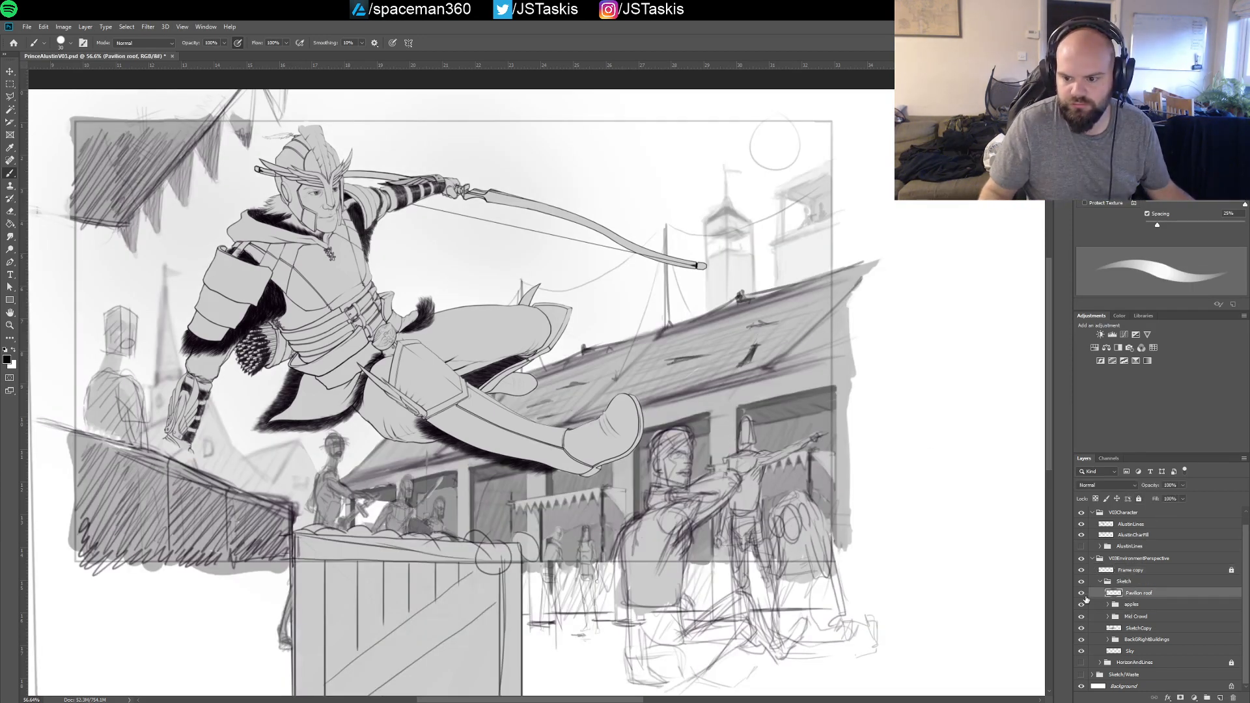
pyautogui.click(1082, 594)
pyautogui.click(1082, 593)
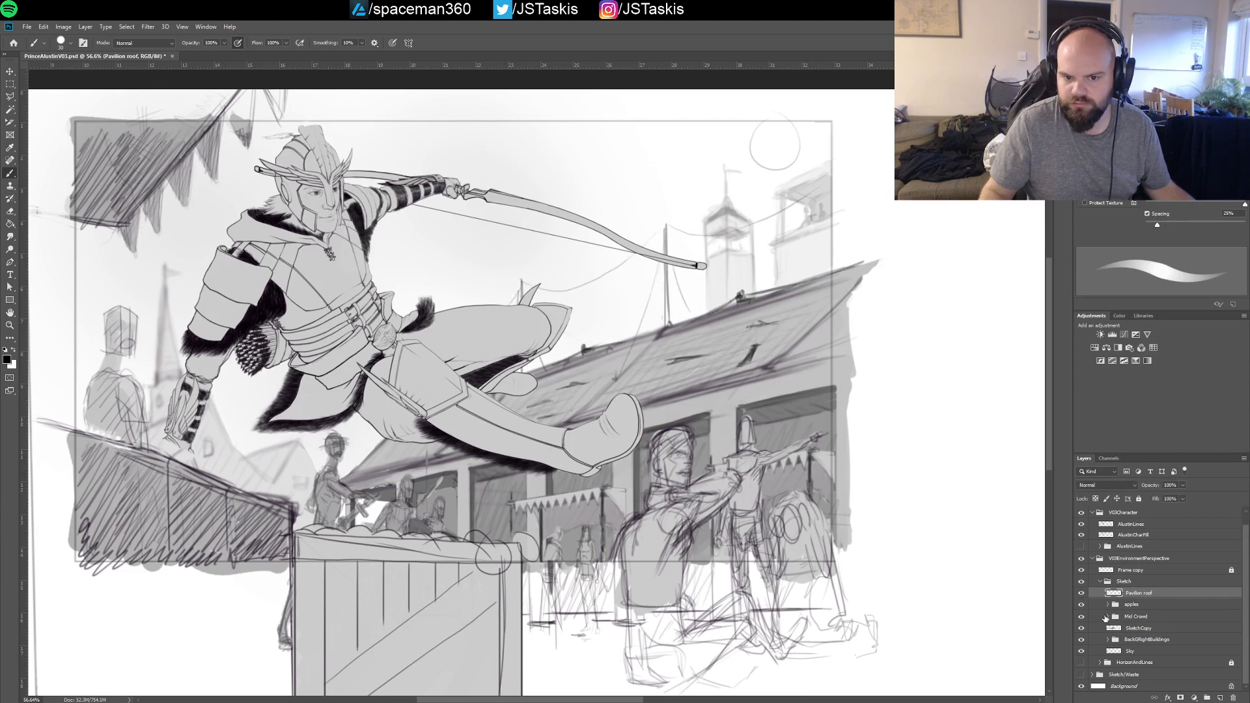
pyautogui.click(1136, 605)
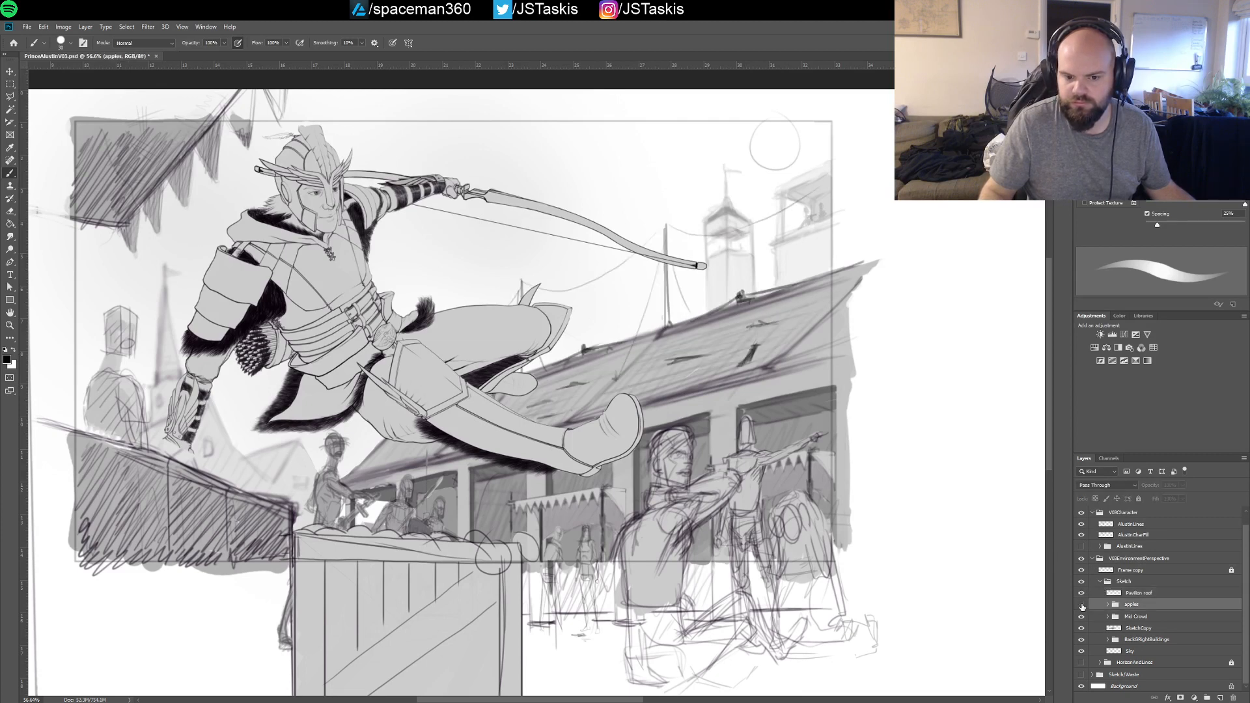
pyautogui.click(1082, 605)
pyautogui.click(1082, 605)
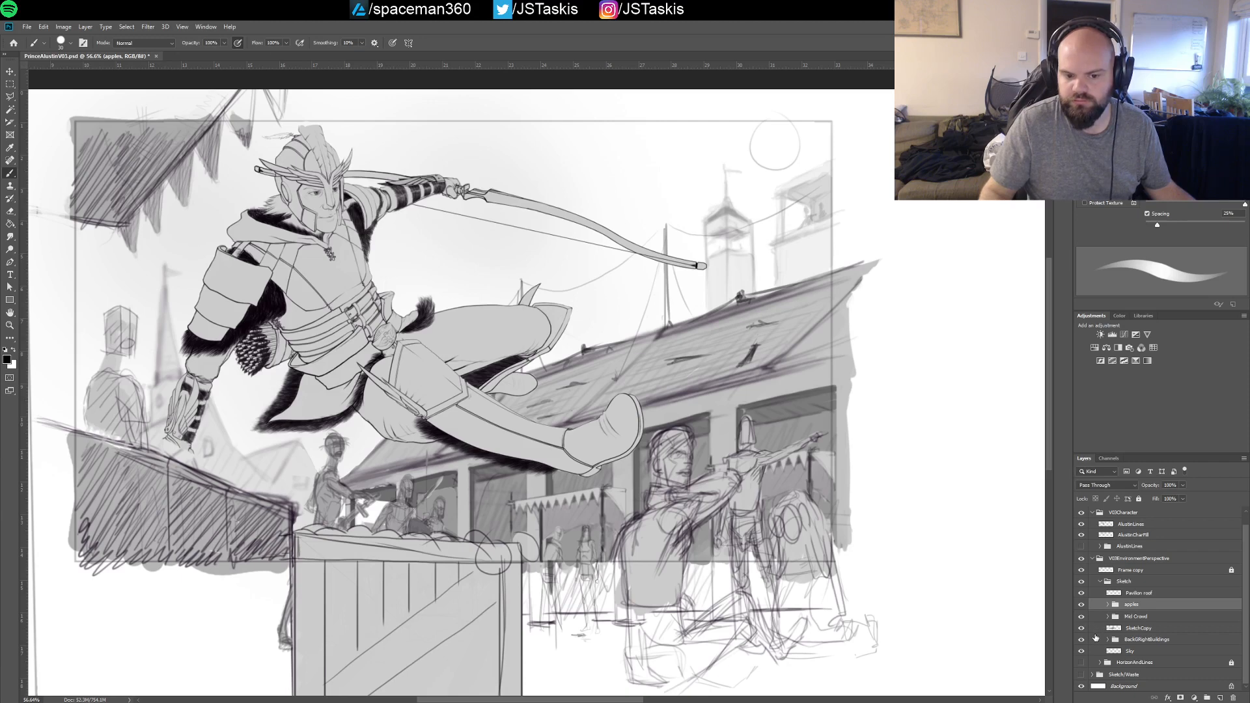
# Check what Mid Crowd, SketchCopy, BackGRightBuildings and Sky contain by toggling the visibility of each
pyautogui.click(1081, 617)
pyautogui.click(1081, 617)
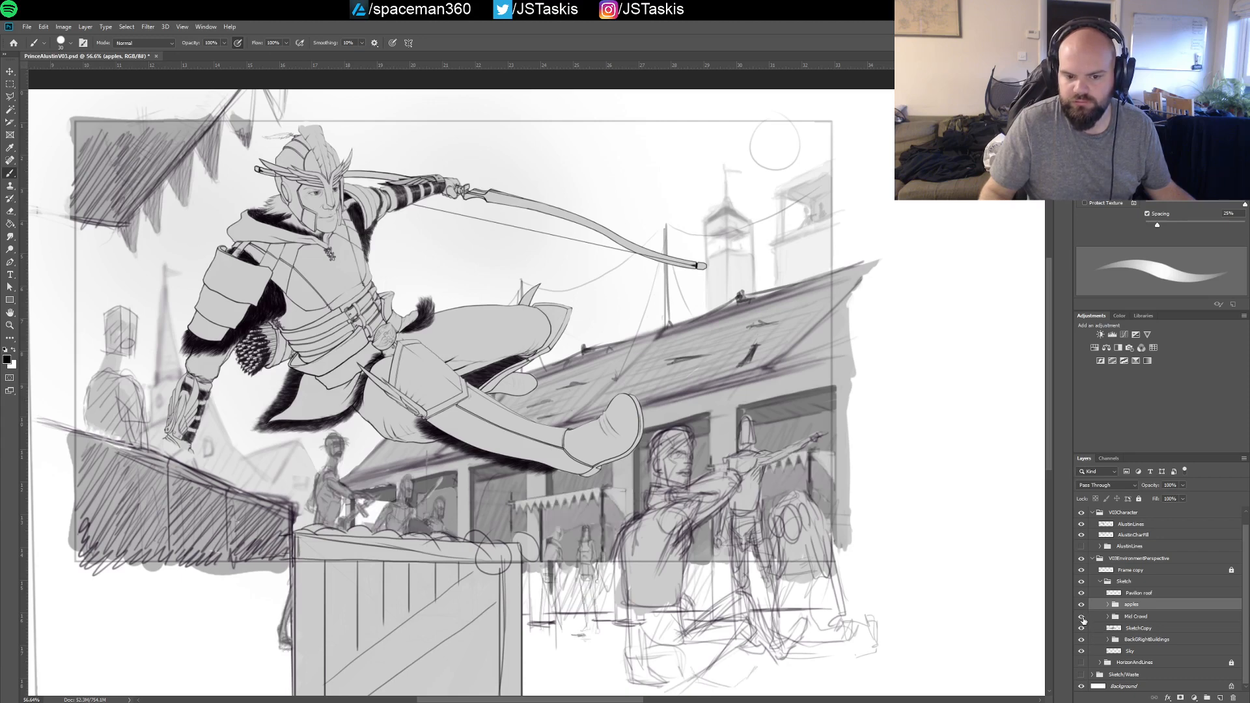
pyautogui.click(1082, 617)
pyautogui.click(1082, 617)
pyautogui.click(1082, 630)
pyautogui.click(1082, 629)
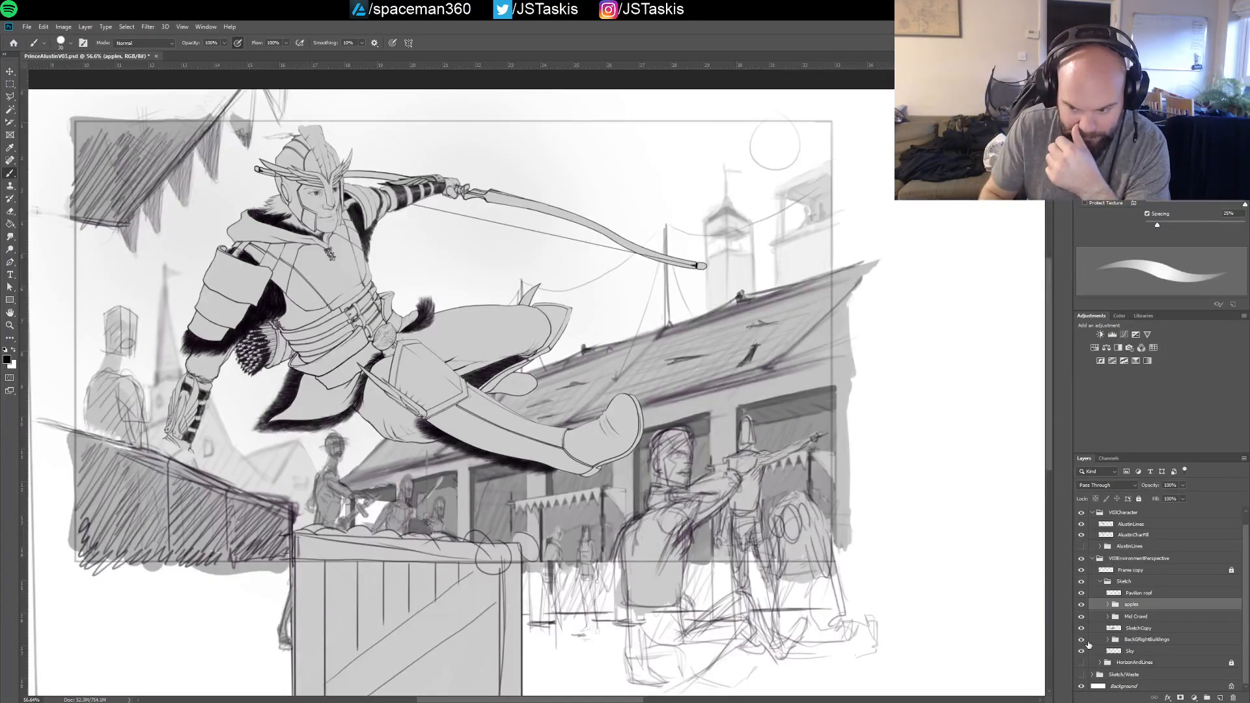
pyautogui.click(1081, 639)
pyautogui.click(1082, 640)
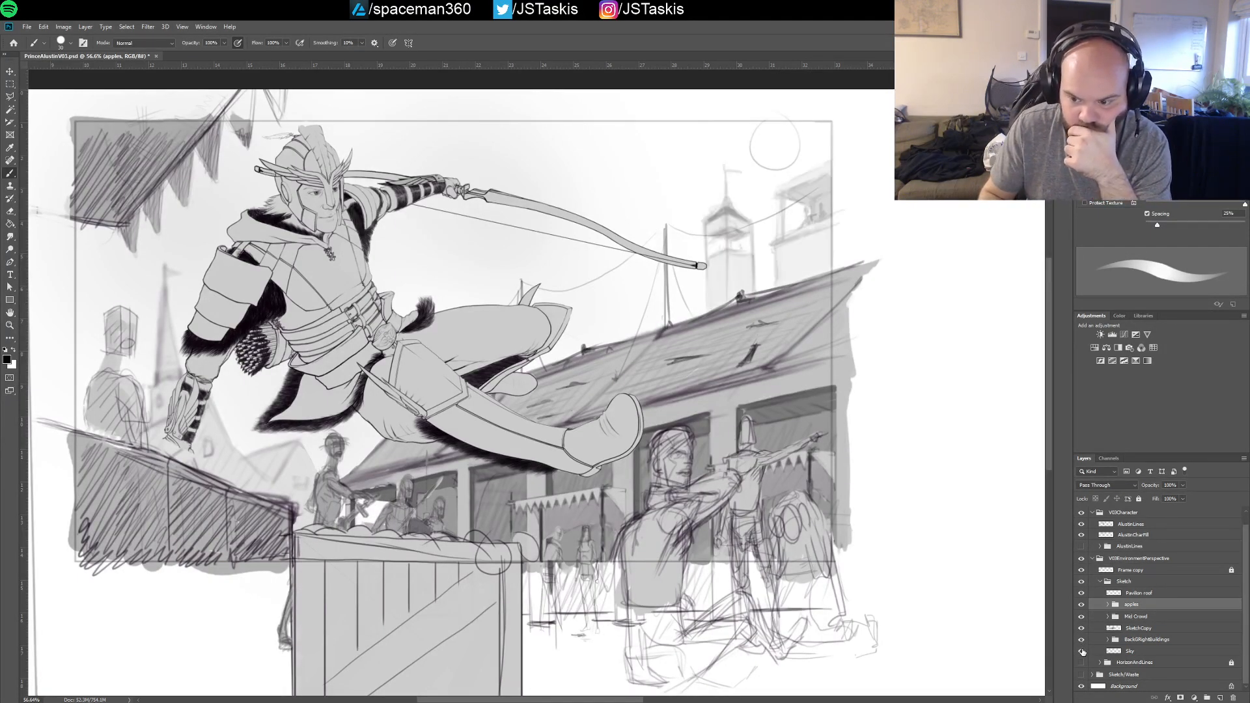
pyautogui.click(1081, 651)
pyautogui.click(1082, 652)
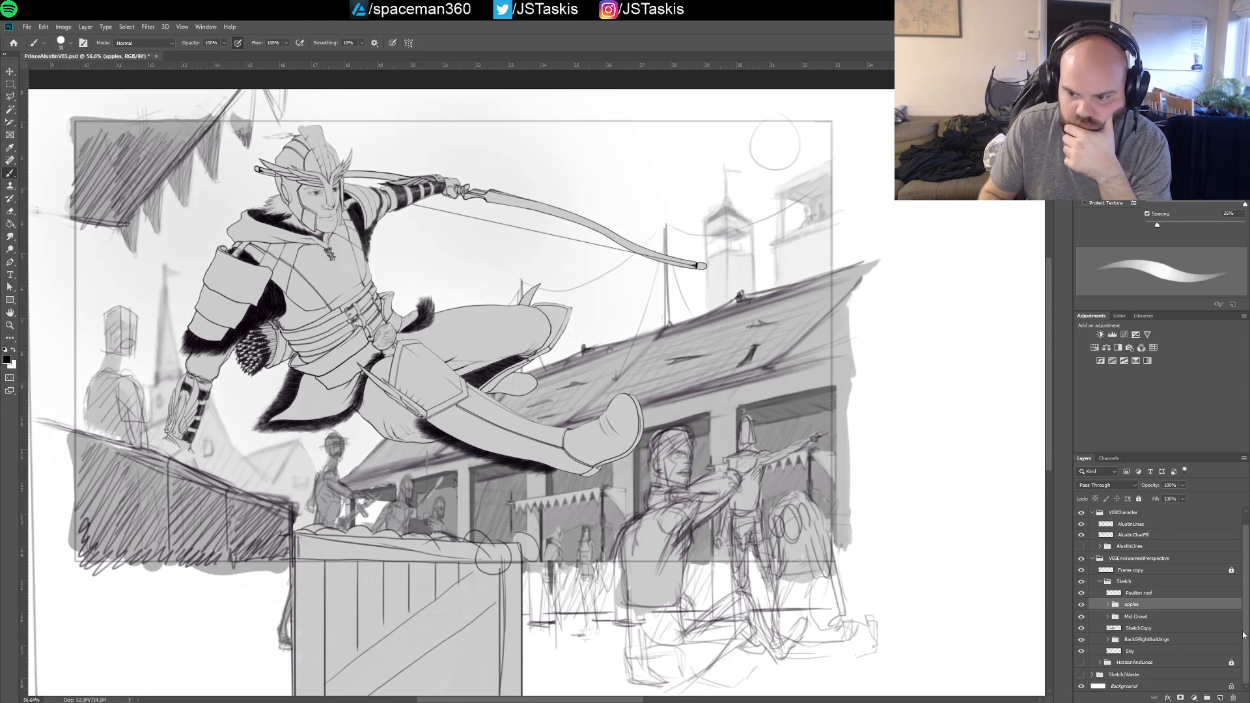
# Compare the drawing with and without the Frame copy layer, the Sky layer and the BackGRightBuildings group
pyautogui.click(1082, 570)
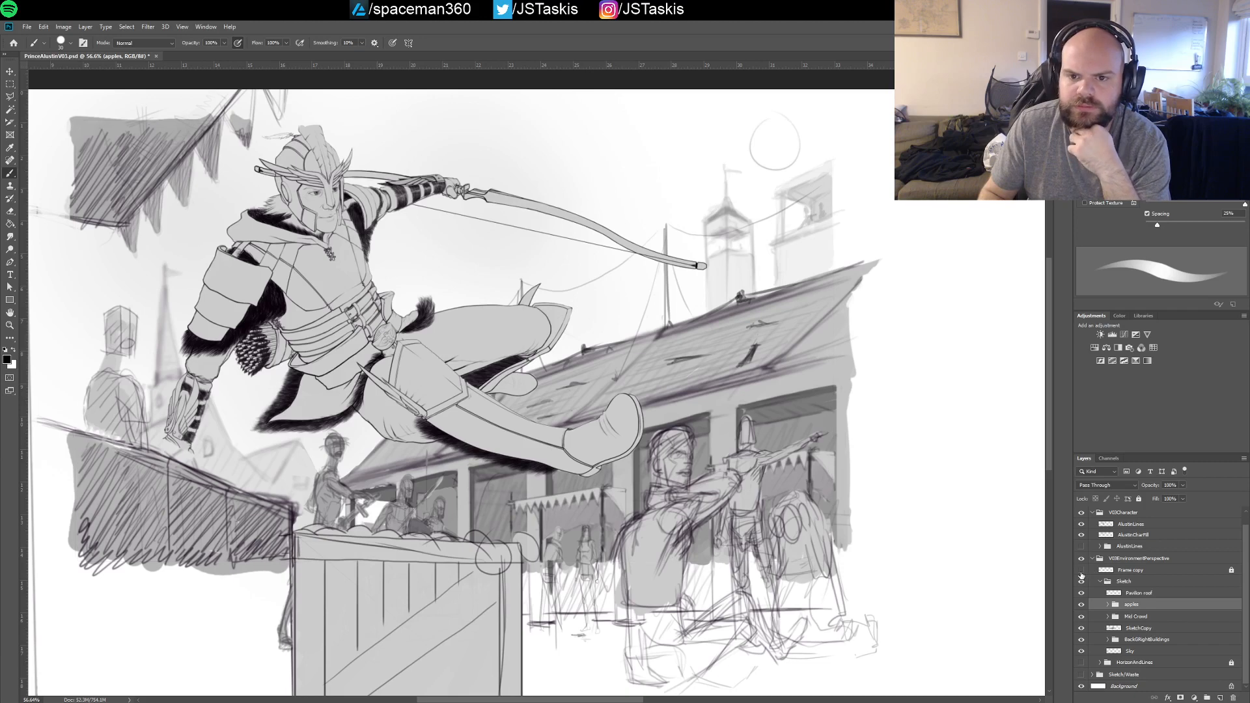
pyautogui.click(1081, 571)
pyautogui.click(1079, 653)
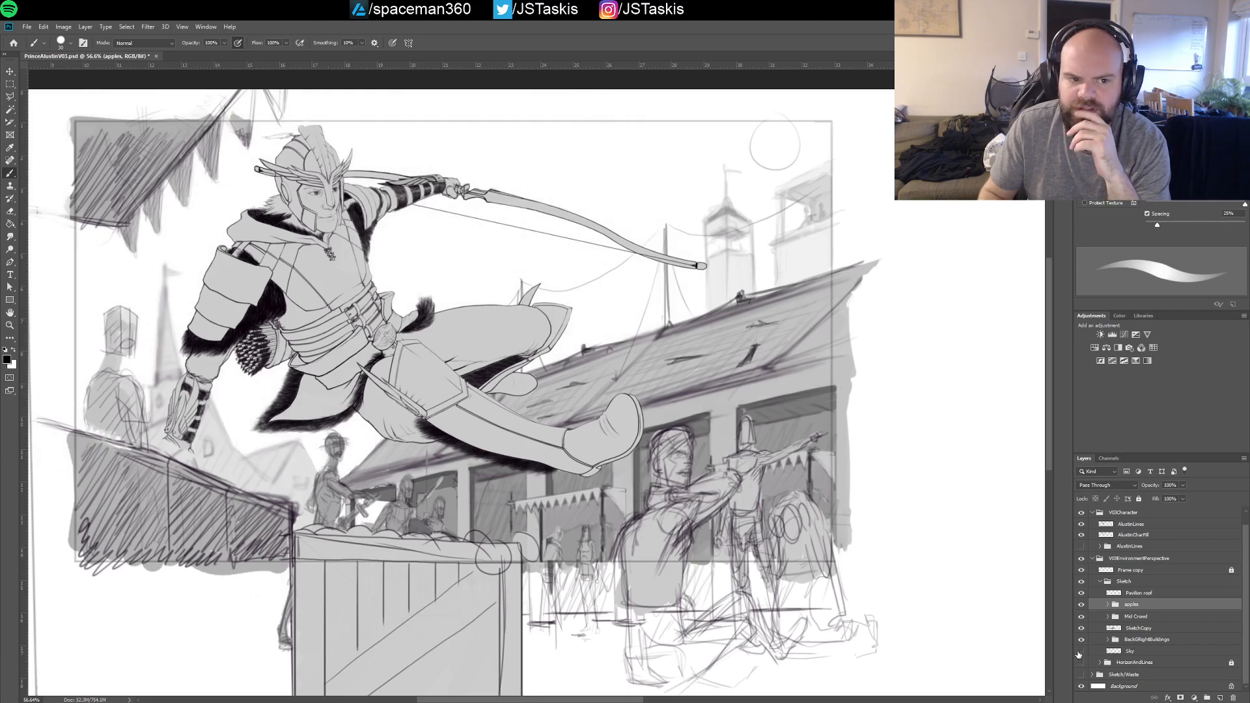
pyautogui.click(1079, 654)
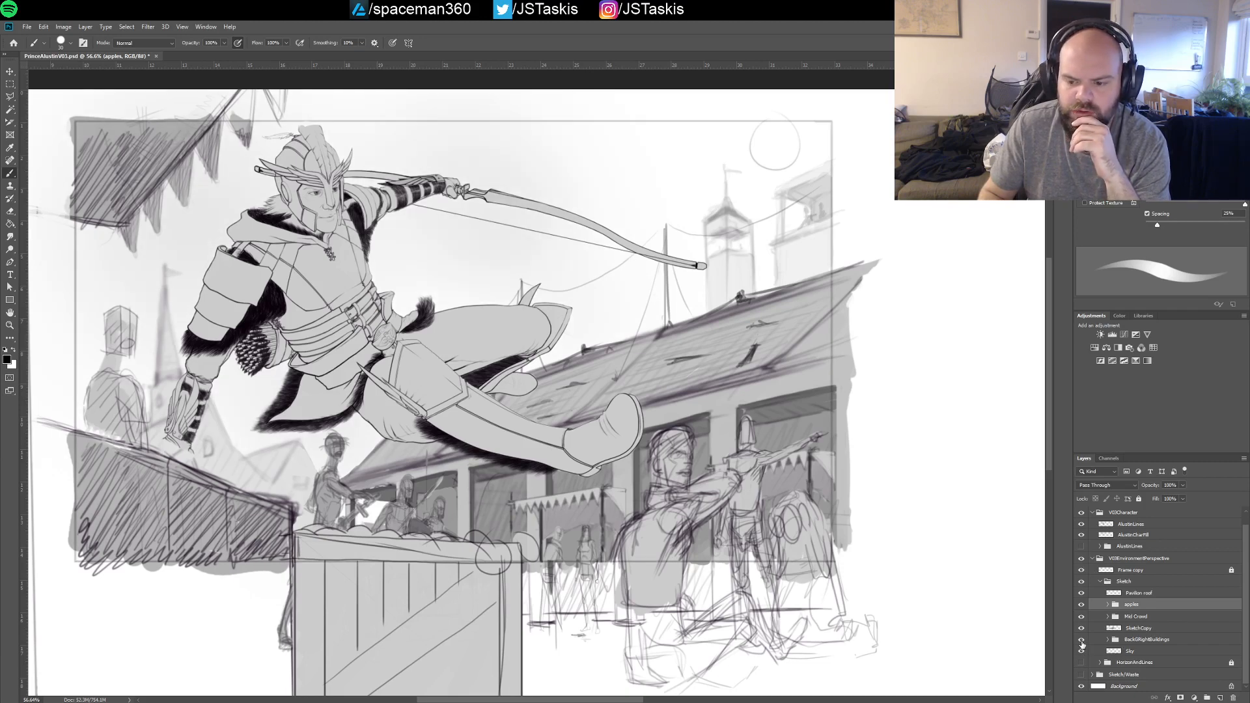
pyautogui.click(1082, 640)
pyautogui.click(1082, 640)
pyautogui.click(1082, 640)
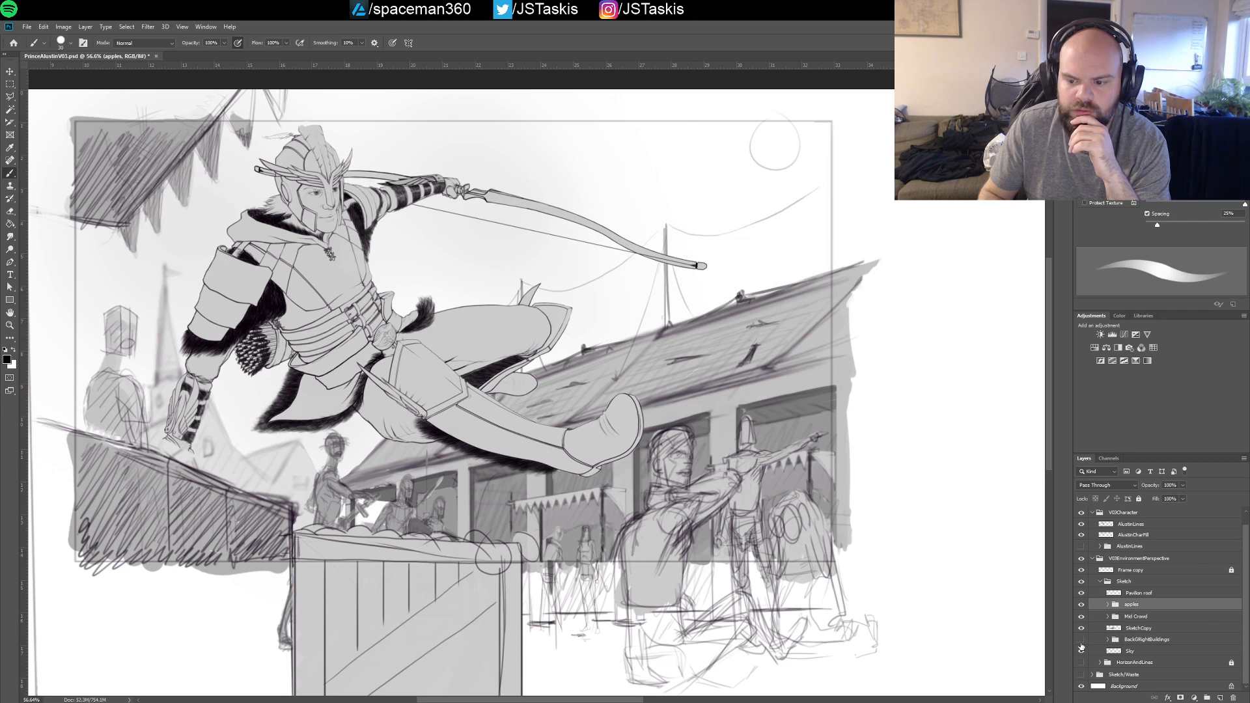
pyautogui.click(1081, 640)
# Move the BackGRightBuildings group slightly down so the distant towers sit lower behind the roof
pyautogui.click(1136, 639)
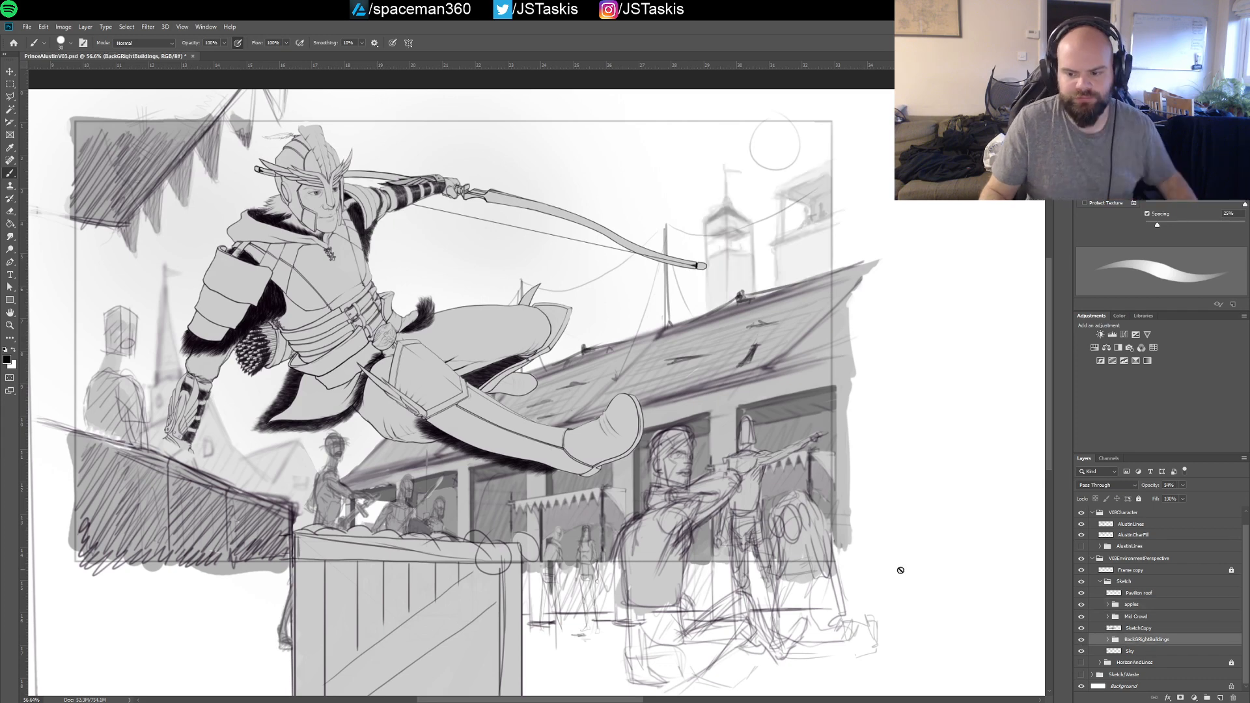
pyautogui.press('v')
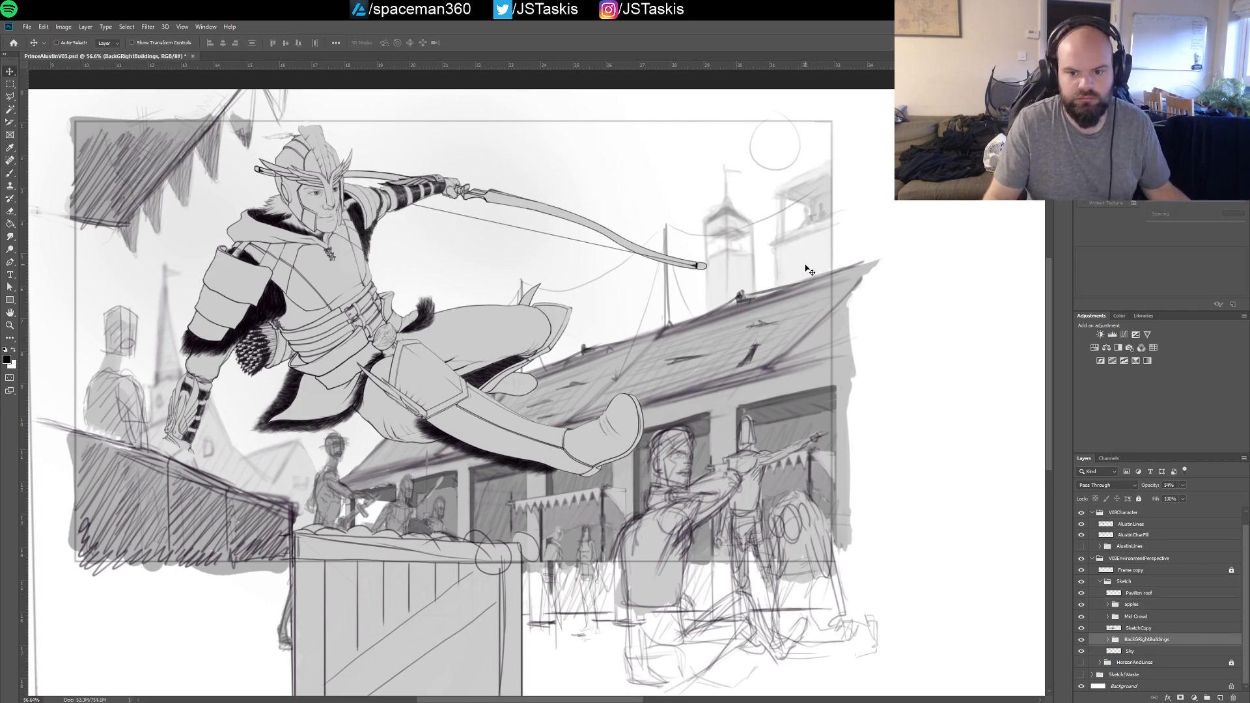
pyautogui.moveTo(808, 274); pyautogui.dragTo(810, 299)
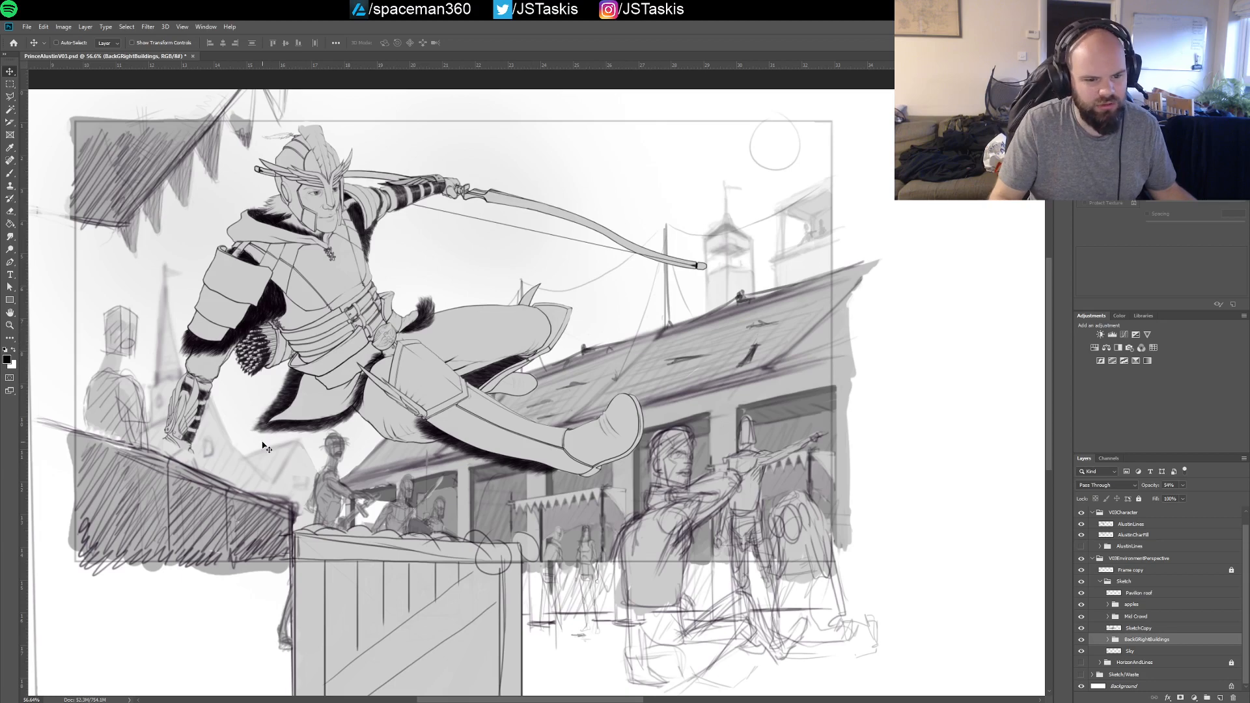
# Select the SketchCopy layer and examine its content and the whole Sketch group by toggling their visibility
pyautogui.click(1136, 629)
pyautogui.click(1082, 629)
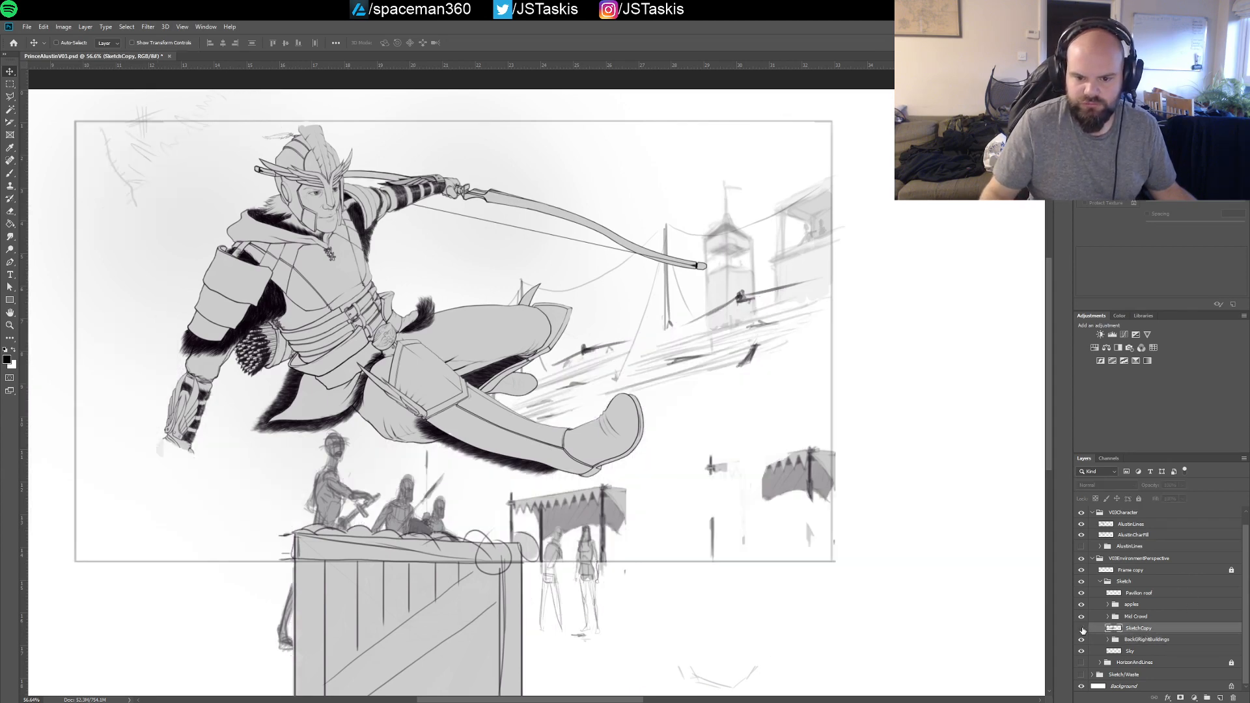
pyautogui.click(1082, 629)
pyautogui.click(1082, 629)
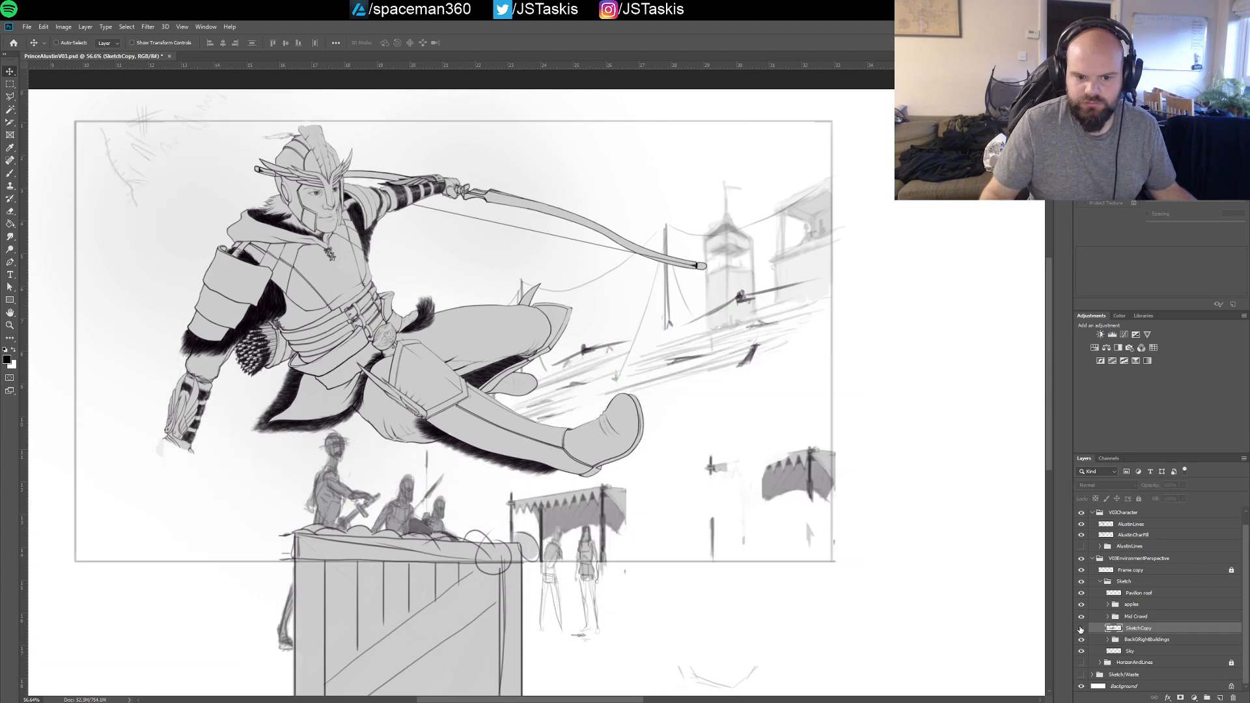
pyautogui.click(1082, 629)
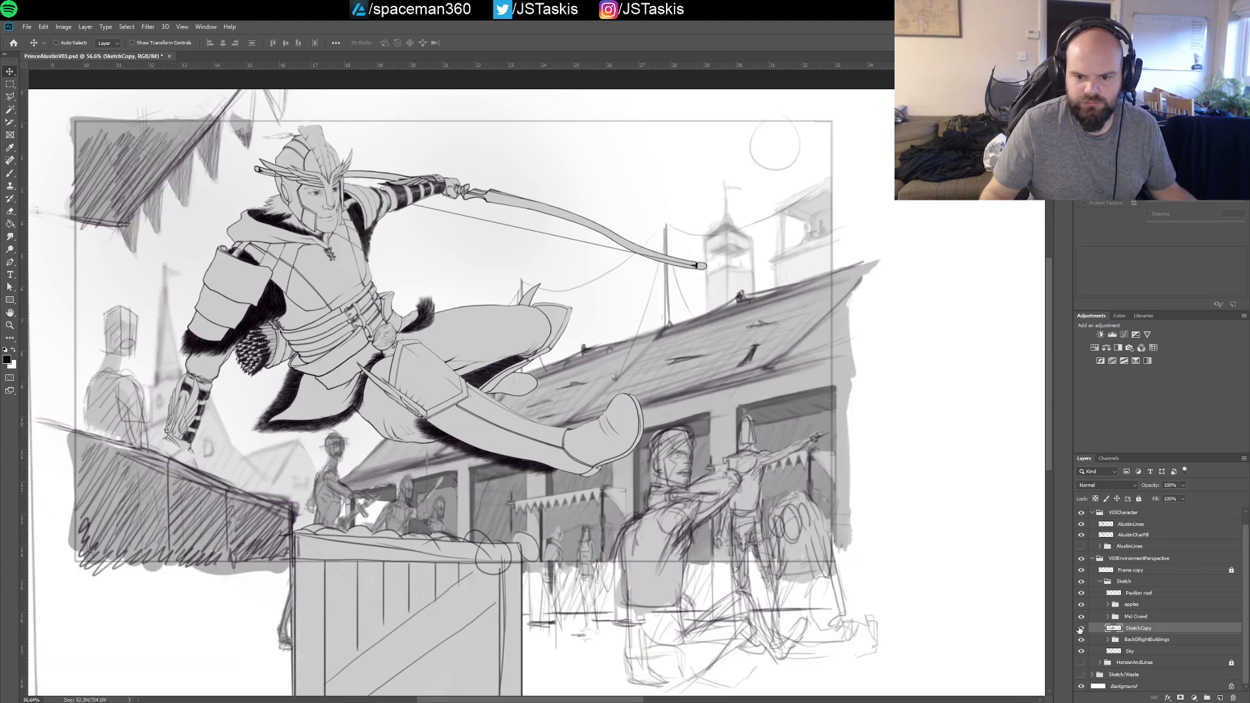
pyautogui.click(1082, 629)
pyautogui.click(1081, 629)
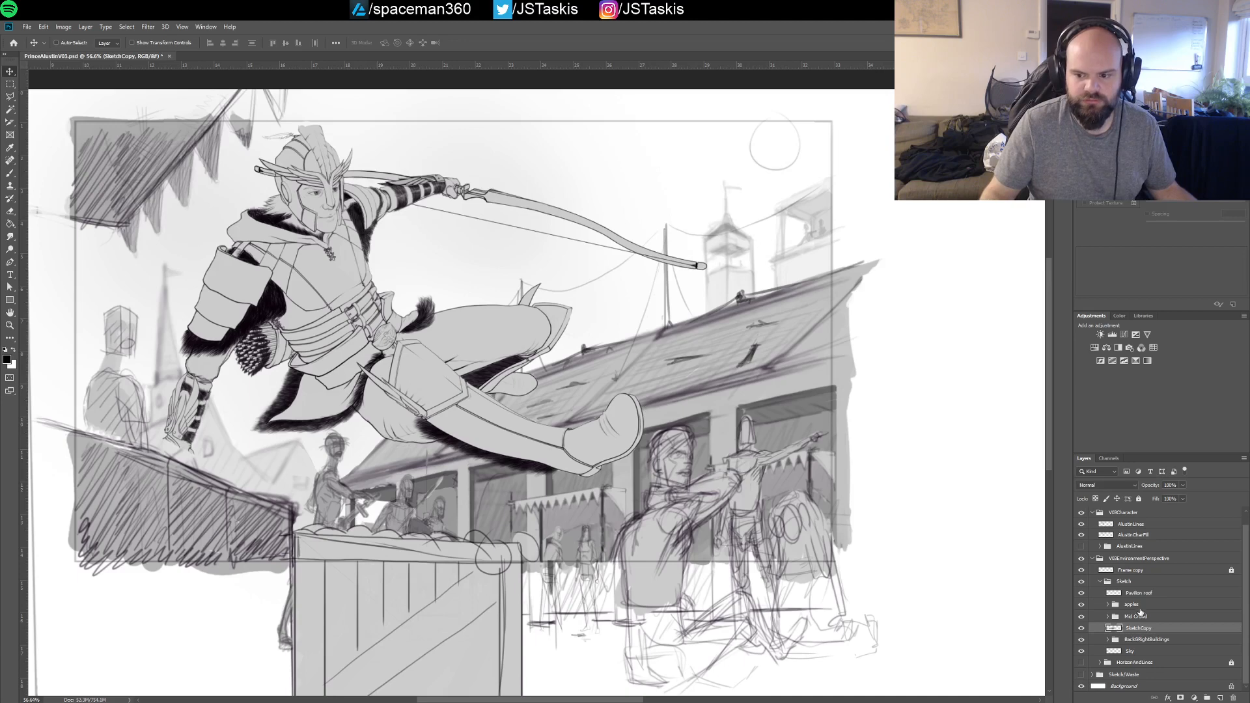
pyautogui.click(1082, 582)
pyautogui.click(1081, 582)
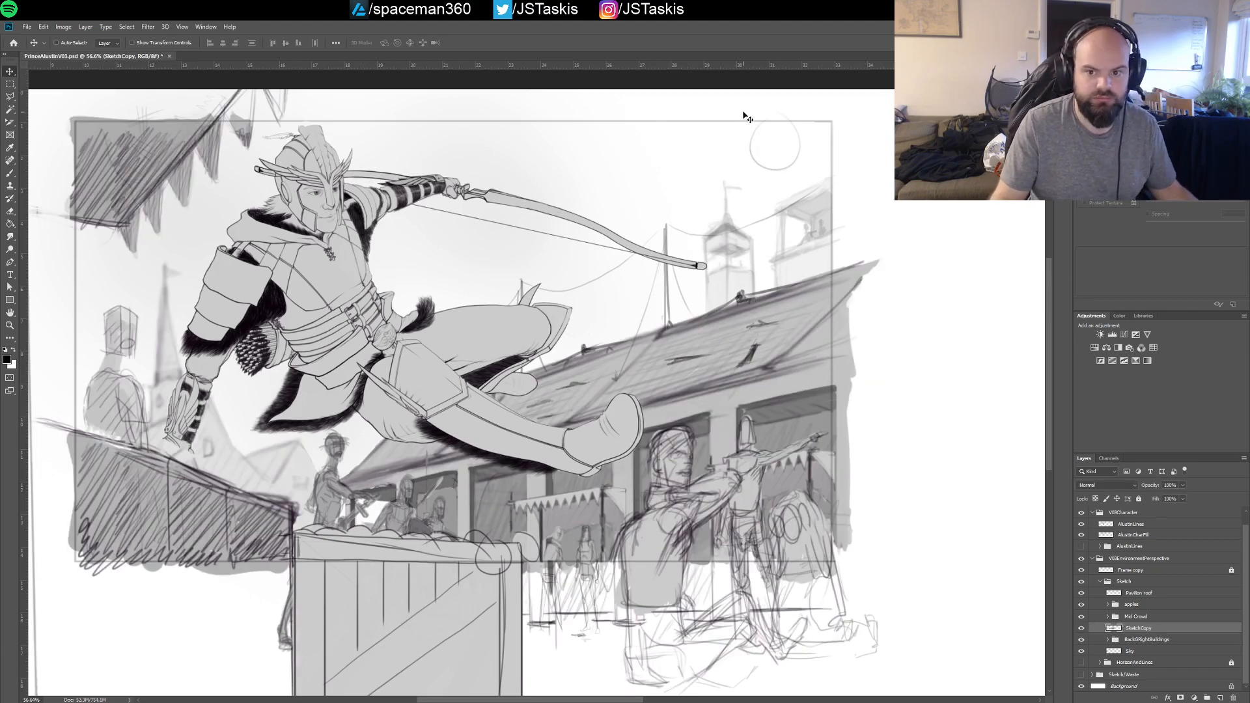
# Marquee-select the sun circle on the SketchCopy layer, scale it to about half size, shift it slightly left, and save the document
pyautogui.press('m')
pyautogui.moveTo(741, 106)
pyautogui.mouseDown()
pyautogui.moveTo(806, 287)
pyautogui.moveTo(806, 179)
pyautogui.moveTo(680, 186)
pyautogui.moveTo(716, 173)
pyautogui.moveTo(749, 196)
pyautogui.moveTo(729, 195)
pyautogui.moveTo(717, 163)
pyautogui.moveTo(756, 157)
pyautogui.mouseUp()
pyautogui.press('v')
pyautogui.hotkey('ctrl', 't')
pyautogui.press('Return')
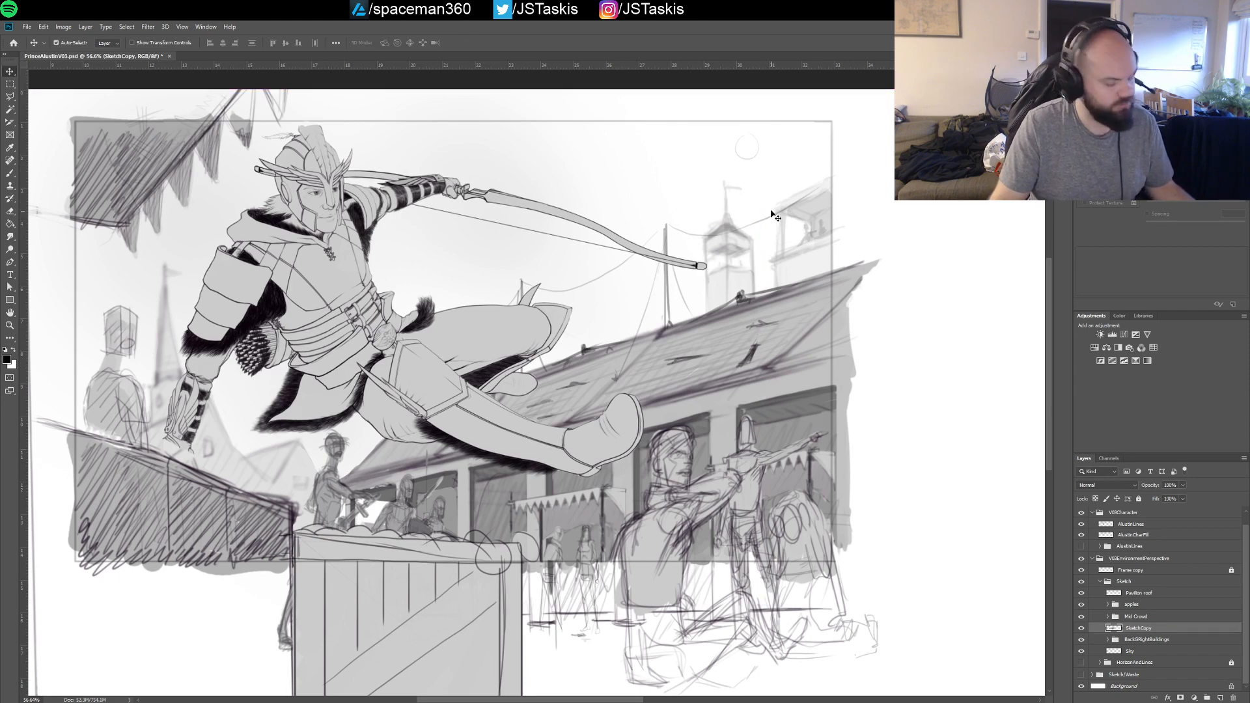
pyautogui.hotkey('ctrl', 's')
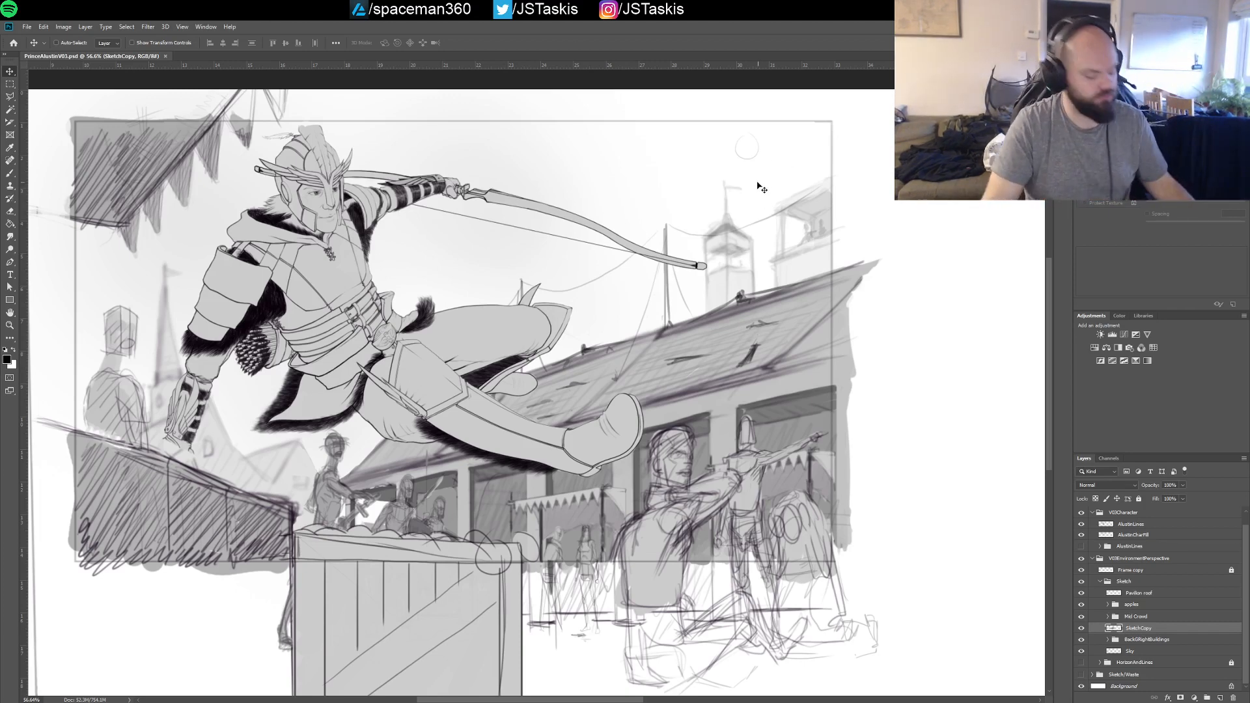
# Switch to the Brush tool and reduce the brush size by several increments for a thin stroke
pyautogui.press('b')
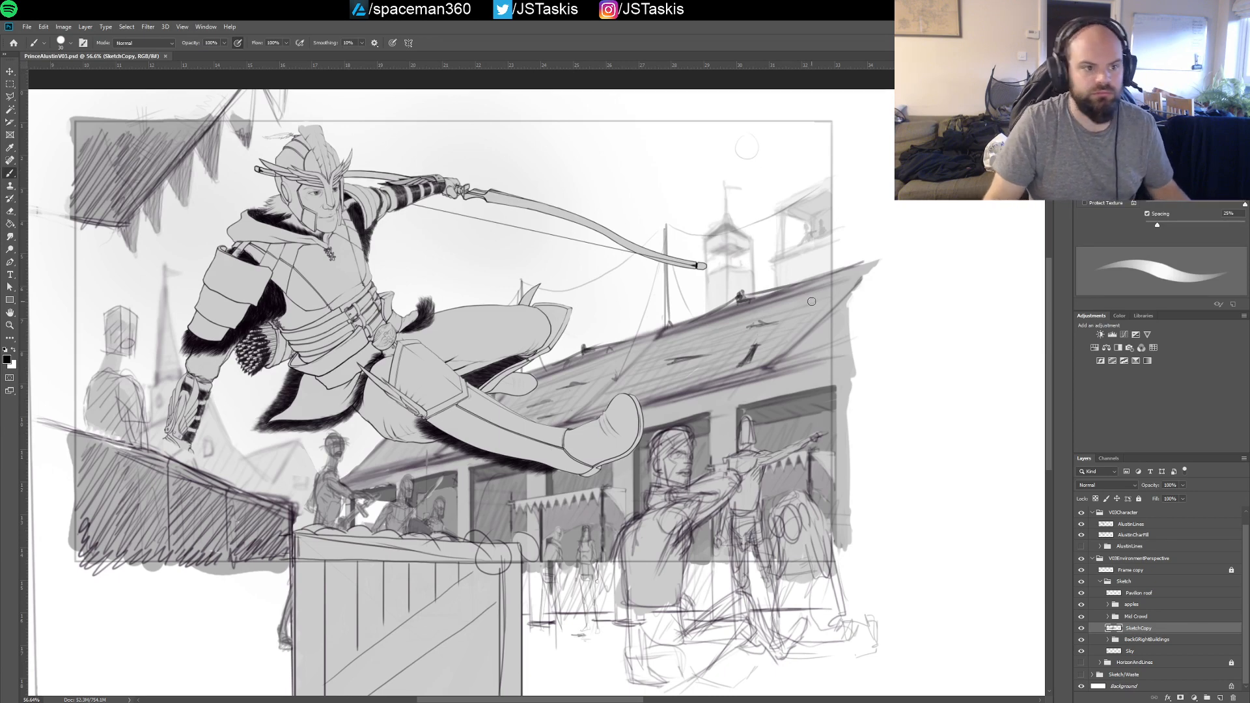
pyautogui.press('[')
pyautogui.press('[')
pyautogui.press('[')
pyautogui.press('[')
pyautogui.press('[')
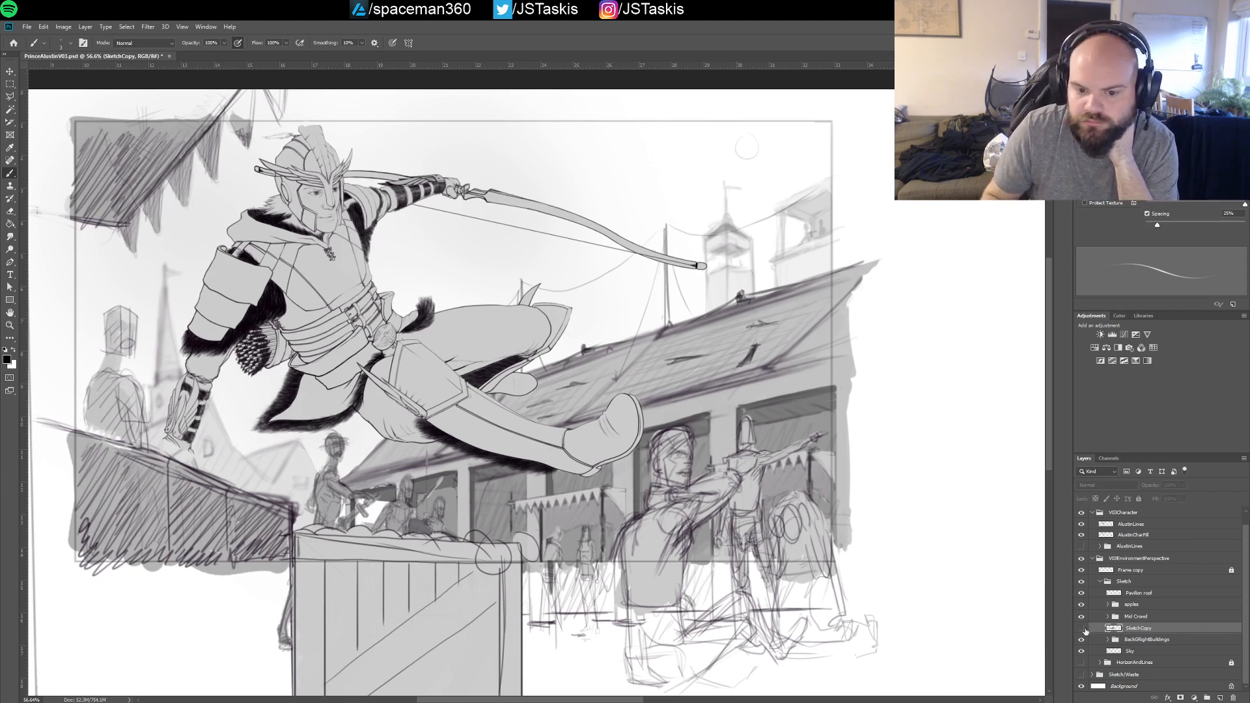
# Recheck the SketchCopy layer, Frame copy layer, Sketch group and Pavilion roof layer by toggling their visibility
pyautogui.click(1082, 629)
pyautogui.click(1082, 629)
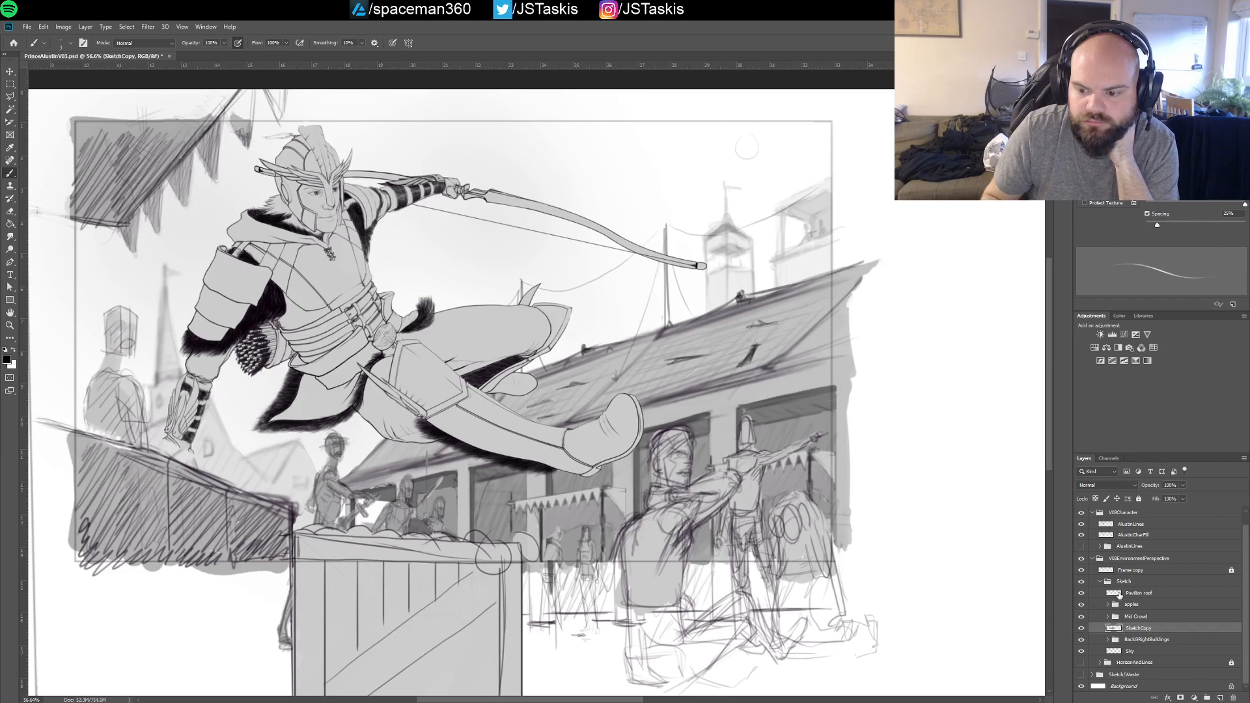
pyautogui.click(1082, 571)
pyautogui.click(1081, 572)
pyautogui.click(1081, 581)
pyautogui.click(1081, 581)
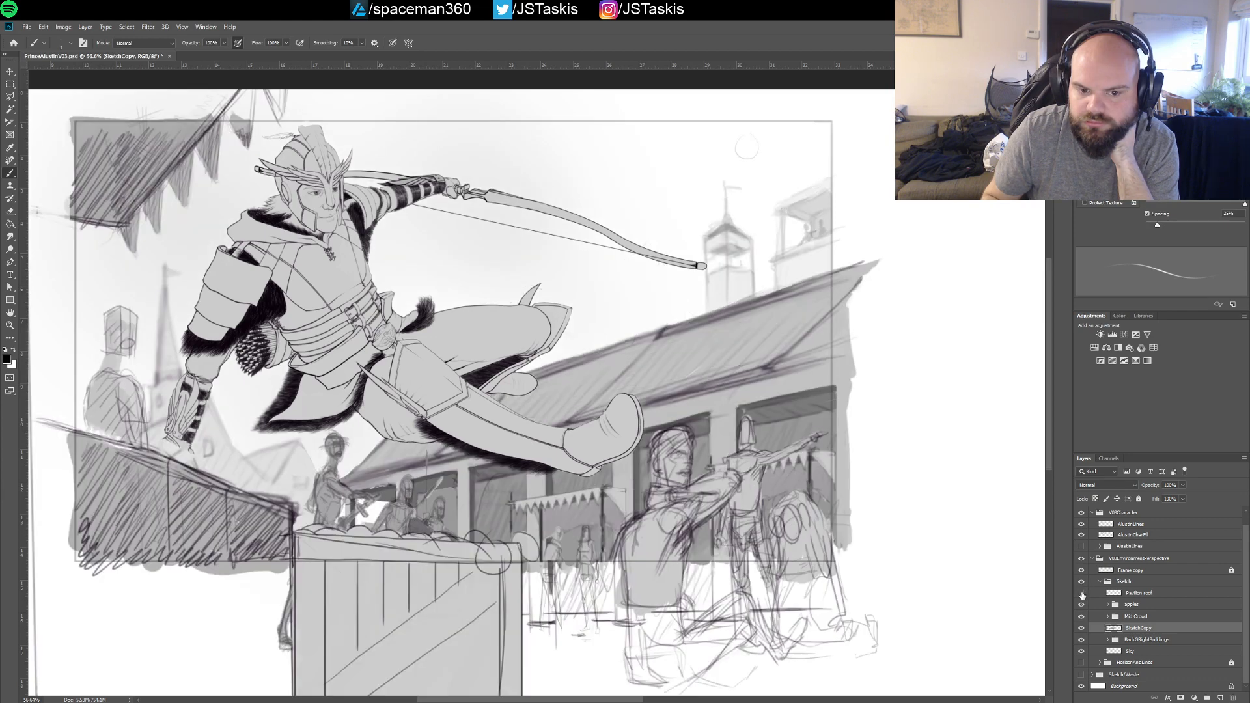
pyautogui.click(1082, 593)
pyautogui.click(1082, 593)
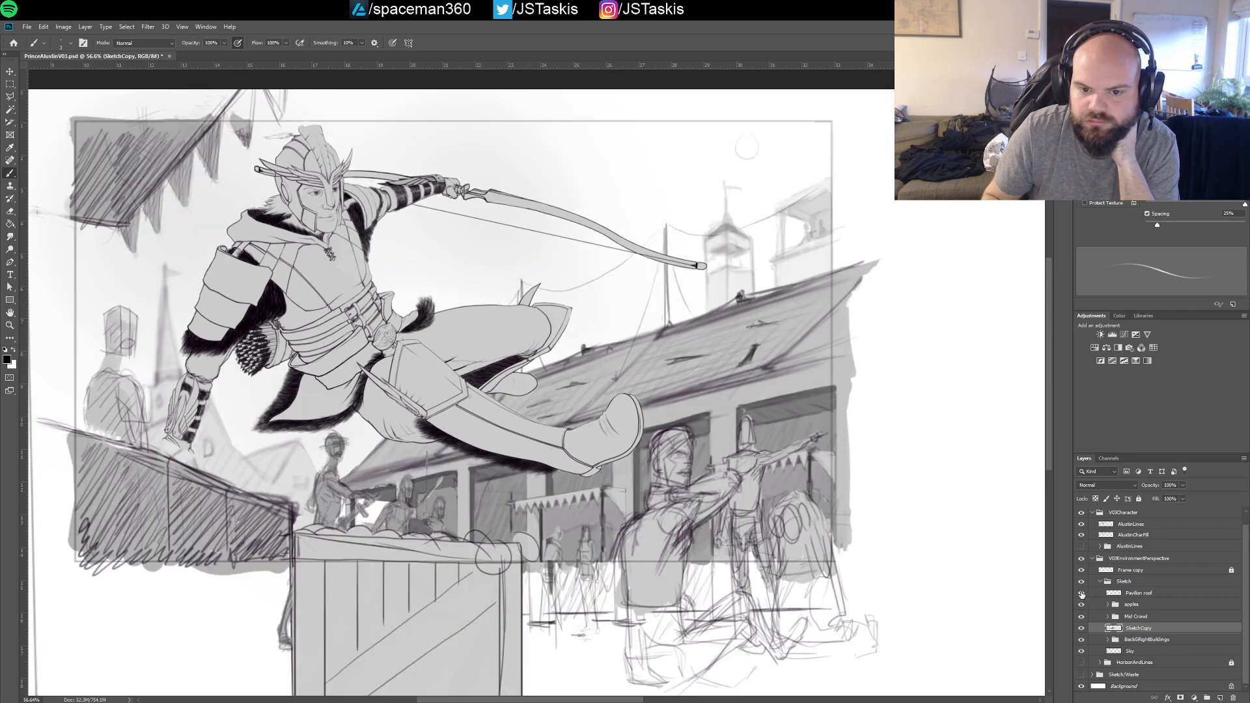
# Check the content of the apples and Mid Crowd groups by toggling their visibility off and on
pyautogui.click(1081, 605)
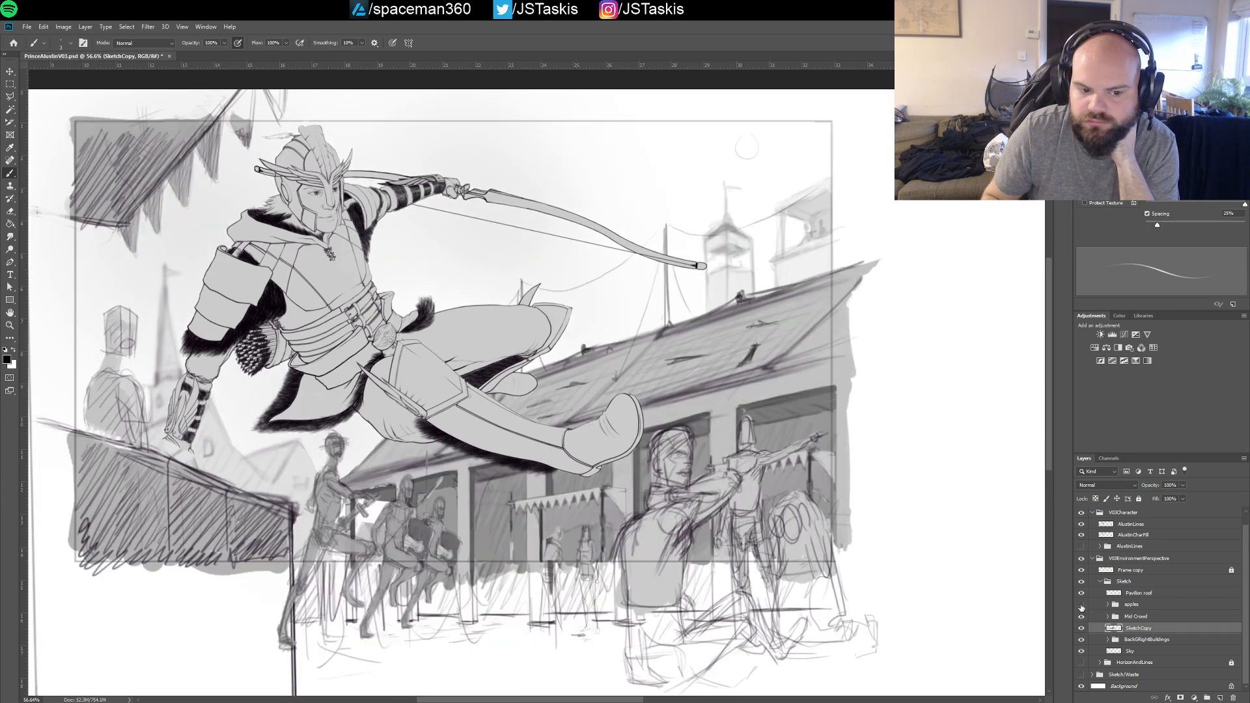
pyautogui.click(1082, 605)
pyautogui.click(1081, 617)
pyautogui.click(1082, 617)
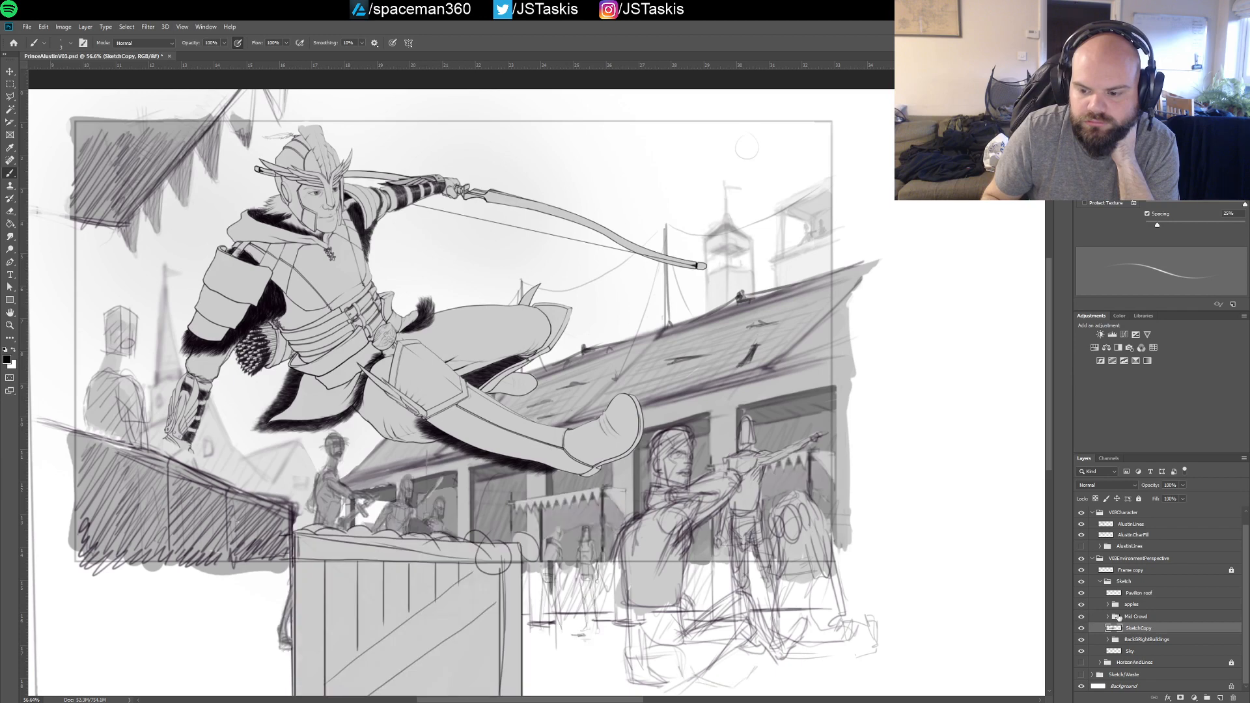
# Expand the Mid Crowd group and identify its Citizens, Captain, soldier and soldier copy subgroups by toggling each one's visibility
pyautogui.click(1115, 616)
pyautogui.click(1108, 617)
pyautogui.scroll(-5, 1242, 579)
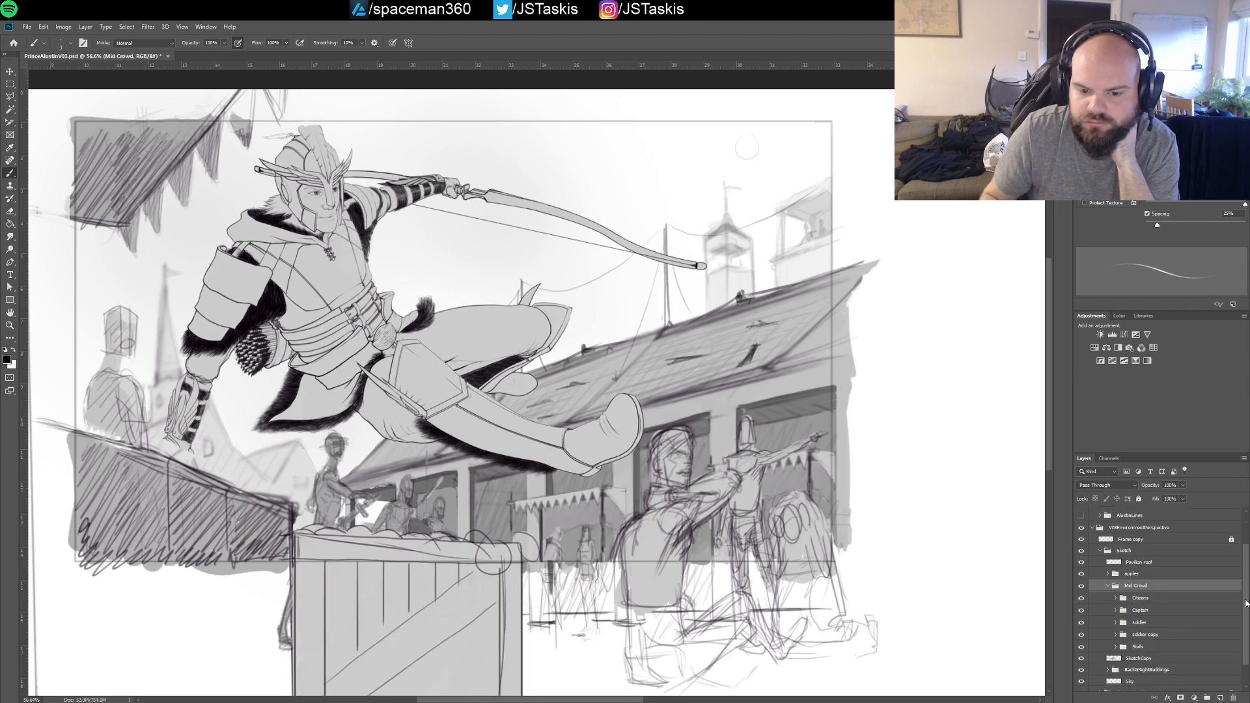
pyautogui.click(1081, 570)
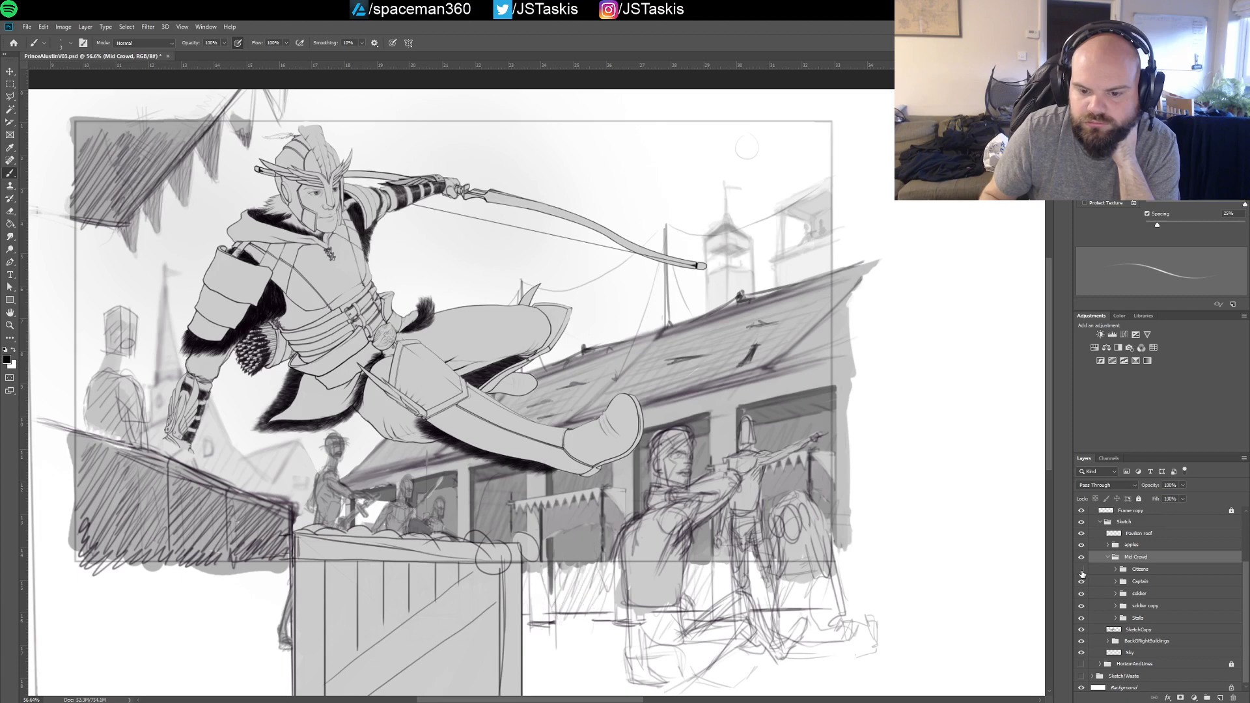
pyautogui.click(1082, 570)
pyautogui.click(1083, 583)
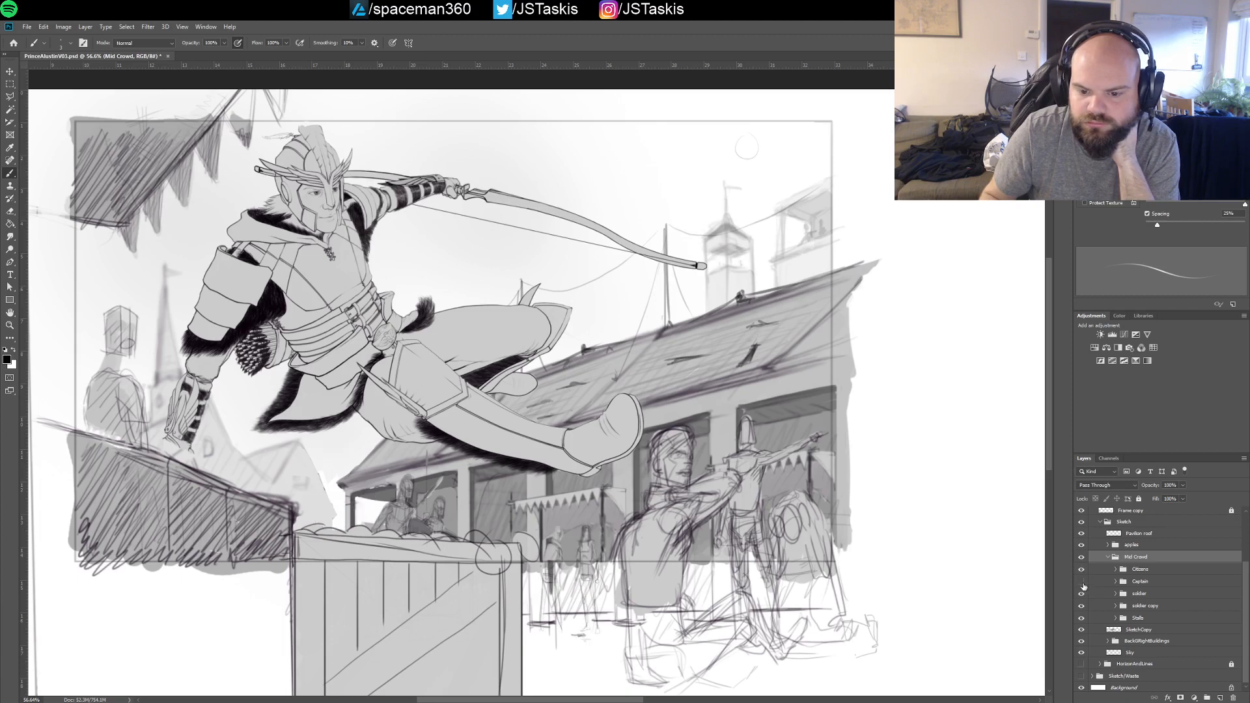
pyautogui.click(1082, 583)
pyautogui.click(1081, 594)
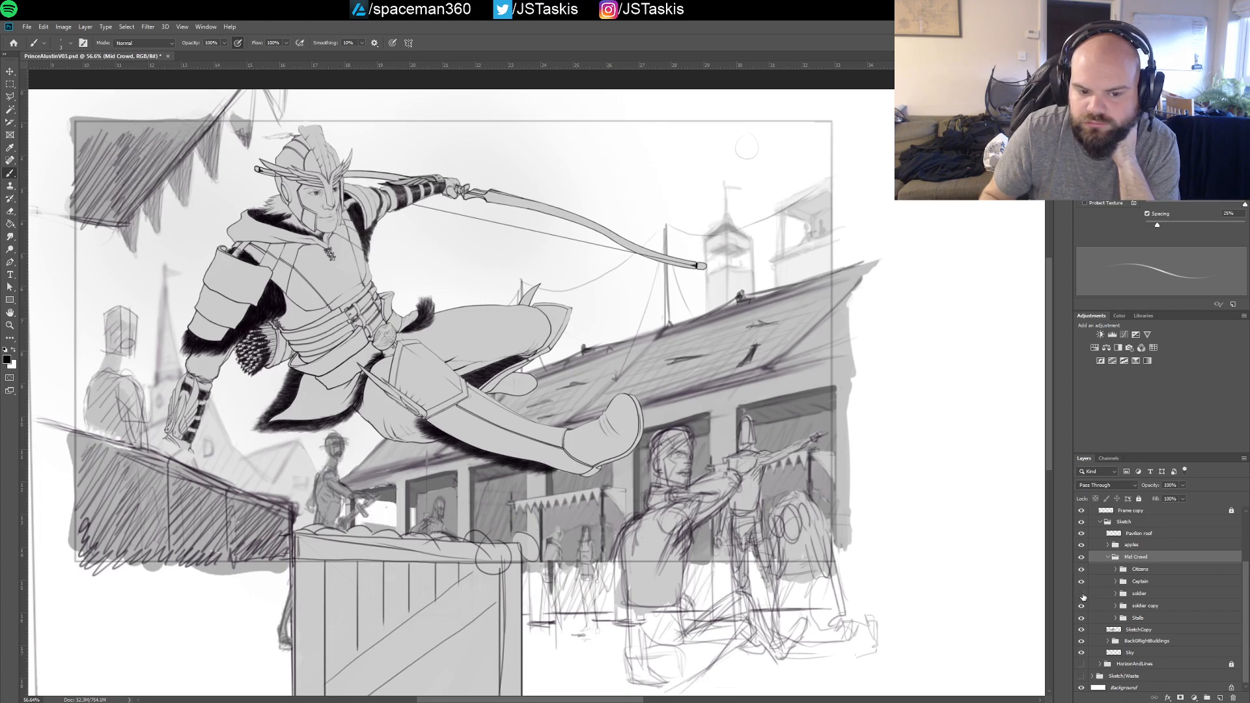
pyautogui.click(1081, 594)
pyautogui.click(1083, 607)
pyautogui.click(1082, 607)
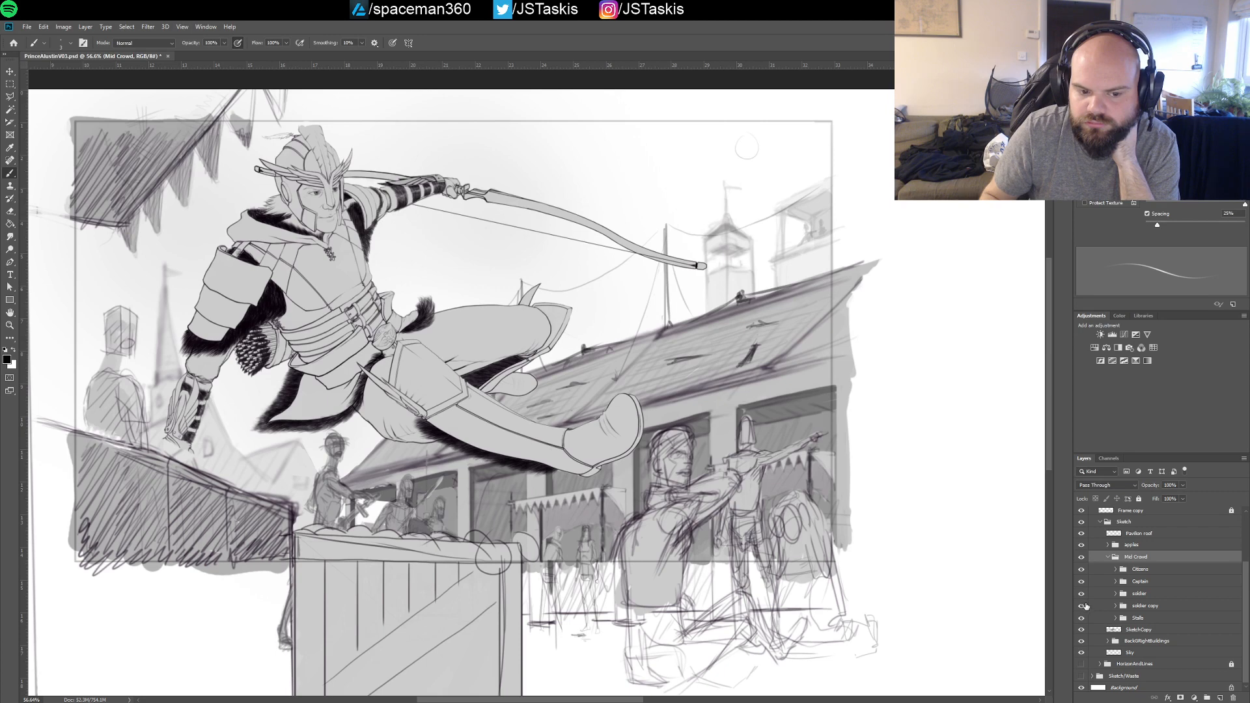
# Select the Captain, soldier and soldier copy groups together and scale them proportionally to about 90% with Free Transform
pyautogui.click(1145, 605)
pyautogui.keyDown('shift'); pyautogui.click(1141, 581); pyautogui.keyUp('shift')
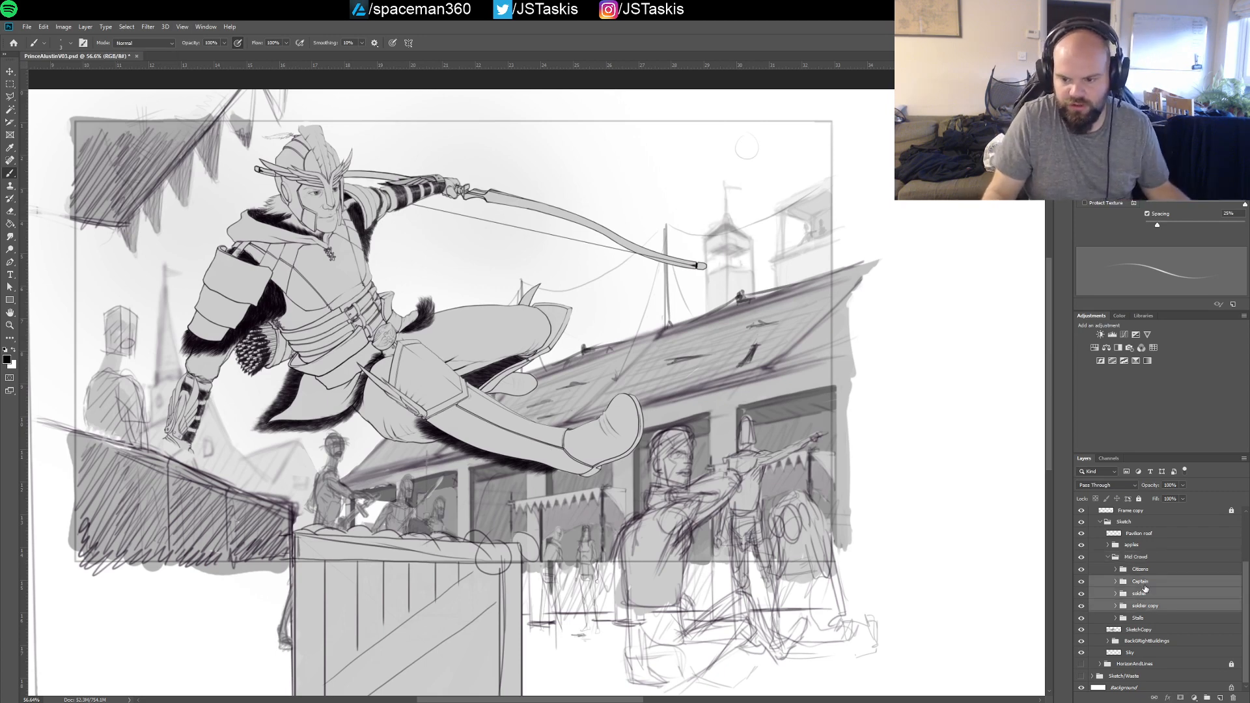
pyautogui.hotkey('ctrl', 't')
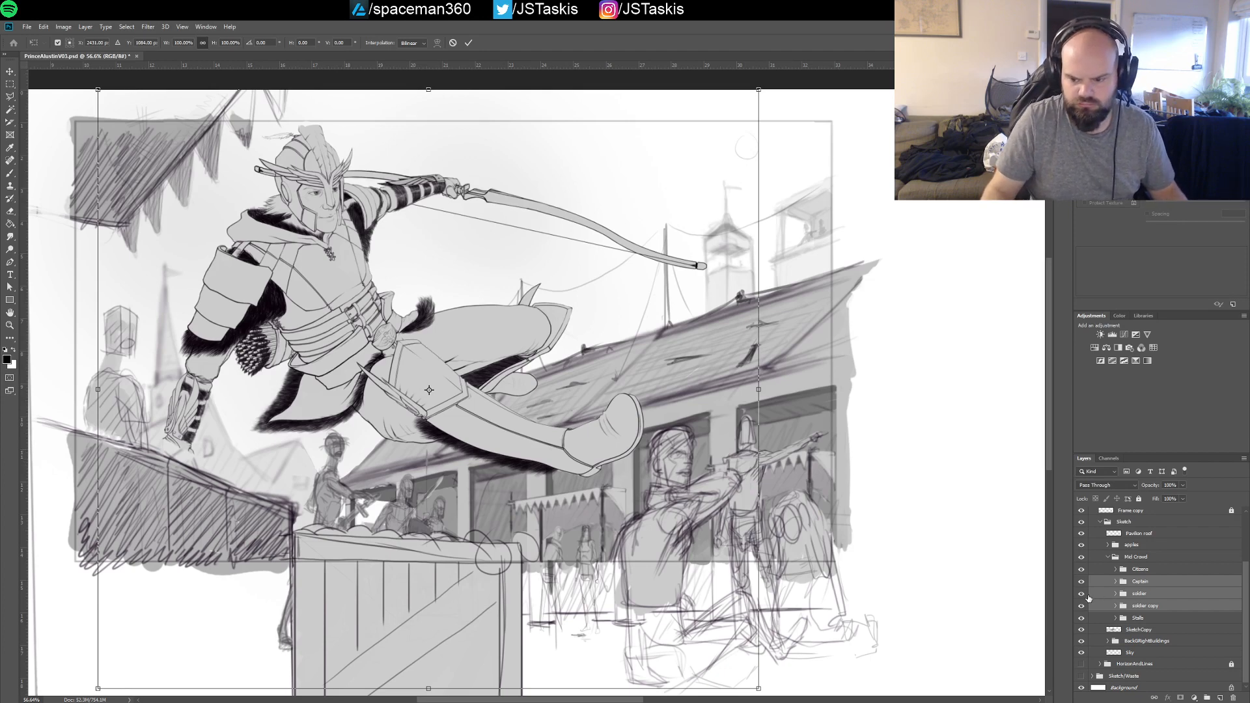
pyautogui.press('Return')
pyautogui.moveTo(1081, 584)
pyautogui.mouseDown()
pyautogui.moveTo(1083, 608)
pyautogui.moveTo(1082, 581)
pyautogui.mouseUp()
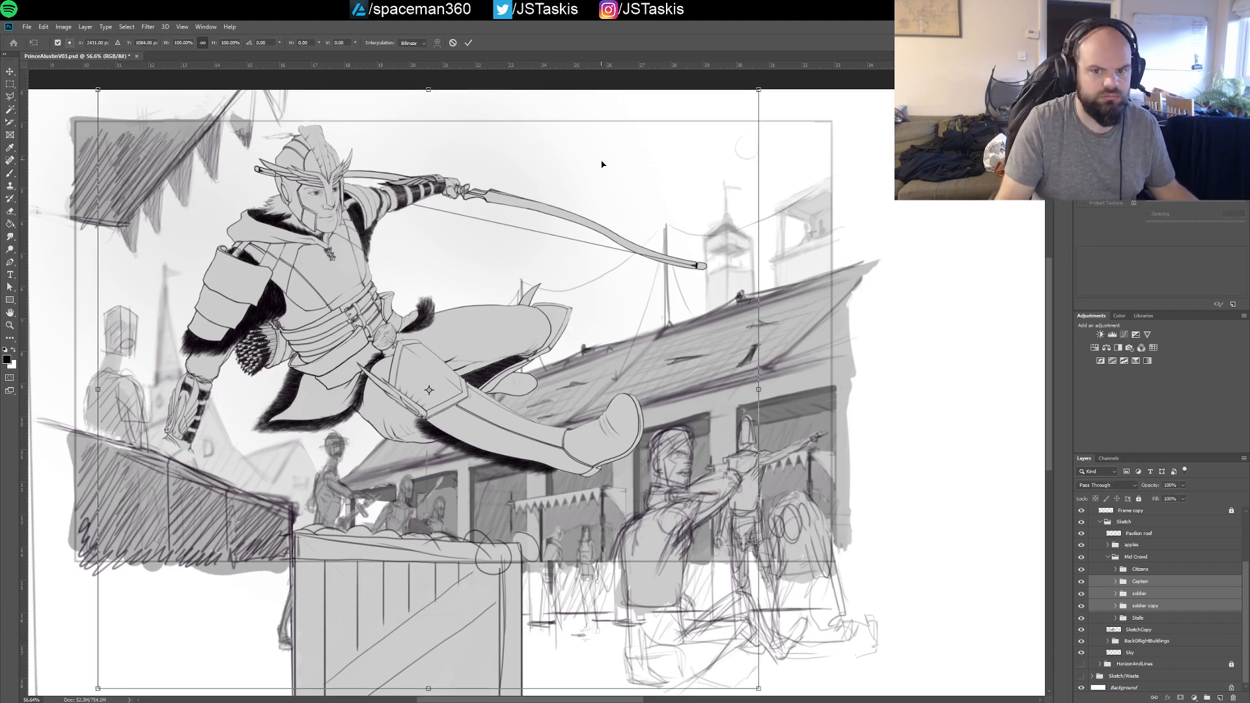
pyautogui.hotkey('ctrl', 't')
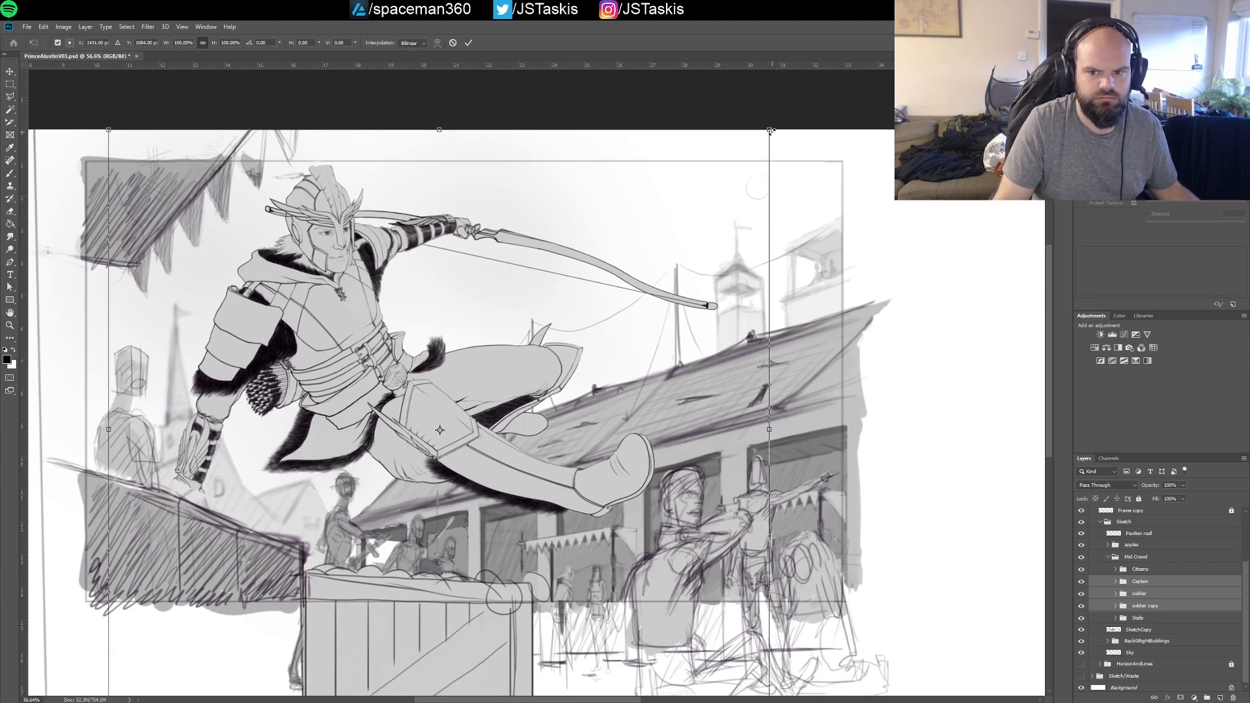
pyautogui.moveTo(771, 130); pyautogui.dragTo(720, 183)
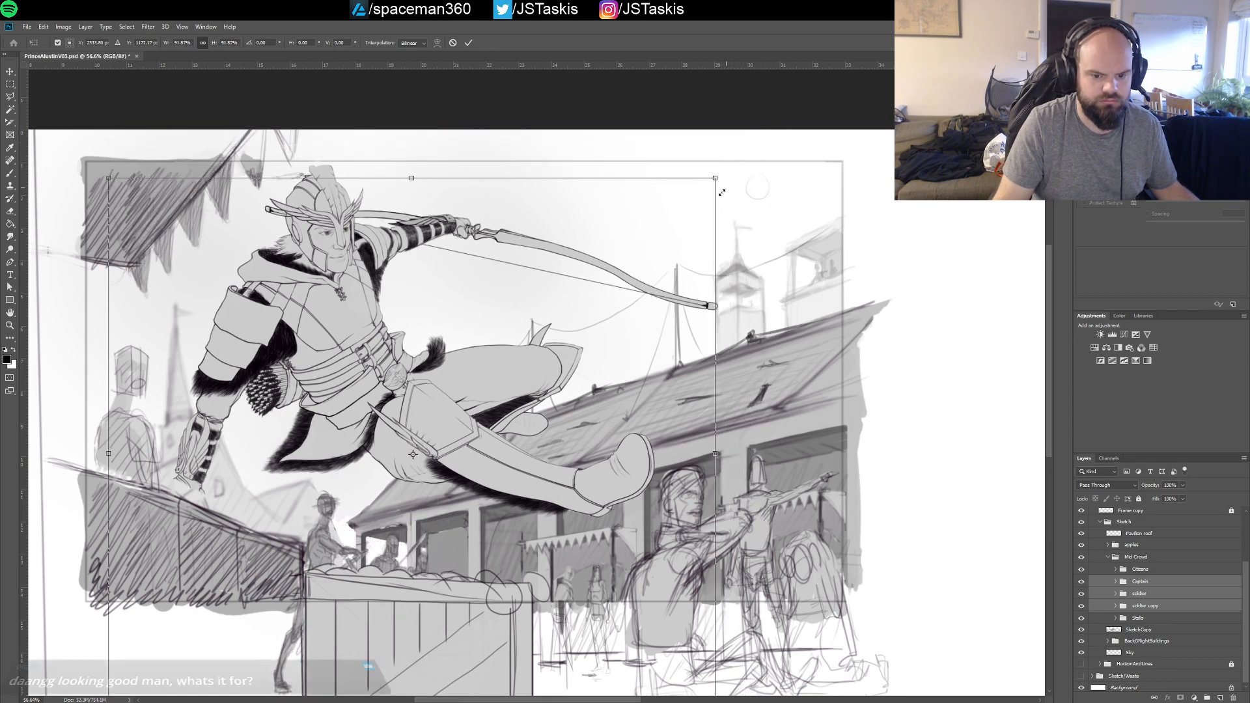
pyautogui.moveTo(710, 282); pyautogui.dragTo(730, 220)
pyautogui.moveTo(735, 116); pyautogui.dragTo(722, 128)
# Reposition the scaled soldier figures just behind the apple crate, commit the transform and return to the Brush tool
pyautogui.moveTo(462, 470); pyautogui.dragTo(486, 462)
pyautogui.press('Down')
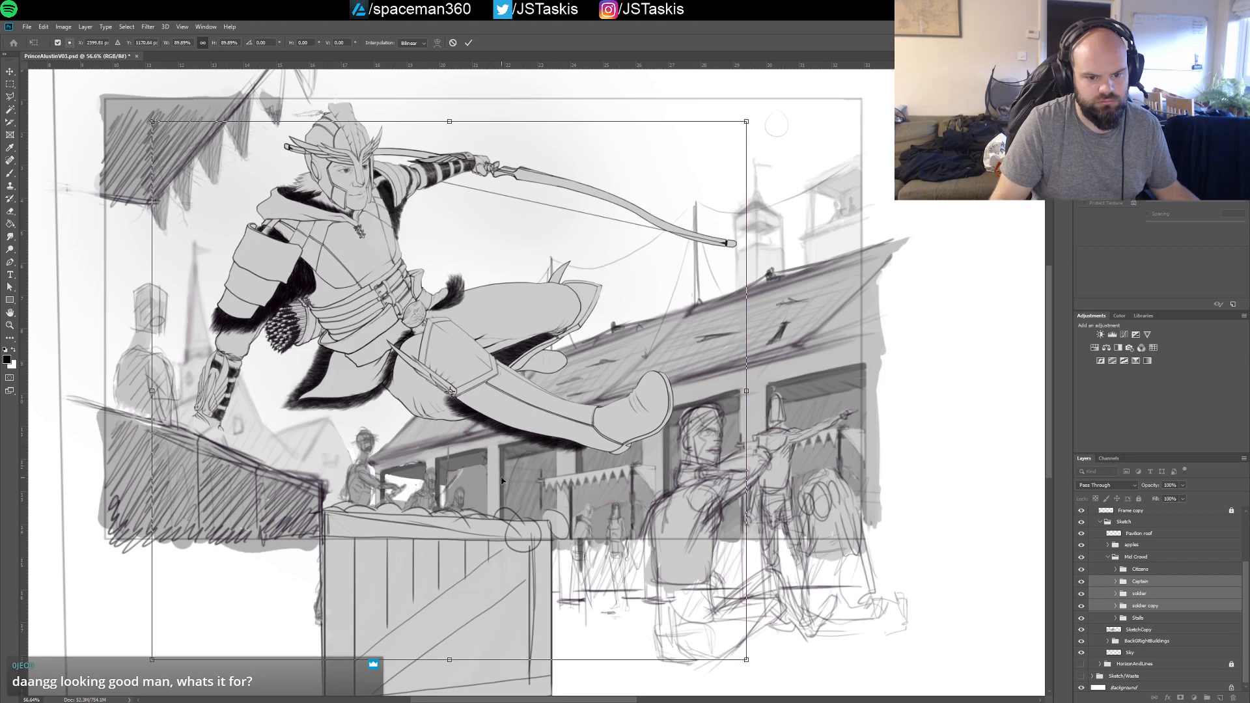
pyautogui.press('Down')
pyautogui.press('Down')
pyautogui.press('Down')
pyautogui.press('Down')
pyautogui.press('Down')
pyautogui.press('Down')
pyautogui.press('Down')
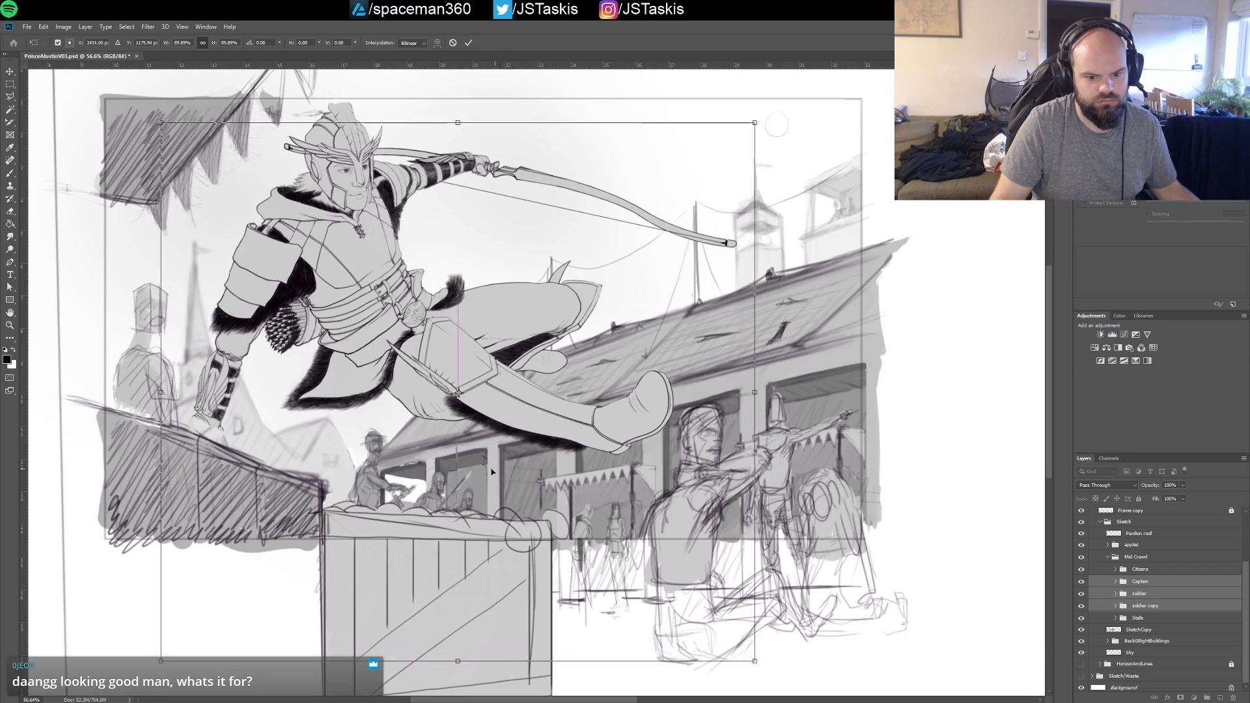
pyautogui.moveTo(486, 471); pyautogui.dragTo(500, 469)
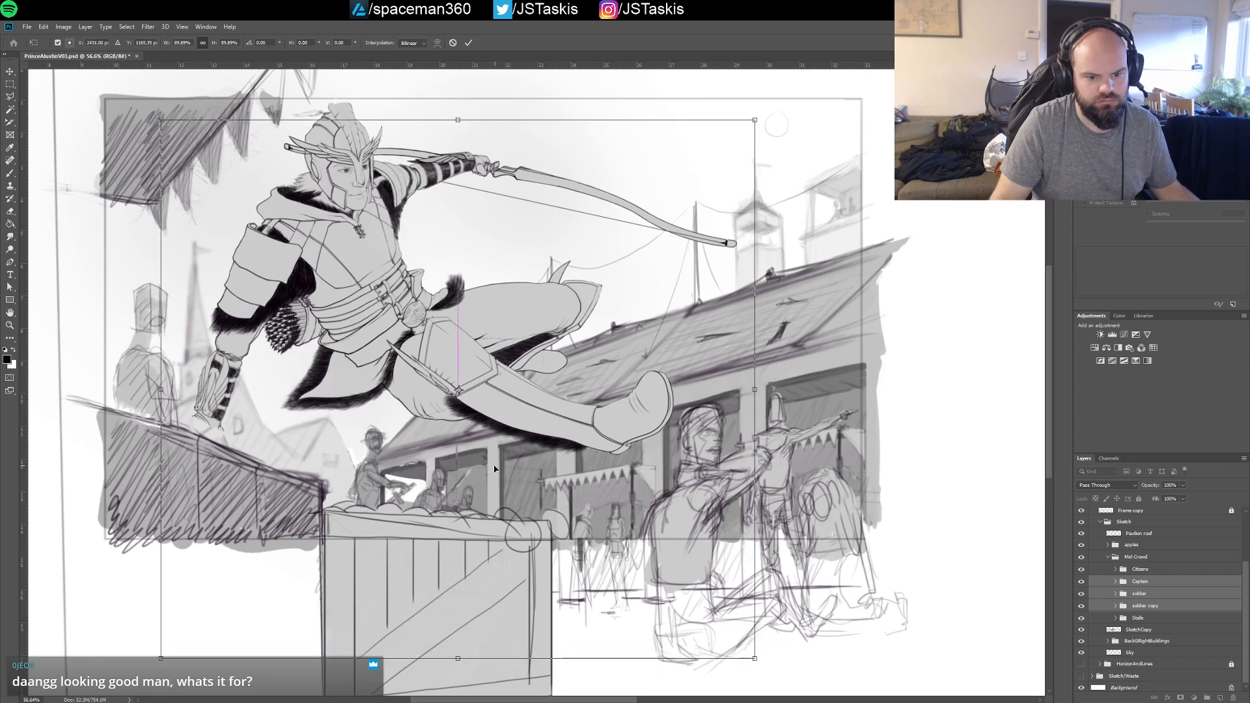
pyautogui.press('Down')
pyautogui.press('Down')
pyautogui.press('Down')
pyautogui.press('Down')
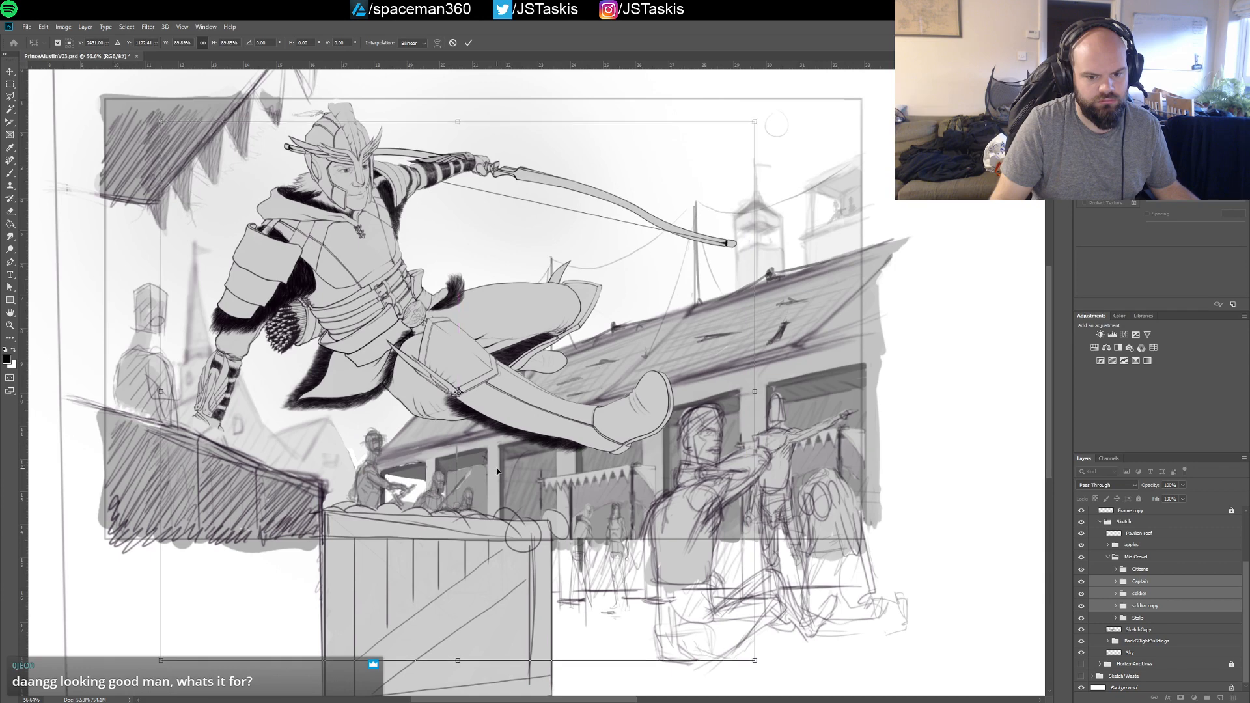
pyautogui.moveTo(494, 469); pyautogui.dragTo(490, 471)
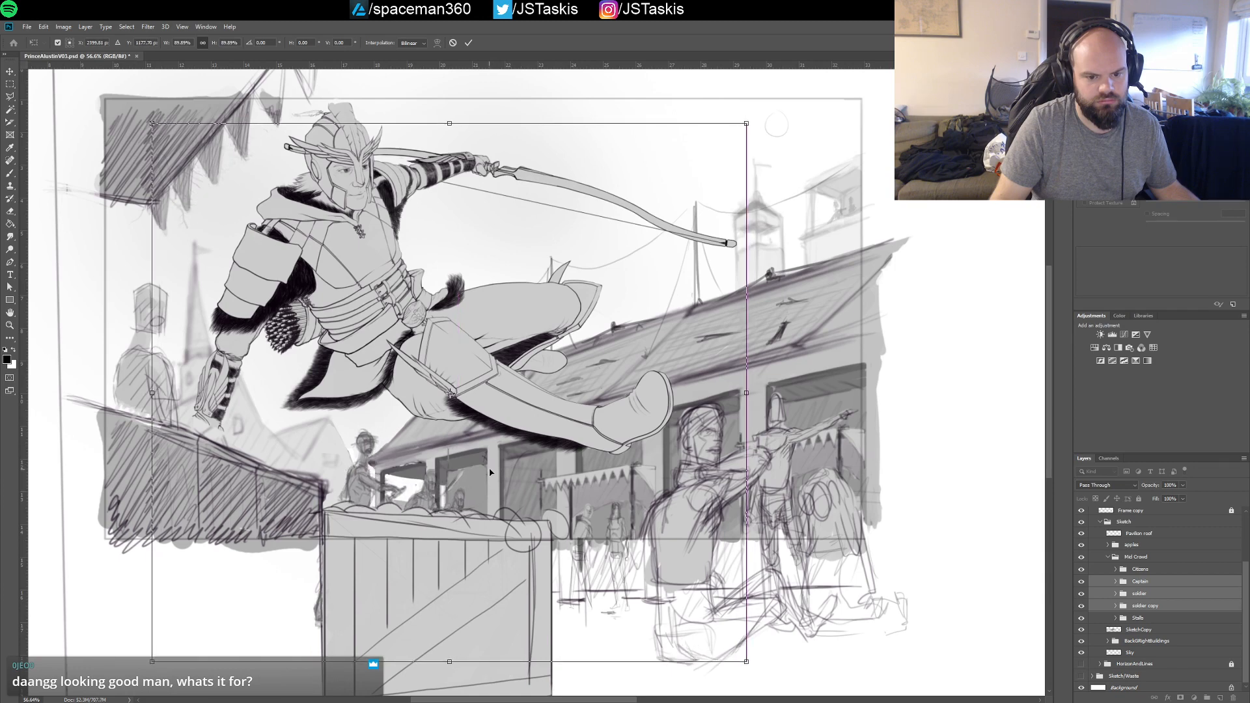
pyautogui.press('Up')
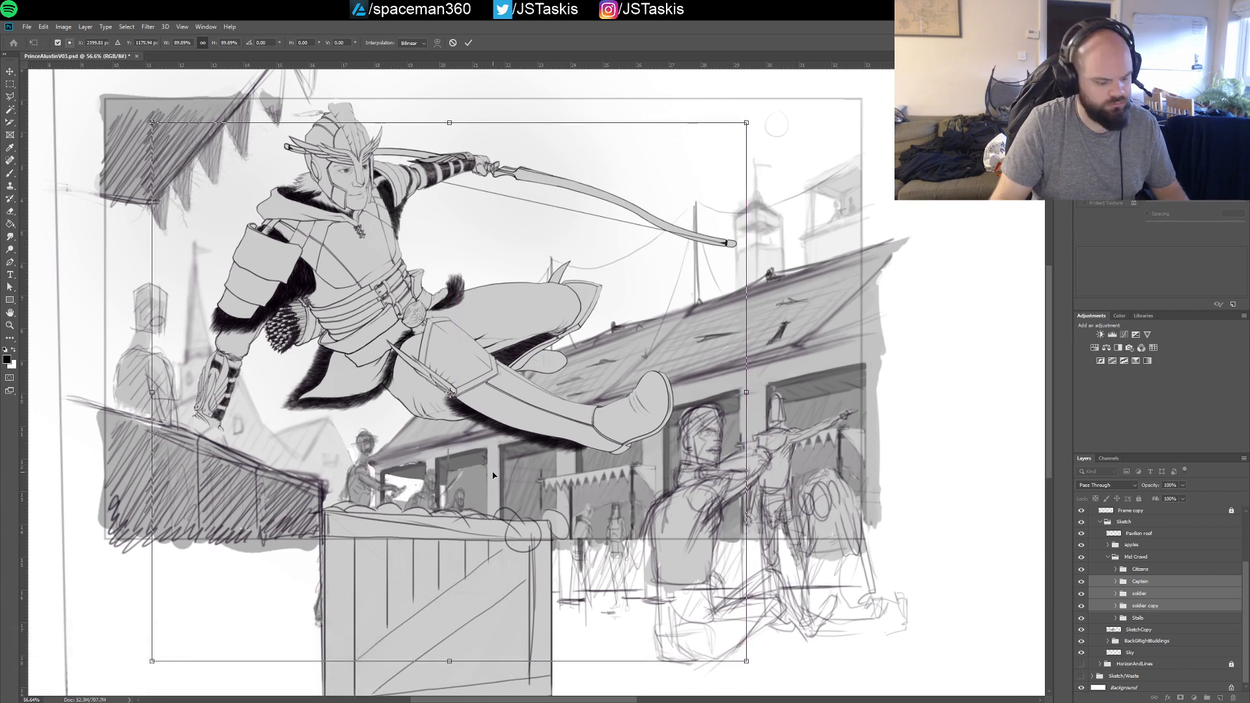
pyautogui.press('Return')
pyautogui.press('b')
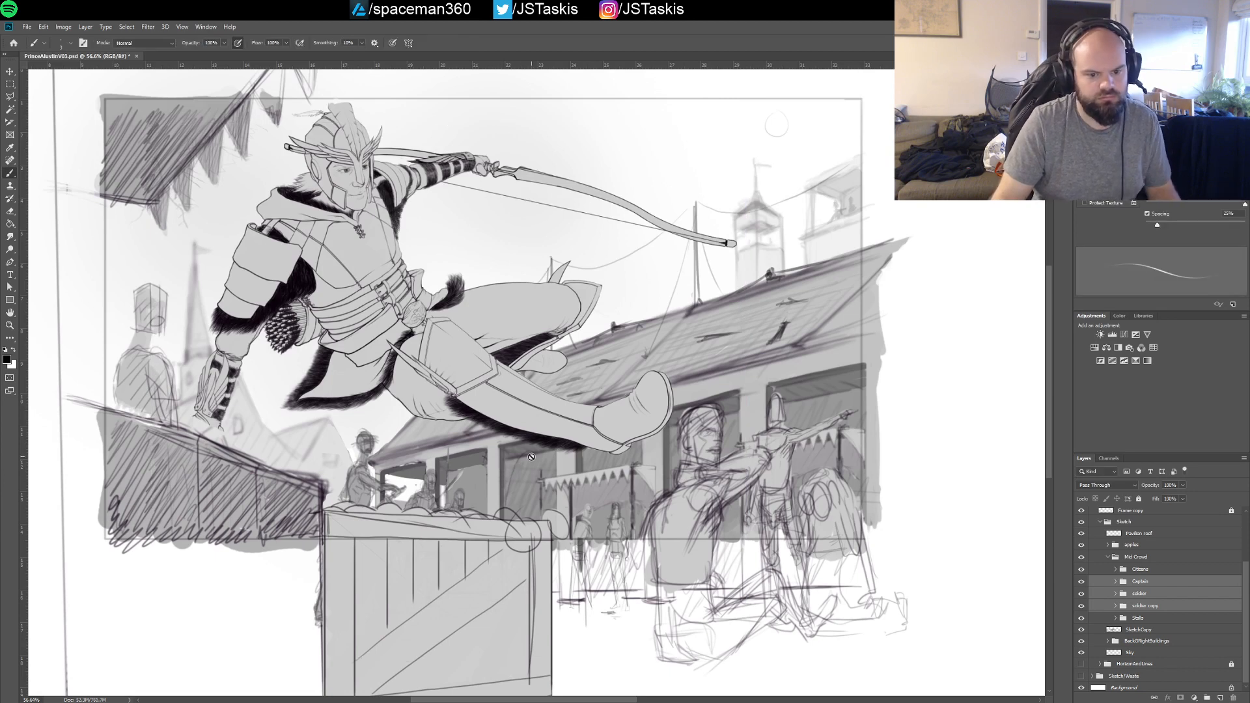
# Select only the soldier copy group and adjust its figure's position behind the crate with the Move tool
pyautogui.click(1127, 583)
pyautogui.click(1138, 607)
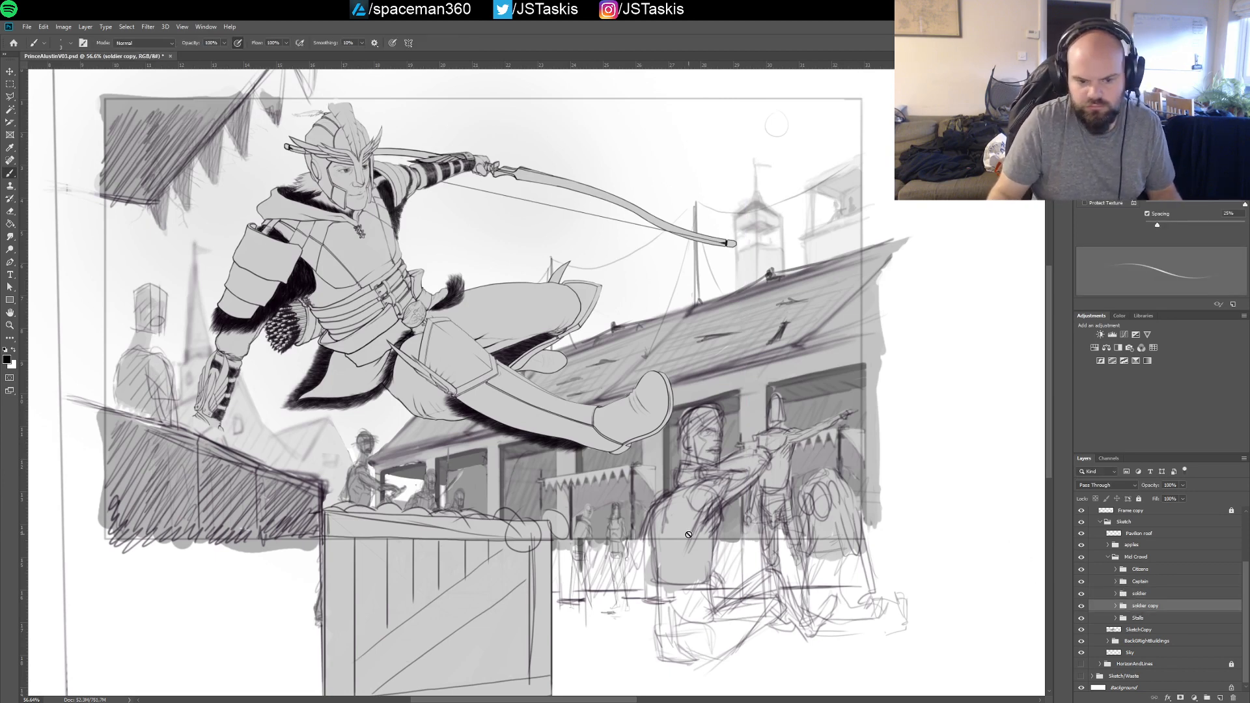
pyautogui.press('v')
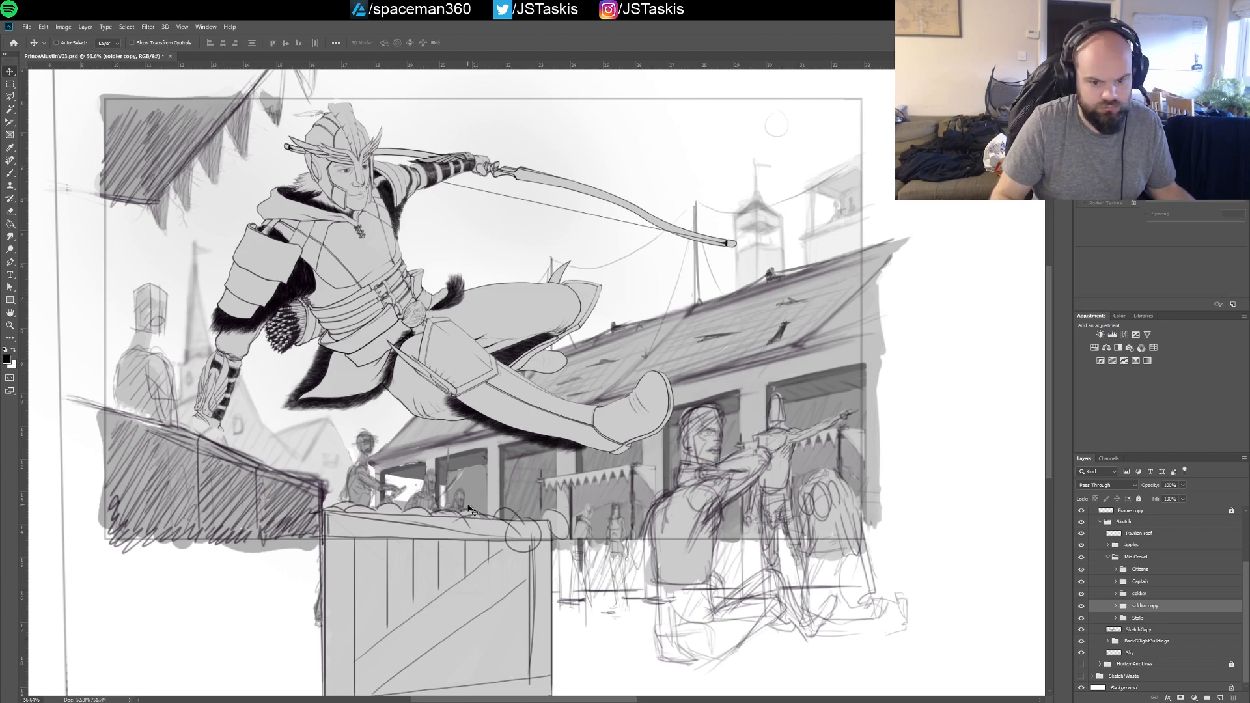
pyautogui.moveTo(472, 511)
pyautogui.mouseDown()
pyautogui.moveTo(277, 516)
pyautogui.moveTo(484, 516)
pyautogui.mouseUp()
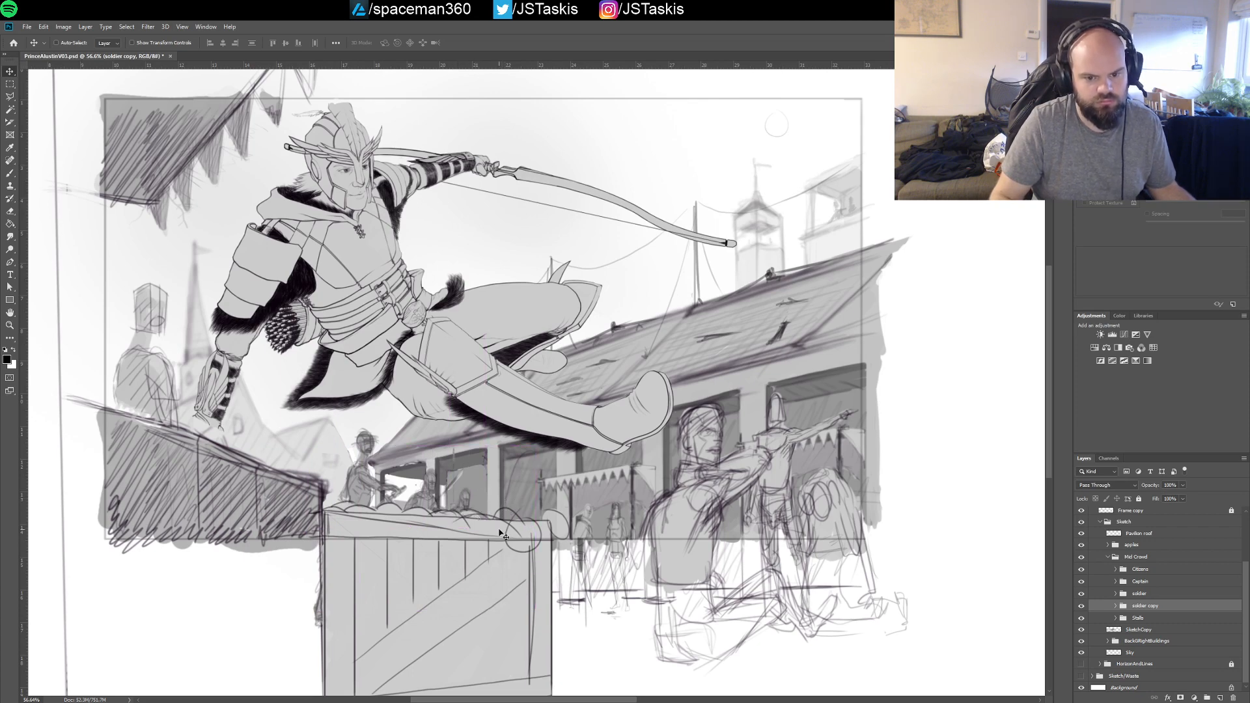
# Select the apples group via the crate on the canvas and save the document
pyautogui.keyDown('ctrl'); pyautogui.click(521, 528); pyautogui.keyUp('ctrl')
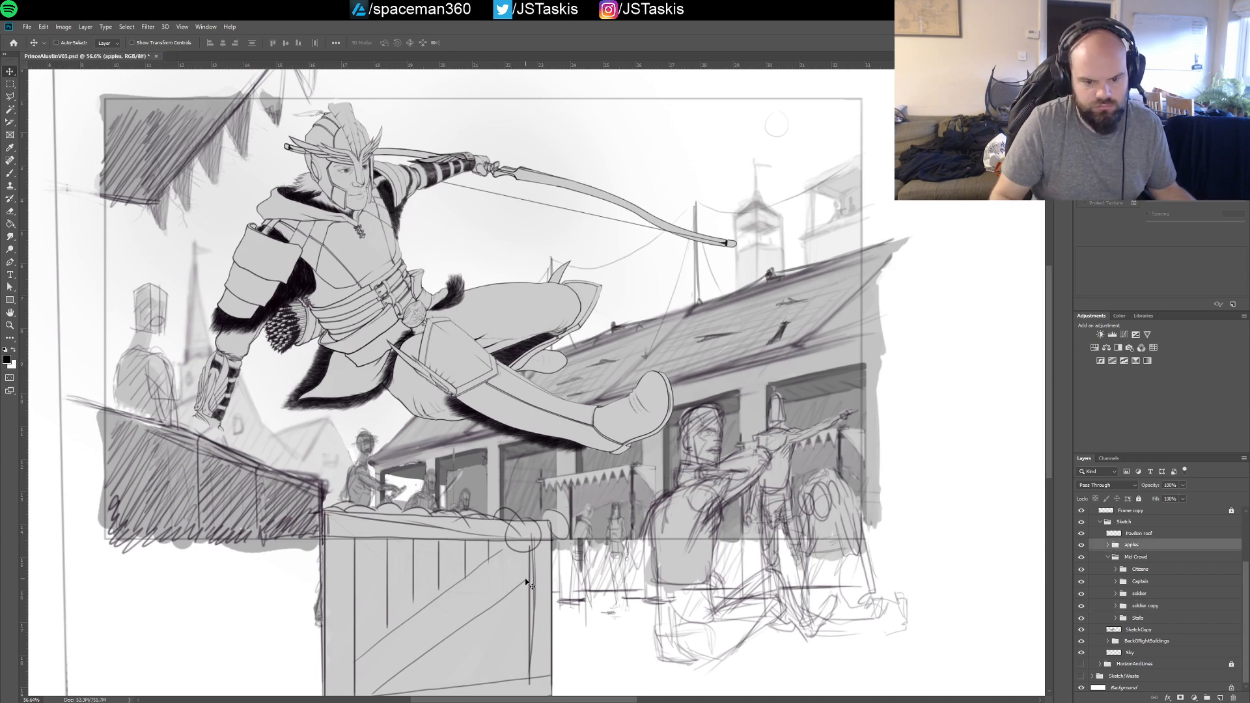
pyautogui.moveTo(526, 582); pyautogui.dragTo(589, 514)
pyautogui.scroll(-3, 590, 514)
pyautogui.hotkey('ctrl', 's')
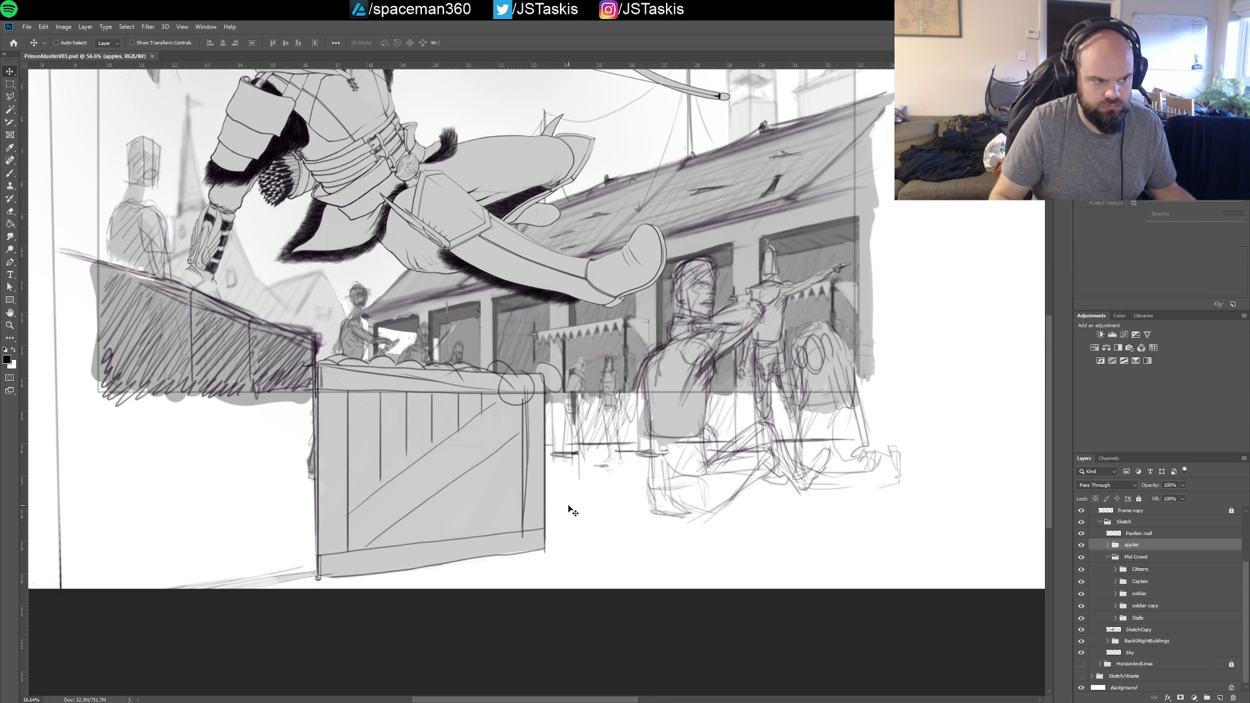
# Examine the whole composition and the area around the archer, crate and crowd at different magnifications
pyautogui.scroll(6, 567, 512)
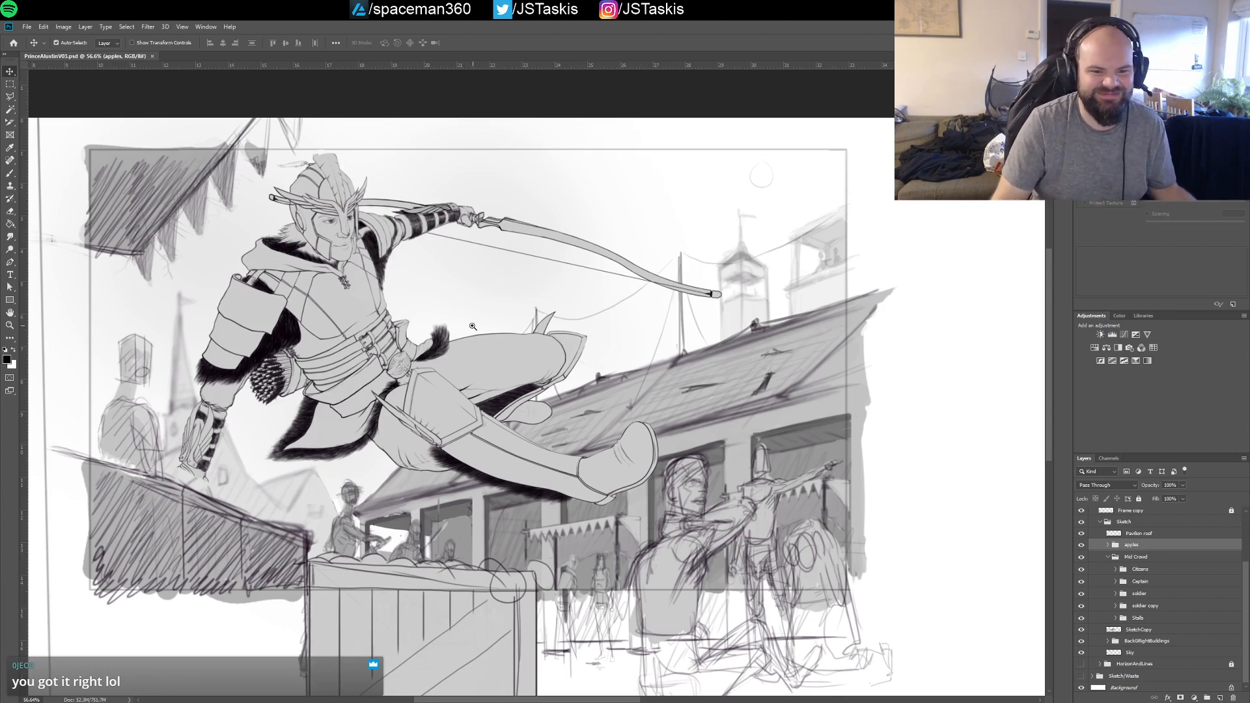
pyautogui.moveTo(480, 324)
pyautogui.mouseDown()
pyautogui.moveTo(510, 331)
pyautogui.moveTo(454, 189)
pyautogui.moveTo(521, 324)
pyautogui.moveTo(567, 287)
pyautogui.moveTo(400, 304)
pyautogui.mouseUp()
pyautogui.moveTo(482, 293); pyautogui.dragTo(455, 298)
pyautogui.moveTo(477, 311); pyautogui.dragTo(651, 277)
pyautogui.moveTo(346, 348); pyautogui.dragTo(789, 398)
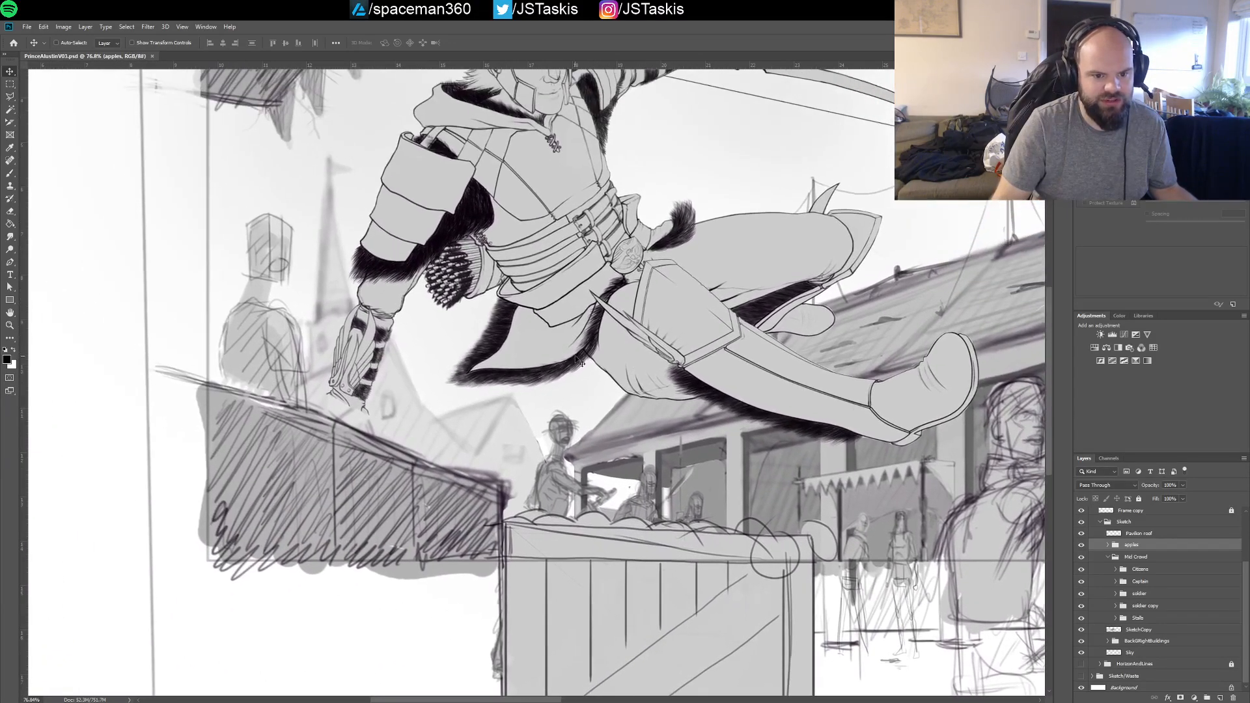
pyautogui.moveTo(550, 280); pyautogui.dragTo(539, 326)
pyautogui.moveTo(677, 306); pyautogui.dragTo(492, 330)
pyautogui.scroll(1, 492, 331)
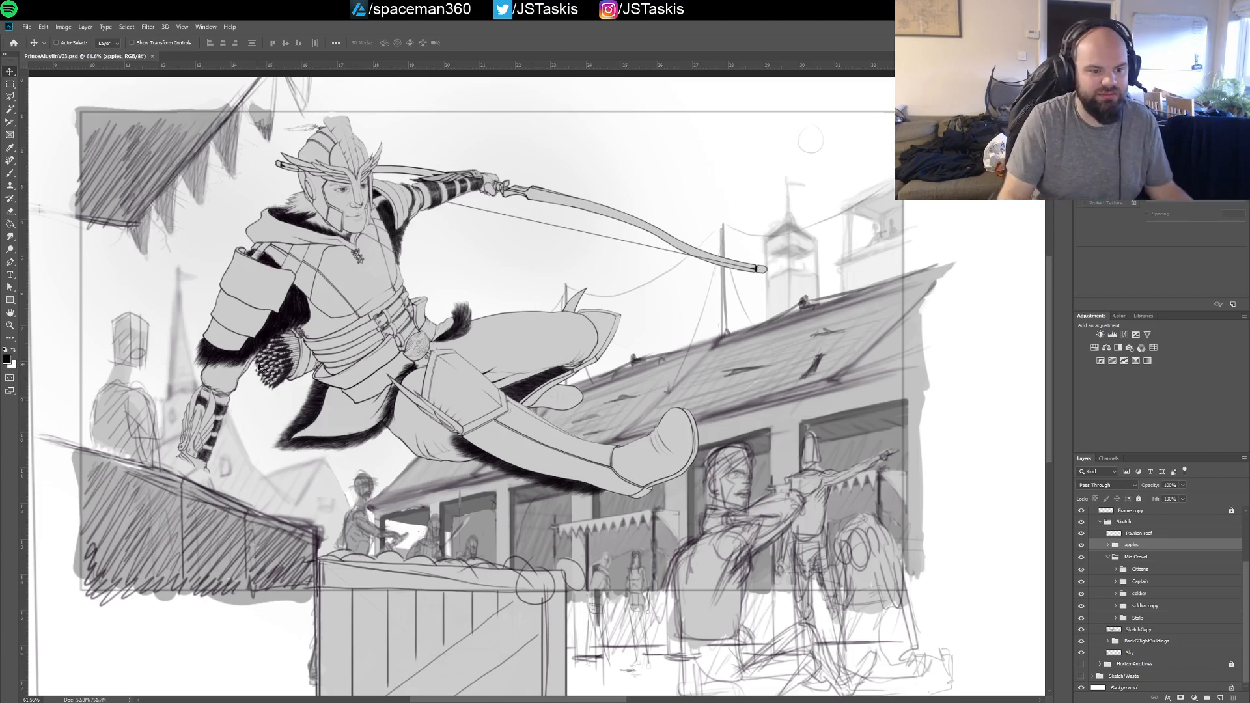
pyautogui.moveTo(798, 407); pyautogui.dragTo(773, 373)
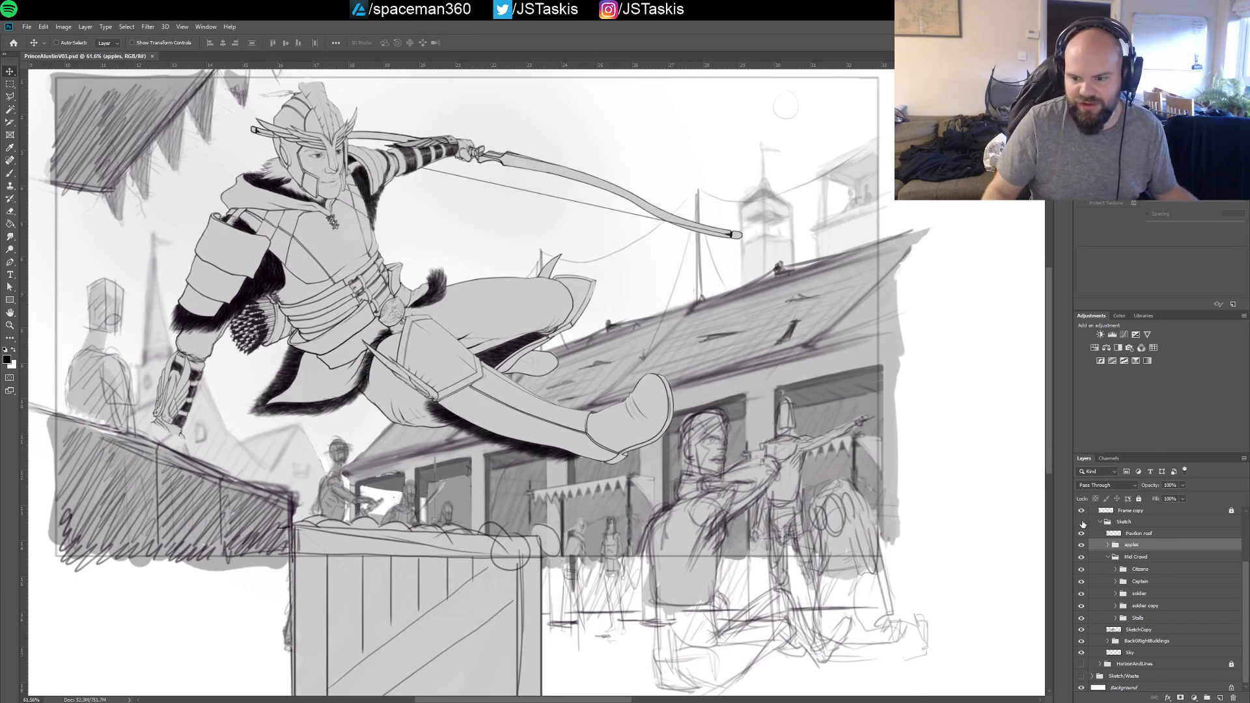
# Compare the illustration with and without the background by repeatedly toggling the Sketch group's visibility
pyautogui.click(1083, 523)
pyautogui.click(1082, 523)
pyautogui.click(1083, 523)
pyautogui.click(1082, 523)
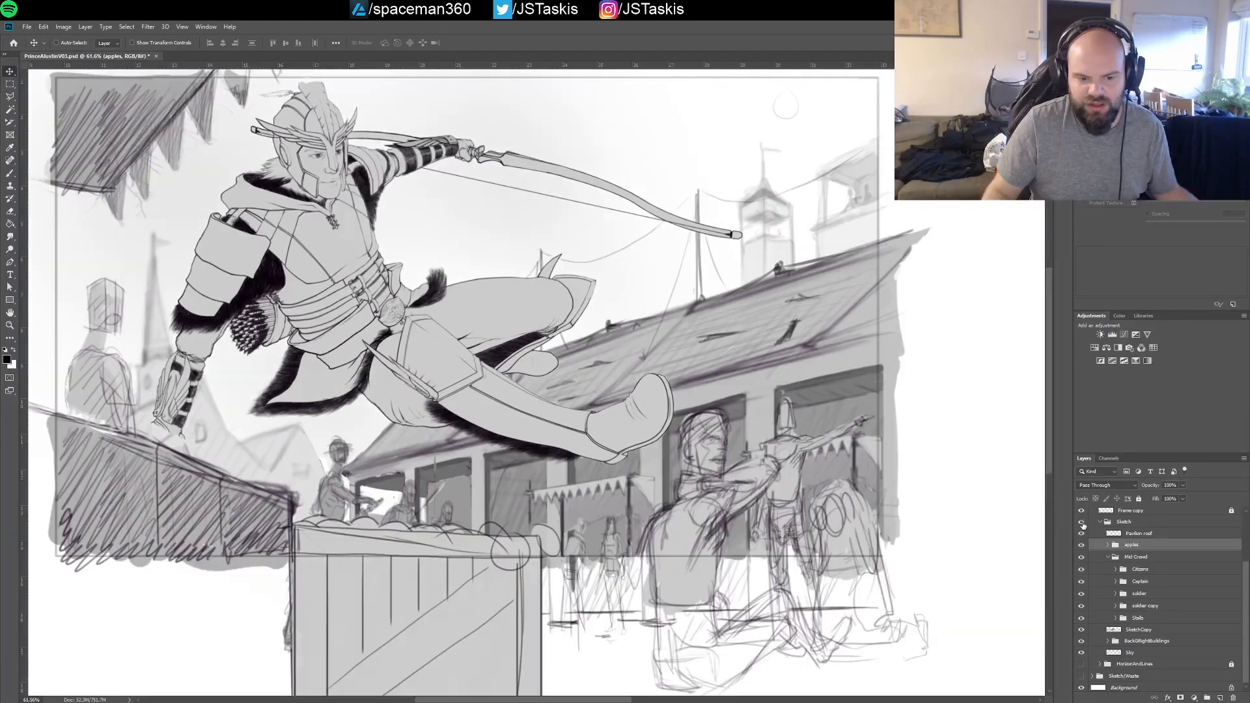
pyautogui.click(1083, 523)
pyautogui.click(1082, 523)
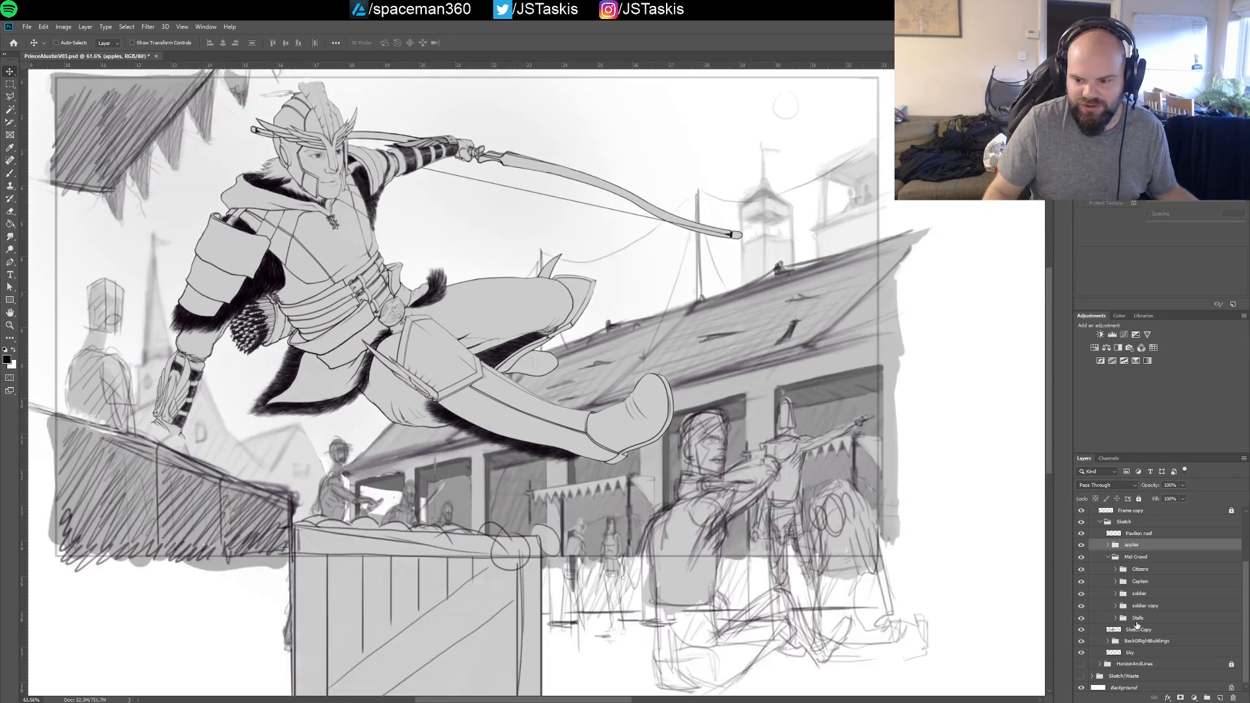
# Collapse the Mid Crowd group, inspect the layers inside the apples group, and recheck Mid Crowd by toggling its visibility
pyautogui.click(1108, 557)
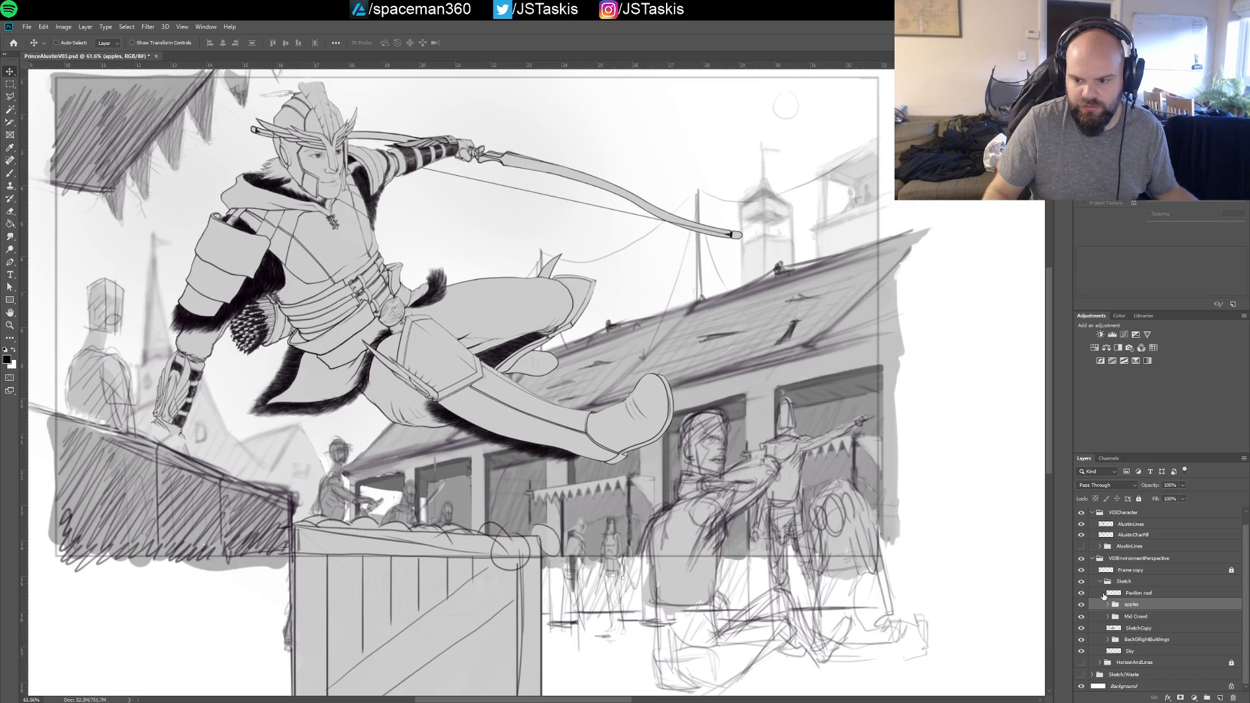
pyautogui.click(1108, 605)
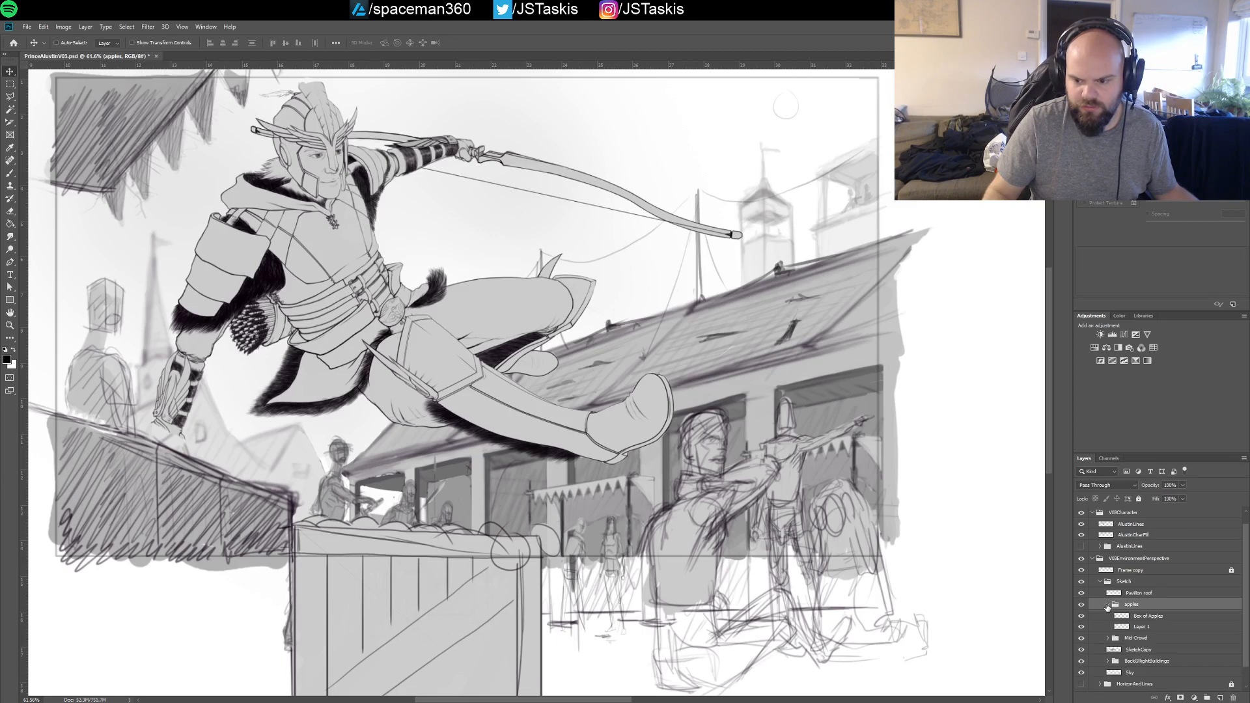
pyautogui.click(1108, 605)
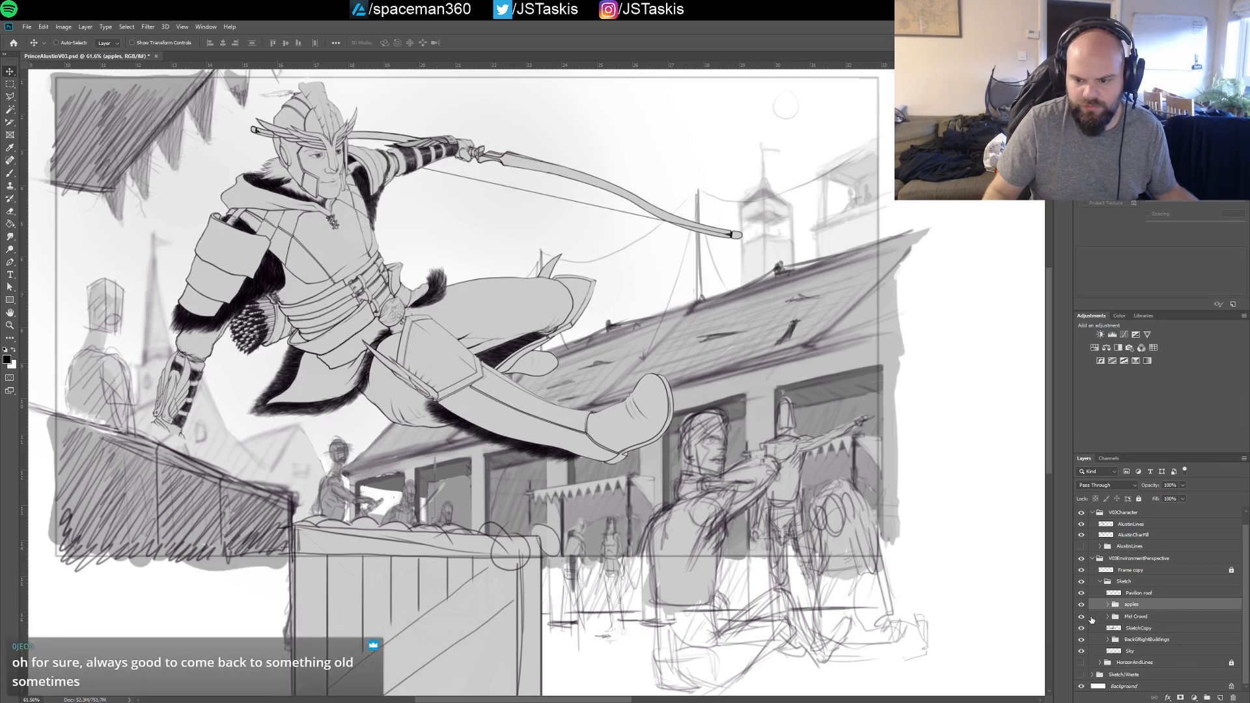
pyautogui.click(1084, 618)
pyautogui.click(1083, 618)
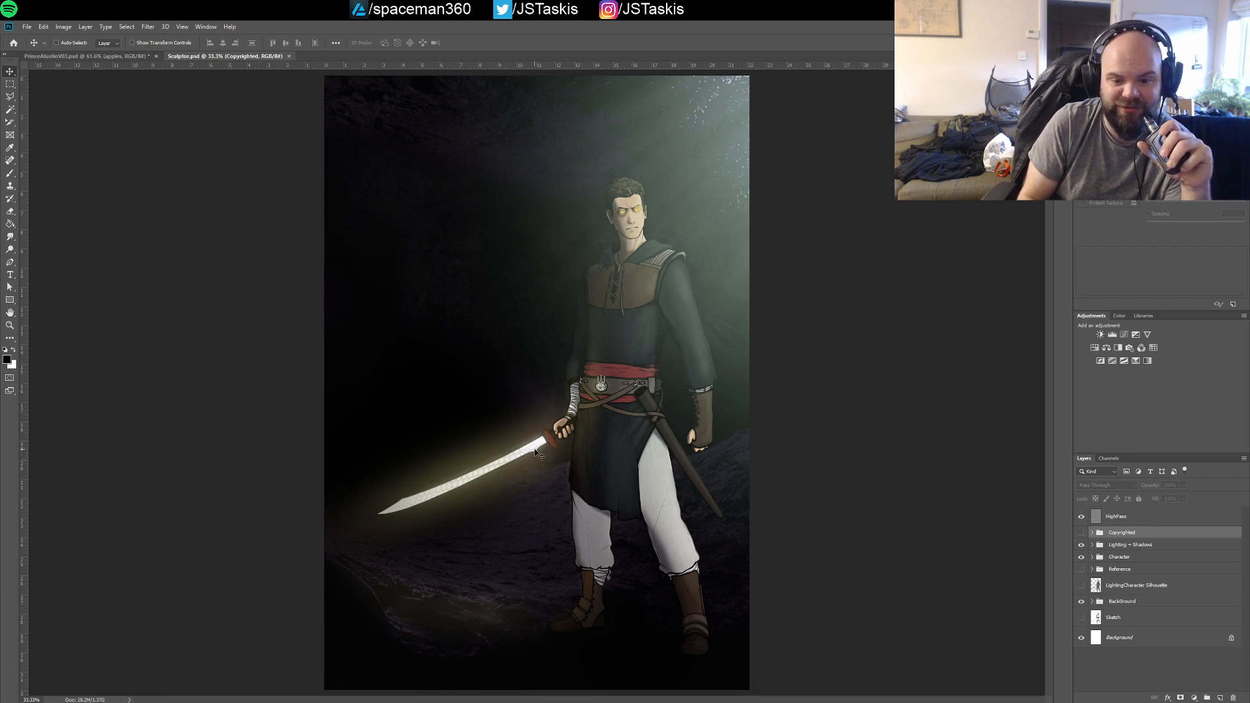
# Close the Sculptor.psd document and return to the Prince Alustin illustration
pyautogui.click(290, 58)
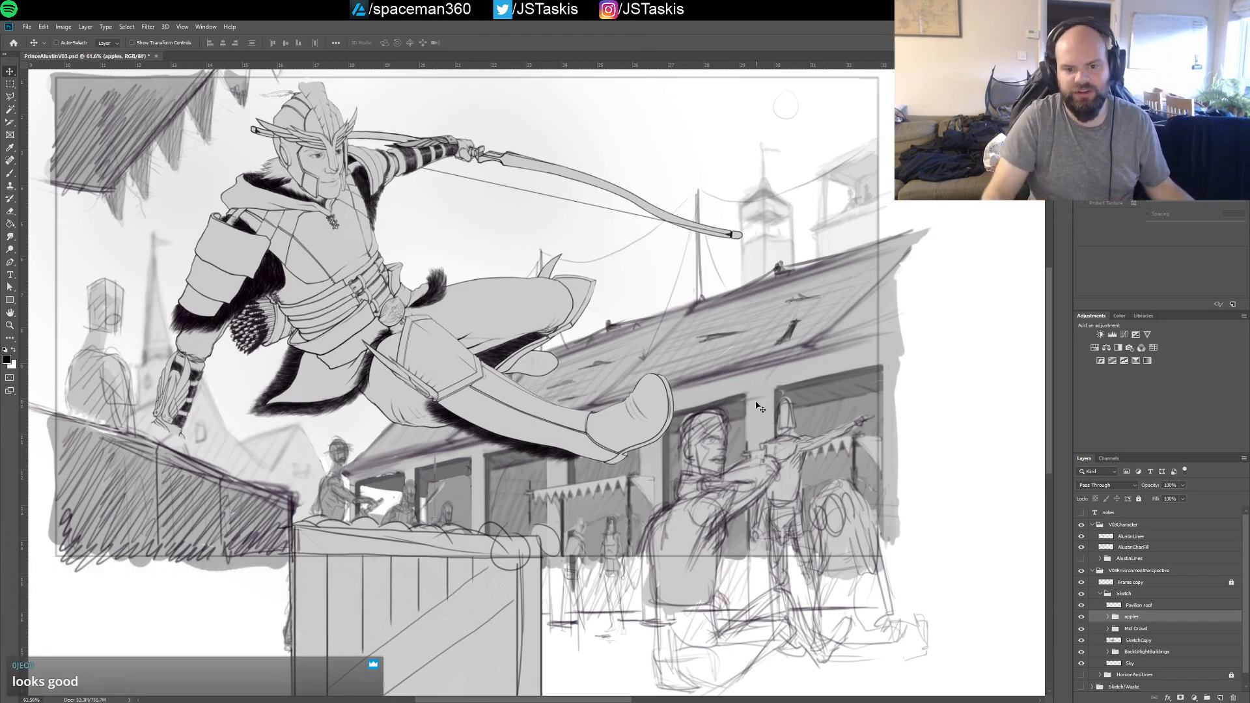
# Open the notes text layer for editing above the illustration and extend its text box downward
pyautogui.press('b')
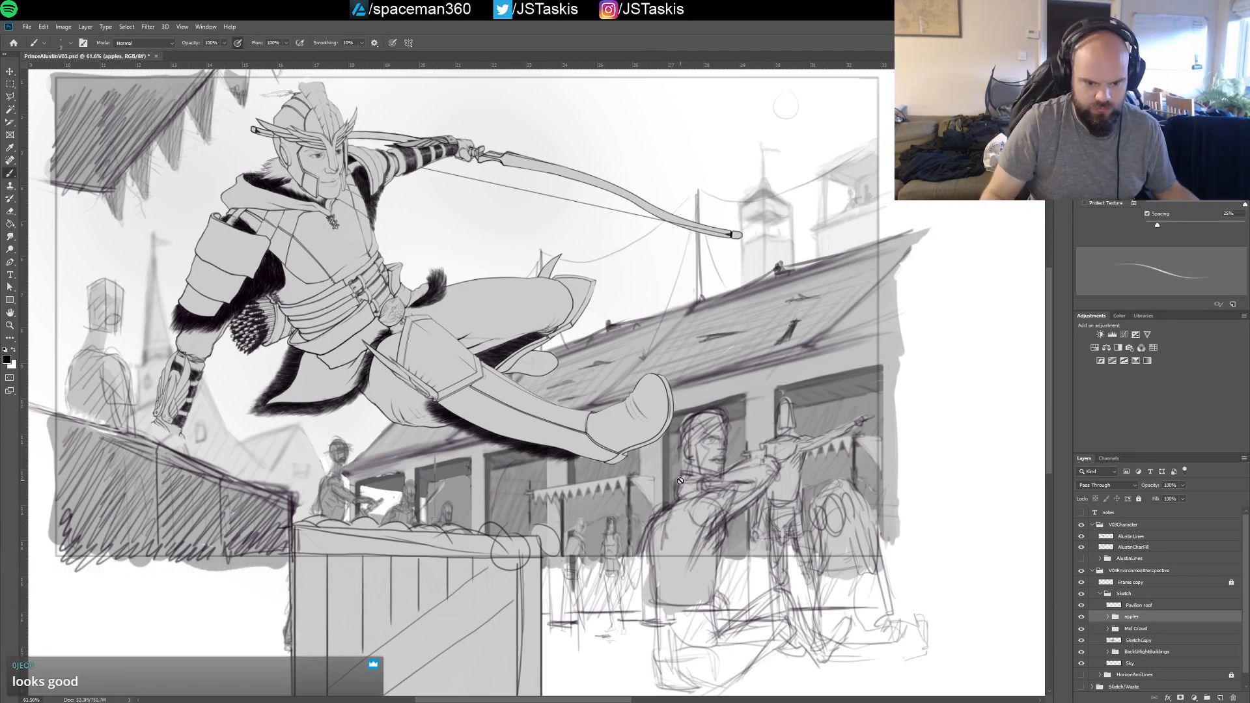
pyautogui.moveTo(709, 426)
pyautogui.mouseDown()
pyautogui.moveTo(805, 434)
pyautogui.moveTo(737, 506)
pyautogui.moveTo(730, 490)
pyautogui.mouseUp()
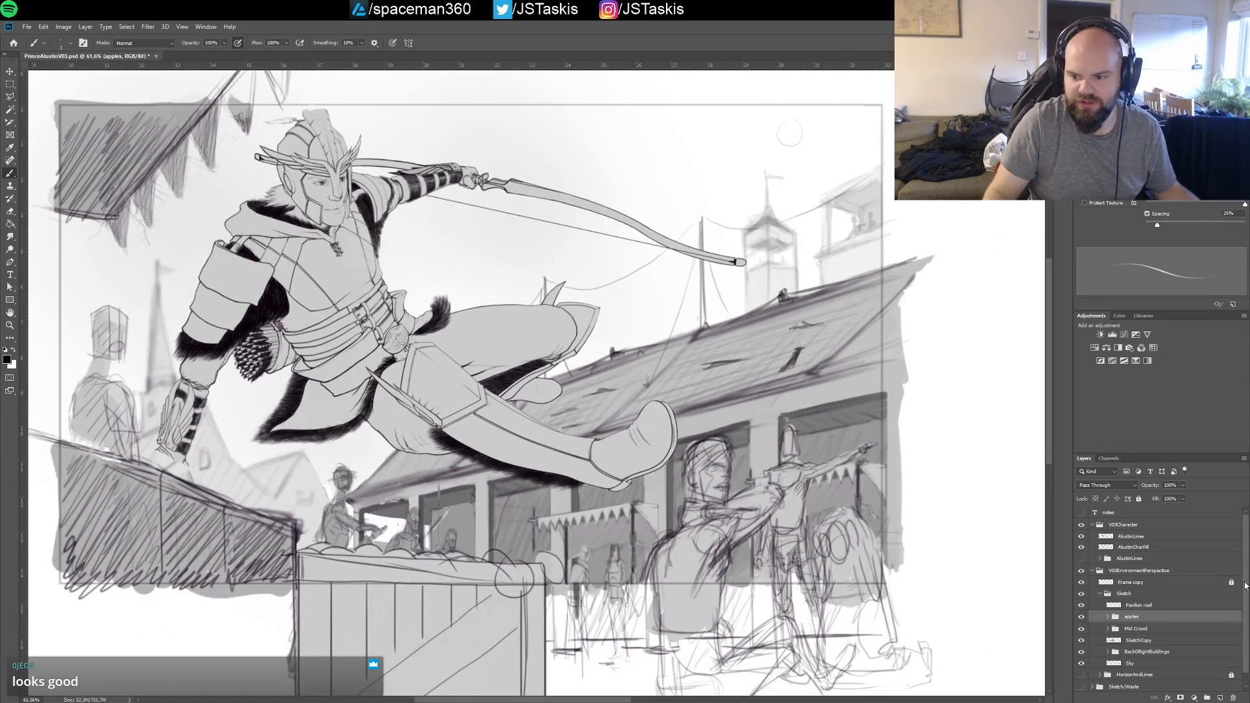
pyautogui.click(1111, 513)
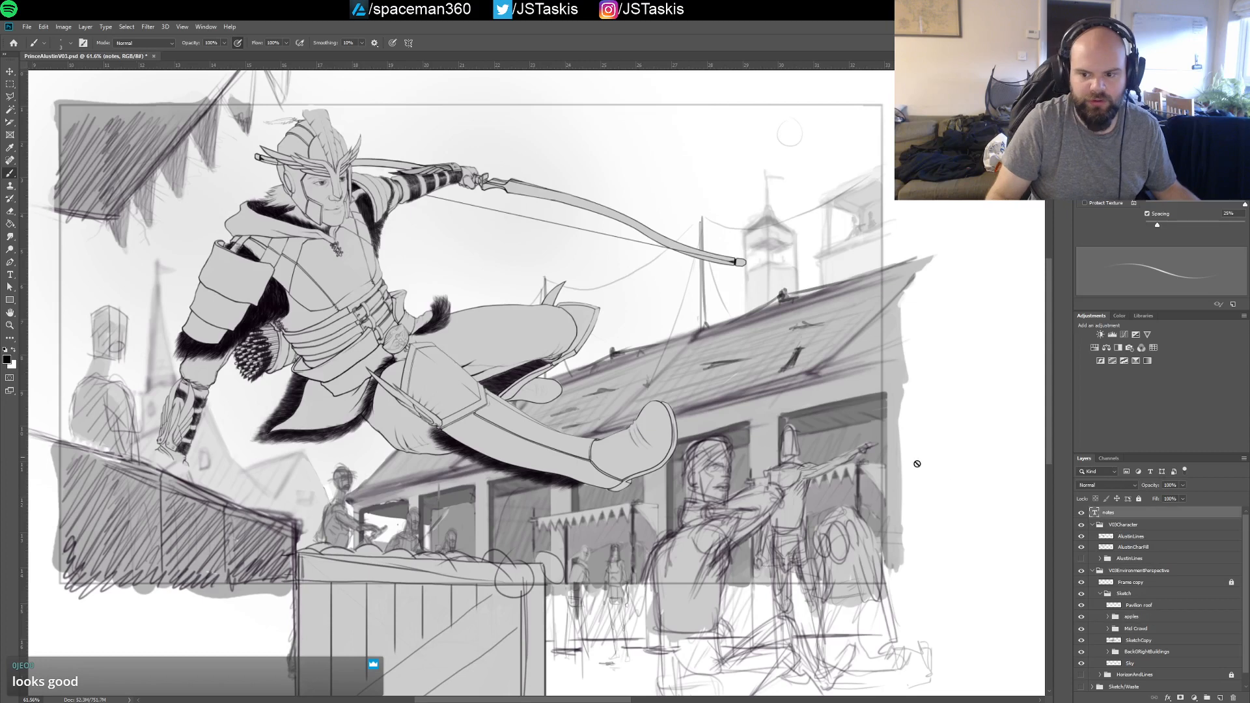
pyautogui.press('t')
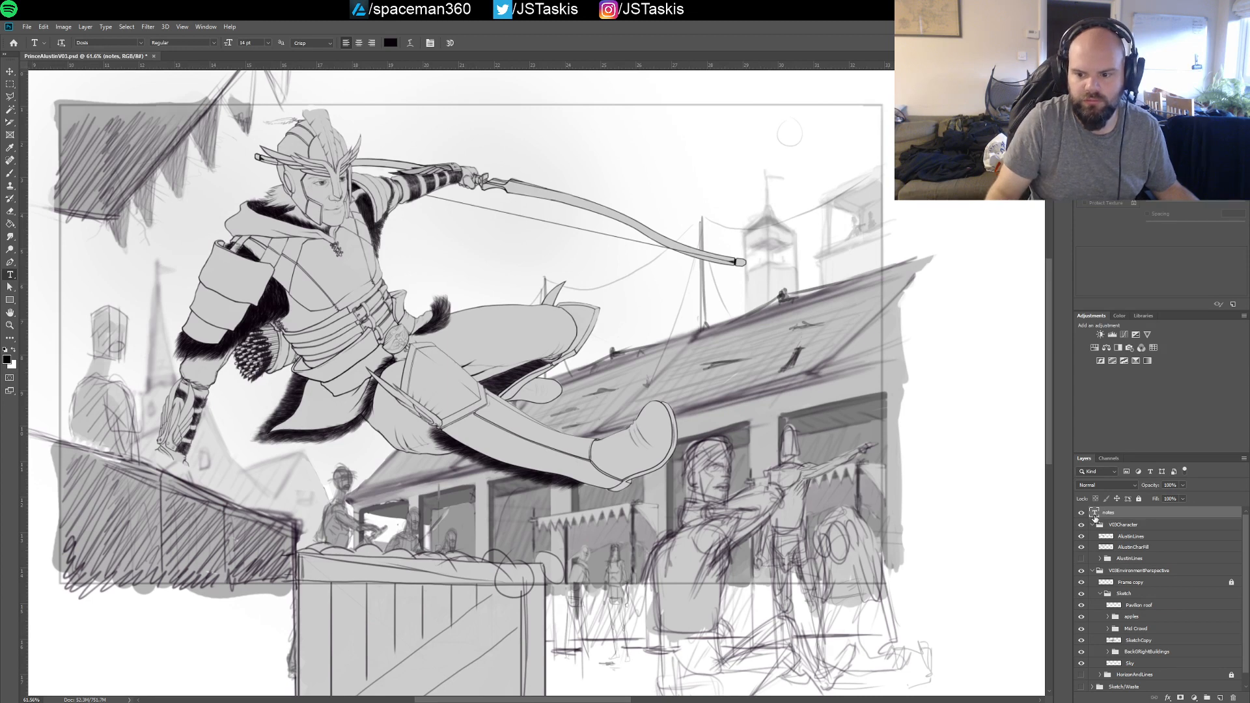
pyautogui.doubleClick(1095, 514)
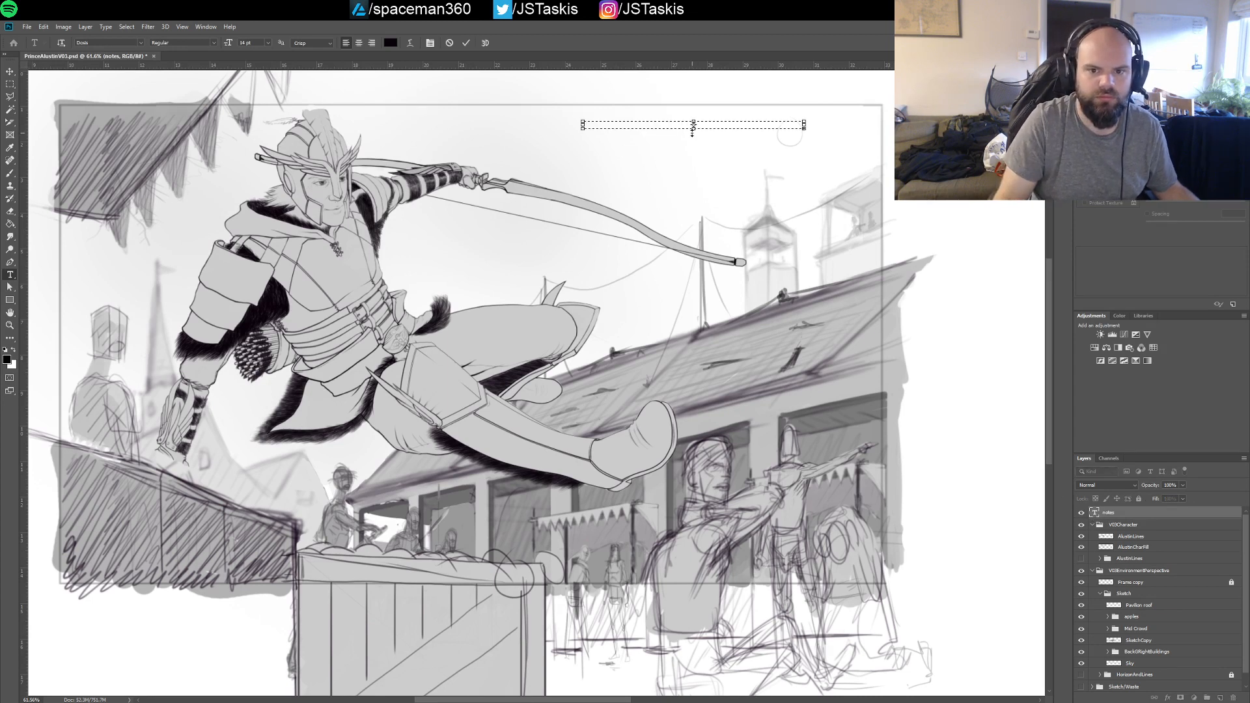
pyautogui.write('Face More arc in the hoodie? GauntletLine BeltLine')
pyautogui.hotkey('ctrl', 'a')
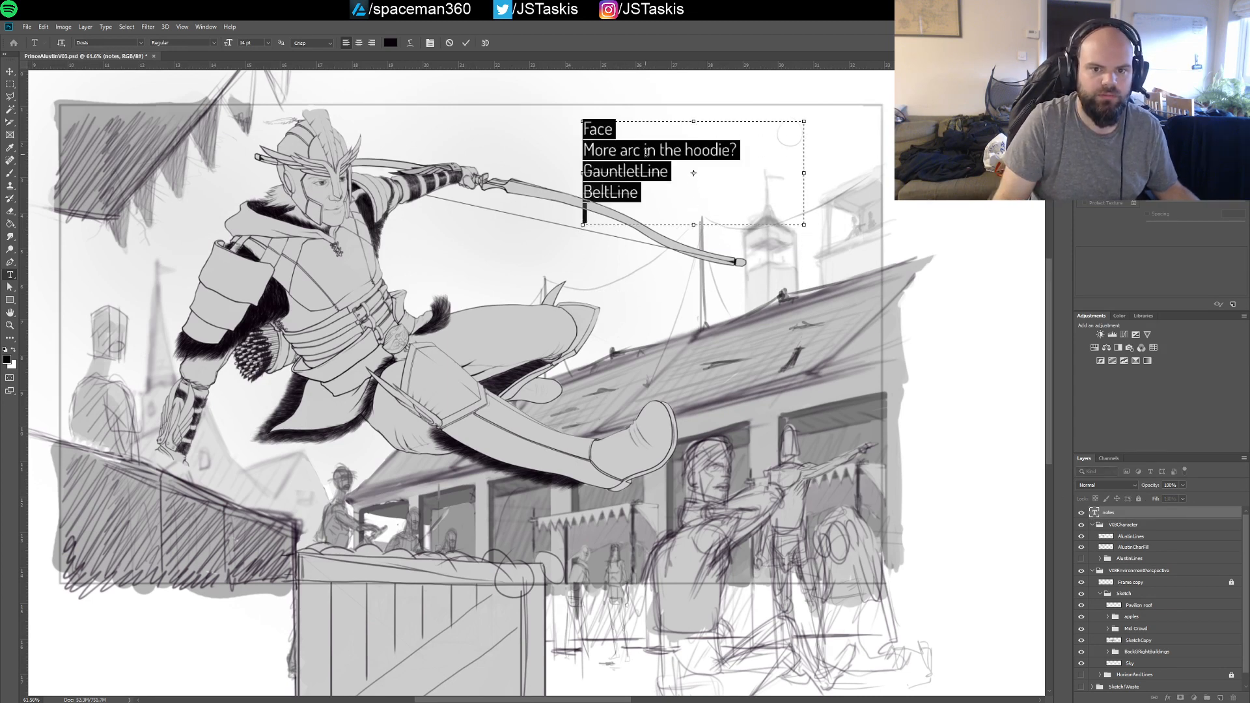
pyautogui.click(648, 172)
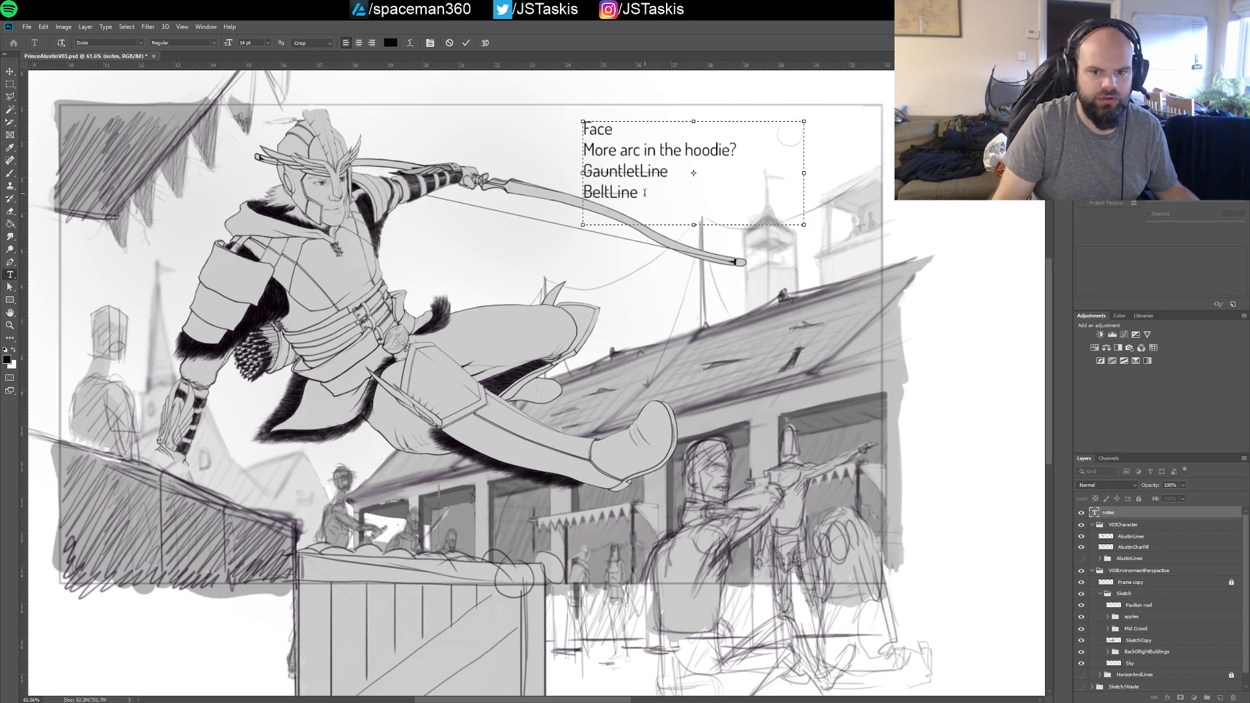
pyautogui.moveTo(695, 225); pyautogui.dragTo(695, 295)
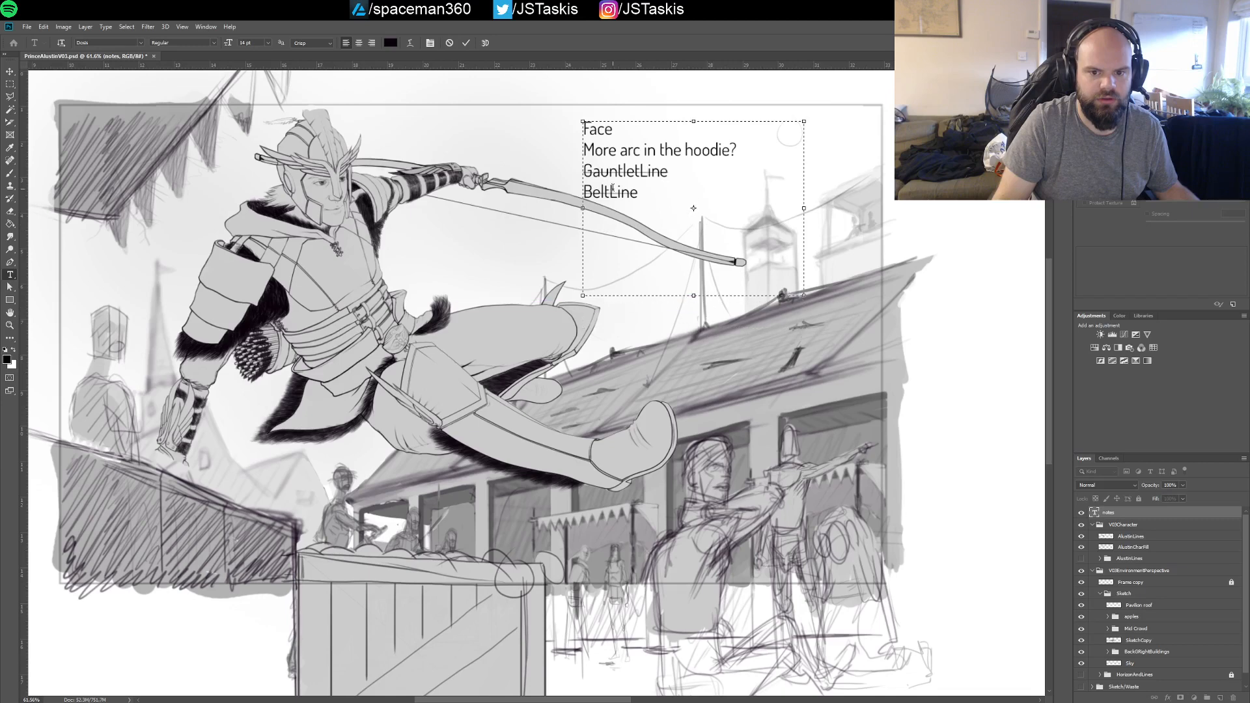
# Move the notes text off the drawing onto the blank canvas to the right of the illustration frame
pyautogui.click(9, 71)
pyautogui.moveTo(604, 148); pyautogui.dragTo(925, 151)
pyautogui.moveTo(902, 234); pyautogui.dragTo(683, 270)
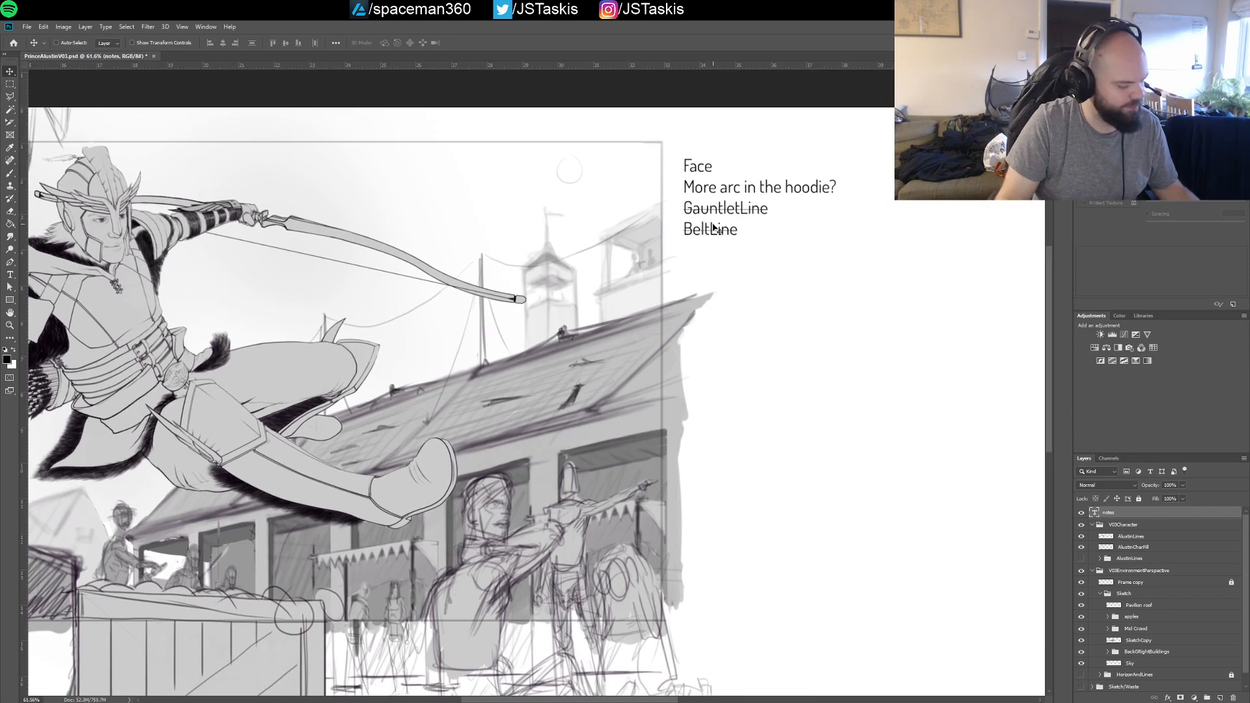
# Replace the GauntletLine and BeltLine notes with "WT right hand perspective?" and remove that line's strikethrough
pyautogui.press('t')
pyautogui.click(719, 188)
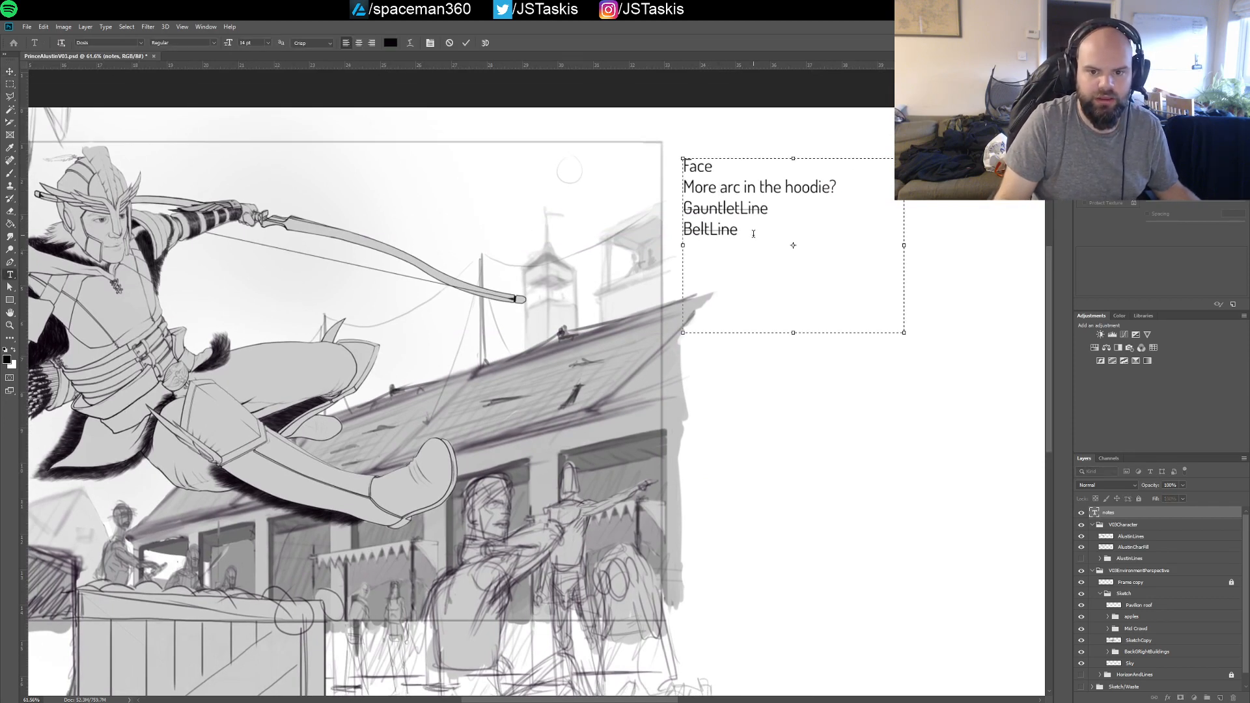
pyautogui.moveTo(754, 234); pyautogui.dragTo(675, 212)
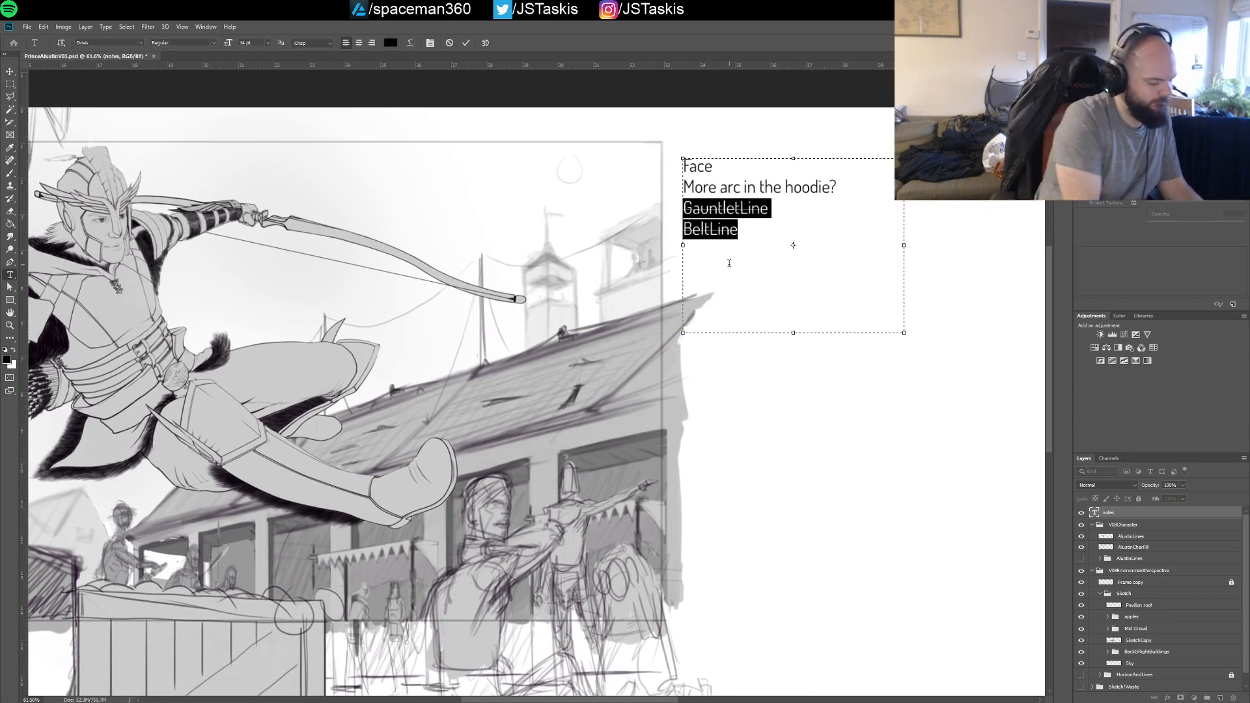
pyautogui.write('WT right')
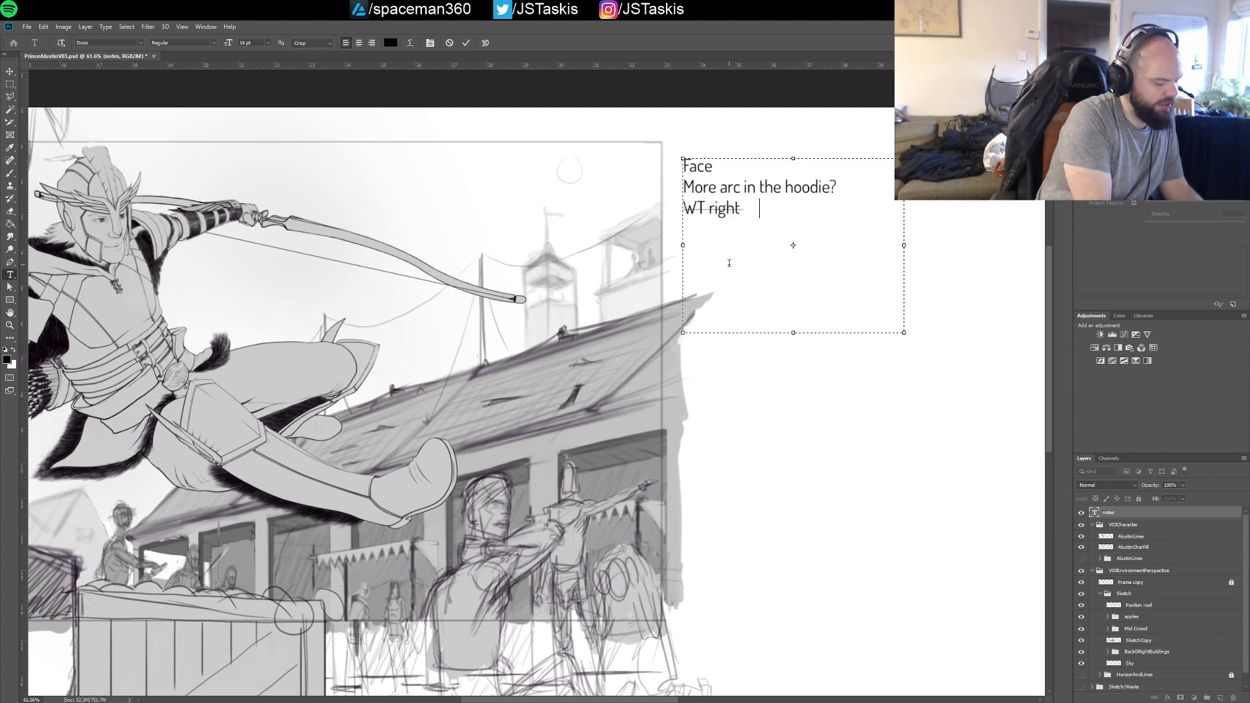
pyautogui.write(' hand perspective?')
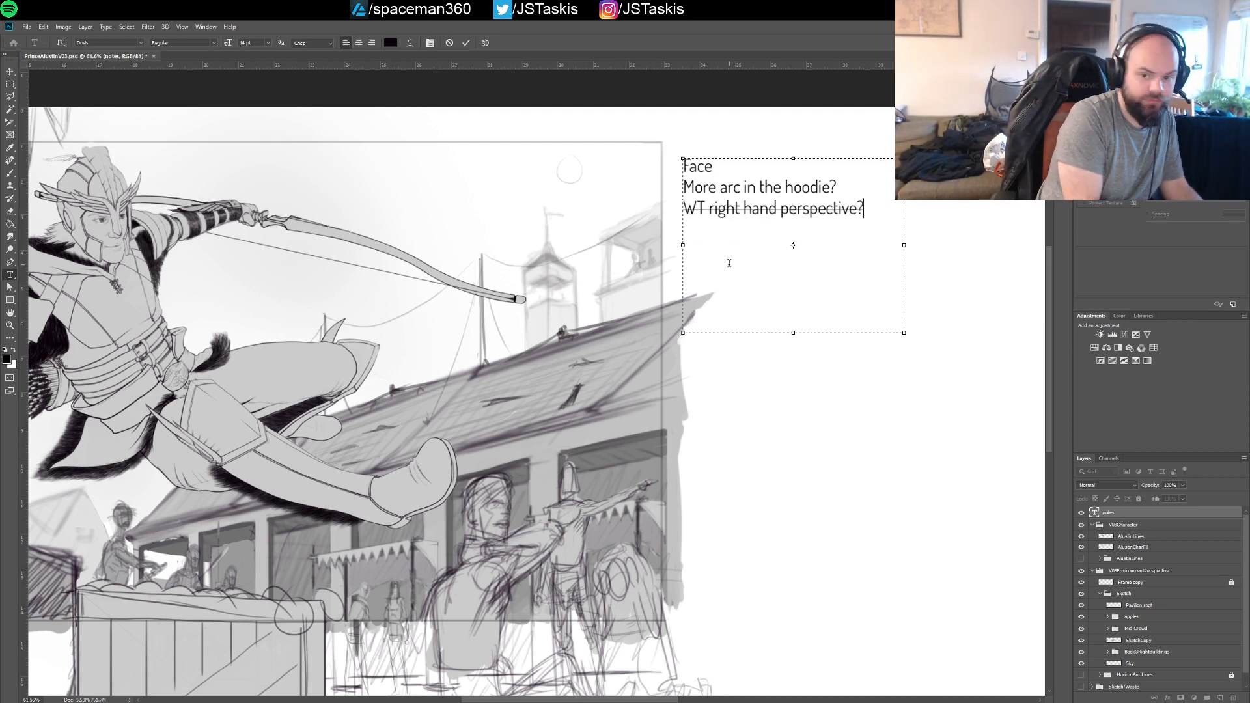
pyautogui.hotkey('shift', 'Left')
pyautogui.hotkey('shift', 'Left')
pyautogui.hotkey('shift', 'Left')
pyautogui.hotkey('shift', 'Left')
pyautogui.hotkey('shift', 'Left')
pyautogui.hotkey('shift', 'Left')
pyautogui.hotkey('shift', 'Left')
pyautogui.hotkey('shift', 'Left')
pyautogui.hotkey('shift', 'Left')
pyautogui.hotkey('shift', 'Left')
pyautogui.hotkey('shift', 'Left')
pyautogui.hotkey('shift', 'Left')
pyautogui.hotkey('shift', 'Left')
pyautogui.hotkey('shift', 'Left')
pyautogui.hotkey('shift', 'Left')
pyautogui.hotkey('shift', 'Left')
pyautogui.hotkey('shift', 'Left')
pyautogui.hotkey('shift', 'Left')
pyautogui.hotkey('shift', 'Left')
pyautogui.hotkey('shift', 'Left')
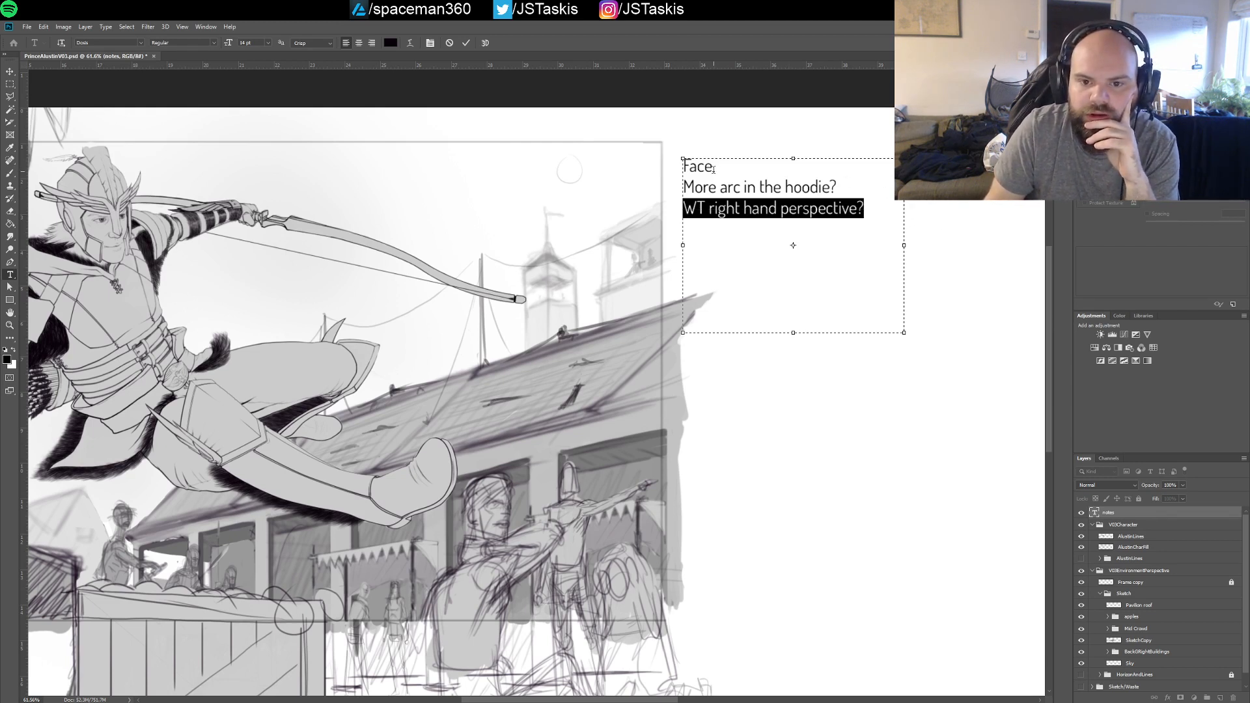
# Add "Few more buildings in far background" as the first note and widen the text box to fit it on one line
pyautogui.click(713, 167)
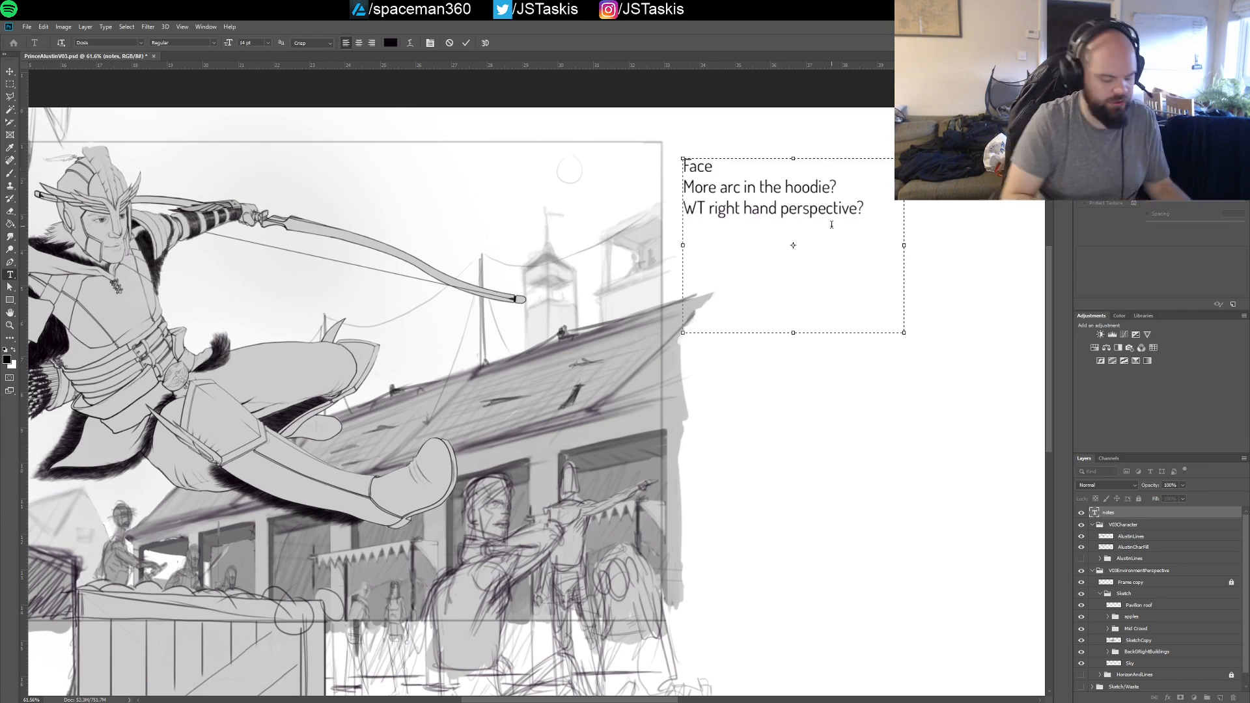
pyautogui.press('Return')
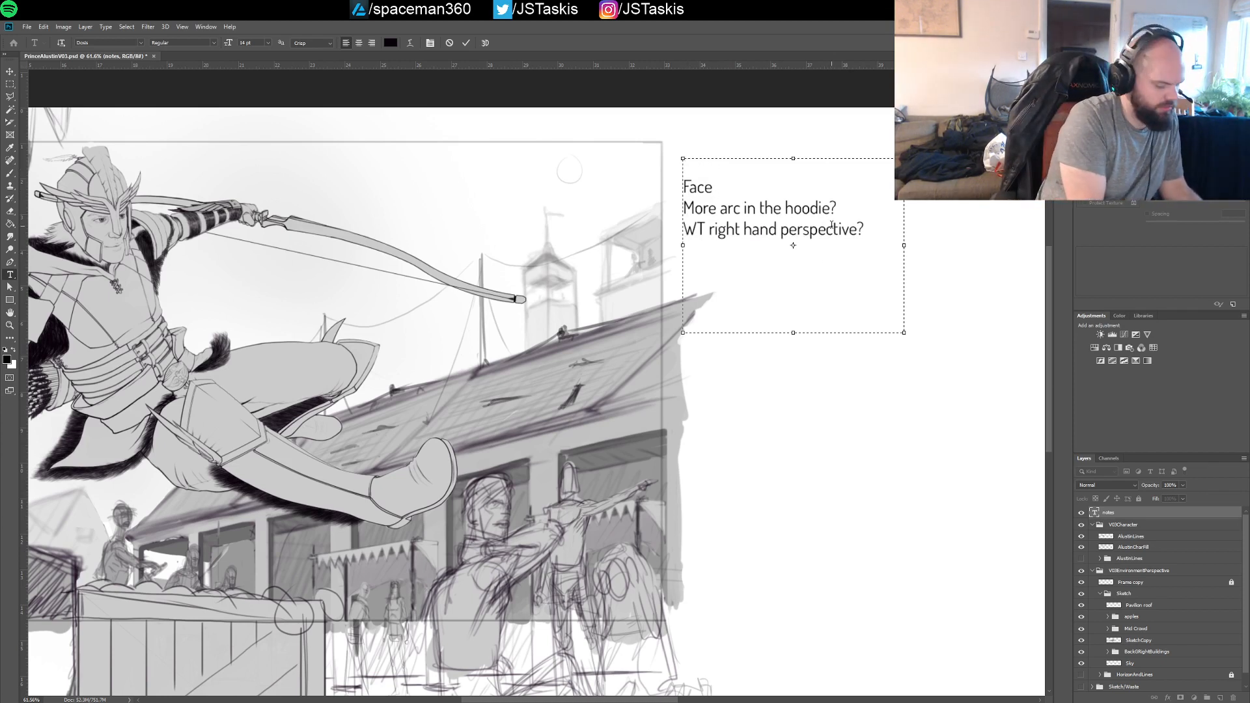
pyautogui.write('Few more ')
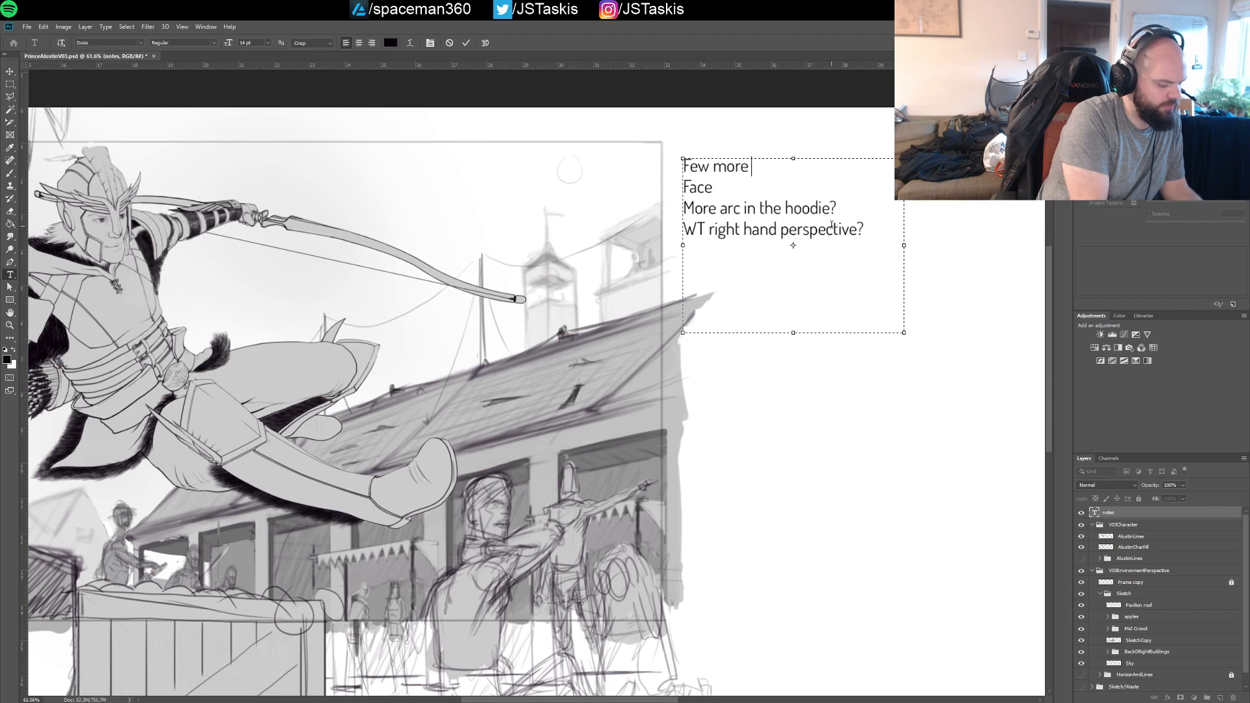
pyautogui.write('buildings in f')
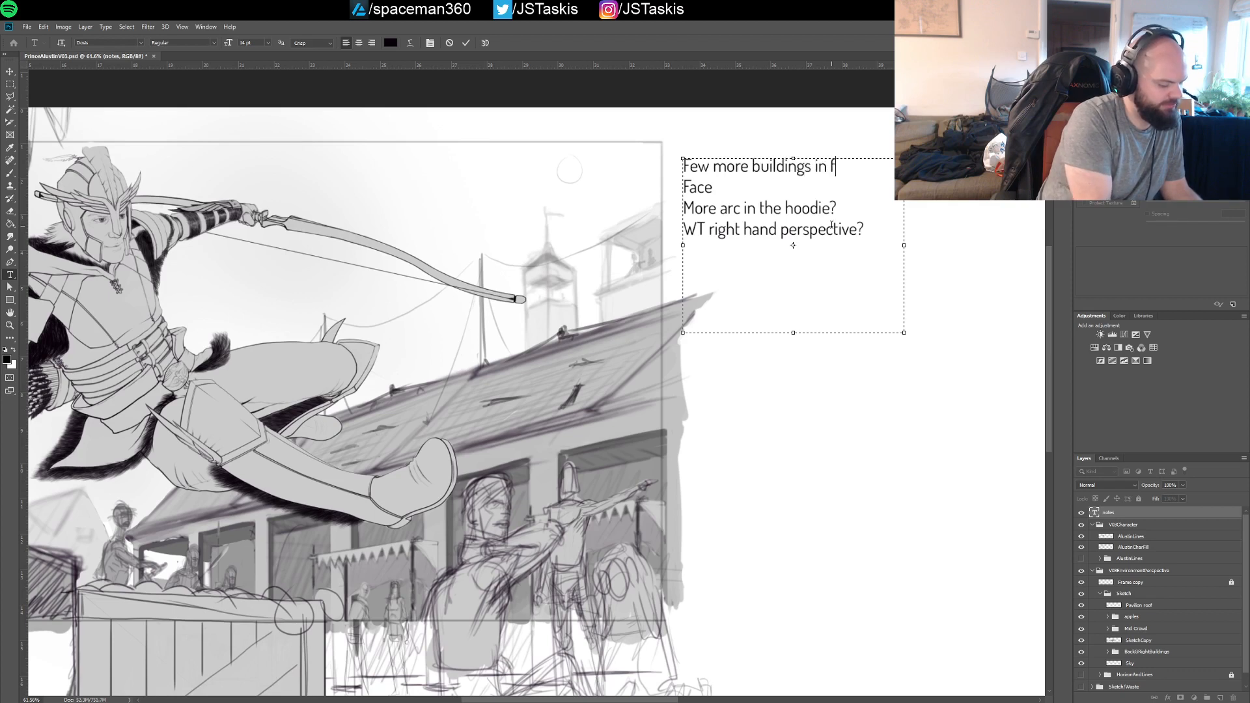
pyautogui.write('ar background')
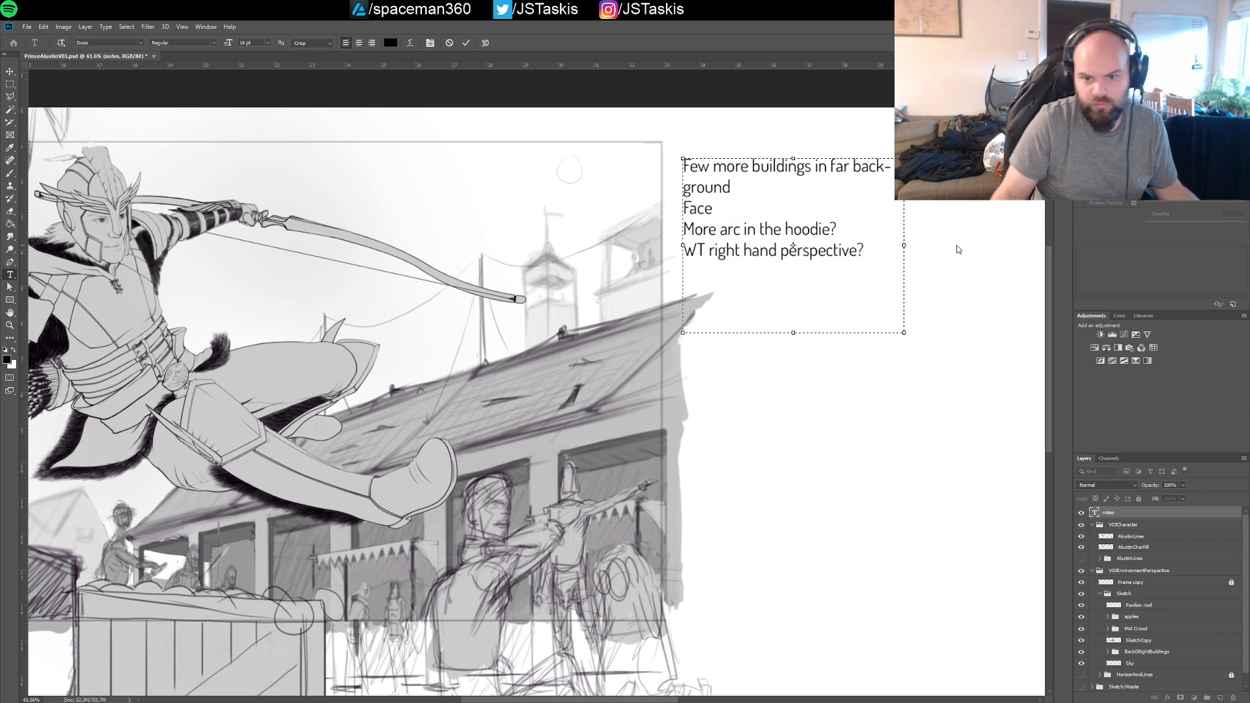
pyautogui.moveTo(904, 245); pyautogui.dragTo(937, 239)
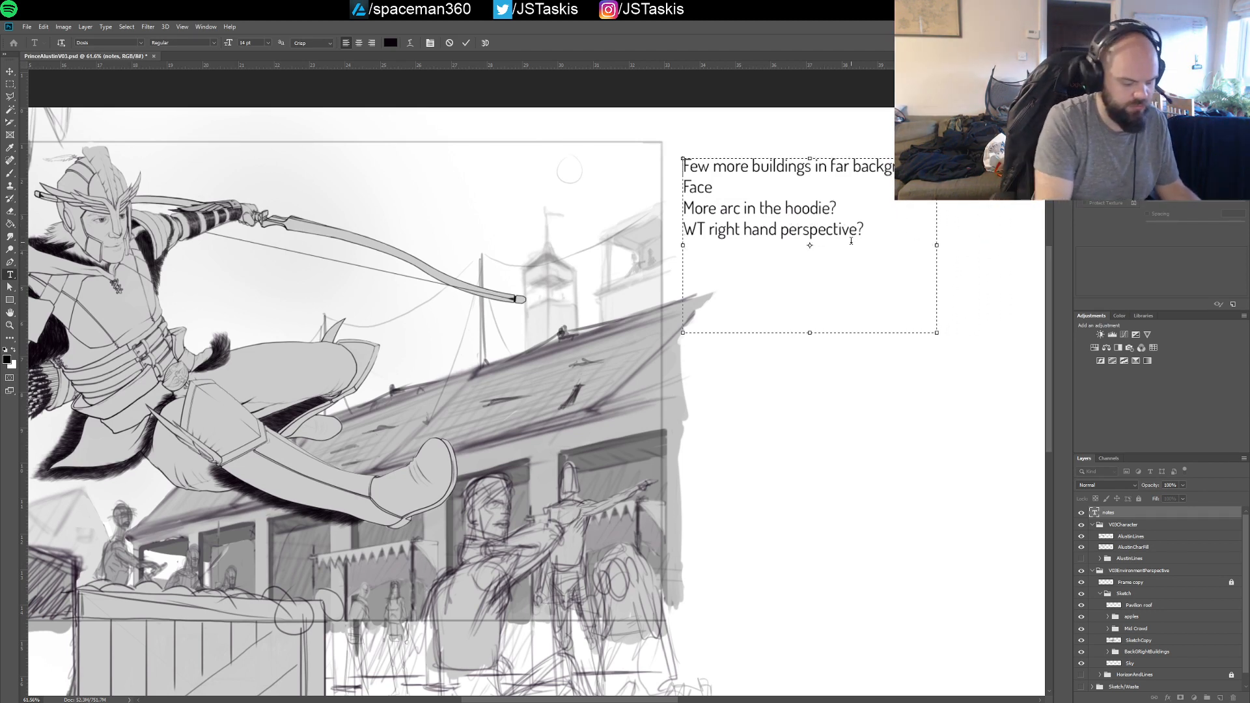
pyautogui.press('Return')
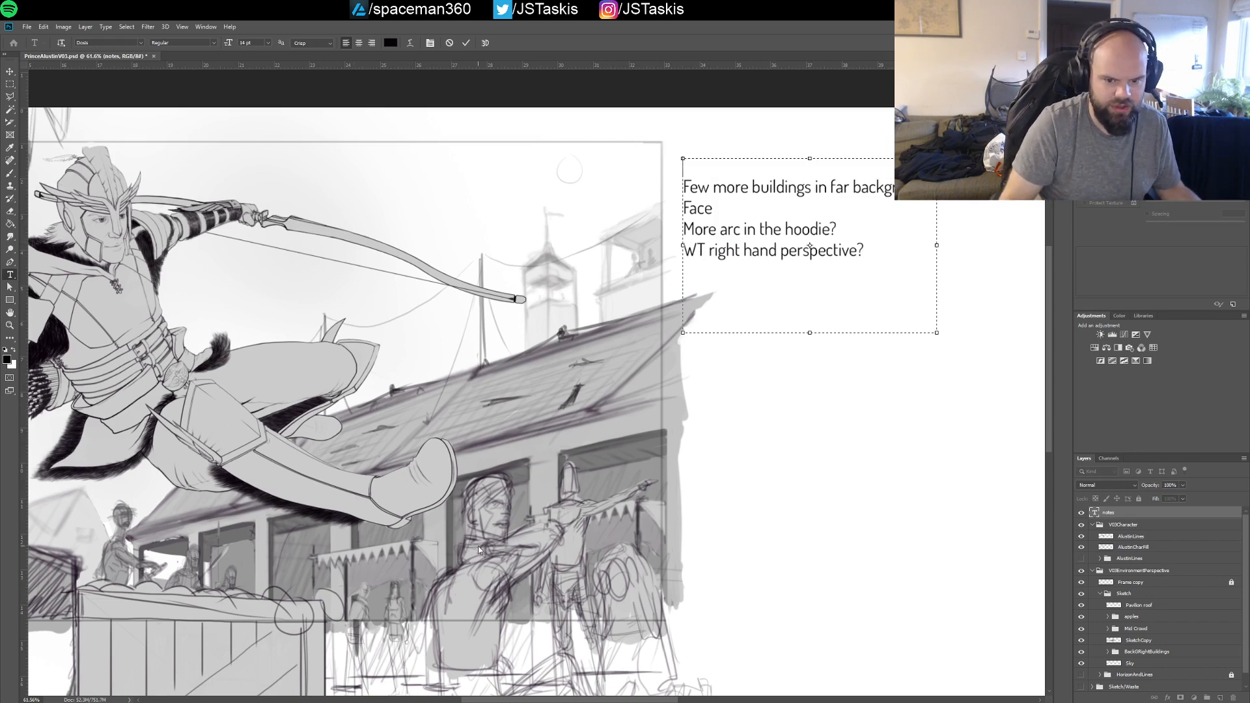
pyautogui.moveTo(570, 700); pyautogui.dragTo(523, 700)
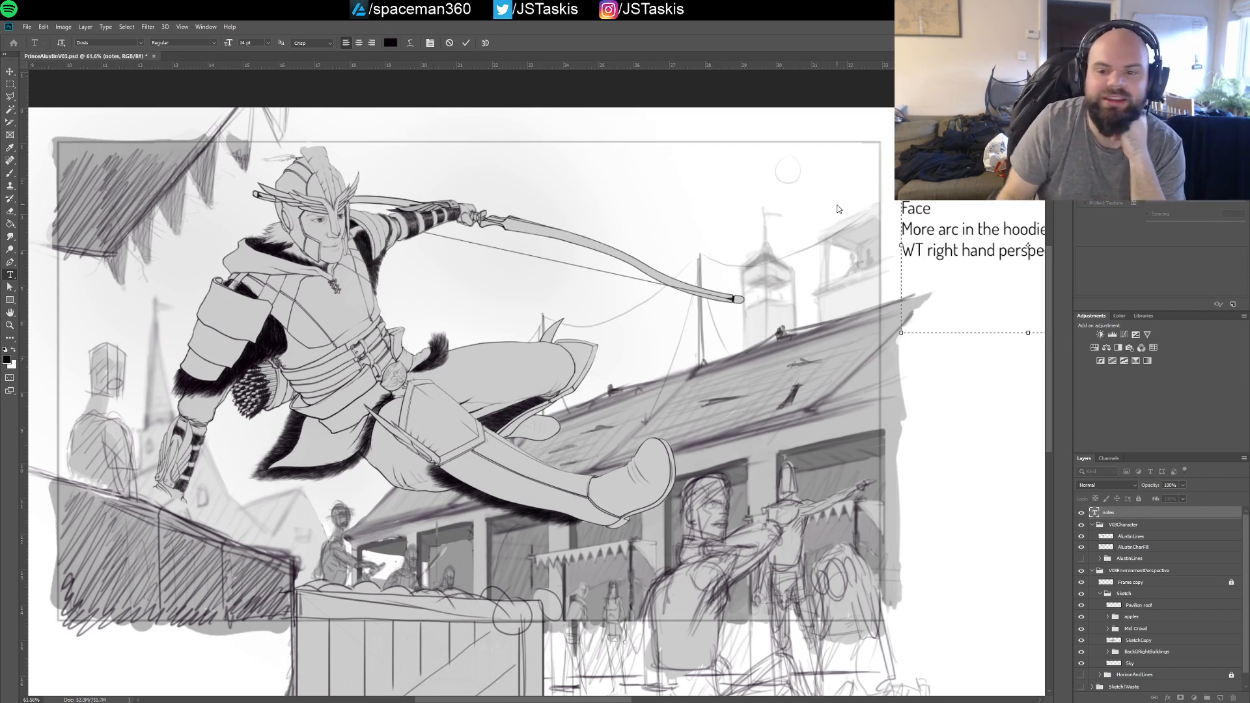
pyautogui.press('BackSpace')
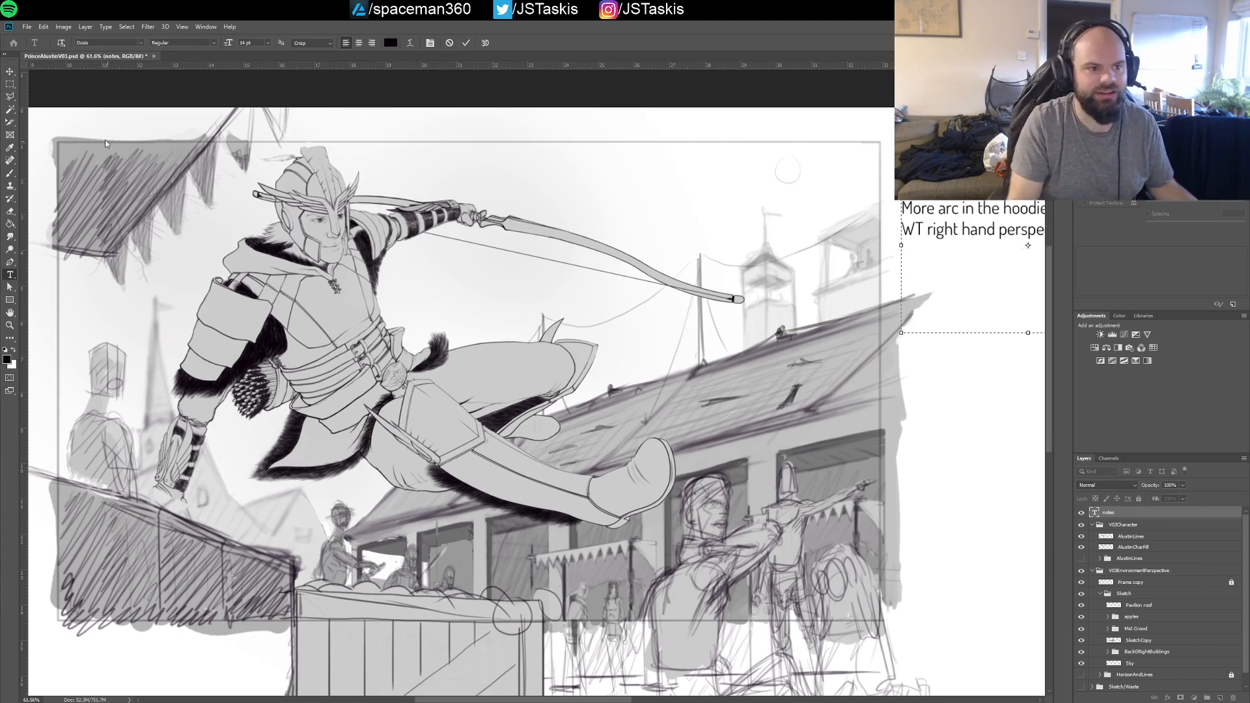
# Finish editing the notes text and restore the toolbox to a single docked column
pyautogui.click(12, 71)
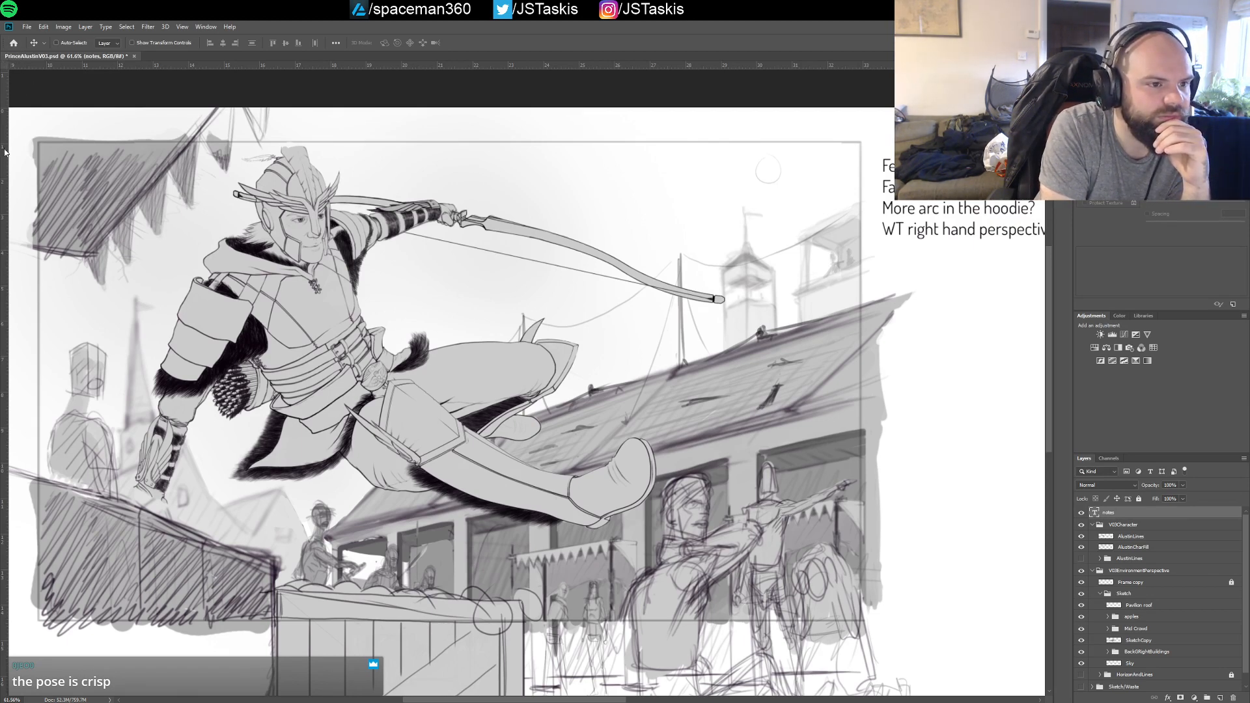
pyautogui.moveTo(5, 152); pyautogui.dragTo(4, 151)
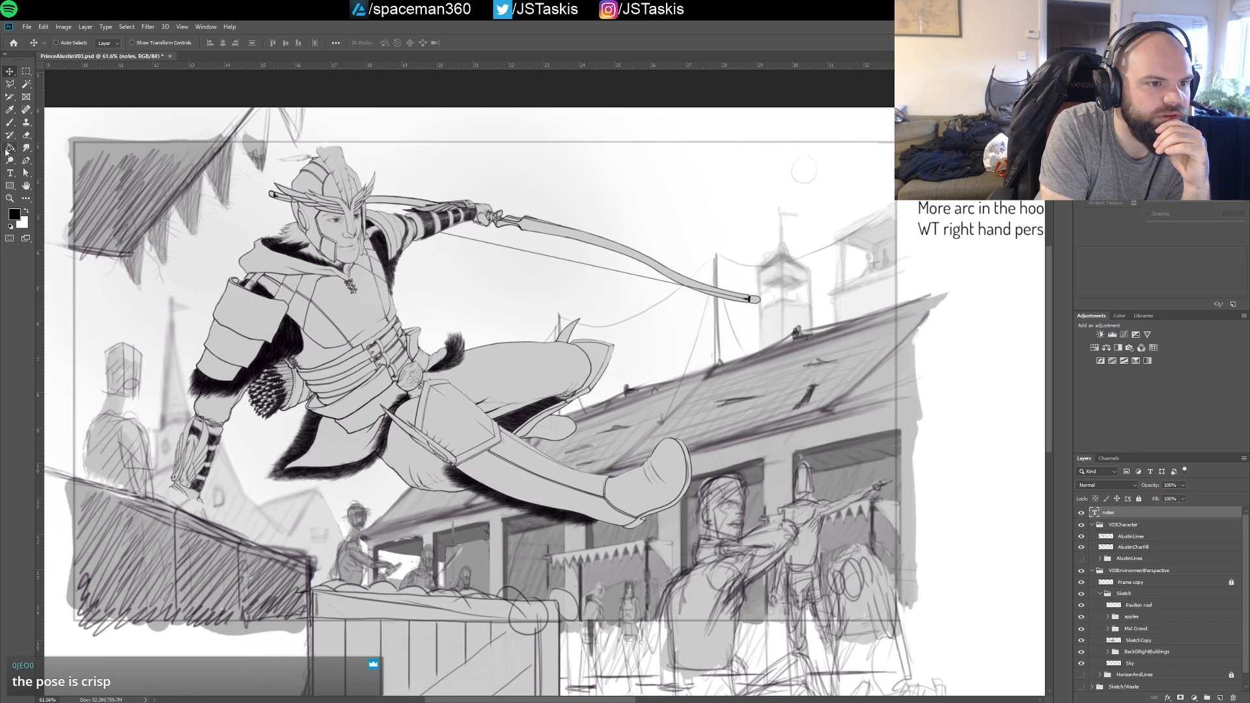
pyautogui.click(5, 57)
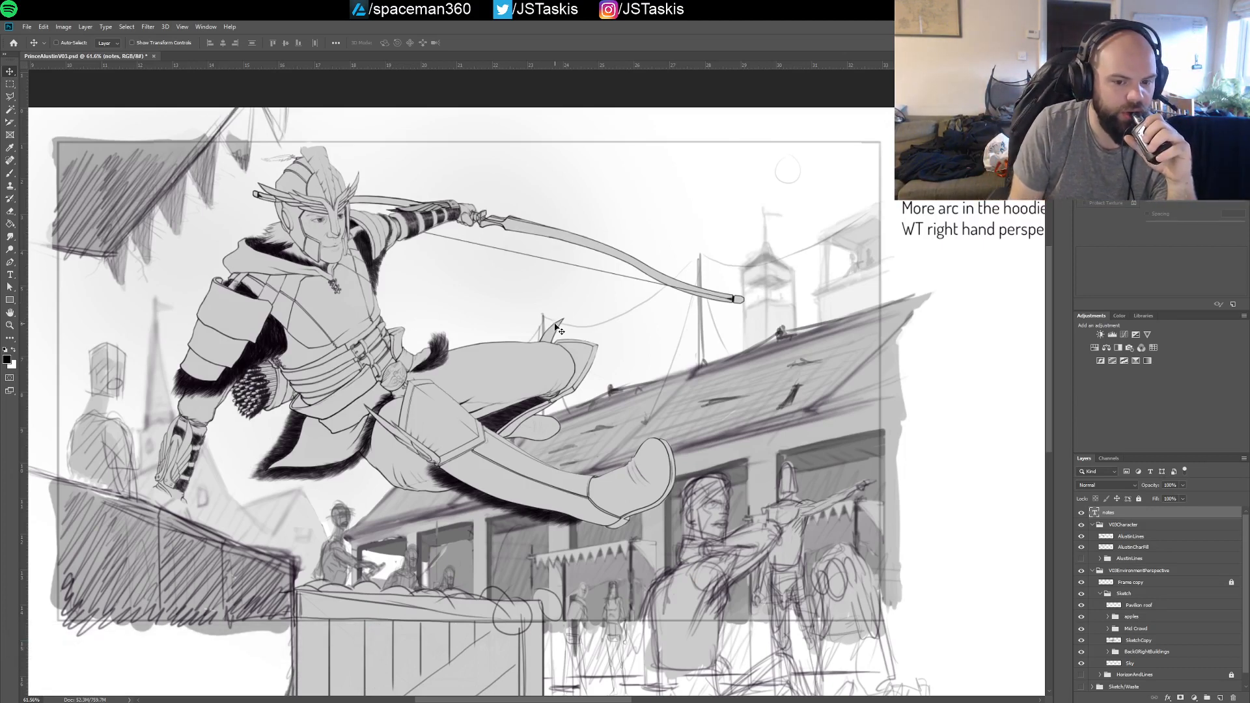
# Shift the archer's line and fill layers together slightly lower, comparing the old and new placement before keeping the move
pyautogui.click(1133, 539)
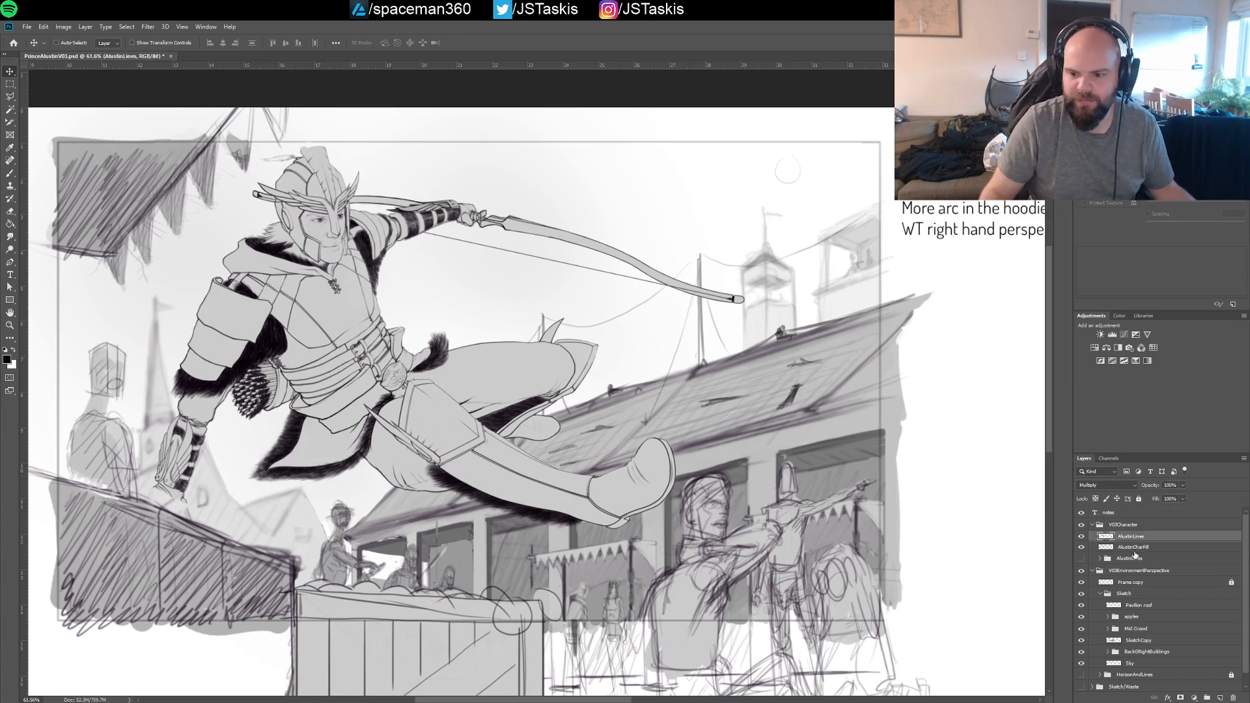
pyautogui.keyDown('shift'); pyautogui.click(1134, 548); pyautogui.keyUp('shift')
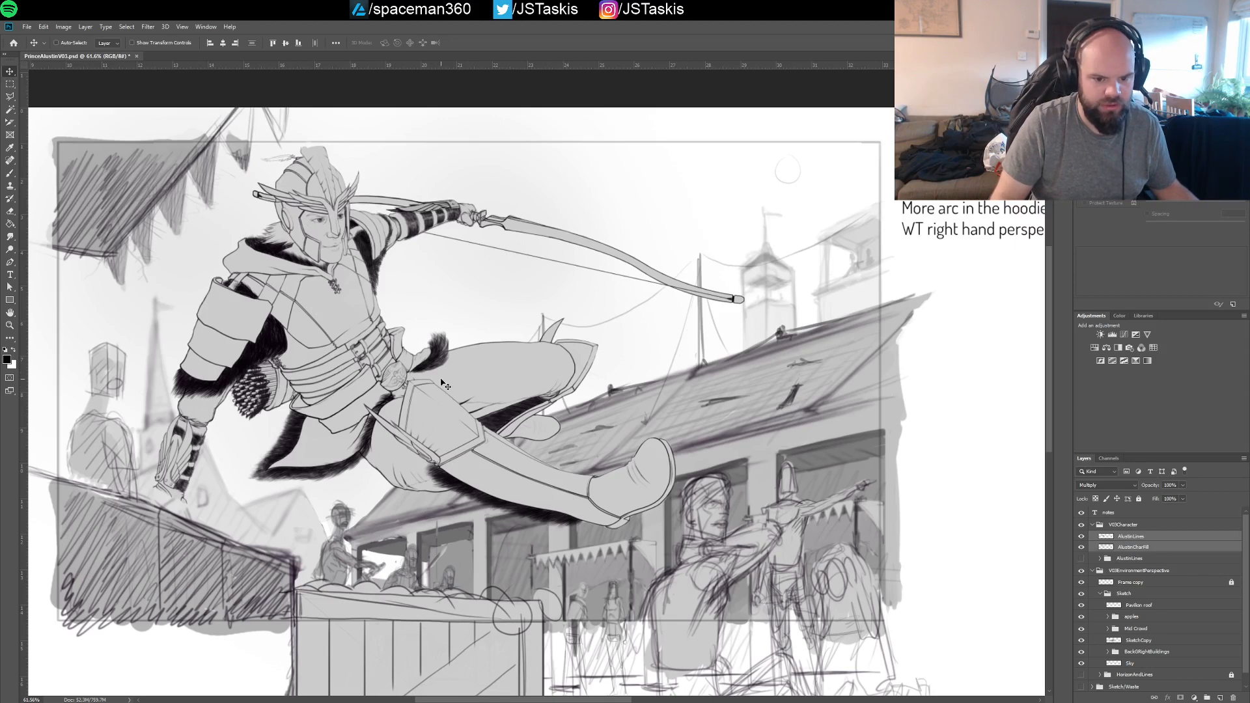
pyautogui.moveTo(441, 380); pyautogui.dragTo(441, 414)
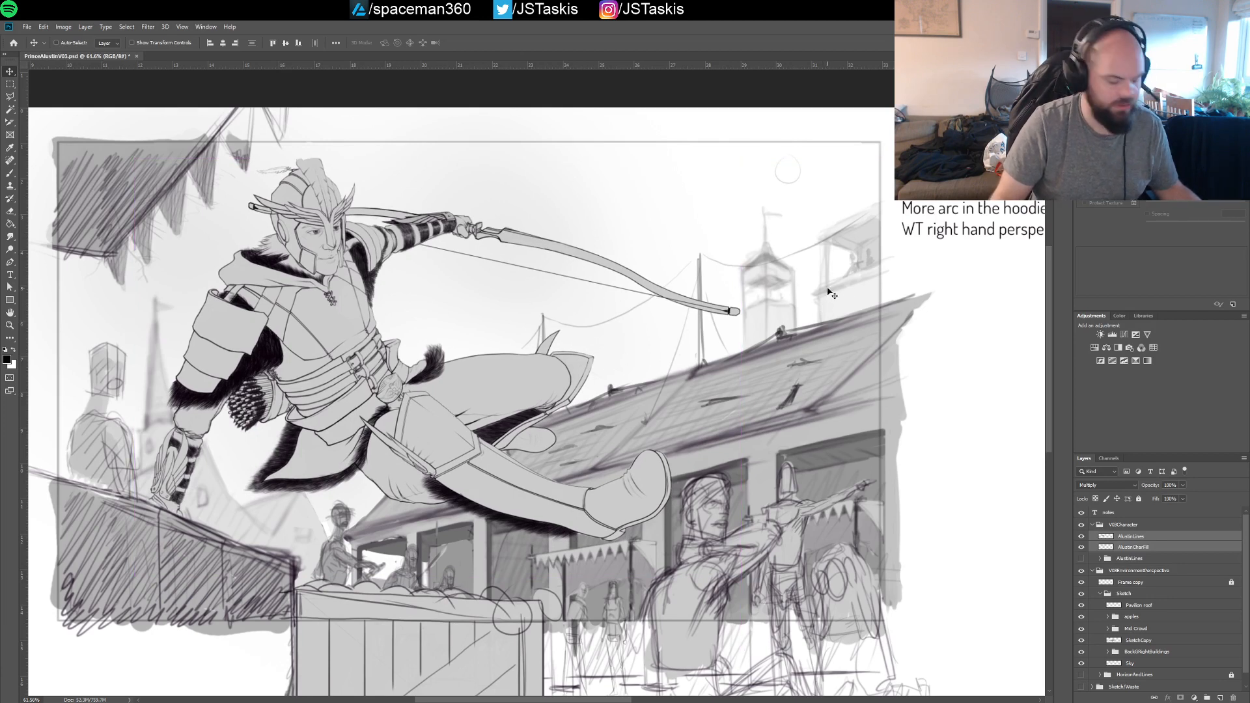
pyautogui.hotkey('ctrl', 'z')
pyautogui.hotkey('ctrl', 'z')
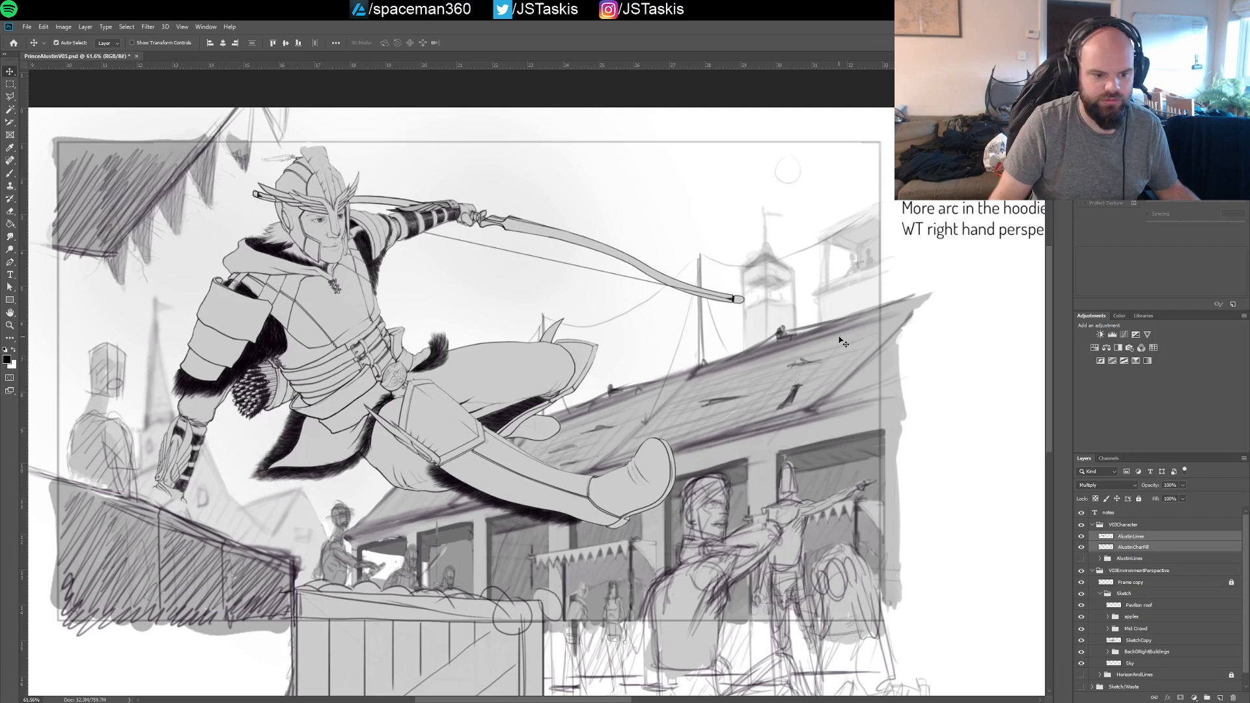
pyautogui.hotkey('ctrl', 'shift', 'z')
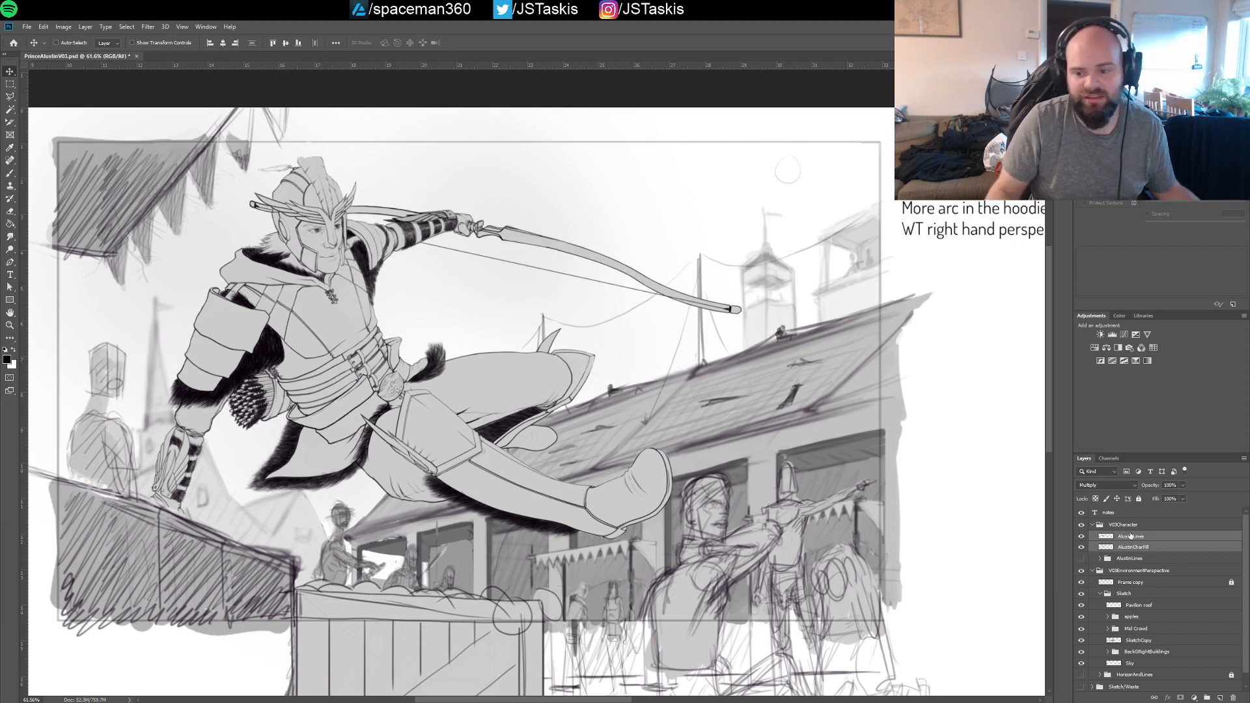
# Collapse the character group and compare the archer with and without the environment group, leaving that group visible and expanded
pyautogui.click(1092, 525)
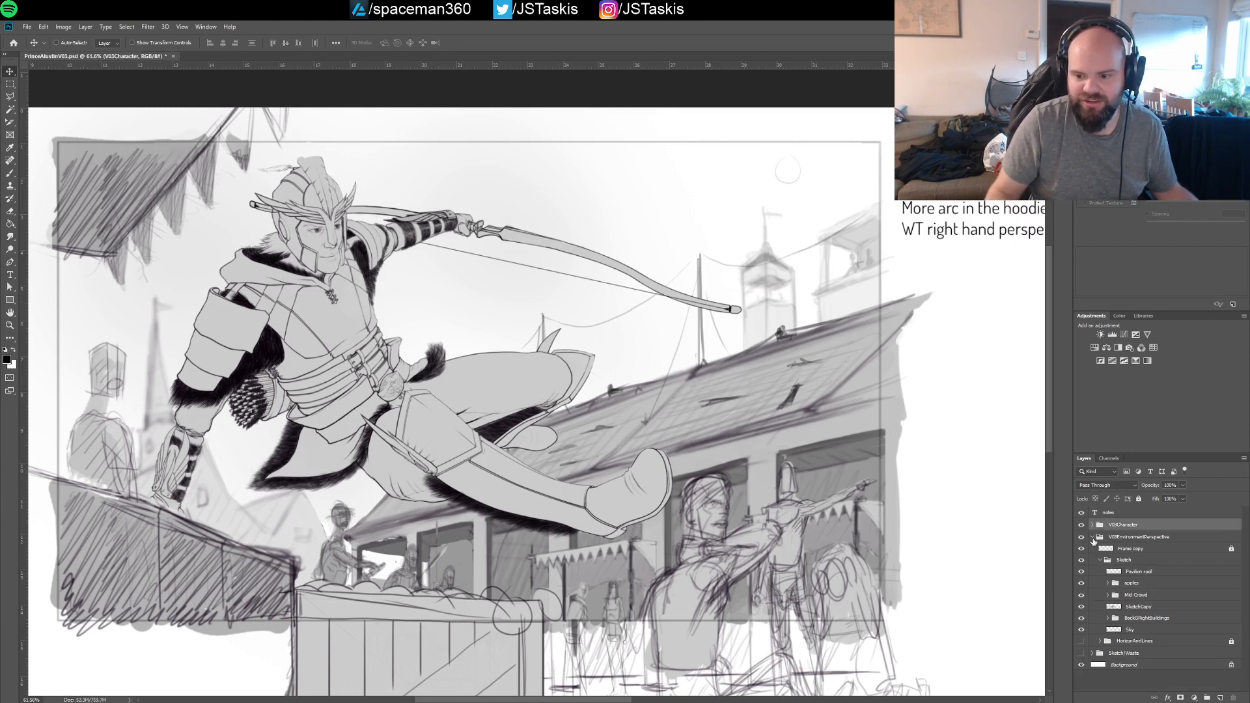
pyautogui.click(1093, 537)
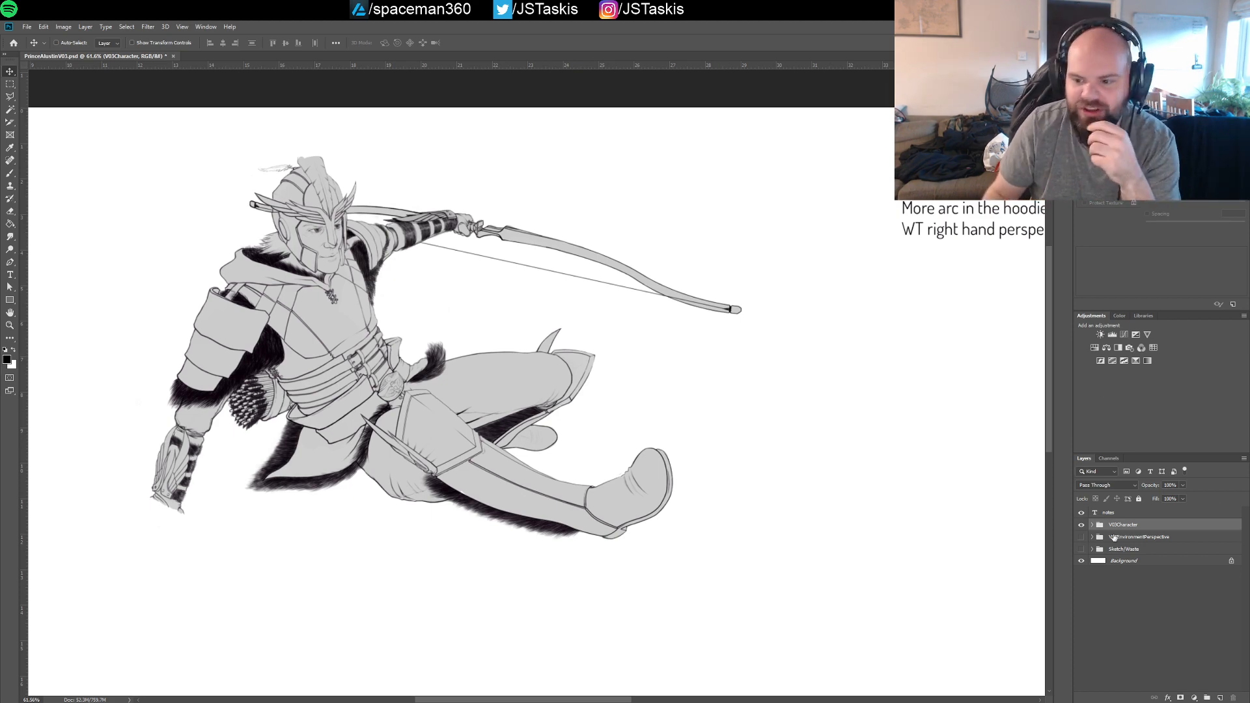
pyautogui.click(1082, 538)
pyautogui.click(1082, 550)
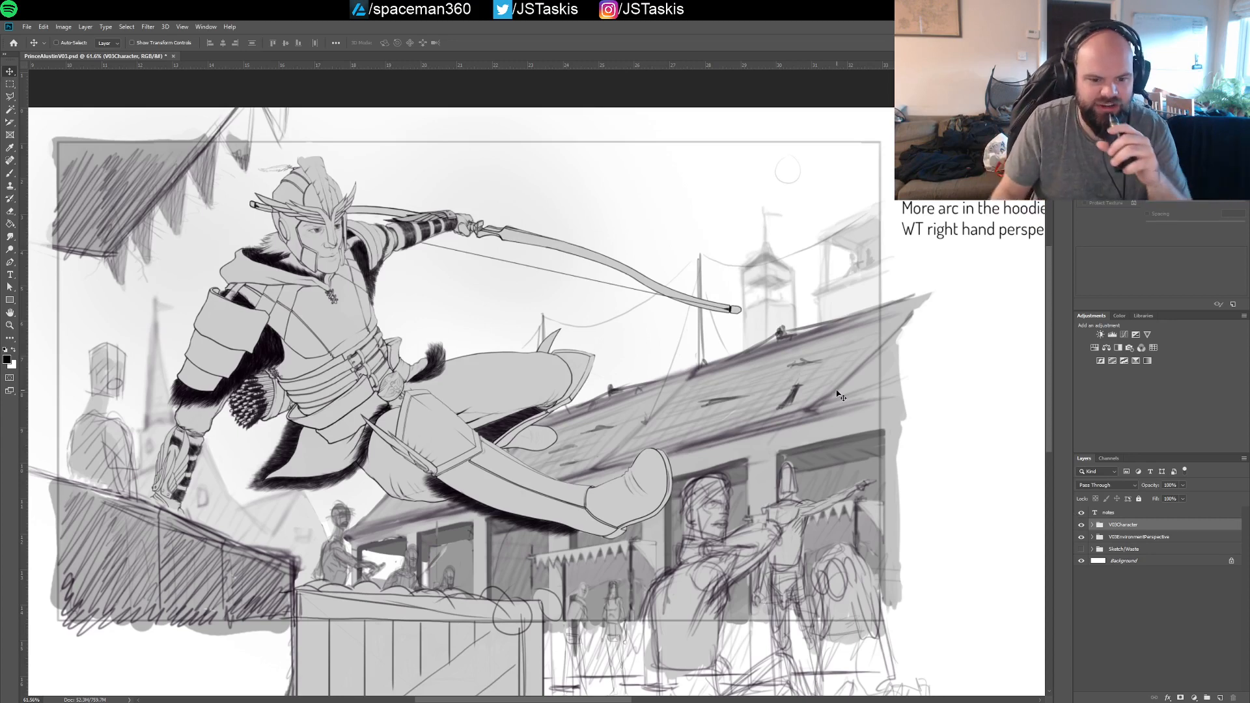
pyautogui.click(1093, 537)
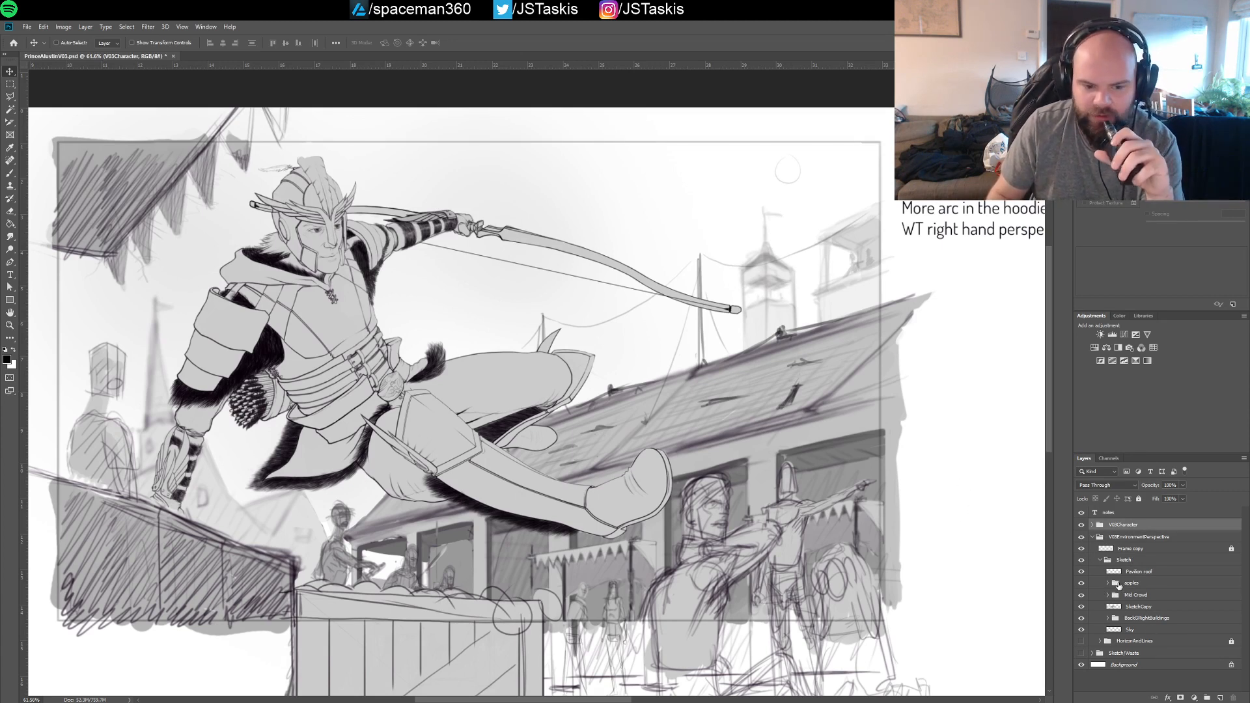
# Compare the scene with and without Mid Crowd, SketchCopy and BackGRightBuildings, leaving all of them visible
pyautogui.click(1081, 595)
pyautogui.click(1081, 595)
pyautogui.click(1130, 607)
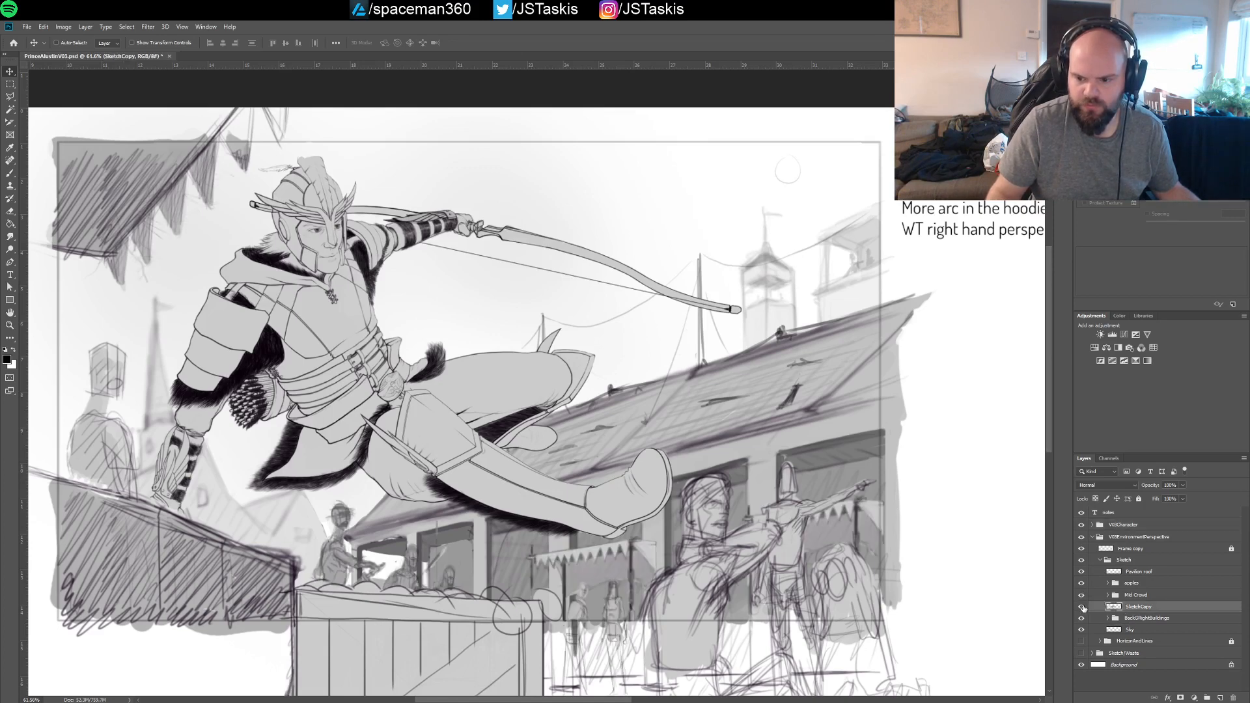
pyautogui.click(1081, 606)
pyautogui.click(1082, 606)
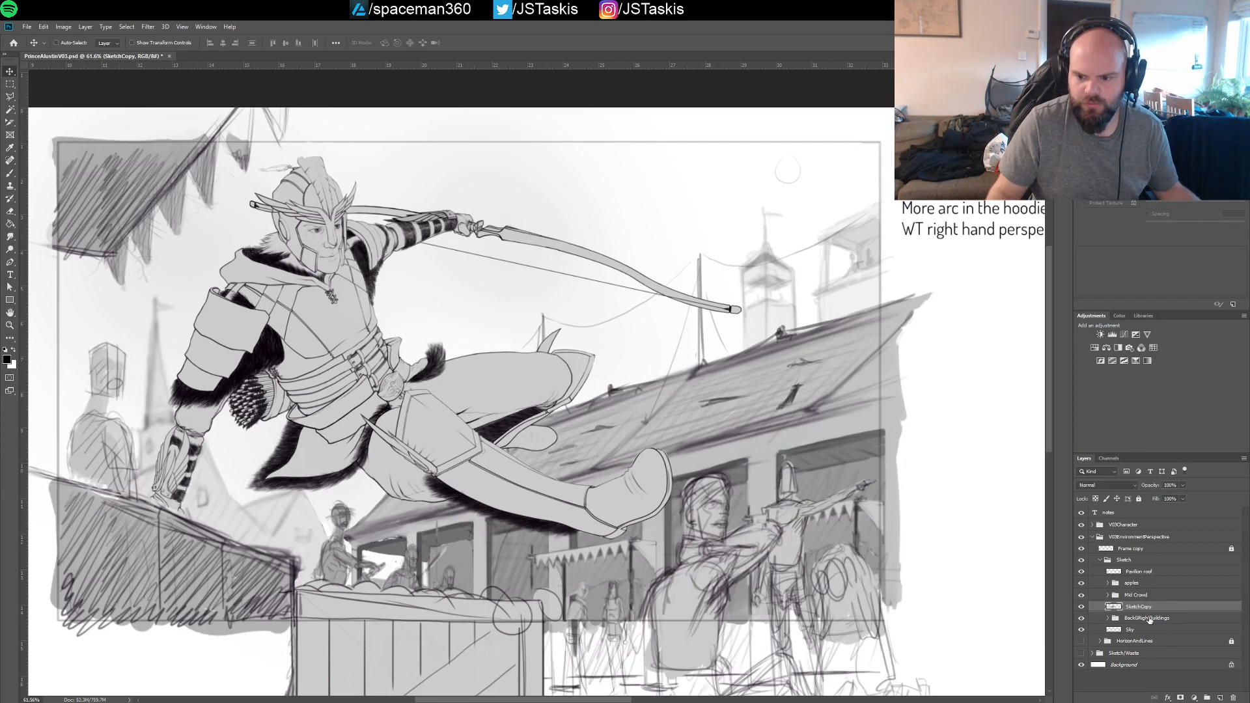
pyautogui.click(1081, 618)
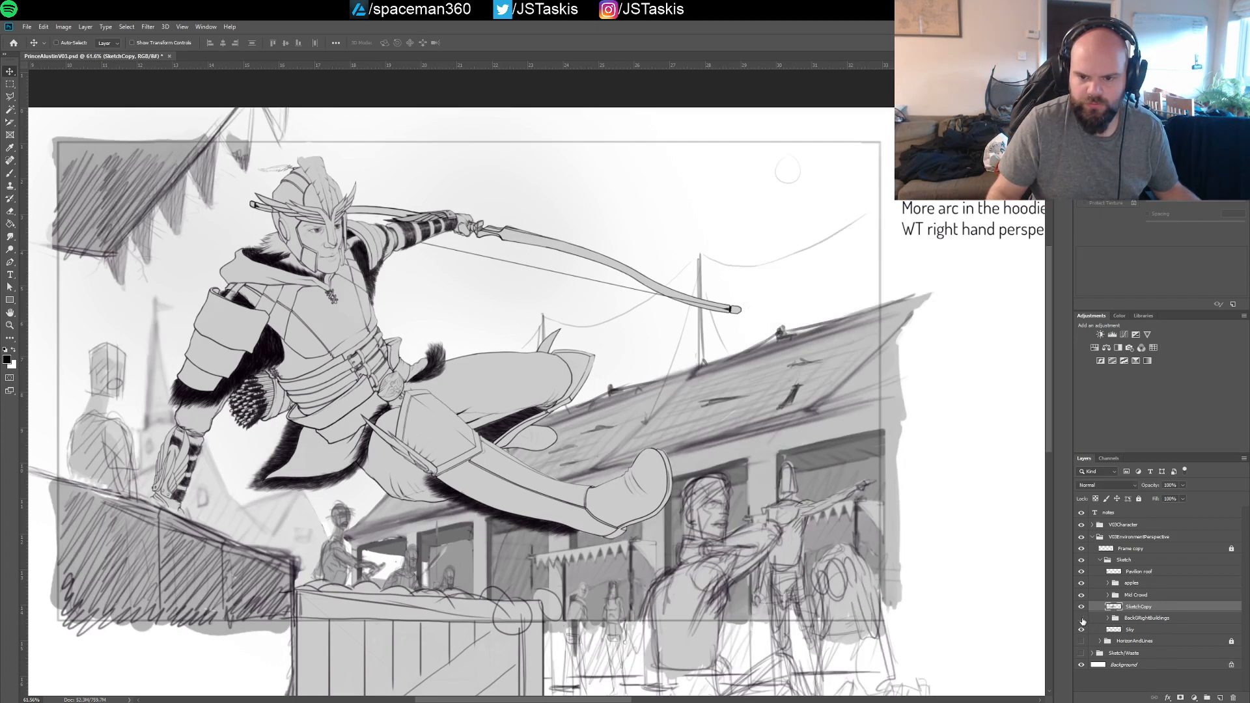
pyautogui.click(1081, 618)
# Expand the BackGRightBuildings group and check its line and fill layers by toggling each off and back on
pyautogui.click(1111, 621)
pyautogui.click(1109, 619)
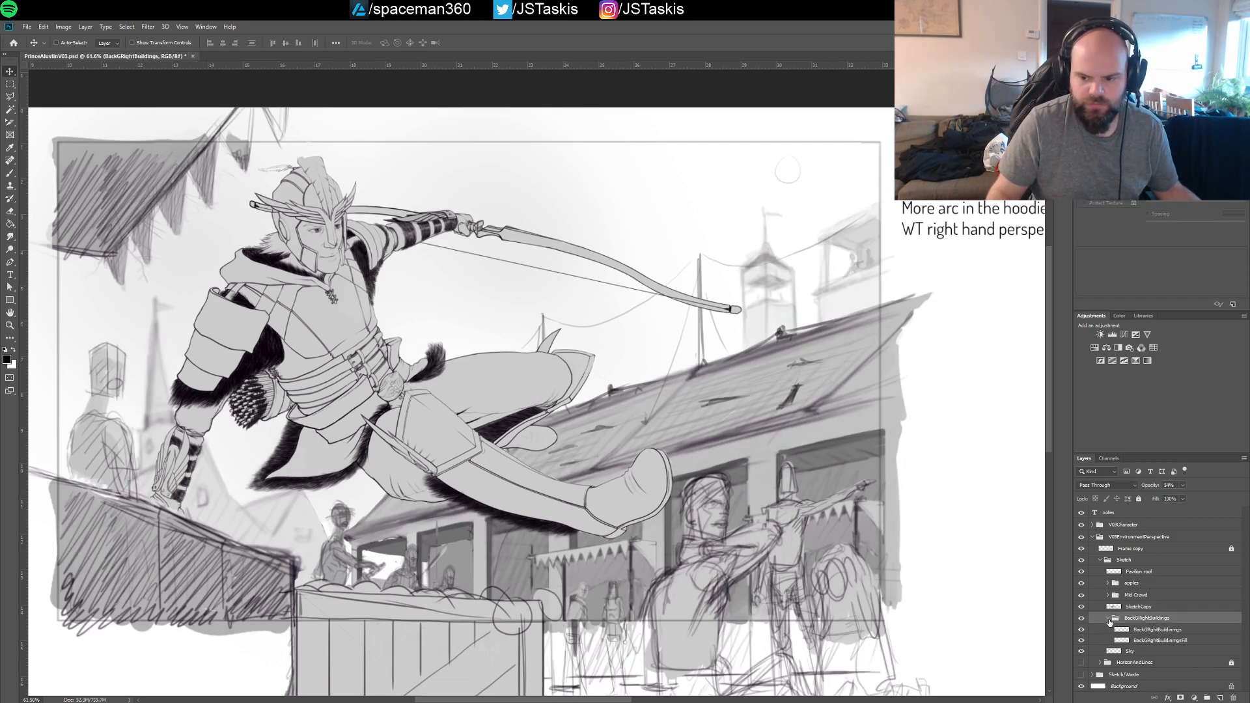
pyautogui.click(1128, 630)
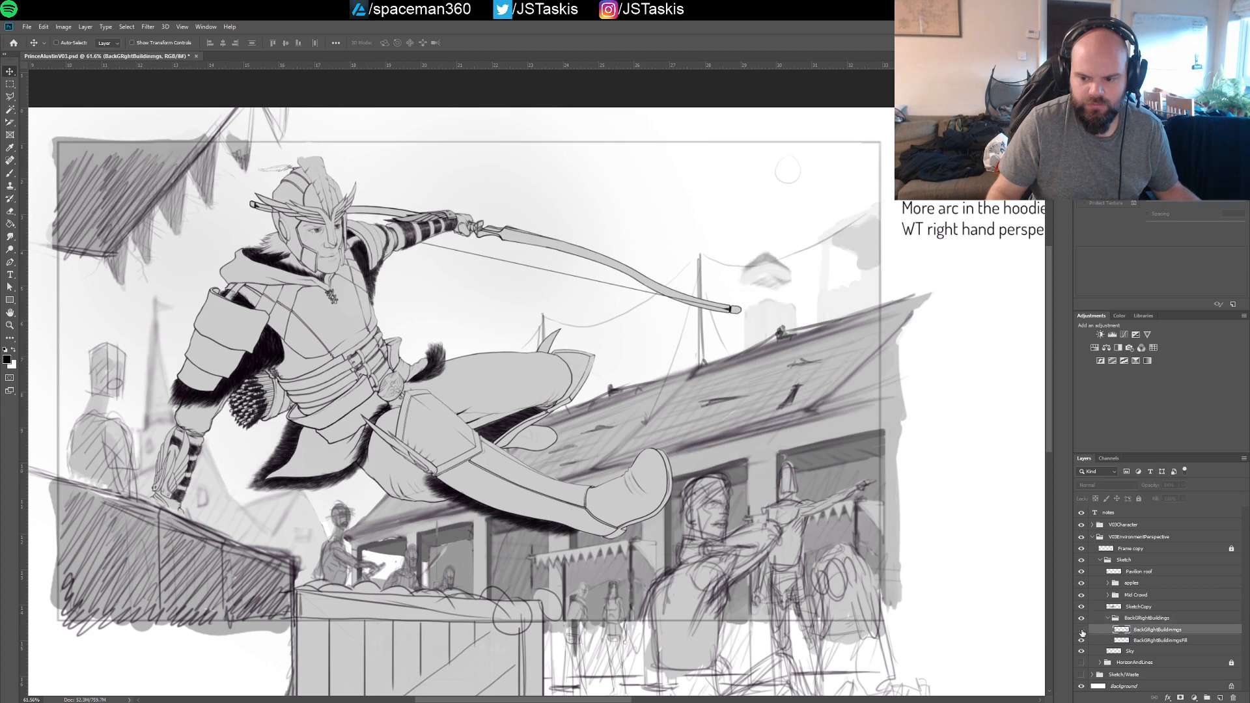
pyautogui.click(1082, 630)
pyautogui.click(1082, 630)
pyautogui.click(1081, 630)
pyautogui.click(1081, 630)
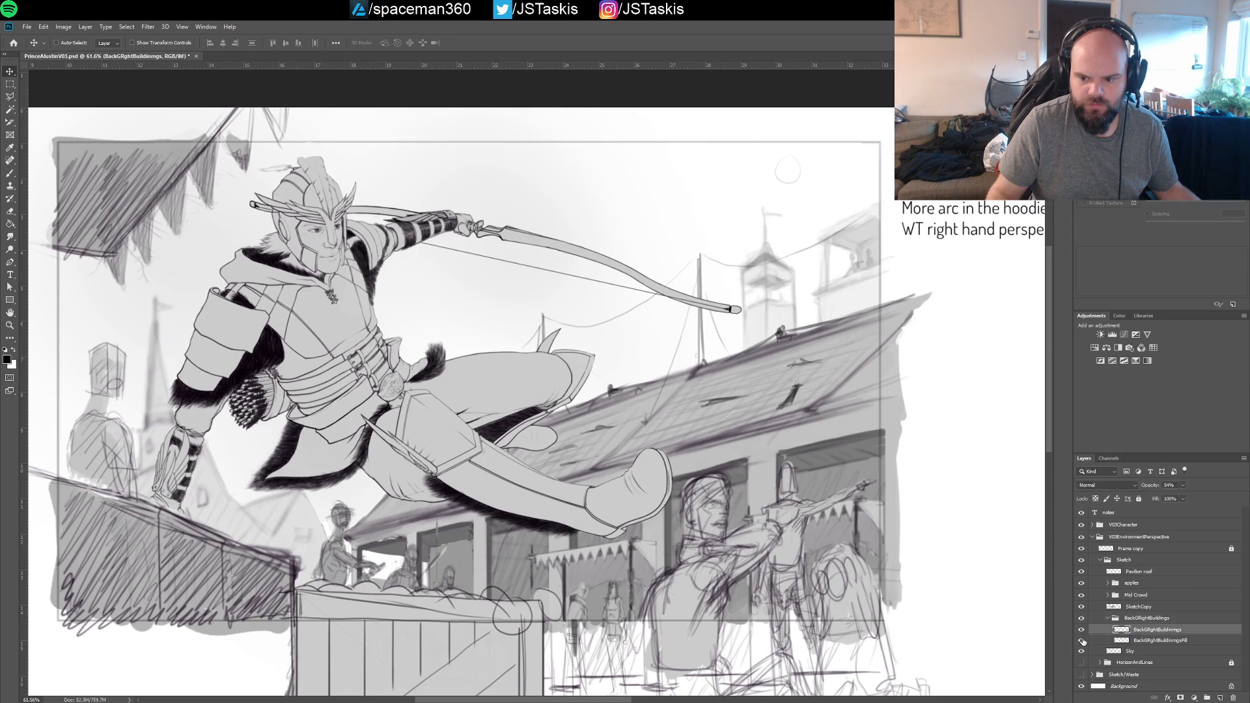
pyautogui.click(1082, 641)
pyautogui.click(1081, 641)
# Collapse the BackGRightBuildings group and check what SketchCopy contains, leaving that layer visible and selected
pyautogui.click(1107, 620)
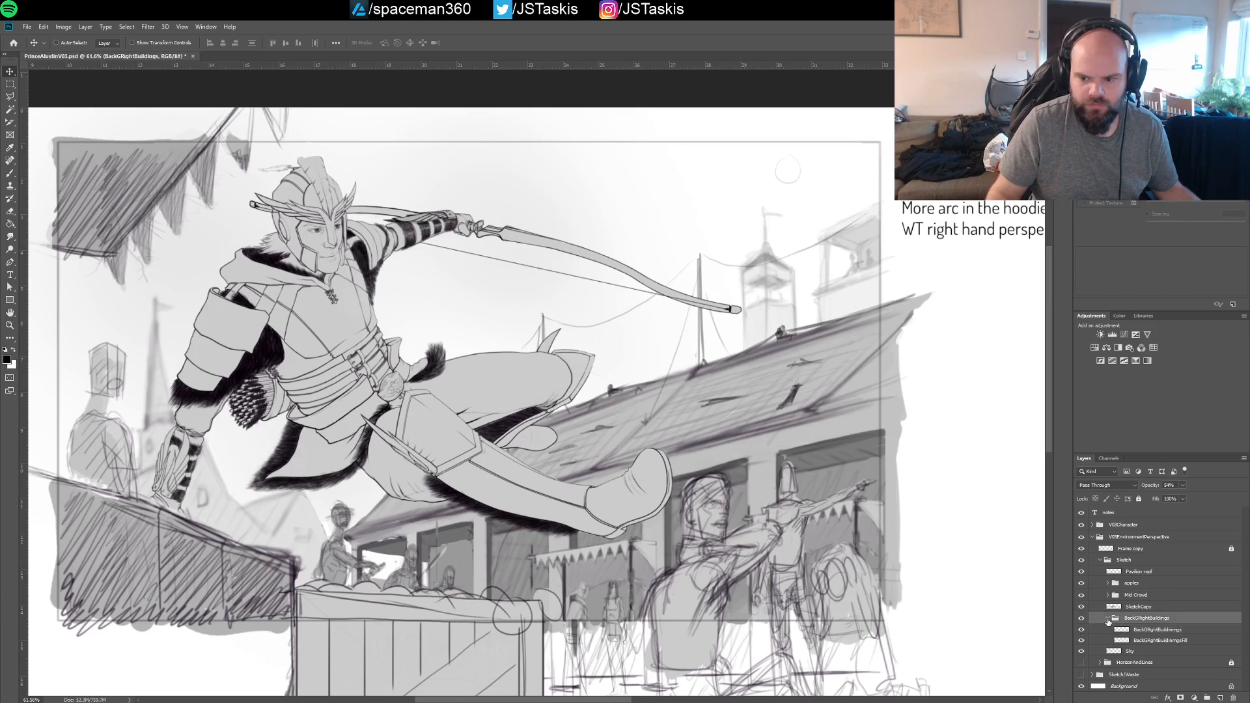
pyautogui.click(1108, 620)
pyautogui.click(1128, 608)
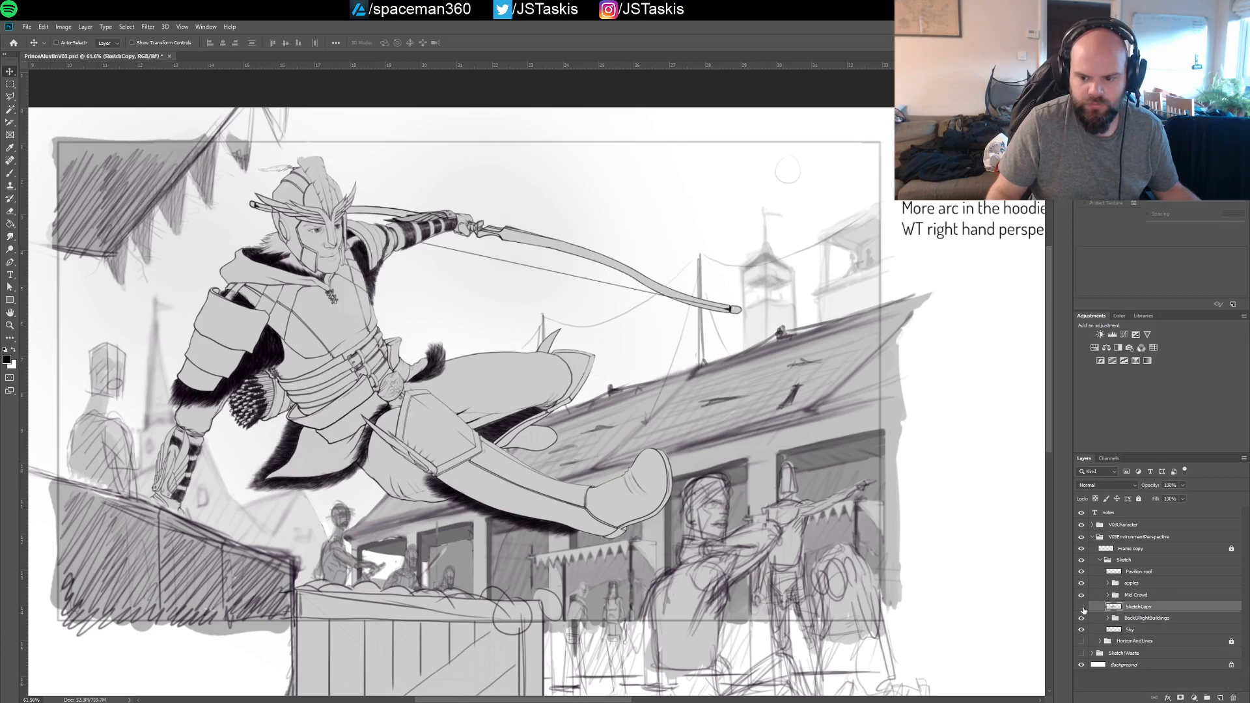
pyautogui.click(1082, 608)
pyautogui.click(1081, 608)
# Brush darker edge lines along the right side of the window opening beneath the archer's leg on SketchCopy
pyautogui.press('b')
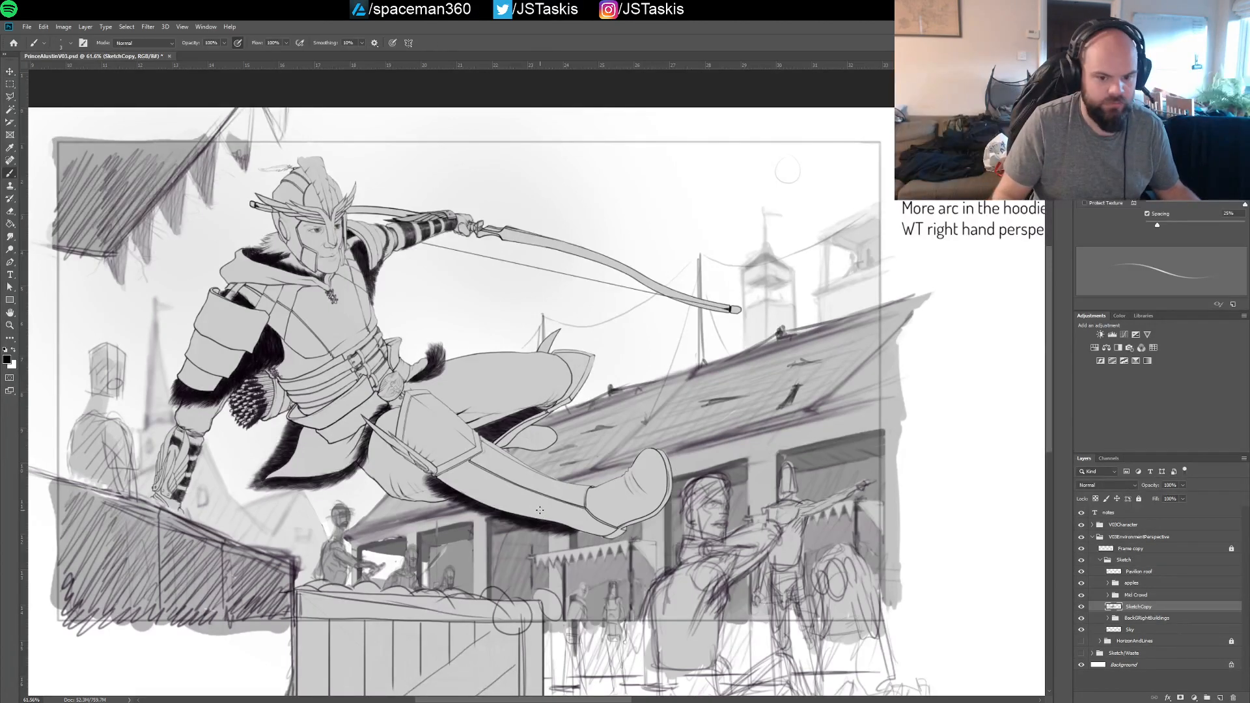
pyautogui.moveTo(565, 518); pyautogui.dragTo(619, 419)
pyautogui.moveTo(555, 450); pyautogui.dragTo(660, 378)
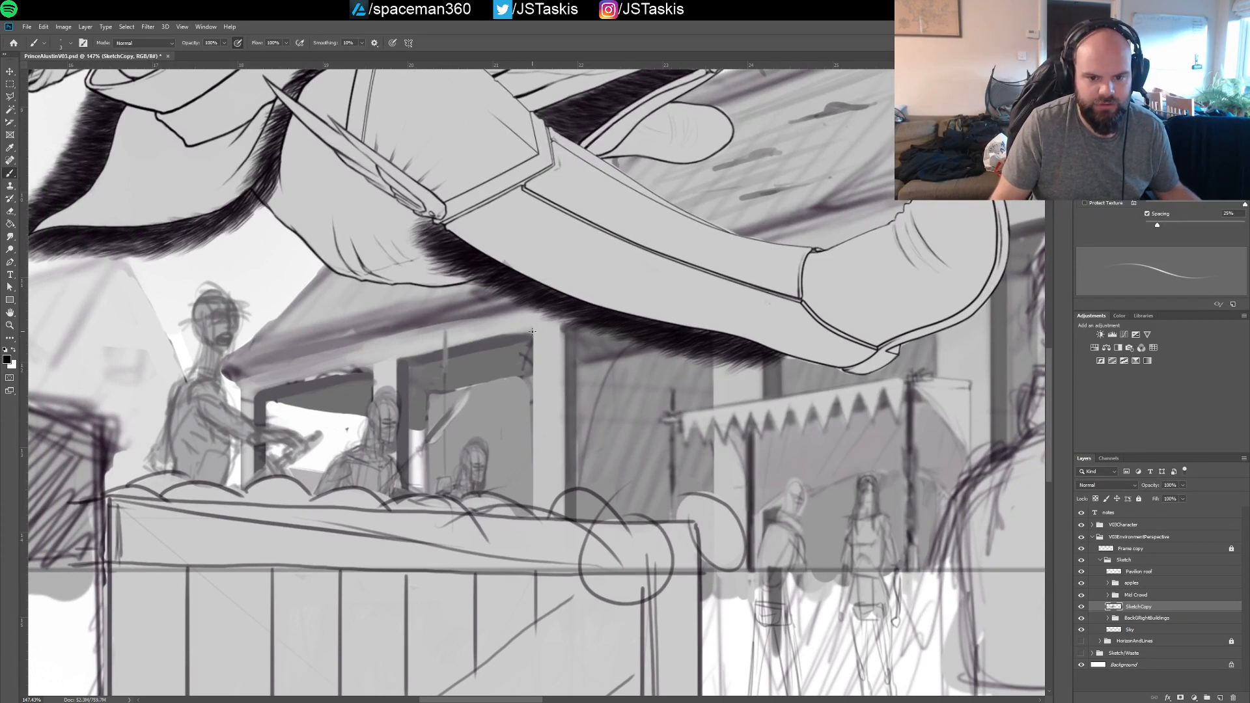
pyautogui.moveTo(532, 331); pyautogui.dragTo(559, 514)
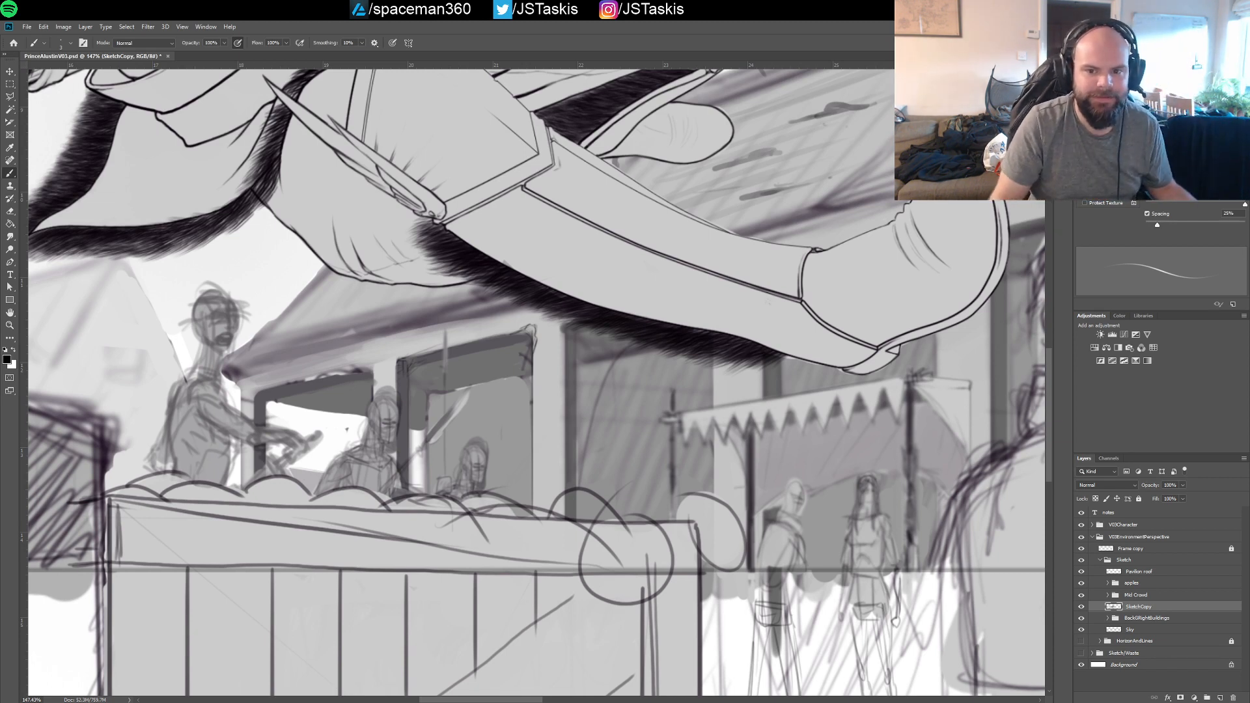
# Outline the sloping roof edge beside the standing crowd figure with the Brush tool
pyautogui.moveTo(764, 233); pyautogui.dragTo(698, 238)
pyautogui.moveTo(946, 165)
pyautogui.mouseDown()
pyautogui.moveTo(806, 256)
pyautogui.moveTo(693, 296)
pyautogui.mouseUp()
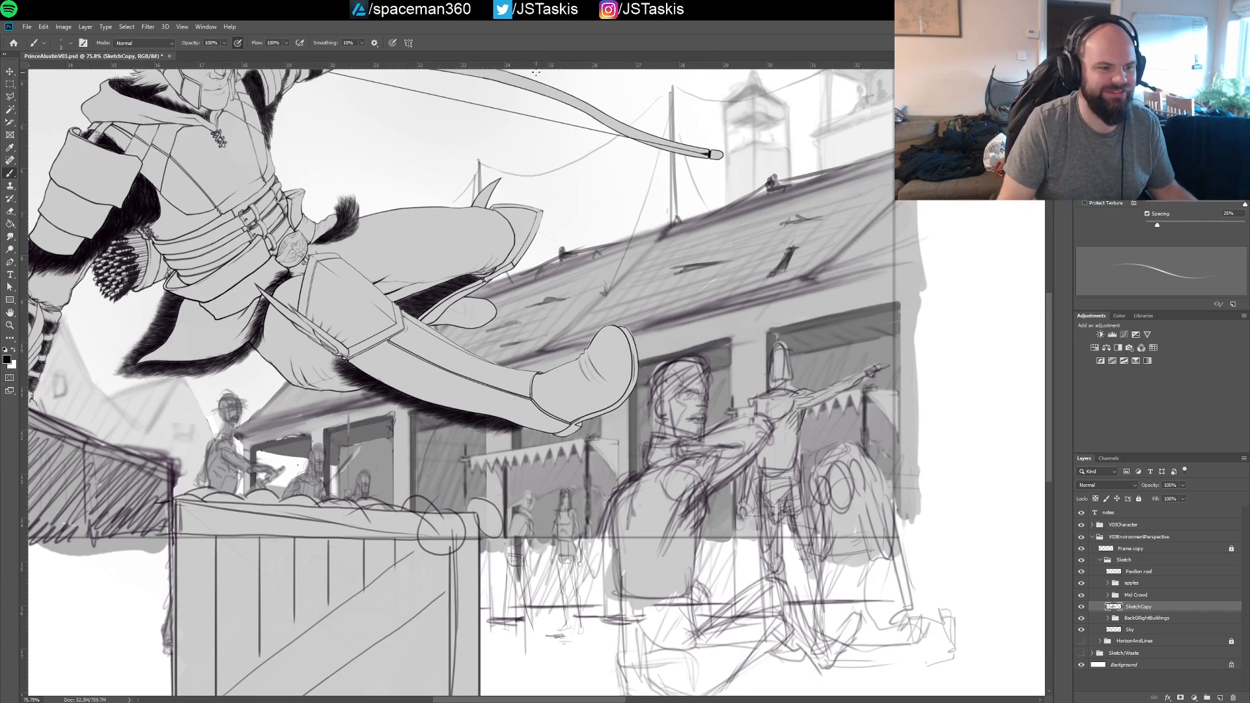
pyautogui.moveTo(424, 266); pyautogui.dragTo(537, 246)
pyautogui.moveTo(463, 318); pyautogui.dragTo(548, 180)
pyautogui.click(457, 340)
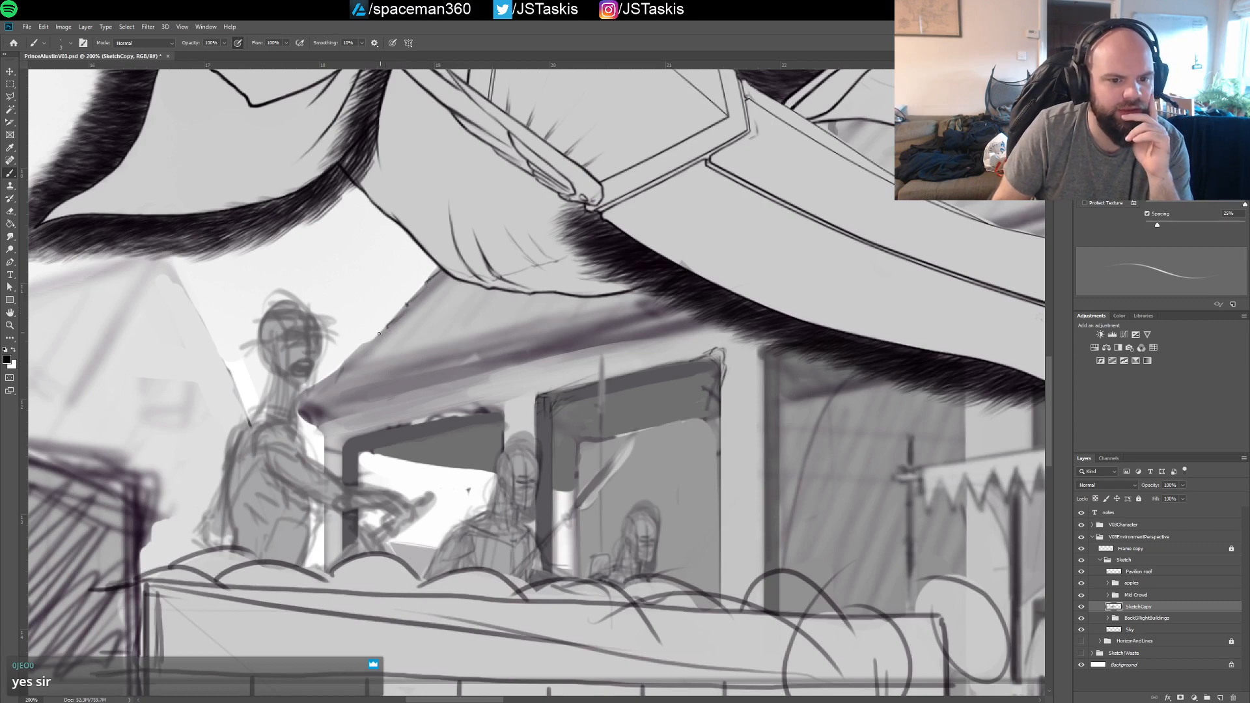
pyautogui.moveTo(361, 350)
pyautogui.mouseDown()
pyautogui.moveTo(385, 330)
pyautogui.moveTo(311, 392)
pyautogui.mouseUp()
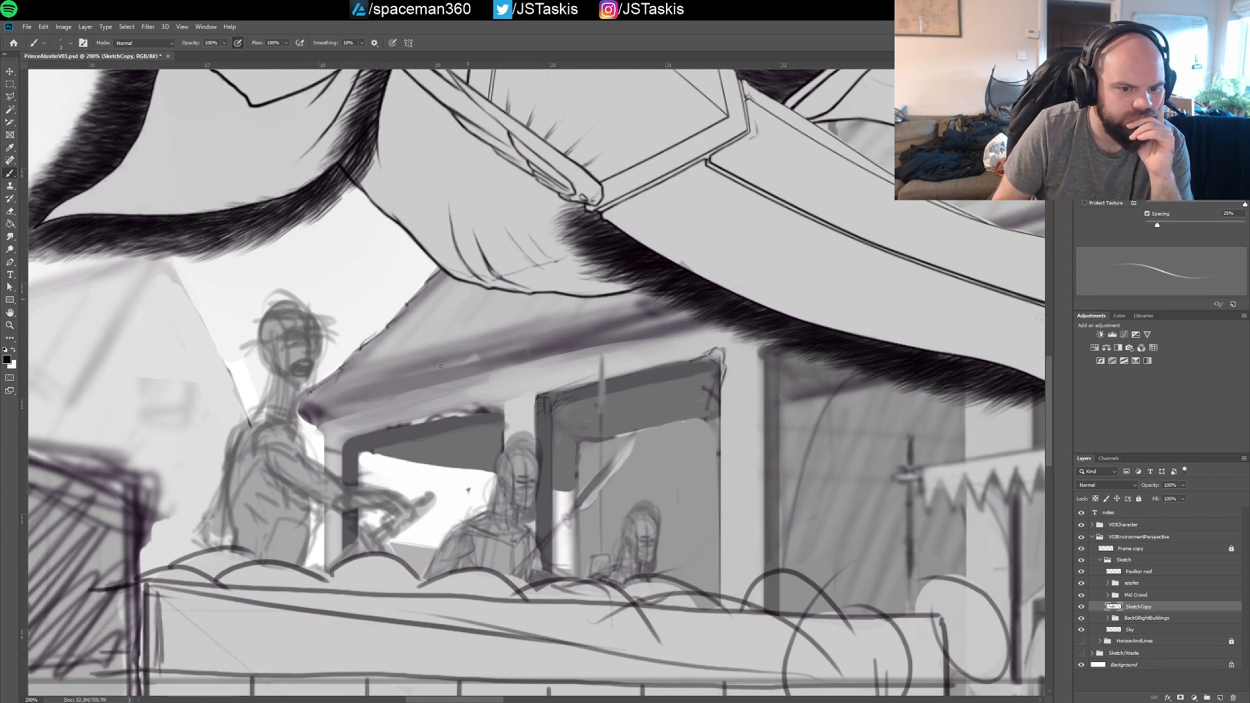
# Set up the Eraser with a small smooth round tip, tighter spacing and no roundness jitter
pyautogui.press('e')
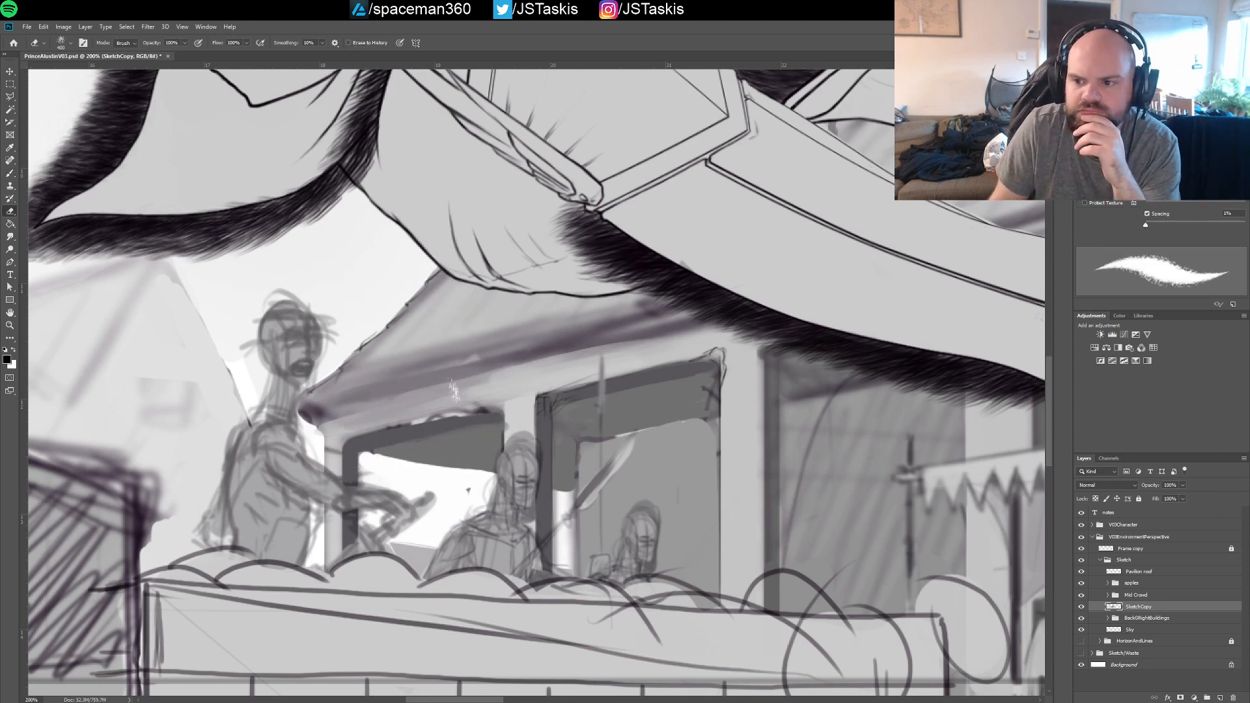
pyautogui.click(1172, 110)
pyautogui.moveTo(1167, 220); pyautogui.dragTo(1146, 224)
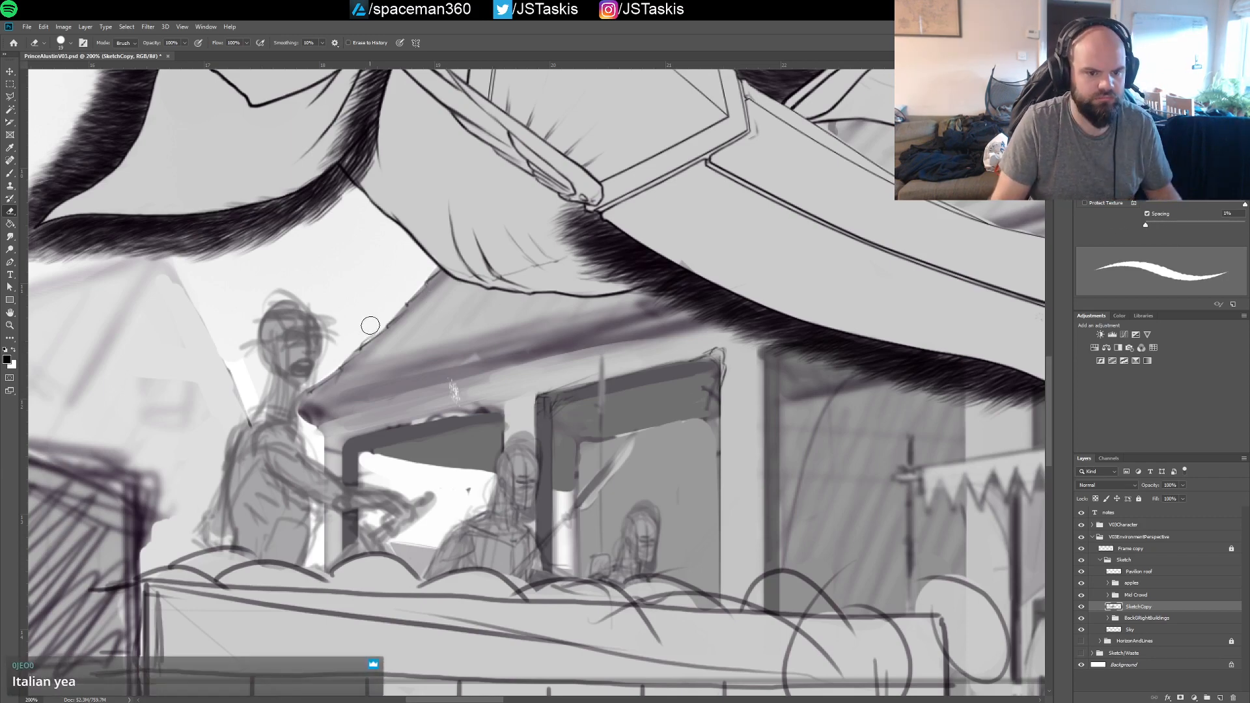
pyautogui.press('[')
pyautogui.press('[')
pyautogui.press('[')
pyautogui.press('[')
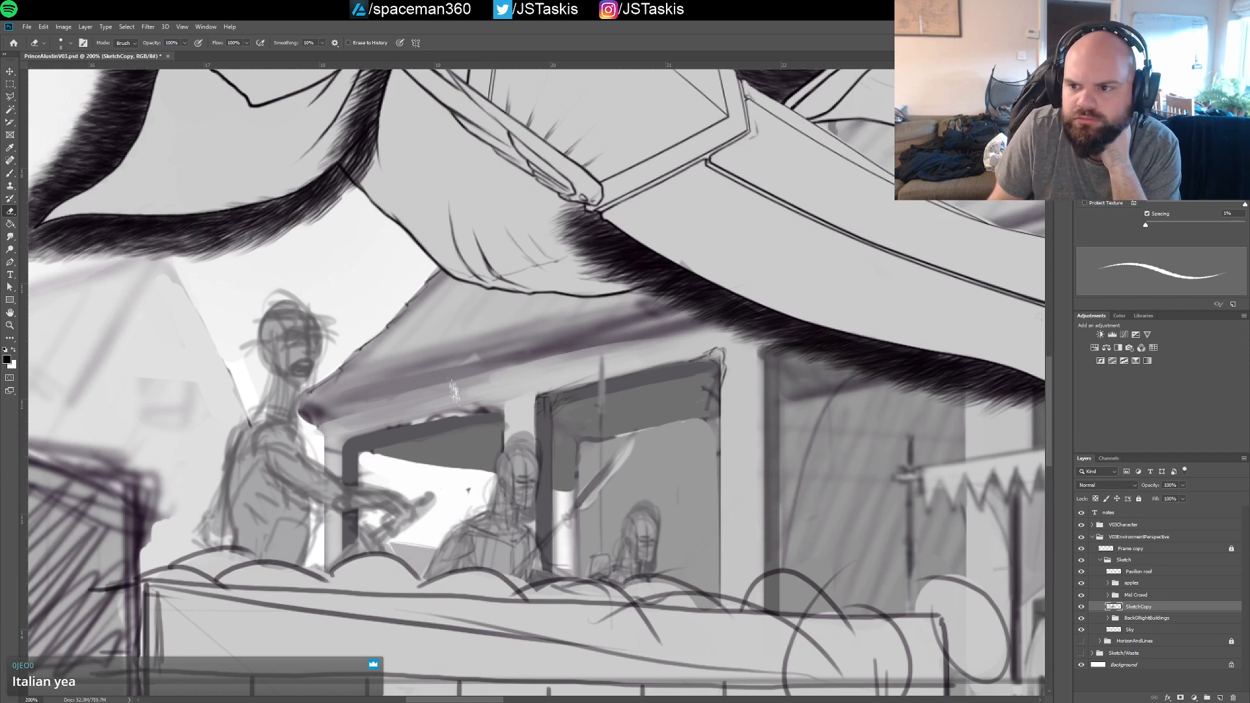
pyautogui.press('.')
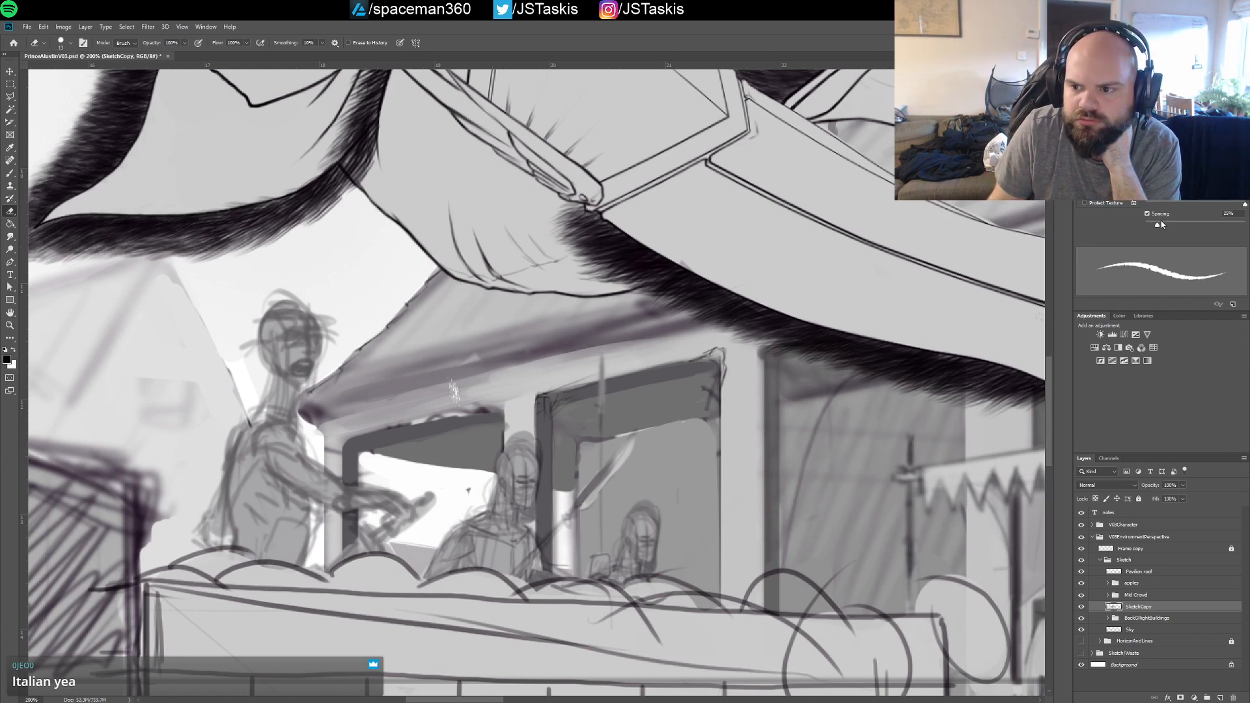
pyautogui.moveTo(1157, 225); pyautogui.dragTo(1127, 228)
pyautogui.click(1104, 93)
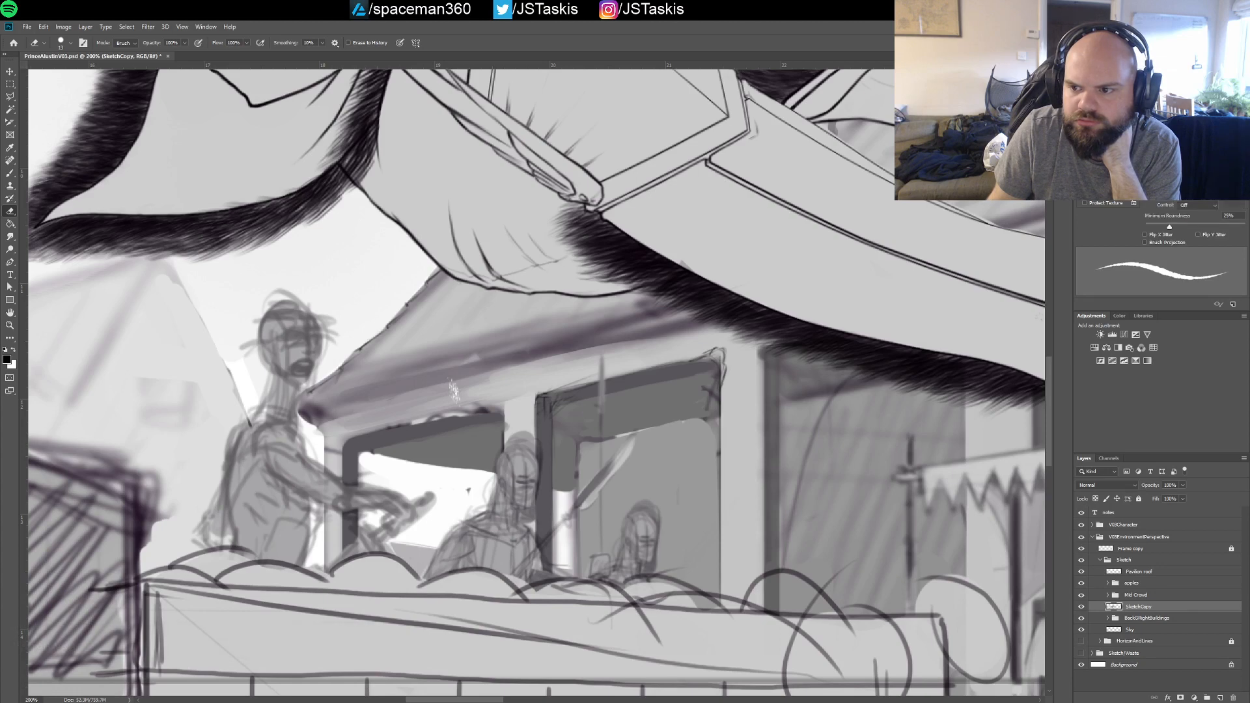
pyautogui.moveTo(1160, 197); pyautogui.dragTo(1118, 202)
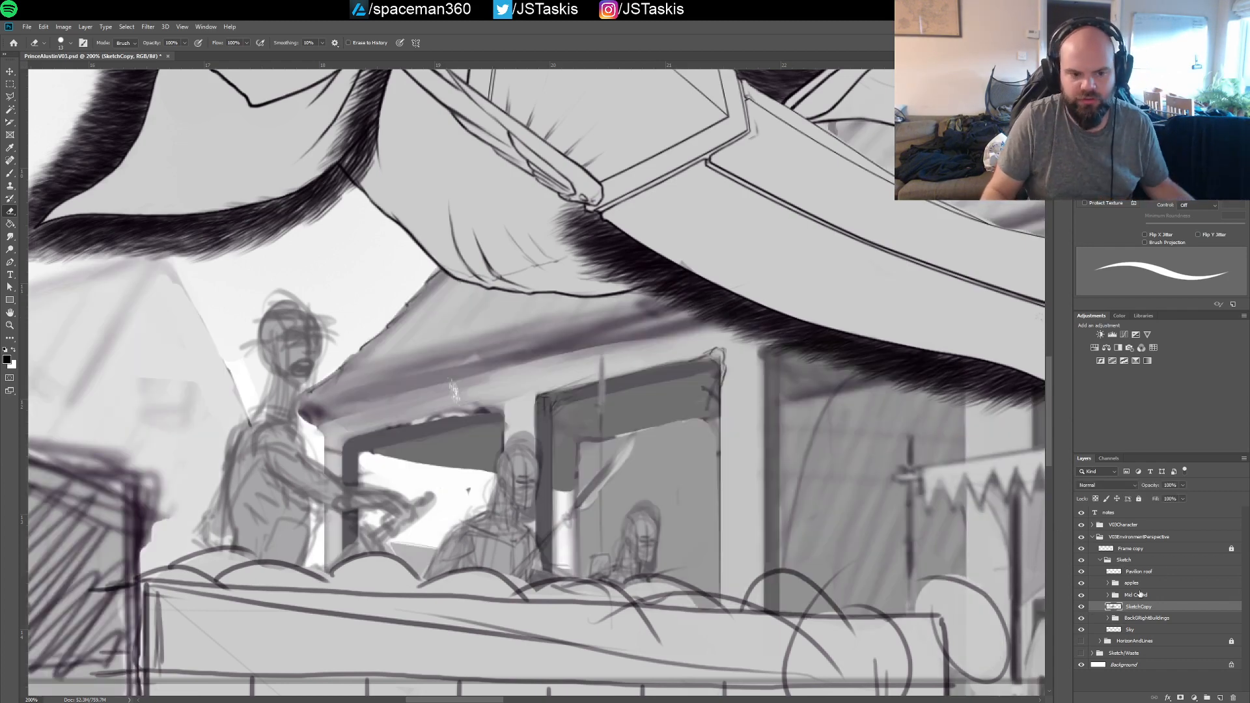
# Add a new layer above SketchCopy and name it SketchCopy02
pyautogui.click(1220, 697)
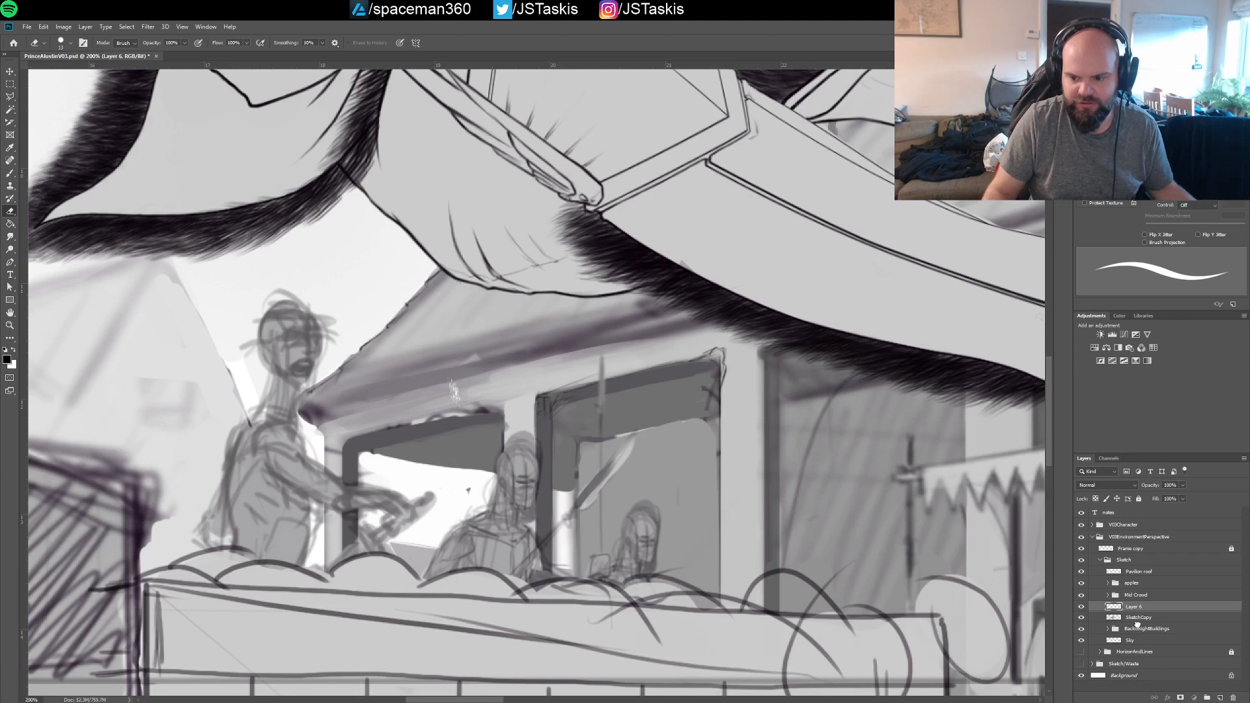
pyautogui.doubleClick(1140, 617)
pyautogui.hotkey('ctrl', 'c')
pyautogui.doubleClick(1137, 607)
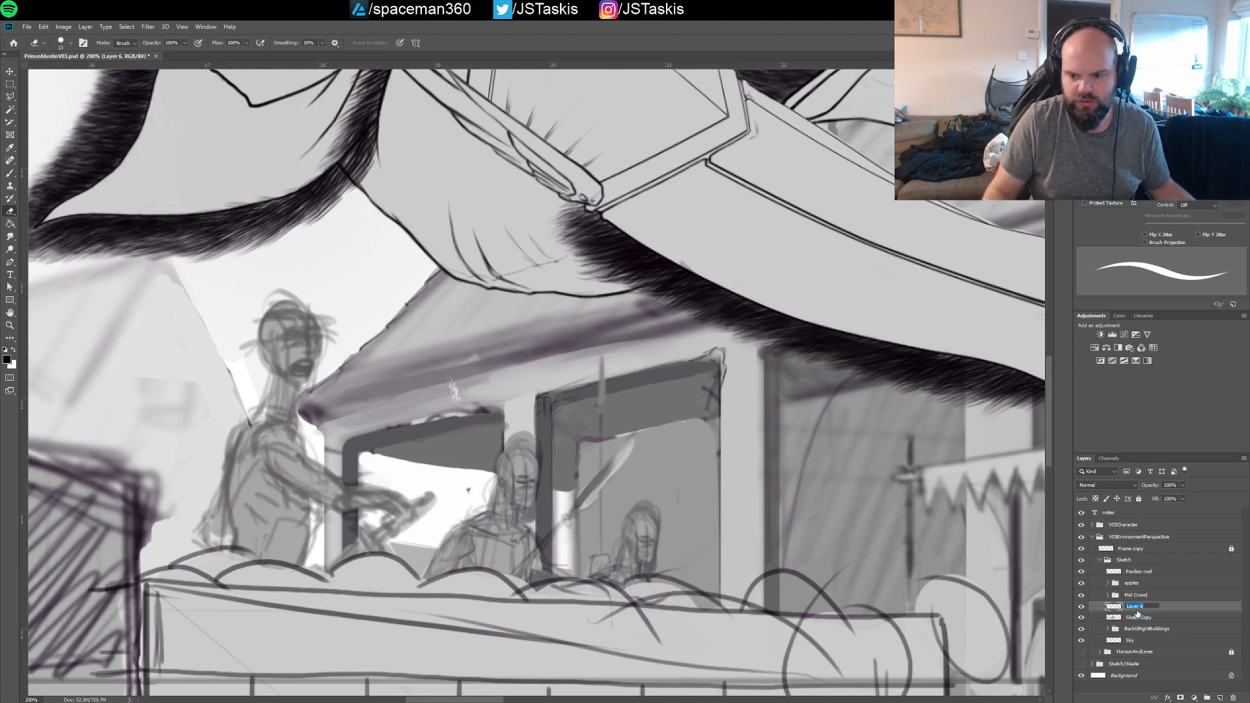
pyautogui.hotkey('ctrl', 'v')
pyautogui.write('02')
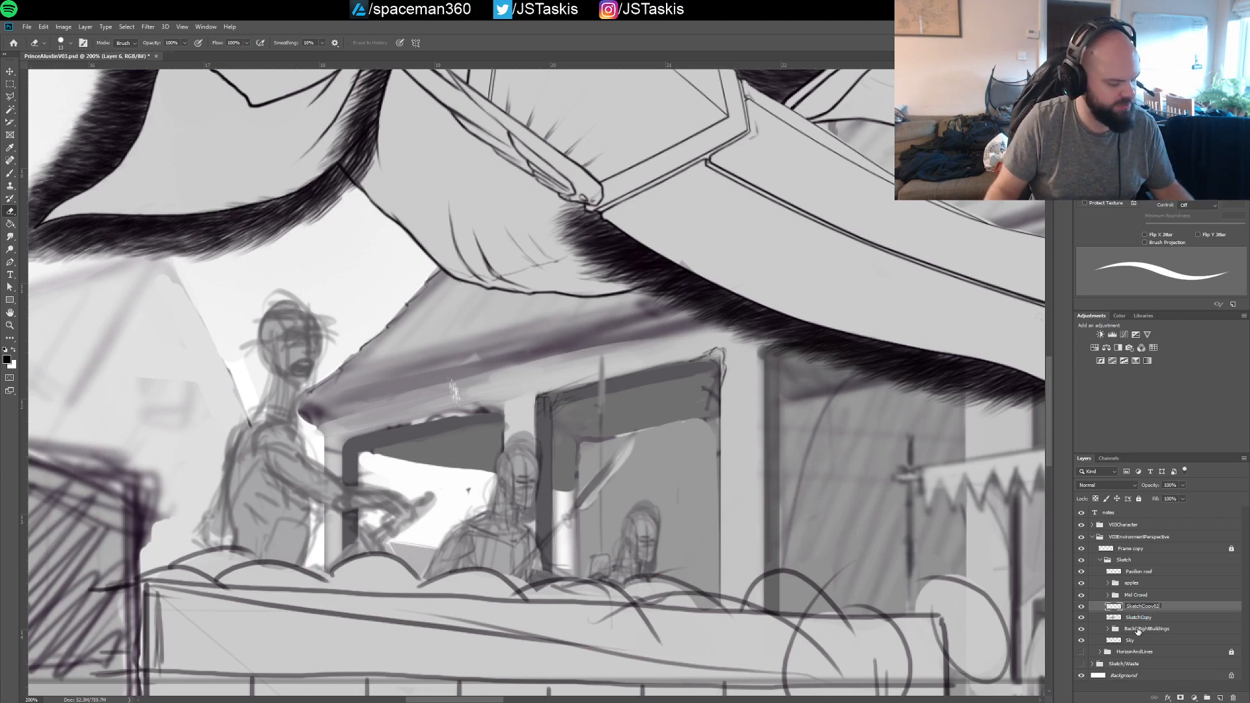
pyautogui.press('Return')
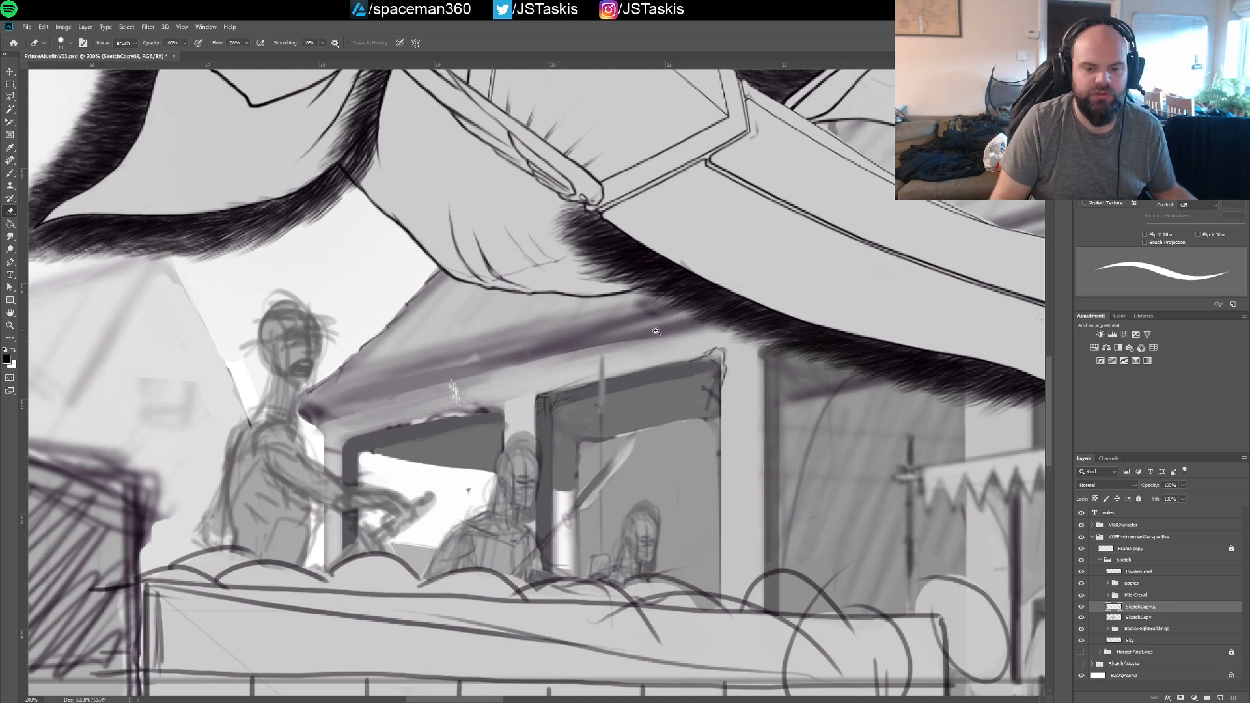
# Draw the underside of the roof corner and the building's vertical corner edge beside the standing figure on SketchCopy02
pyautogui.scroll(-2, 658, 331)
pyautogui.scroll(1, 657, 331)
pyautogui.moveTo(656, 296); pyautogui.dragTo(735, 344)
pyautogui.moveTo(974, 274); pyautogui.dragTo(680, 358)
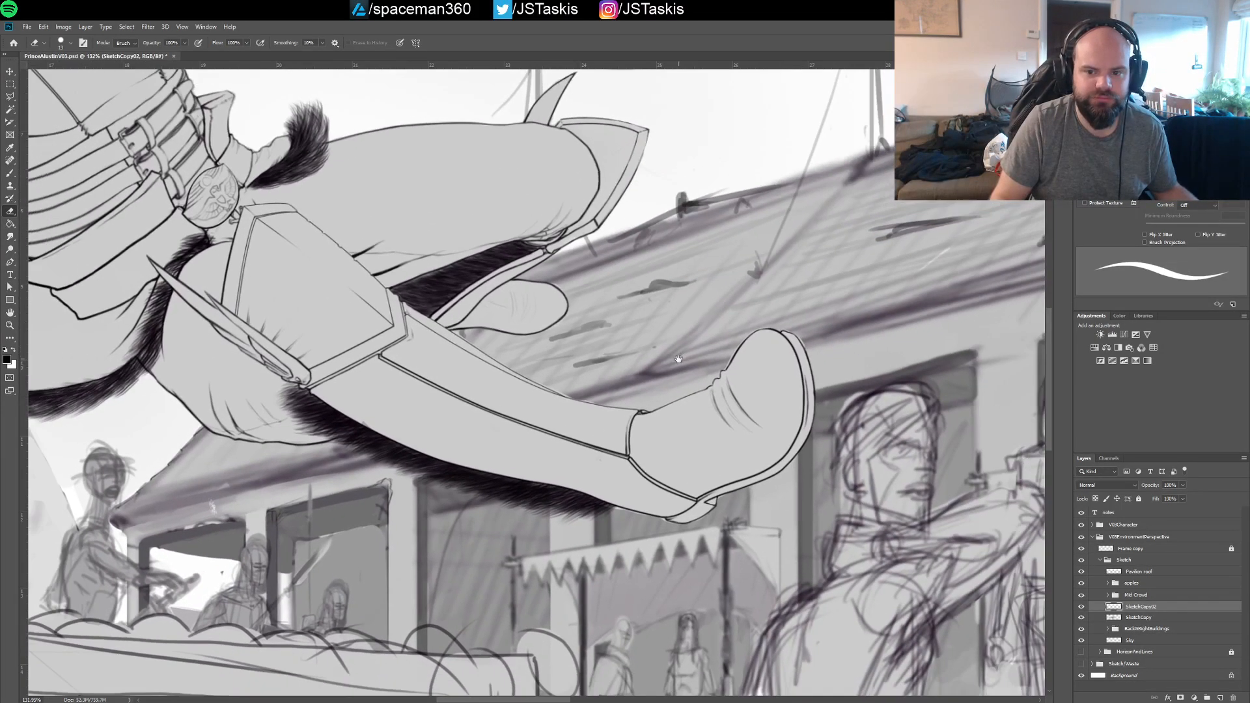
pyautogui.moveTo(893, 212)
pyautogui.mouseDown()
pyautogui.moveTo(812, 297)
pyautogui.moveTo(659, 369)
pyautogui.moveTo(600, 439)
pyautogui.mouseUp()
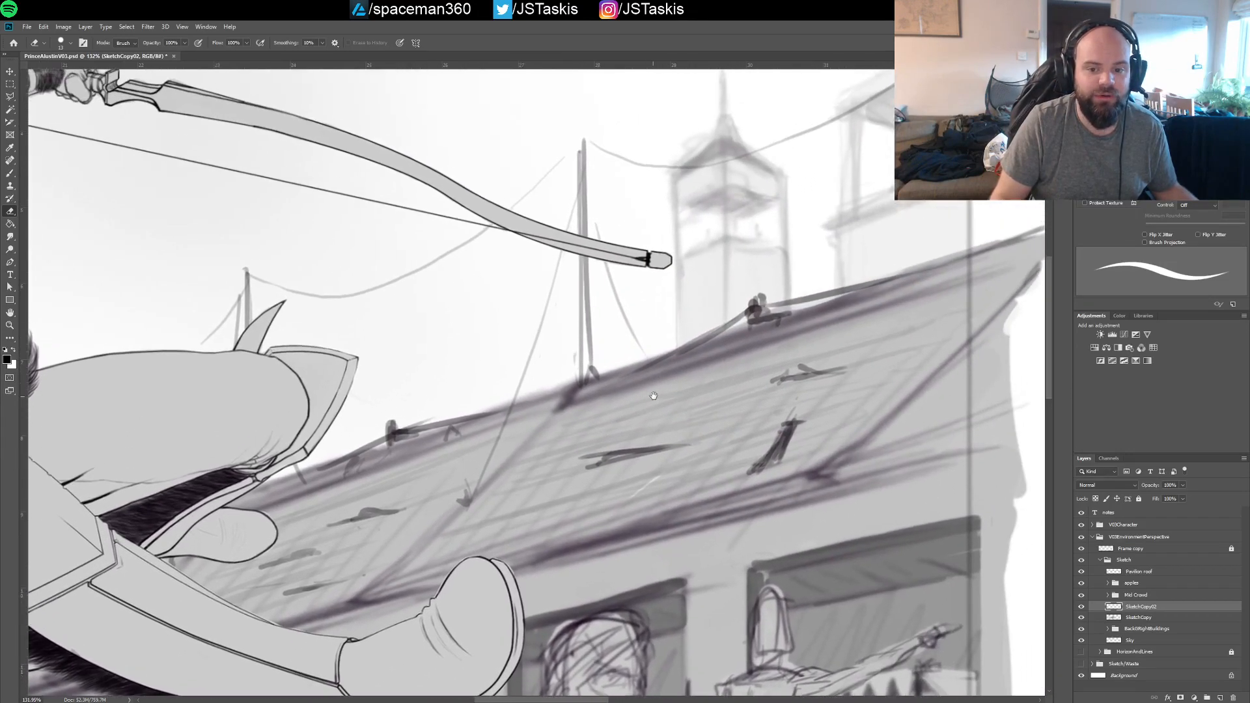
pyautogui.moveTo(744, 366); pyautogui.dragTo(661, 391)
pyautogui.press('b')
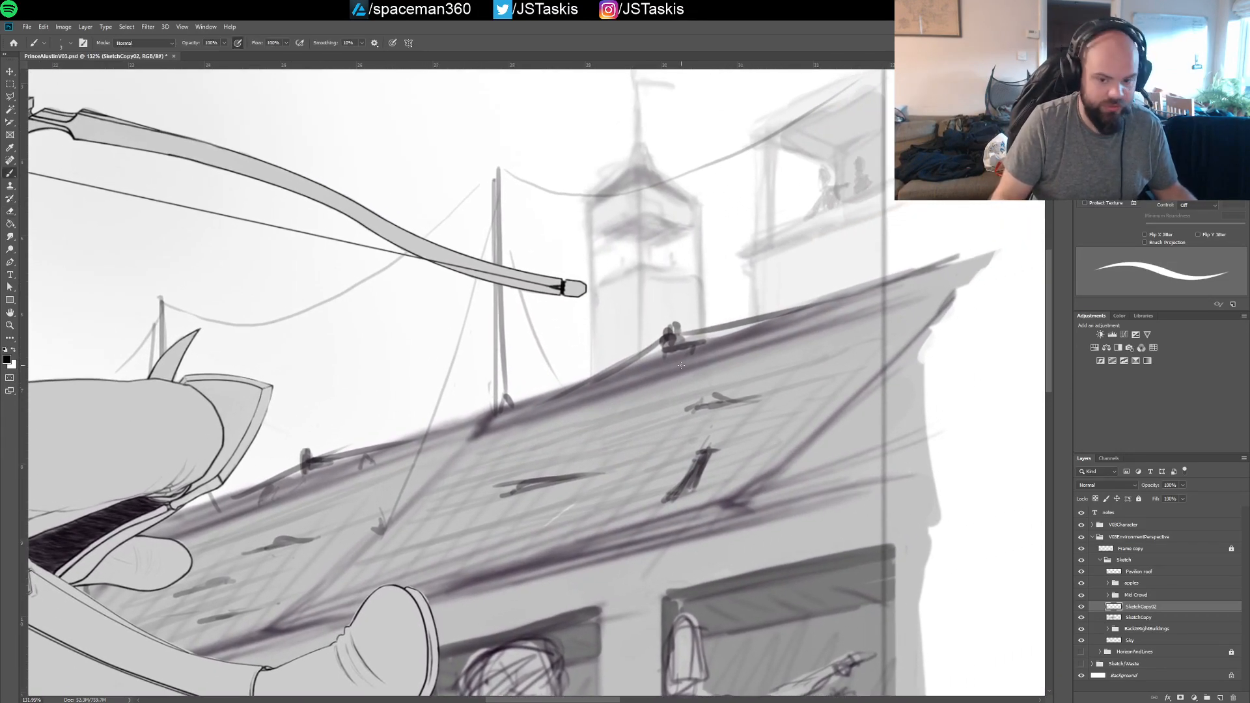
pyautogui.moveTo(660, 360); pyautogui.dragTo(737, 240)
pyautogui.moveTo(612, 475); pyautogui.dragTo(707, 300)
pyautogui.moveTo(399, 445); pyautogui.dragTo(702, 352)
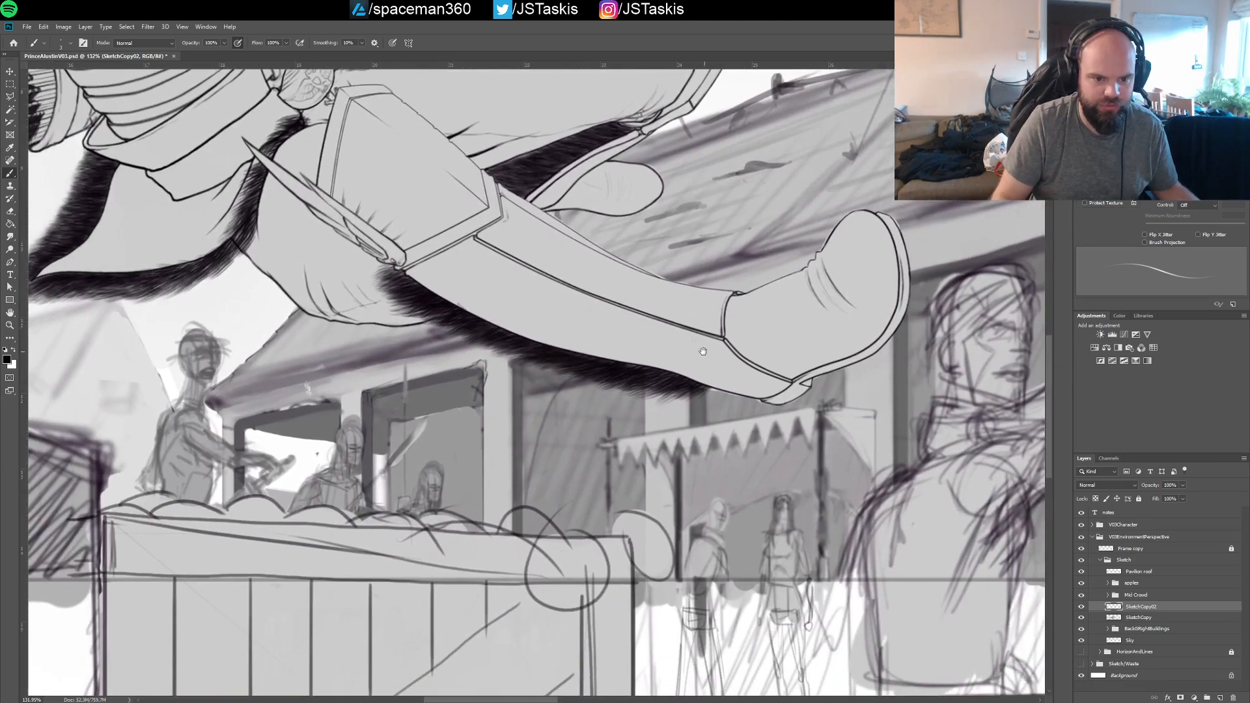
pyautogui.moveTo(543, 376); pyautogui.dragTo(717, 366)
pyautogui.moveTo(593, 383); pyautogui.dragTo(833, 354)
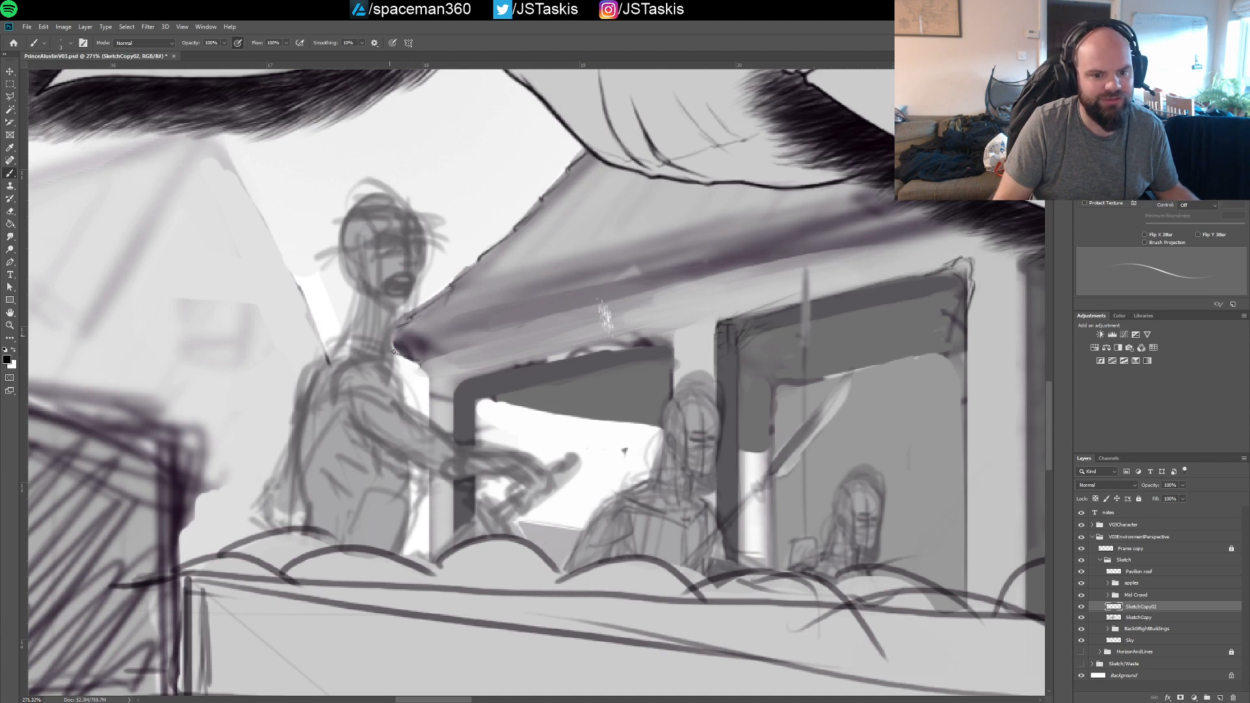
pyautogui.moveTo(406, 352); pyautogui.dragTo(393, 351)
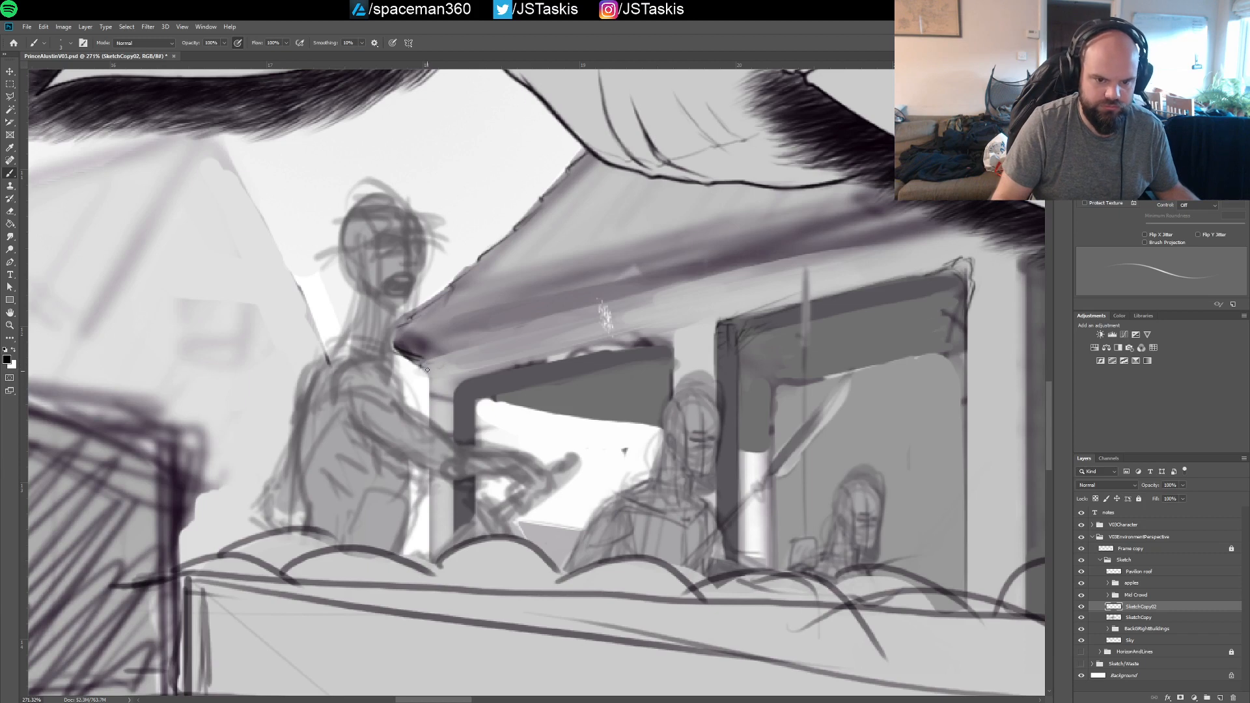
pyautogui.moveTo(430, 359); pyautogui.dragTo(430, 405)
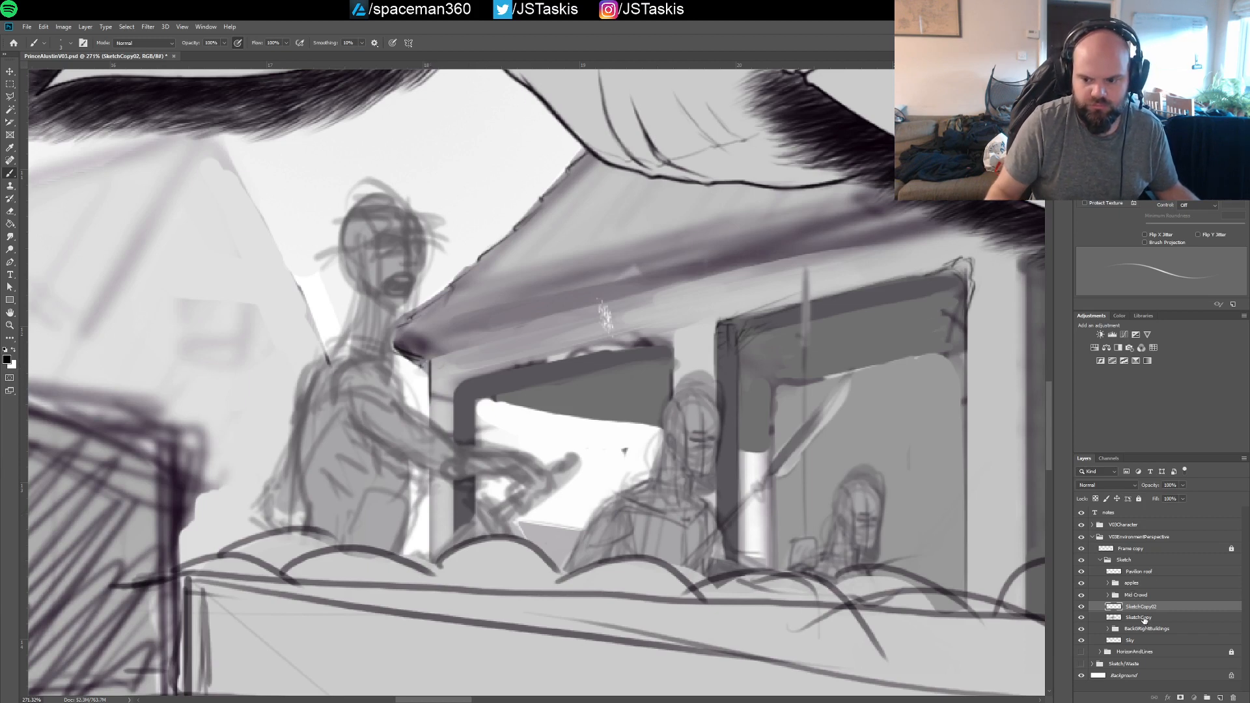
# Keep SketchCopy02 as the drawing layer and add a sloping line across the dark part of the first window opening
pyautogui.click(1143, 618)
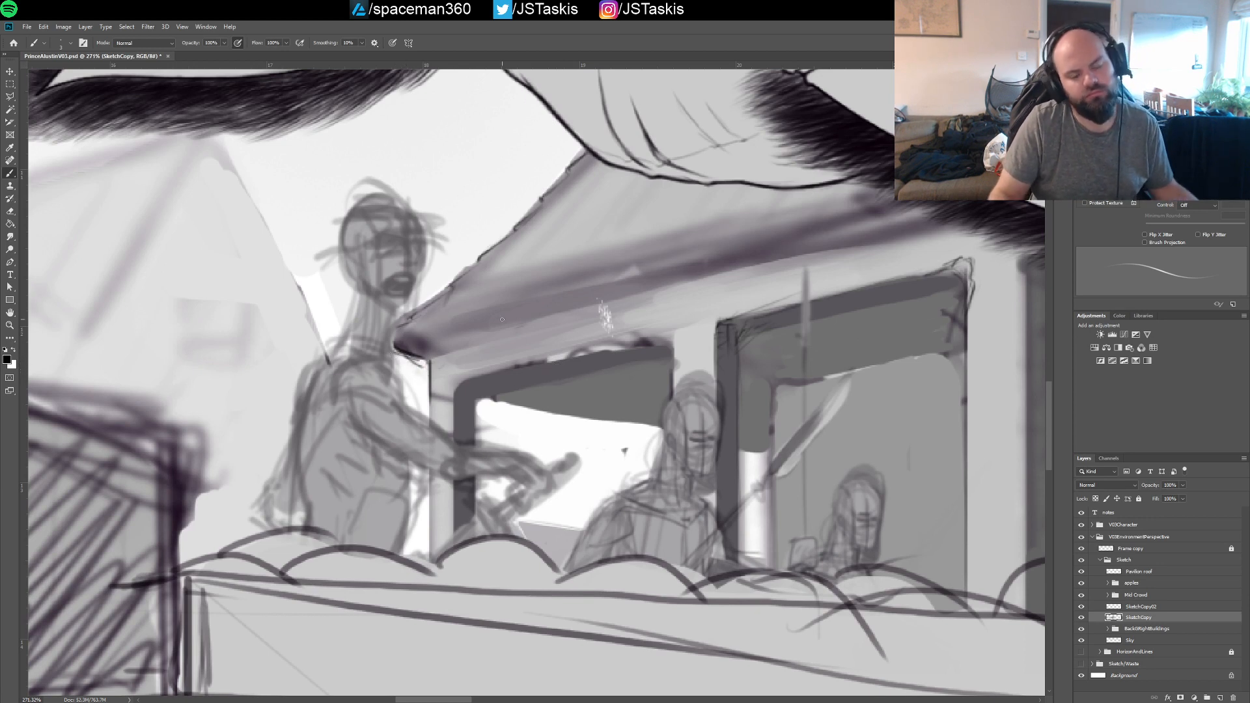
pyautogui.click(1150, 609)
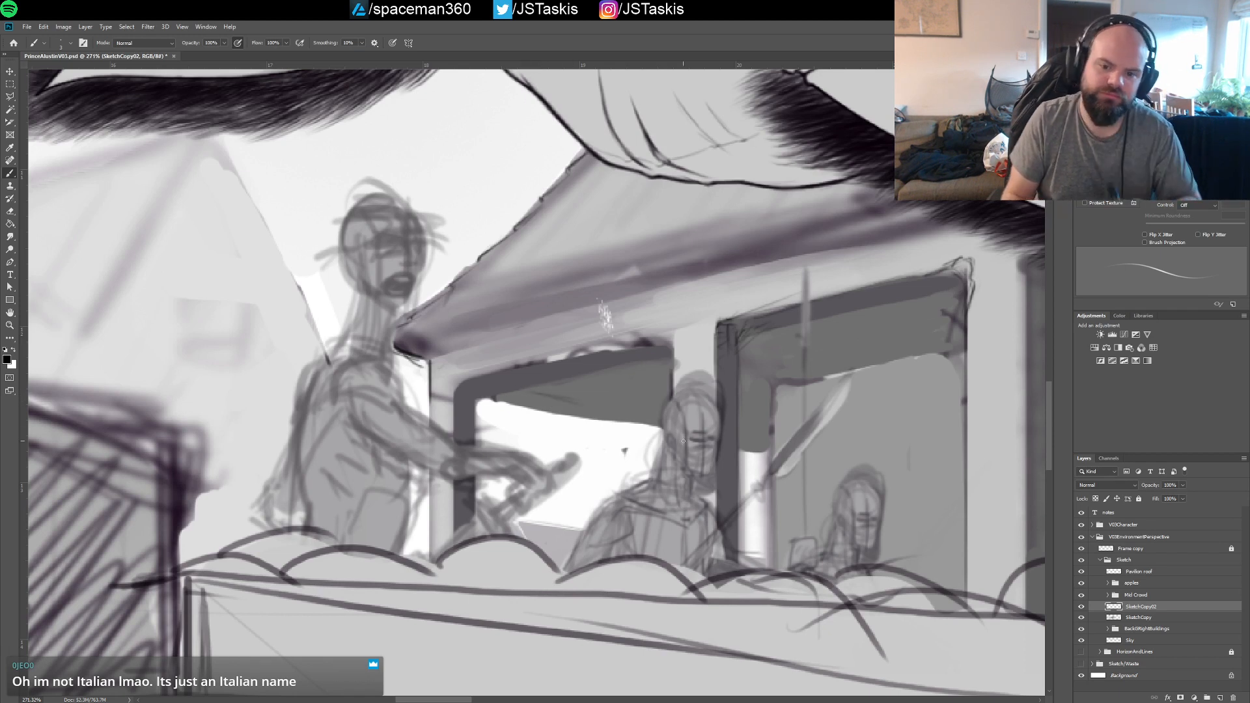
pyautogui.scroll(-5, 689, 384)
pyautogui.scroll(7, 689, 384)
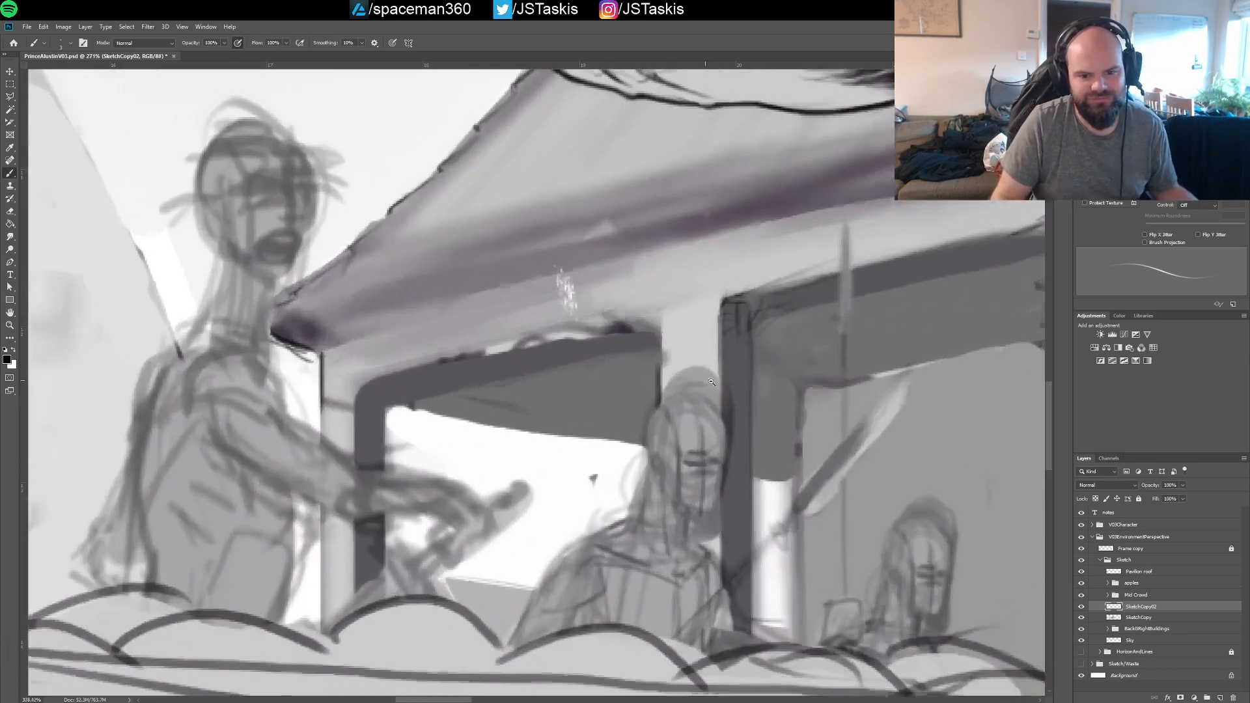
pyautogui.moveTo(458, 394); pyautogui.dragTo(617, 432)
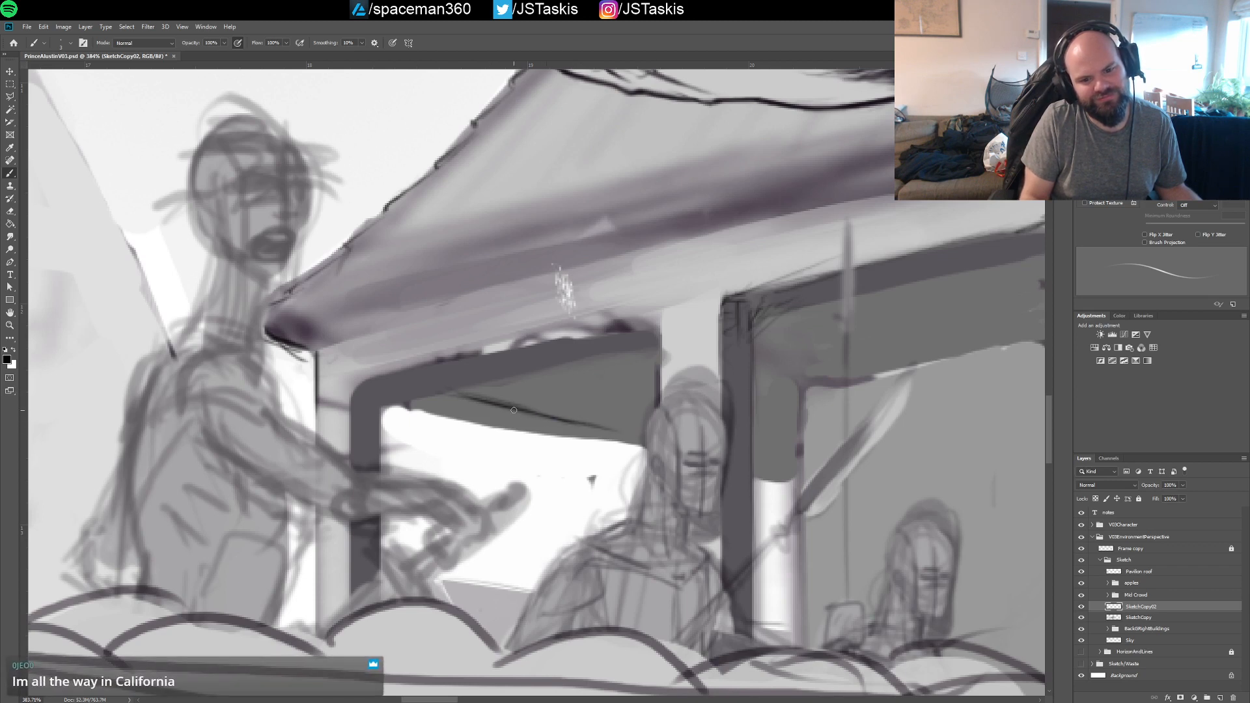
# Draw the sloping lower edge of the dark area in the first window and a short line under the second opening's dark strip
pyautogui.moveTo(534, 415); pyautogui.dragTo(623, 435)
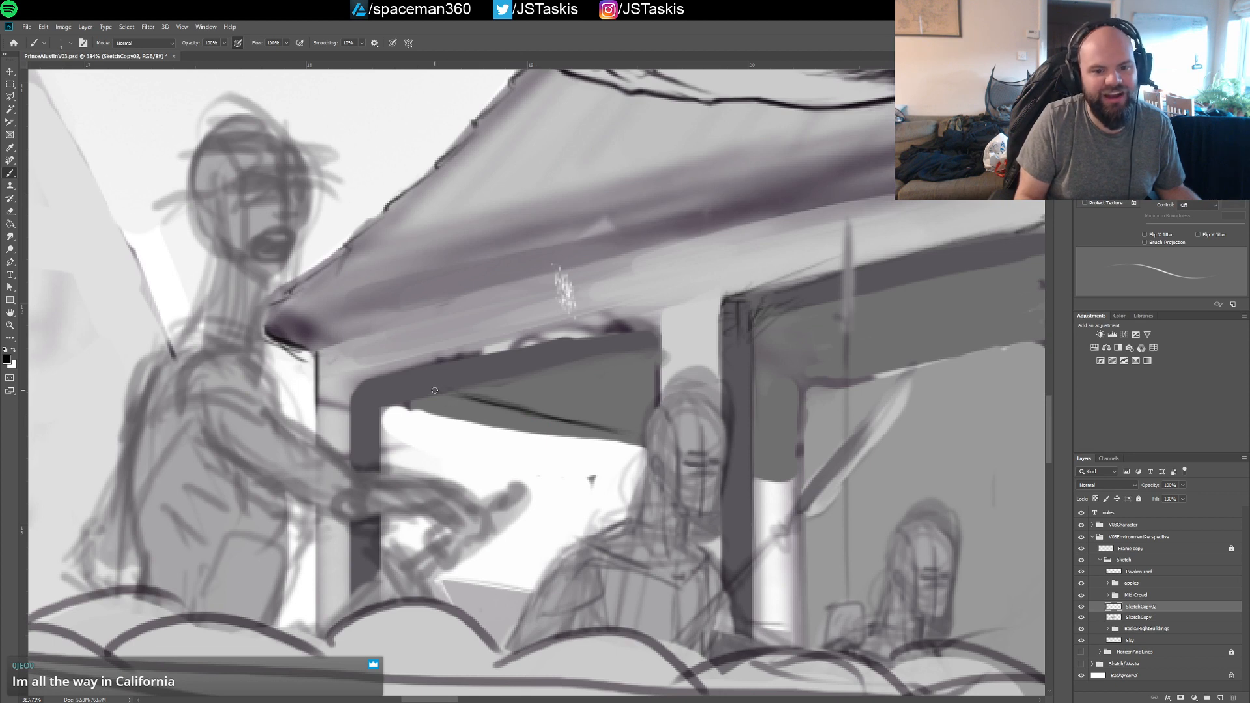
pyautogui.moveTo(435, 390); pyautogui.dragTo(479, 396)
pyautogui.moveTo(546, 414); pyautogui.dragTo(650, 438)
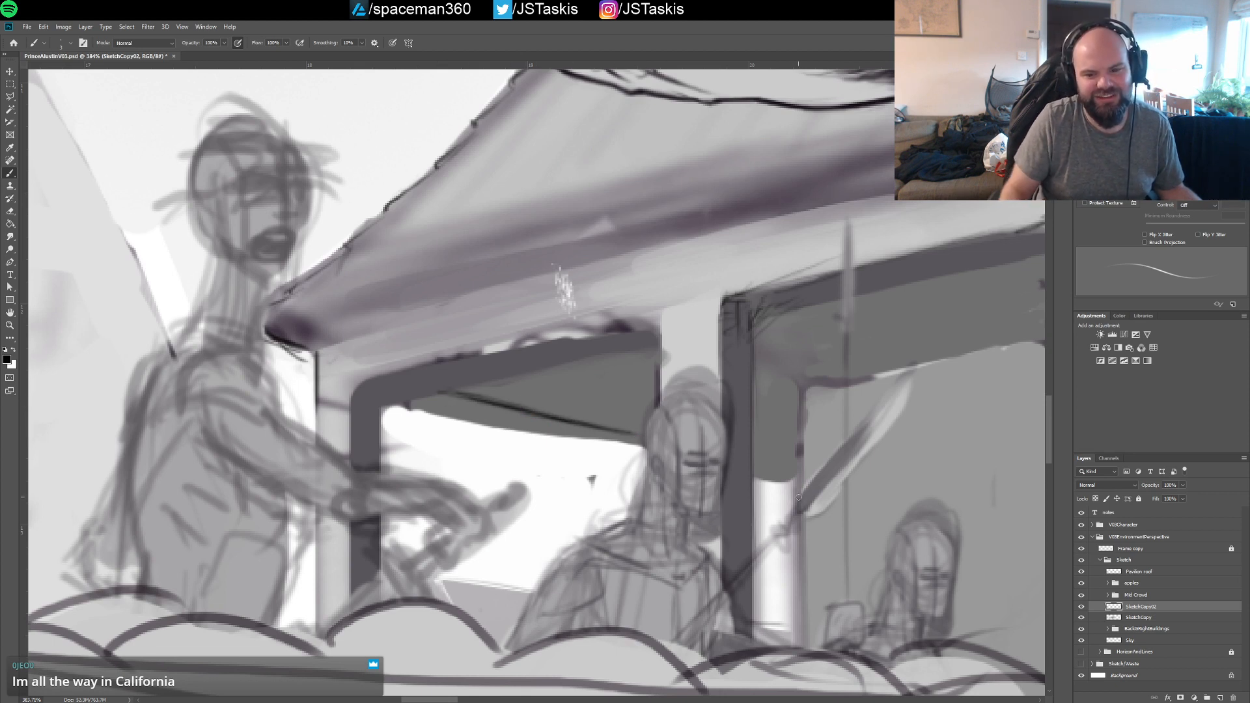
pyautogui.moveTo(753, 466); pyautogui.dragTo(789, 472)
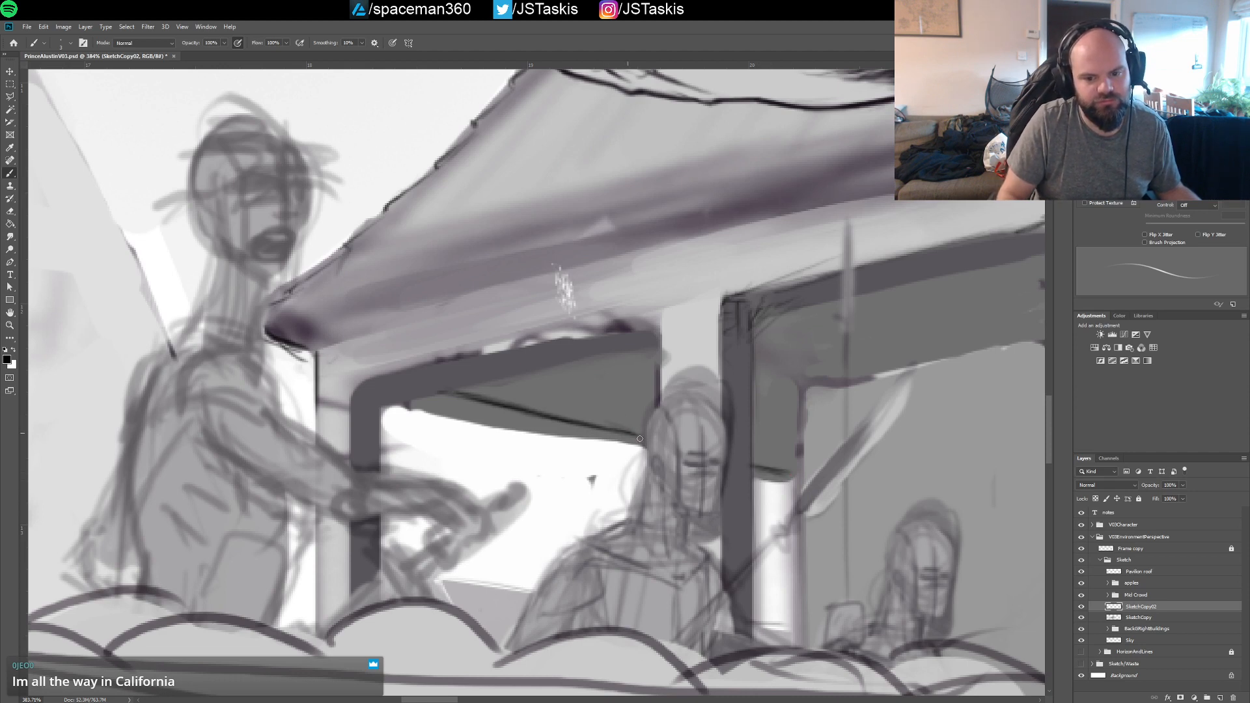
# On the SketchCopy layer, clear the grey and stray marks below the new lines in the first window and the second opening
pyautogui.click(1140, 618)
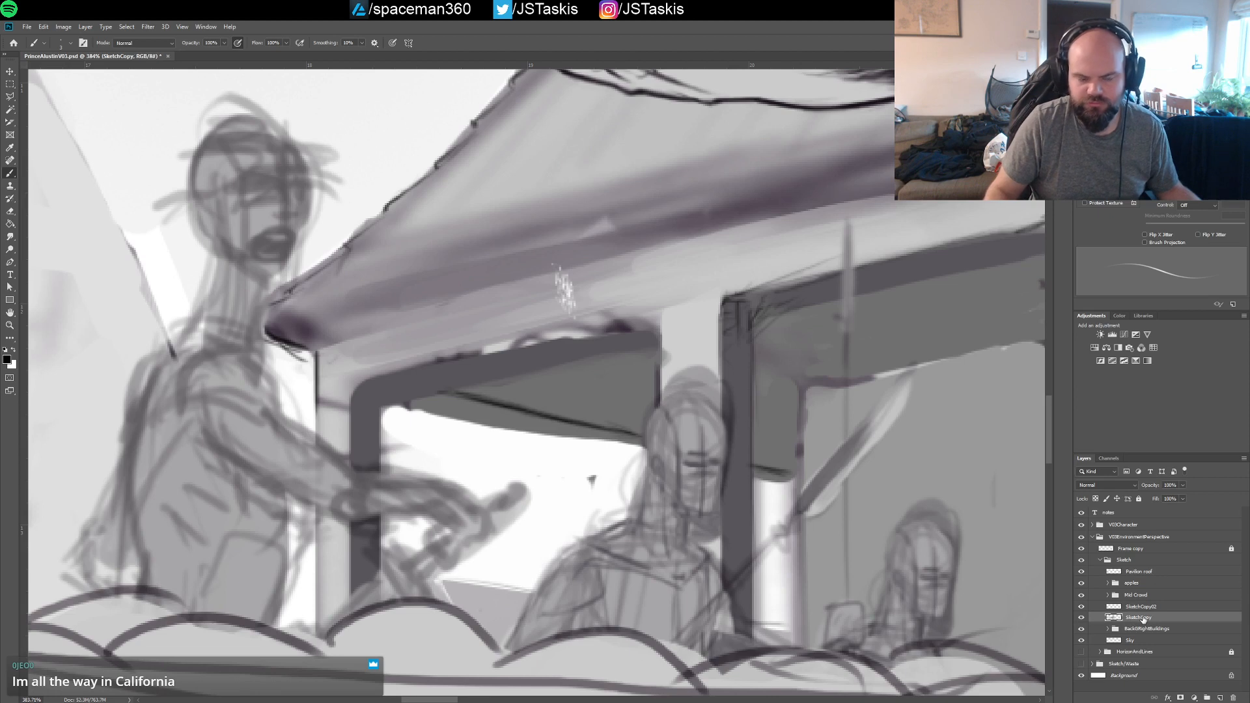
pyautogui.moveTo(386, 412)
pyautogui.mouseDown()
pyautogui.moveTo(435, 399)
pyautogui.moveTo(550, 428)
pyautogui.moveTo(430, 404)
pyautogui.moveTo(508, 412)
pyautogui.moveTo(460, 398)
pyautogui.moveTo(447, 401)
pyautogui.moveTo(639, 442)
pyautogui.mouseUp()
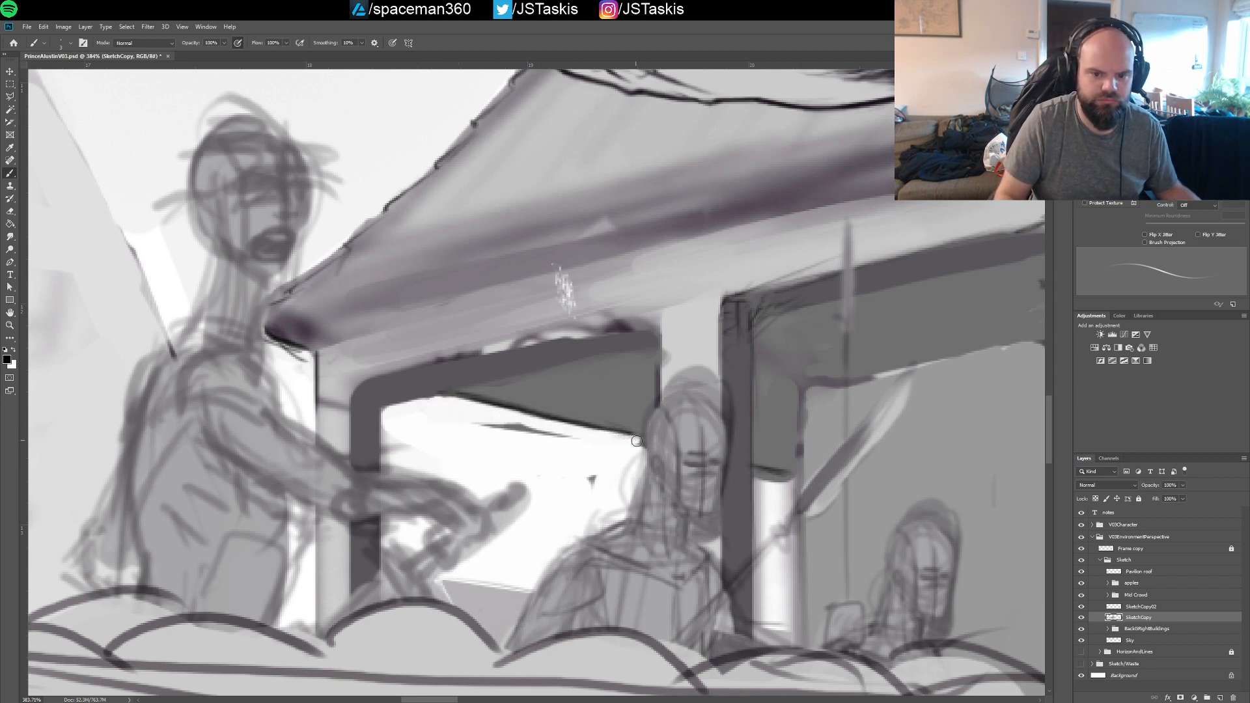
pyautogui.moveTo(468, 435)
pyautogui.mouseDown()
pyautogui.moveTo(576, 443)
pyautogui.moveTo(515, 428)
pyautogui.moveTo(581, 480)
pyautogui.mouseUp()
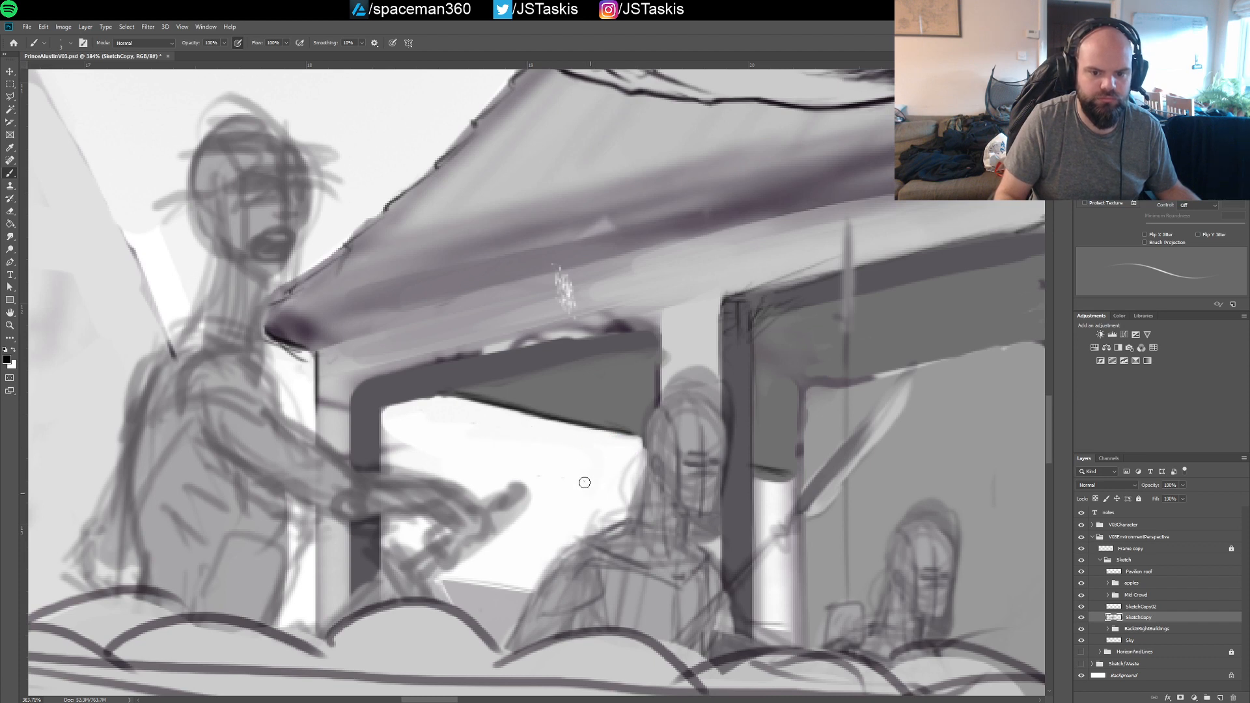
pyautogui.moveTo(767, 478)
pyautogui.mouseDown()
pyautogui.moveTo(789, 484)
pyautogui.moveTo(798, 507)
pyautogui.mouseUp()
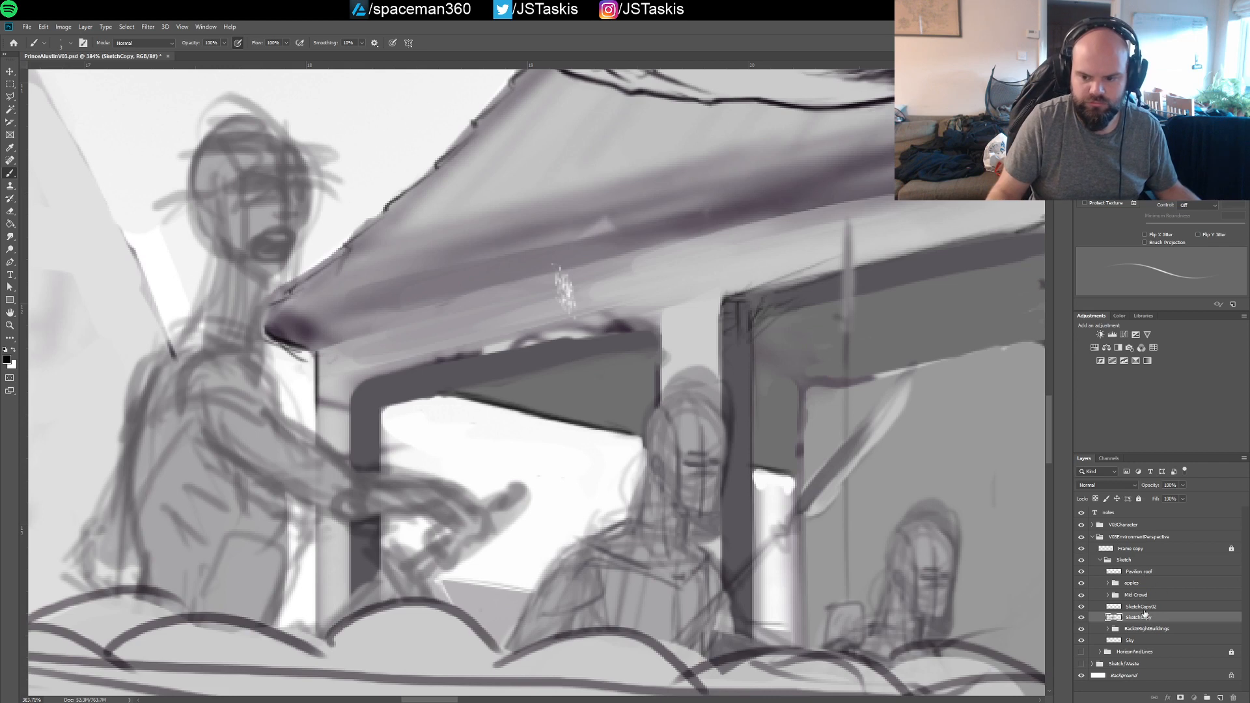
# On SketchCopy02, draw the vertical inner edge of the dark post beside the narrow white gap in the second opening
pyautogui.hotkey('alt', ']')
pyautogui.moveTo(825, 430); pyautogui.dragTo(761, 420)
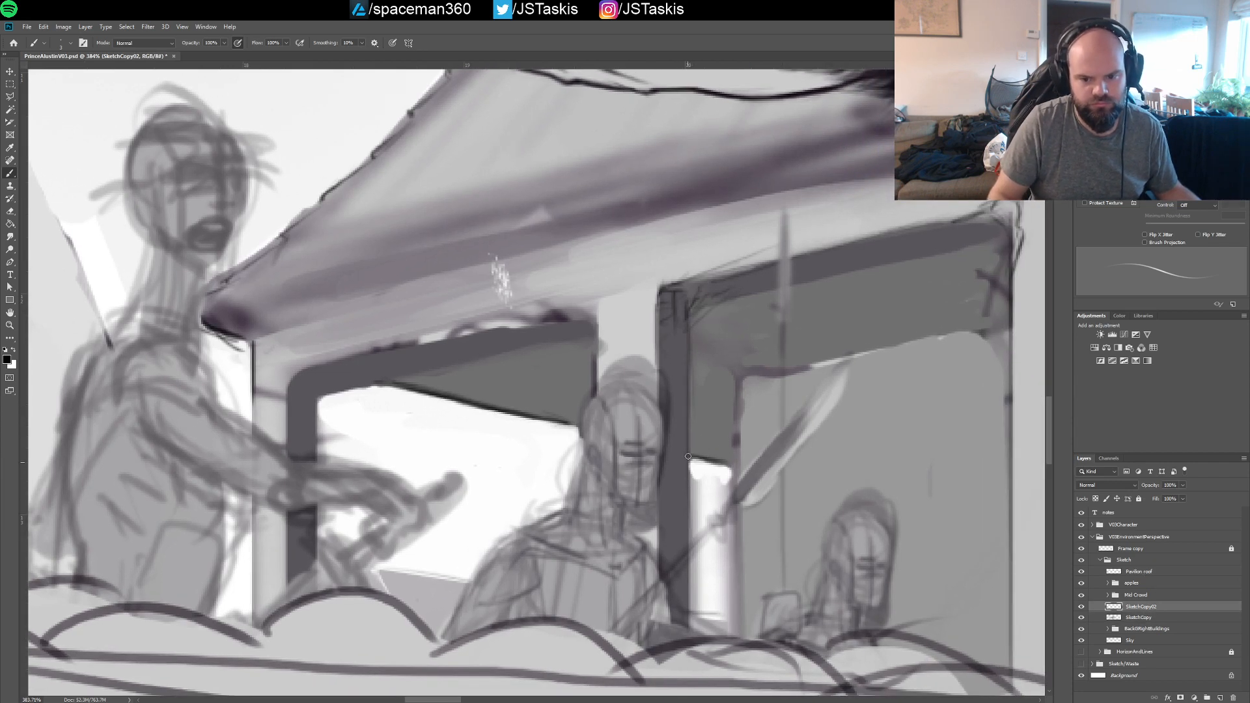
pyautogui.moveTo(686, 446); pyautogui.dragTo(690, 586)
# On SketchCopy, clean the grey smudges out of the narrow white gap beside the second opening's post, using a larger brush
pyautogui.moveTo(709, 480); pyautogui.dragTo(656, 430)
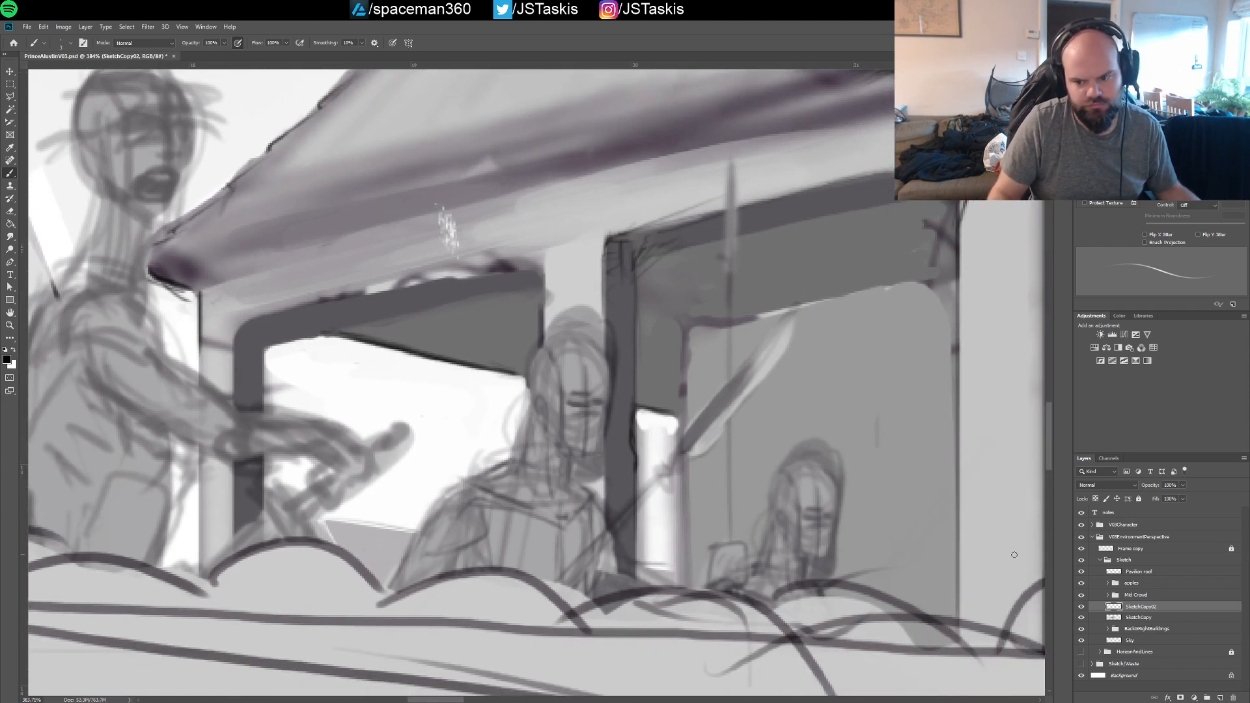
pyautogui.click(1117, 618)
pyautogui.press(']')
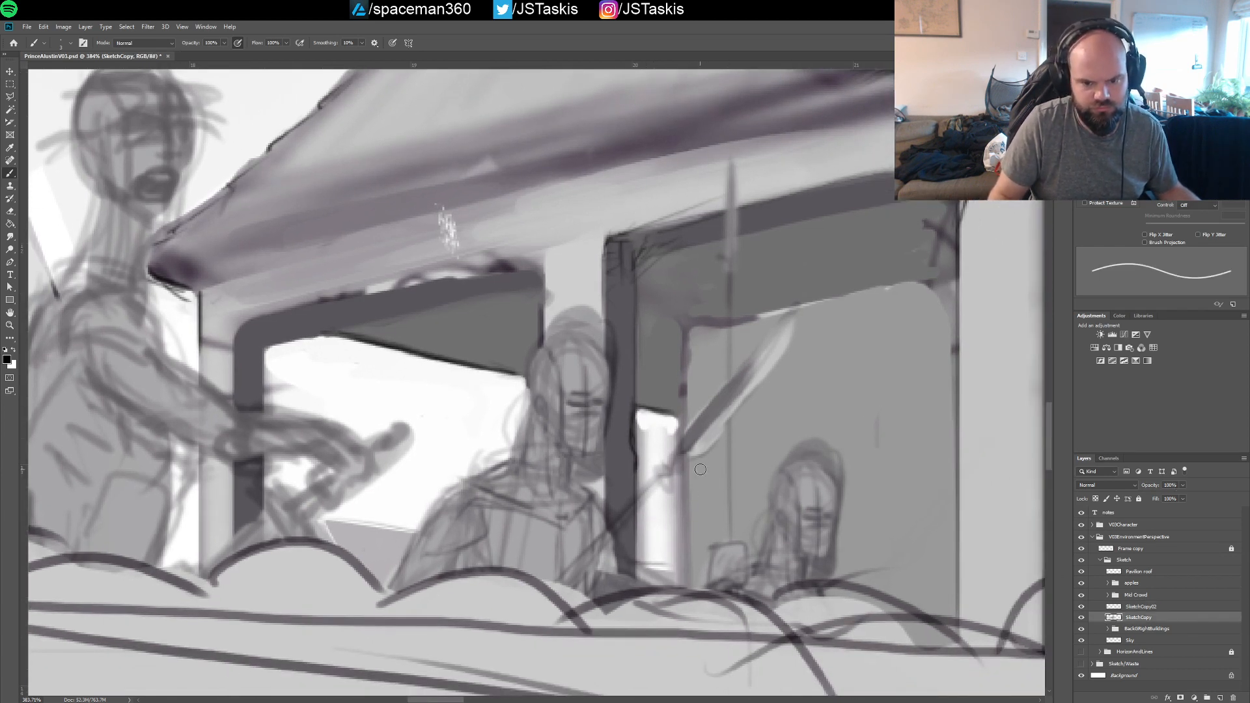
pyautogui.moveTo(638, 420)
pyautogui.mouseDown()
pyautogui.moveTo(644, 564)
pyautogui.moveTo(644, 495)
pyautogui.moveTo(648, 551)
pyautogui.moveTo(654, 528)
pyautogui.moveTo(675, 572)
pyautogui.mouseUp()
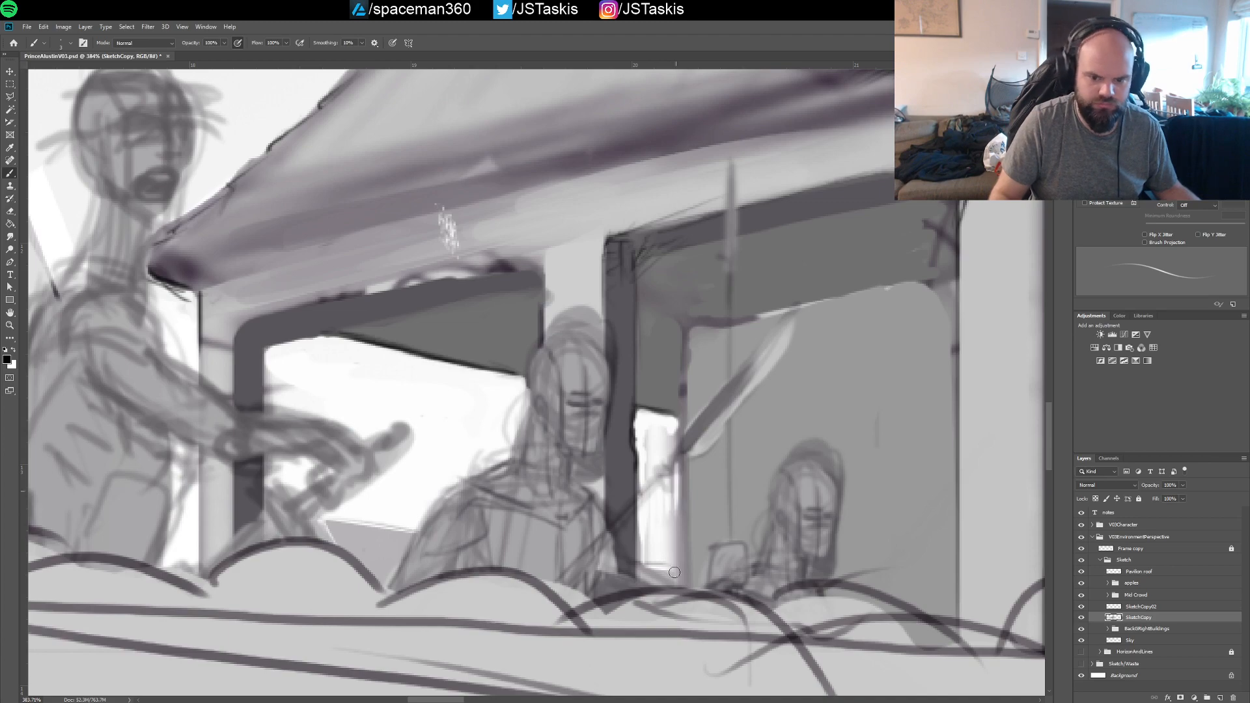
# On SketchCopy02, outline the first window frame with its right corner, outer top edge, inner left edge and inner top edge
pyautogui.moveTo(836, 402); pyautogui.dragTo(632, 415)
pyautogui.scroll(1, 632, 416)
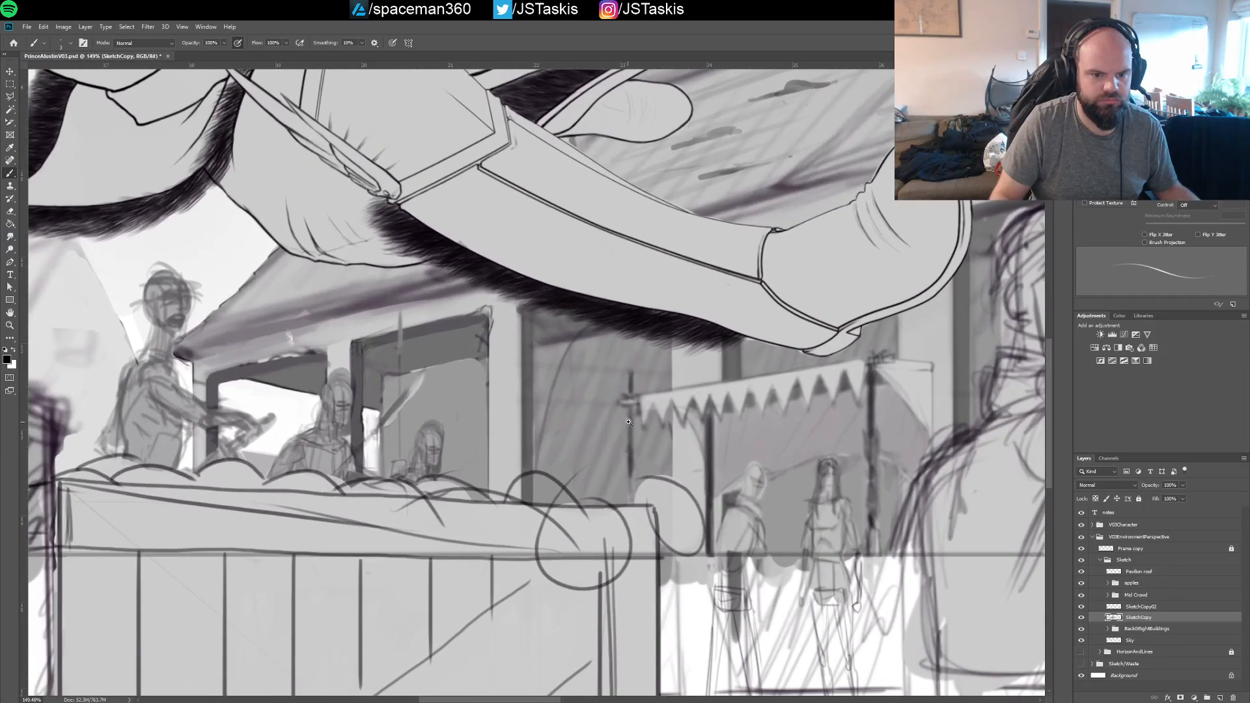
pyautogui.click(1140, 607)
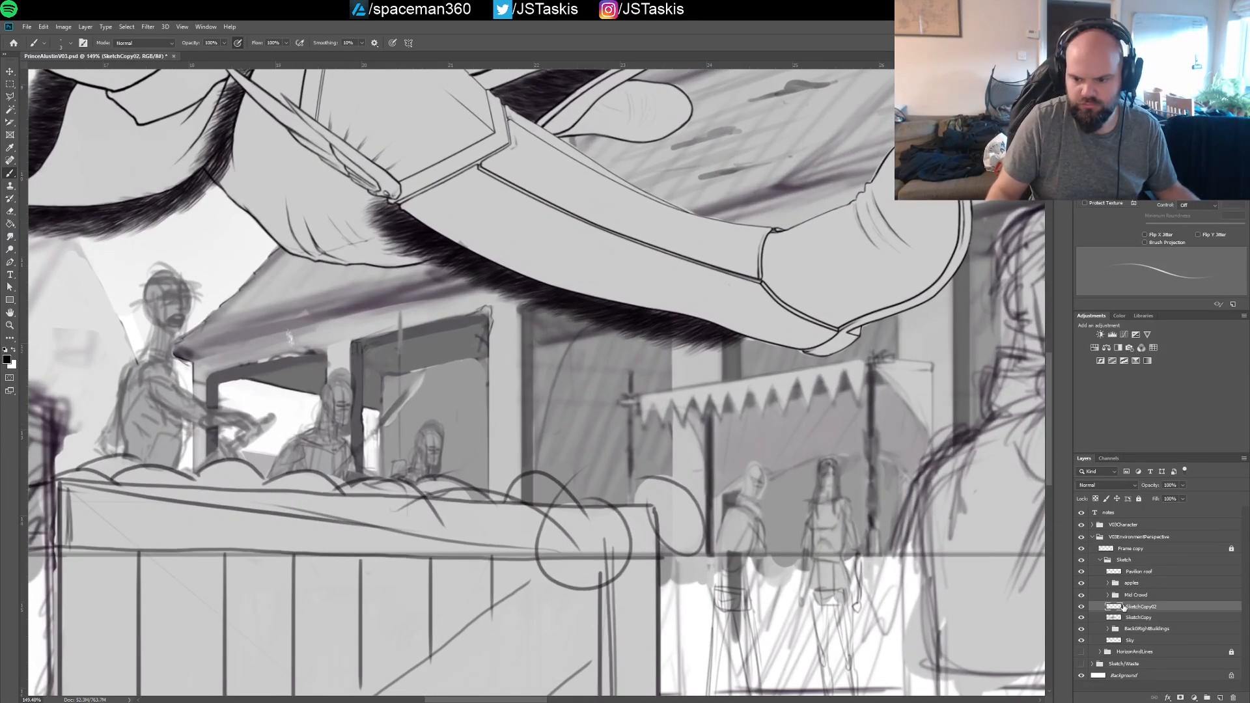
pyautogui.scroll(4, 246, 408)
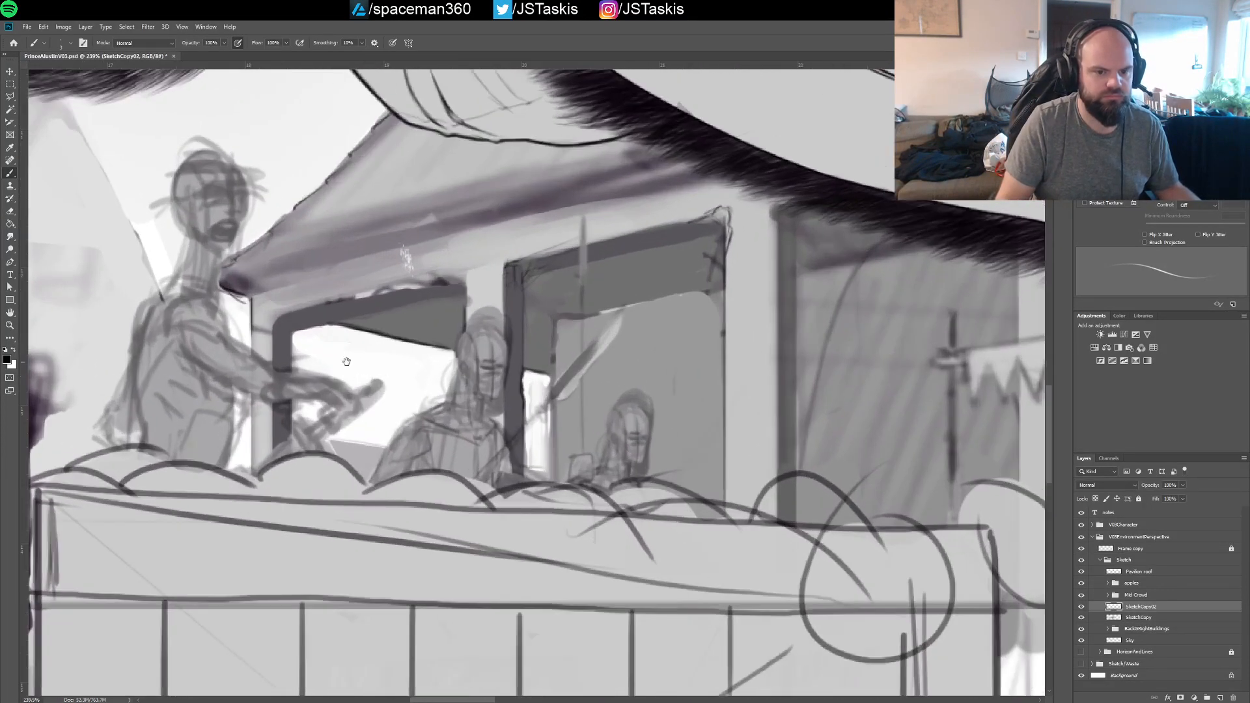
pyautogui.scroll(1, 357, 379)
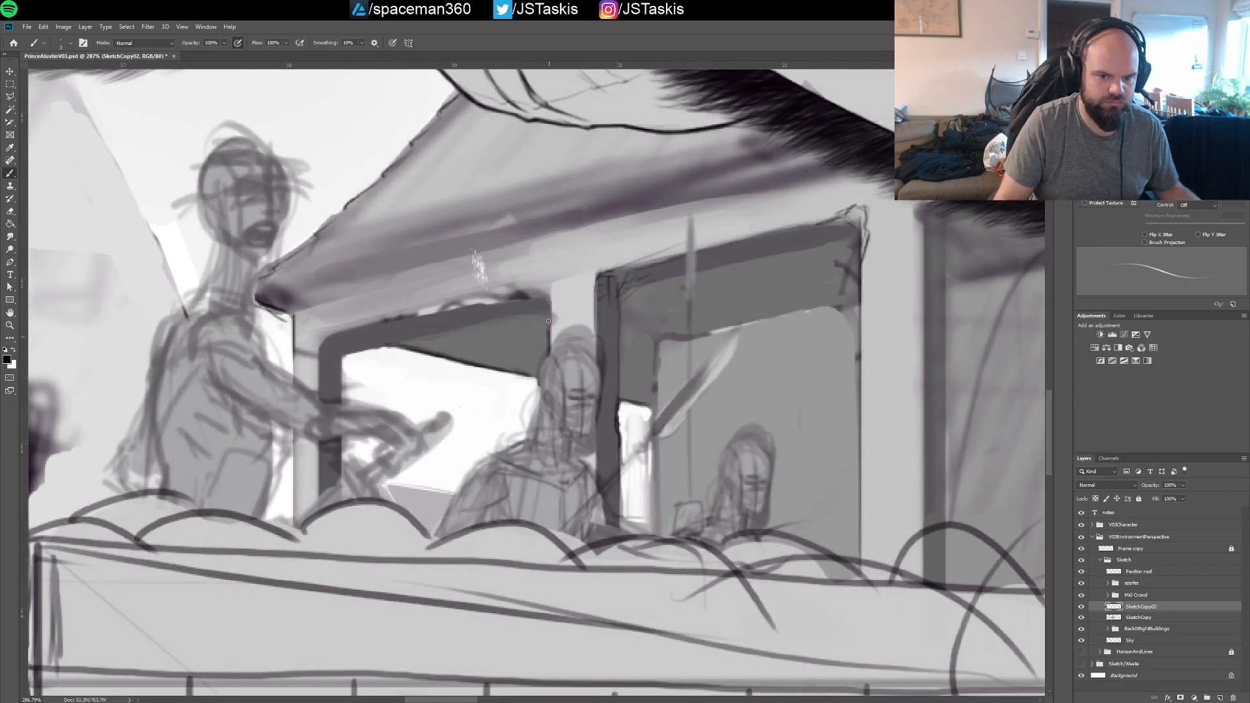
pyautogui.moveTo(548, 321); pyautogui.dragTo(550, 297)
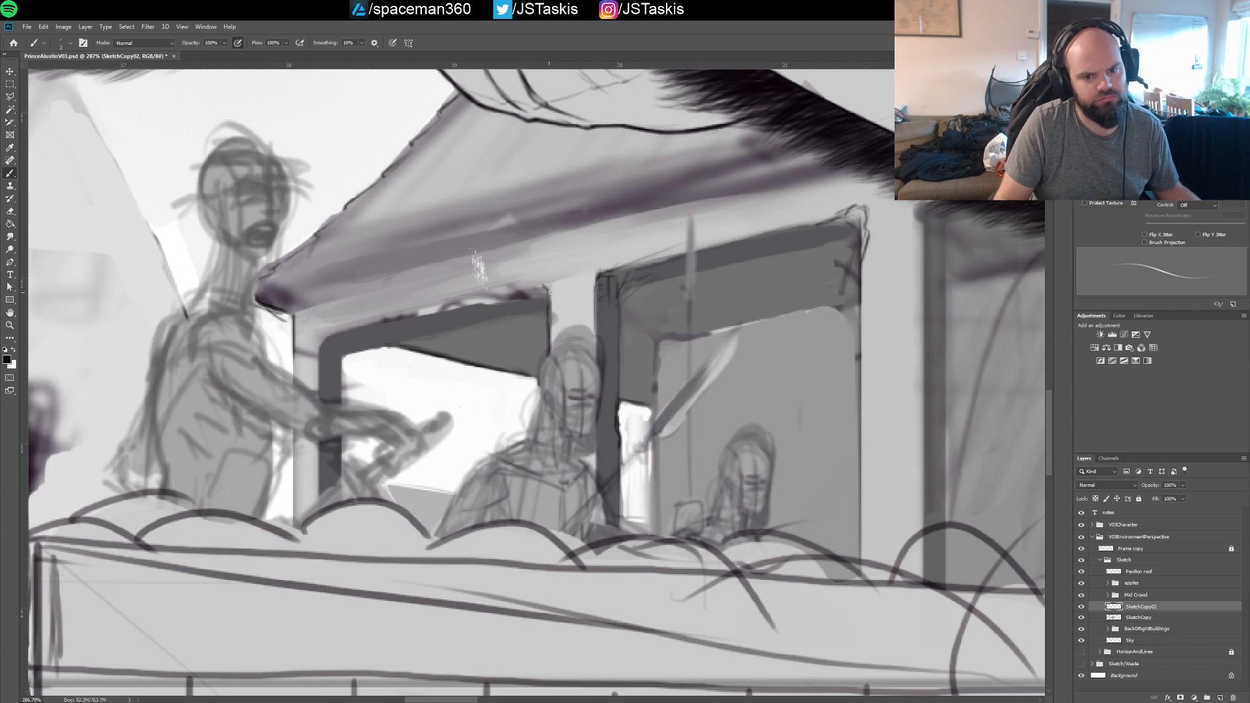
pyautogui.moveTo(330, 340); pyautogui.dragTo(549, 287)
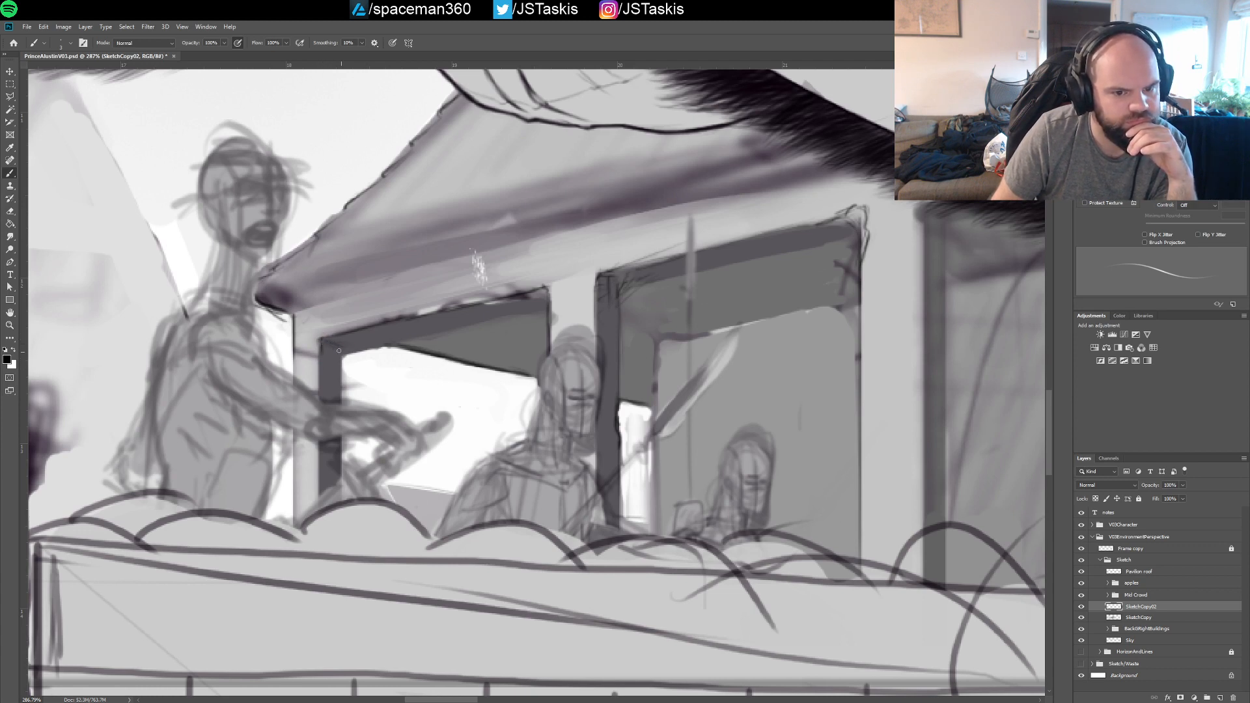
pyautogui.moveTo(338, 357); pyautogui.dragTo(341, 397)
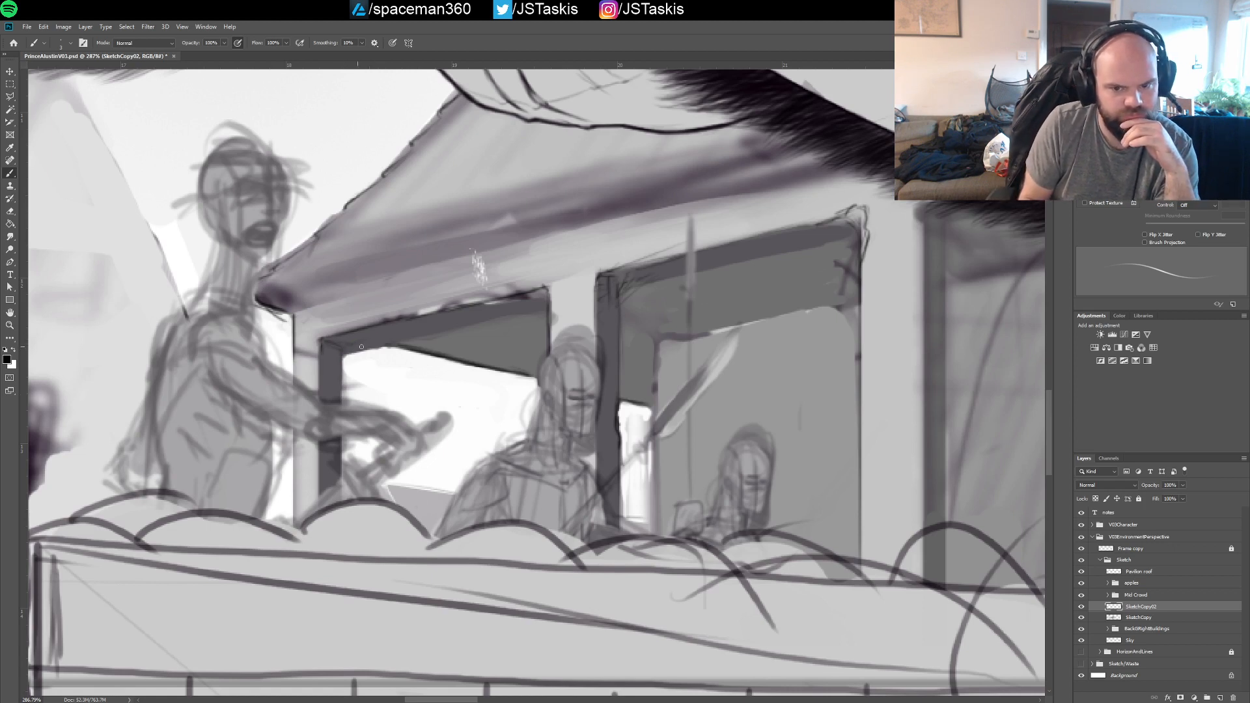
pyautogui.moveTo(346, 347); pyautogui.dragTo(550, 304)
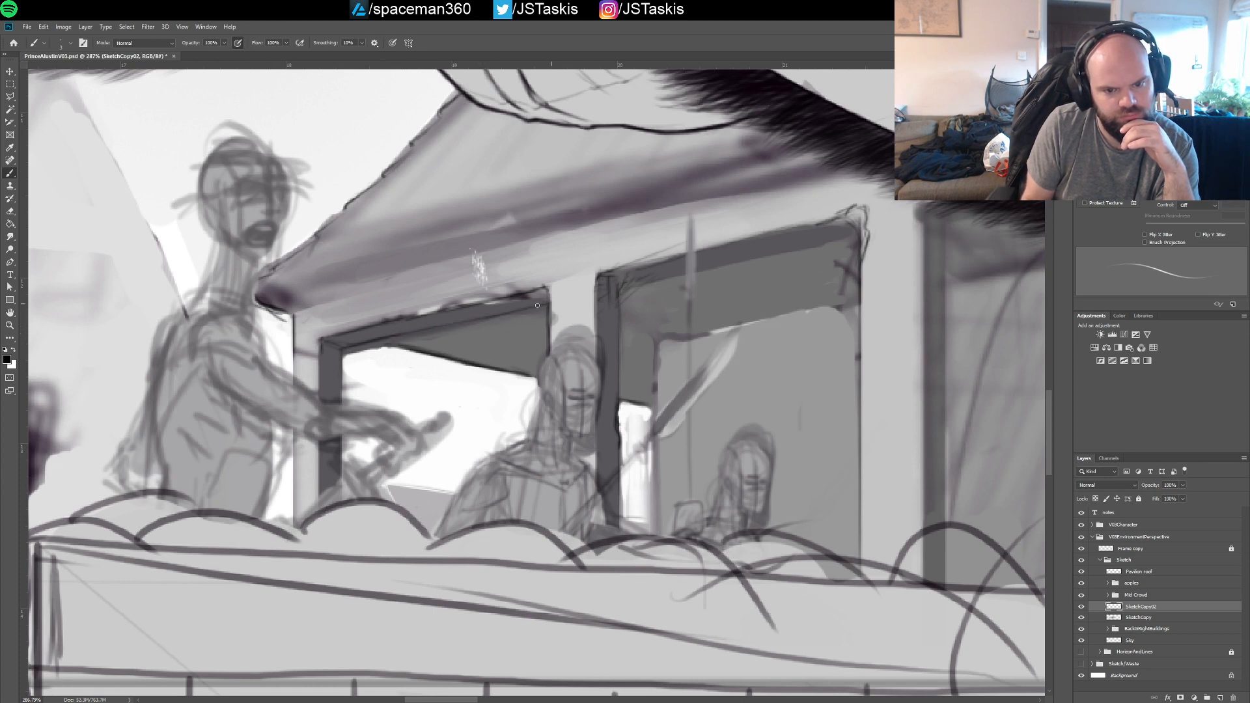
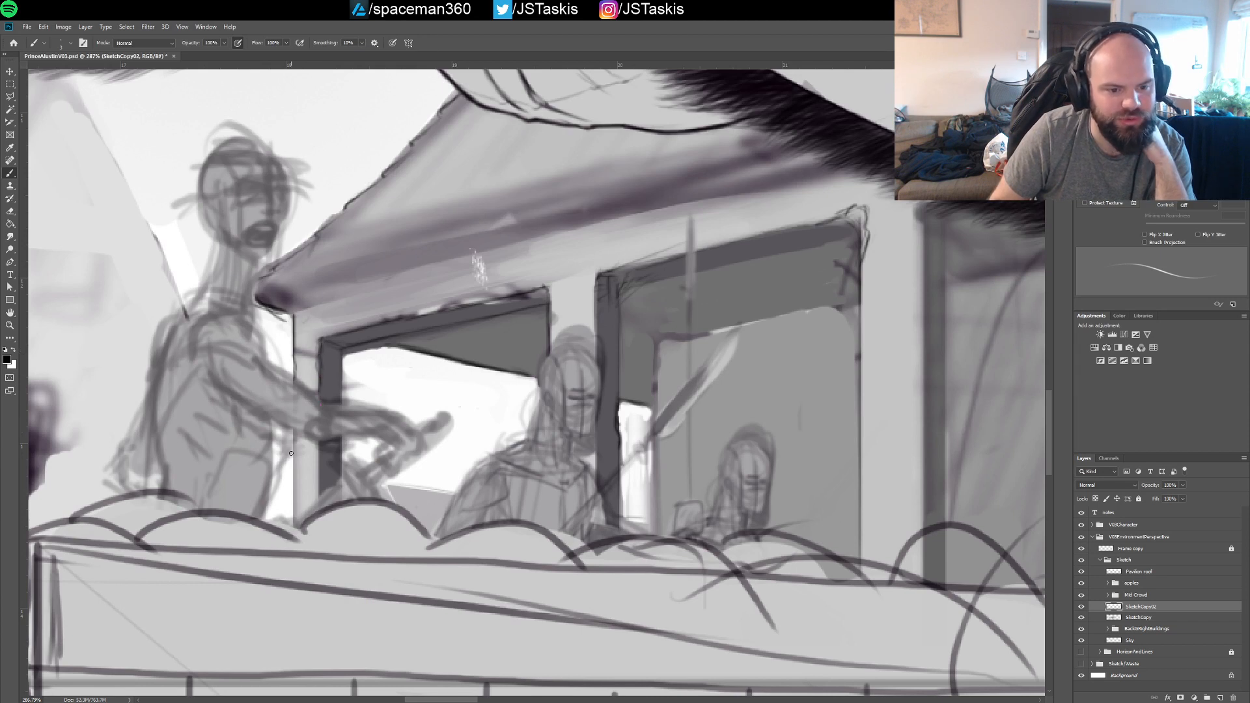
# On SketchCopy02, draw the vertical edge of the wall corner and the lower outer edge of the first window frame
pyautogui.moveTo(294, 430); pyautogui.dragTo(294, 493)
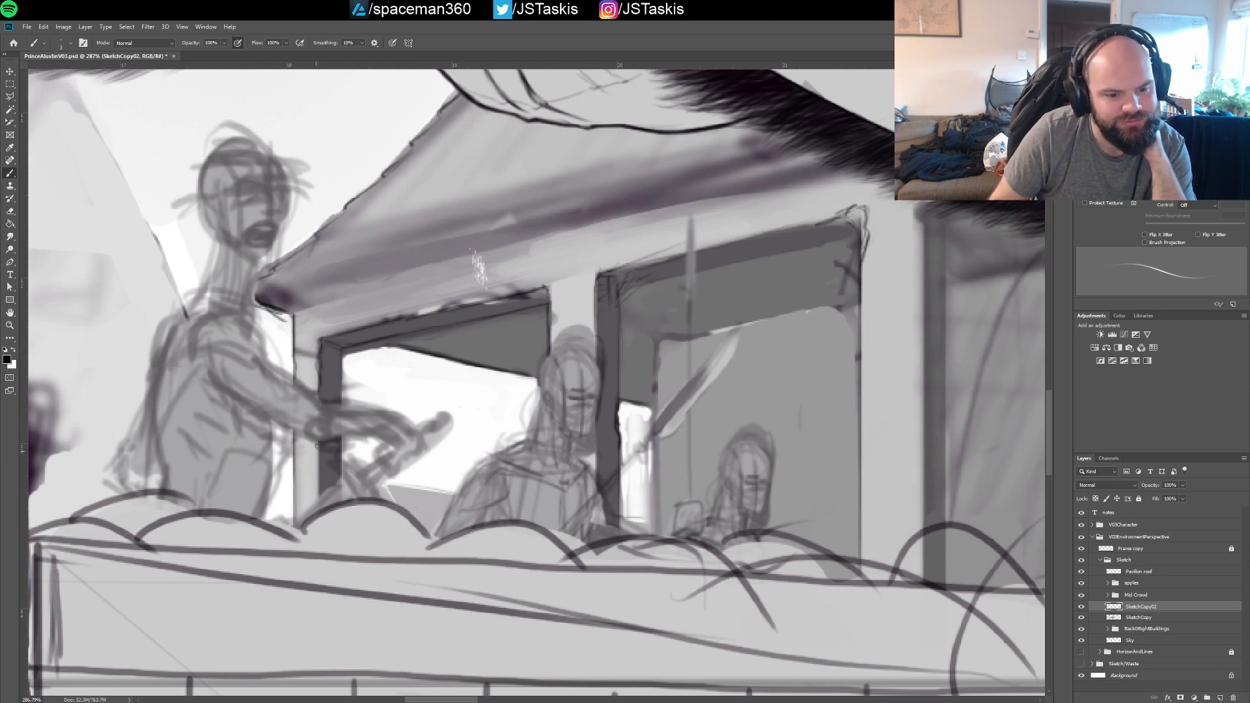
pyautogui.moveTo(317, 445); pyautogui.dragTo(317, 500)
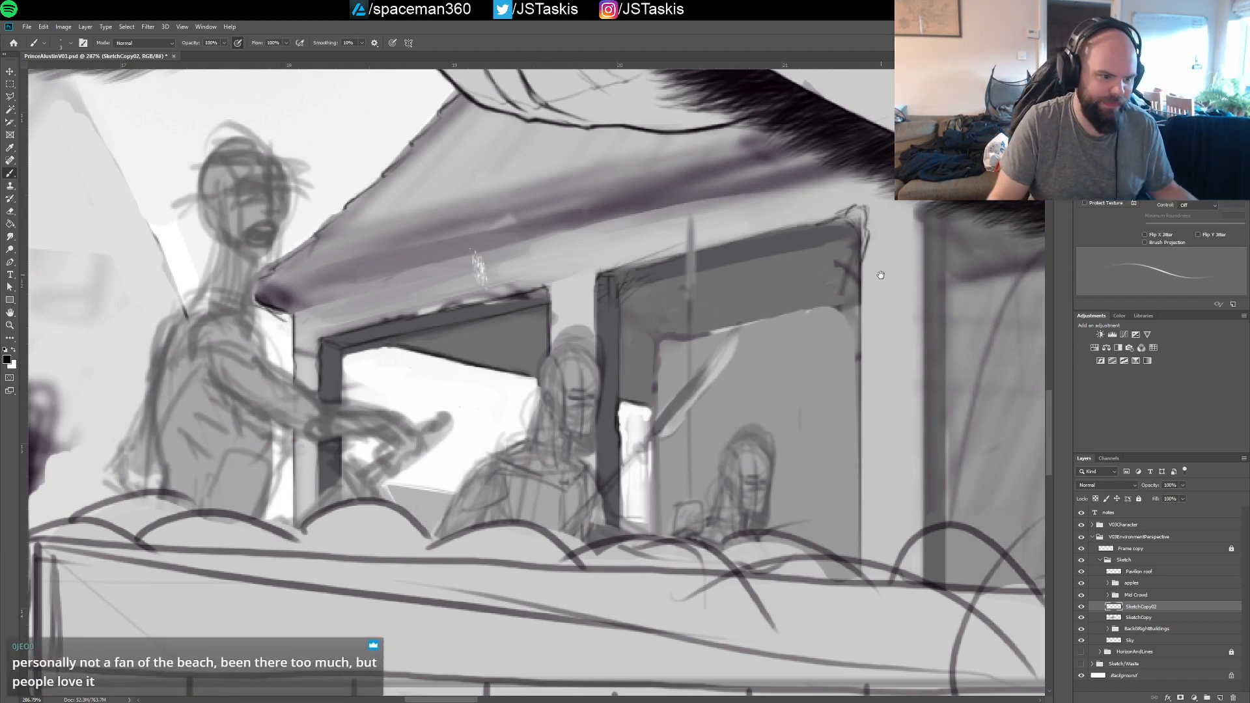
# Line the outer and inner top edges of the second opening's frame
pyautogui.moveTo(879, 275)
pyautogui.mouseDown()
pyautogui.moveTo(843, 300)
pyautogui.moveTo(761, 301)
pyautogui.mouseUp()
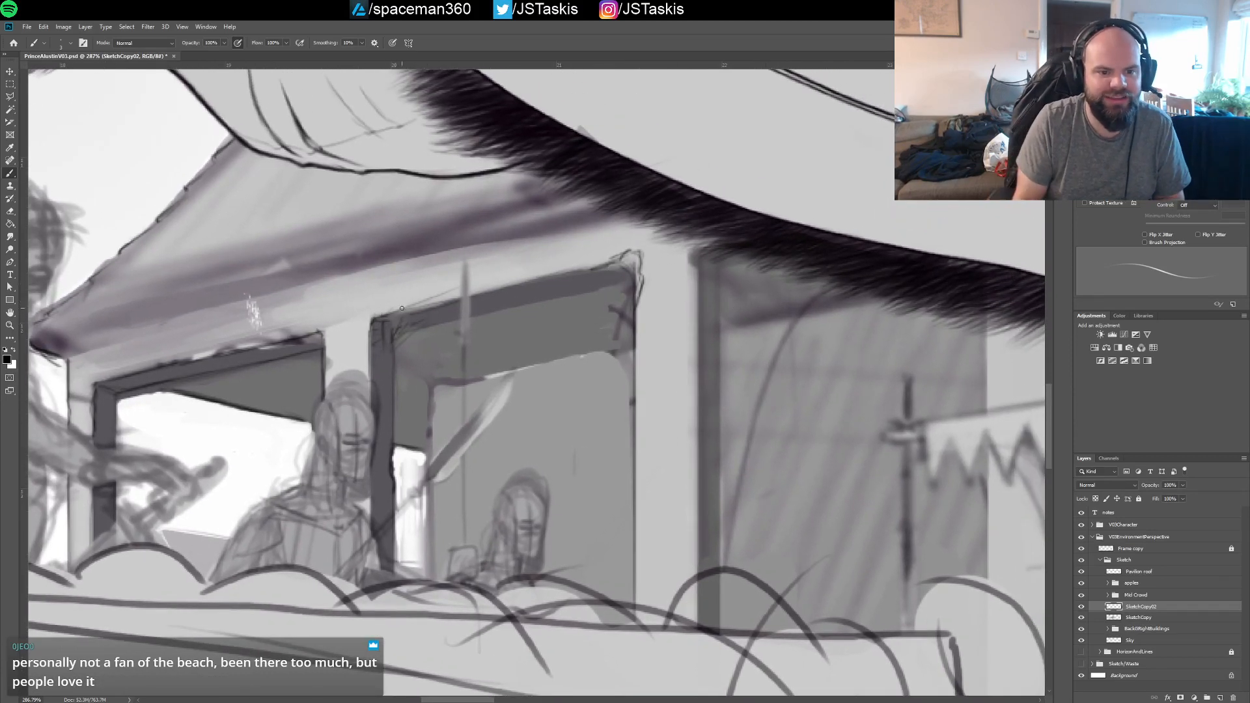
pyautogui.moveTo(426, 306); pyautogui.dragTo(440, 303)
pyautogui.moveTo(367, 323)
pyautogui.mouseDown()
pyautogui.moveTo(462, 298)
pyautogui.moveTo(490, 307)
pyautogui.moveTo(466, 296)
pyautogui.moveTo(574, 272)
pyautogui.mouseUp()
pyautogui.moveTo(423, 307); pyautogui.dragTo(389, 316)
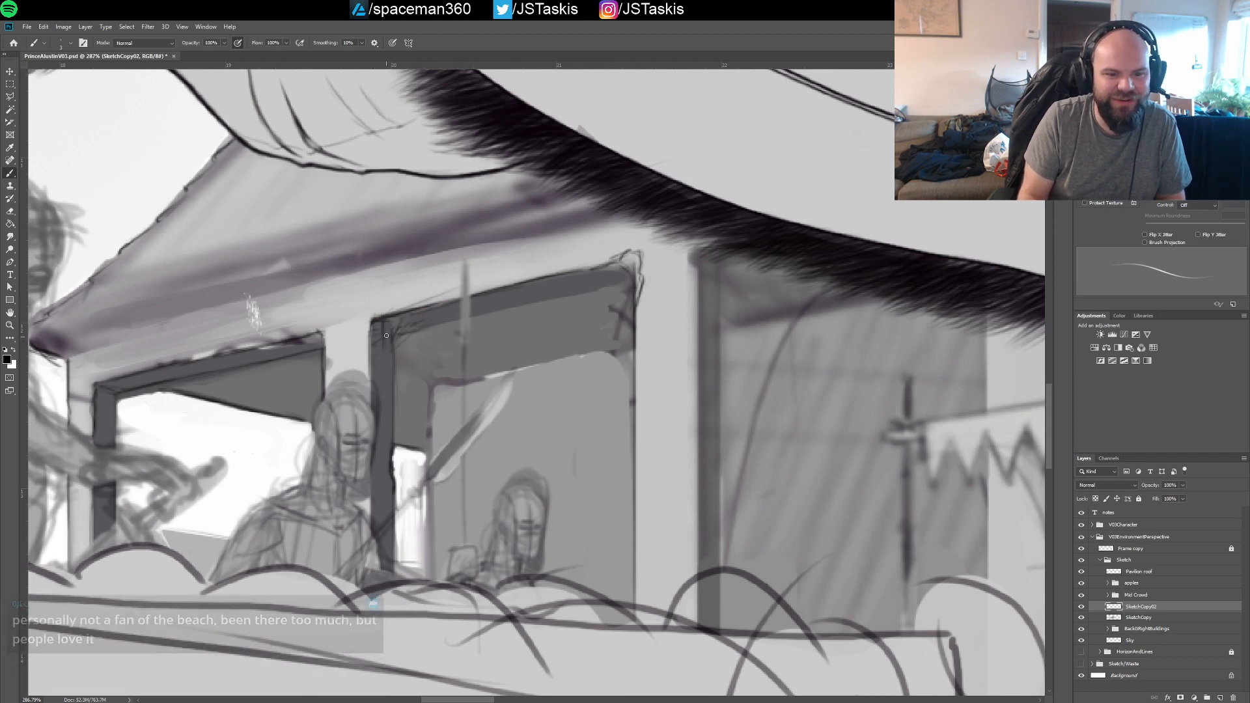
pyautogui.moveTo(491, 312); pyautogui.dragTo(624, 284)
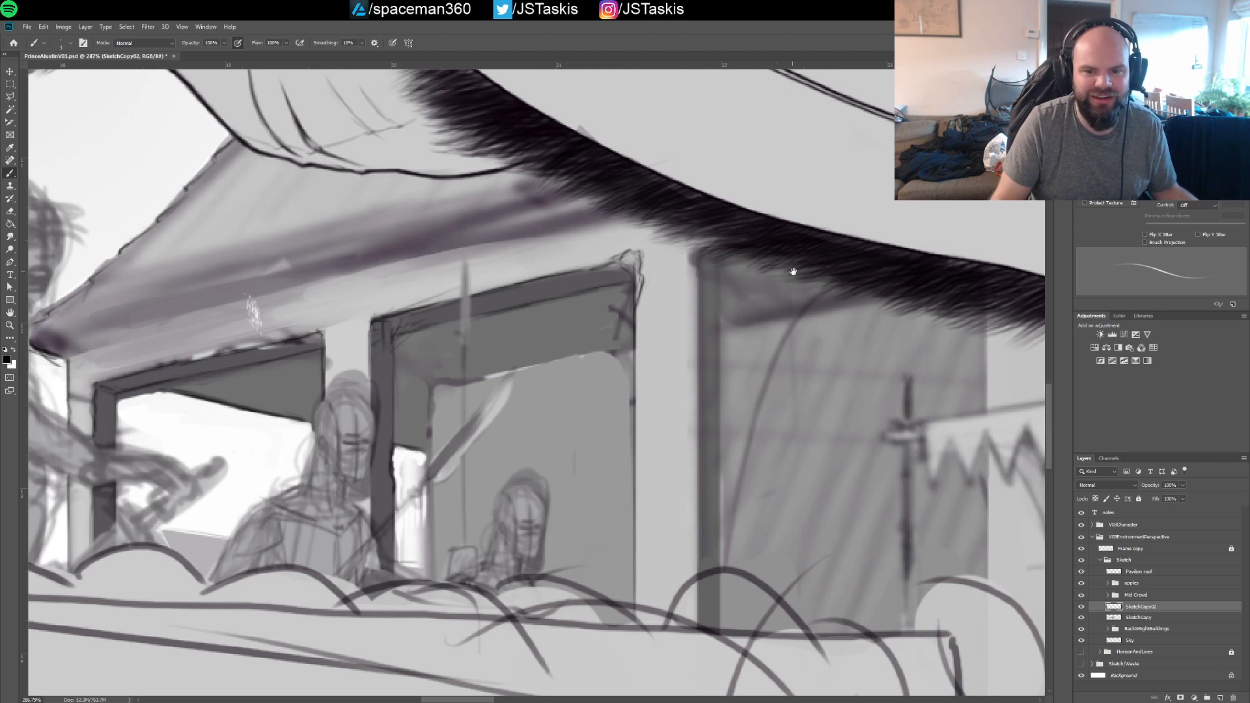
pyautogui.moveTo(793, 272); pyautogui.dragTo(532, 301)
pyautogui.moveTo(669, 349); pyautogui.dragTo(670, 271)
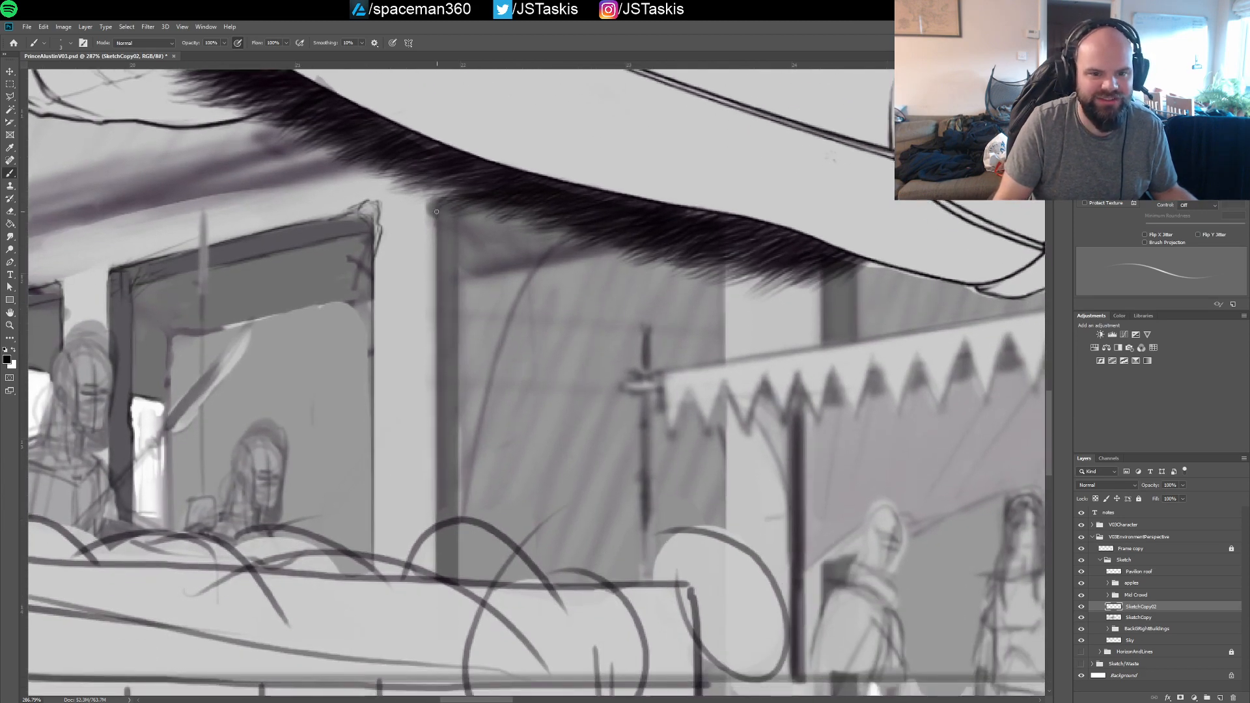
pyautogui.moveTo(433, 212); pyautogui.dragTo(459, 395)
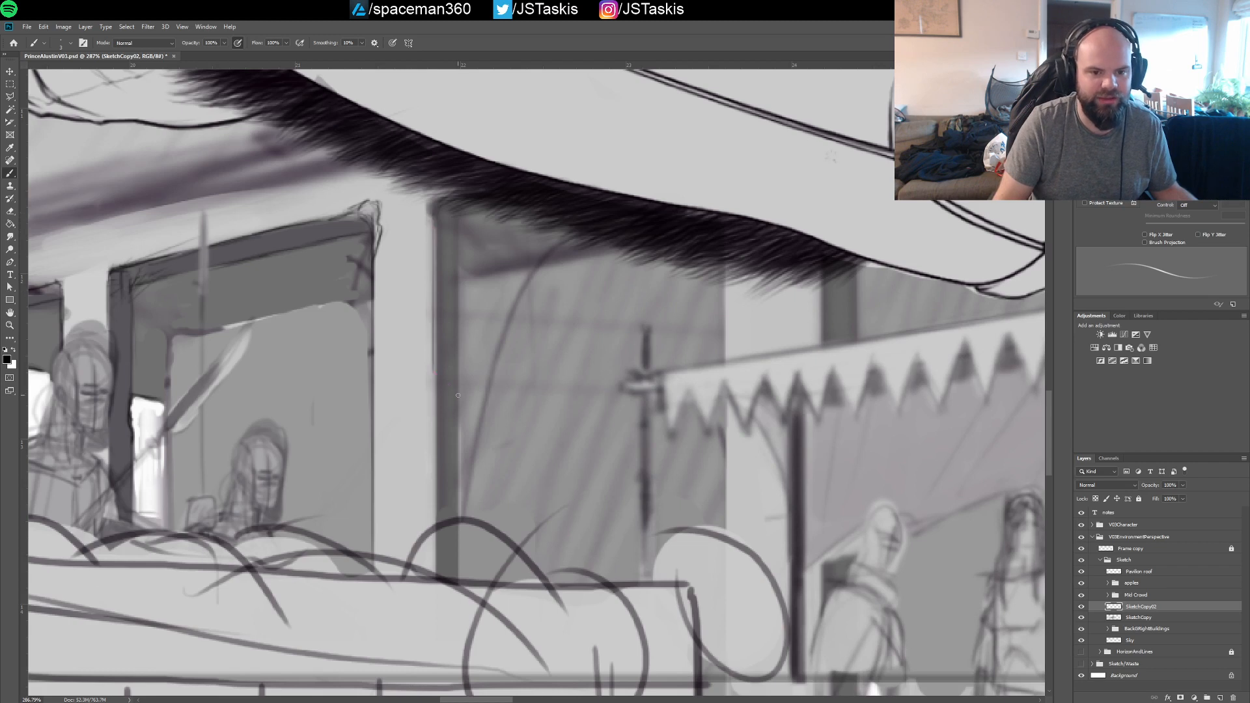
pyautogui.hotkey('ctrl', 'z')
pyautogui.moveTo(435, 220)
pyautogui.mouseDown()
pyautogui.moveTo(452, 409)
pyautogui.moveTo(434, 564)
pyautogui.mouseUp()
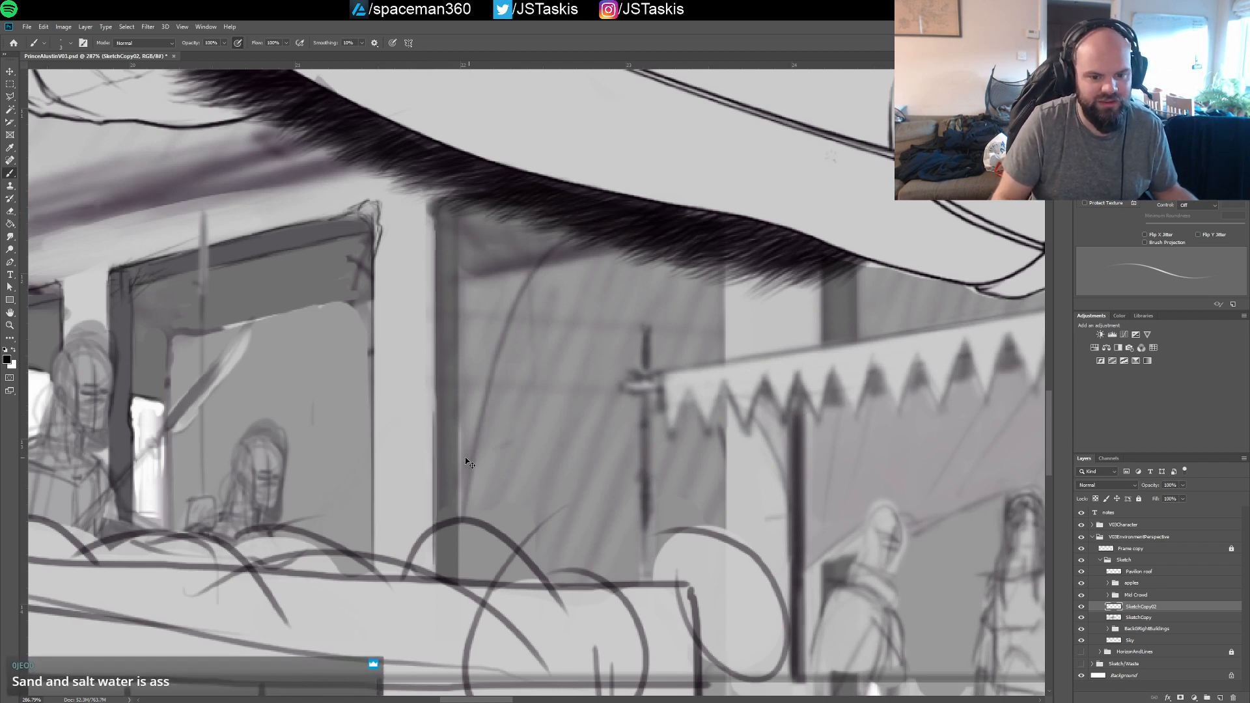
pyautogui.hotkey('ctrl', 'z')
pyautogui.moveTo(430, 408); pyautogui.dragTo(432, 516)
pyautogui.hotkey('ctrl', 'z')
pyautogui.moveTo(431, 405)
pyautogui.mouseDown()
pyautogui.moveTo(436, 566)
pyautogui.moveTo(443, 509)
pyautogui.mouseUp()
pyautogui.hotkey('ctrl', 'z')
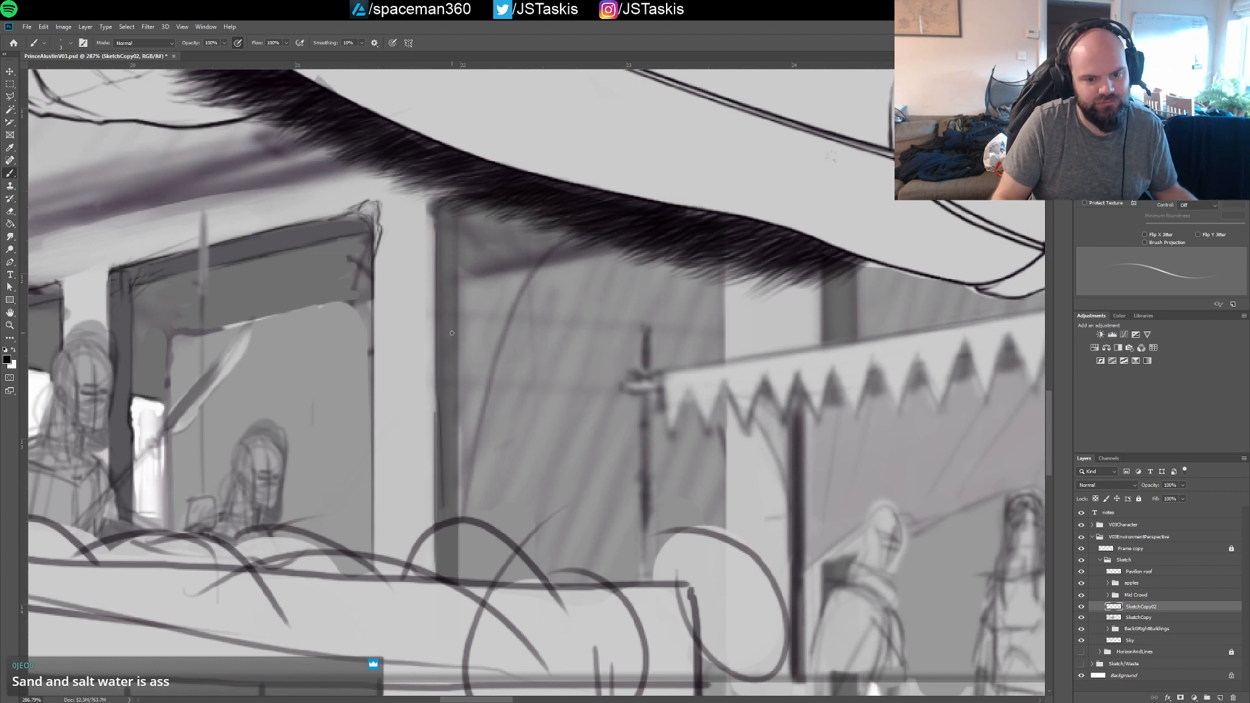
# Draw the long vertical edges on both sides of the dark post in the third opening, below the fur trim
pyautogui.moveTo(440, 402)
pyautogui.mouseDown()
pyautogui.moveTo(446, 370)
pyautogui.moveTo(448, 528)
pyautogui.mouseUp()
pyautogui.moveTo(446, 379); pyautogui.dragTo(450, 545)
pyautogui.moveTo(446, 345); pyautogui.dragTo(452, 534)
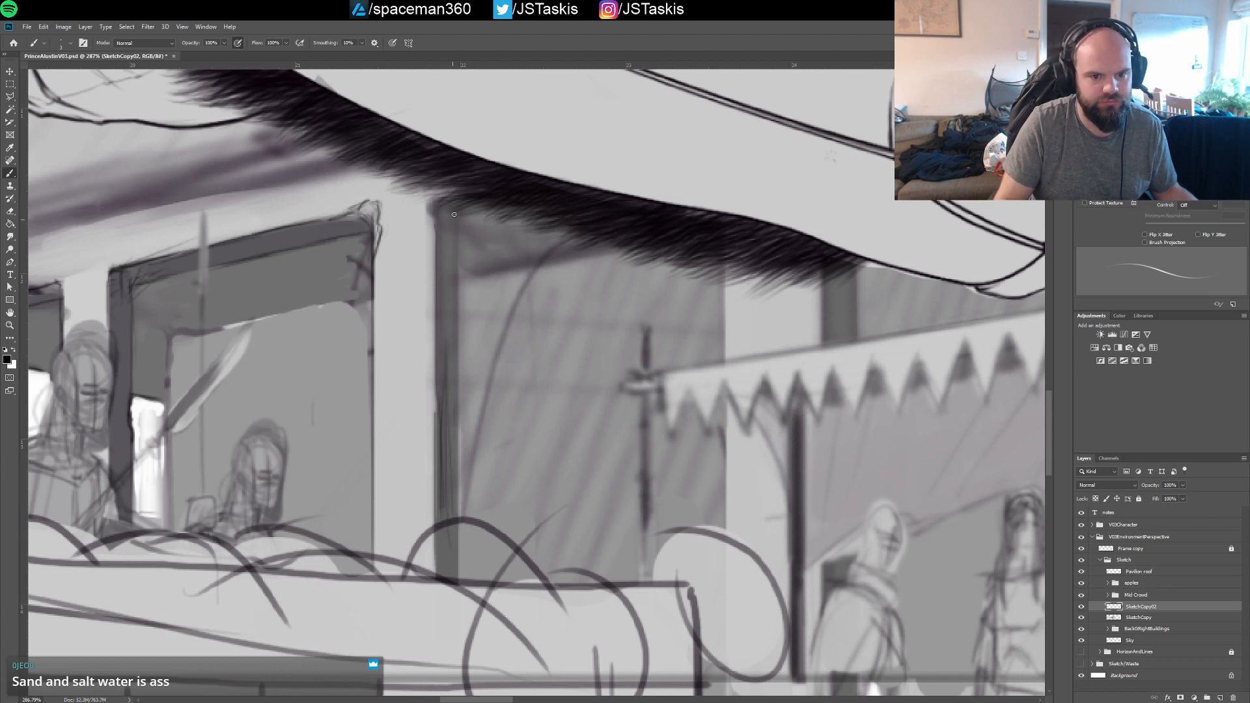
pyautogui.moveTo(456, 220); pyautogui.dragTo(454, 469)
pyautogui.hotkey('ctrl', 'z')
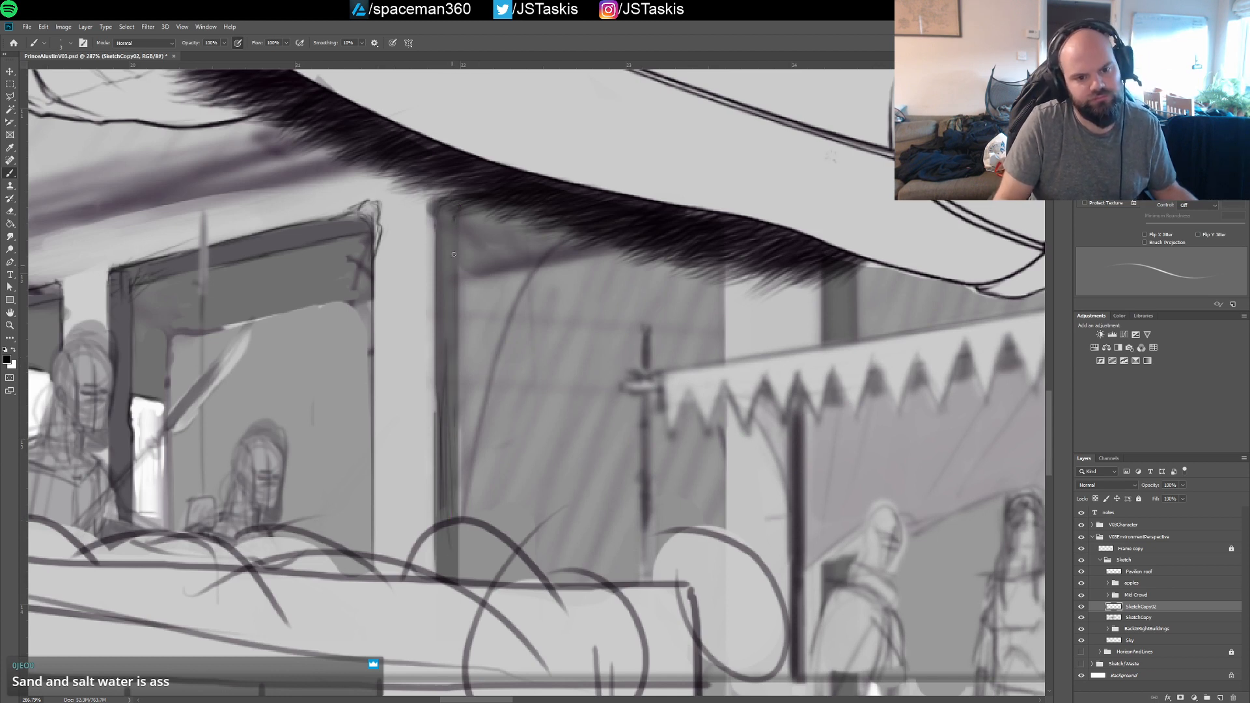
pyautogui.moveTo(459, 257); pyautogui.dragTo(459, 515)
# Draw the third opening's right edge and both edges of the narrow dark post between the fur trim and the striped awning
pyautogui.keyDown('ctrl'); pyautogui.moveTo(517, 362); pyautogui.dragTo(508, 362); pyautogui.keyUp('ctrl')
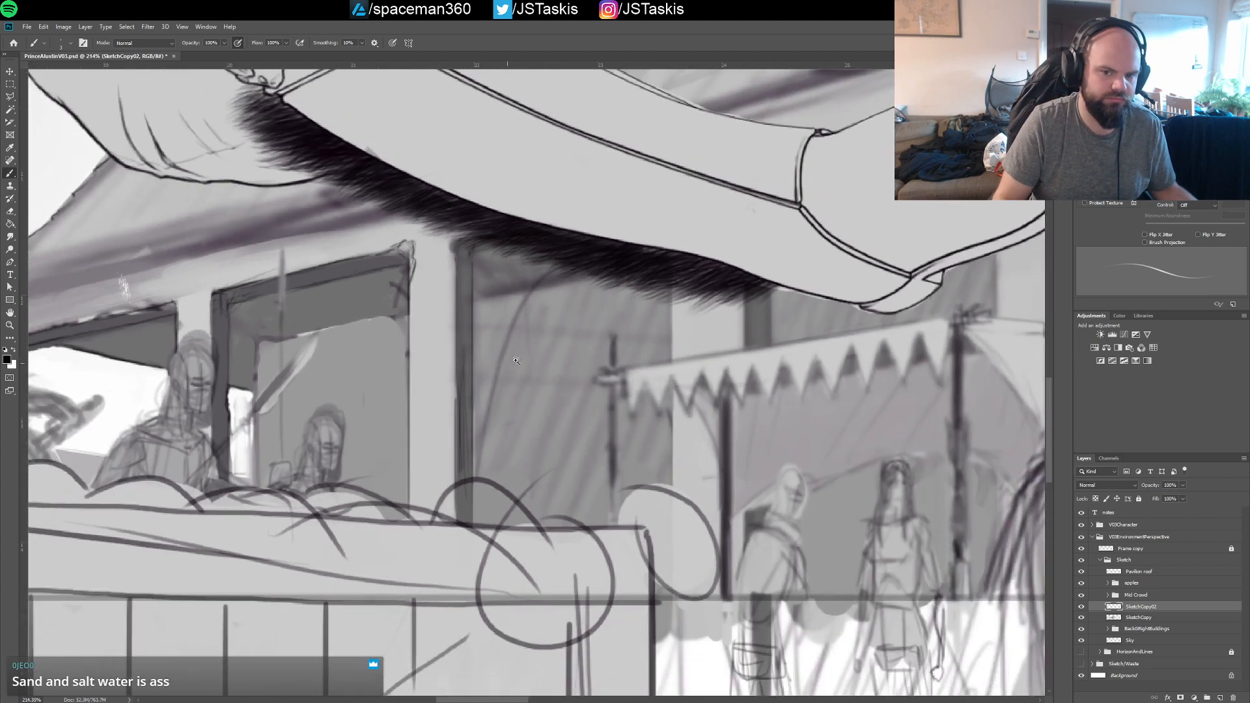
pyautogui.moveTo(752, 386); pyautogui.dragTo(621, 304)
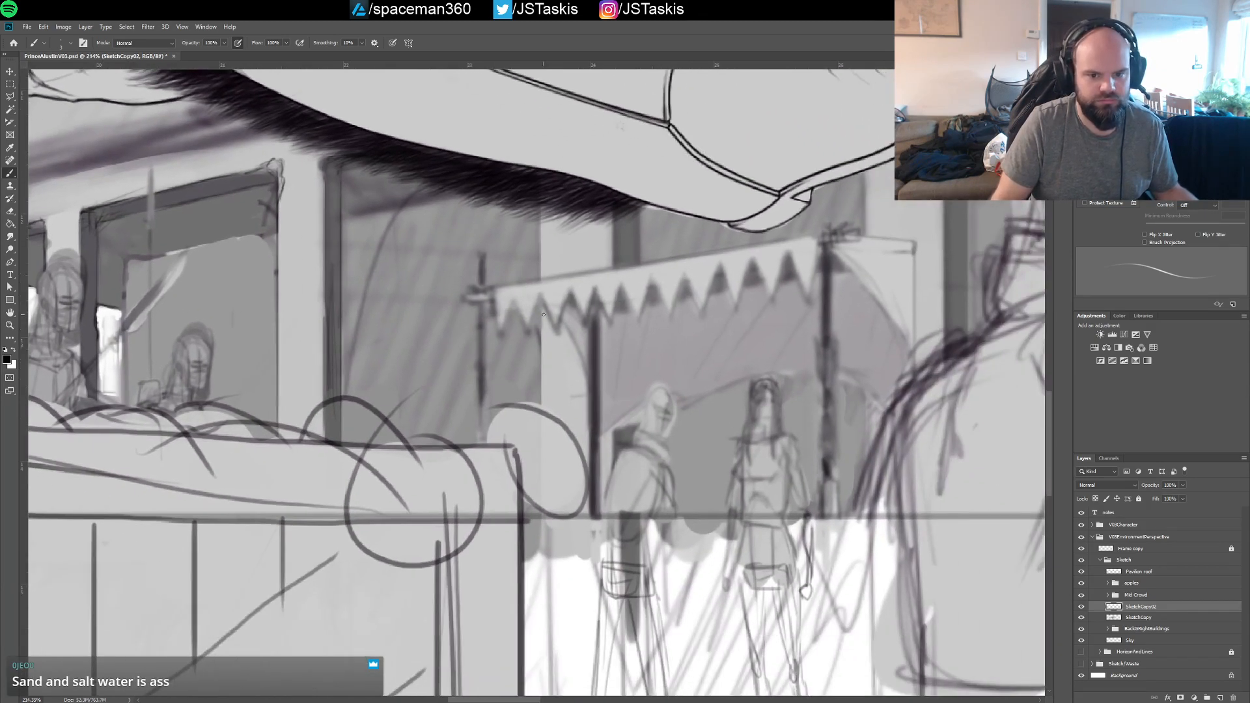
pyautogui.moveTo(544, 315)
pyautogui.mouseDown()
pyautogui.moveTo(537, 400)
pyautogui.moveTo(534, 344)
pyautogui.mouseUp()
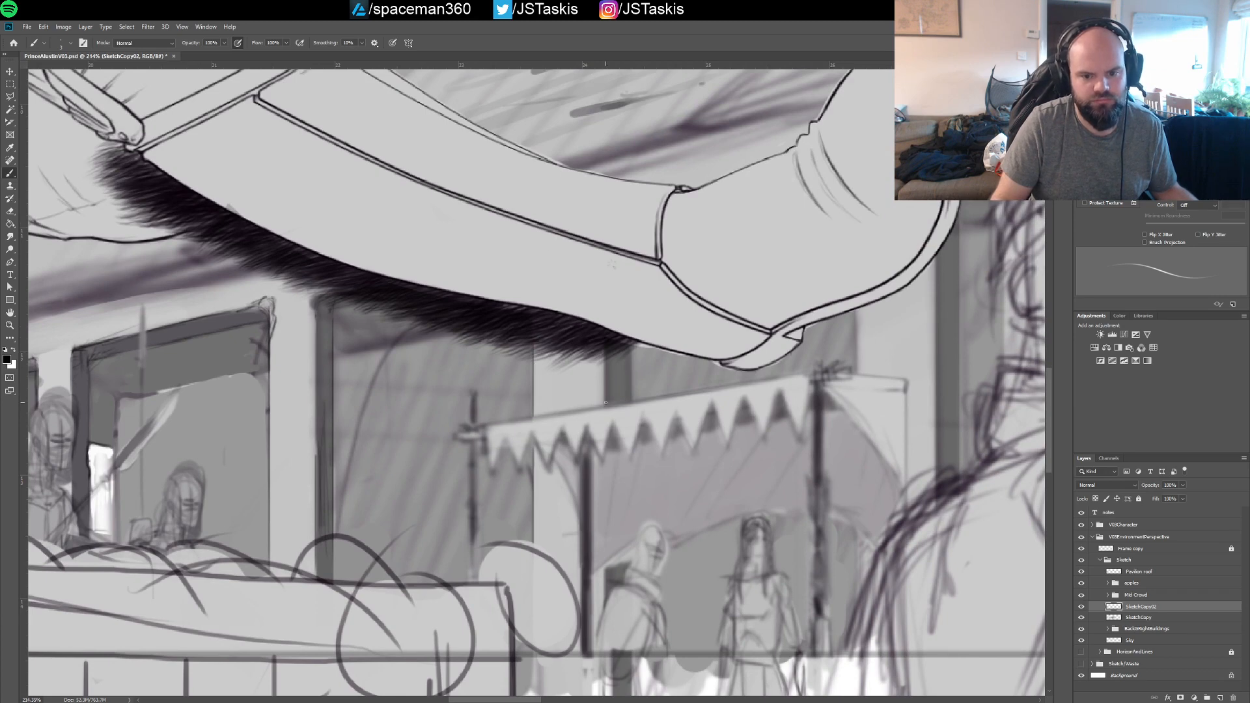
pyautogui.moveTo(606, 403); pyautogui.dragTo(606, 355)
pyautogui.moveTo(632, 394)
pyautogui.mouseDown()
pyautogui.moveTo(633, 348)
pyautogui.moveTo(589, 322)
pyautogui.moveTo(578, 295)
pyautogui.moveTo(654, 308)
pyautogui.moveTo(633, 300)
pyautogui.mouseUp()
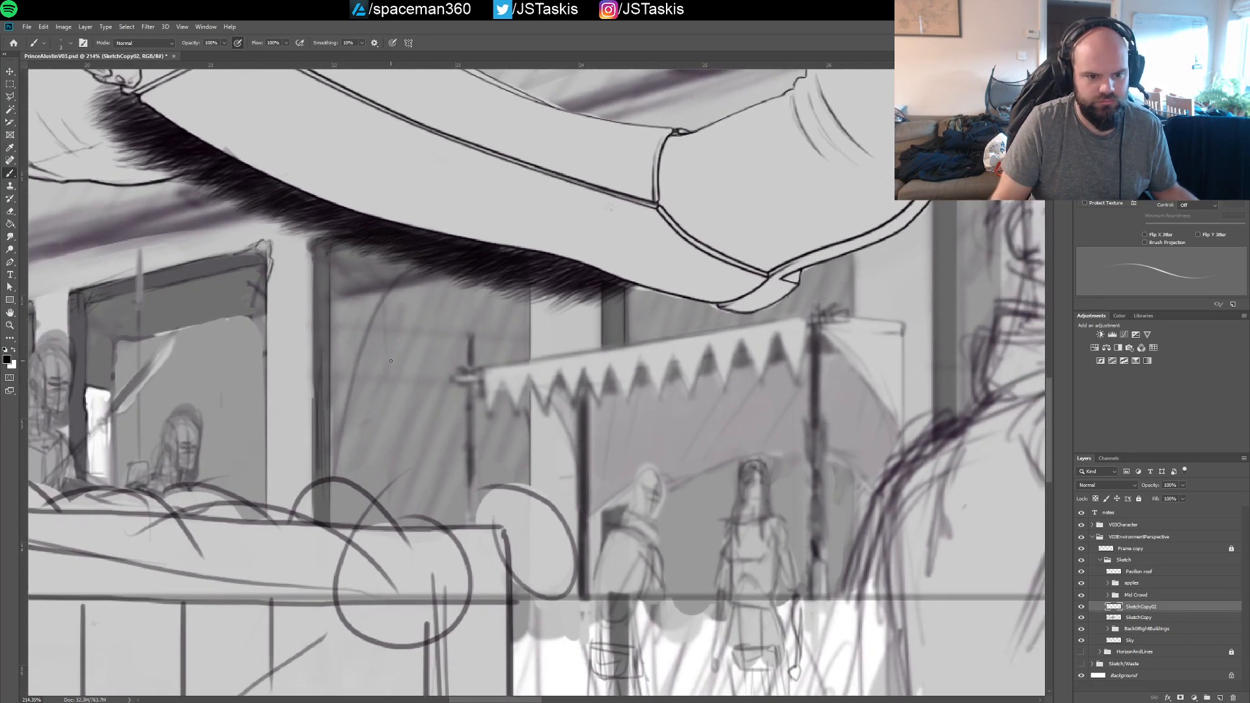
# Draw the vertical opening edge below the boot and both edges of the dark post behind the boot toe
pyautogui.moveTo(391, 360); pyautogui.dragTo(475, 326)
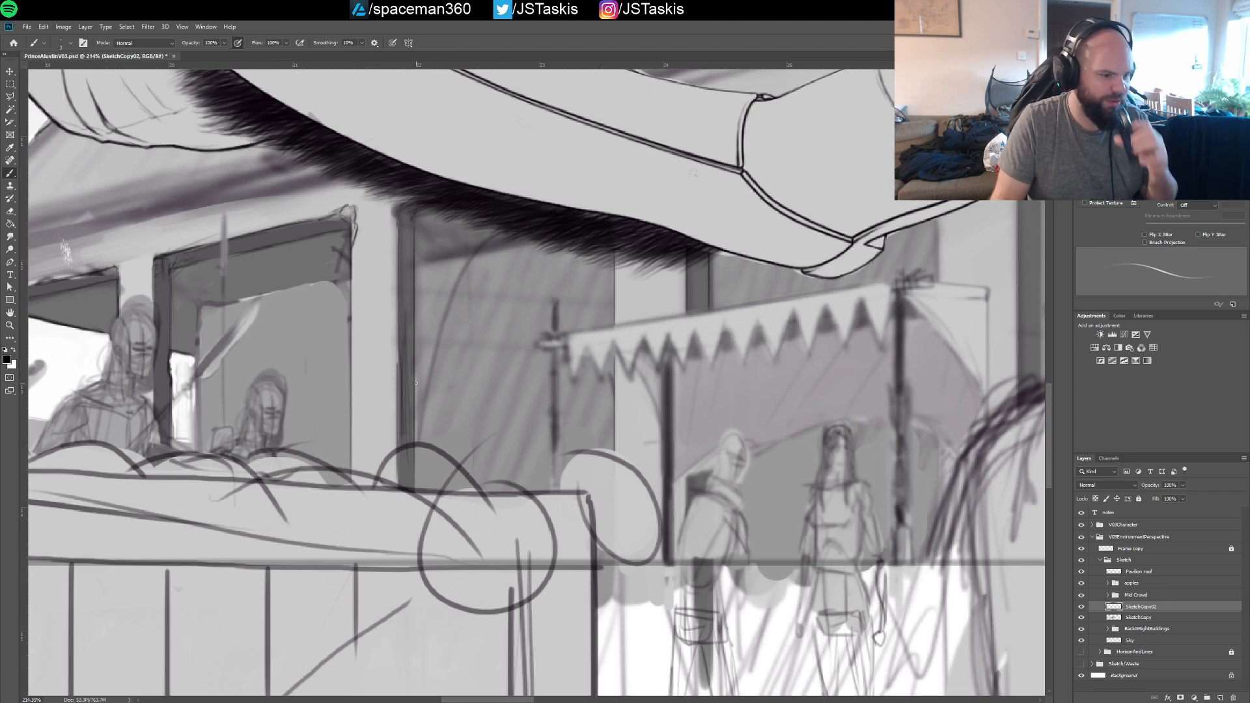
pyautogui.moveTo(729, 293); pyautogui.dragTo(566, 335)
pyautogui.moveTo(802, 255); pyautogui.dragTo(655, 307)
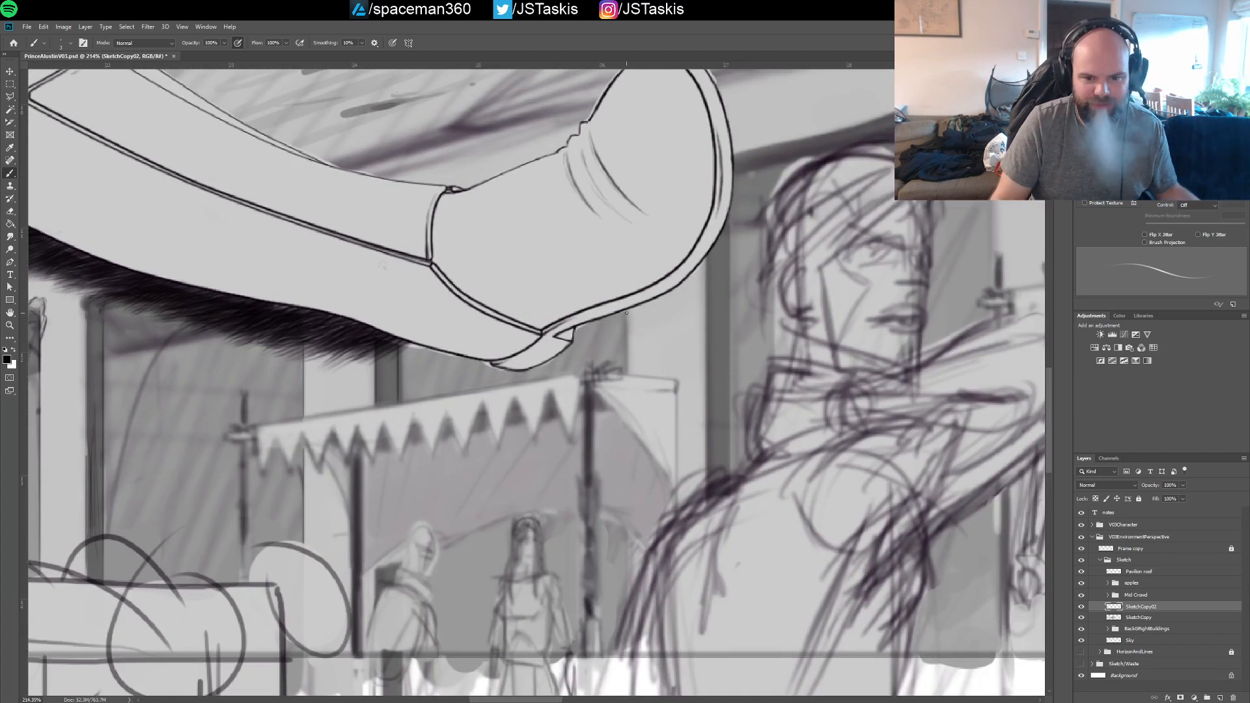
pyautogui.moveTo(705, 260); pyautogui.dragTo(705, 391)
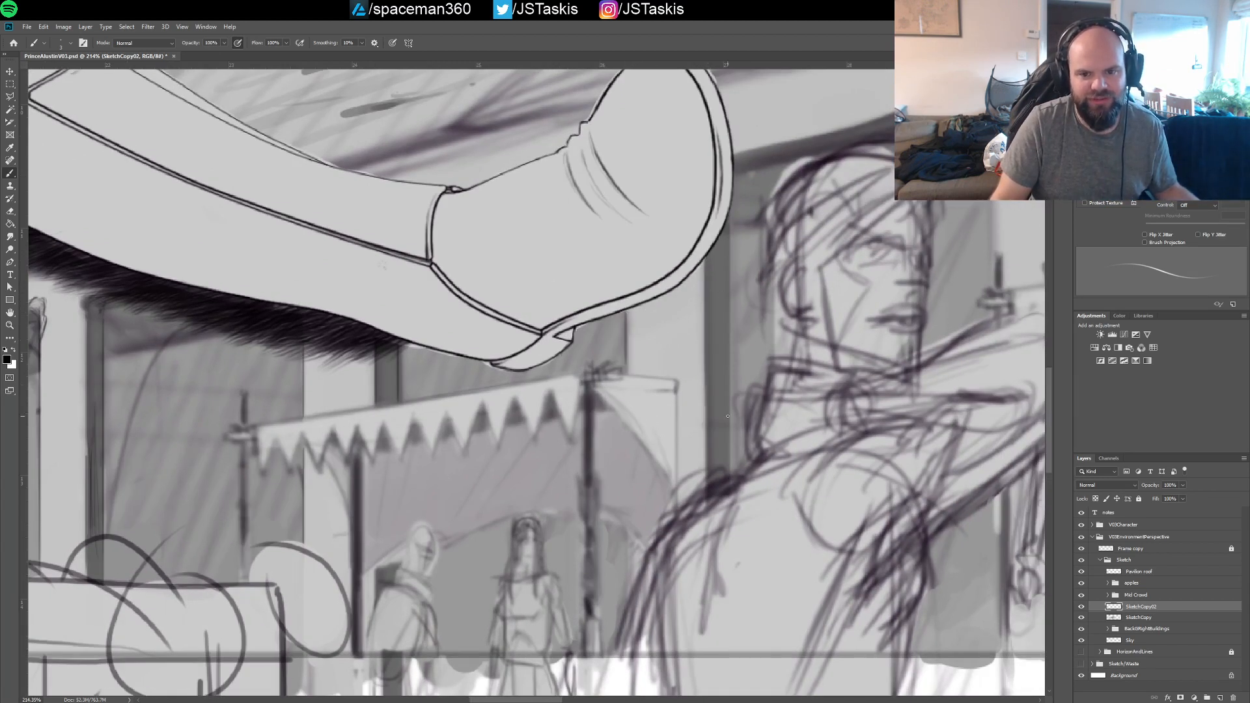
pyautogui.moveTo(706, 259); pyautogui.dragTo(706, 393)
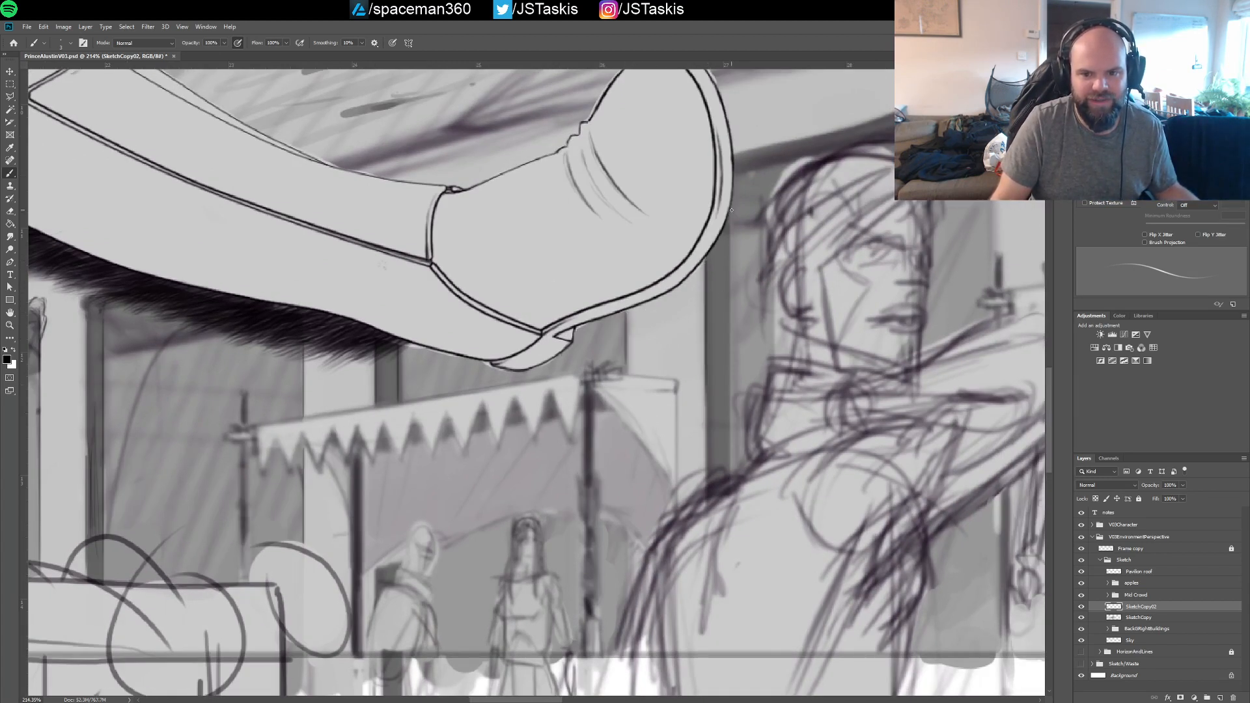
pyautogui.moveTo(731, 210); pyautogui.dragTo(732, 421)
pyautogui.hotkey('ctrl', 'z')
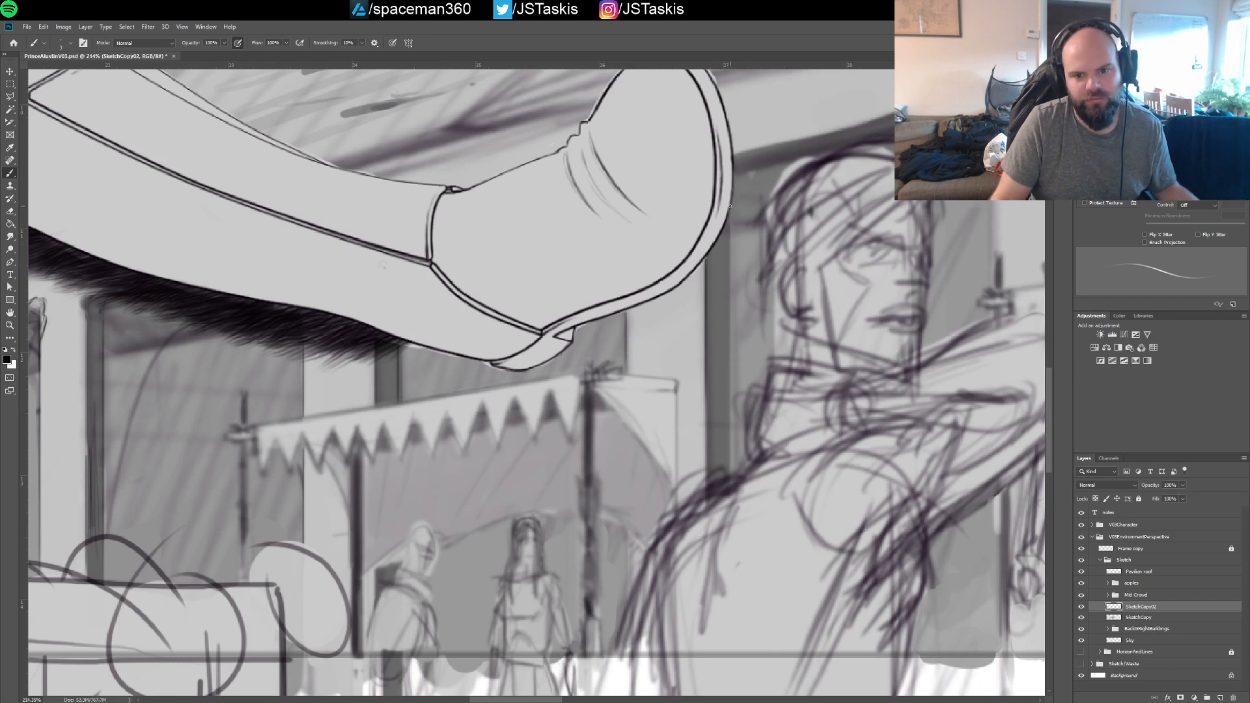
pyautogui.moveTo(730, 207)
pyautogui.mouseDown()
pyautogui.moveTo(733, 377)
pyautogui.moveTo(748, 425)
pyautogui.mouseUp()
pyautogui.moveTo(730, 473); pyautogui.dragTo(731, 365)
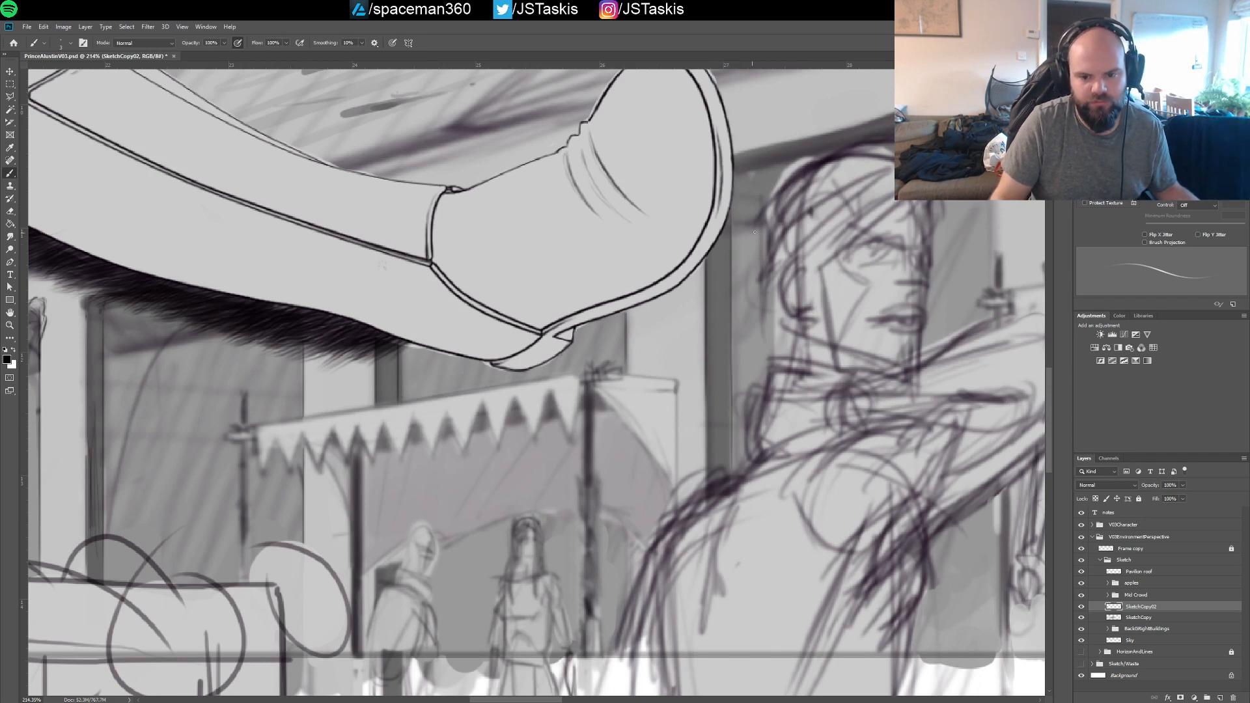
# Line the top and right edges of the window behind the large hooded figure
pyautogui.moveTo(757, 157); pyautogui.dragTo(715, 245)
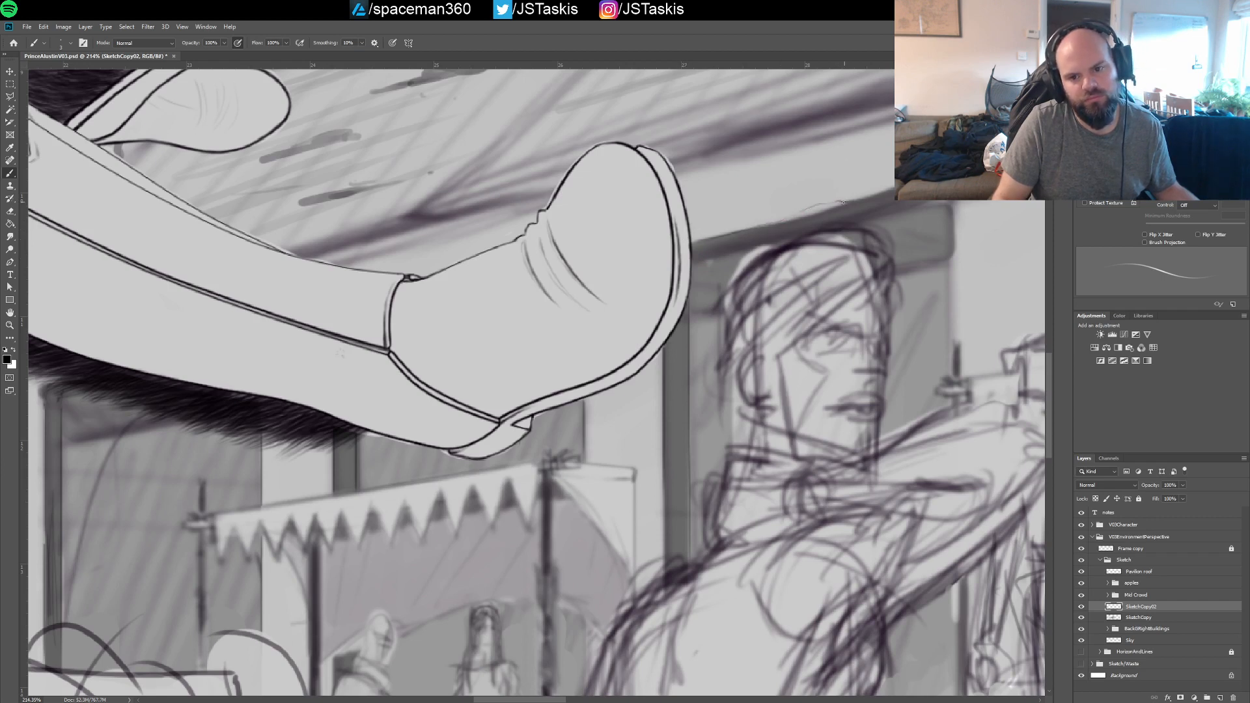
pyautogui.moveTo(843, 202); pyautogui.dragTo(805, 216)
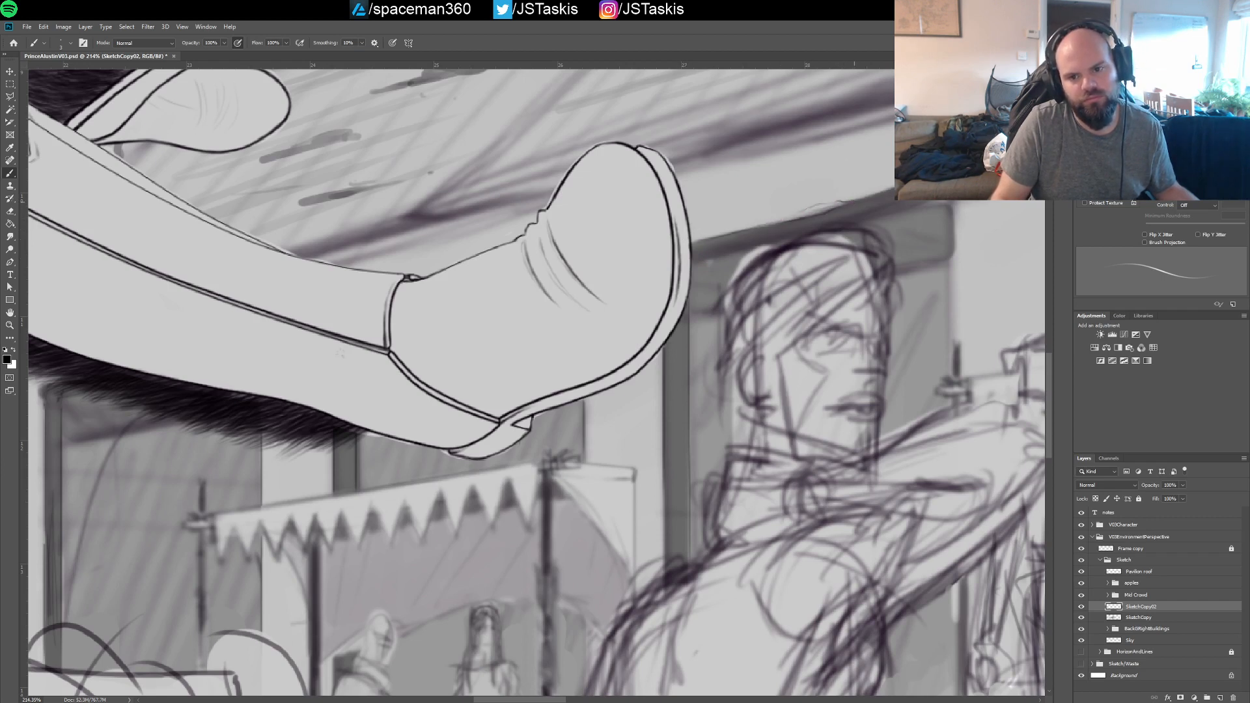
pyautogui.moveTo(962, 225)
pyautogui.mouseDown()
pyautogui.moveTo(821, 245)
pyautogui.moveTo(831, 234)
pyautogui.moveTo(714, 393)
pyautogui.mouseUp()
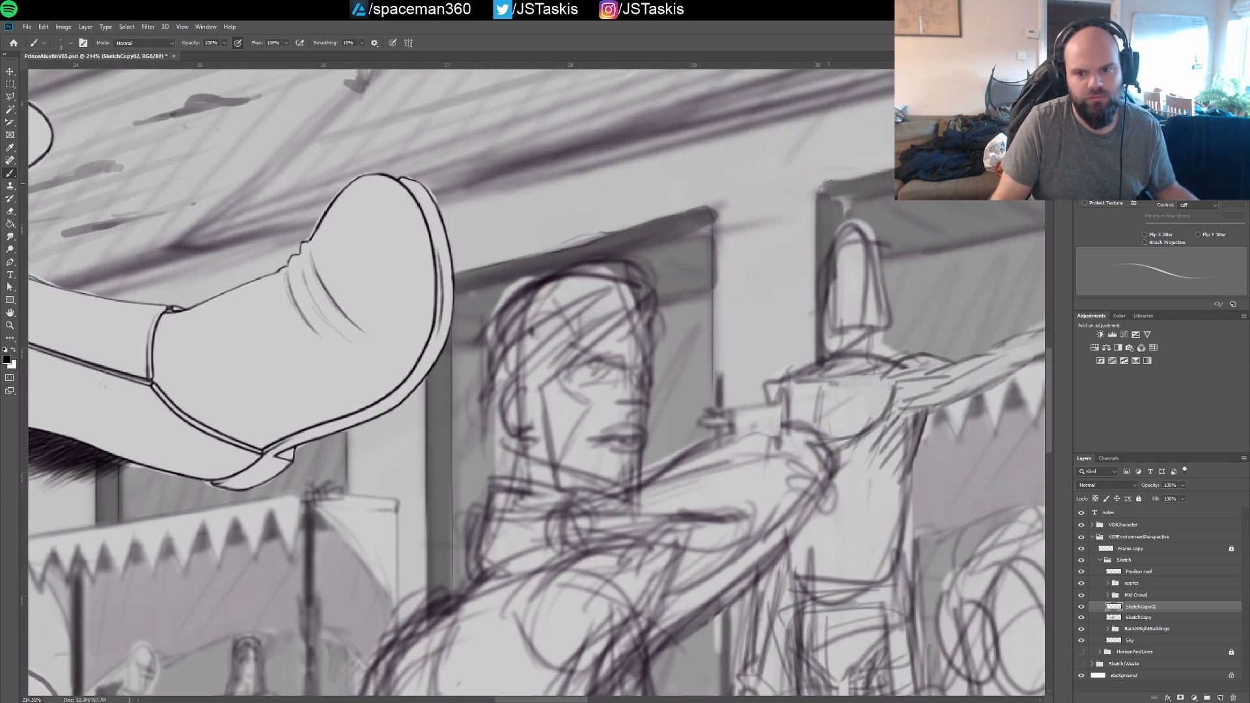
# Draw the left and top edges of the opening behind the pointing figure, and save the file
pyautogui.moveTo(816, 197); pyautogui.dragTo(816, 350)
pyautogui.moveTo(879, 177)
pyautogui.mouseDown()
pyautogui.moveTo(696, 248)
pyautogui.moveTo(857, 207)
pyautogui.mouseUp()
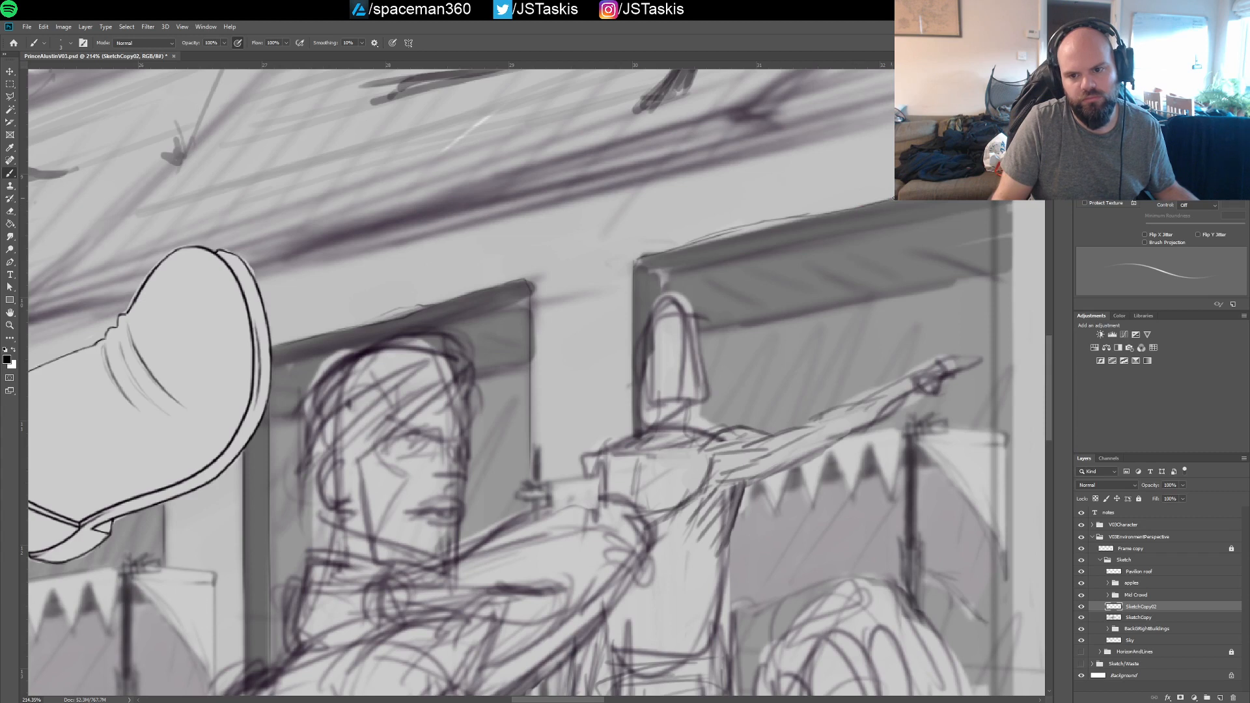
pyautogui.moveTo(664, 252); pyautogui.dragTo(815, 216)
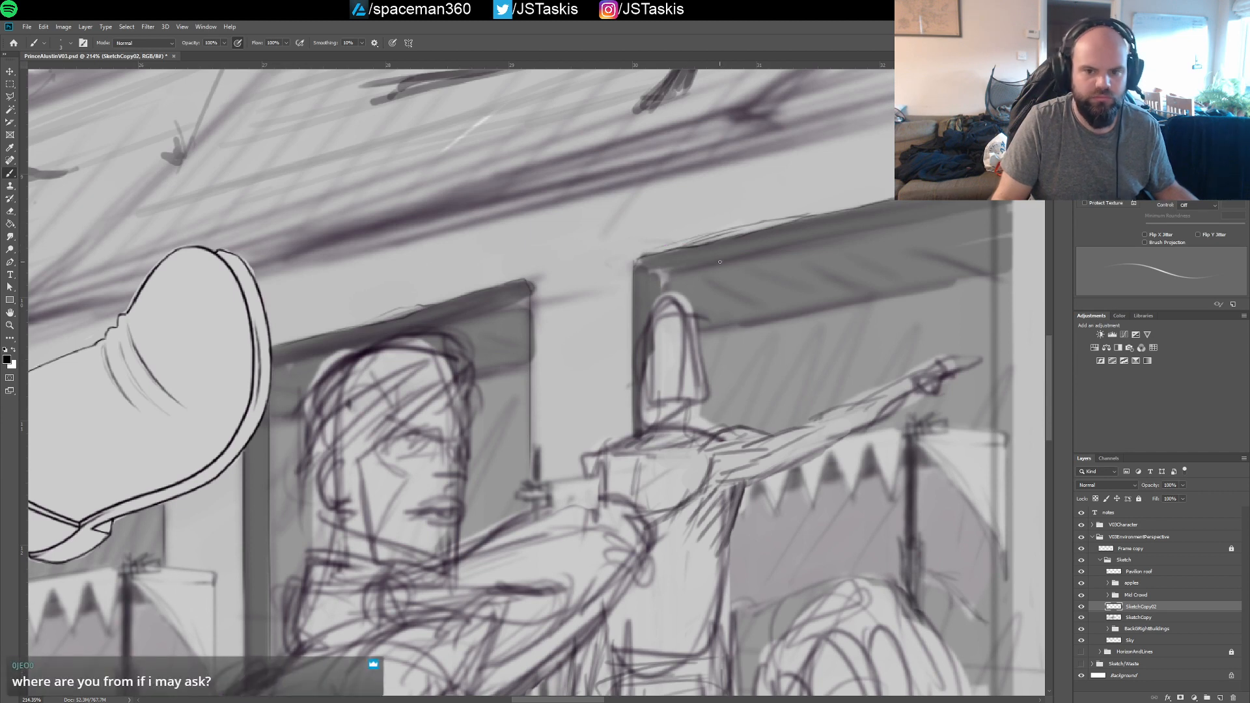
pyautogui.moveTo(697, 240); pyautogui.dragTo(802, 218)
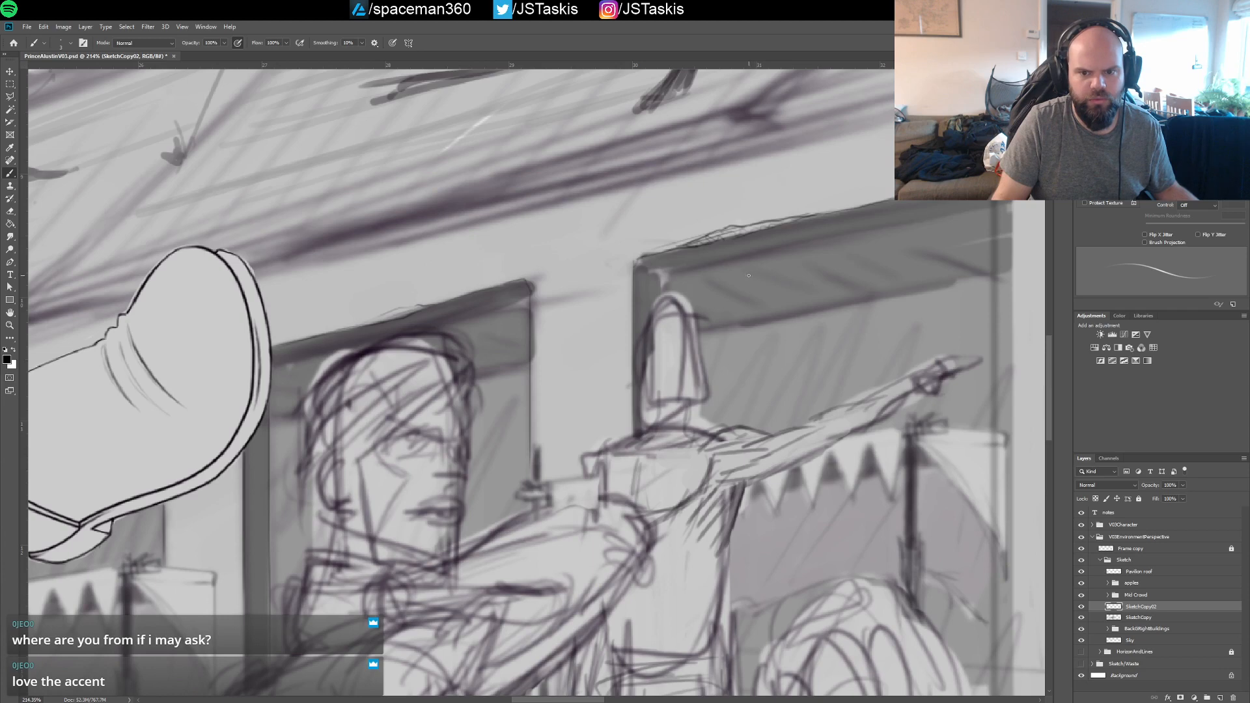
pyautogui.hotkey('ctrl', 's')
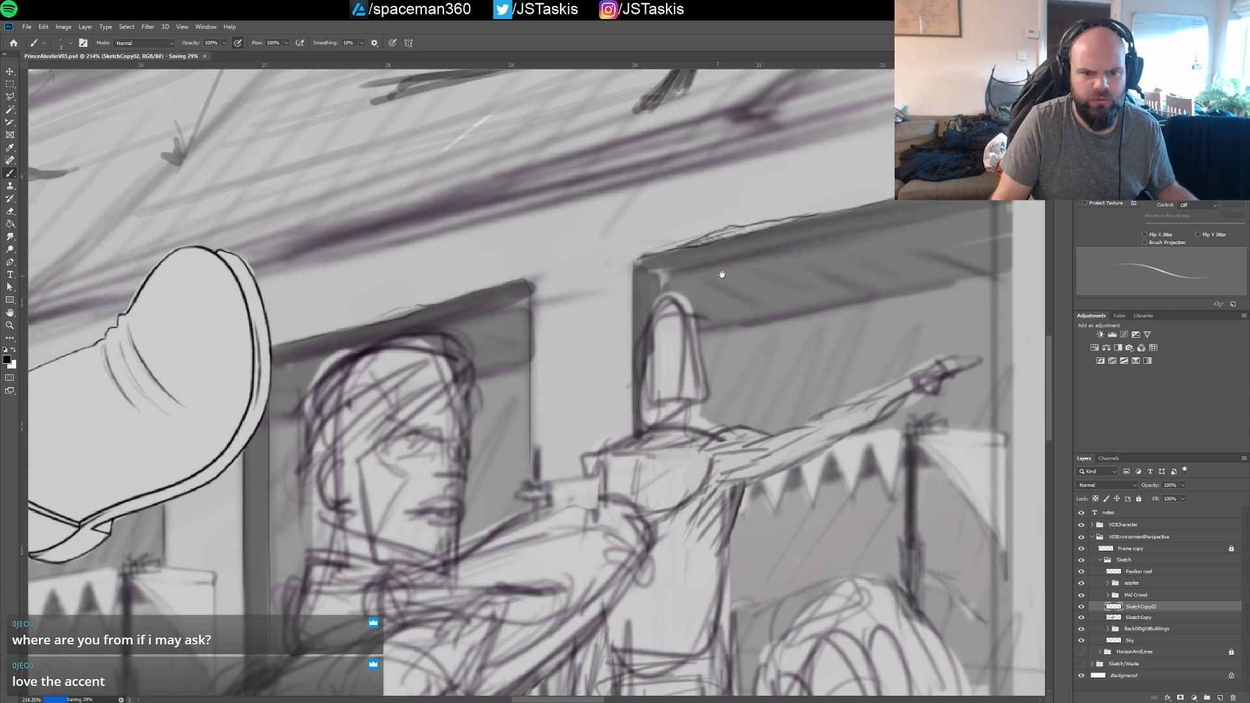
# Reinforce the top edge and upper right corner of the window behind the hooded figure, and save the file
pyautogui.moveTo(636, 303); pyautogui.dragTo(747, 265)
pyautogui.moveTo(561, 265); pyautogui.dragTo(698, 229)
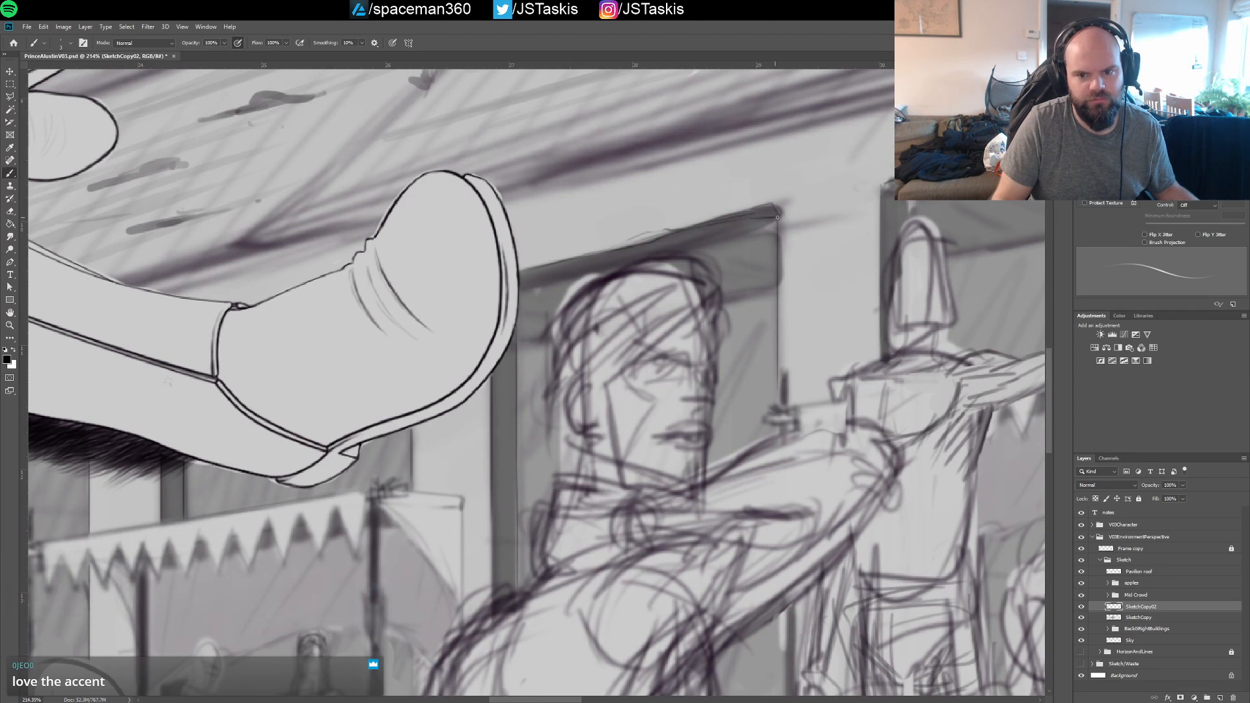
pyautogui.moveTo(661, 238)
pyautogui.mouseDown()
pyautogui.moveTo(720, 225)
pyautogui.moveTo(665, 236)
pyautogui.mouseUp()
pyautogui.moveTo(758, 220)
pyautogui.mouseDown()
pyautogui.moveTo(777, 217)
pyautogui.moveTo(674, 227)
pyautogui.mouseUp()
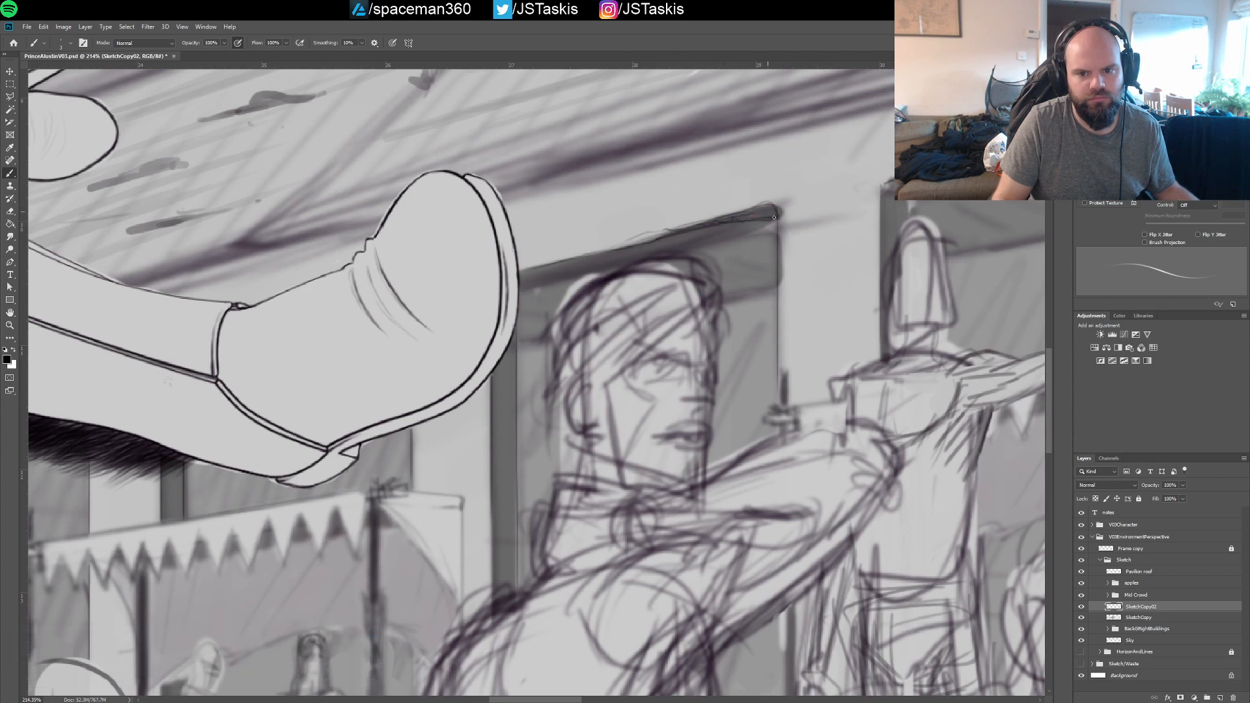
pyautogui.hotkey('ctrl', 's')
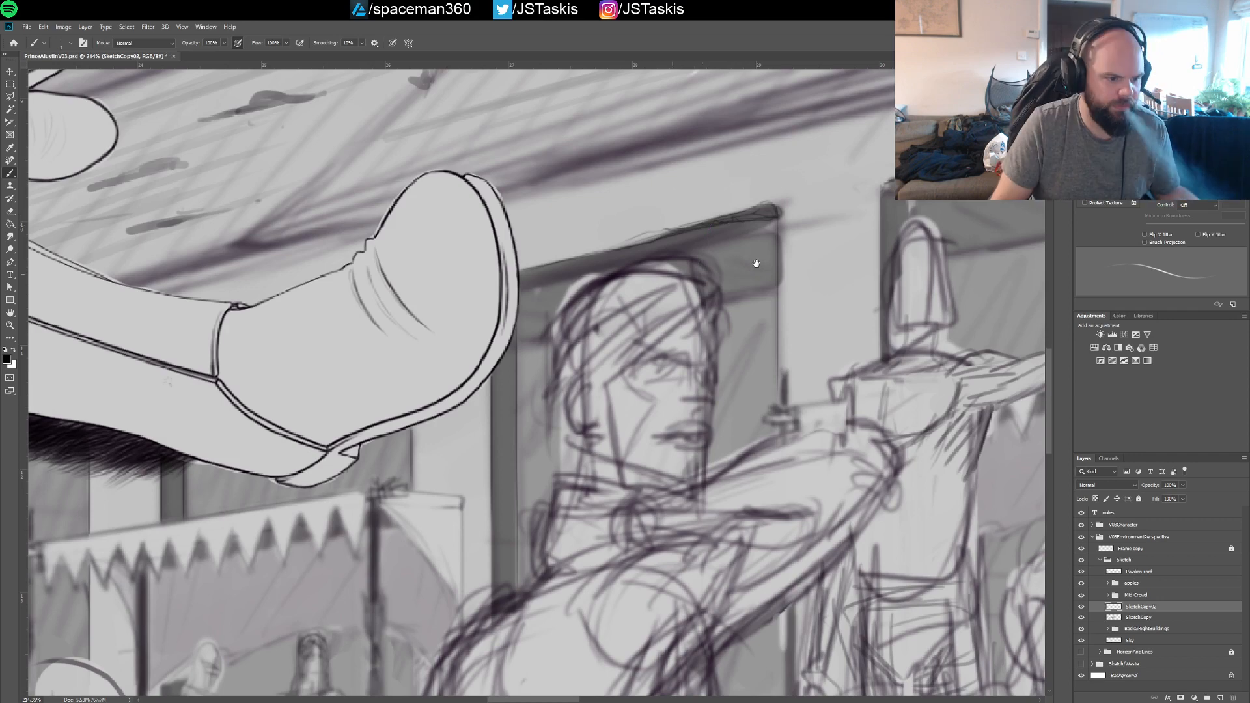
pyautogui.moveTo(384, 337); pyautogui.dragTo(722, 287)
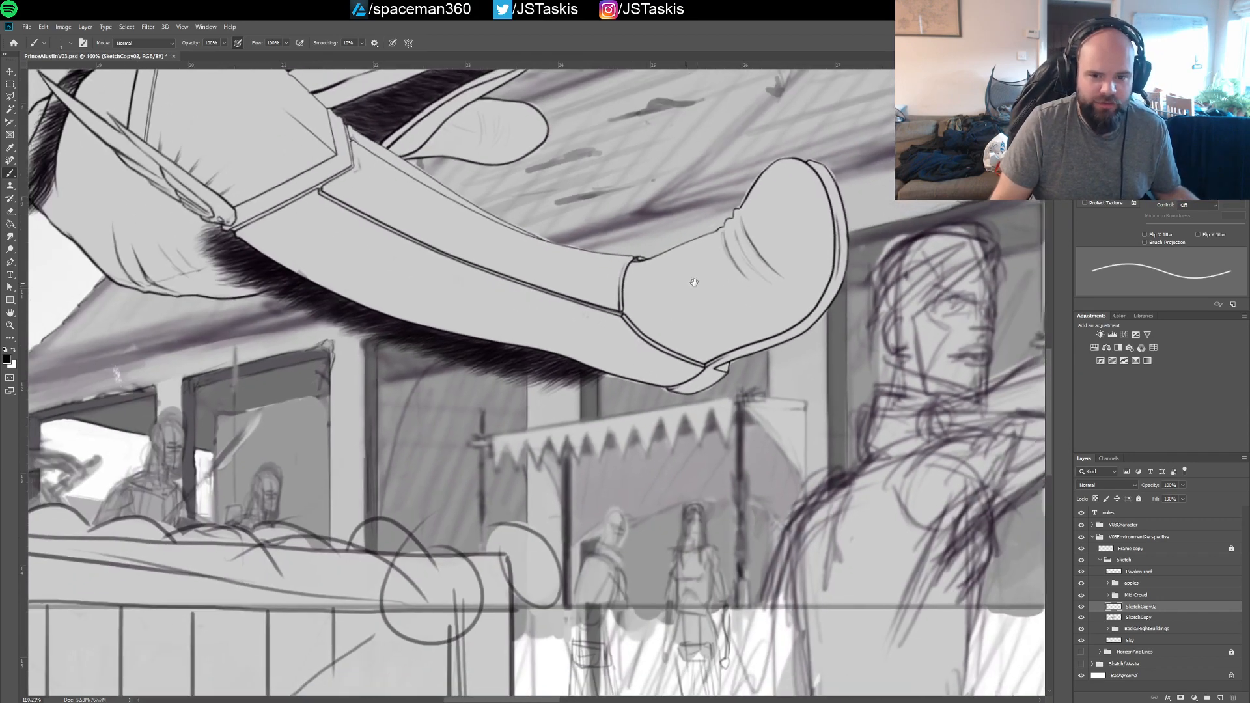
pyautogui.moveTo(593, 293); pyautogui.dragTo(729, 285)
pyautogui.moveTo(579, 331); pyautogui.dragTo(702, 277)
pyautogui.moveTo(835, 250)
pyautogui.mouseDown()
pyautogui.moveTo(659, 308)
pyautogui.moveTo(722, 303)
pyautogui.mouseUp()
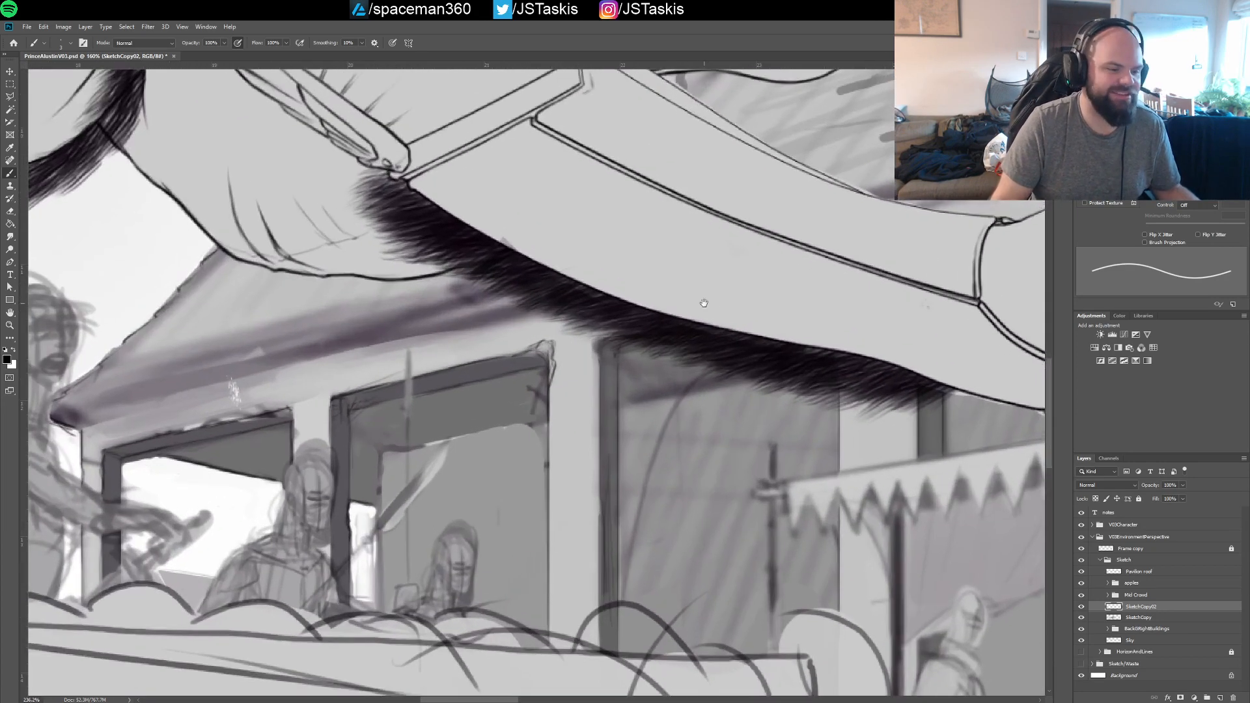
pyautogui.moveTo(583, 327); pyautogui.dragTo(704, 305)
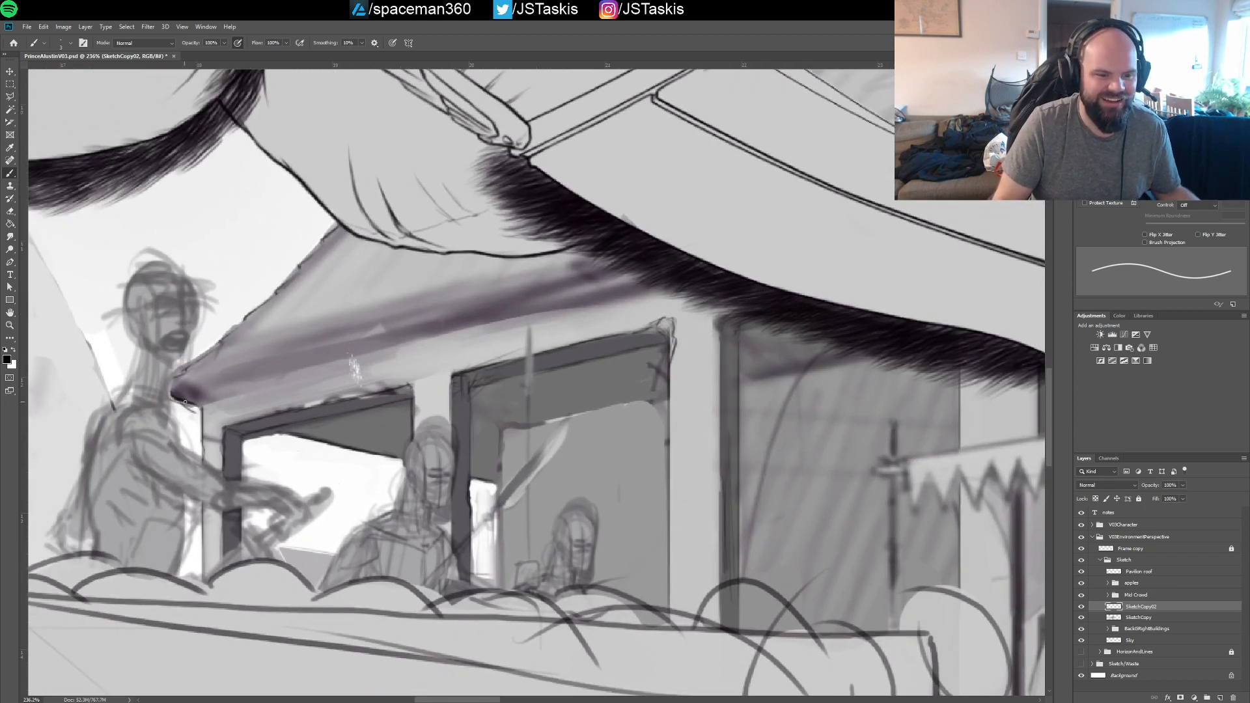
pyautogui.moveTo(185, 402); pyautogui.dragTo(302, 394)
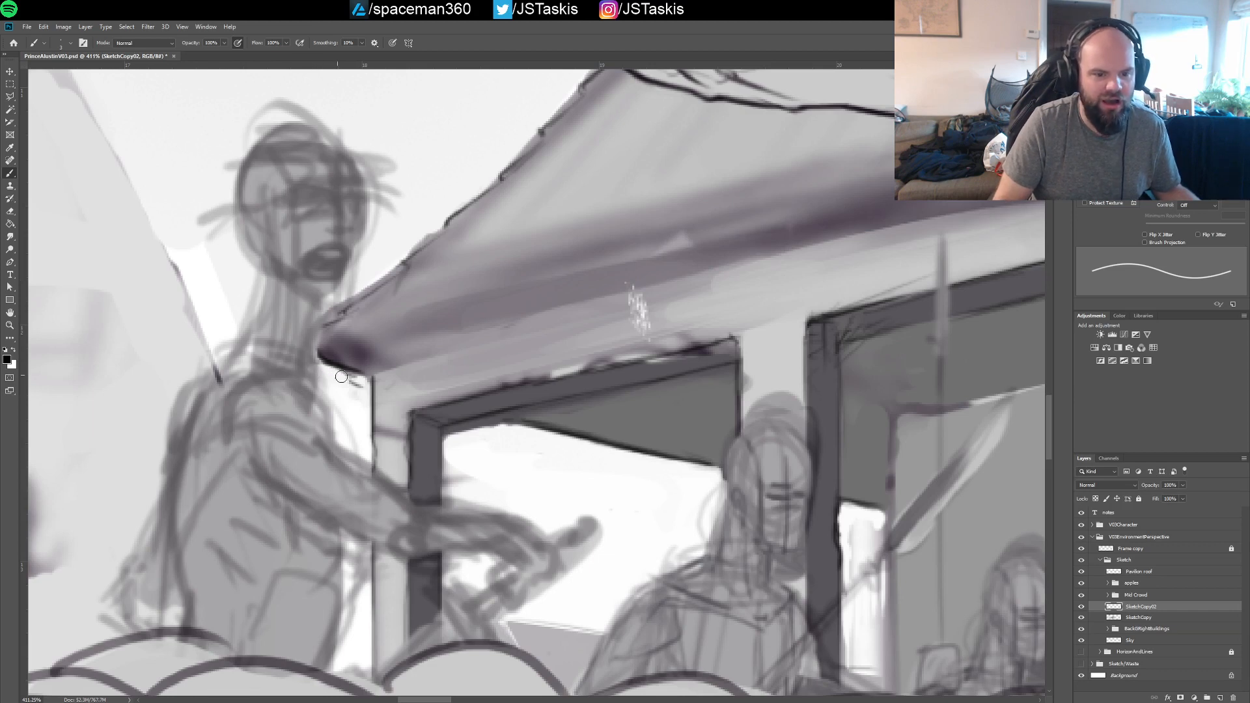
# Line the underside of the roof's pointed corner and the lower edge of the eave above the windows, undoing a stray stroke
pyautogui.moveTo(318, 363); pyautogui.dragTo(344, 377)
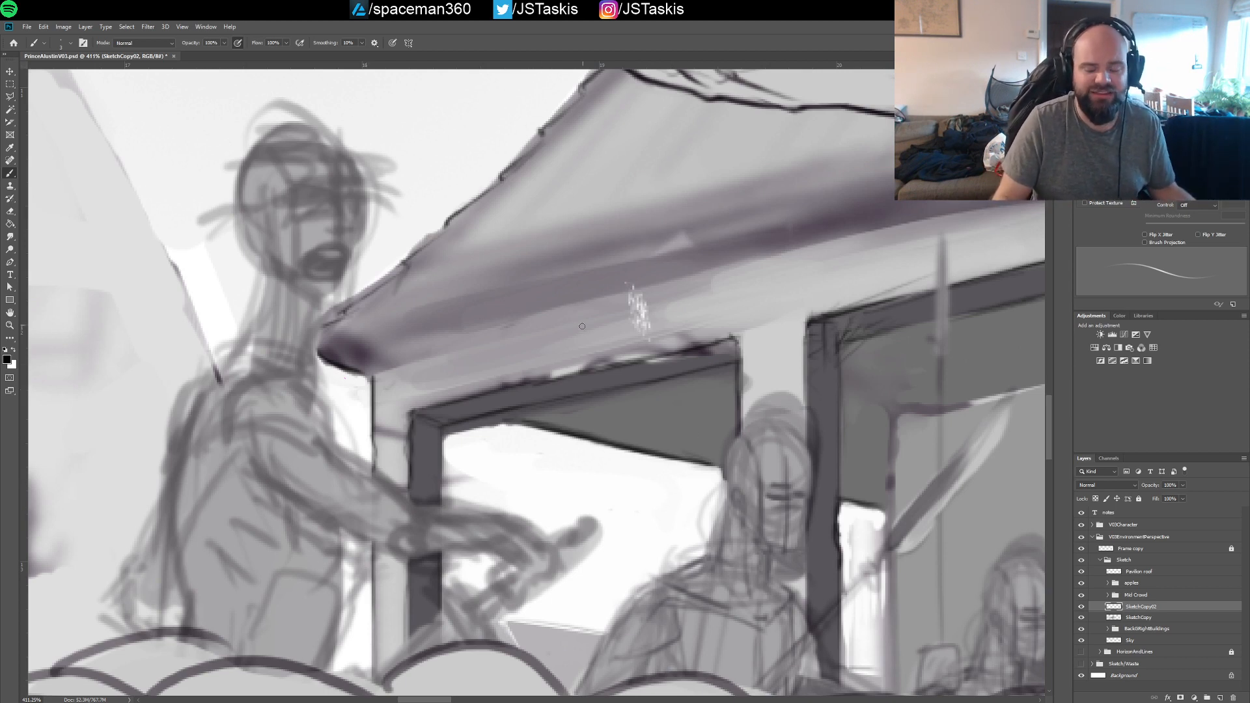
pyautogui.scroll(-5, 808, 362)
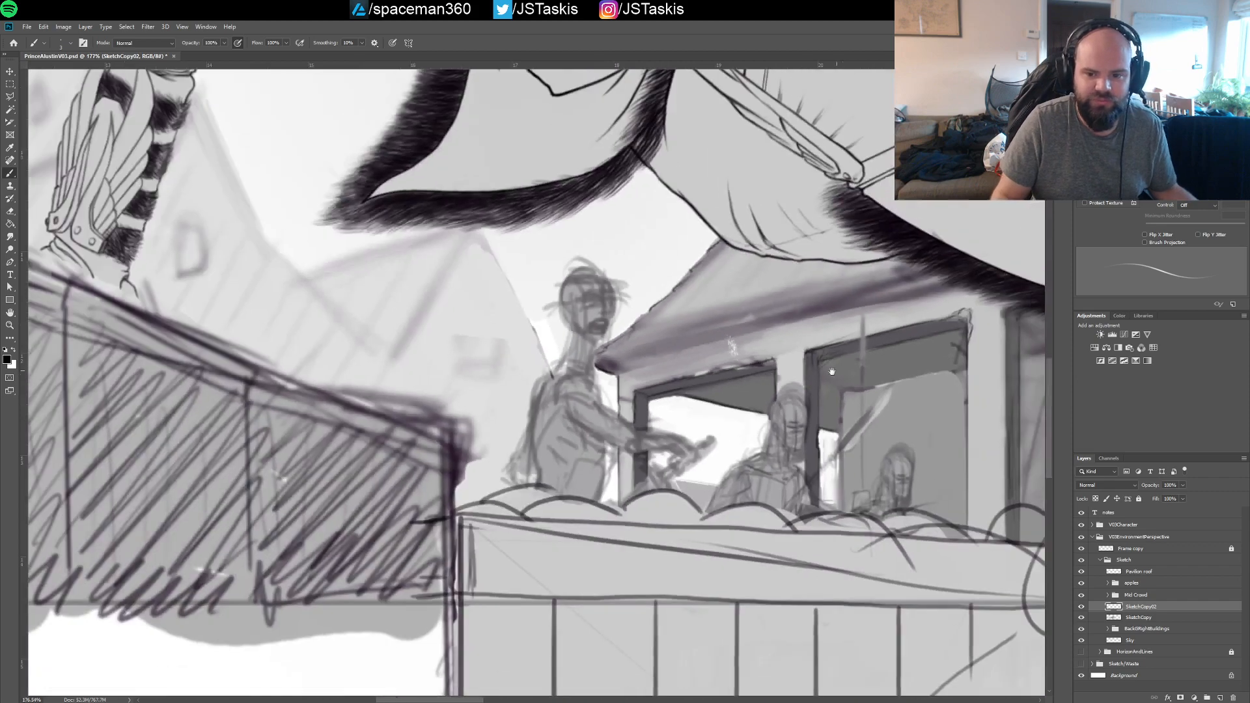
pyautogui.moveTo(829, 365); pyautogui.dragTo(694, 374)
pyautogui.moveTo(935, 341)
pyautogui.mouseDown()
pyautogui.moveTo(543, 408)
pyautogui.moveTo(299, 419)
pyautogui.moveTo(780, 385)
pyautogui.moveTo(1076, 334)
pyautogui.mouseUp()
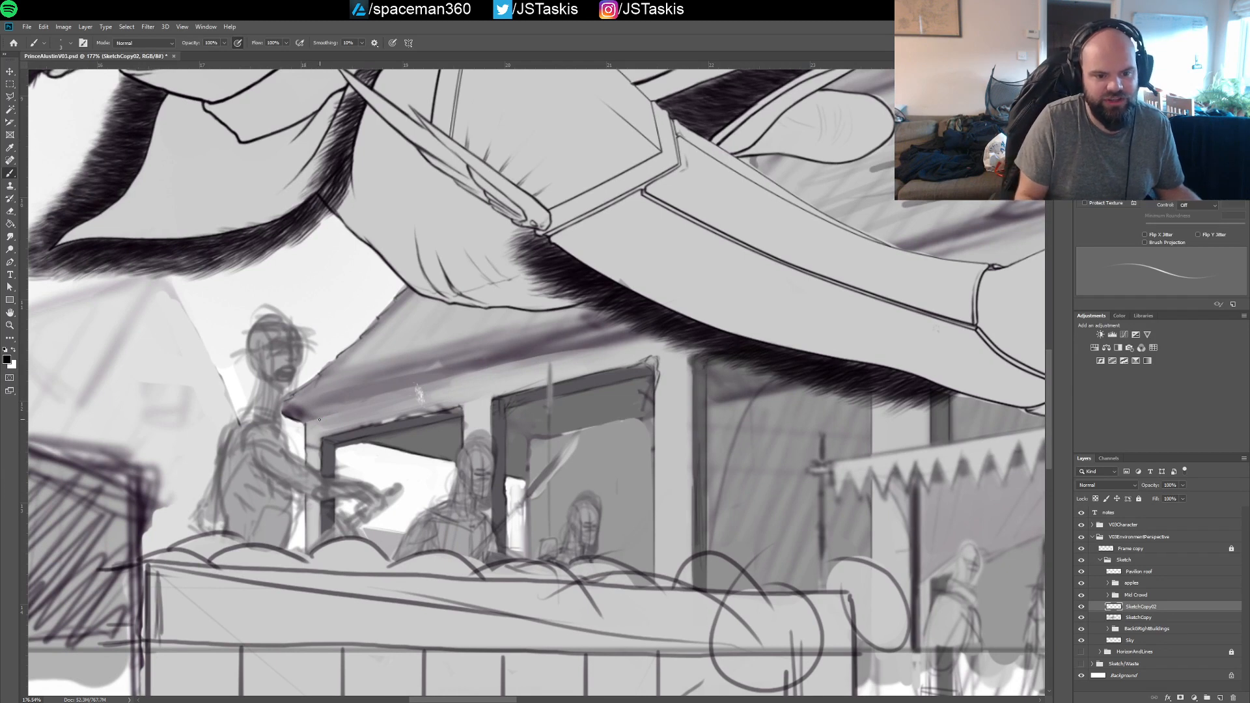
pyautogui.moveTo(356, 414); pyautogui.dragTo(498, 378)
pyautogui.moveTo(416, 393); pyautogui.dragTo(528, 369)
pyautogui.moveTo(454, 388); pyautogui.dragTo(580, 363)
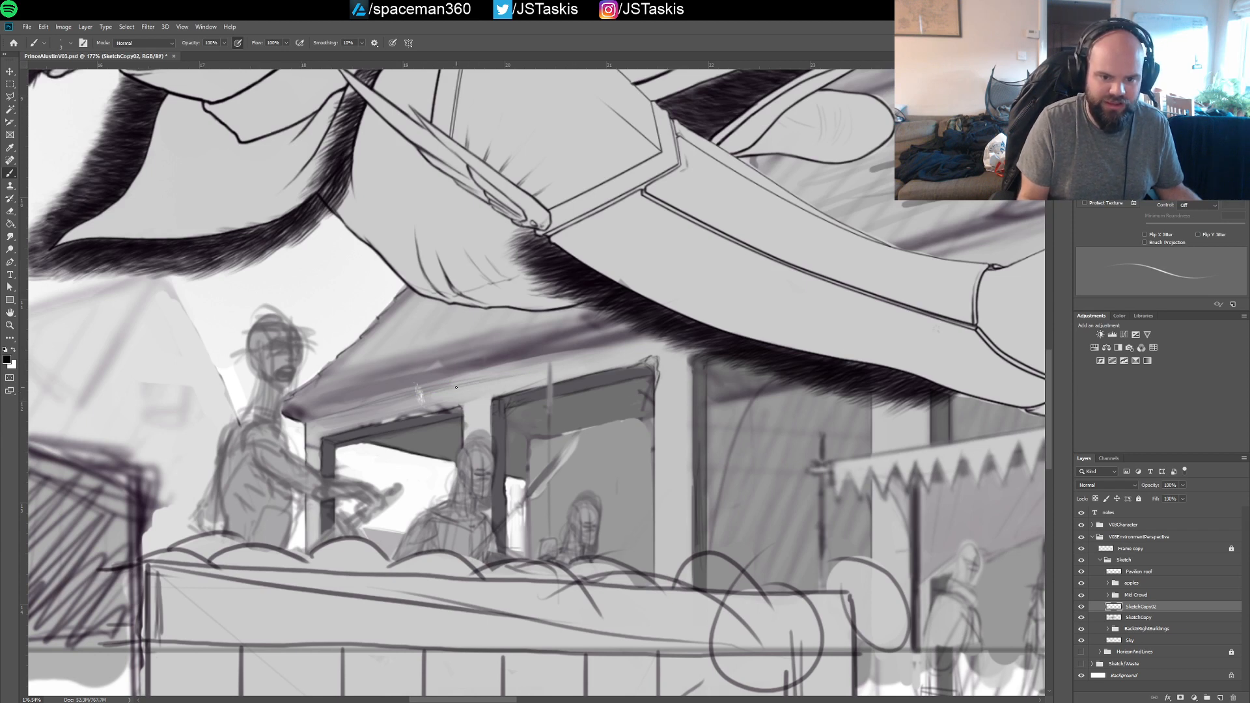
pyautogui.moveTo(486, 377); pyautogui.dragTo(599, 357)
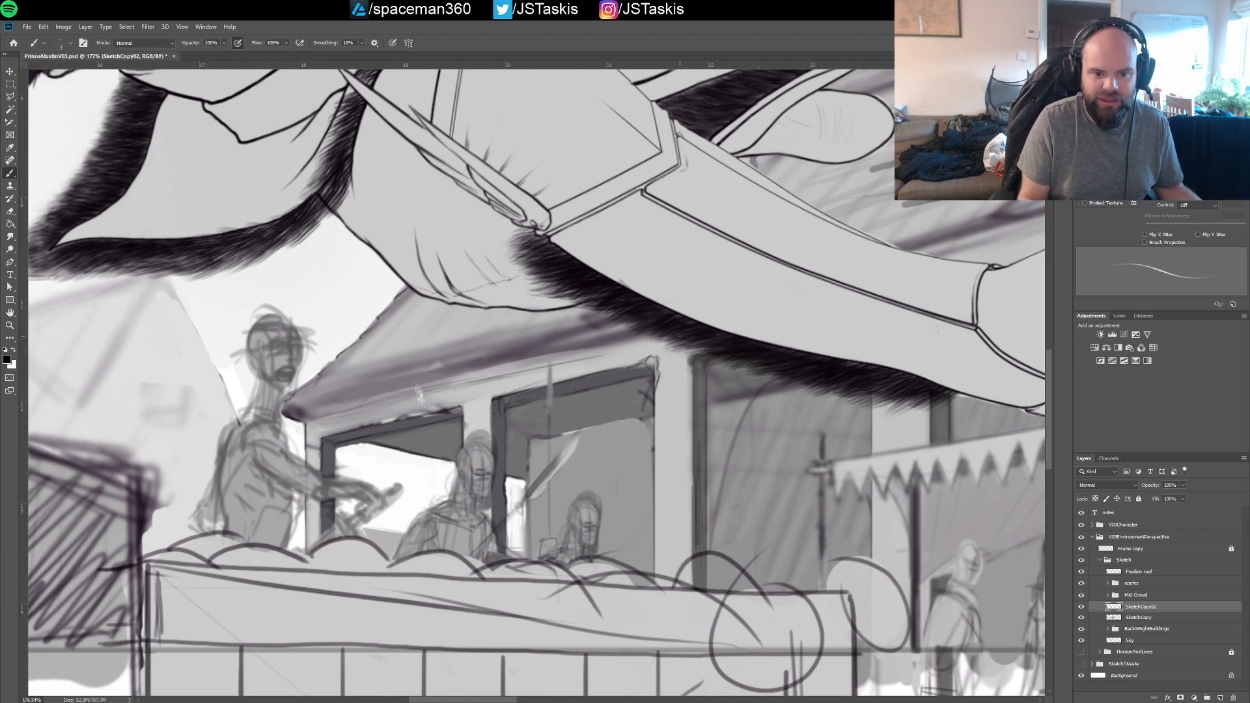
pyautogui.hotkey('ctrl', 'z')
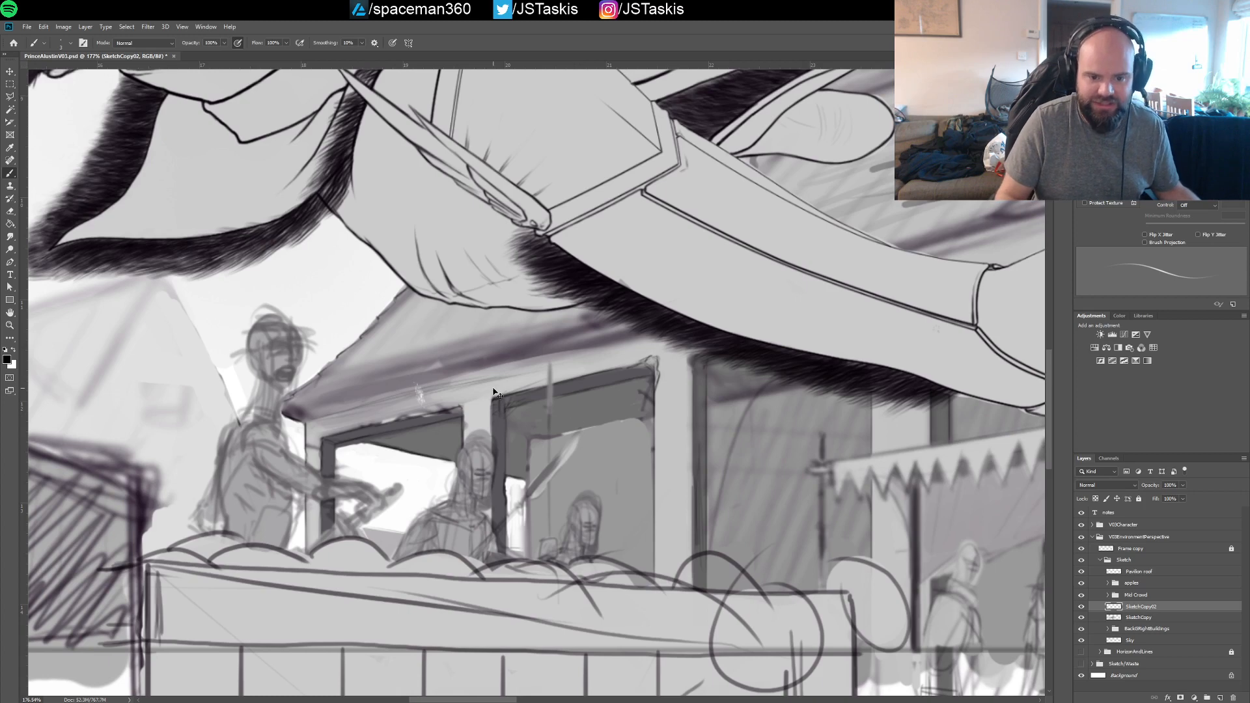
pyautogui.moveTo(630, 374); pyautogui.dragTo(637, 374)
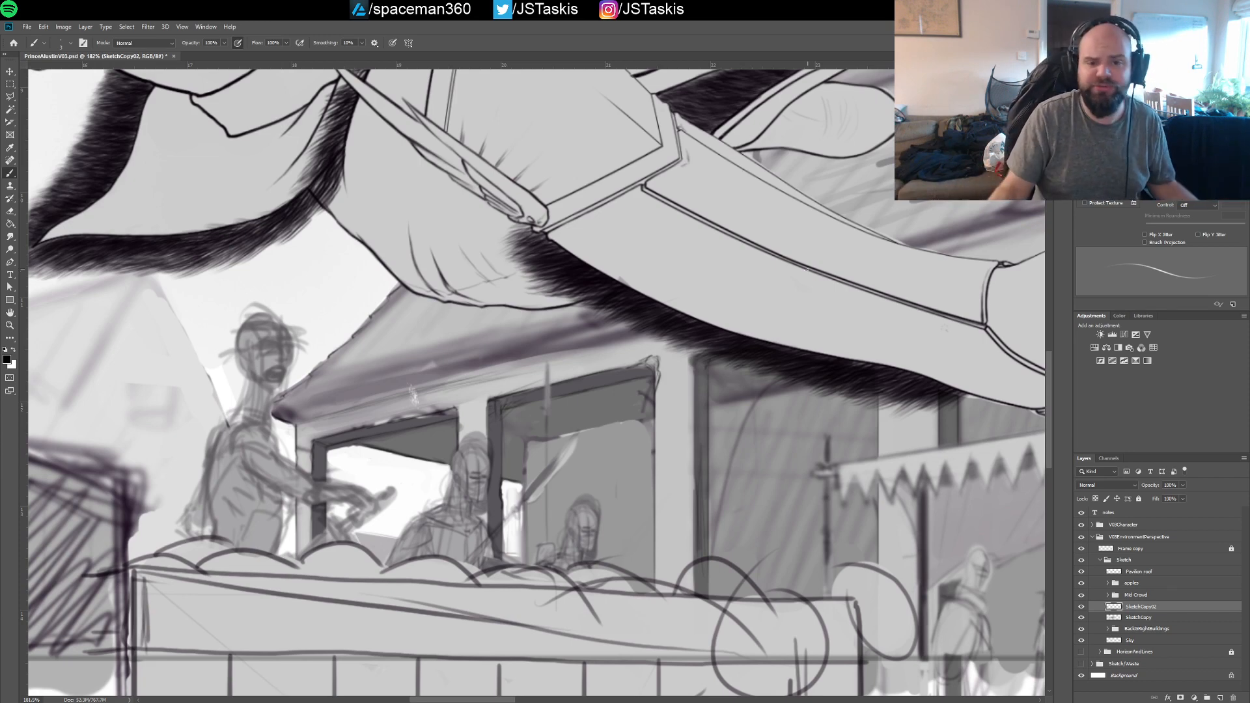
# Examine the eave and roof structure along the building, from the windows behind the crowd to the far end past the boot
pyautogui.moveTo(778, 295); pyautogui.dragTo(651, 324)
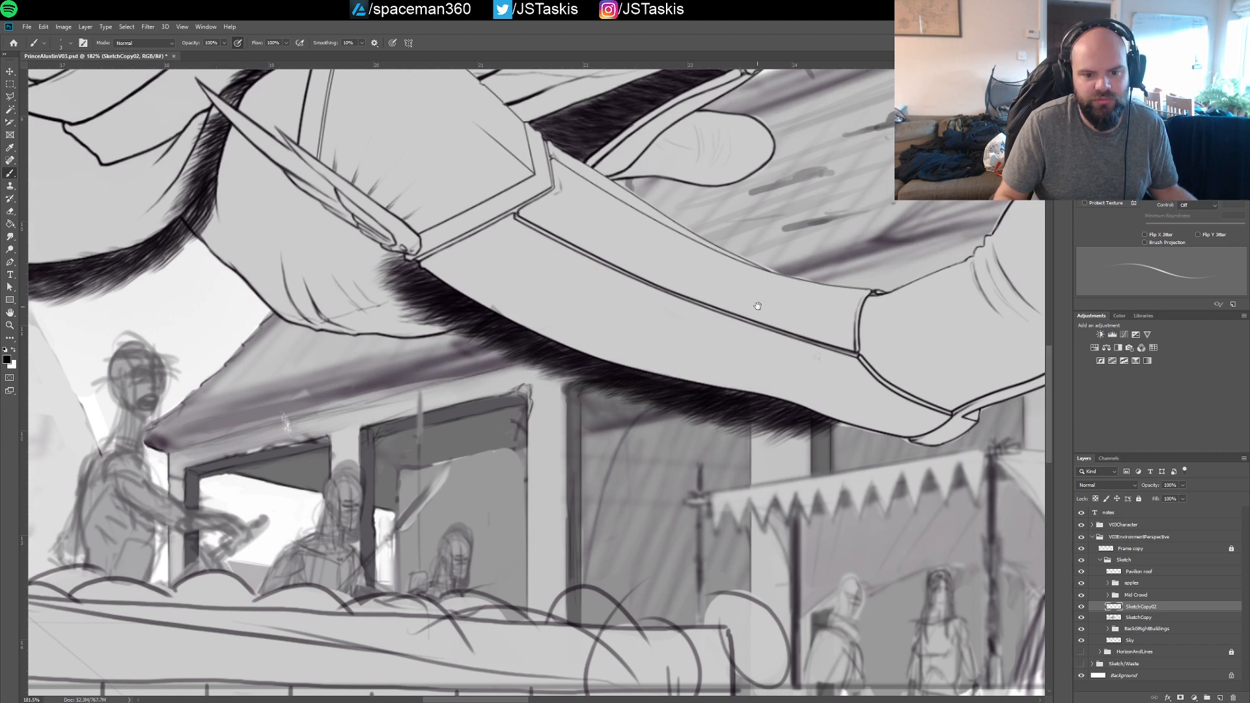
pyautogui.moveTo(756, 306); pyautogui.dragTo(535, 345)
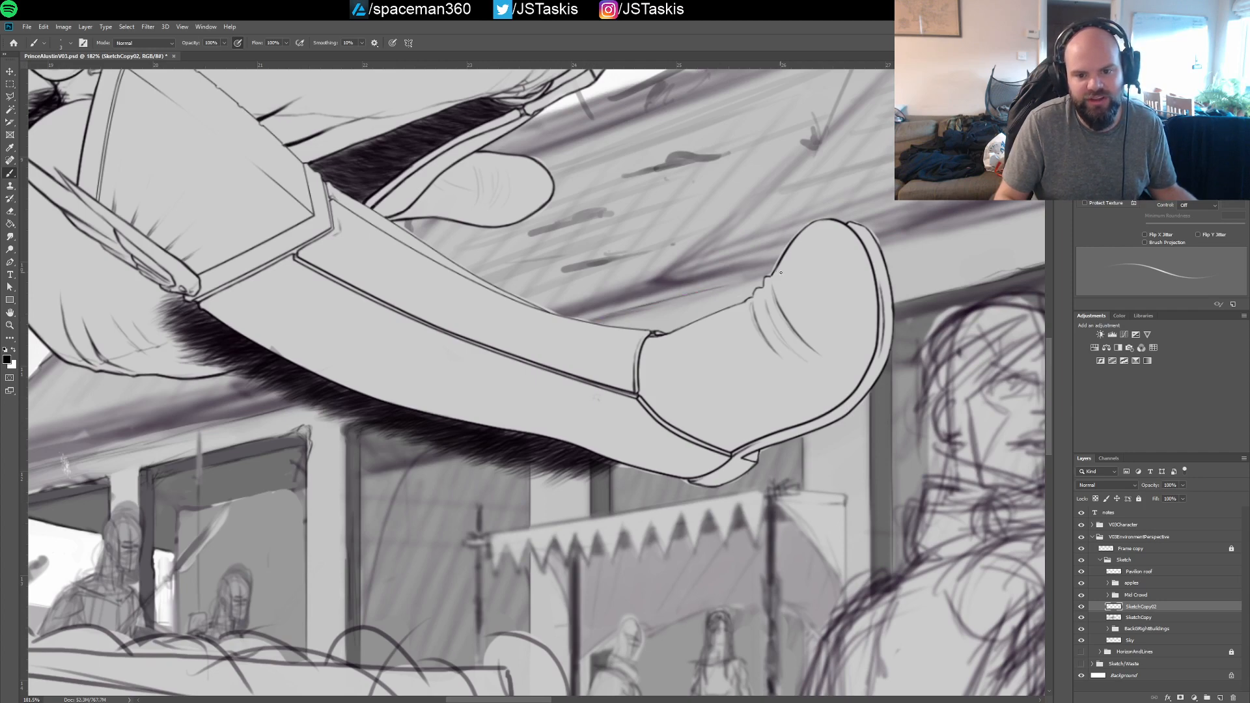
pyautogui.moveTo(913, 253); pyautogui.dragTo(692, 304)
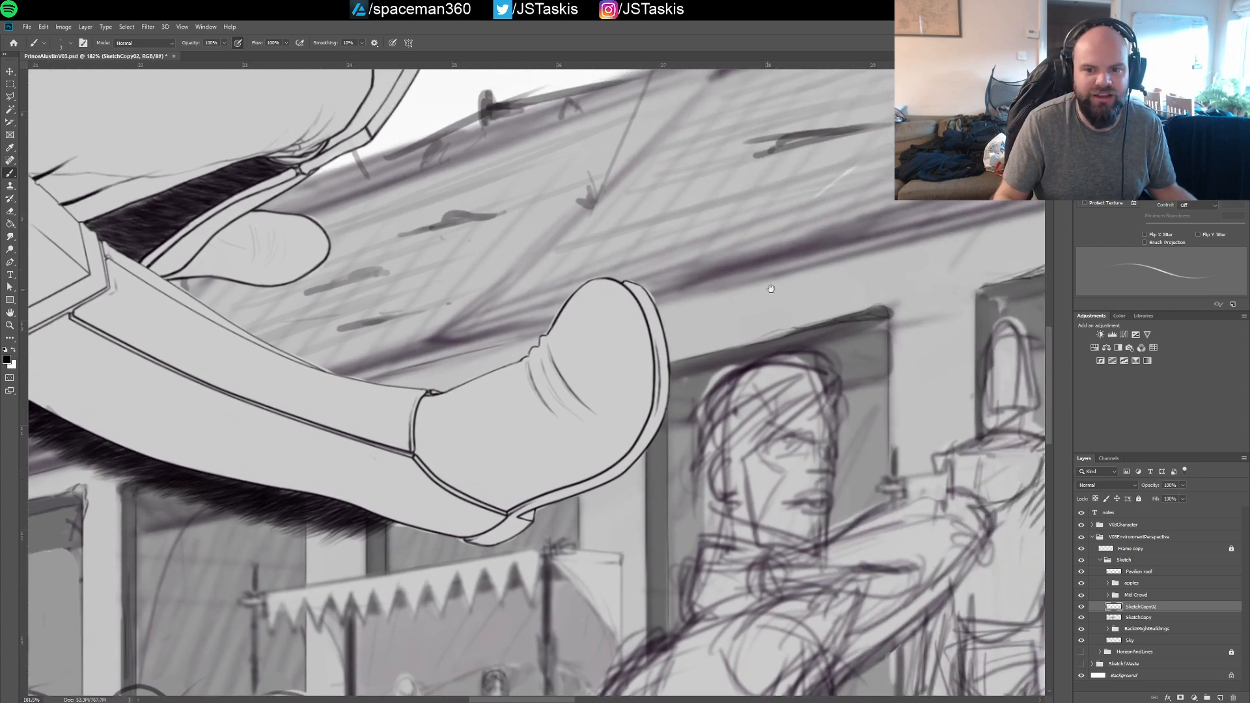
pyautogui.moveTo(851, 267); pyautogui.dragTo(603, 318)
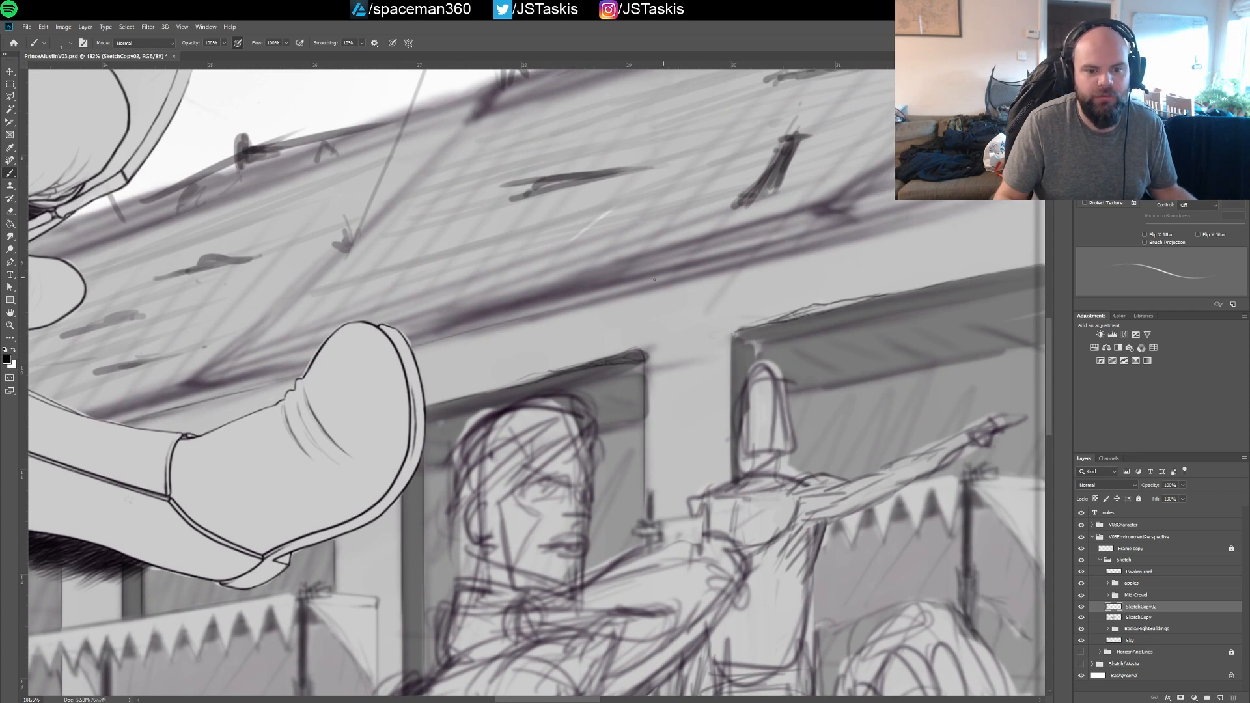
pyautogui.moveTo(631, 289); pyautogui.dragTo(472, 343)
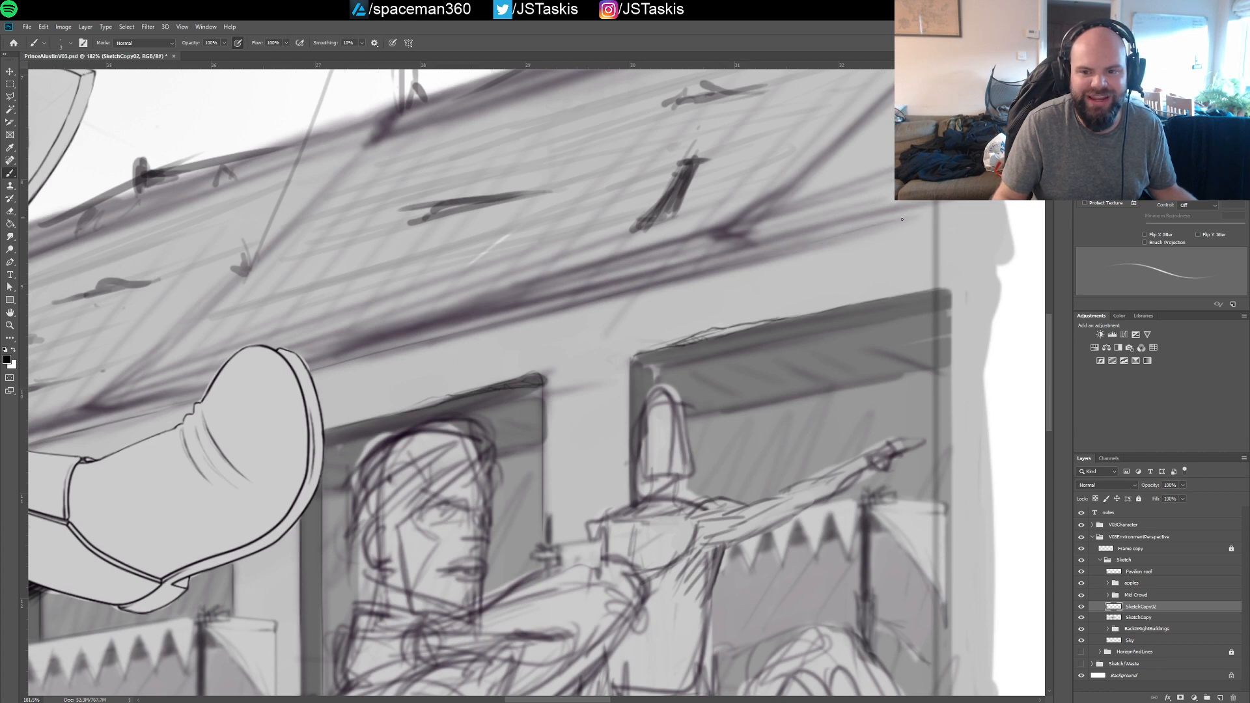
pyautogui.moveTo(902, 220); pyautogui.dragTo(924, 214)
pyautogui.moveTo(408, 340); pyautogui.dragTo(1101, 202)
pyautogui.moveTo(526, 365); pyautogui.dragTo(619, 337)
pyautogui.keyDown('ctrl'); pyautogui.moveTo(397, 381); pyautogui.dragTo(429, 380); pyautogui.keyUp('ctrl')
pyautogui.moveTo(328, 425); pyautogui.dragTo(516, 354)
pyautogui.moveTo(485, 296); pyautogui.dragTo(440, 366)
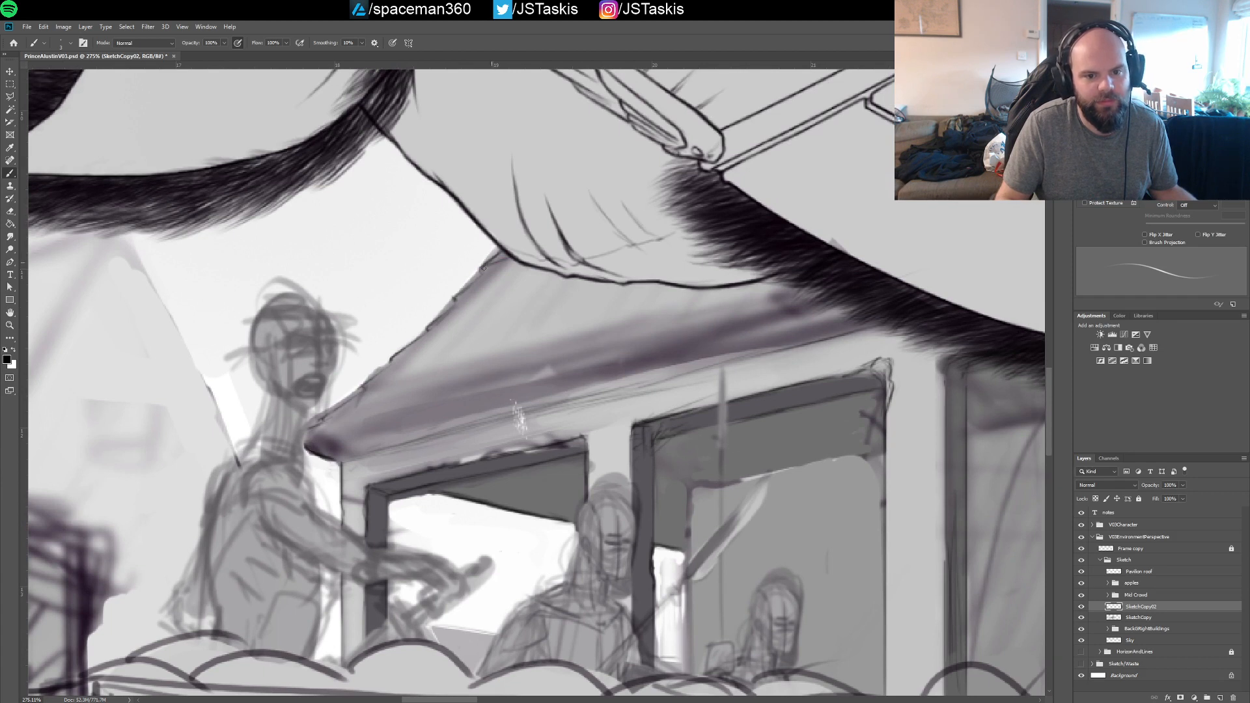
# Try thin course lines across the sloping roof surface just below the trouser leg
pyautogui.moveTo(474, 290); pyautogui.dragTo(520, 275)
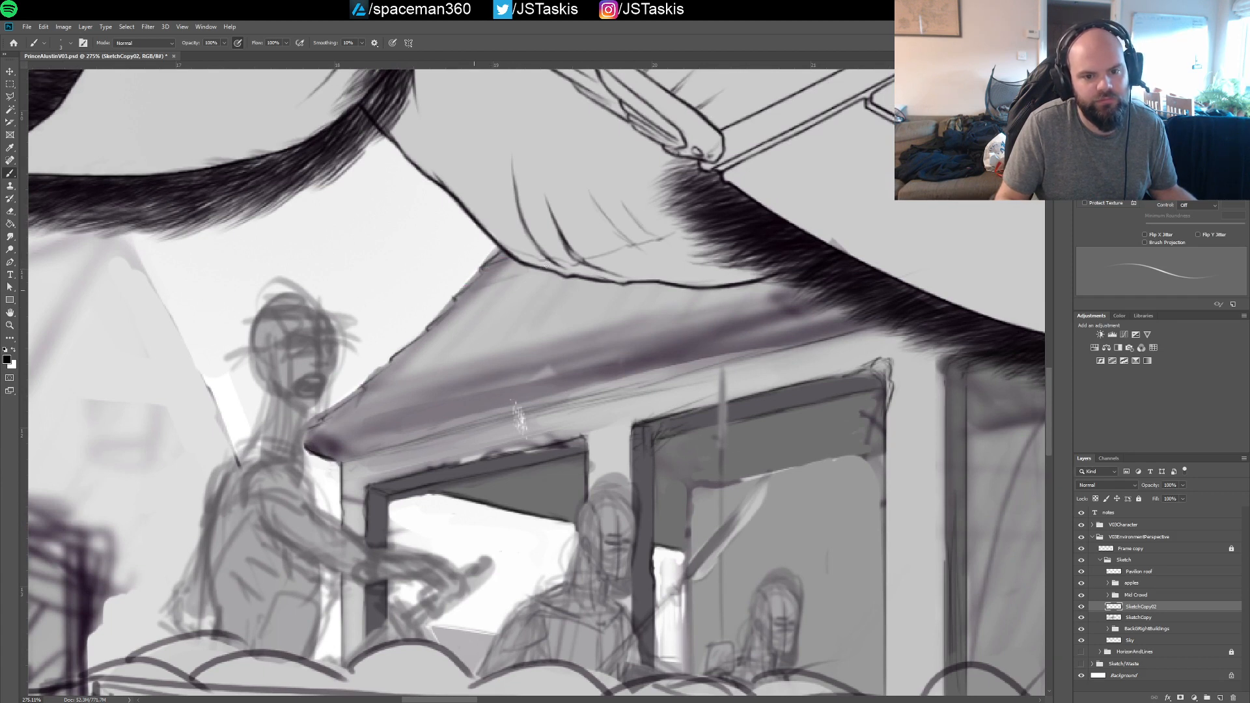
pyautogui.moveTo(455, 299)
pyautogui.mouseDown()
pyautogui.moveTo(540, 275)
pyautogui.moveTo(476, 294)
pyautogui.moveTo(550, 286)
pyautogui.mouseUp()
pyautogui.hotkey('ctrl', 'z')
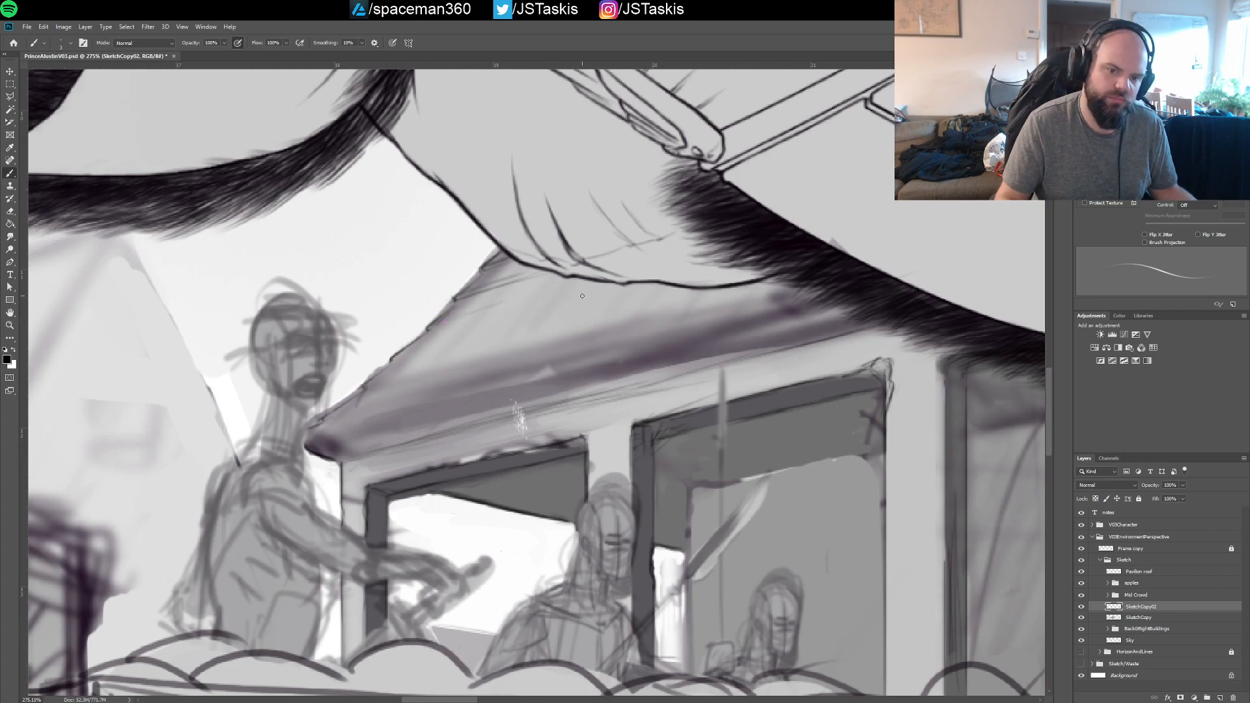
pyautogui.moveTo(641, 291)
pyautogui.mouseDown()
pyautogui.moveTo(592, 303)
pyautogui.moveTo(706, 277)
pyautogui.moveTo(724, 260)
pyautogui.mouseUp()
pyautogui.moveTo(364, 388); pyautogui.dragTo(455, 382)
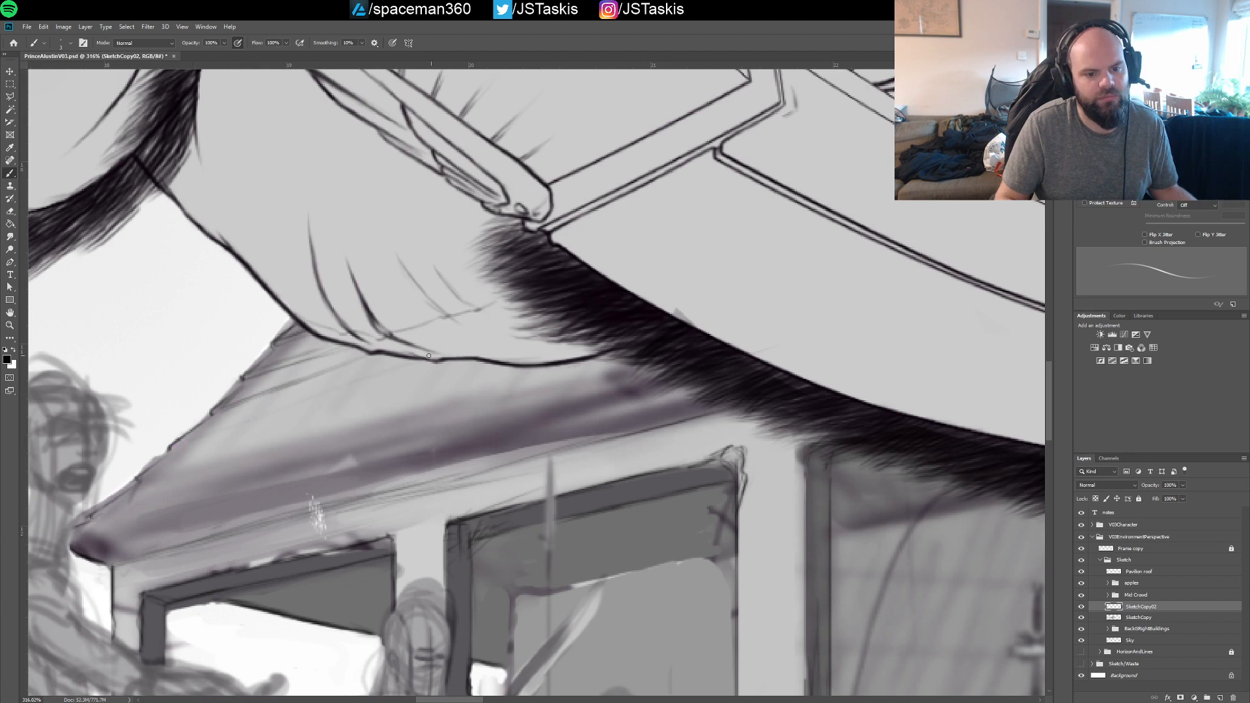
pyautogui.moveTo(333, 389)
pyautogui.mouseDown()
pyautogui.moveTo(176, 443)
pyautogui.moveTo(417, 360)
pyautogui.mouseUp()
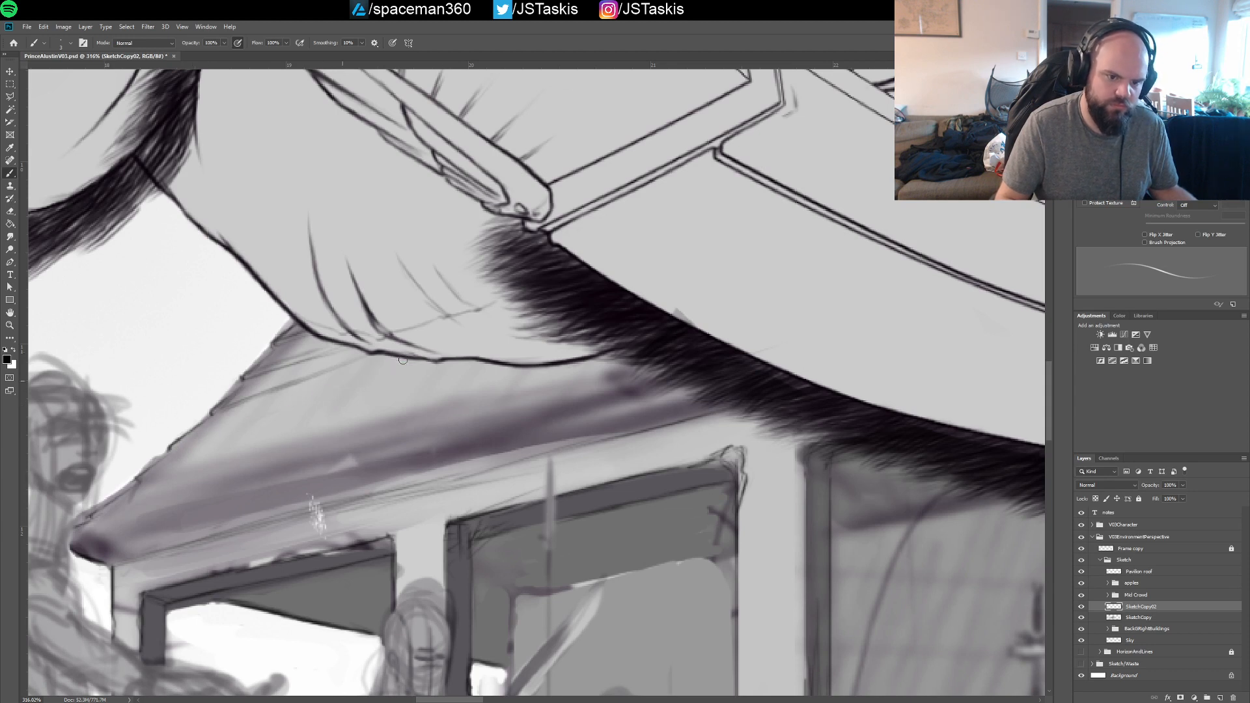
pyautogui.moveTo(319, 374)
pyautogui.mouseDown()
pyautogui.moveTo(346, 362)
pyautogui.moveTo(225, 409)
pyautogui.moveTo(316, 350)
pyautogui.moveTo(276, 370)
pyautogui.mouseUp()
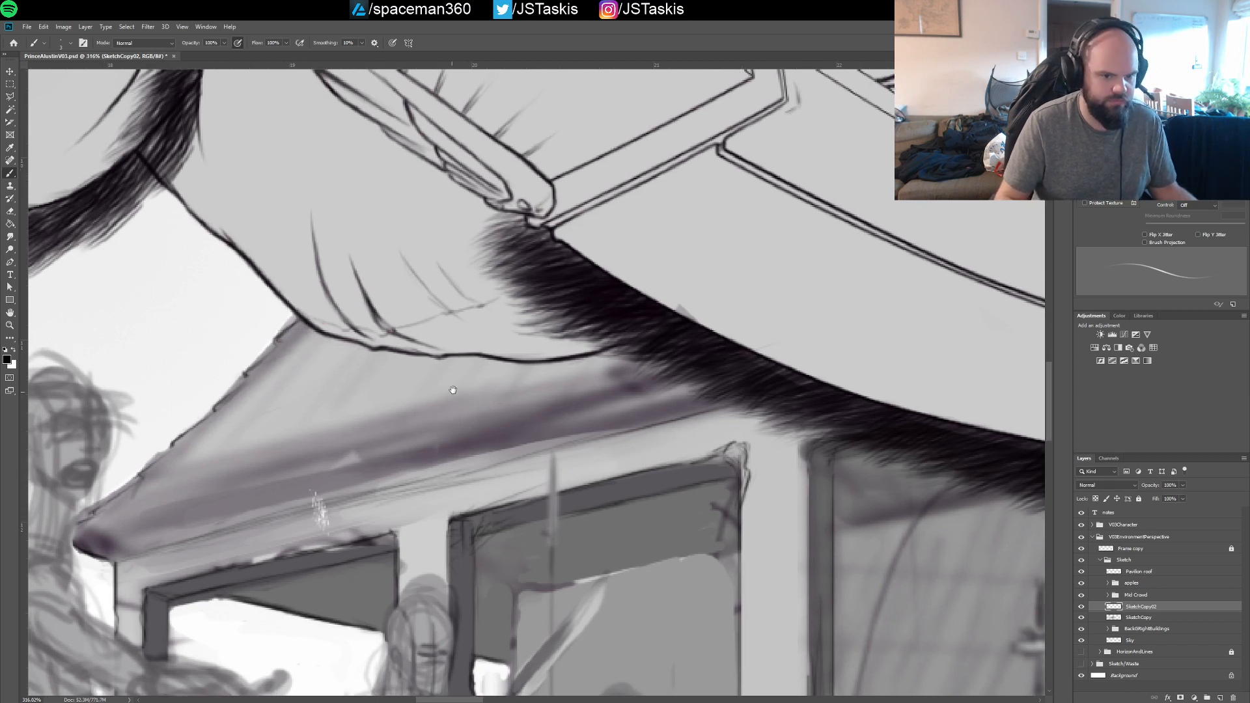
# Draw the upper edge line of the dark eave band from the roof's pointed corner up to the fur trim
pyautogui.moveTo(405, 414); pyautogui.dragTo(424, 385)
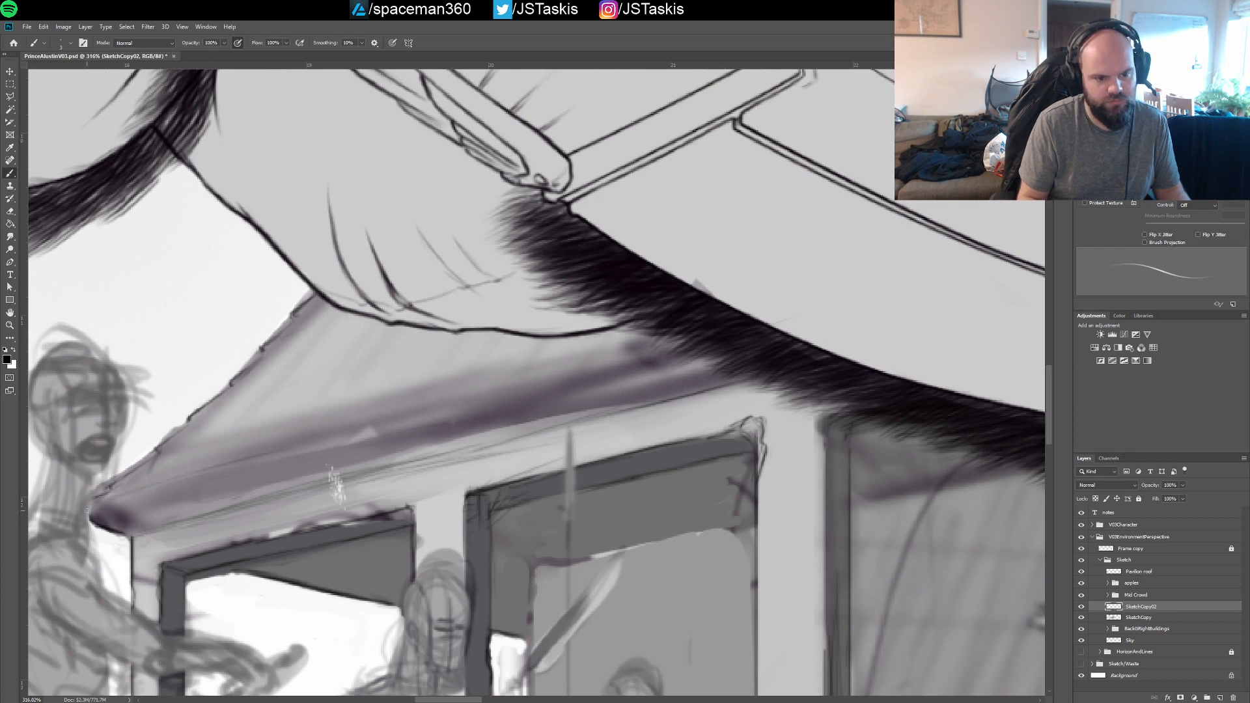
pyautogui.moveTo(129, 493); pyautogui.dragTo(238, 462)
pyautogui.moveTo(203, 480); pyautogui.dragTo(378, 428)
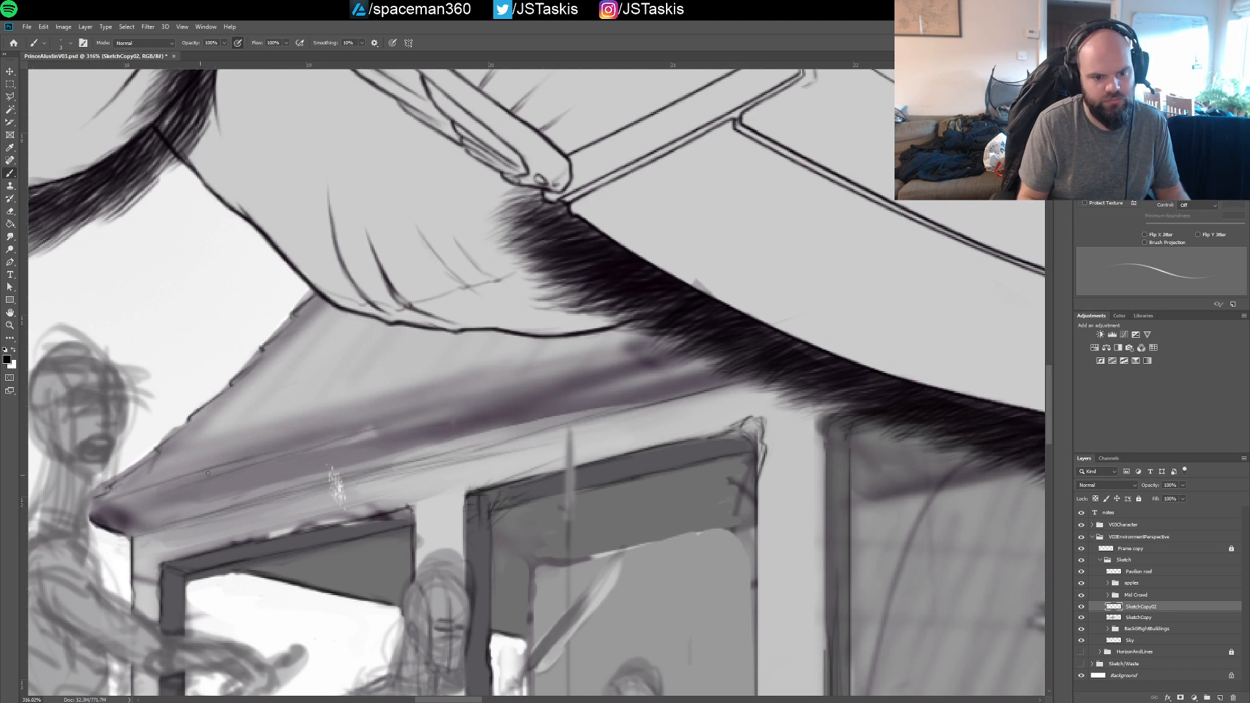
pyautogui.moveTo(252, 460); pyautogui.dragTo(407, 420)
pyautogui.moveTo(317, 444); pyautogui.dragTo(514, 398)
pyautogui.moveTo(418, 417); pyautogui.dragTo(599, 371)
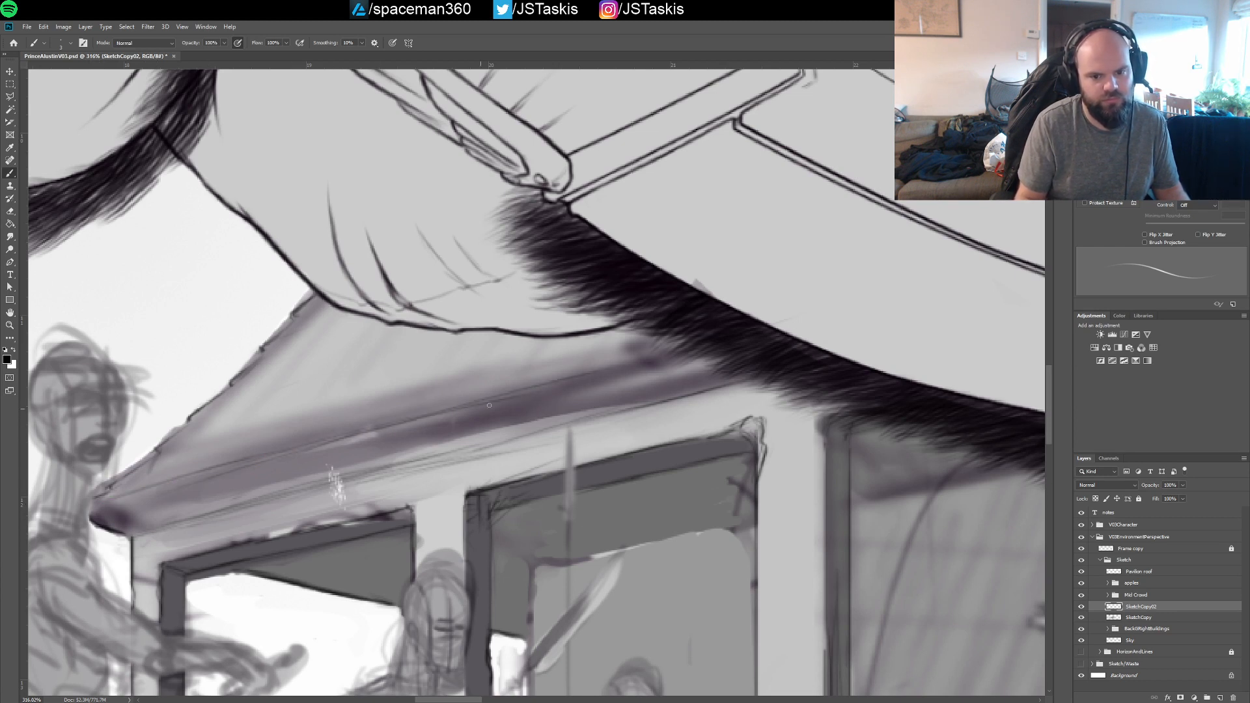
pyautogui.moveTo(489, 405); pyautogui.dragTo(641, 355)
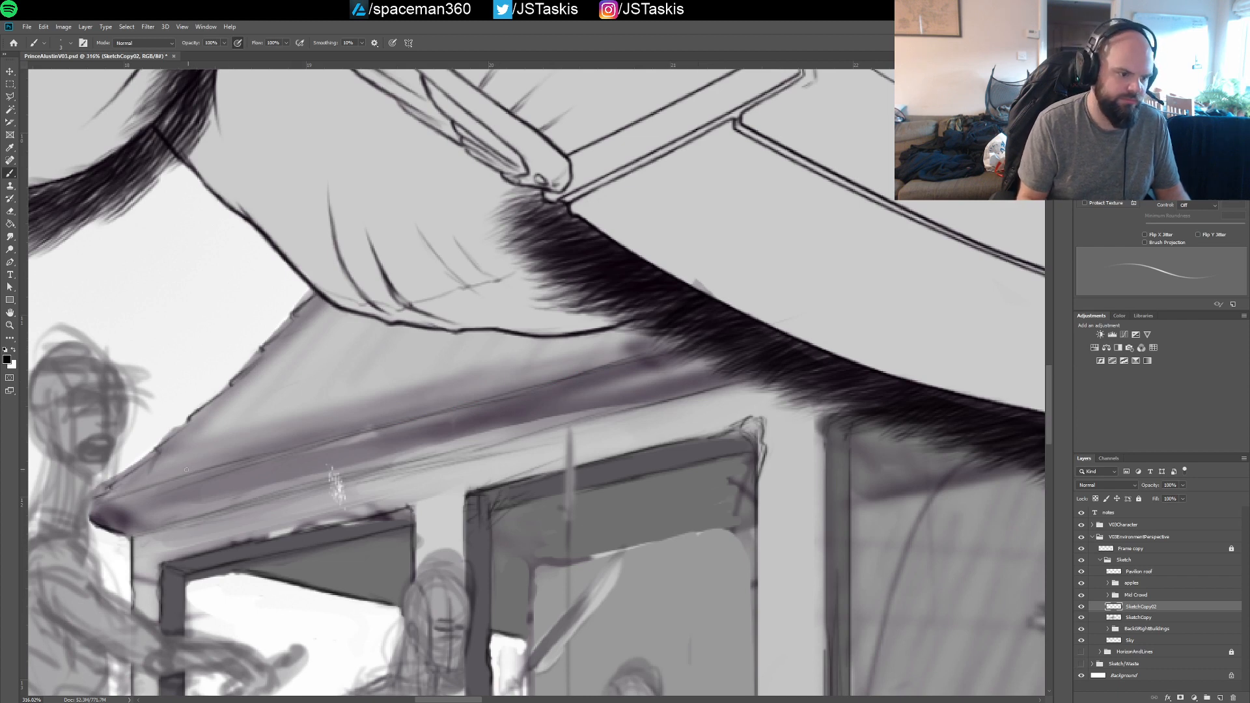
# Reinforce the upper edge line of the eave band with longer strokes and undo the last few of them
pyautogui.moveTo(87, 503); pyautogui.dragTo(429, 412)
pyautogui.moveTo(318, 442); pyautogui.dragTo(686, 370)
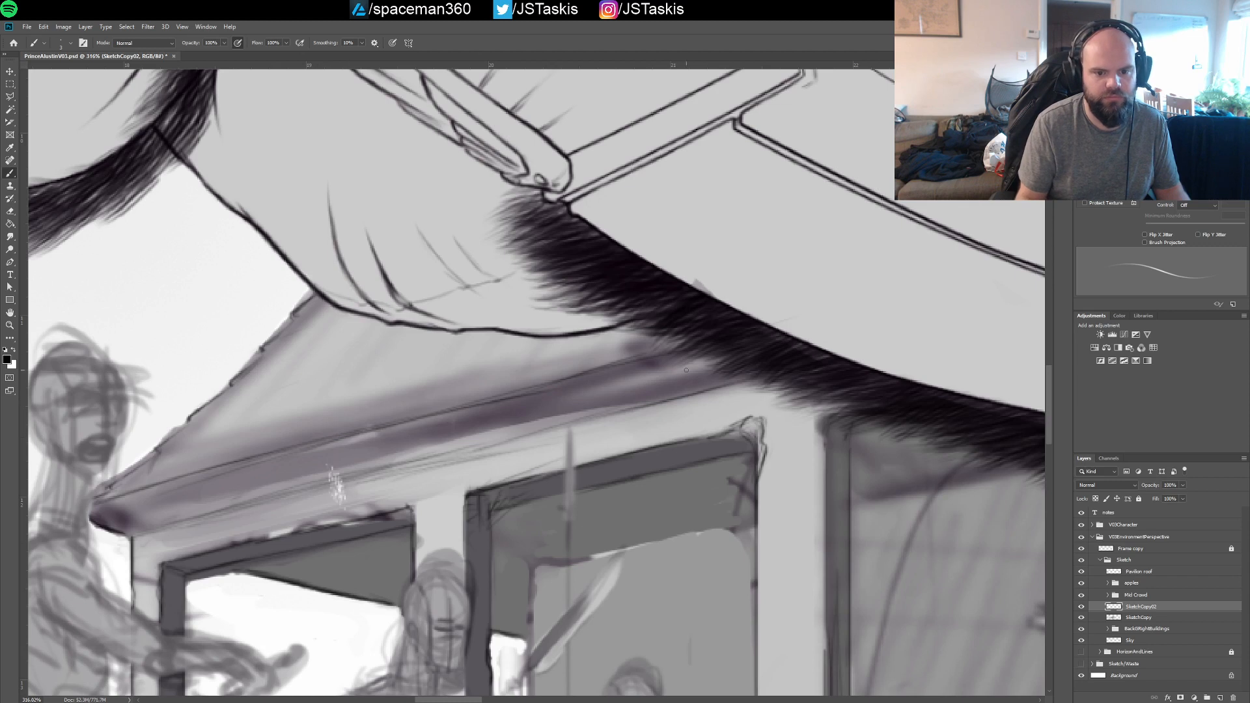
pyautogui.moveTo(170, 490); pyautogui.dragTo(220, 479)
pyautogui.moveTo(298, 459); pyautogui.dragTo(410, 430)
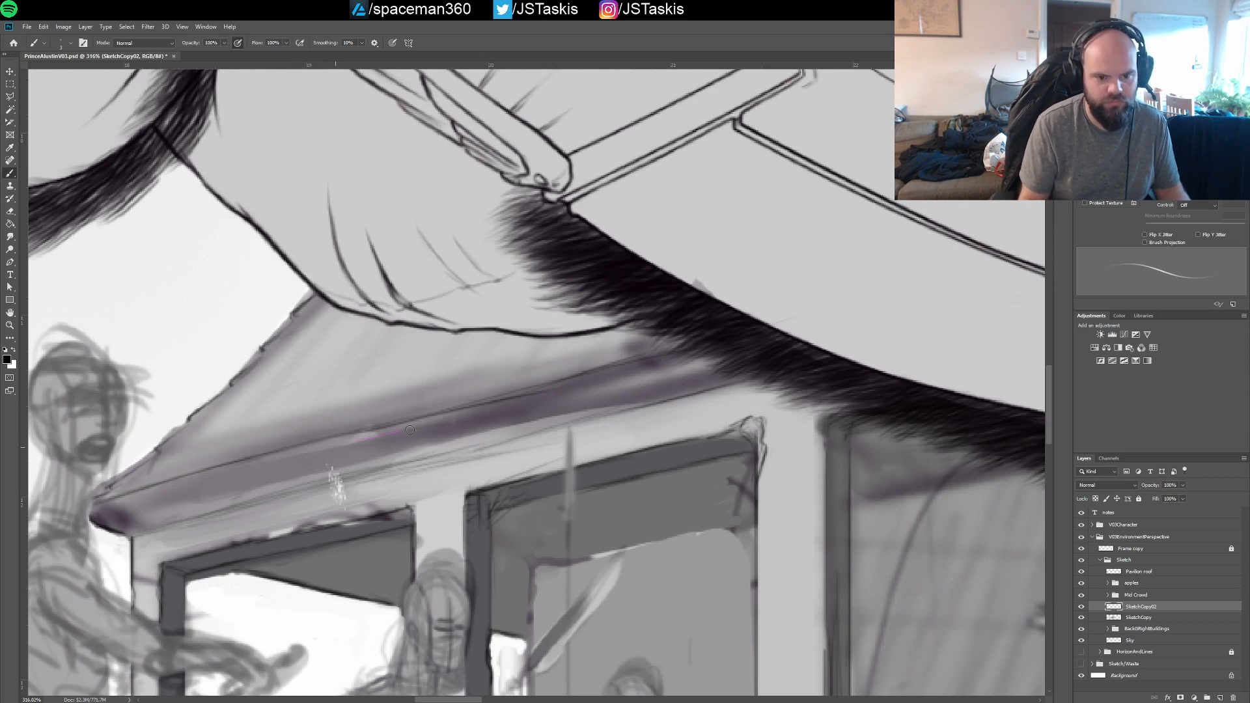
pyautogui.hotkey('ctrl', 'z')
pyautogui.hotkey('ctrl', 'z')
pyautogui.hotkey('ctrl', 'z')
pyautogui.hotkey('ctrl', 'z')
pyautogui.hotkey('ctrl', 'z')
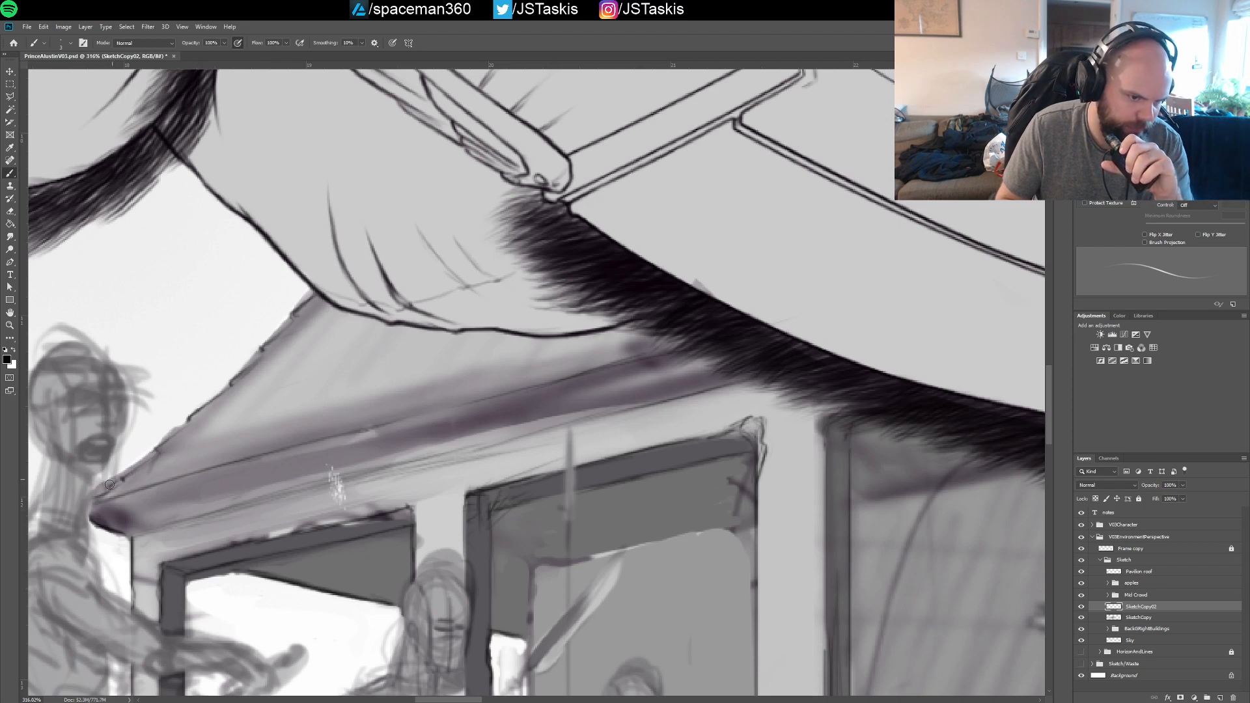
# Switch to the SketchCopy layer, review the roof around the prince's legs, and reselect the SketchCopy02 layer
pyautogui.hotkey('alt', '[')
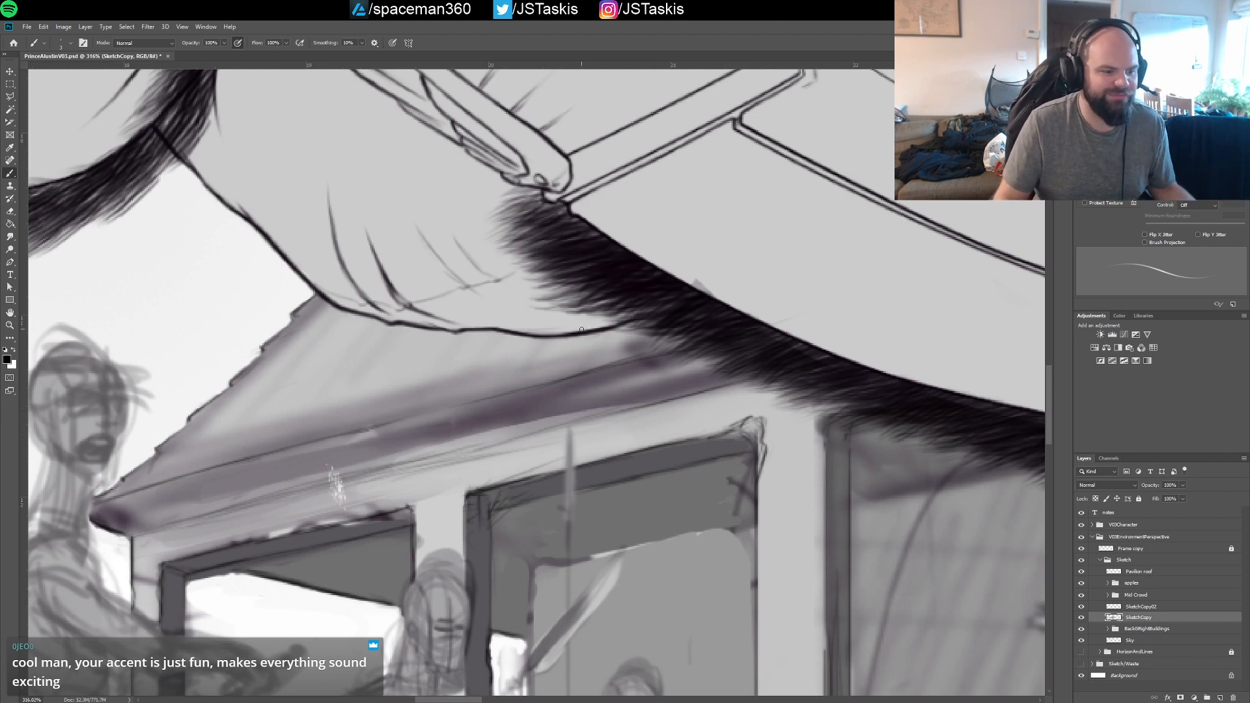
pyautogui.moveTo(639, 315); pyautogui.dragTo(556, 448)
pyautogui.moveTo(630, 369); pyautogui.dragTo(534, 312)
pyautogui.moveTo(582, 346); pyautogui.dragTo(592, 431)
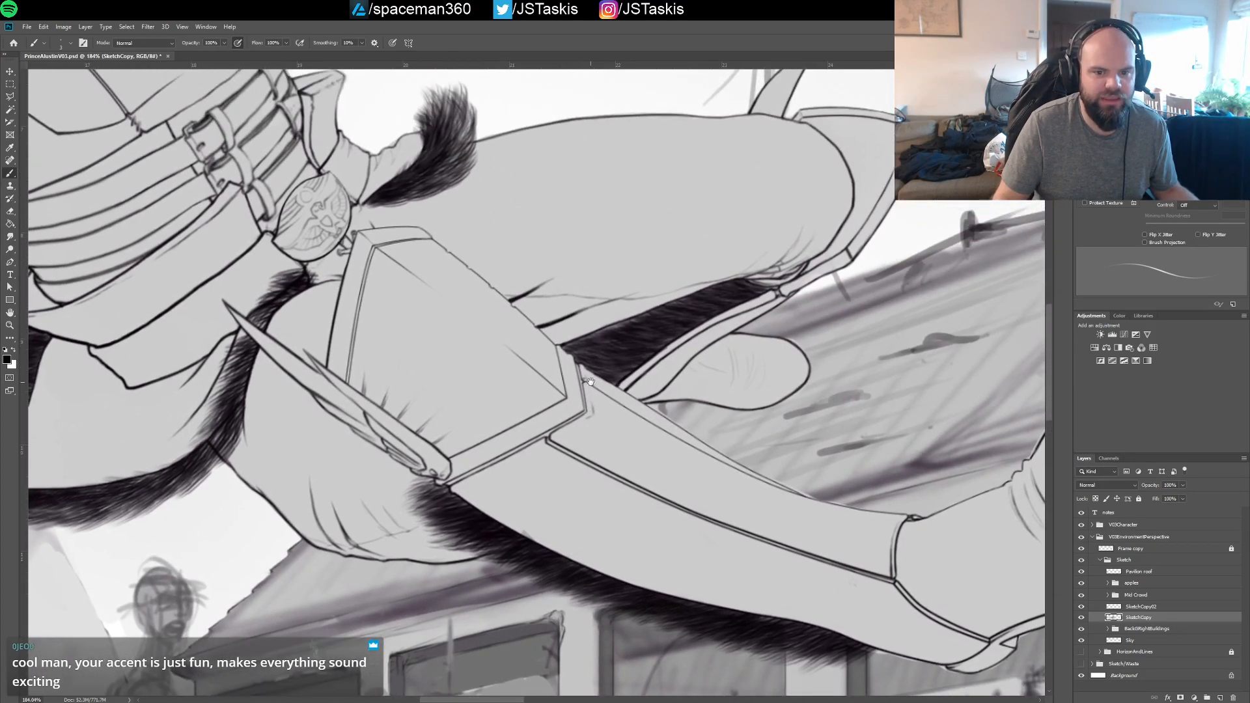
pyautogui.moveTo(620, 363); pyautogui.dragTo(625, 277)
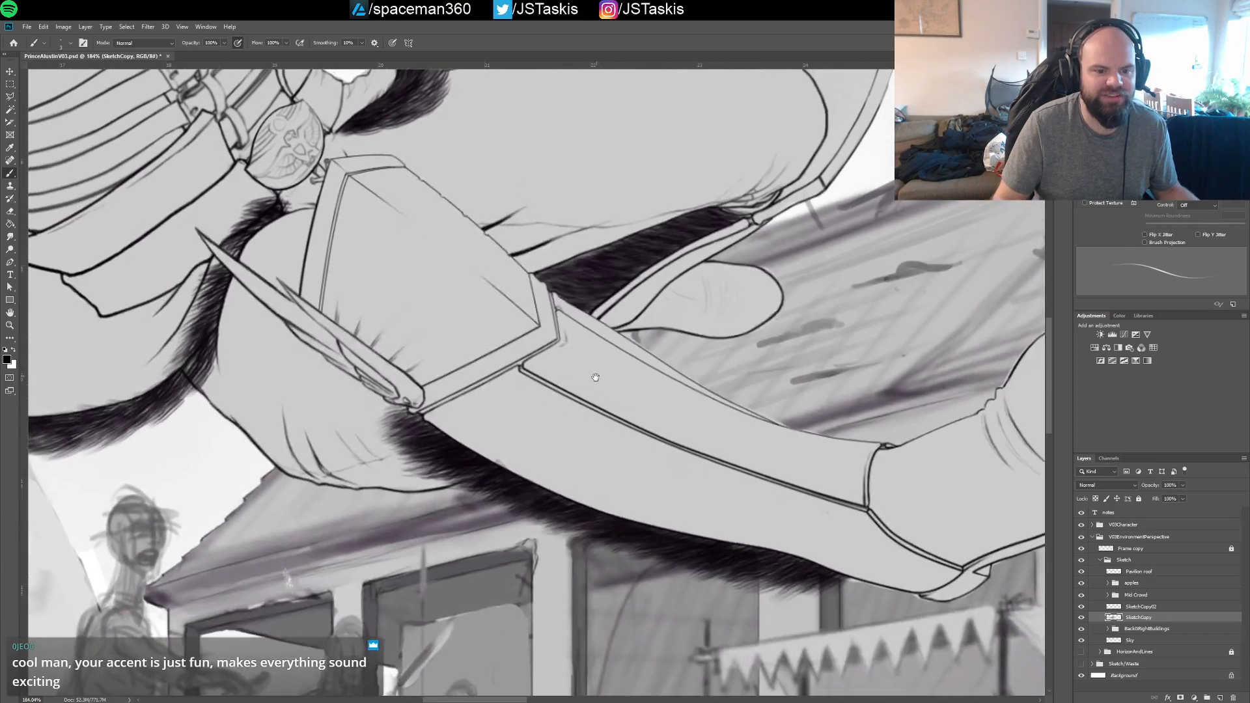
pyautogui.moveTo(577, 342); pyautogui.dragTo(600, 385)
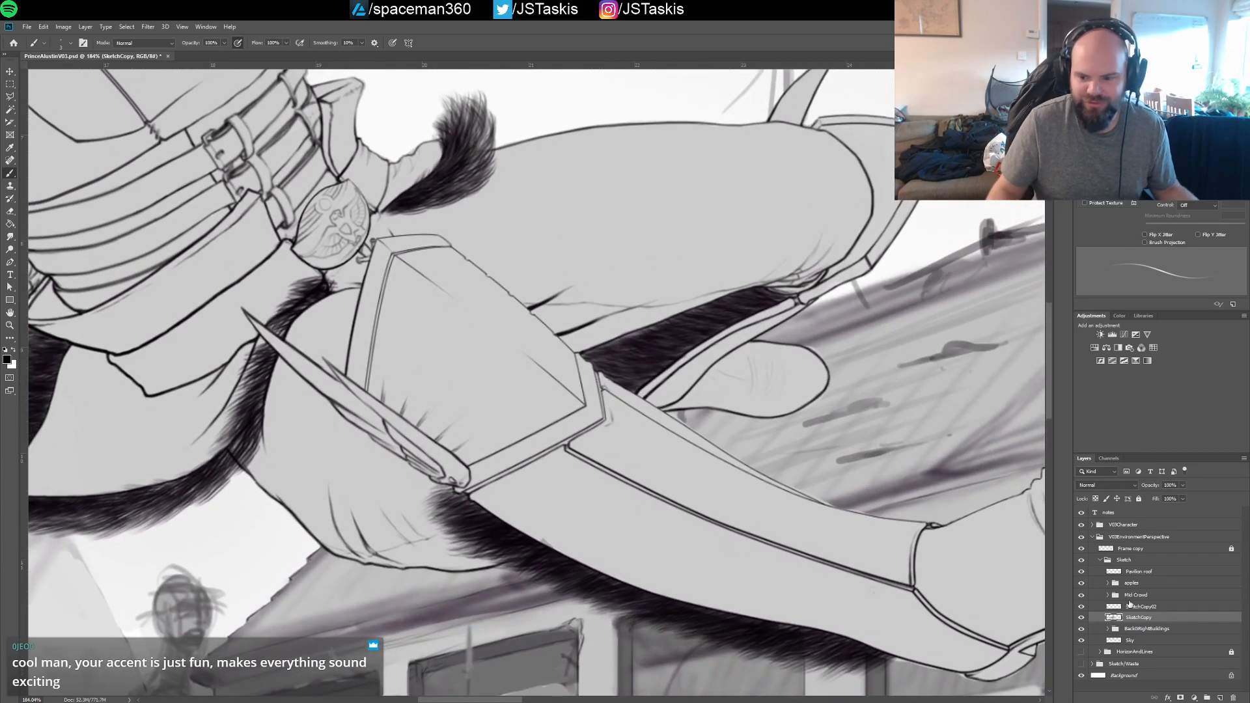
pyautogui.click(1140, 607)
# Examine the prince's belt medallion and knee armour up close, and the whole roof behind the boot and crowd figures
pyautogui.moveTo(544, 264)
pyautogui.mouseDown()
pyautogui.moveTo(621, 442)
pyautogui.moveTo(692, 413)
pyautogui.moveTo(647, 485)
pyautogui.moveTo(620, 498)
pyautogui.mouseUp()
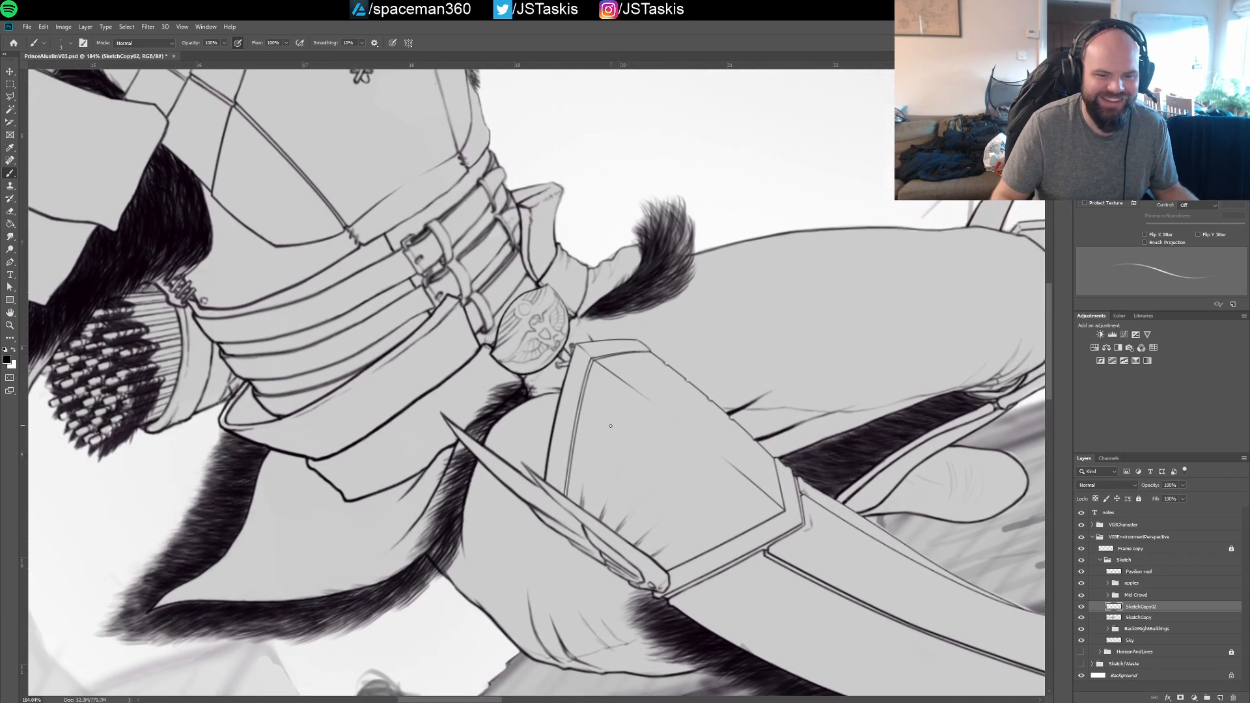
pyautogui.moveTo(517, 363); pyautogui.dragTo(583, 363)
pyautogui.moveTo(489, 296)
pyautogui.mouseDown()
pyautogui.moveTo(472, 414)
pyautogui.moveTo(510, 371)
pyautogui.mouseUp()
pyautogui.hotkey('ctrl', 'z')
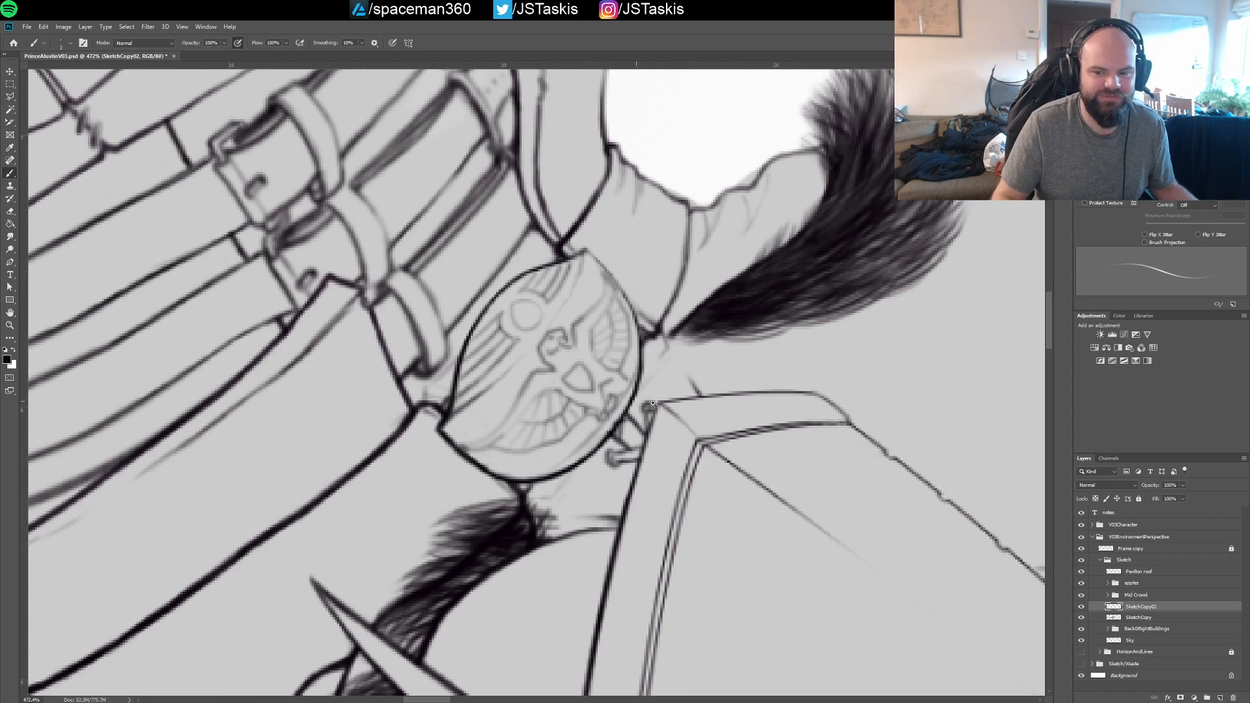
pyautogui.moveTo(645, 362); pyautogui.dragTo(593, 363)
pyautogui.moveTo(695, 556); pyautogui.dragTo(558, 312)
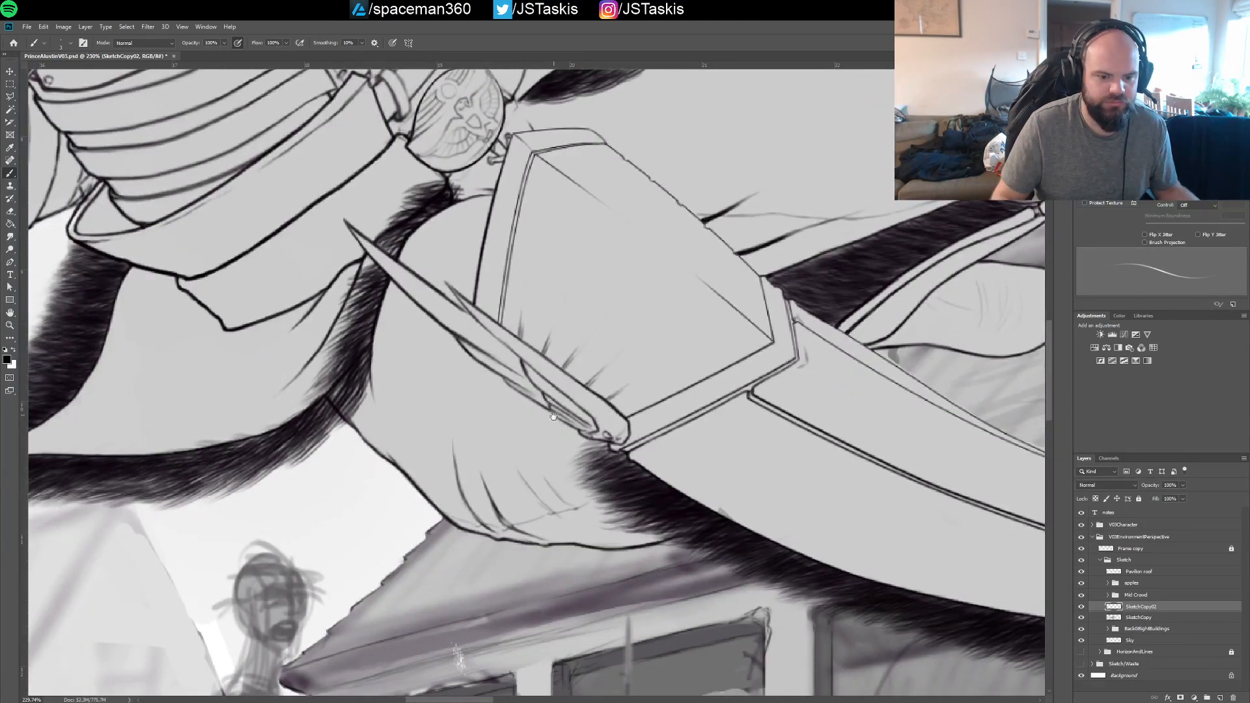
pyautogui.moveTo(581, 528); pyautogui.dragTo(551, 393)
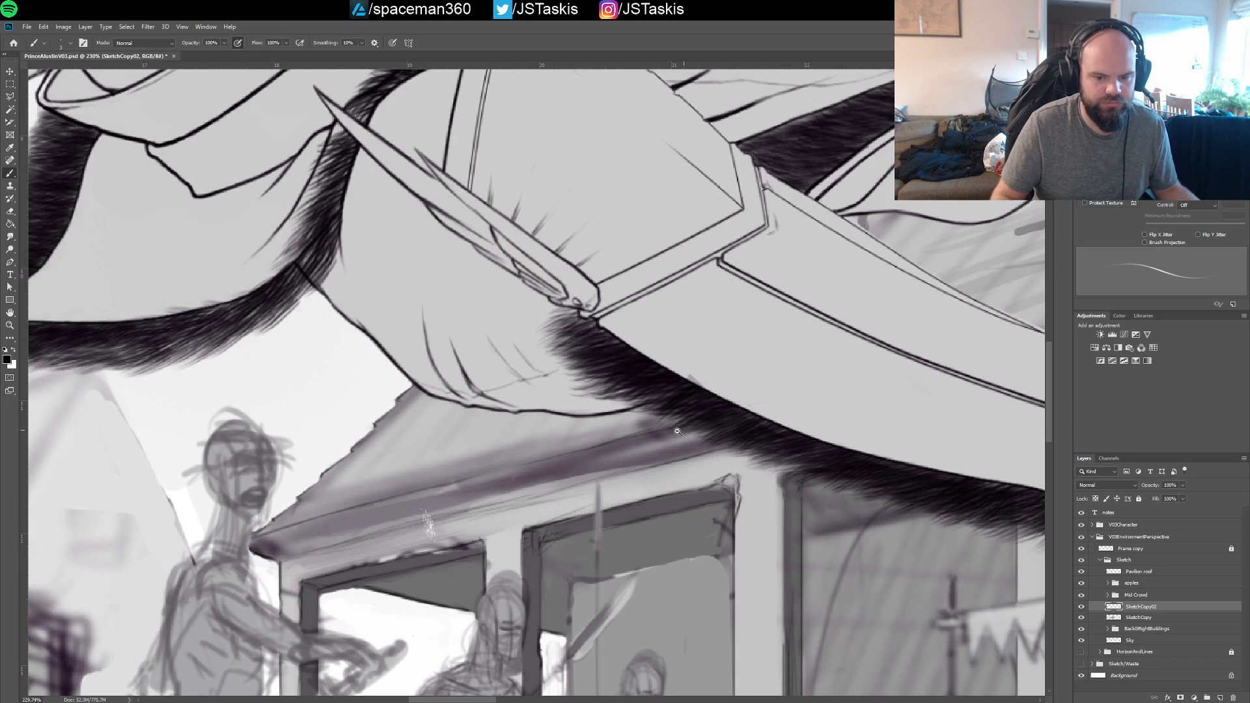
pyautogui.moveTo(680, 432); pyautogui.dragTo(661, 433)
pyautogui.moveTo(677, 433); pyautogui.dragTo(269, 452)
pyautogui.moveTo(792, 374); pyautogui.dragTo(692, 393)
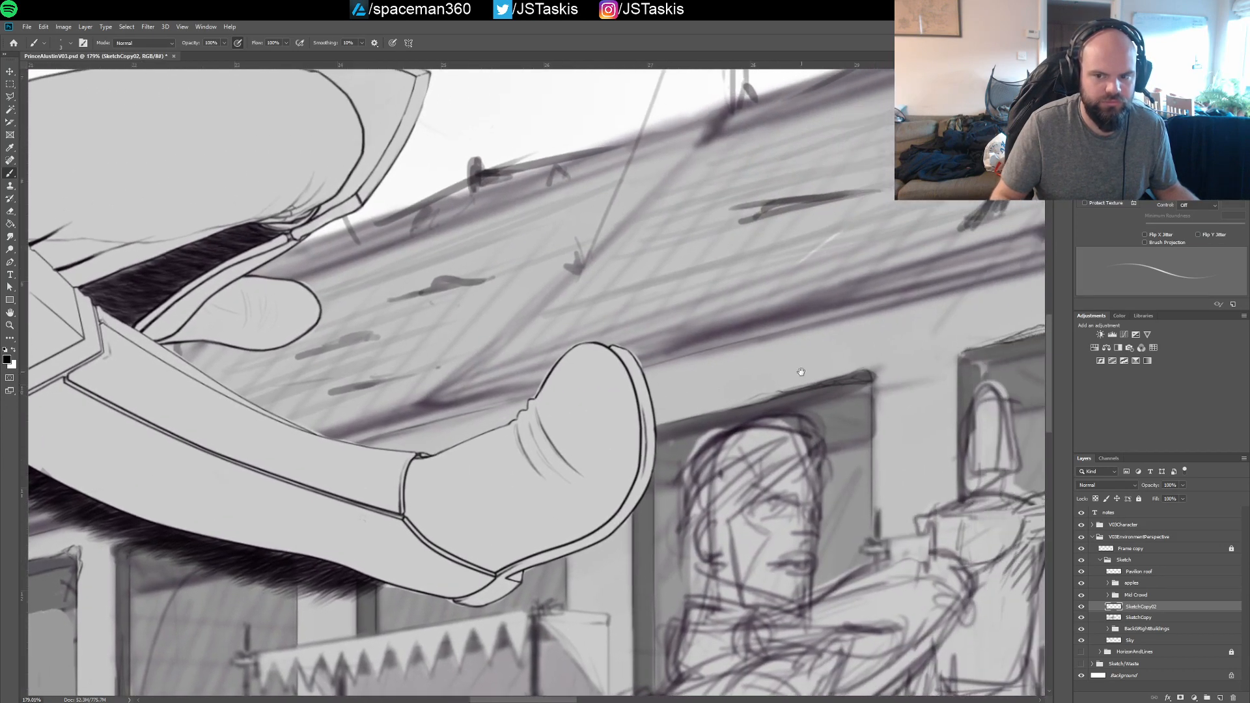
pyautogui.moveTo(973, 346); pyautogui.dragTo(625, 409)
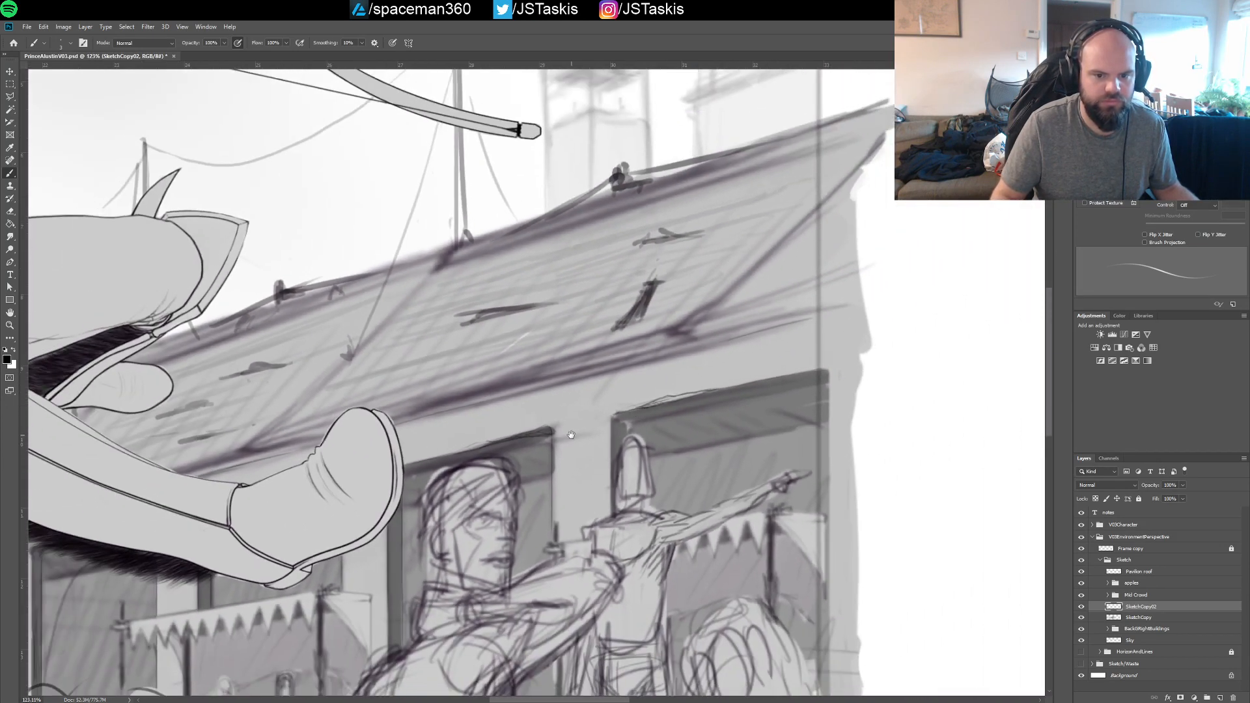
# Expand the Mid Crowd and Captain groups and add a new layer directly above the captain's line layer
pyautogui.moveTo(388, 498); pyautogui.dragTo(723, 391)
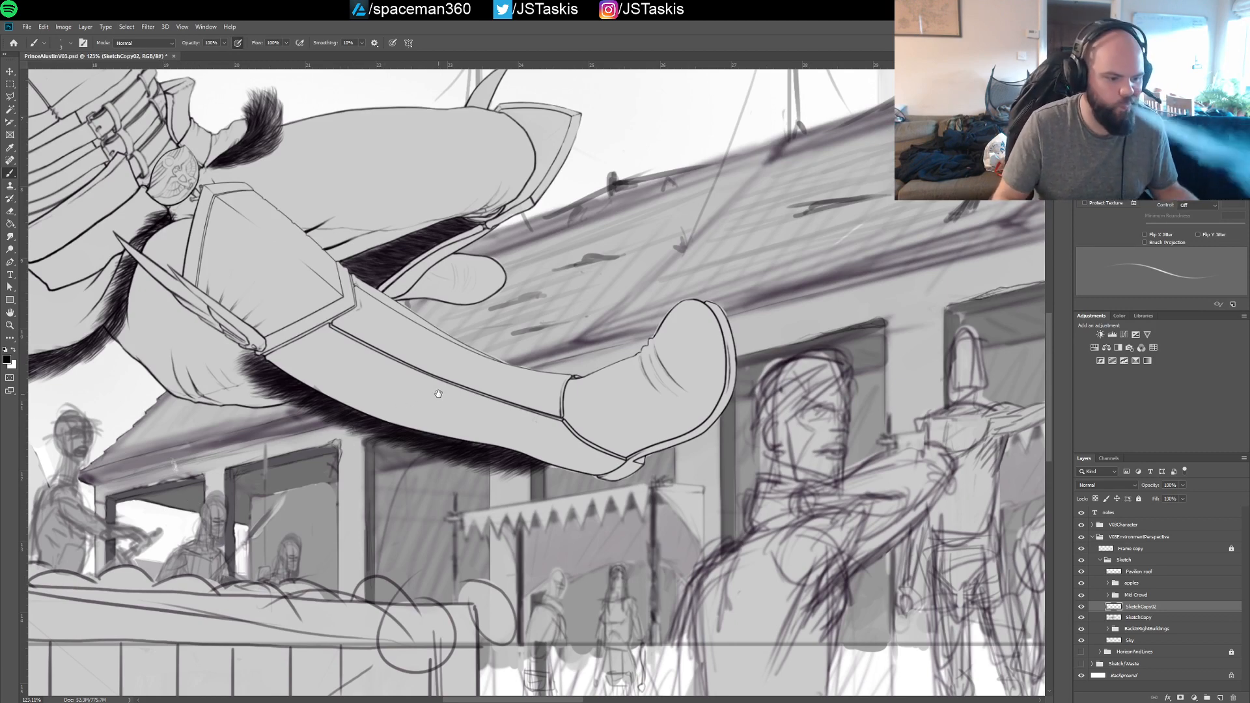
pyautogui.moveTo(351, 430); pyautogui.dragTo(692, 391)
pyautogui.moveTo(547, 389); pyautogui.dragTo(483, 378)
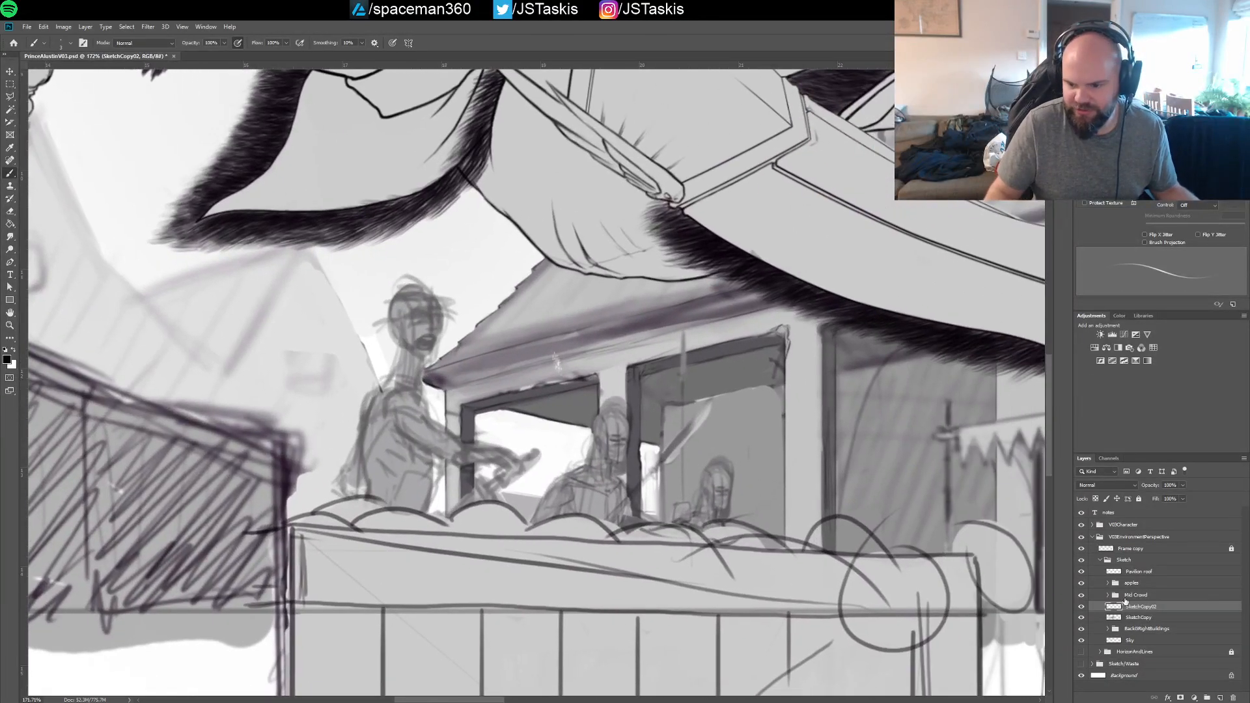
pyautogui.click(1115, 598)
pyautogui.click(1111, 598)
pyautogui.click(1115, 609)
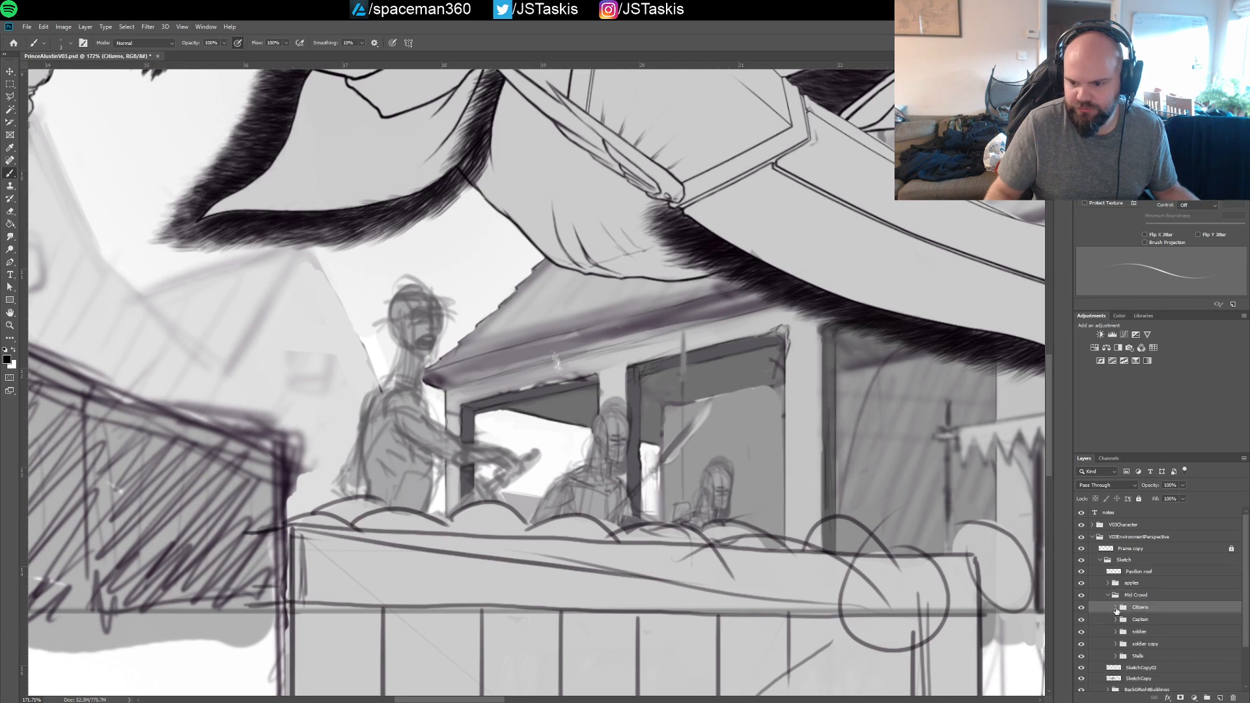
pyautogui.click(1116, 619)
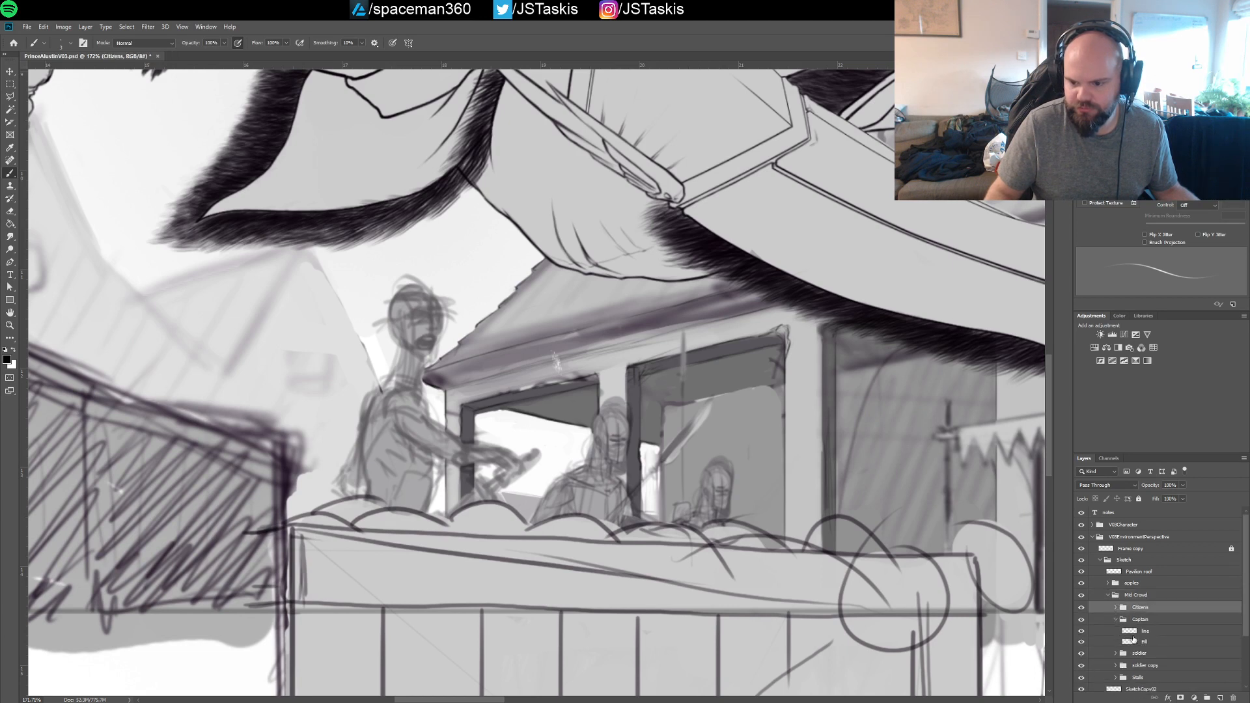
pyautogui.click(1133, 632)
pyautogui.click(1082, 632)
pyautogui.click(1082, 633)
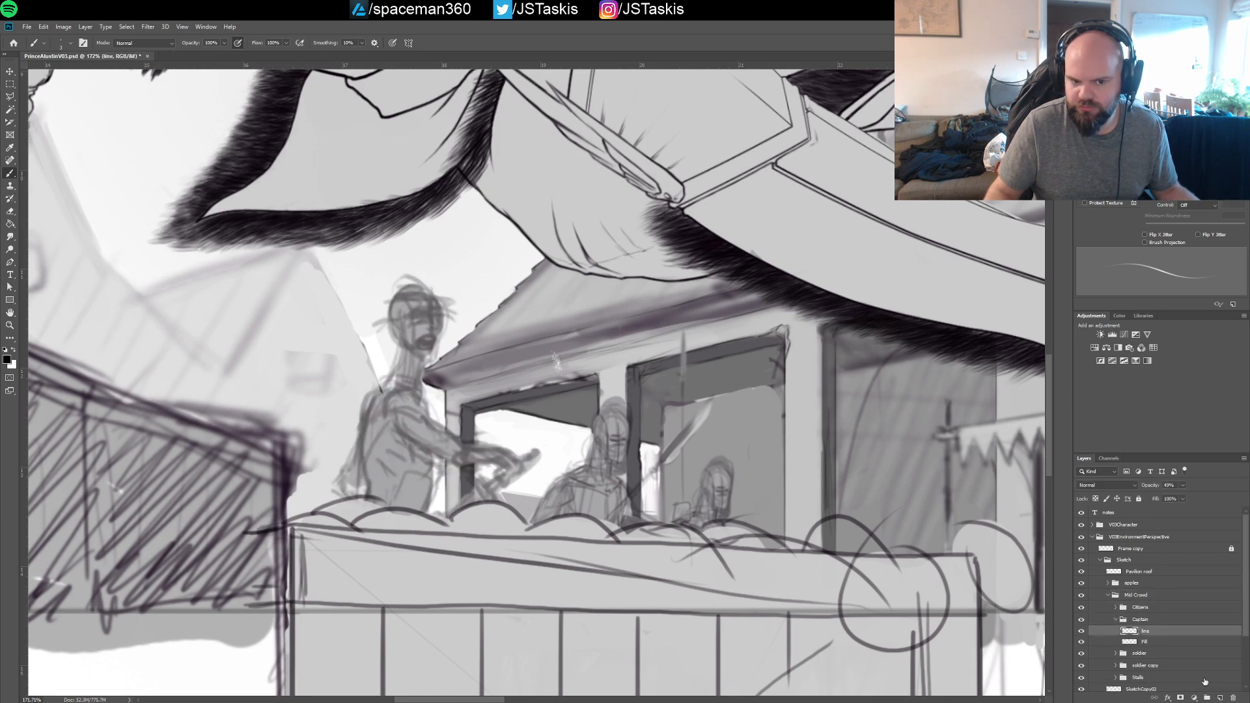
pyautogui.click(1221, 698)
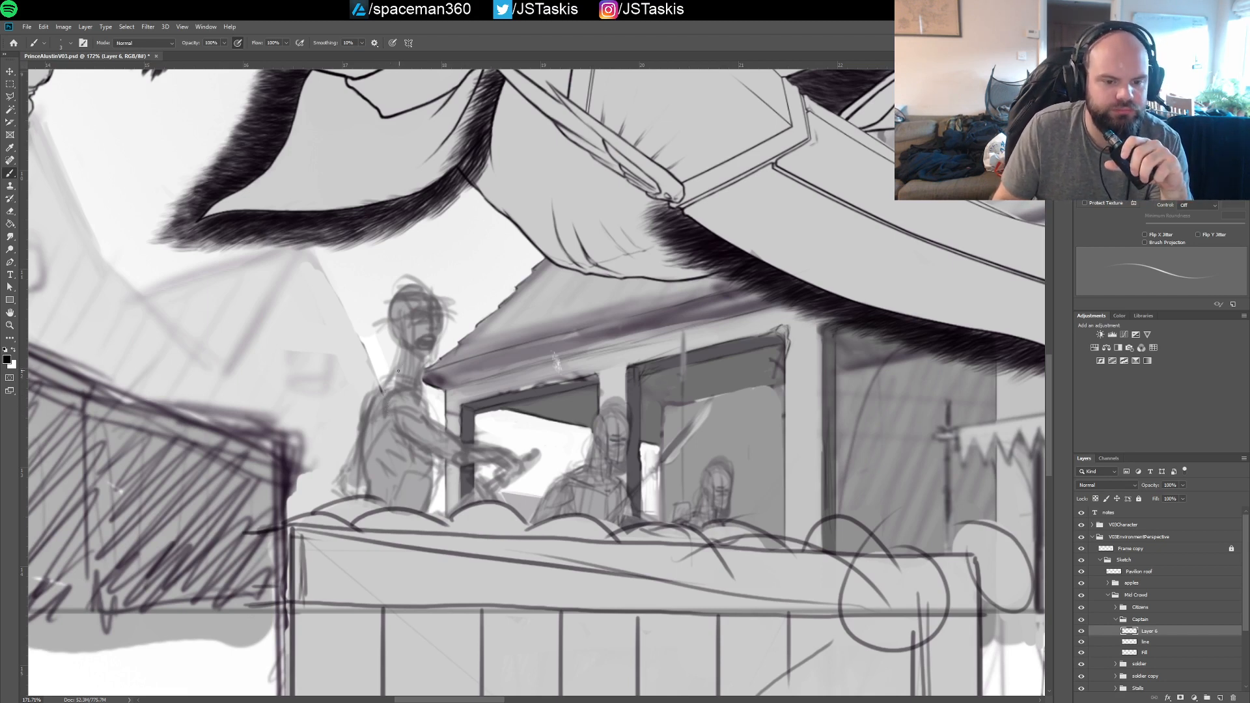
# On the captain's line layer, lasso the standing figure's head, move it slightly downward, and clear the selection
pyautogui.hotkey('alt', '[')
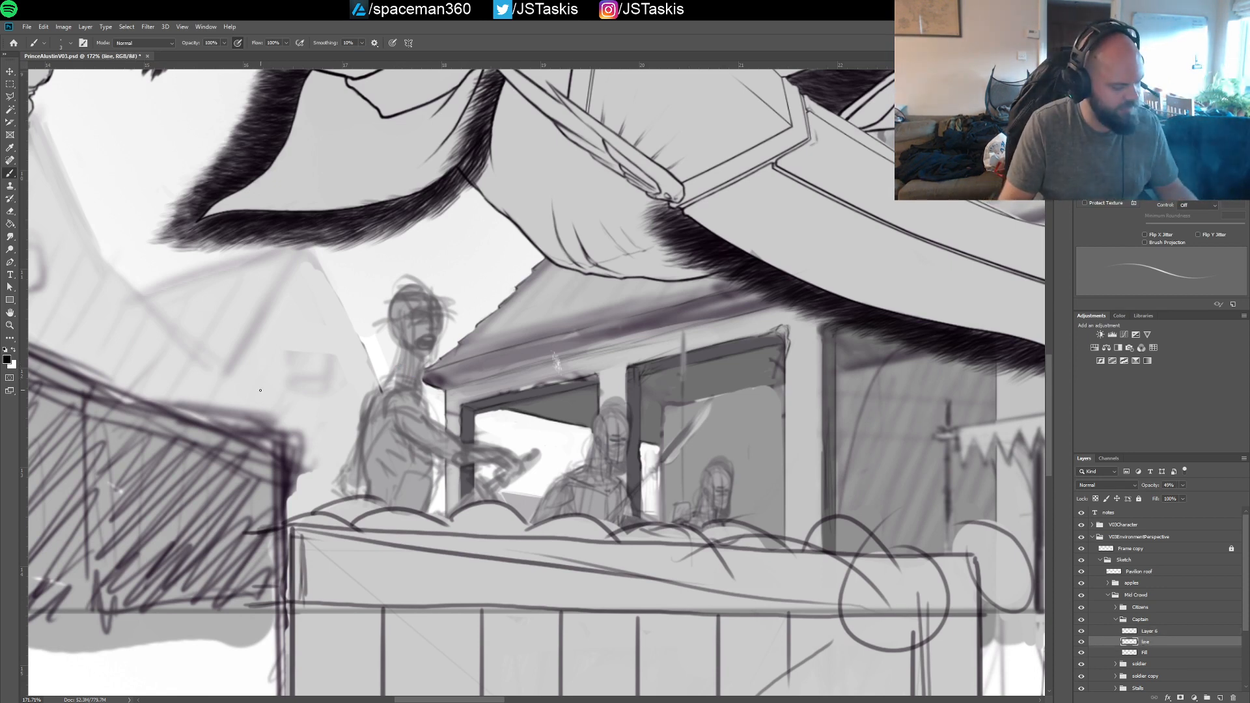
pyautogui.press('l')
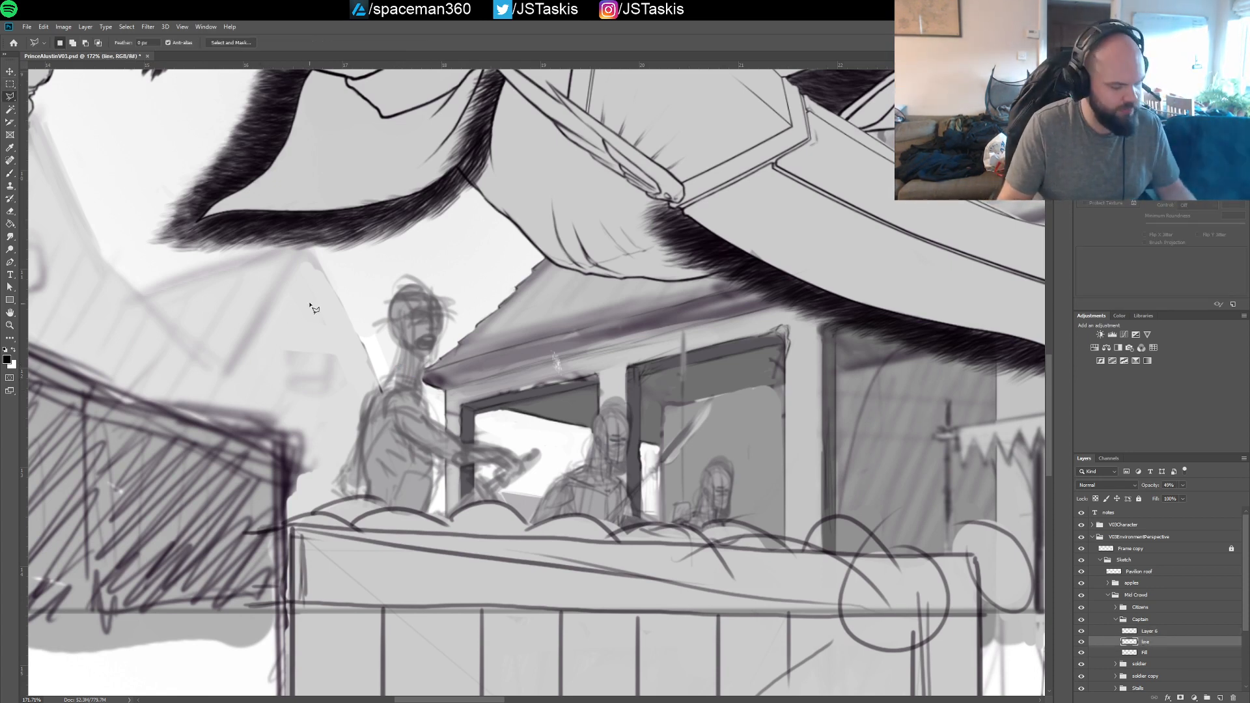
pyautogui.click(368, 324)
pyautogui.click(368, 282)
pyautogui.click(423, 254)
pyautogui.click(466, 278)
pyautogui.click(464, 340)
pyautogui.click(422, 372)
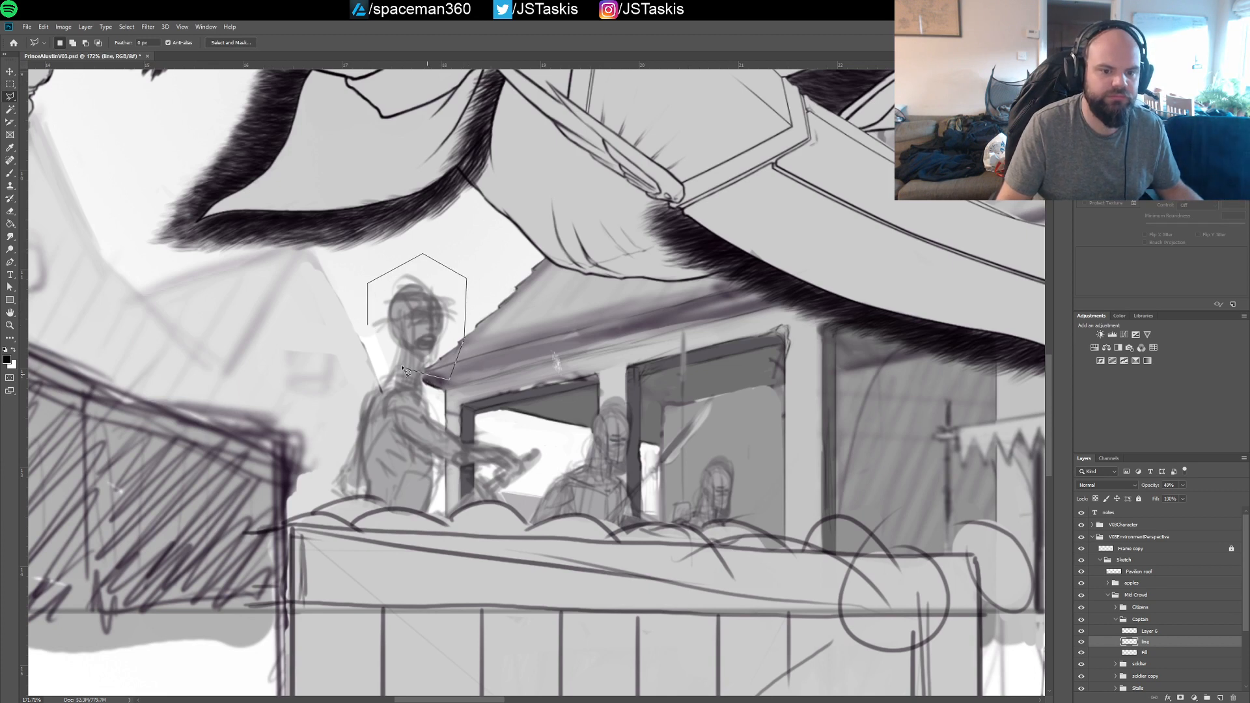
pyautogui.click(394, 360)
pyautogui.click(367, 325)
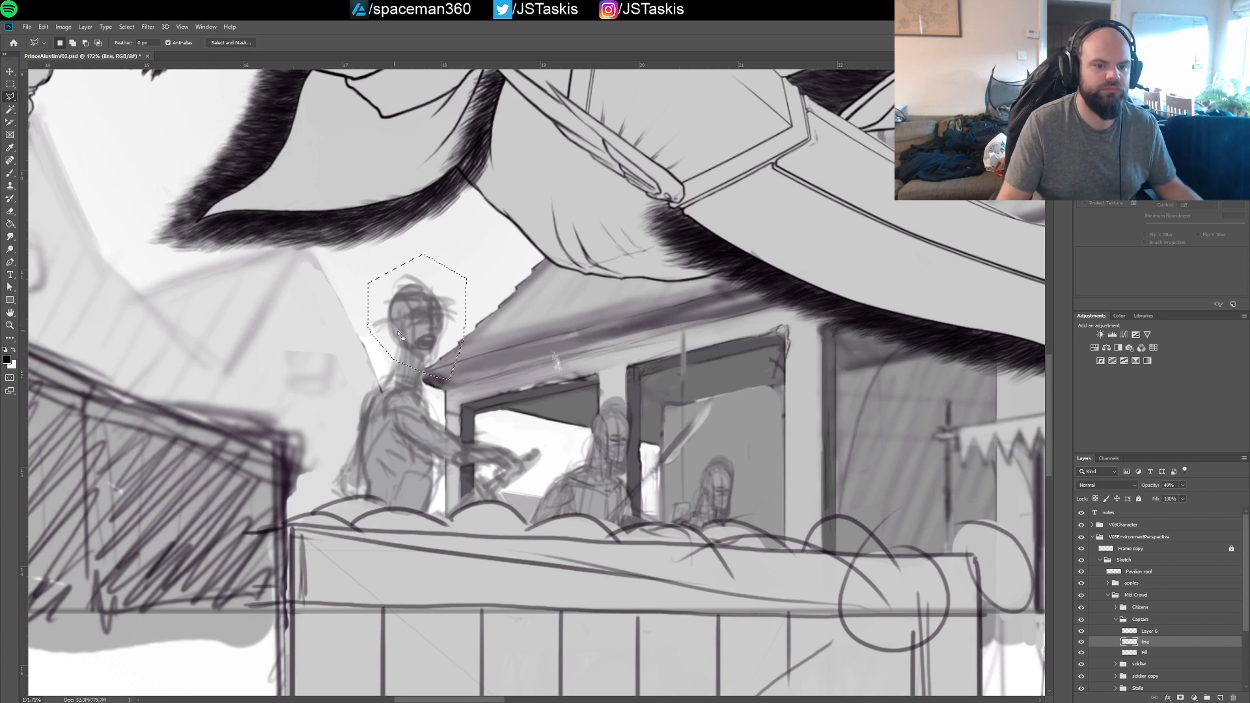
pyautogui.press('v')
pyautogui.moveTo(424, 338); pyautogui.dragTo(428, 350)
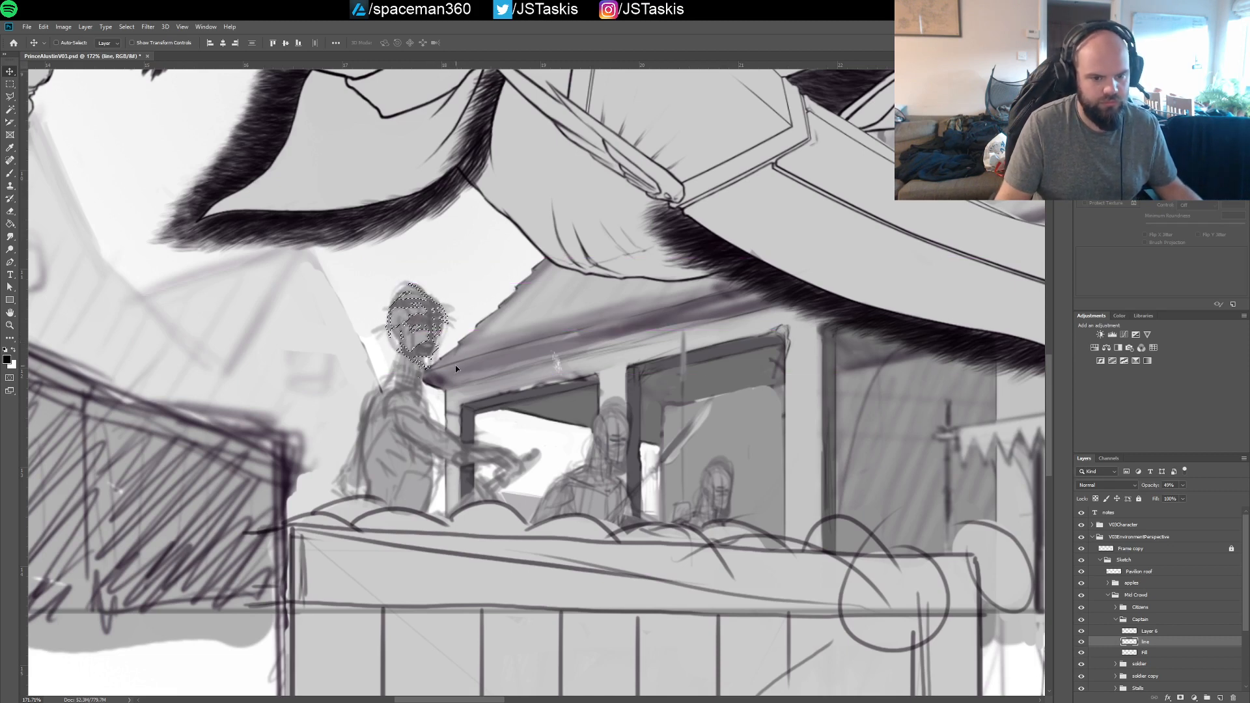
pyautogui.hotkey('ctrl', 'd')
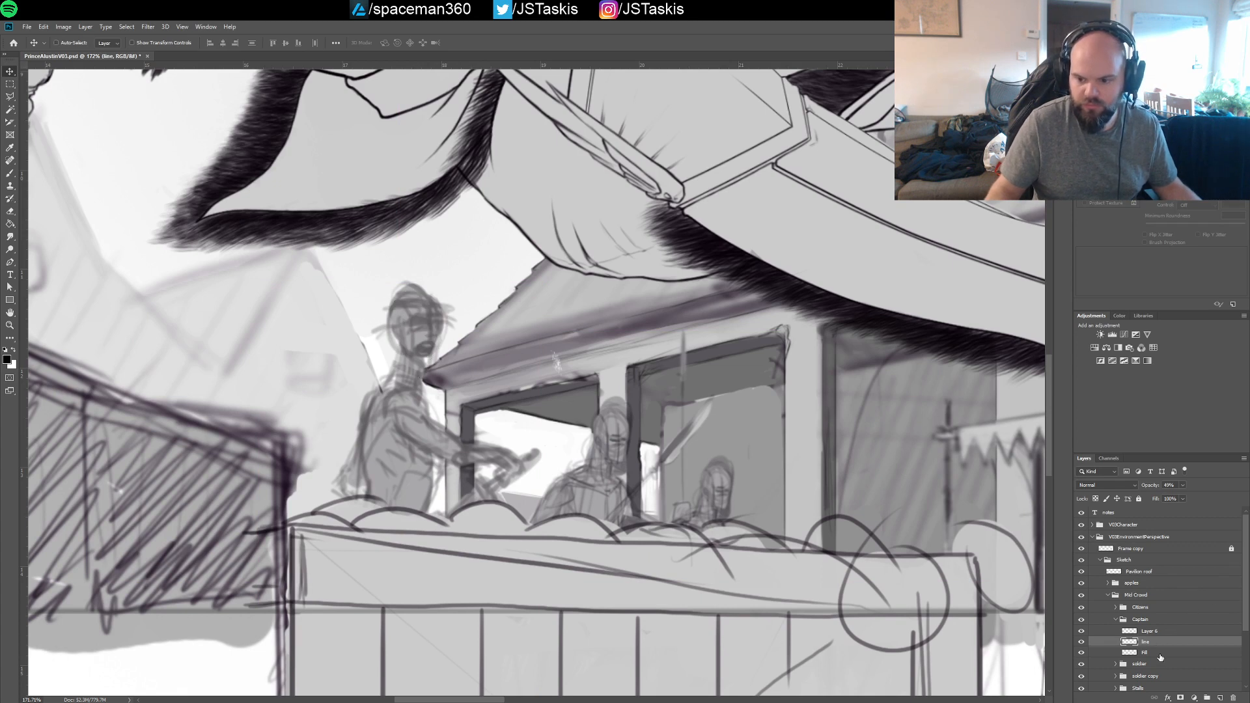
# Check the captain's Fill layer and clean up the stray sketch lines around the top of his head on the line layer
pyautogui.click(1161, 653)
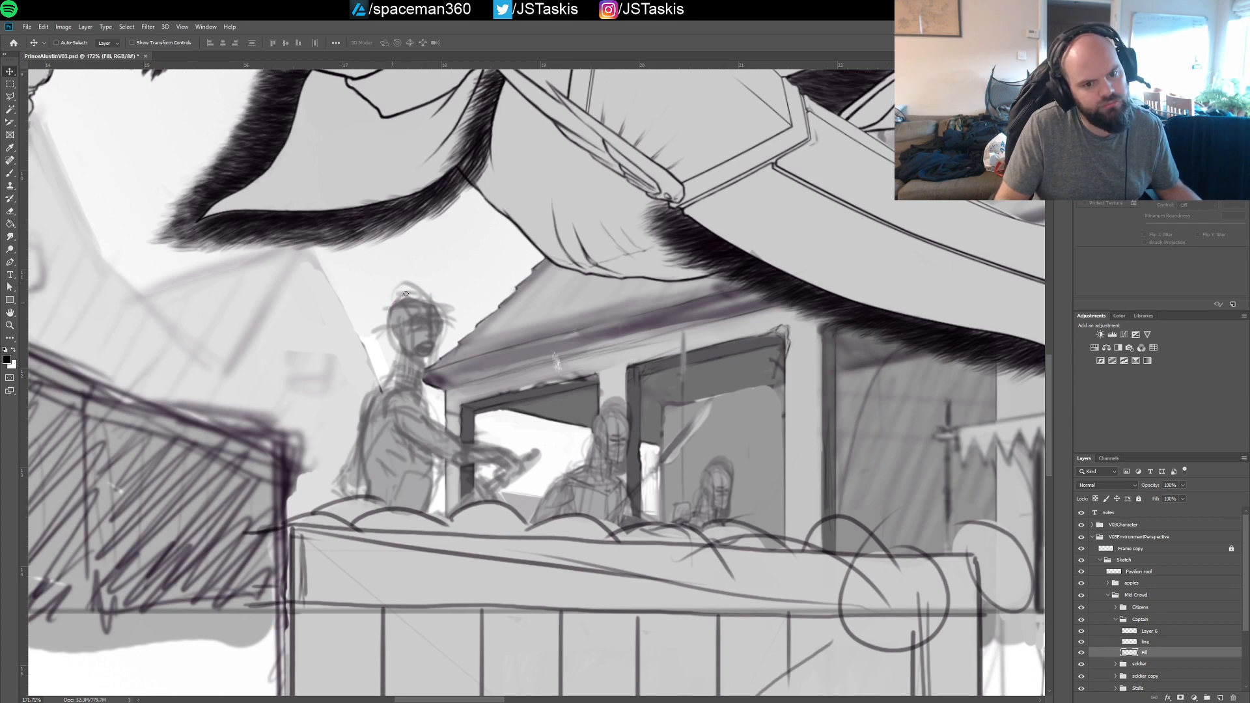
pyautogui.click(1148, 642)
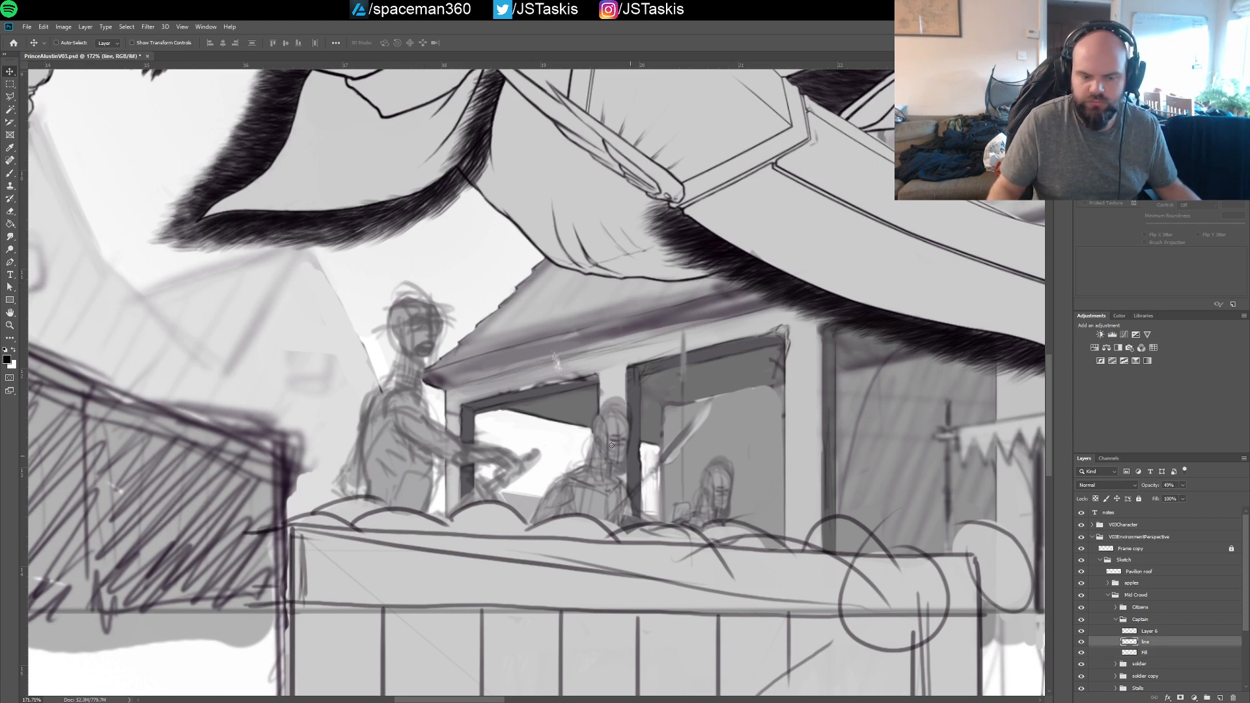
pyautogui.moveTo(391, 293)
pyautogui.mouseDown()
pyautogui.moveTo(431, 288)
pyautogui.moveTo(445, 325)
pyautogui.moveTo(450, 297)
pyautogui.mouseUp()
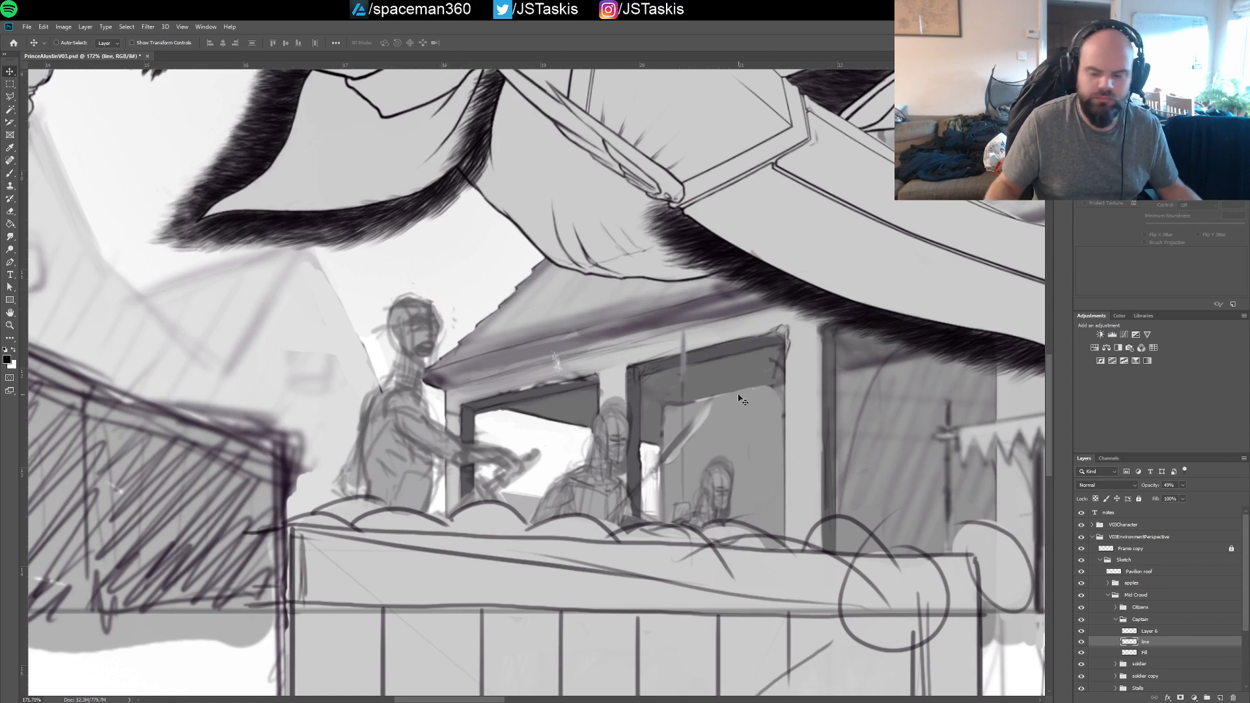
# On Layer 6, brush in the captain's head outline, ear and shouting face, plus the back line of his neck
pyautogui.click(1151, 631)
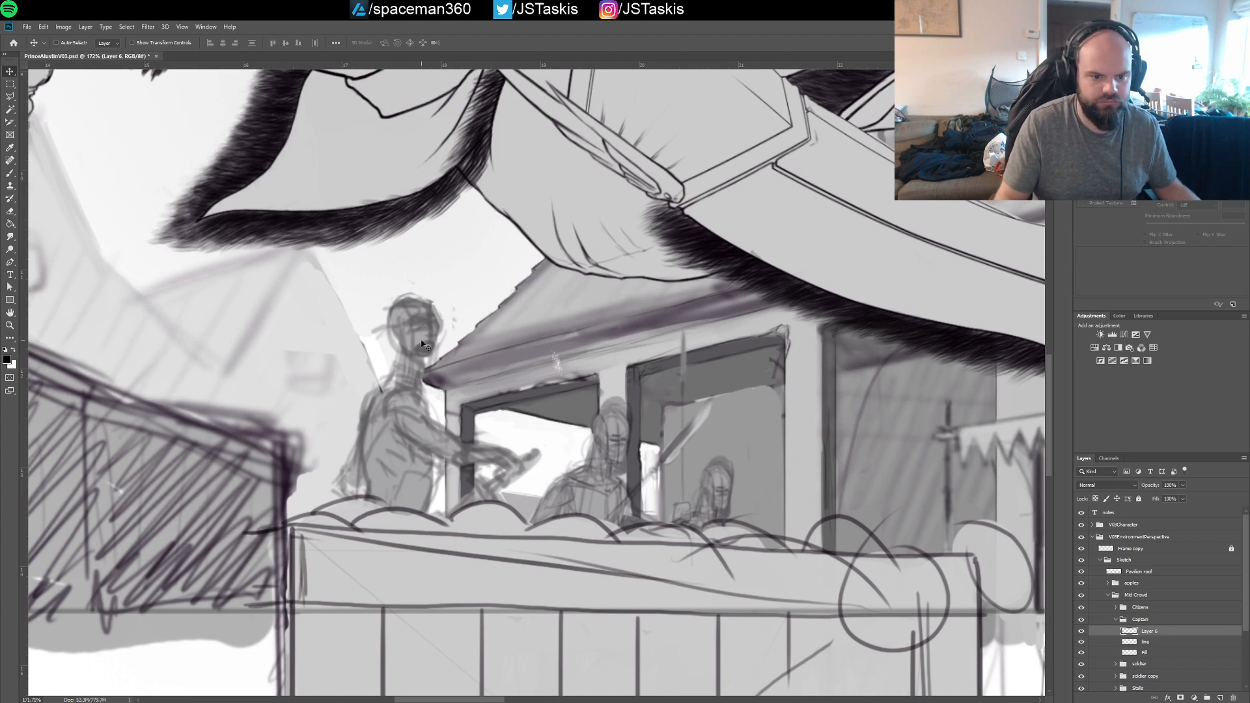
pyautogui.press('b')
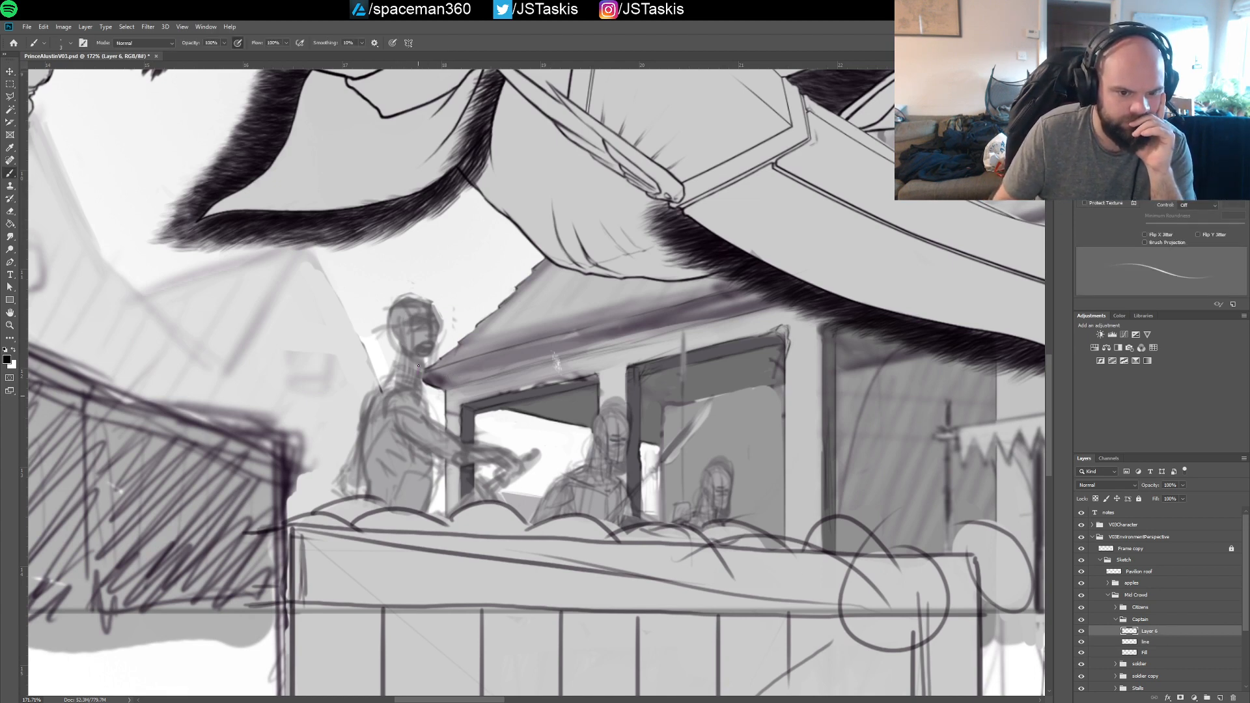
pyautogui.moveTo(427, 362); pyautogui.dragTo(435, 360)
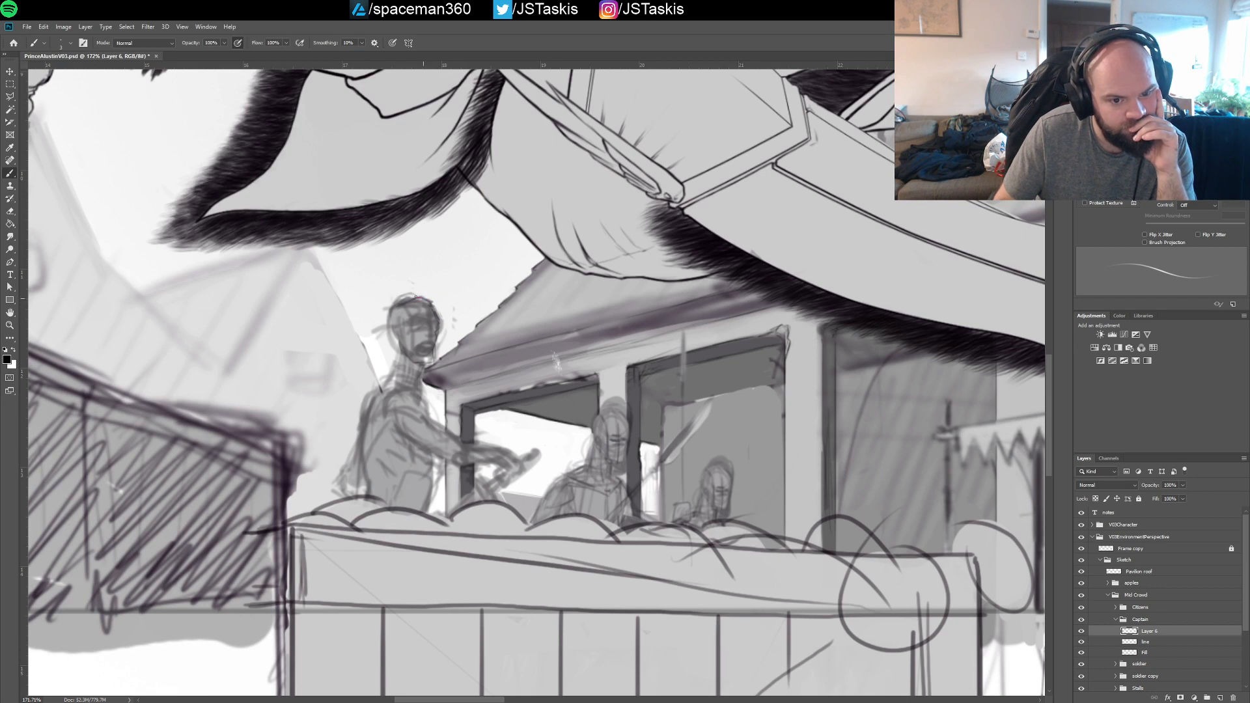
pyautogui.moveTo(392, 310); pyautogui.dragTo(394, 339)
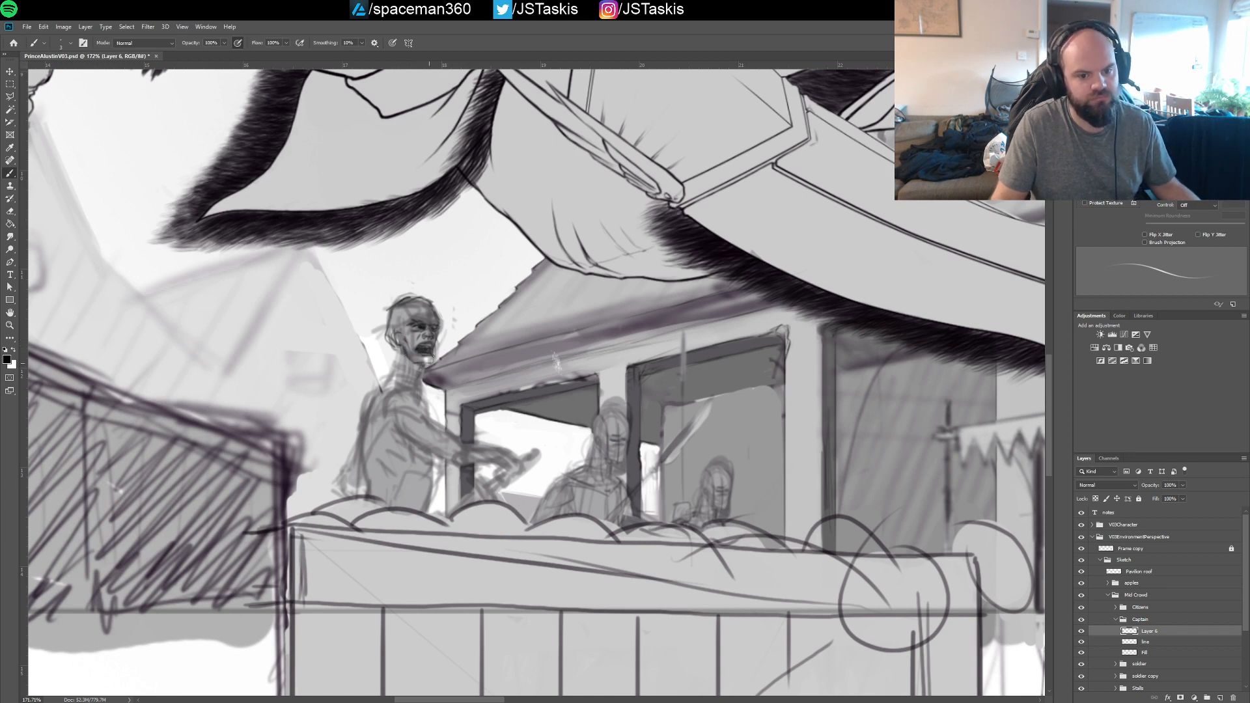
pyautogui.moveTo(426, 371); pyautogui.dragTo(398, 334)
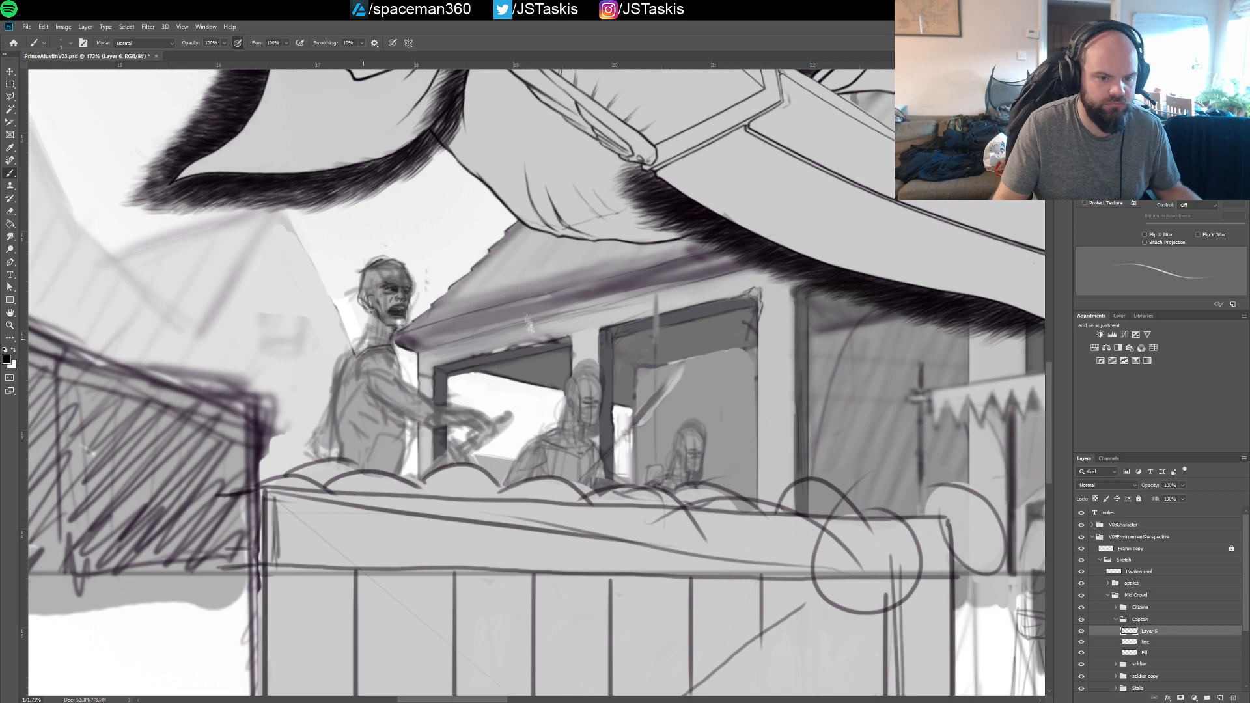
pyautogui.moveTo(367, 312)
pyautogui.mouseDown()
pyautogui.moveTo(342, 367)
pyautogui.moveTo(372, 309)
pyautogui.moveTo(358, 340)
pyautogui.mouseUp()
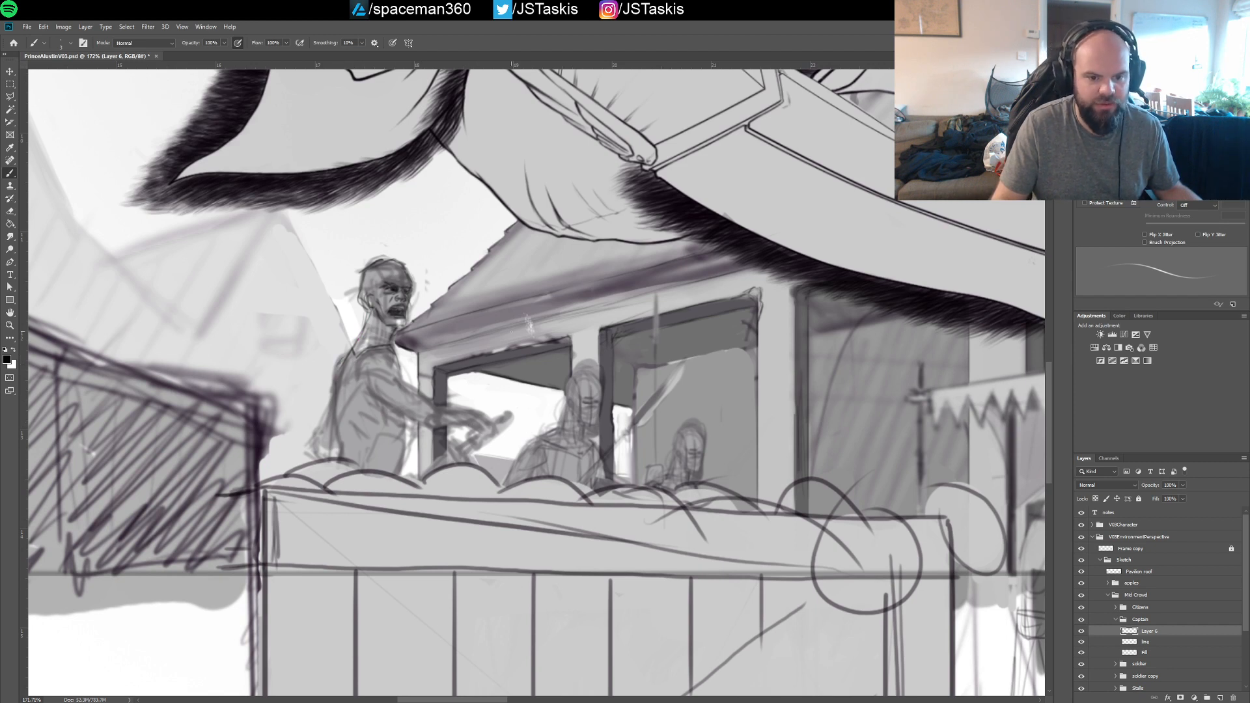
# Examine the captain's redrawn head up close and in context with the prince and the surrounding buildings
pyautogui.moveTo(768, 318); pyautogui.dragTo(710, 319)
pyautogui.moveTo(1016, 297); pyautogui.dragTo(689, 280)
pyautogui.moveTo(189, 348); pyautogui.dragTo(556, 361)
pyautogui.moveTo(451, 336)
pyautogui.mouseDown()
pyautogui.moveTo(498, 349)
pyautogui.moveTo(435, 342)
pyautogui.moveTo(460, 342)
pyautogui.moveTo(449, 347)
pyautogui.mouseUp()
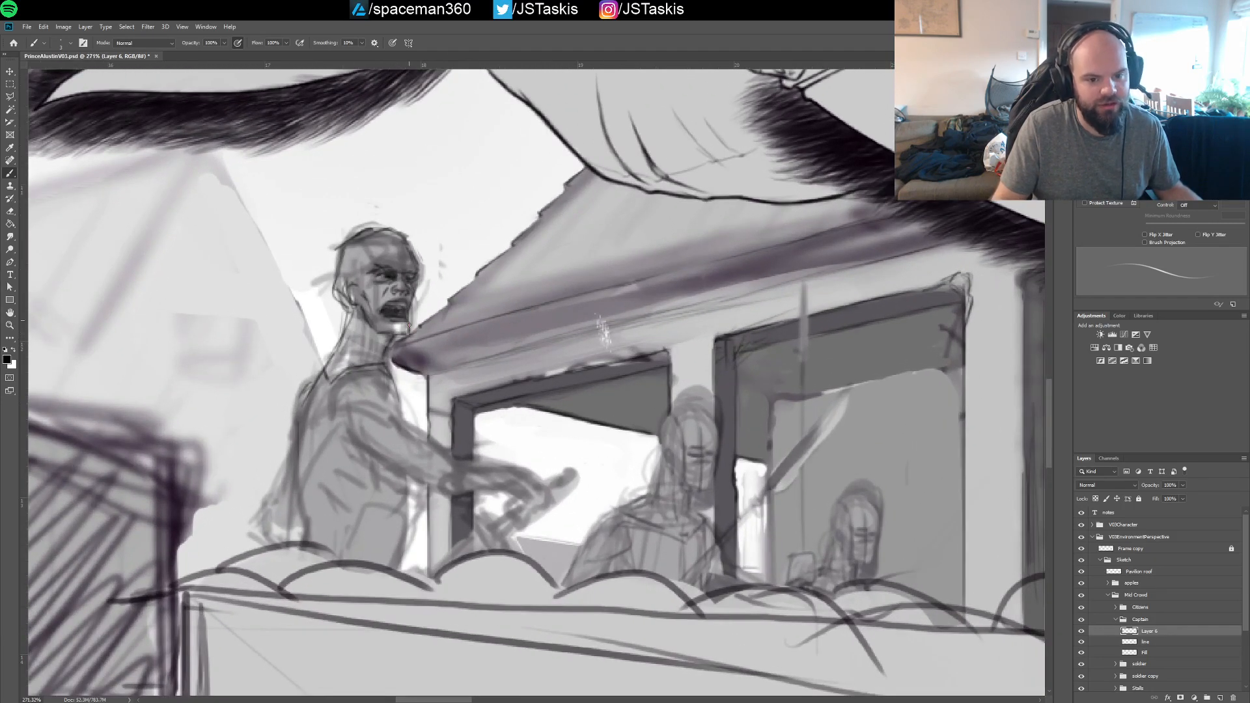
pyautogui.moveTo(442, 338); pyautogui.dragTo(413, 340)
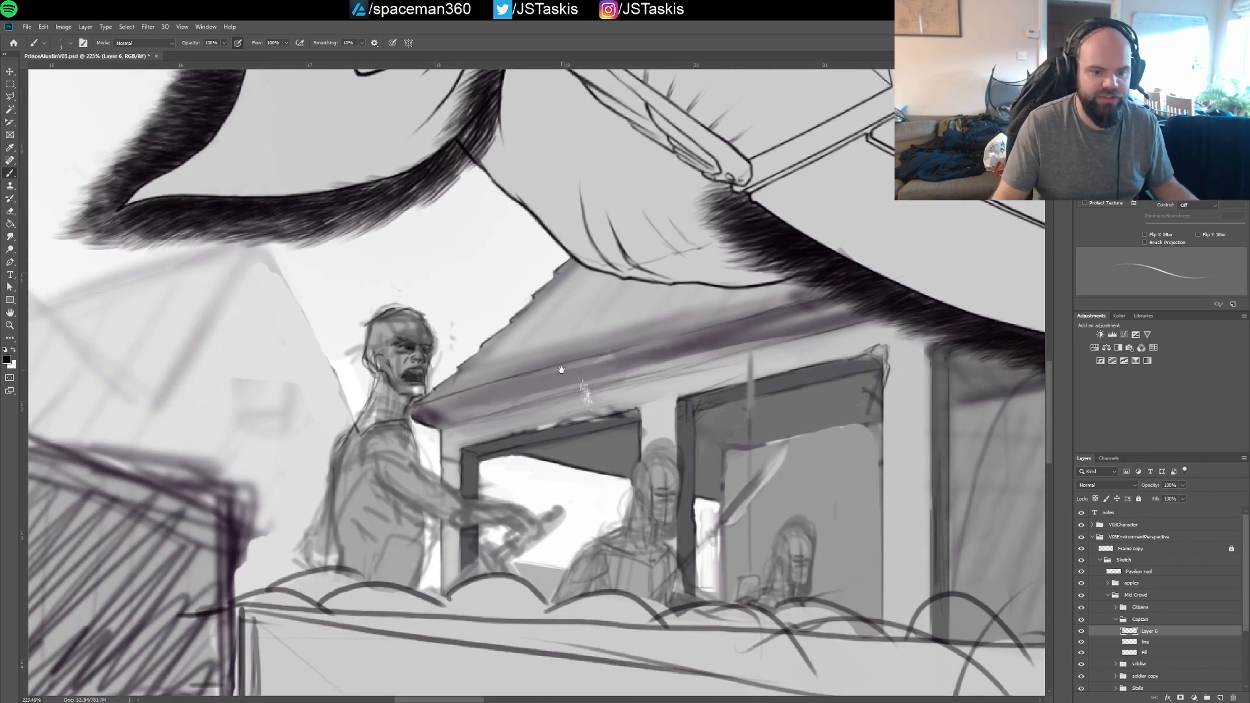
pyautogui.moveTo(565, 370); pyautogui.dragTo(545, 384)
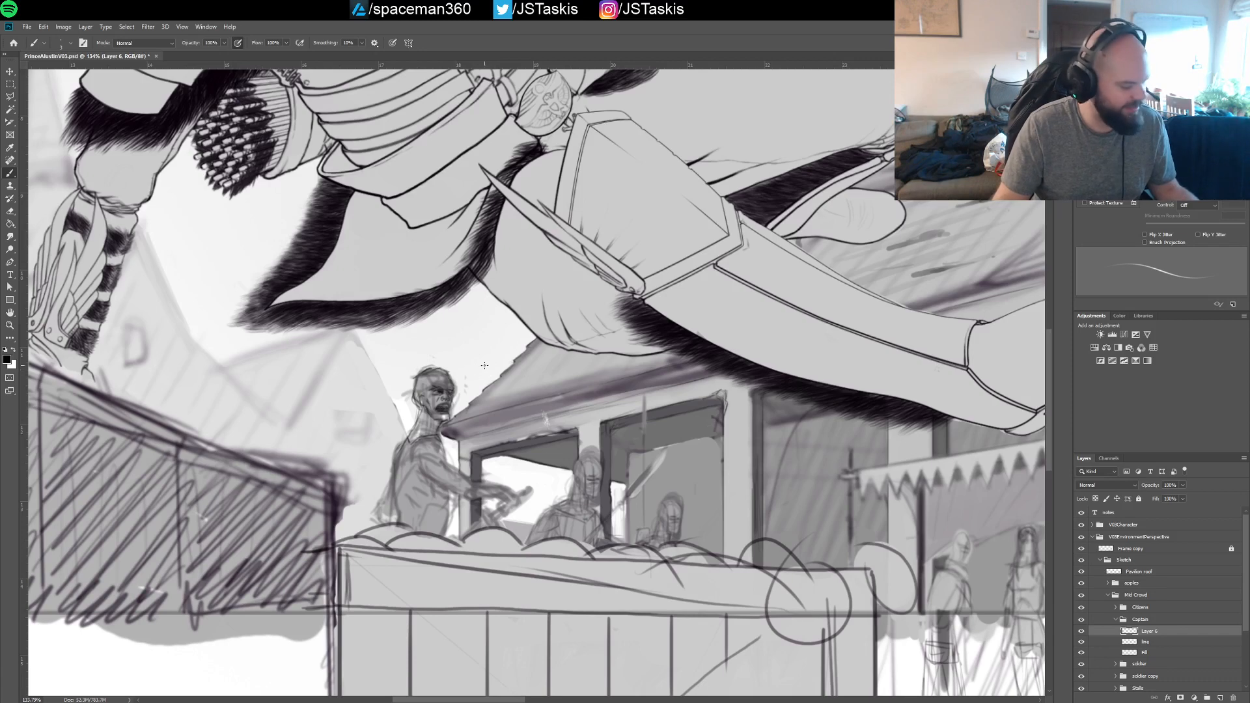
pyautogui.moveTo(482, 352)
pyautogui.mouseDown()
pyautogui.moveTo(503, 344)
pyautogui.moveTo(466, 331)
pyautogui.mouseUp()
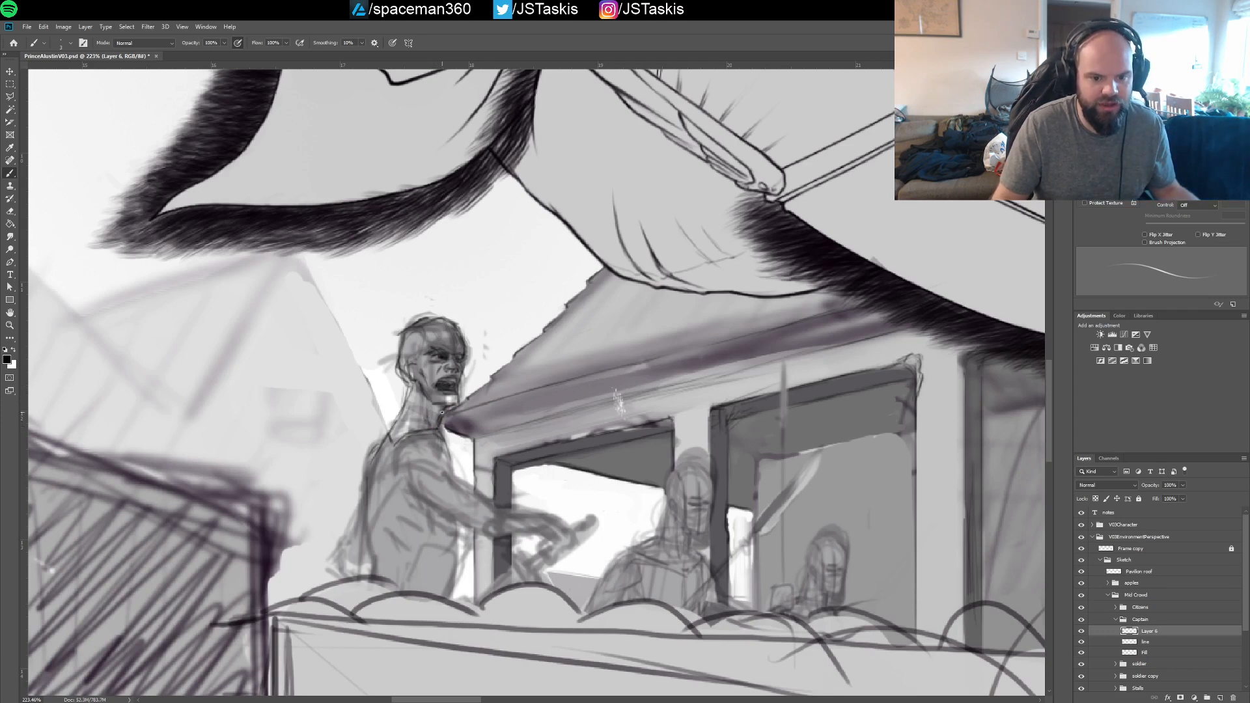
pyautogui.scroll(-3, 505, 410)
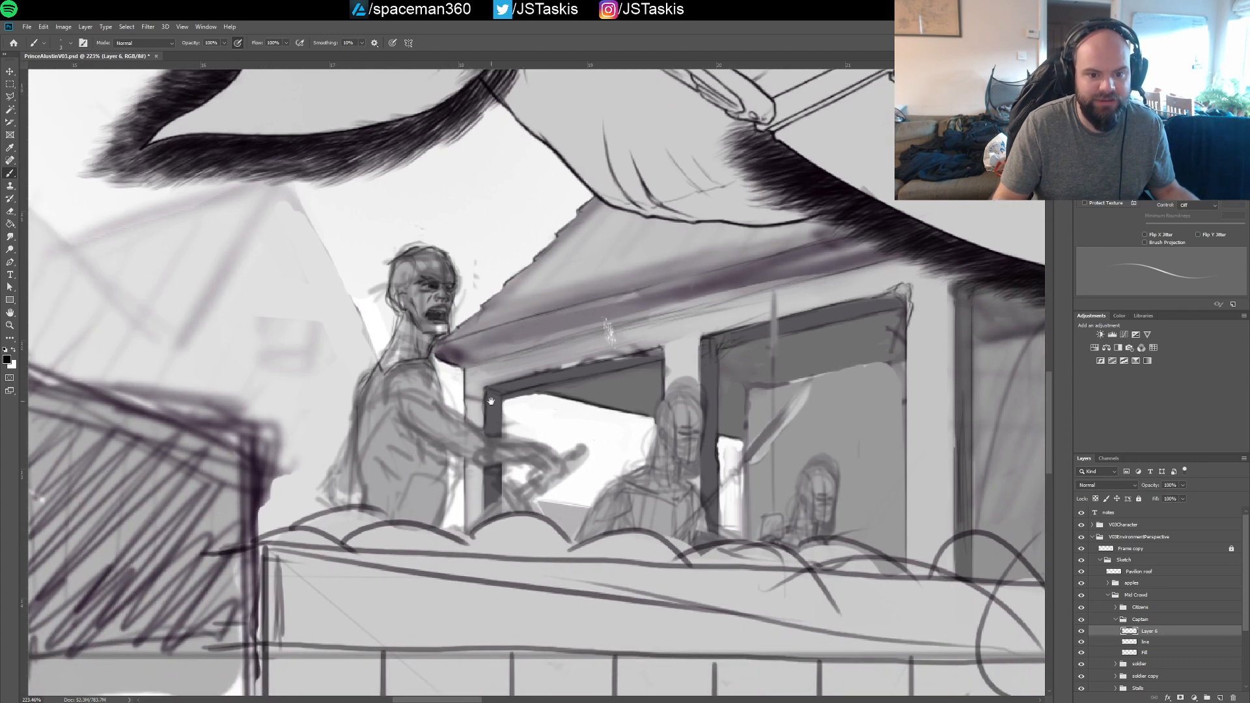
# Draw the captain's shoulder and upper arm contours down to the elbow on Layer 6
pyautogui.moveTo(432, 366)
pyautogui.mouseDown()
pyautogui.moveTo(444, 397)
pyautogui.moveTo(410, 390)
pyautogui.moveTo(424, 401)
pyautogui.mouseUp()
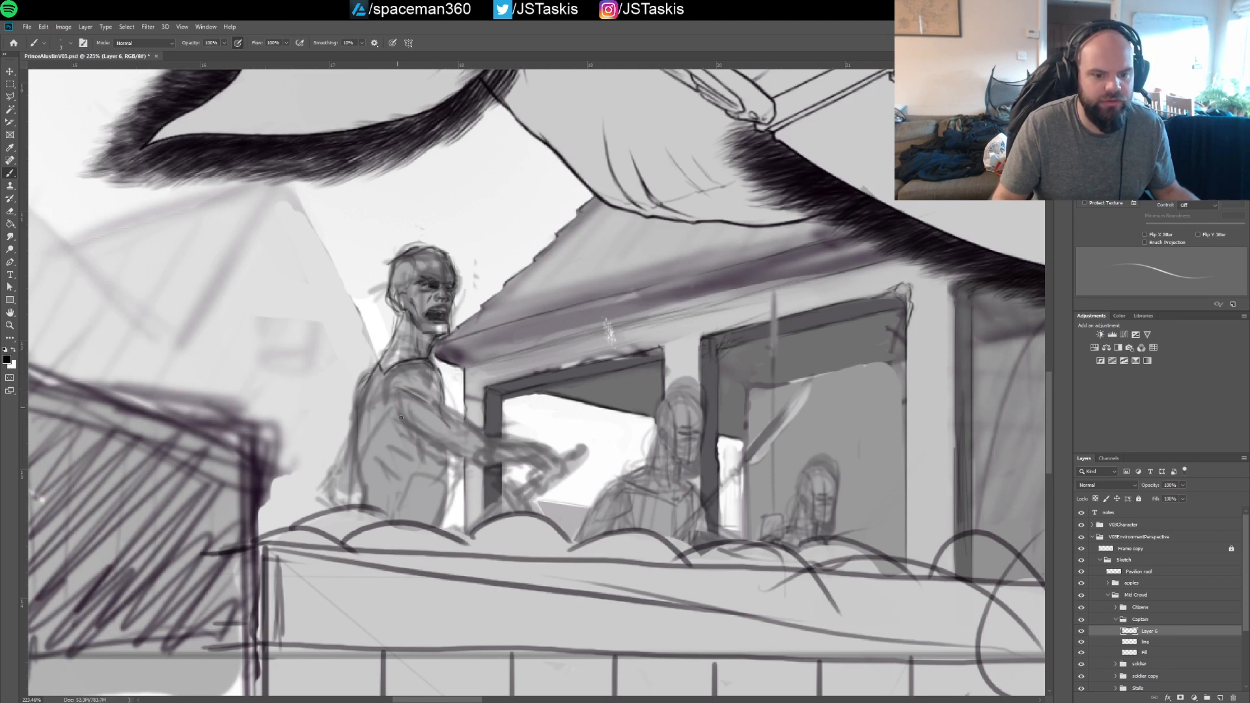
pyautogui.moveTo(401, 394)
pyautogui.mouseDown()
pyautogui.moveTo(430, 436)
pyautogui.moveTo(438, 417)
pyautogui.mouseUp()
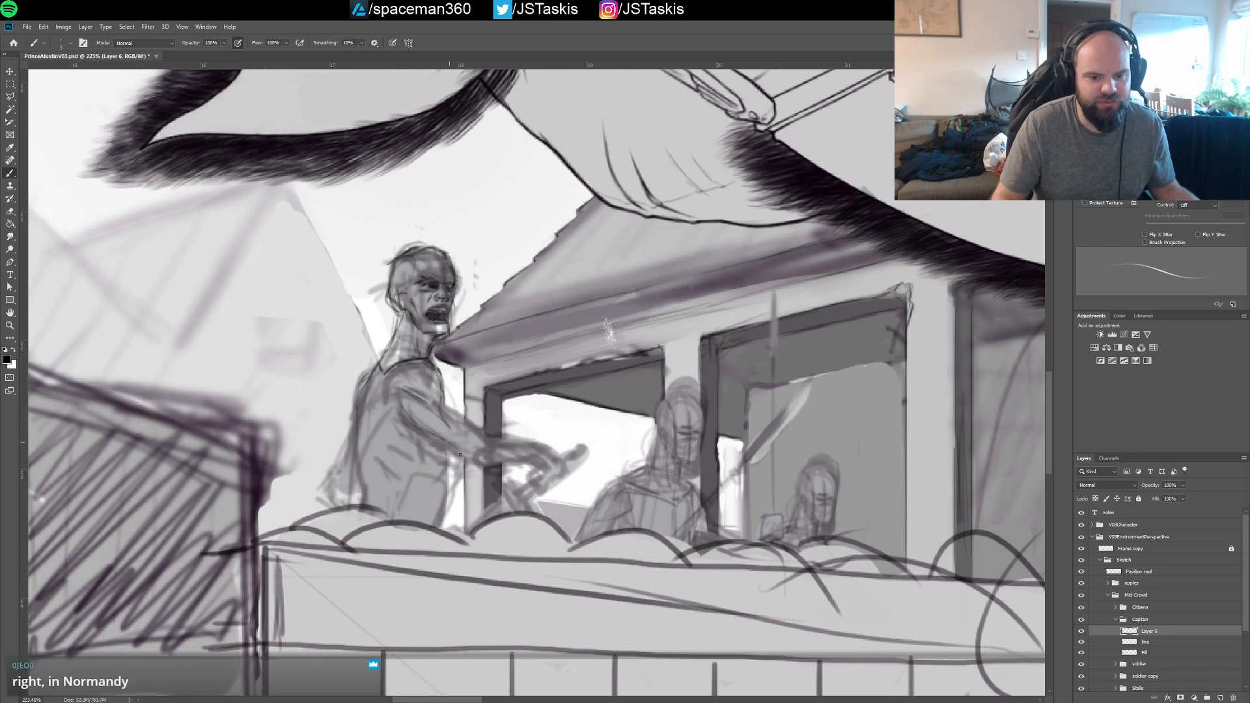
pyautogui.moveTo(463, 460)
pyautogui.mouseDown()
pyautogui.moveTo(470, 447)
pyautogui.moveTo(460, 455)
pyautogui.mouseUp()
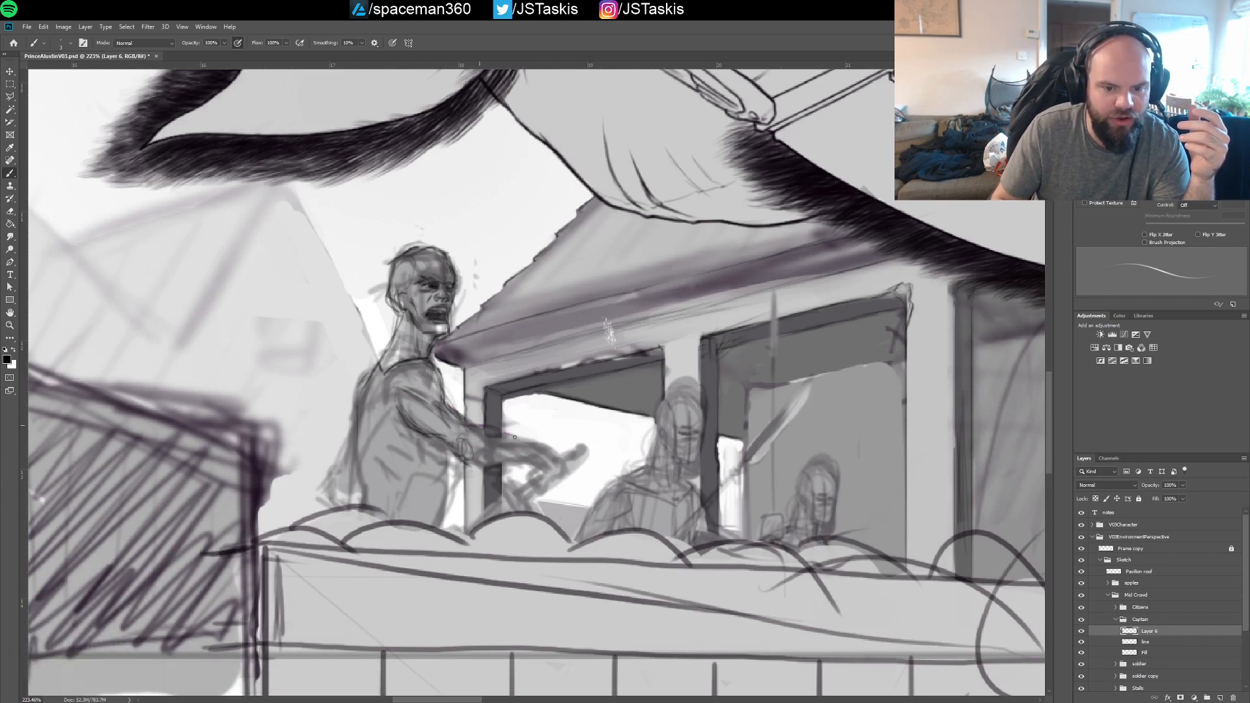
# Draw the upper and lower contours of the captain's outstretched forearm and define his hand
pyautogui.moveTo(480, 466); pyautogui.dragTo(523, 462)
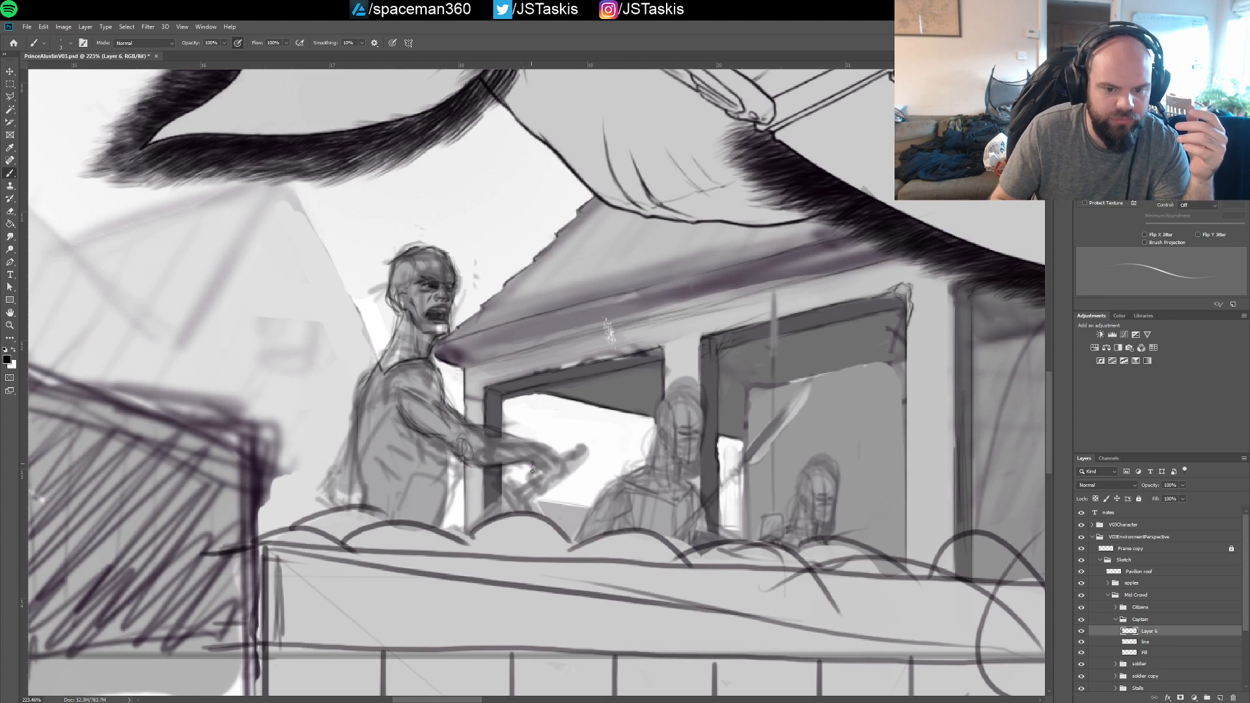
pyautogui.moveTo(533, 470)
pyautogui.mouseDown()
pyautogui.moveTo(540, 488)
pyautogui.moveTo(566, 483)
pyautogui.mouseUp()
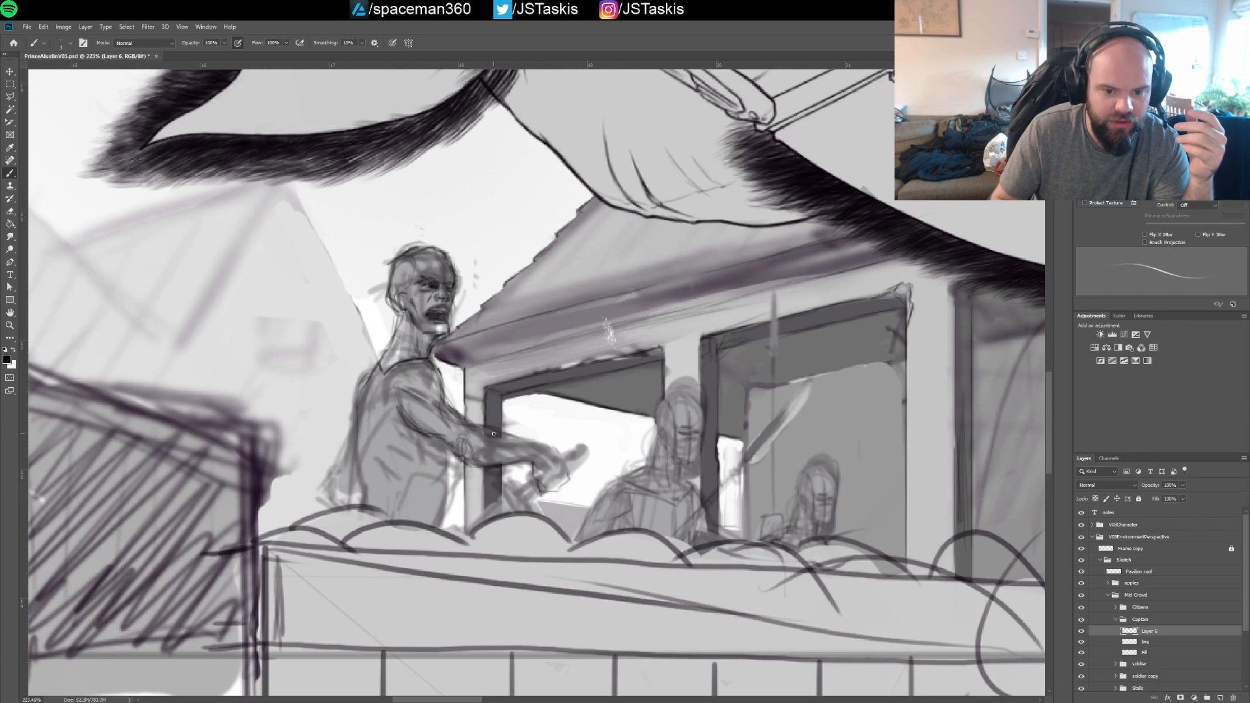
pyautogui.moveTo(506, 436)
pyautogui.mouseDown()
pyautogui.moveTo(556, 450)
pyautogui.moveTo(563, 486)
pyautogui.moveTo(547, 491)
pyautogui.moveTo(568, 480)
pyautogui.mouseUp()
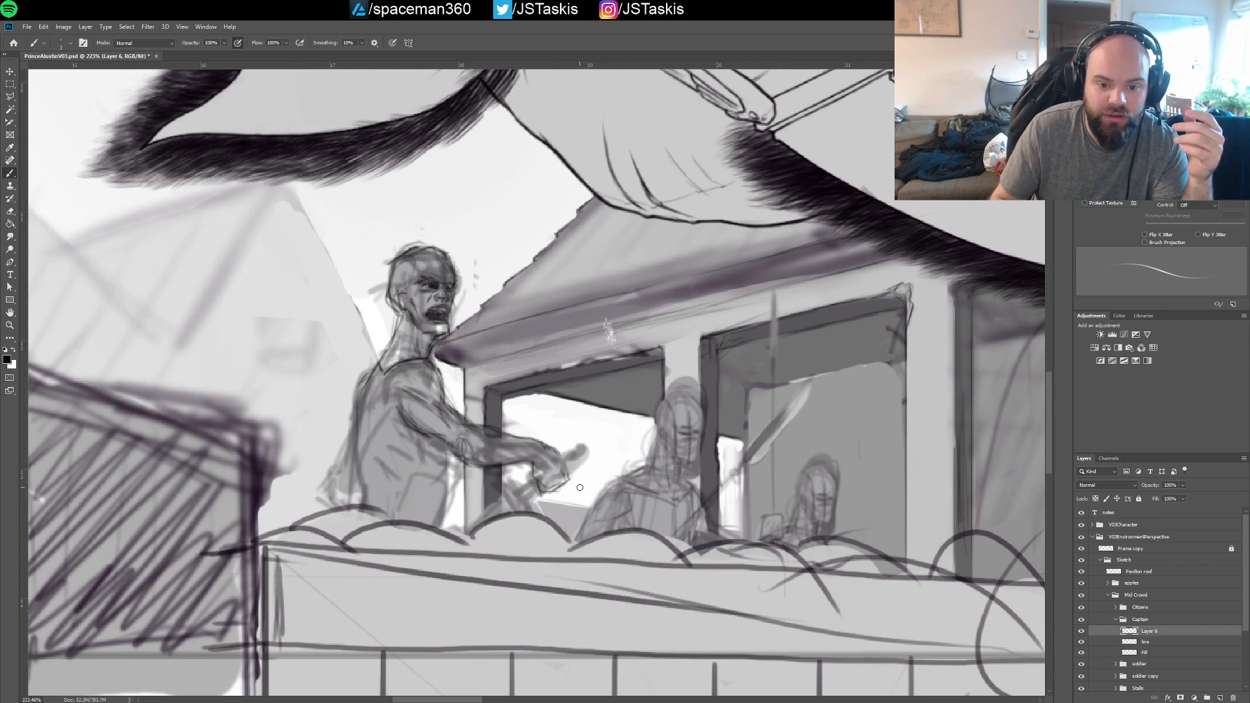
pyautogui.moveTo(567, 481); pyautogui.dragTo(558, 492)
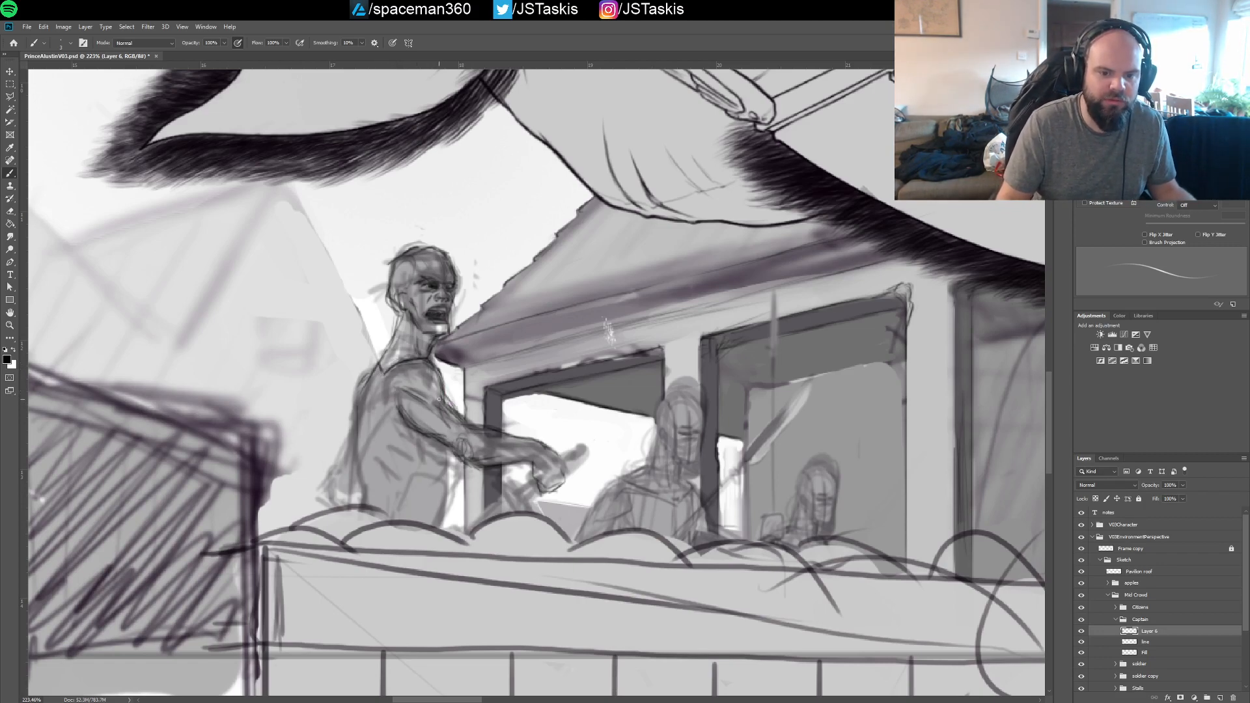
# Draw the front line of the captain's torso below his outstretched arm and begin the contours of his far arm on Layer 6
pyautogui.moveTo(438, 399); pyautogui.dragTo(465, 425)
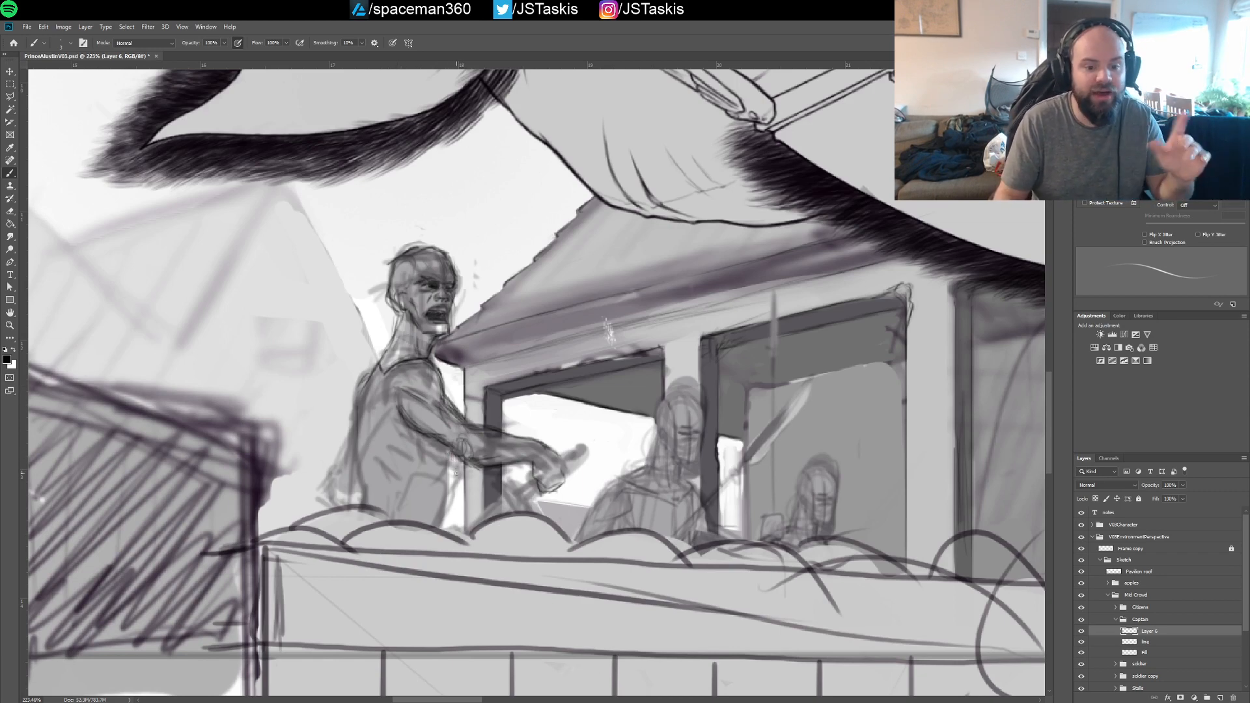
pyautogui.moveTo(448, 463)
pyautogui.mouseDown()
pyautogui.moveTo(444, 521)
pyautogui.moveTo(444, 464)
pyautogui.moveTo(441, 528)
pyautogui.mouseUp()
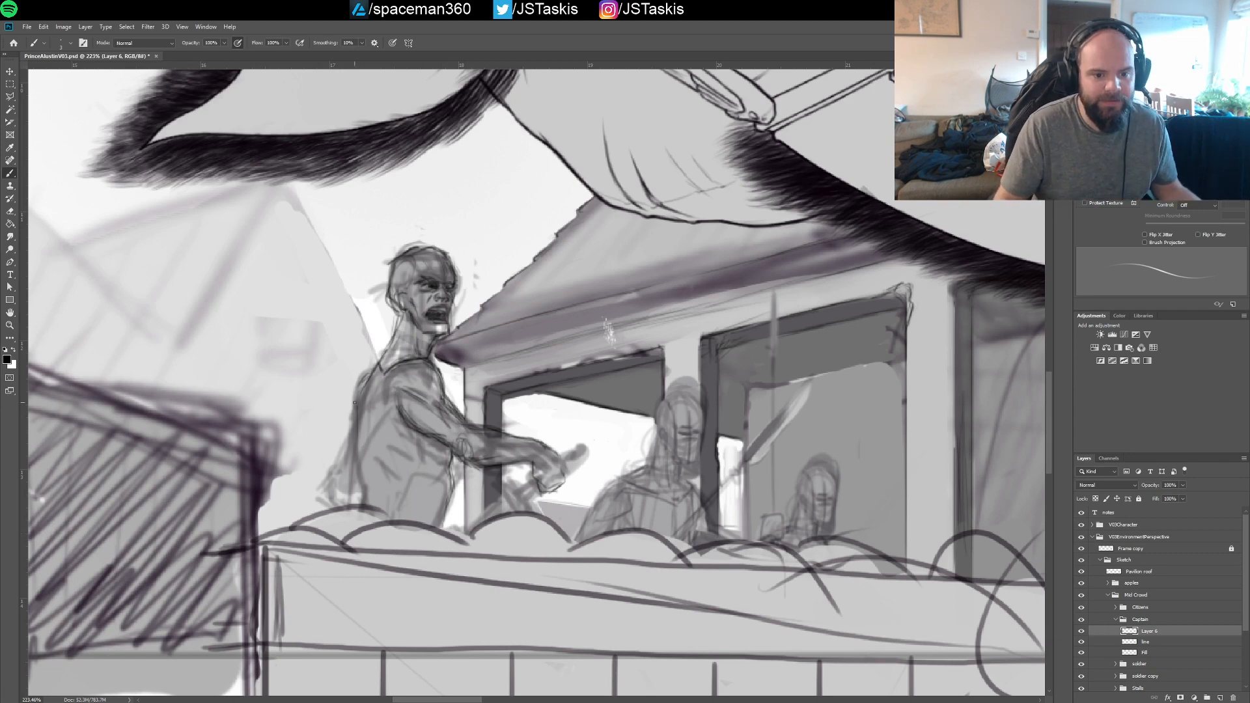
pyautogui.moveTo(374, 368); pyautogui.dragTo(331, 480)
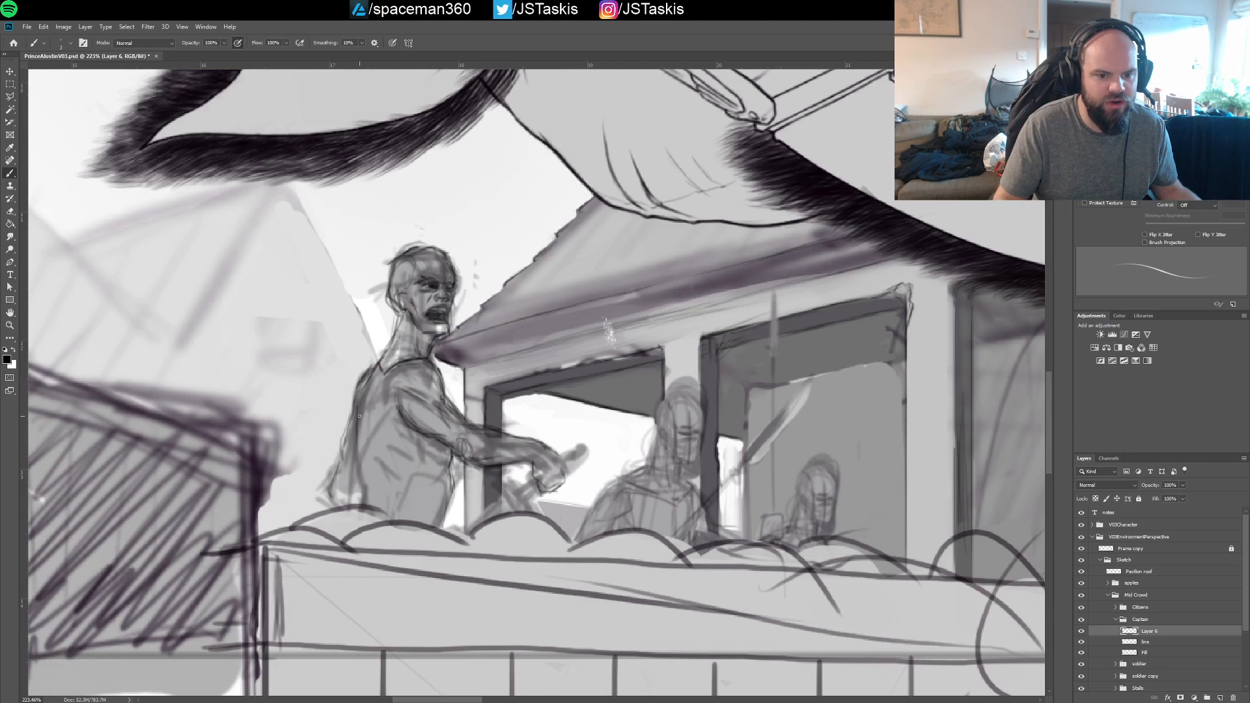
pyautogui.moveTo(357, 448); pyautogui.dragTo(366, 498)
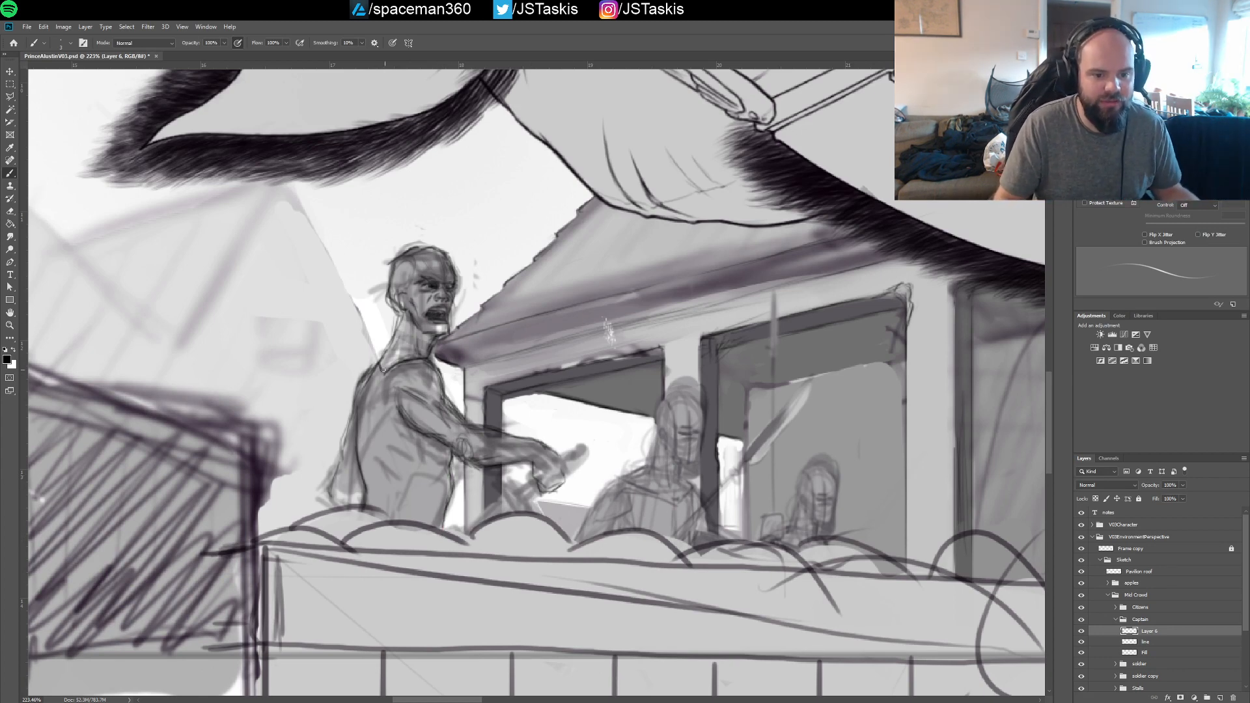
# Draw the captain's back line from the neck base down to the crate and add short rib strokes across his torso
pyautogui.moveTo(380, 373); pyautogui.dragTo(395, 360)
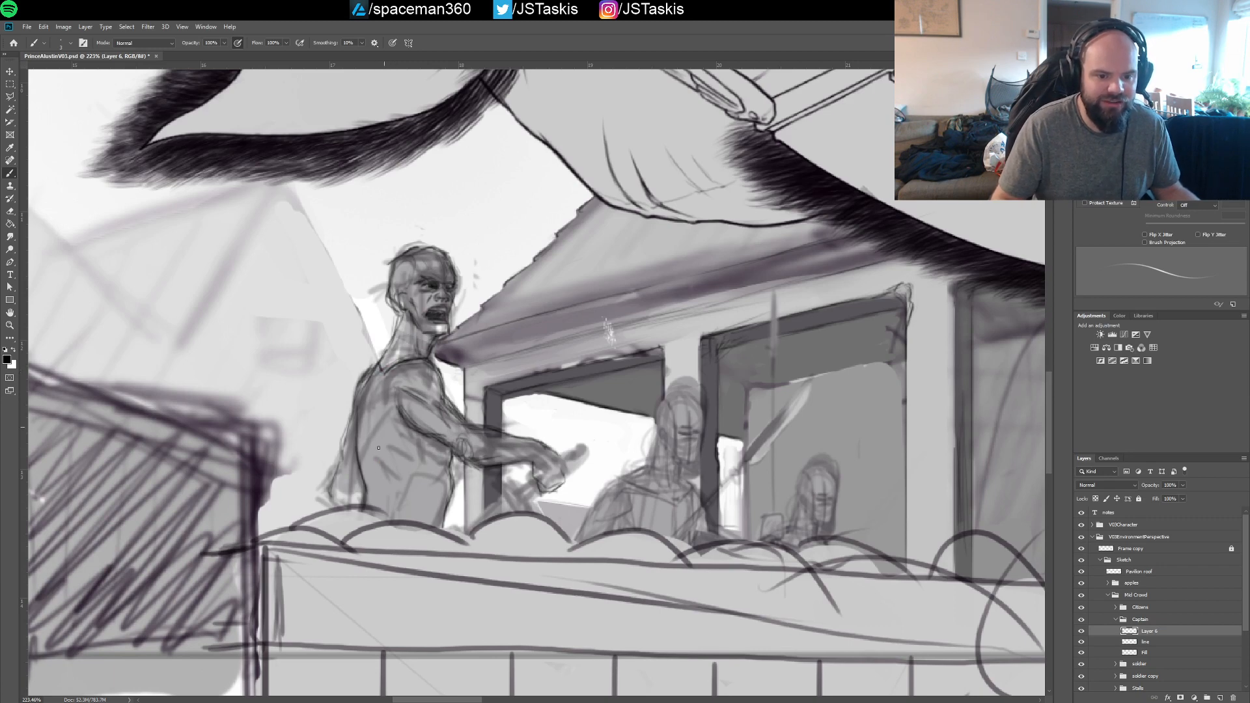
pyautogui.moveTo(384, 422); pyautogui.dragTo(373, 496)
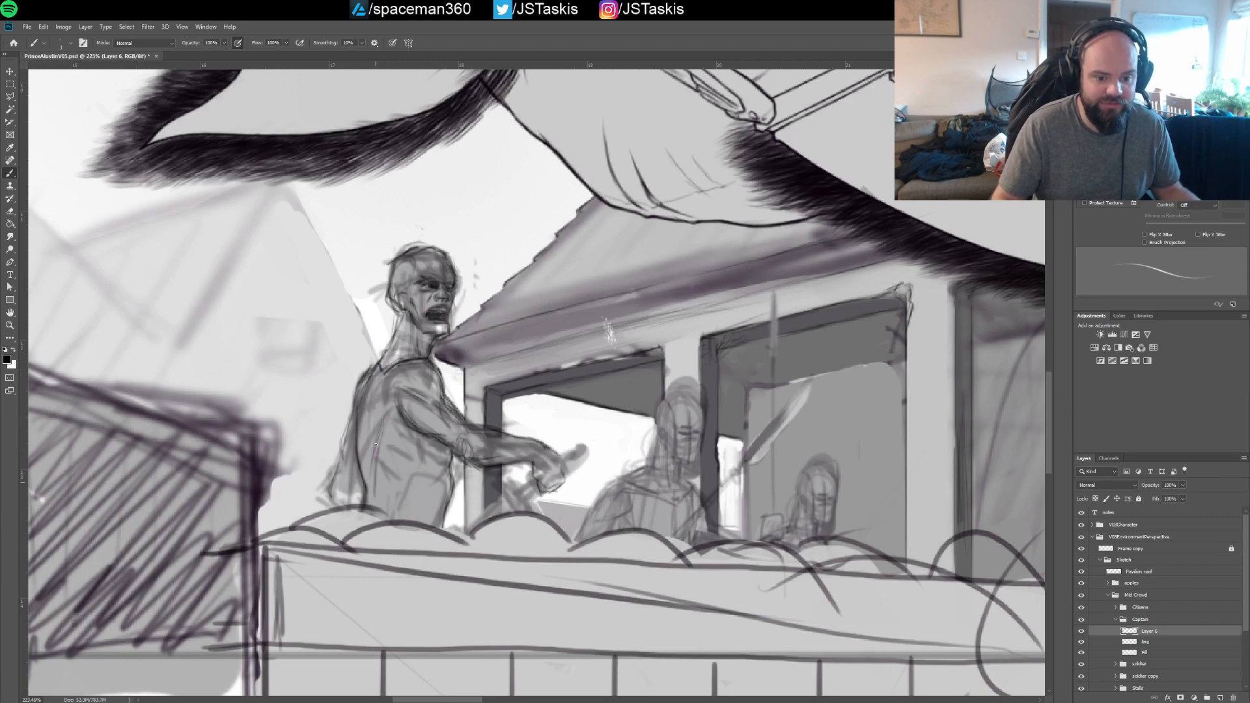
pyautogui.moveTo(375, 453); pyautogui.dragTo(373, 478)
pyautogui.moveTo(369, 407); pyautogui.dragTo(375, 386)
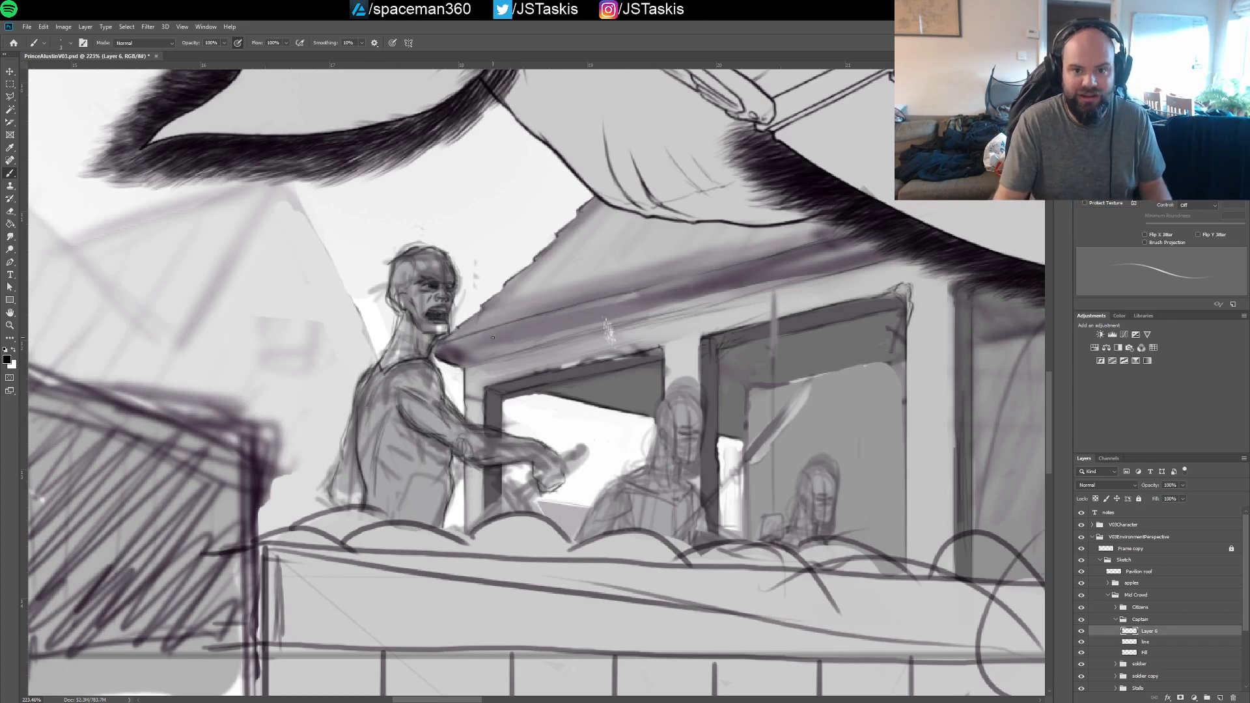
pyautogui.moveTo(385, 448); pyautogui.dragTo(400, 462)
pyautogui.moveTo(392, 445)
pyautogui.mouseDown()
pyautogui.moveTo(411, 466)
pyautogui.moveTo(415, 455)
pyautogui.mouseUp()
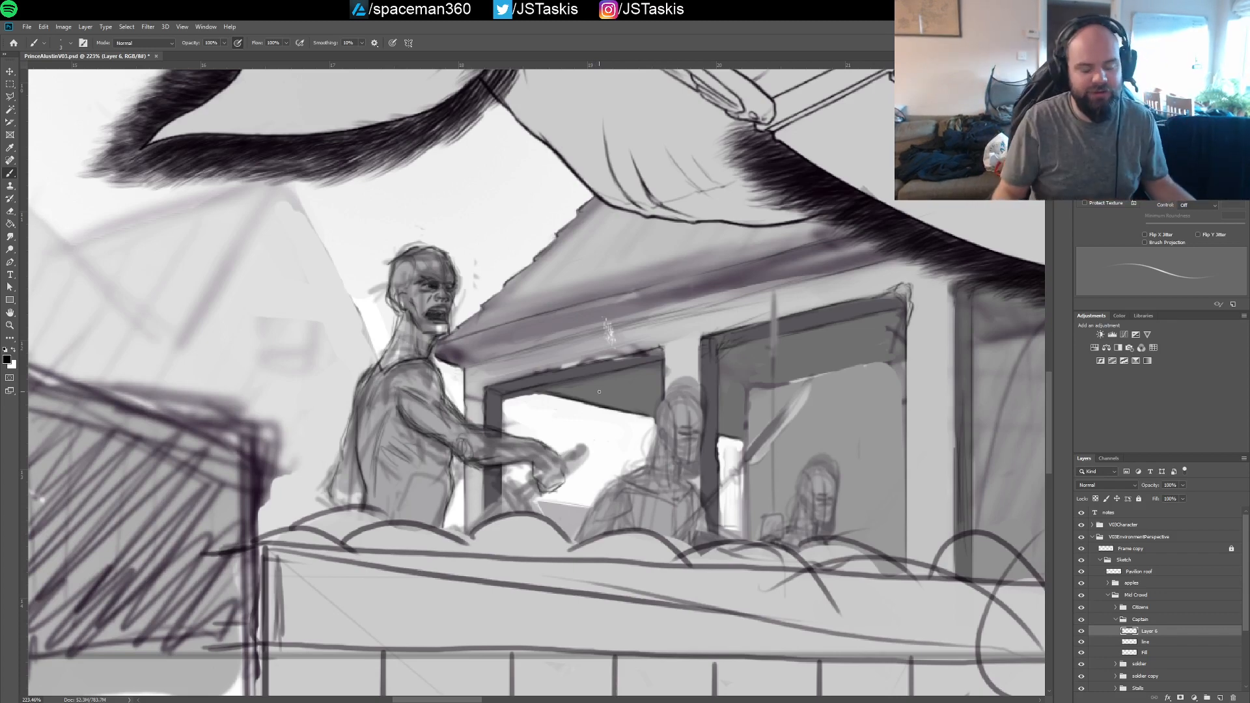
# Reinforce the captain's rear shoulder contour and the lines along the back of his neck
pyautogui.moveTo(458, 360)
pyautogui.mouseDown()
pyautogui.moveTo(449, 293)
pyautogui.moveTo(448, 336)
pyautogui.moveTo(554, 310)
pyautogui.mouseUp()
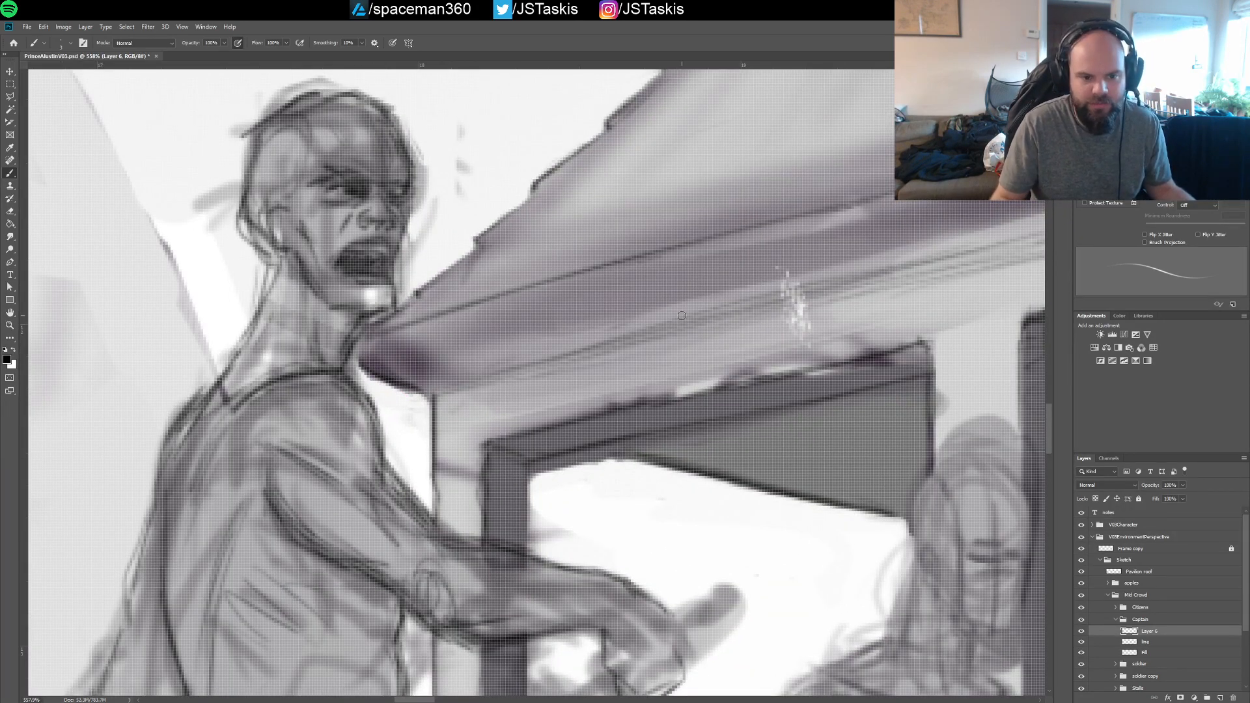
pyautogui.moveTo(519, 357); pyautogui.dragTo(471, 364)
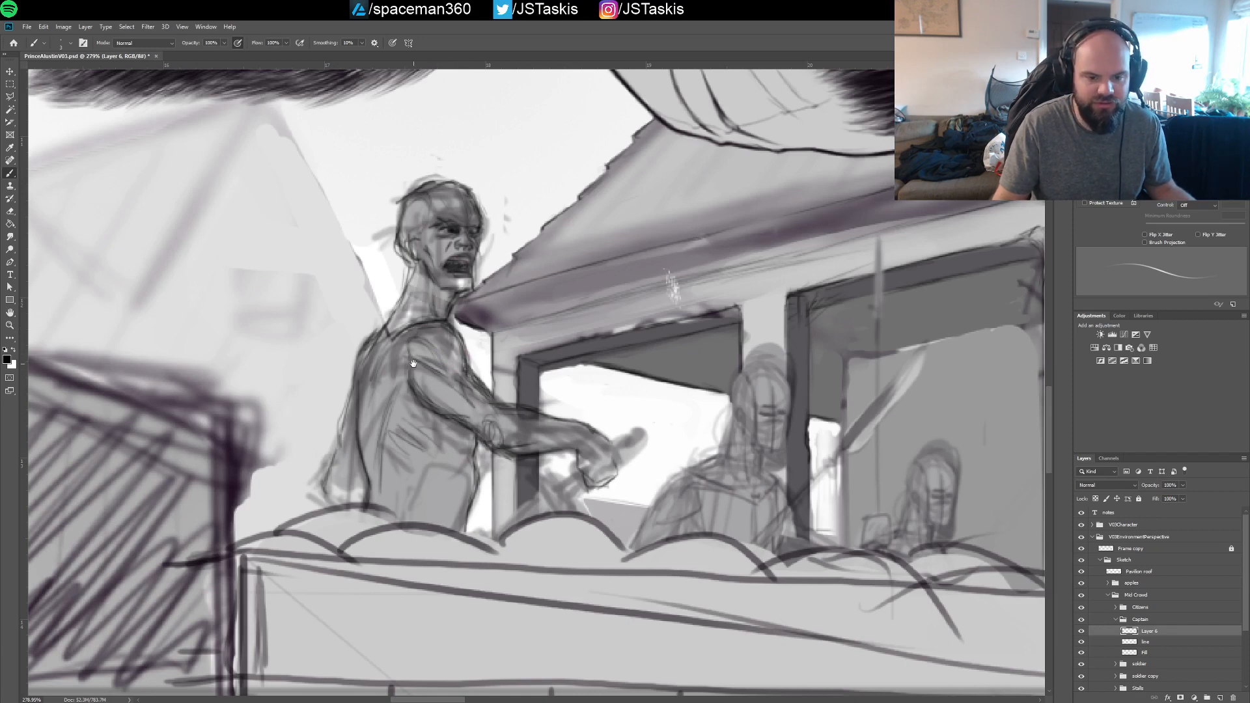
pyautogui.moveTo(402, 359); pyautogui.dragTo(441, 370)
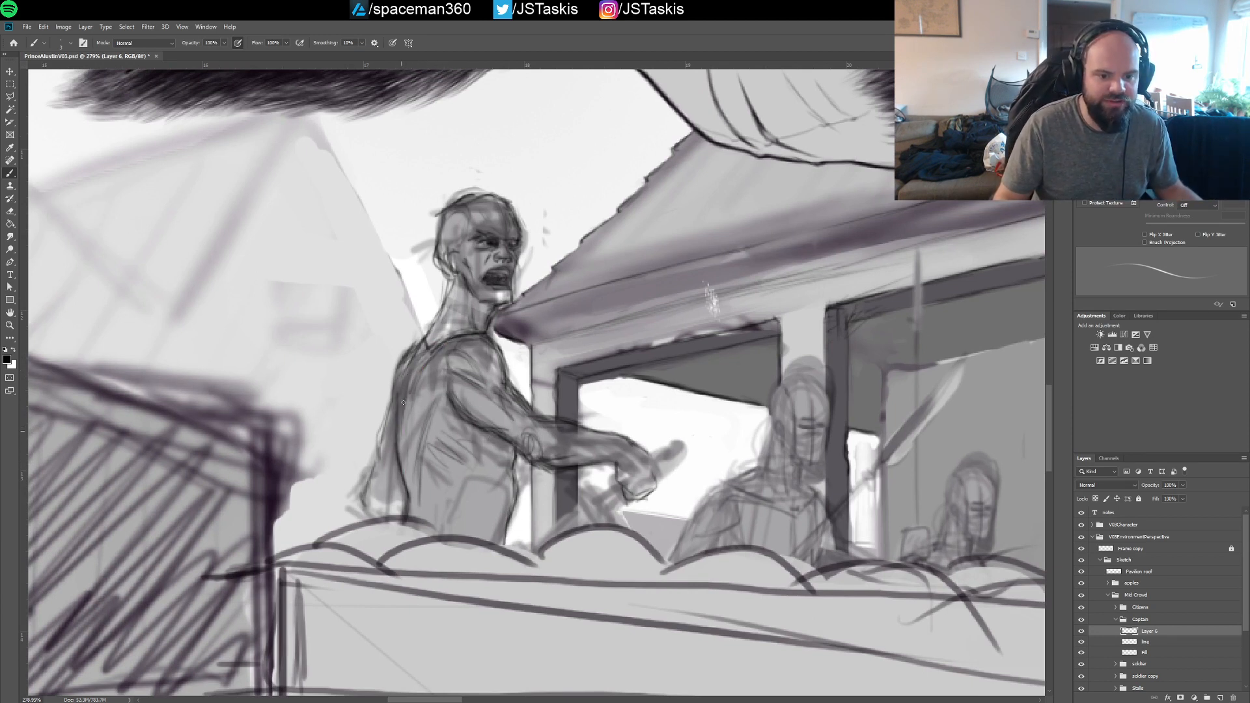
pyautogui.moveTo(413, 360); pyautogui.dragTo(401, 415)
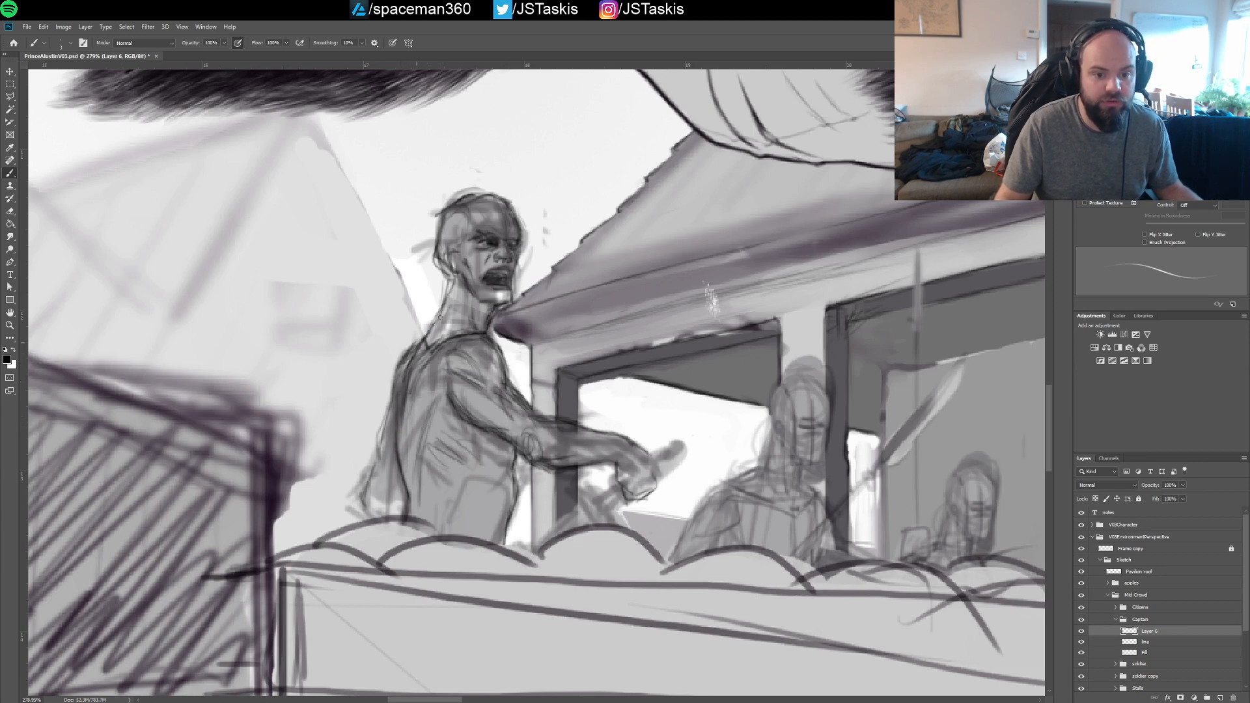
pyautogui.moveTo(449, 295); pyautogui.dragTo(445, 316)
pyautogui.moveTo(447, 272); pyautogui.dragTo(430, 326)
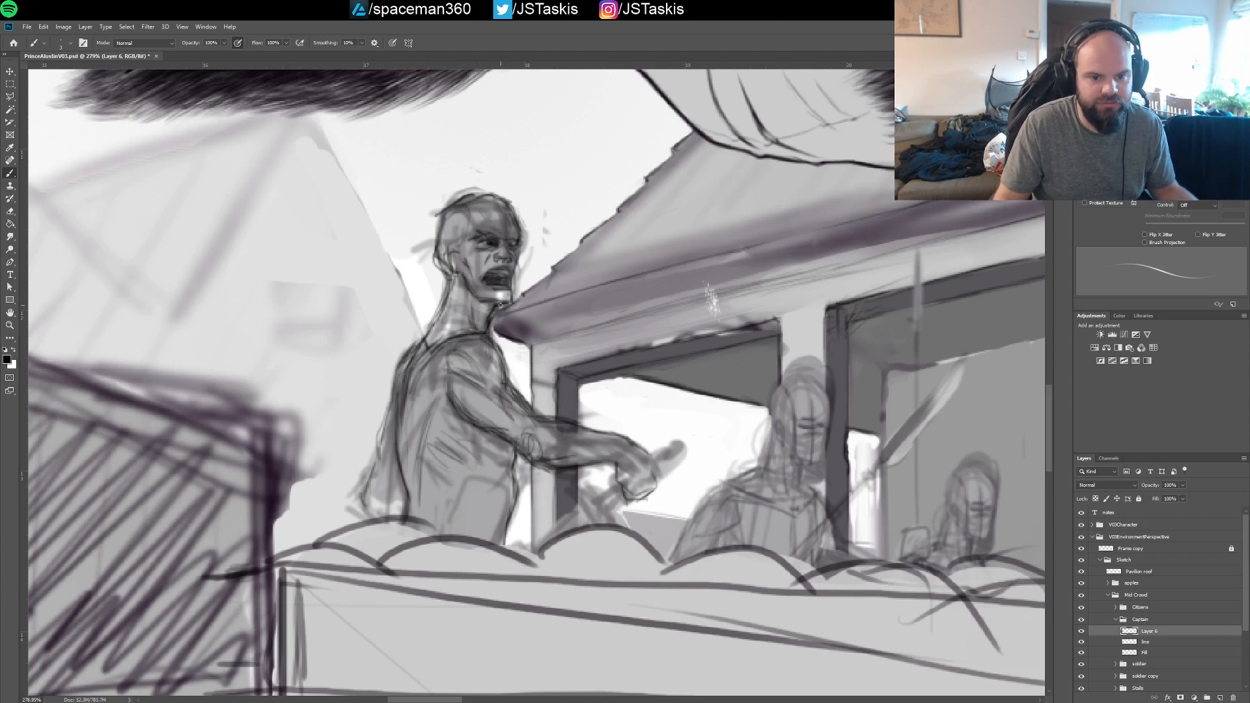
pyautogui.moveTo(521, 305); pyautogui.dragTo(517, 352)
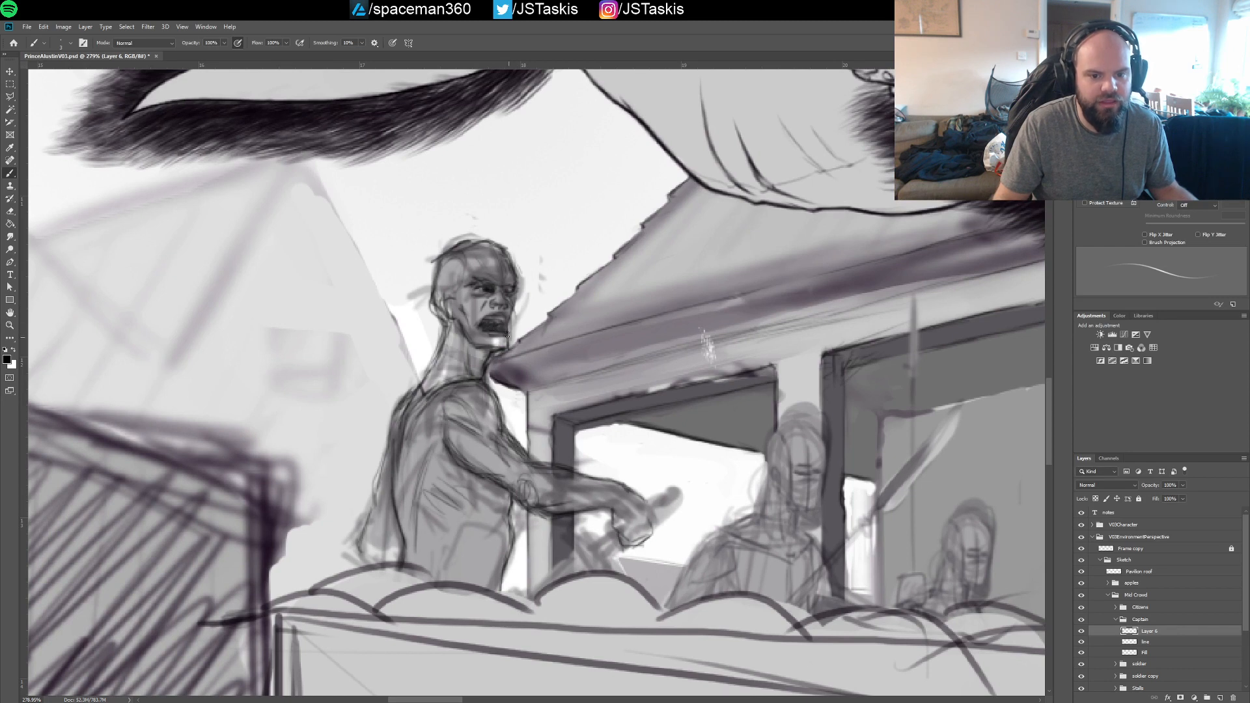
# Fill the captain's open mouth with a dark tone and touch up his facial features and head
pyautogui.moveTo(482, 327); pyautogui.dragTo(503, 336)
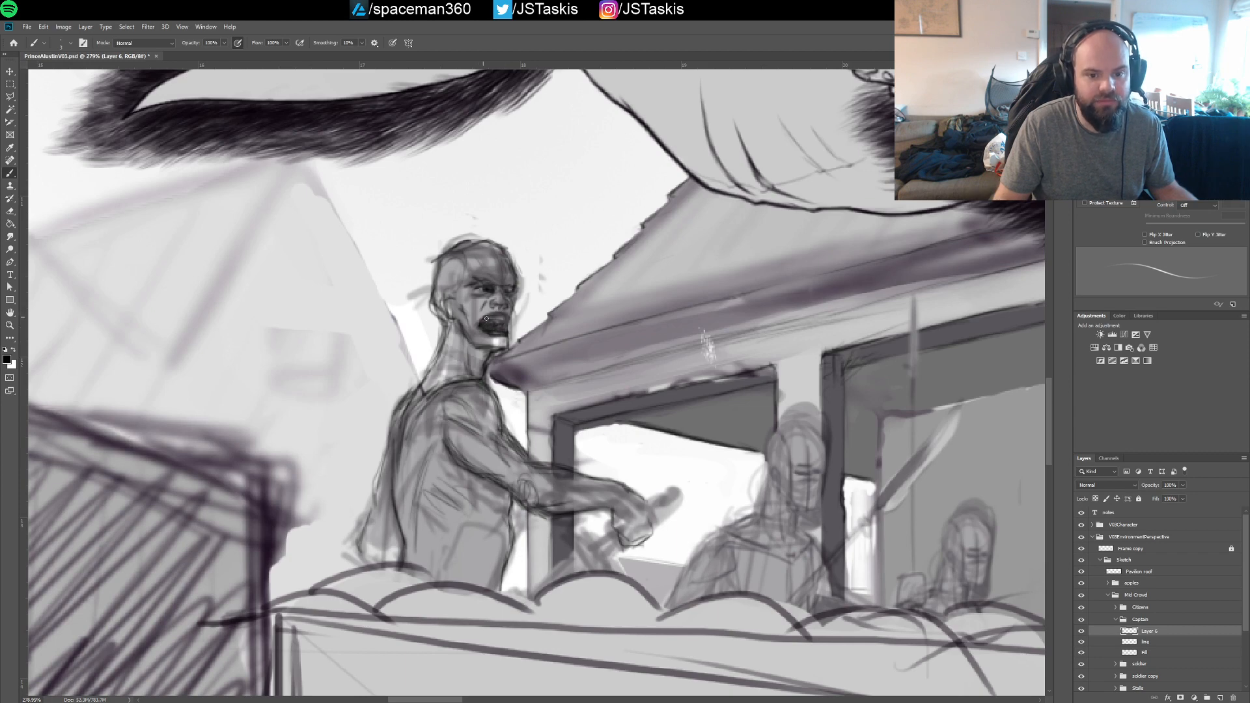
pyautogui.moveTo(486, 318)
pyautogui.mouseDown()
pyautogui.moveTo(501, 330)
pyautogui.moveTo(488, 315)
pyautogui.moveTo(508, 325)
pyautogui.moveTo(511, 312)
pyautogui.mouseUp()
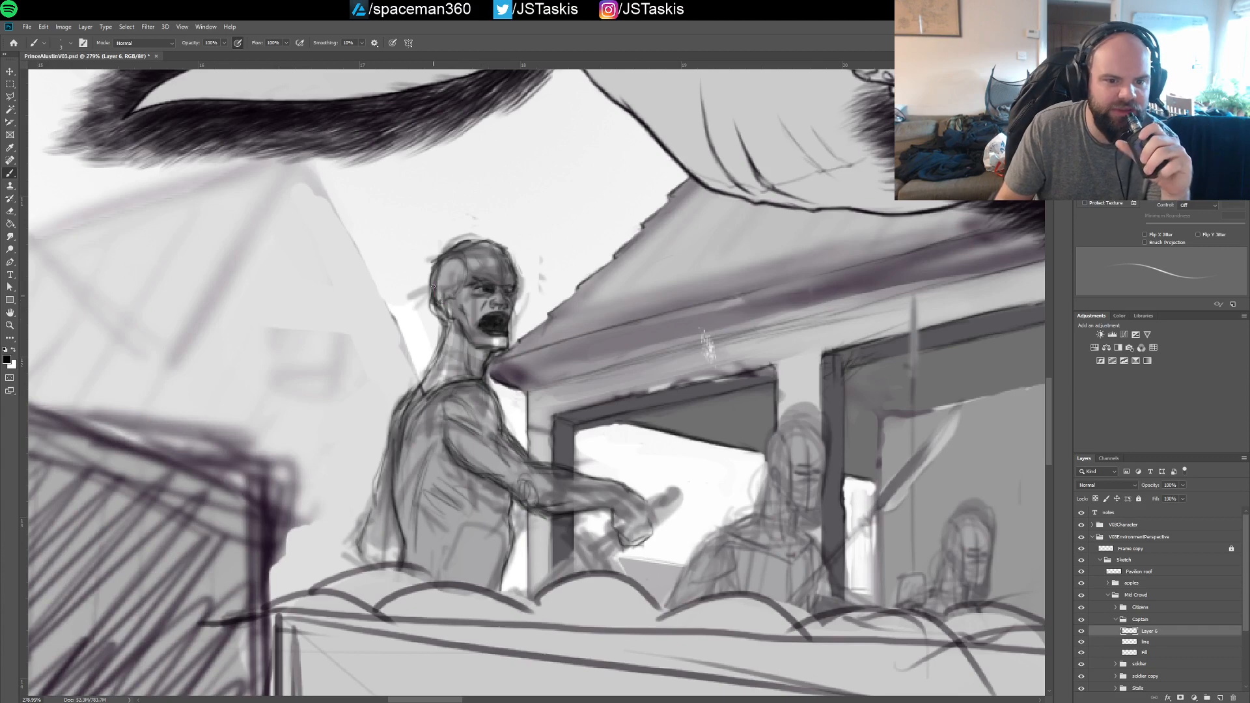
pyautogui.moveTo(433, 287); pyautogui.dragTo(433, 297)
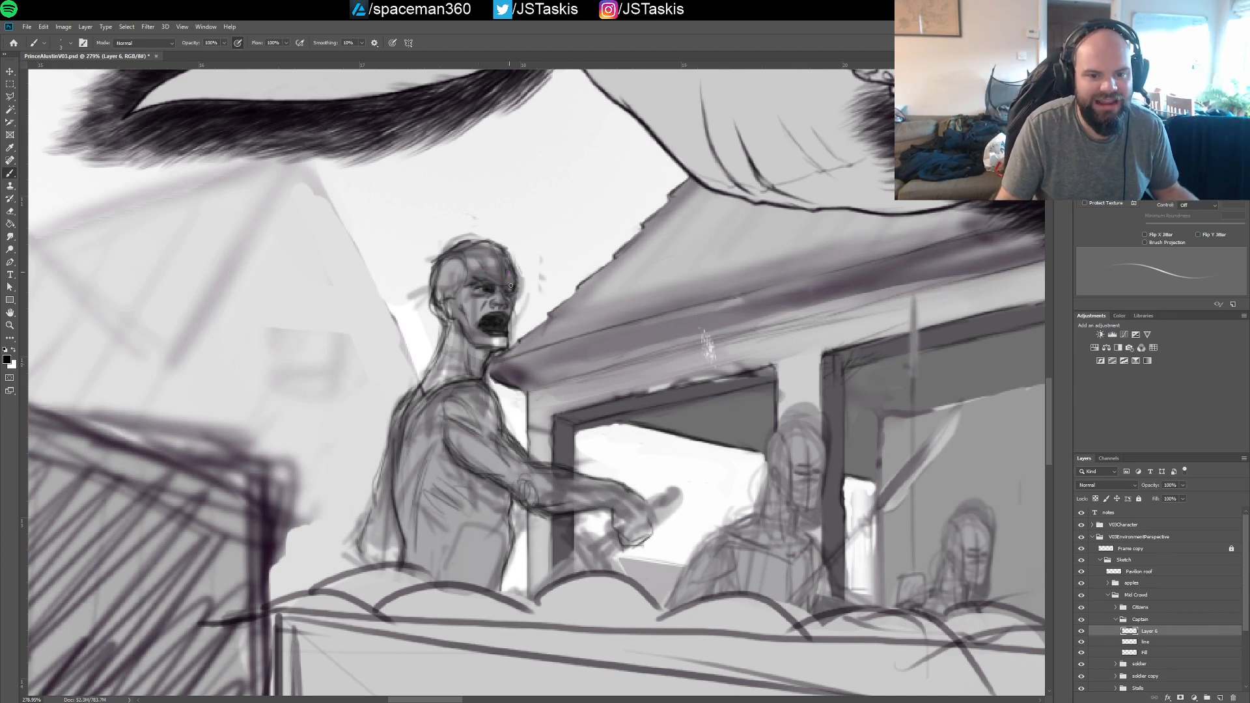
pyautogui.moveTo(455, 246)
pyautogui.mouseDown()
pyautogui.moveTo(502, 248)
pyautogui.moveTo(446, 252)
pyautogui.moveTo(489, 243)
pyautogui.moveTo(476, 240)
pyautogui.moveTo(504, 251)
pyautogui.mouseUp()
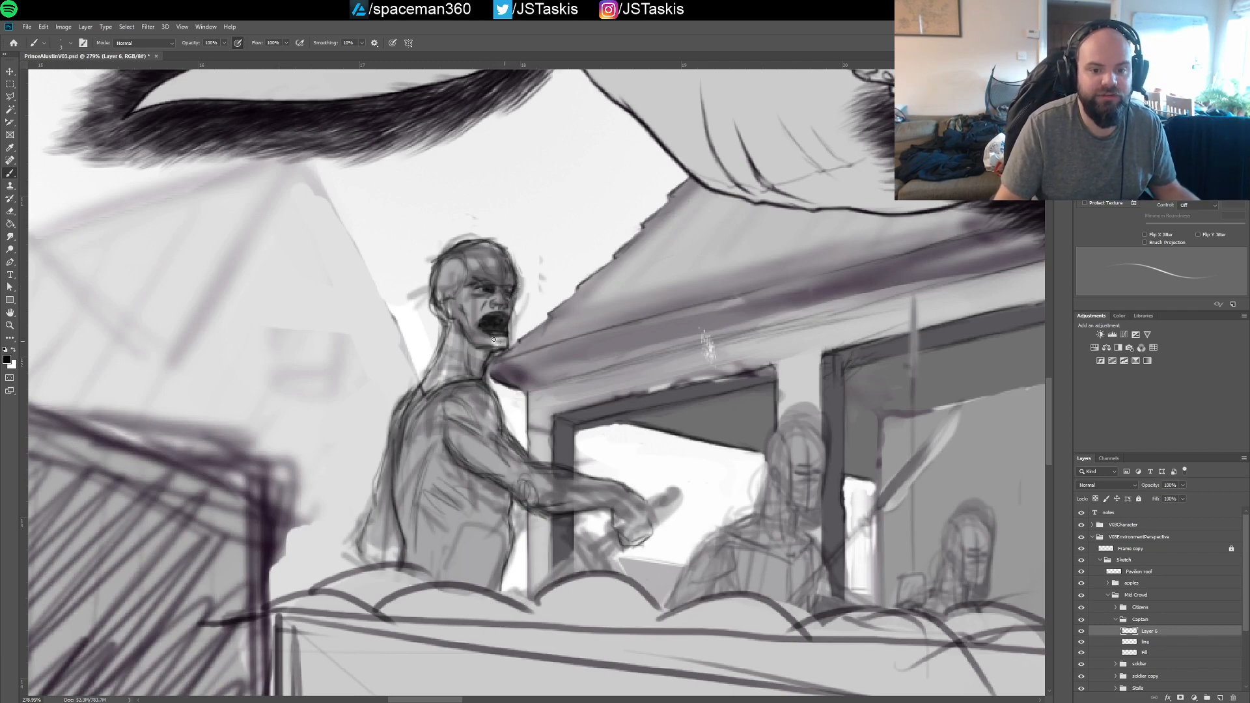
# Darken the outer contour of the captain's lowered arm behind his back and strengthen the rib strokes on his side
pyautogui.moveTo(502, 349); pyautogui.dragTo(483, 301)
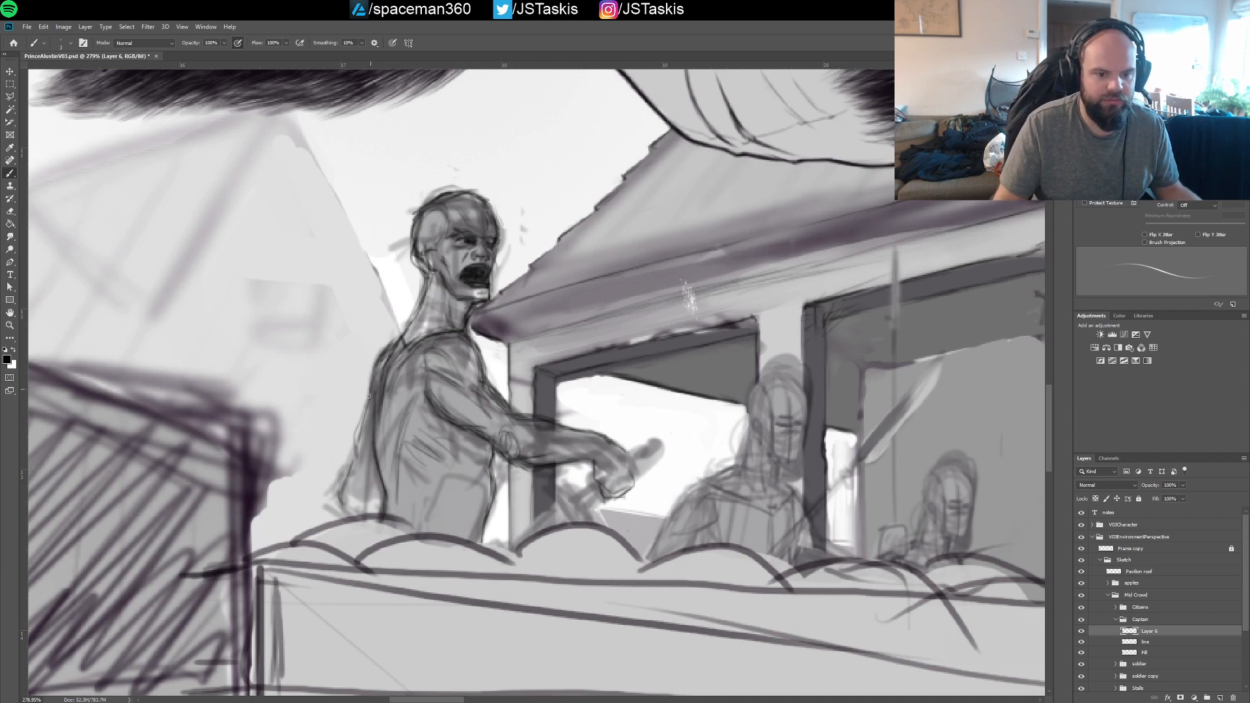
pyautogui.moveTo(367, 409); pyautogui.dragTo(389, 346)
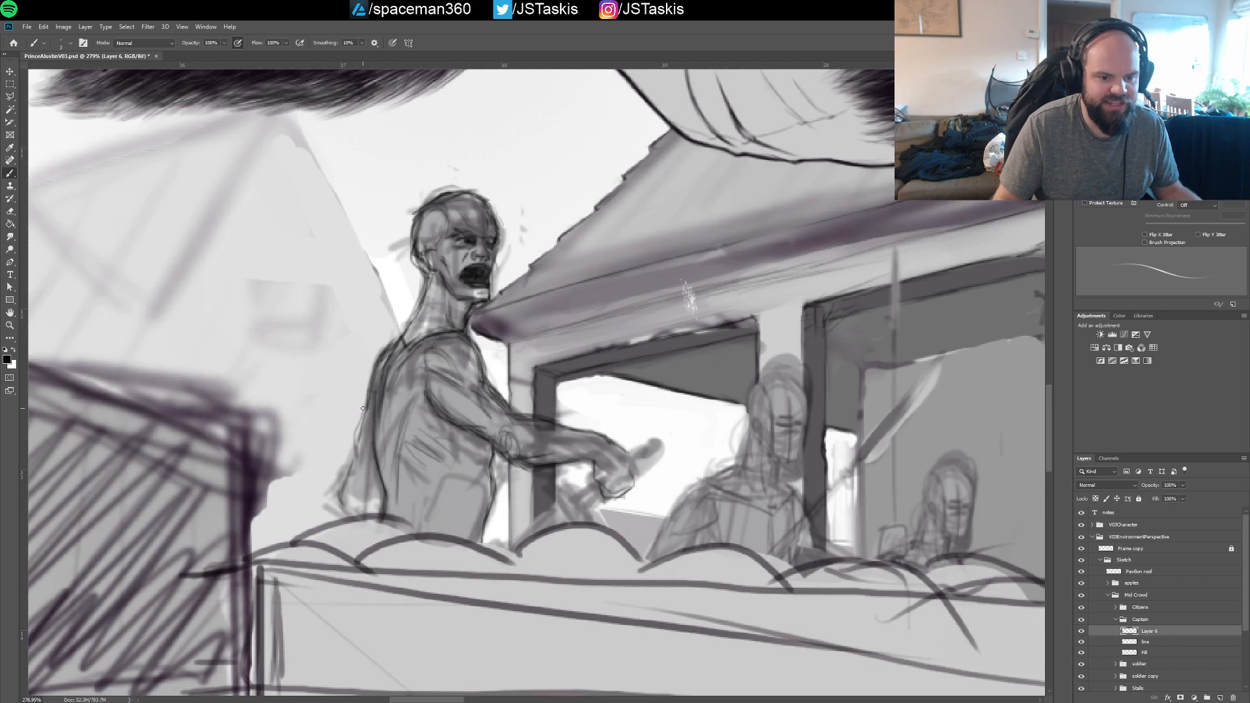
pyautogui.moveTo(363, 409)
pyautogui.mouseDown()
pyautogui.moveTo(342, 512)
pyautogui.moveTo(367, 396)
pyautogui.mouseUp()
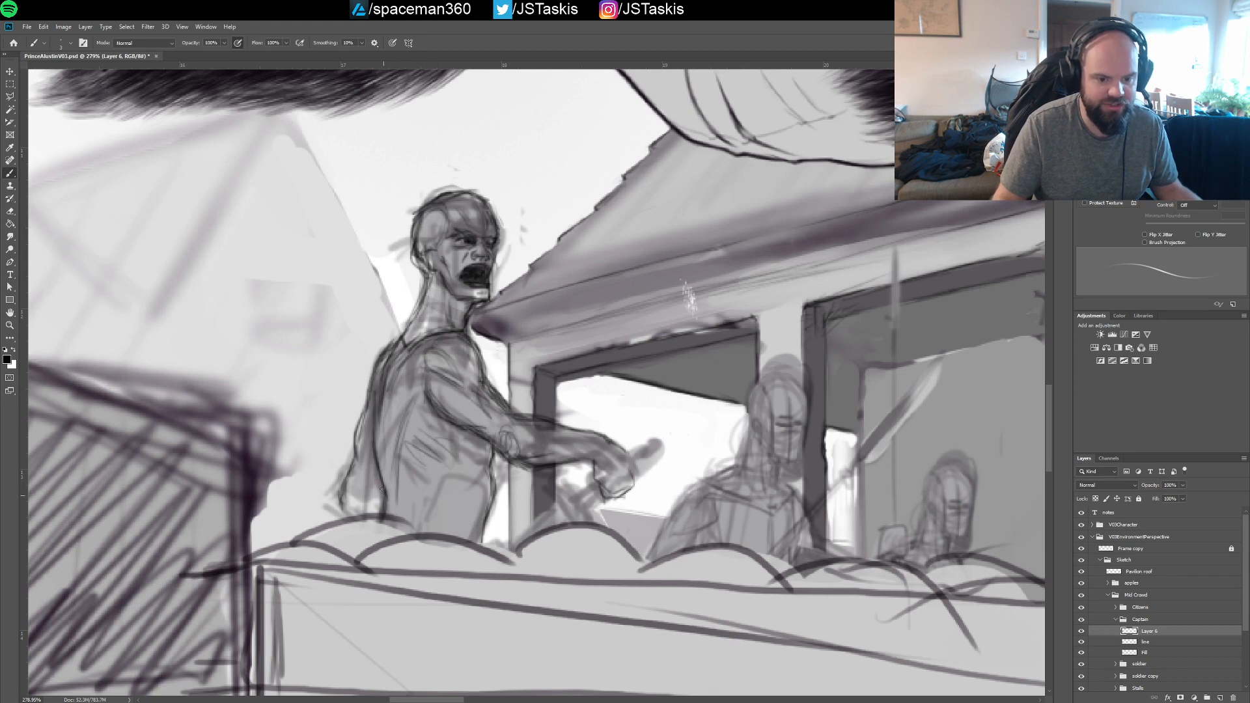
pyautogui.scroll(-3, 435, 410)
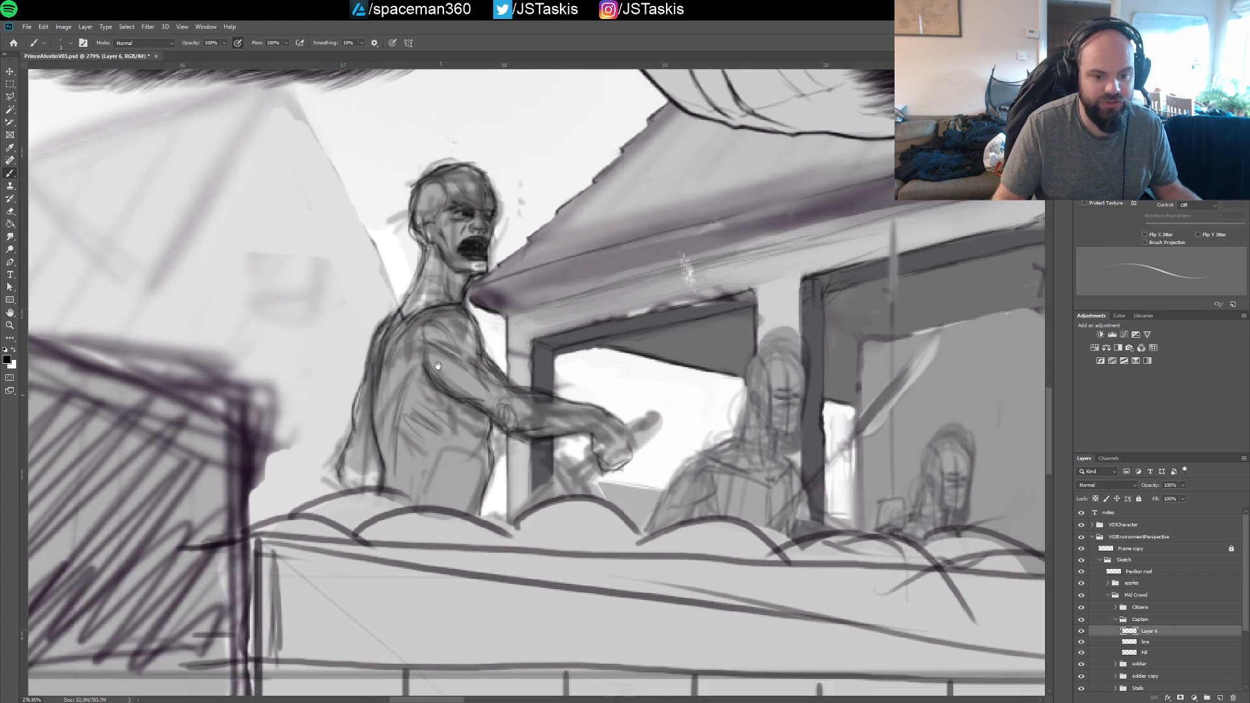
pyautogui.moveTo(429, 356)
pyautogui.mouseDown()
pyautogui.moveTo(408, 390)
pyautogui.moveTo(429, 356)
pyautogui.moveTo(401, 407)
pyautogui.moveTo(412, 385)
pyautogui.mouseUp()
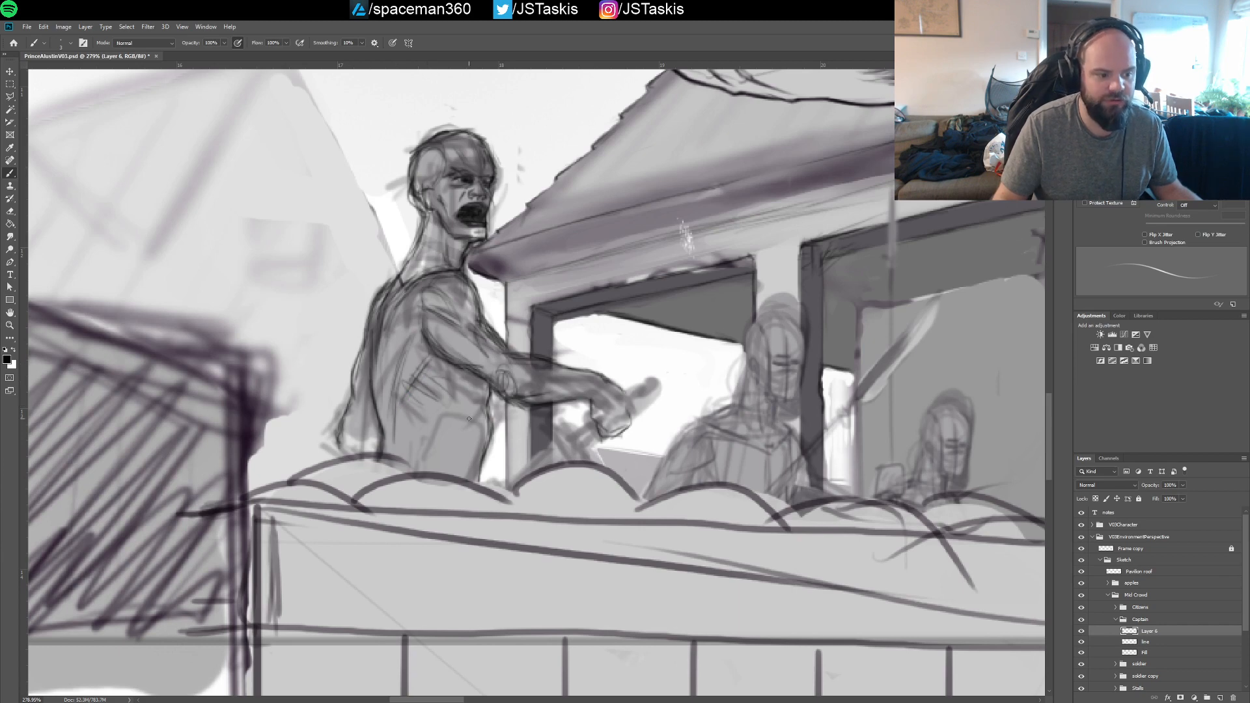
pyautogui.moveTo(484, 399); pyautogui.dragTo(473, 358)
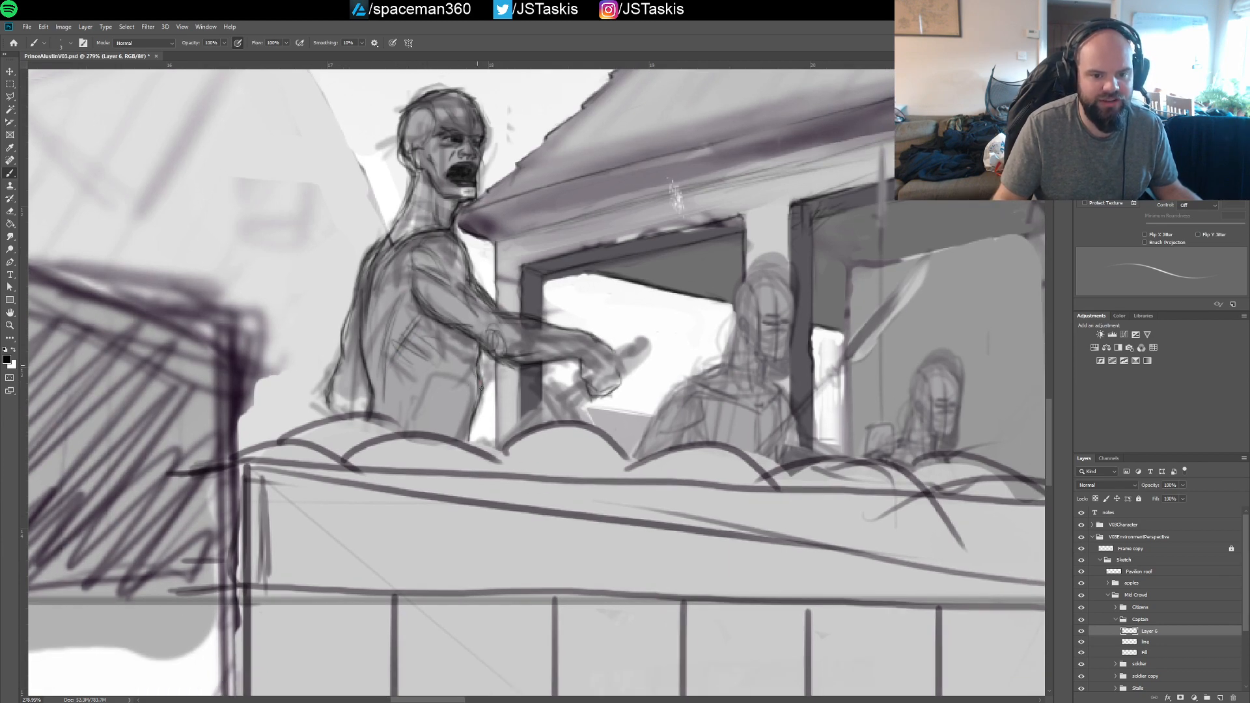
# Save the illustration and review the captain in context with the prince, crate and buildings
pyautogui.scroll(-5, 550, 359)
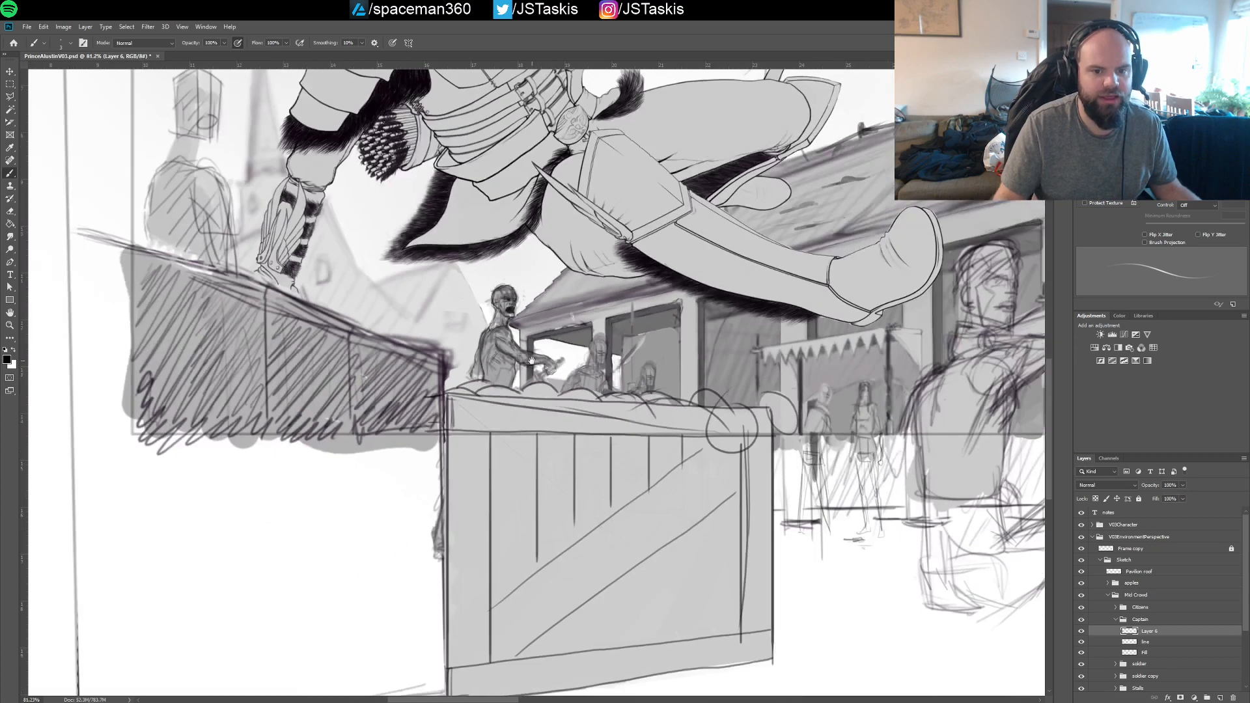
pyautogui.hotkey('ctrl', 's')
pyautogui.moveTo(571, 265); pyautogui.dragTo(513, 408)
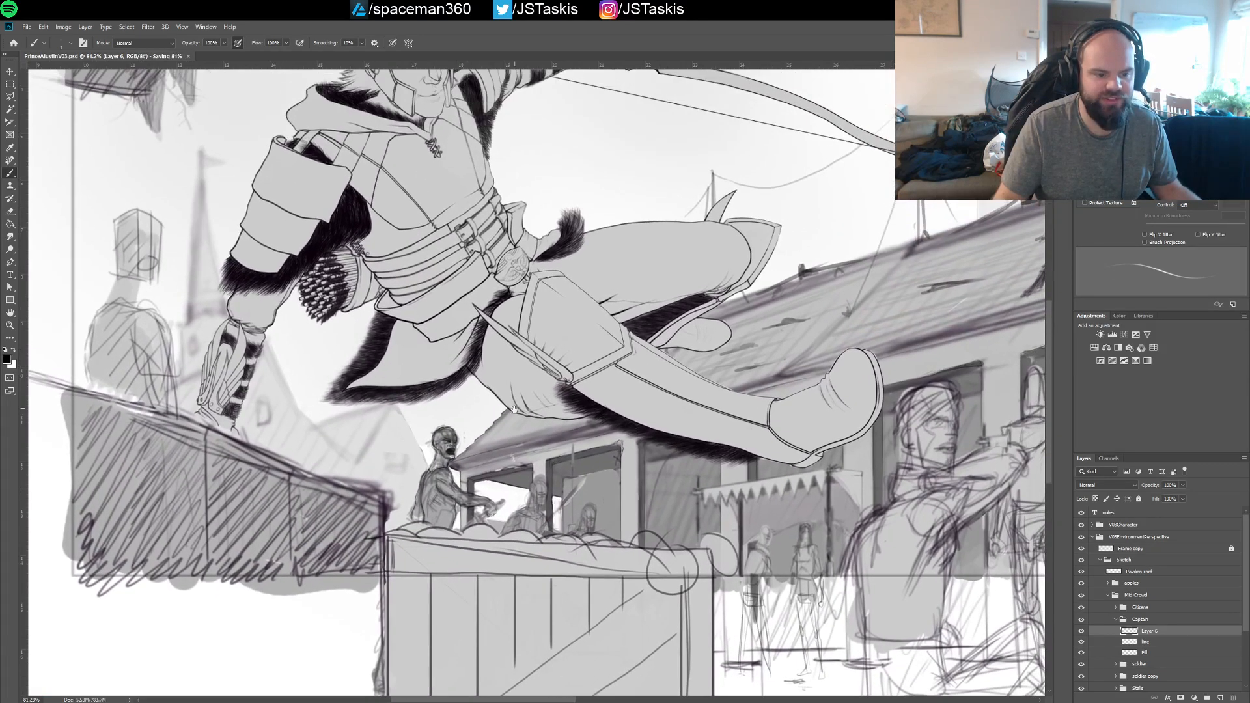
pyautogui.scroll(3, 512, 408)
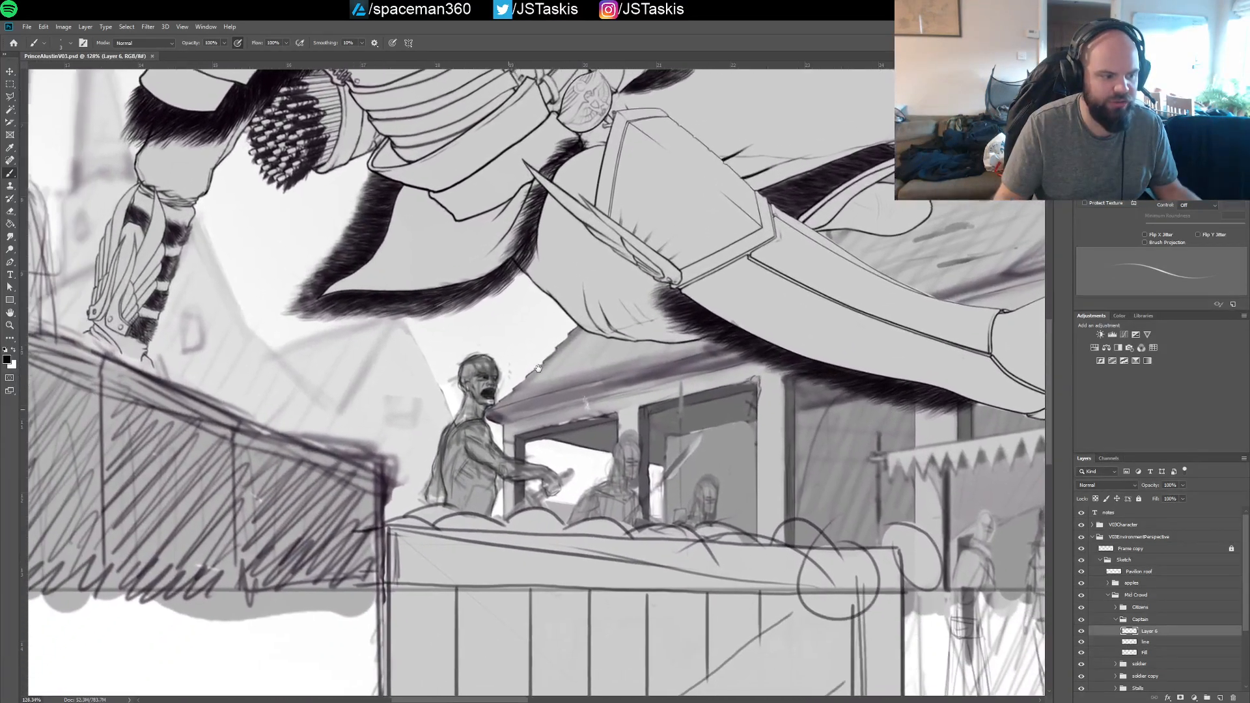
pyautogui.scroll(2, 530, 375)
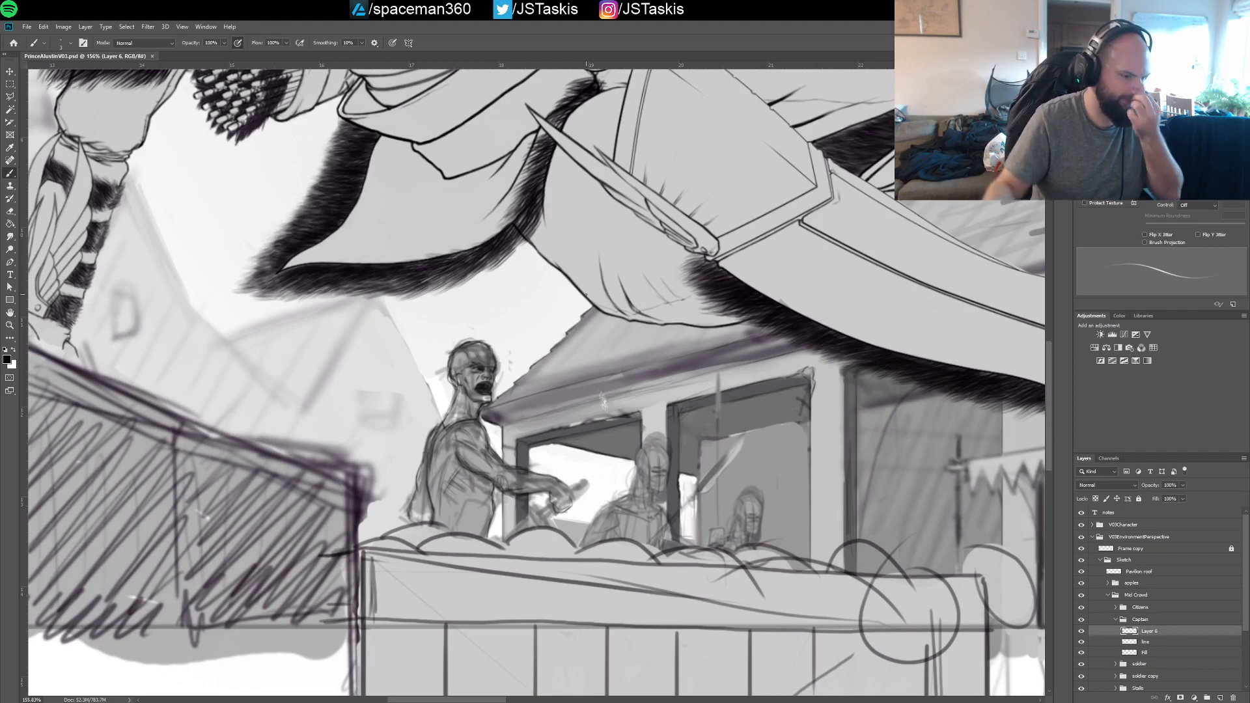
# Draw the short rod gripped in the captain's fist, with its dark lower end, banded upper section and round tip, and define the fingers
pyautogui.scroll(6, 547, 456)
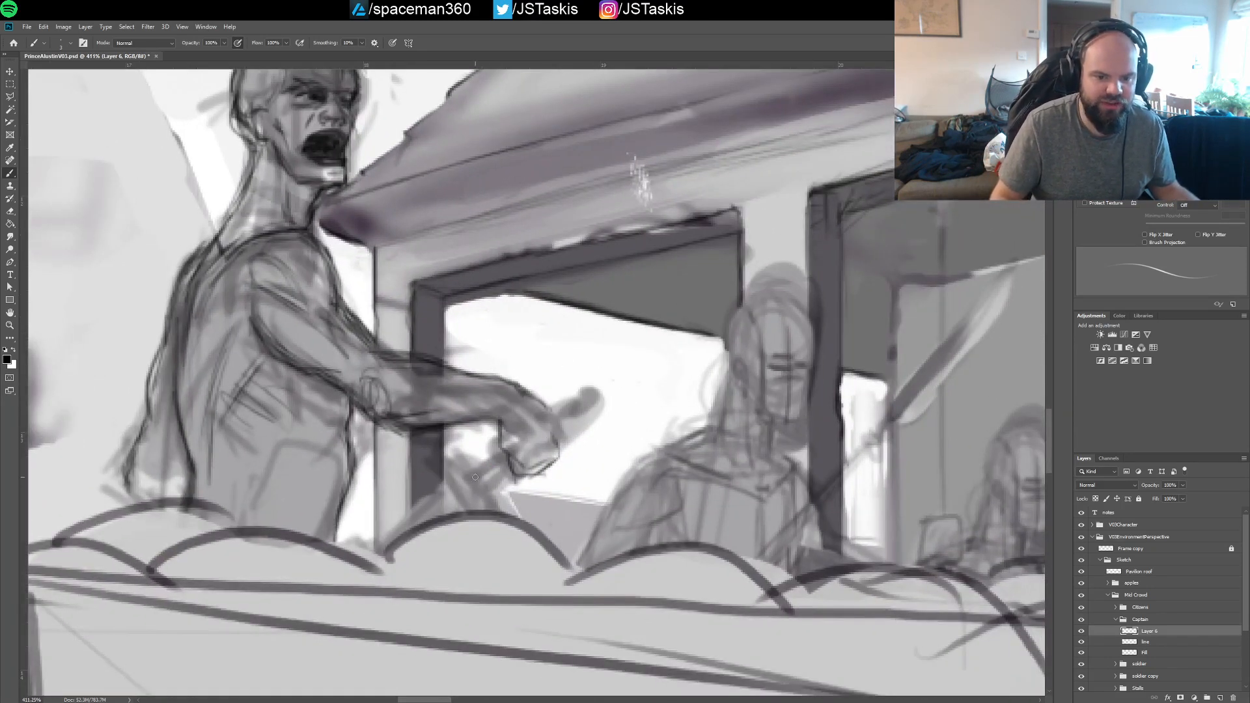
pyautogui.moveTo(472, 482)
pyautogui.mouseDown()
pyautogui.moveTo(497, 453)
pyautogui.moveTo(484, 482)
pyautogui.moveTo(512, 460)
pyautogui.moveTo(479, 493)
pyautogui.moveTo(550, 437)
pyautogui.moveTo(489, 484)
pyautogui.moveTo(465, 483)
pyautogui.moveTo(494, 460)
pyautogui.mouseUp()
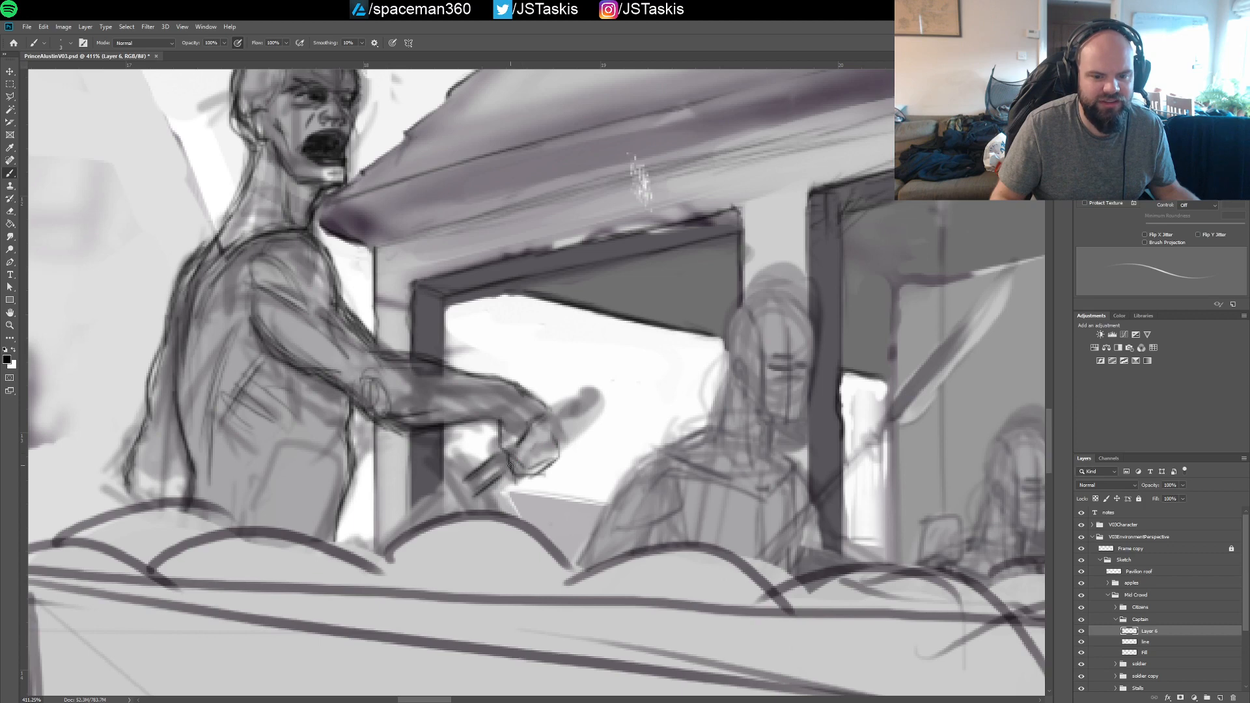
pyautogui.moveTo(521, 441)
pyautogui.mouseDown()
pyautogui.moveTo(549, 435)
pyautogui.moveTo(564, 455)
pyautogui.moveTo(555, 462)
pyautogui.moveTo(561, 446)
pyautogui.moveTo(537, 439)
pyautogui.moveTo(566, 407)
pyautogui.moveTo(528, 430)
pyautogui.moveTo(579, 393)
pyautogui.moveTo(561, 438)
pyautogui.mouseUp()
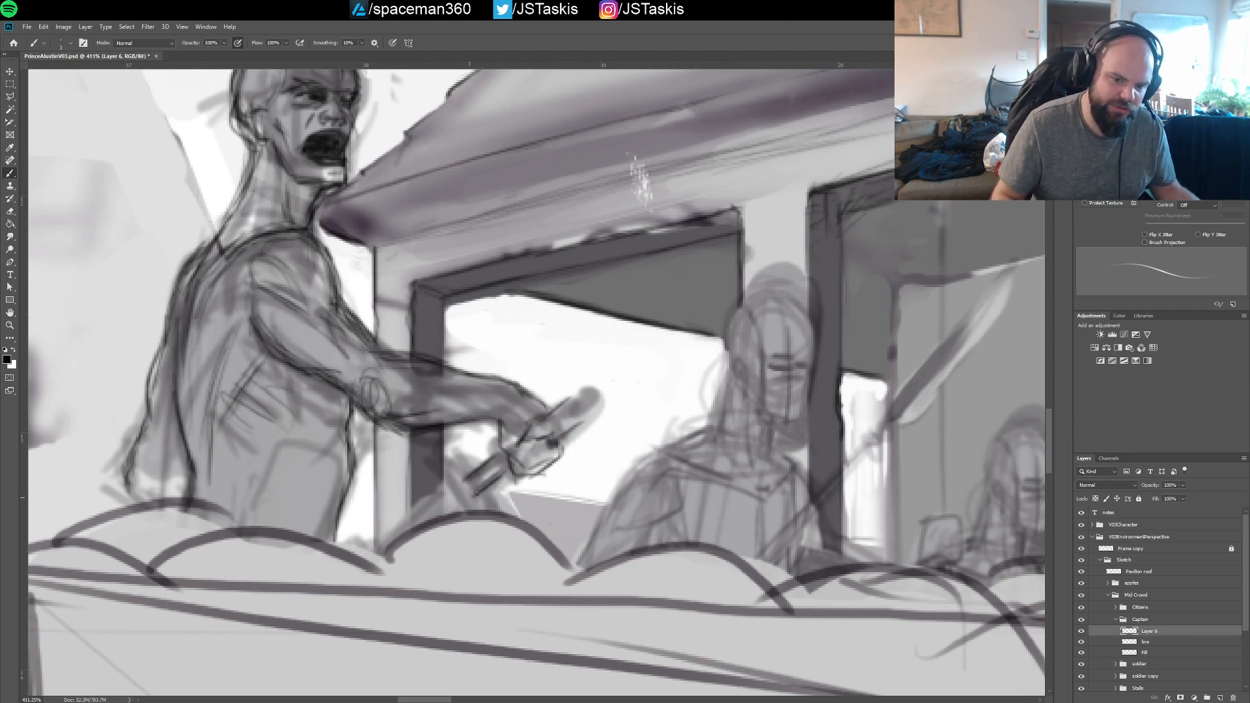
pyautogui.moveTo(478, 495)
pyautogui.mouseDown()
pyautogui.moveTo(511, 474)
pyautogui.moveTo(472, 489)
pyautogui.moveTo(468, 479)
pyautogui.moveTo(479, 493)
pyautogui.mouseUp()
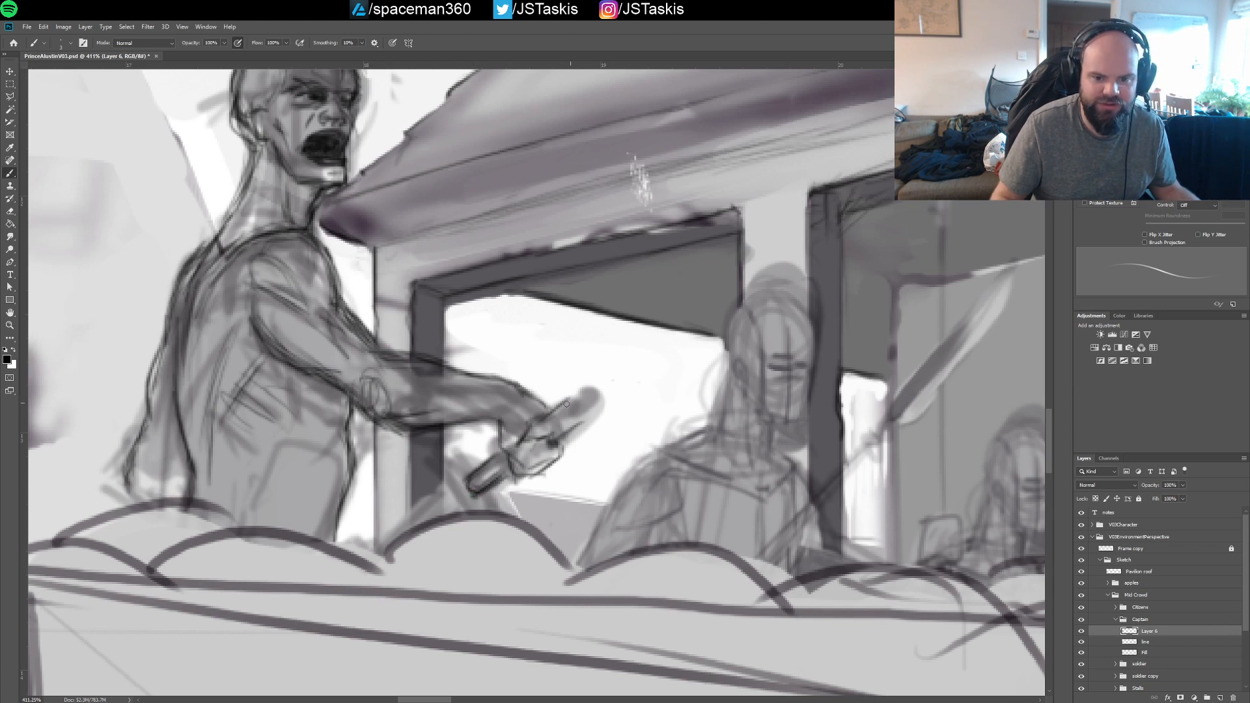
pyautogui.moveTo(567, 404)
pyautogui.mouseDown()
pyautogui.moveTo(596, 389)
pyautogui.moveTo(594, 418)
pyautogui.moveTo(603, 399)
pyautogui.moveTo(584, 421)
pyautogui.moveTo(570, 398)
pyautogui.moveTo(582, 420)
pyautogui.moveTo(577, 392)
pyautogui.moveTo(593, 415)
pyautogui.moveTo(600, 395)
pyautogui.moveTo(574, 401)
pyautogui.moveTo(588, 420)
pyautogui.moveTo(604, 408)
pyautogui.moveTo(596, 390)
pyautogui.moveTo(573, 421)
pyautogui.mouseUp()
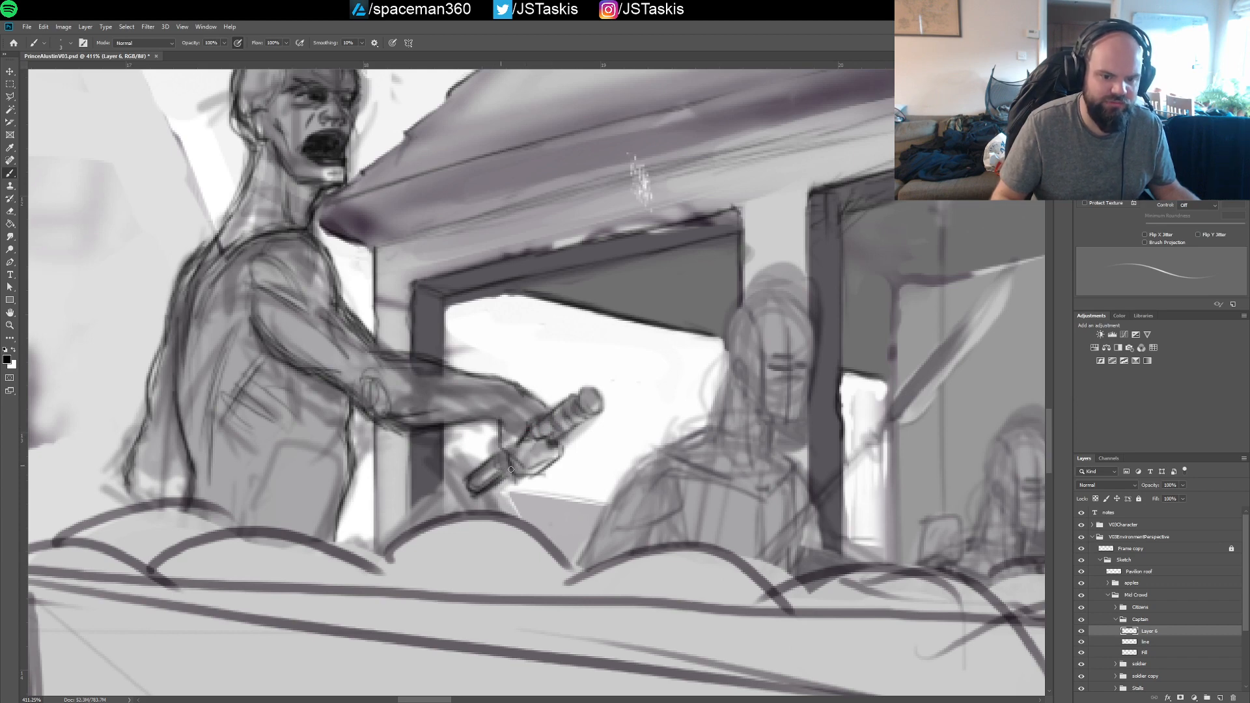
pyautogui.moveTo(487, 463)
pyautogui.mouseDown()
pyautogui.moveTo(488, 489)
pyautogui.moveTo(476, 467)
pyautogui.moveTo(481, 486)
pyautogui.moveTo(498, 466)
pyautogui.moveTo(493, 486)
pyautogui.moveTo(474, 493)
pyautogui.moveTo(464, 476)
pyautogui.moveTo(480, 494)
pyautogui.moveTo(467, 491)
pyautogui.moveTo(481, 462)
pyautogui.moveTo(507, 456)
pyautogui.moveTo(492, 431)
pyautogui.mouseUp()
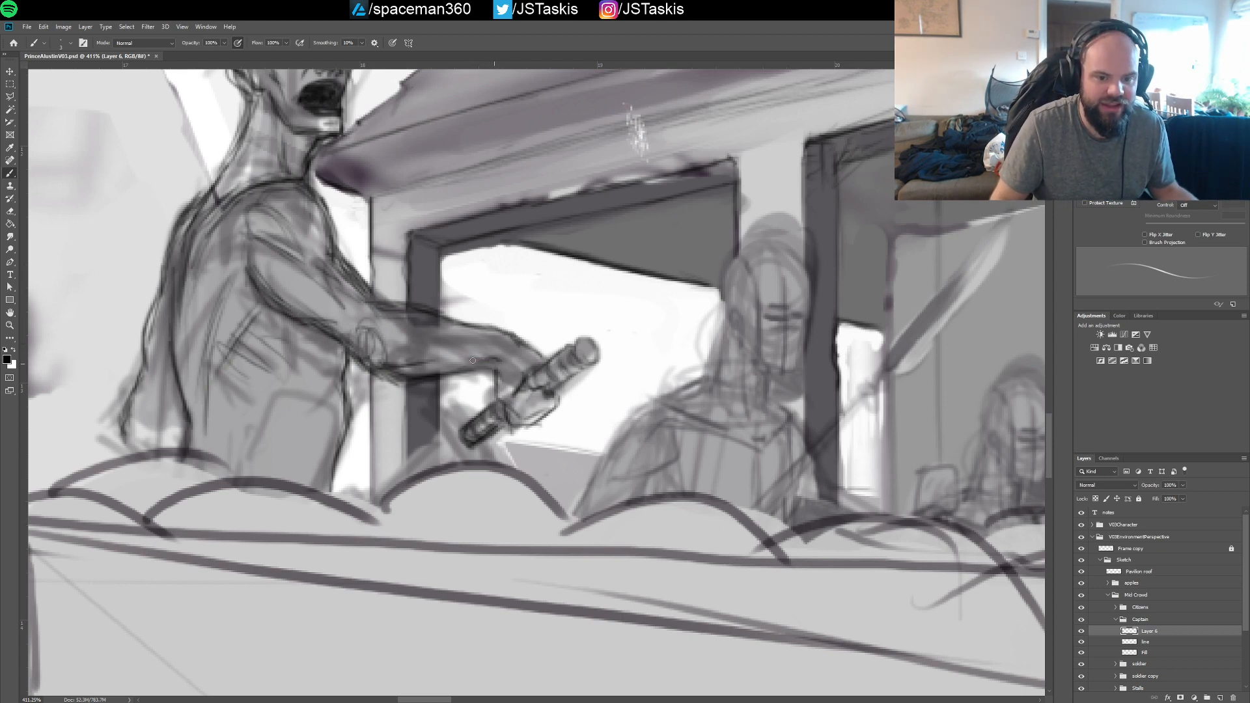
pyautogui.moveTo(513, 365); pyautogui.dragTo(558, 441)
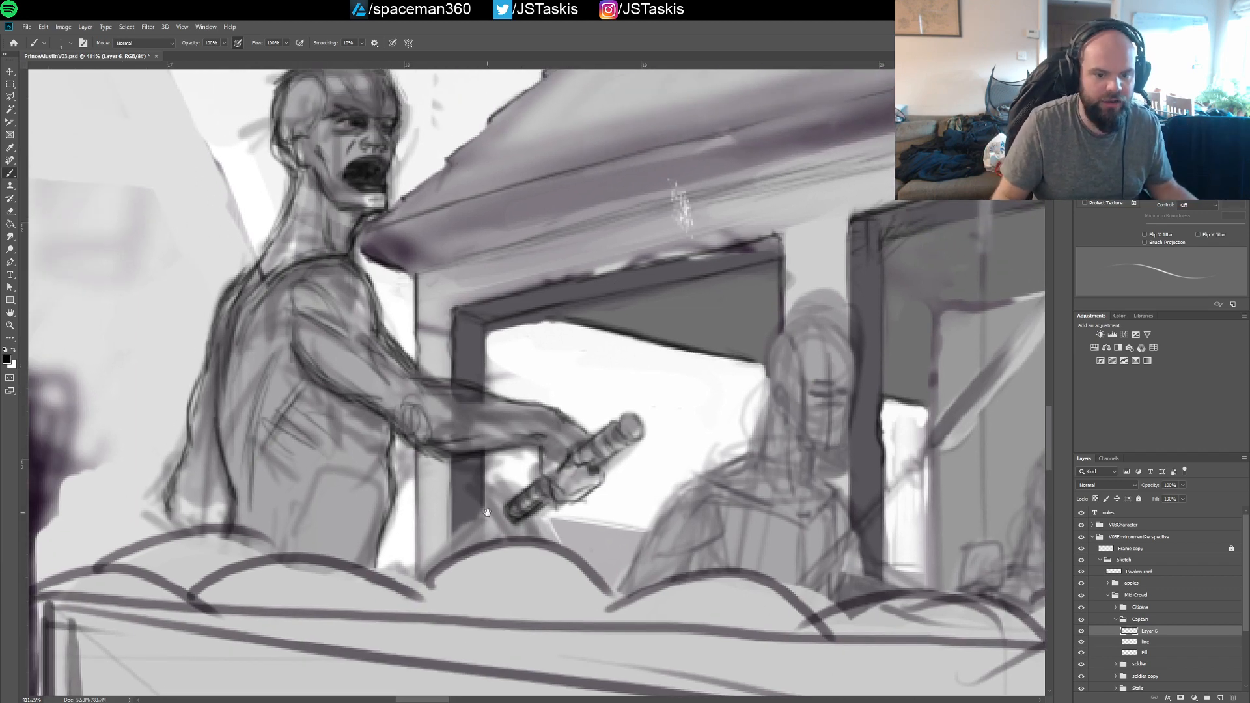
# Draw a curved crossguard and the top of a blade below the captain's fist, extending the held rod into a sword
pyautogui.moveTo(506, 492); pyautogui.dragTo(394, 403)
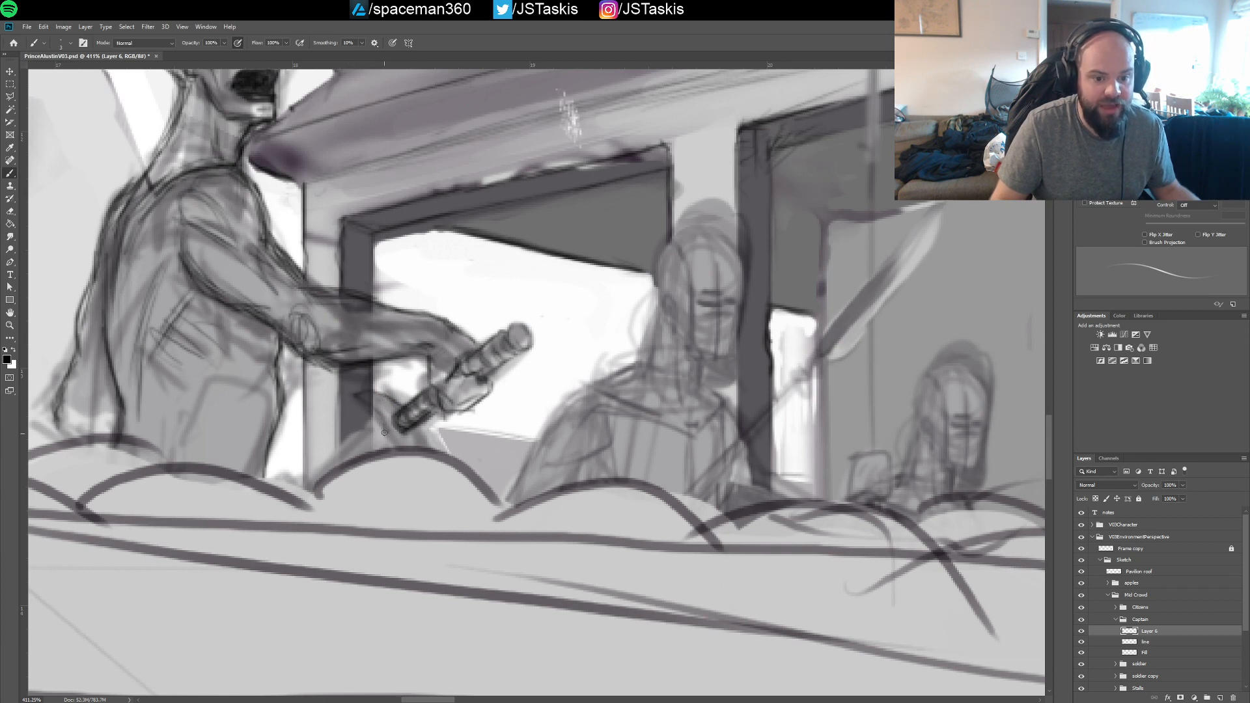
pyautogui.moveTo(351, 395)
pyautogui.mouseDown()
pyautogui.moveTo(387, 402)
pyautogui.moveTo(363, 396)
pyautogui.moveTo(396, 425)
pyautogui.moveTo(403, 450)
pyautogui.moveTo(382, 406)
pyautogui.moveTo(405, 452)
pyautogui.moveTo(377, 412)
pyautogui.moveTo(420, 441)
pyautogui.mouseUp()
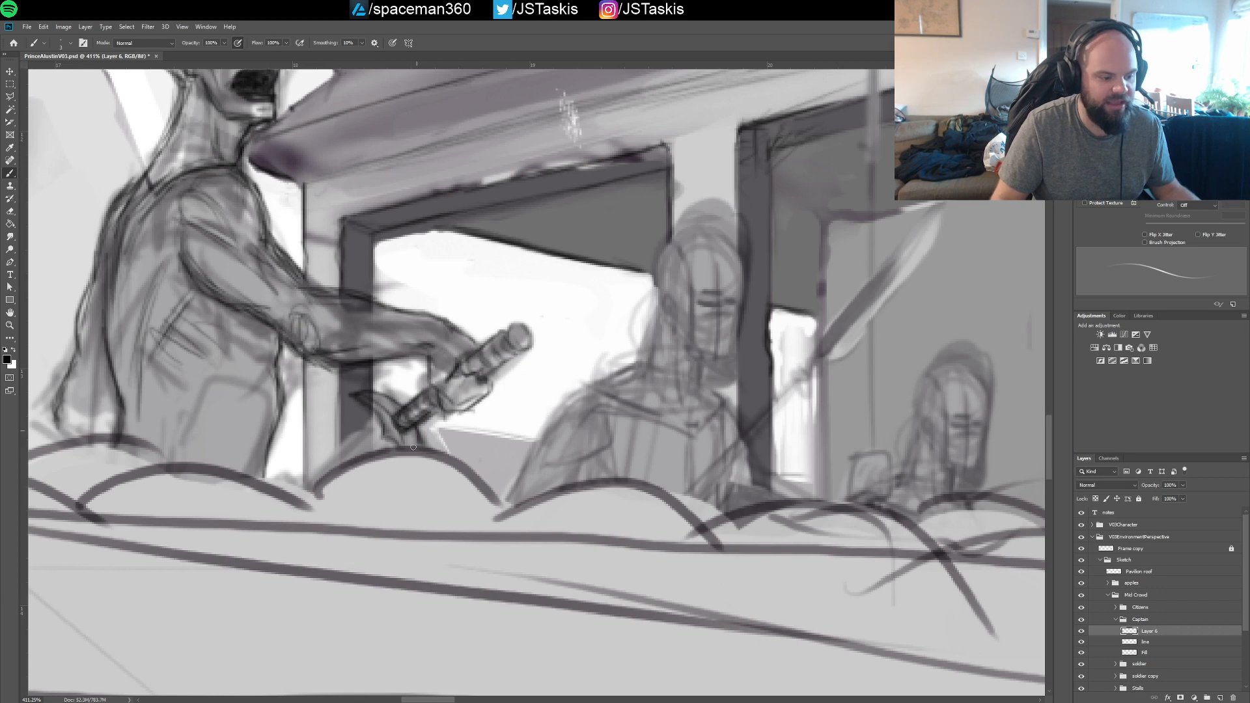
pyautogui.moveTo(353, 397)
pyautogui.mouseDown()
pyautogui.moveTo(398, 453)
pyautogui.moveTo(391, 426)
pyautogui.moveTo(423, 445)
pyautogui.mouseUp()
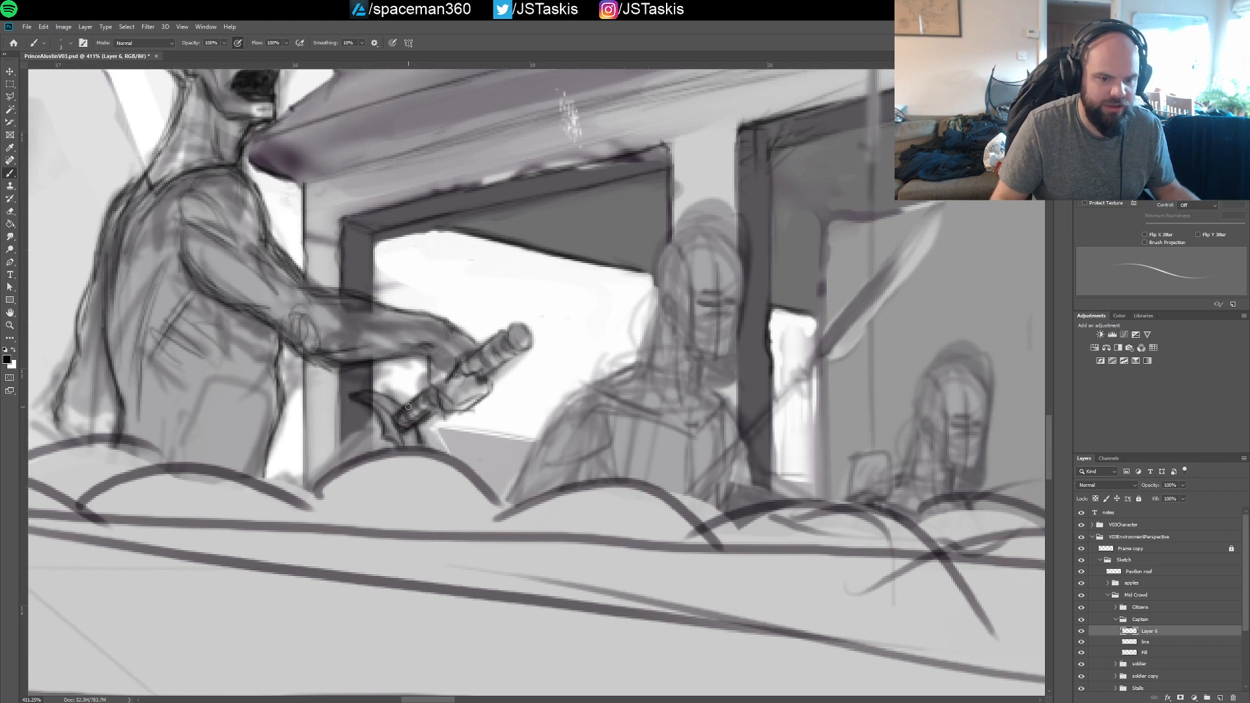
pyautogui.moveTo(308, 485)
pyautogui.mouseDown()
pyautogui.moveTo(373, 418)
pyautogui.moveTo(340, 461)
pyautogui.moveTo(378, 418)
pyautogui.moveTo(380, 433)
pyautogui.moveTo(352, 461)
pyautogui.moveTo(383, 439)
pyautogui.moveTo(351, 465)
pyautogui.moveTo(385, 429)
pyautogui.mouseUp()
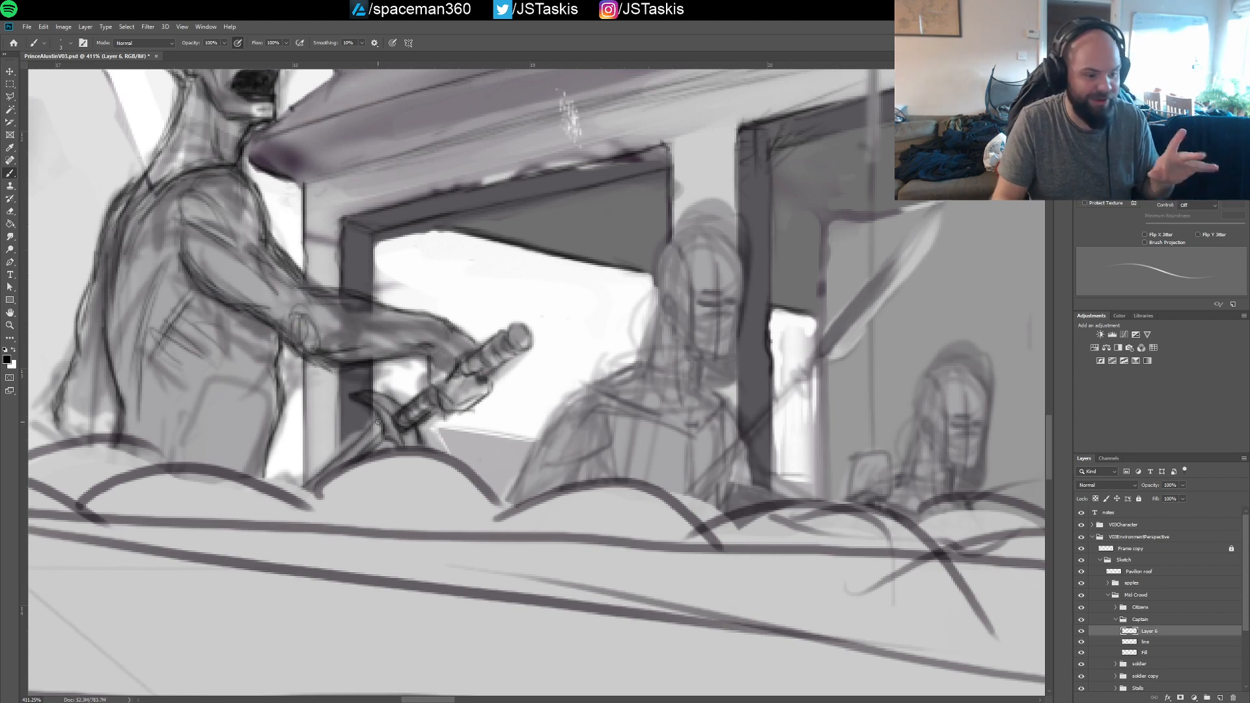
# Add contour and muscle strokes along the captain's ribs, side and abdomen
pyautogui.moveTo(277, 348)
pyautogui.mouseDown()
pyautogui.moveTo(347, 362)
pyautogui.moveTo(354, 400)
pyautogui.mouseUp()
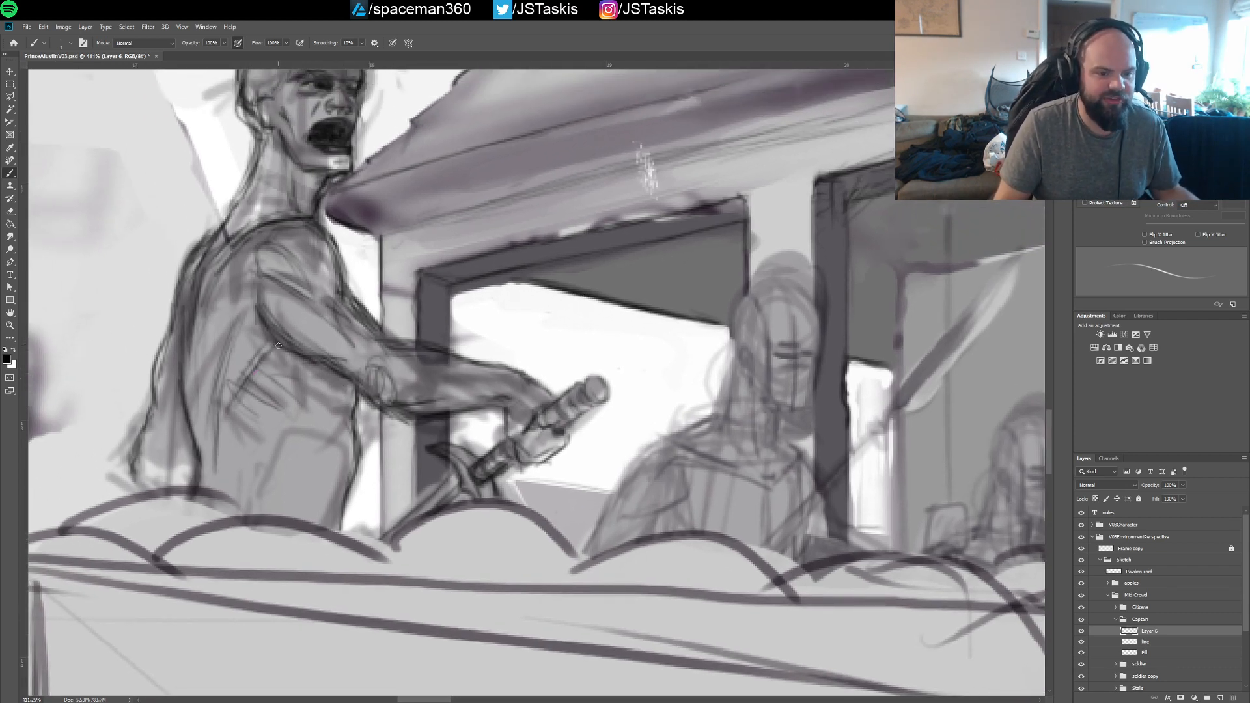
pyautogui.moveTo(254, 391); pyautogui.dragTo(270, 422)
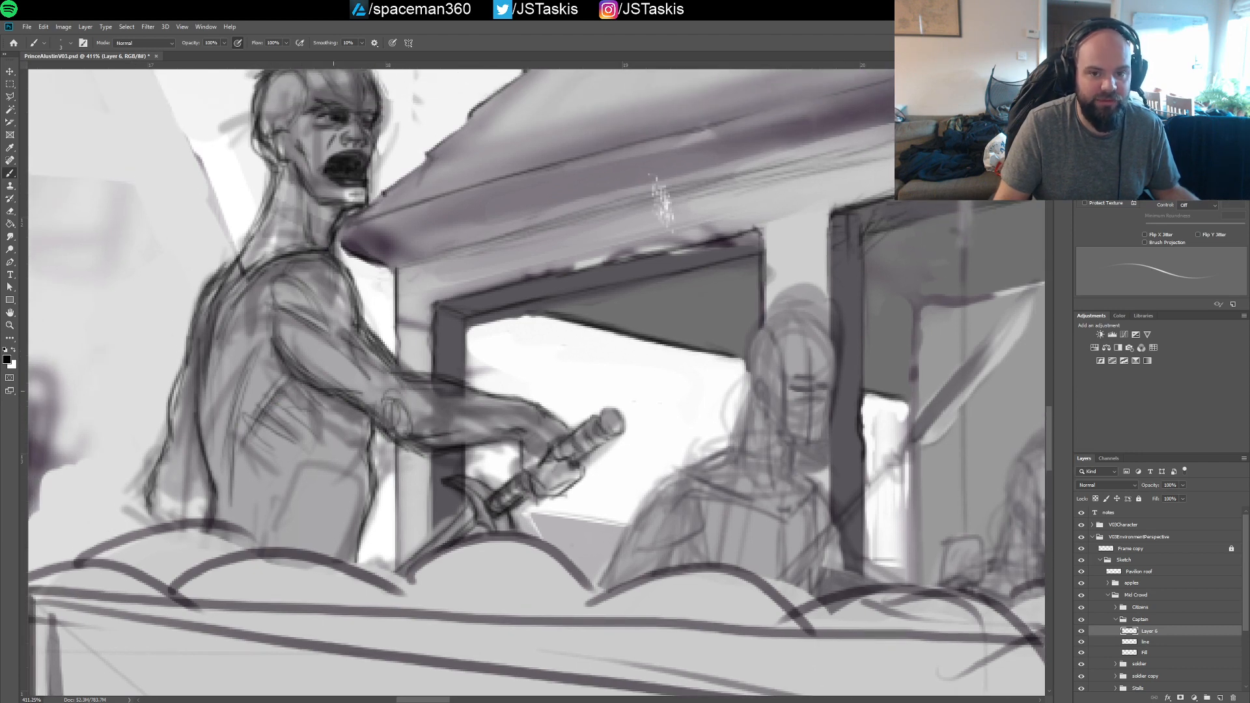
pyautogui.moveTo(391, 420); pyautogui.dragTo(378, 387)
pyautogui.moveTo(270, 340)
pyautogui.mouseDown()
pyautogui.moveTo(313, 393)
pyautogui.moveTo(298, 396)
pyautogui.moveTo(250, 484)
pyautogui.mouseUp()
pyautogui.moveTo(326, 460)
pyautogui.mouseDown()
pyautogui.moveTo(305, 392)
pyautogui.moveTo(315, 451)
pyautogui.mouseUp()
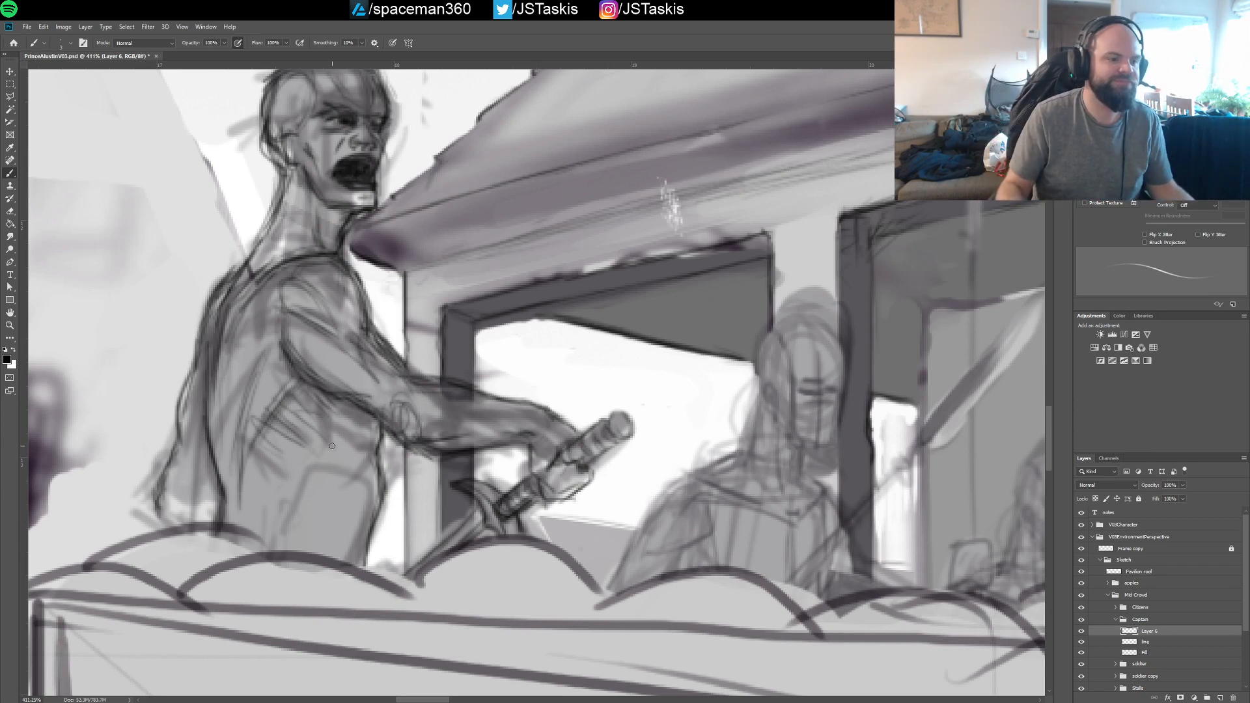
# Examine the captain's head, outstretched arm and sword against the pavilion roof and neighbouring soldiers
pyautogui.moveTo(318, 243); pyautogui.dragTo(376, 356)
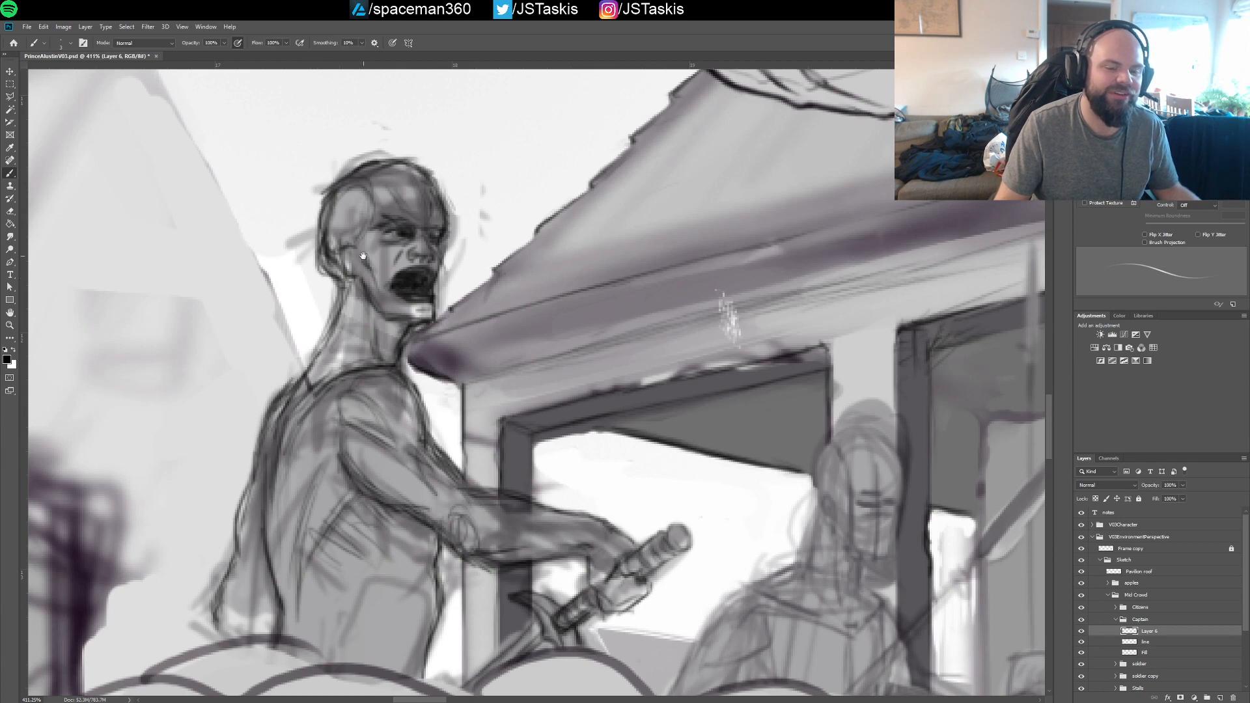
pyautogui.moveTo(364, 261)
pyautogui.mouseDown()
pyautogui.moveTo(382, 333)
pyautogui.moveTo(370, 319)
pyautogui.mouseUp()
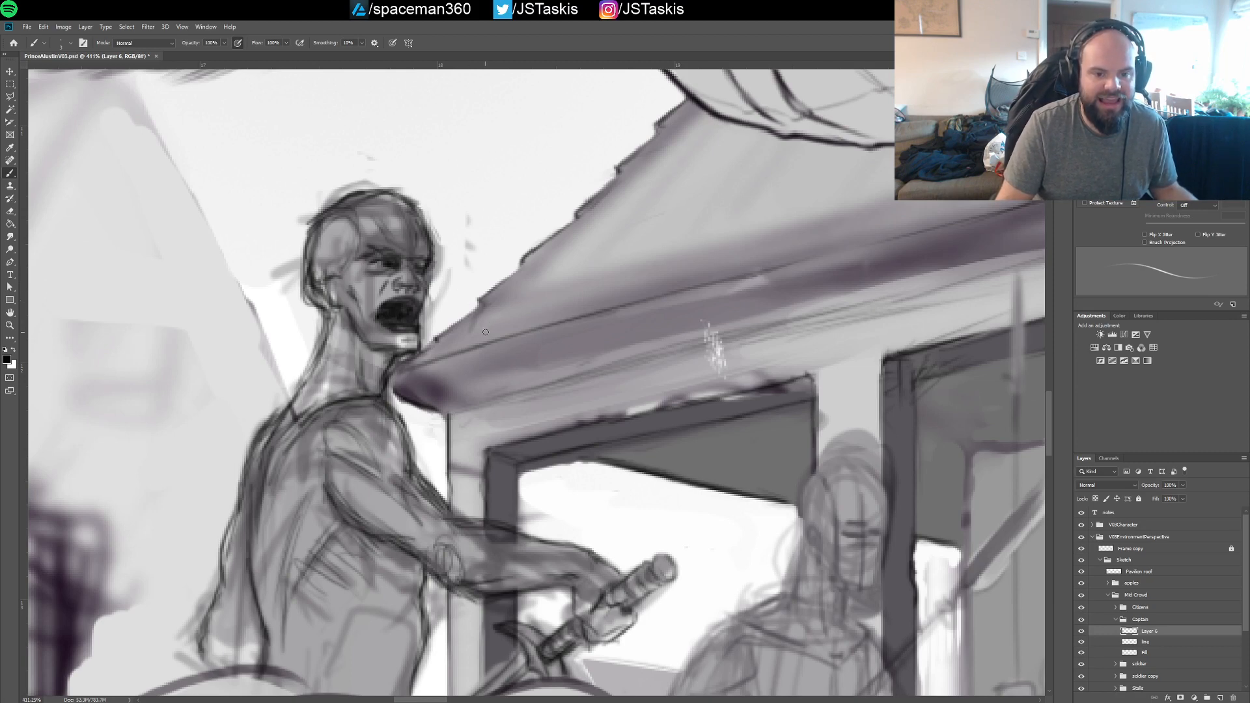
pyautogui.moveTo(488, 334)
pyautogui.mouseDown()
pyautogui.moveTo(436, 326)
pyautogui.moveTo(412, 290)
pyautogui.mouseUp()
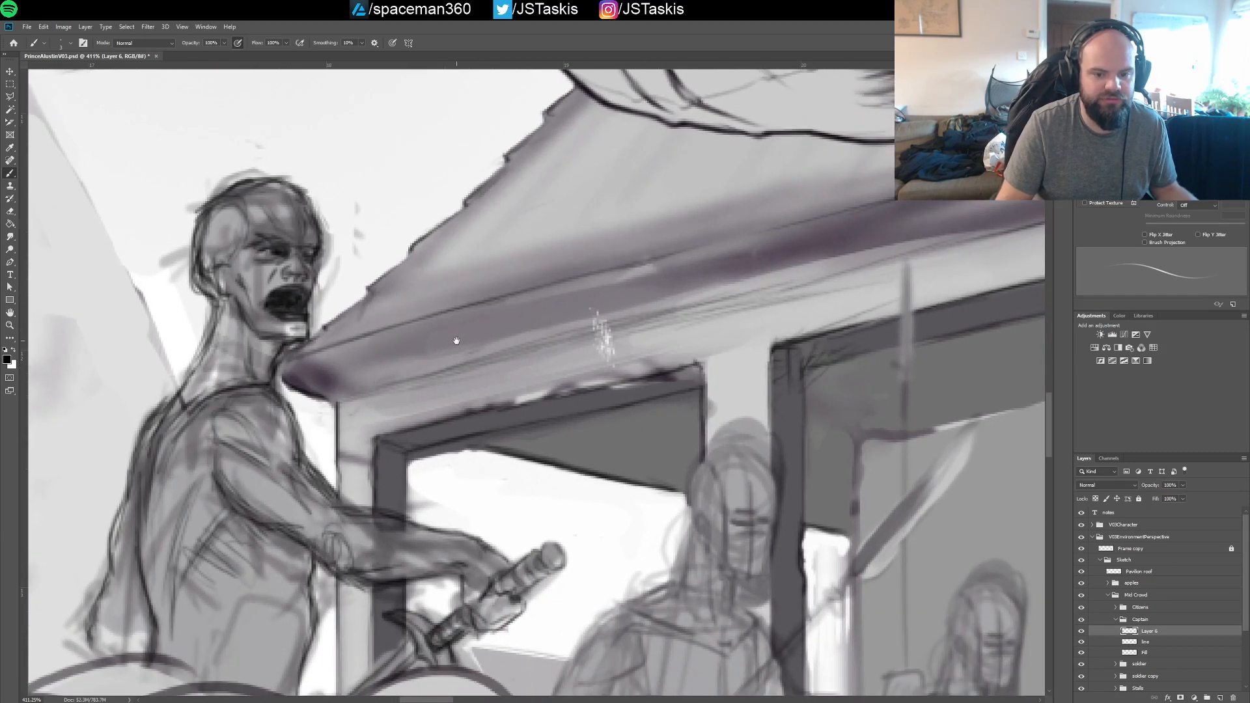
pyautogui.moveTo(468, 399); pyautogui.dragTo(444, 273)
pyautogui.moveTo(461, 319); pyautogui.dragTo(538, 247)
pyautogui.moveTo(461, 246); pyautogui.dragTo(489, 334)
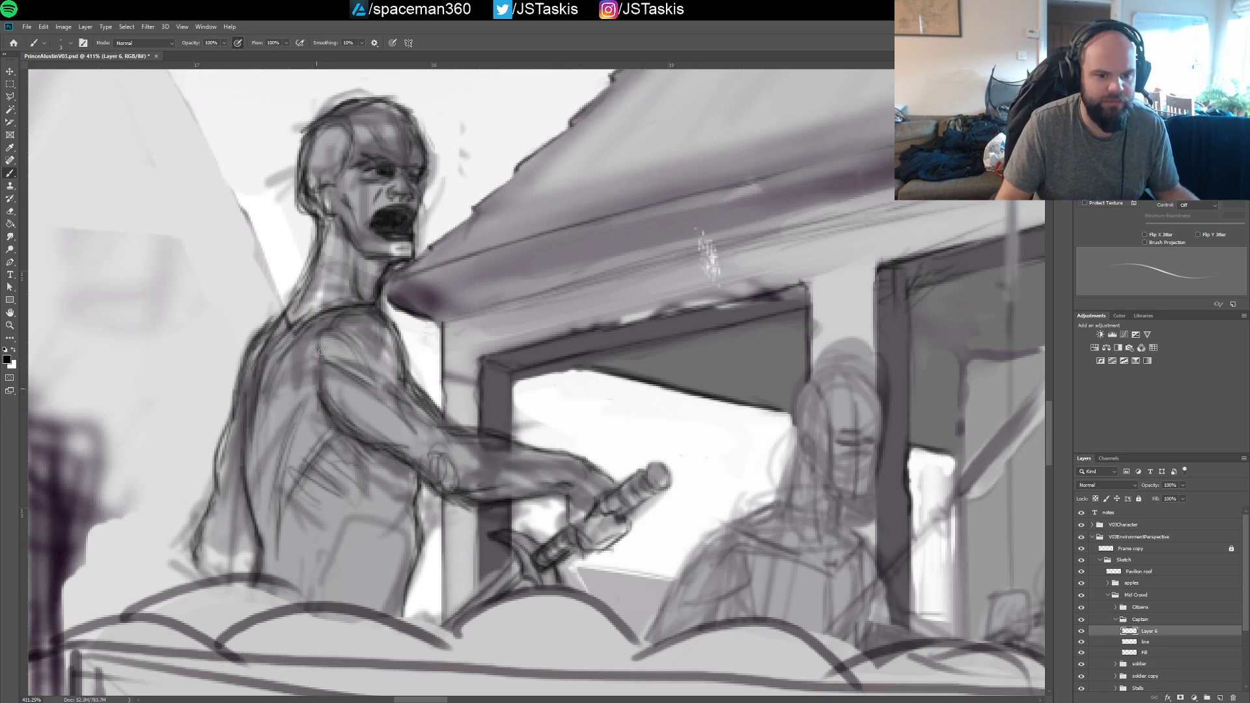
# Strengthen the lines around the captain's waist and hip just above the rounded crate contents
pyautogui.moveTo(436, 368); pyautogui.dragTo(391, 371)
pyautogui.moveTo(503, 399); pyautogui.dragTo(431, 381)
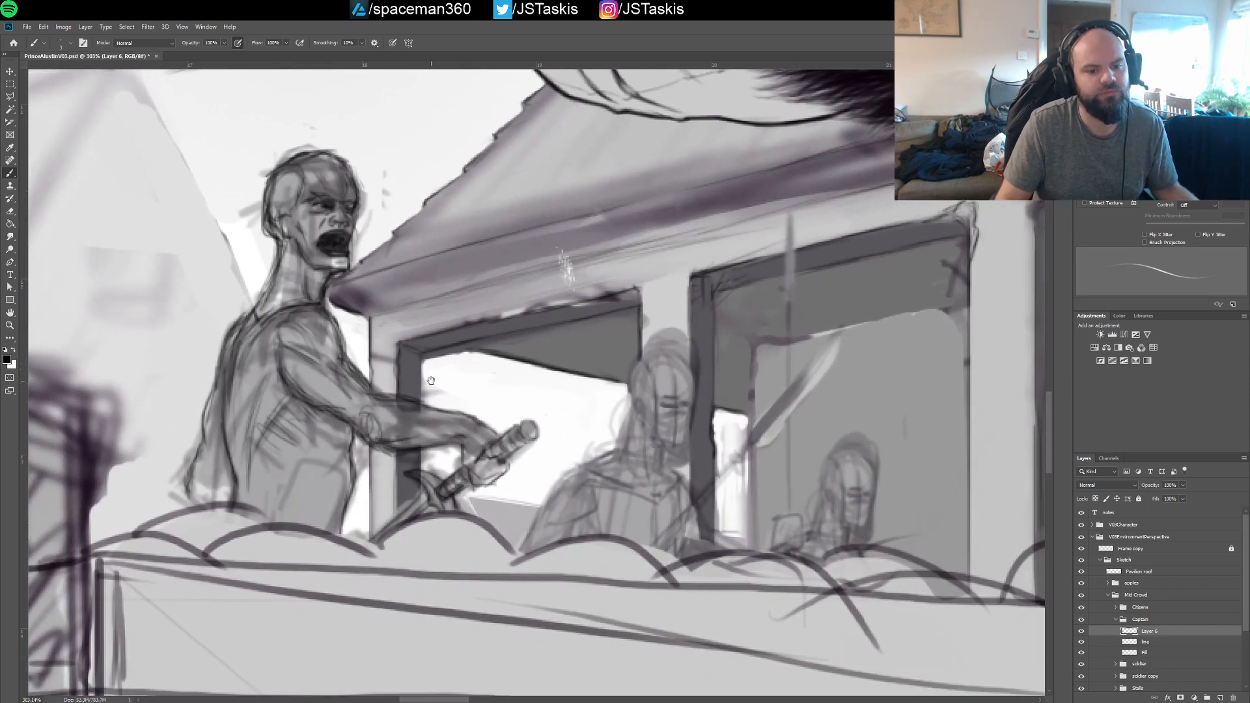
pyautogui.moveTo(297, 489); pyautogui.dragTo(303, 519)
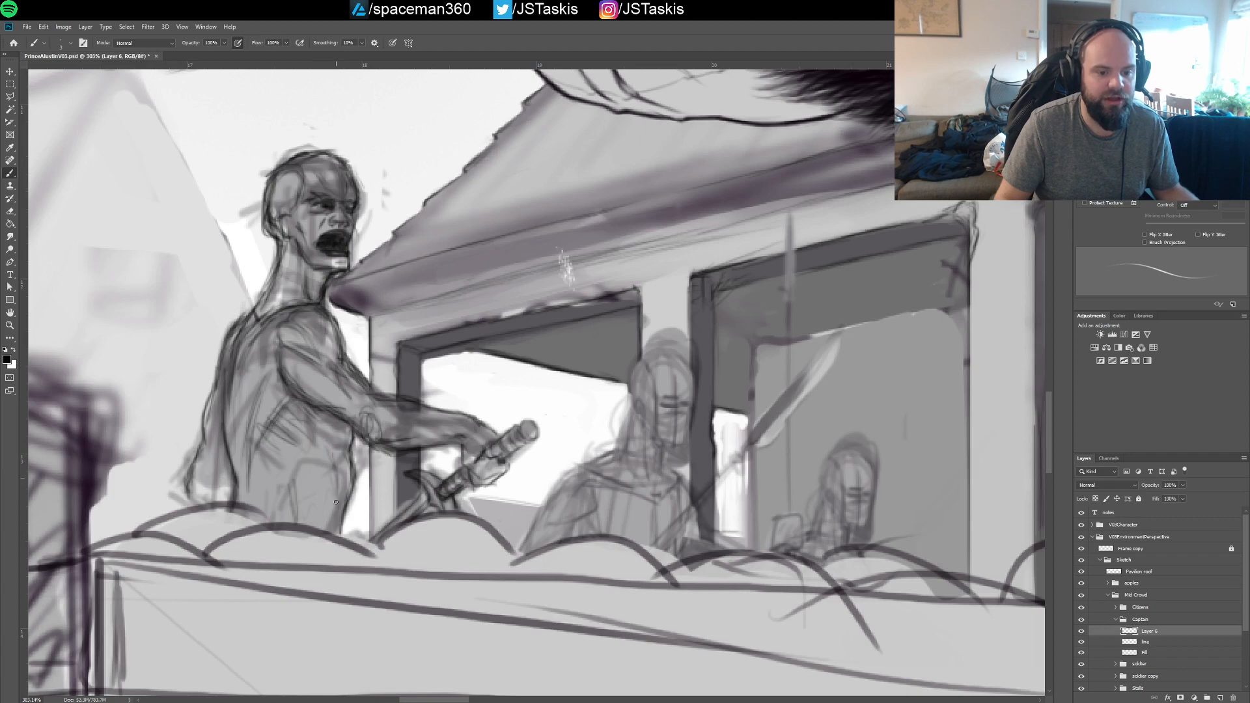
pyautogui.moveTo(341, 494); pyautogui.dragTo(336, 464)
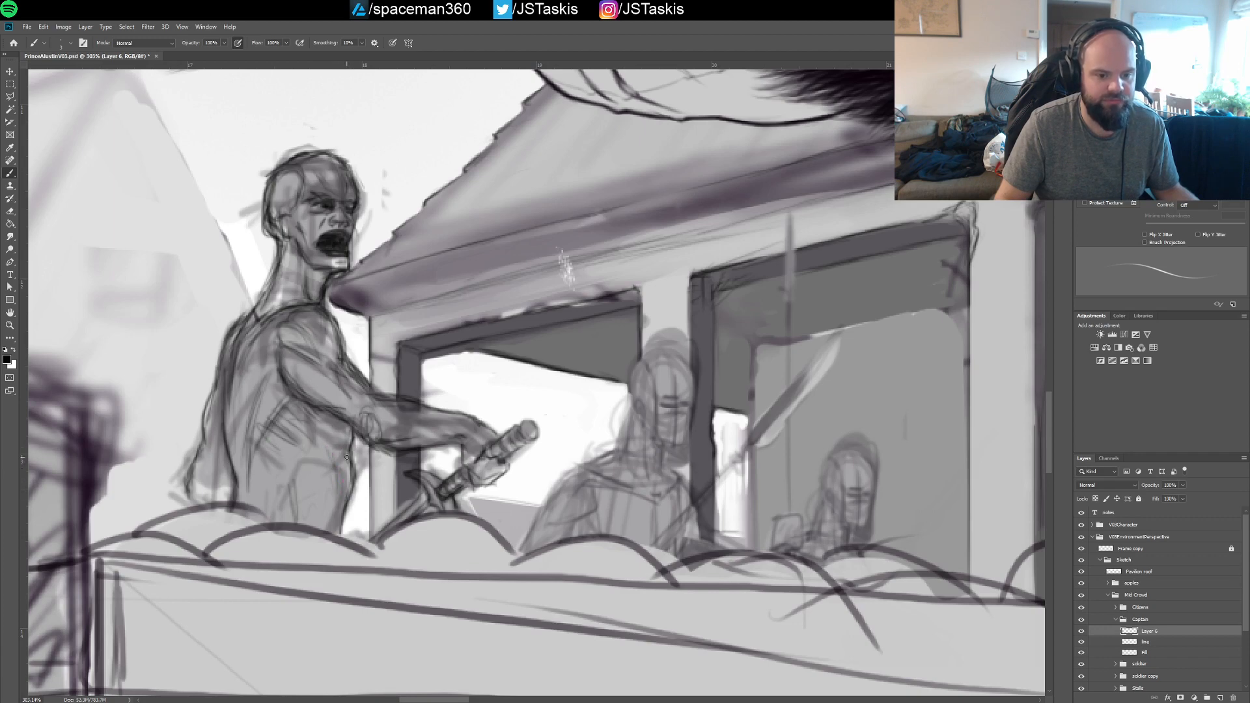
pyautogui.scroll(-2, 352, 436)
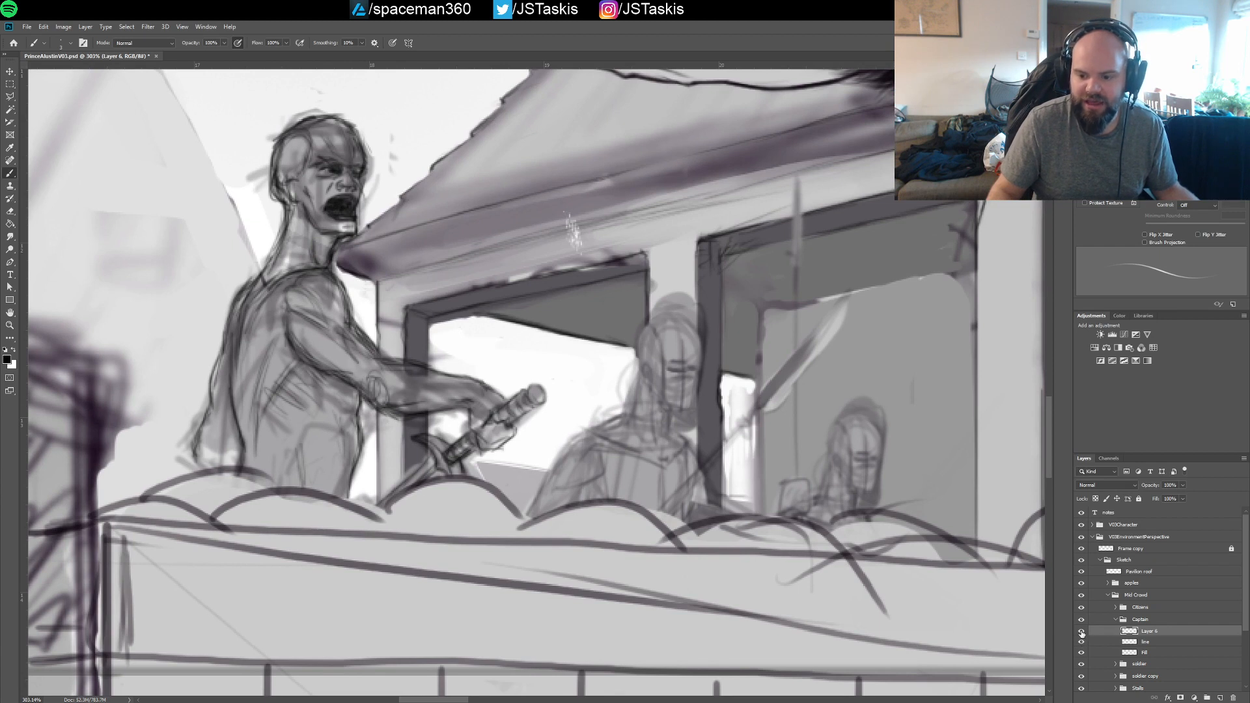
# Compare the captain with and without the Layer 6 linework, and add a new layer above it in the Captain group
pyautogui.click(1083, 632)
pyautogui.click(1082, 632)
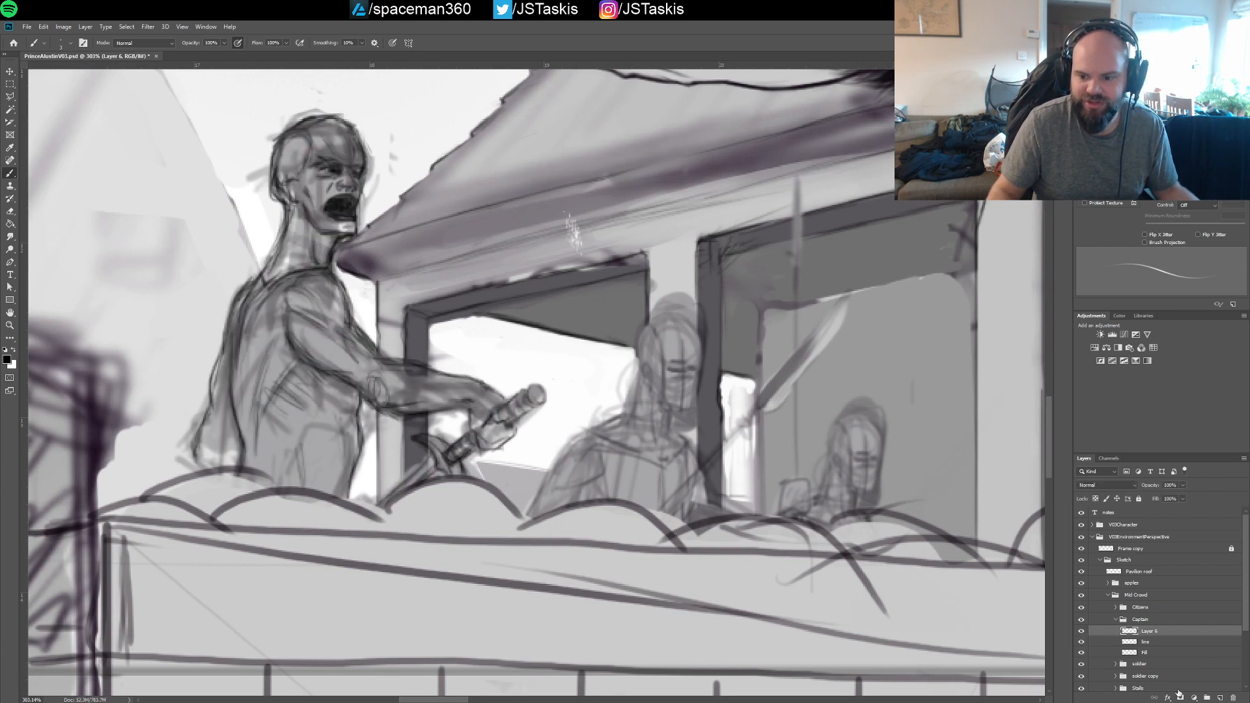
pyautogui.click(1220, 698)
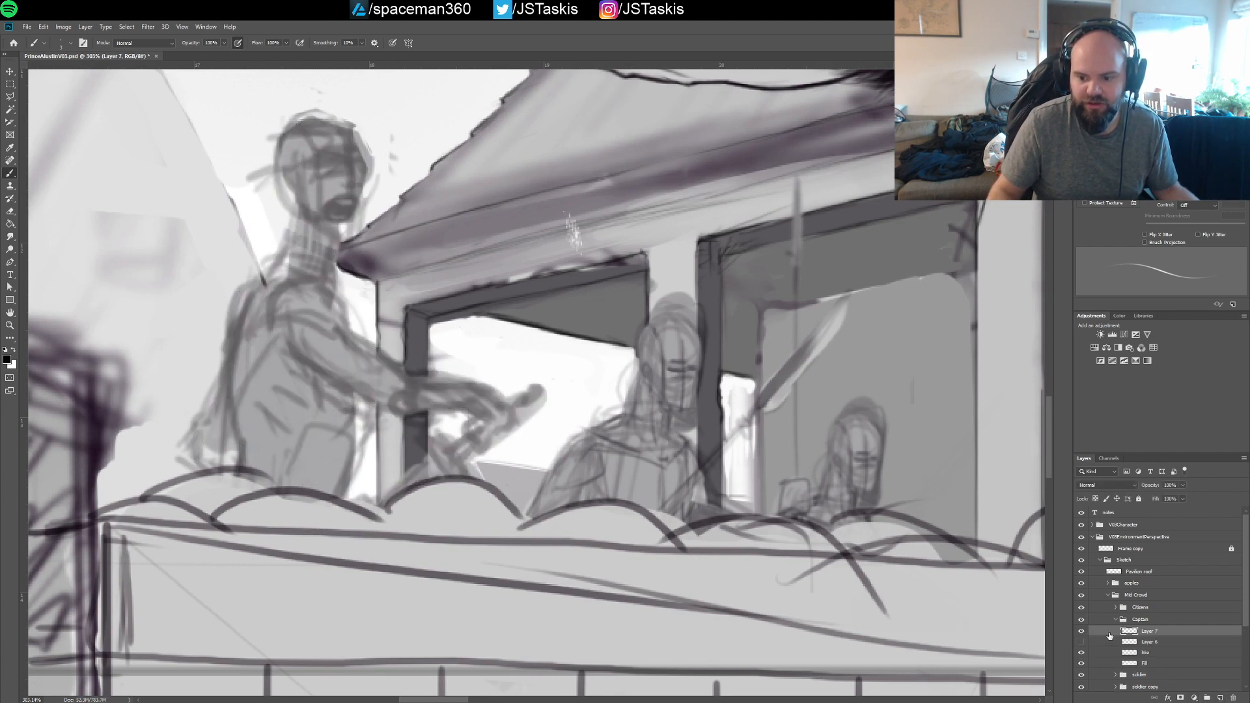
pyautogui.click(1082, 642)
pyautogui.click(1081, 643)
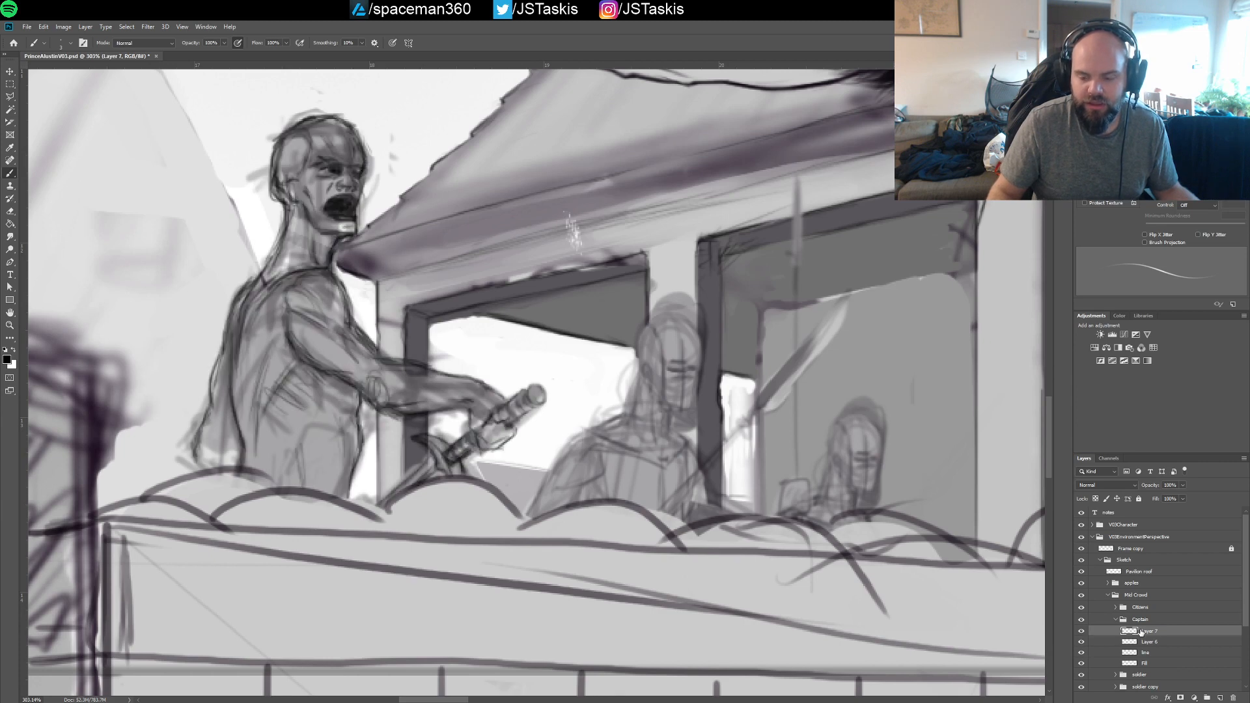
pyautogui.moveTo(312, 232); pyautogui.dragTo(391, 339)
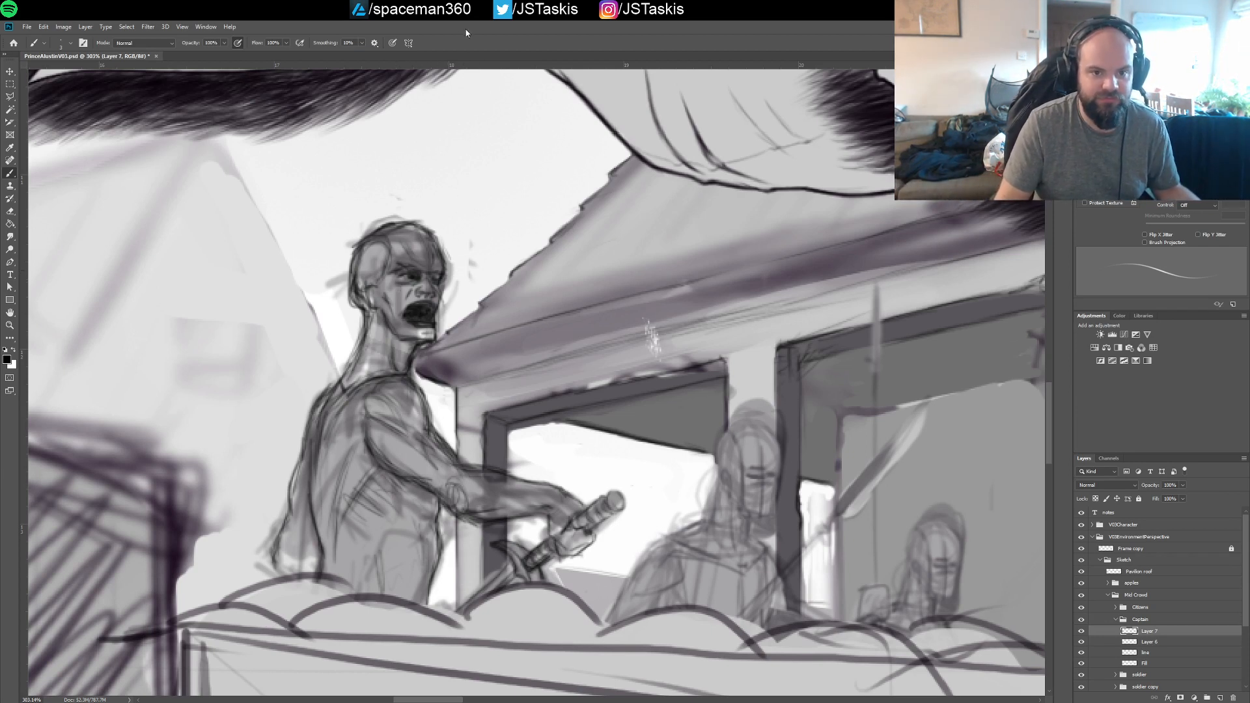
pyautogui.moveTo(416, 325); pyautogui.dragTo(455, 312)
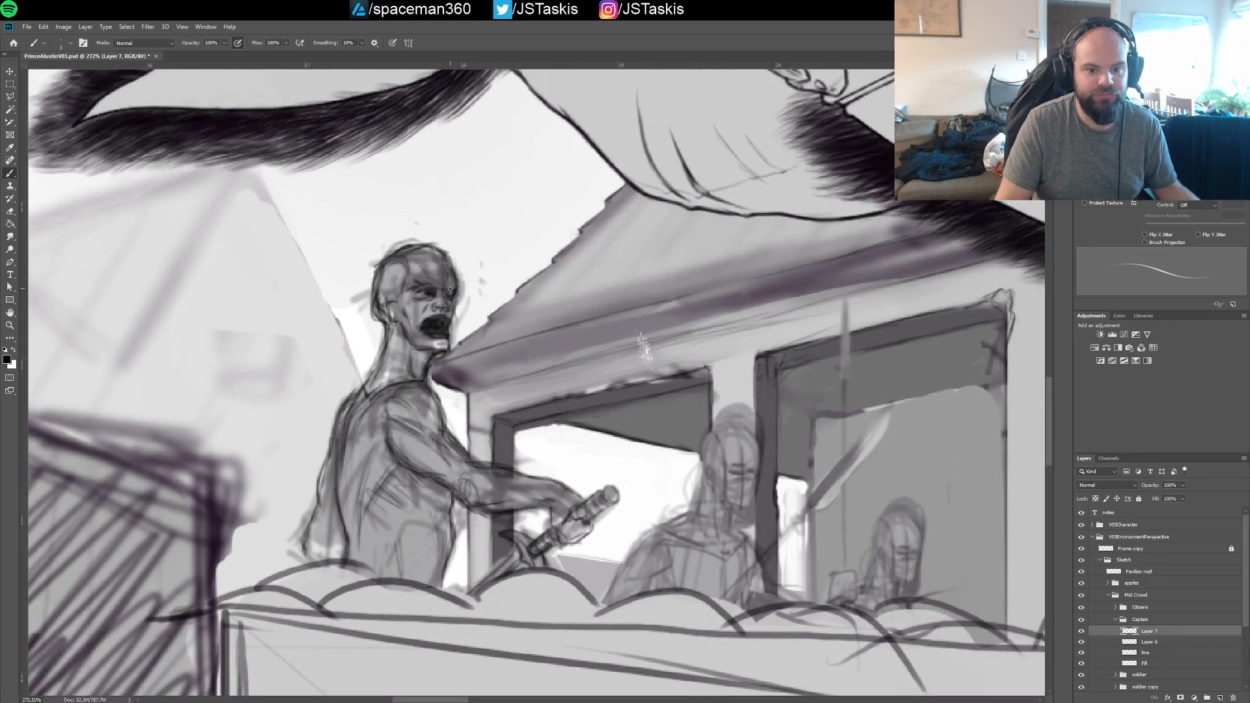
pyautogui.moveTo(454, 295); pyautogui.dragTo(462, 294)
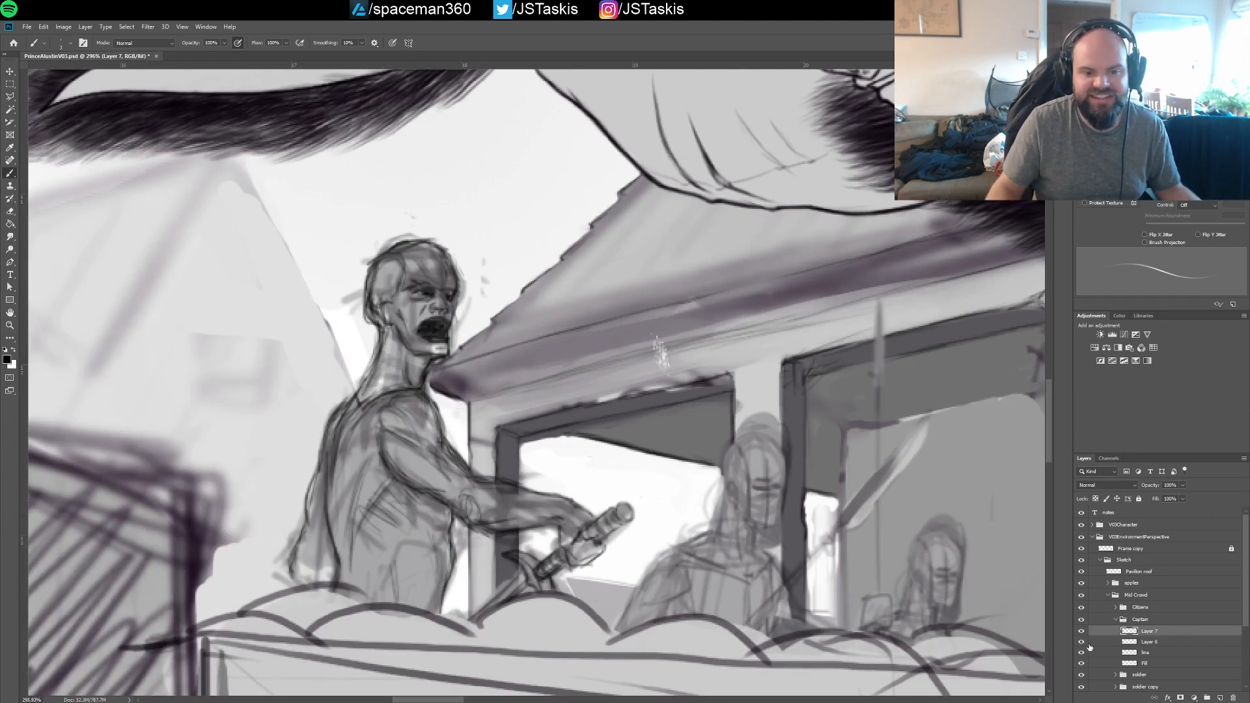
pyautogui.click(1090, 642)
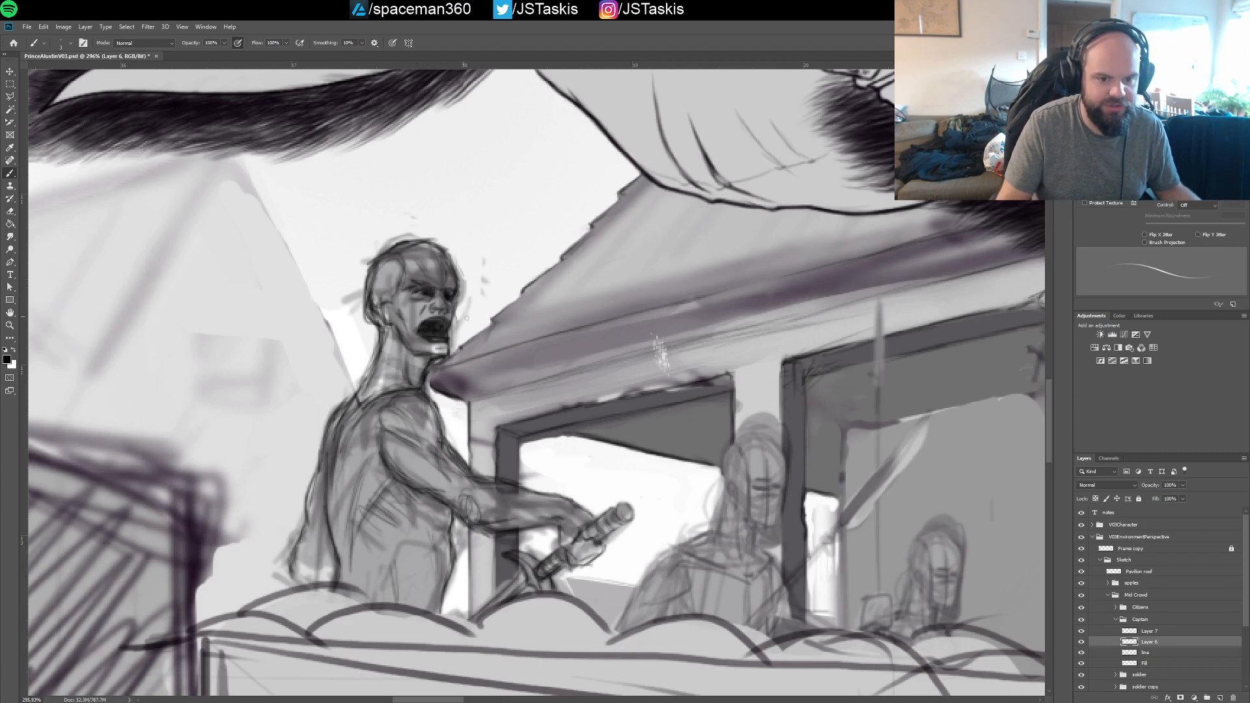
pyautogui.click(1151, 631)
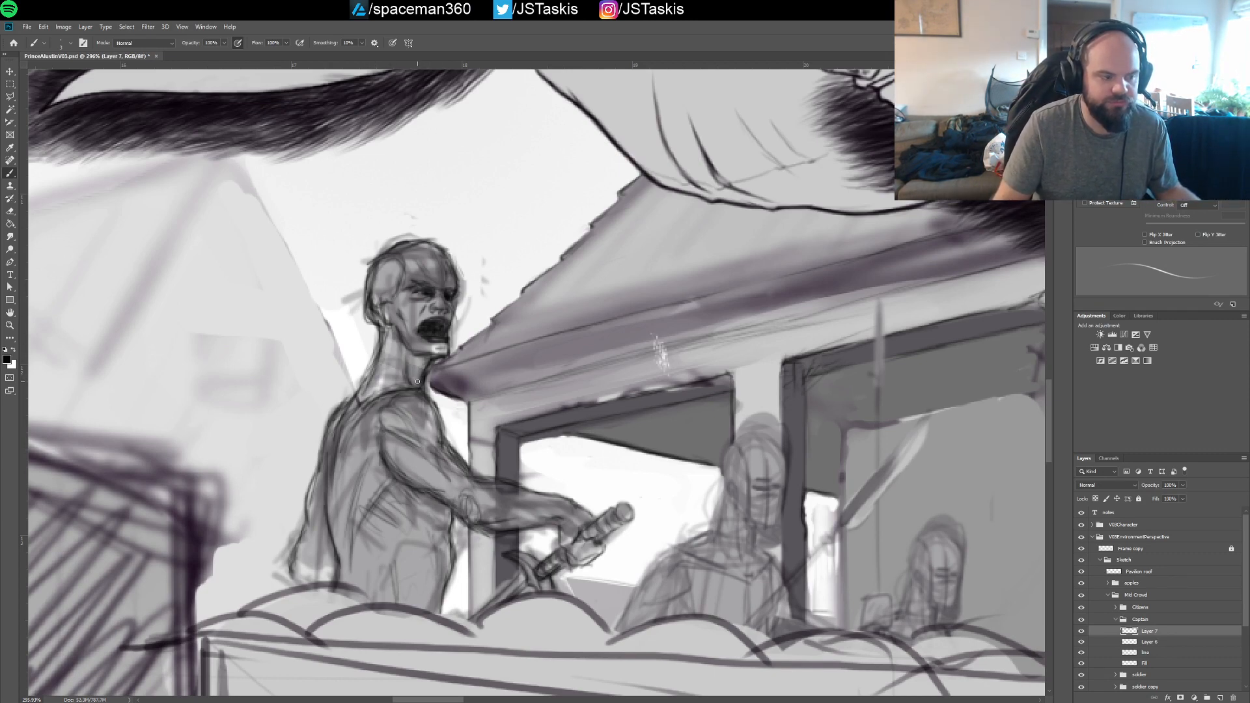
# On Layer 7, sketch bands around the captain's elbow and forearm and curved armhole lines around his shoulder and under his arm
pyautogui.moveTo(436, 383); pyautogui.dragTo(401, 365)
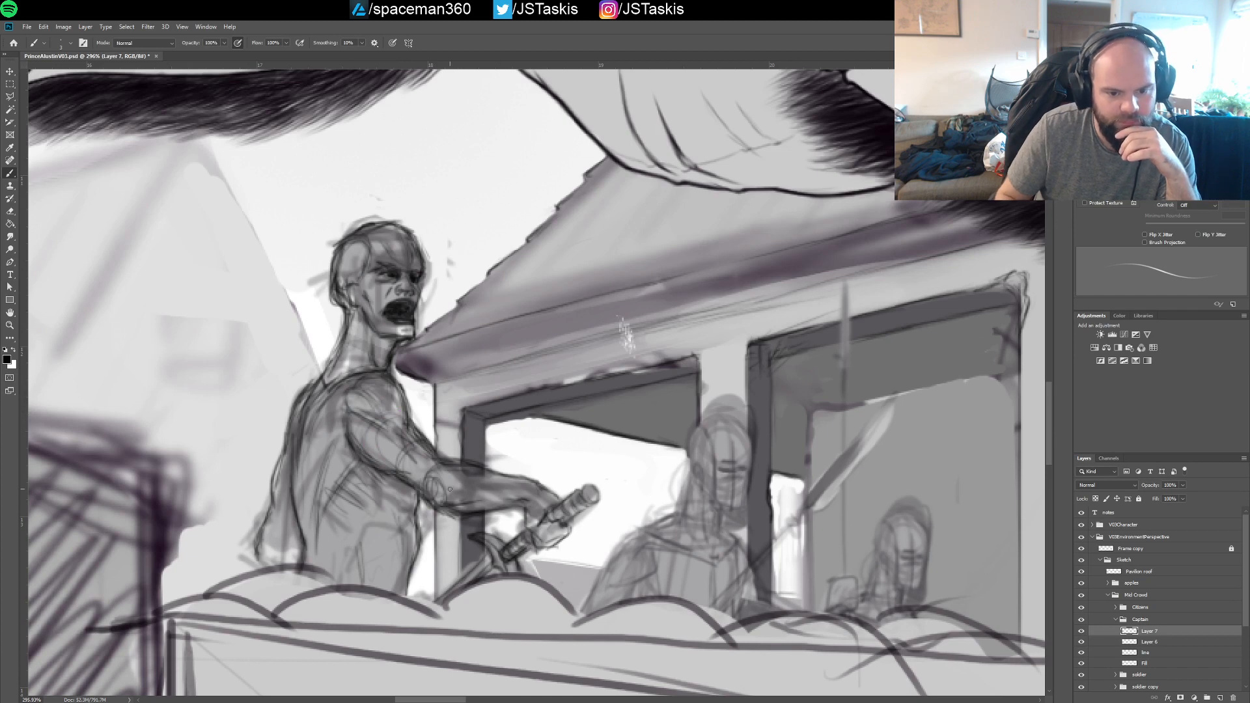
pyautogui.moveTo(468, 484); pyautogui.dragTo(462, 509)
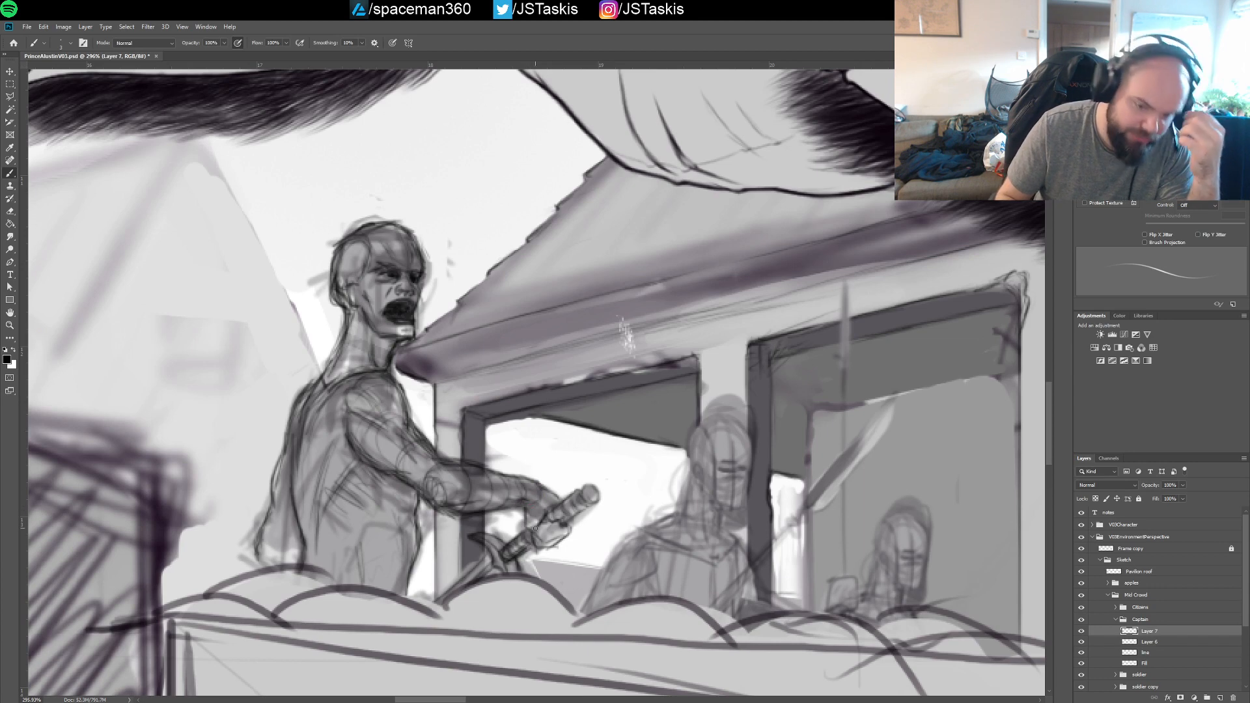
pyautogui.moveTo(336, 454)
pyautogui.mouseDown()
pyautogui.moveTo(332, 480)
pyautogui.moveTo(382, 480)
pyautogui.mouseUp()
pyautogui.moveTo(340, 442); pyautogui.dragTo(375, 489)
pyautogui.moveTo(338, 419); pyautogui.dragTo(343, 476)
pyautogui.moveTo(344, 394); pyautogui.dragTo(330, 443)
pyautogui.moveTo(337, 442)
pyautogui.mouseDown()
pyautogui.moveTo(370, 493)
pyautogui.moveTo(394, 474)
pyautogui.moveTo(342, 470)
pyautogui.moveTo(334, 422)
pyautogui.moveTo(392, 464)
pyautogui.moveTo(389, 487)
pyautogui.moveTo(325, 419)
pyautogui.moveTo(377, 490)
pyautogui.mouseUp()
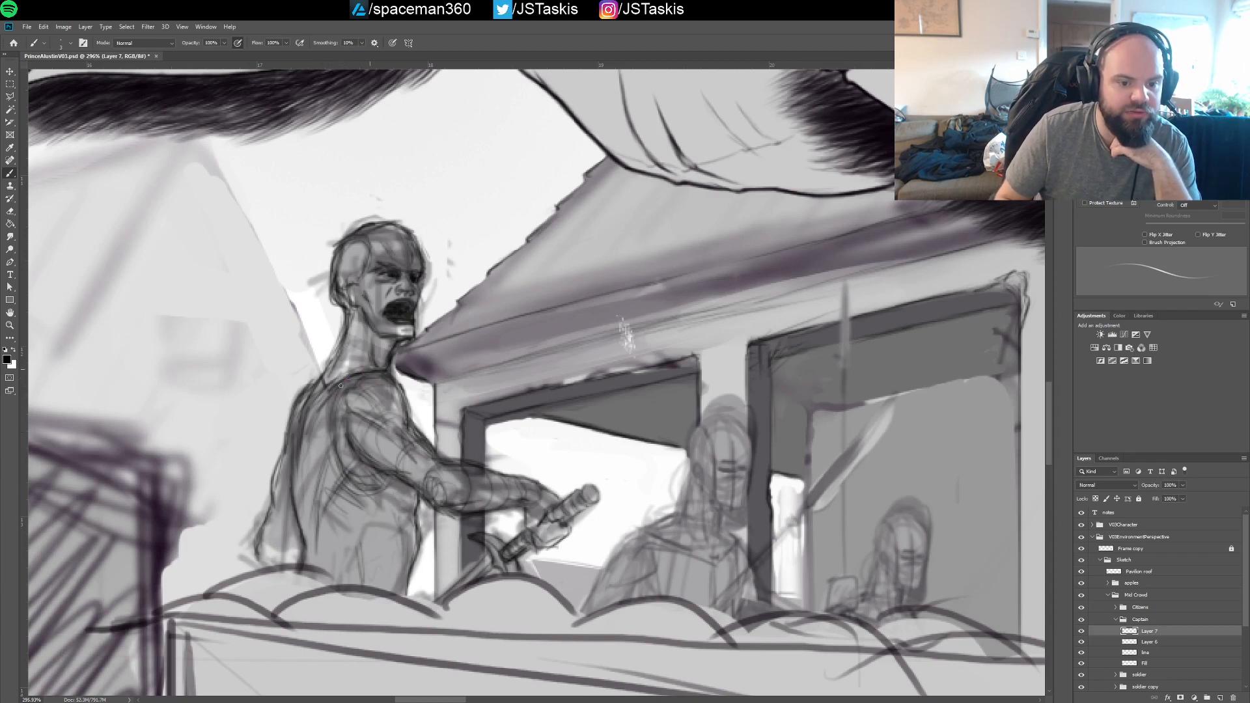
pyautogui.moveTo(341, 385)
pyautogui.mouseDown()
pyautogui.moveTo(341, 436)
pyautogui.moveTo(328, 431)
pyautogui.mouseUp()
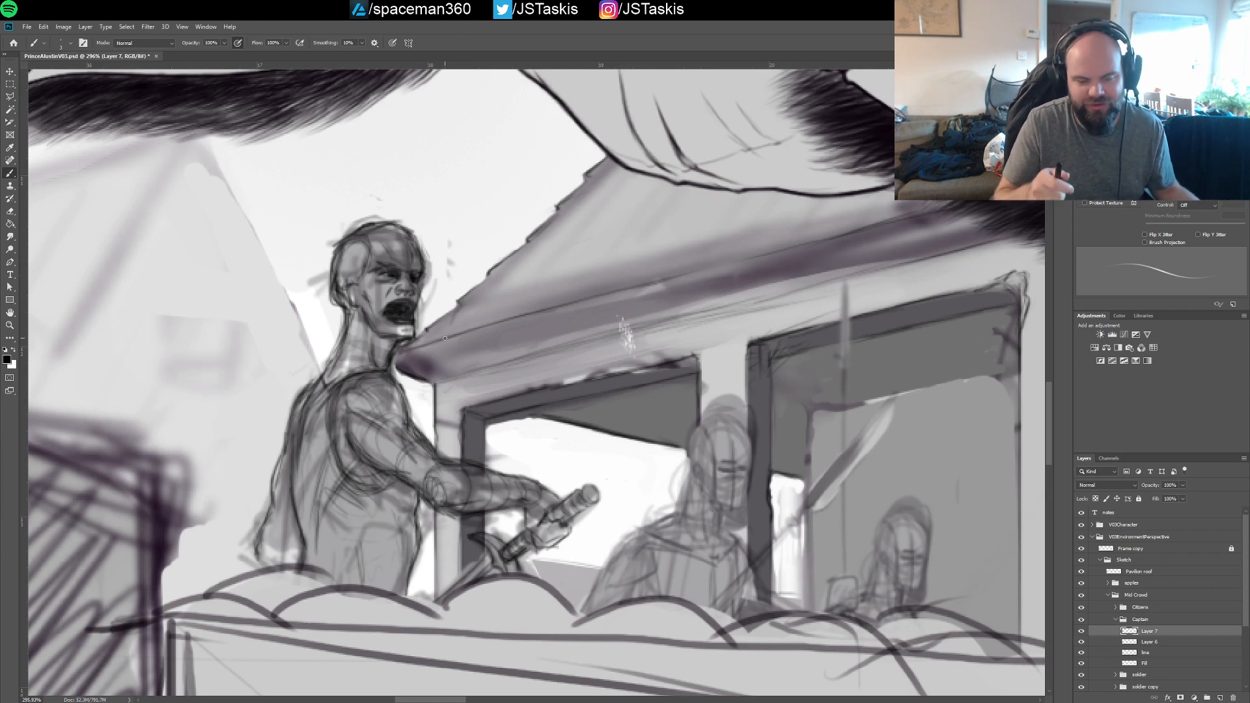
# Refine the captain's jawline and cheek with short strokes from the ear toward the chin
pyautogui.scroll(2, 335, 257)
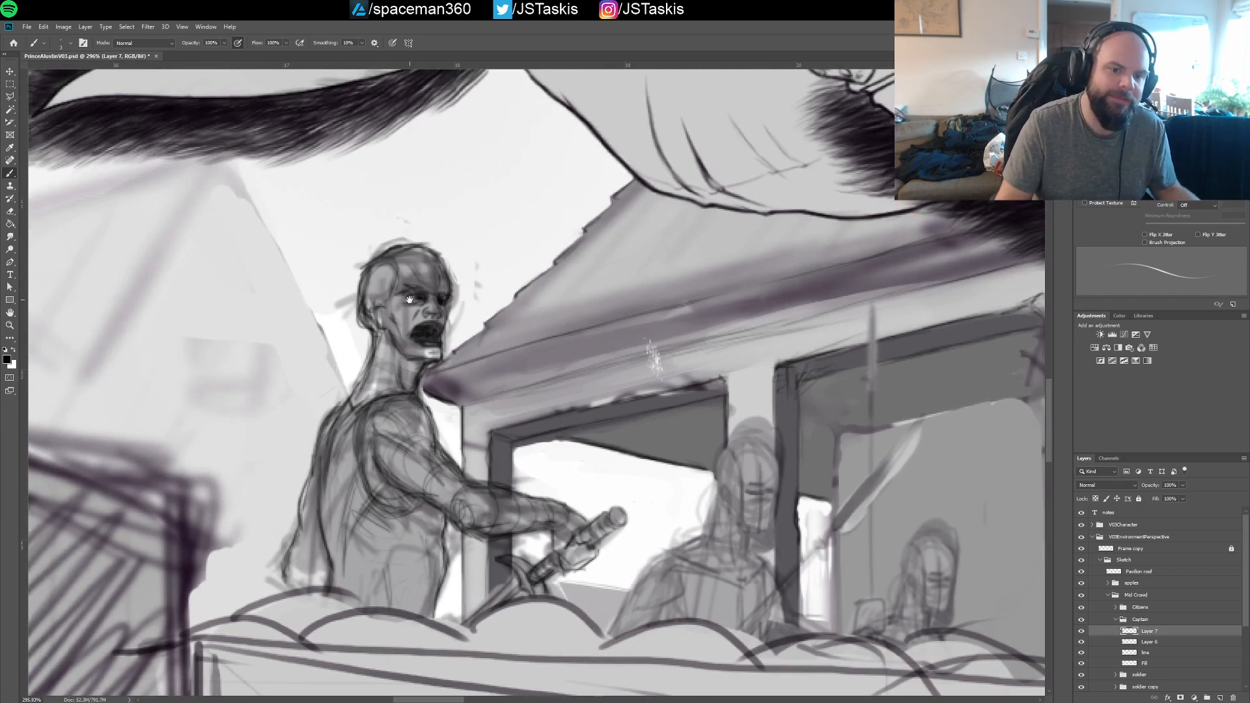
pyautogui.scroll(1, 410, 300)
pyautogui.scroll(1, 419, 298)
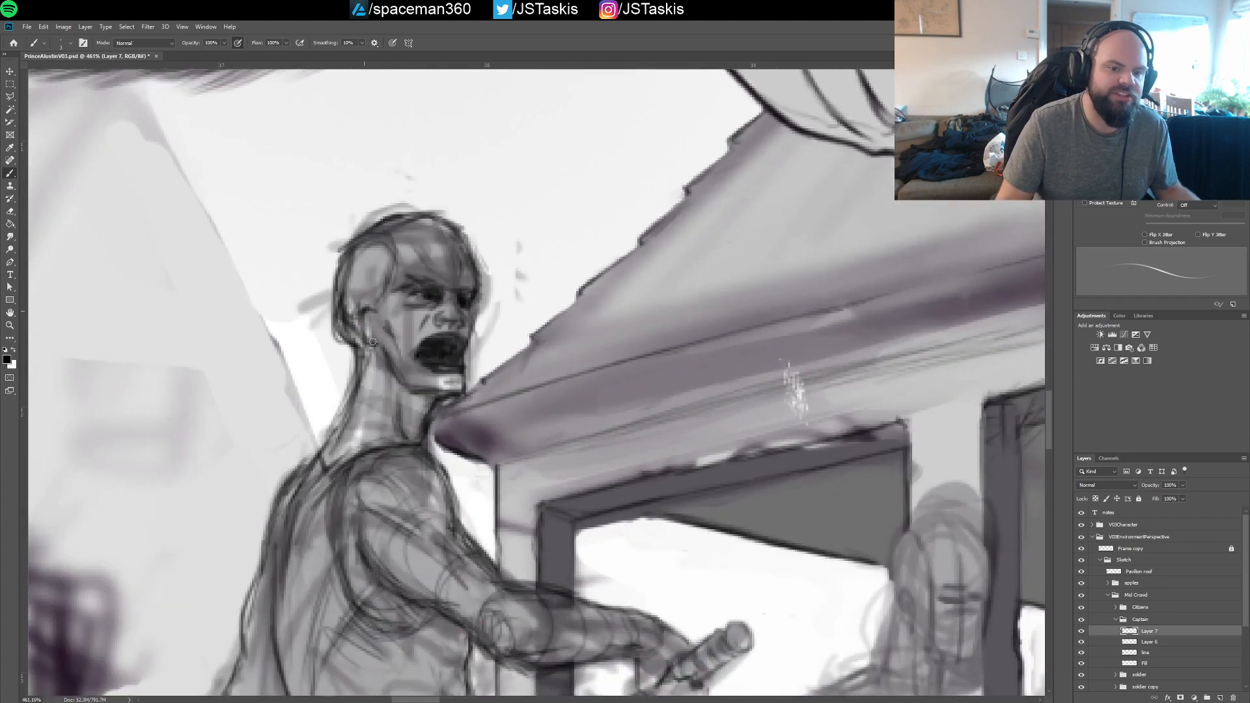
pyautogui.moveTo(380, 348)
pyautogui.mouseDown()
pyautogui.moveTo(412, 388)
pyautogui.moveTo(396, 388)
pyautogui.moveTo(457, 388)
pyautogui.moveTo(431, 391)
pyautogui.mouseUp()
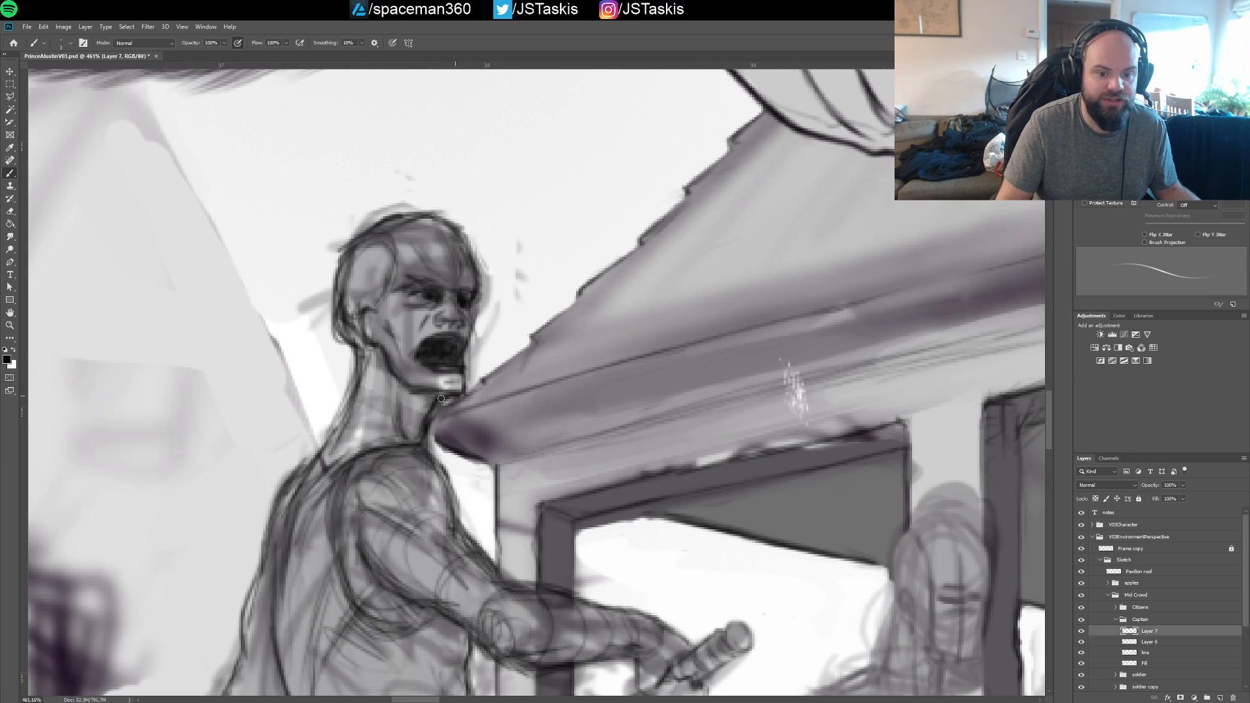
pyautogui.scroll(-1, 458, 355)
pyautogui.scroll(-1, 458, 355)
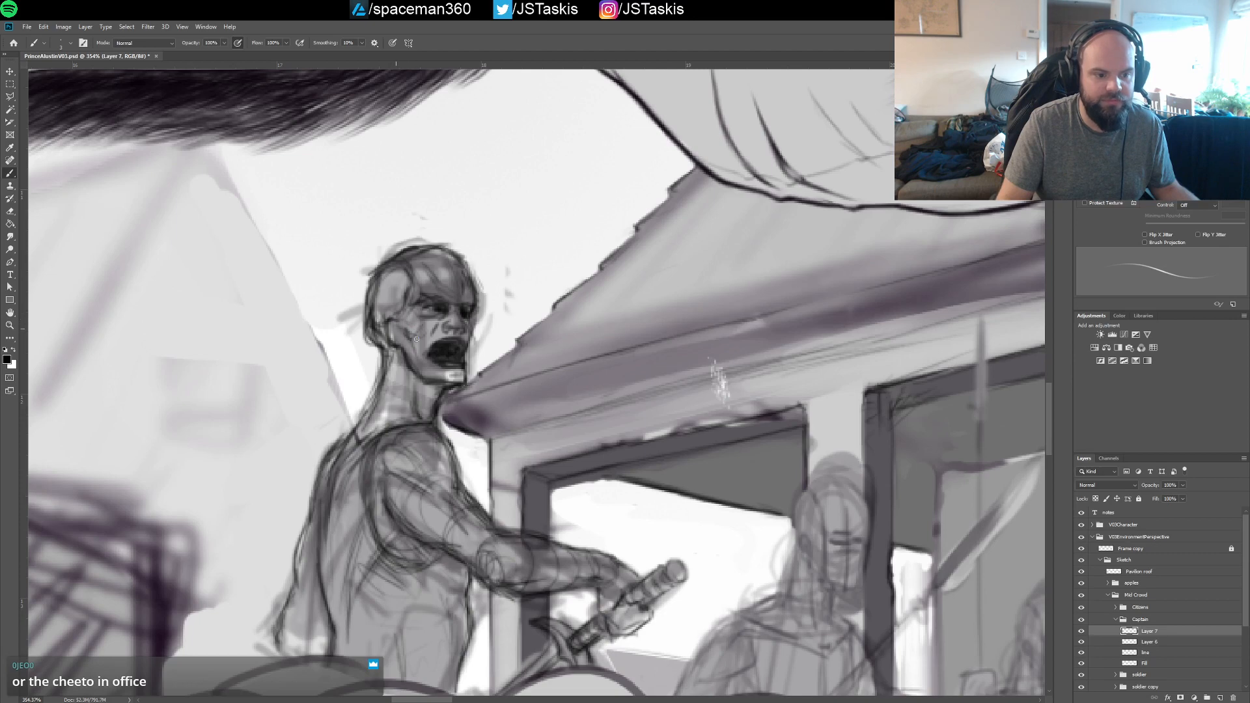
# Add strokes to the captain's torso below the armpit and to the end of his lowered arm behind his back
pyautogui.moveTo(489, 337); pyautogui.dragTo(468, 284)
pyautogui.scroll(-2, 486, 335)
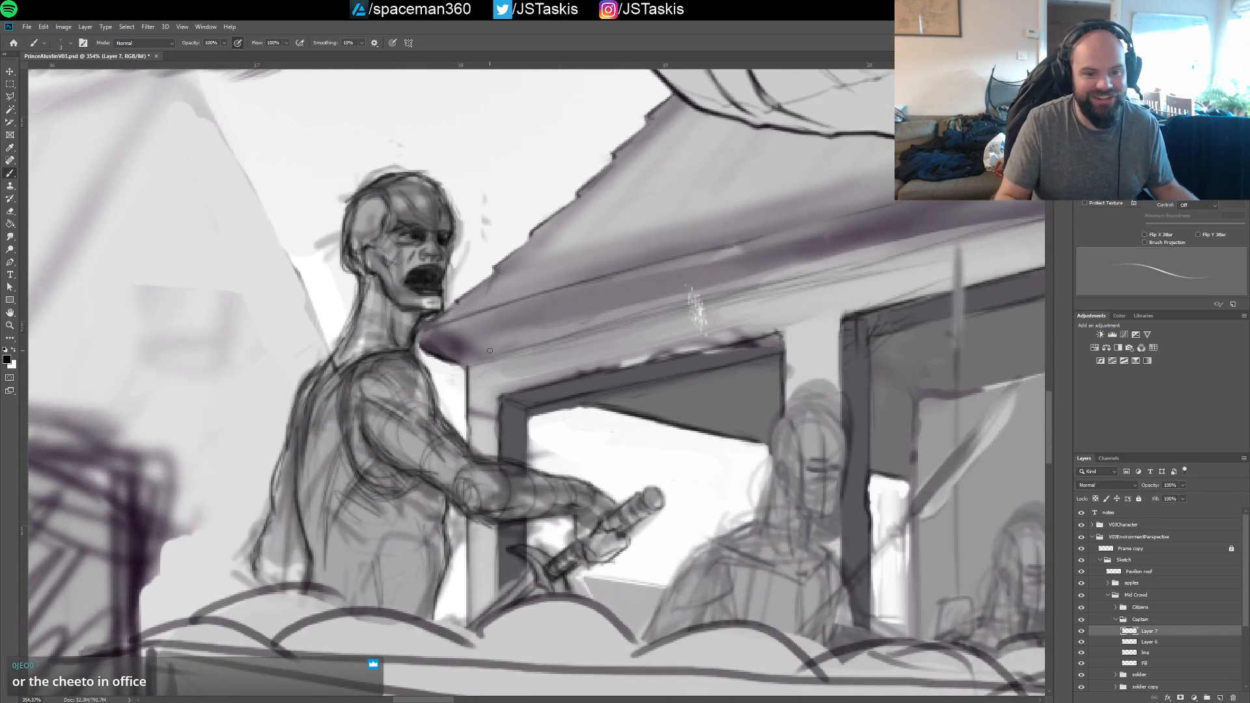
pyautogui.moveTo(402, 426); pyautogui.dragTo(367, 313)
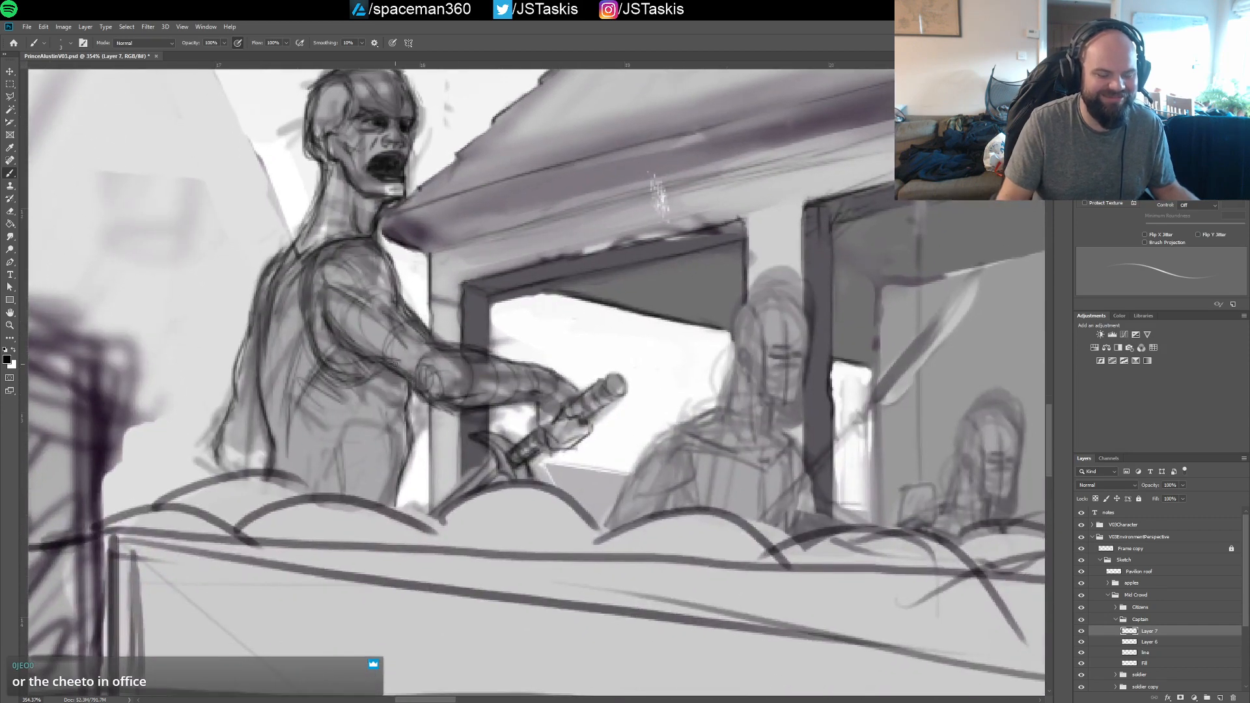
pyautogui.moveTo(337, 382); pyautogui.dragTo(374, 409)
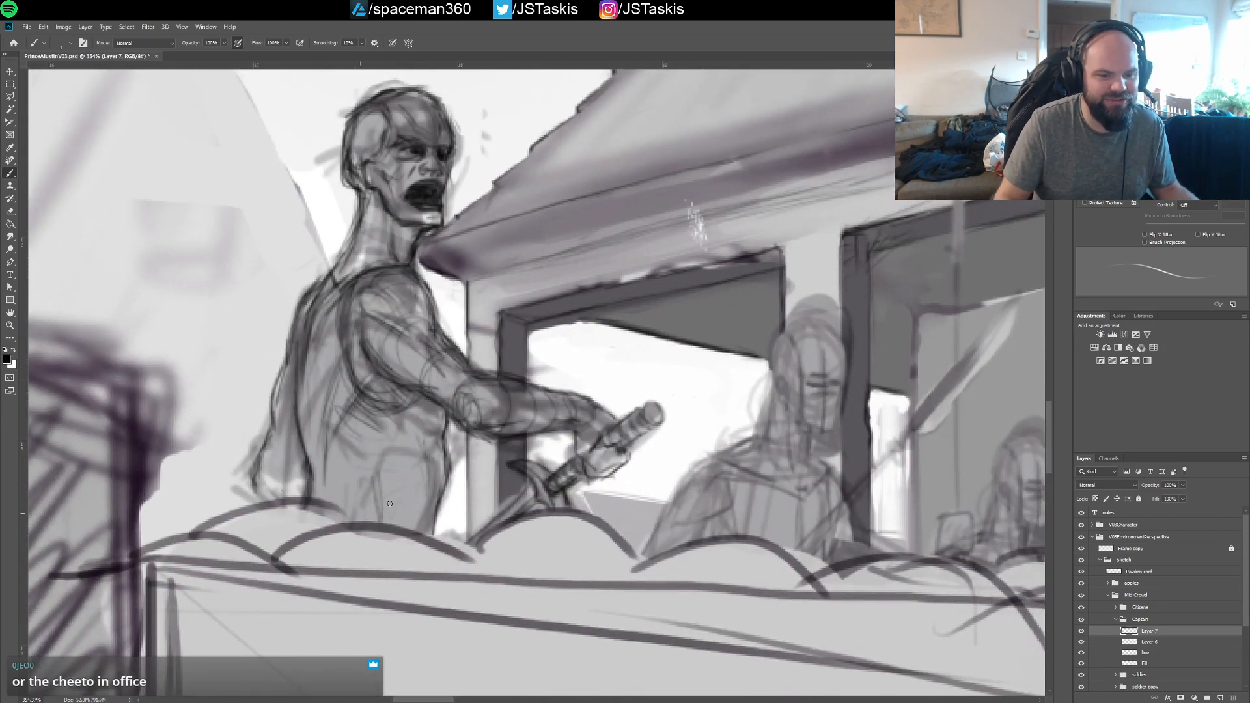
pyautogui.moveTo(252, 481); pyautogui.dragTo(258, 497)
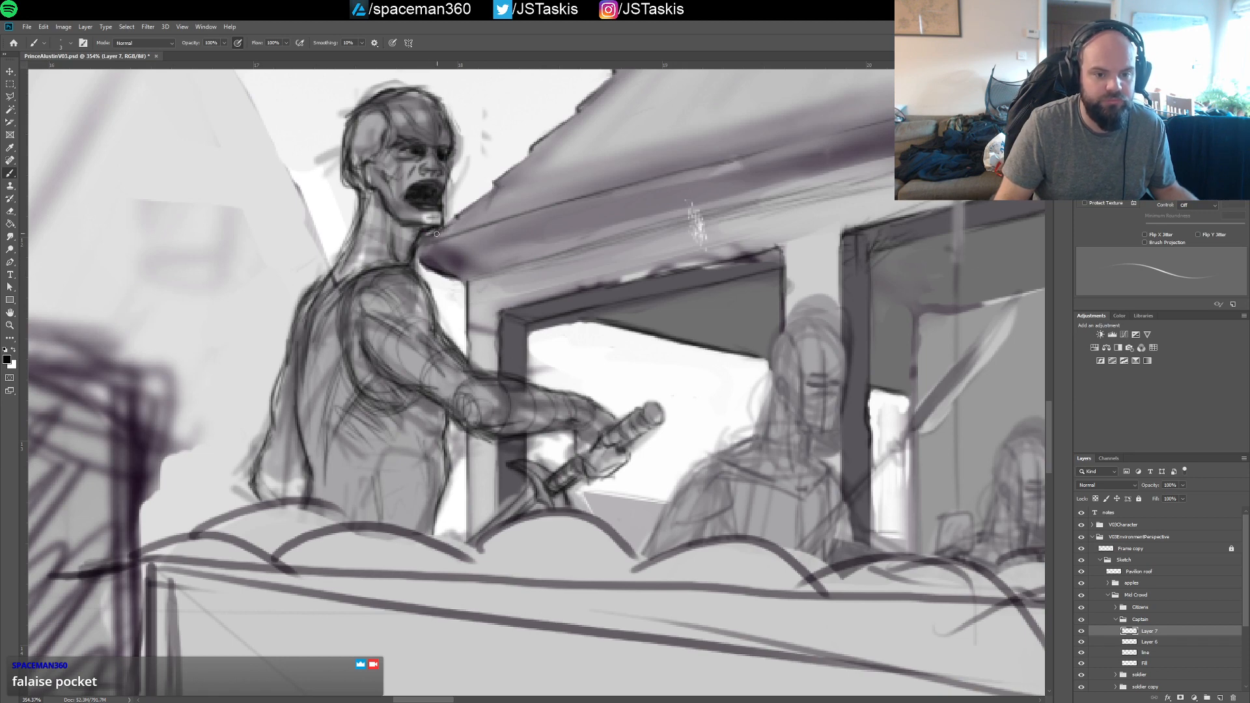
# Save the illustration with the captain's current linework
pyautogui.moveTo(436, 234); pyautogui.dragTo(449, 312)
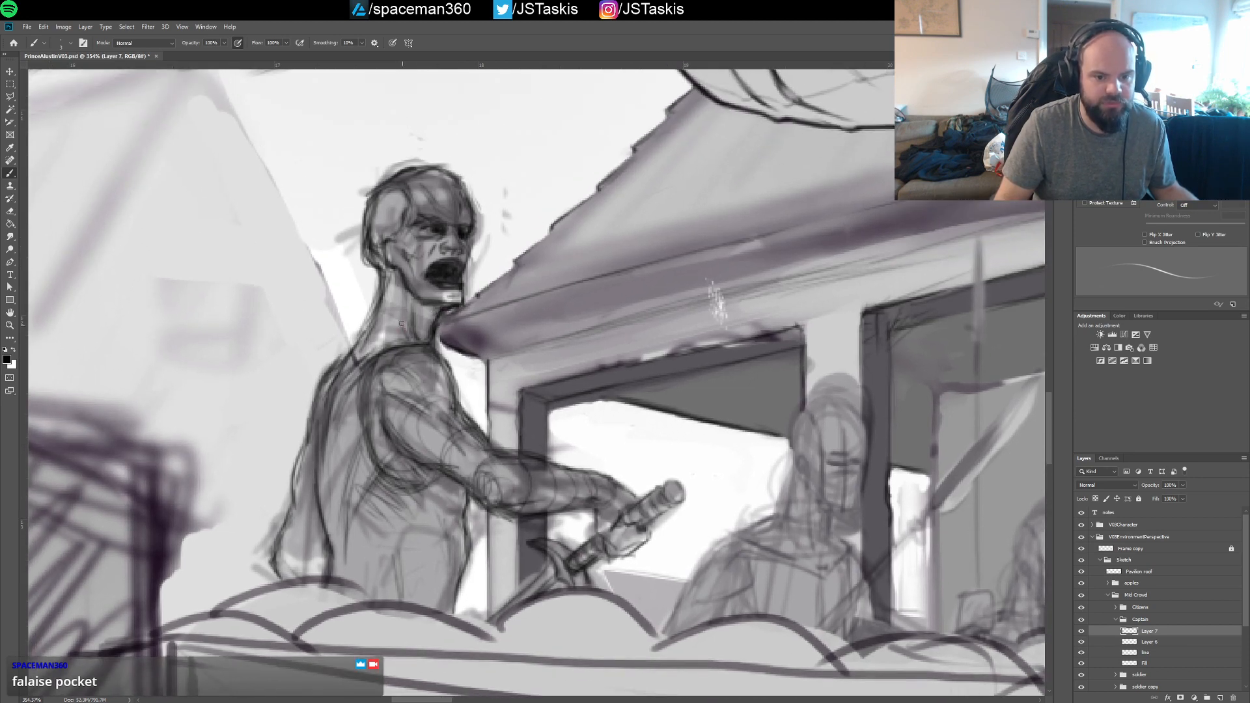
pyautogui.moveTo(406, 289); pyautogui.dragTo(404, 309)
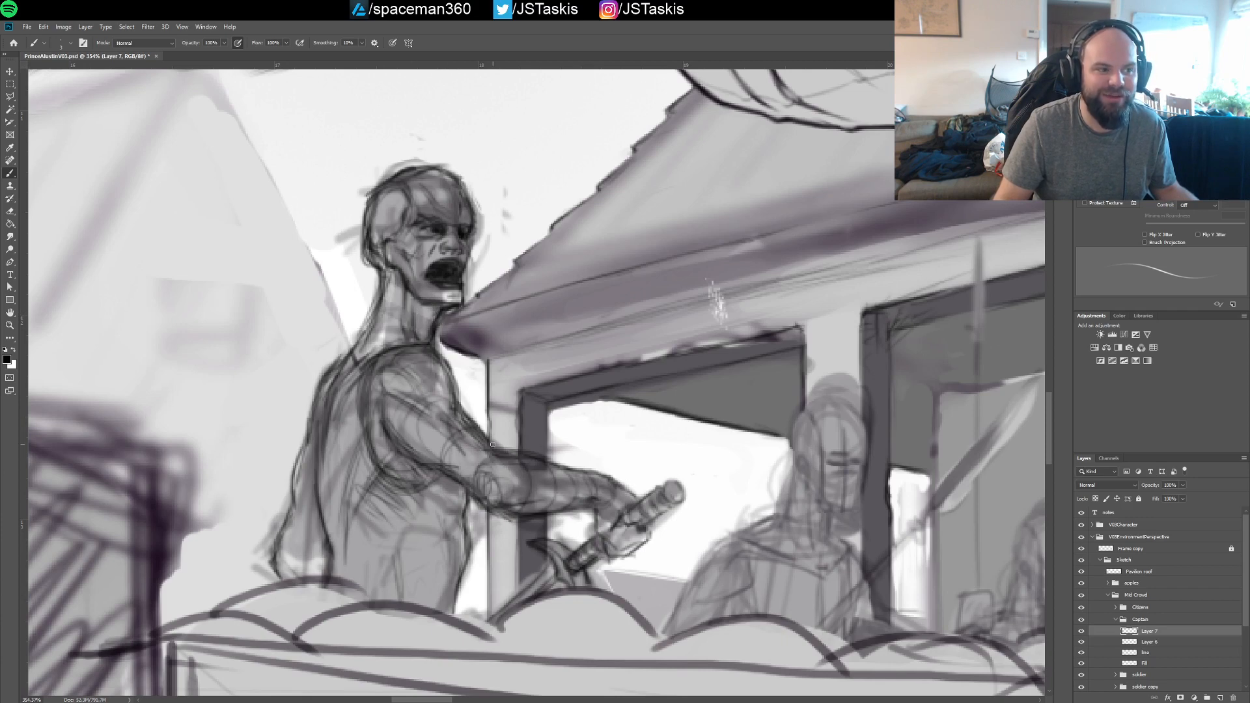
pyautogui.moveTo(522, 373)
pyautogui.mouseDown()
pyautogui.moveTo(512, 323)
pyautogui.moveTo(515, 376)
pyautogui.mouseUp()
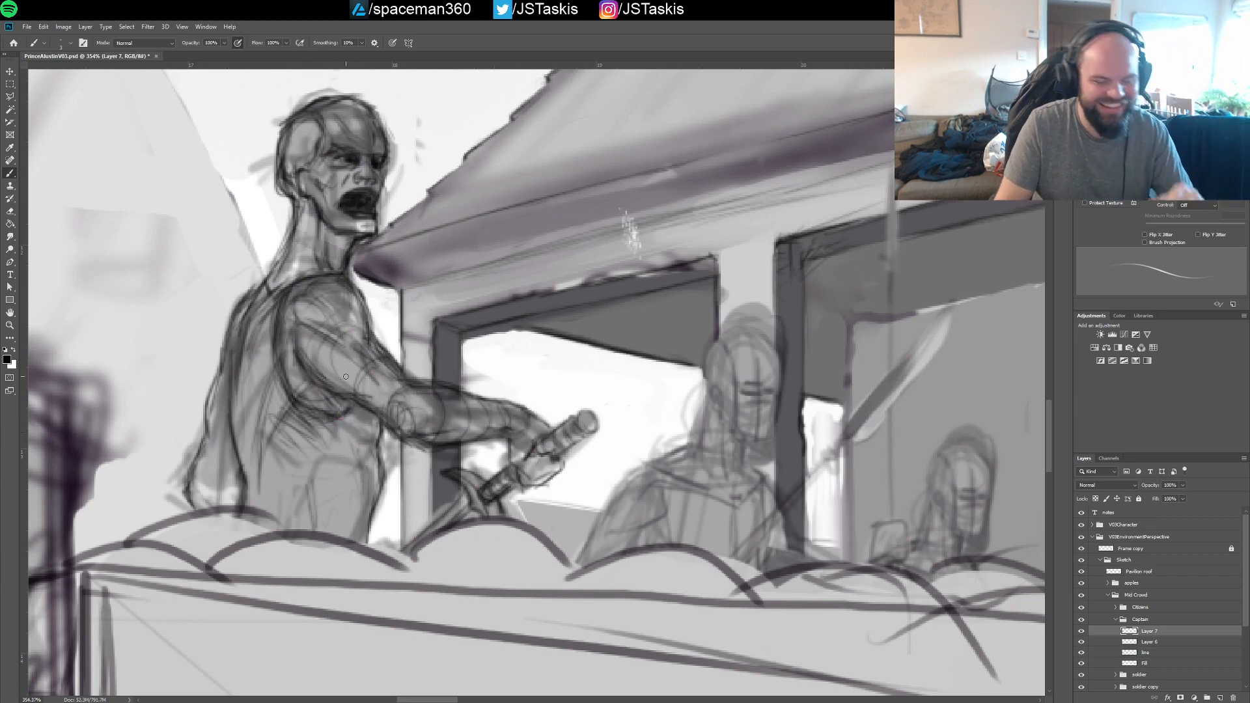
pyautogui.hotkey('ctrl', 's')
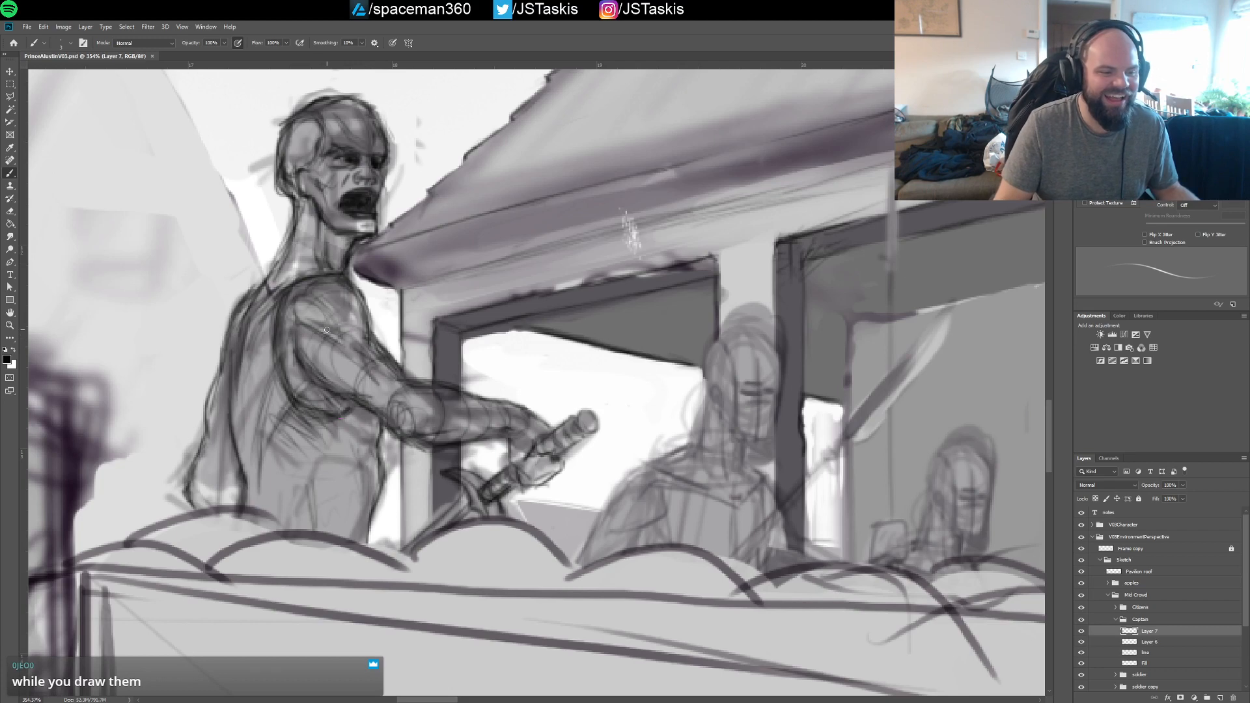
# Add strokes along the captain's armhole and the back of his neck down toward the collar on Layer 7
pyautogui.moveTo(320, 334)
pyautogui.mouseDown()
pyautogui.moveTo(340, 367)
pyautogui.moveTo(326, 327)
pyautogui.mouseUp()
pyautogui.moveTo(298, 375); pyautogui.dragTo(321, 332)
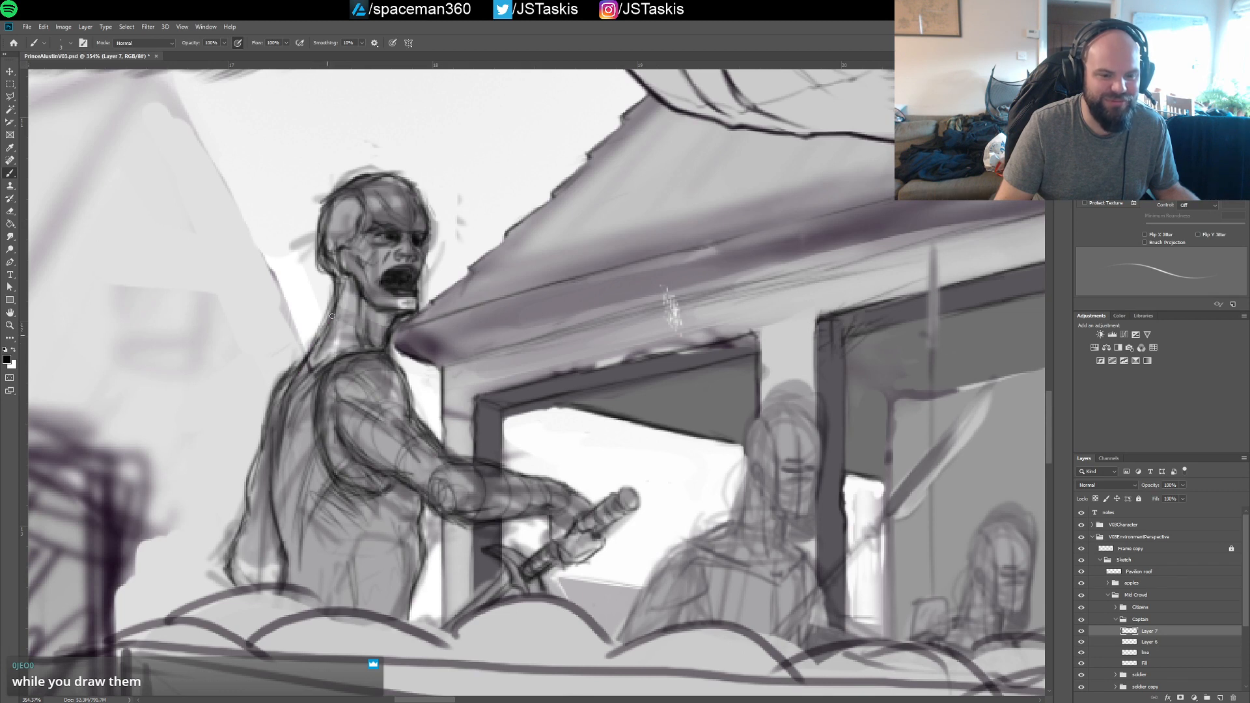
pyautogui.moveTo(305, 367); pyautogui.dragTo(338, 287)
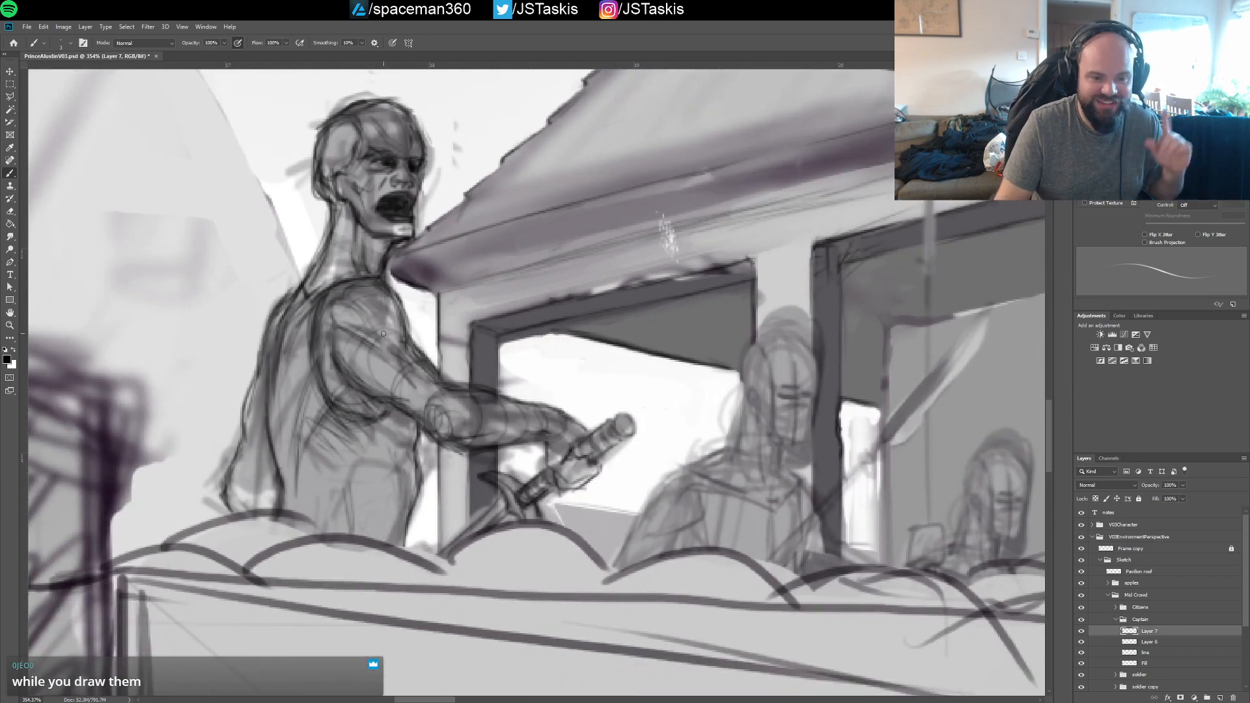
# Define the captain's shoulder cap with darker curved strokes and strengthen the outline down his upper arm to the elbow
pyautogui.moveTo(355, 348); pyautogui.dragTo(336, 372)
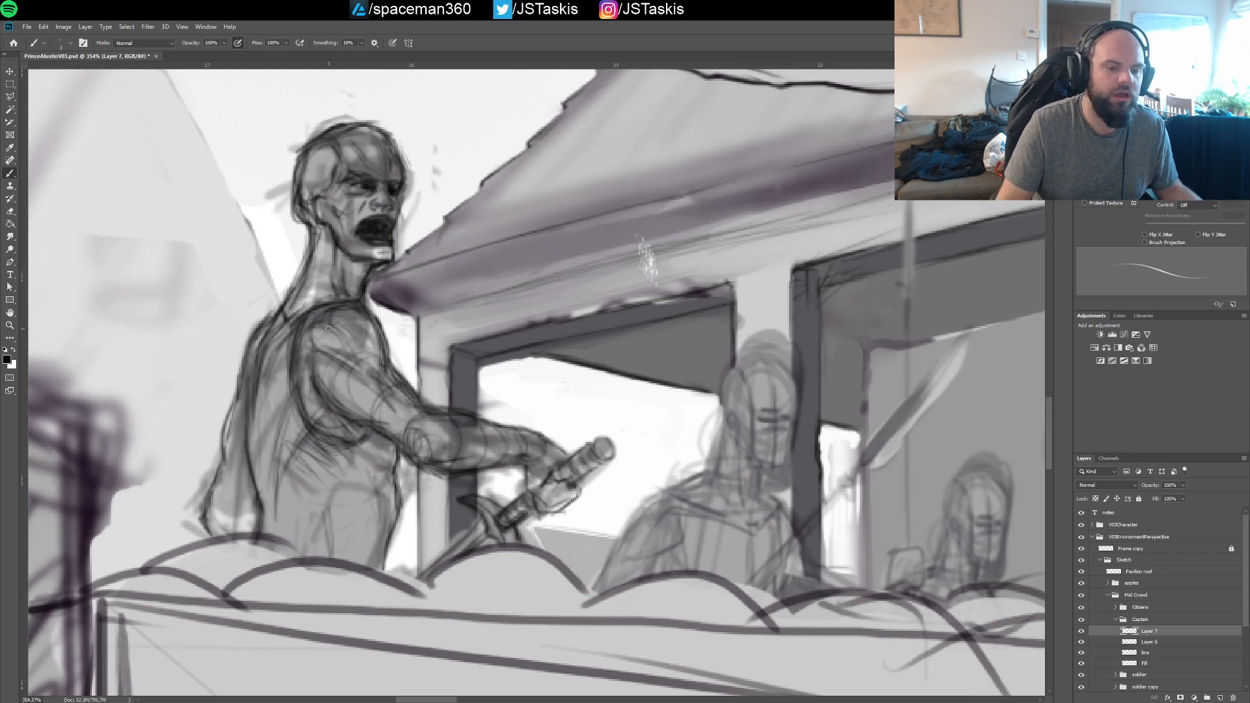
pyautogui.moveTo(319, 323)
pyautogui.mouseDown()
pyautogui.moveTo(310, 345)
pyautogui.moveTo(332, 323)
pyautogui.moveTo(319, 368)
pyautogui.moveTo(352, 365)
pyautogui.moveTo(312, 354)
pyautogui.moveTo(348, 350)
pyautogui.moveTo(339, 331)
pyautogui.moveTo(345, 345)
pyautogui.mouseUp()
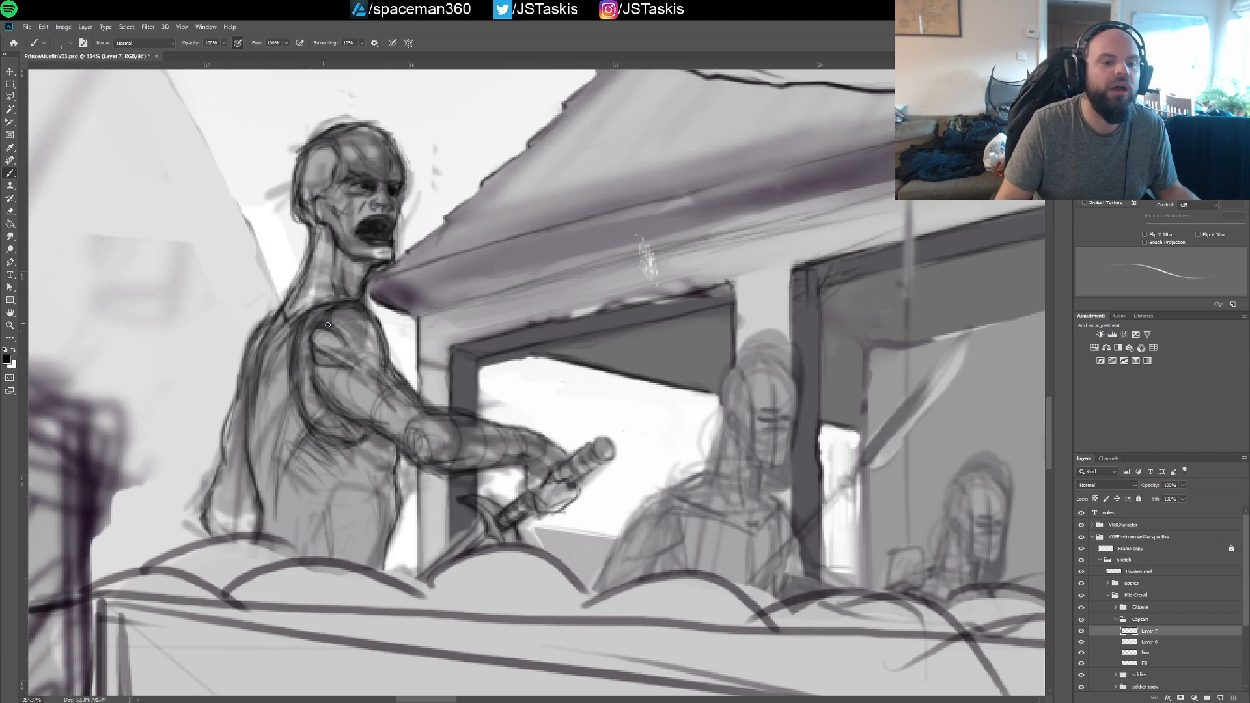
pyautogui.moveTo(331, 306); pyautogui.dragTo(351, 310)
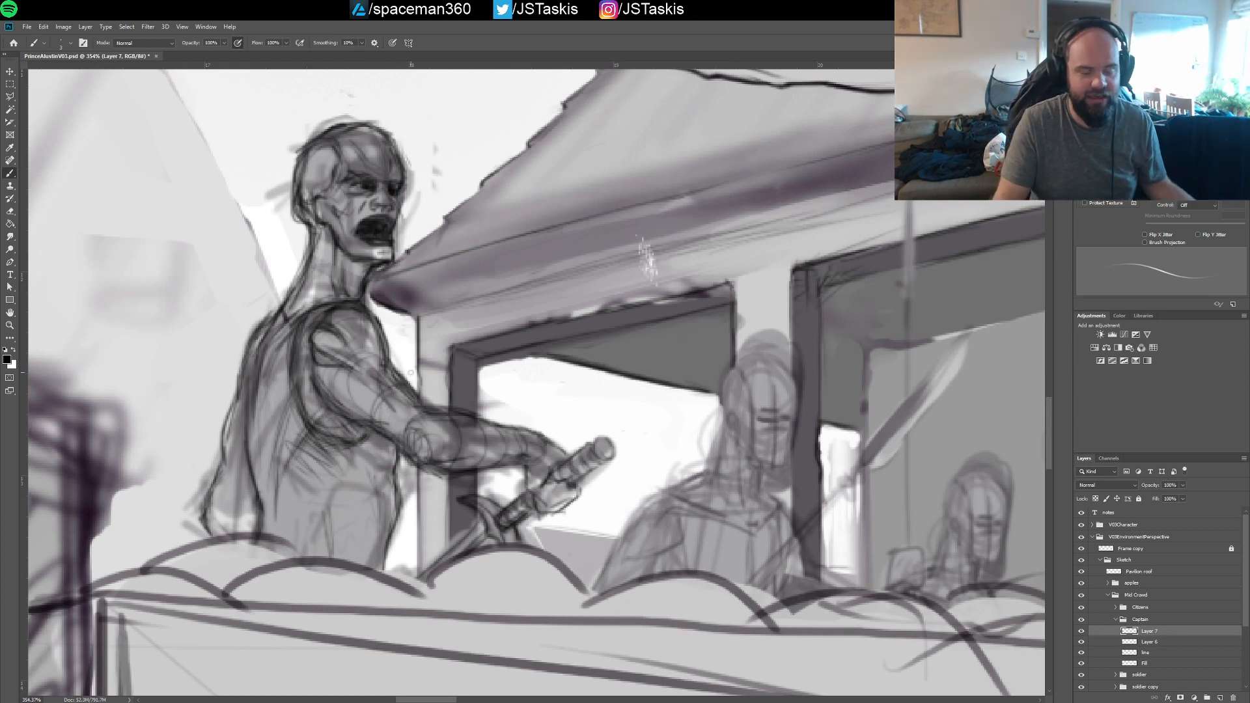
pyautogui.scroll(-3, 395, 323)
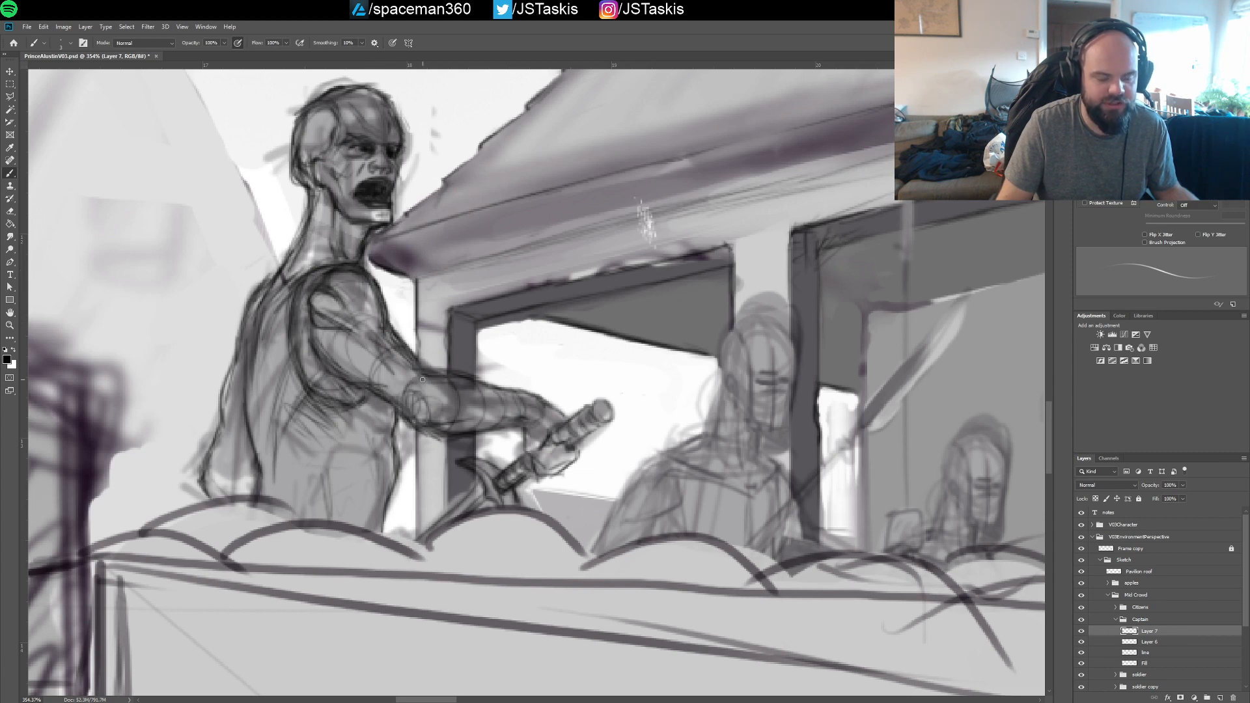
pyautogui.moveTo(379, 305); pyautogui.dragTo(438, 412)
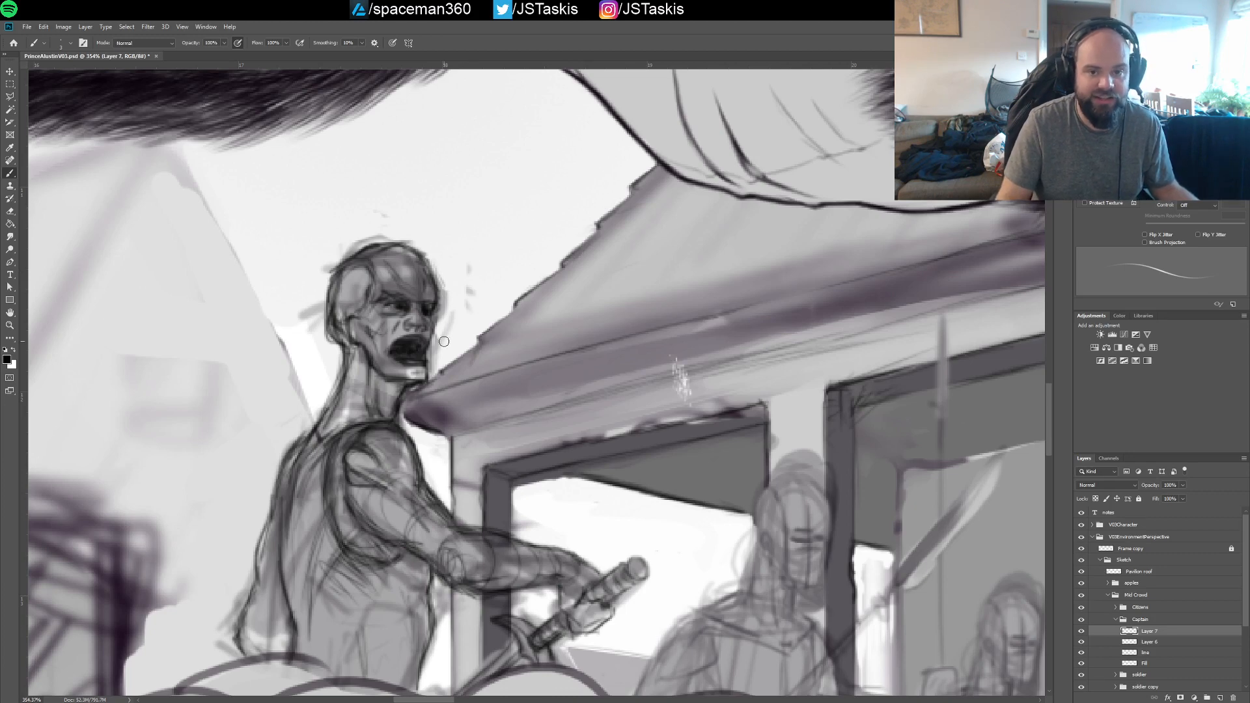
# Reinforce the long line running down the captain's back and the curved armhole line behind his shoulder
pyautogui.scroll(-5, 340, 258)
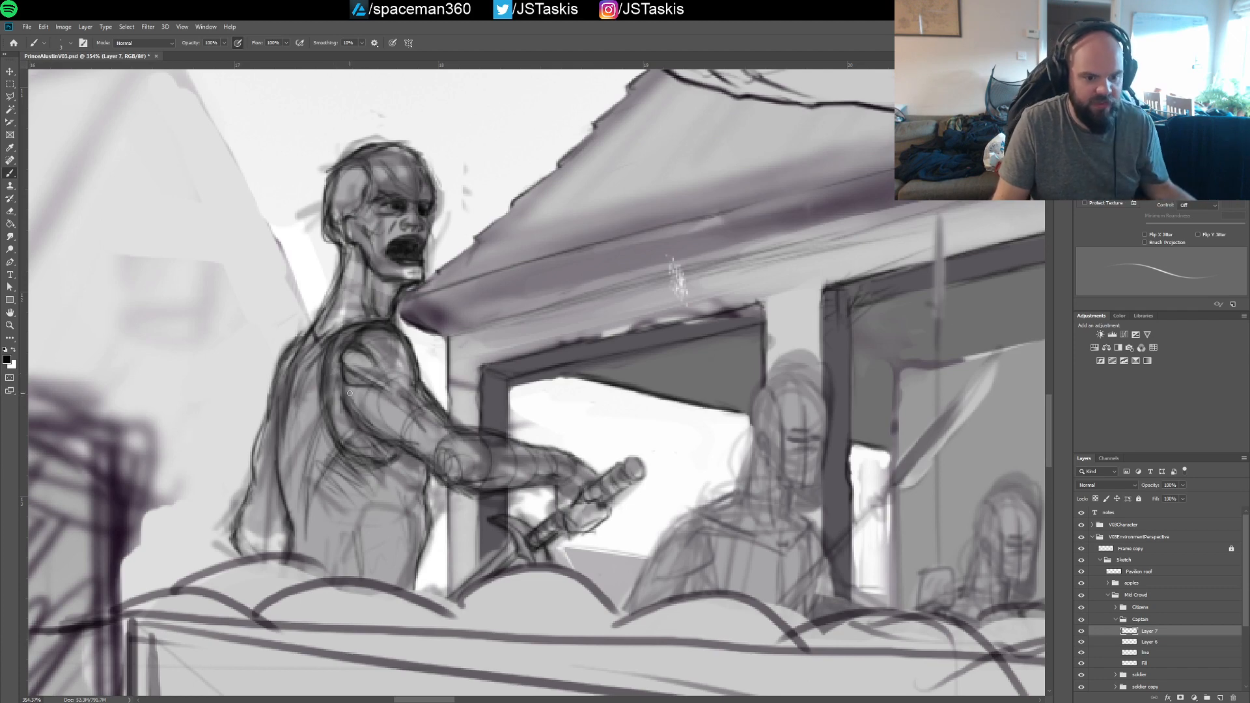
pyautogui.scroll(-3, 354, 399)
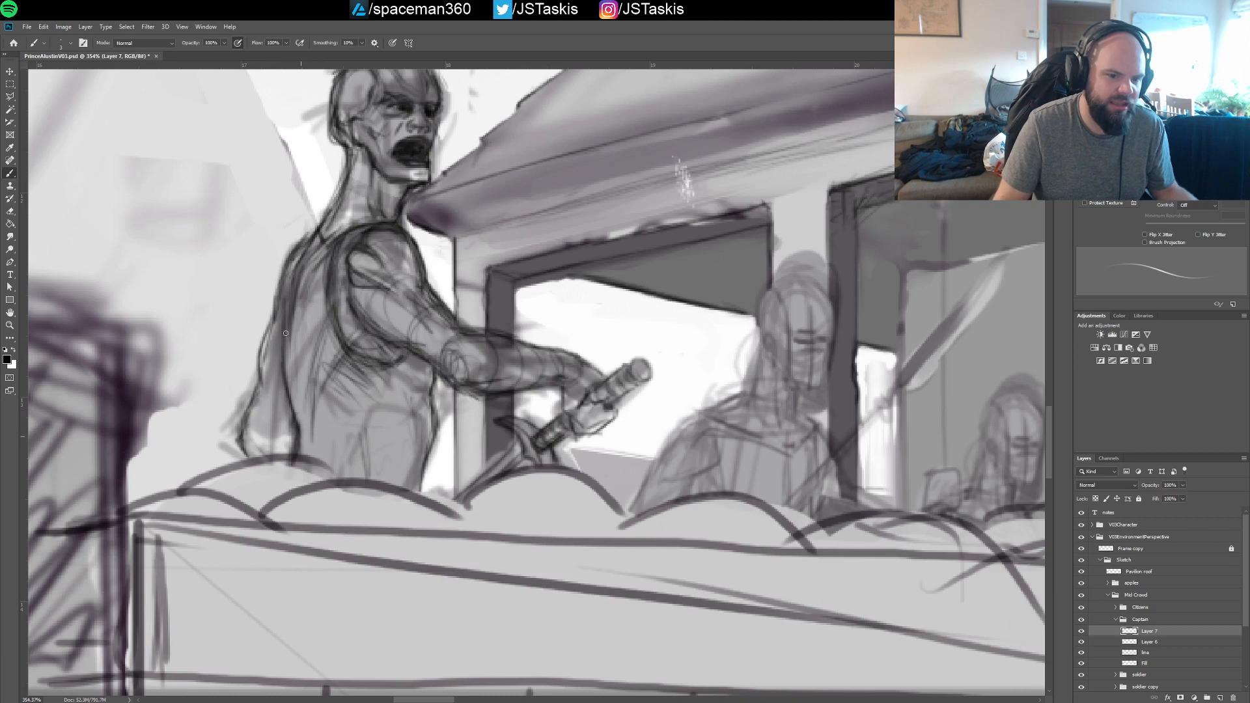
pyautogui.moveTo(291, 304); pyautogui.dragTo(293, 413)
pyautogui.moveTo(286, 315); pyautogui.dragTo(287, 353)
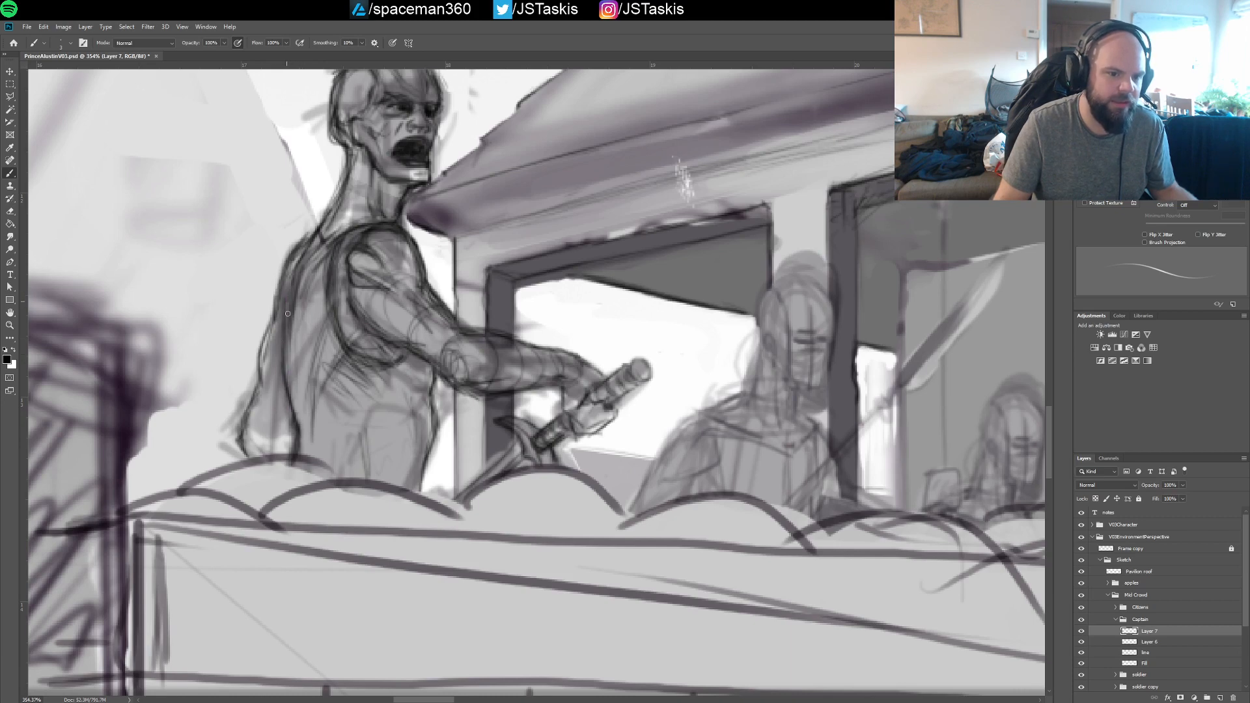
pyautogui.moveTo(329, 319); pyautogui.dragTo(348, 350)
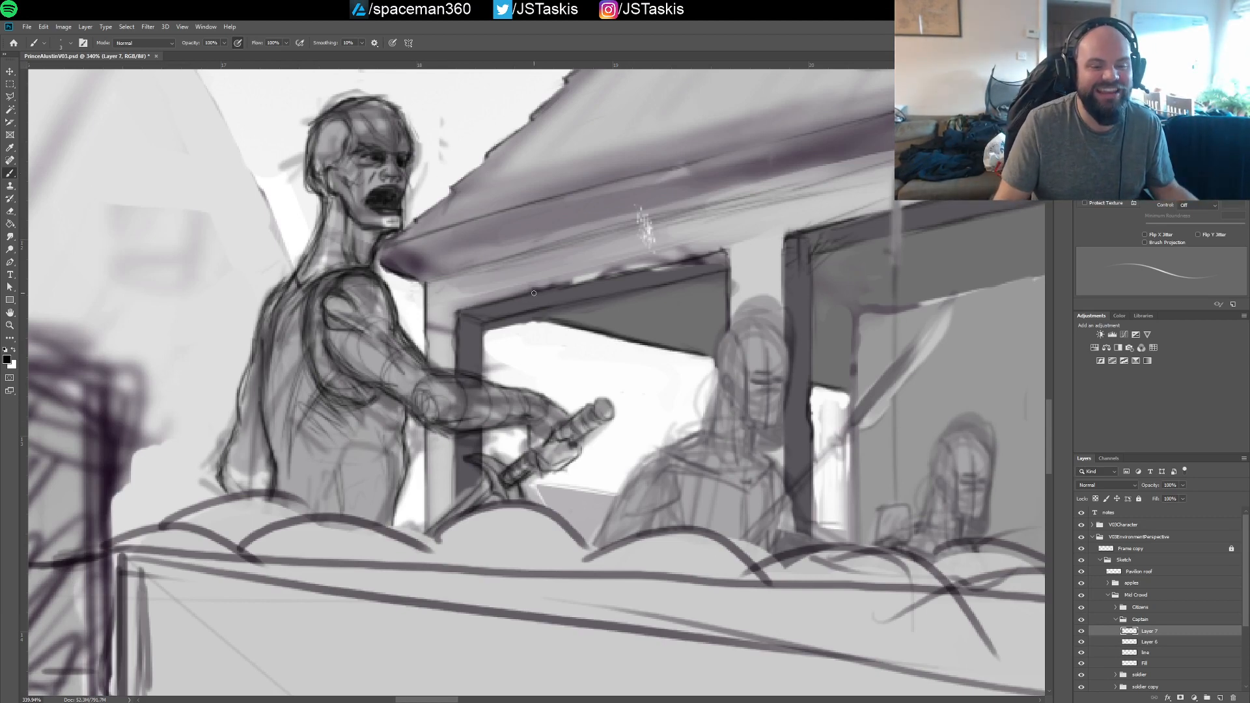
pyautogui.moveTo(475, 322)
pyautogui.mouseDown()
pyautogui.moveTo(518, 302)
pyautogui.moveTo(478, 375)
pyautogui.mouseUp()
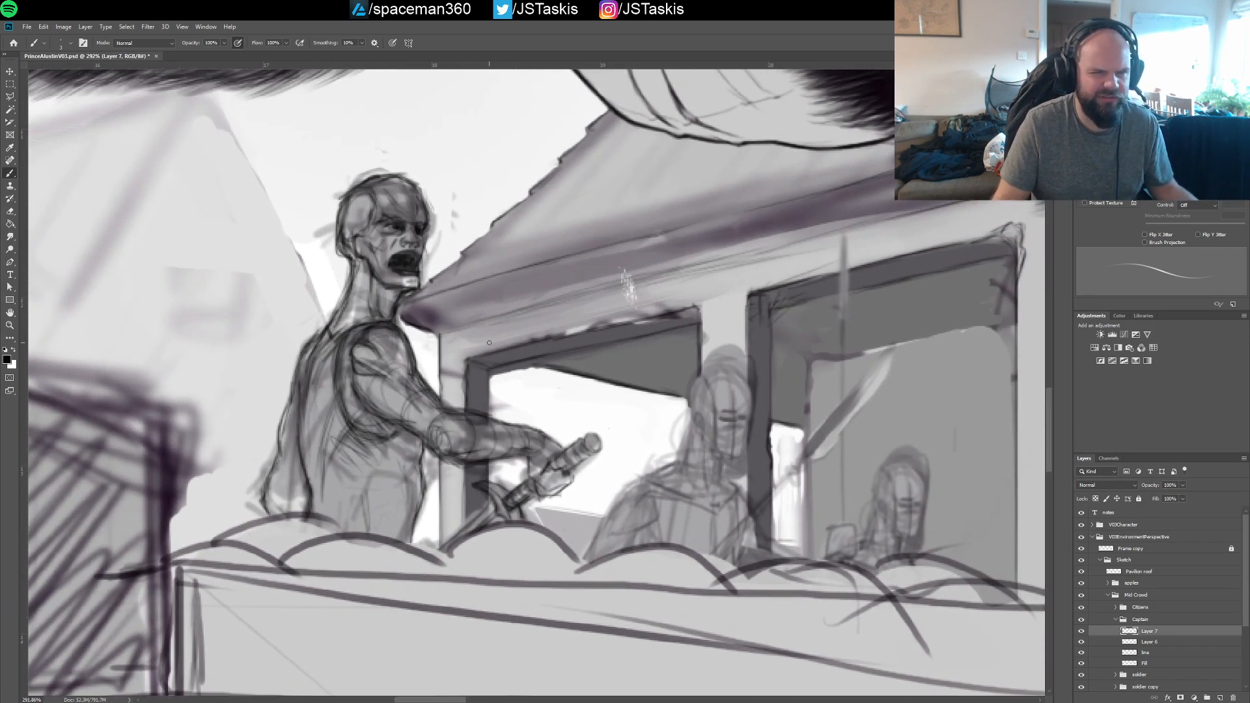
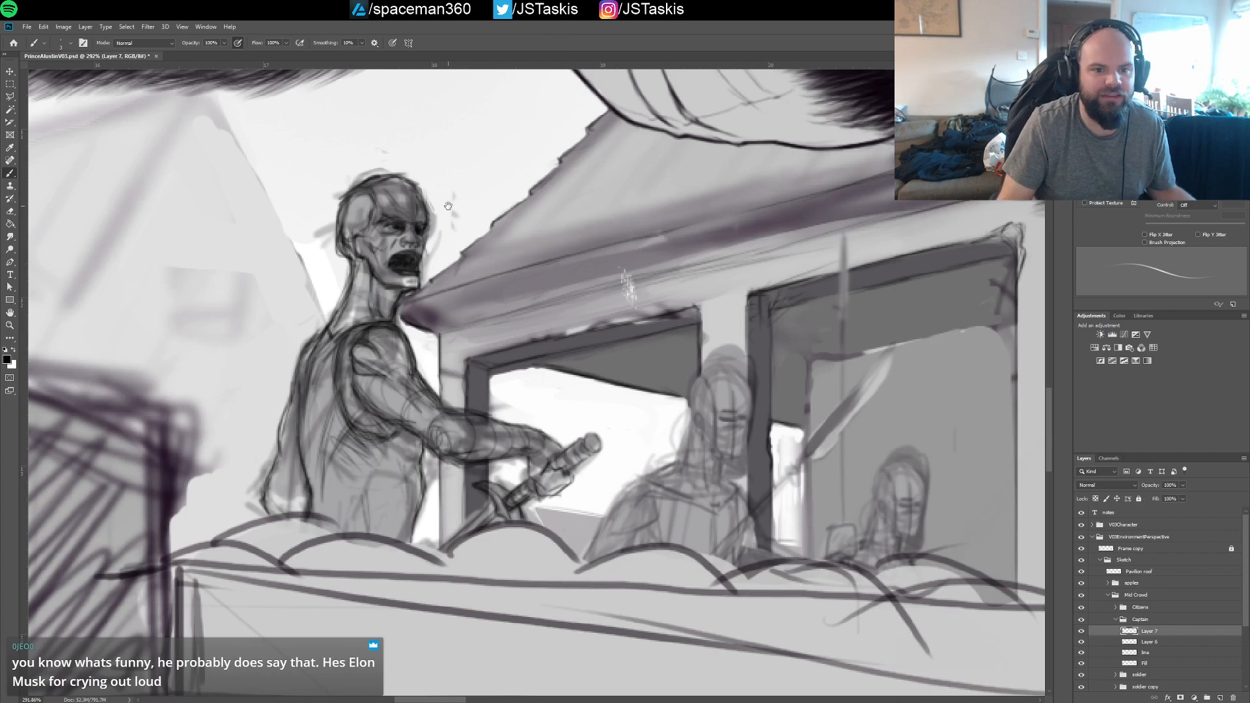
# Examine the captain's linework at several magnifications against the pavilion and the neighbouring crowd figures
pyautogui.moveTo(438, 191)
pyautogui.mouseDown()
pyautogui.moveTo(476, 236)
pyautogui.moveTo(480, 201)
pyautogui.mouseUp()
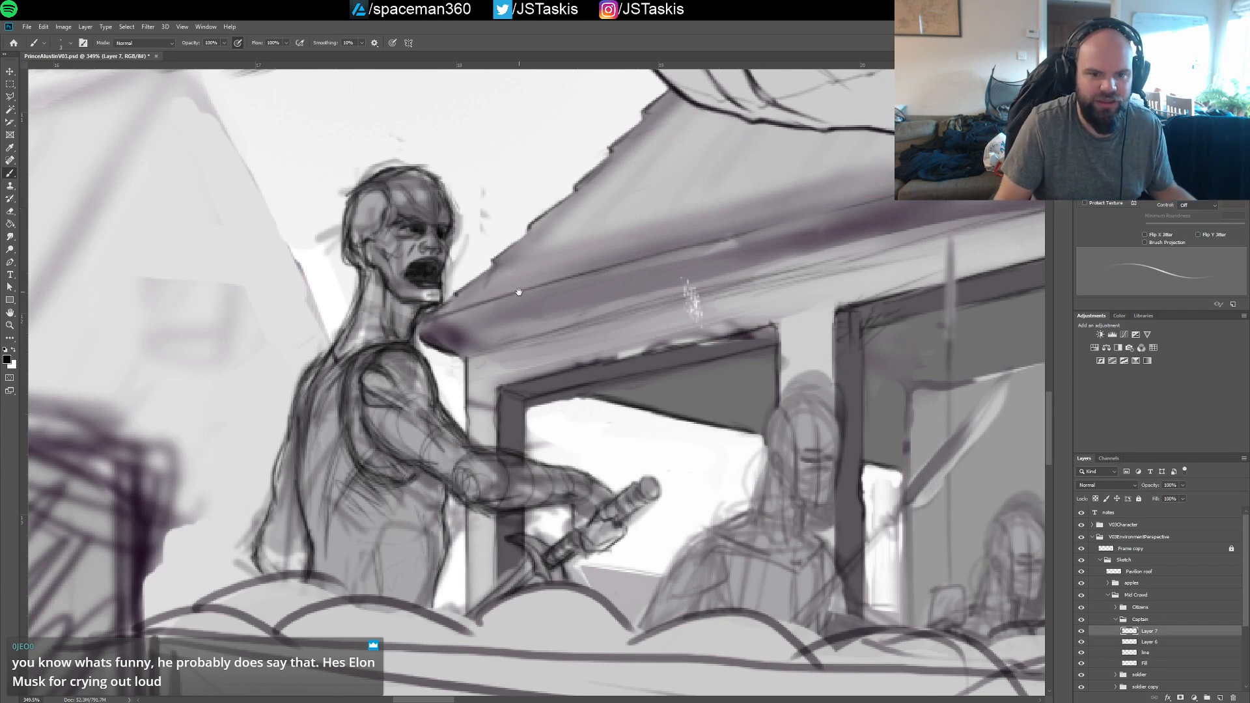
pyautogui.moveTo(525, 332); pyautogui.dragTo(497, 264)
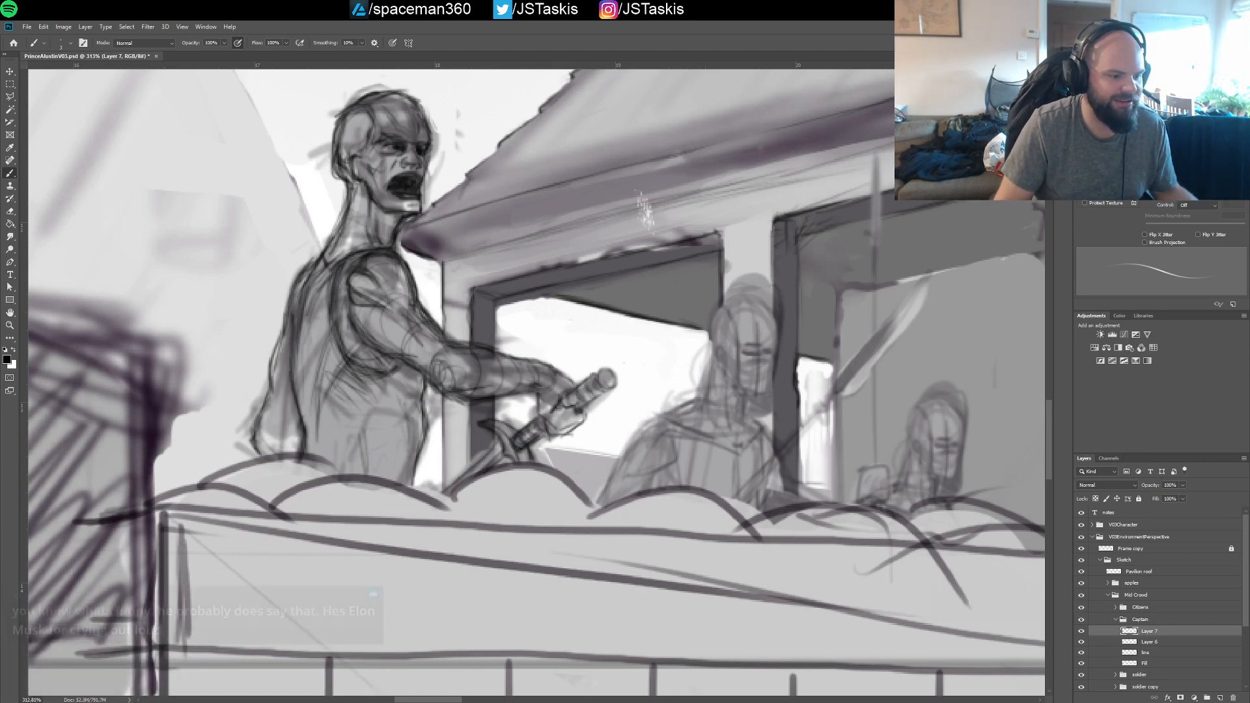
pyautogui.scroll(-2, 374, 359)
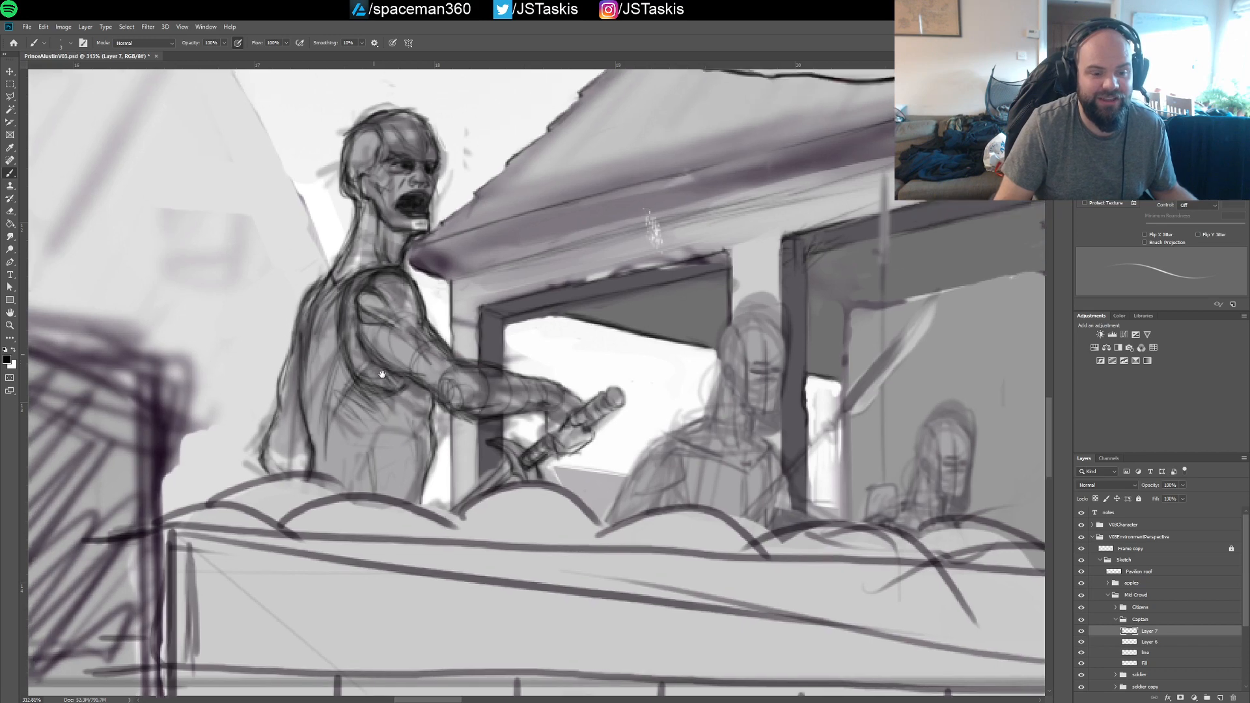
pyautogui.scroll(-1, 430, 357)
pyautogui.moveTo(457, 352); pyautogui.dragTo(410, 348)
pyautogui.scroll(1, 409, 368)
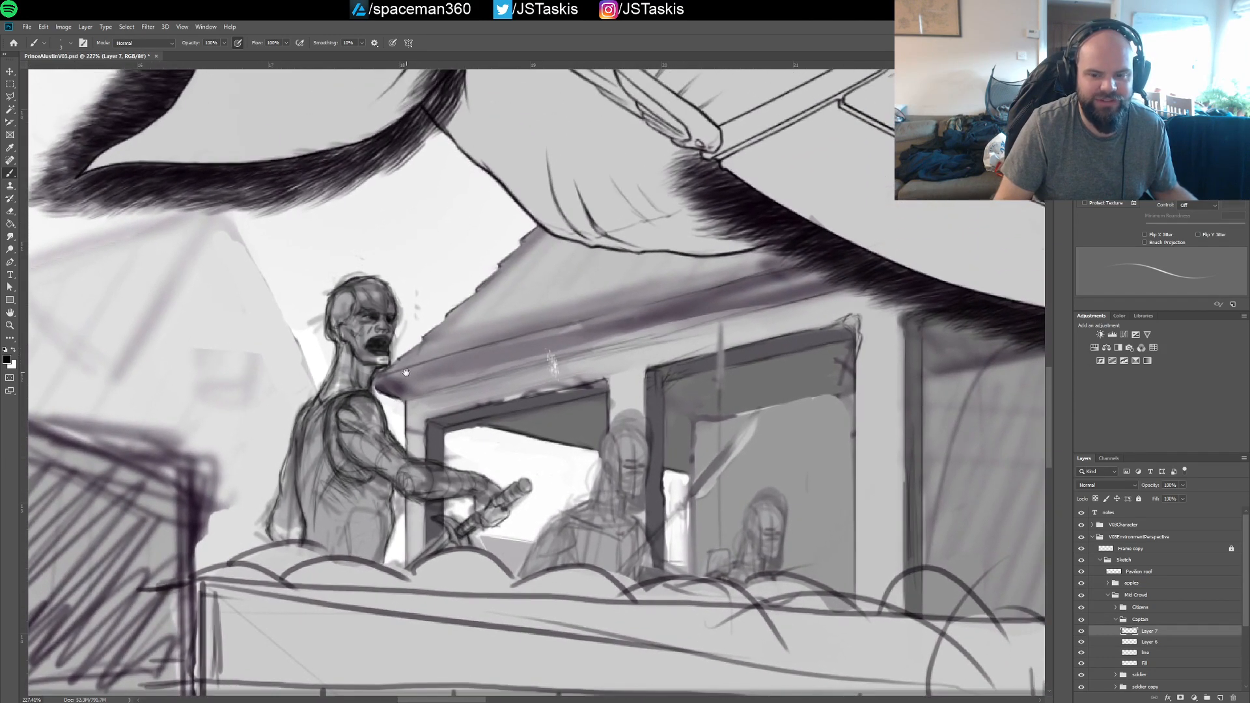
pyautogui.scroll(1, 398, 372)
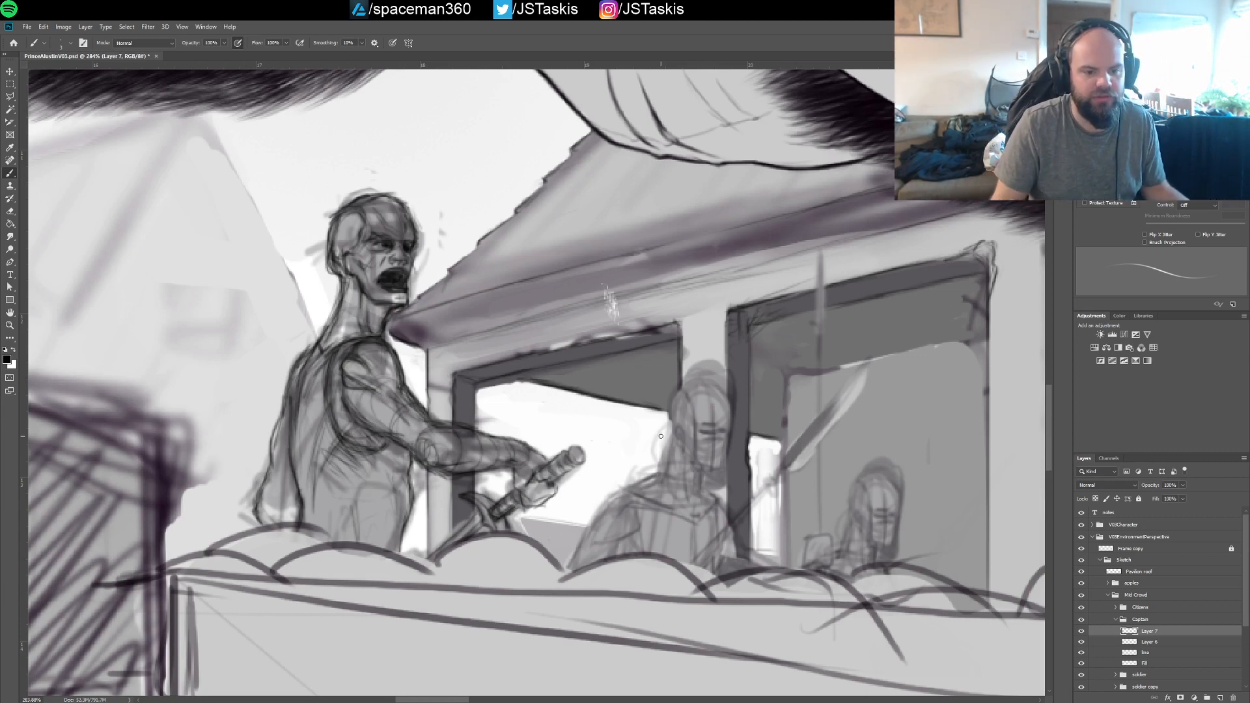
pyautogui.scroll(-3, 464, 343)
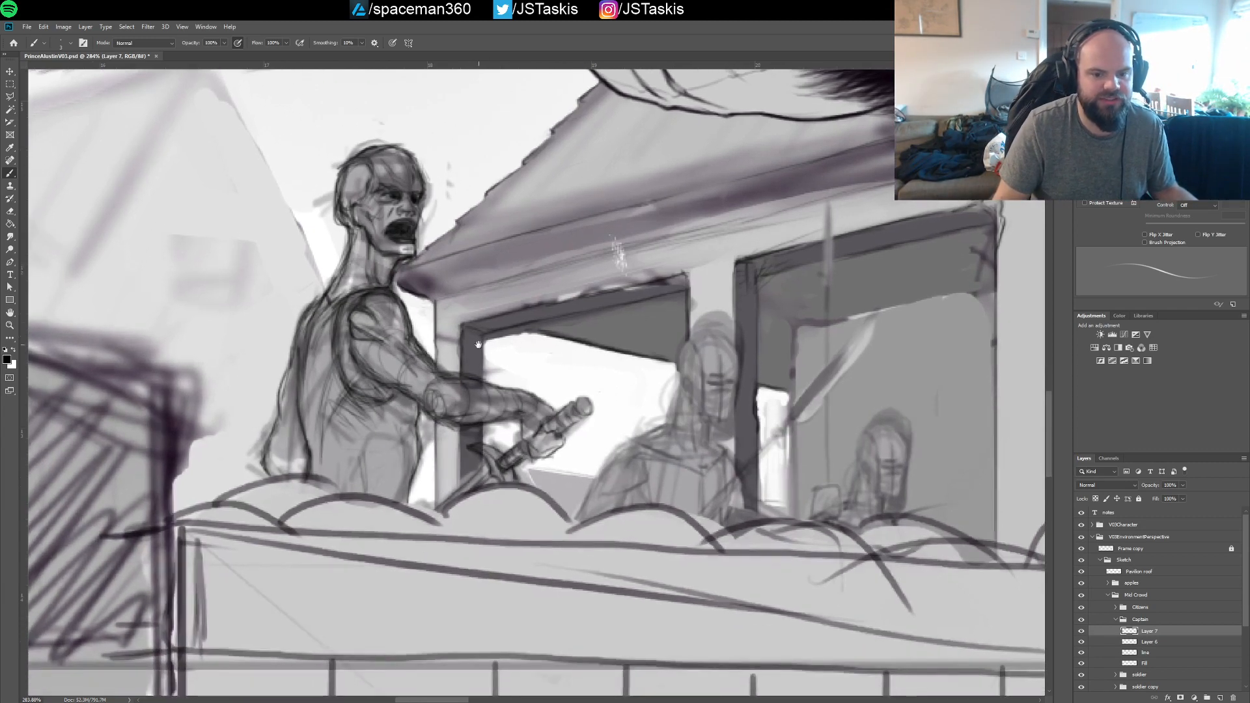
pyautogui.moveTo(463, 394); pyautogui.dragTo(468, 423)
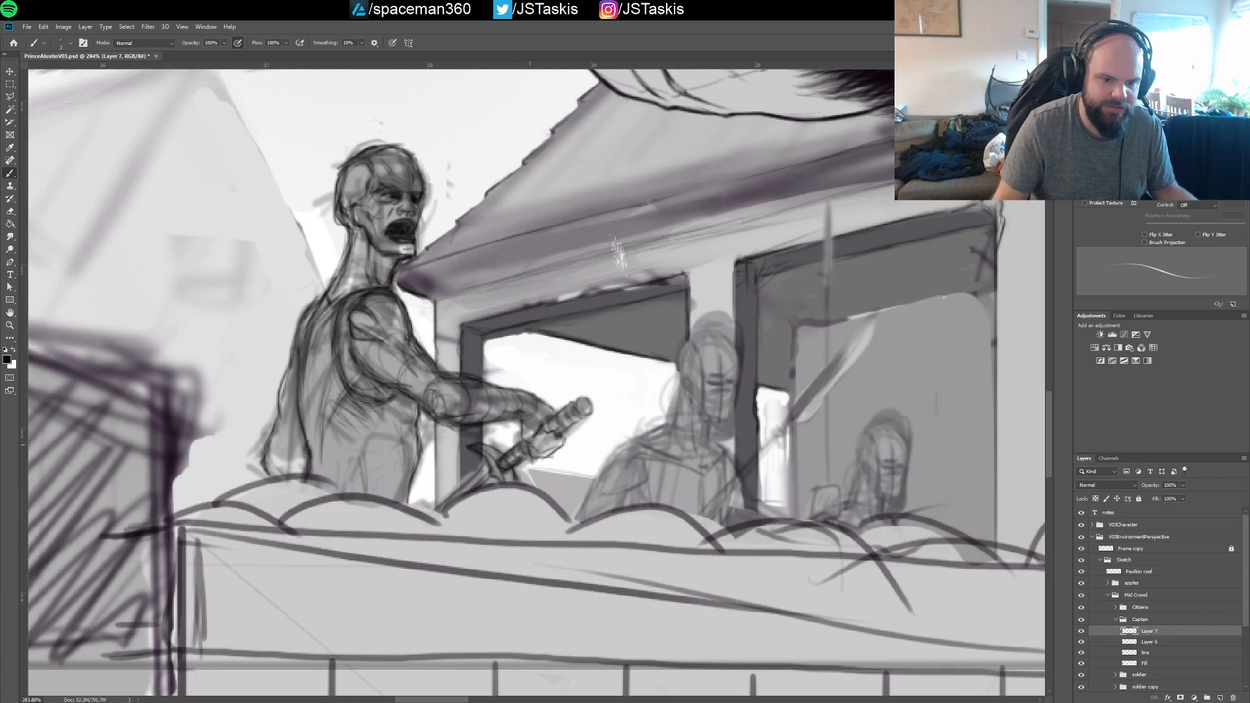
# Merge Layer 6 and Layer 7 in the Captain group into one layer and add a new empty layer above it
pyautogui.keyDown('shift'); pyautogui.click(1151, 644); pyautogui.keyUp('shift')
pyautogui.hotkey('ctrl', 'e')
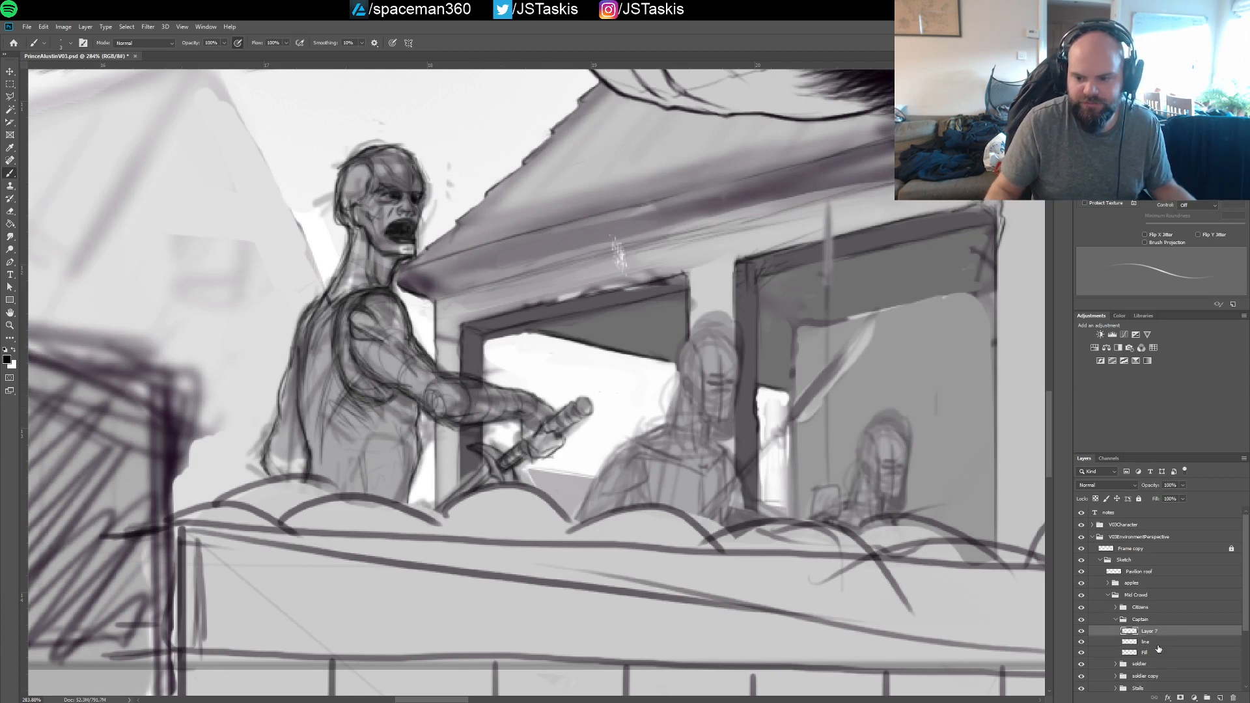
pyautogui.click(1221, 697)
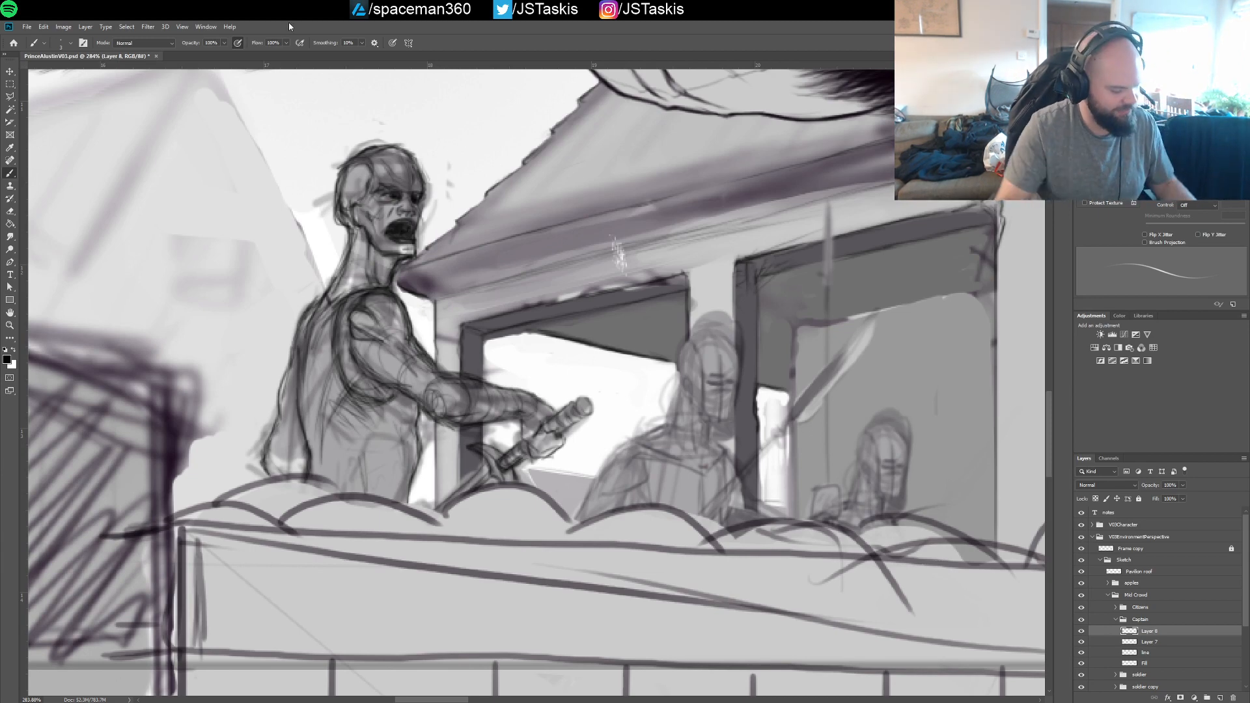
# Examine the whole composition, the prince's helmet and armour details, and how the captain reads beneath him
pyautogui.moveTo(746, 474); pyautogui.dragTo(716, 477)
pyautogui.moveTo(716, 478); pyautogui.dragTo(409, 529)
pyautogui.moveTo(596, 496); pyautogui.dragTo(667, 499)
pyautogui.moveTo(554, 446); pyautogui.dragTo(577, 463)
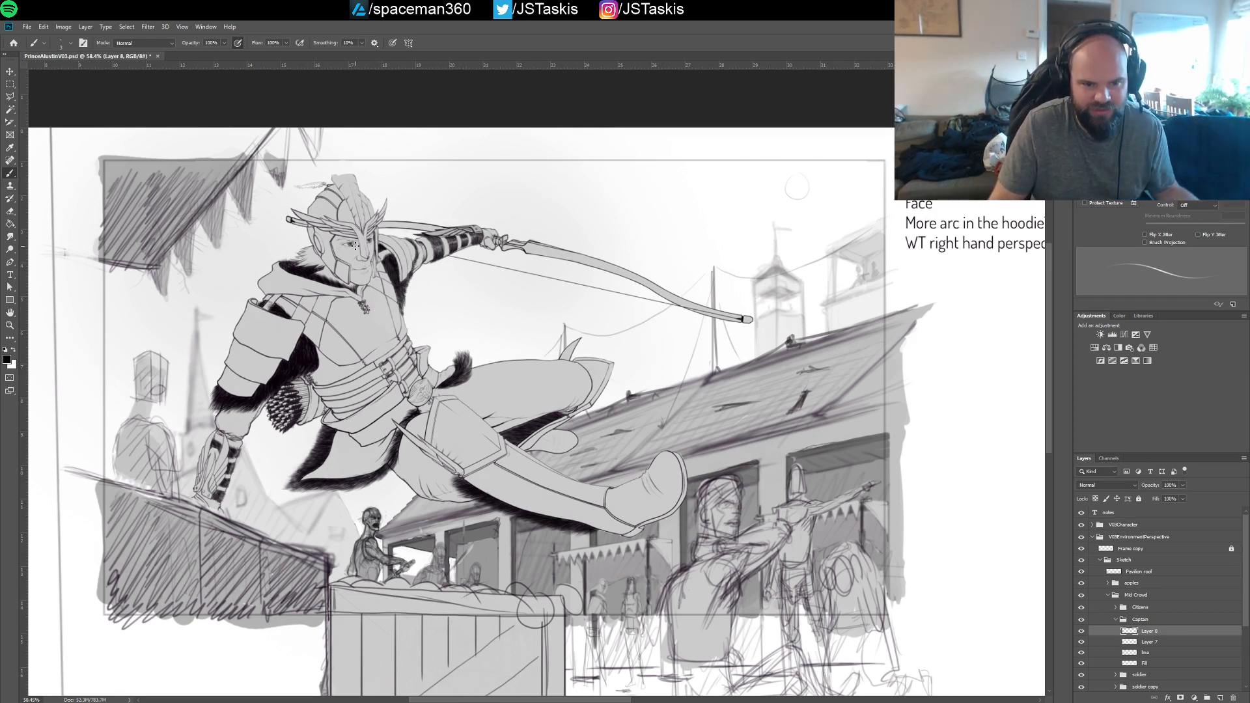
pyautogui.scroll(5, 384, 296)
pyautogui.scroll(-1, 435, 311)
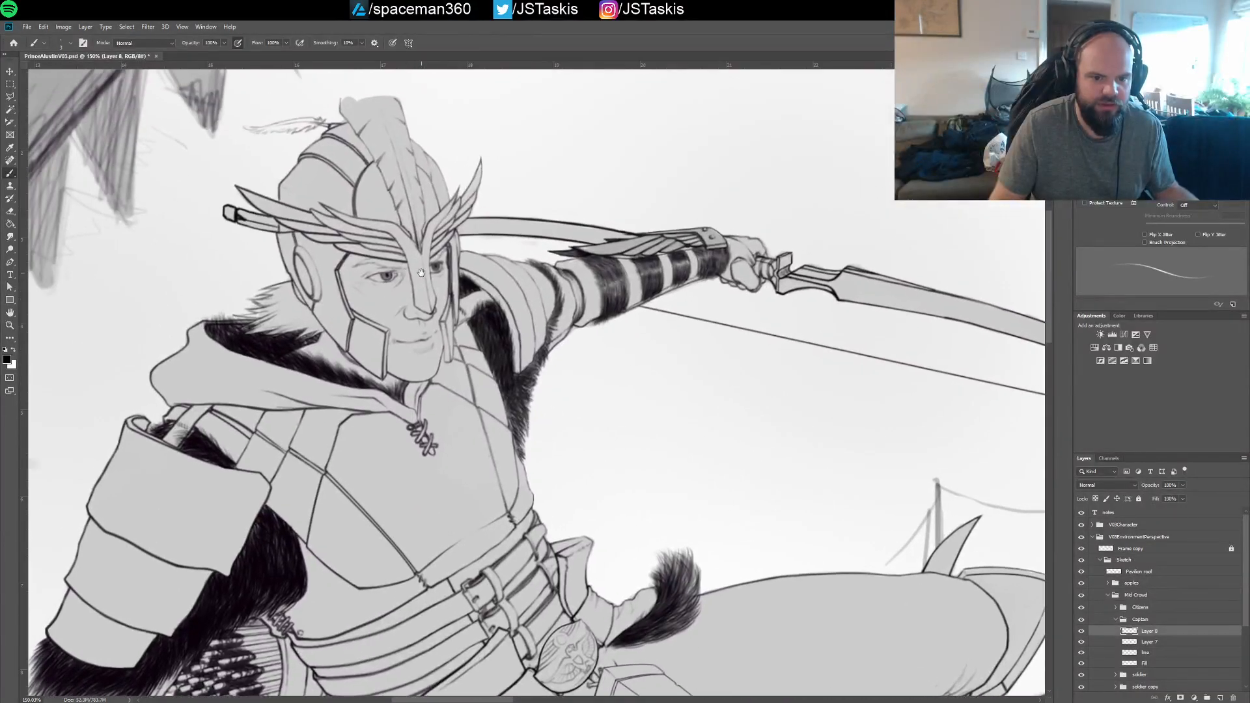
pyautogui.moveTo(526, 428); pyautogui.dragTo(379, 39)
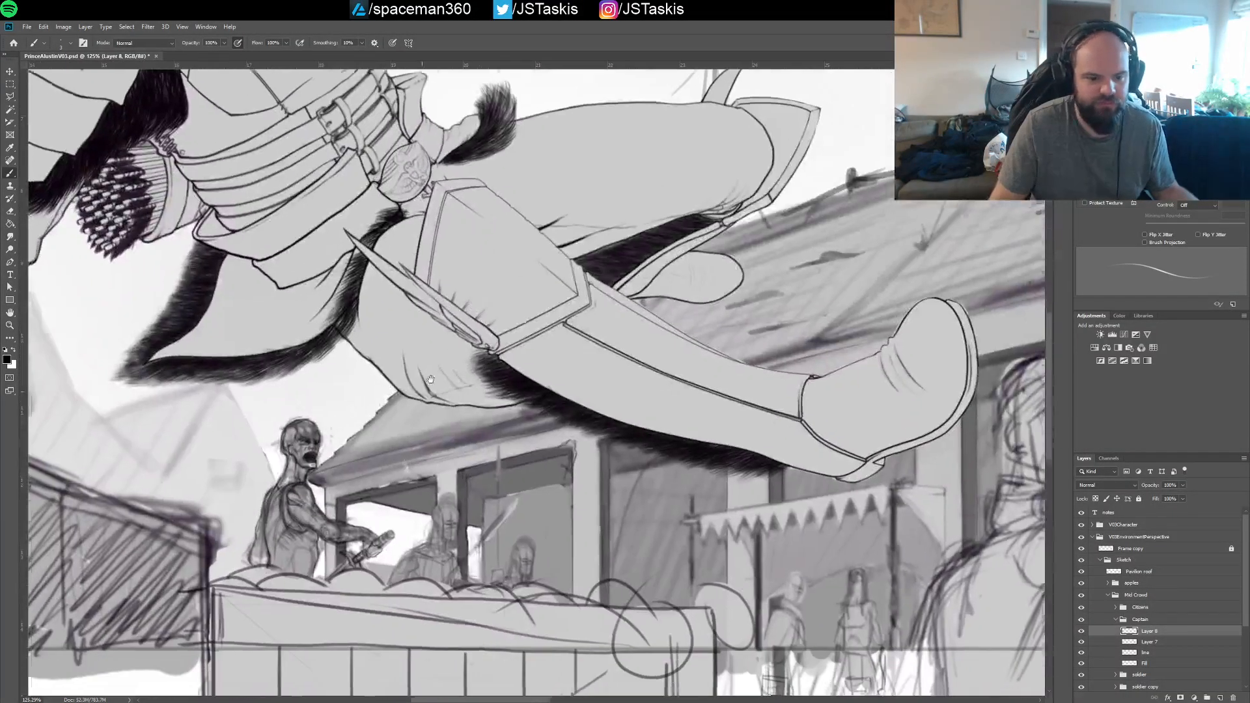
pyautogui.moveTo(346, 455); pyautogui.dragTo(430, 347)
pyautogui.scroll(3, 434, 354)
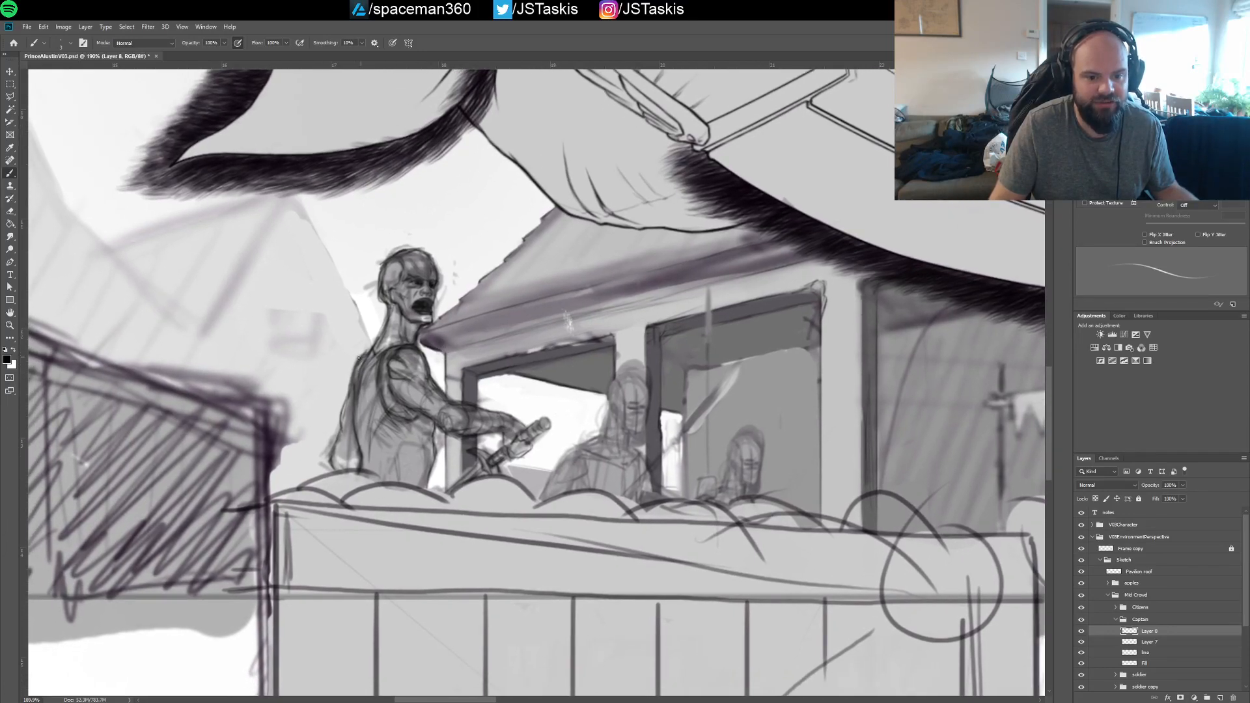
pyautogui.scroll(-5, 467, 335)
pyautogui.moveTo(480, 366); pyautogui.dragTo(503, 384)
pyautogui.scroll(-5, 494, 401)
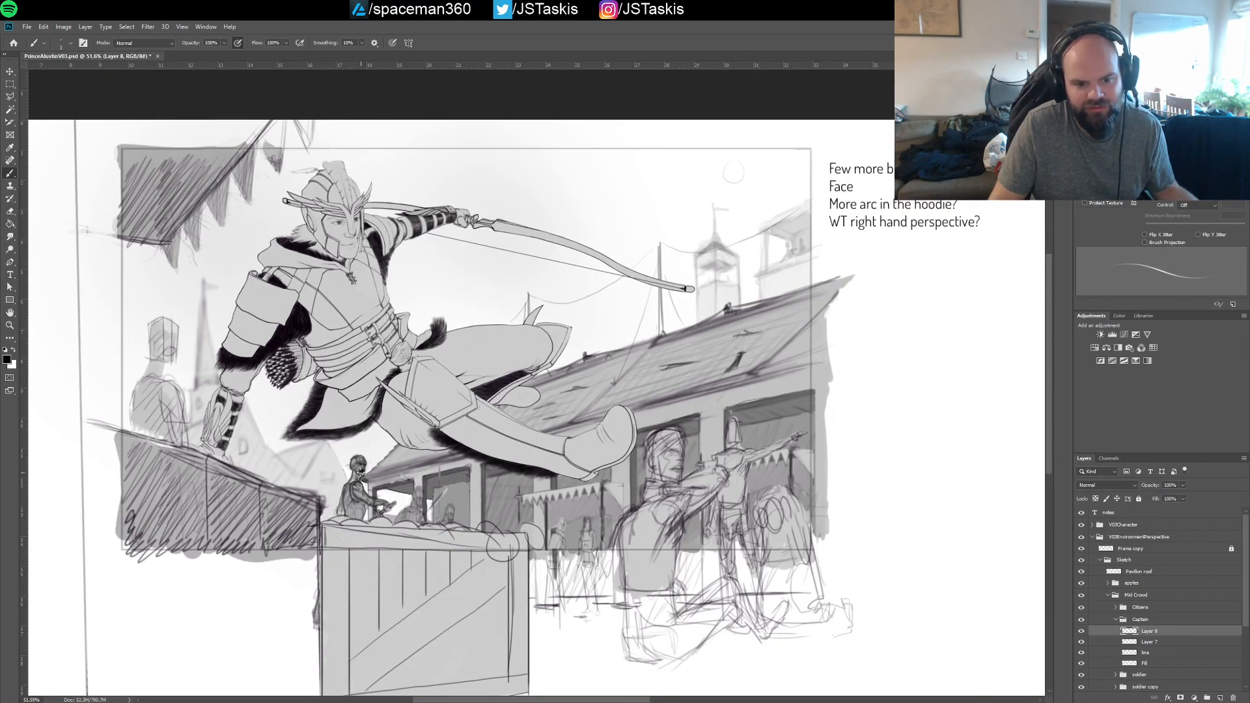
pyautogui.scroll(5, 429, 377)
# Lower the opacity of Layer 7 to fade the captain's anatomy sketch, and make Layer 8 the active layer
pyautogui.moveTo(391, 514); pyautogui.dragTo(503, 311)
pyautogui.click(1149, 642)
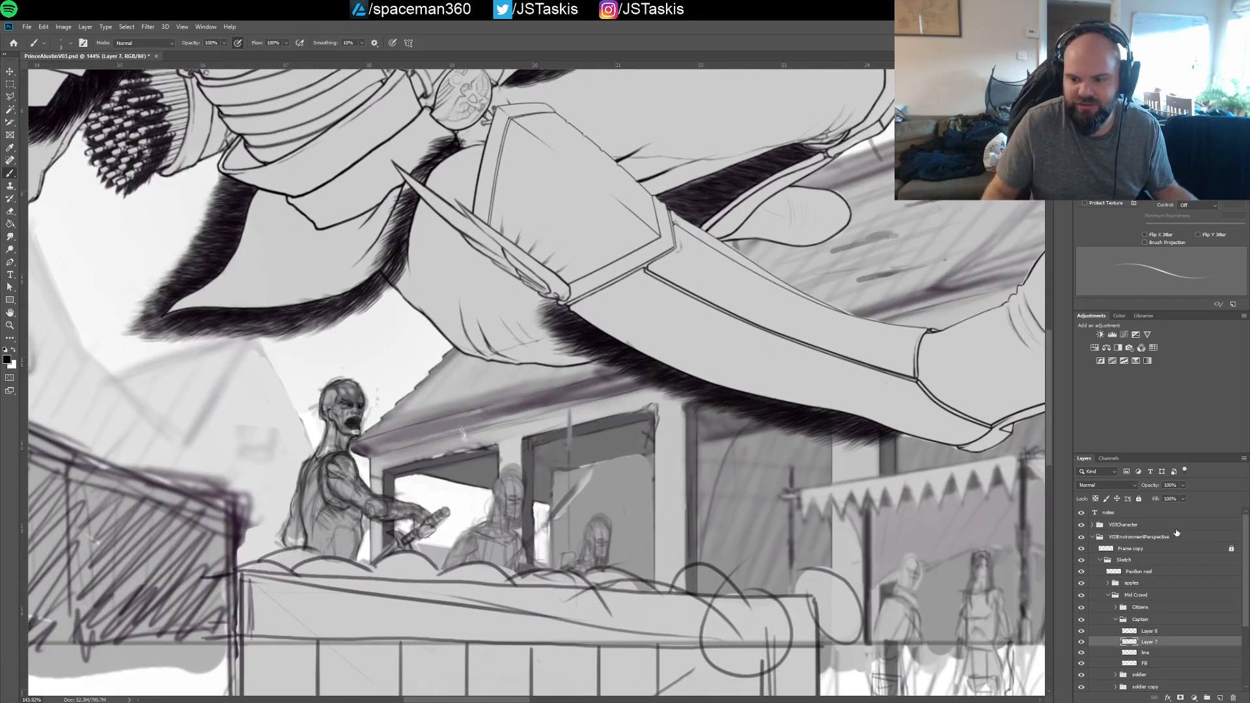
pyautogui.moveTo(1185, 485); pyautogui.dragTo(1160, 497)
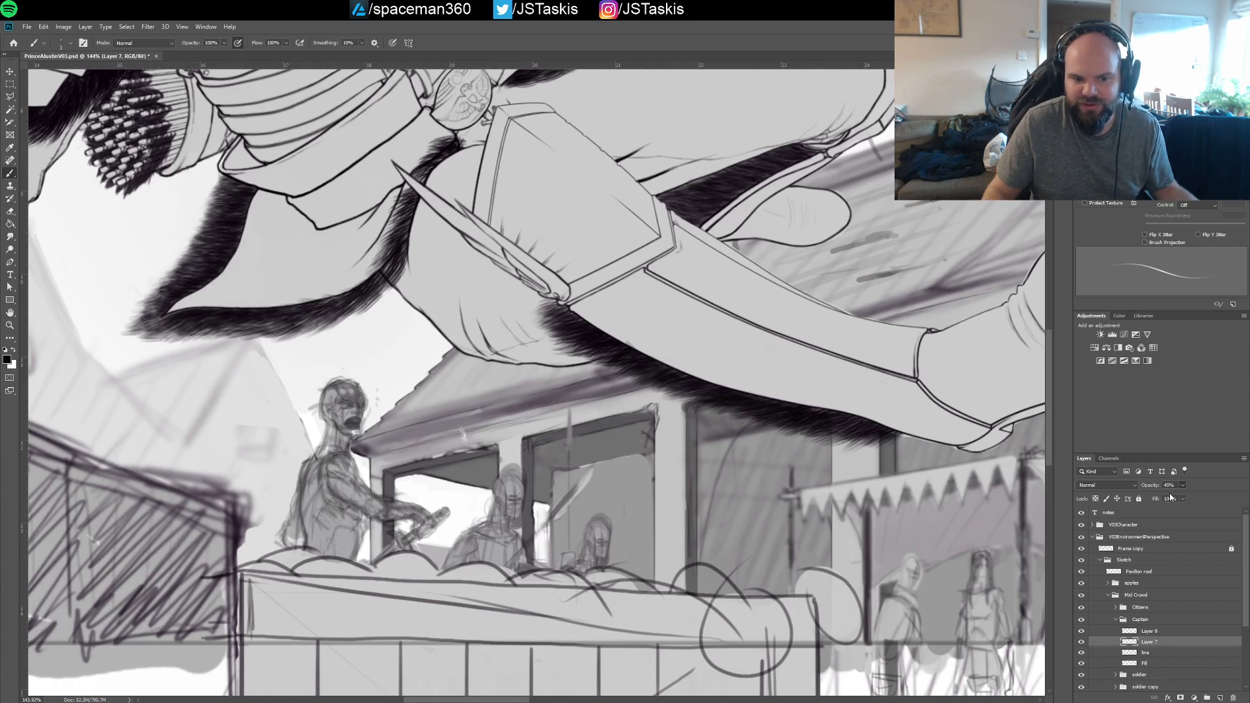
pyautogui.moveTo(1169, 498); pyautogui.dragTo(1172, 498)
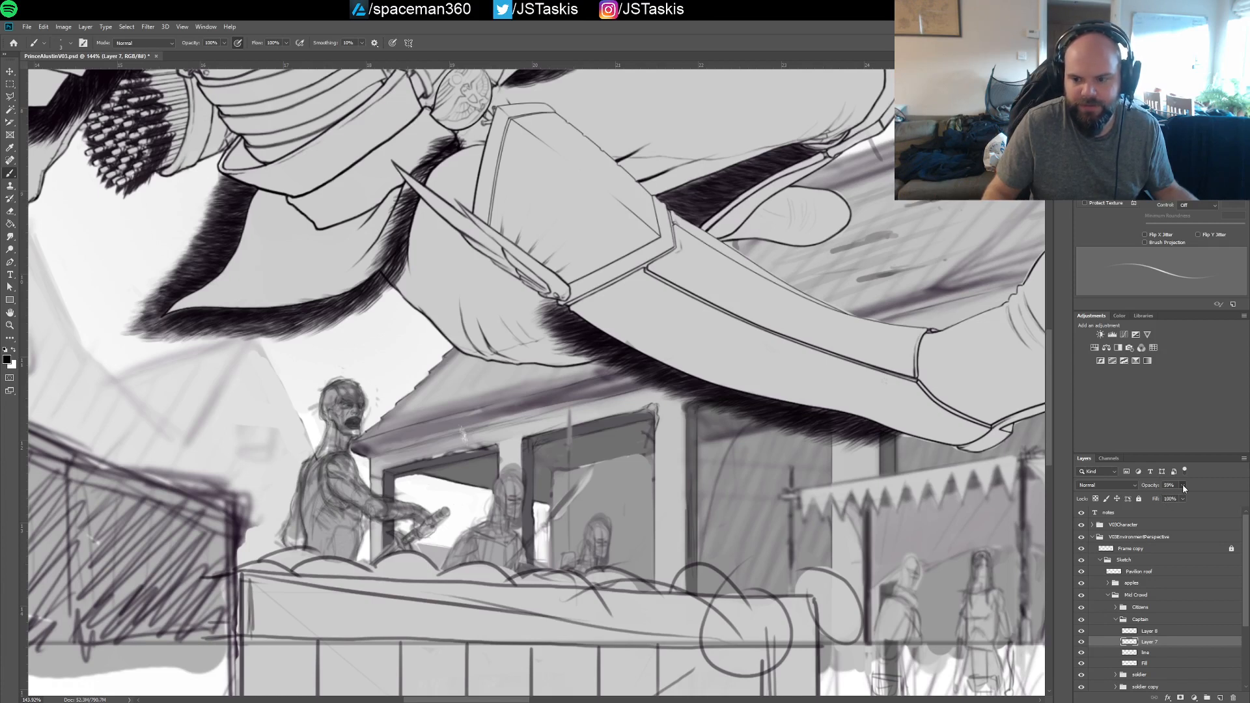
pyautogui.click(1149, 632)
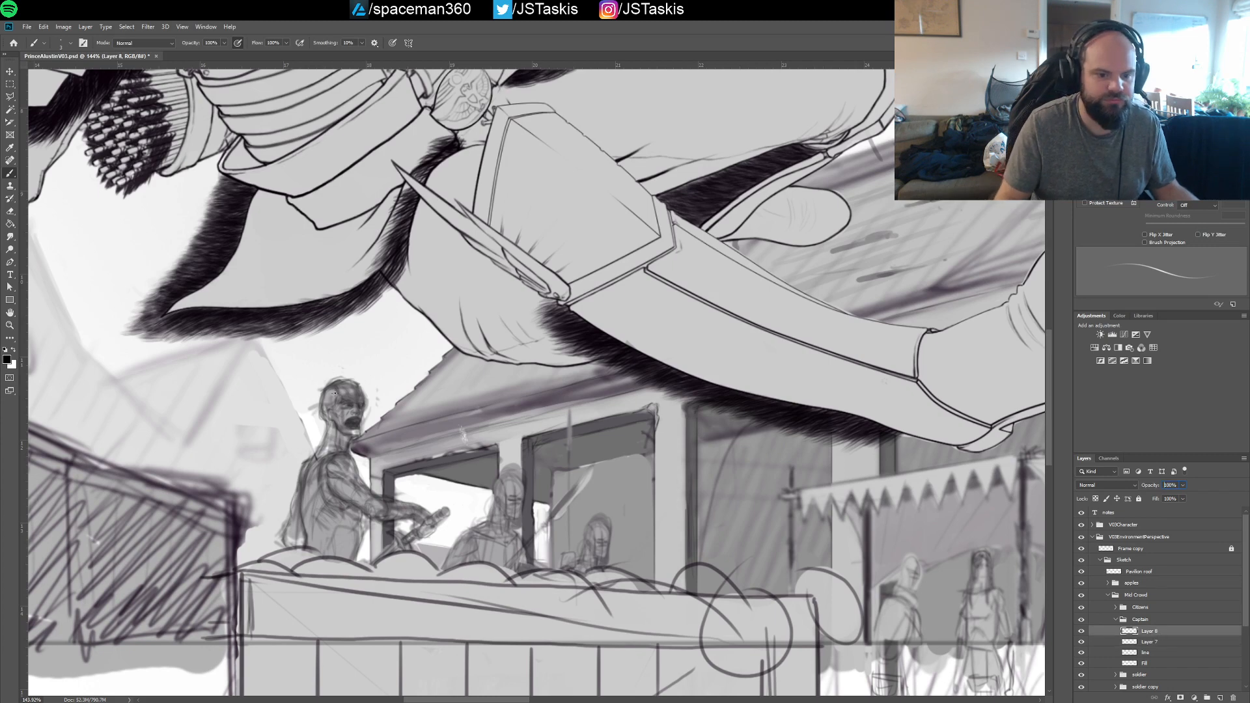
# Sketch a curved garment edge on Layer 8 across the captain's upper arm, sweeping diagonally down behind his back to the apples
pyautogui.moveTo(334, 393); pyautogui.dragTo(387, 359)
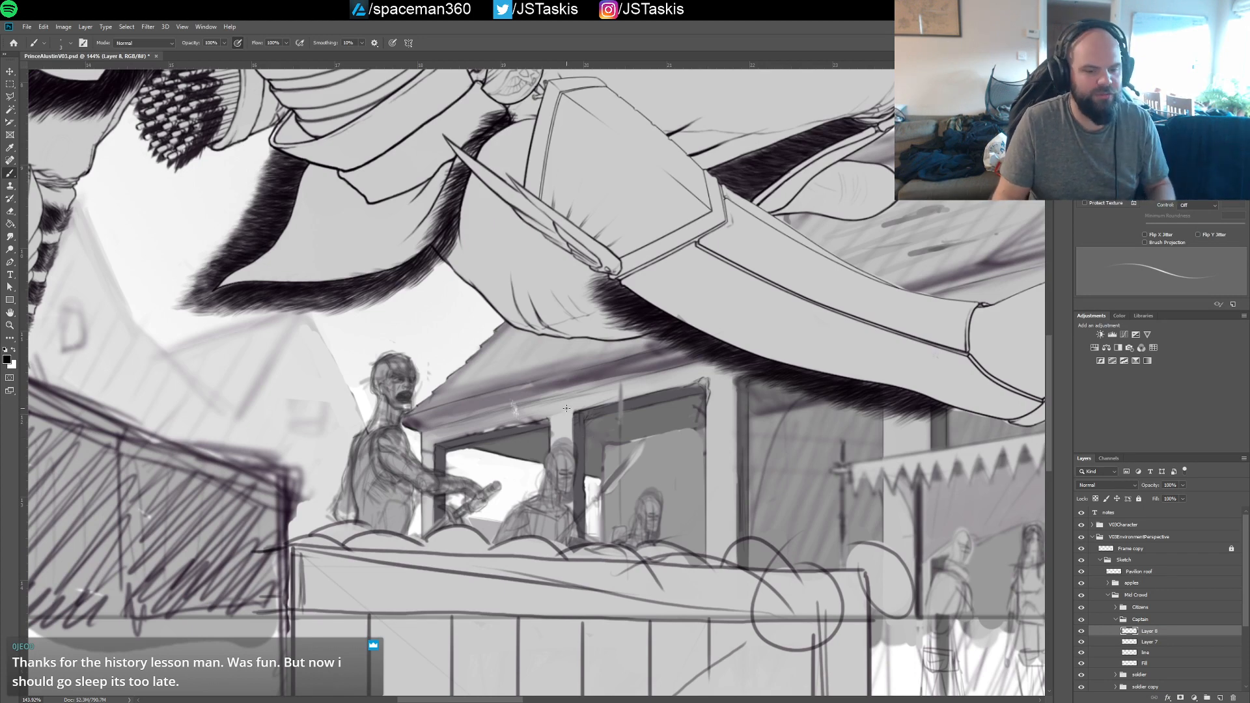
pyautogui.moveTo(451, 444)
pyautogui.mouseDown()
pyautogui.moveTo(475, 443)
pyautogui.moveTo(555, 384)
pyautogui.mouseUp()
pyautogui.moveTo(411, 364); pyautogui.dragTo(395, 389)
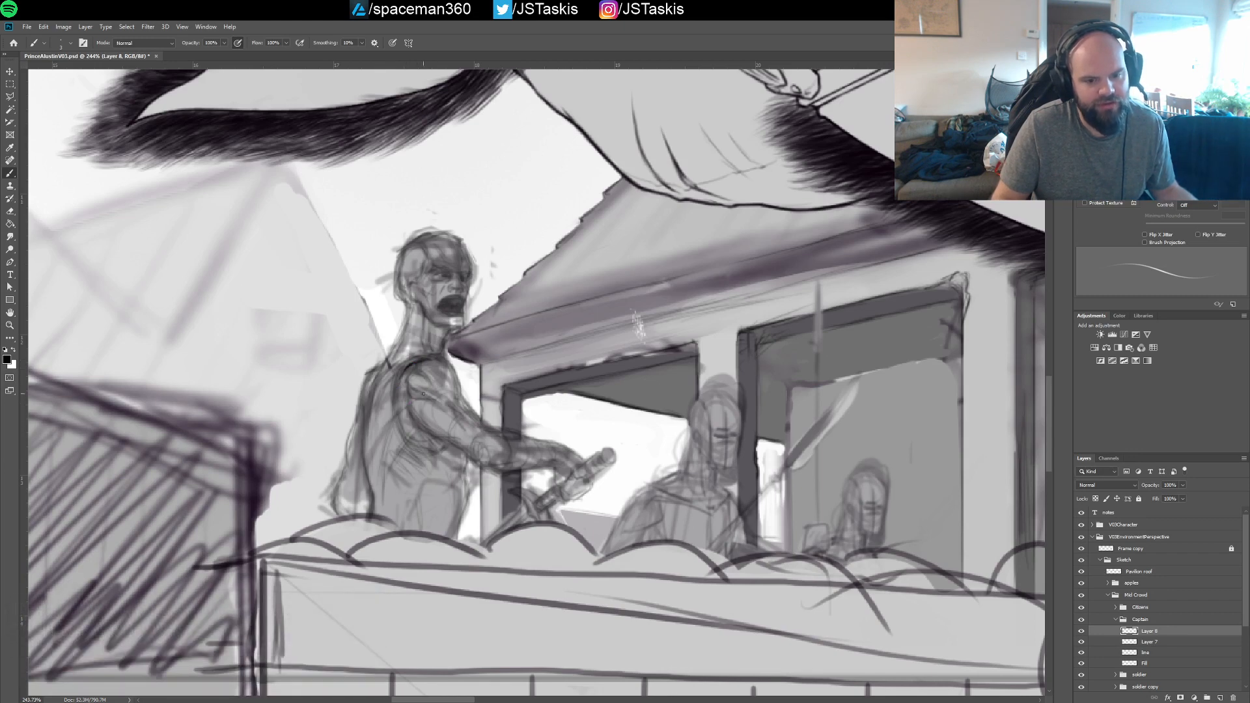
pyautogui.moveTo(383, 424)
pyautogui.mouseDown()
pyautogui.moveTo(448, 383)
pyautogui.moveTo(463, 393)
pyautogui.moveTo(452, 360)
pyautogui.mouseUp()
pyautogui.moveTo(409, 404); pyautogui.dragTo(454, 385)
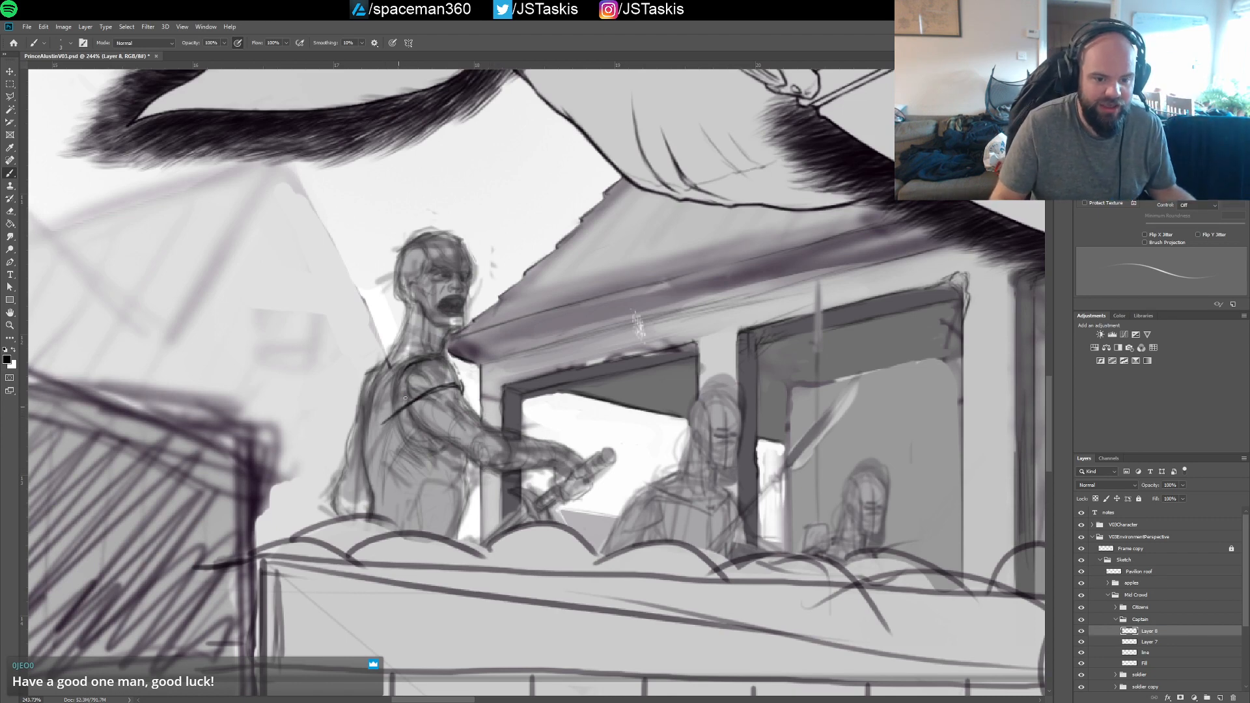
pyautogui.moveTo(366, 457); pyautogui.dragTo(392, 422)
pyautogui.moveTo(343, 491)
pyautogui.mouseDown()
pyautogui.moveTo(393, 423)
pyautogui.moveTo(319, 514)
pyautogui.mouseUp()
pyautogui.moveTo(362, 471)
pyautogui.mouseDown()
pyautogui.moveTo(301, 536)
pyautogui.moveTo(371, 462)
pyautogui.moveTo(304, 523)
pyautogui.mouseUp()
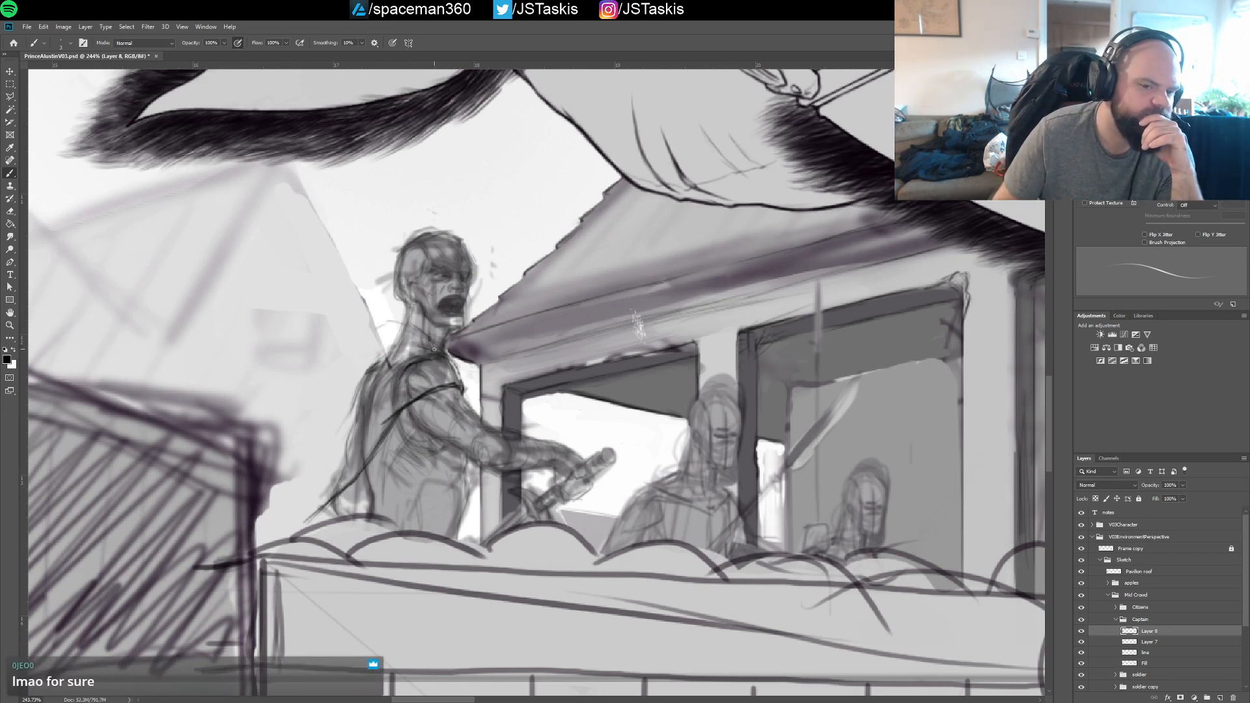
# Draw the cape's gathered folds at the captain's rear shoulder and its loose outer edge flowing down behind his back
pyautogui.moveTo(360, 351)
pyautogui.mouseDown()
pyautogui.moveTo(452, 355)
pyautogui.moveTo(355, 359)
pyautogui.moveTo(381, 350)
pyautogui.moveTo(355, 352)
pyautogui.moveTo(393, 350)
pyautogui.moveTo(344, 362)
pyautogui.moveTo(286, 544)
pyautogui.mouseUp()
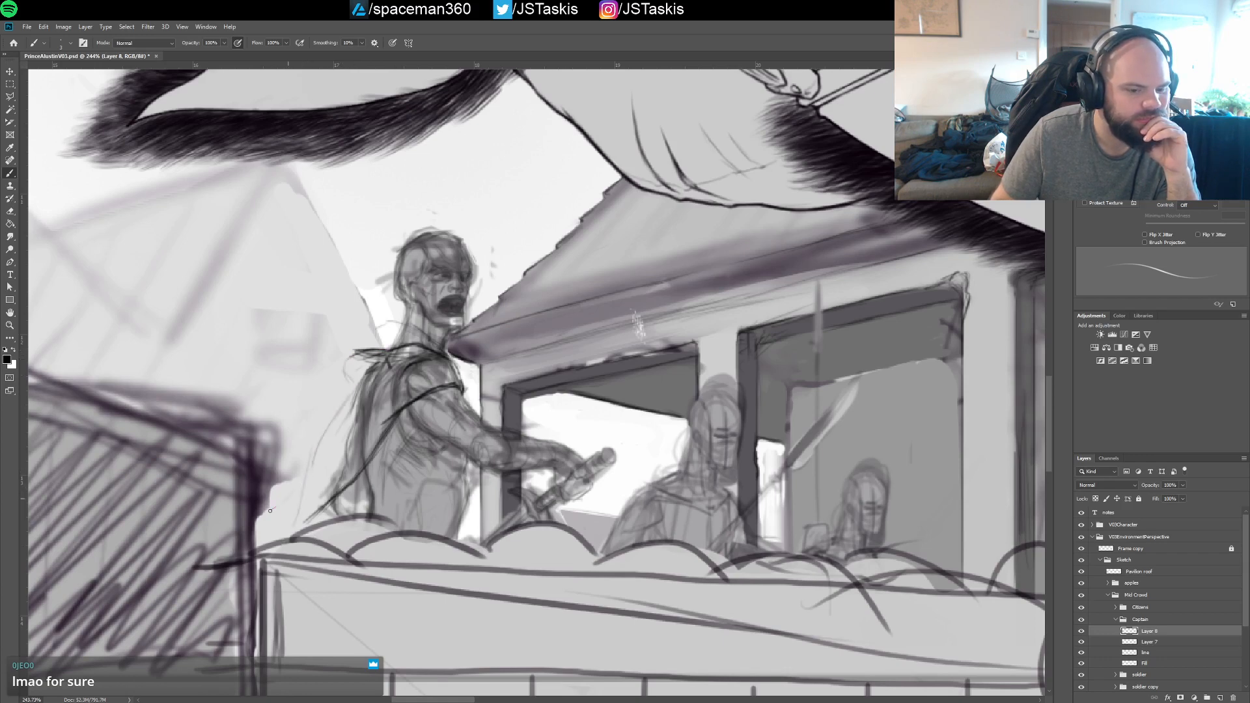
pyautogui.moveTo(305, 478)
pyautogui.mouseDown()
pyautogui.moveTo(270, 479)
pyautogui.moveTo(314, 478)
pyautogui.moveTo(362, 373)
pyautogui.moveTo(281, 509)
pyautogui.moveTo(312, 478)
pyautogui.moveTo(303, 486)
pyautogui.mouseUp()
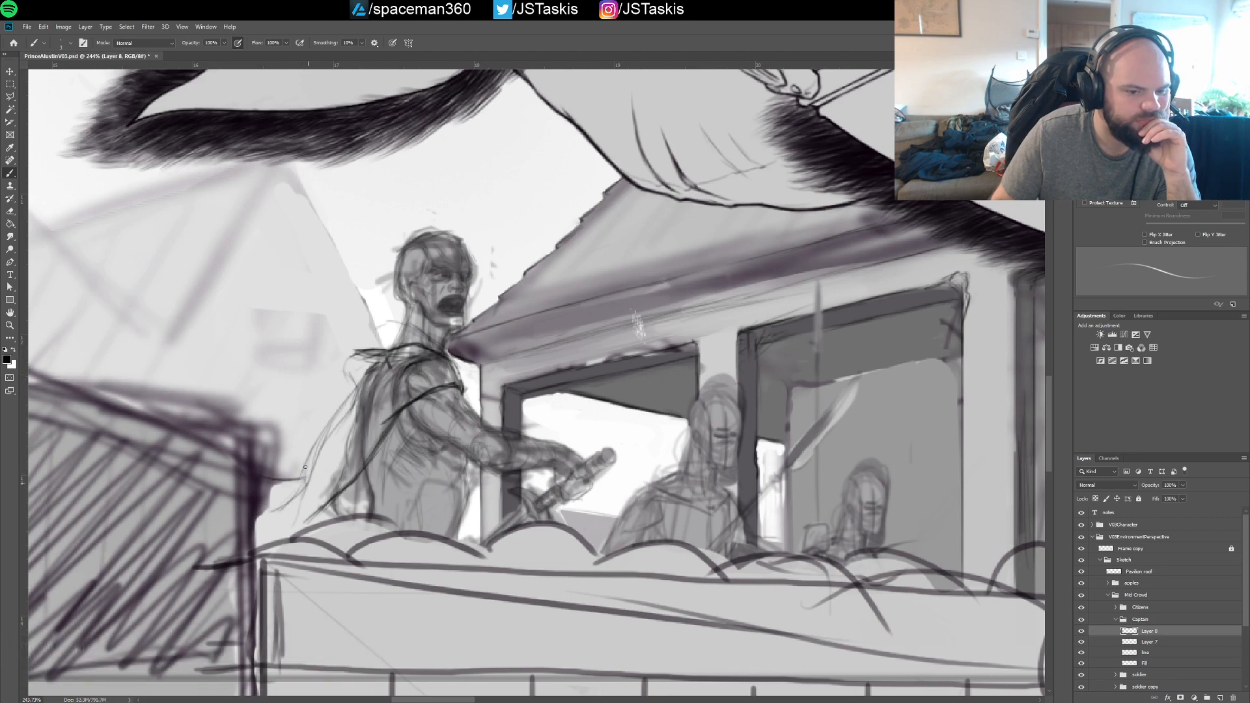
pyautogui.moveTo(317, 437)
pyautogui.mouseDown()
pyautogui.moveTo(294, 493)
pyautogui.moveTo(345, 416)
pyautogui.moveTo(319, 435)
pyautogui.moveTo(357, 389)
pyautogui.moveTo(363, 354)
pyautogui.moveTo(351, 385)
pyautogui.moveTo(372, 432)
pyautogui.moveTo(347, 375)
pyautogui.moveTo(347, 406)
pyautogui.moveTo(327, 423)
pyautogui.moveTo(349, 359)
pyautogui.moveTo(345, 382)
pyautogui.moveTo(380, 350)
pyautogui.mouseUp()
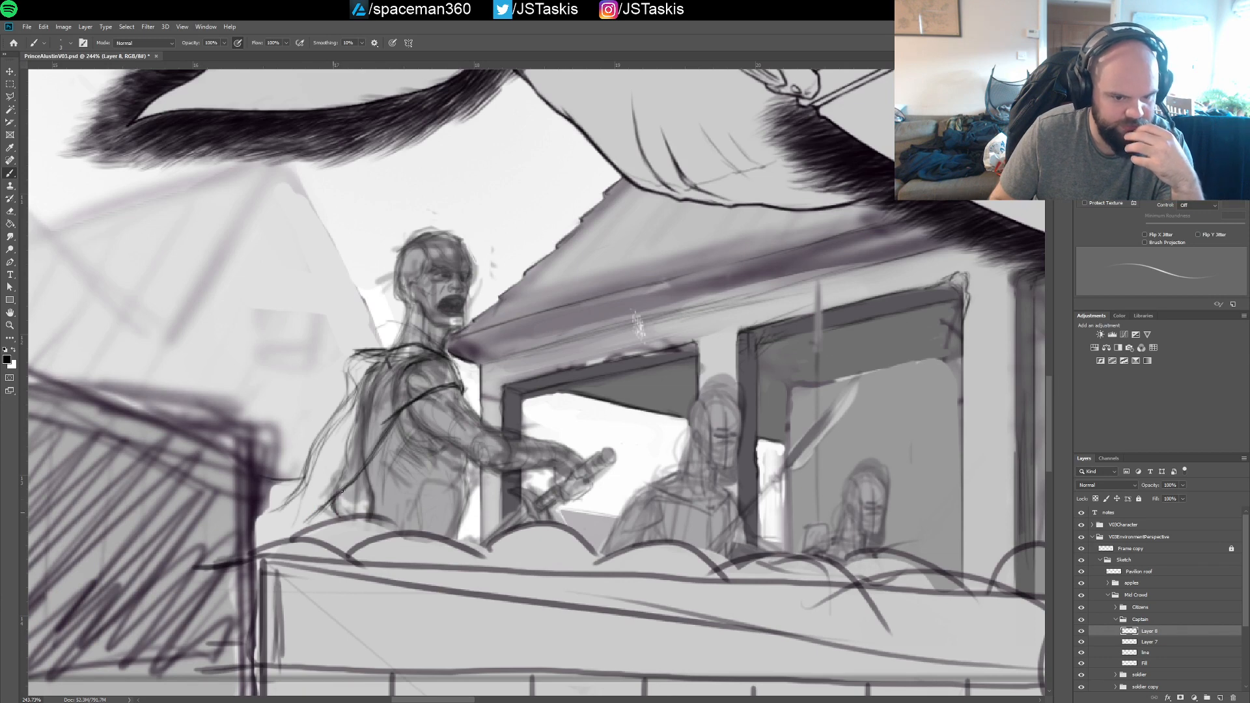
pyautogui.moveTo(351, 497); pyautogui.dragTo(343, 512)
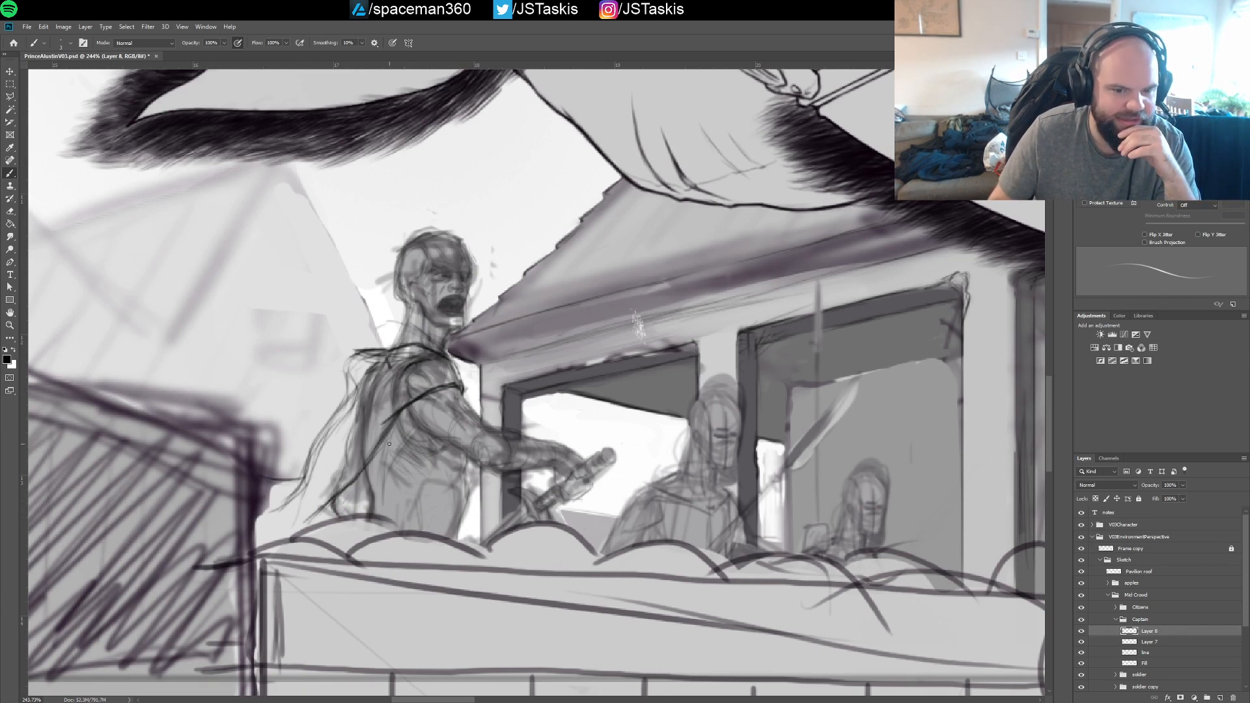
# Add curved clothing contours around the captain's ribs and lower back, strengthen his torso's front edge, and save the illustration
pyautogui.moveTo(396, 423)
pyautogui.mouseDown()
pyautogui.moveTo(421, 509)
pyautogui.moveTo(456, 439)
pyautogui.moveTo(458, 476)
pyautogui.moveTo(409, 507)
pyautogui.moveTo(444, 502)
pyautogui.moveTo(395, 496)
pyautogui.moveTo(454, 500)
pyautogui.moveTo(454, 456)
pyautogui.mouseUp()
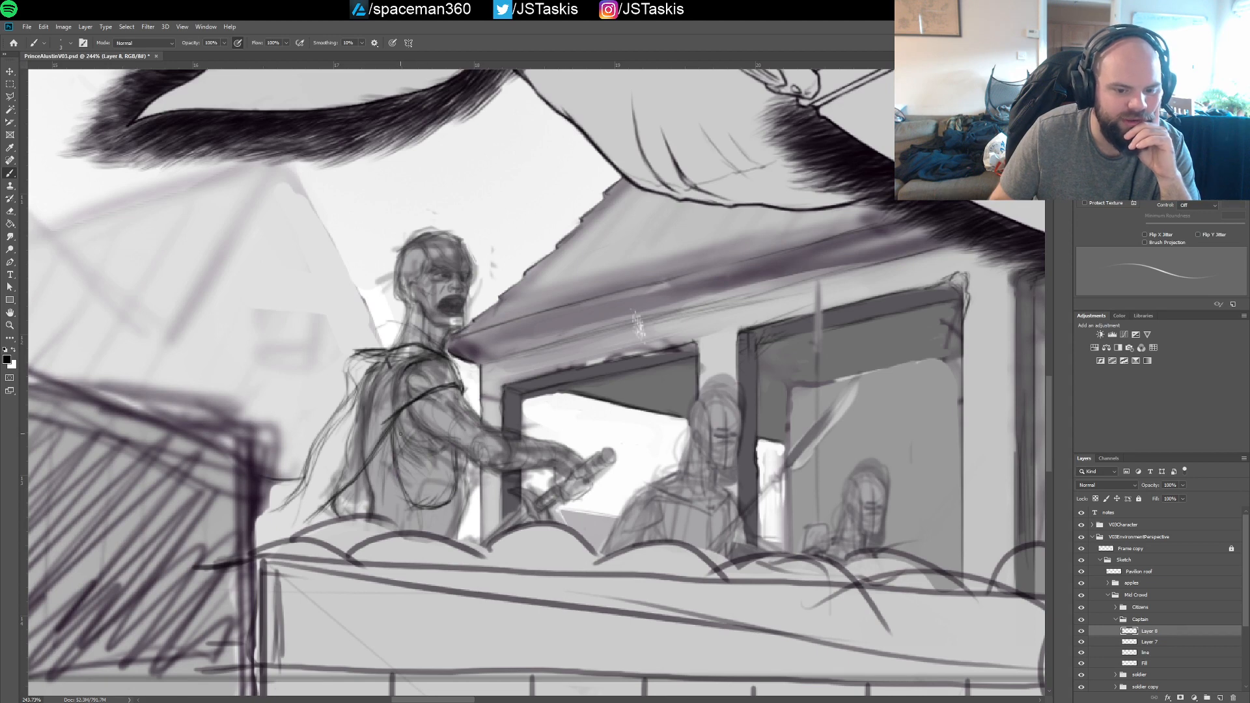
pyautogui.moveTo(363, 467)
pyautogui.mouseDown()
pyautogui.moveTo(356, 513)
pyautogui.moveTo(368, 464)
pyautogui.moveTo(360, 524)
pyautogui.moveTo(364, 486)
pyautogui.moveTo(380, 515)
pyautogui.moveTo(381, 447)
pyautogui.moveTo(398, 512)
pyautogui.mouseUp()
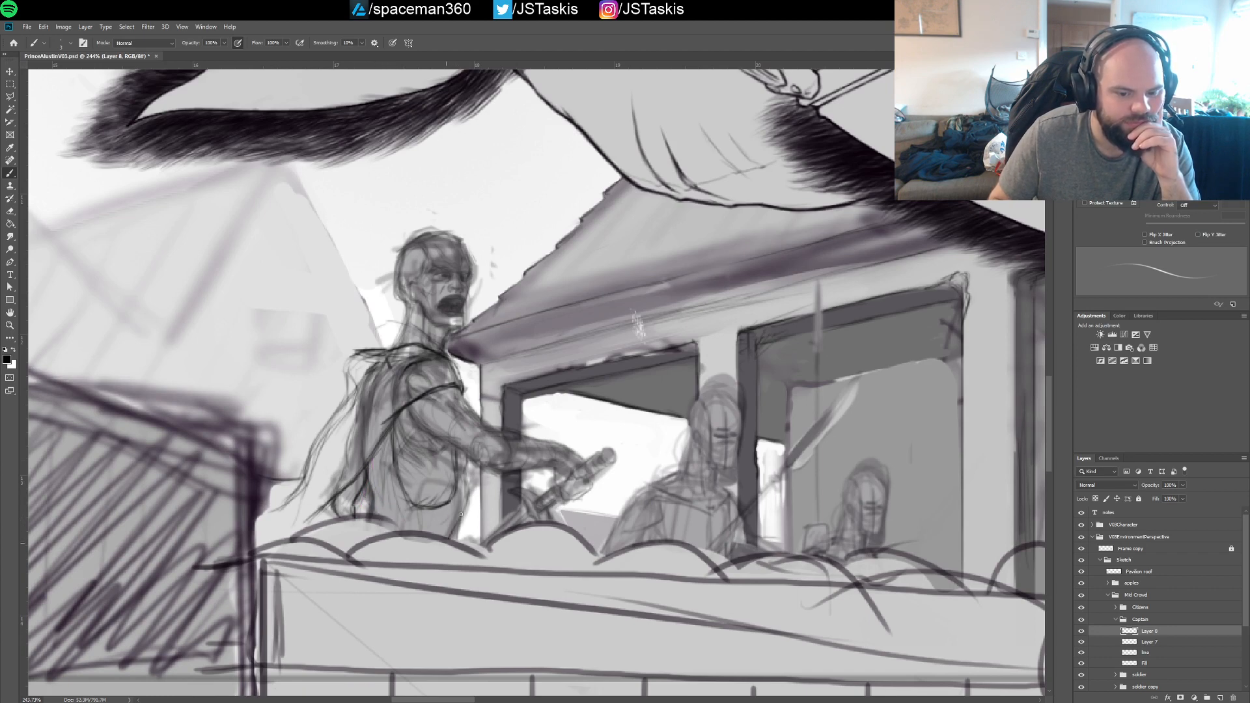
pyautogui.moveTo(450, 540); pyautogui.dragTo(468, 468)
pyautogui.moveTo(467, 452)
pyautogui.mouseDown()
pyautogui.moveTo(456, 543)
pyautogui.moveTo(469, 474)
pyautogui.mouseUp()
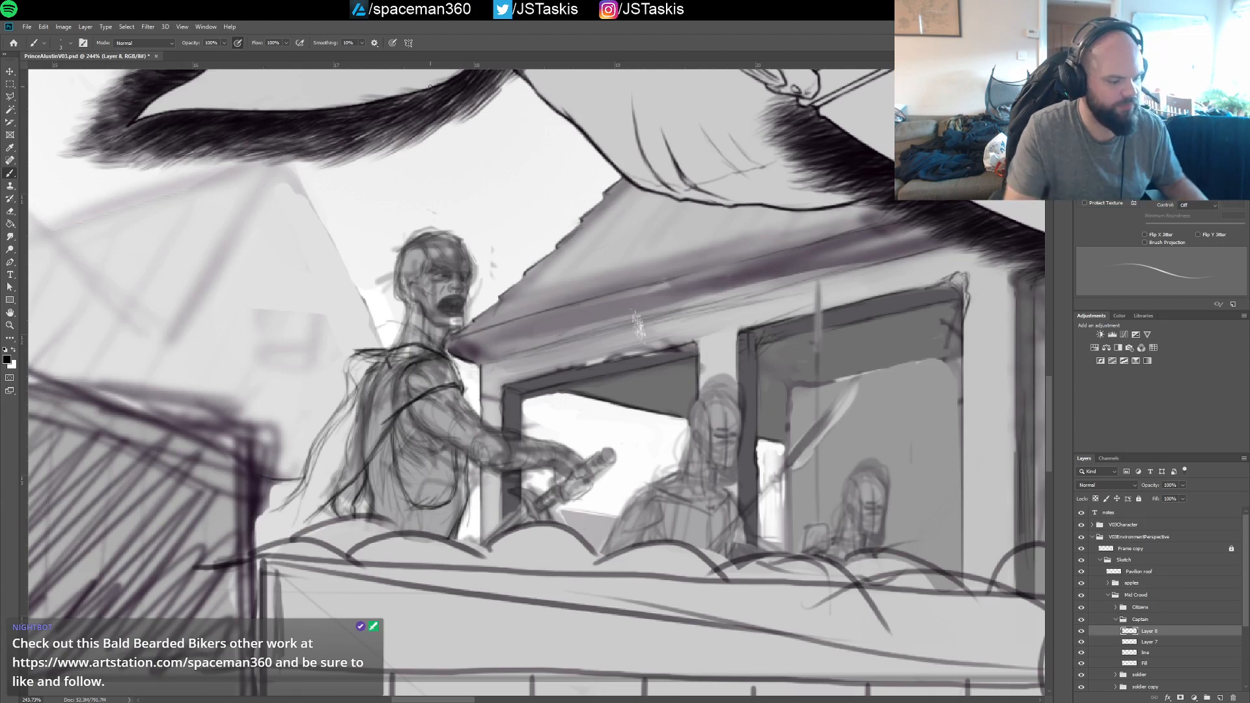
pyautogui.hotkey('ctrl', 's')
# Draw a dark cuff below the captain's elbow, bracer lines along his forearm, and the fingers gripping the sword hilt
pyautogui.moveTo(561, 419)
pyautogui.mouseDown()
pyautogui.moveTo(498, 424)
pyautogui.moveTo(510, 365)
pyautogui.moveTo(454, 418)
pyautogui.moveTo(469, 399)
pyautogui.moveTo(469, 410)
pyautogui.moveTo(446, 378)
pyautogui.moveTo(457, 416)
pyautogui.moveTo(474, 409)
pyautogui.moveTo(468, 383)
pyautogui.mouseUp()
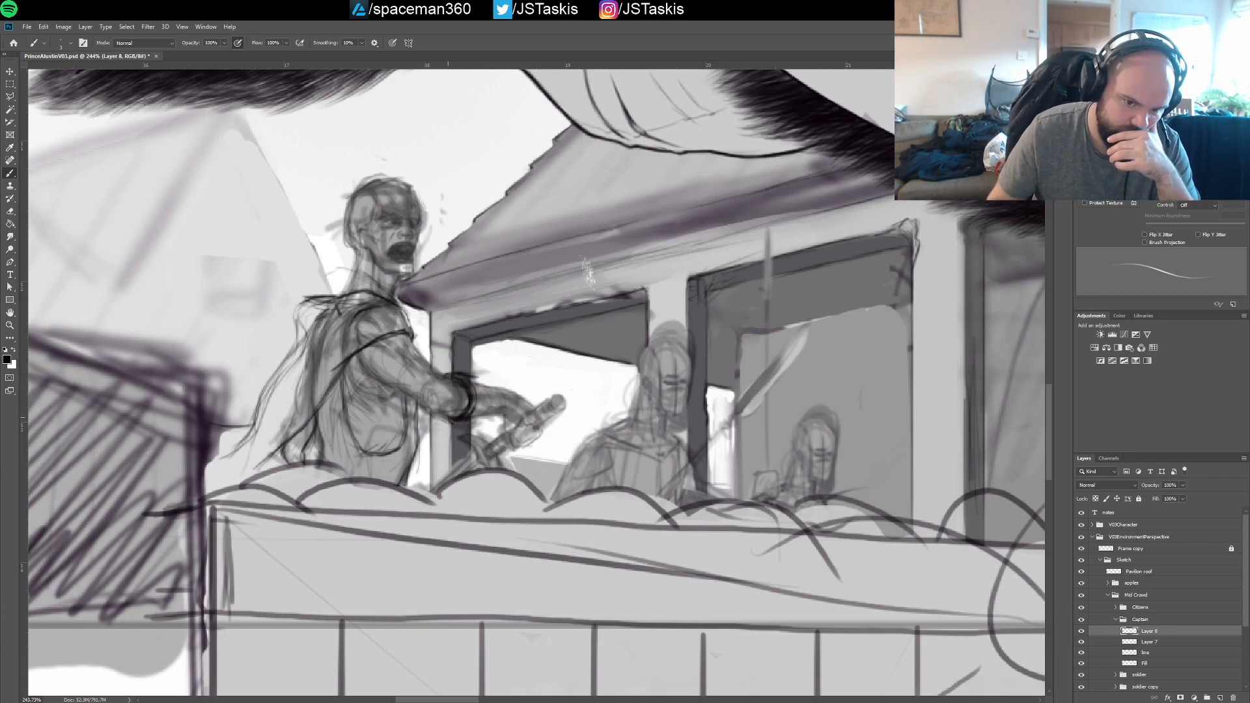
pyautogui.moveTo(456, 424)
pyautogui.mouseDown()
pyautogui.moveTo(486, 410)
pyautogui.moveTo(476, 421)
pyautogui.moveTo(474, 377)
pyautogui.moveTo(480, 408)
pyautogui.moveTo(474, 378)
pyautogui.moveTo(479, 414)
pyautogui.mouseUp()
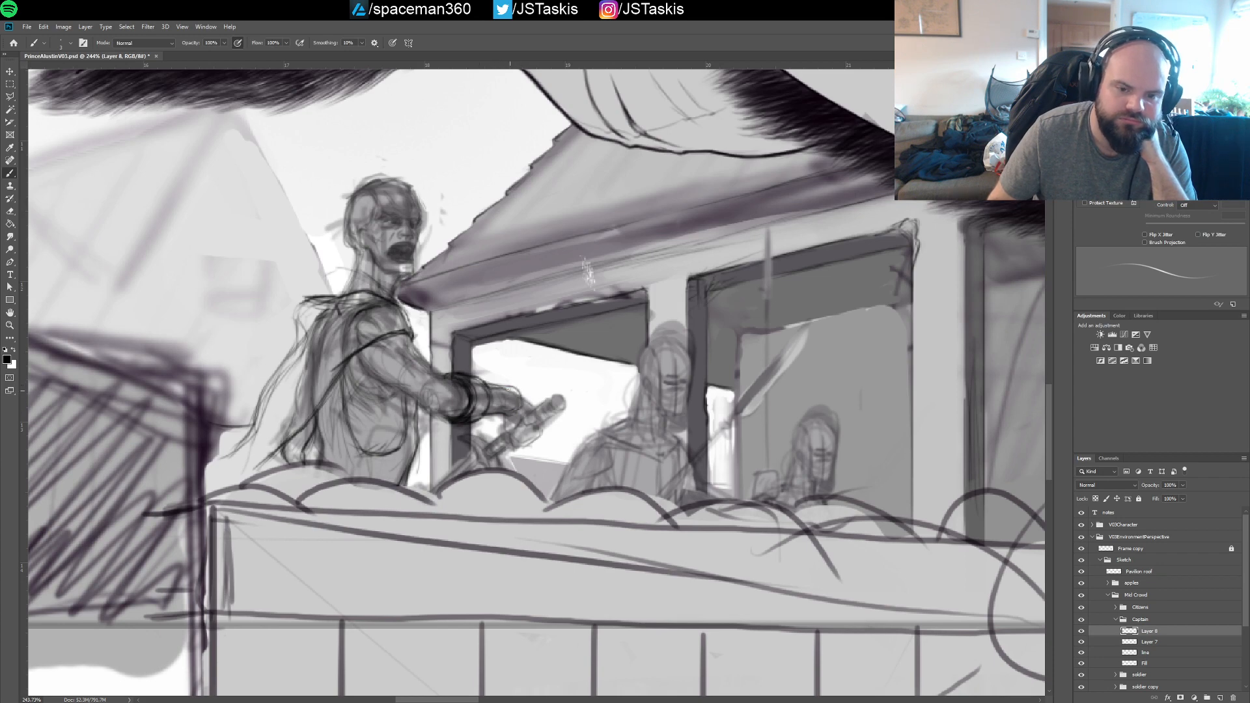
pyautogui.moveTo(519, 391); pyautogui.dragTo(514, 388)
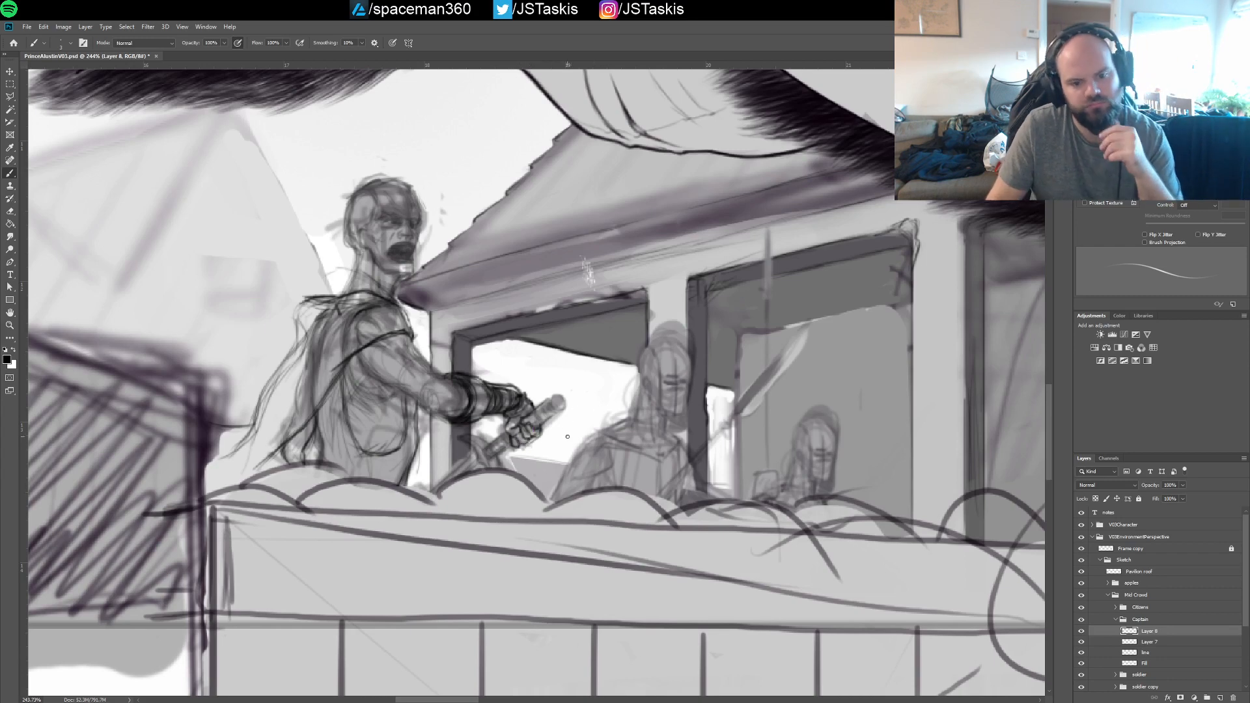
# Lasso the captain's gripping fingers on Layer 8, scale them down slightly against the sword hilt, and apply the transform
pyautogui.press('l')
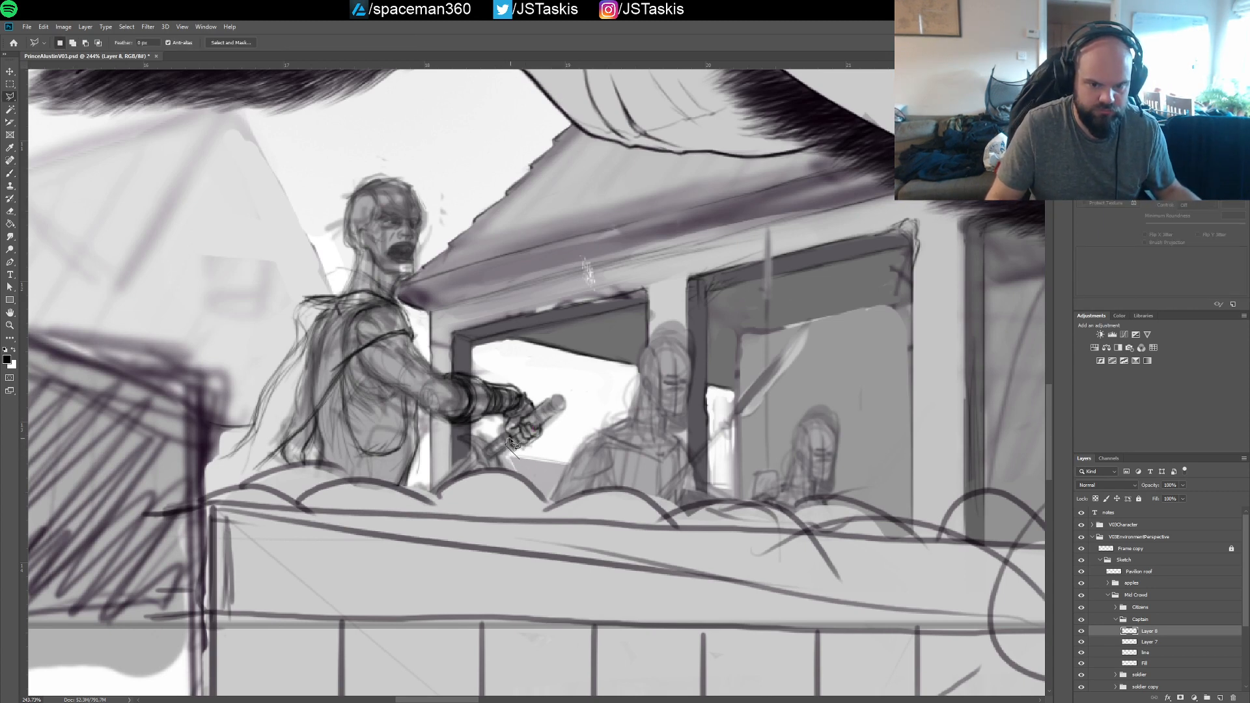
pyautogui.click(537, 418)
pyautogui.click(555, 426)
pyautogui.doubleClick(550, 446)
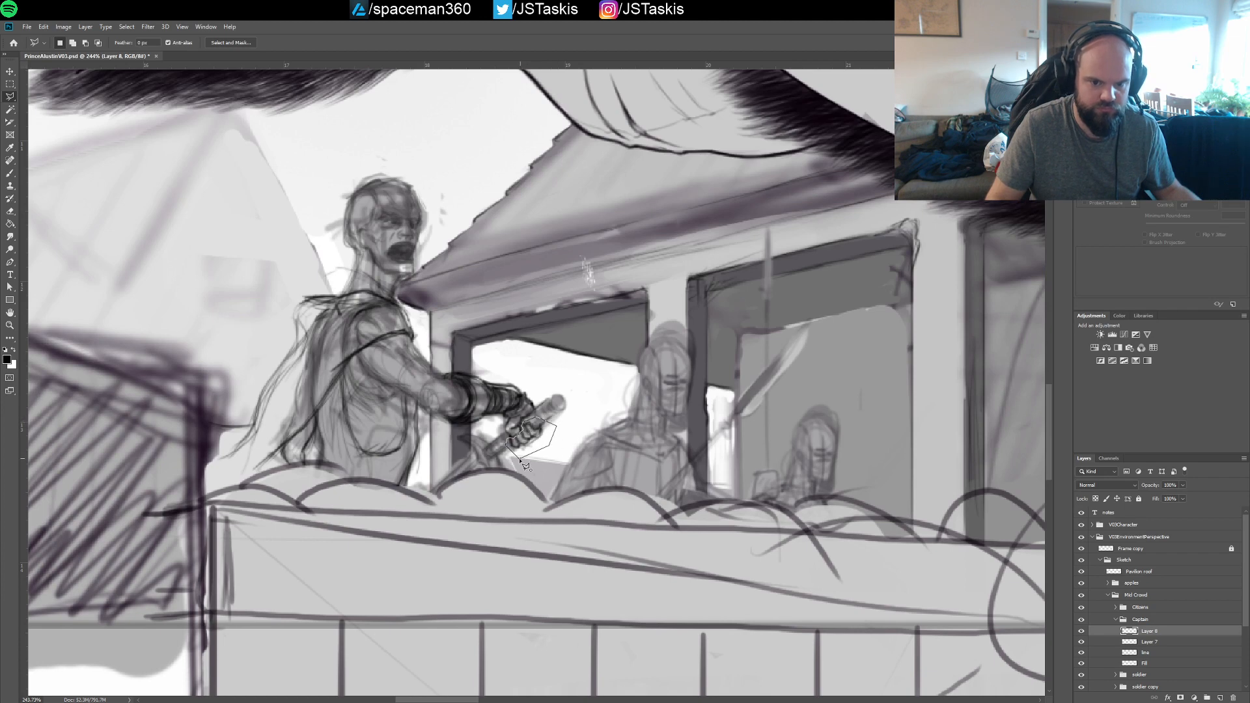
pyautogui.hotkey('ctrl', 't')
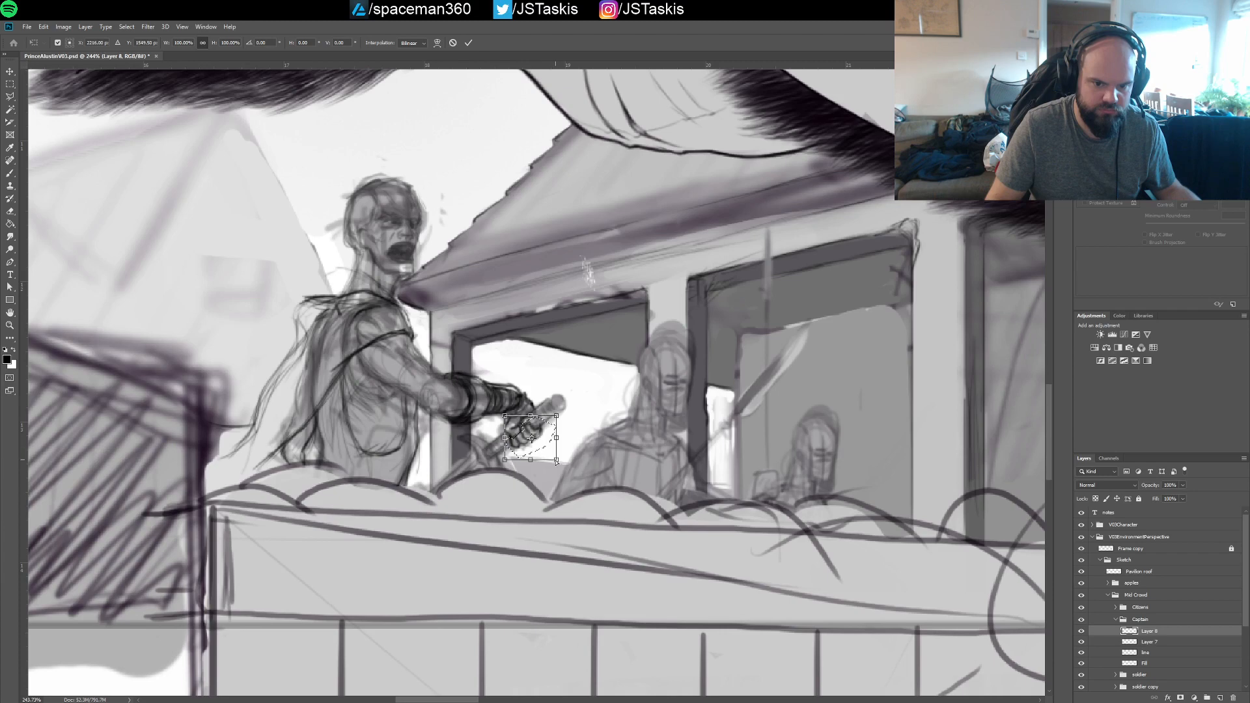
pyautogui.moveTo(557, 460)
pyautogui.mouseDown()
pyautogui.moveTo(529, 435)
pyautogui.moveTo(541, 431)
pyautogui.mouseUp()
pyautogui.press('Return')
pyautogui.press('l')
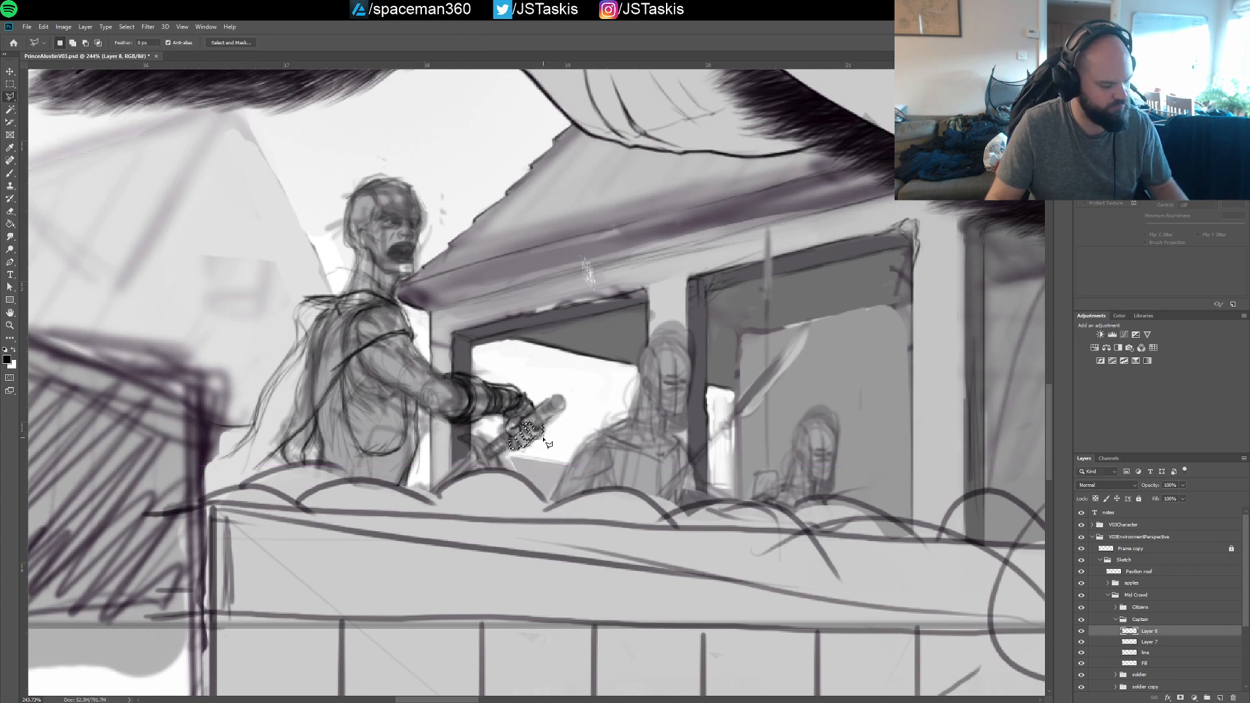
# Draw the sword's crossguard, grip and rounded pommel around the captain's hands, and save the illustration
pyautogui.press('b')
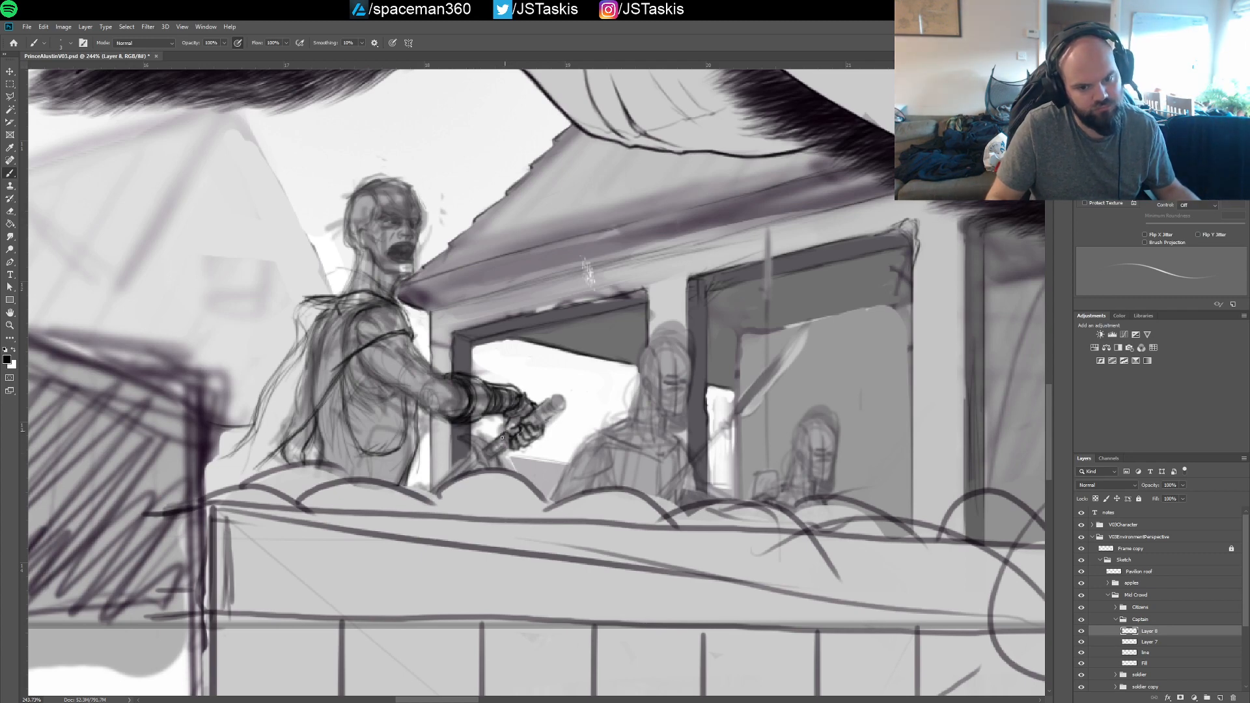
pyautogui.moveTo(504, 448); pyautogui.dragTo(488, 455)
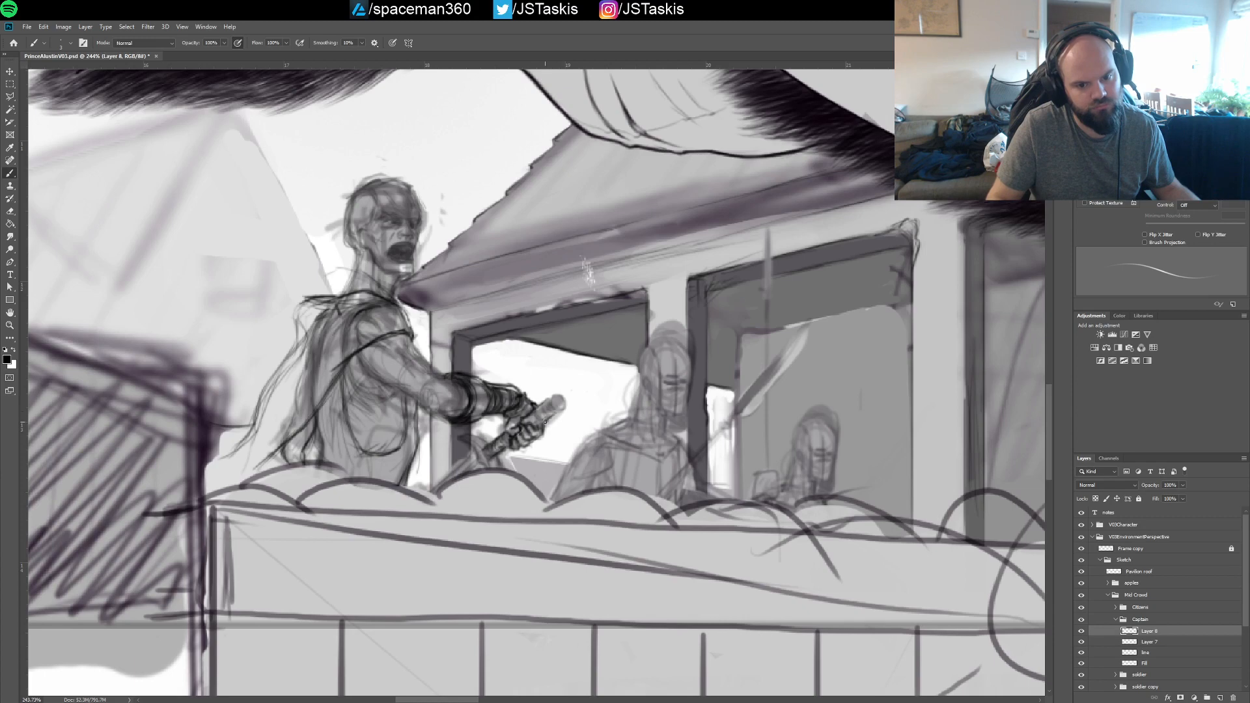
pyautogui.moveTo(561, 408)
pyautogui.mouseDown()
pyautogui.moveTo(545, 423)
pyautogui.moveTo(555, 395)
pyautogui.moveTo(565, 403)
pyautogui.moveTo(553, 407)
pyautogui.mouseUp()
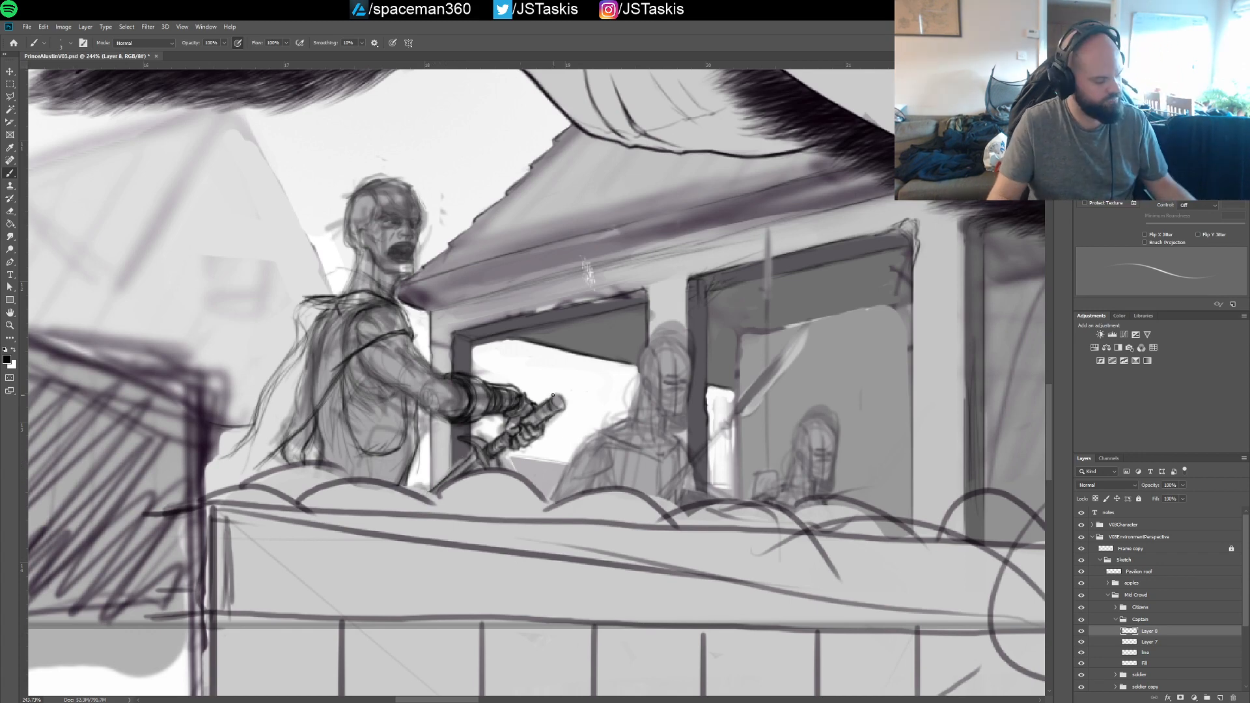
pyautogui.hotkey('ctrl', 's')
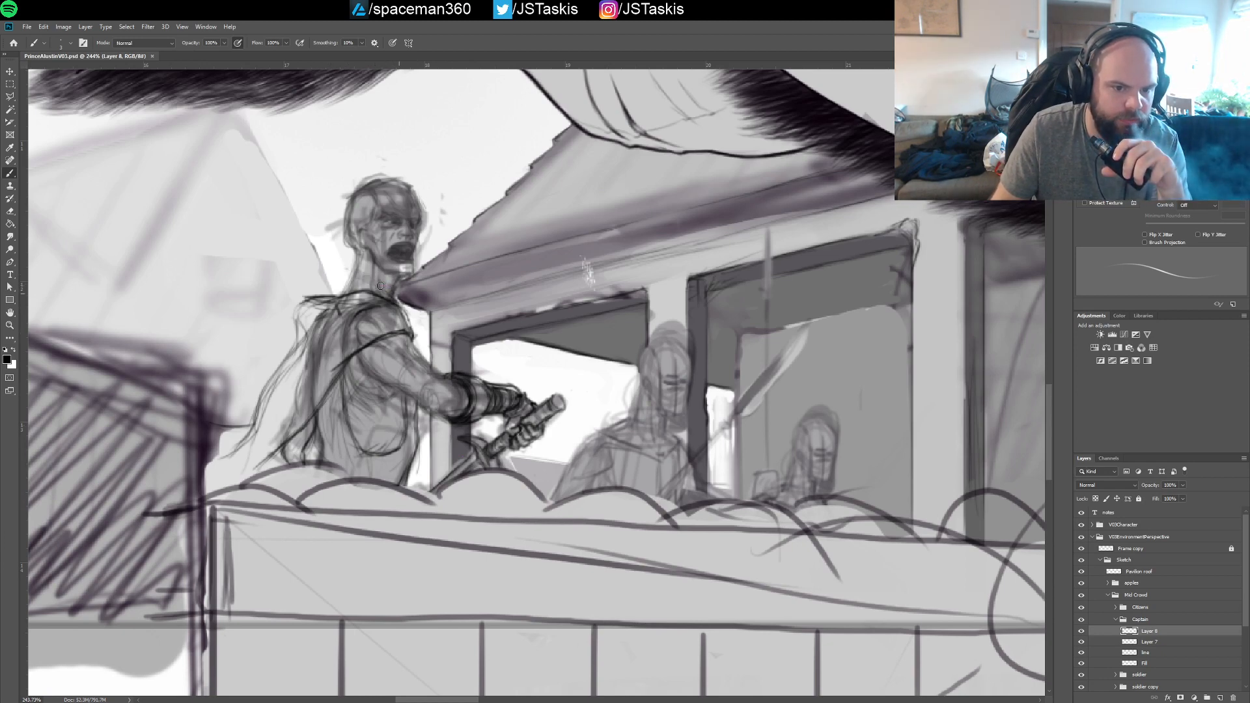
# Draw the captain's raised collar and his angry face with furrowed brows, shaded eye, nose and shouting mouth
pyautogui.moveTo(378, 369); pyautogui.dragTo(392, 381)
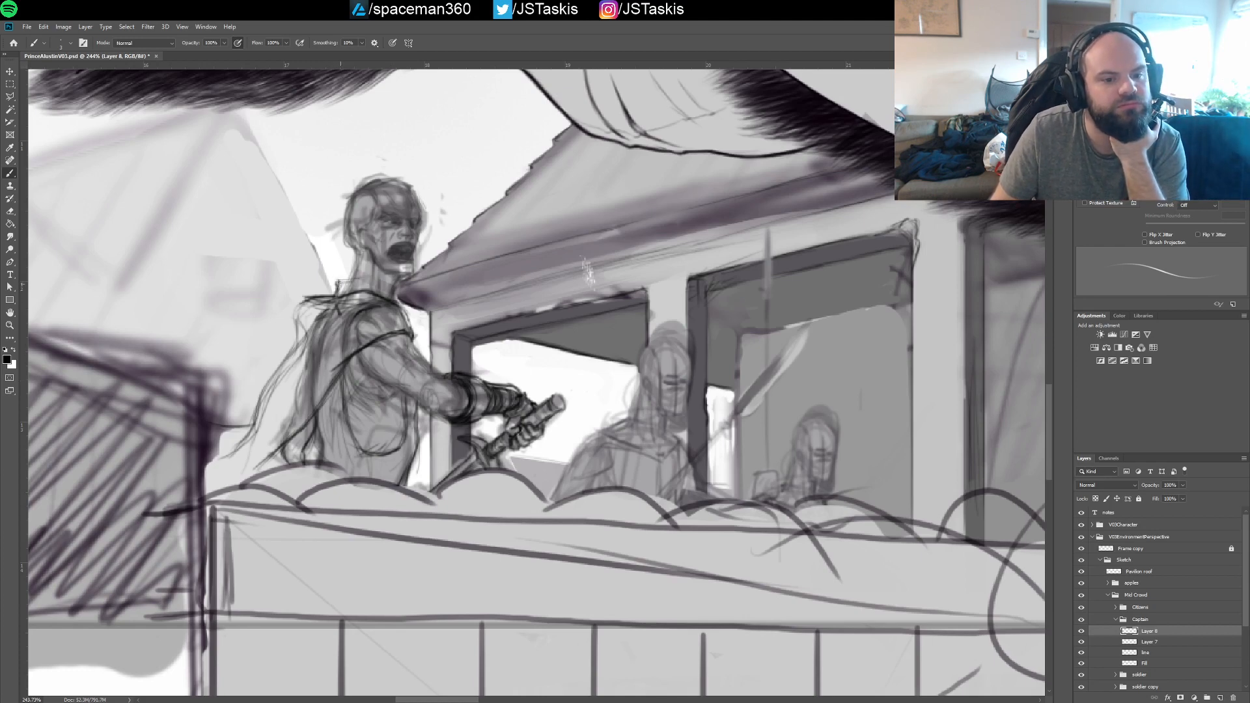
pyautogui.moveTo(338, 283)
pyautogui.mouseDown()
pyautogui.moveTo(396, 283)
pyautogui.moveTo(378, 292)
pyautogui.moveTo(392, 281)
pyautogui.moveTo(364, 273)
pyautogui.moveTo(336, 293)
pyautogui.moveTo(393, 284)
pyautogui.moveTo(408, 303)
pyautogui.moveTo(395, 296)
pyautogui.moveTo(414, 265)
pyautogui.mouseUp()
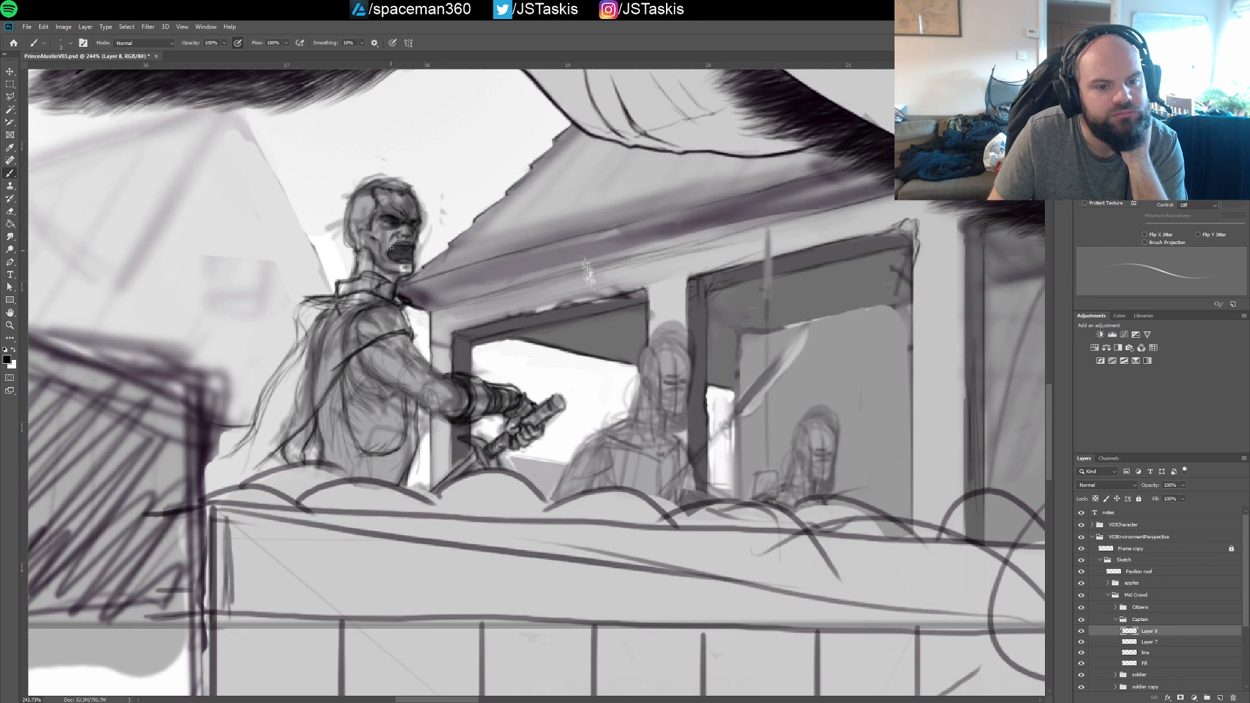
pyautogui.moveTo(395, 259); pyautogui.dragTo(402, 255)
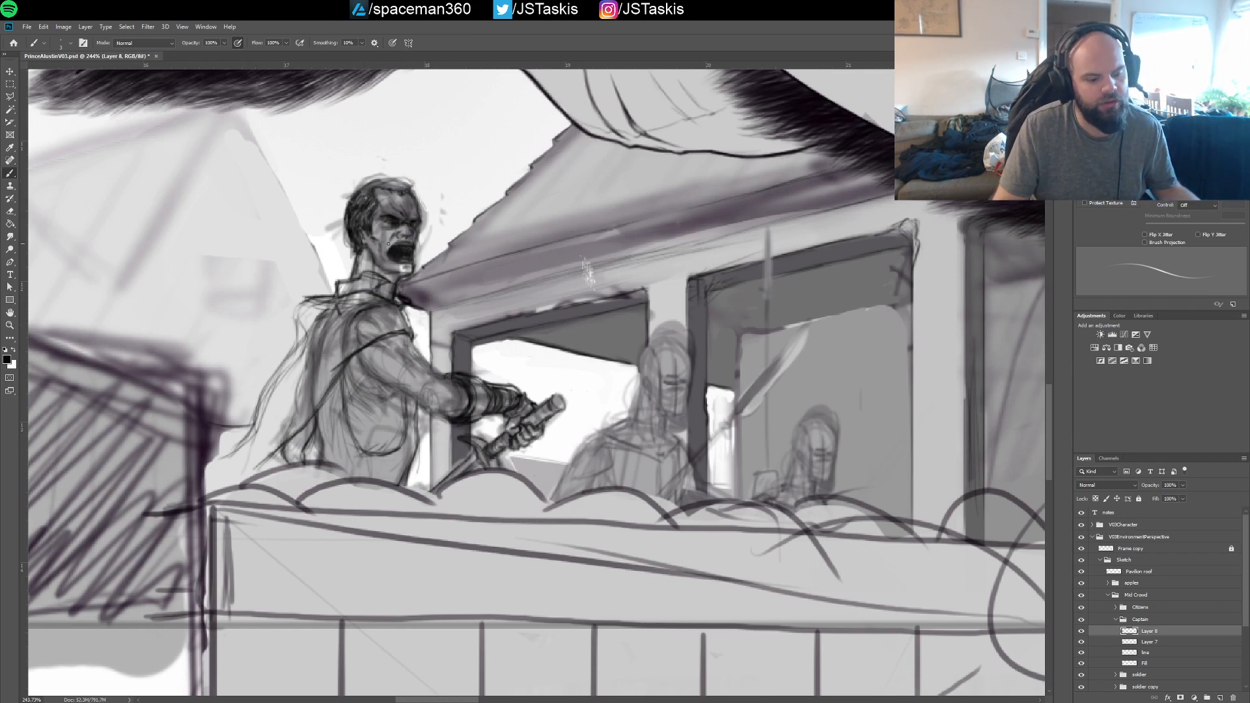
# Sketch short tousled hair over the crown, back and front hairline of the captain's head
pyautogui.moveTo(400, 183); pyautogui.dragTo(374, 179)
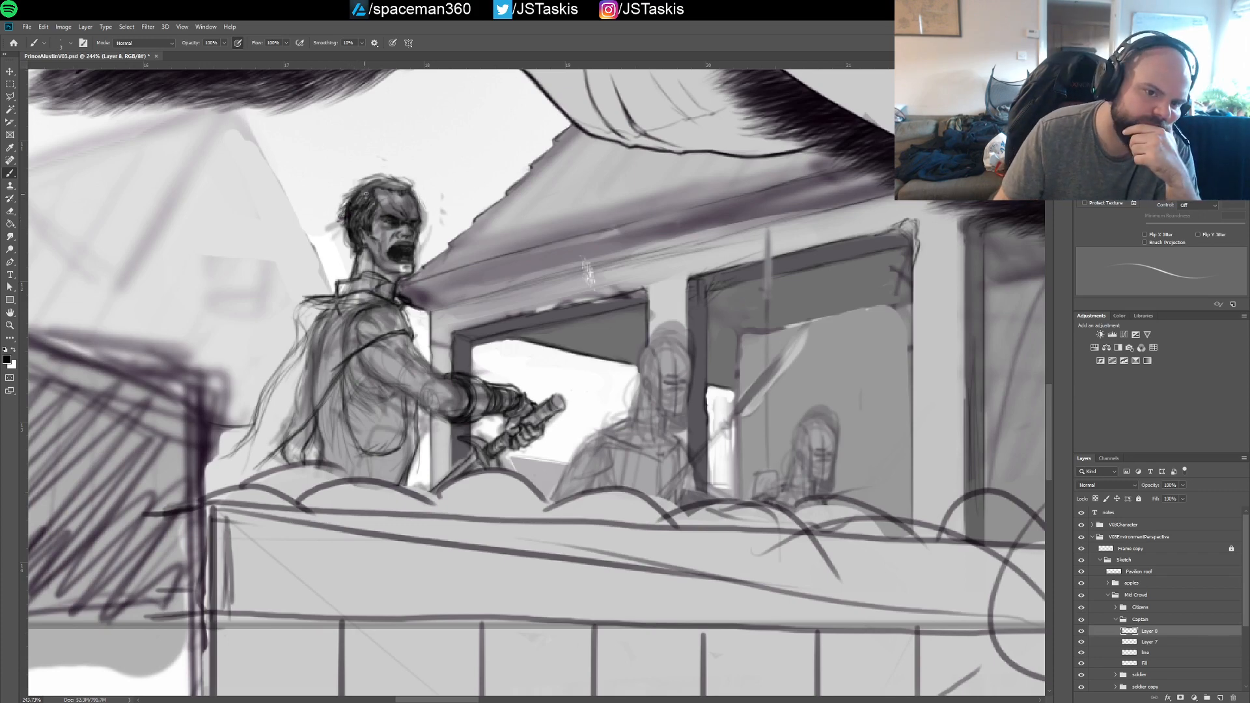
pyautogui.moveTo(345, 203); pyautogui.dragTo(370, 183)
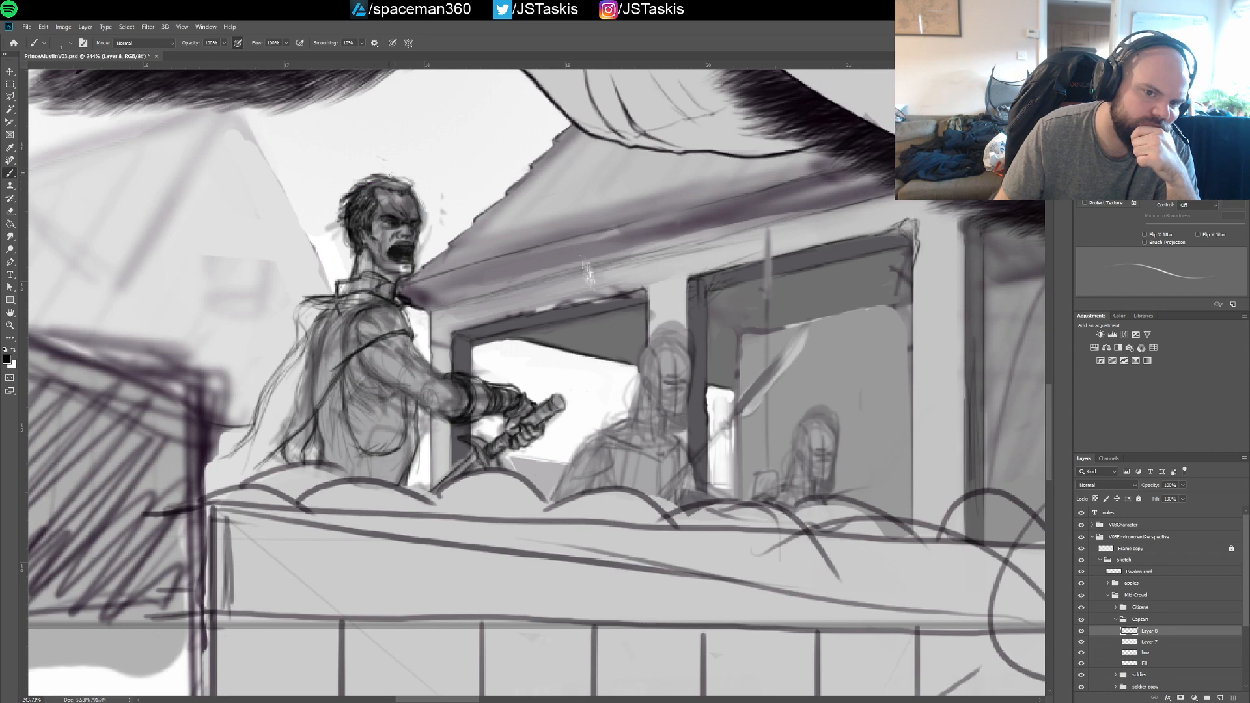
pyautogui.moveTo(393, 175); pyautogui.dragTo(411, 185)
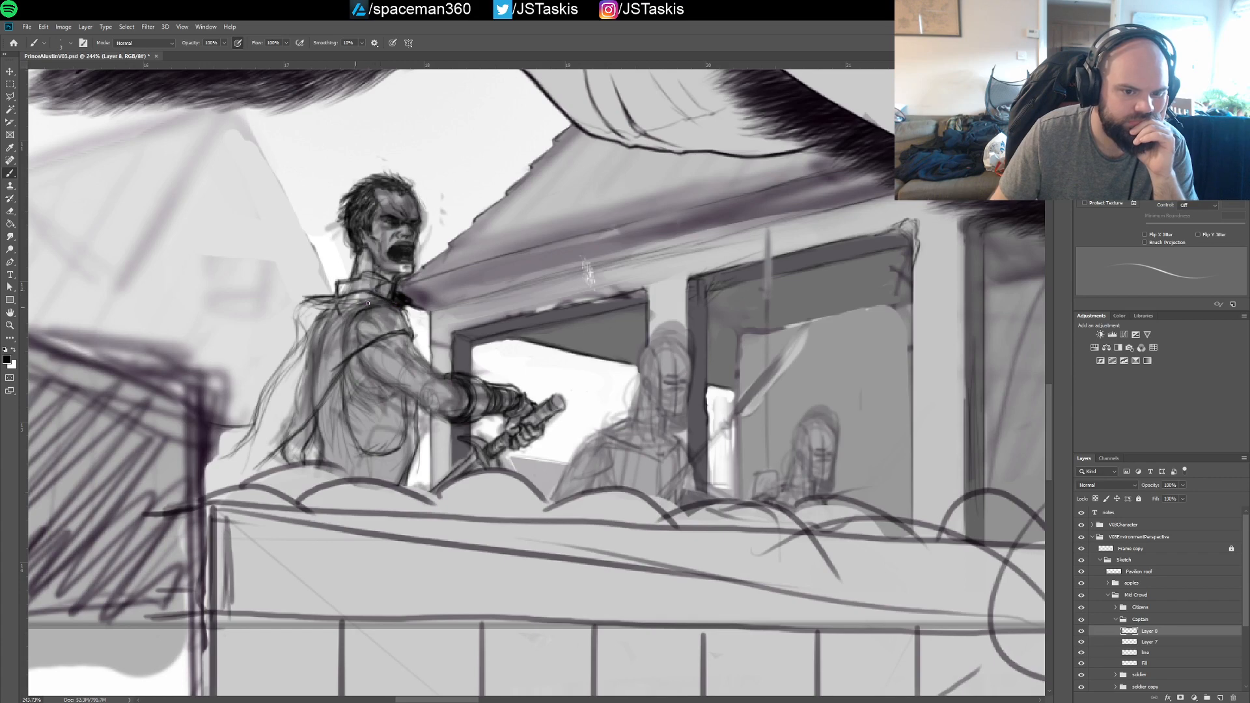
# Darken the cape's edge at the captain's collar and shoulder, its diagonal fold down to the apples, and the ledge line behind him
pyautogui.moveTo(370, 301); pyautogui.dragTo(337, 314)
pyautogui.moveTo(344, 311)
pyautogui.mouseDown()
pyautogui.moveTo(399, 306)
pyautogui.moveTo(416, 337)
pyautogui.moveTo(405, 323)
pyautogui.moveTo(409, 341)
pyautogui.moveTo(342, 364)
pyautogui.moveTo(412, 336)
pyautogui.moveTo(372, 362)
pyautogui.moveTo(353, 357)
pyautogui.moveTo(323, 406)
pyautogui.mouseUp()
pyautogui.moveTo(358, 351)
pyautogui.mouseDown()
pyautogui.moveTo(295, 443)
pyautogui.moveTo(244, 466)
pyautogui.moveTo(263, 476)
pyautogui.moveTo(271, 454)
pyautogui.moveTo(259, 473)
pyautogui.mouseUp()
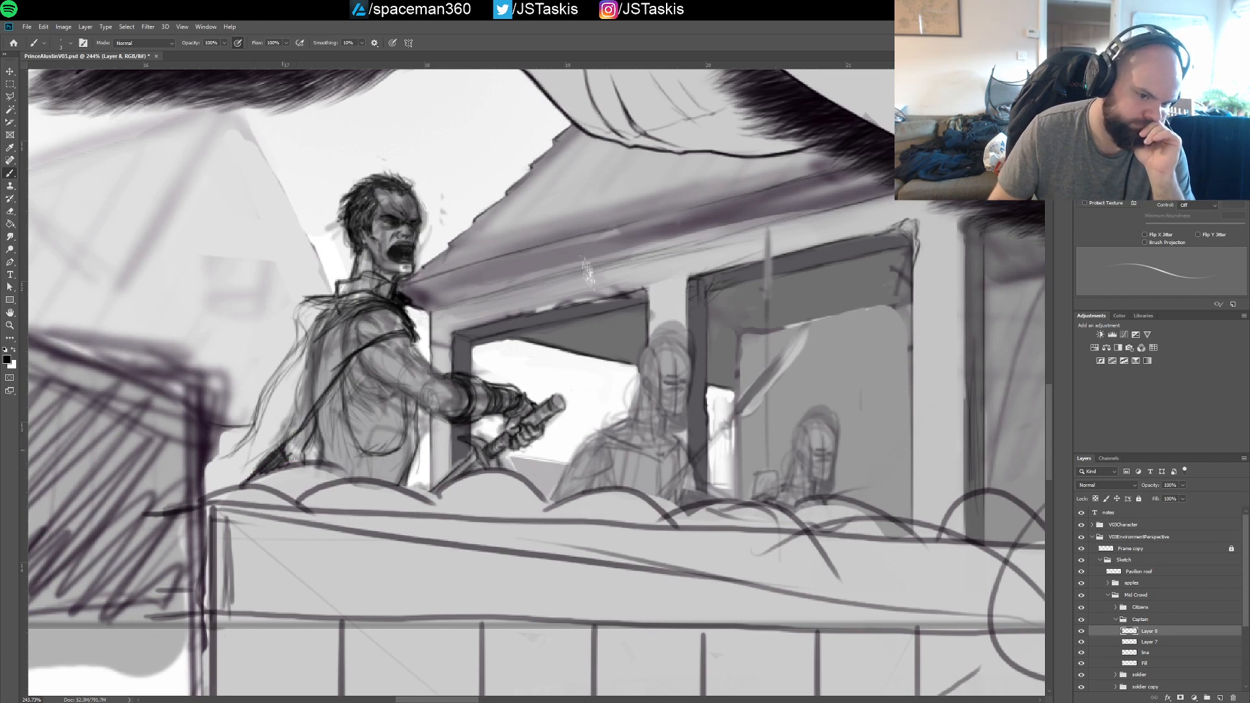
pyautogui.moveTo(246, 425); pyautogui.dragTo(212, 428)
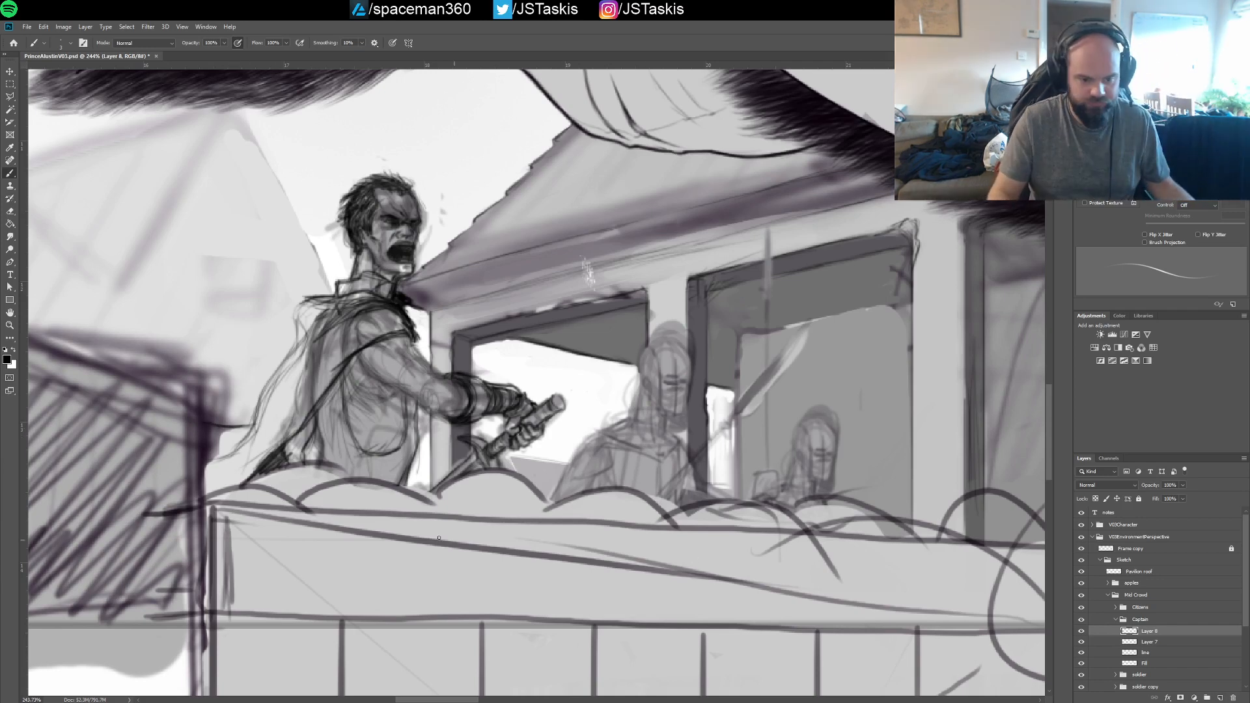
# Paint out the stray background lines between the crate and the captain's cape in light grey on the SketchCopy layer
pyautogui.press('v')
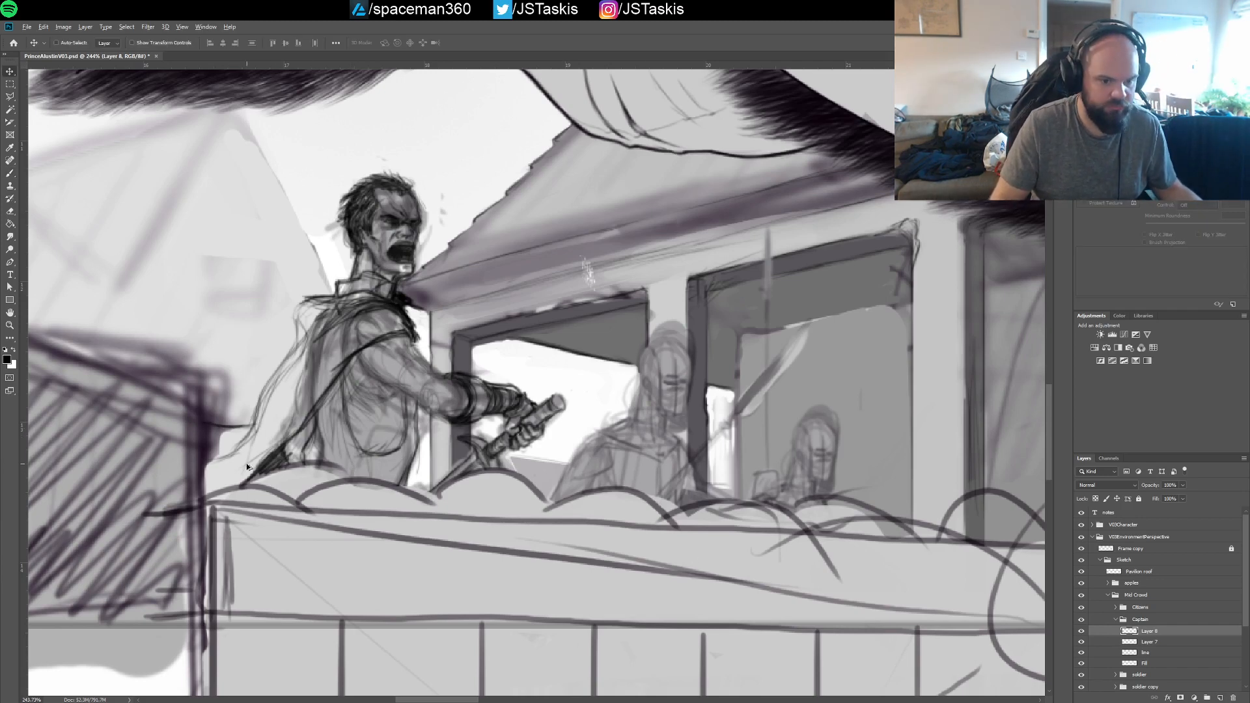
pyautogui.click(245, 465)
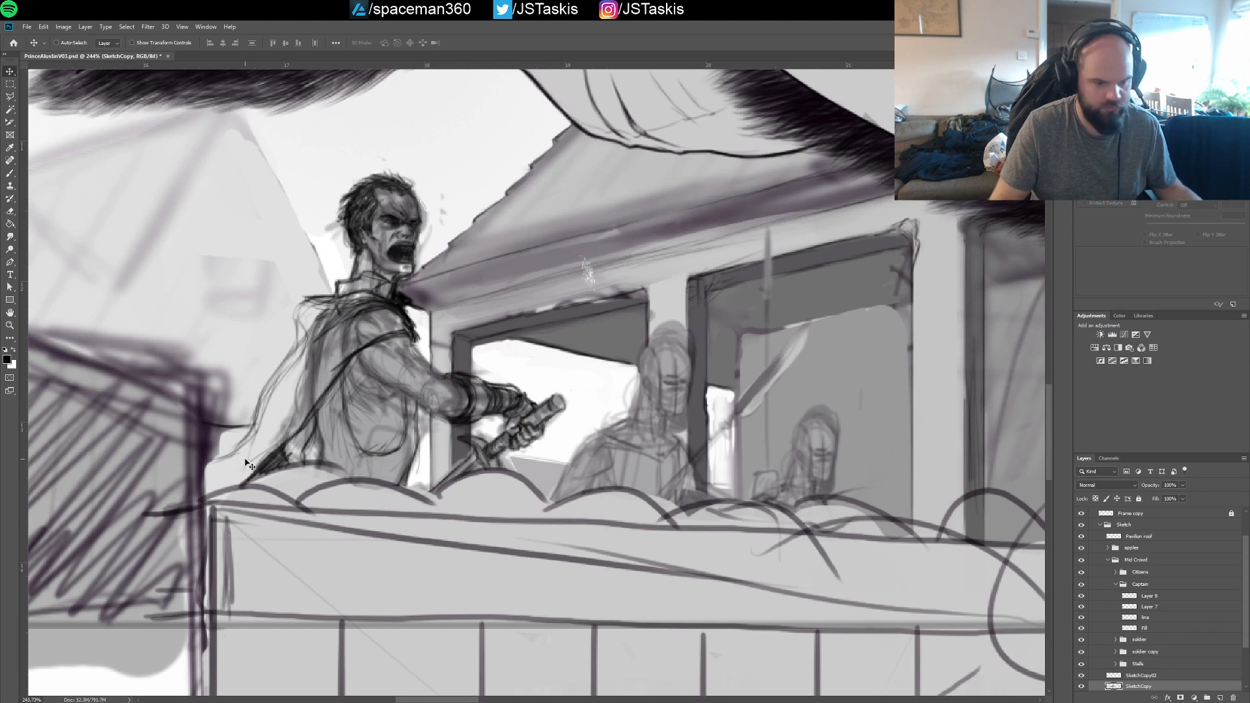
pyautogui.press('b')
pyautogui.press('x')
pyautogui.press(']')
pyautogui.press(']')
pyautogui.press(']')
pyautogui.press(']')
pyautogui.press(']')
pyautogui.press(']')
pyautogui.press(']')
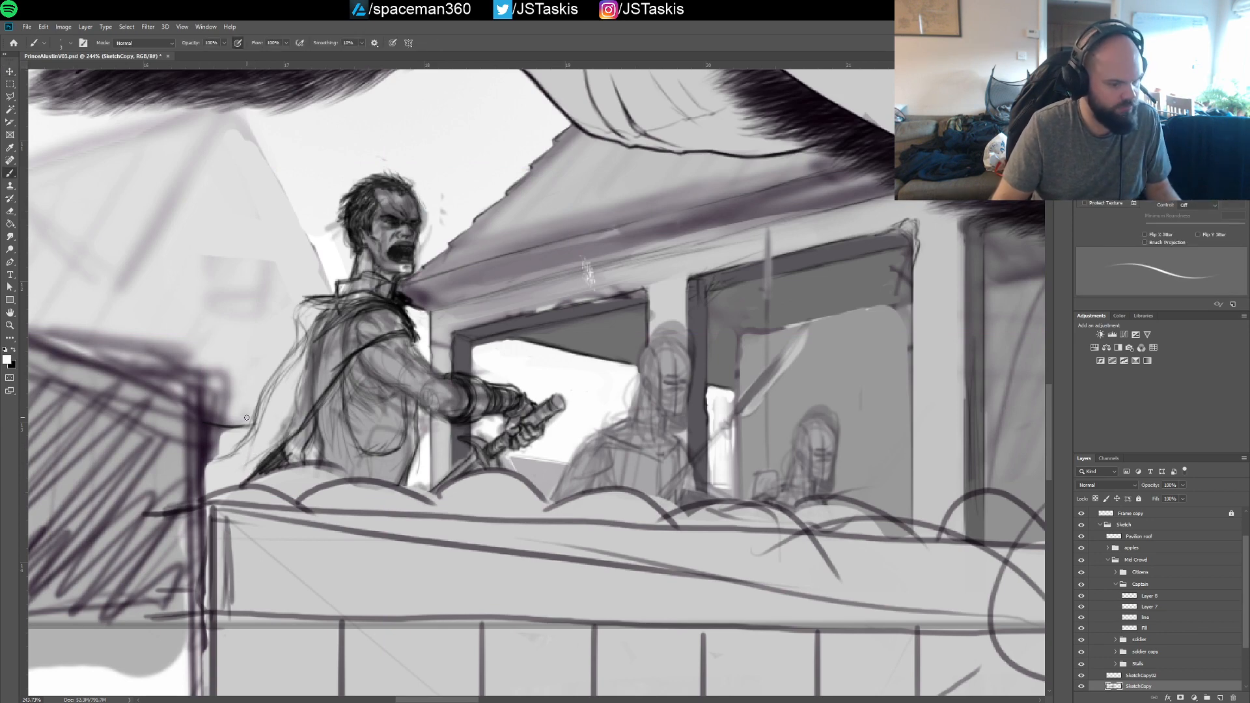
pyautogui.moveTo(211, 434)
pyautogui.mouseDown()
pyautogui.moveTo(212, 475)
pyautogui.moveTo(209, 439)
pyautogui.moveTo(229, 435)
pyautogui.moveTo(213, 433)
pyautogui.moveTo(242, 471)
pyautogui.moveTo(229, 472)
pyautogui.moveTo(234, 439)
pyautogui.mouseUp()
pyautogui.keyDown('alt'); pyautogui.click(229, 475); pyautogui.keyUp('alt')
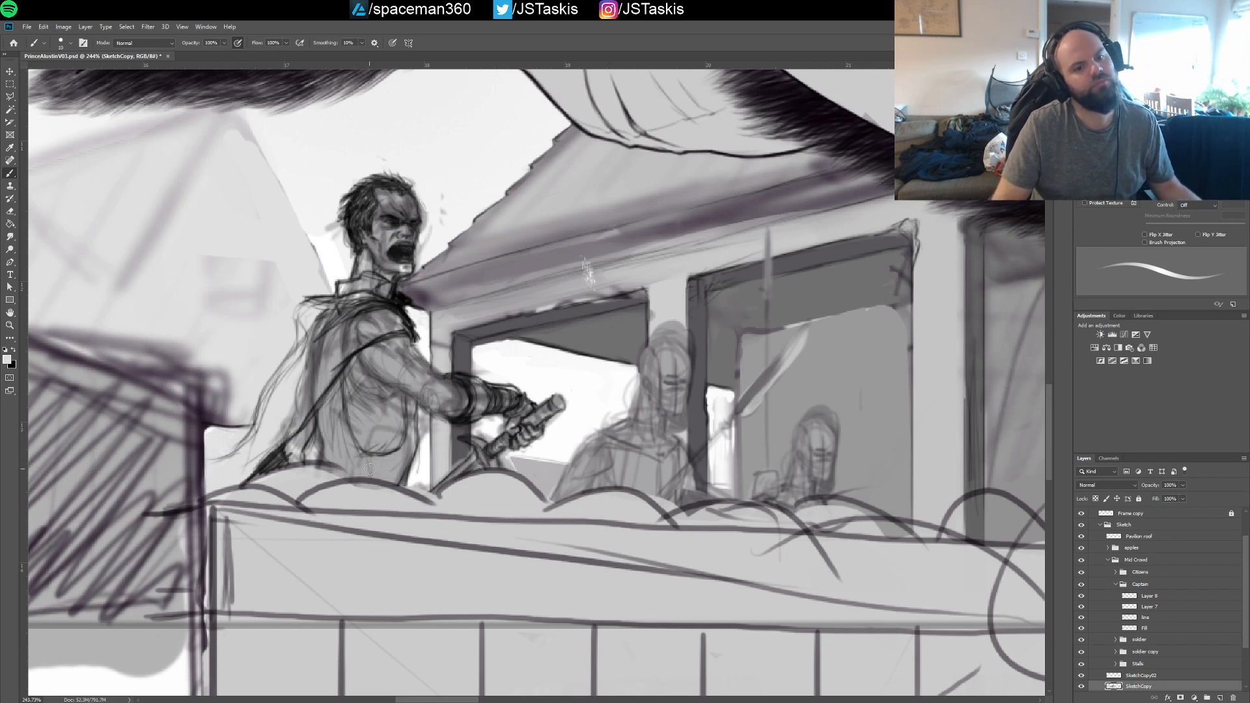
# Check the visibility of the Captain group's sketch layers and delete its old line layer
pyautogui.click(1140, 586)
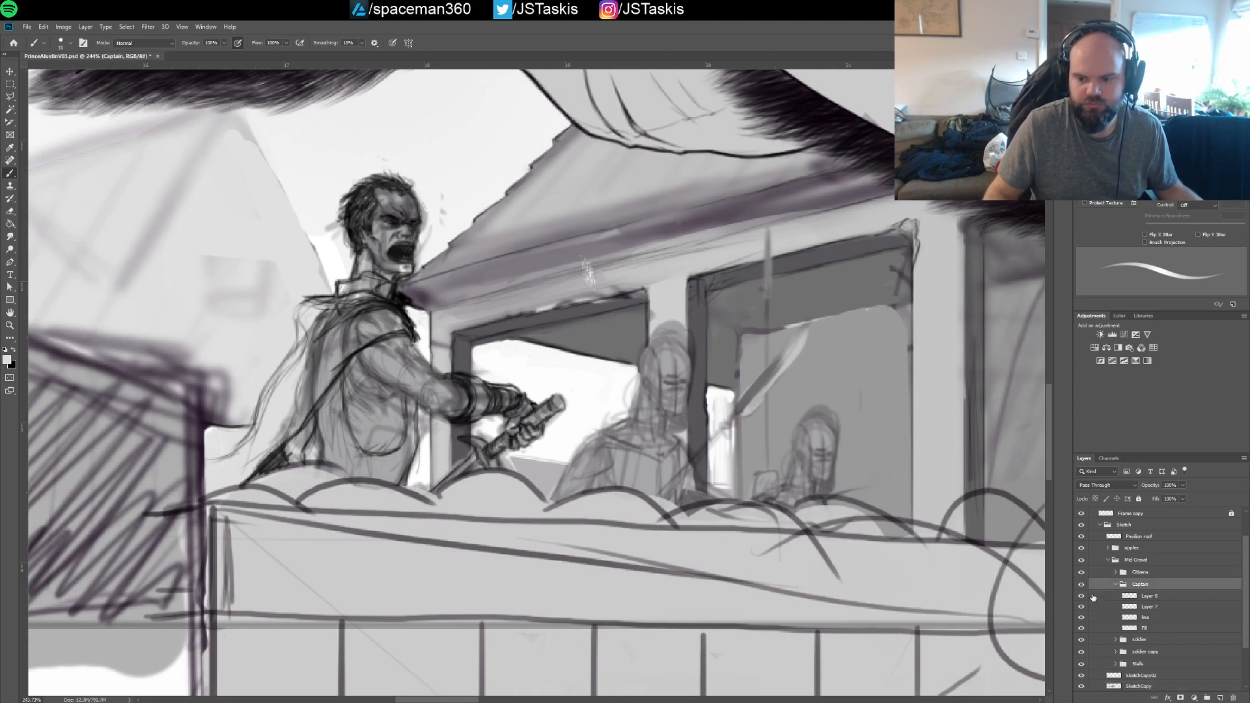
pyautogui.click(1118, 597)
pyautogui.click(1083, 596)
pyautogui.click(1082, 595)
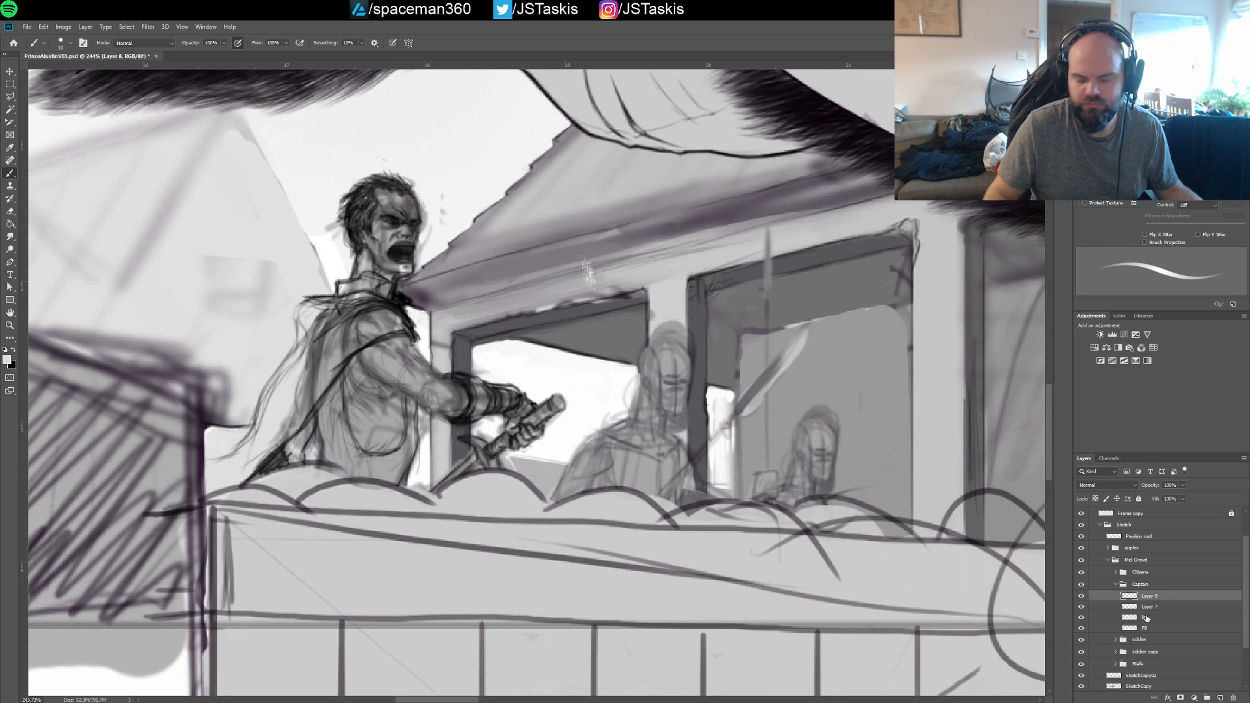
pyautogui.click(1148, 618)
pyautogui.click(1082, 617)
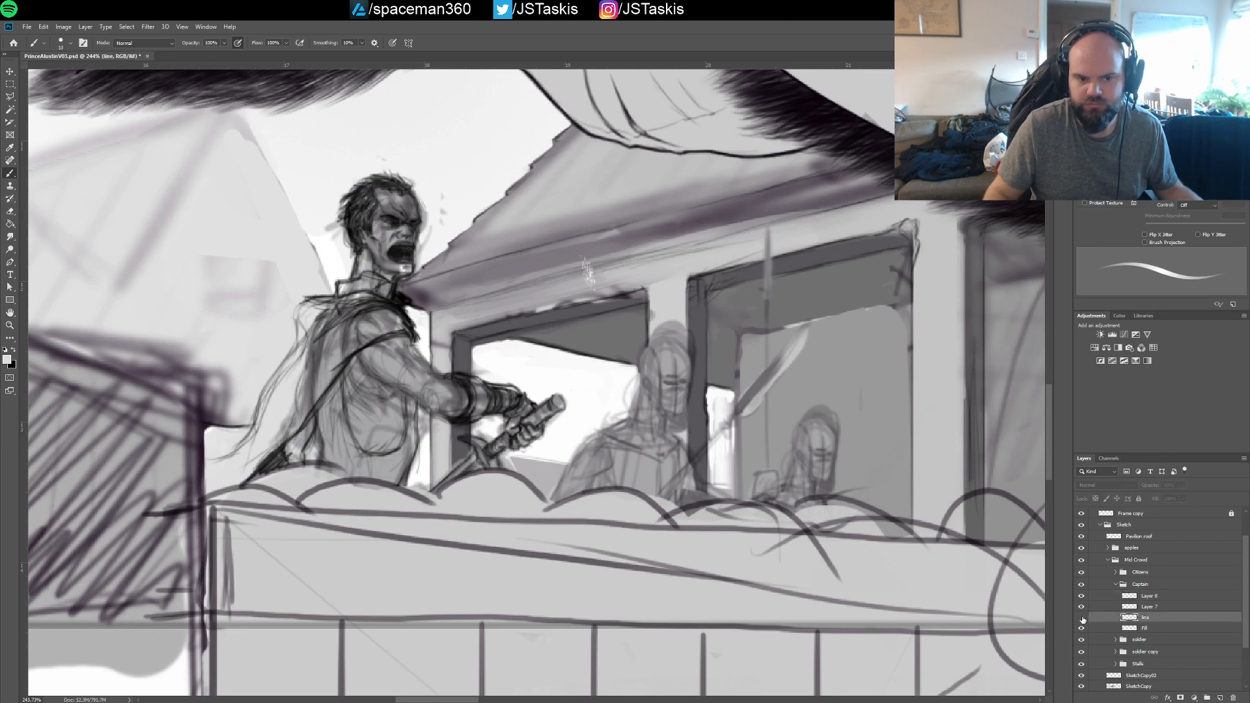
pyautogui.click(1082, 618)
pyautogui.click(1081, 617)
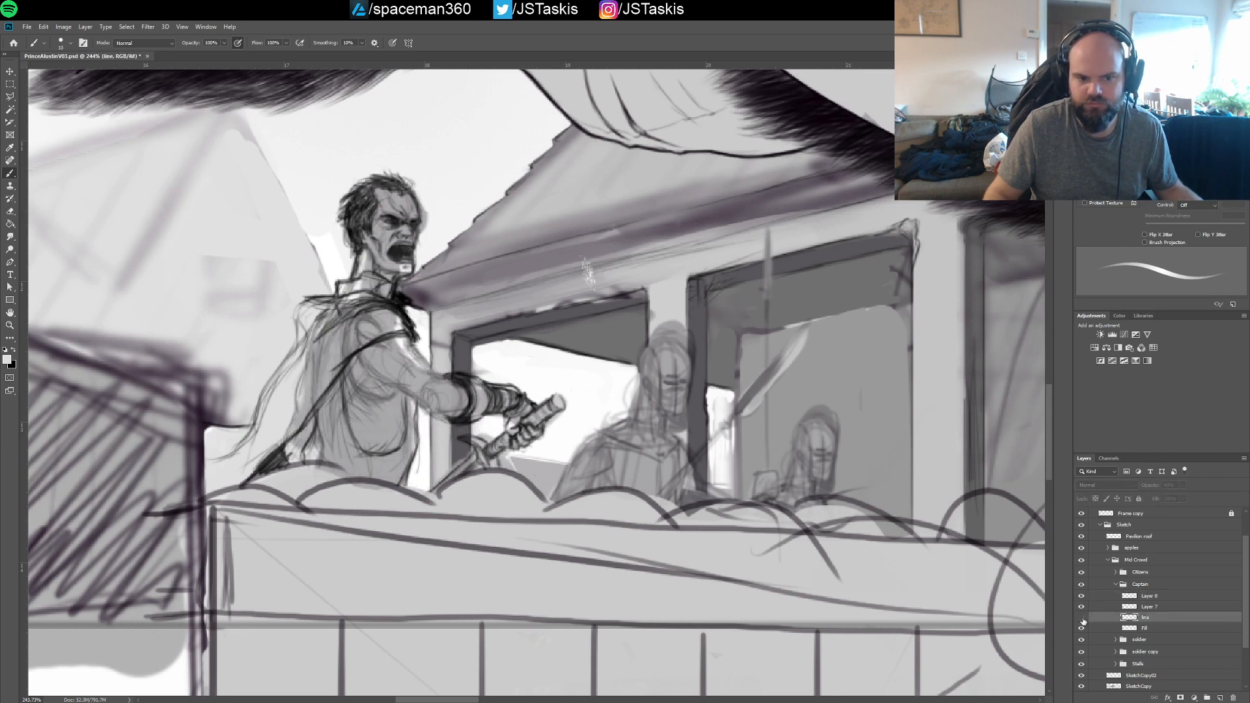
pyautogui.press('Delete')
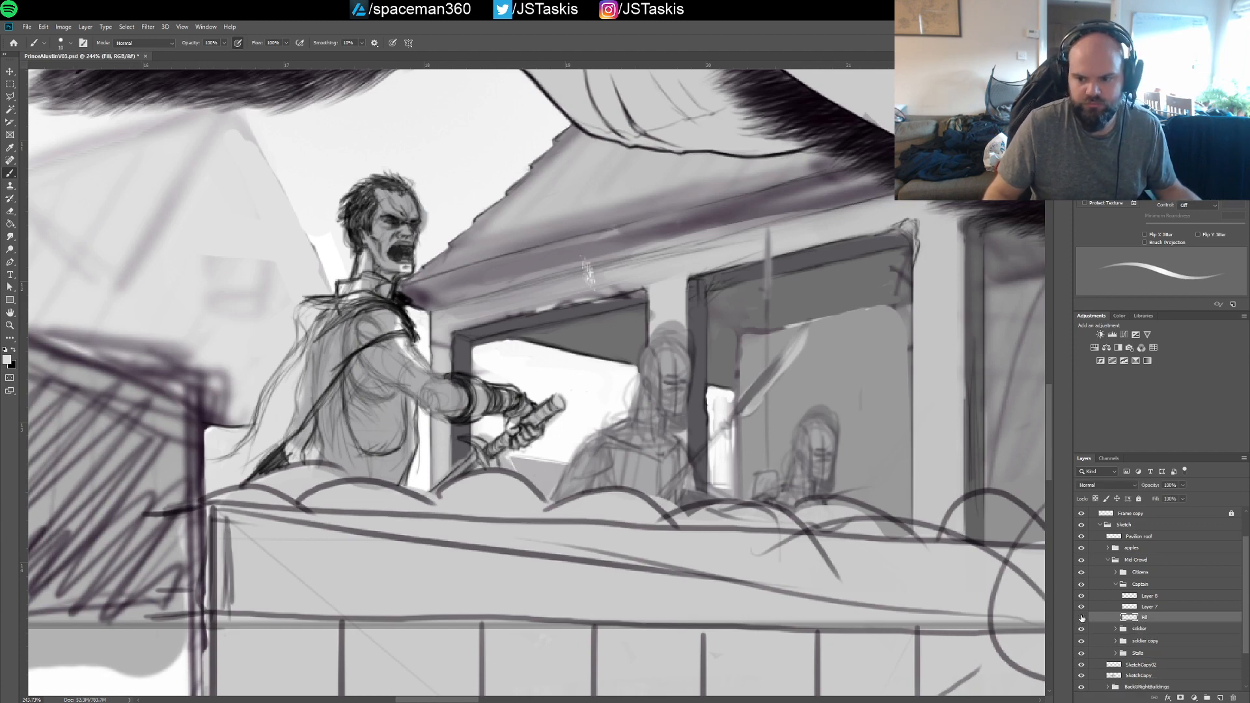
# Check the Captain group's Fill layer, and paint light grey over the upper cape and highlights on his forehead and face
pyautogui.click(1082, 617)
pyautogui.click(1082, 617)
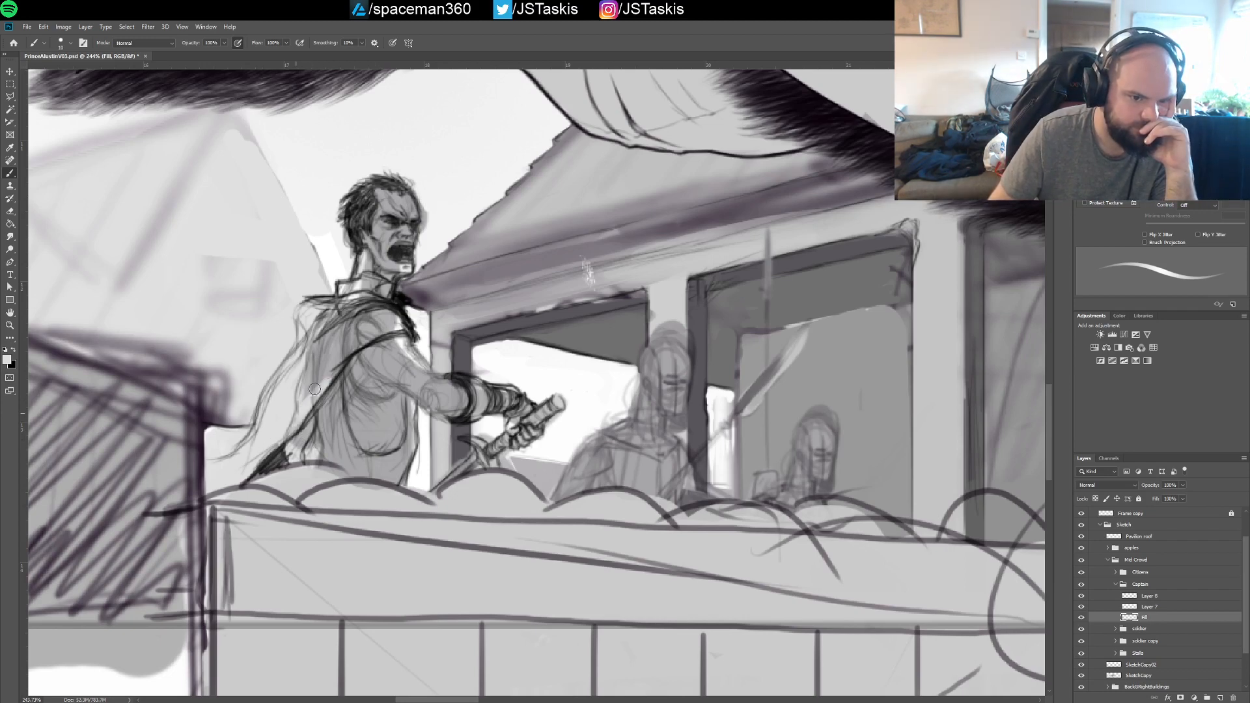
pyautogui.moveTo(314, 389)
pyautogui.mouseDown()
pyautogui.moveTo(311, 318)
pyautogui.moveTo(329, 319)
pyautogui.moveTo(333, 339)
pyautogui.moveTo(312, 390)
pyautogui.moveTo(373, 334)
pyautogui.moveTo(361, 337)
pyautogui.moveTo(393, 325)
pyautogui.moveTo(364, 331)
pyautogui.mouseUp()
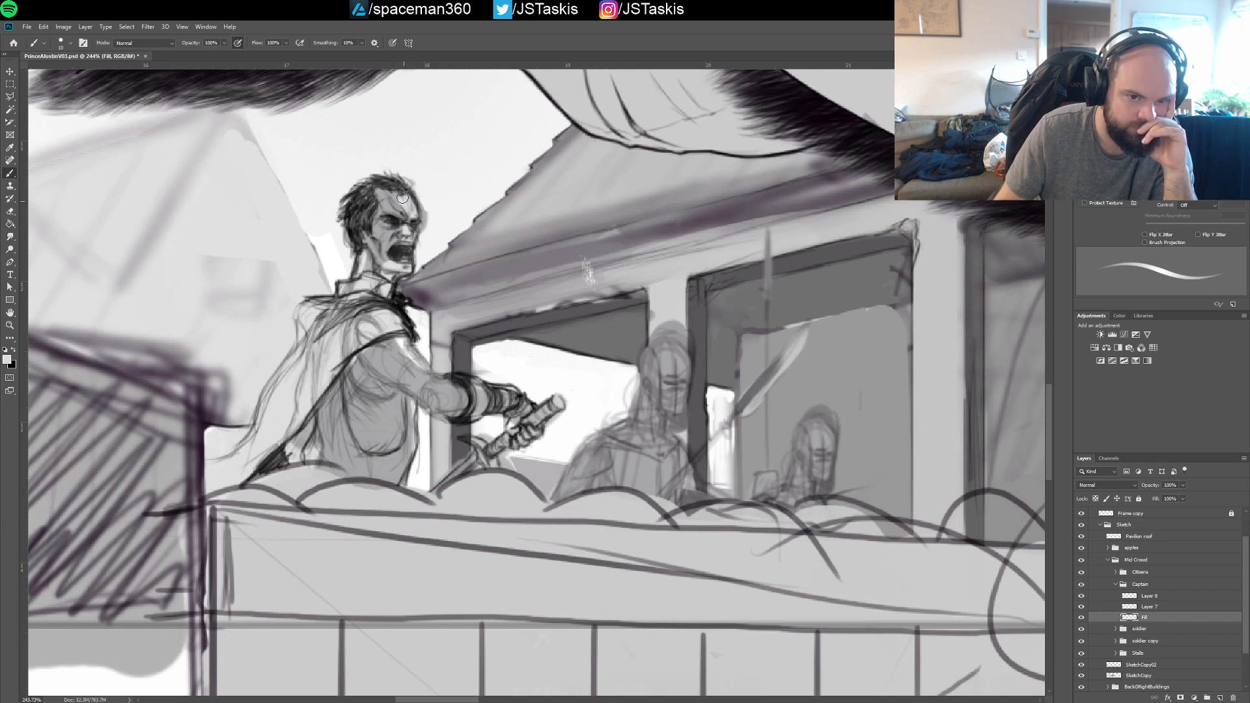
pyautogui.moveTo(402, 198)
pyautogui.mouseDown()
pyautogui.moveTo(365, 192)
pyautogui.moveTo(356, 219)
pyautogui.moveTo(365, 262)
pyautogui.moveTo(380, 239)
pyautogui.moveTo(379, 276)
pyautogui.moveTo(394, 258)
pyautogui.moveTo(390, 211)
pyautogui.moveTo(373, 222)
pyautogui.moveTo(408, 212)
pyautogui.mouseUp()
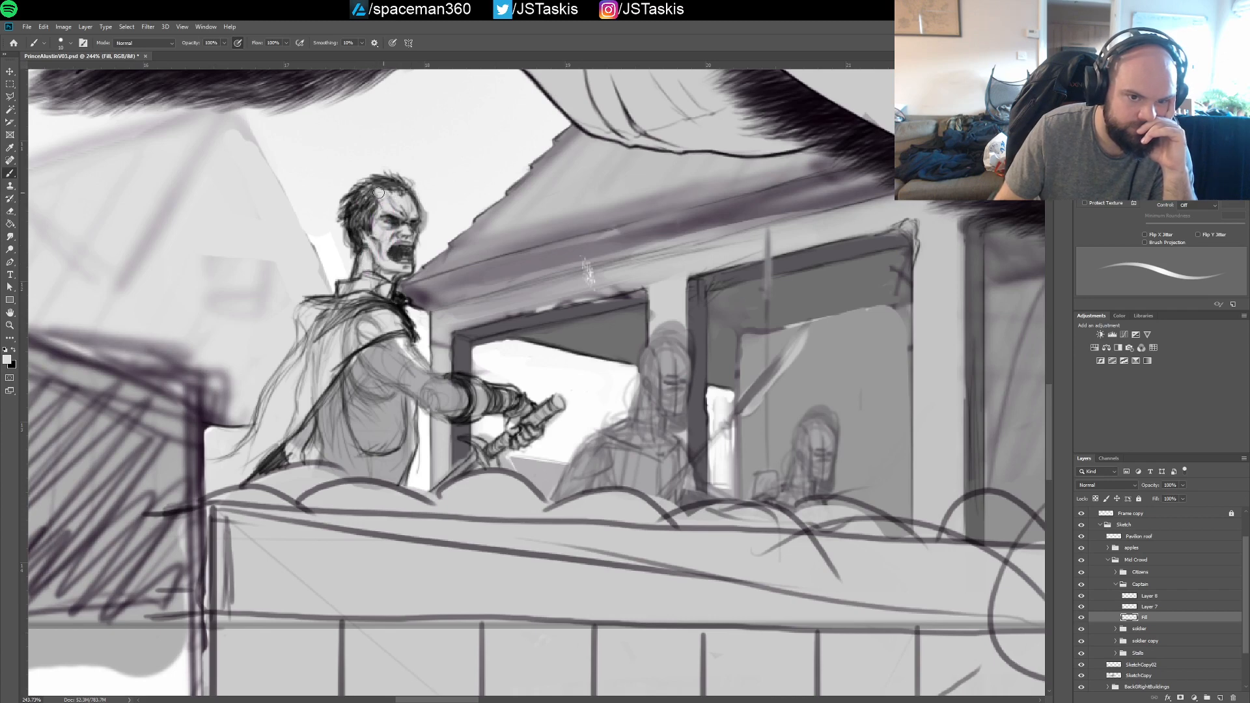
# Sample the torso's mid grey and fill the captain's cape with it on the Fill layer, down to the apples
pyautogui.keyDown('alt'); pyautogui.click(385, 426); pyautogui.keyUp('alt')
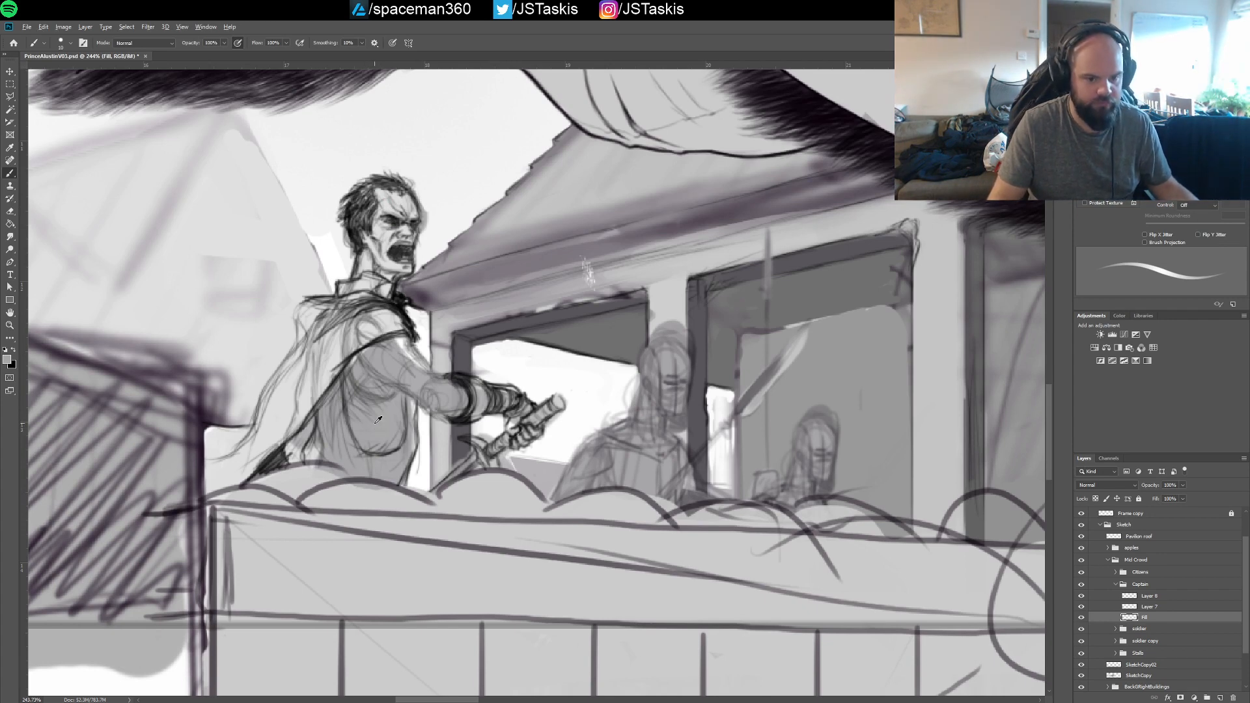
pyautogui.press(']')
pyautogui.press(']')
pyautogui.press(']')
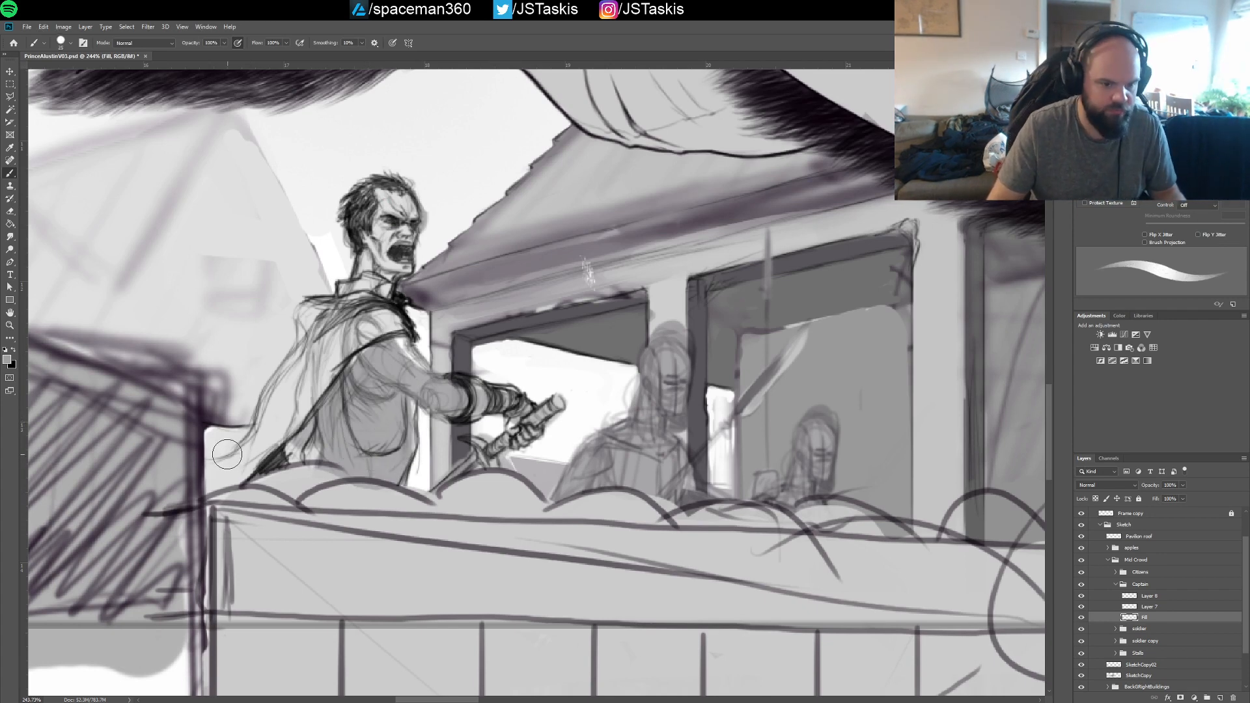
pyautogui.press('[')
pyautogui.press('[')
pyautogui.moveTo(229, 454)
pyautogui.mouseDown()
pyautogui.moveTo(209, 491)
pyautogui.moveTo(207, 432)
pyautogui.moveTo(224, 484)
pyautogui.moveTo(251, 468)
pyautogui.moveTo(232, 486)
pyautogui.moveTo(285, 428)
pyautogui.moveTo(276, 449)
pyautogui.moveTo(311, 424)
pyautogui.moveTo(290, 459)
pyautogui.moveTo(325, 445)
pyautogui.moveTo(244, 465)
pyautogui.moveTo(258, 434)
pyautogui.moveTo(219, 437)
pyautogui.moveTo(241, 453)
pyautogui.moveTo(209, 474)
pyautogui.mouseUp()
pyautogui.click(219, 476)
pyautogui.press('[')
pyautogui.press('[')
pyautogui.moveTo(264, 510)
pyautogui.mouseDown()
pyautogui.moveTo(284, 458)
pyautogui.moveTo(232, 472)
pyautogui.moveTo(265, 435)
pyautogui.moveTo(278, 384)
pyautogui.moveTo(271, 393)
pyautogui.moveTo(306, 343)
pyautogui.moveTo(303, 310)
pyautogui.moveTo(343, 298)
pyautogui.moveTo(299, 364)
pyautogui.moveTo(299, 378)
pyautogui.moveTo(331, 348)
pyautogui.moveTo(291, 441)
pyautogui.moveTo(352, 353)
pyautogui.moveTo(323, 370)
pyautogui.moveTo(379, 307)
pyautogui.moveTo(381, 358)
pyautogui.moveTo(403, 323)
pyautogui.moveTo(425, 382)
pyautogui.moveTo(403, 352)
pyautogui.moveTo(441, 389)
pyautogui.moveTo(422, 382)
pyautogui.moveTo(428, 397)
pyautogui.moveTo(413, 402)
pyautogui.moveTo(423, 407)
pyautogui.moveTo(407, 403)
pyautogui.moveTo(401, 475)
pyautogui.mouseUp()
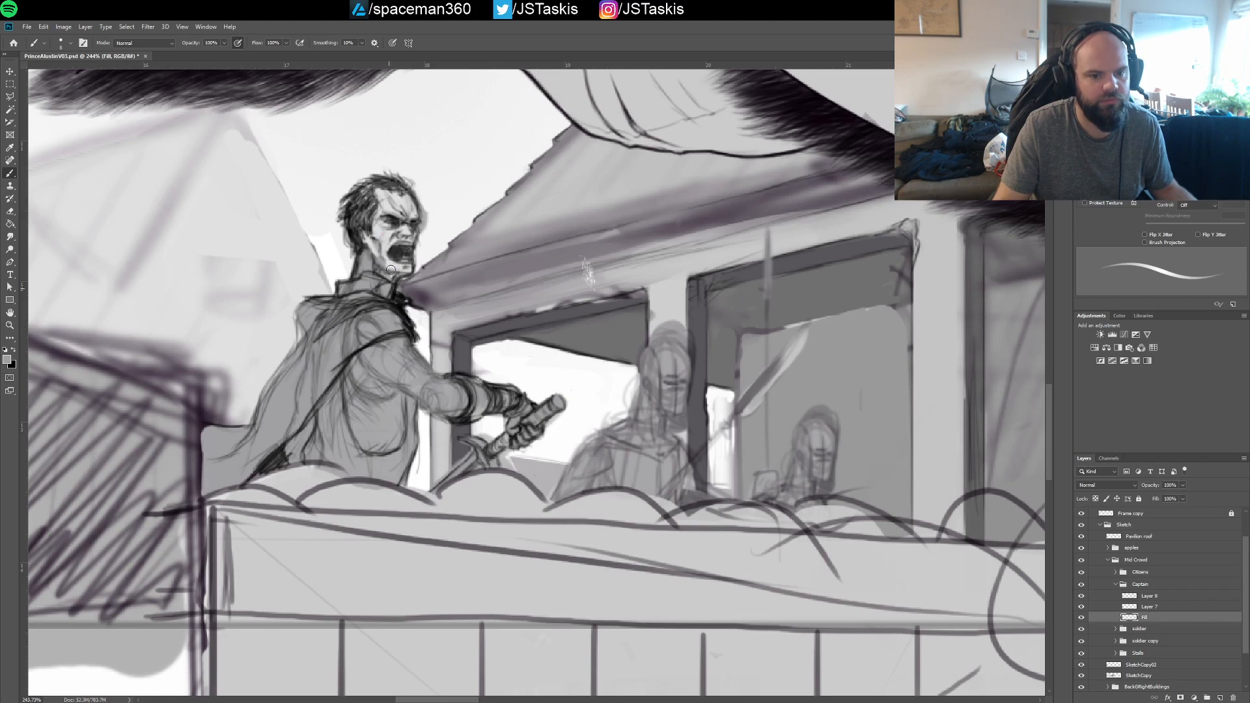
# Shade the captain's neck and face in grey and lighten his arm toward the sword hilt, undoing the last stroke
pyautogui.moveTo(389, 265)
pyautogui.mouseDown()
pyautogui.moveTo(373, 228)
pyautogui.moveTo(384, 236)
pyautogui.moveTo(386, 263)
pyautogui.moveTo(365, 237)
pyautogui.moveTo(380, 265)
pyautogui.moveTo(384, 207)
pyautogui.mouseUp()
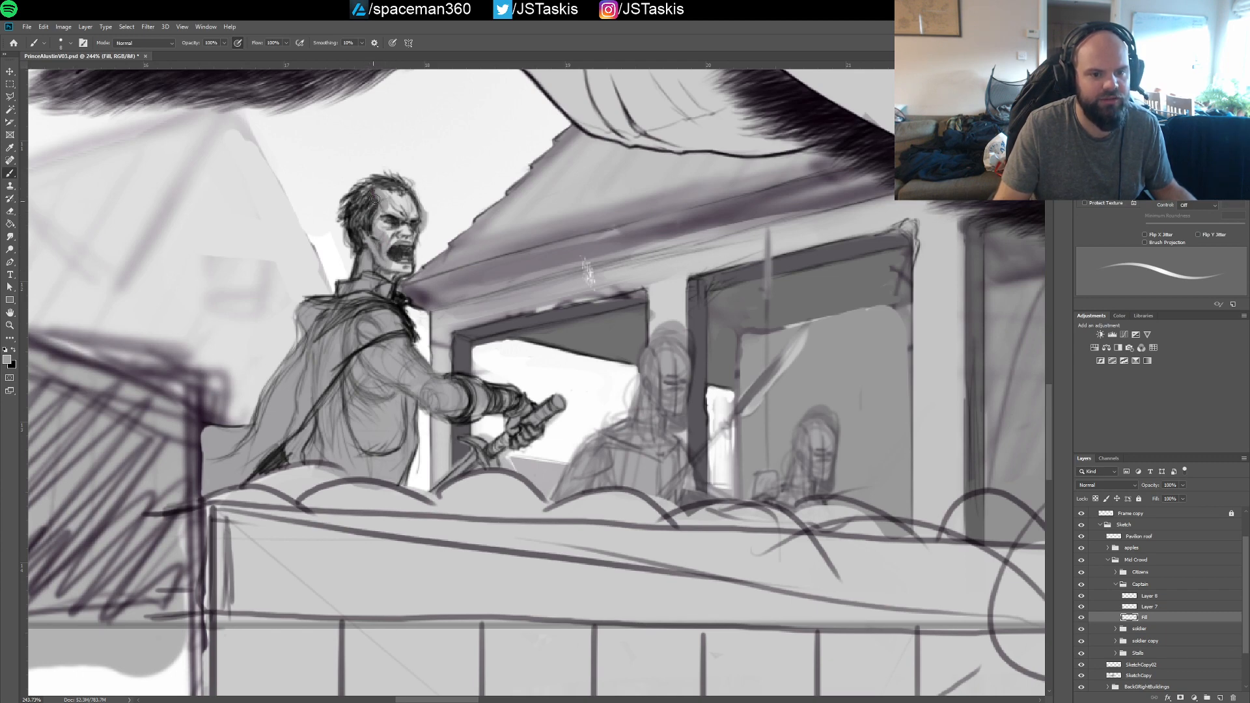
pyautogui.moveTo(385, 227); pyautogui.dragTo(390, 230)
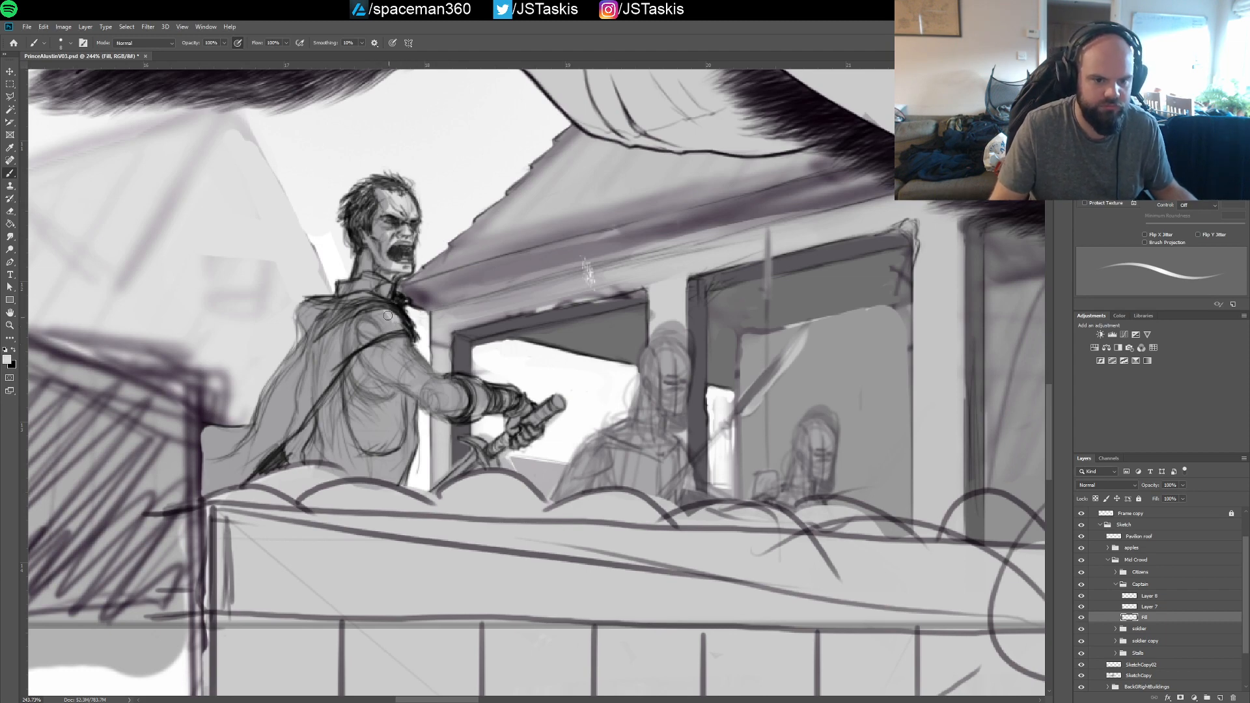
pyautogui.moveTo(388, 316)
pyautogui.mouseDown()
pyautogui.moveTo(435, 389)
pyautogui.moveTo(459, 394)
pyautogui.moveTo(446, 385)
pyautogui.moveTo(449, 403)
pyautogui.moveTo(564, 405)
pyautogui.moveTo(519, 405)
pyautogui.moveTo(547, 406)
pyautogui.mouseUp()
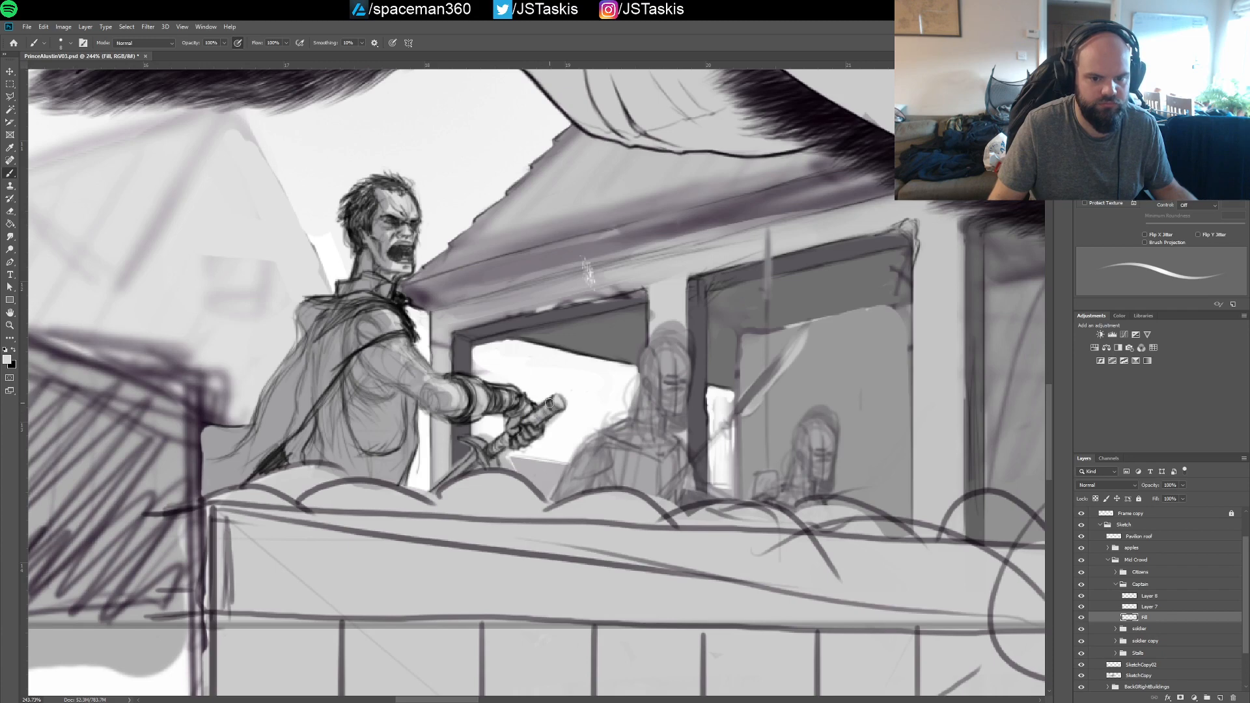
pyautogui.hotkey('ctrl', 'z')
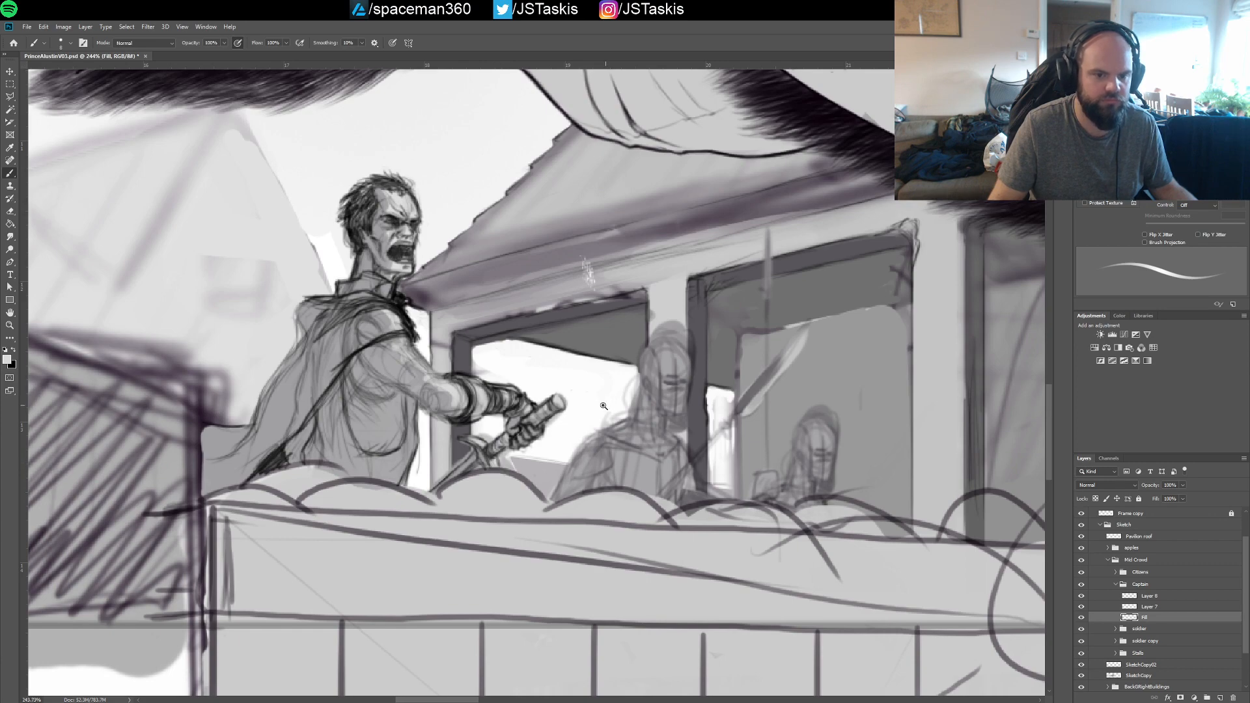
# Examine the captain within the full composition, and compare him with Layer 7 and Layer 8 each hidden and shown
pyautogui.moveTo(604, 406); pyautogui.dragTo(490, 417)
pyautogui.moveTo(677, 355)
pyautogui.mouseDown()
pyautogui.moveTo(514, 458)
pyautogui.moveTo(559, 439)
pyautogui.moveTo(529, 452)
pyautogui.mouseUp()
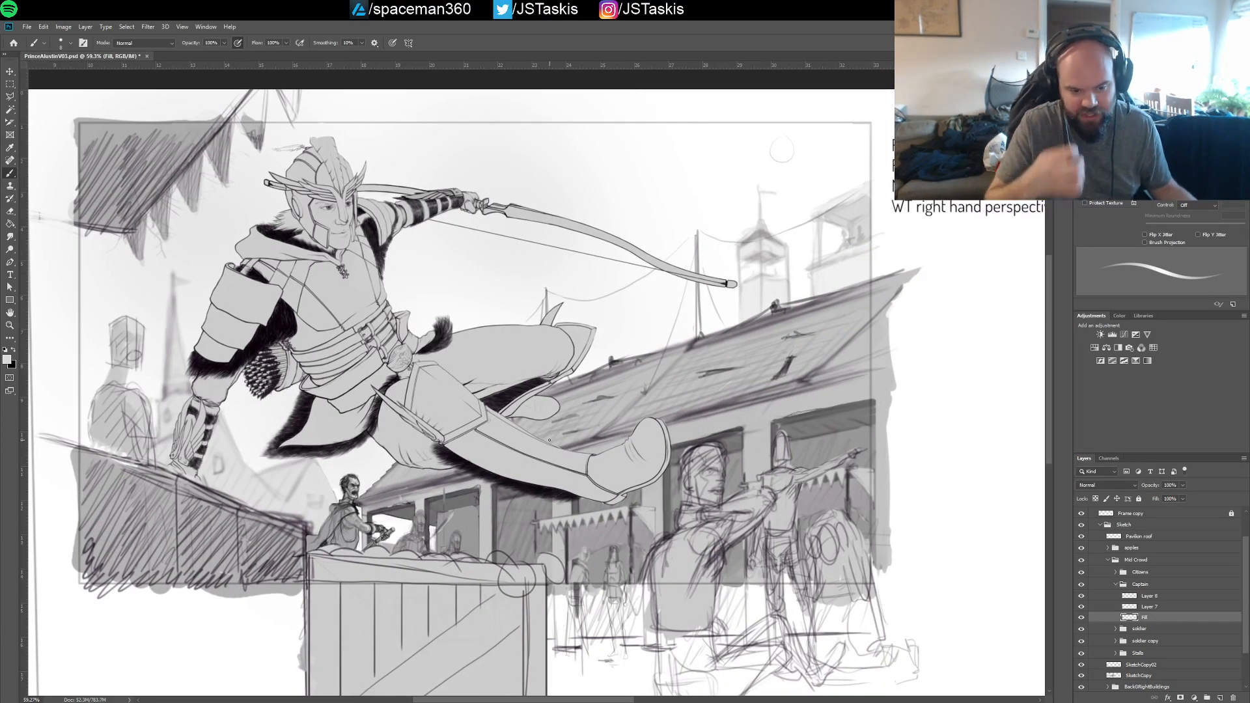
pyautogui.moveTo(465, 368); pyautogui.dragTo(546, 370)
pyautogui.moveTo(333, 684); pyautogui.dragTo(532, 267)
pyautogui.moveTo(444, 359); pyautogui.dragTo(490, 361)
pyautogui.moveTo(387, 404)
pyautogui.mouseDown()
pyautogui.moveTo(491, 364)
pyautogui.moveTo(468, 370)
pyautogui.moveTo(478, 372)
pyautogui.mouseUp()
pyautogui.moveTo(468, 278)
pyautogui.mouseDown()
pyautogui.moveTo(492, 392)
pyautogui.moveTo(552, 408)
pyautogui.moveTo(484, 370)
pyautogui.mouseUp()
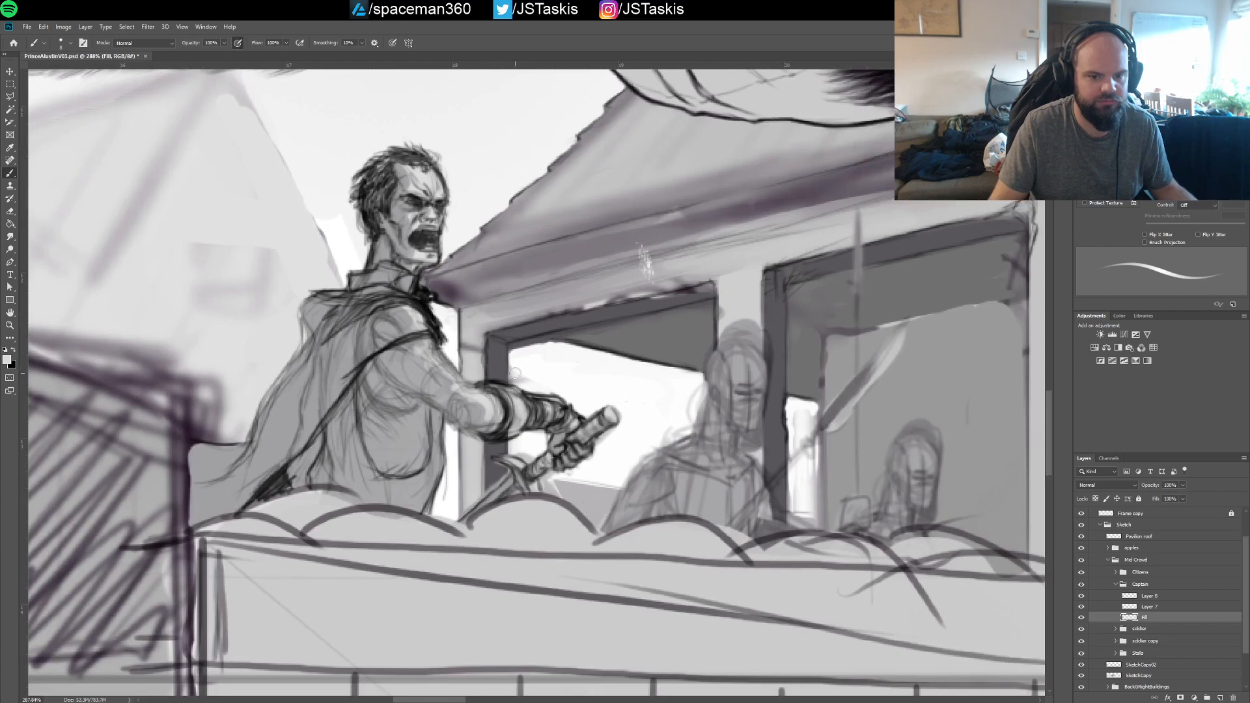
pyautogui.click(1114, 609)
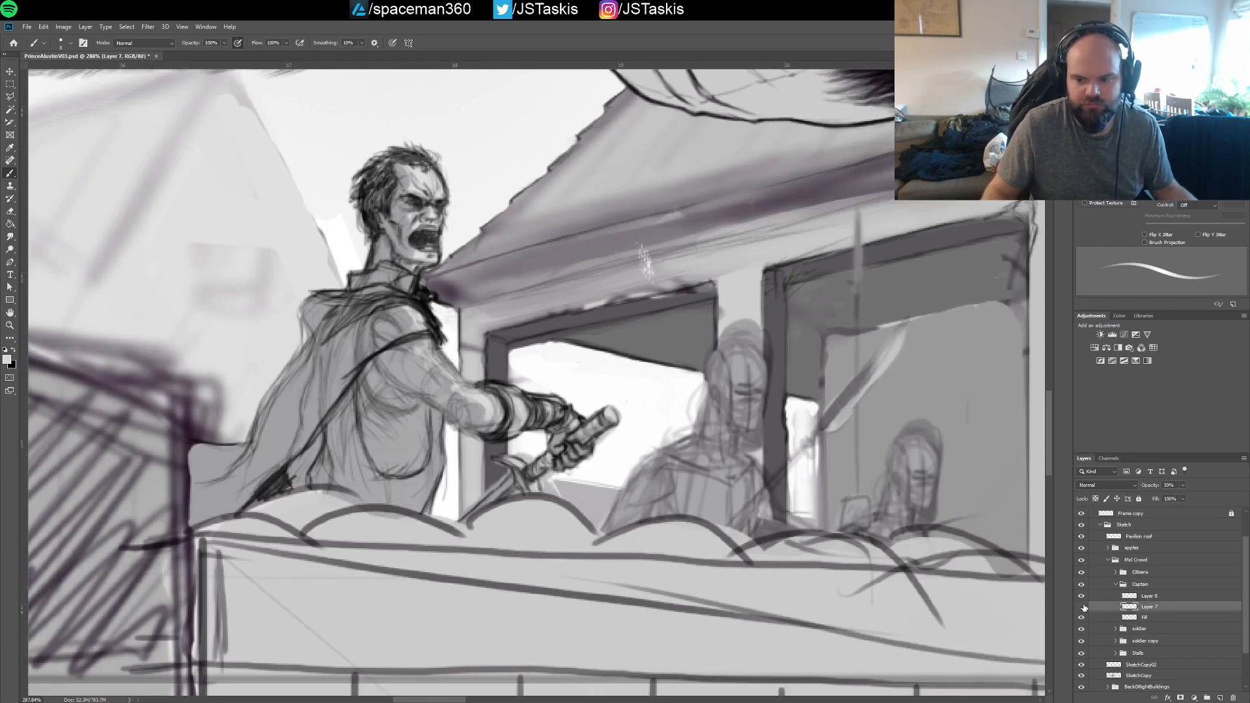
pyautogui.click(1084, 607)
pyautogui.click(1083, 607)
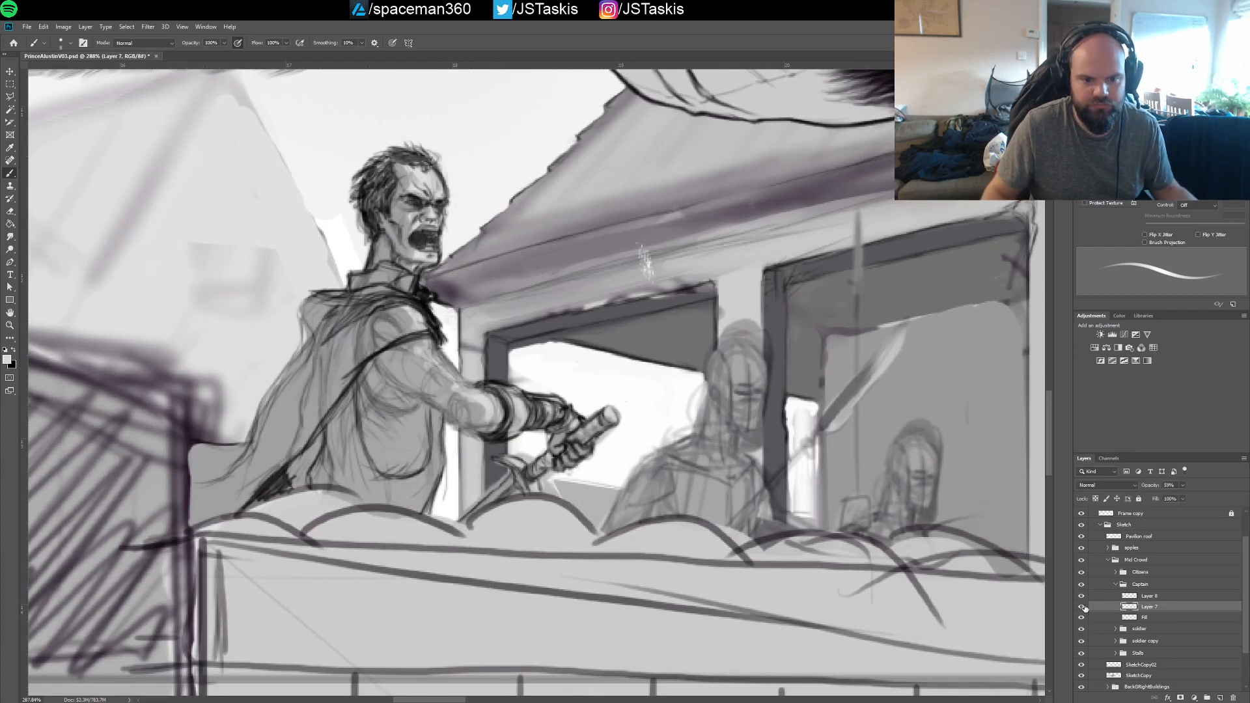
pyautogui.click(1083, 608)
pyautogui.click(1105, 585)
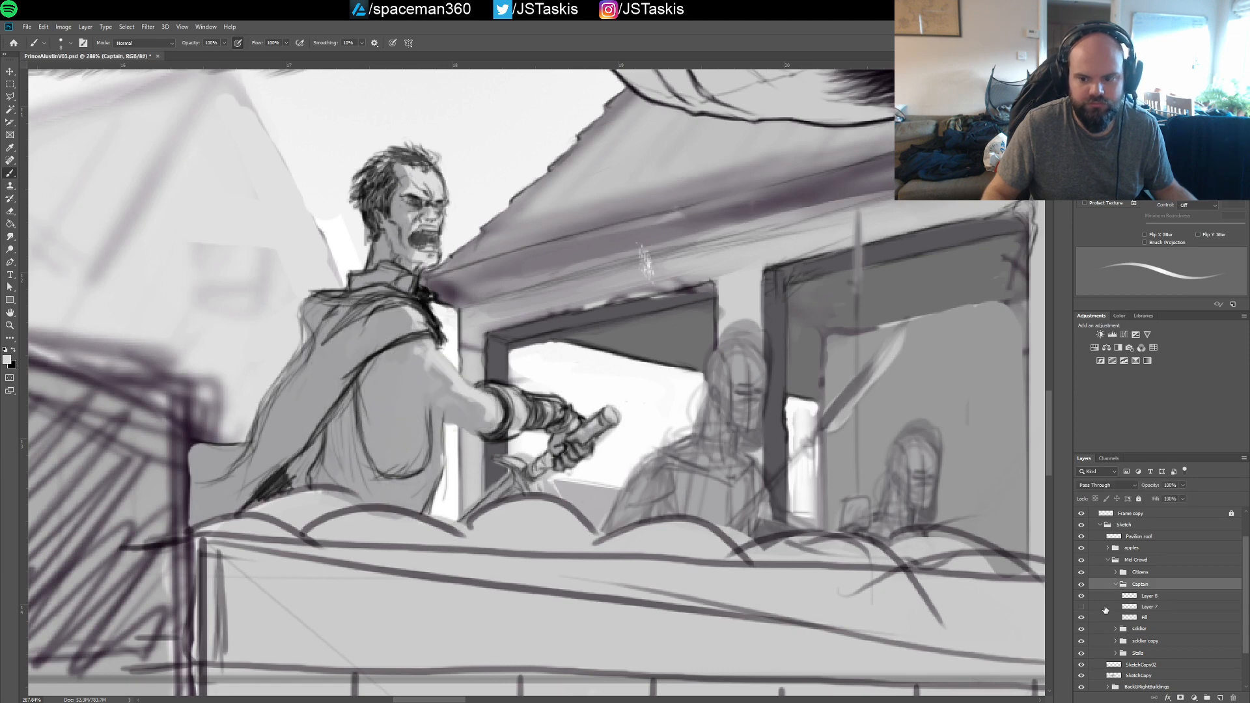
pyautogui.click(1083, 596)
pyautogui.click(1082, 606)
pyautogui.click(1083, 595)
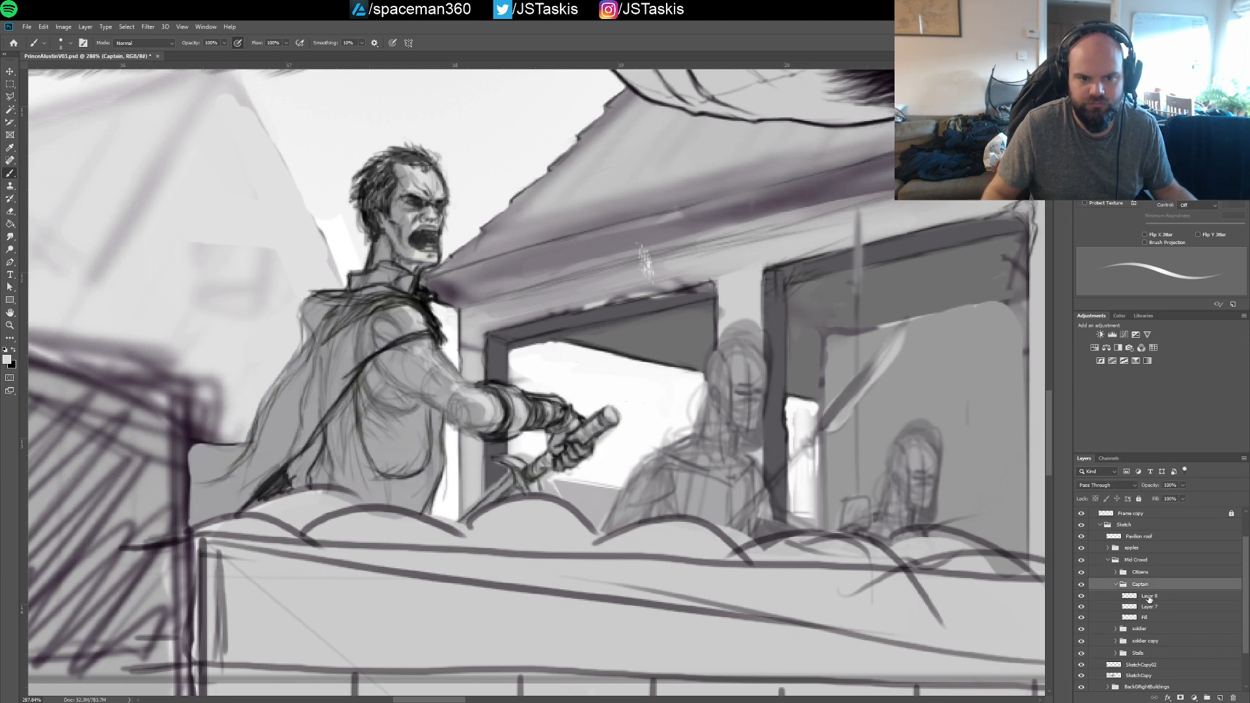
# On Layer 8, draw black contour lines along the captain's upper arm and forearm with a smaller brush
pyautogui.click(1150, 596)
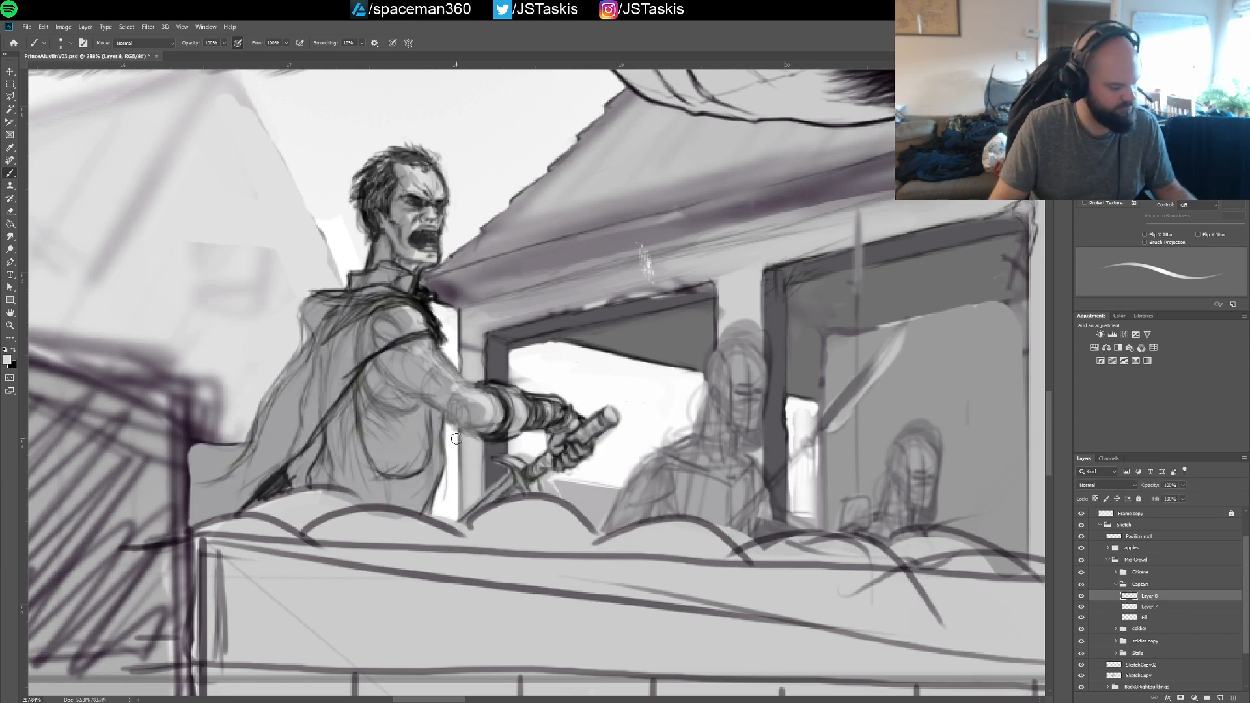
pyautogui.press('x')
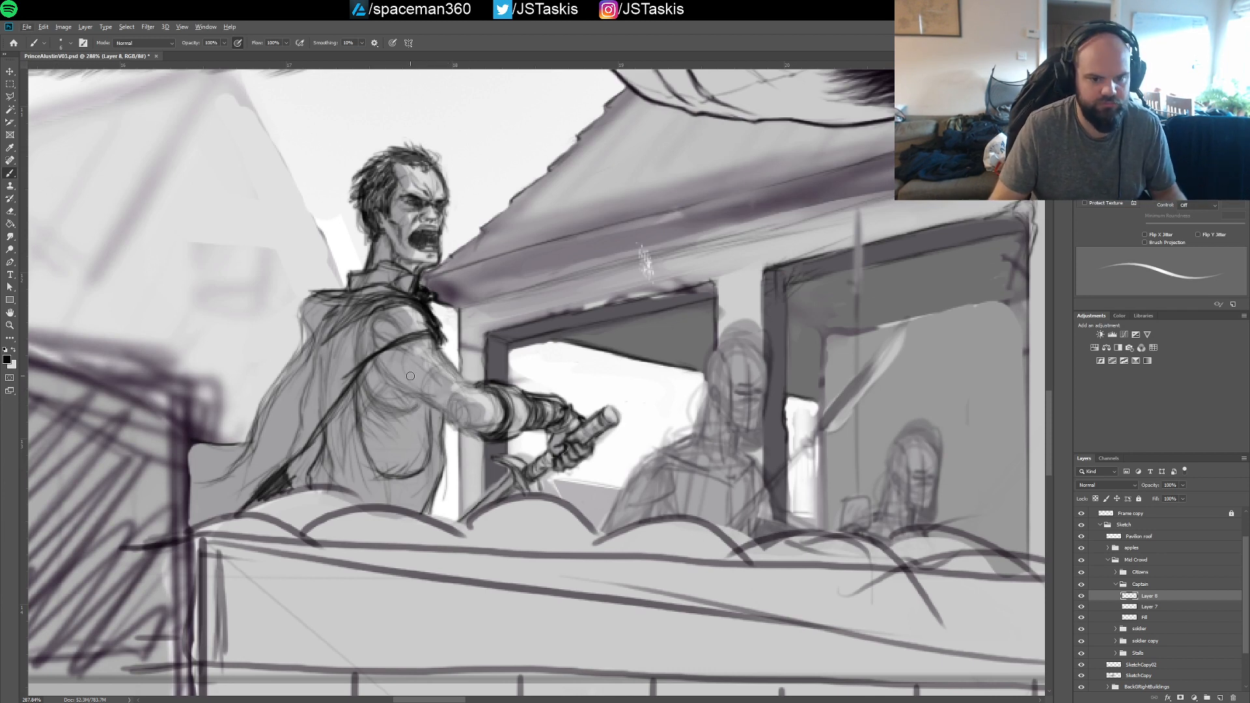
pyautogui.press('[')
pyautogui.press('[')
pyautogui.press('[')
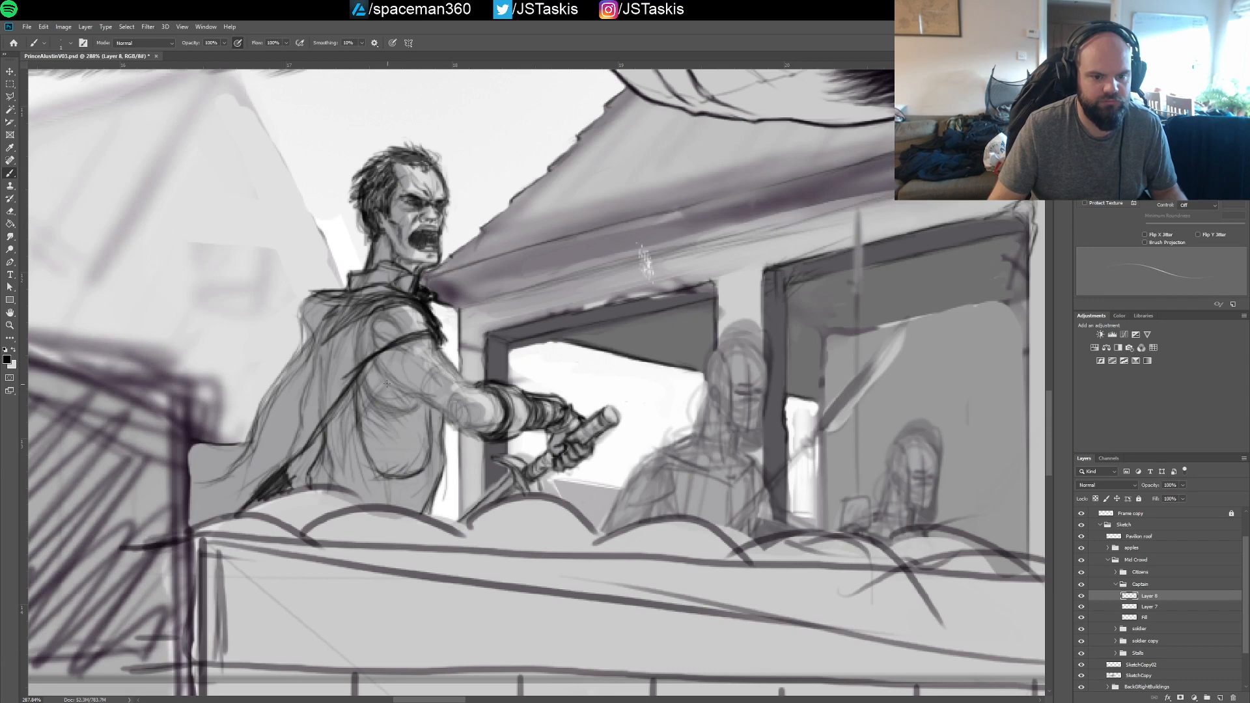
pyautogui.press(']')
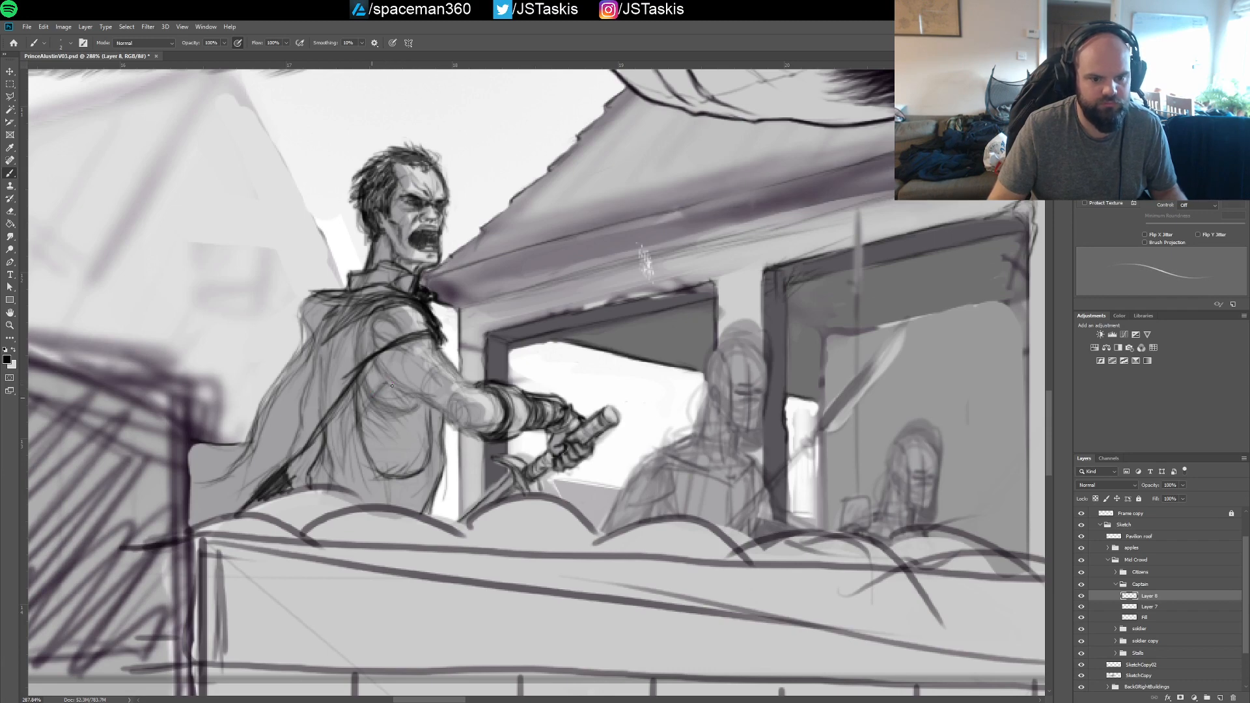
pyautogui.moveTo(383, 379); pyautogui.dragTo(464, 426)
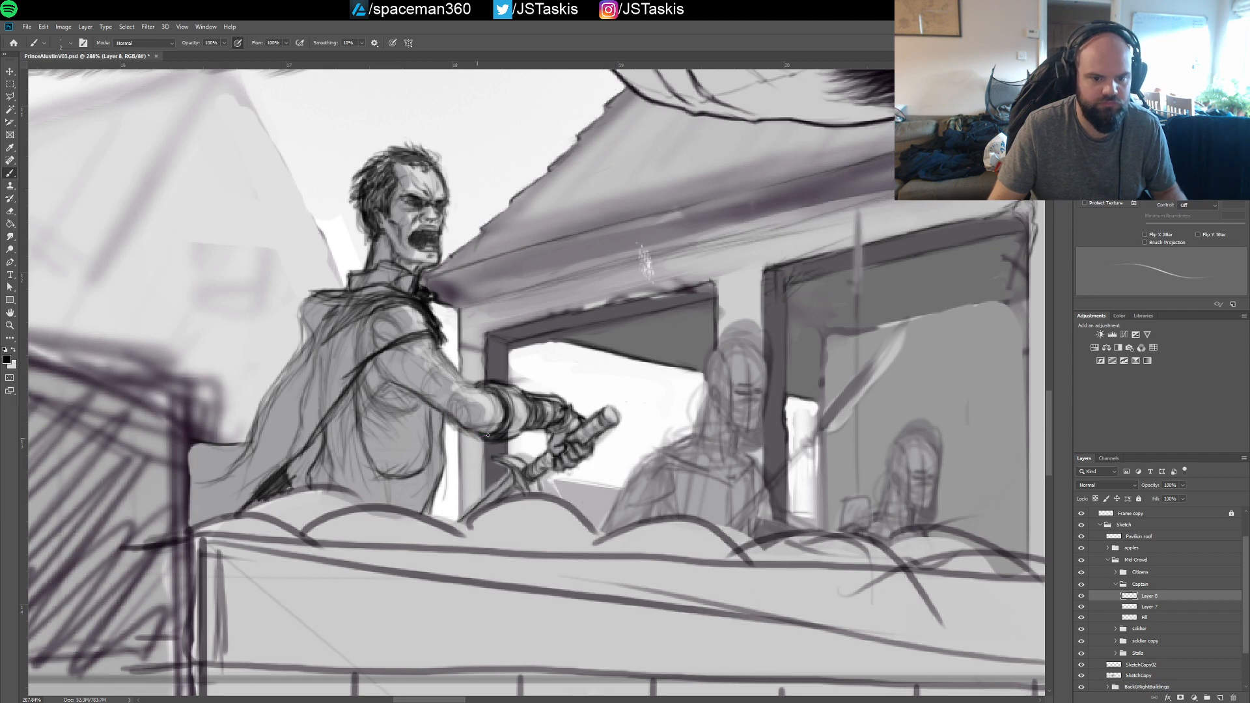
pyautogui.moveTo(431, 336); pyautogui.dragTo(503, 415)
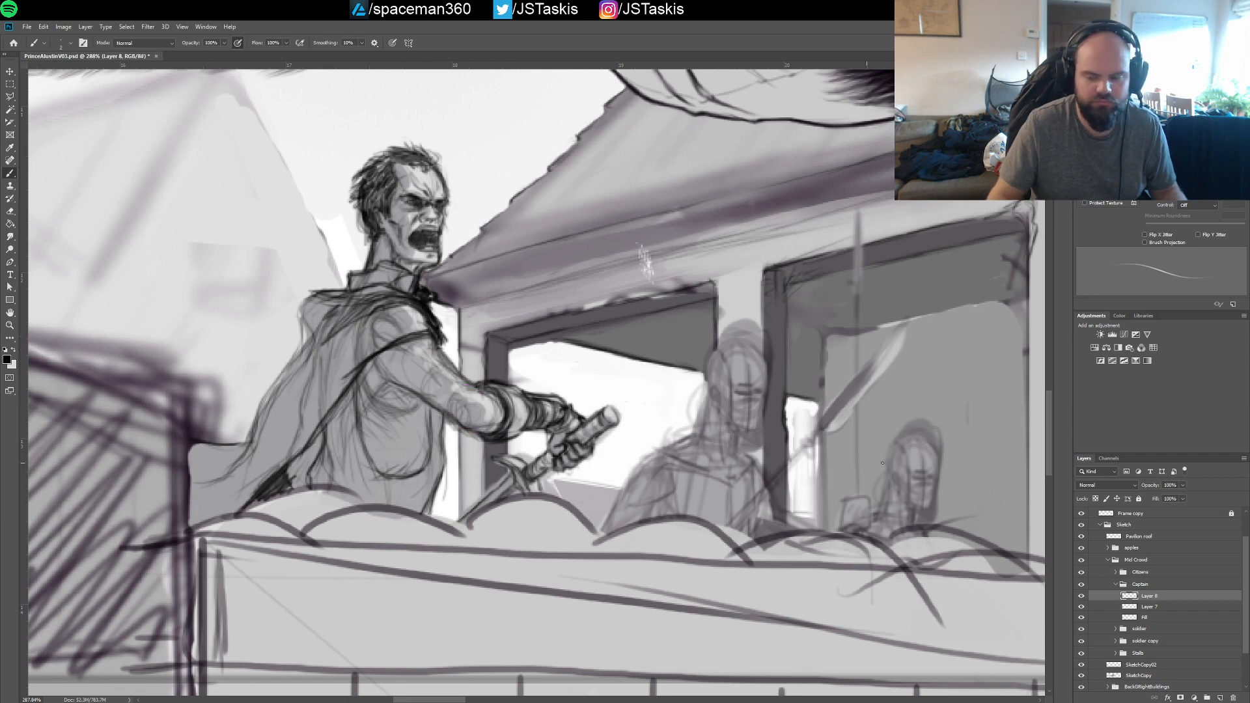
# Refine the captain's arm and elbow lines on Layer 8 with Layer 7 hidden, and show Layer 7 again
pyautogui.click(1081, 607)
pyautogui.click(1081, 598)
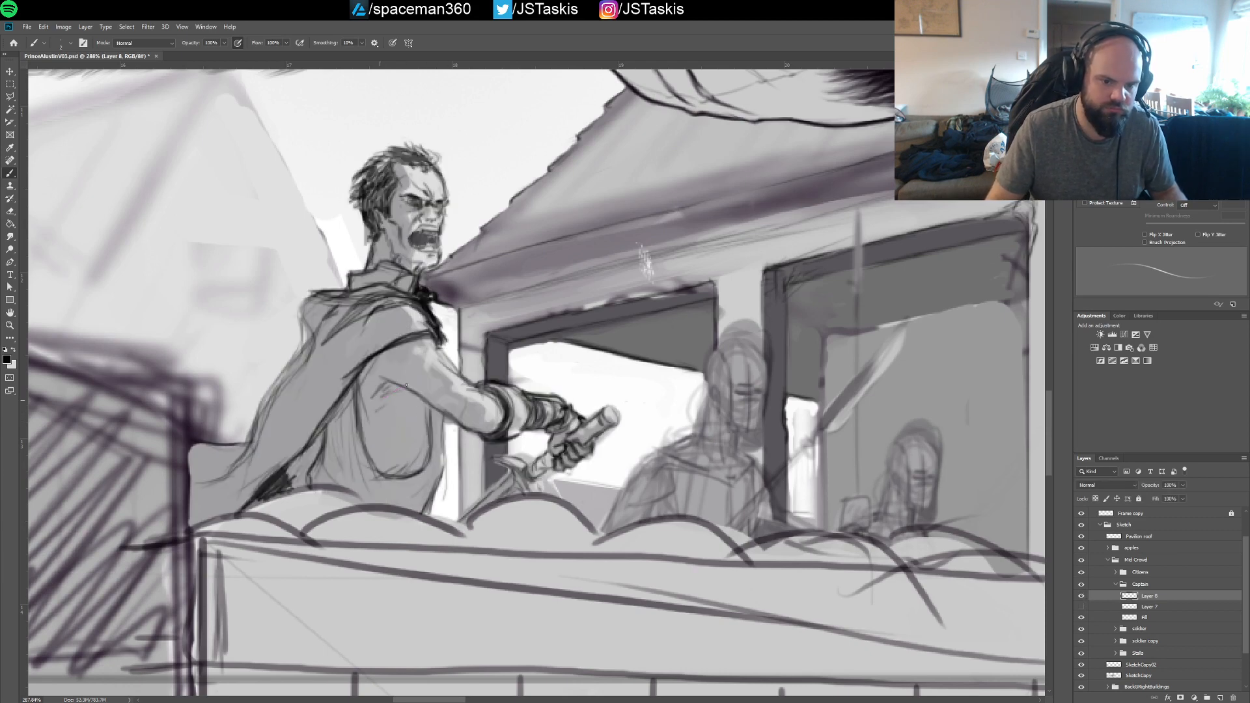
pyautogui.moveTo(389, 392); pyautogui.dragTo(440, 413)
pyautogui.moveTo(409, 393); pyautogui.dragTo(450, 421)
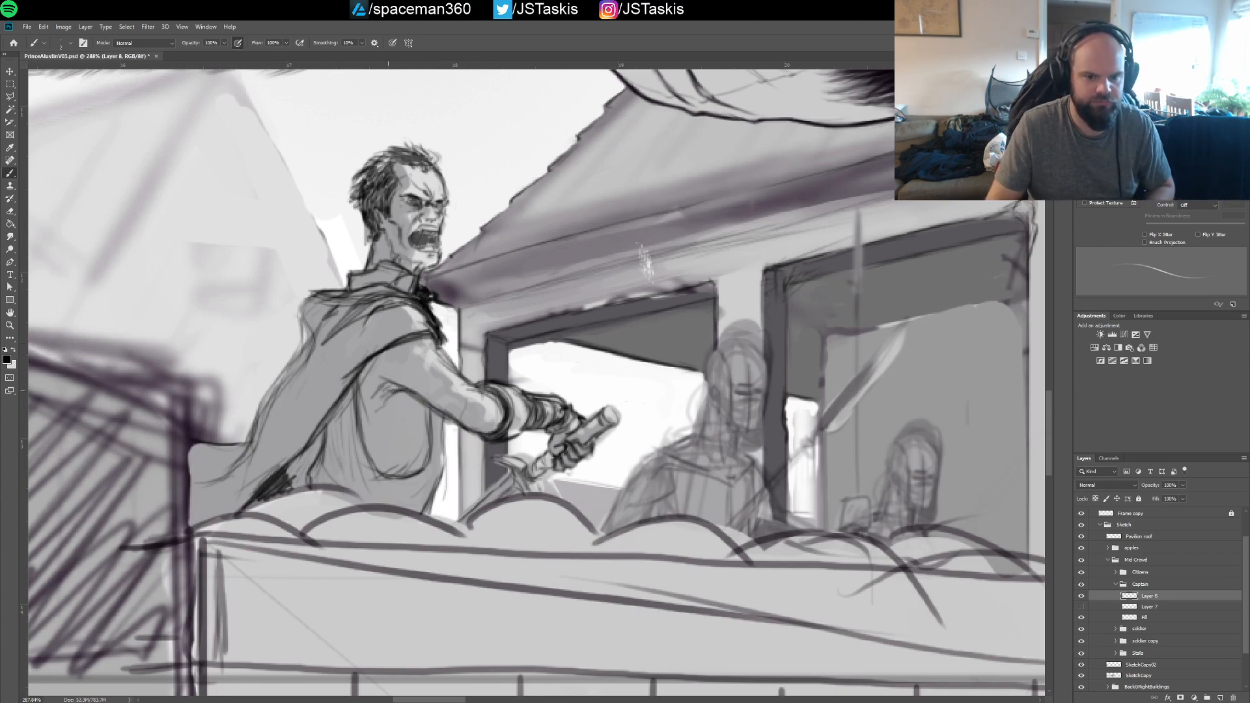
pyautogui.moveTo(404, 392); pyautogui.dragTo(452, 422)
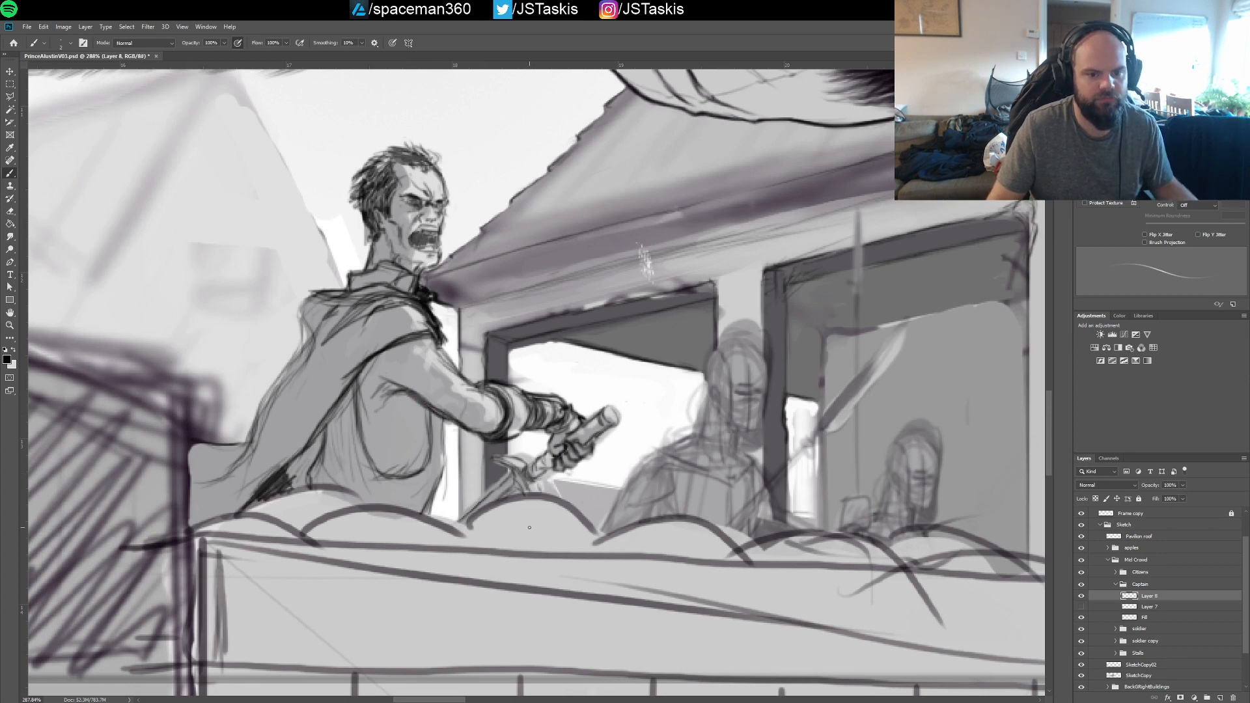
pyautogui.moveTo(465, 334); pyautogui.dragTo(471, 398)
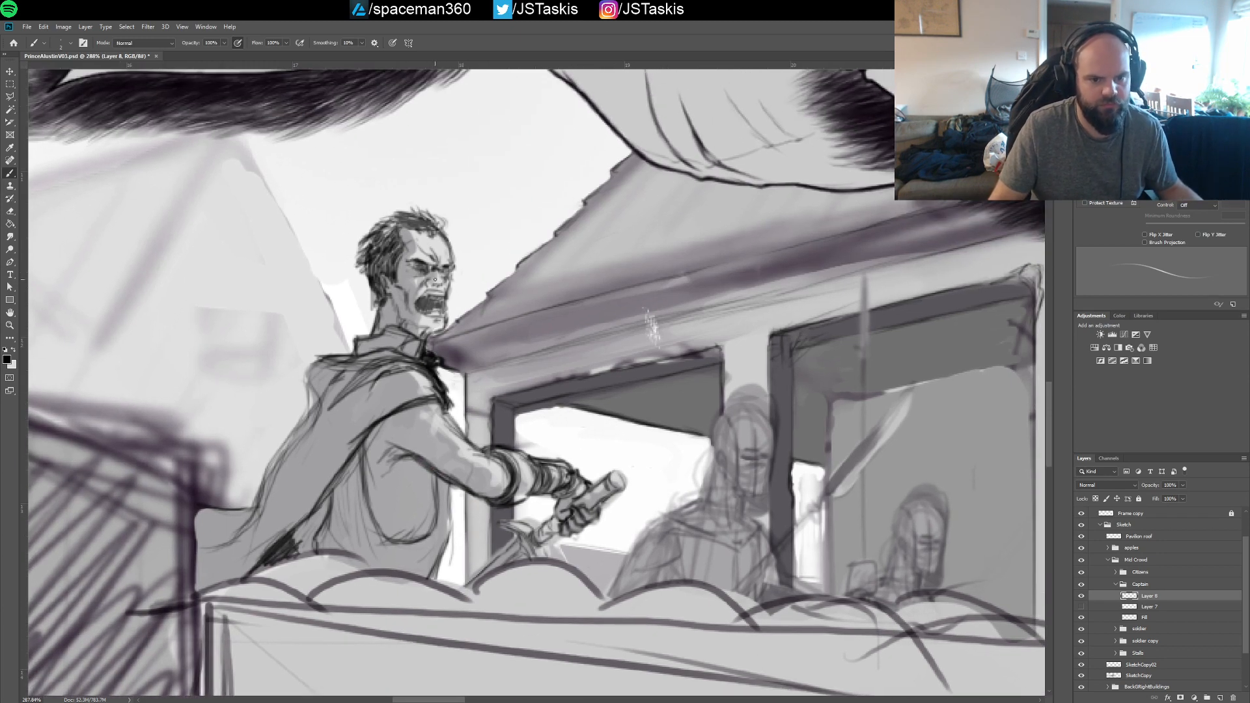
pyautogui.click(1082, 607)
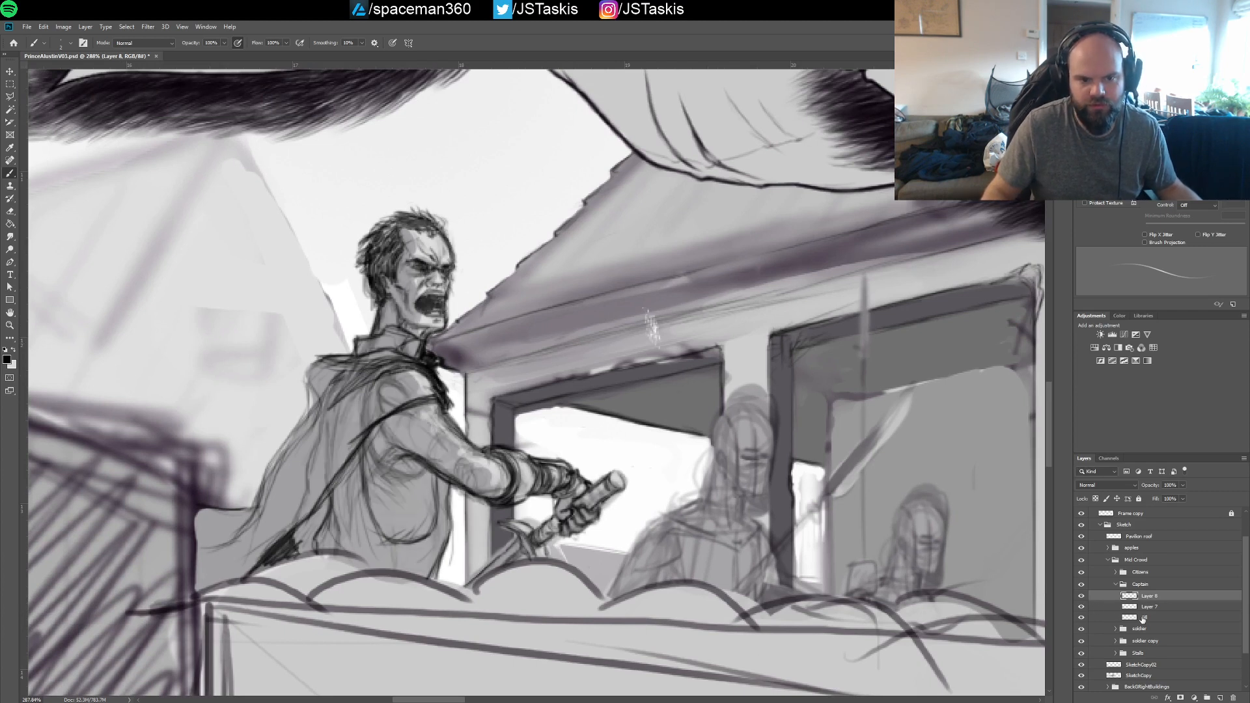
# Try lassoing the captain's head on Layer 7, copying it to a new layer and merging it with Layer 8
pyautogui.click(1158, 607)
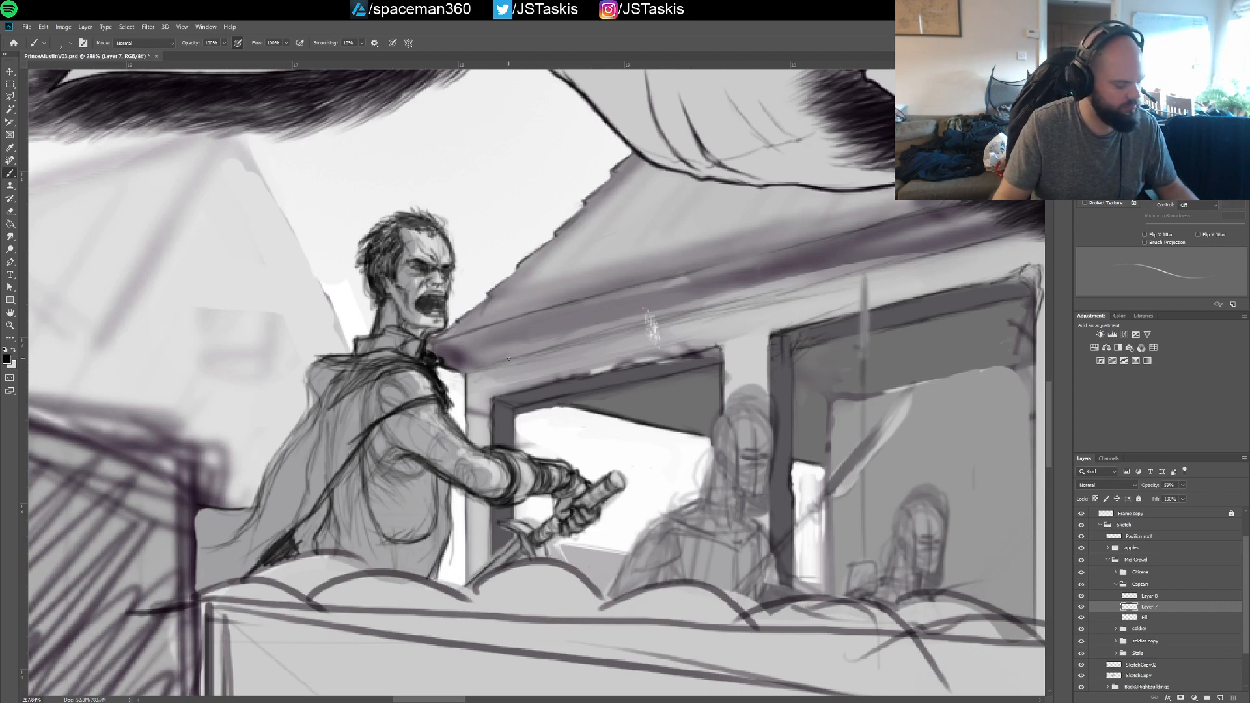
pyautogui.press('l')
pyautogui.moveTo(384, 183)
pyautogui.mouseDown()
pyautogui.moveTo(351, 237)
pyautogui.moveTo(383, 330)
pyautogui.moveTo(372, 329)
pyautogui.moveTo(408, 327)
pyautogui.moveTo(433, 345)
pyautogui.moveTo(457, 331)
pyautogui.moveTo(466, 245)
pyautogui.moveTo(427, 188)
pyautogui.moveTo(384, 184)
pyautogui.mouseUp()
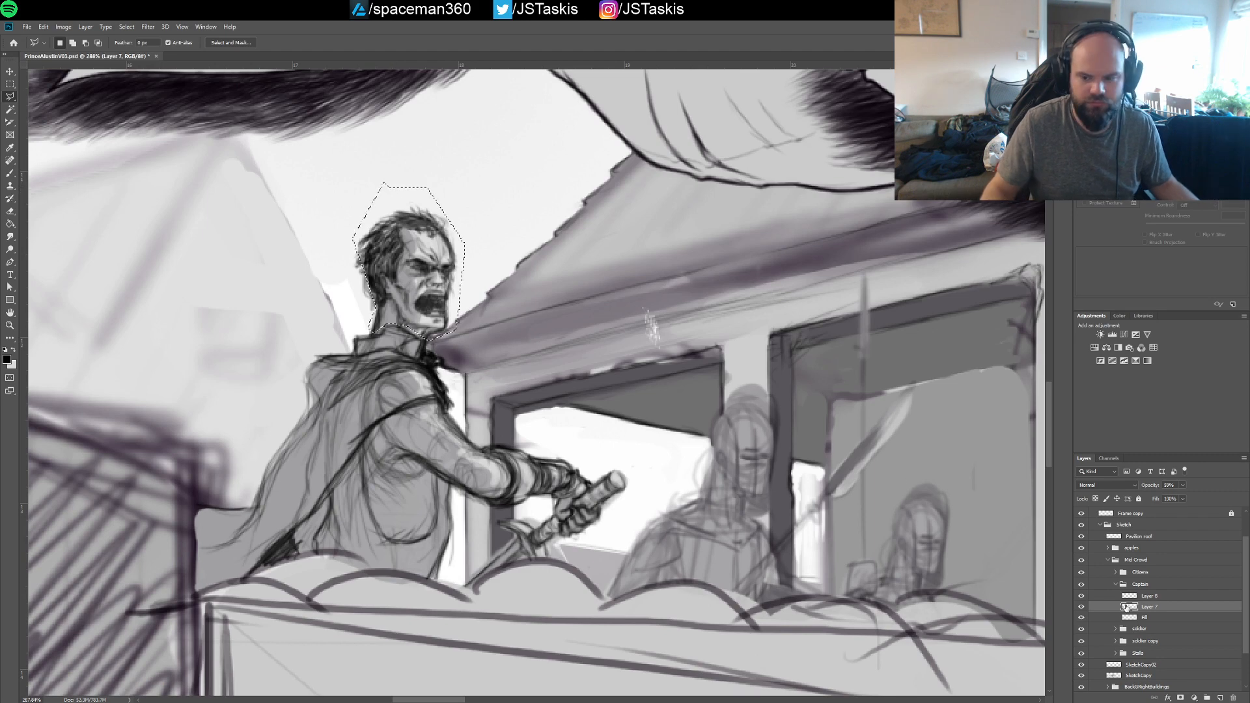
pyautogui.hotkey('ctrl', 'j')
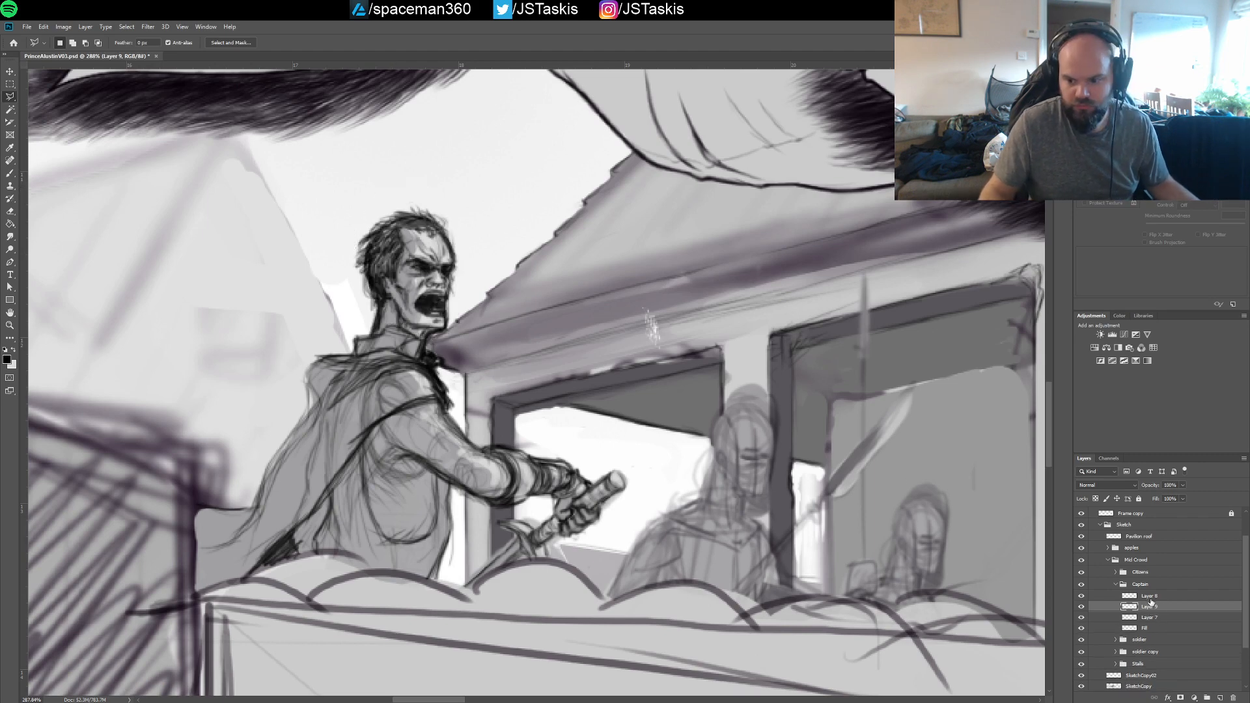
pyautogui.keyDown('shift'); pyautogui.click(1150, 598); pyautogui.keyUp('shift')
pyautogui.click(1150, 596)
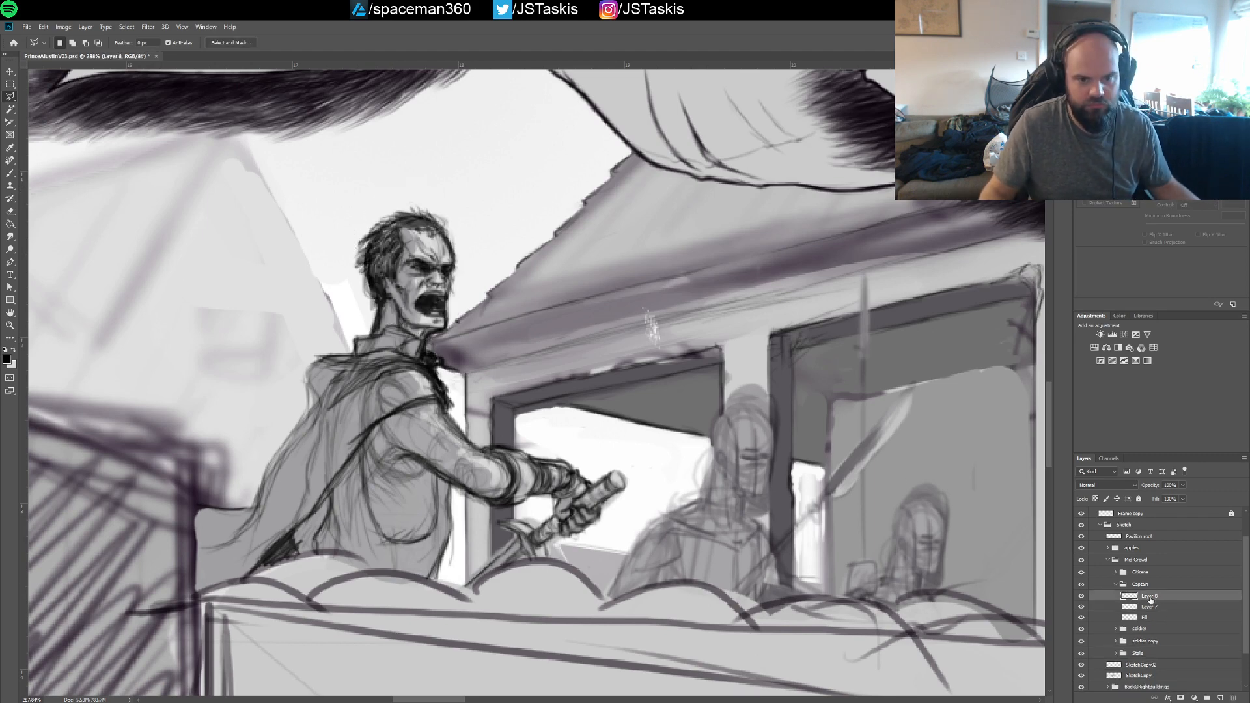
pyautogui.keyDown('shift'); pyautogui.click(1150, 607); pyautogui.keyUp('shift')
pyautogui.hotkey('ctrl', 'z')
pyautogui.hotkey('ctrl', 'z')
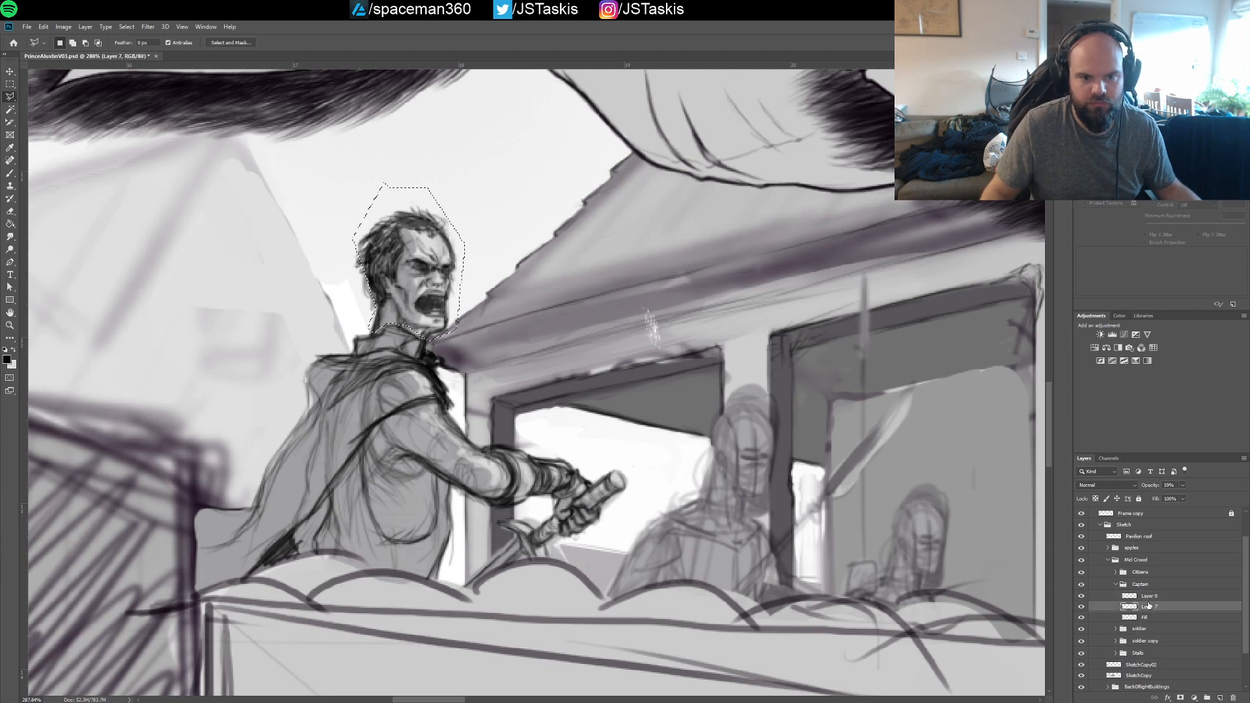
# Redo the head copy and toggle the visibility of the Captain group's line layers to compare them
pyautogui.hotkey('ctrl', 'shift', 'z')
pyautogui.hotkey('ctrl', 'shift', 'z')
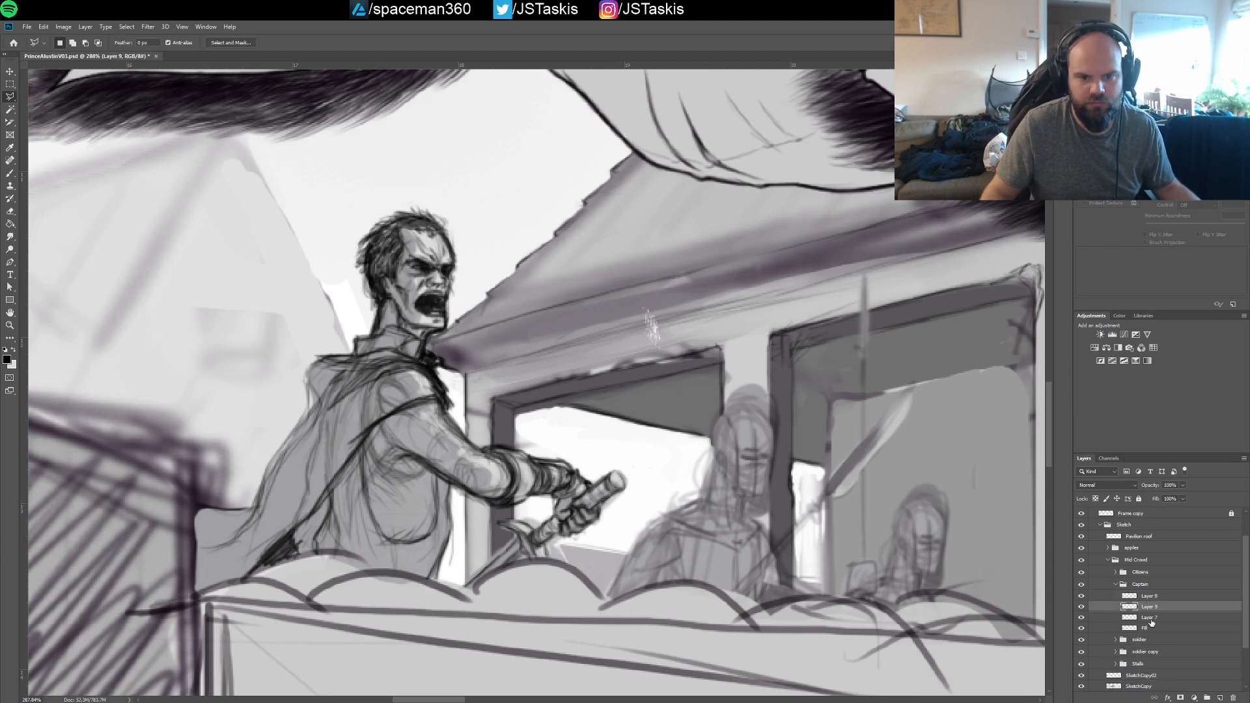
pyautogui.click(1114, 622)
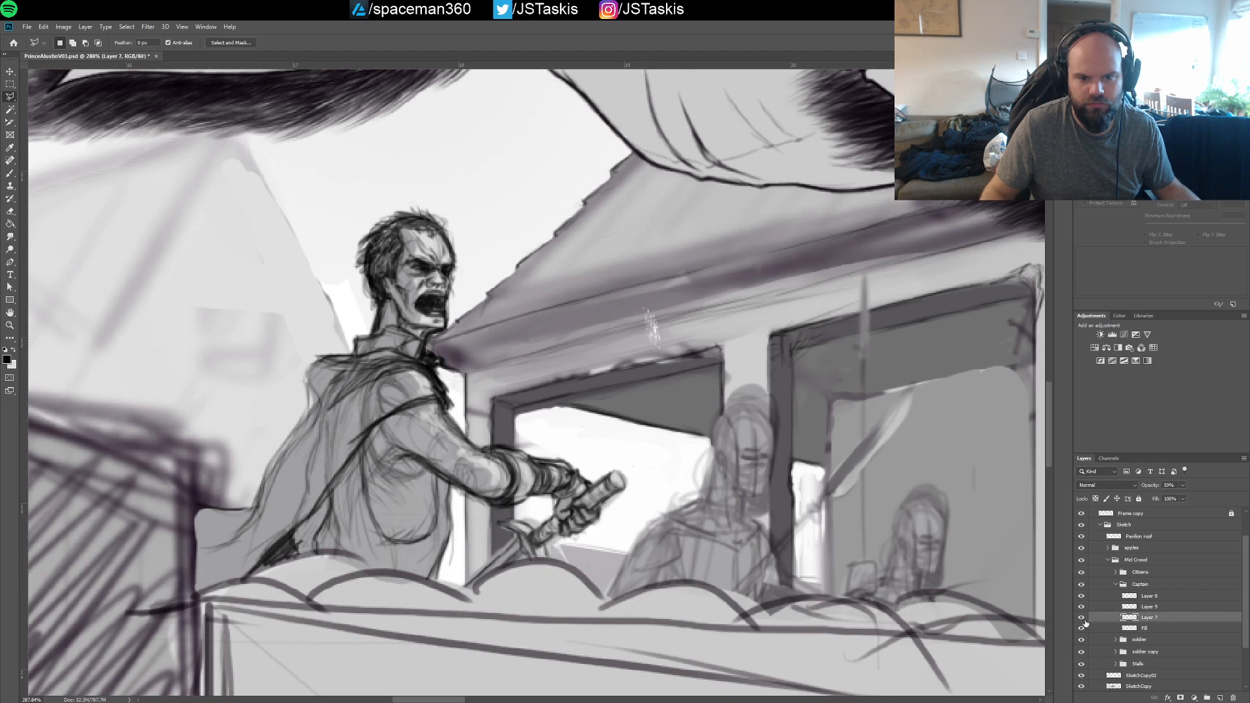
pyautogui.click(1083, 619)
pyautogui.click(1083, 618)
pyautogui.click(1082, 607)
pyautogui.click(1082, 607)
pyautogui.click(1082, 596)
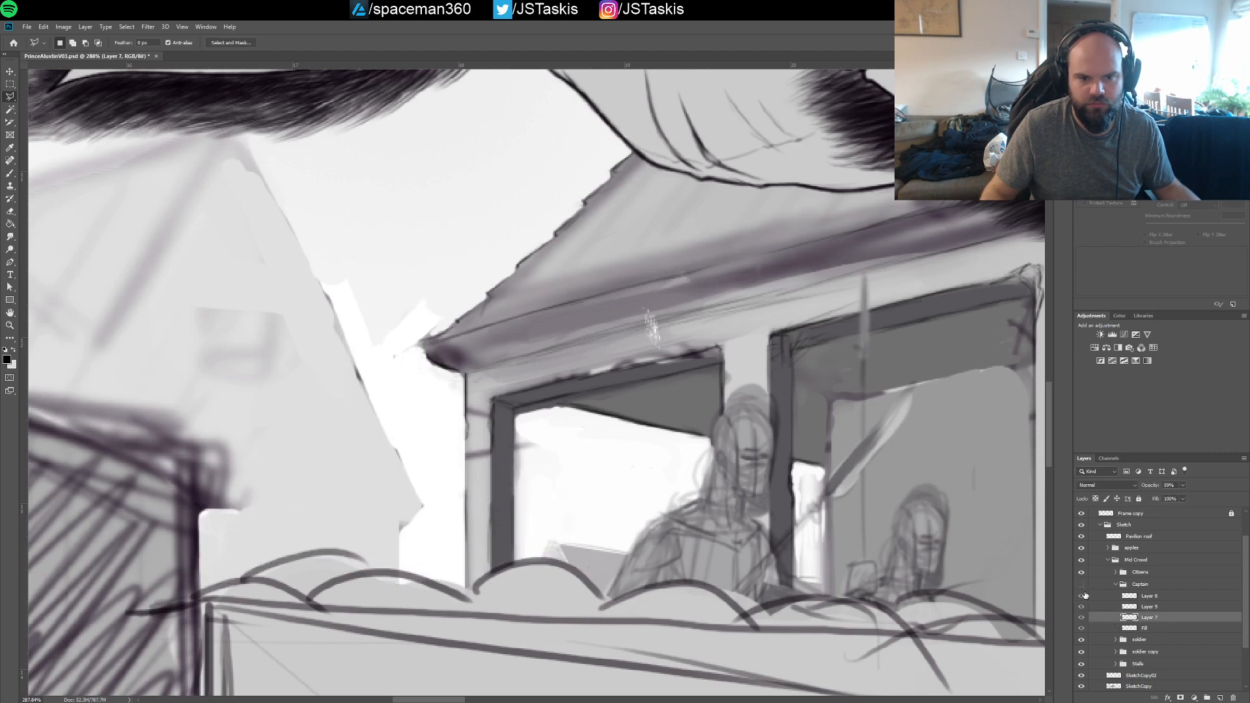
pyautogui.click(1083, 596)
# Undo the head copy, the layer merge and the lasso selection around the captain's head
pyautogui.hotkey('ctrl', 'z')
pyautogui.hotkey('ctrl', 'z')
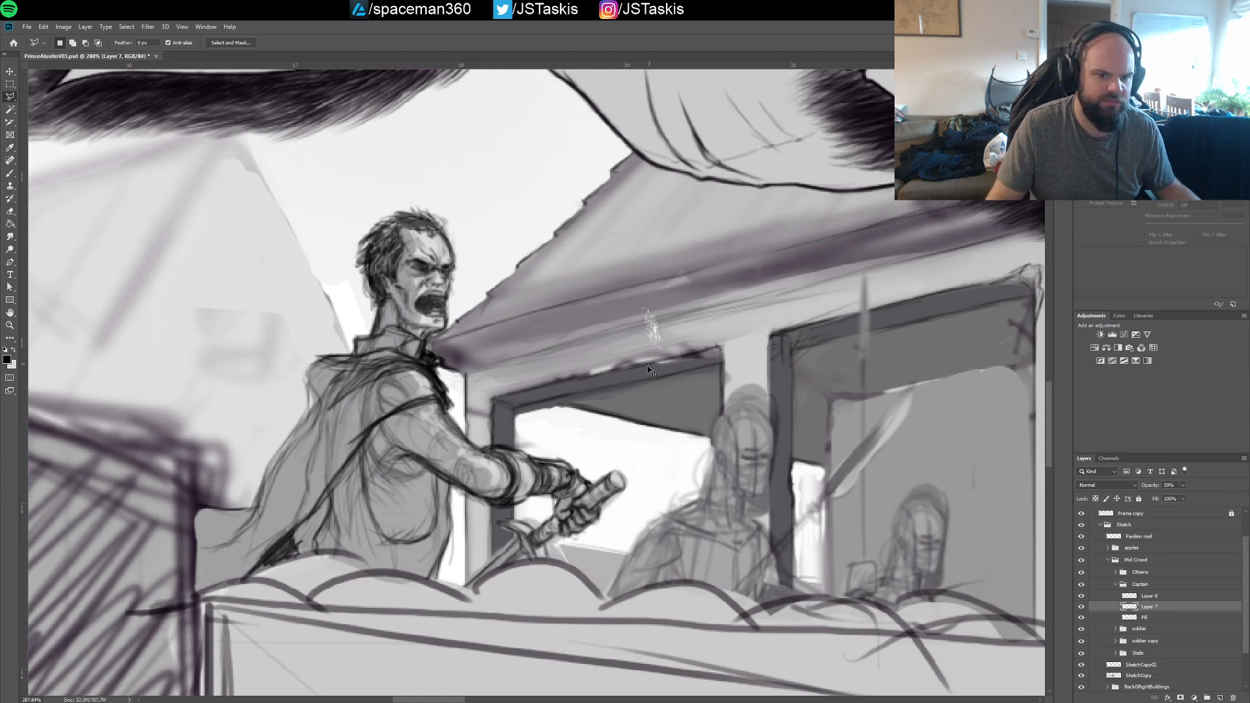
pyautogui.hotkey('ctrl', 'z')
pyautogui.hotkey('ctrl', 'z')
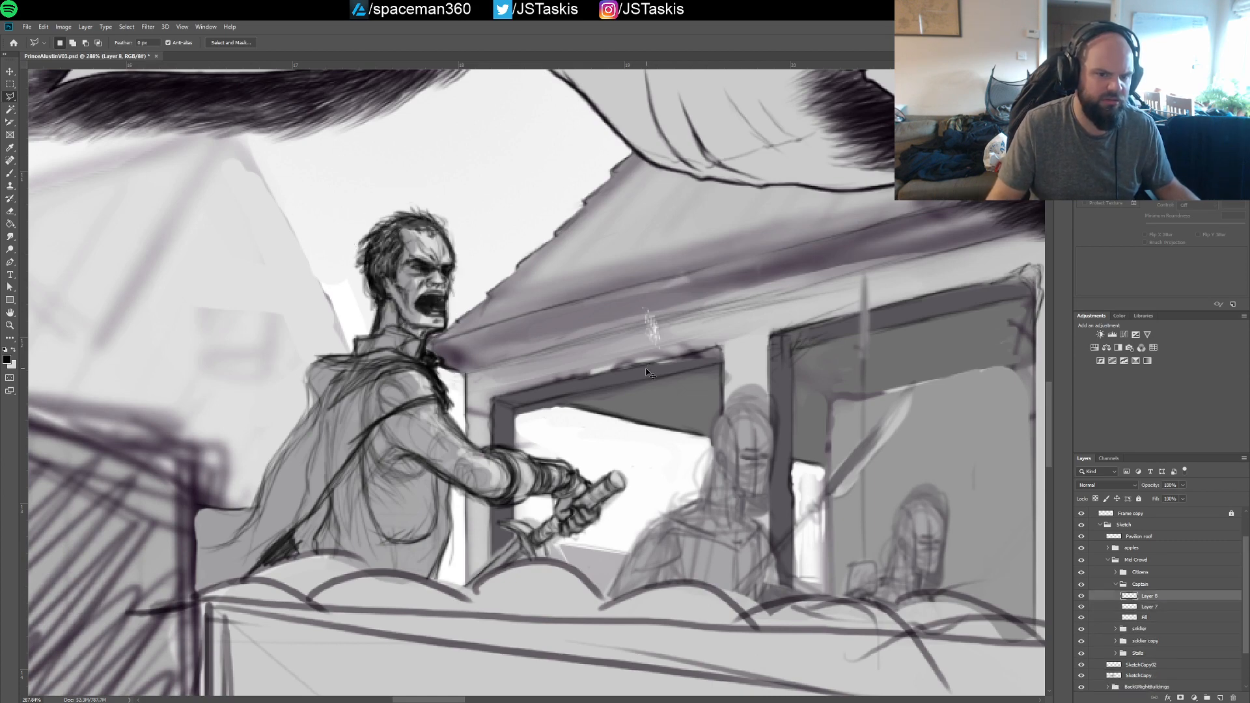
pyautogui.hotkey('ctrl', 'z')
pyautogui.hotkey('ctrl', 'z')
pyautogui.hotkey('ctrl', 'z')
pyautogui.hotkey('ctrl', 'z')
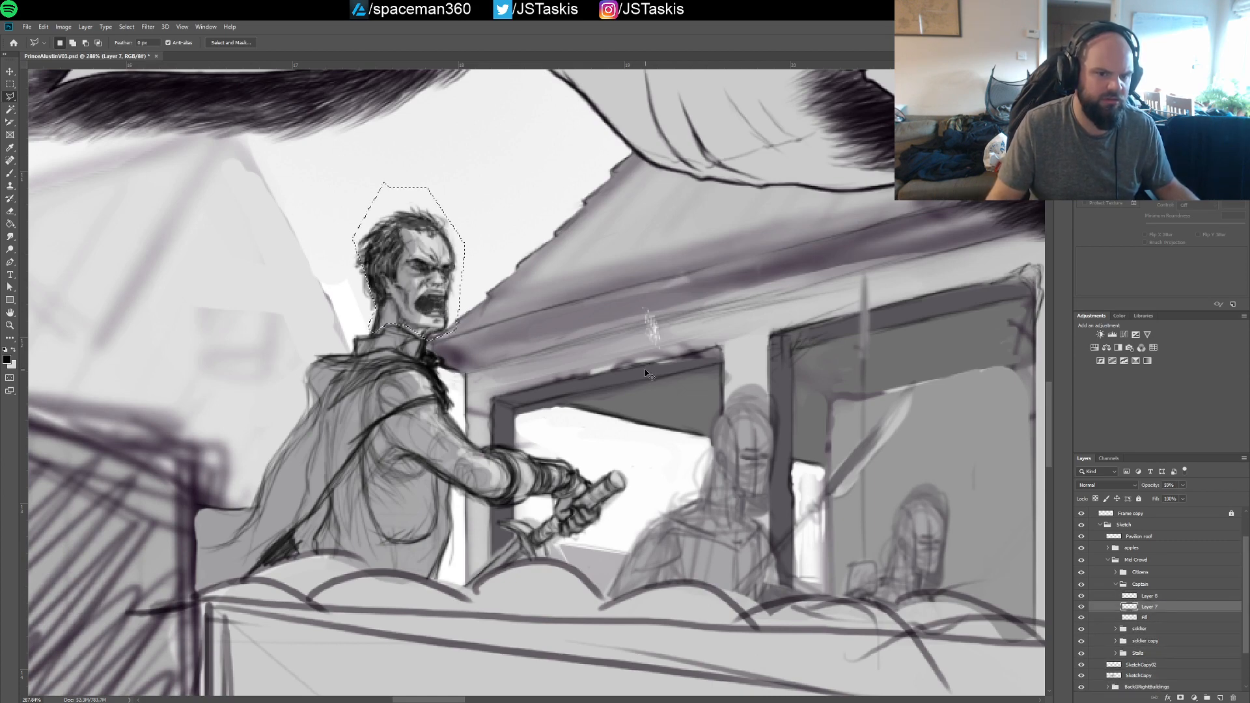
pyautogui.hotkey('ctrl', 'z')
pyautogui.hotkey('ctrl', 'z')
pyautogui.hotkey('ctrl', 'z')
pyautogui.hotkey('ctrl', 'z')
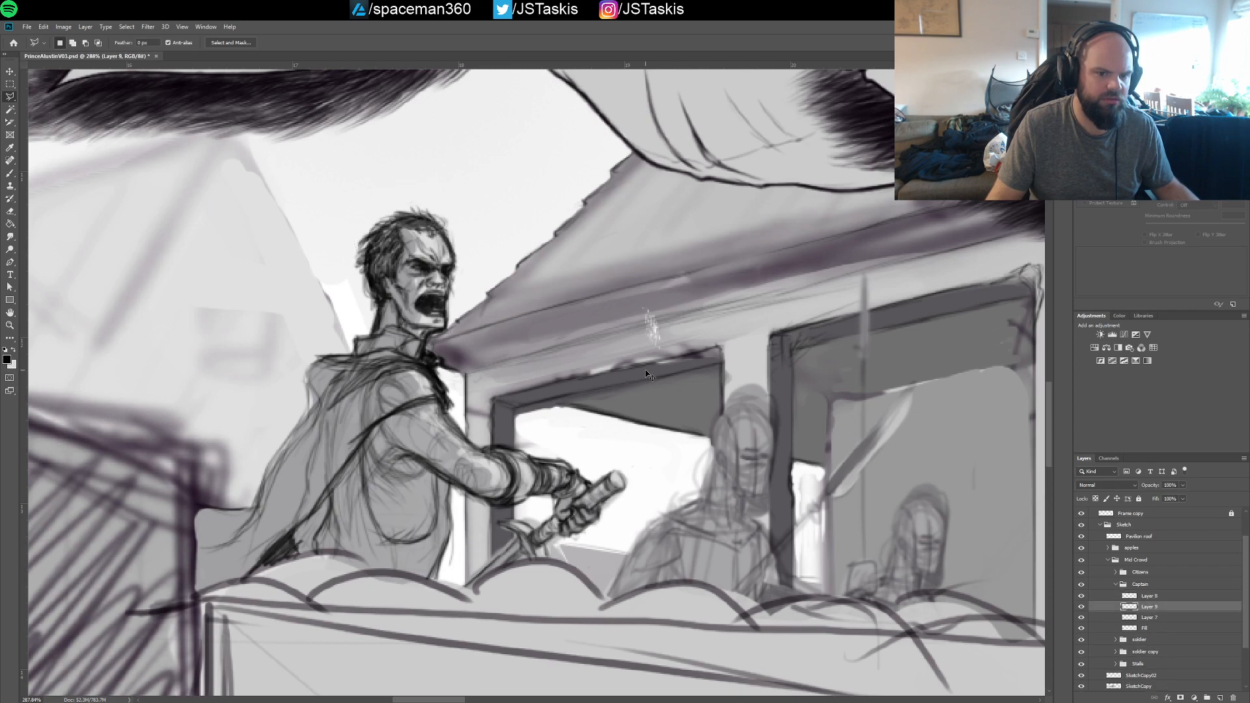
pyautogui.hotkey('ctrl', 'z')
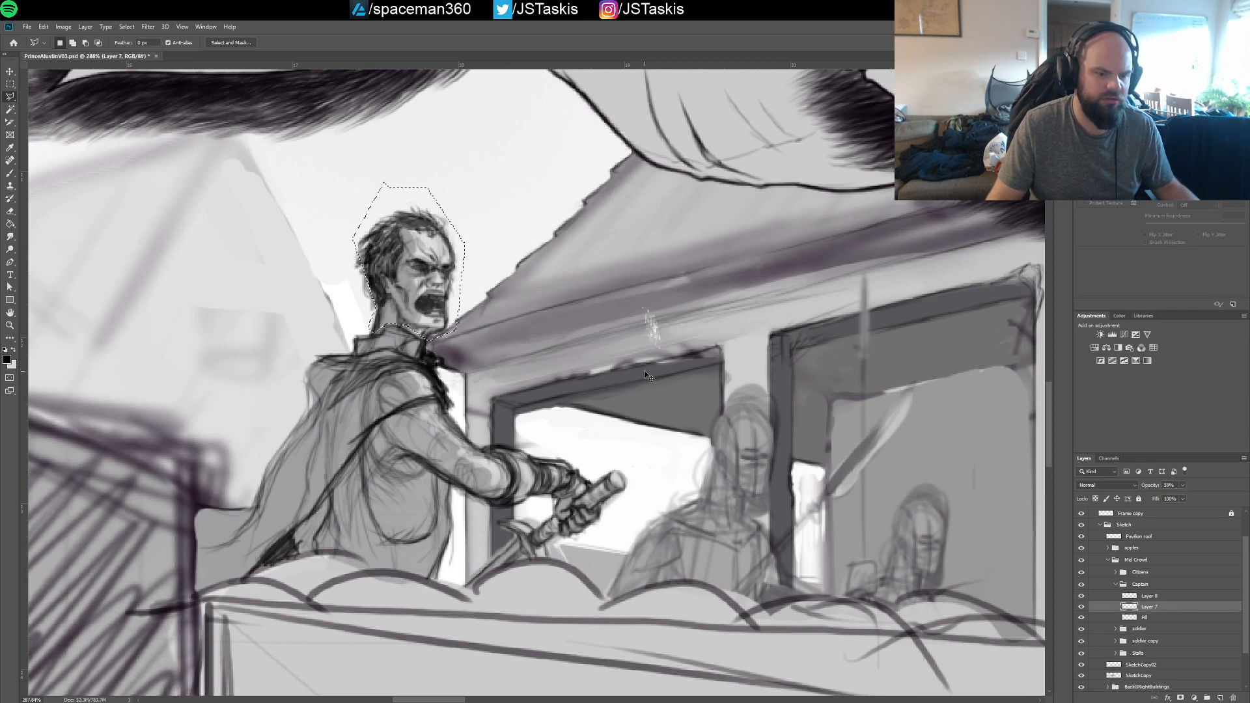
pyautogui.hotkey('ctrl', 'z')
# Save the document, clearing the stray lasso selection and returning to the Brush tool
pyautogui.hotkey('ctrl', 's')
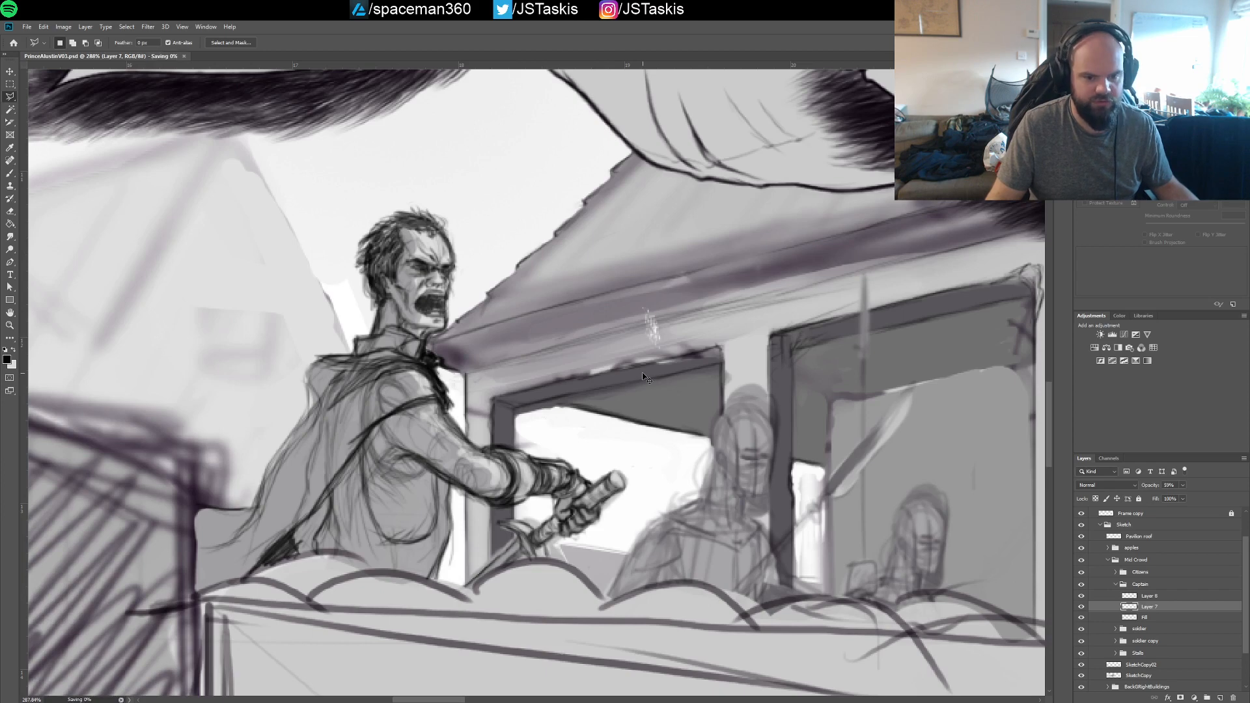
pyautogui.scroll(-3, 679, 372)
pyautogui.click(663, 368)
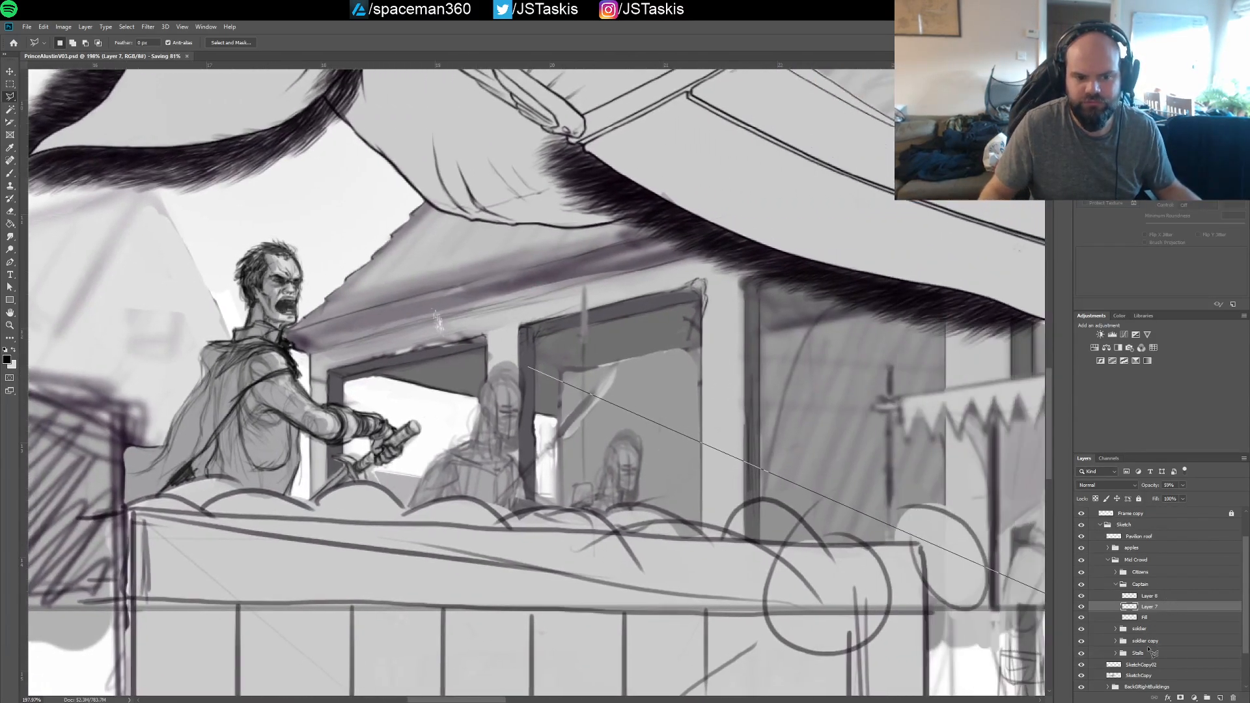
pyautogui.click(696, 450)
pyautogui.doubleClick(612, 520)
pyautogui.hotkey('ctrl', 'd')
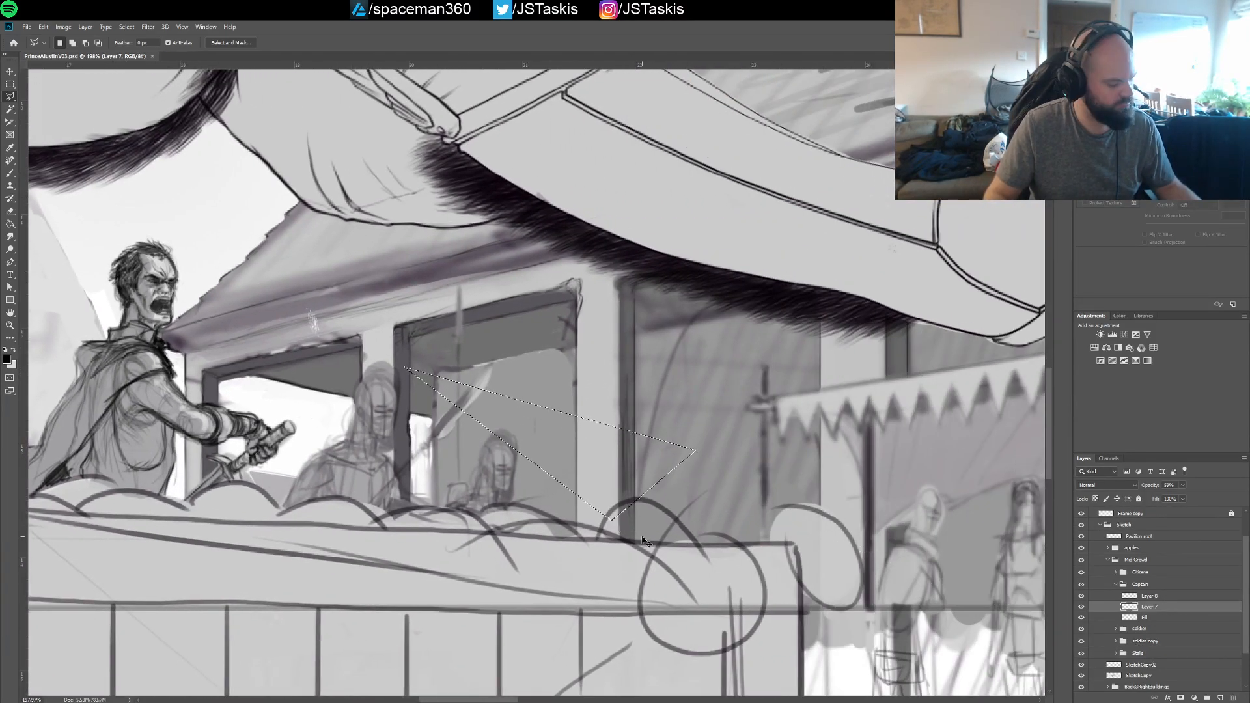
pyautogui.press('b')
pyautogui.moveTo(649, 568); pyautogui.dragTo(904, 546)
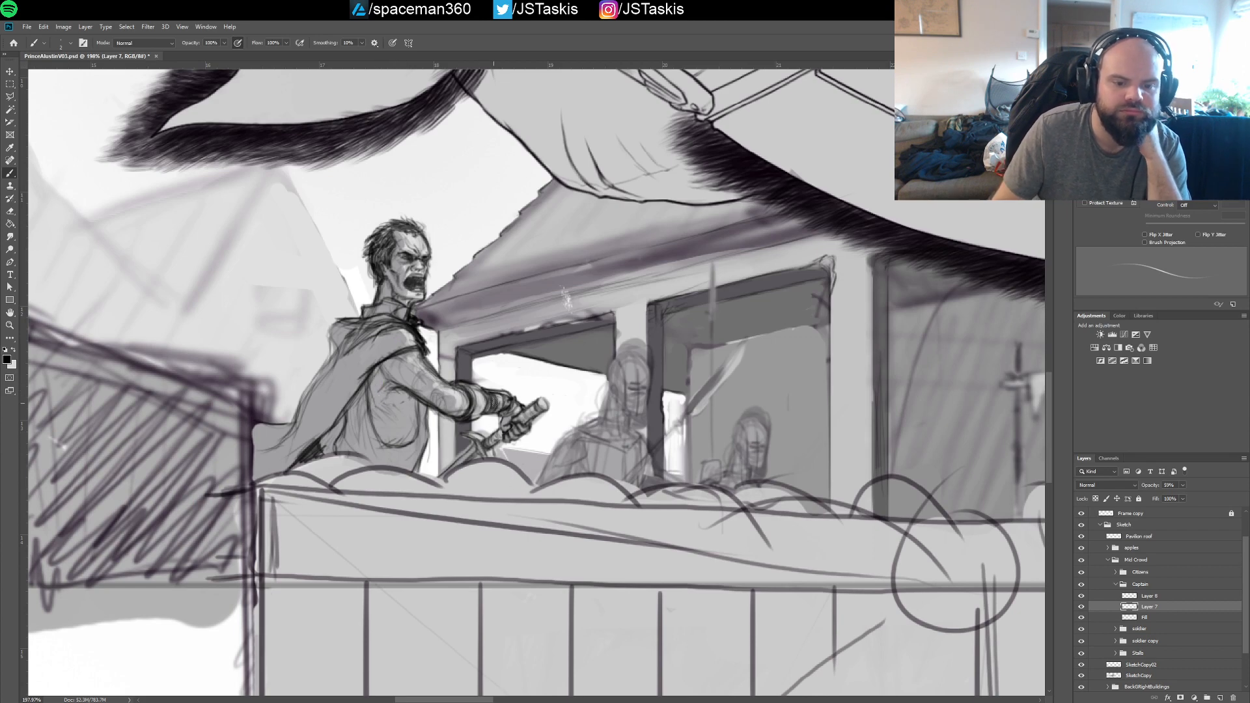
pyautogui.hotkey('ctrl', 's')
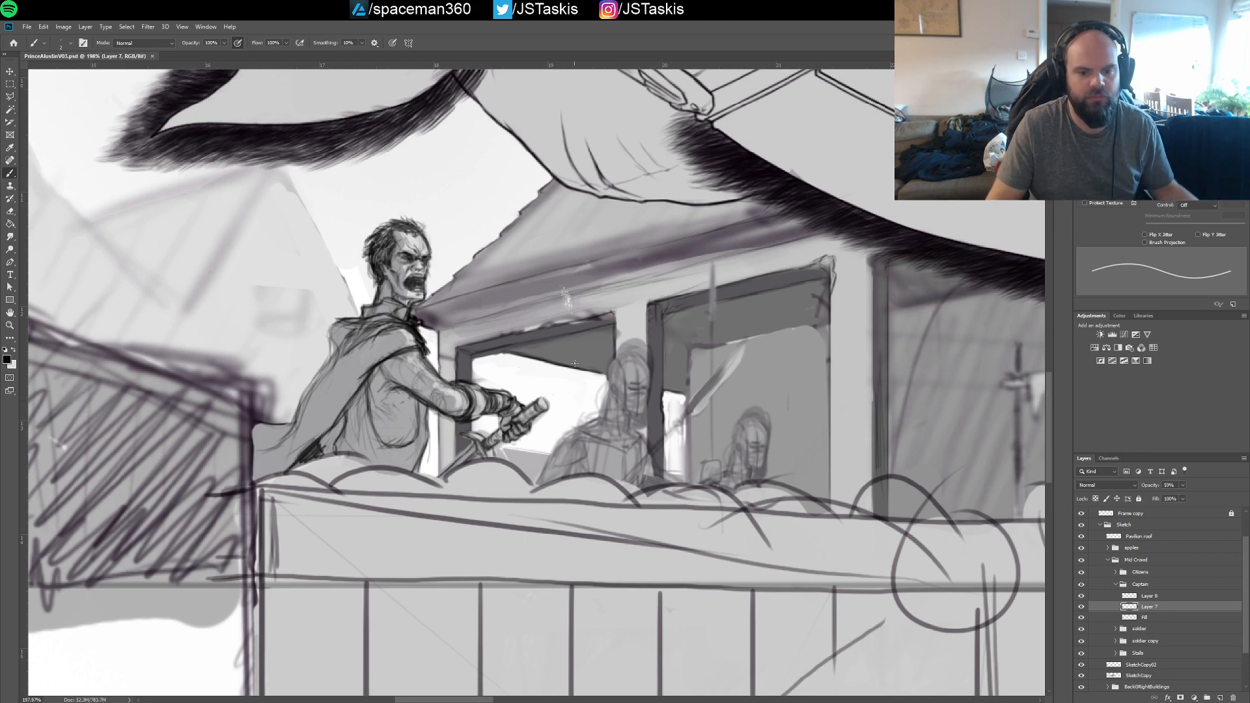
# Collapse the Captain group and toggle the visibility of the Citizens group to check what it contains
pyautogui.moveTo(578, 383); pyautogui.dragTo(391, 379)
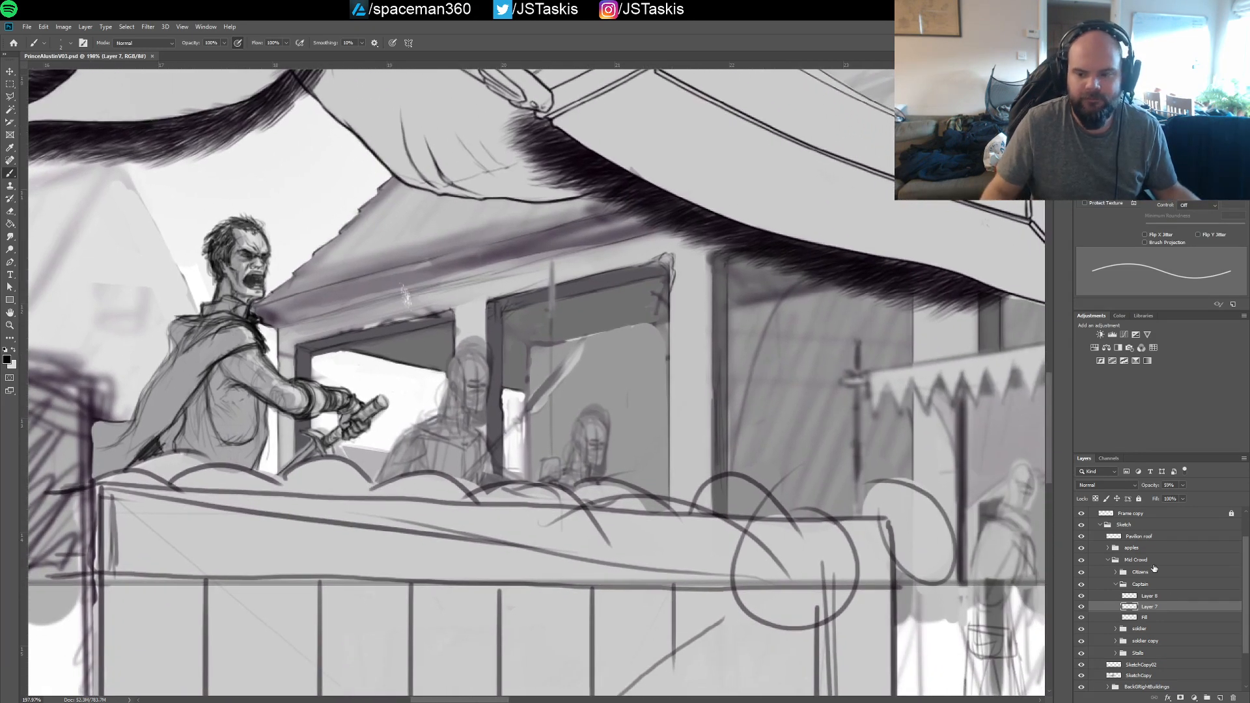
pyautogui.click(1115, 585)
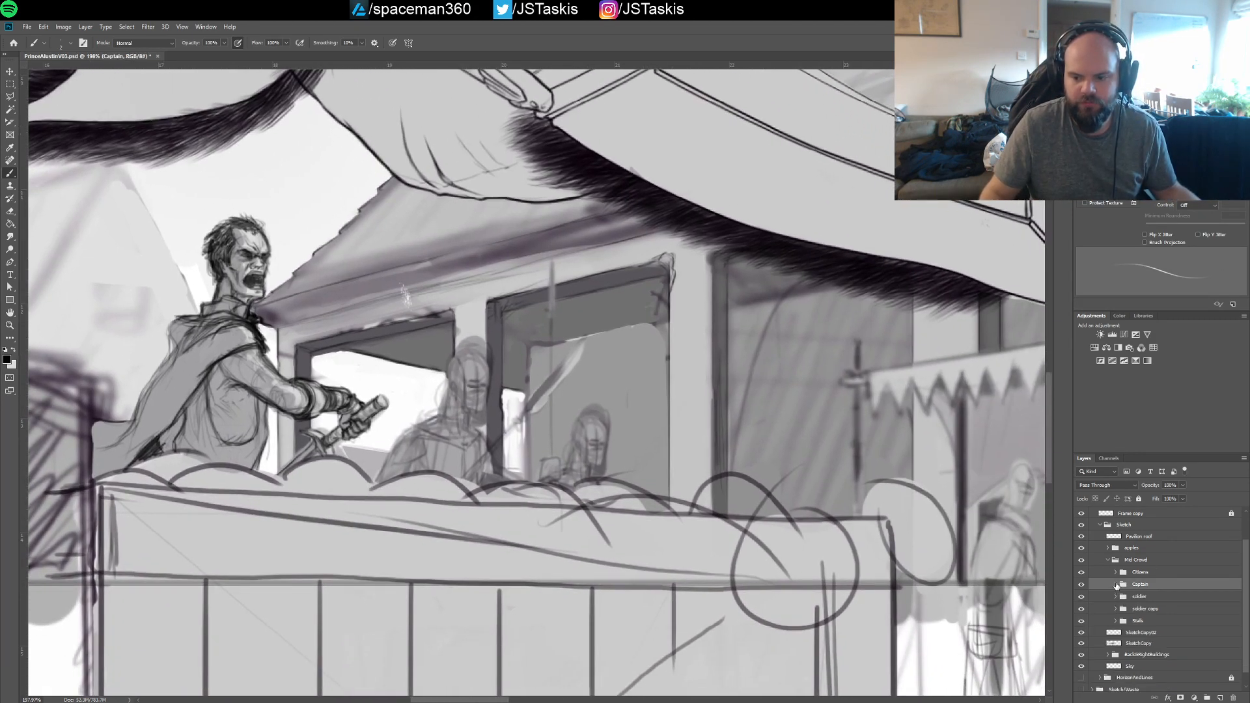
pyautogui.click(1082, 572)
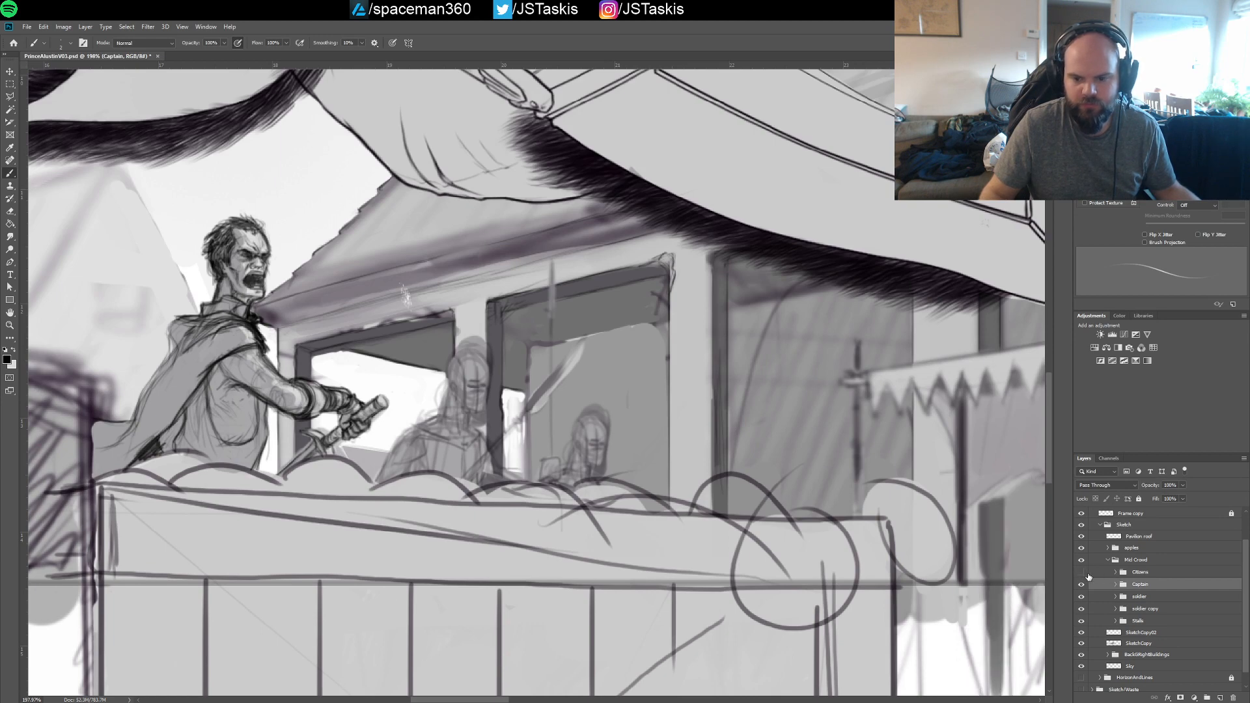
pyautogui.click(1082, 572)
# Expand the soldier group and toggle the visibility of the group and its upper layer to identify the line work
pyautogui.click(1116, 597)
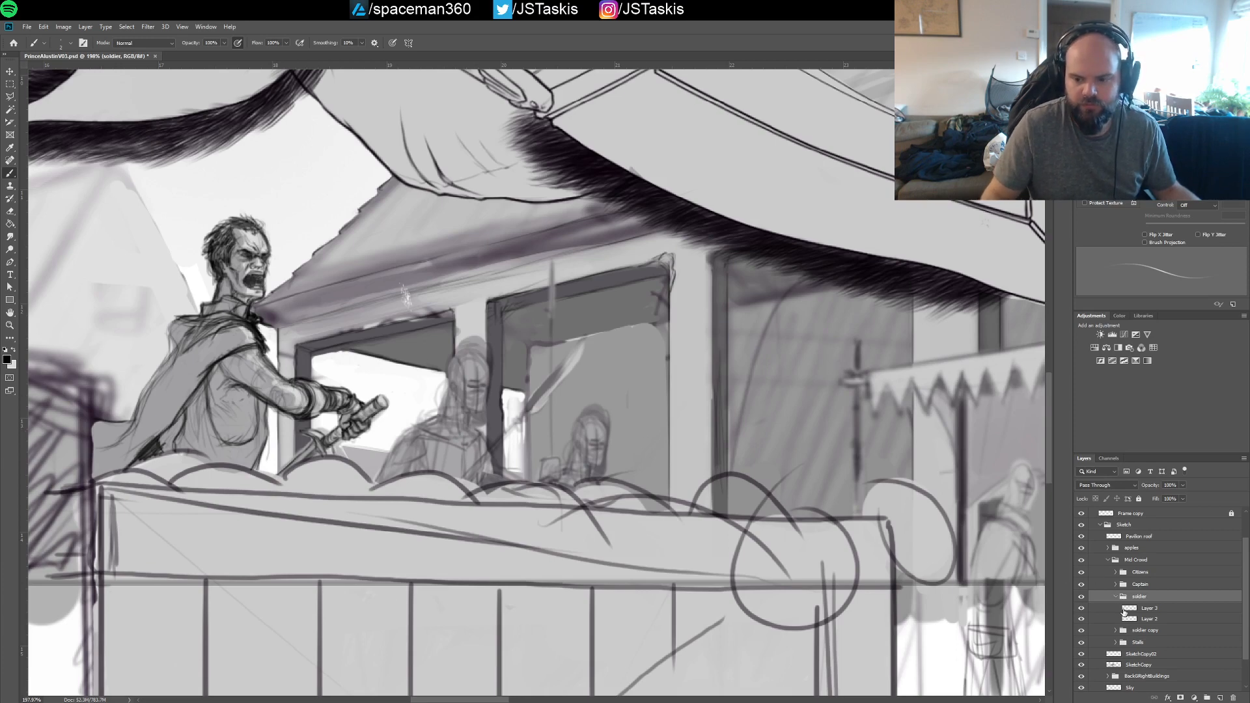
pyautogui.click(1082, 596)
pyautogui.click(1083, 596)
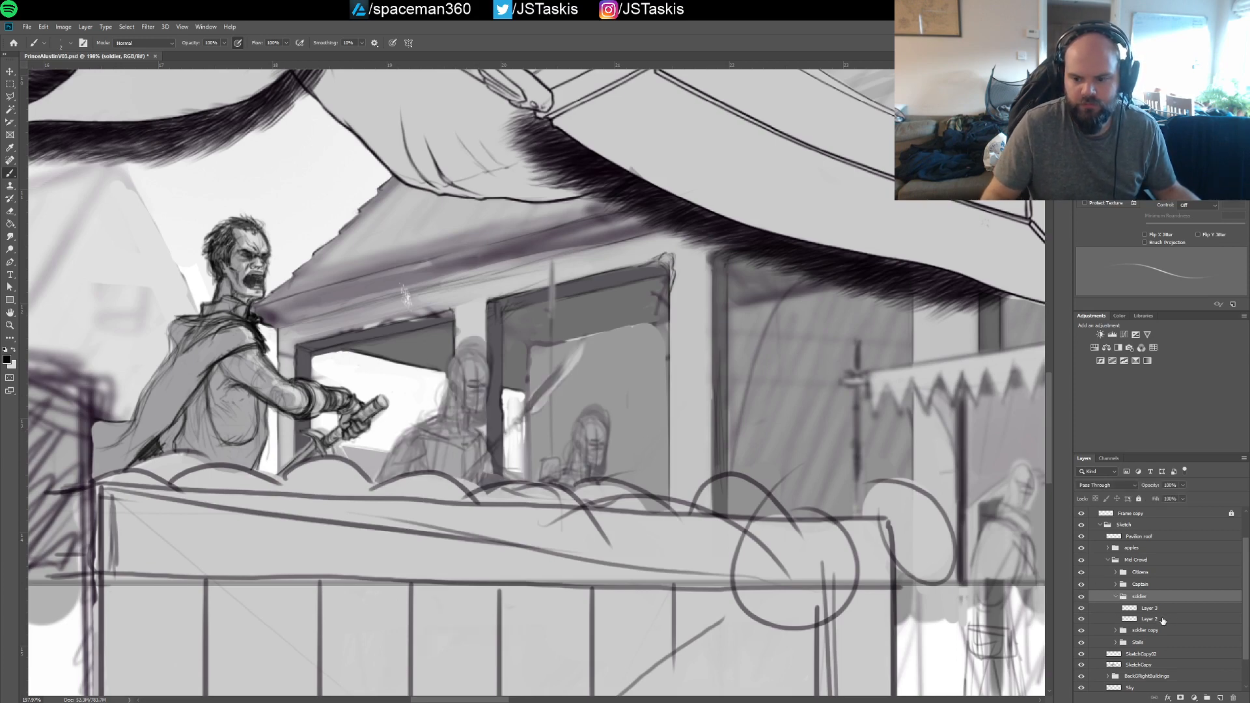
pyautogui.click(1153, 608)
pyautogui.click(1082, 608)
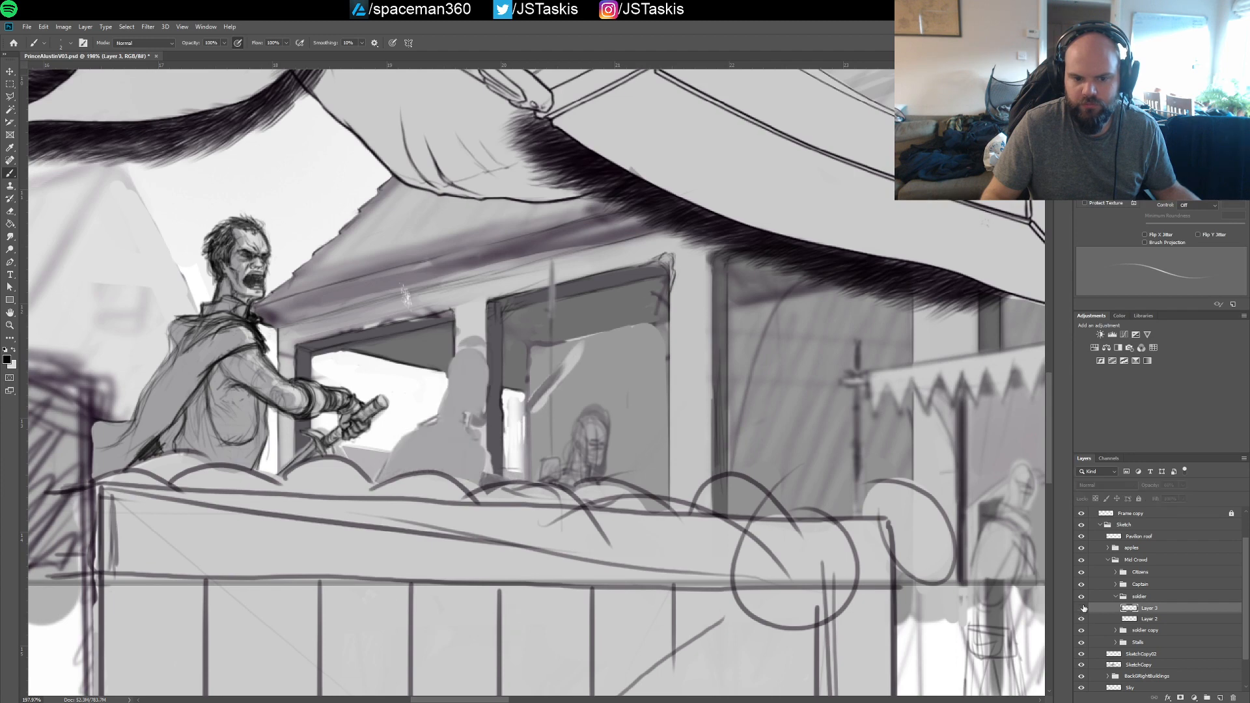
pyautogui.click(1082, 608)
# Rename the soldier group's upper layer, which holds the line work, as Line
pyautogui.doubleClick(1148, 609)
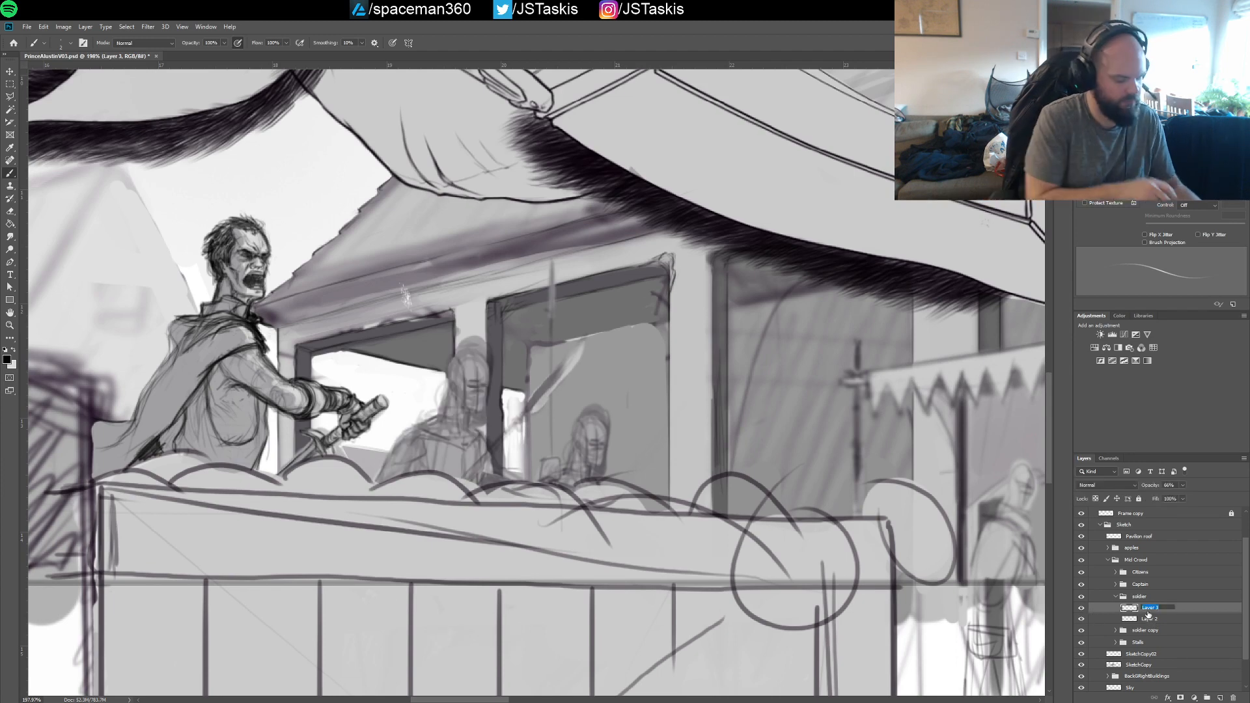
pyautogui.write('Lie')
pyautogui.press('Return')
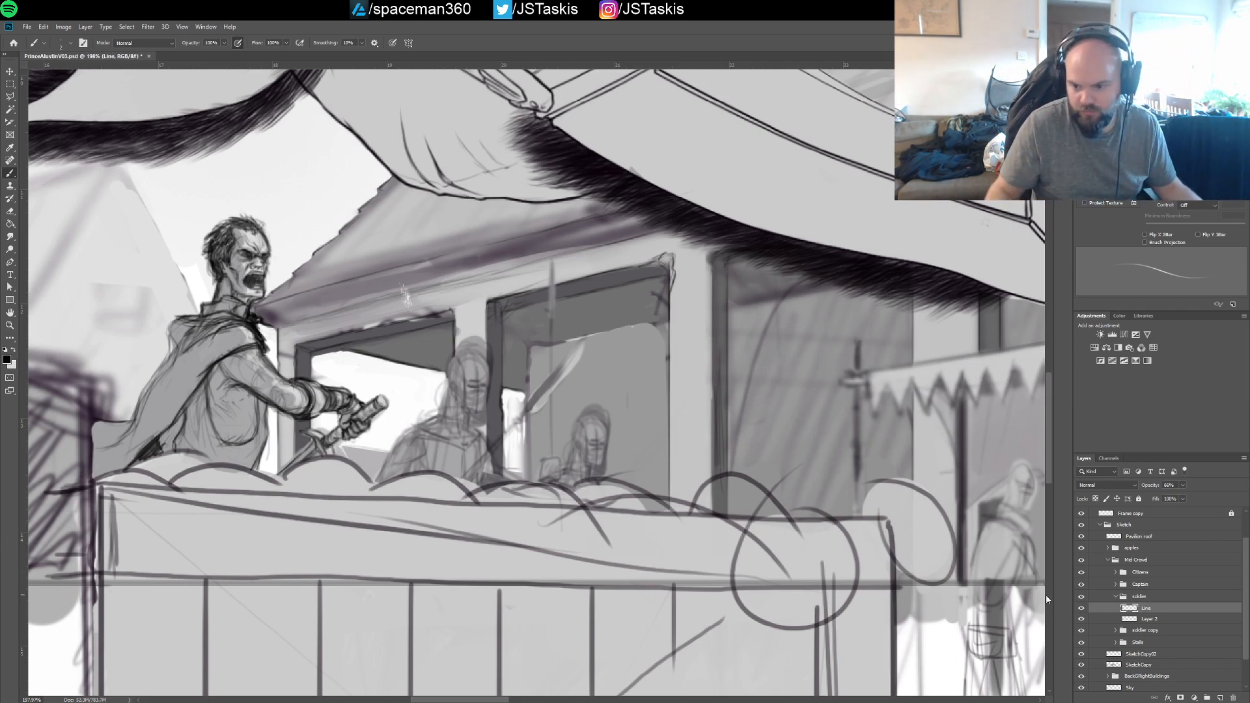
# Rename the soldier group's lower layer as Fill and save the document
pyautogui.click(1149, 622)
pyautogui.press('h')
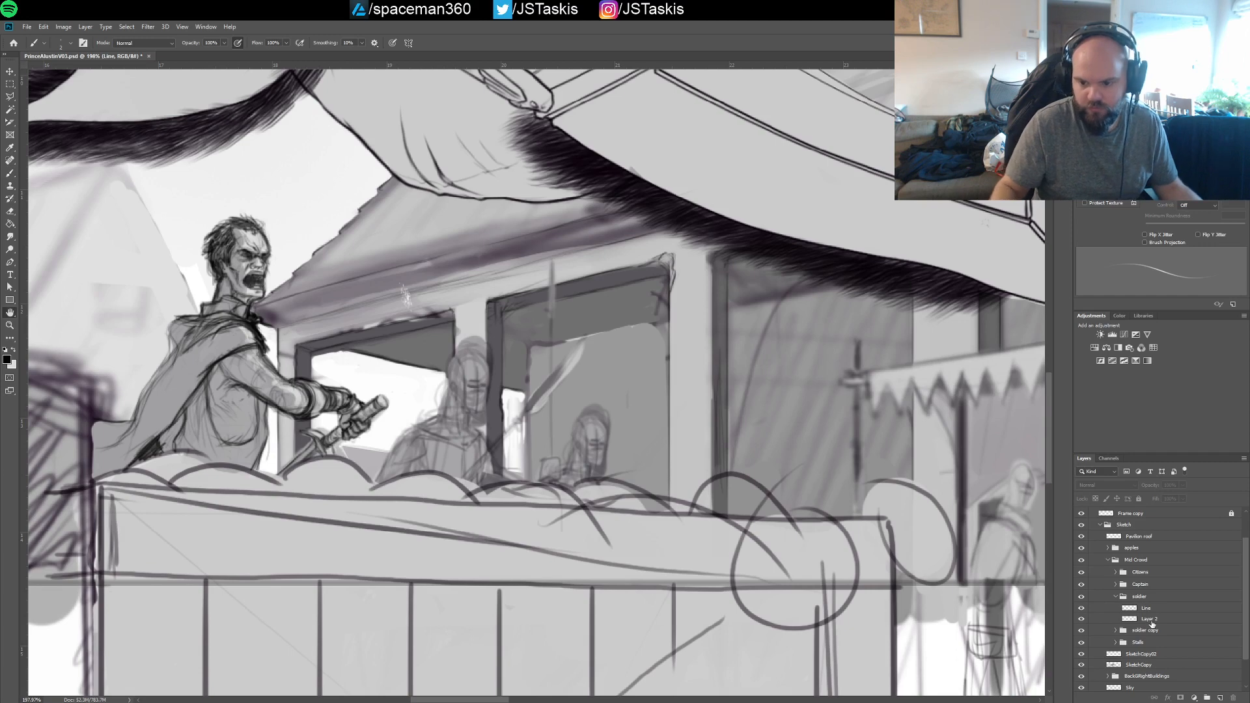
pyautogui.click(1147, 630)
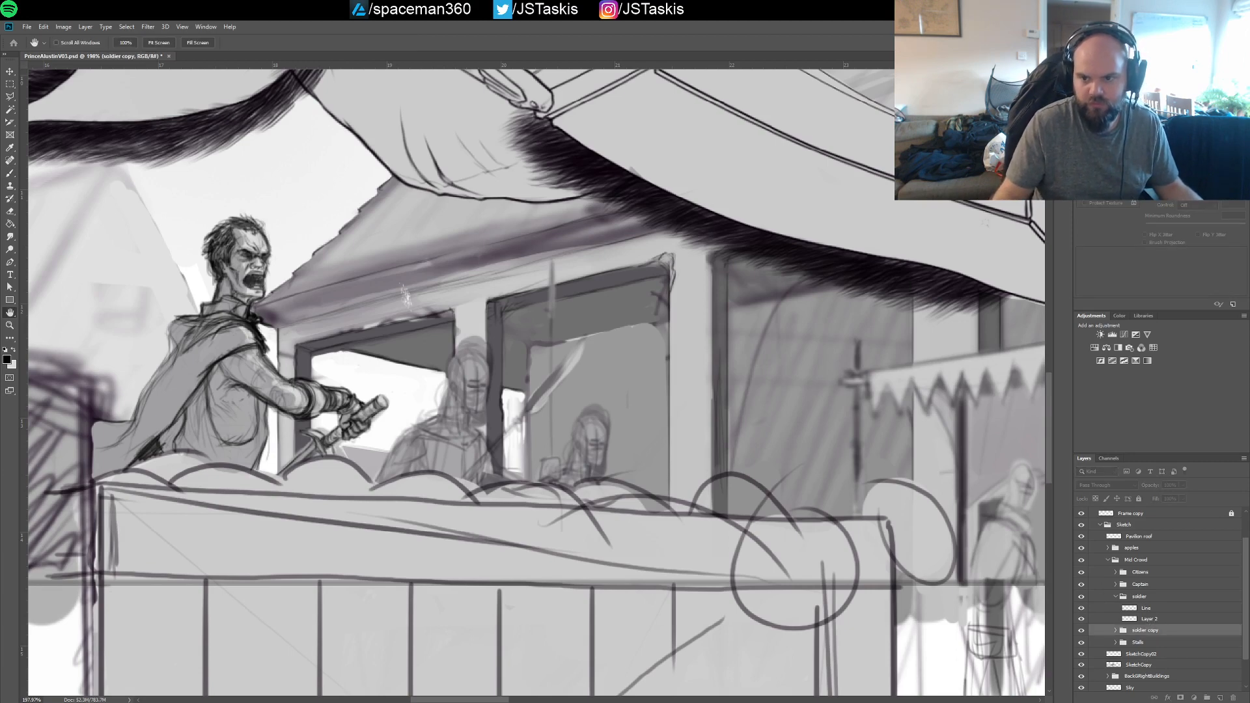
pyautogui.press('b')
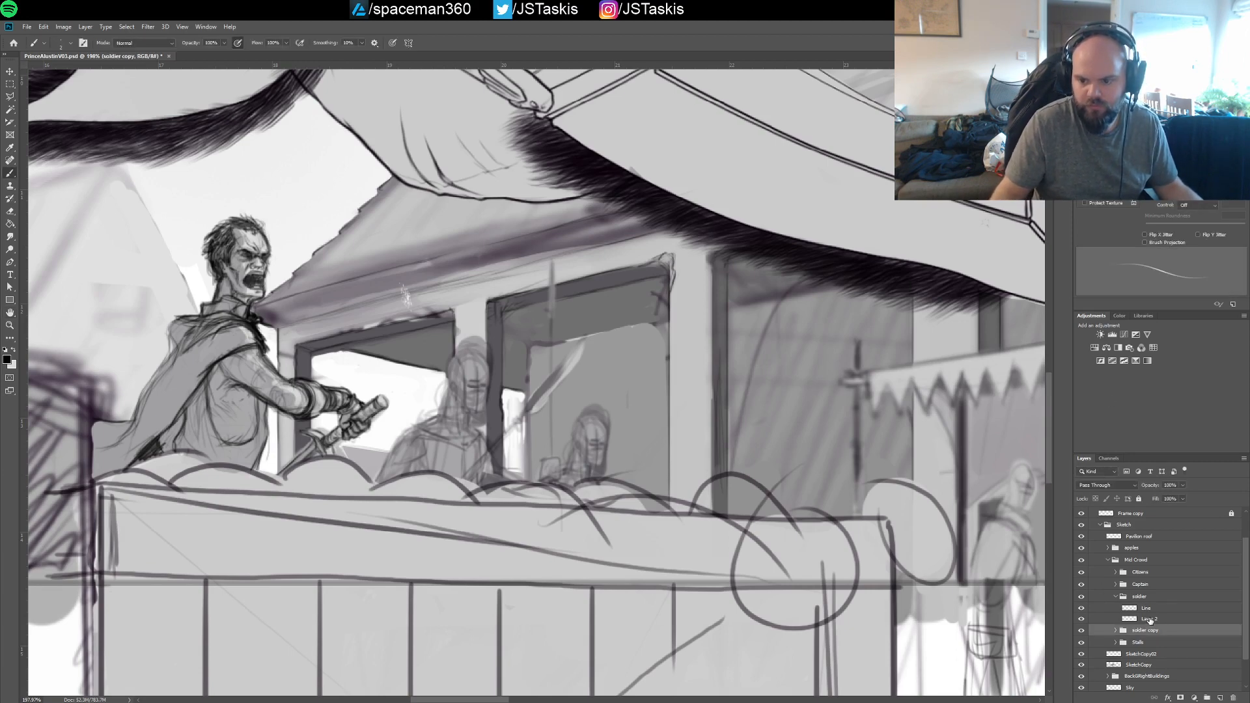
pyautogui.doubleClick(1150, 619)
pyautogui.write('Fill')
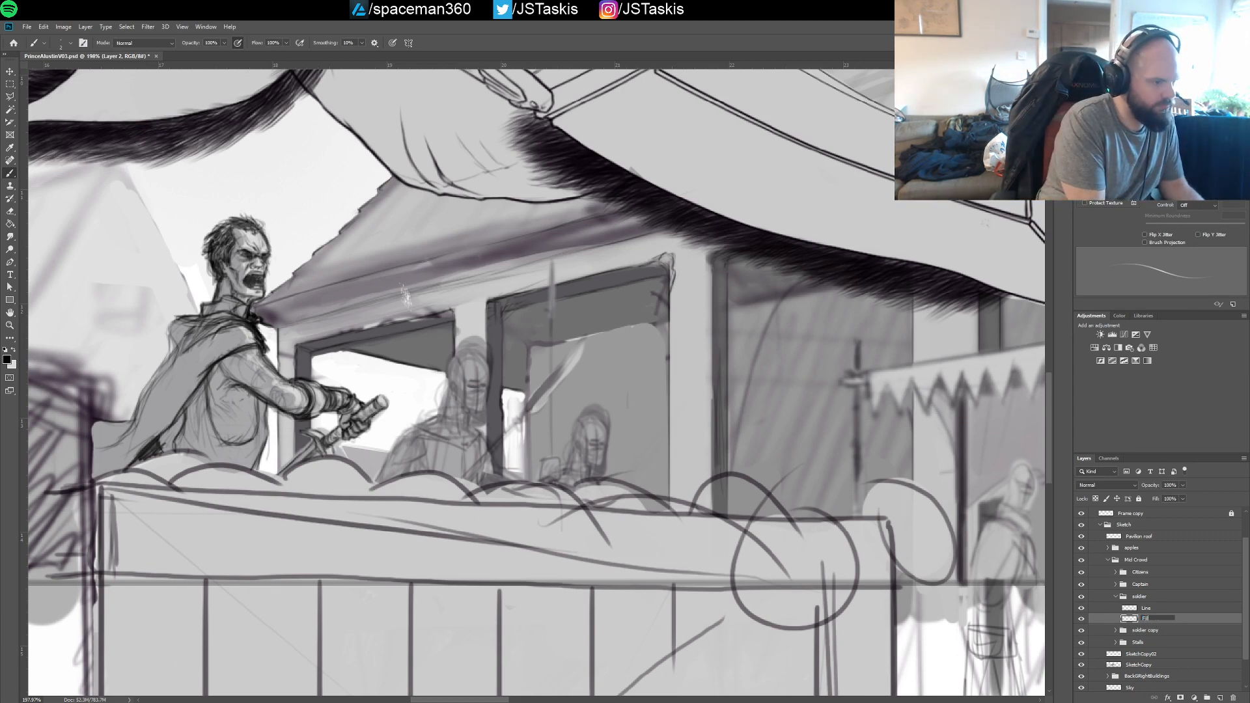
pyautogui.press('Return')
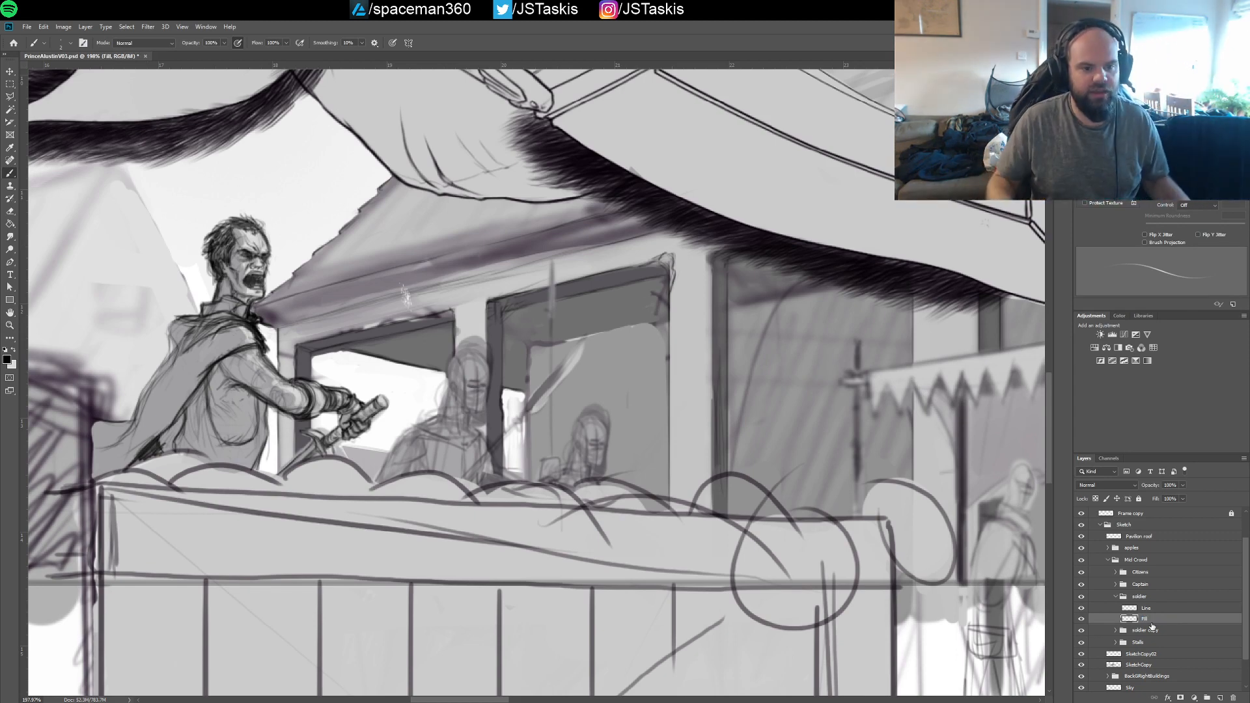
pyautogui.moveTo(788, 297)
pyautogui.keyDown('ctrl'); pyautogui.mouseDown()
pyautogui.moveTo(709, 298)
pyautogui.moveTo(742, 297)
pyautogui.moveTo(608, 424)
pyautogui.moveTo(680, 424)
pyautogui.moveTo(710, 350)
pyautogui.moveTo(712, 362)
pyautogui.mouseUp(); pyautogui.keyUp('ctrl')
pyautogui.hotkey('ctrl', 's')
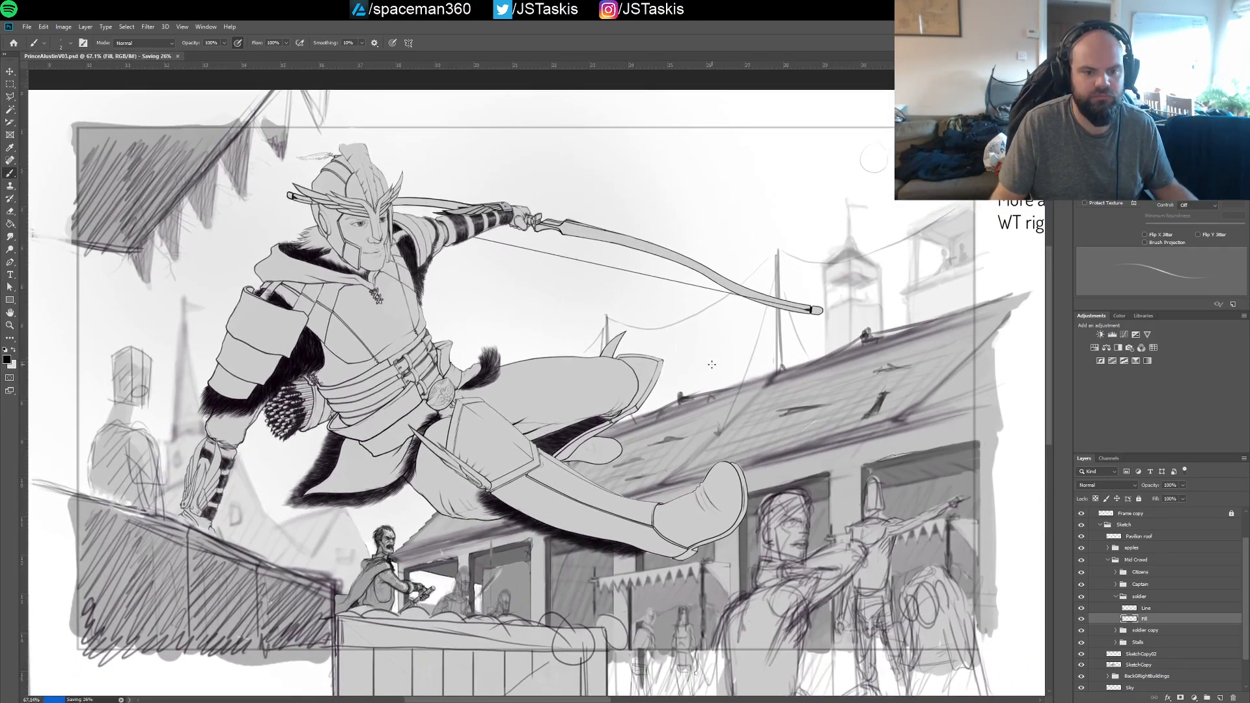
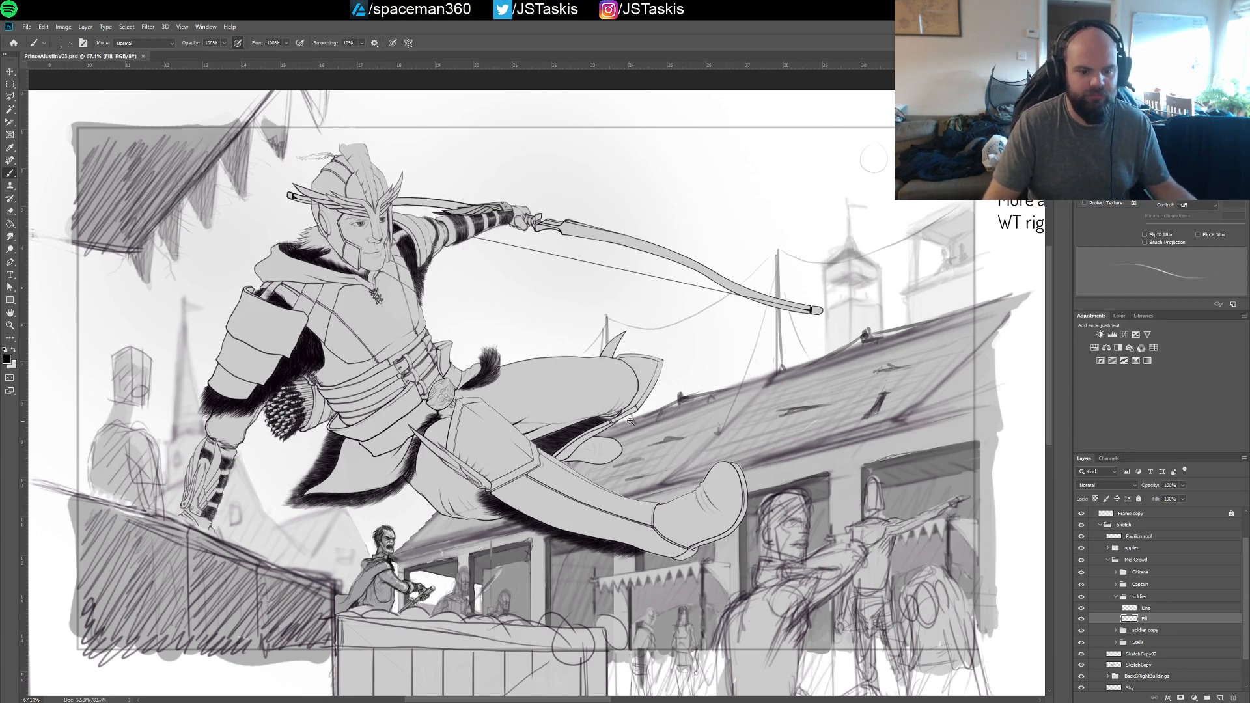
# On the soldier group's Line layer, sketch the left soldier's neckline, shoulders and upper torso with darker brush lines
pyautogui.scroll(5, 680, 398)
pyautogui.scroll(-5, 694, 376)
pyautogui.scroll(3, 687, 390)
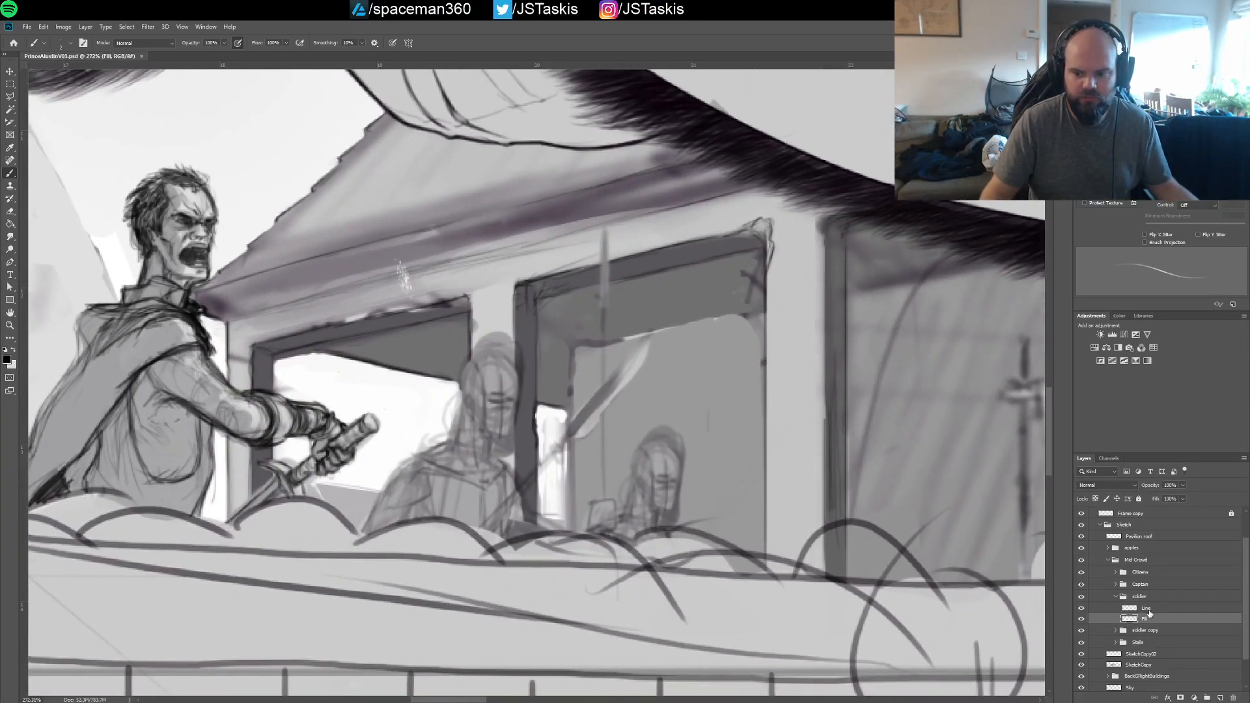
pyautogui.hotkey('alt', ']')
pyautogui.moveTo(639, 428)
pyautogui.mouseDown()
pyautogui.moveTo(645, 445)
pyautogui.moveTo(709, 454)
pyautogui.moveTo(682, 438)
pyautogui.mouseUp()
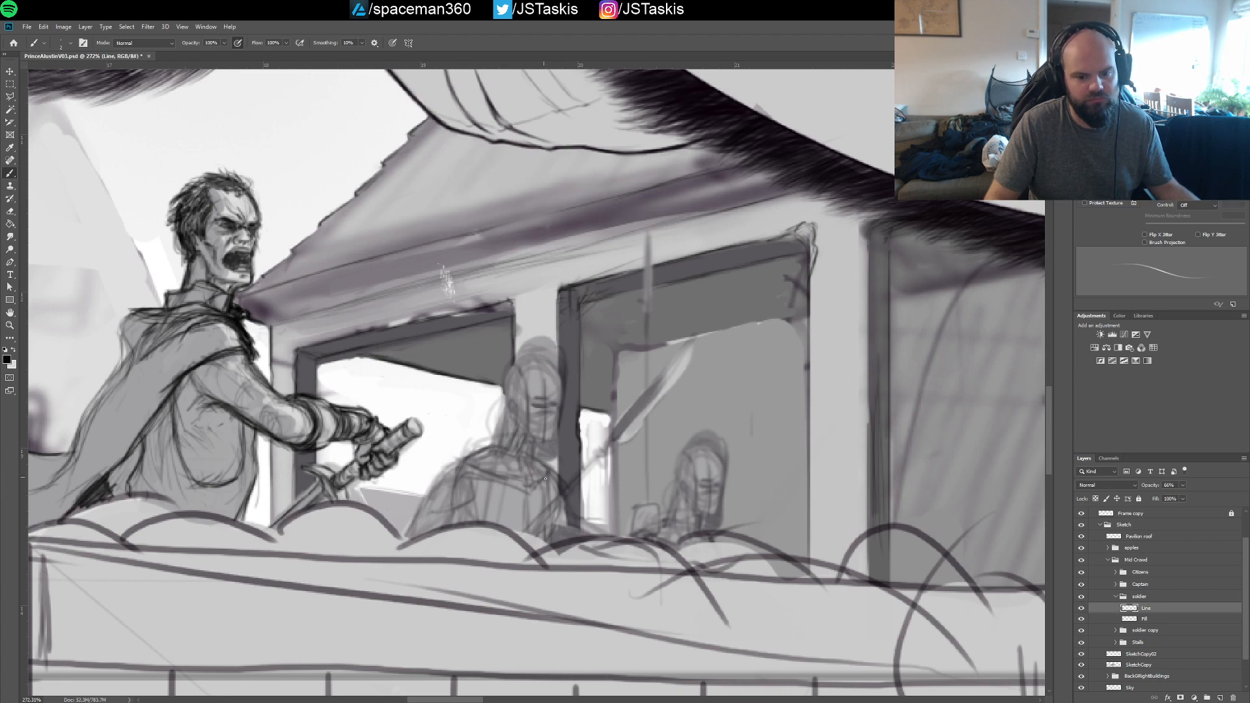
pyautogui.moveTo(507, 480); pyautogui.dragTo(548, 483)
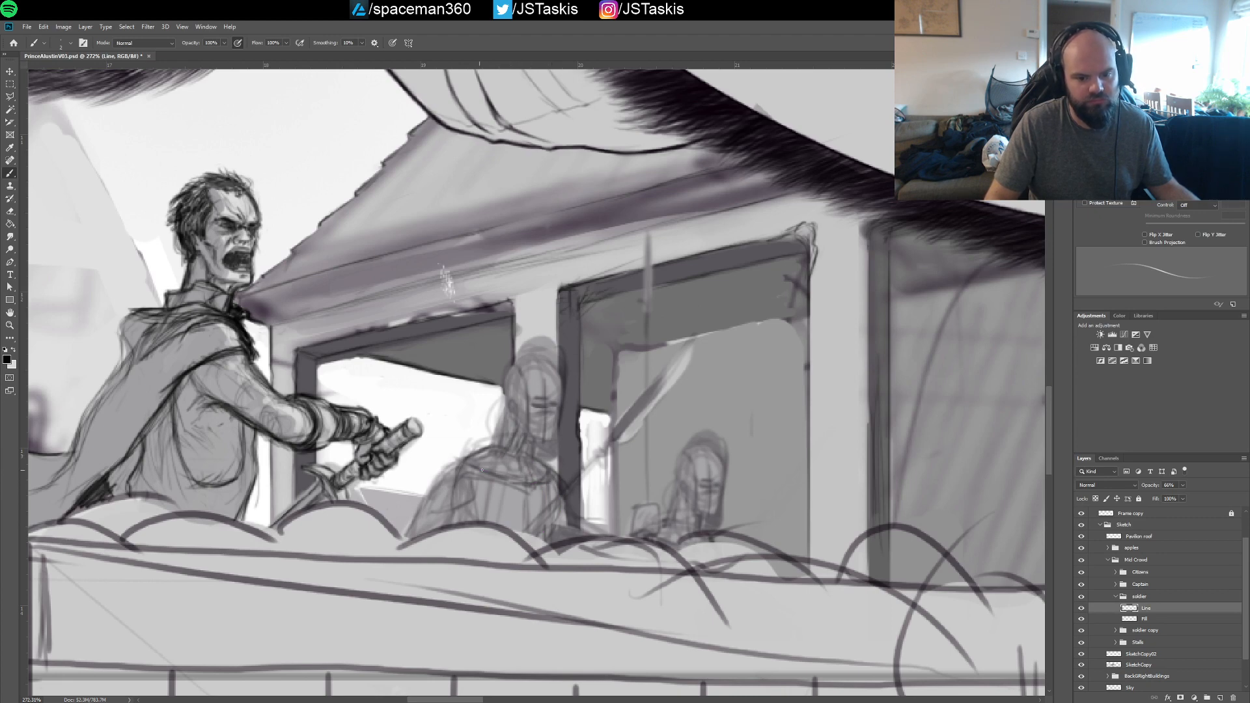
pyautogui.moveTo(475, 466)
pyautogui.mouseDown()
pyautogui.moveTo(513, 484)
pyautogui.moveTo(550, 479)
pyautogui.mouseUp()
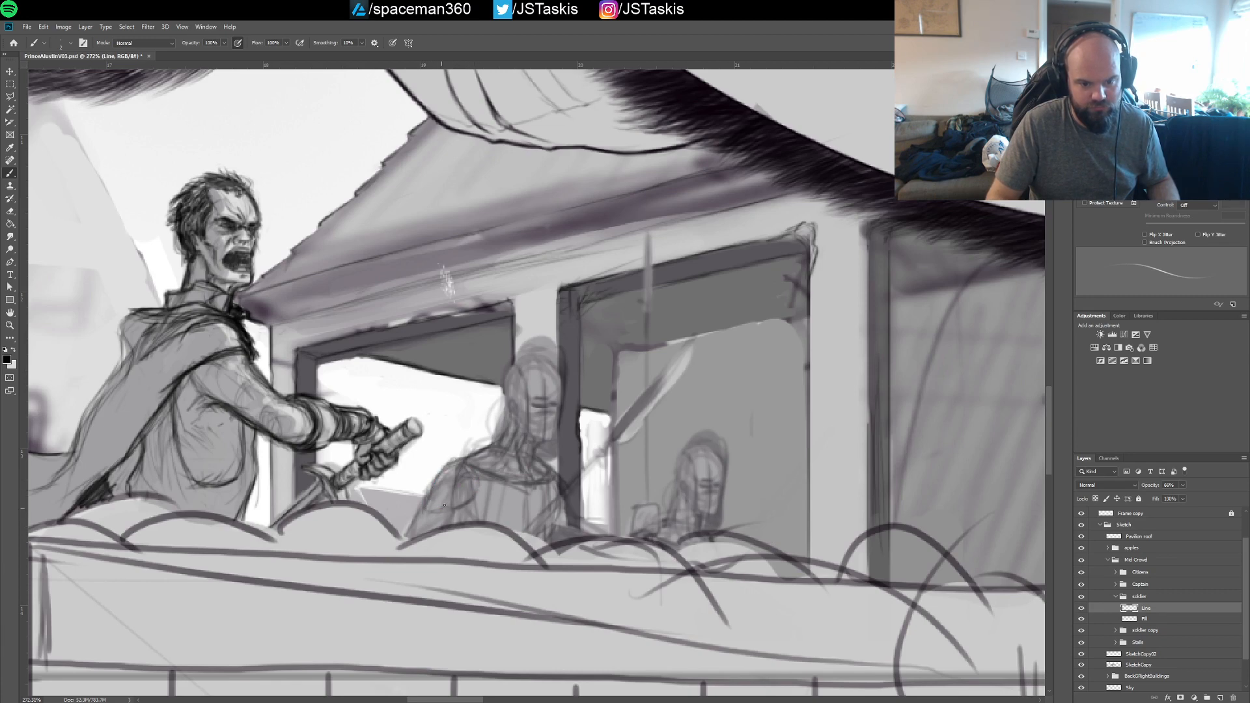
pyautogui.moveTo(445, 505)
pyautogui.mouseDown()
pyautogui.moveTo(477, 481)
pyautogui.moveTo(422, 517)
pyautogui.mouseUp()
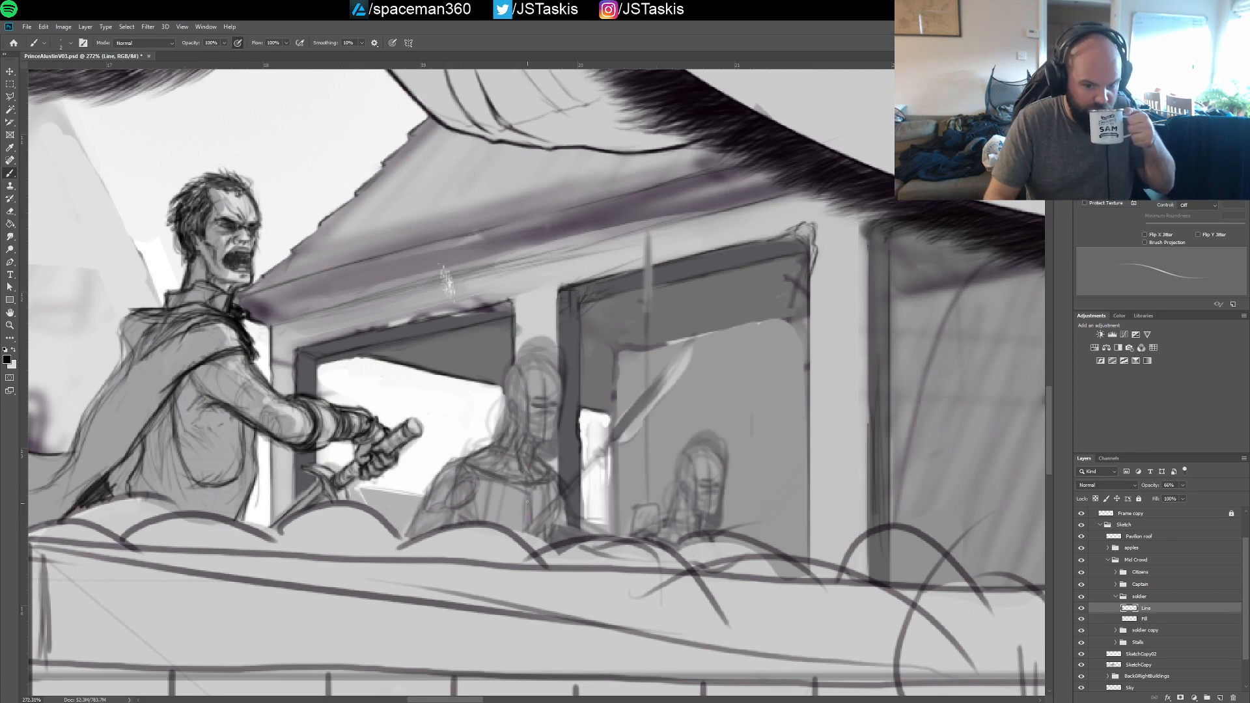
pyautogui.moveTo(481, 513); pyautogui.dragTo(523, 485)
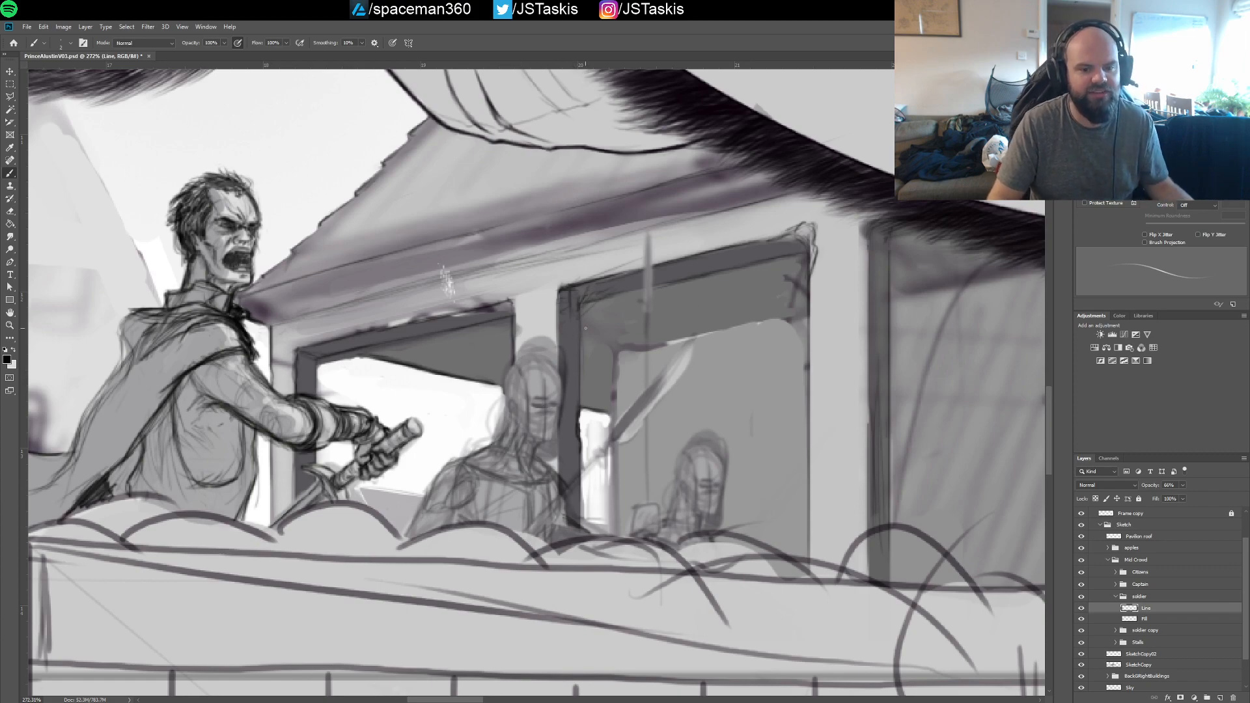
# Define the left soldier's helmet by drawing its rounded dome, pointed front crest and lower brim
pyautogui.scroll(-4, 545, 369)
pyautogui.scroll(-2, 564, 393)
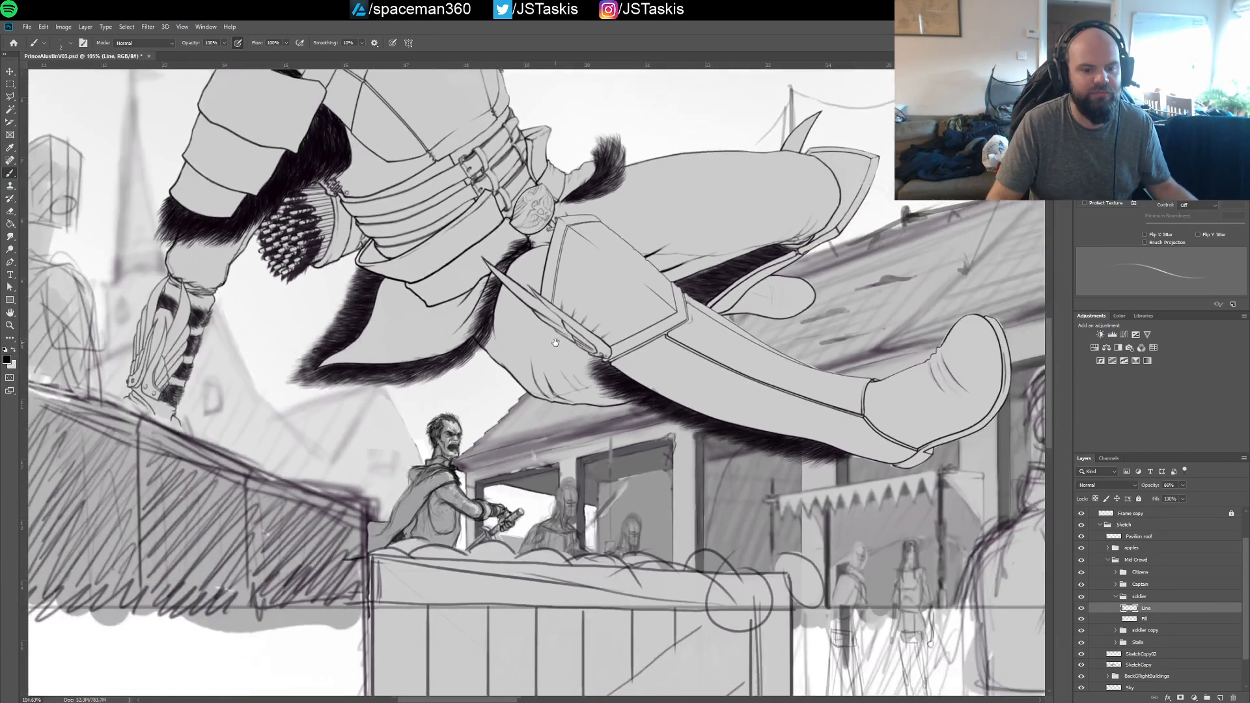
pyautogui.scroll(-2, 562, 362)
pyautogui.moveTo(562, 360); pyautogui.dragTo(567, 436)
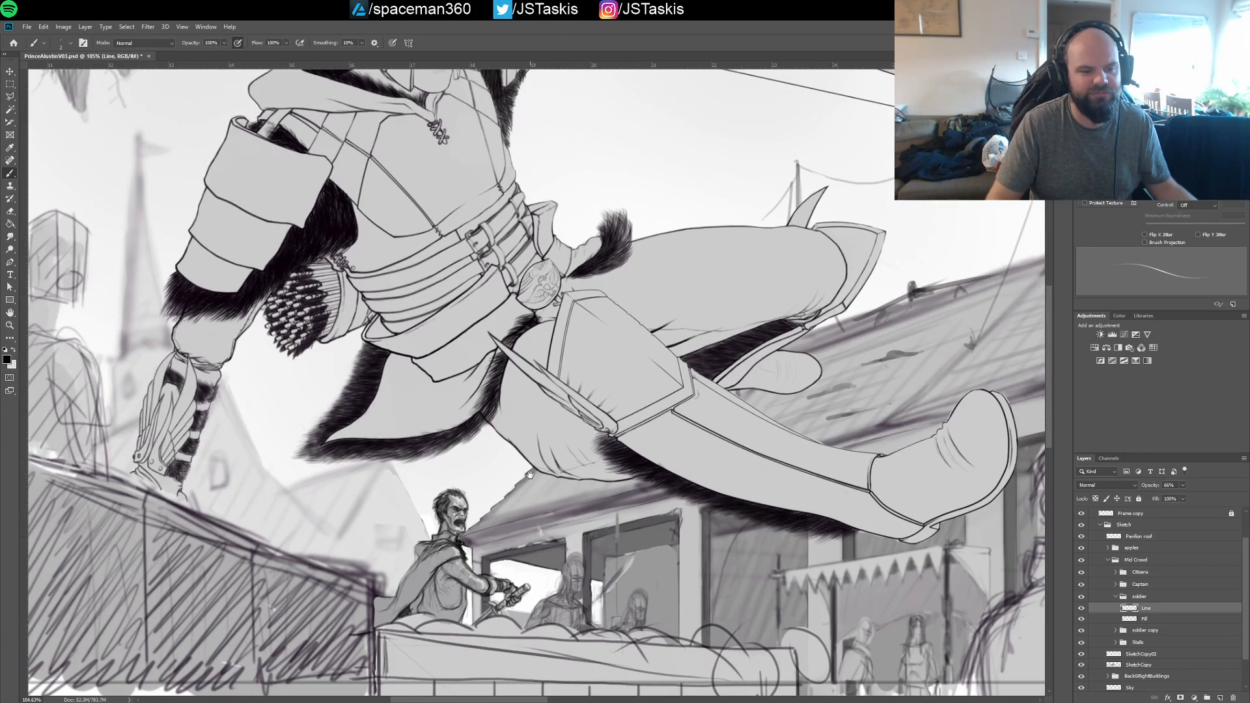
pyautogui.moveTo(505, 455)
pyautogui.mouseDown()
pyautogui.moveTo(657, 459)
pyautogui.moveTo(399, 273)
pyautogui.mouseUp()
pyautogui.scroll(6, 488, 383)
pyautogui.moveTo(454, 398); pyautogui.dragTo(543, 386)
pyautogui.scroll(5, 542, 386)
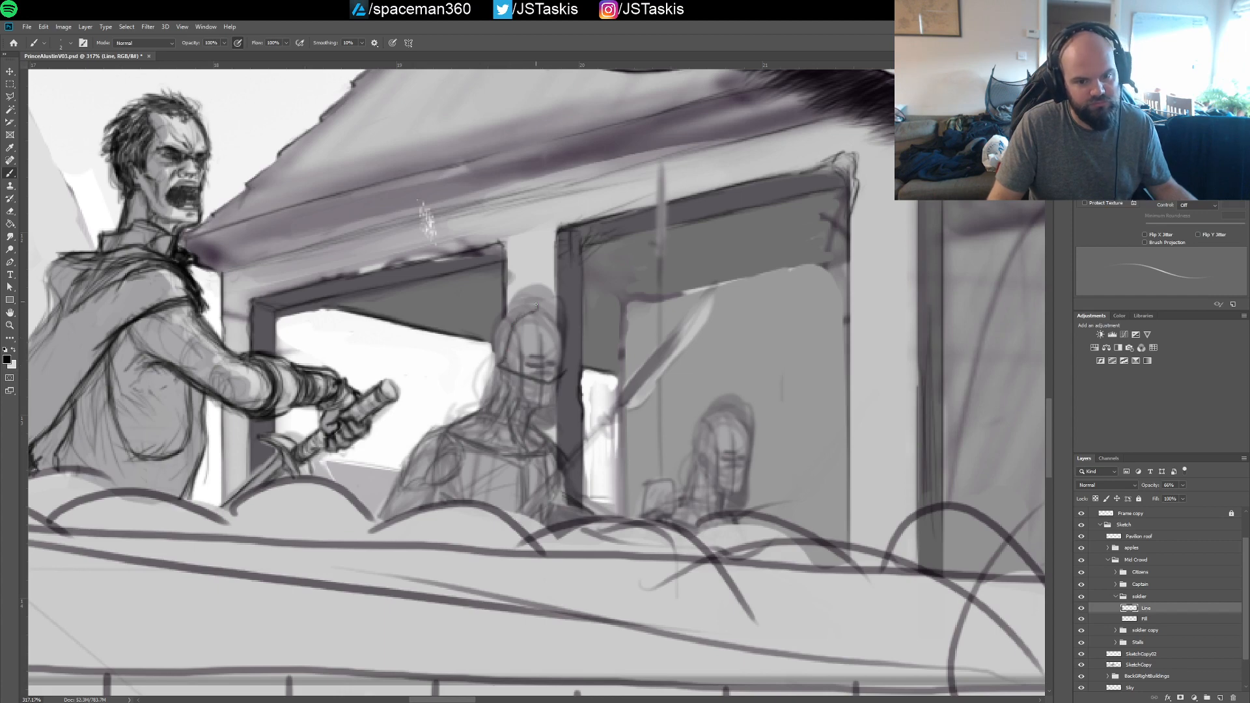
pyautogui.moveTo(537, 297); pyautogui.dragTo(563, 328)
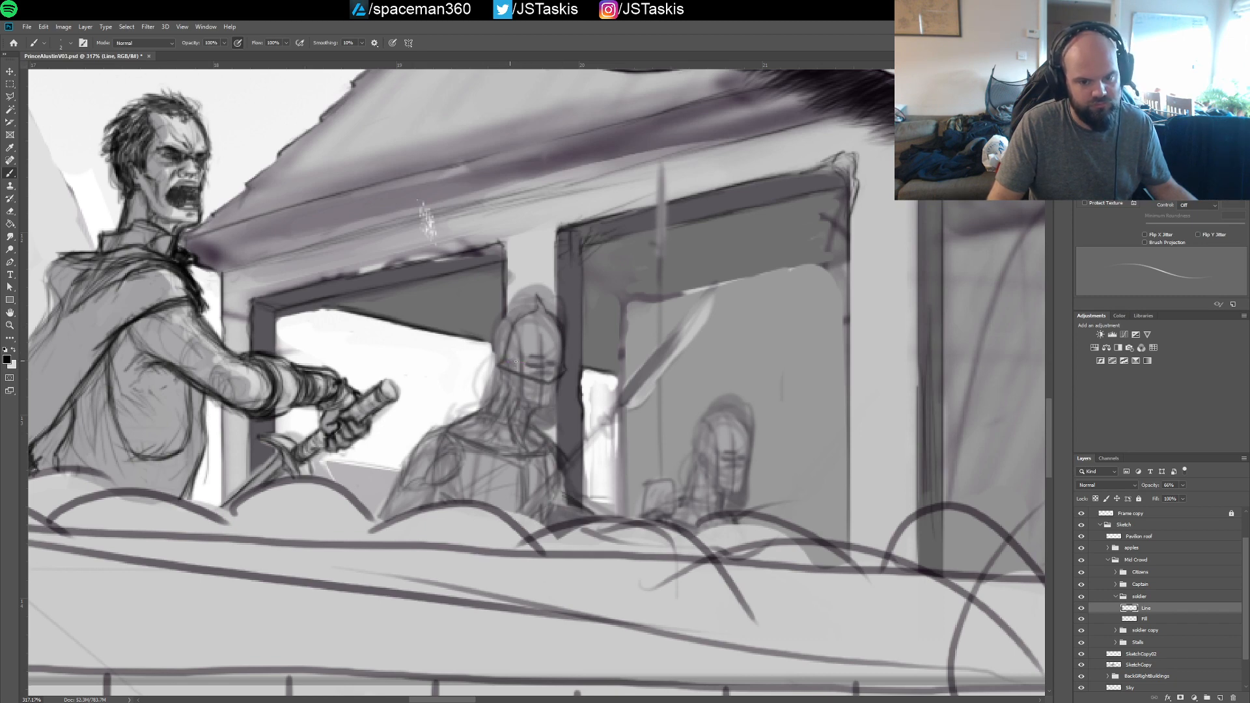
pyautogui.moveTo(526, 363); pyautogui.dragTo(544, 366)
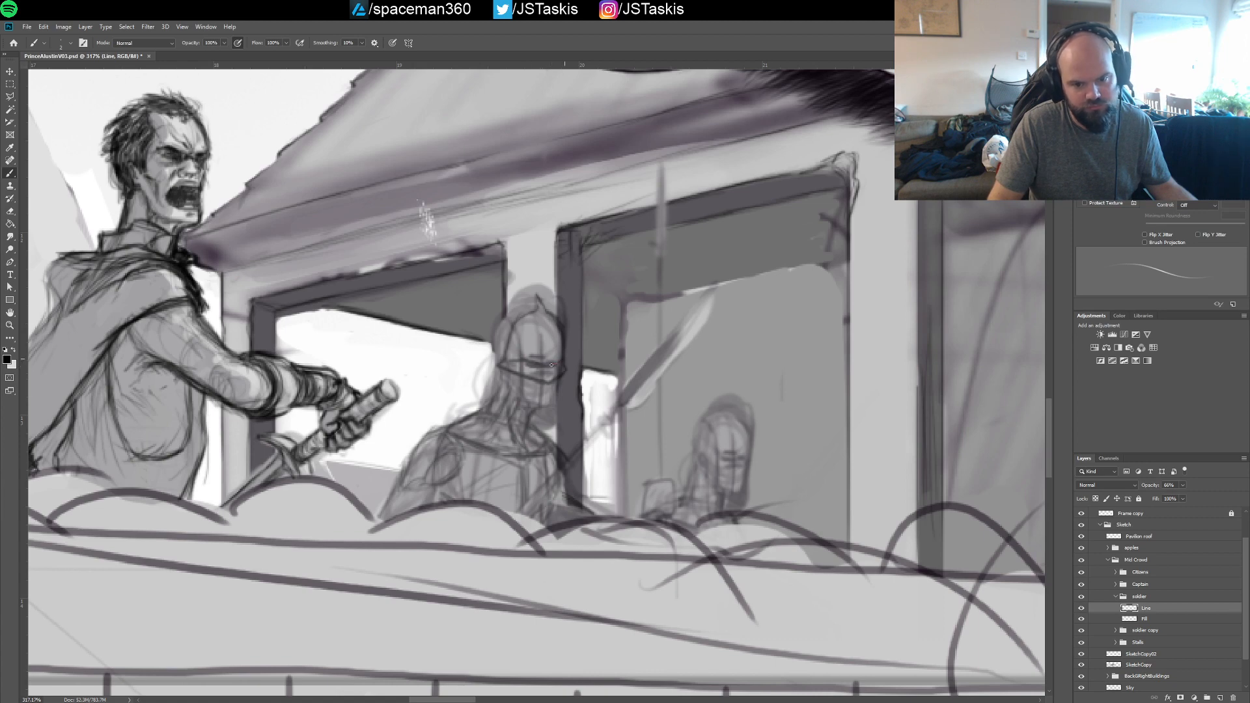
# Darken the eye shadow beneath the soldier's helmet brim and refine the neck guard, dome ridge, mouth and chin
pyautogui.moveTo(513, 363)
pyautogui.mouseDown()
pyautogui.moveTo(519, 365)
pyautogui.moveTo(545, 375)
pyautogui.moveTo(566, 359)
pyautogui.moveTo(543, 372)
pyautogui.mouseUp()
pyautogui.moveTo(552, 354)
pyautogui.mouseDown()
pyautogui.moveTo(543, 303)
pyautogui.moveTo(551, 349)
pyautogui.moveTo(515, 327)
pyautogui.moveTo(524, 358)
pyautogui.mouseUp()
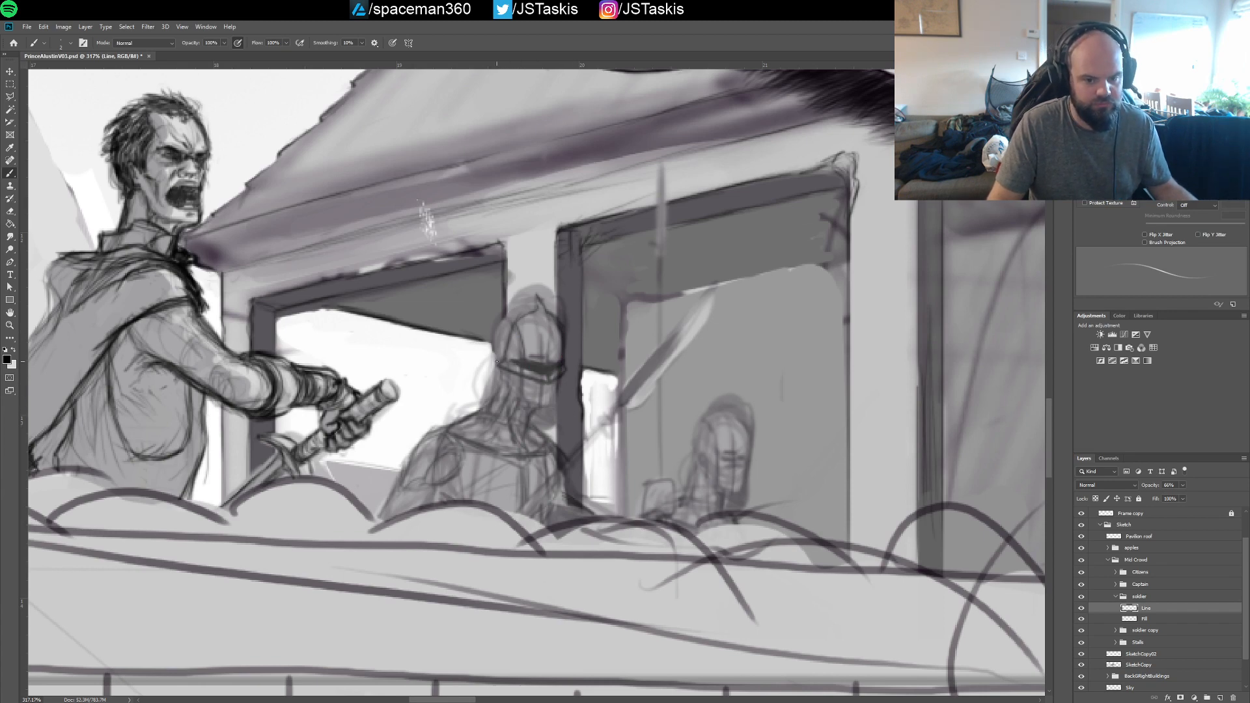
pyautogui.moveTo(502, 374)
pyautogui.mouseDown()
pyautogui.moveTo(507, 309)
pyautogui.moveTo(496, 330)
pyautogui.moveTo(522, 302)
pyautogui.moveTo(508, 309)
pyautogui.moveTo(537, 308)
pyautogui.moveTo(516, 306)
pyautogui.moveTo(477, 379)
pyautogui.moveTo(503, 373)
pyautogui.mouseUp()
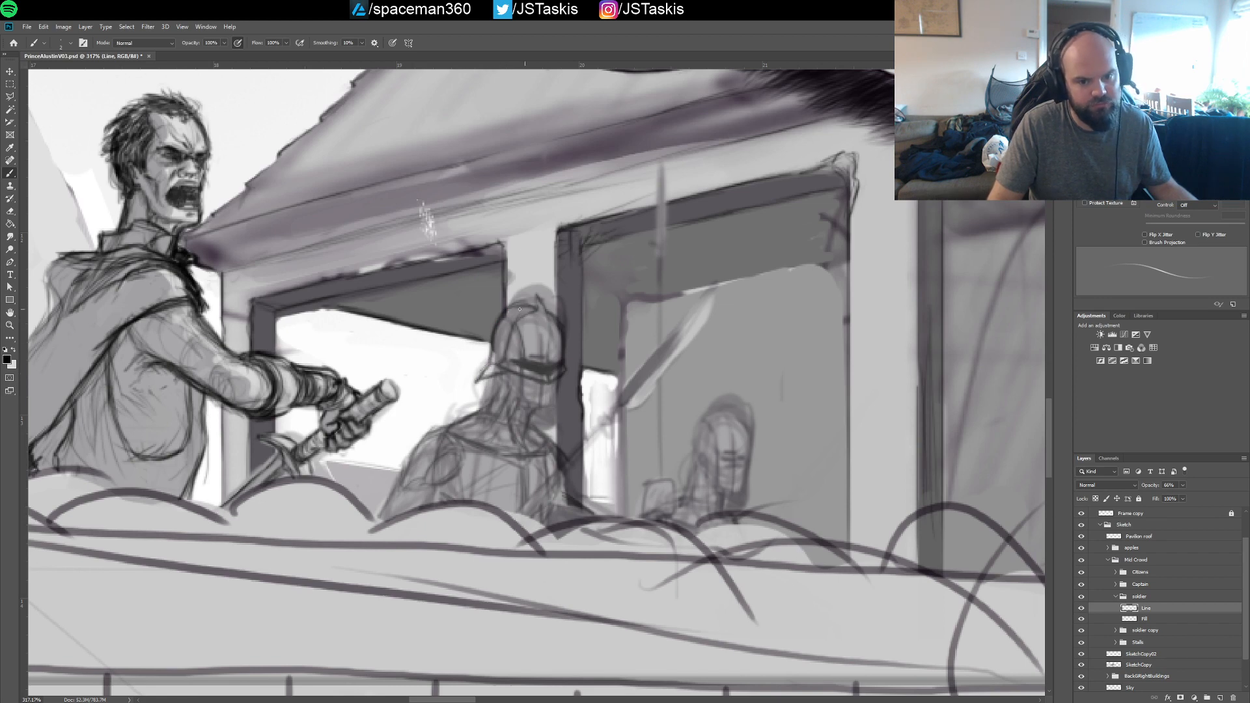
pyautogui.moveTo(520, 310)
pyautogui.mouseDown()
pyautogui.moveTo(506, 325)
pyautogui.moveTo(513, 309)
pyautogui.mouseUp()
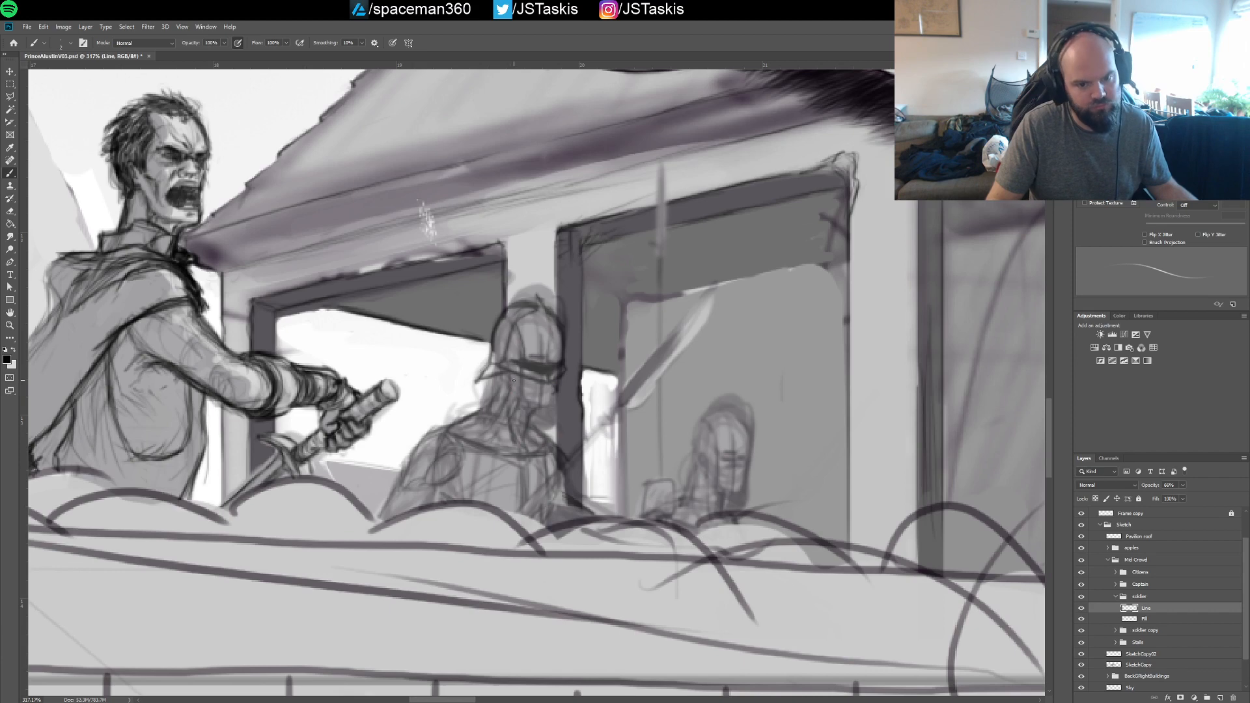
pyautogui.moveTo(523, 400)
pyautogui.mouseDown()
pyautogui.moveTo(547, 407)
pyautogui.moveTo(520, 398)
pyautogui.mouseUp()
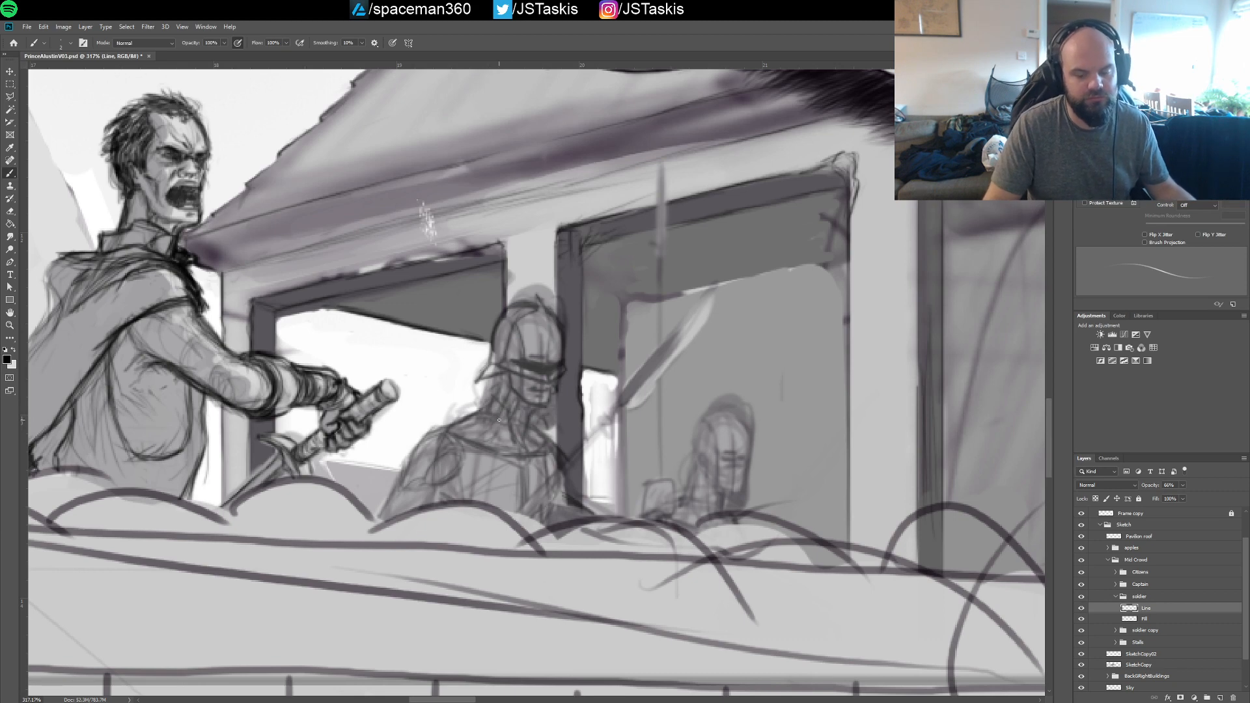
# Strengthen the left soldier's shoulder contours, arm edge and the vest lines running down the chest
pyautogui.moveTo(481, 433)
pyautogui.mouseDown()
pyautogui.moveTo(456, 419)
pyautogui.moveTo(420, 428)
pyautogui.moveTo(449, 461)
pyautogui.moveTo(423, 431)
pyautogui.moveTo(444, 498)
pyautogui.mouseUp()
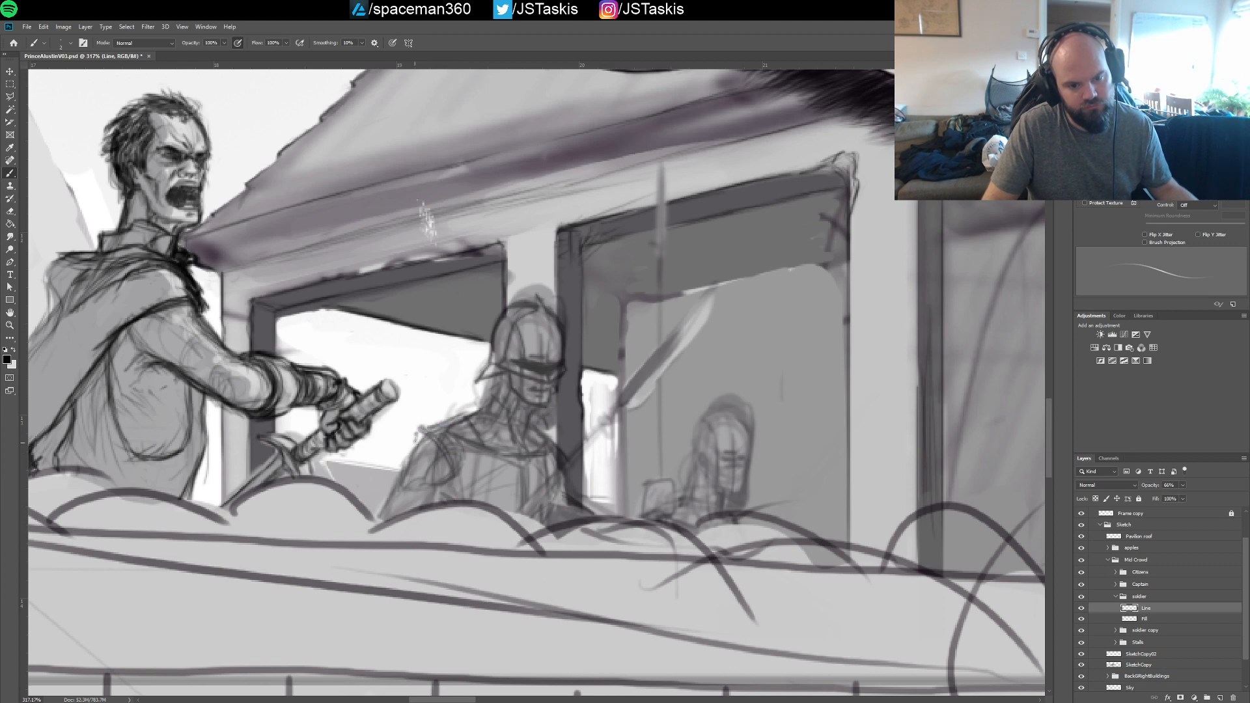
pyautogui.moveTo(429, 438)
pyautogui.mouseDown()
pyautogui.moveTo(453, 467)
pyautogui.moveTo(449, 490)
pyautogui.mouseUp()
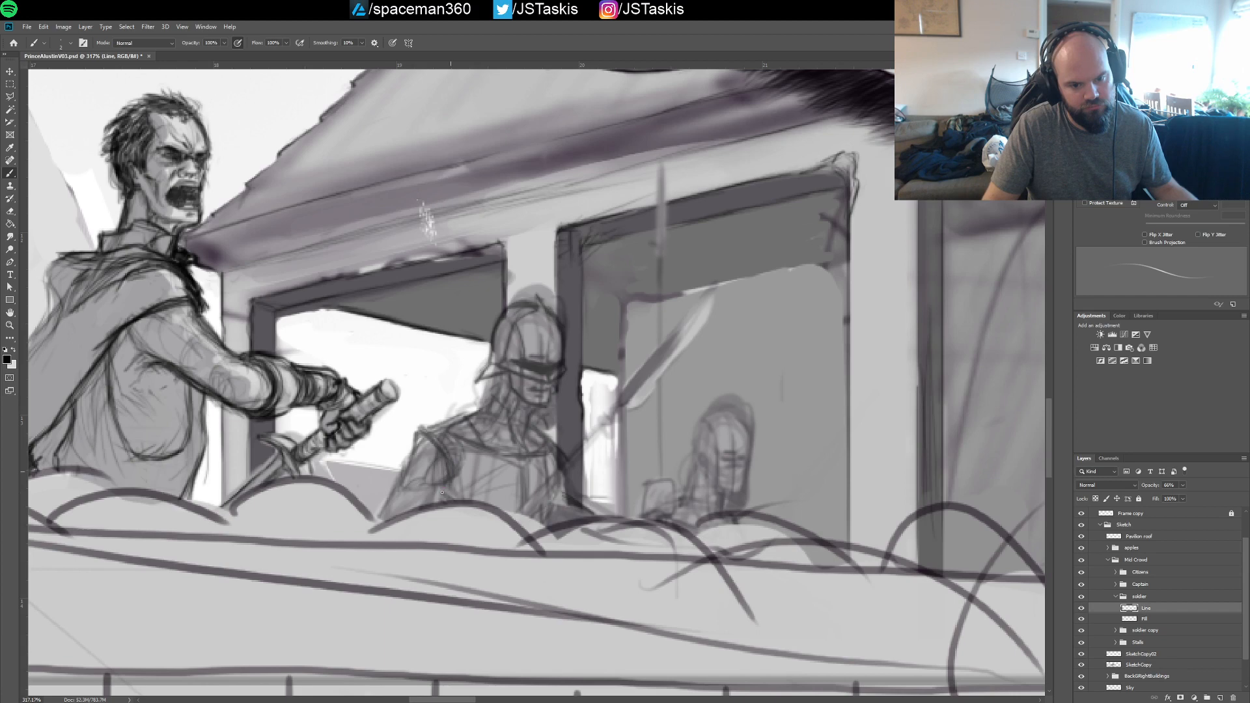
pyautogui.moveTo(419, 429)
pyautogui.mouseDown()
pyautogui.moveTo(466, 422)
pyautogui.moveTo(485, 438)
pyautogui.moveTo(516, 513)
pyautogui.mouseUp()
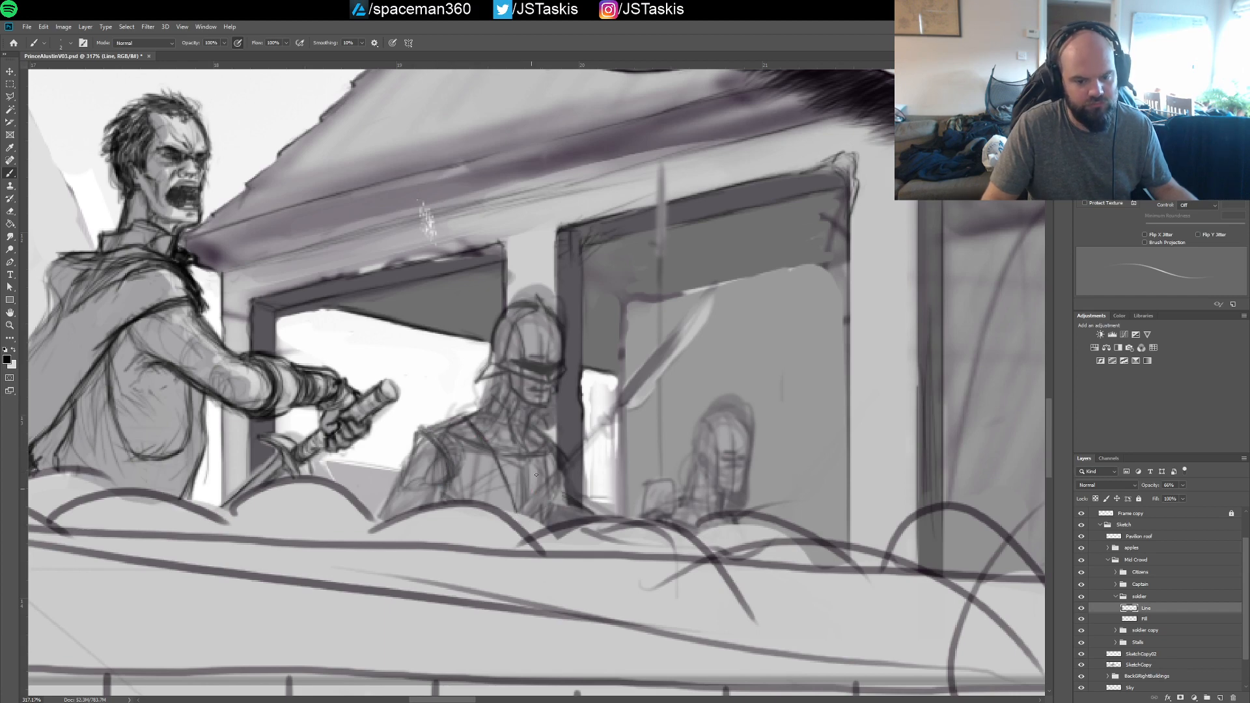
pyautogui.moveTo(514, 457)
pyautogui.mouseDown()
pyautogui.moveTo(539, 467)
pyautogui.moveTo(540, 427)
pyautogui.moveTo(564, 455)
pyautogui.mouseUp()
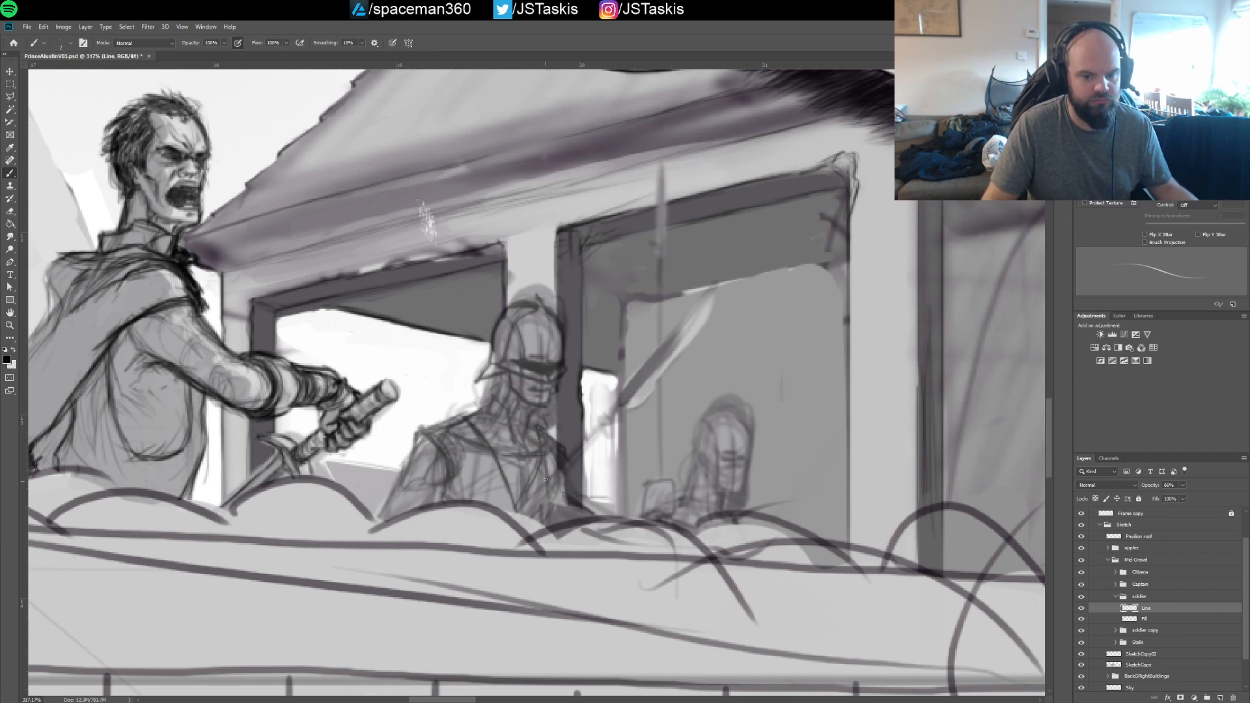
pyautogui.moveTo(414, 438); pyautogui.dragTo(461, 414)
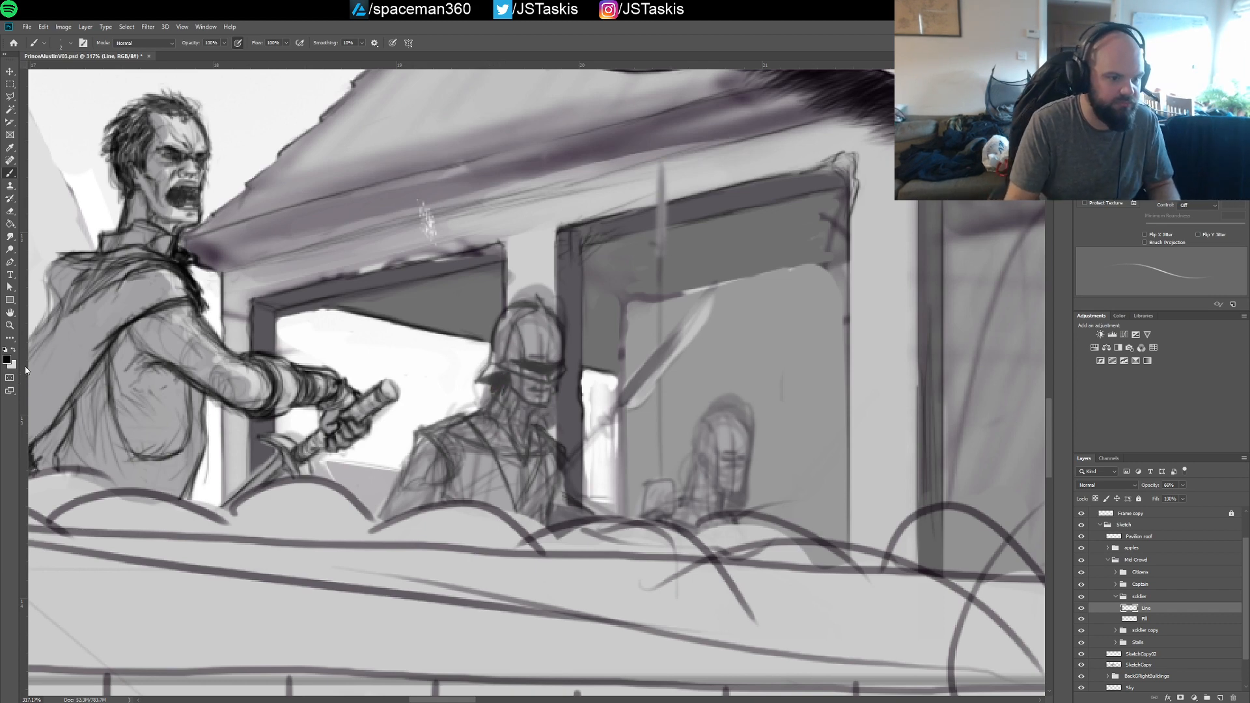
# Set the soldier Line layer's opacity to about 73%
pyautogui.press('i')
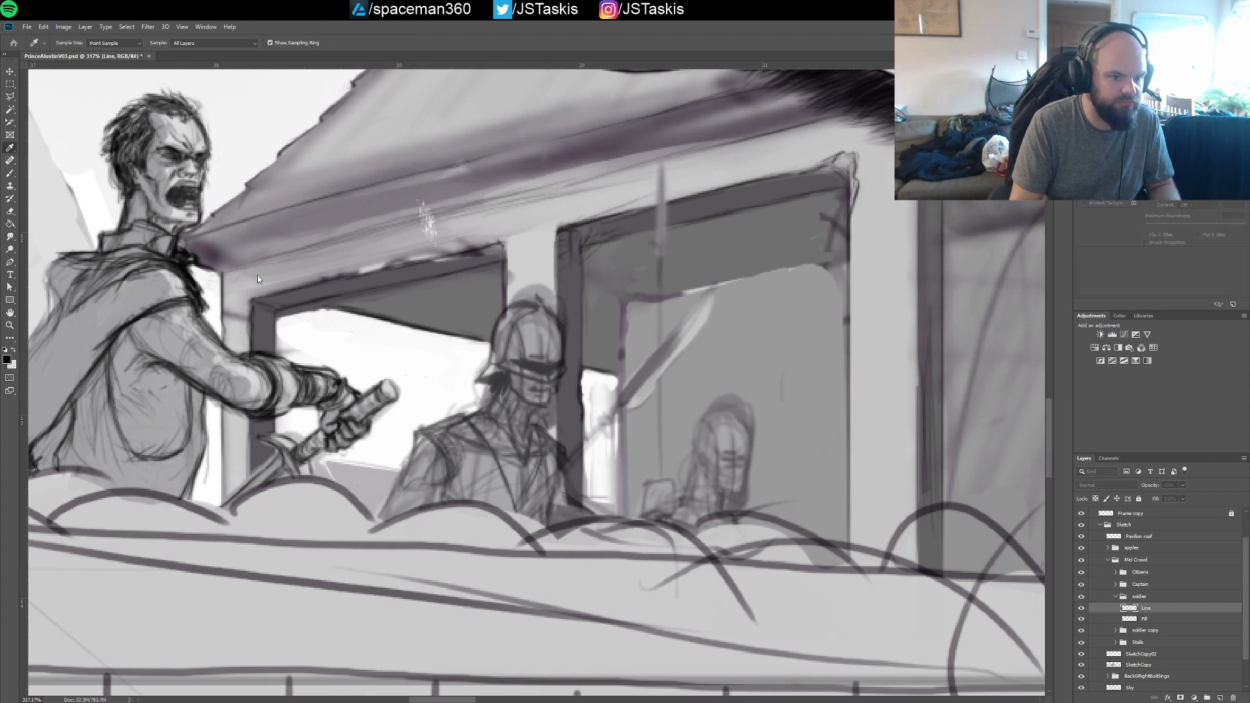
pyautogui.press('b')
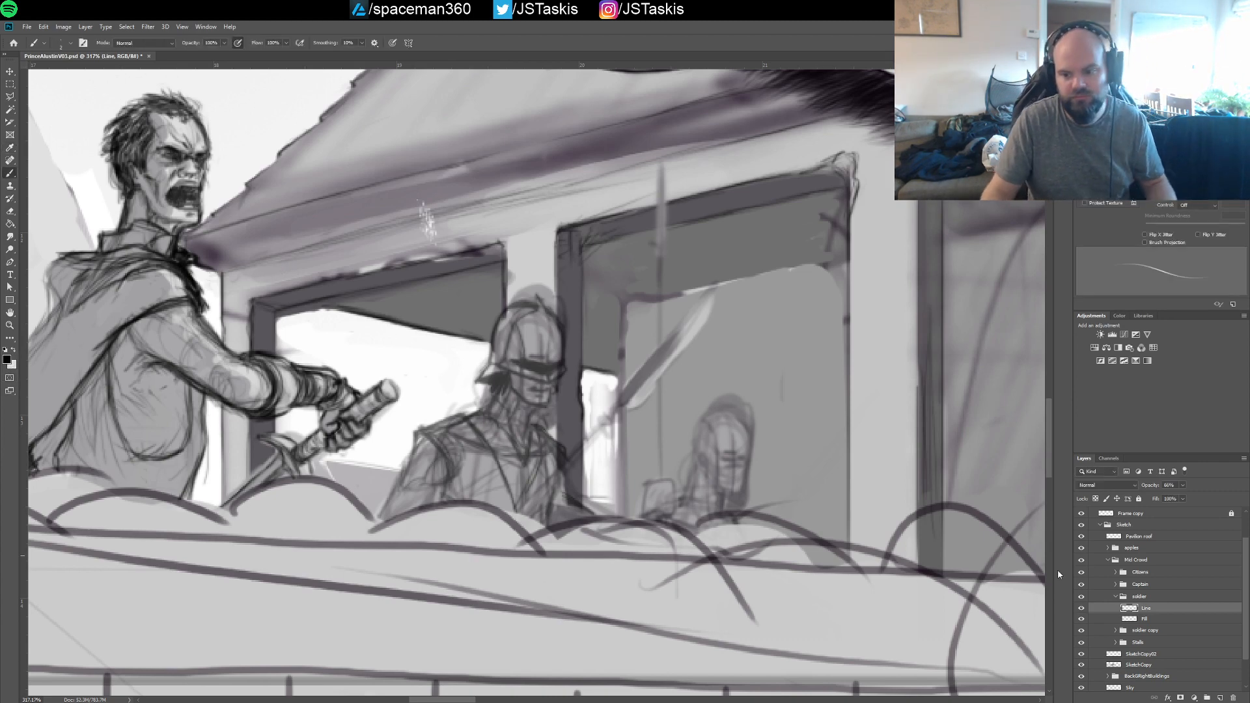
pyautogui.click(1189, 497)
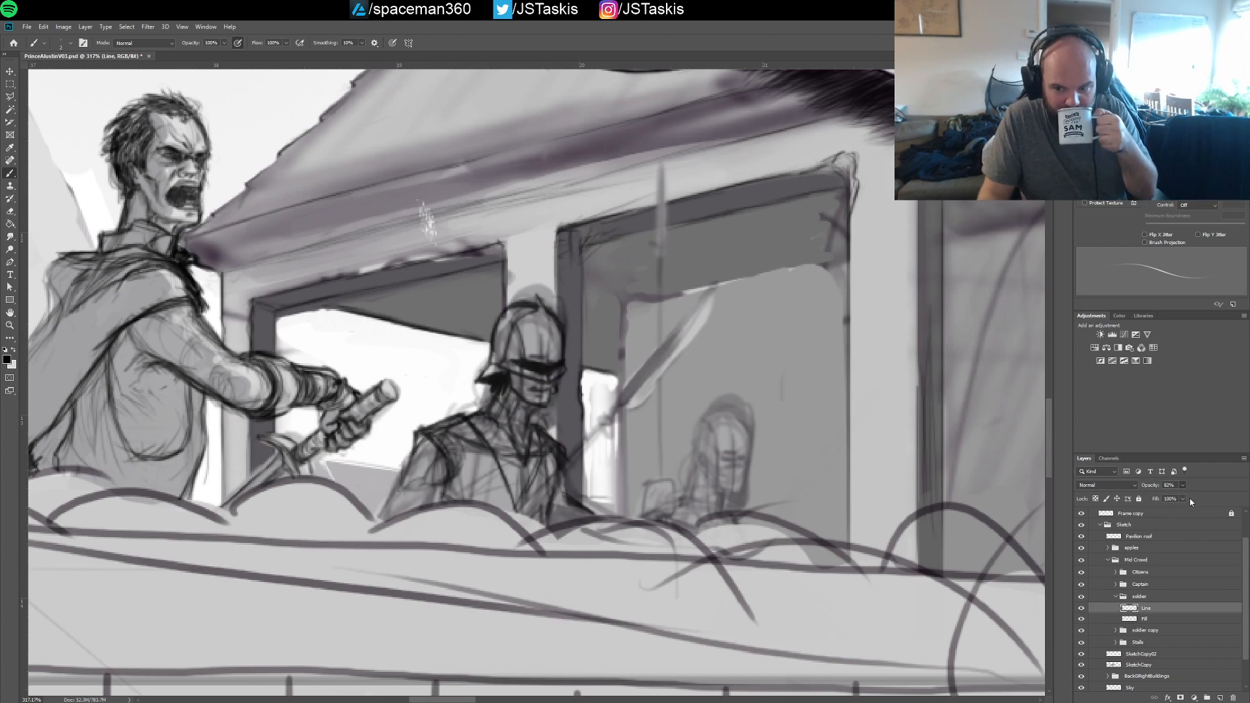
pyautogui.moveTo(1190, 498); pyautogui.dragTo(1182, 487)
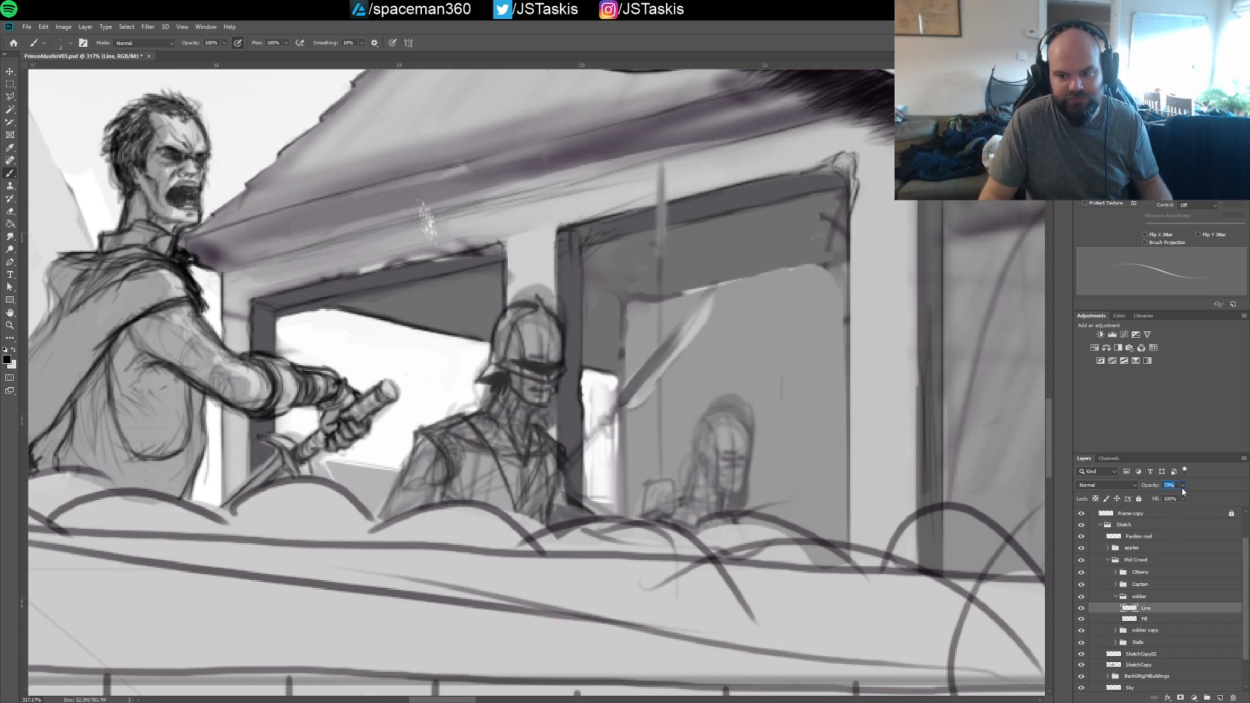
pyautogui.click(501, 378)
# Shade beneath the soldier's helmet neck guard and crosshatch the chest and sleeve to suggest mail, deepening the collar lines
pyautogui.moveTo(501, 378); pyautogui.dragTo(484, 393)
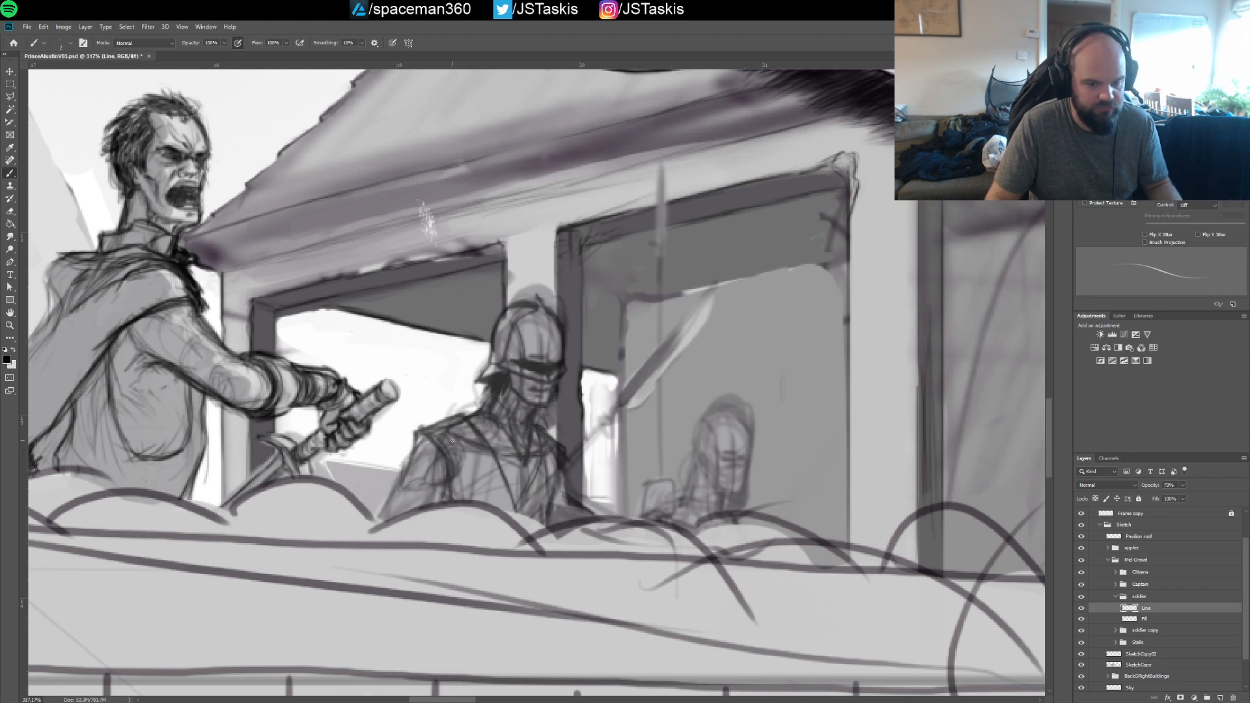
pyautogui.moveTo(455, 480)
pyautogui.mouseDown()
pyautogui.moveTo(457, 452)
pyautogui.moveTo(476, 467)
pyautogui.moveTo(481, 449)
pyautogui.moveTo(503, 489)
pyautogui.moveTo(552, 470)
pyautogui.moveTo(545, 463)
pyautogui.moveTo(552, 506)
pyautogui.moveTo(558, 448)
pyautogui.moveTo(554, 469)
pyautogui.moveTo(538, 465)
pyautogui.moveTo(520, 496)
pyautogui.moveTo(538, 423)
pyautogui.moveTo(518, 440)
pyautogui.moveTo(510, 431)
pyautogui.moveTo(522, 470)
pyautogui.mouseUp()
pyautogui.moveTo(501, 424)
pyautogui.mouseDown()
pyautogui.moveTo(522, 466)
pyautogui.moveTo(531, 432)
pyautogui.moveTo(474, 402)
pyautogui.moveTo(482, 416)
pyautogui.moveTo(488, 406)
pyautogui.moveTo(536, 426)
pyautogui.mouseUp()
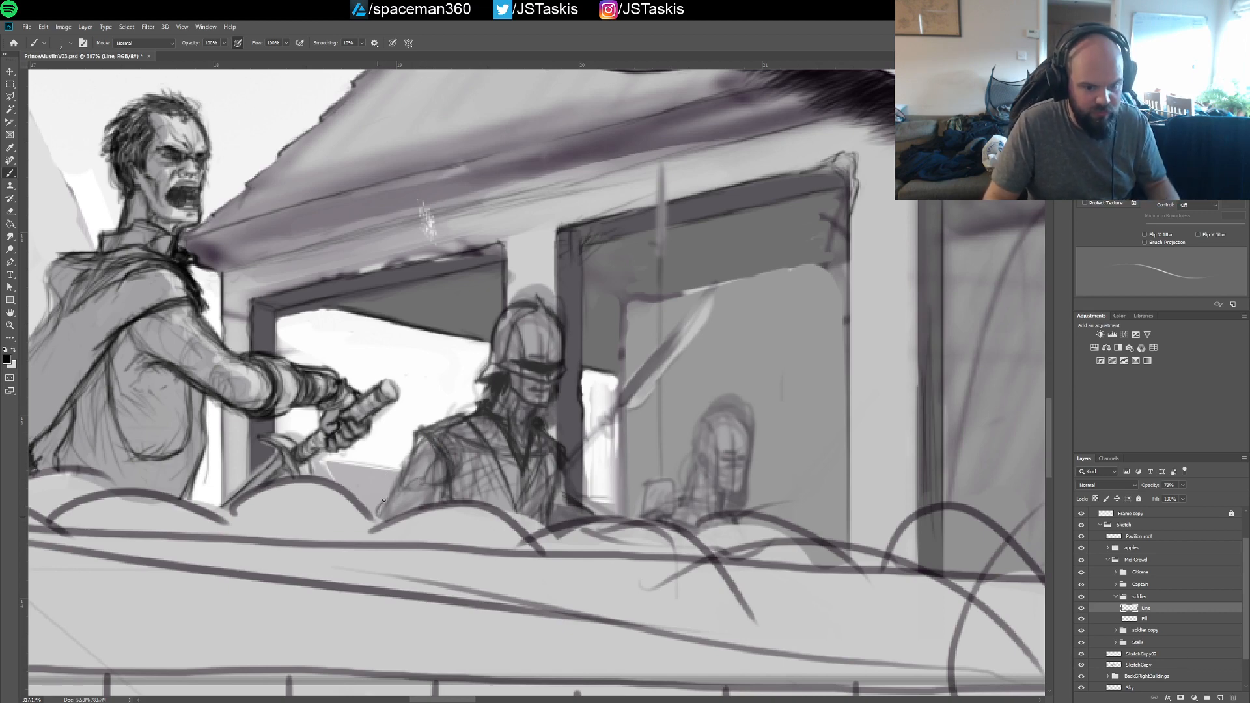
pyautogui.moveTo(421, 442)
pyautogui.mouseDown()
pyautogui.moveTo(444, 500)
pyautogui.moveTo(404, 483)
pyautogui.moveTo(408, 519)
pyautogui.moveTo(380, 512)
pyautogui.moveTo(392, 501)
pyautogui.moveTo(397, 514)
pyautogui.moveTo(421, 482)
pyautogui.moveTo(423, 500)
pyautogui.moveTo(443, 476)
pyautogui.moveTo(420, 447)
pyautogui.moveTo(411, 470)
pyautogui.moveTo(436, 440)
pyautogui.moveTo(417, 490)
pyautogui.moveTo(450, 486)
pyautogui.mouseUp()
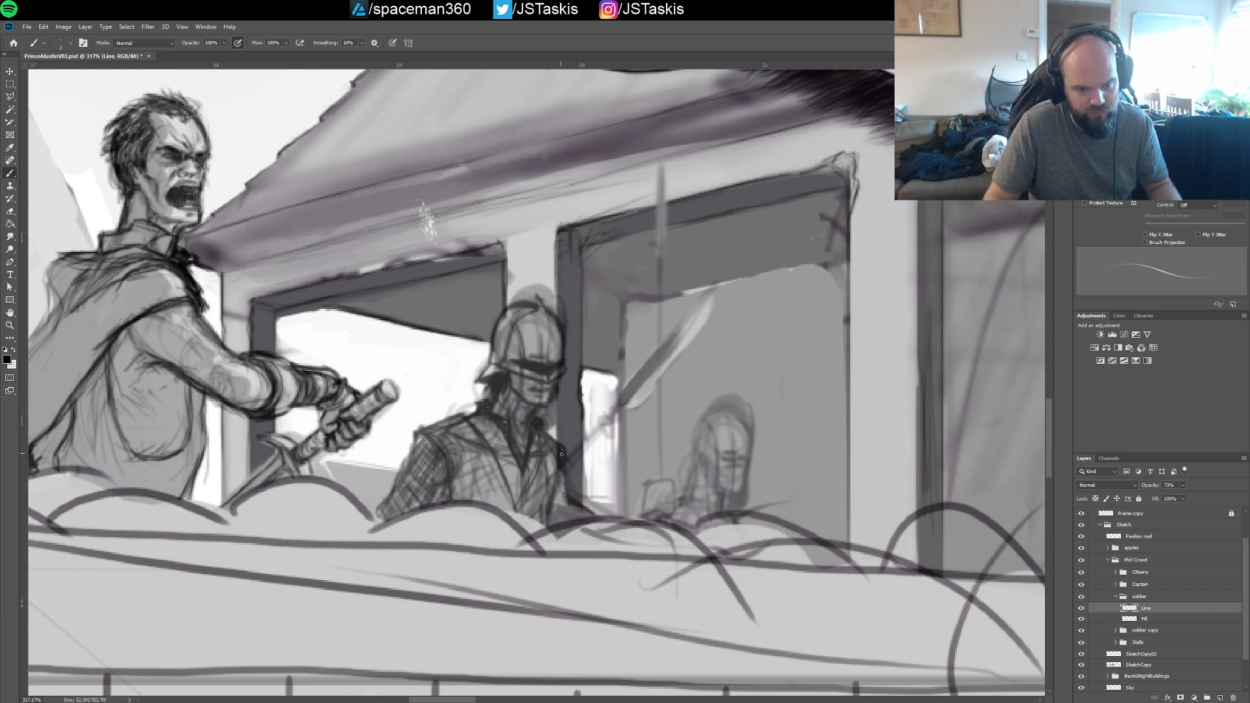
# Fill in dark shading beside the soldier's waist and outline the sloping shape just above the apples
pyautogui.moveTo(562, 494)
pyautogui.mouseDown()
pyautogui.moveTo(558, 526)
pyautogui.moveTo(566, 475)
pyautogui.moveTo(547, 528)
pyautogui.moveTo(569, 501)
pyautogui.moveTo(585, 519)
pyautogui.moveTo(561, 497)
pyautogui.moveTo(591, 518)
pyautogui.moveTo(583, 521)
pyautogui.mouseUp()
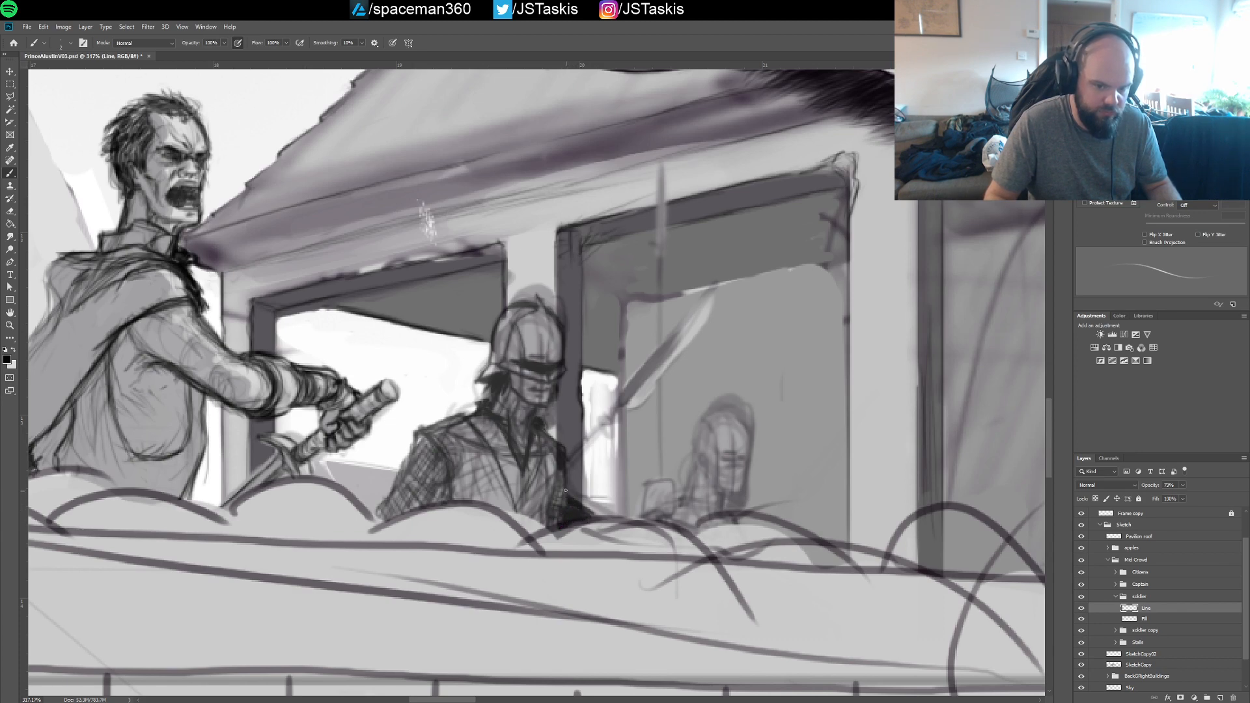
pyautogui.moveTo(574, 493); pyautogui.dragTo(603, 518)
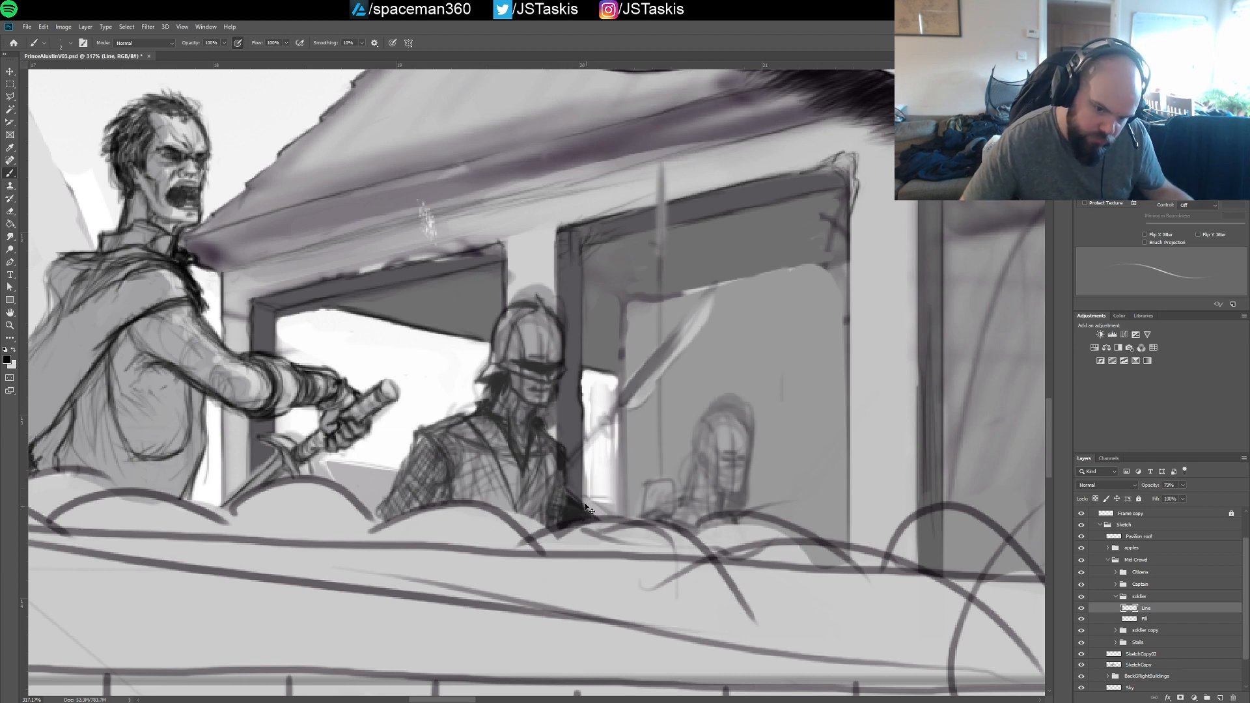
pyautogui.moveTo(570, 492); pyautogui.dragTo(599, 519)
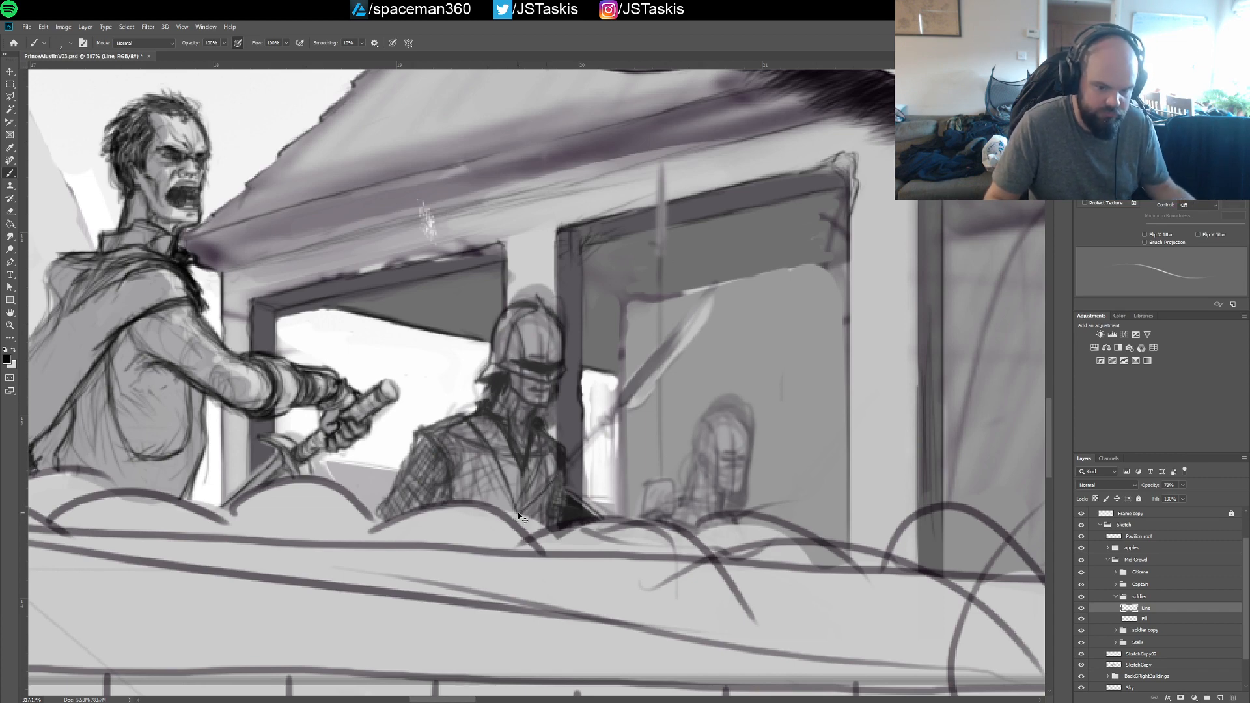
# Redraw the soldier's weapon shaft running diagonally up to the blade and sketch the hand gripping it
pyautogui.hotkey('ctrl', 'z')
pyautogui.moveTo(520, 513); pyautogui.dragTo(593, 426)
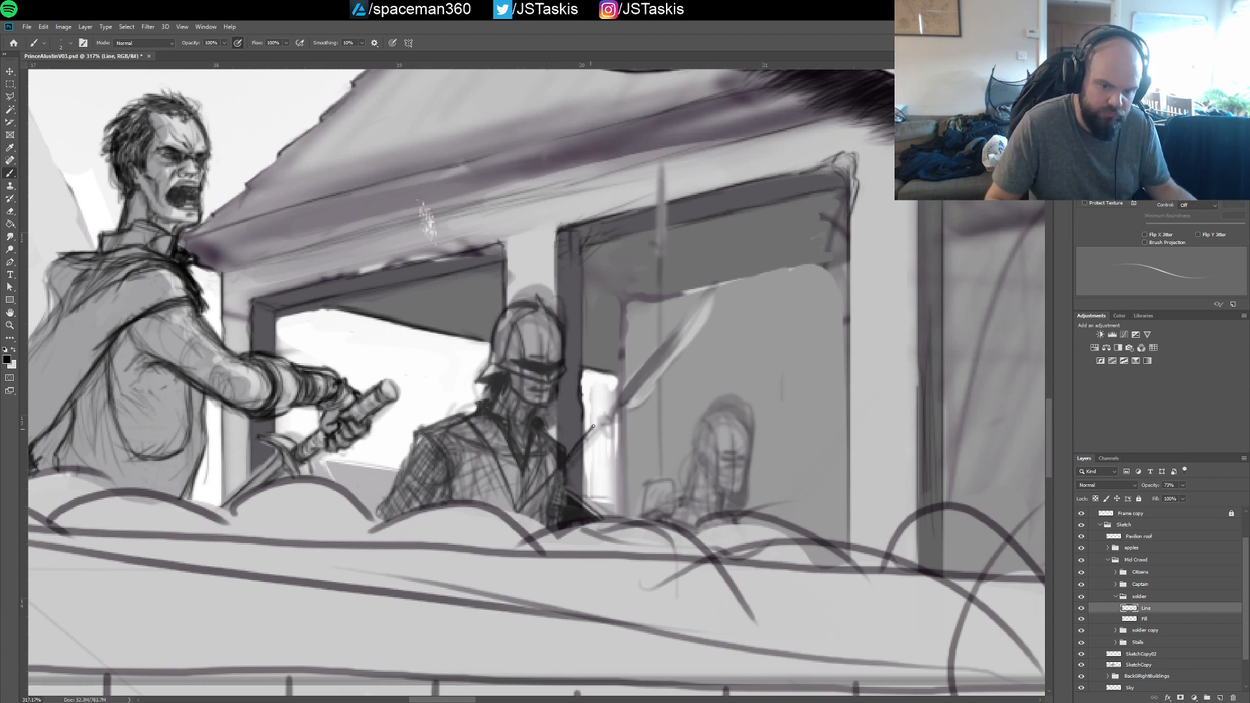
pyautogui.hotkey('ctrl', 'z')
pyautogui.moveTo(520, 508); pyautogui.dragTo(602, 422)
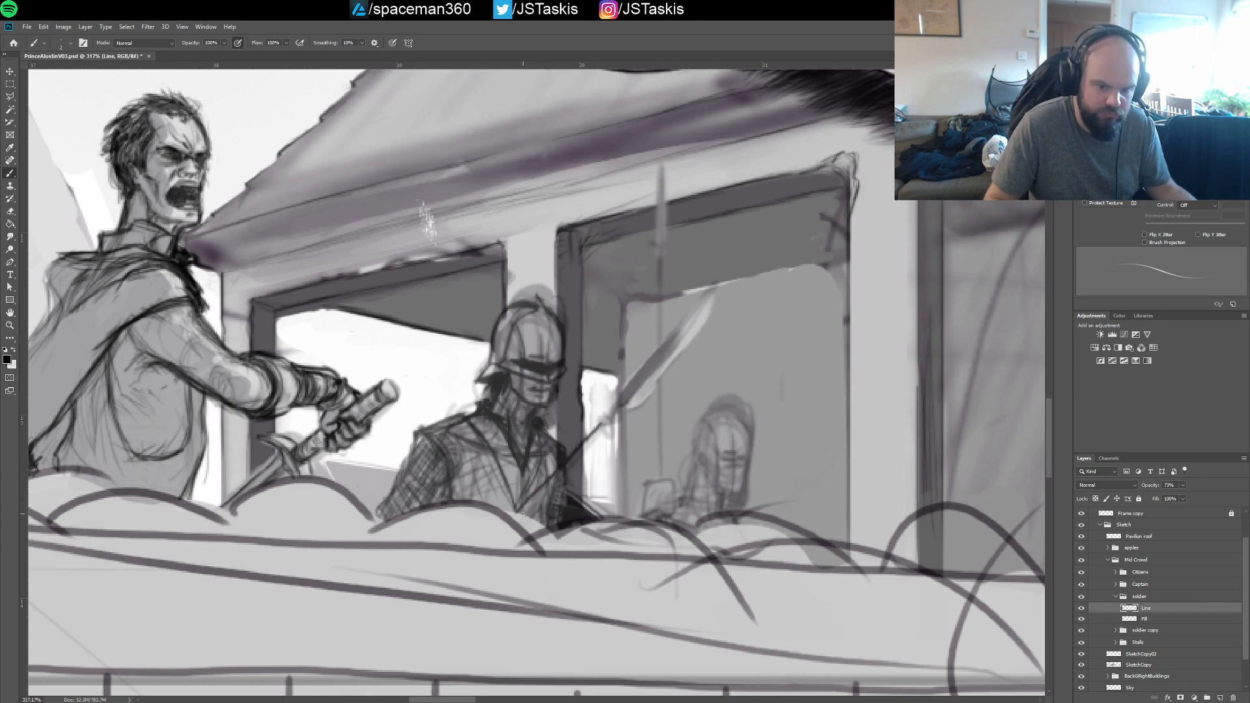
pyautogui.keyDown('shift'); pyautogui.click(612, 401); pyautogui.keyUp('shift')
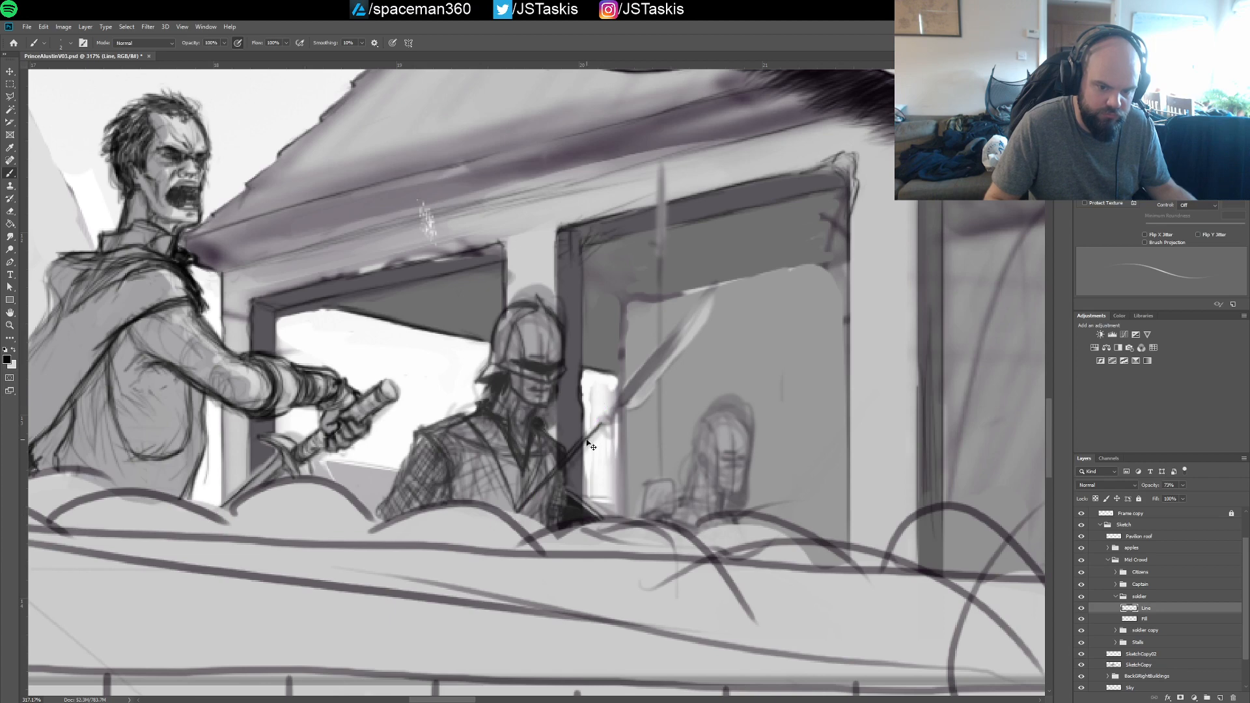
pyautogui.keyDown('shift'); pyautogui.click(522, 510); pyautogui.keyUp('shift')
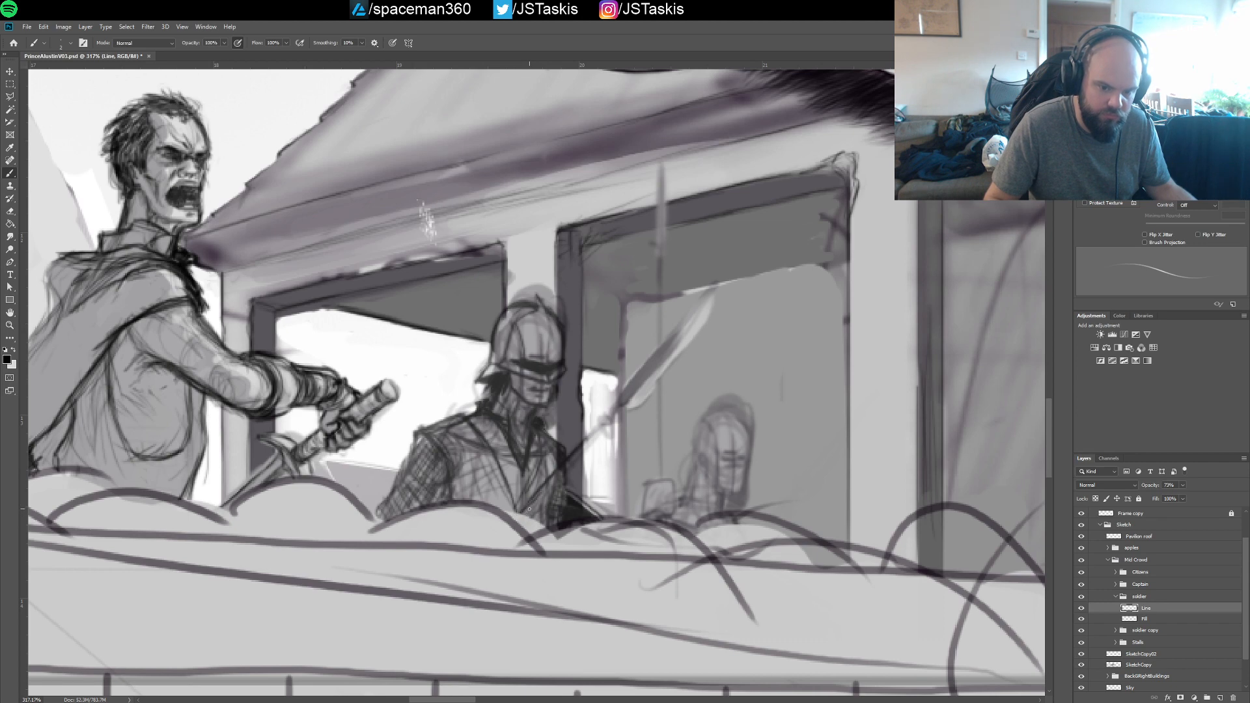
pyautogui.moveTo(529, 509); pyautogui.dragTo(592, 438)
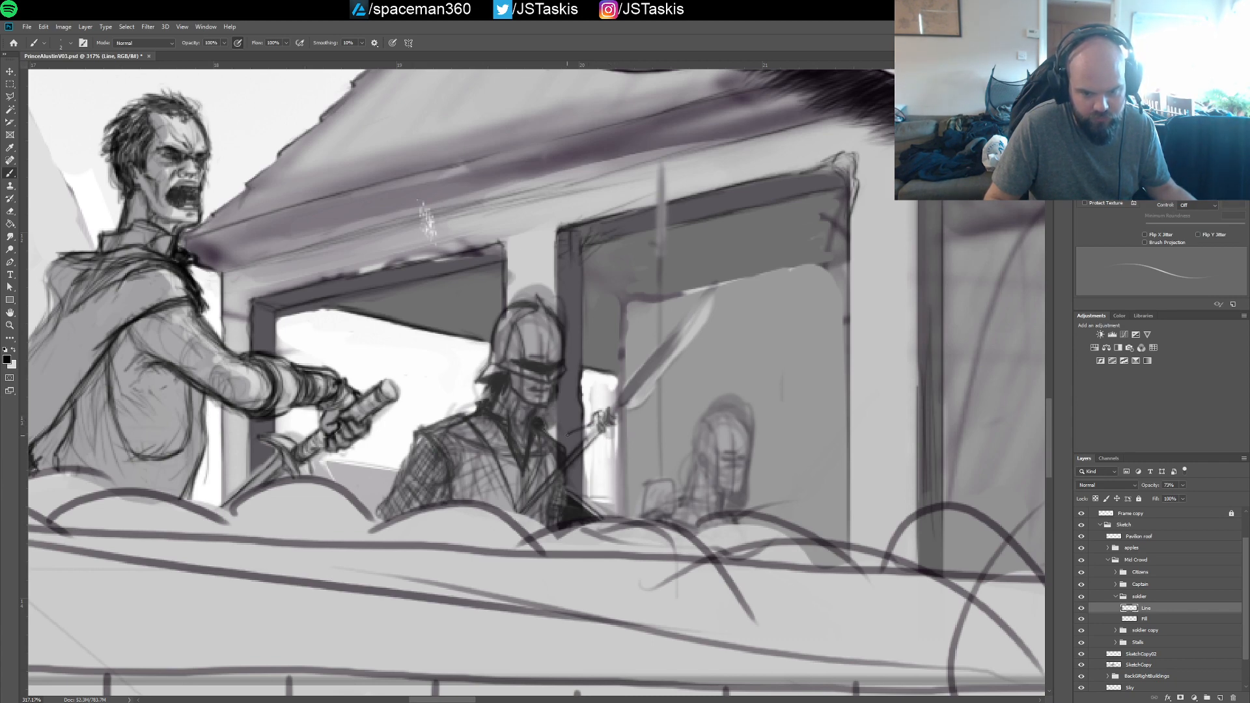
# Rework the lines of the soldier's hand and forearm where he grips the weapon shaft
pyautogui.moveTo(555, 441); pyautogui.dragTo(589, 417)
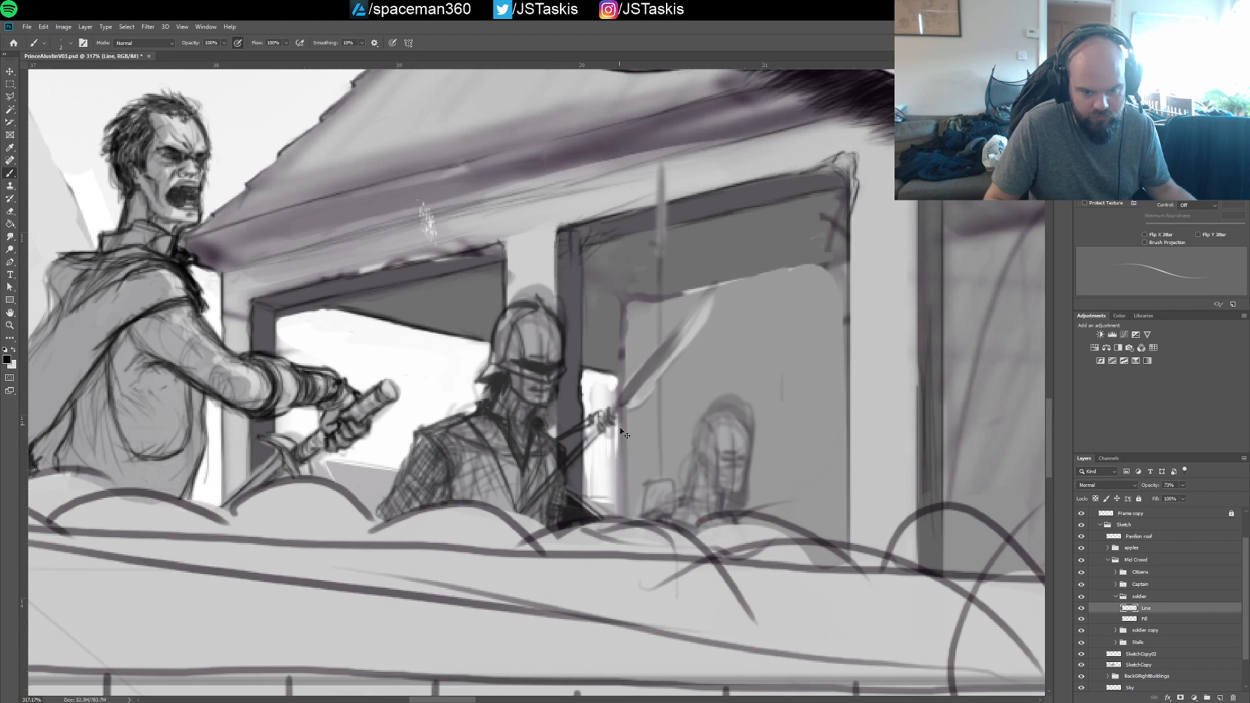
pyautogui.hotkey('ctrl', 'z')
pyautogui.hotkey('ctrl', 'z')
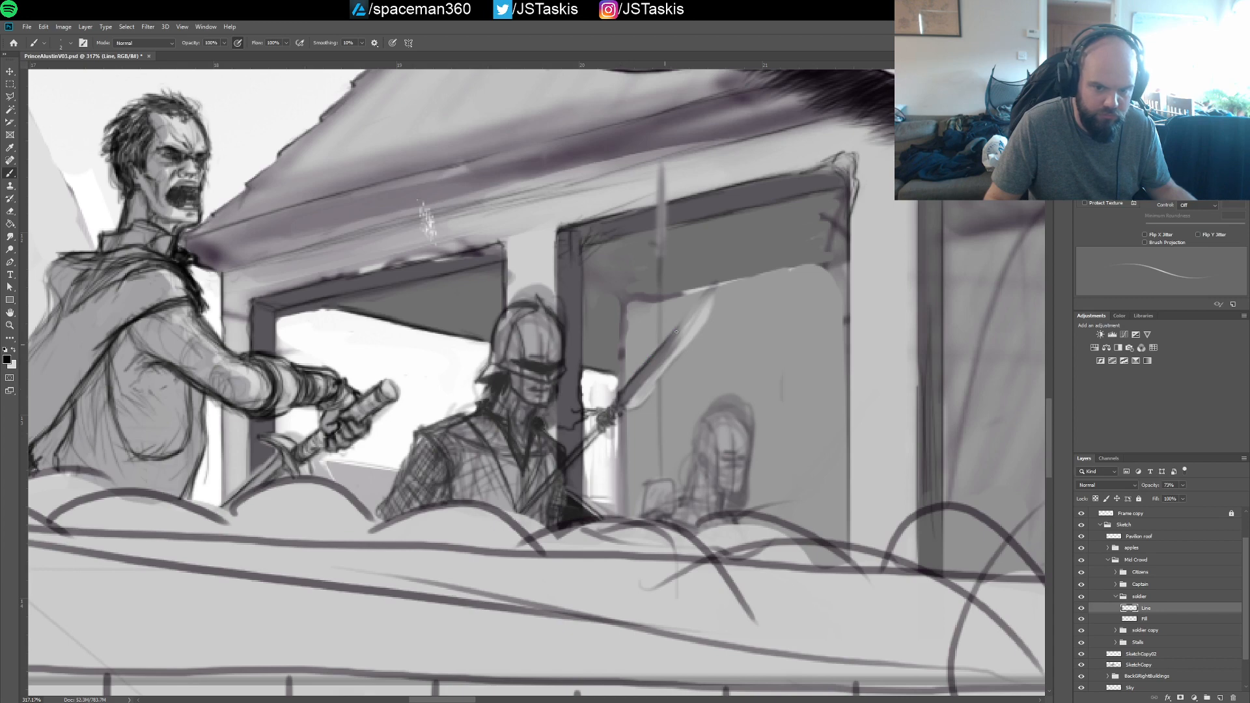
# Outline the soldier's blade up to a long curved point, refine its lower edge and base, and save the document
pyautogui.moveTo(677, 330); pyautogui.dragTo(730, 266)
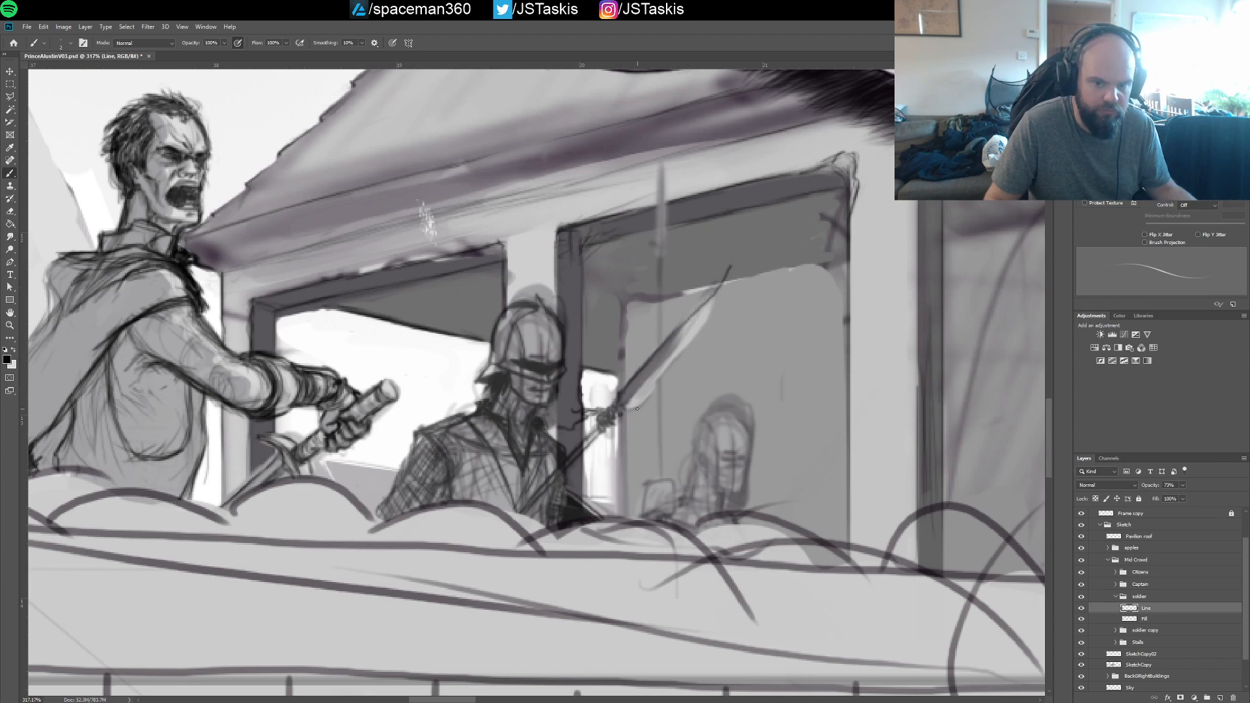
pyautogui.moveTo(613, 416)
pyautogui.mouseDown()
pyautogui.moveTo(659, 386)
pyautogui.moveTo(679, 361)
pyautogui.moveTo(641, 402)
pyautogui.moveTo(733, 278)
pyautogui.mouseUp()
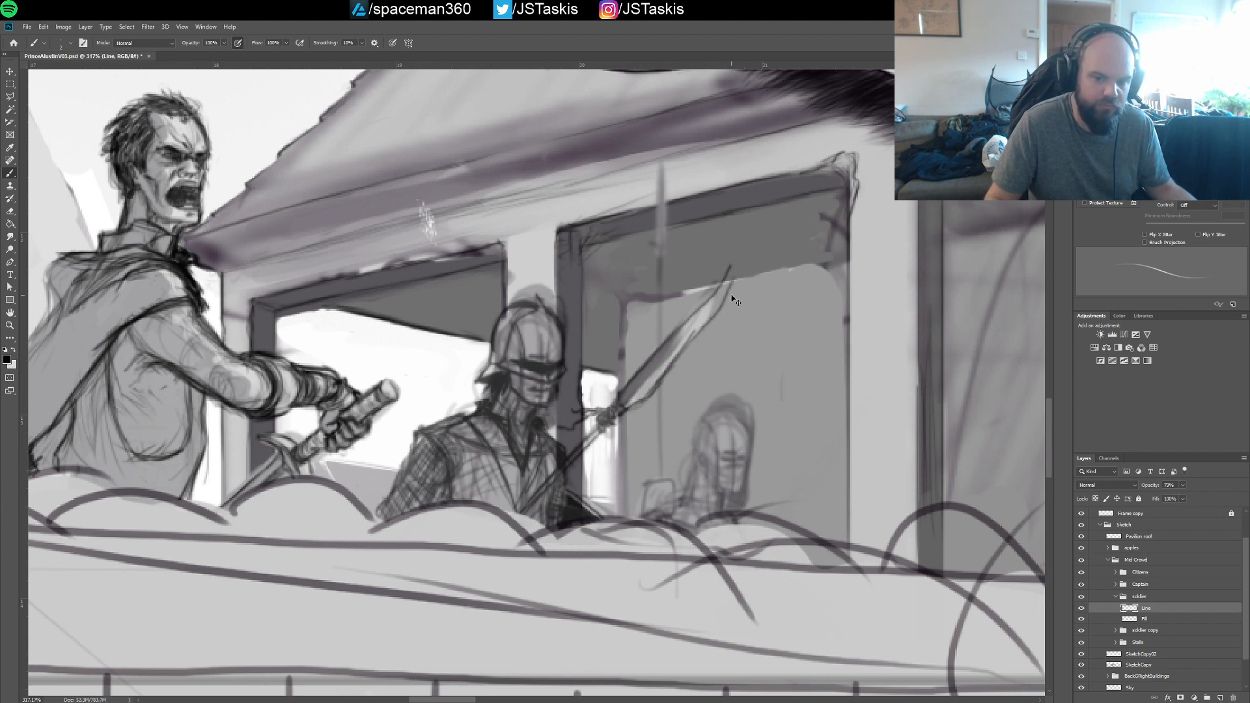
pyautogui.hotkey('ctrl', 'z')
pyautogui.hotkey('ctrl', 'z')
pyautogui.hotkey('ctrl', 'z')
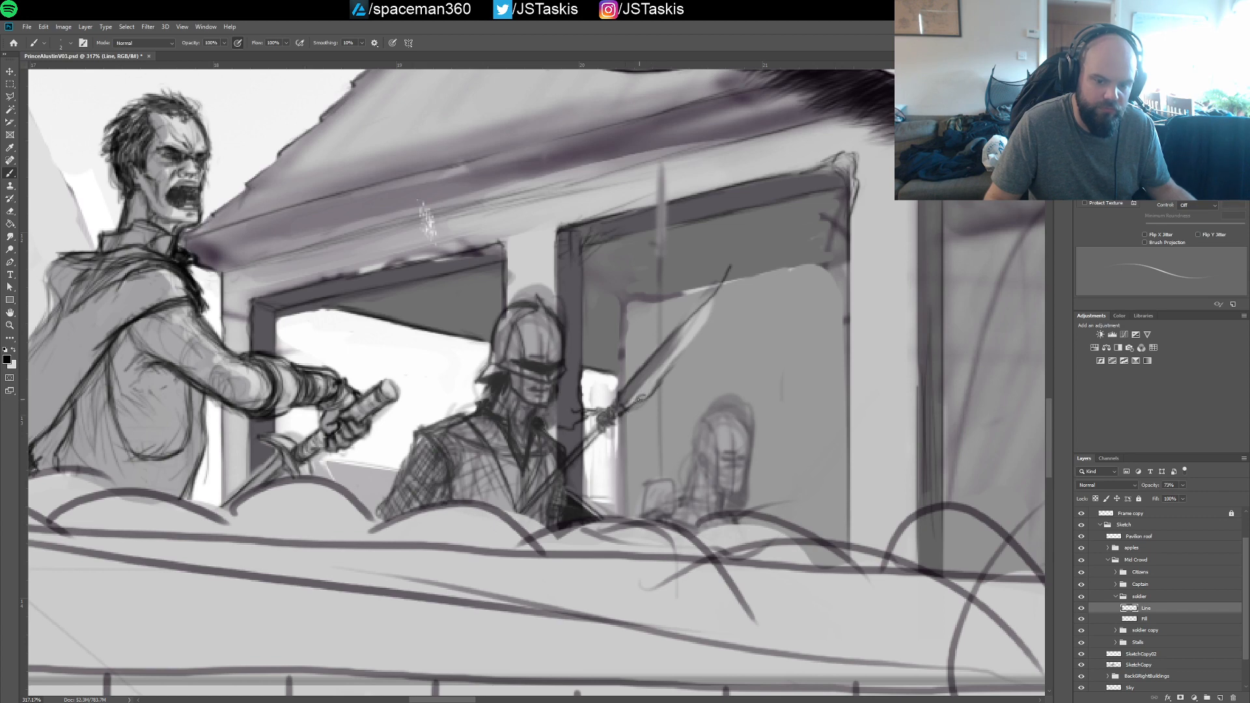
pyautogui.moveTo(642, 400); pyautogui.dragTo(725, 285)
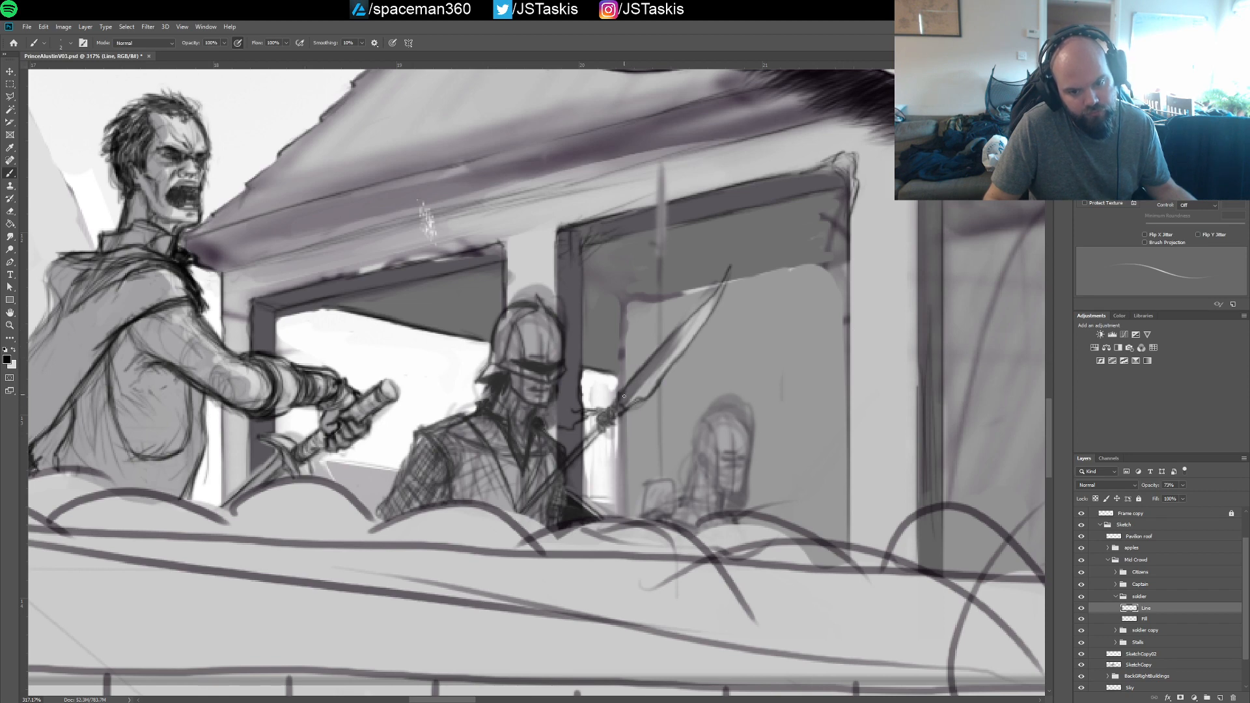
pyautogui.hotkey('ctrl', 'z')
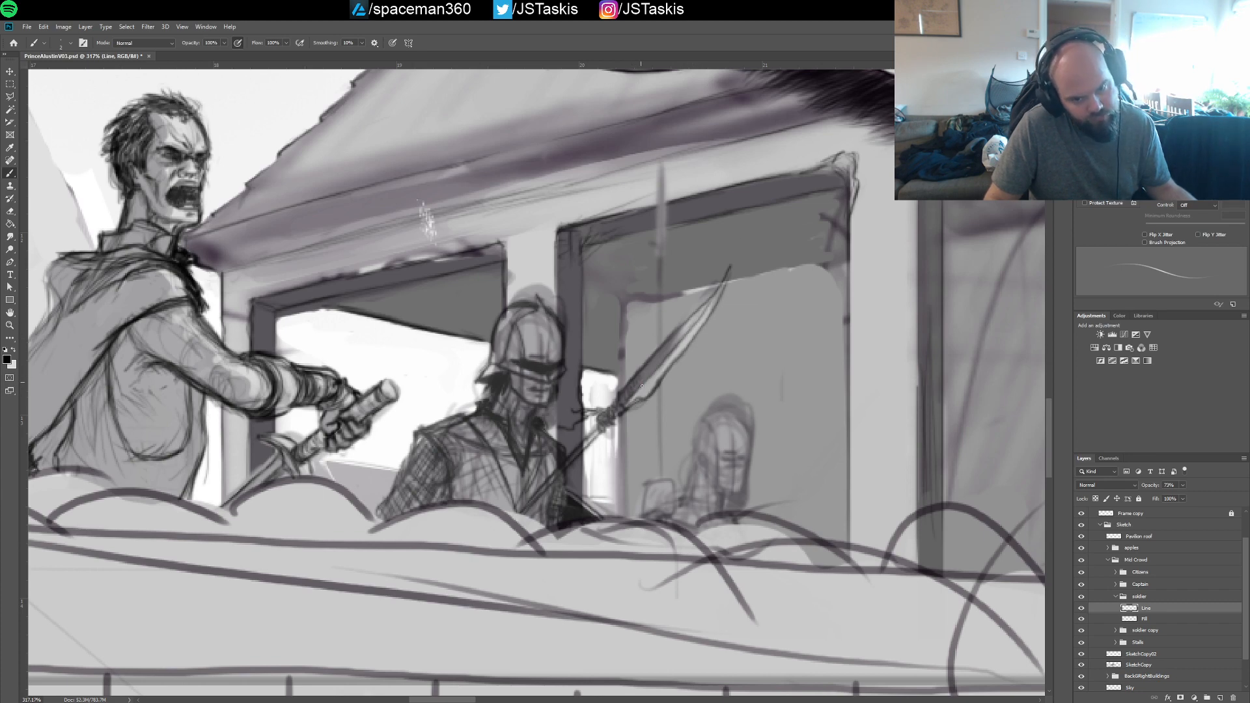
pyautogui.hotkey('ctrl', 's')
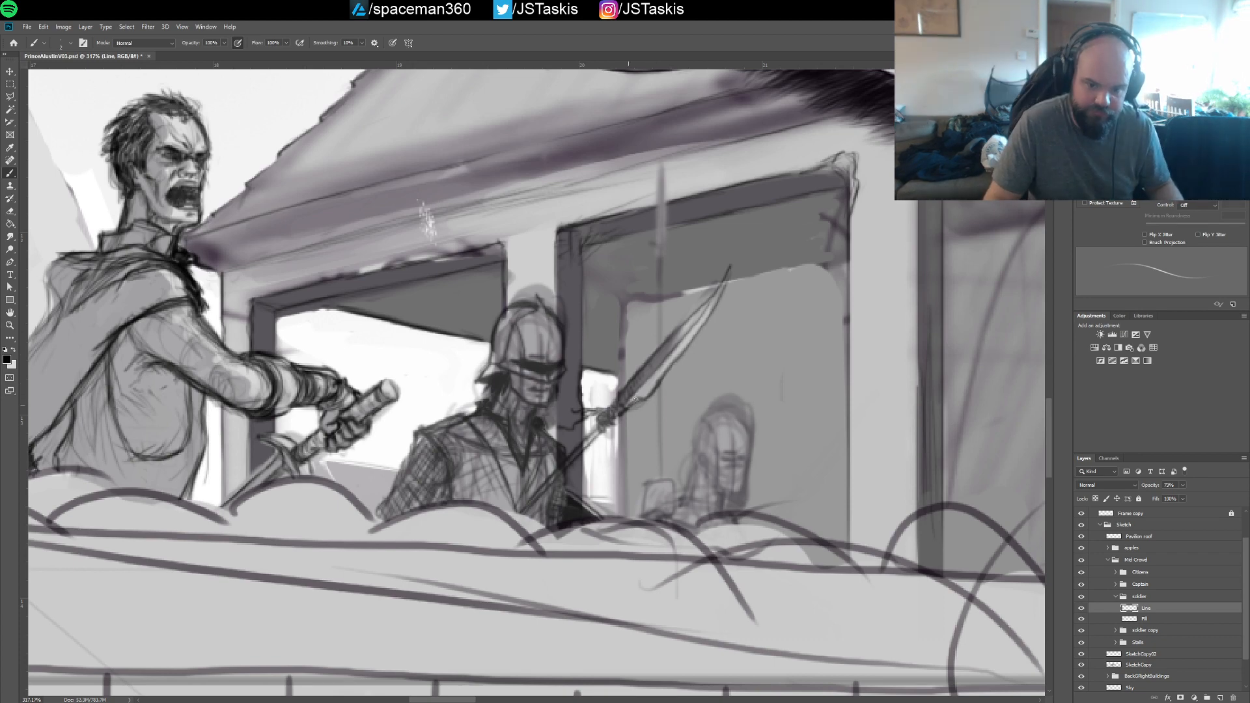
pyautogui.moveTo(631, 406); pyautogui.dragTo(642, 401)
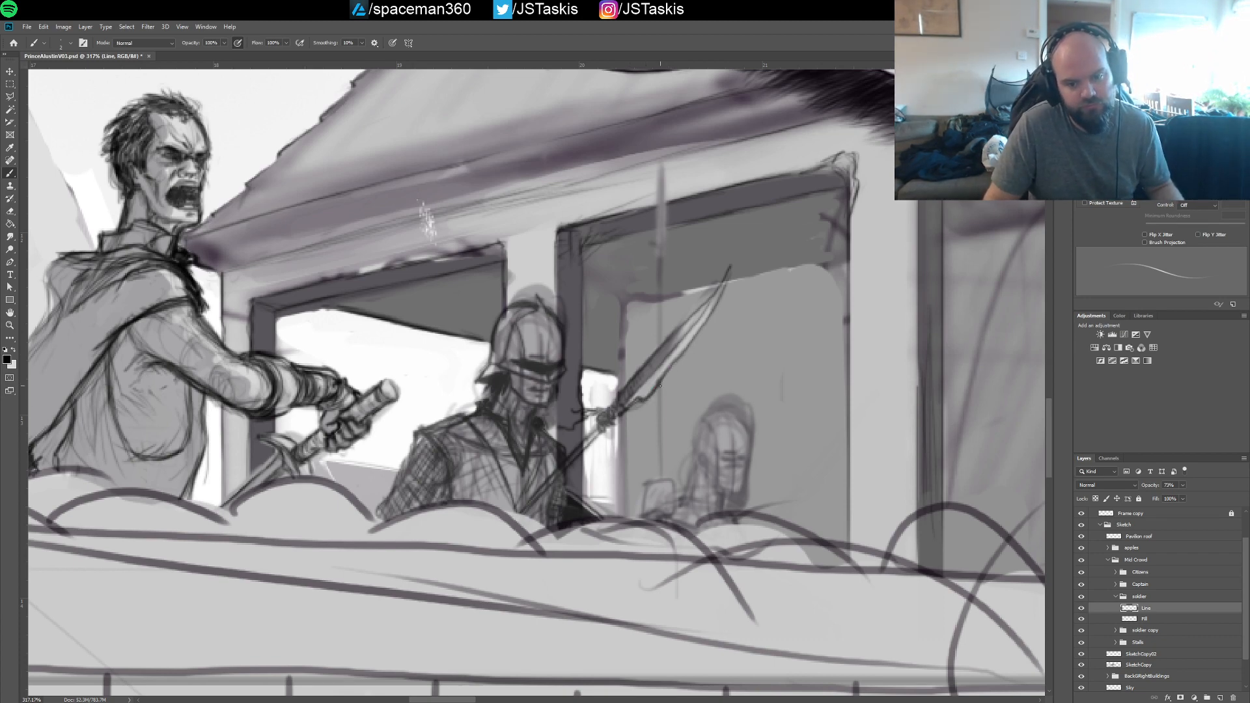
# Set the soldier Line layer's opacity to about 64%
pyautogui.scroll(-5, 672, 376)
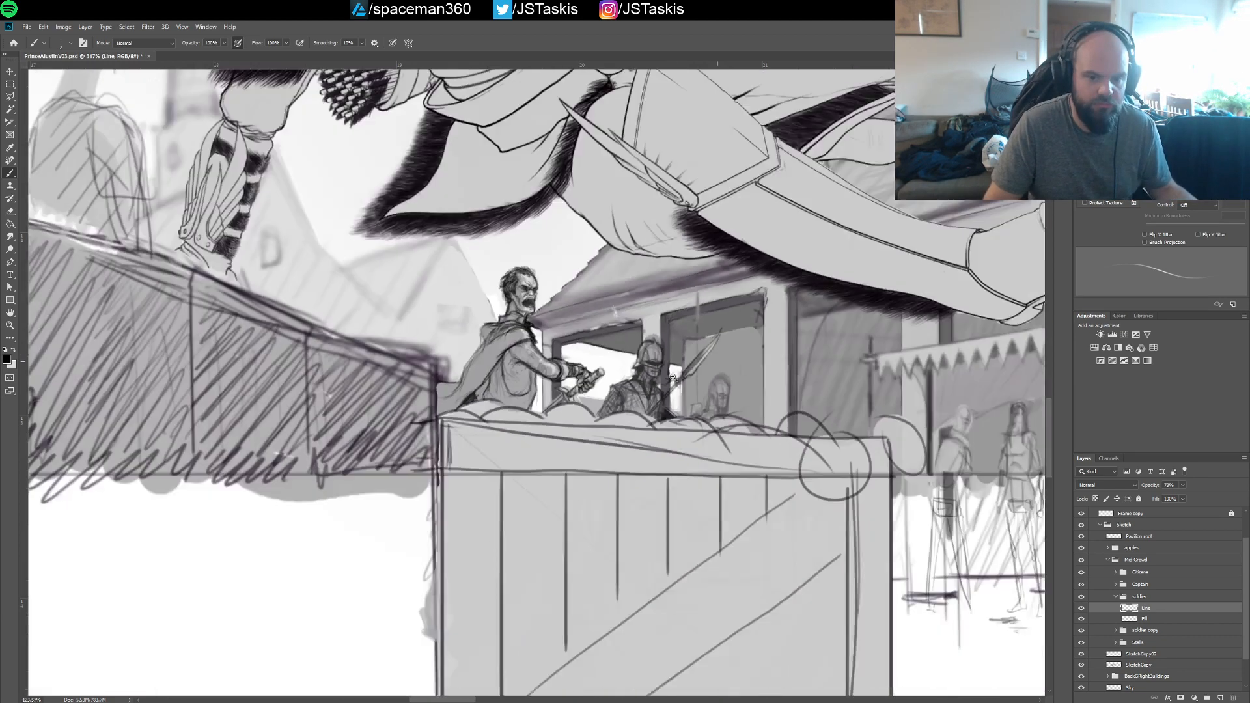
pyautogui.moveTo(672, 377); pyautogui.dragTo(669, 378)
pyautogui.moveTo(749, 264); pyautogui.dragTo(661, 473)
pyautogui.moveTo(685, 451)
pyautogui.mouseDown()
pyautogui.moveTo(670, 441)
pyautogui.moveTo(662, 459)
pyautogui.moveTo(654, 304)
pyautogui.mouseUp()
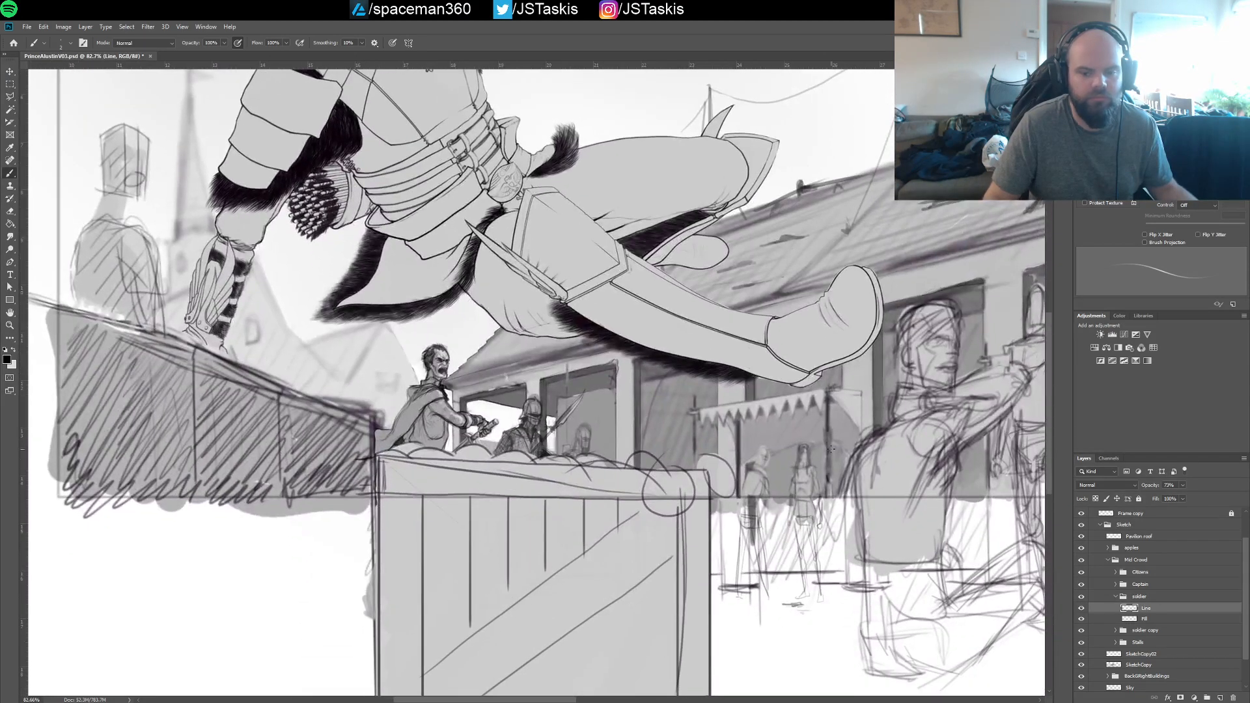
pyautogui.click(1170, 485)
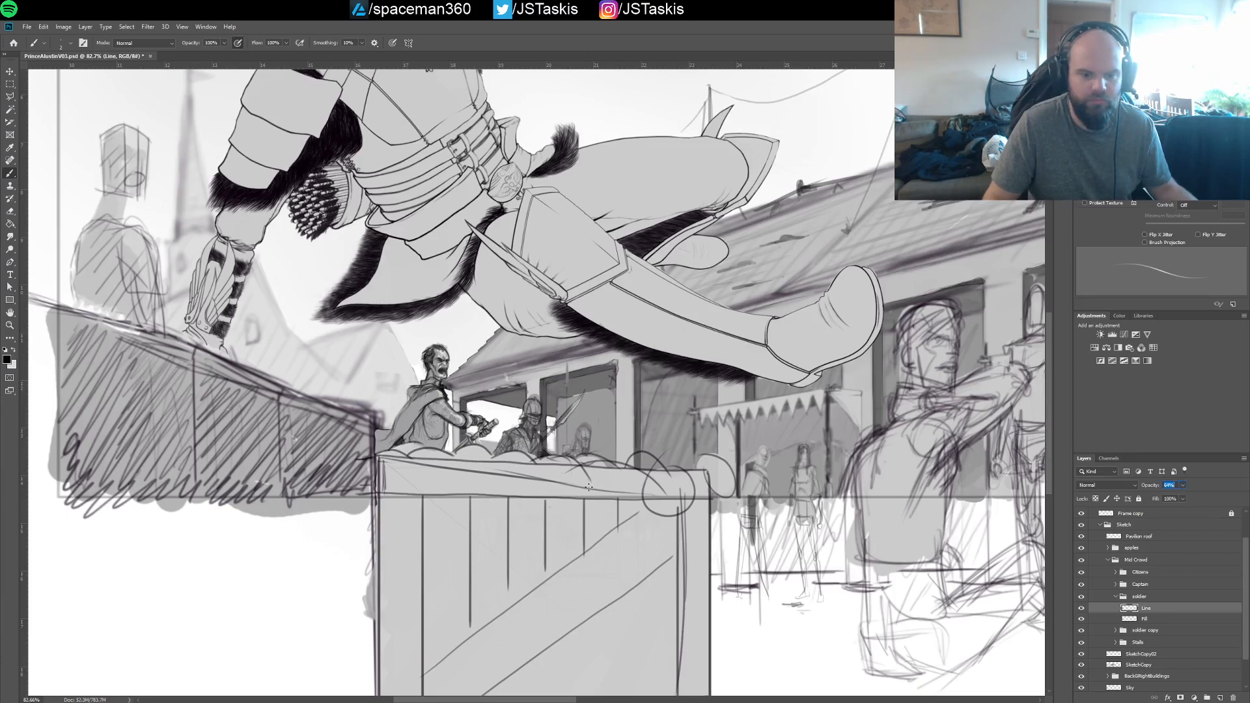
pyautogui.moveTo(587, 495); pyautogui.dragTo(748, 506)
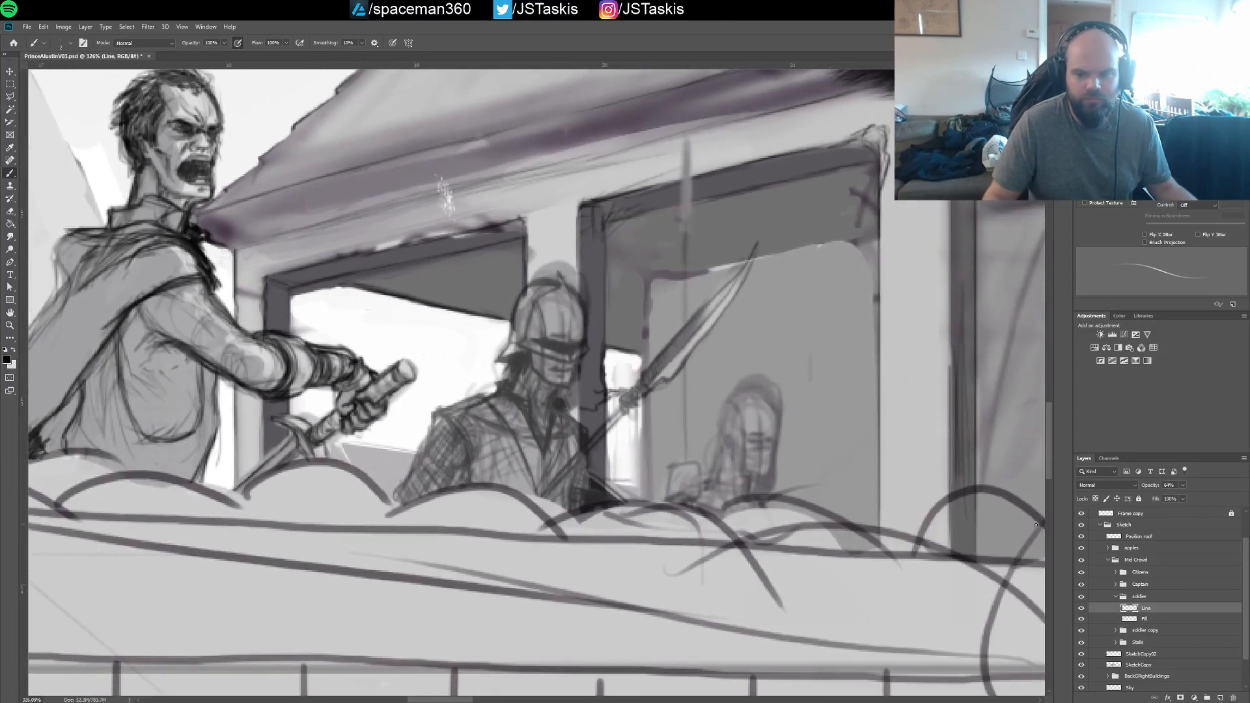
# On the soldier's Fill layer, paint lighter grey tones on the helmet, face and chest with a slightly larger brush
pyautogui.hotkey('alt', '[')
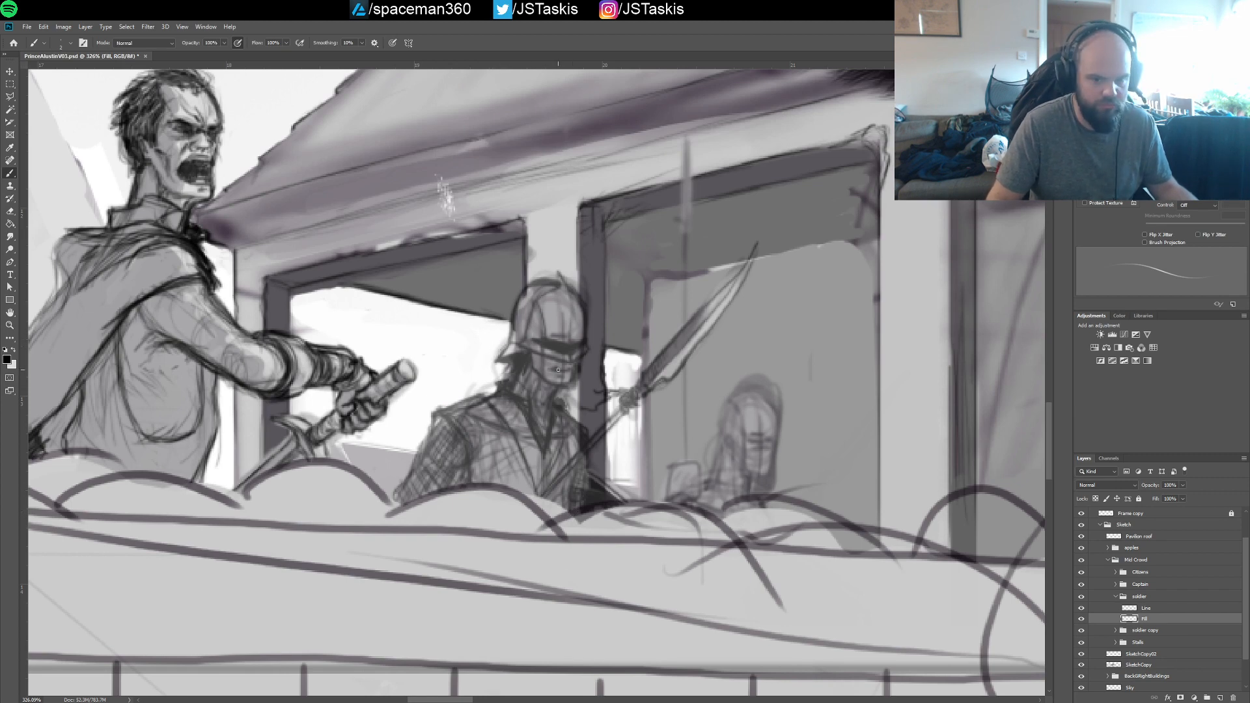
pyautogui.press('x')
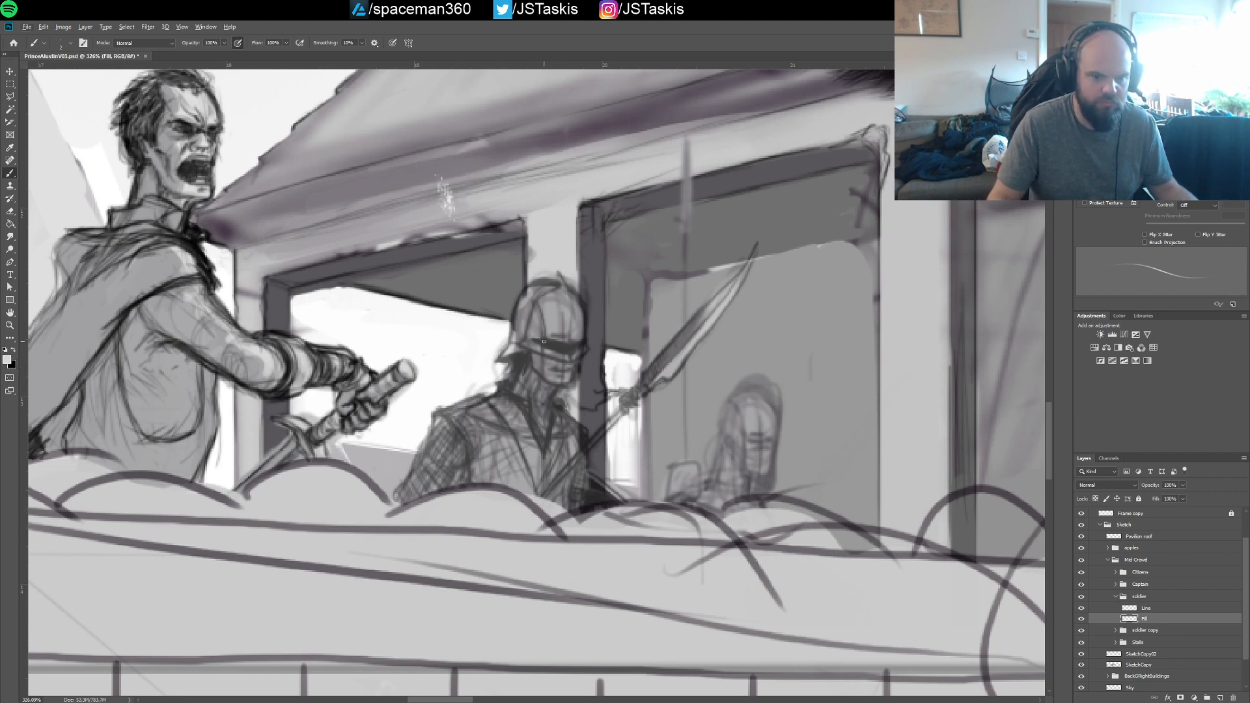
pyautogui.press(']')
pyautogui.press(']')
pyautogui.press(']')
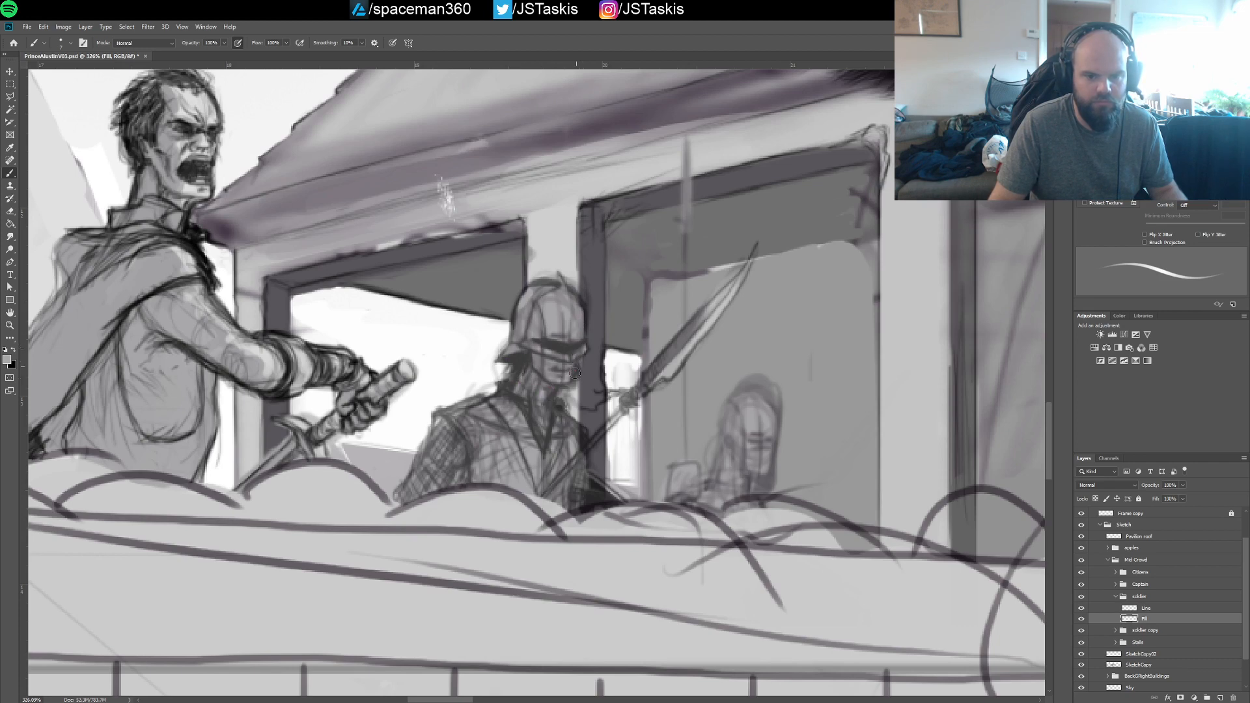
pyautogui.moveTo(527, 304); pyautogui.dragTo(528, 290)
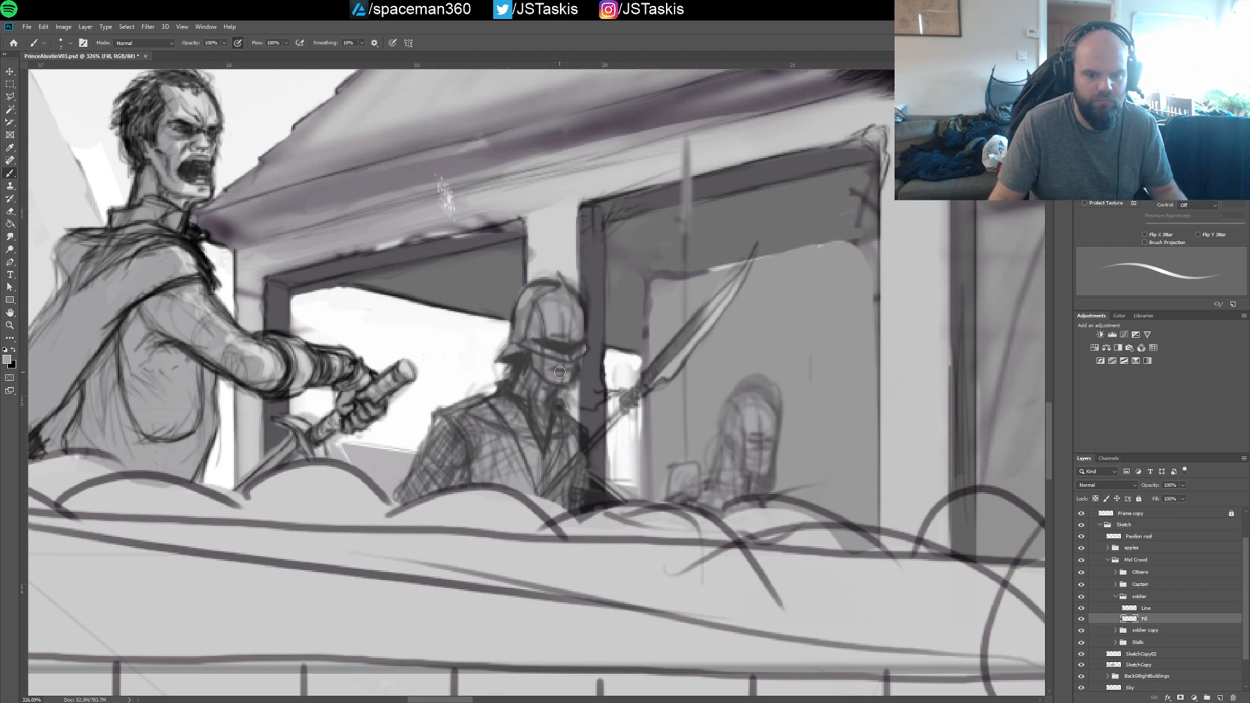
pyautogui.moveTo(548, 428)
pyautogui.mouseDown()
pyautogui.moveTo(581, 441)
pyautogui.moveTo(576, 510)
pyautogui.moveTo(599, 498)
pyautogui.moveTo(595, 487)
pyautogui.moveTo(617, 500)
pyautogui.moveTo(587, 496)
pyautogui.mouseUp()
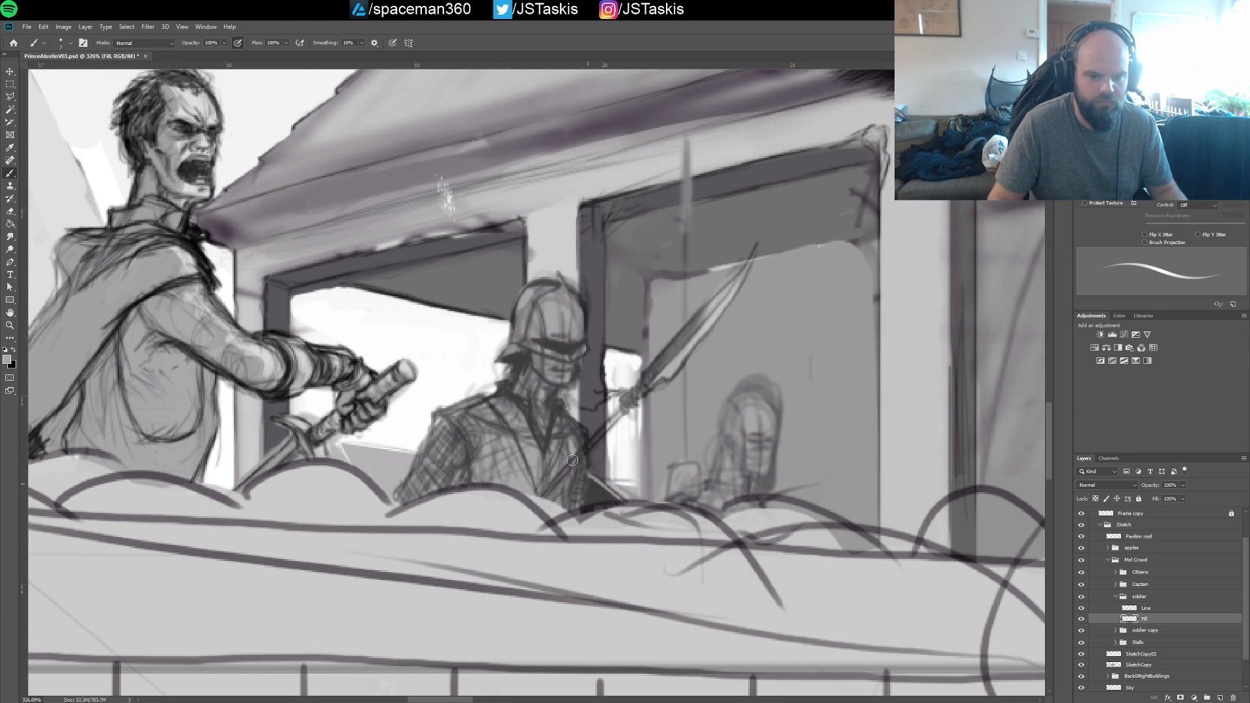
# Paint broad grey tone over the soldier's shoulder and sleeve with a larger brush
pyautogui.press(']')
pyautogui.press(']')
pyautogui.press(']')
pyautogui.press(']')
pyautogui.press(']')
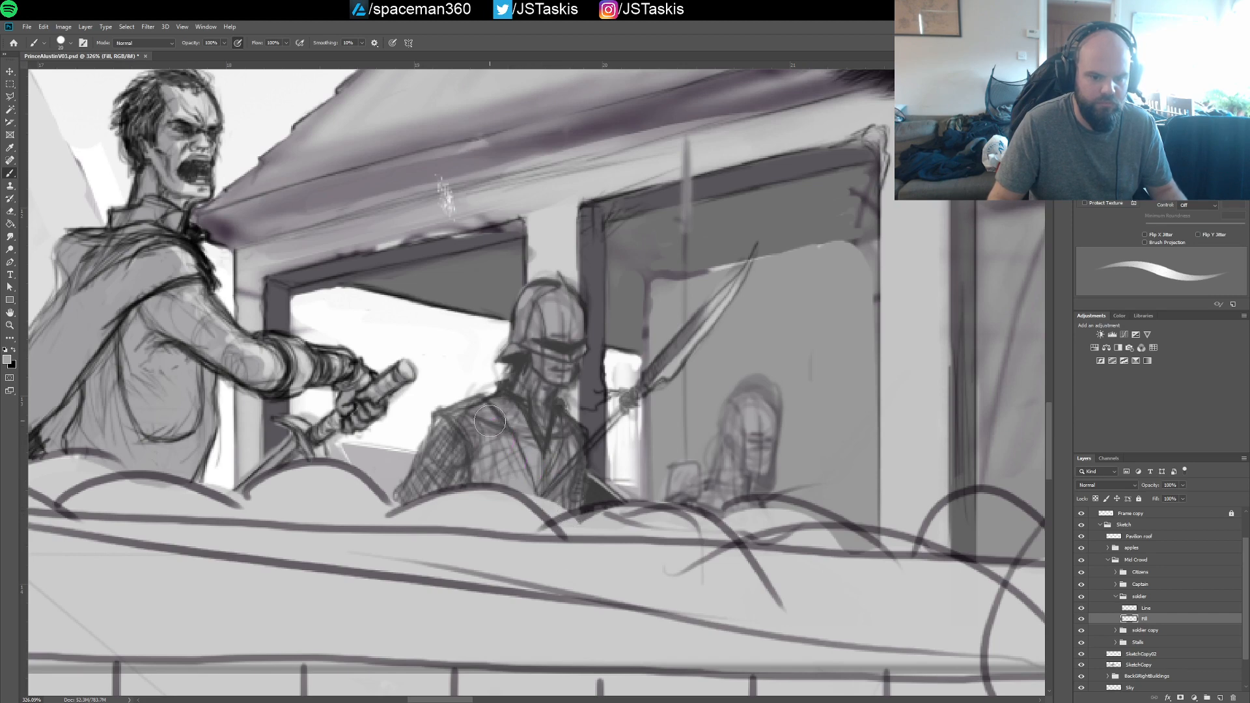
pyautogui.moveTo(463, 416)
pyautogui.mouseDown()
pyautogui.moveTo(497, 414)
pyautogui.moveTo(448, 437)
pyautogui.moveTo(408, 494)
pyautogui.mouseUp()
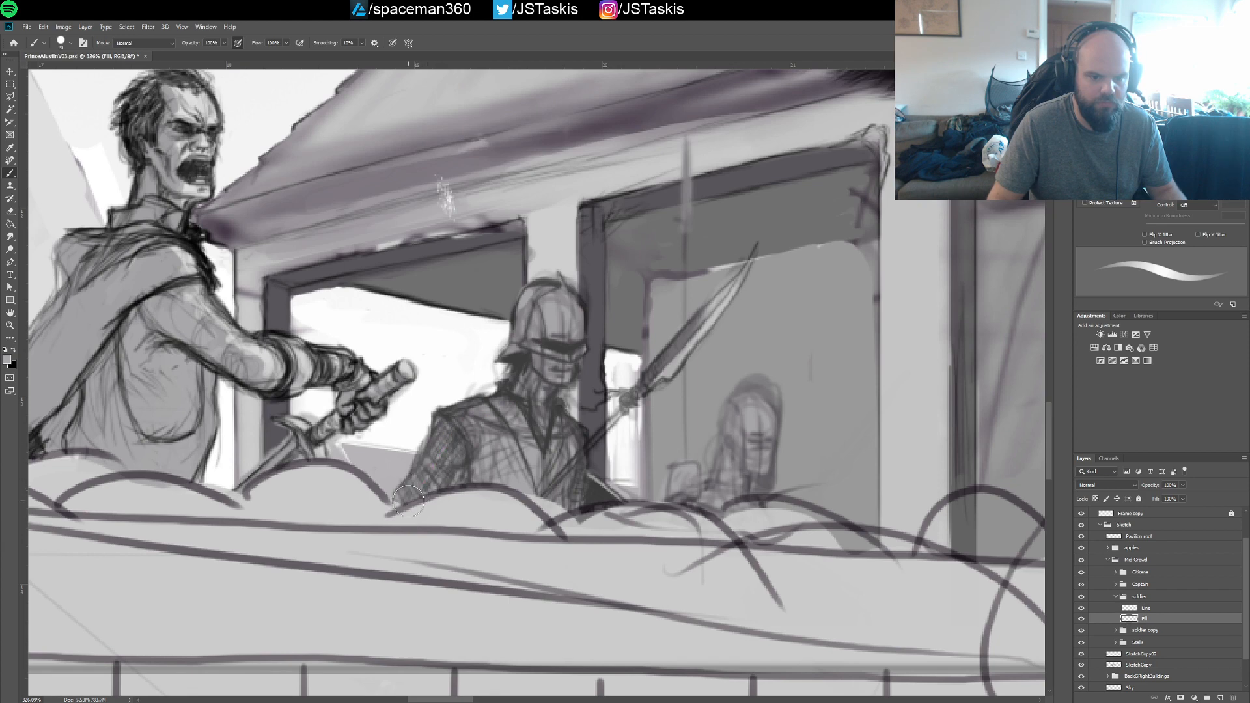
# Paint light tone along the soldier's weapon and brighten the blade up to its tip with a smaller brush
pyautogui.moveTo(555, 469)
pyautogui.mouseDown()
pyautogui.moveTo(565, 508)
pyautogui.moveTo(579, 456)
pyautogui.moveTo(690, 339)
pyautogui.moveTo(655, 370)
pyautogui.mouseUp()
pyautogui.press('[')
pyautogui.press('[')
pyautogui.press('[')
pyautogui.press('[')
pyautogui.press('[')
pyautogui.press('[')
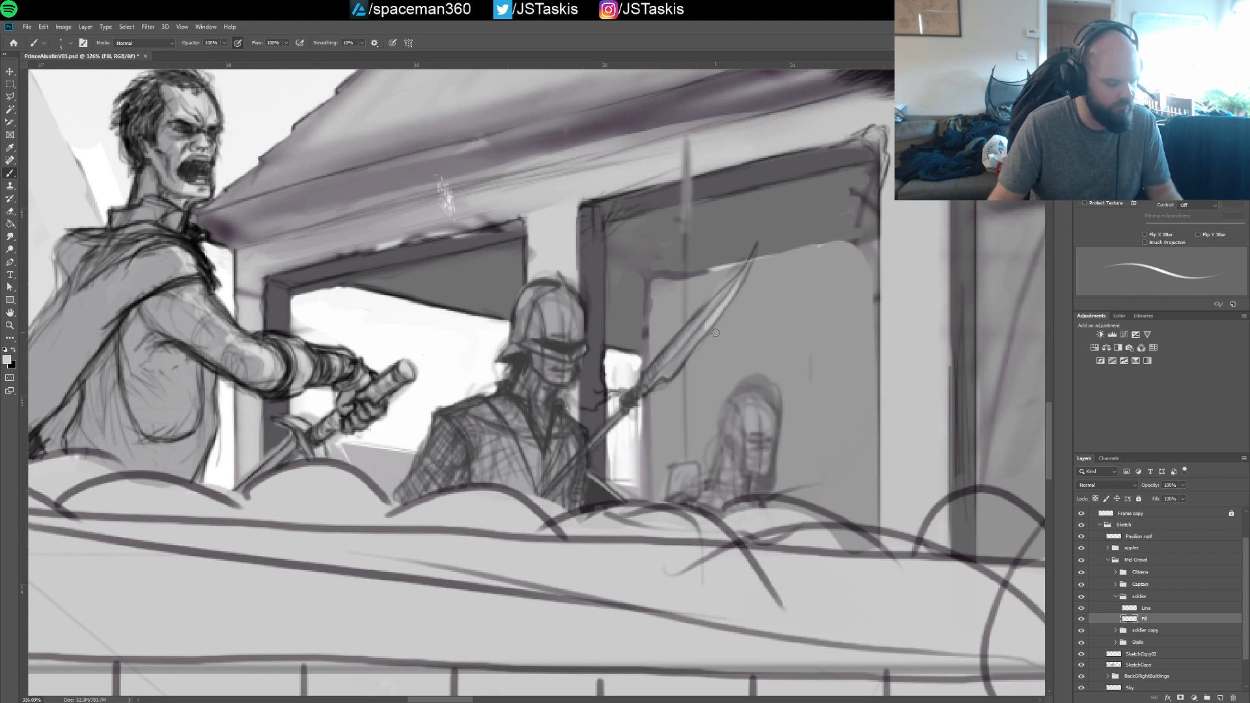
pyautogui.press('[')
pyautogui.press('[')
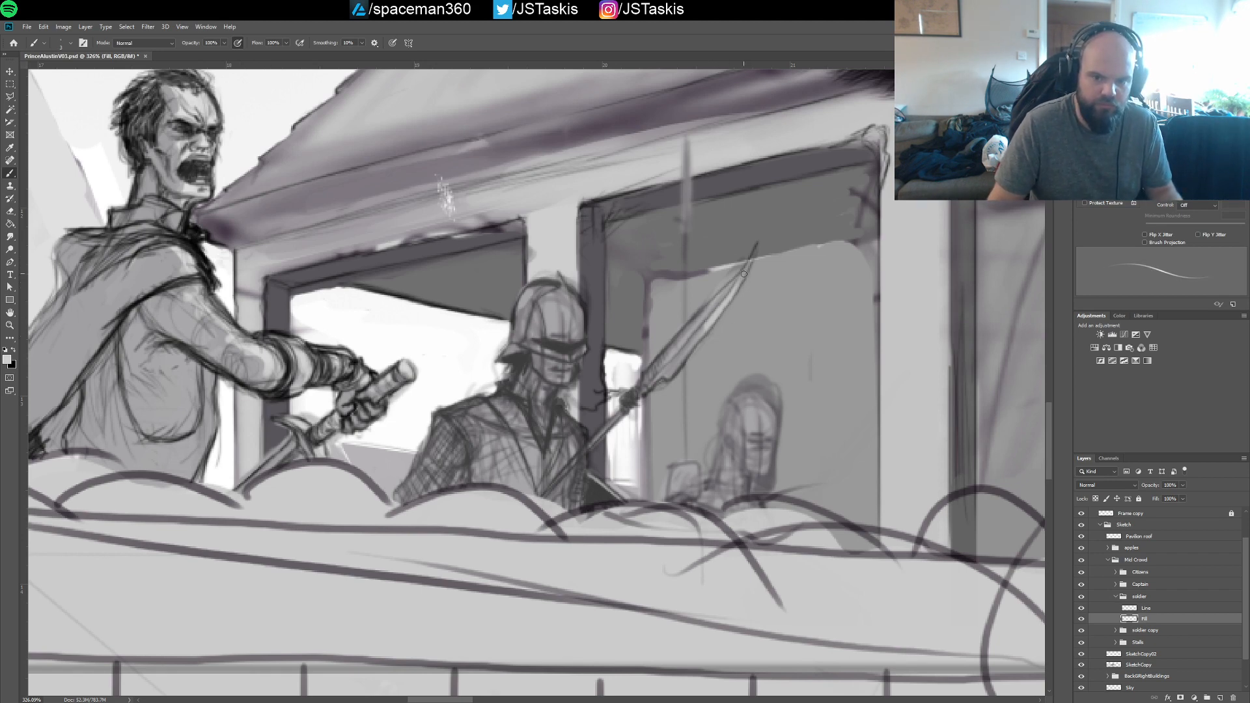
pyautogui.press(']')
pyautogui.moveTo(753, 257); pyautogui.dragTo(738, 285)
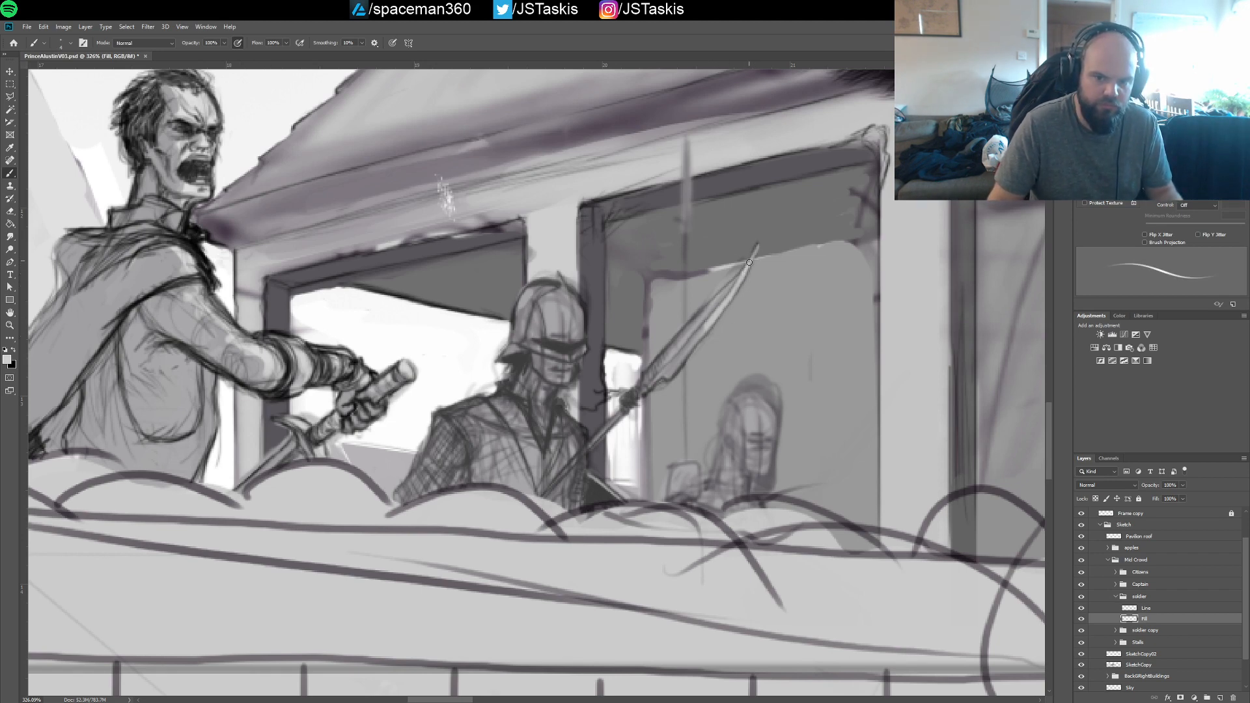
pyautogui.press(']')
pyautogui.press(']')
pyautogui.press(']')
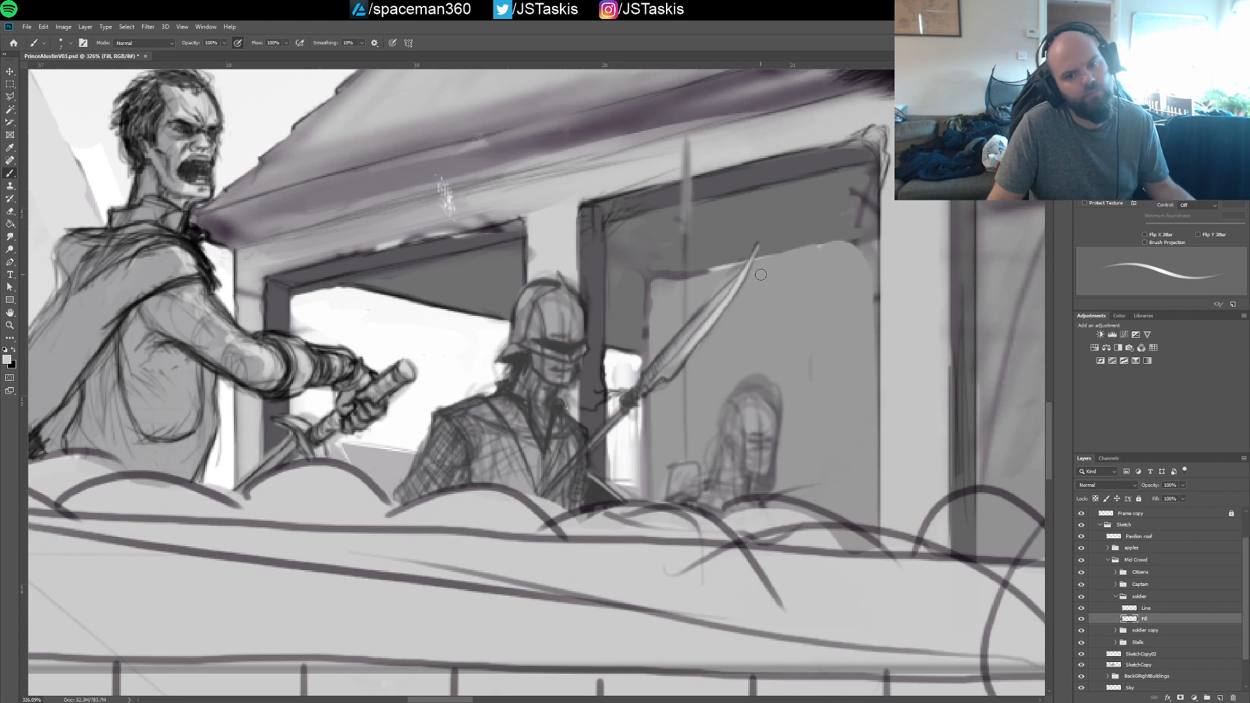
# Refine the blade's tip on the soldier's Line and Fill layers and save the document
pyautogui.click(1146, 608)
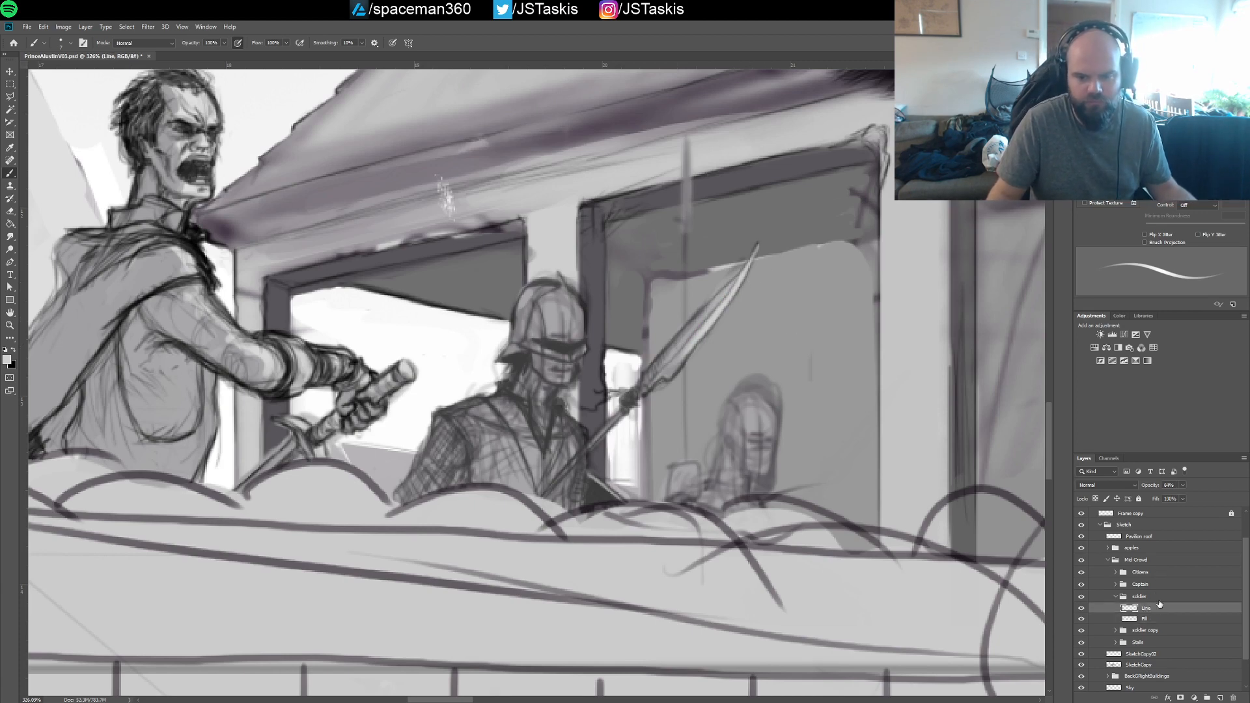
pyautogui.press('x')
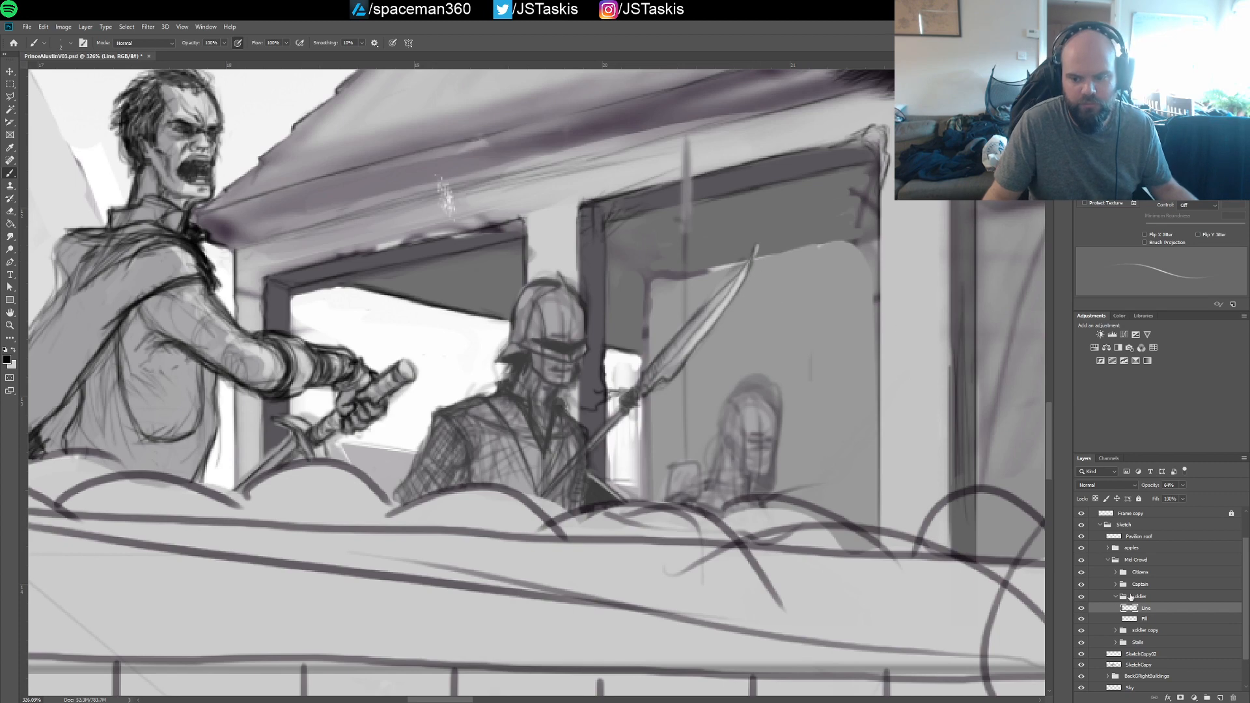
pyautogui.click(1129, 618)
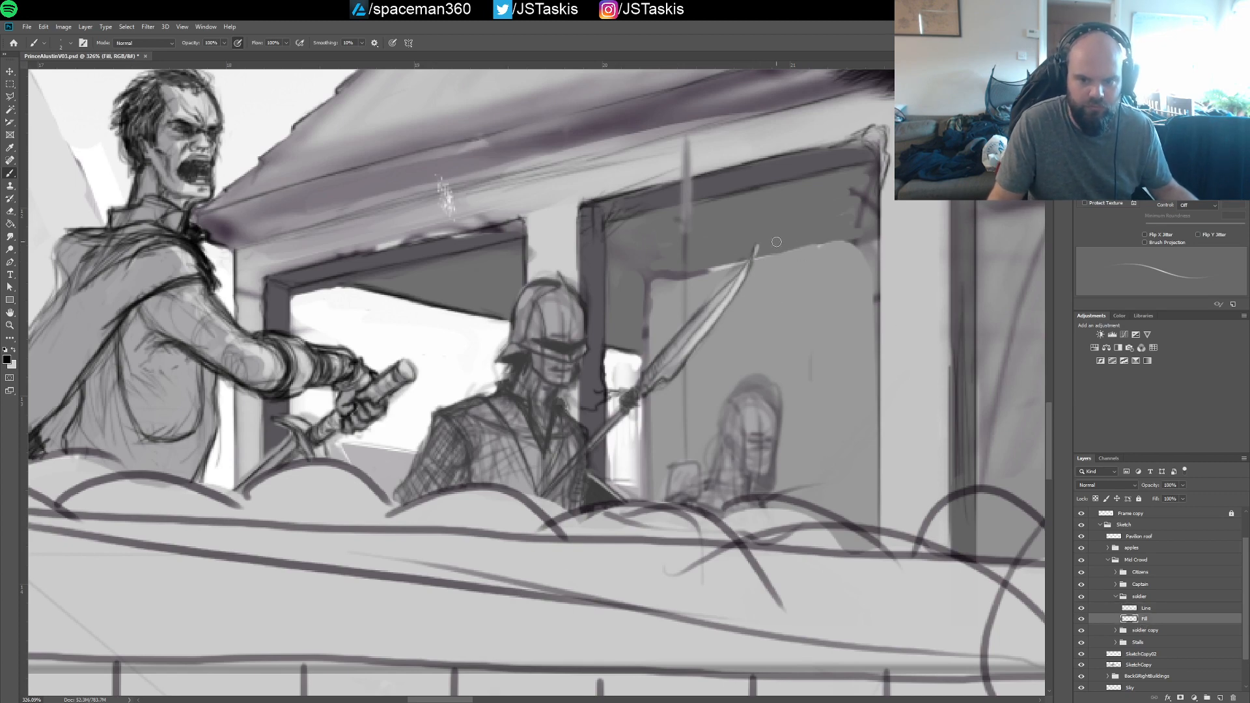
pyautogui.hotkey('ctrl', 's')
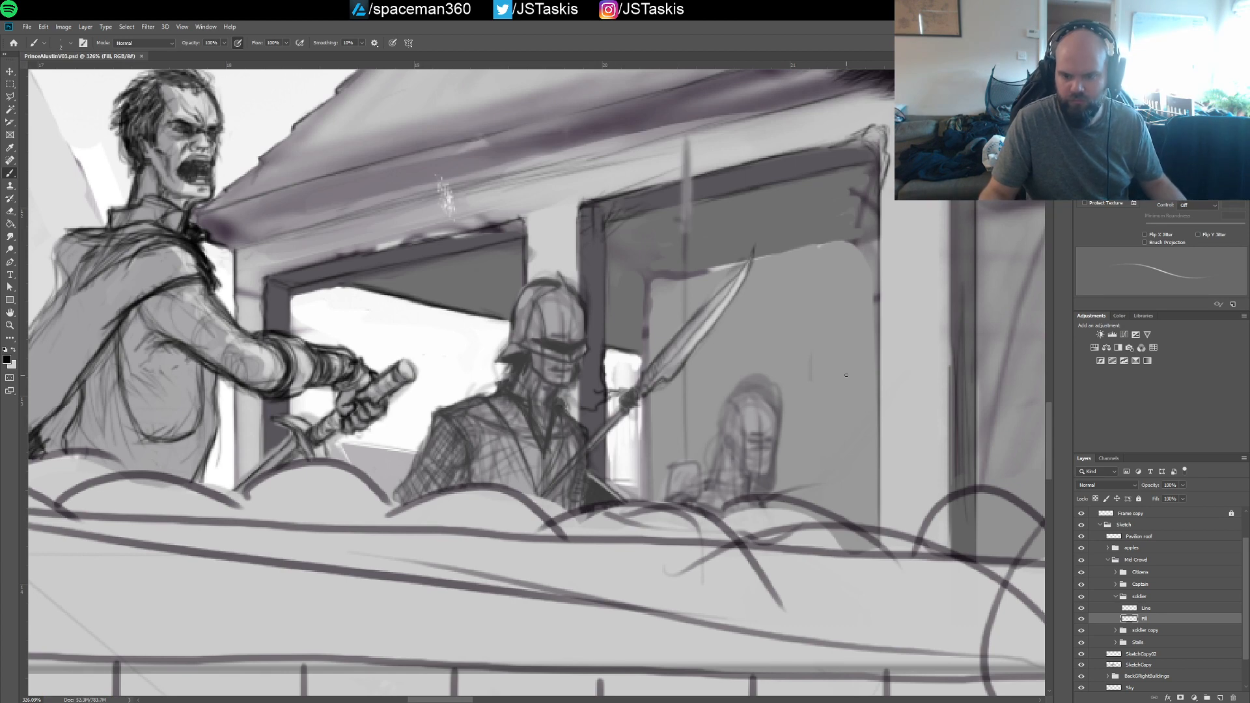
pyautogui.click(1145, 608)
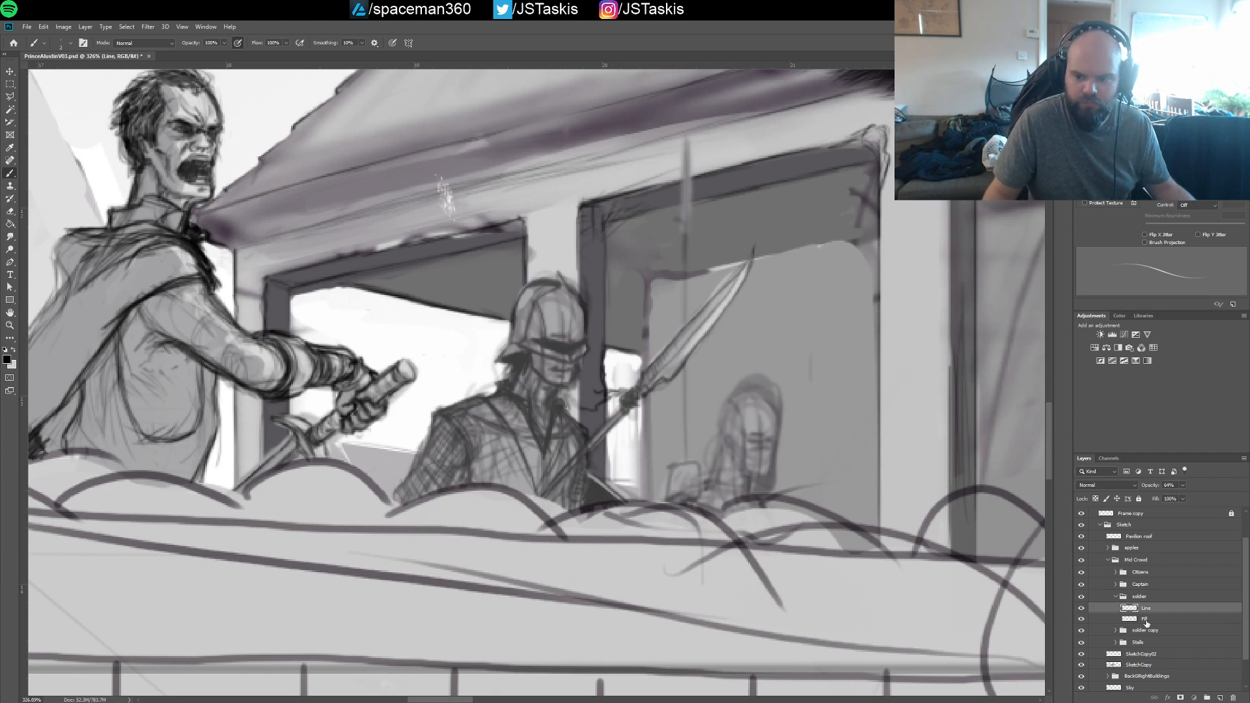
pyautogui.hotkey('alt', '[')
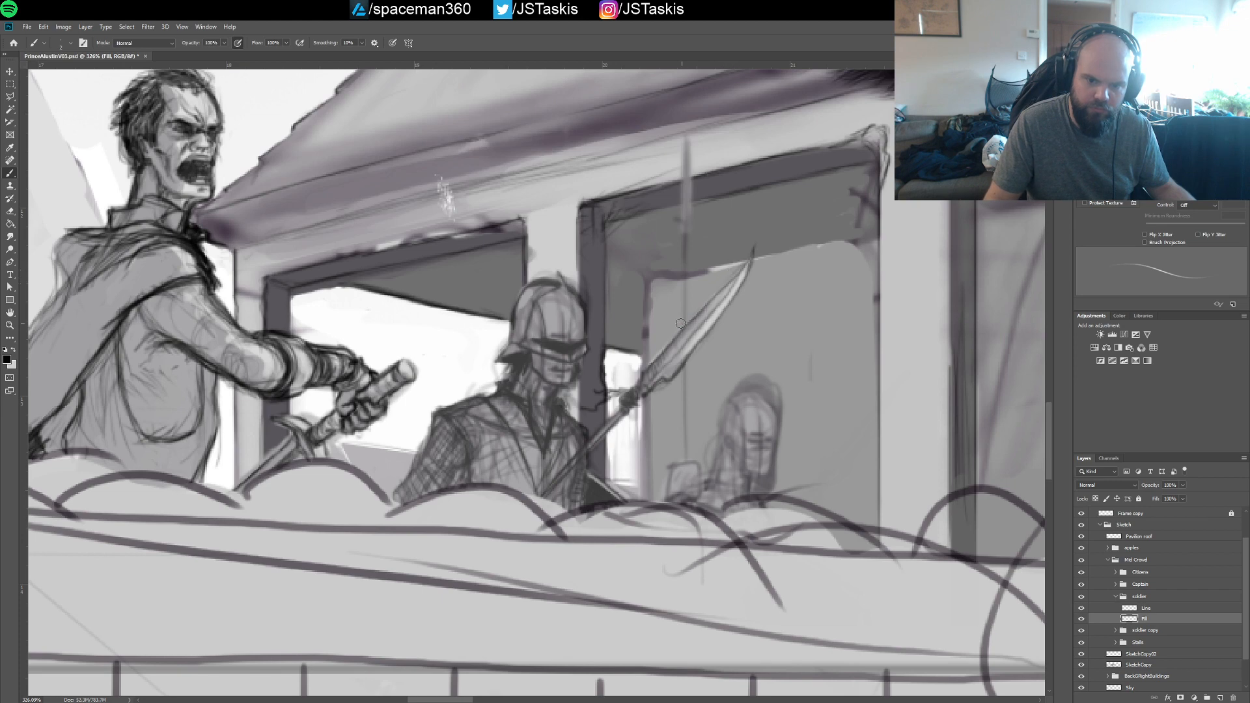
pyautogui.hotkey('ctrl', 's')
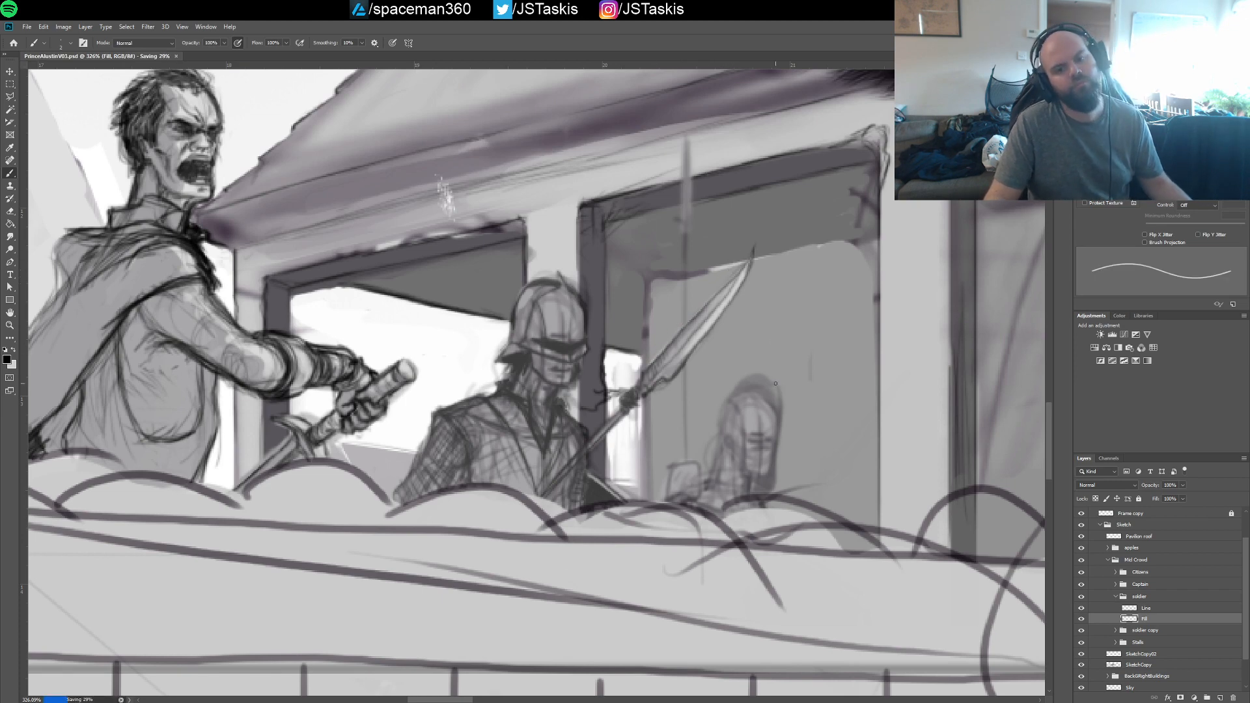
# Collapse the finished soldier's layer group within Mid Crowd
pyautogui.scroll(-5, 771, 387)
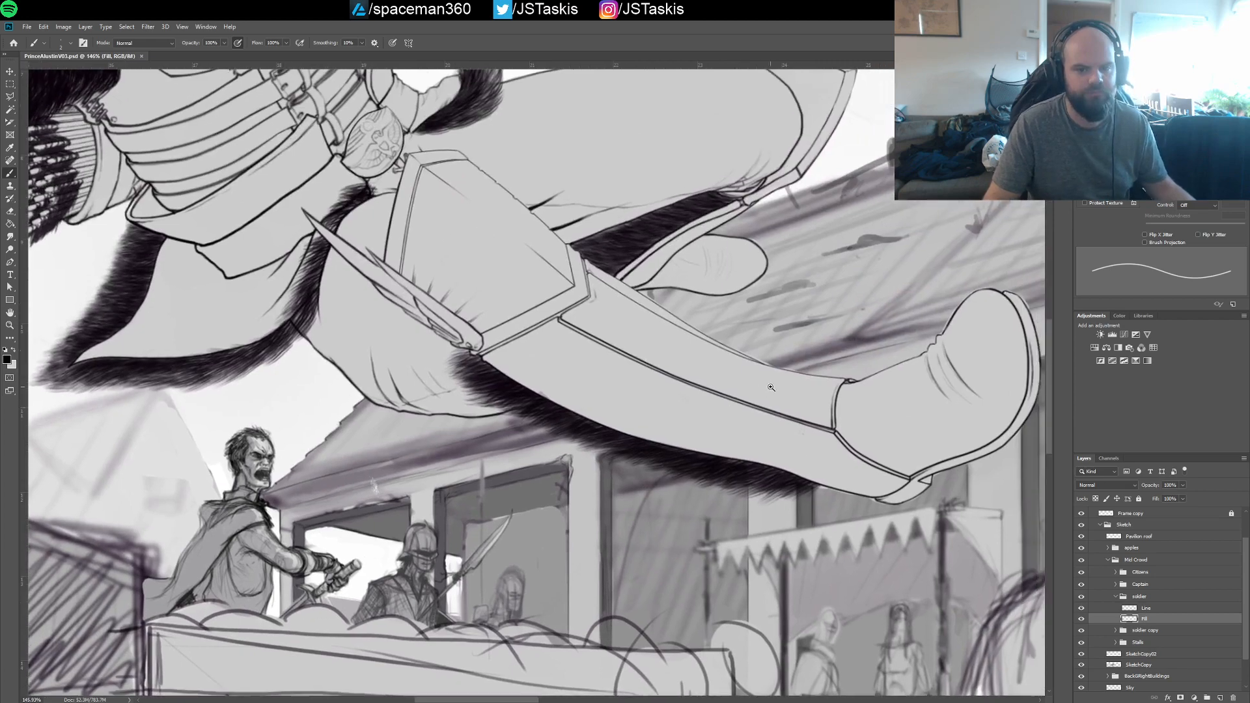
pyautogui.moveTo(771, 388); pyautogui.dragTo(645, 397)
pyautogui.moveTo(789, 420); pyautogui.dragTo(619, 424)
pyautogui.moveTo(619, 425); pyautogui.dragTo(758, 424)
pyautogui.moveTo(759, 424); pyautogui.dragTo(832, 351)
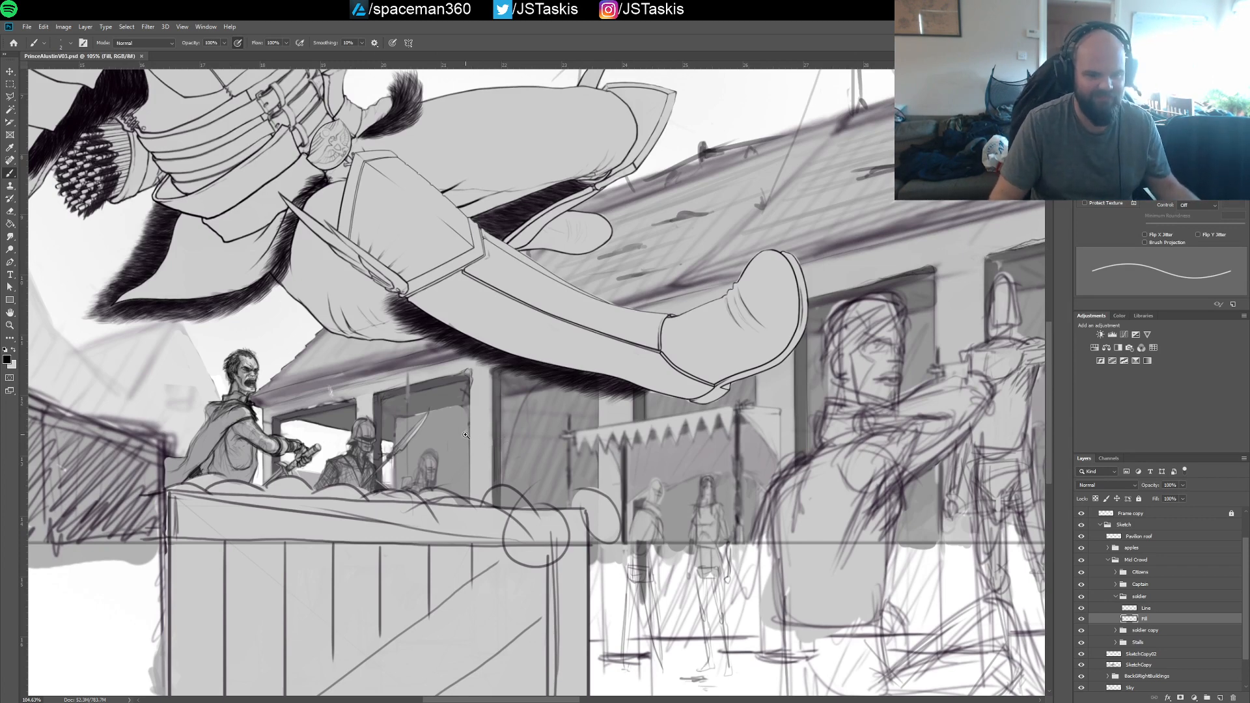
pyautogui.moveTo(465, 435); pyautogui.dragTo(514, 433)
pyautogui.moveTo(385, 481); pyautogui.dragTo(556, 439)
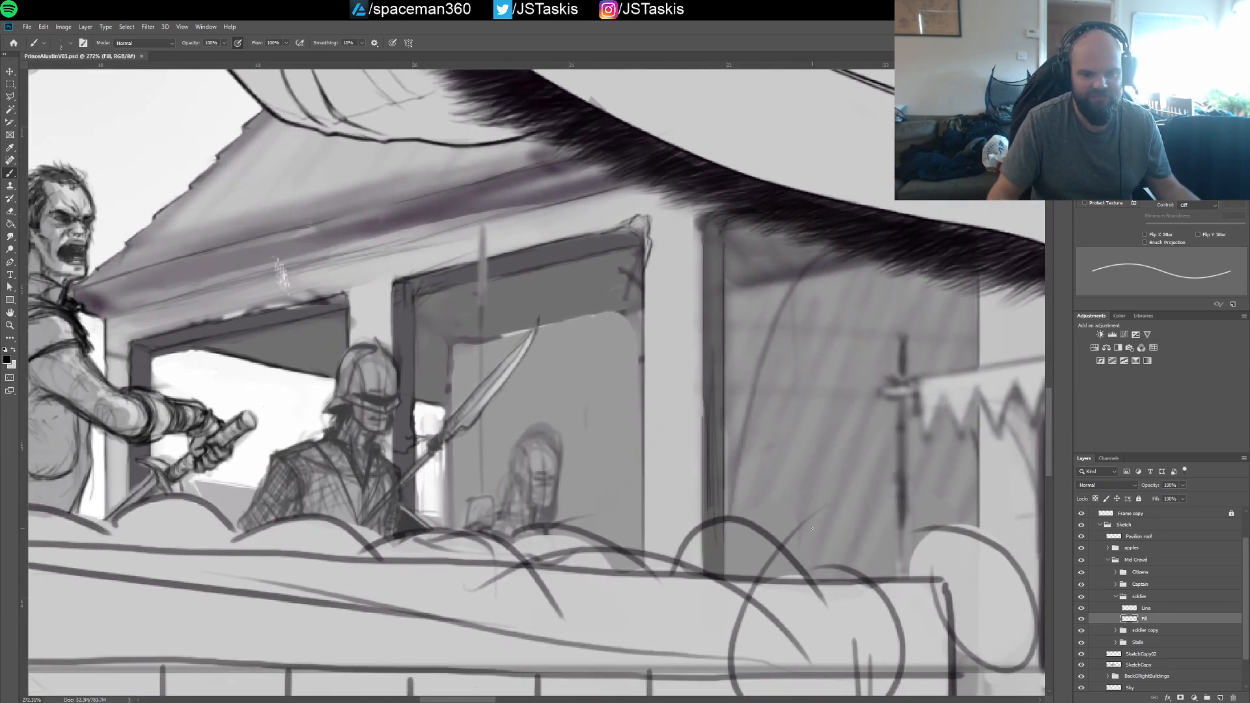
pyautogui.click(1116, 598)
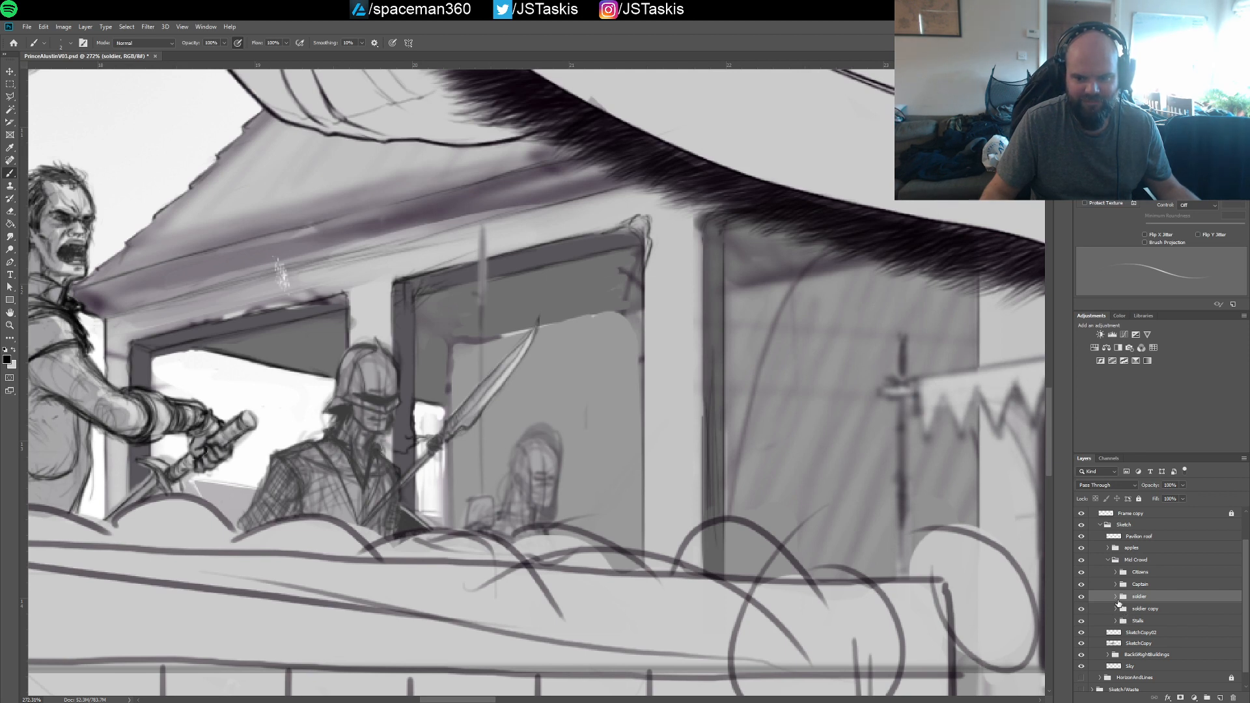
# Toggle the soldier copy group's visibility to identify it, expand the group, and rename its Layer 2 as Fill
pyautogui.click(1083, 610)
pyautogui.click(1082, 610)
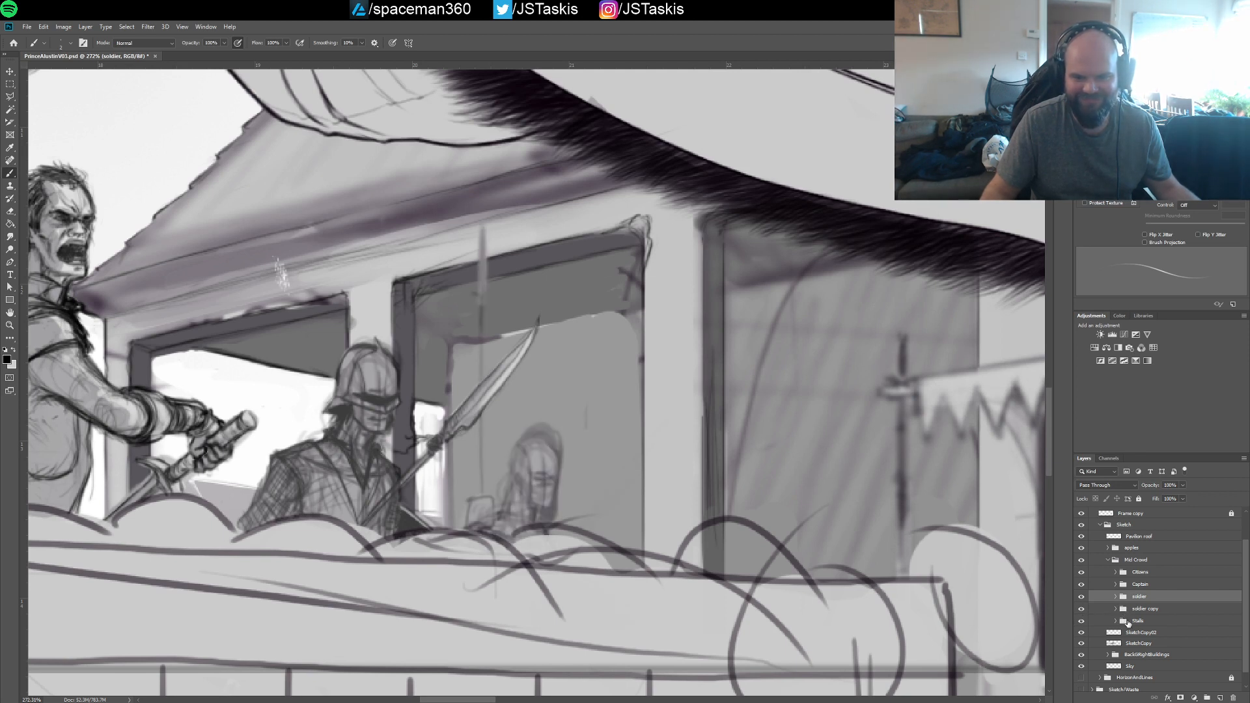
pyautogui.click(1115, 609)
pyautogui.click(1133, 631)
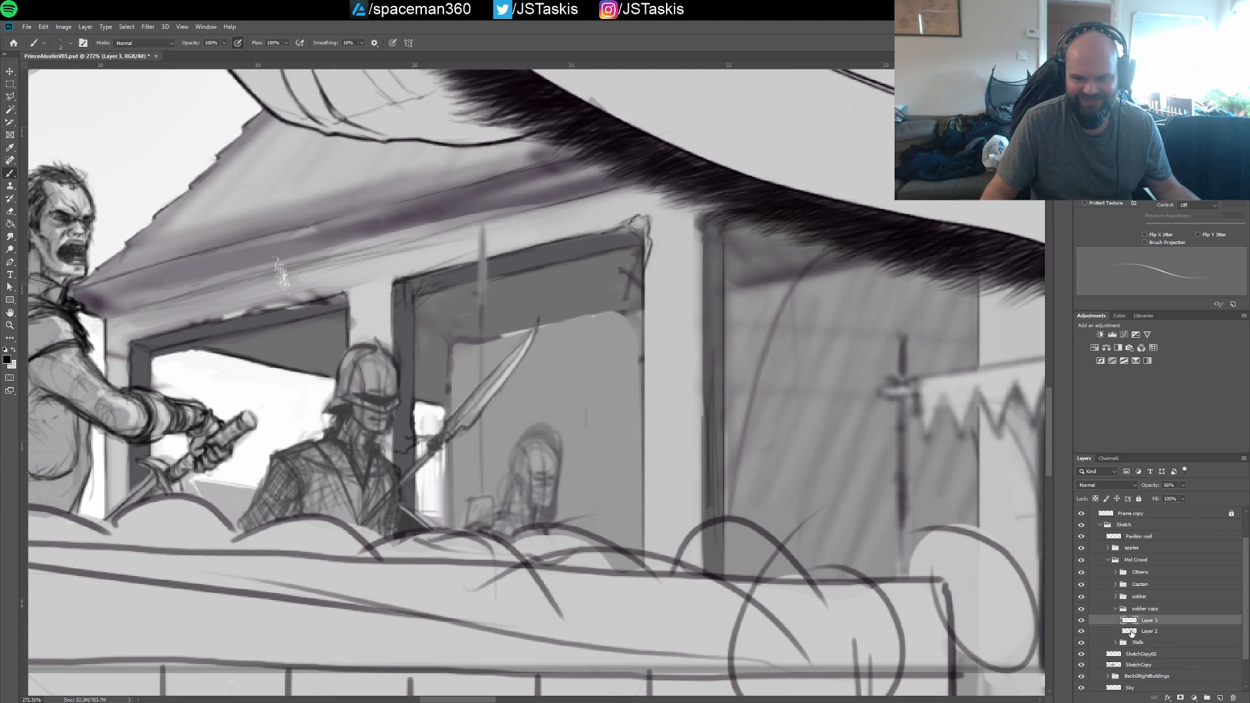
pyautogui.doubleClick(1148, 630)
pyautogui.write('Fill')
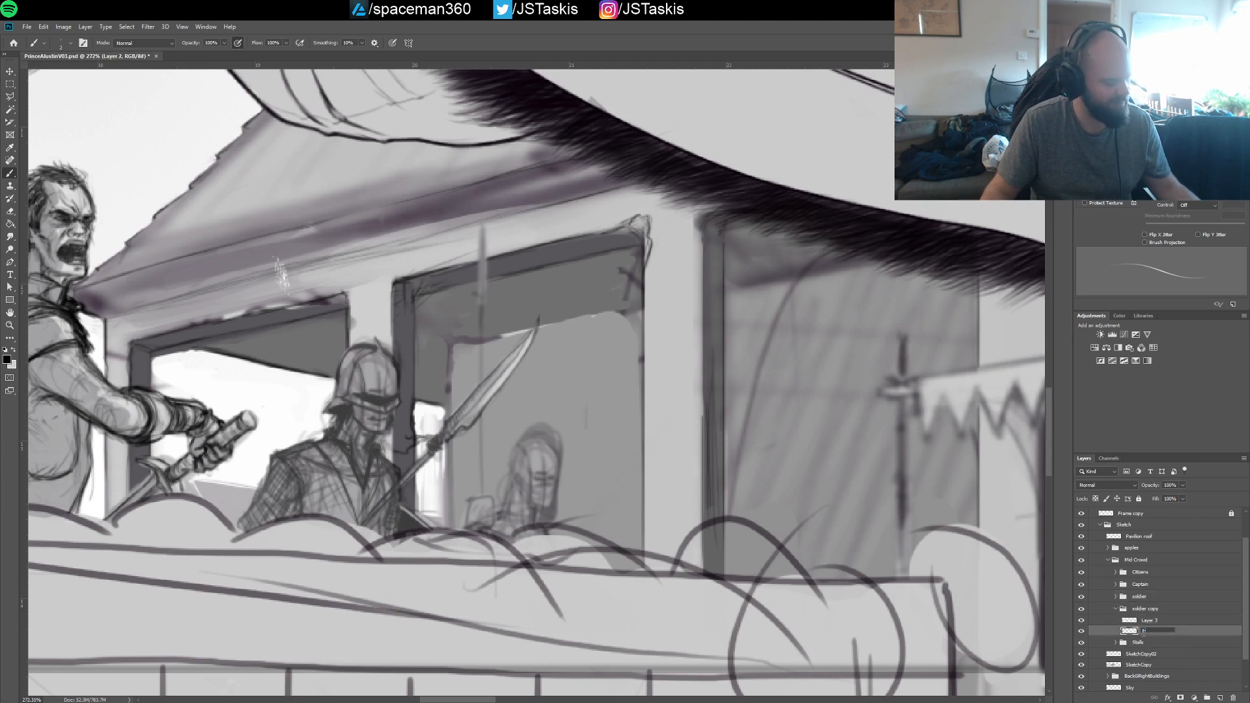
# Rename Layer 3 in the soldier copy group as Line
pyautogui.doubleClick(1149, 621)
pyautogui.write('LLine')
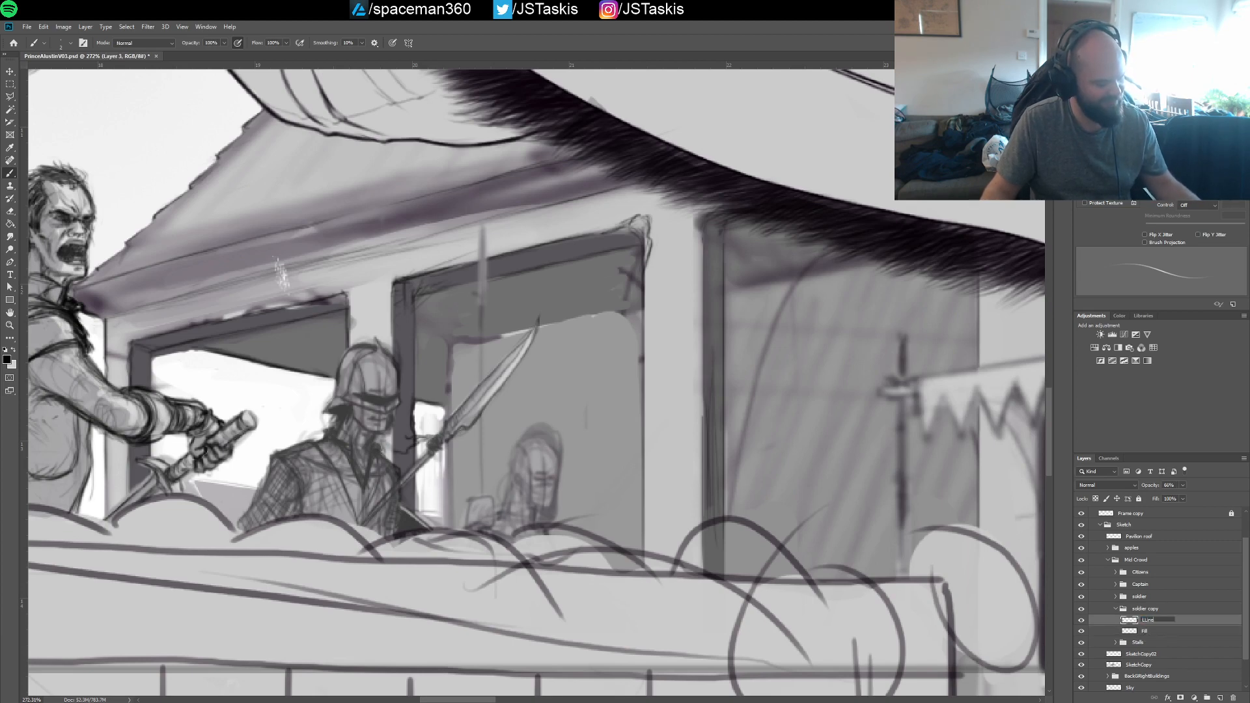
pyautogui.press('Return')
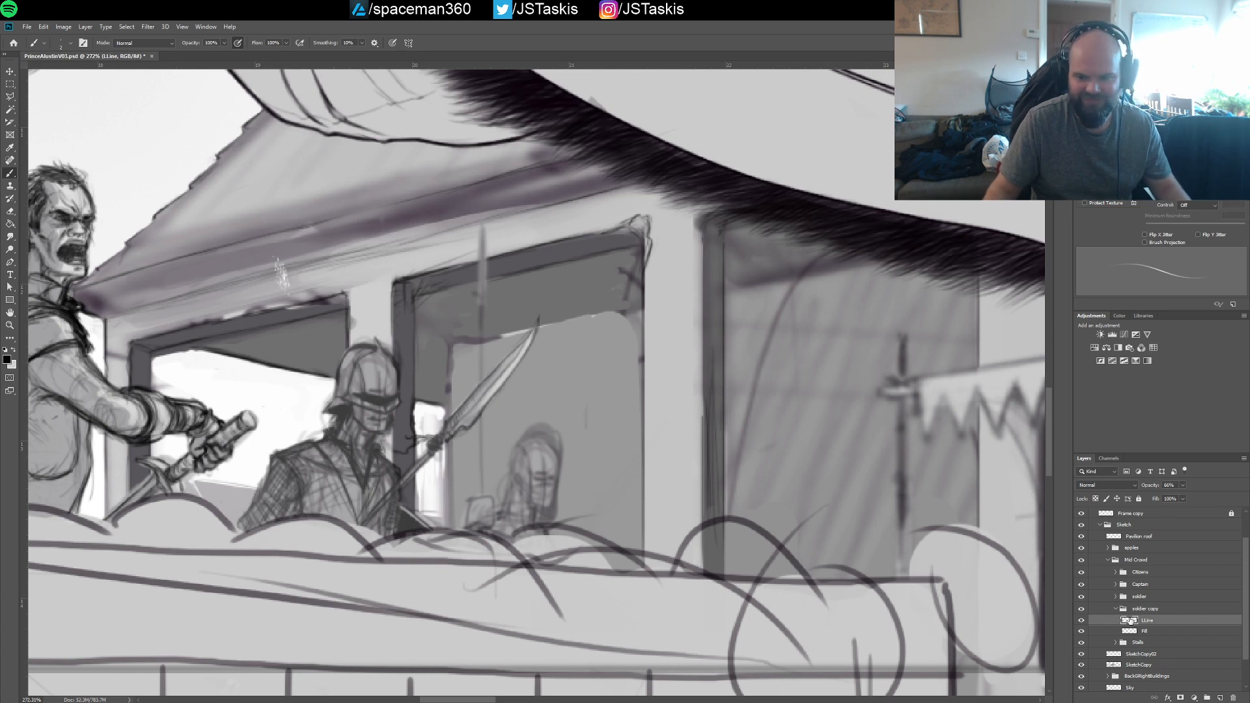
pyautogui.doubleClick(1155, 621)
pyautogui.write('Line')
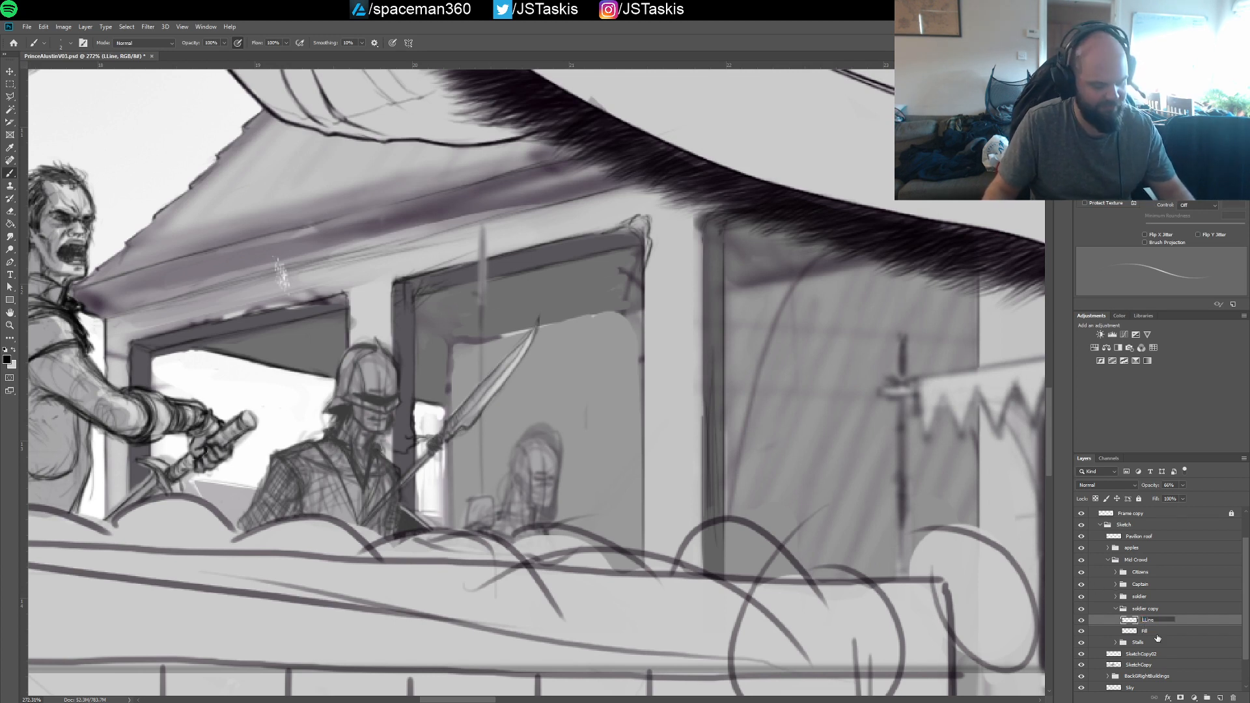
pyautogui.press('Return')
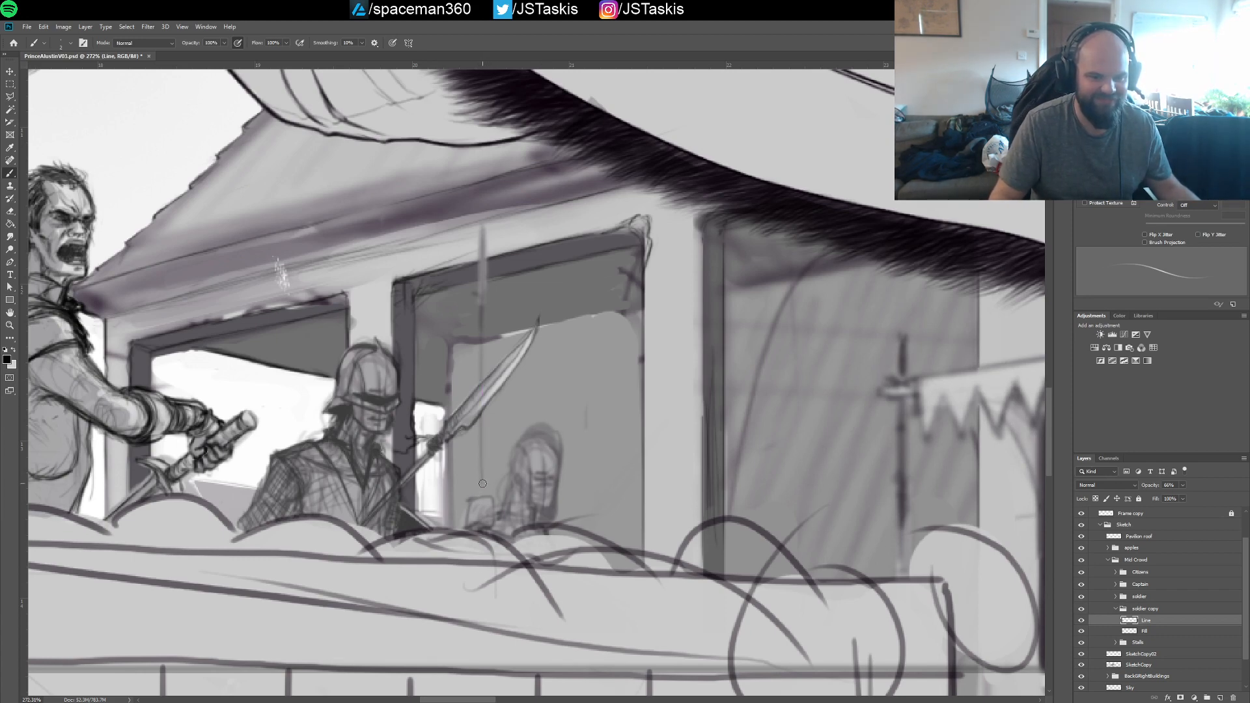
# Erase the rear soldier's rough vertical weapon from both the Line and Fill layers of the soldier copy group
pyautogui.moveTo(482, 483); pyautogui.dragTo(482, 235)
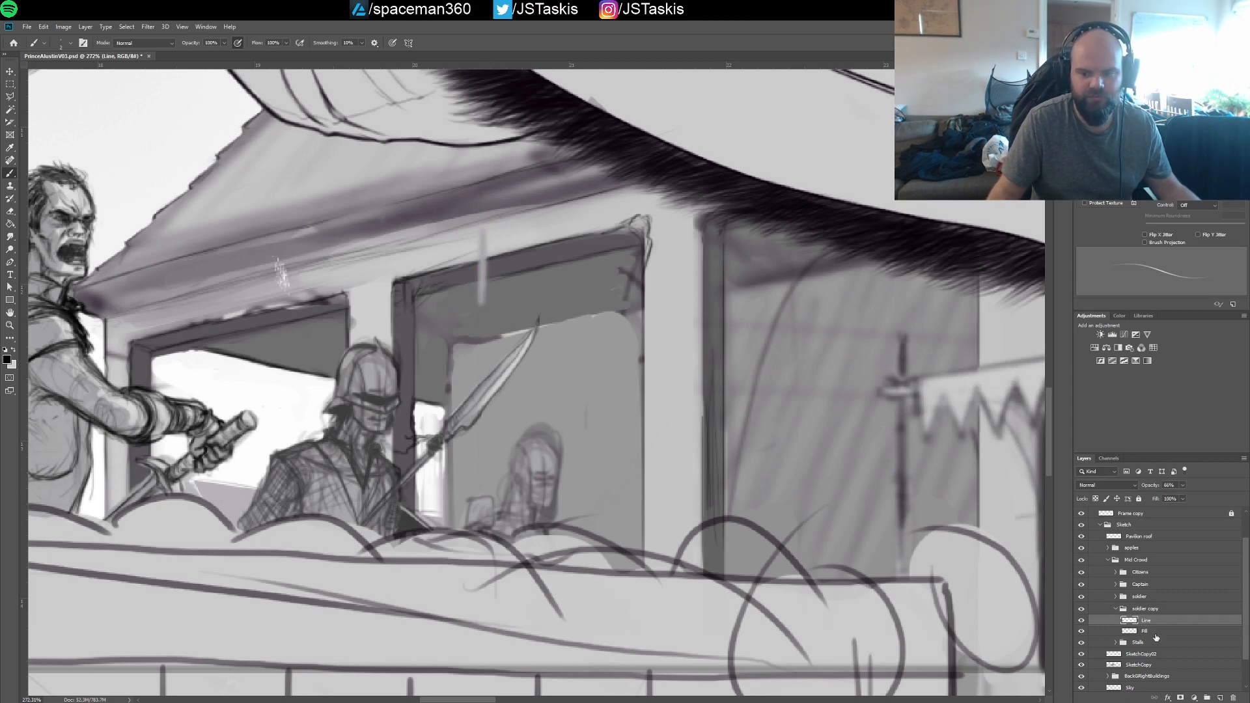
pyautogui.click(1157, 633)
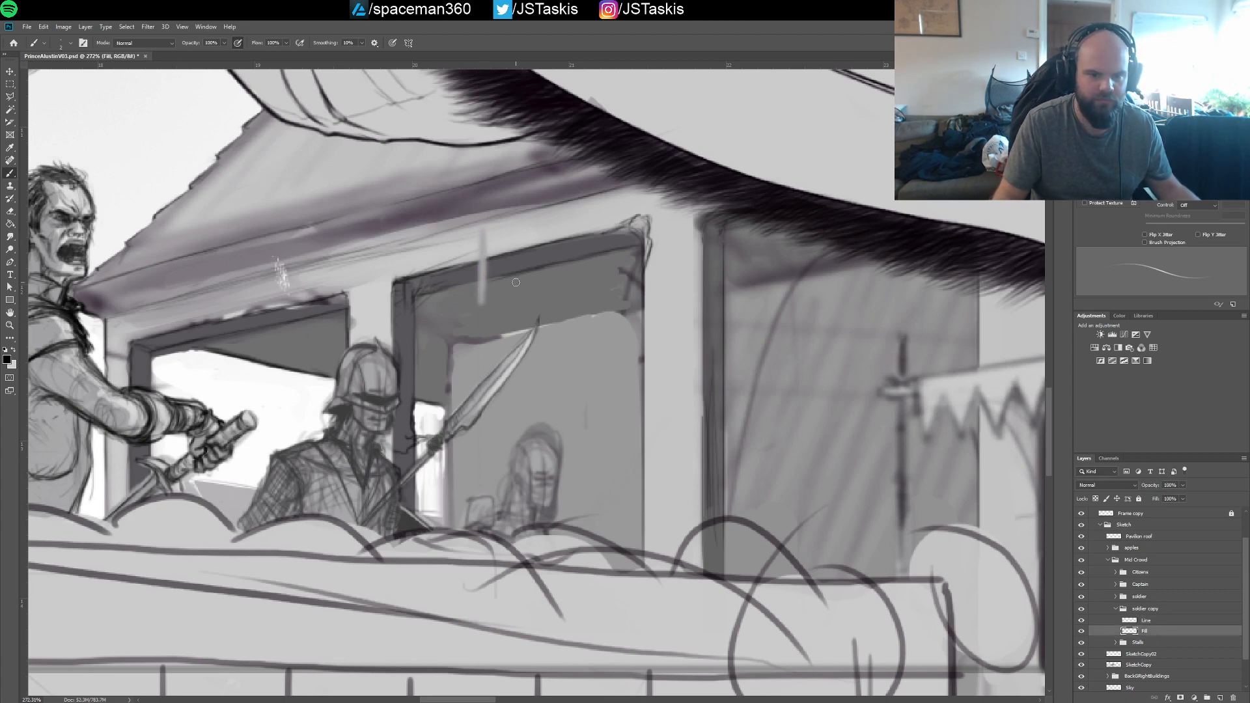
pyautogui.moveTo(485, 310); pyautogui.dragTo(481, 231)
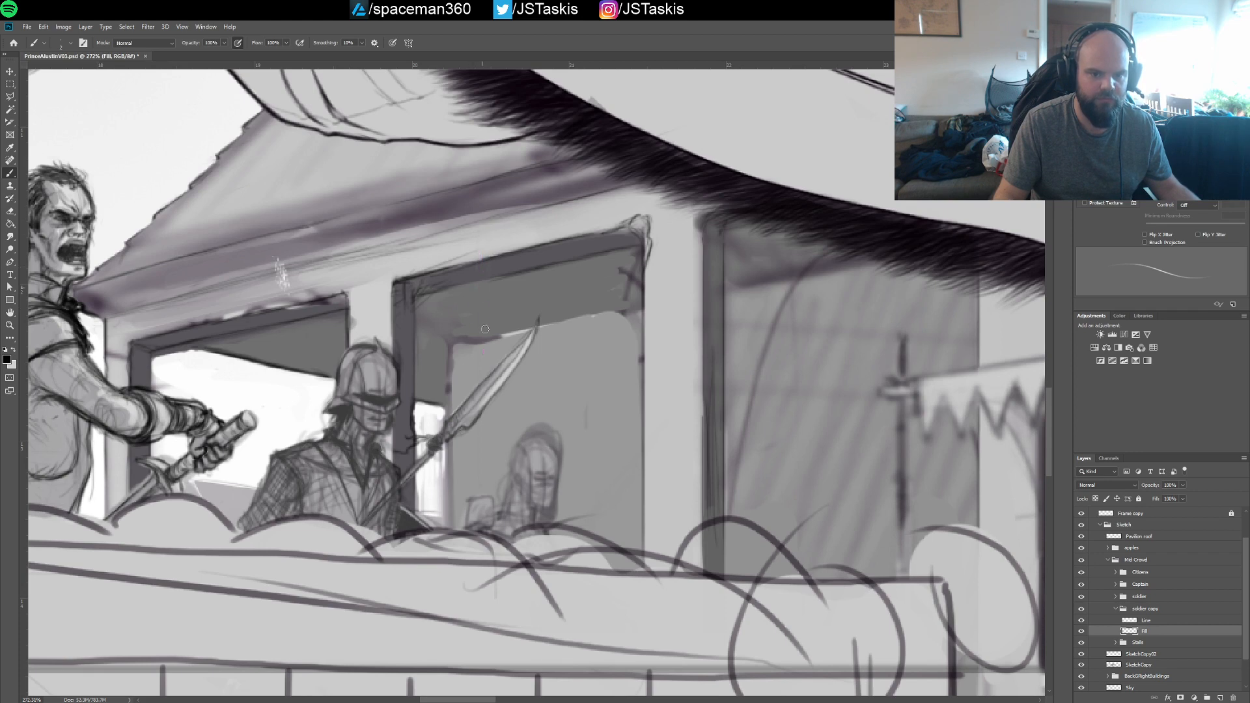
# Sketch the rear soldier's raised hand and fingers with dark strokes on the Line layer
pyautogui.click(1156, 622)
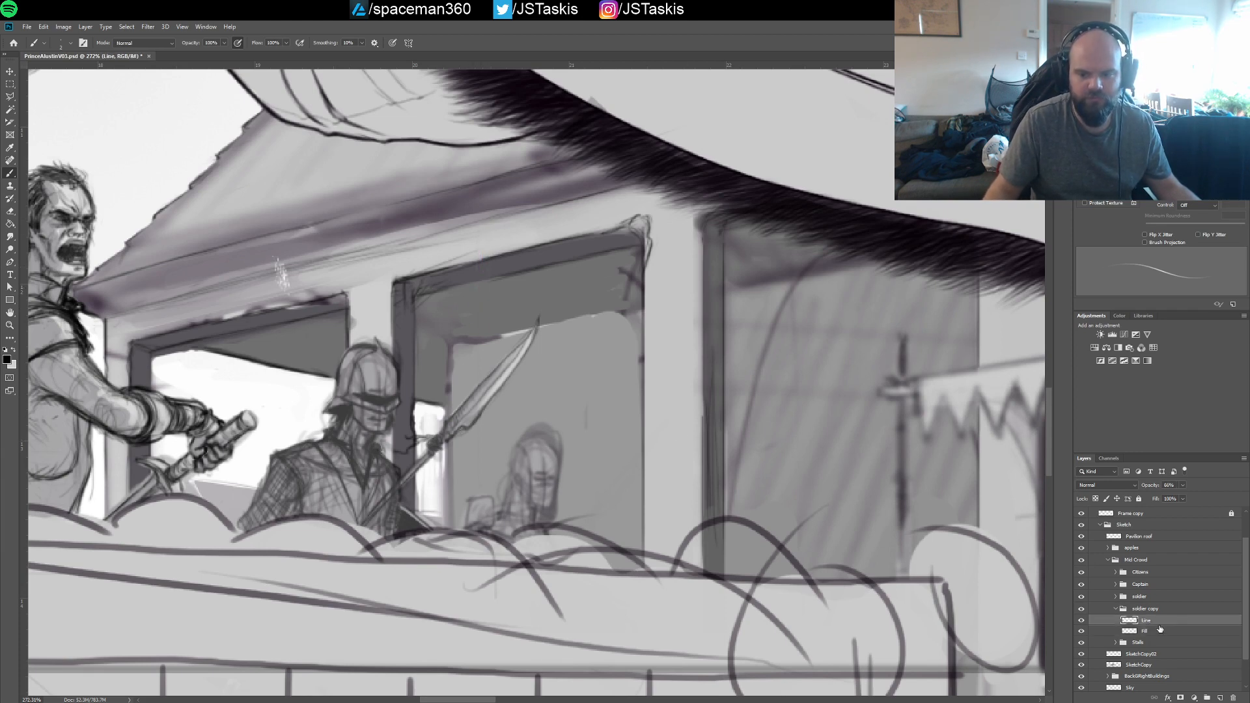
pyautogui.keyDown('ctrl'); pyautogui.click(495, 514); pyautogui.keyUp('ctrl')
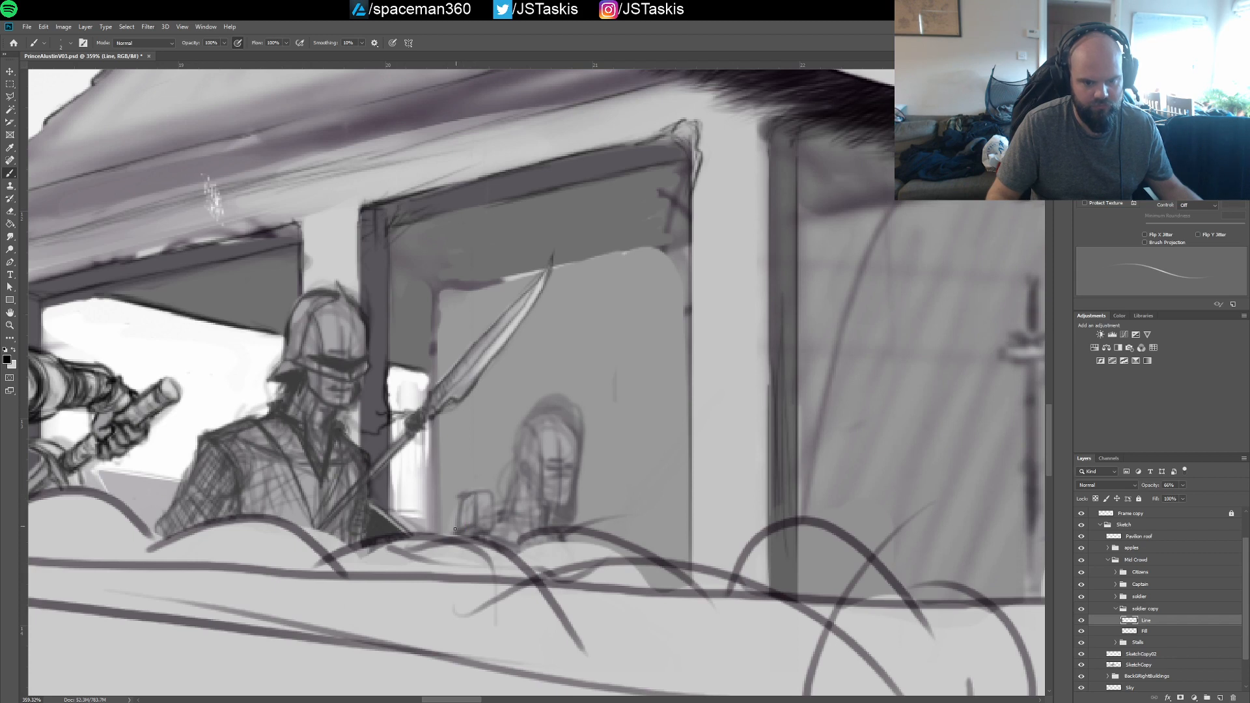
pyautogui.moveTo(482, 493); pyautogui.dragTo(488, 524)
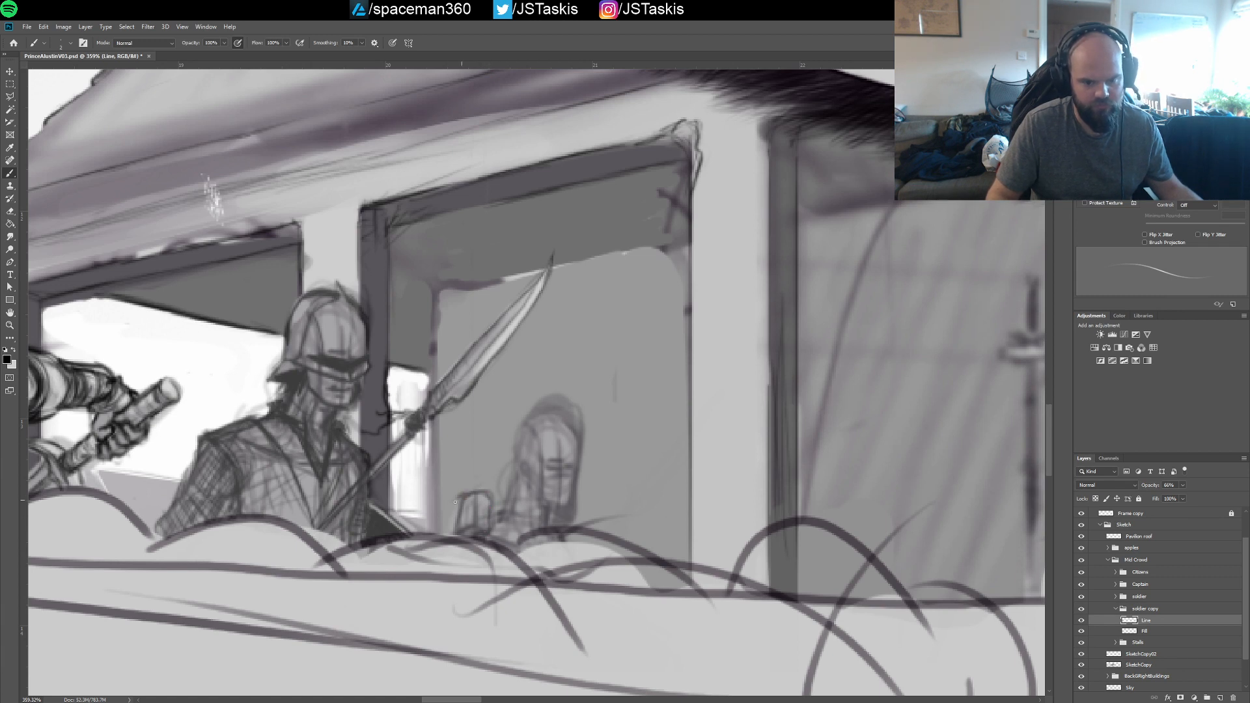
pyautogui.moveTo(466, 493); pyautogui.dragTo(504, 469)
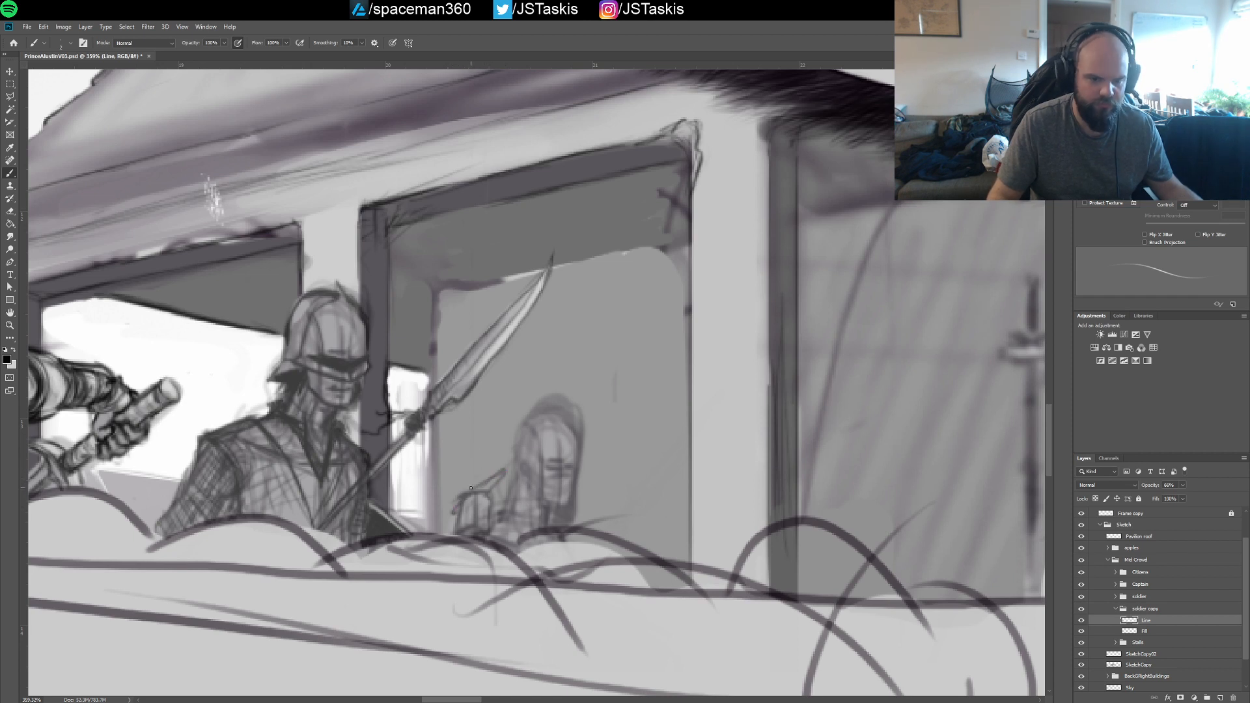
# Draw a tall, pointed upright blade rising from the rear soldier's hand on the Line layer
pyautogui.moveTo(477, 483)
pyautogui.mouseDown()
pyautogui.moveTo(478, 281)
pyautogui.moveTo(513, 295)
pyautogui.mouseUp()
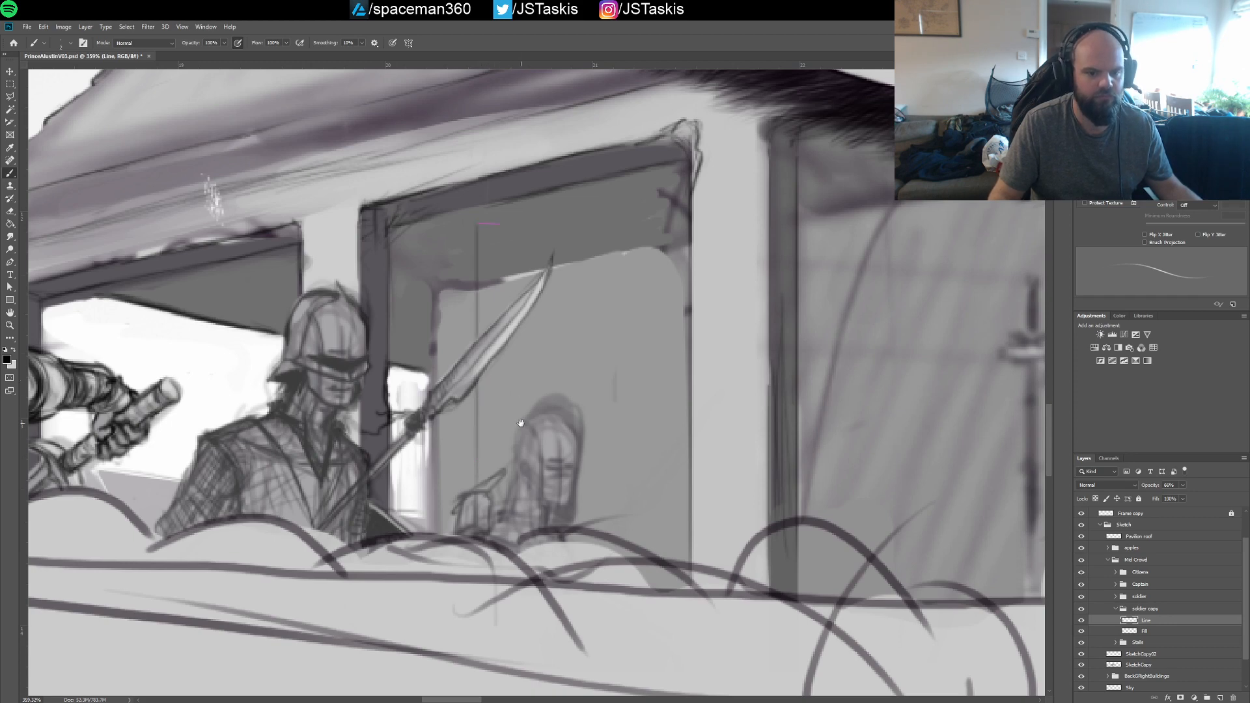
pyautogui.moveTo(523, 421); pyautogui.dragTo(530, 489)
pyautogui.moveTo(552, 449); pyautogui.dragTo(547, 426)
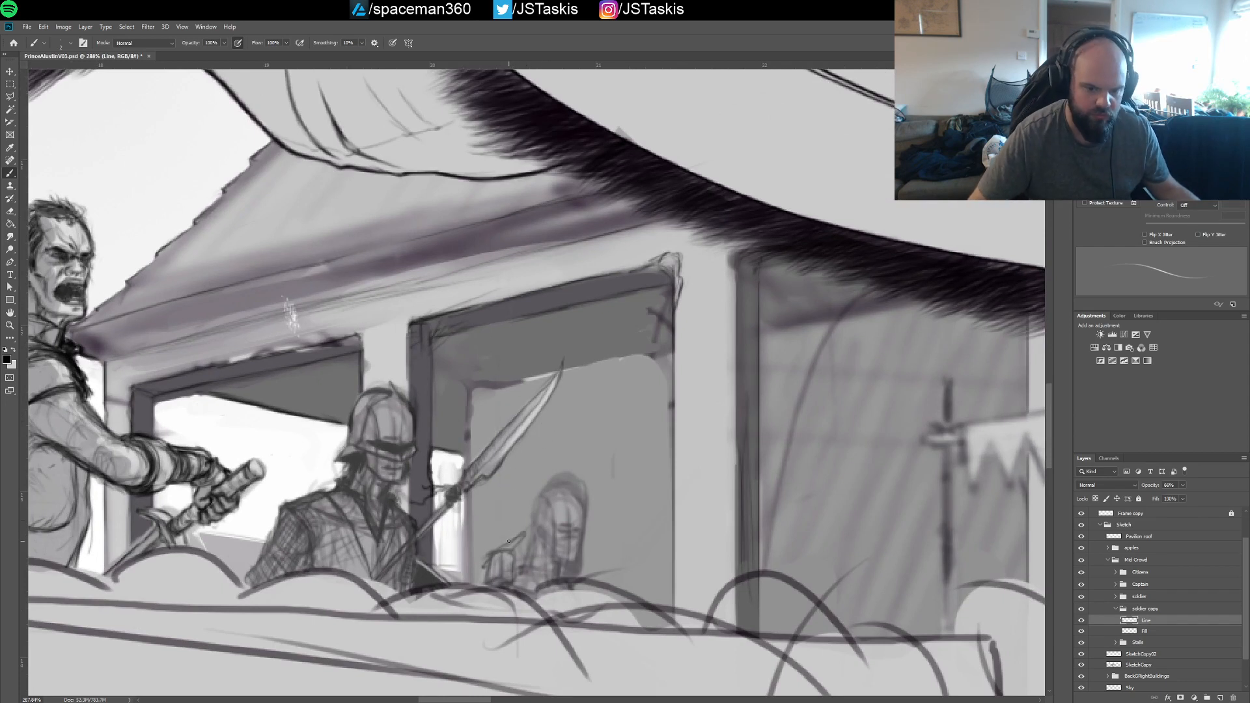
pyautogui.moveTo(502, 549); pyautogui.dragTo(502, 386)
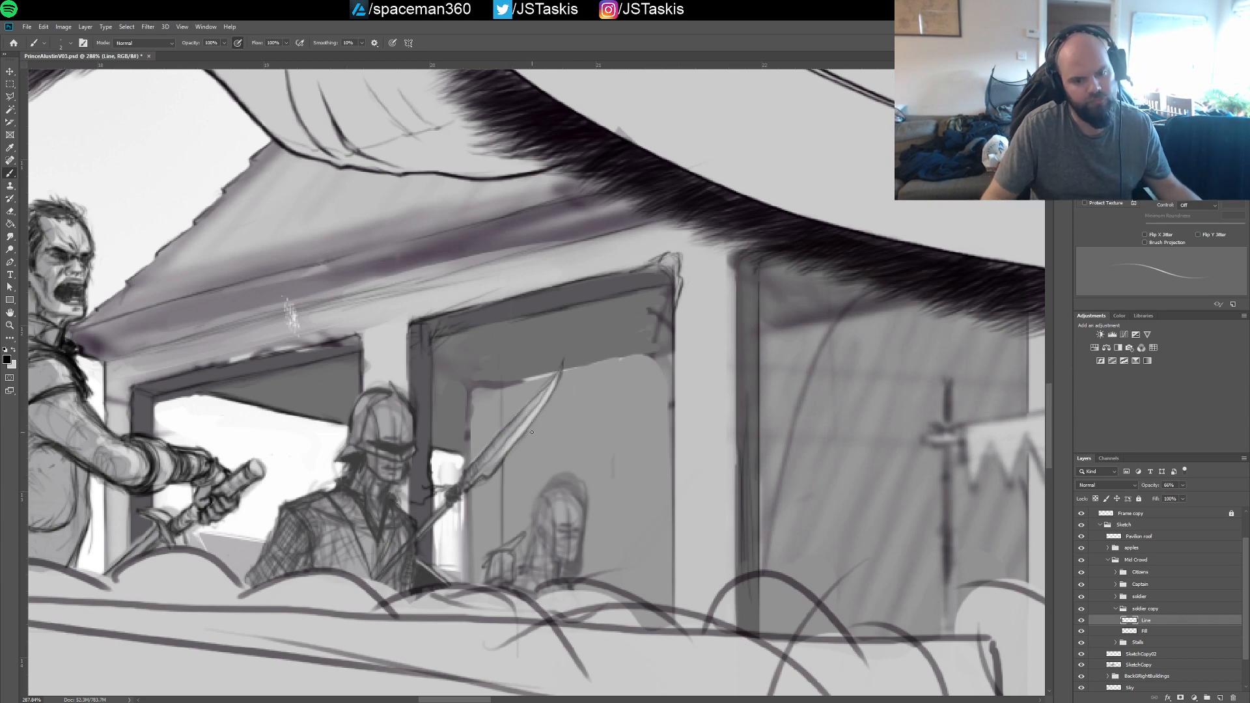
pyautogui.moveTo(502, 428); pyautogui.dragTo(501, 391)
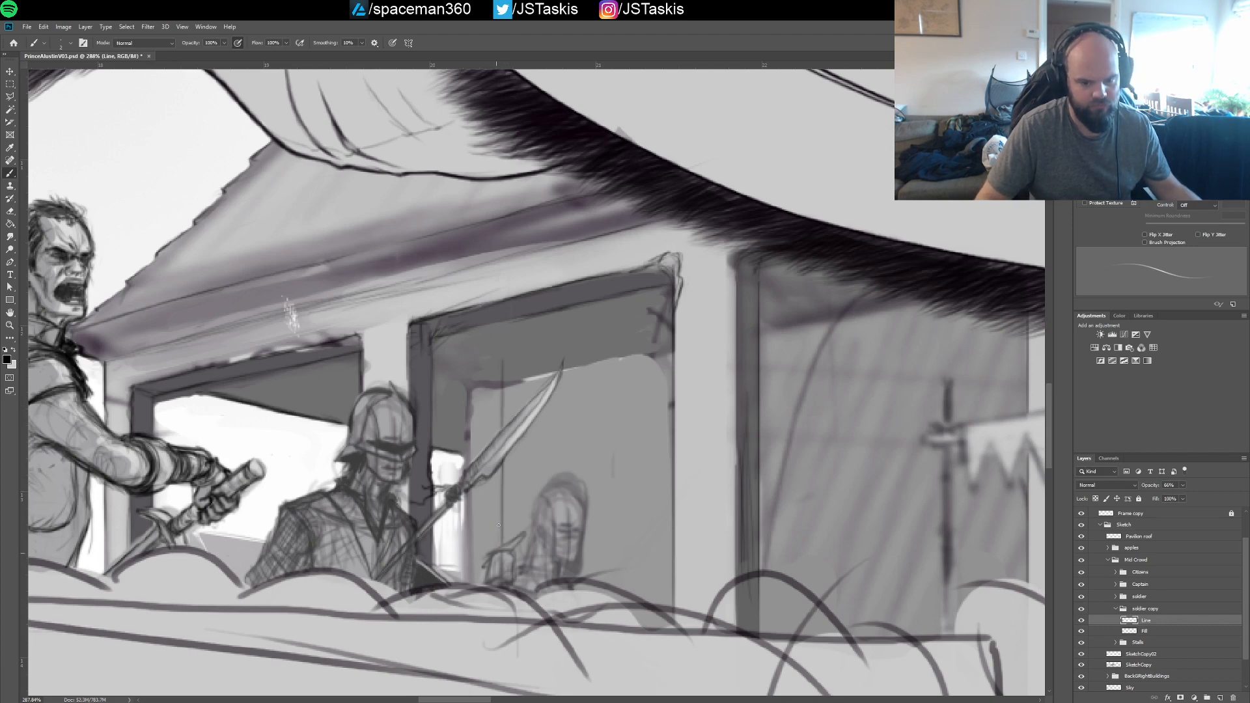
pyautogui.moveTo(495, 556); pyautogui.dragTo(498, 448)
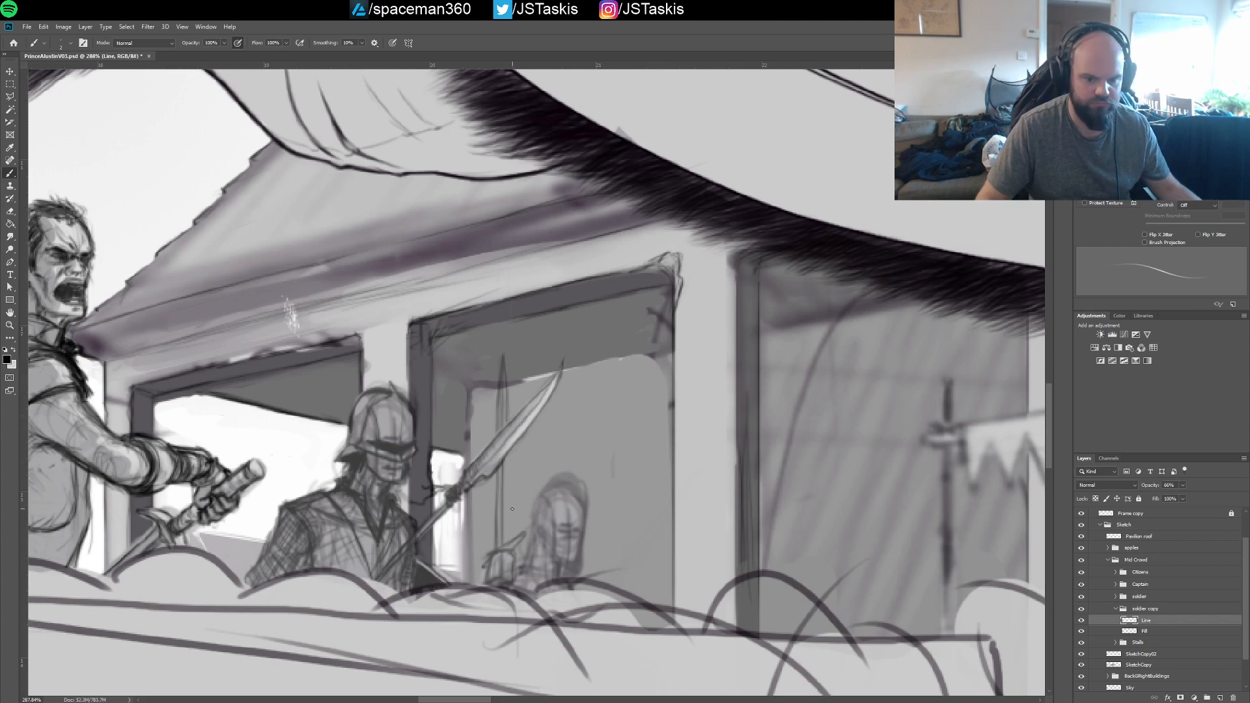
# Refine the upright blade's edge and centre lines down to the rear soldier's hand, redoing the unsatisfactory stroke
pyautogui.moveTo(509, 540); pyautogui.dragTo(518, 420)
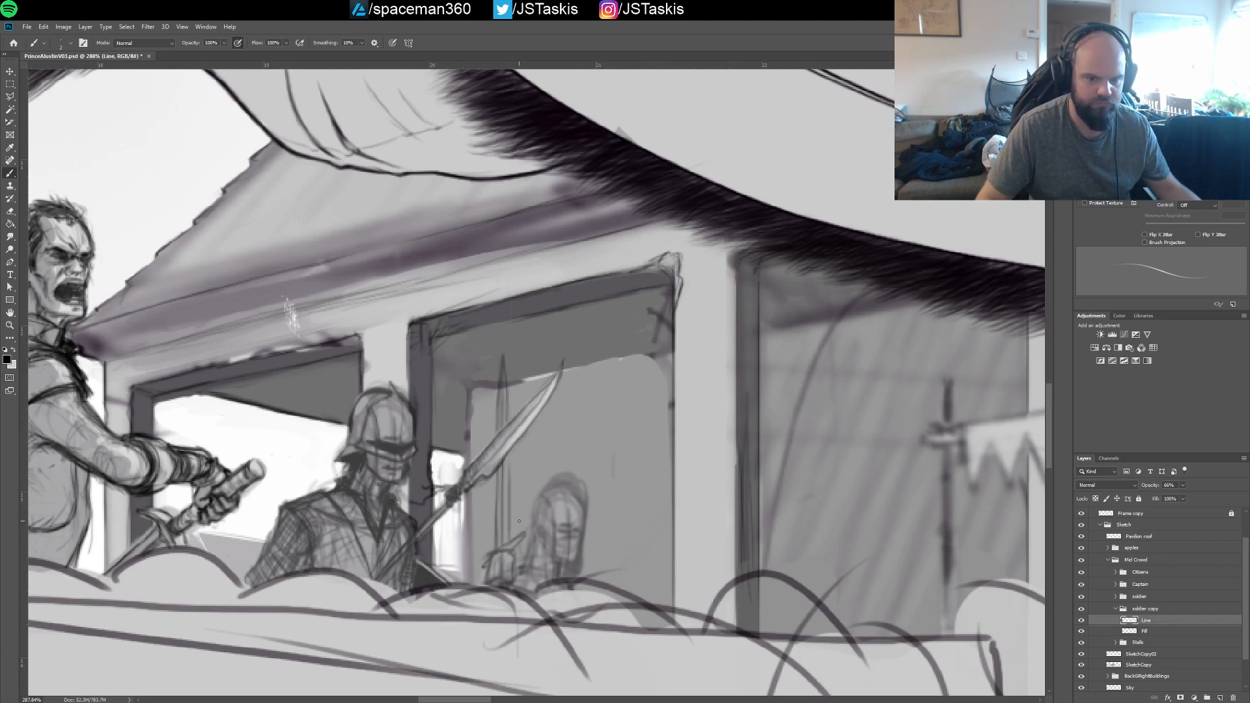
pyautogui.hotkey('ctrl', 'z')
pyautogui.moveTo(509, 542); pyautogui.dragTo(520, 398)
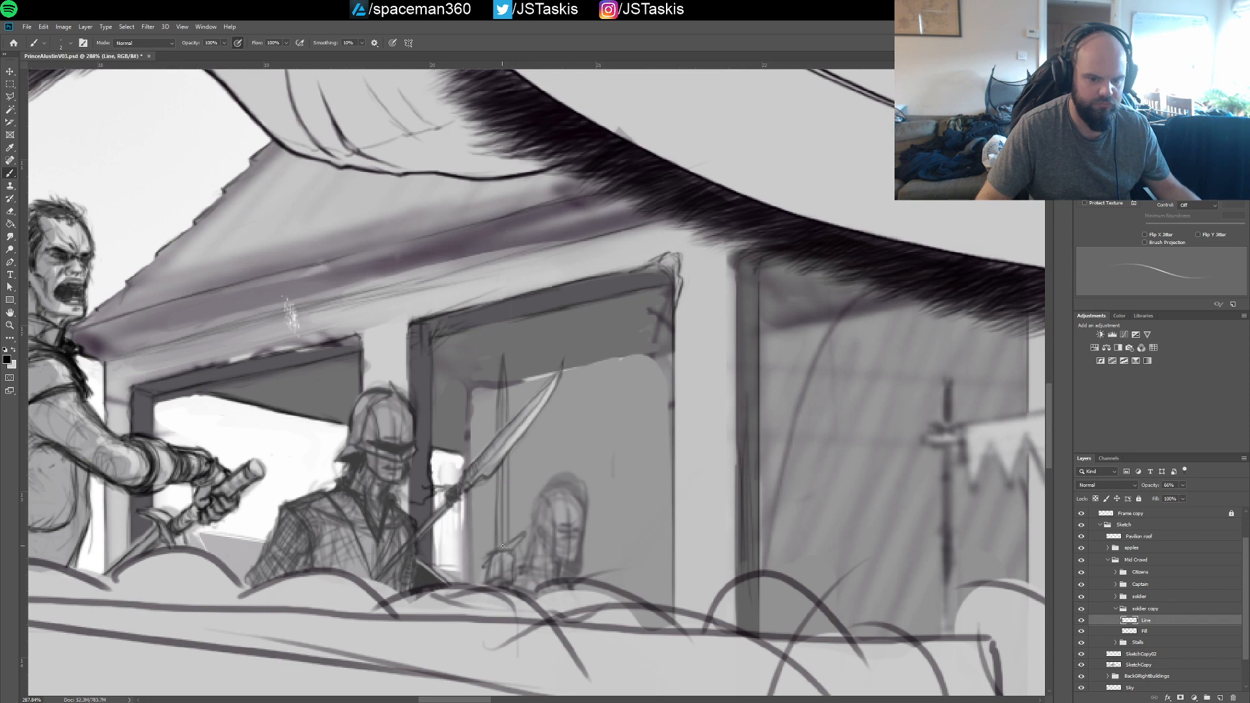
pyautogui.moveTo(503, 546); pyautogui.dragTo(504, 495)
pyautogui.moveTo(502, 546); pyautogui.dragTo(503, 468)
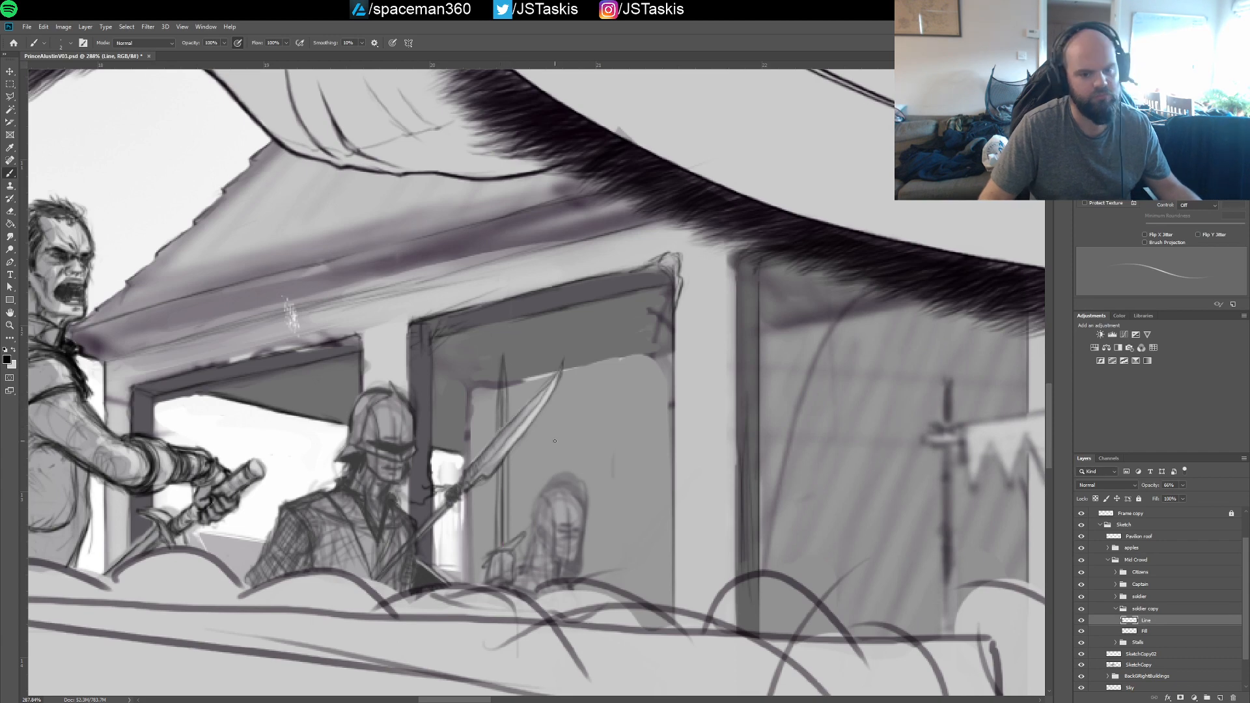
# Rename the soldier copy group's Fill layer as x
pyautogui.doubleClick(1144, 631)
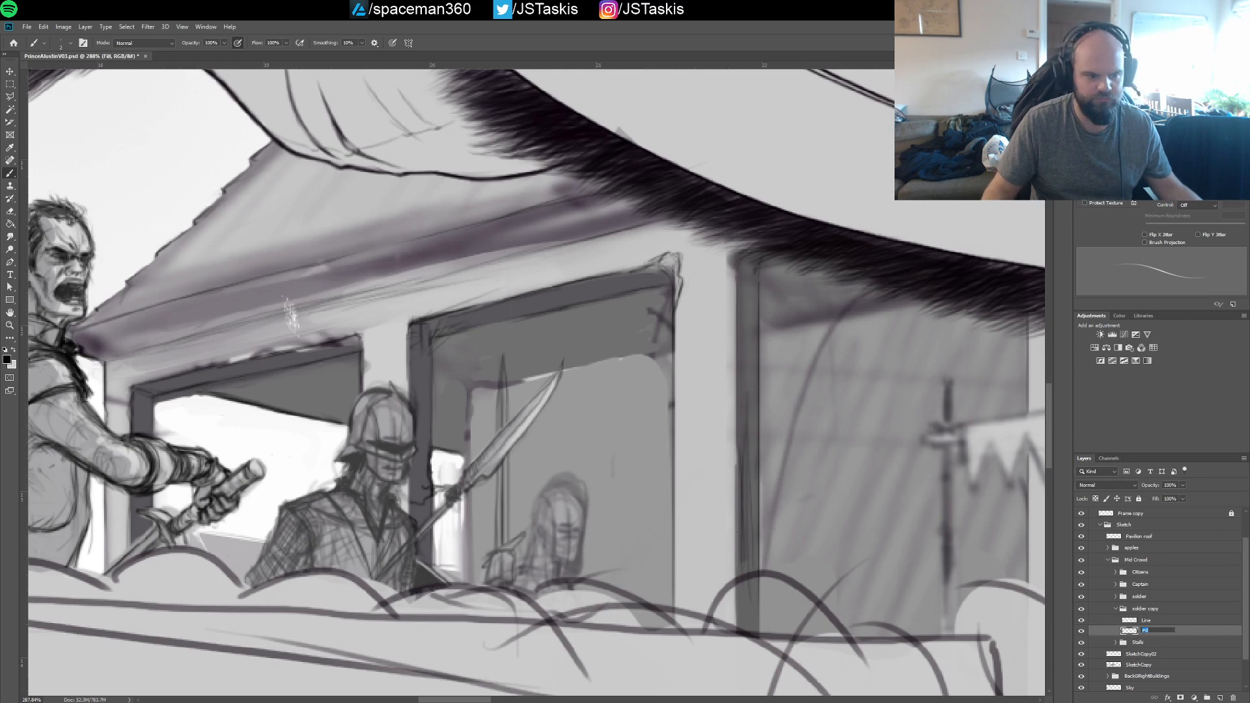
pyautogui.write('x')
pyautogui.press('Return')
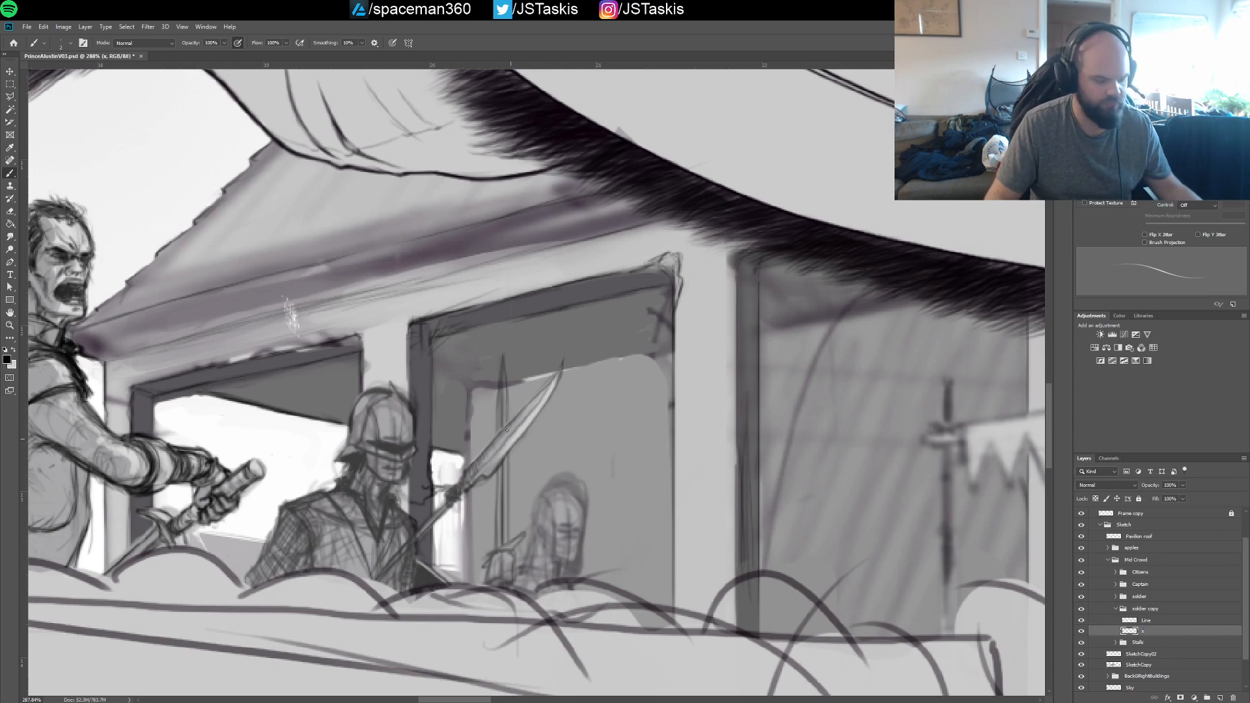
# Swap to the light colour and paint light tone along the rear soldier's upright blade on the layer below Line
pyautogui.press('x')
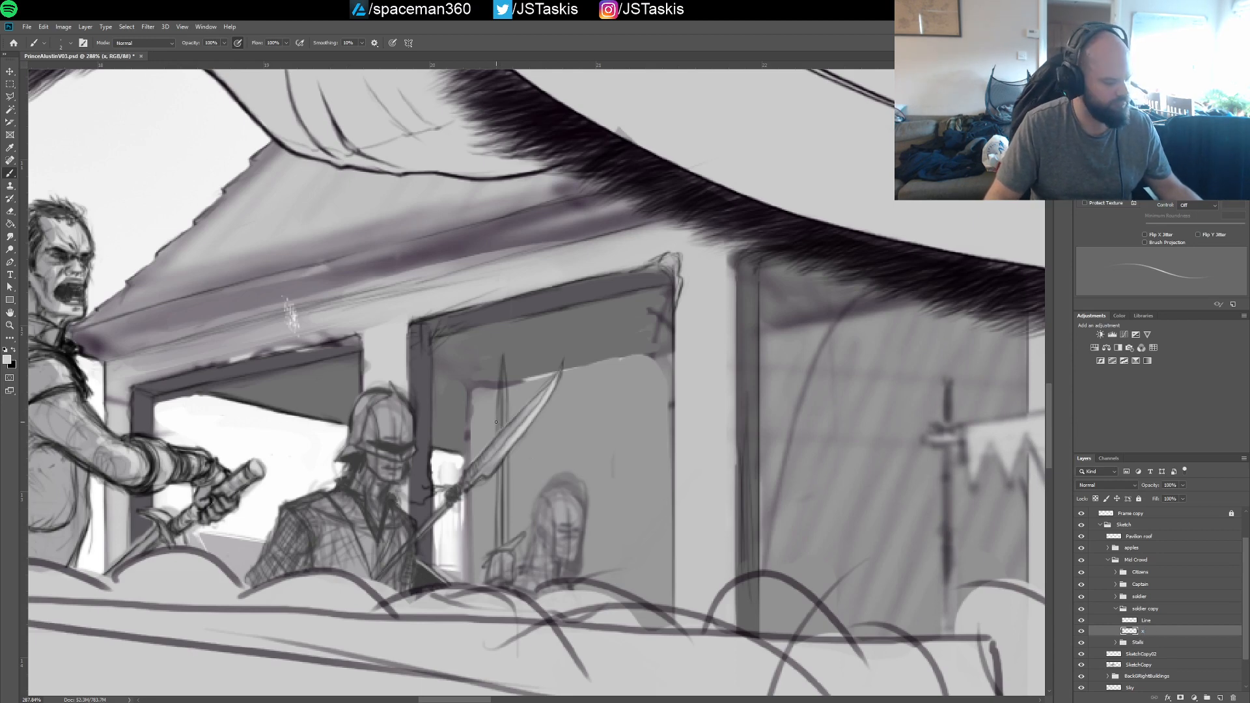
pyautogui.moveTo(502, 395); pyautogui.dragTo(502, 416)
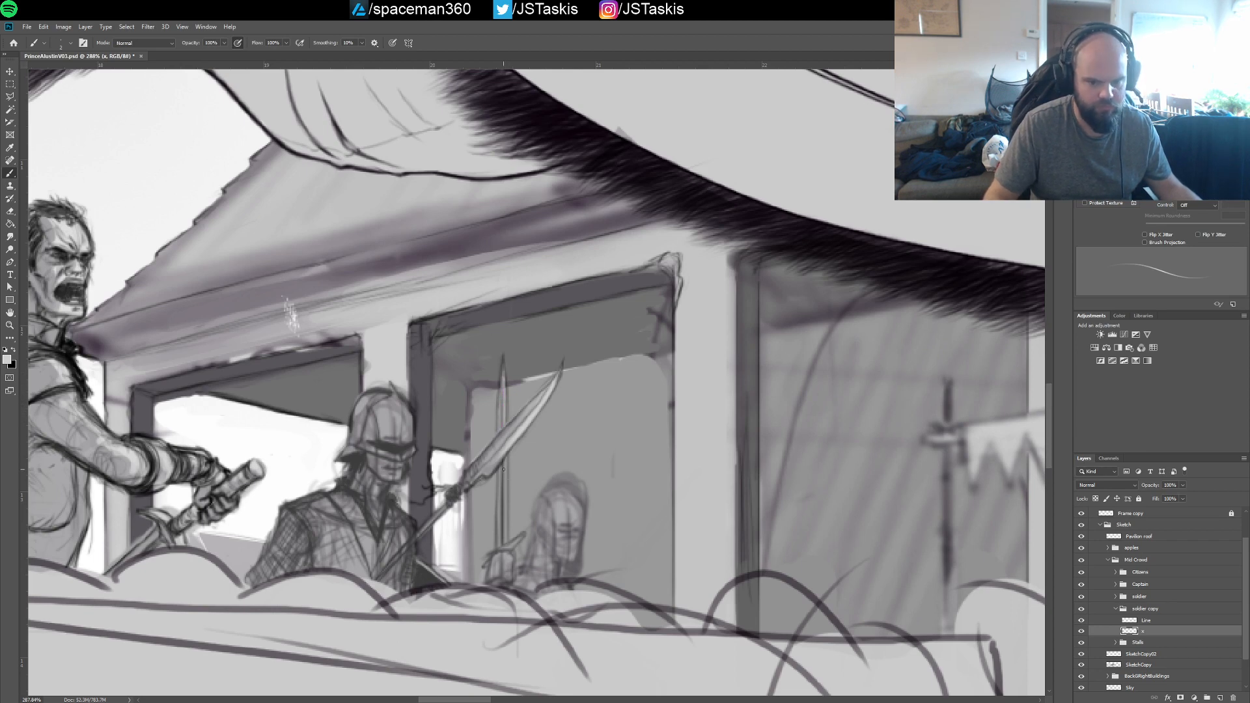
pyautogui.moveTo(501, 469)
pyautogui.mouseDown()
pyautogui.moveTo(504, 524)
pyautogui.moveTo(499, 435)
pyautogui.mouseUp()
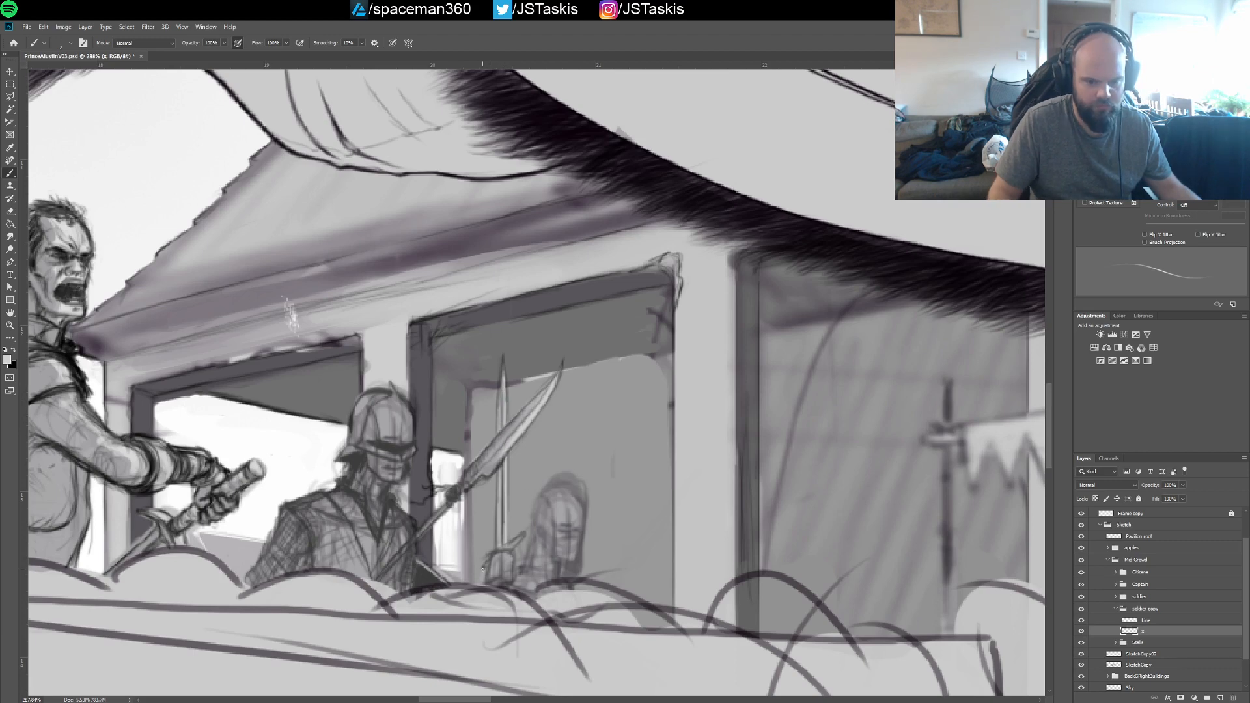
# Sample the mid grey from the captain's cloak and enlarge the brush for toning the rear soldier's hand and weapon
pyautogui.moveTo(502, 554)
pyautogui.mouseDown()
pyautogui.moveTo(519, 538)
pyautogui.moveTo(523, 555)
pyautogui.moveTo(706, 538)
pyautogui.mouseUp()
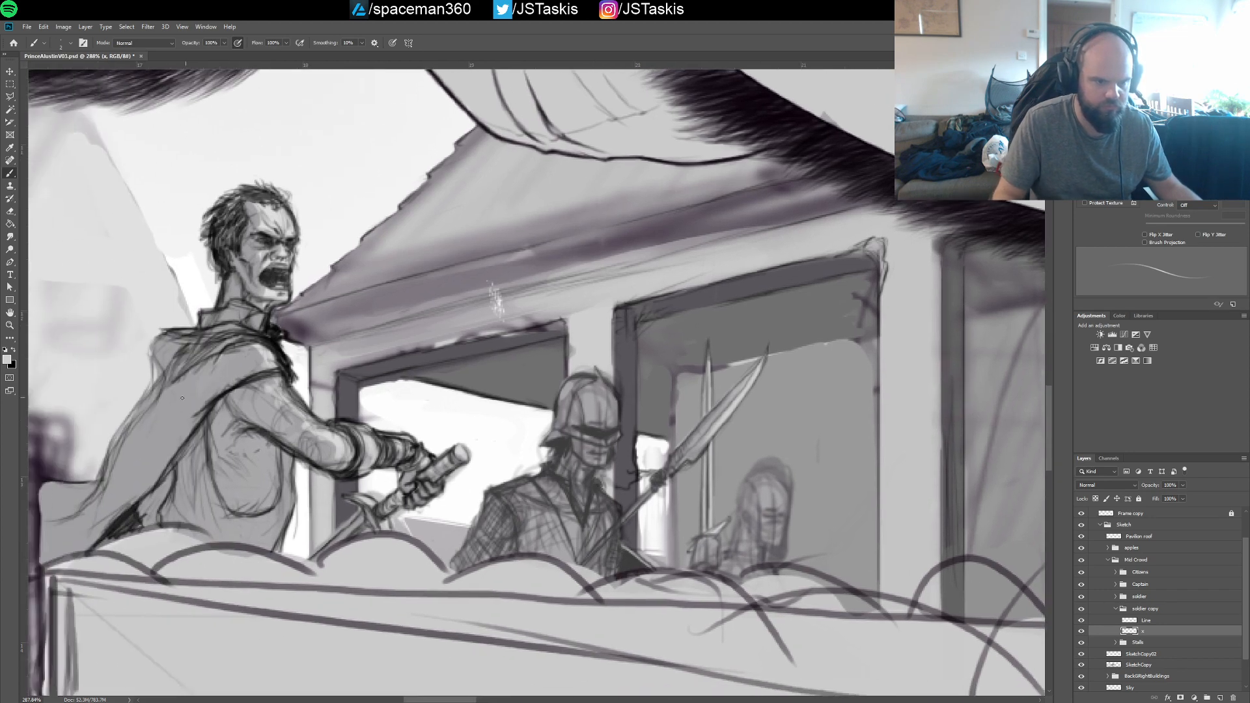
pyautogui.keyDown('alt'); pyautogui.click(211, 416); pyautogui.keyUp('alt')
pyautogui.moveTo(493, 431); pyautogui.dragTo(346, 395)
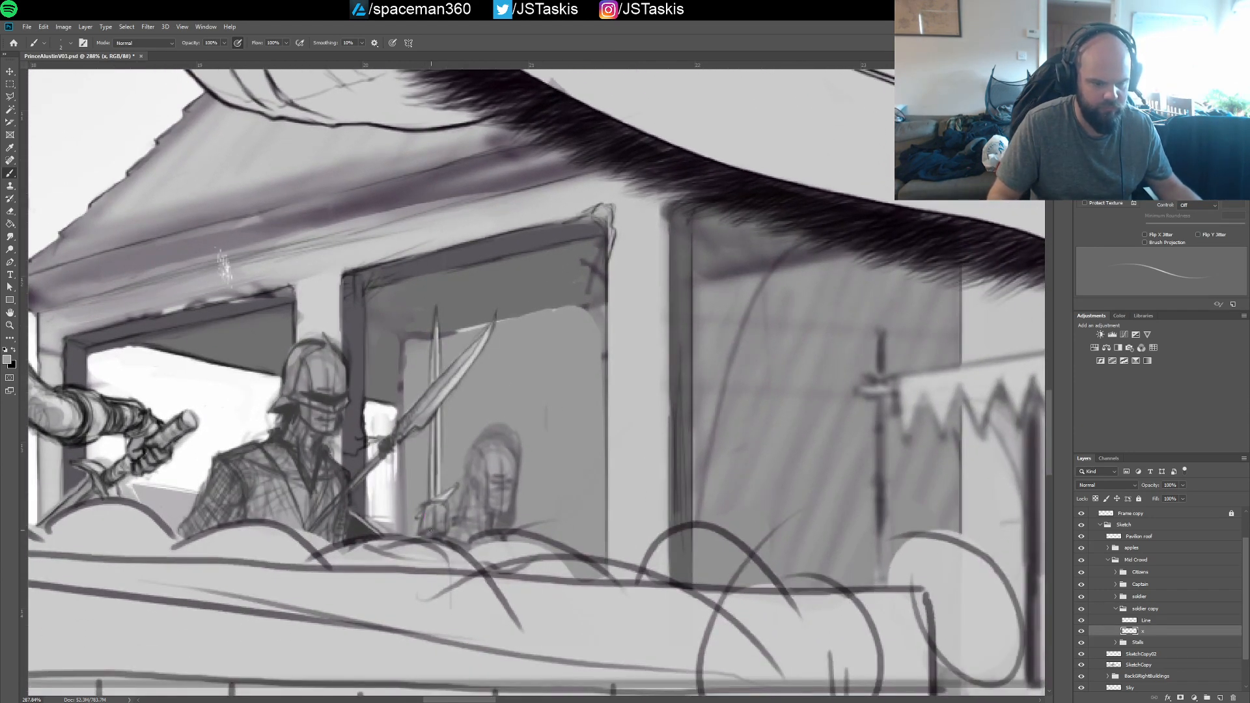
pyautogui.press(']')
pyautogui.press(']')
pyautogui.press(']')
pyautogui.press(']')
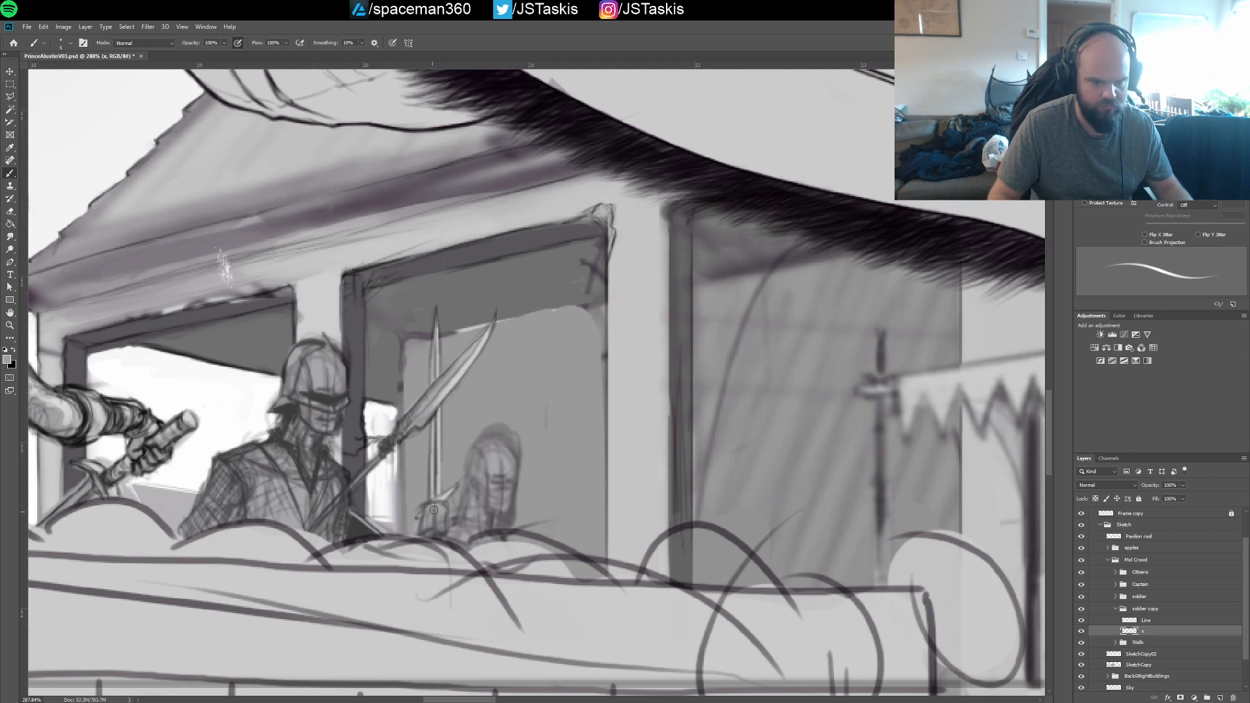
pyautogui.press('[')
pyautogui.press('[')
pyautogui.press('[')
pyautogui.press('[')
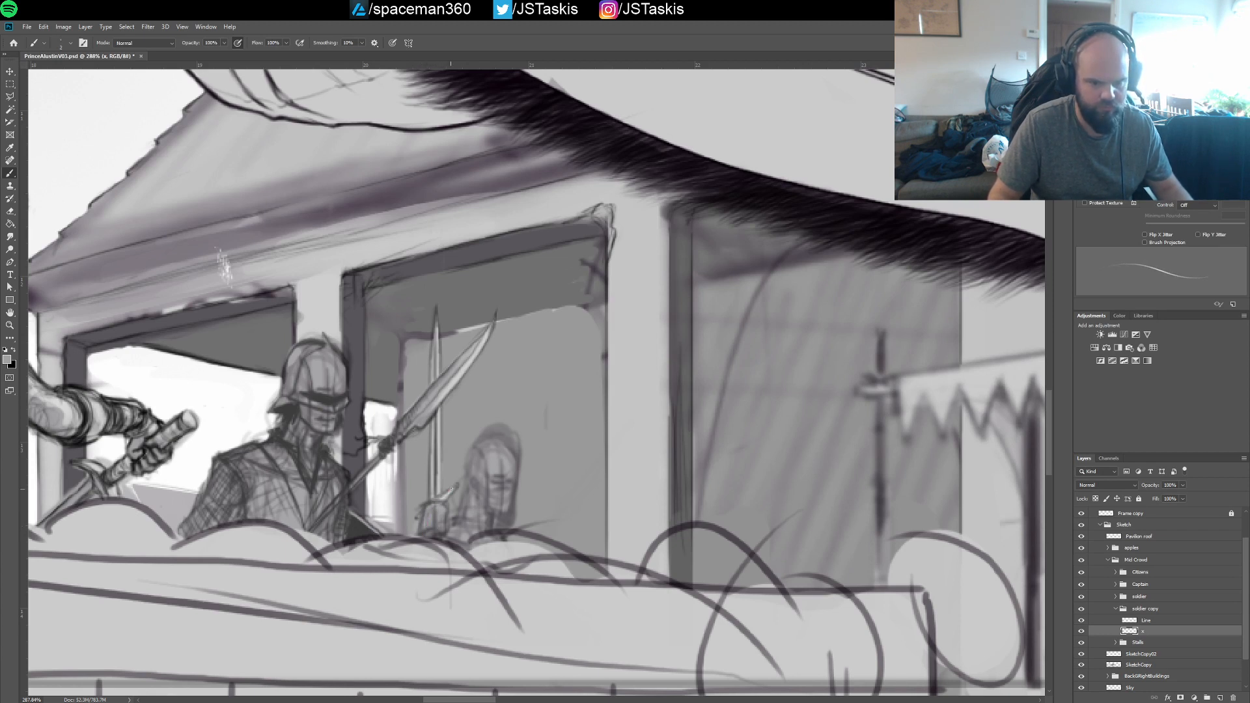
pyautogui.press(']')
pyautogui.press(']')
pyautogui.press(']')
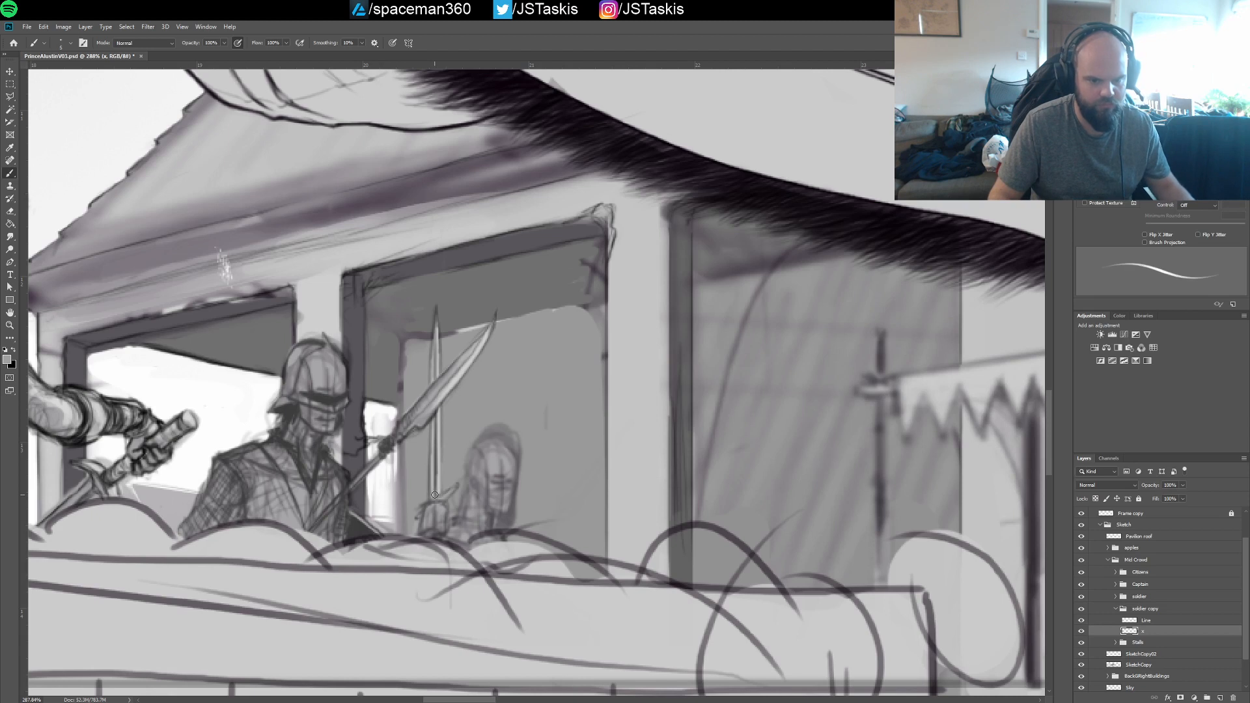
pyautogui.press(']')
pyautogui.press(']')
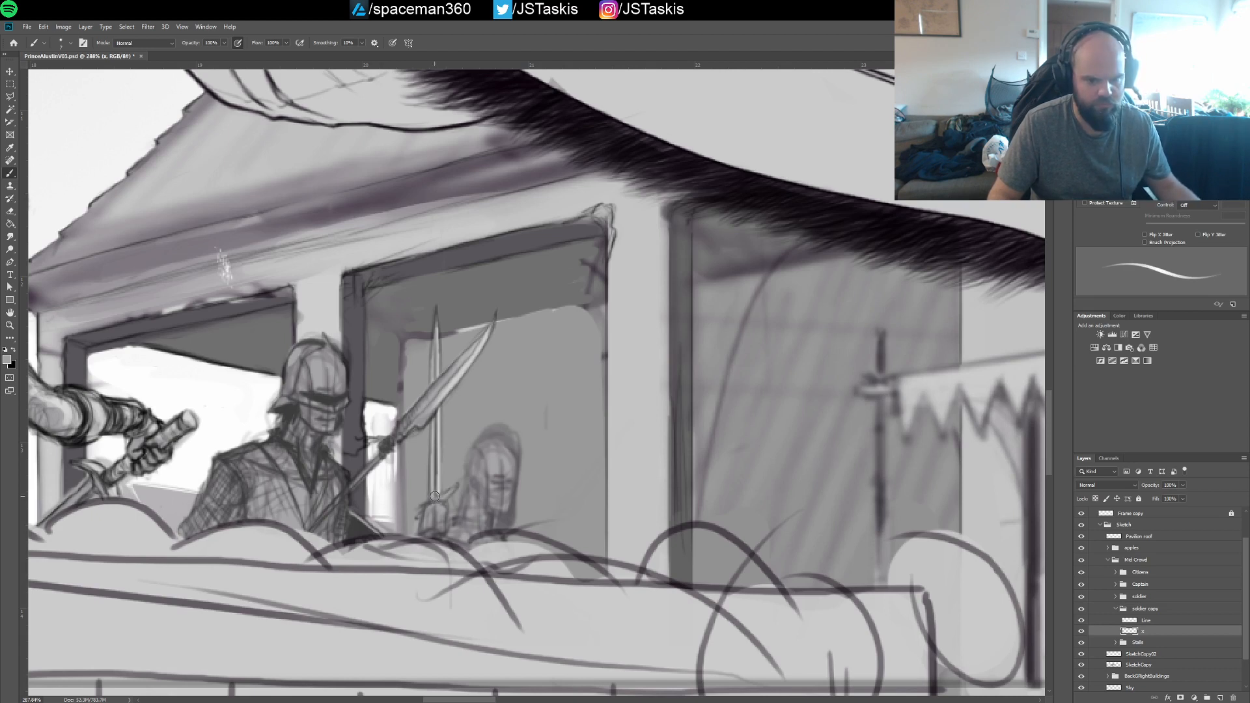
pyautogui.moveTo(434, 496)
pyautogui.mouseDown()
pyautogui.moveTo(437, 414)
pyautogui.moveTo(436, 502)
pyautogui.mouseUp()
pyautogui.hotkey('ctrl', 'z')
pyautogui.hotkey('ctrl', 'z')
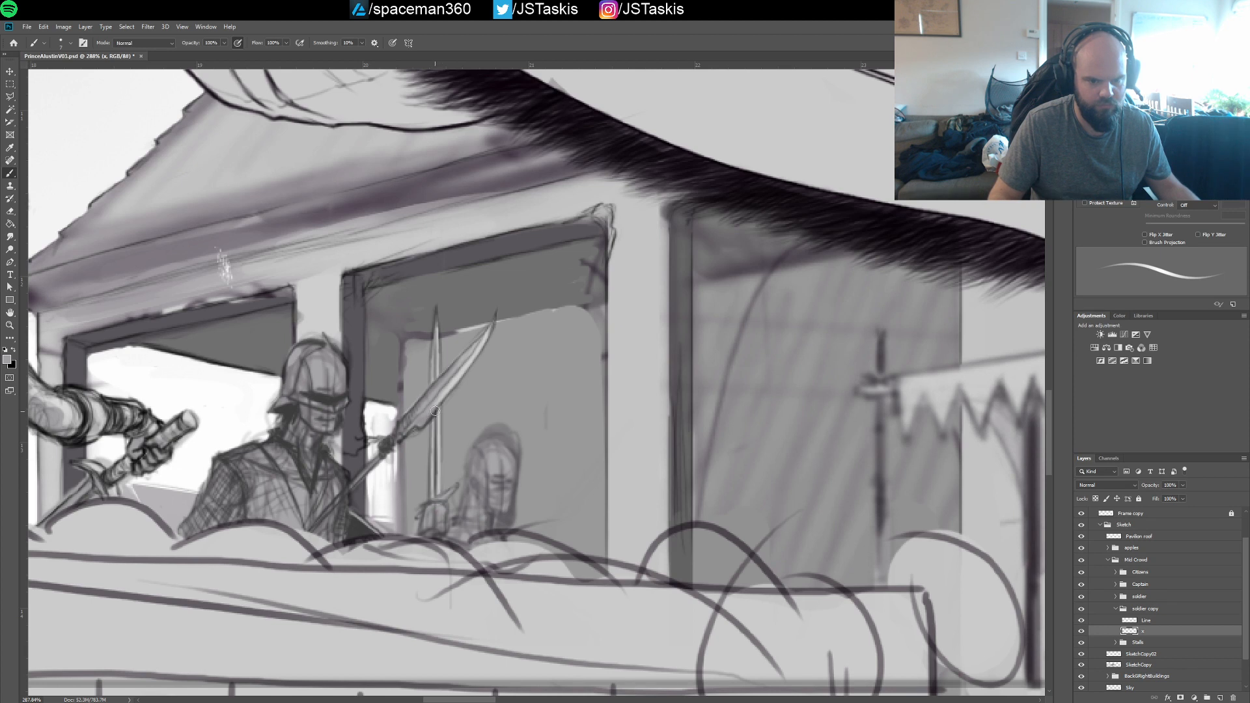
pyautogui.moveTo(435, 411); pyautogui.dragTo(437, 505)
pyautogui.hotkey('ctrl', 'z')
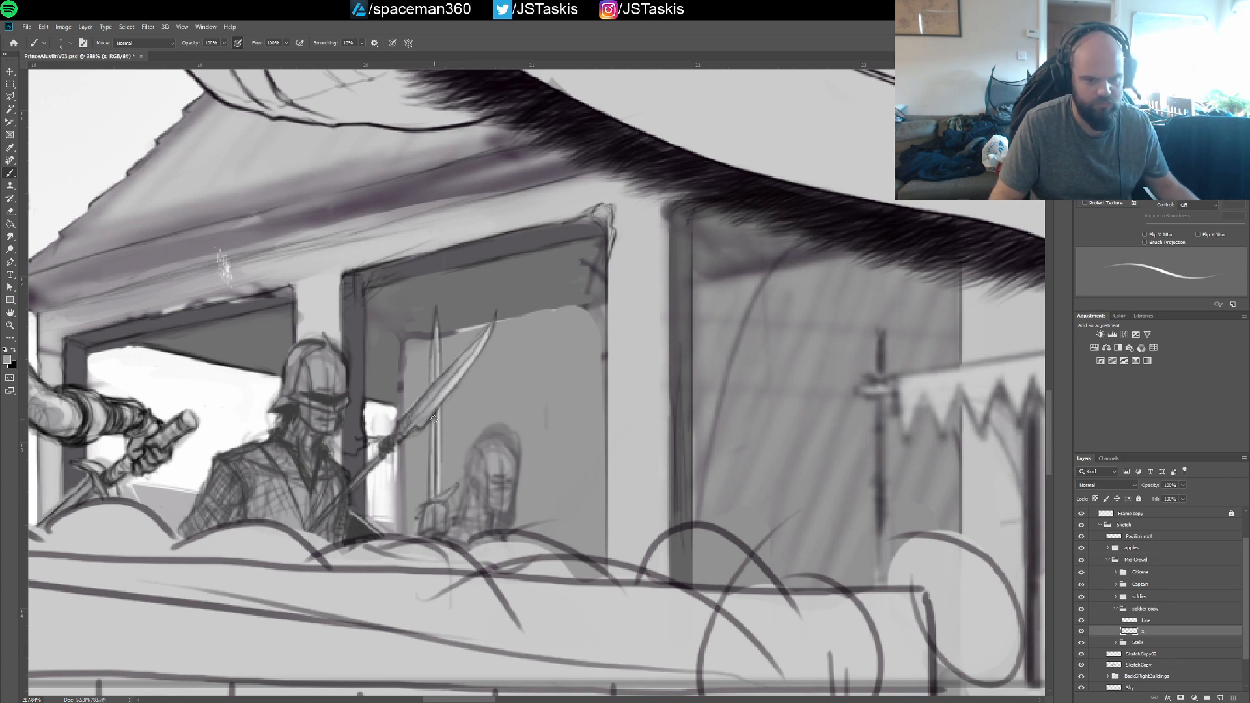
# Paint the sampled mid grey along the rear soldier's upright blade, from the hand up toward the tip
pyautogui.moveTo(434, 419); pyautogui.dragTo(445, 509)
pyautogui.moveTo(437, 390); pyautogui.dragTo(436, 348)
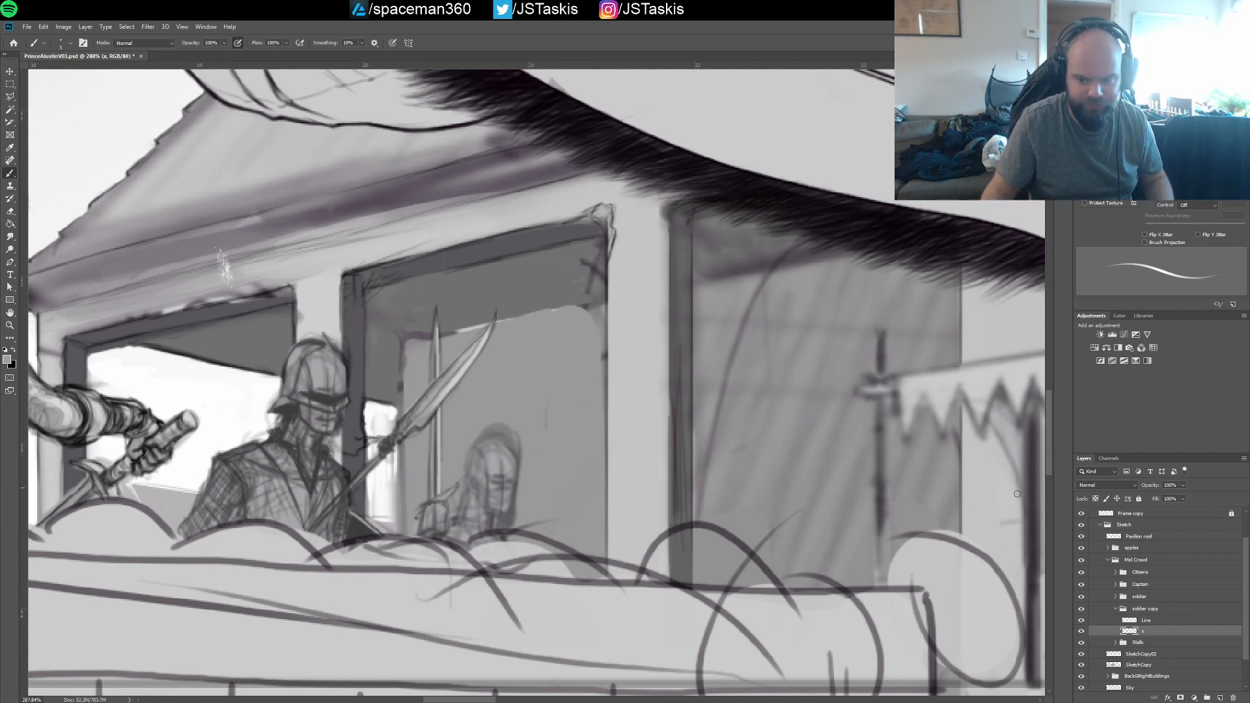
# Lower the opacity of the soldier group's Line layer to 77% and collapse the group
pyautogui.click(1115, 597)
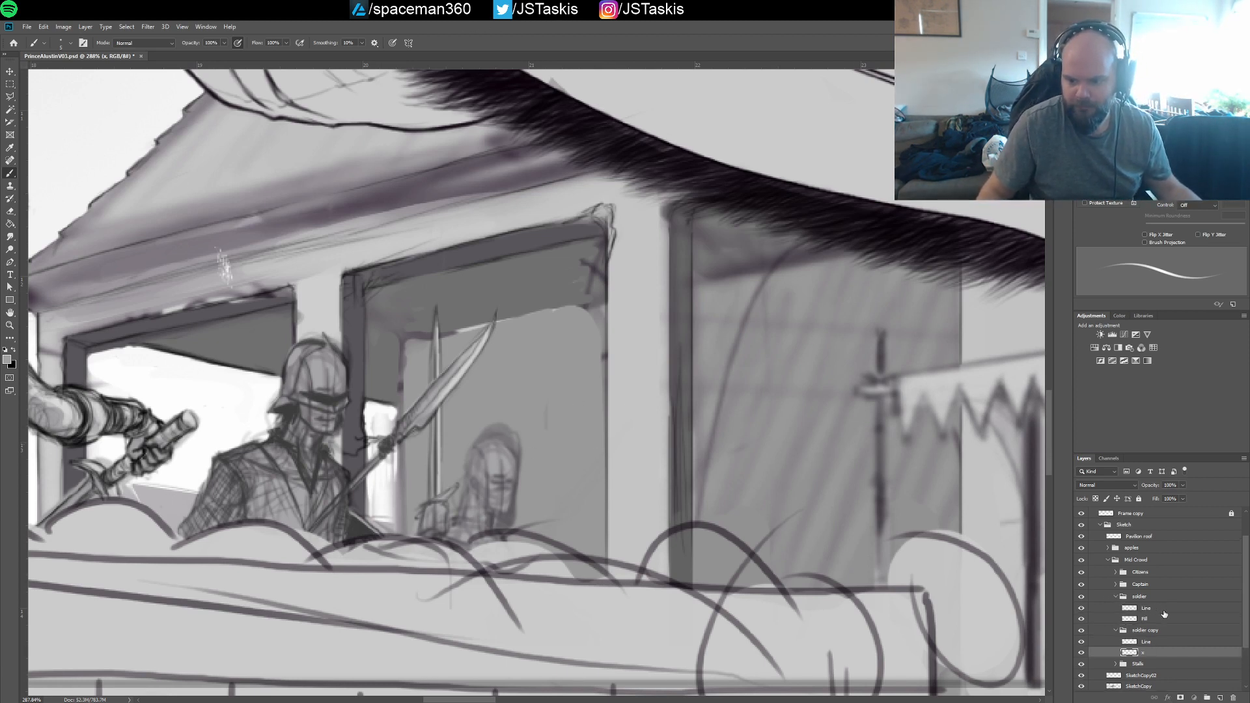
pyautogui.click(1161, 609)
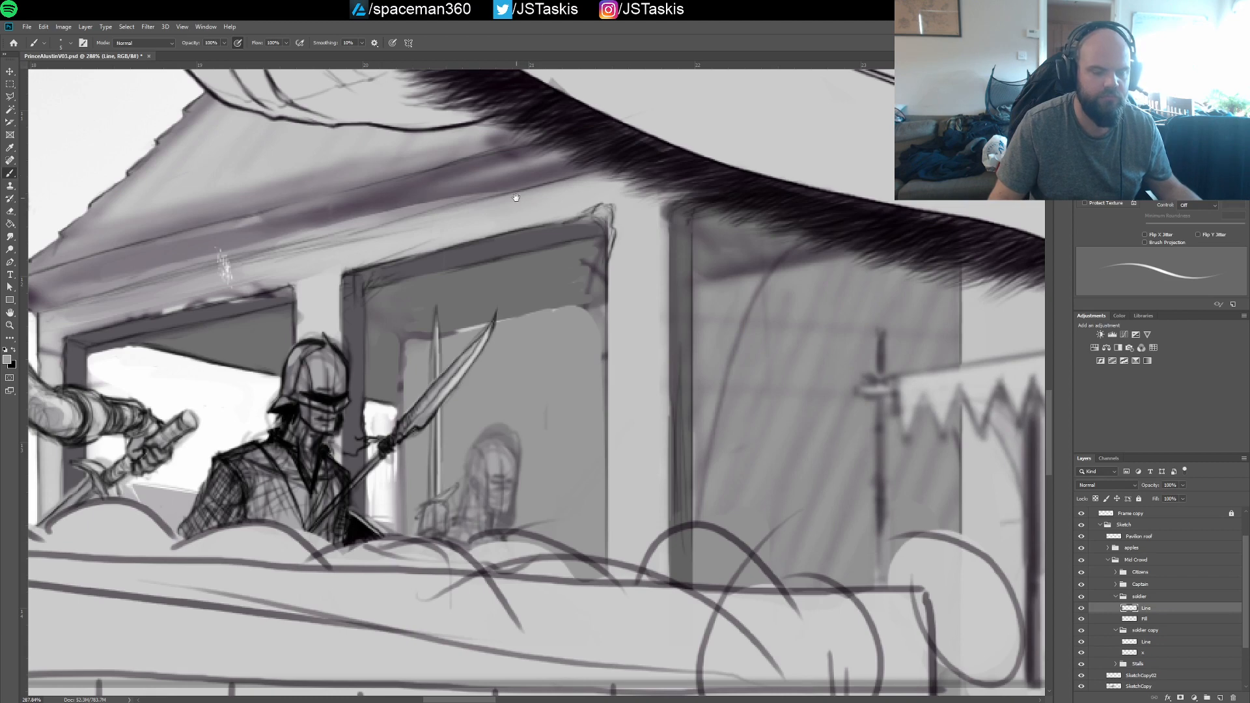
pyautogui.moveTo(516, 198); pyautogui.dragTo(718, 194)
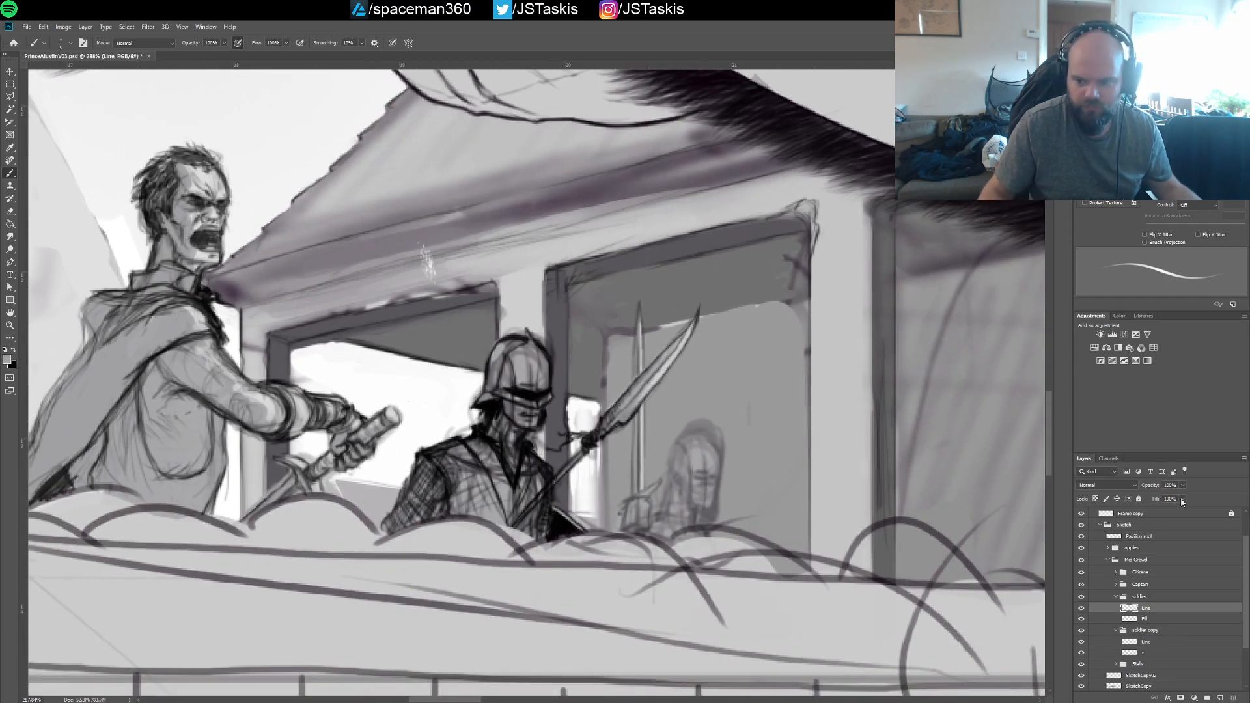
pyautogui.moveTo(1181, 501); pyautogui.dragTo(1166, 500)
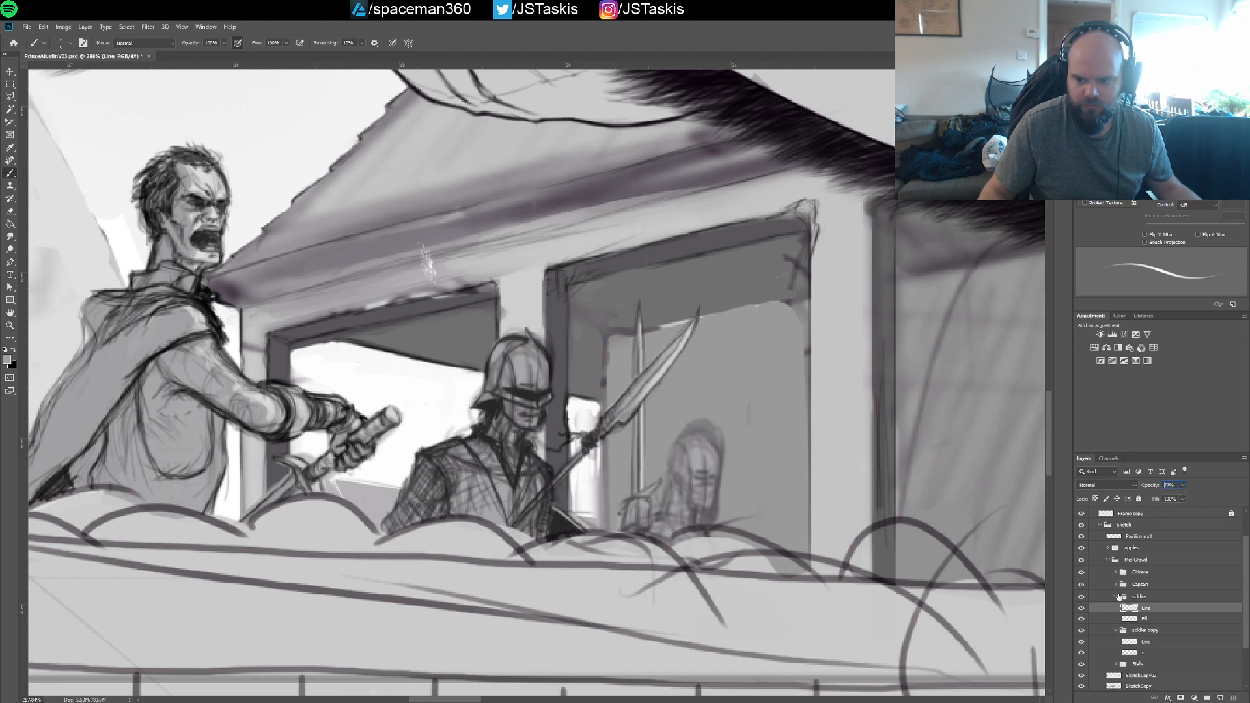
pyautogui.click(1118, 597)
pyautogui.click(1116, 597)
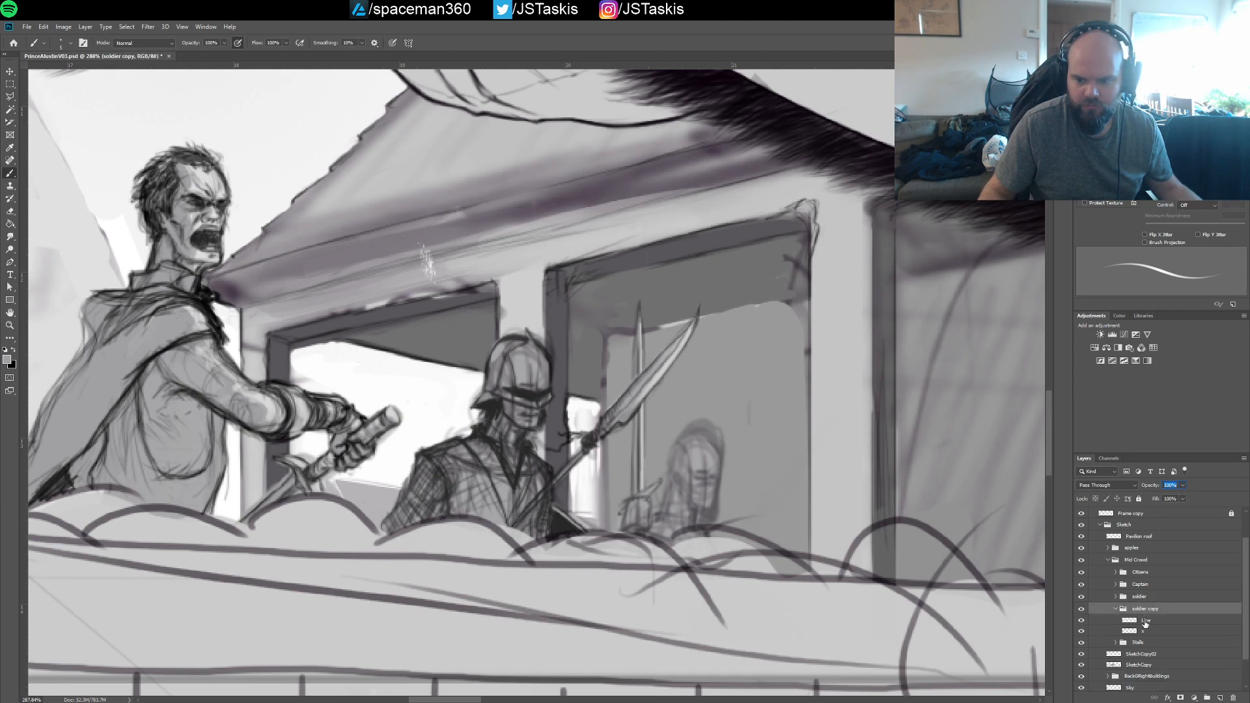
# Darken the lines of the rear soldier's hand and thumb on the soldier copy's Line layer, using black and a smaller brush
pyautogui.click(1146, 620)
pyautogui.moveTo(706, 456); pyautogui.dragTo(606, 344)
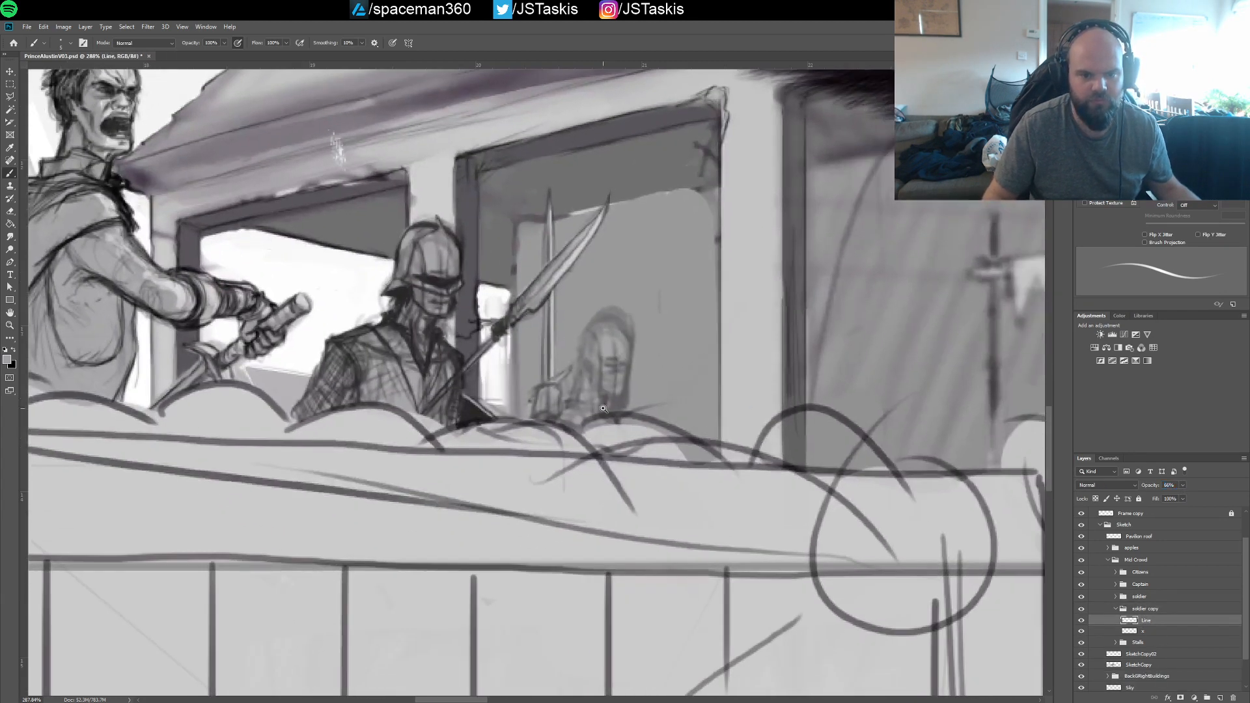
pyautogui.scroll(2, 553, 388)
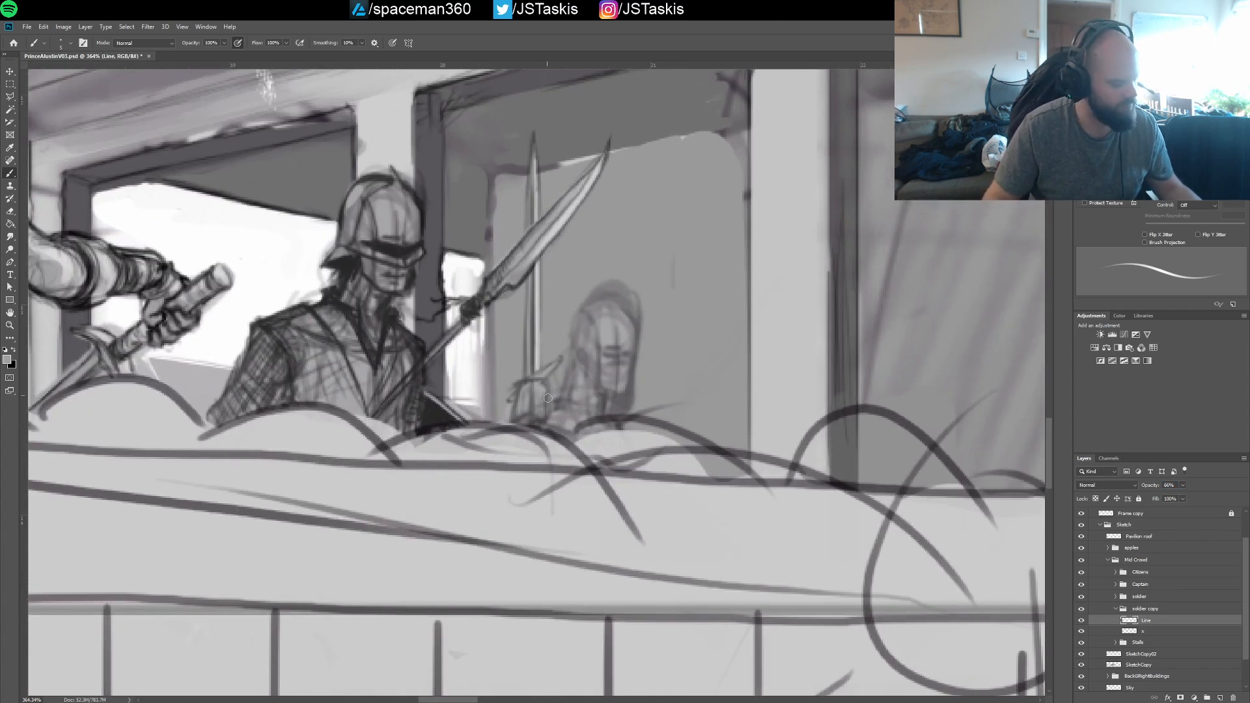
pyautogui.press('x')
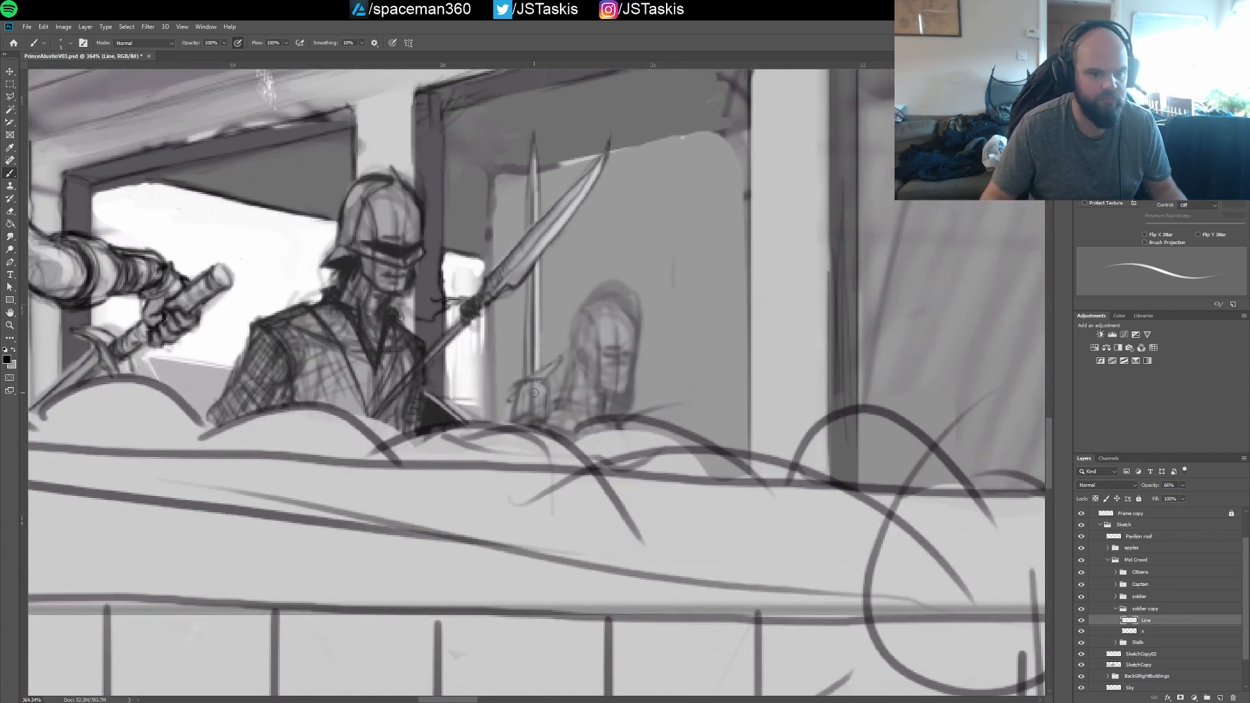
pyautogui.press('[')
pyautogui.press('[')
pyautogui.press('[')
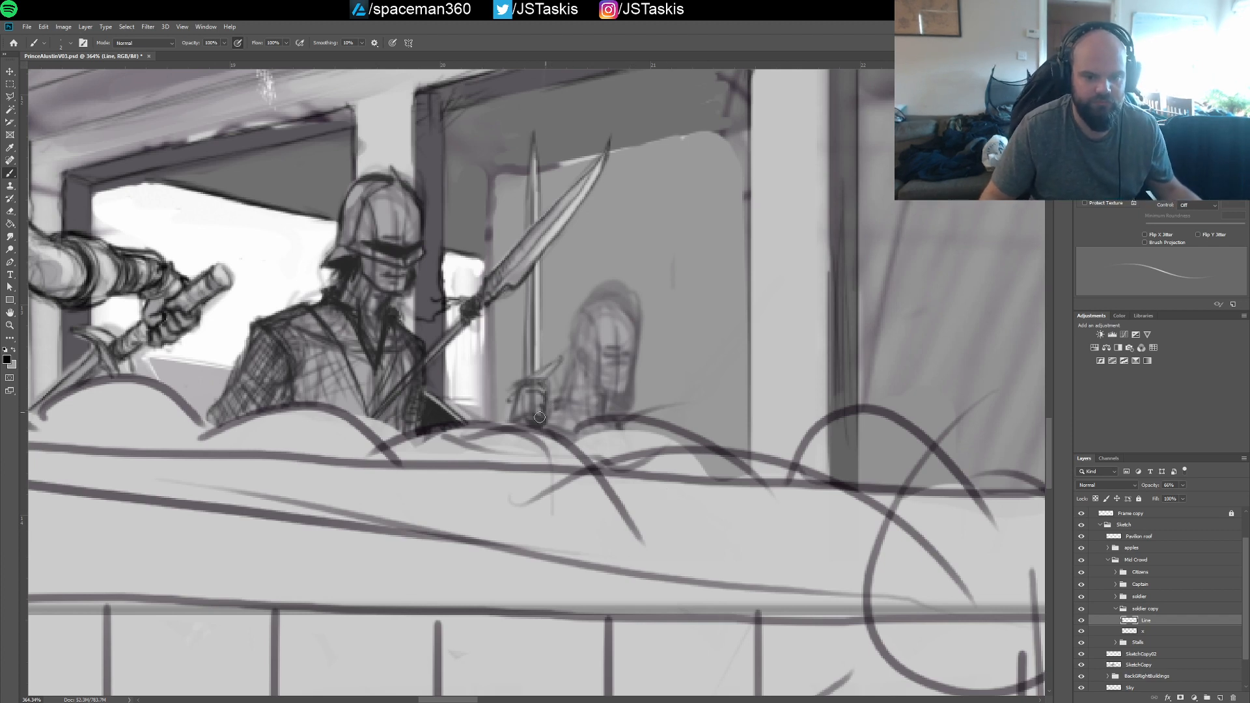
pyautogui.moveTo(525, 421); pyautogui.dragTo(540, 416)
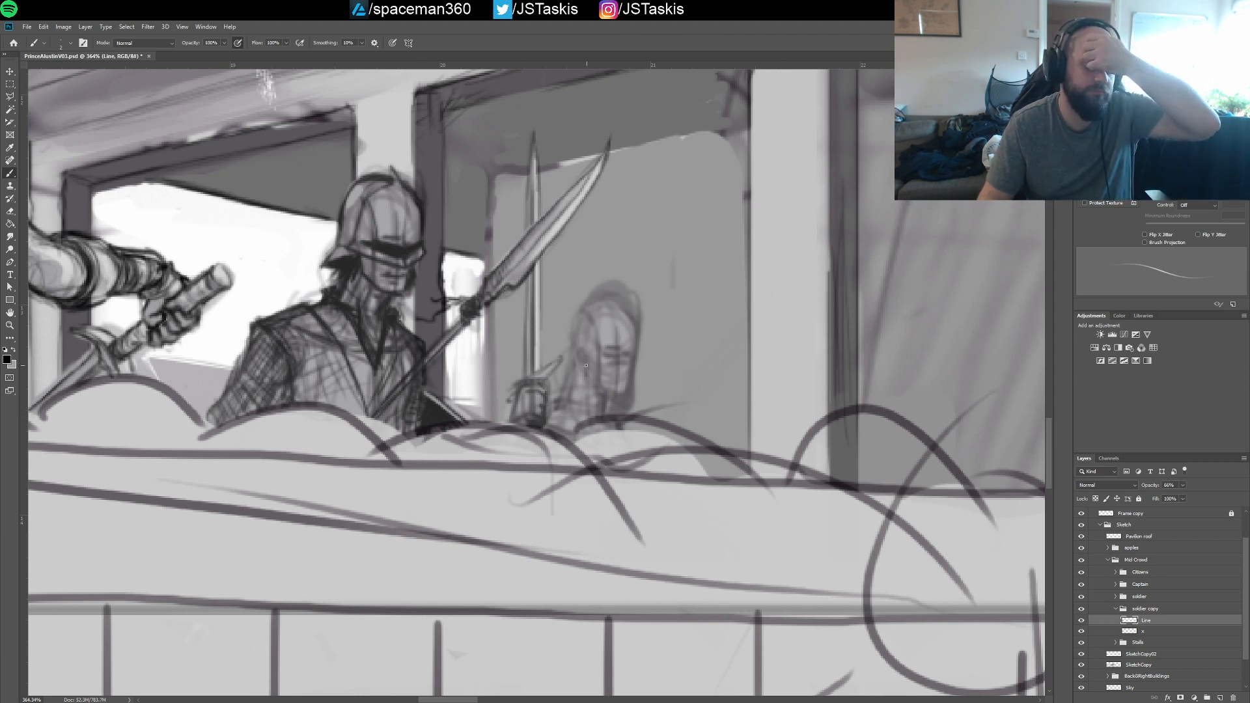
pyautogui.moveTo(537, 381); pyautogui.dragTo(562, 363)
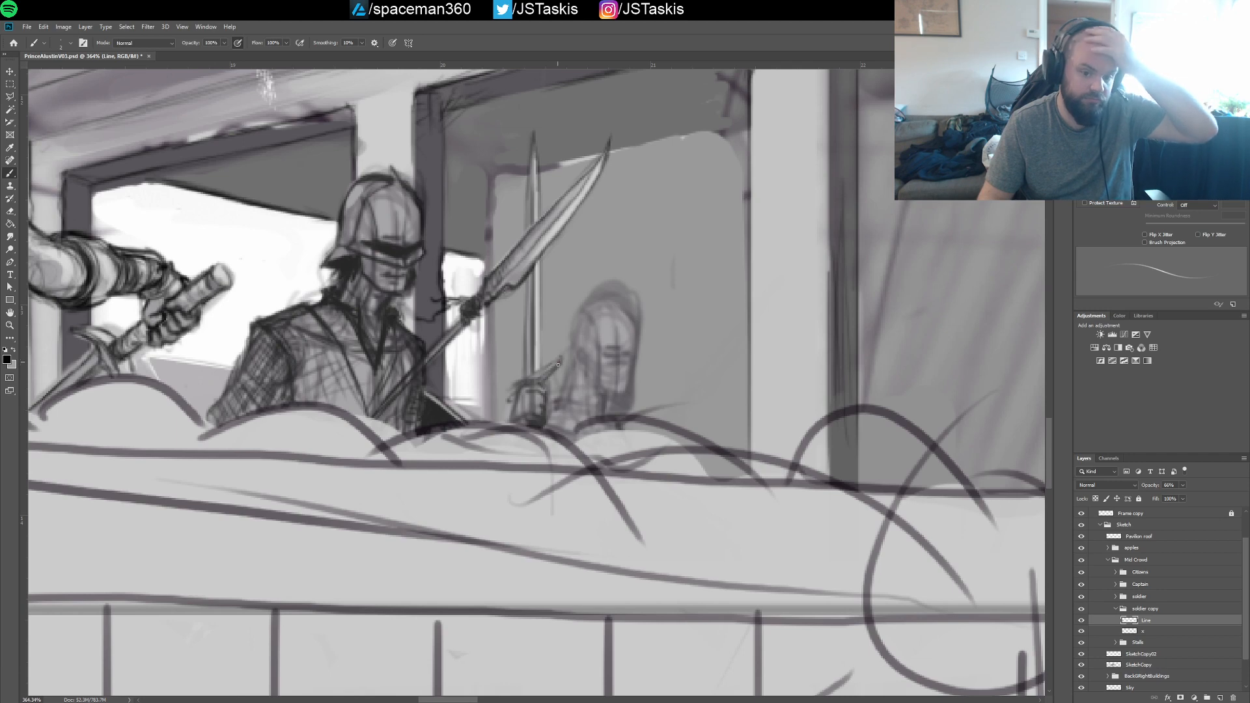
# Lasso the front soldier's helmet on the soldier group's Line layer and copy it to a new layer, undoing the mistaken deletion
pyautogui.moveTo(623, 338); pyautogui.dragTo(608, 404)
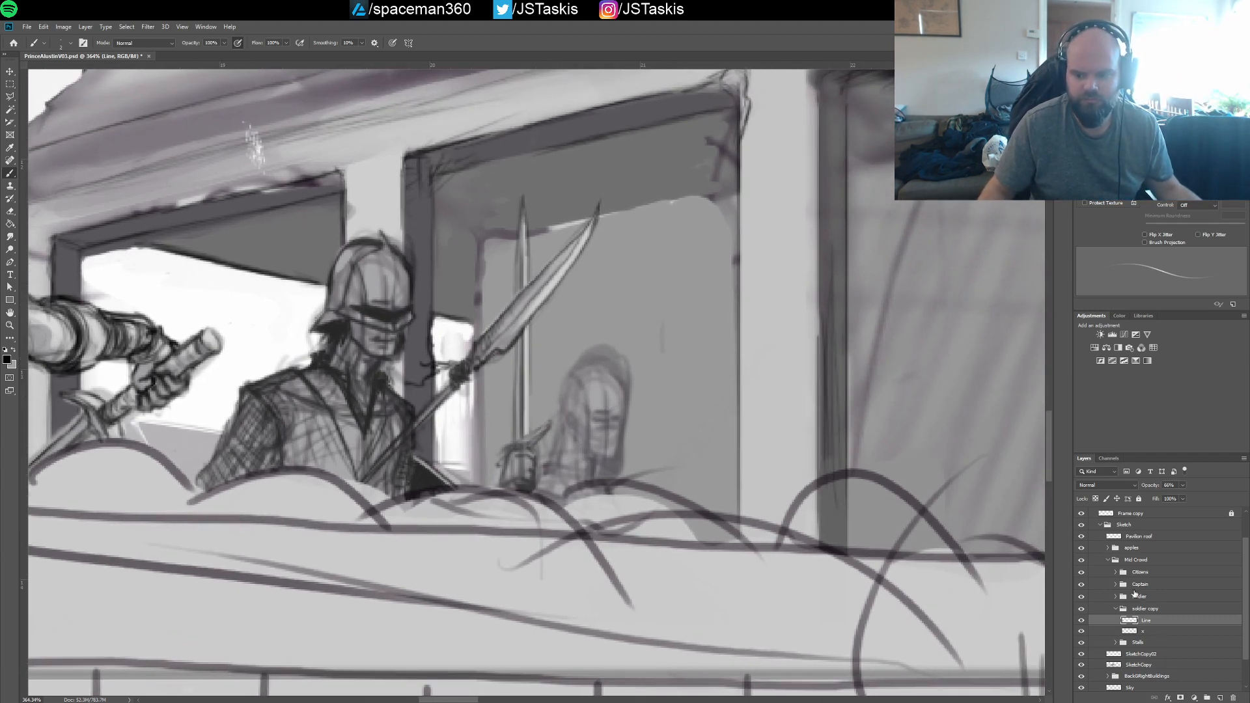
pyautogui.click(1116, 597)
pyautogui.click(1146, 608)
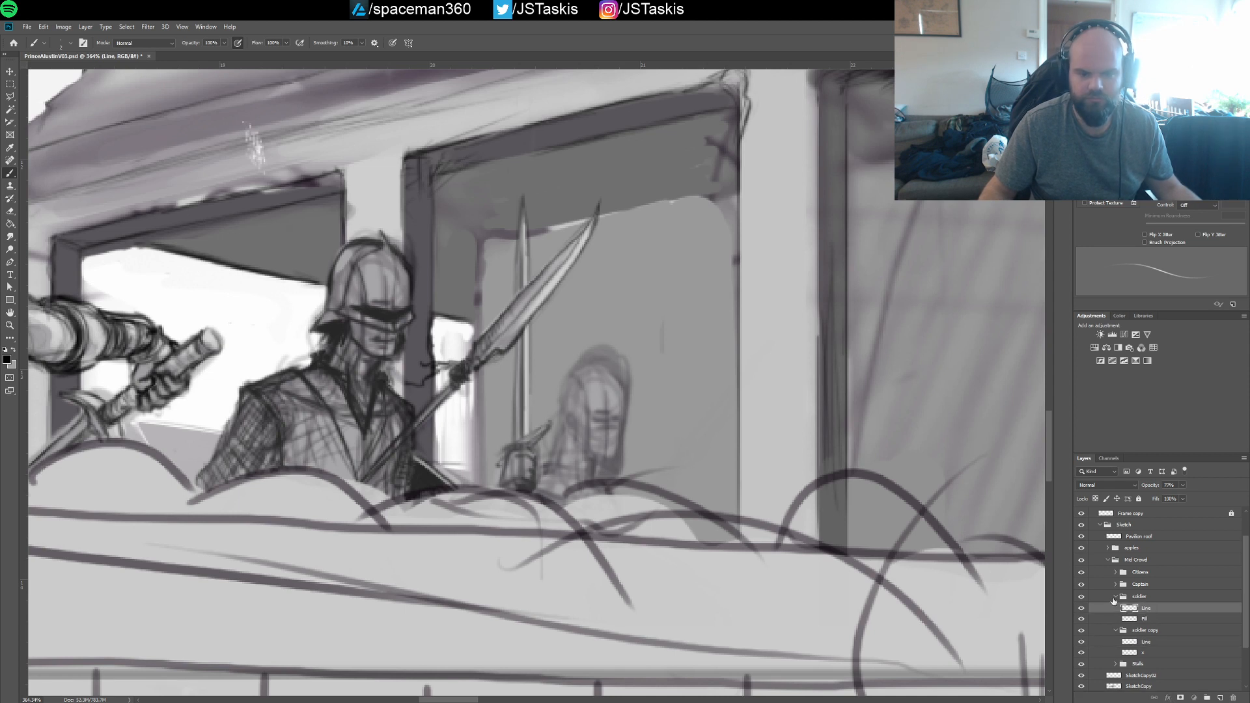
pyautogui.press('l')
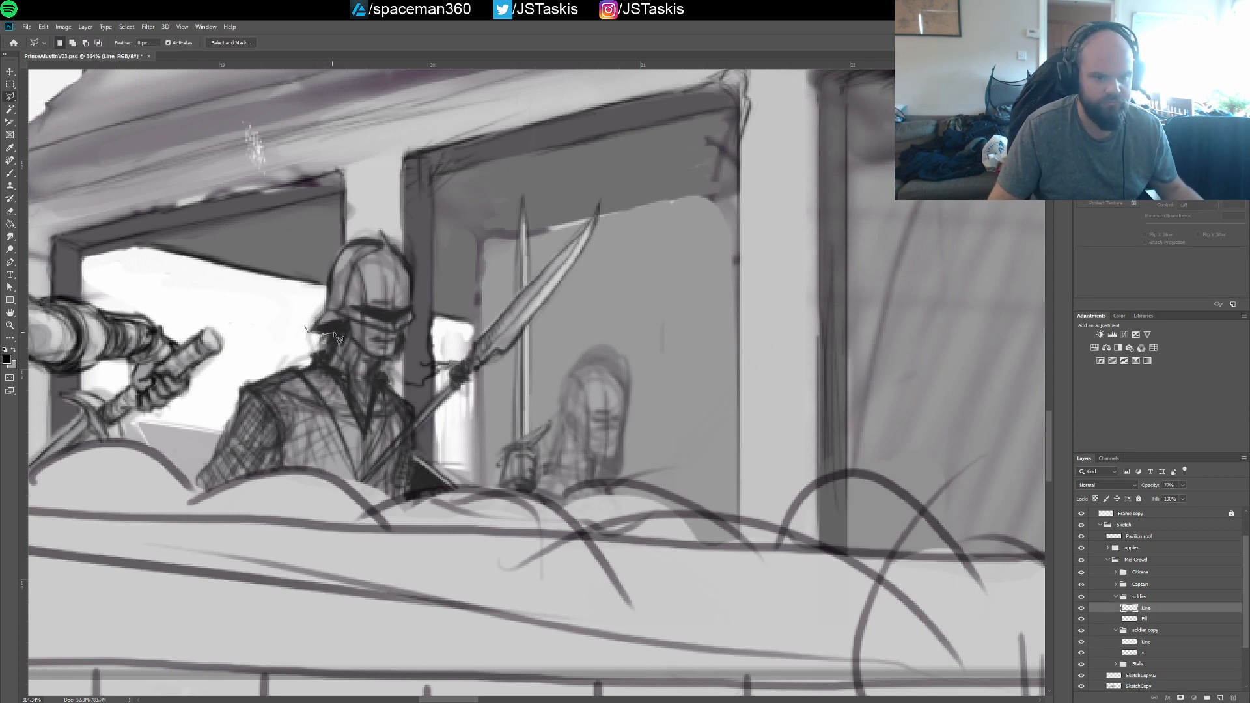
pyautogui.moveTo(339, 340)
pyautogui.mouseDown()
pyautogui.moveTo(353, 343)
pyautogui.moveTo(349, 325)
pyautogui.moveTo(391, 333)
pyautogui.moveTo(417, 319)
pyautogui.moveTo(405, 236)
pyautogui.moveTo(358, 228)
pyautogui.moveTo(316, 287)
pyautogui.moveTo(306, 331)
pyautogui.mouseUp()
pyautogui.hotkey('ctrl', 'j')
pyautogui.press('Delete')
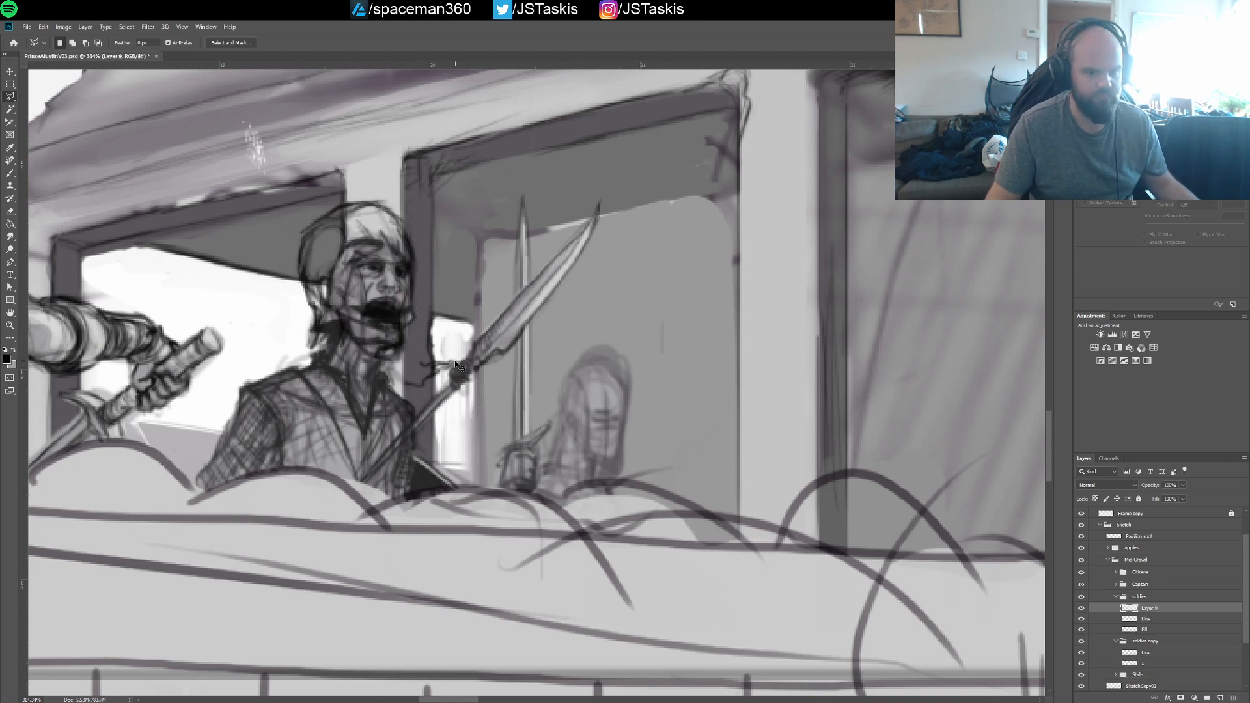
pyautogui.hotkey('ctrl', 'z')
# Move the copied helmet over the rear soldier's head and place its layer in the soldier copy group
pyautogui.press('v')
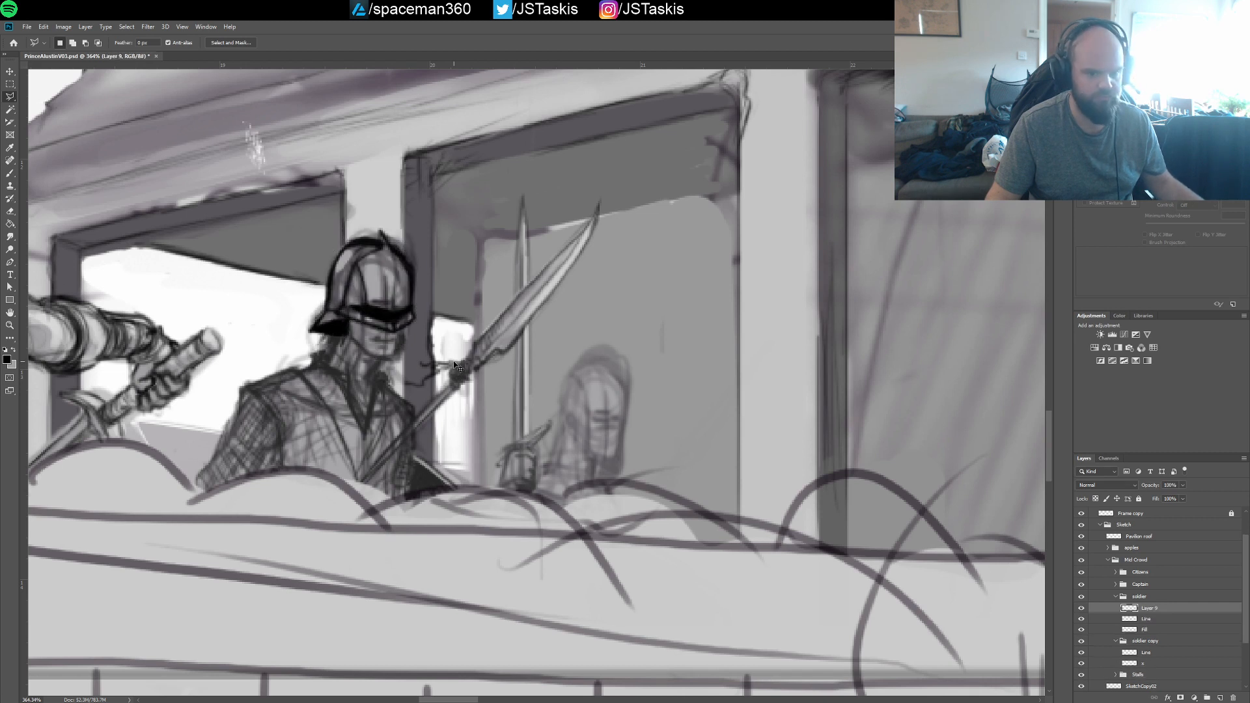
pyautogui.moveTo(433, 323); pyautogui.dragTo(667, 421)
pyautogui.moveTo(1151, 616); pyautogui.dragTo(1150, 648)
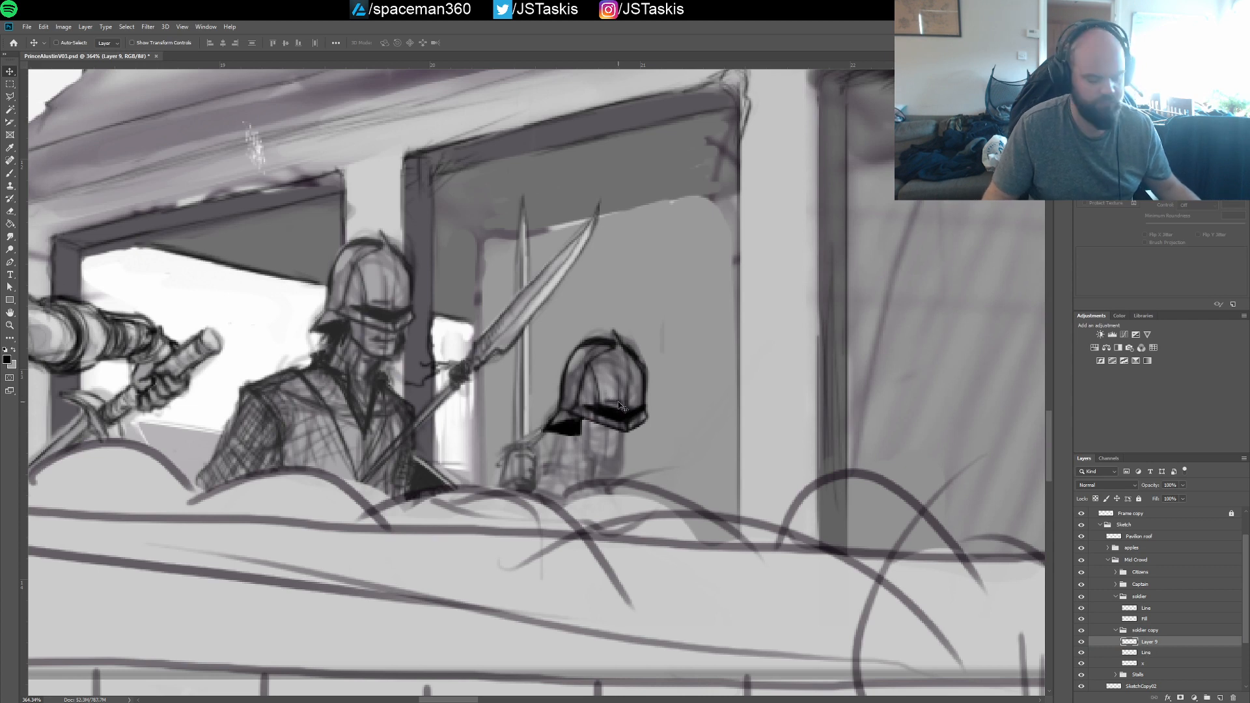
# Scale the copied helmet down to about 82% and fit it over the rear soldier's head
pyautogui.hotkey('ctrl', 't')
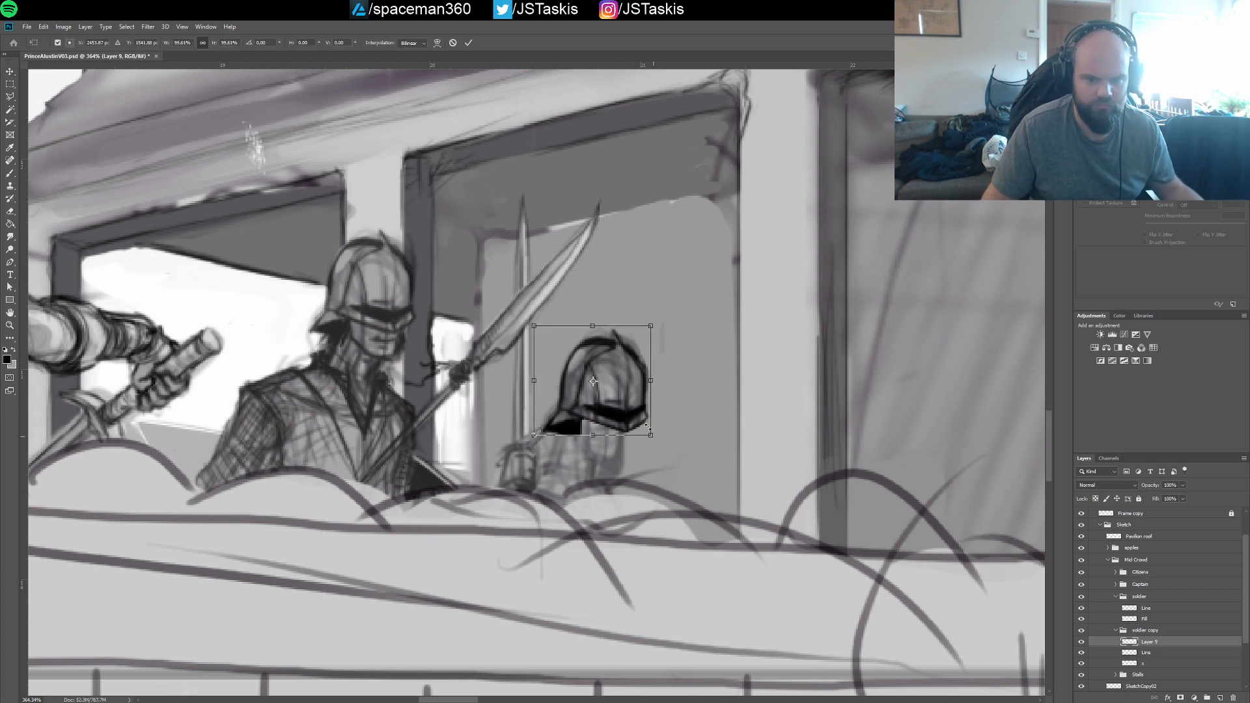
pyautogui.moveTo(652, 434); pyautogui.dragTo(628, 422)
pyautogui.moveTo(616, 372); pyautogui.dragTo(618, 404)
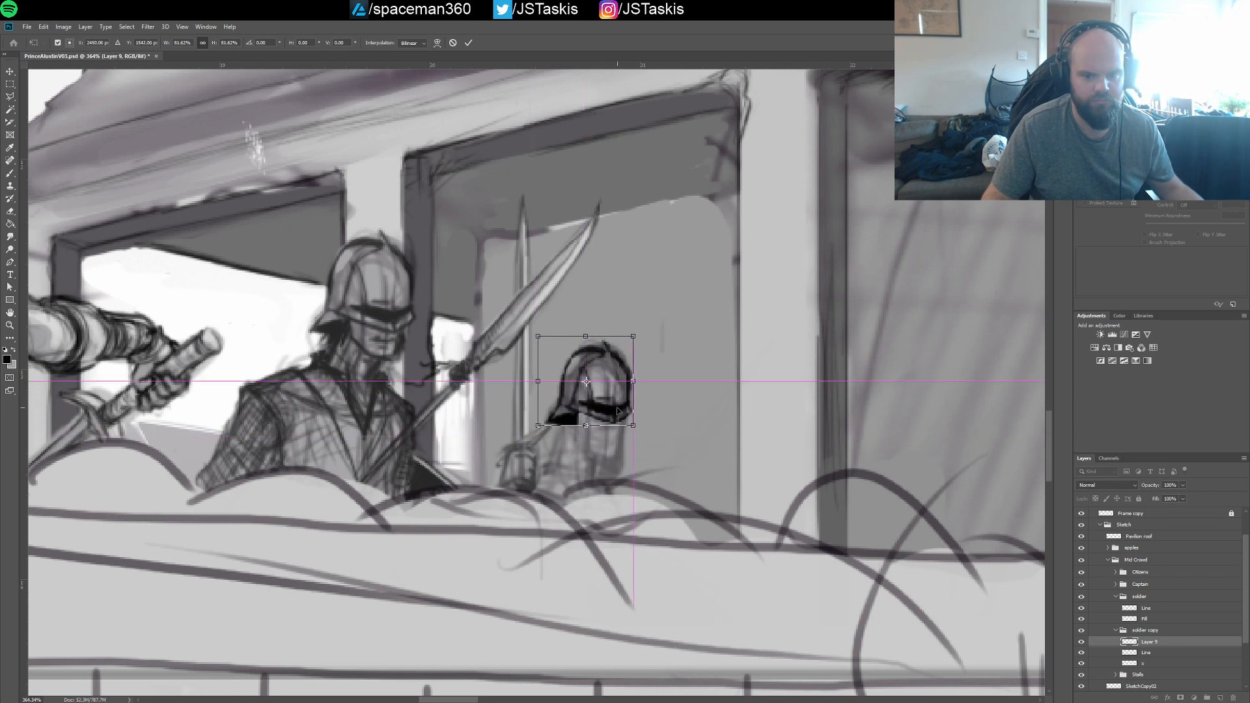
pyautogui.press('Return')
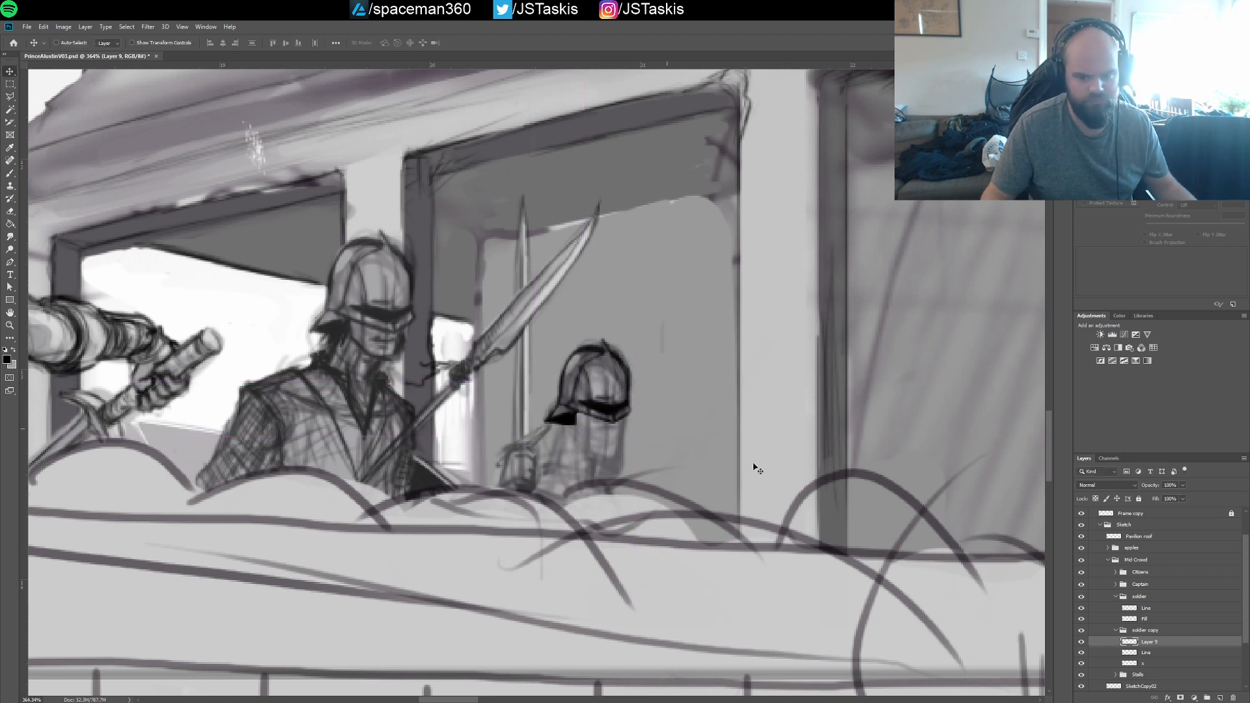
# Merge the helmet copy with the soldier copy's Line layer and clean away the solid black patch under the neck guard
pyautogui.click(1144, 650)
pyautogui.moveTo(1144, 646); pyautogui.dragTo(1144, 639)
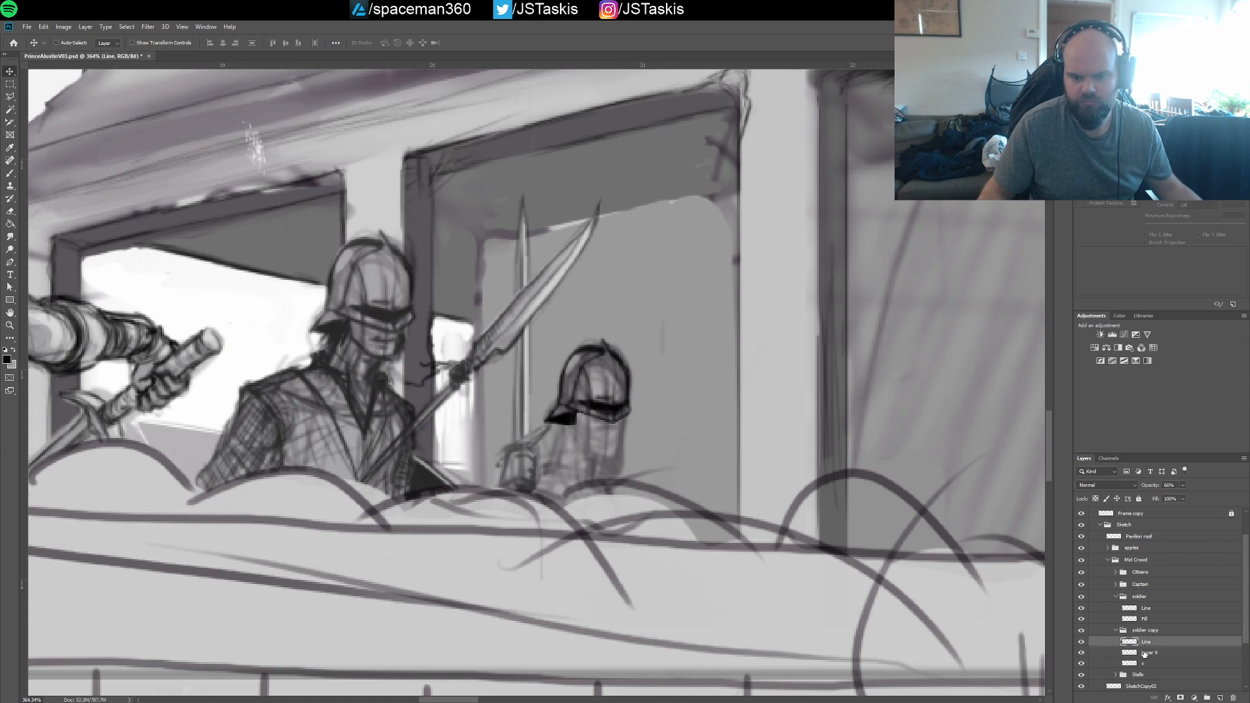
pyautogui.keyDown('shift'); pyautogui.click(1144, 653); pyautogui.keyUp('shift')
pyautogui.hotkey('ctrl', 'e')
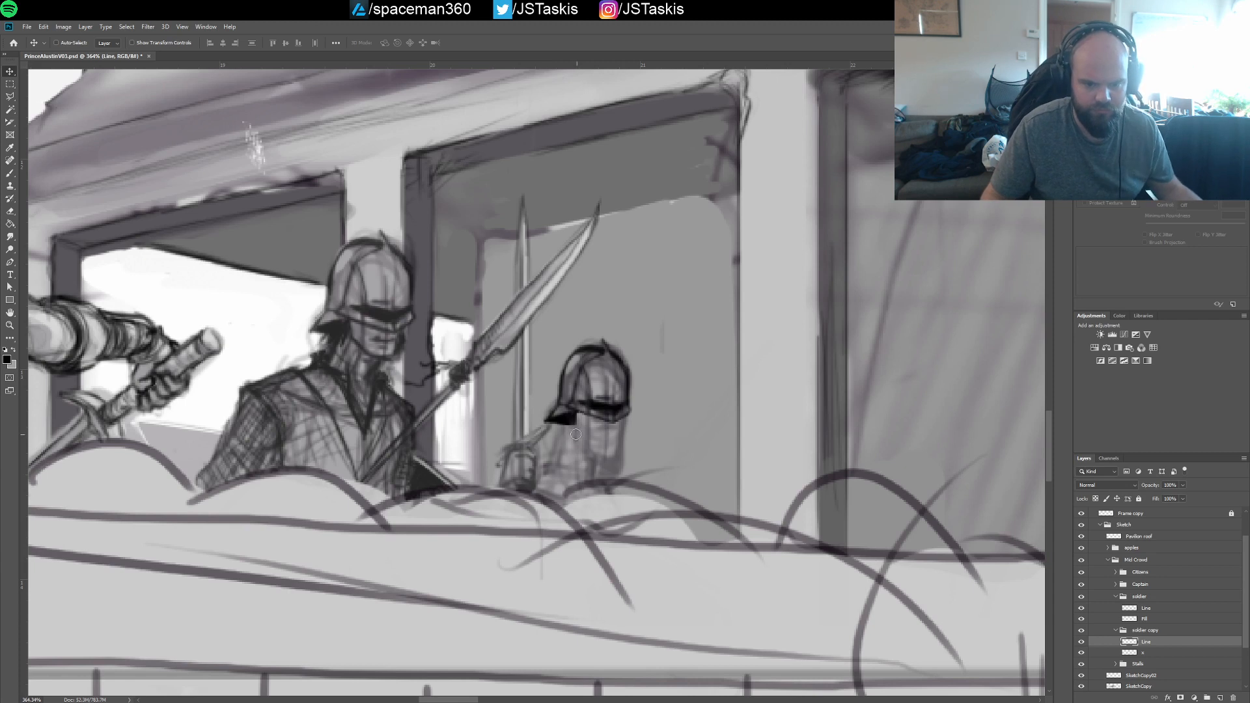
pyautogui.moveTo(567, 429)
pyautogui.mouseDown()
pyautogui.moveTo(554, 427)
pyautogui.moveTo(575, 429)
pyautogui.mouseUp()
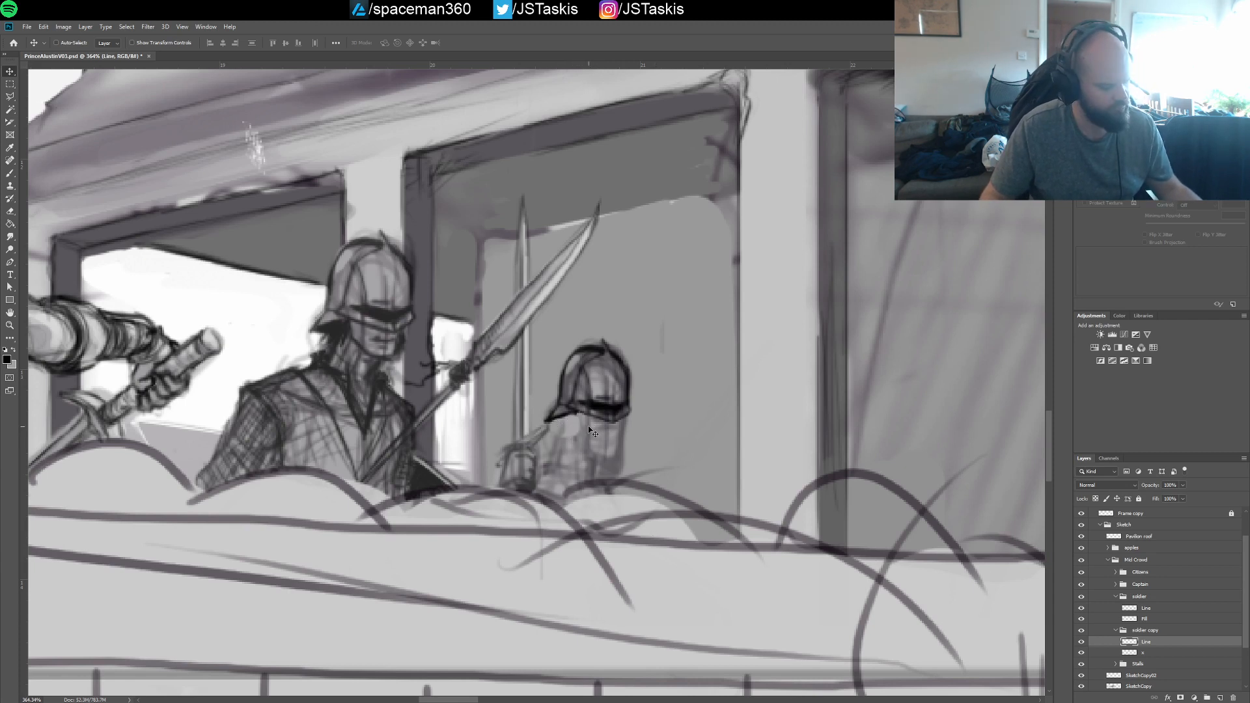
# Draw the rear soldier's jaw and mouth below the visor and fill in a dark beard with the brush
pyautogui.press('b')
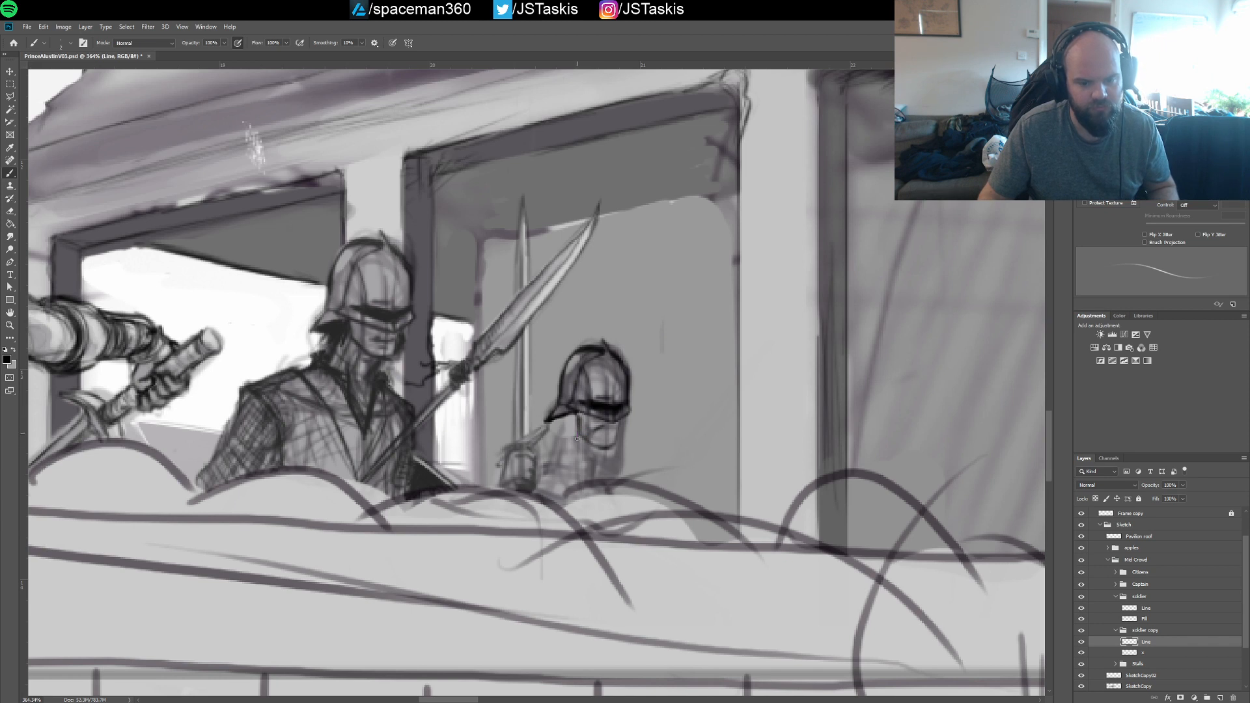
pyautogui.moveTo(586, 464); pyautogui.dragTo(614, 446)
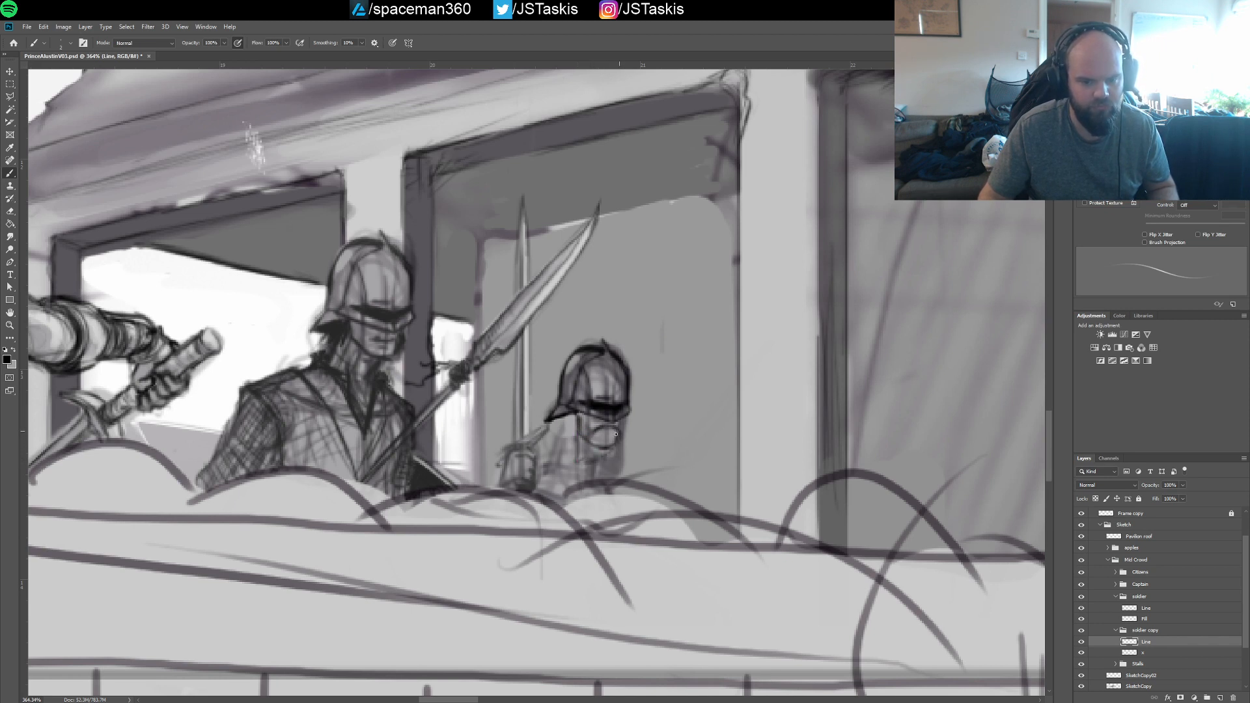
pyautogui.moveTo(594, 436); pyautogui.dragTo(611, 439)
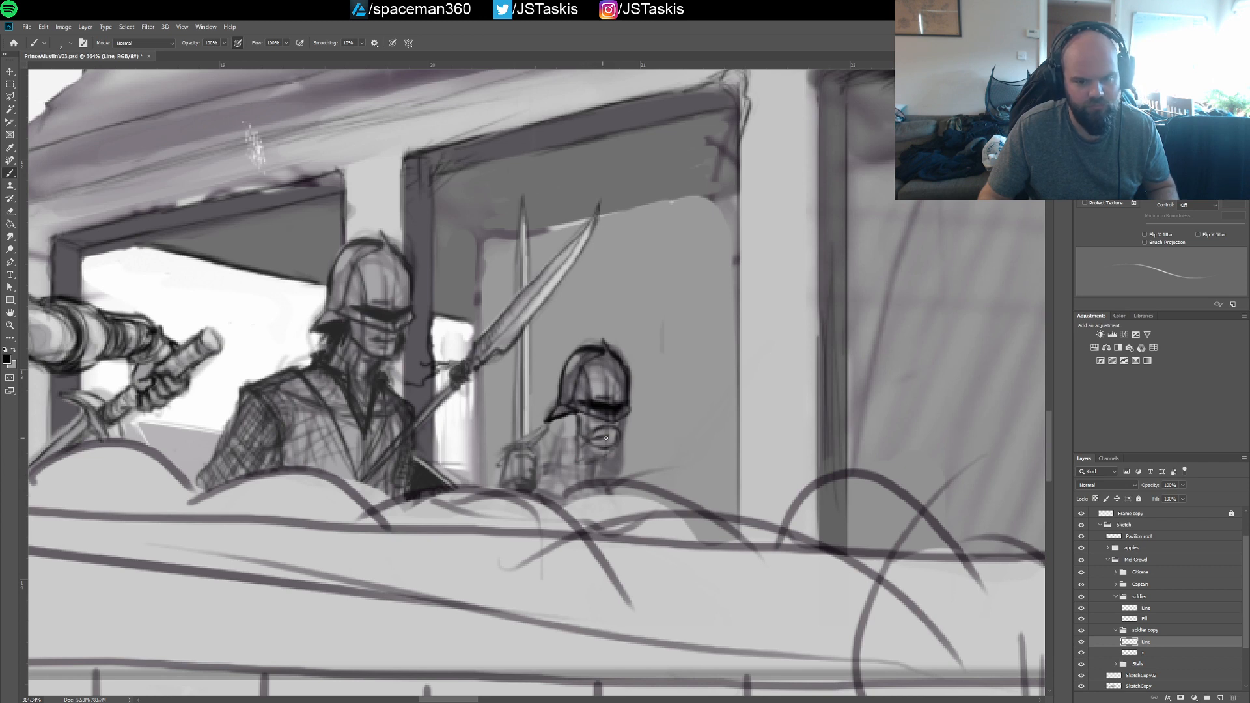
pyautogui.moveTo(598, 442)
pyautogui.mouseDown()
pyautogui.moveTo(614, 441)
pyautogui.moveTo(577, 436)
pyautogui.moveTo(570, 462)
pyautogui.moveTo(609, 450)
pyautogui.moveTo(599, 462)
pyautogui.mouseUp()
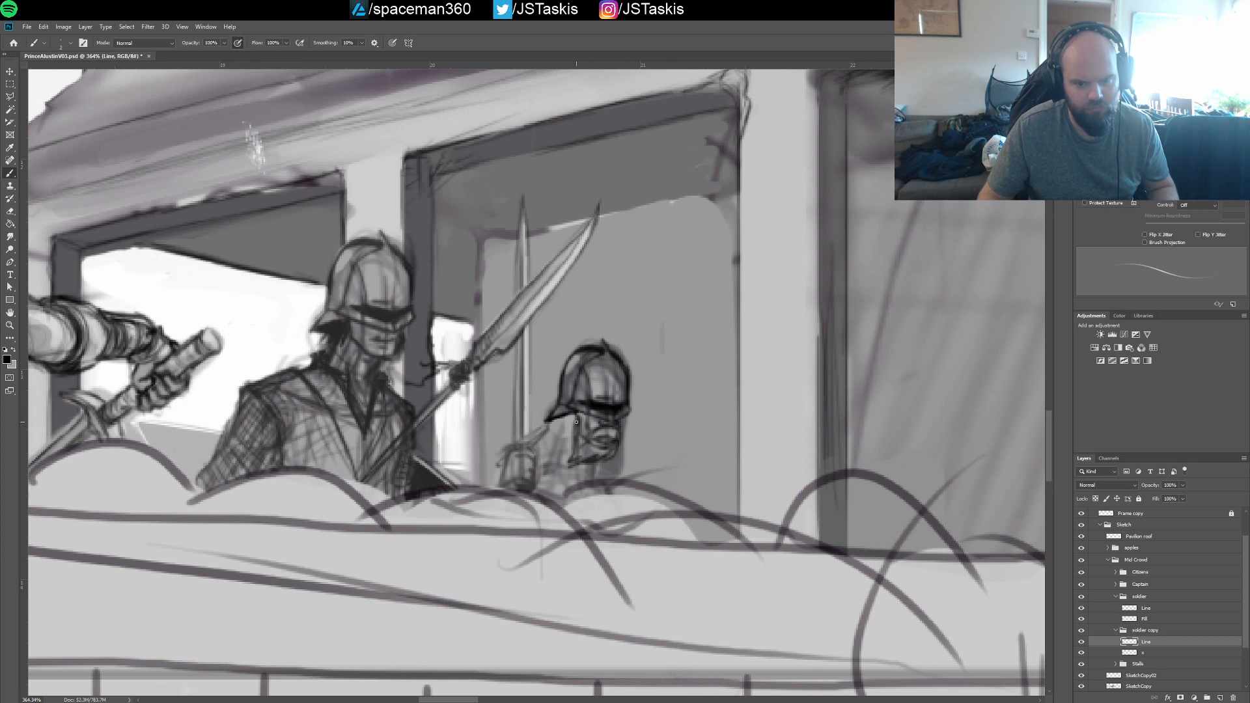
pyautogui.moveTo(580, 412); pyautogui.dragTo(578, 430)
pyautogui.moveTo(581, 415); pyautogui.dragTo(582, 431)
pyautogui.moveTo(586, 417); pyautogui.dragTo(574, 453)
pyautogui.moveTo(580, 432)
pyautogui.mouseDown()
pyautogui.moveTo(580, 456)
pyautogui.moveTo(609, 454)
pyautogui.moveTo(589, 440)
pyautogui.moveTo(609, 457)
pyautogui.moveTo(588, 457)
pyautogui.moveTo(621, 450)
pyautogui.mouseUp()
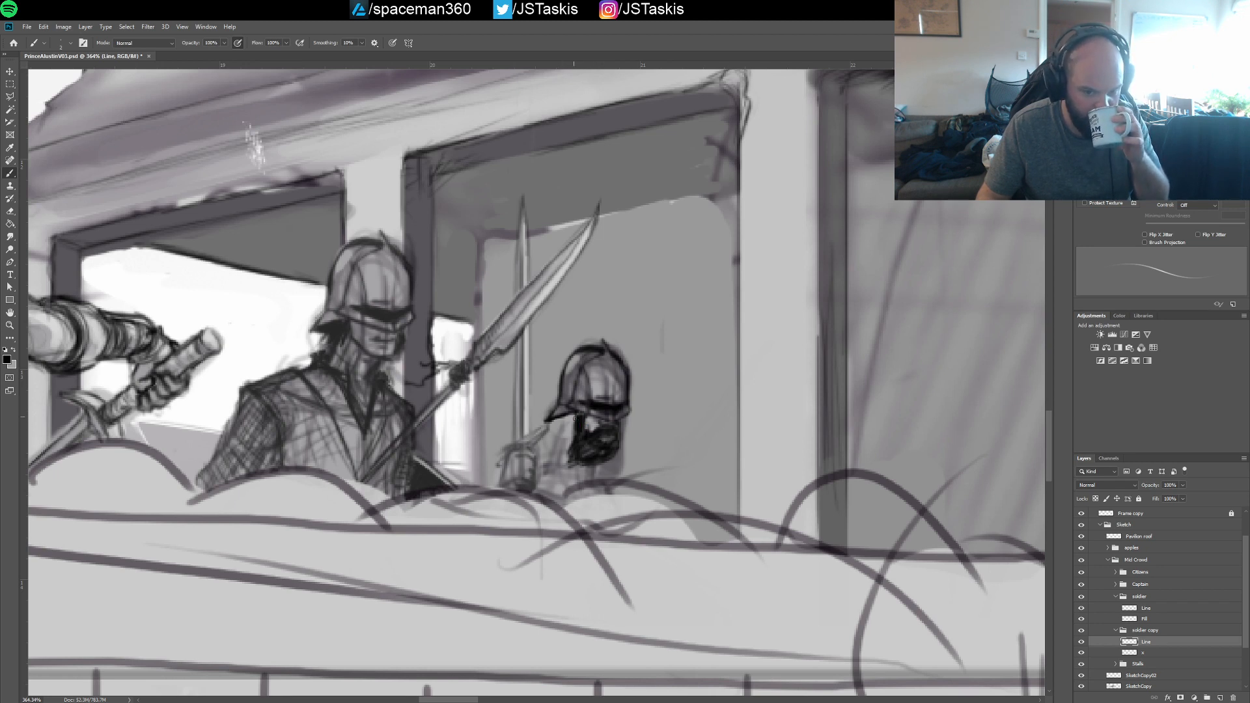
# Draw strands of hair streaming back from beneath the rear soldier's helmet toward his raised hand
pyautogui.moveTo(567, 441)
pyautogui.mouseDown()
pyautogui.moveTo(542, 452)
pyautogui.moveTo(557, 425)
pyautogui.mouseUp()
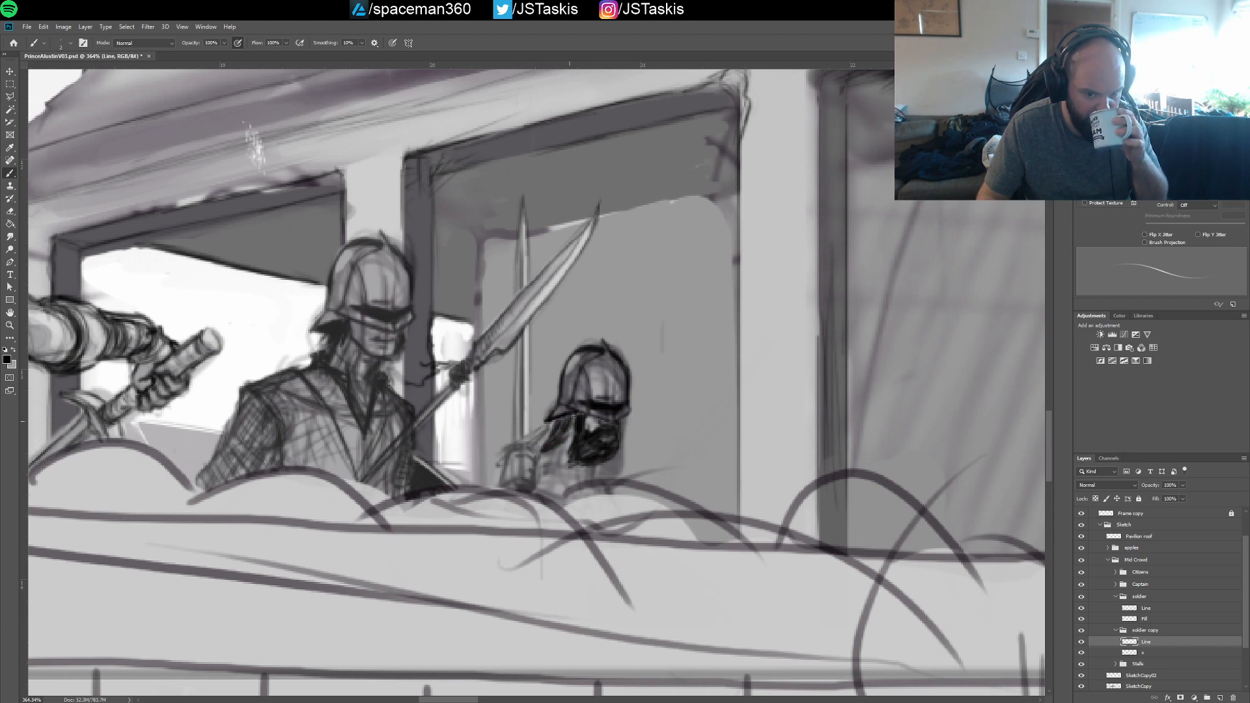
pyautogui.moveTo(553, 433); pyautogui.dragTo(534, 449)
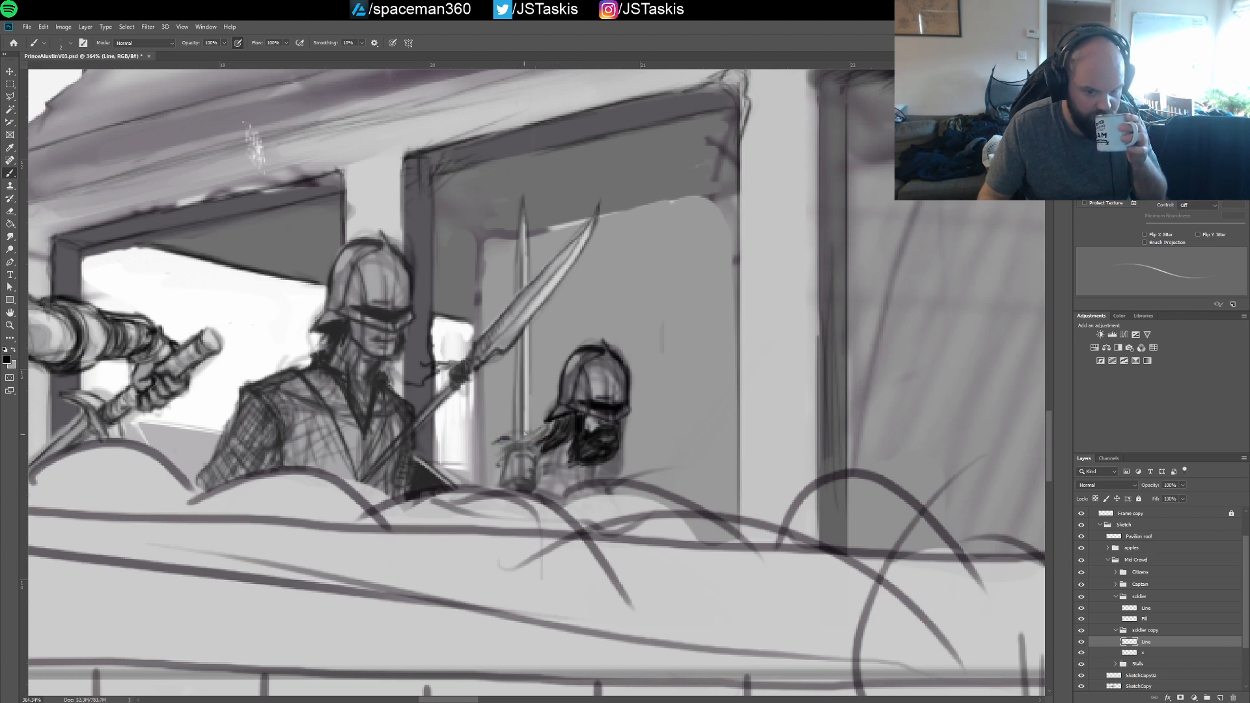
pyautogui.moveTo(553, 440); pyautogui.dragTo(540, 450)
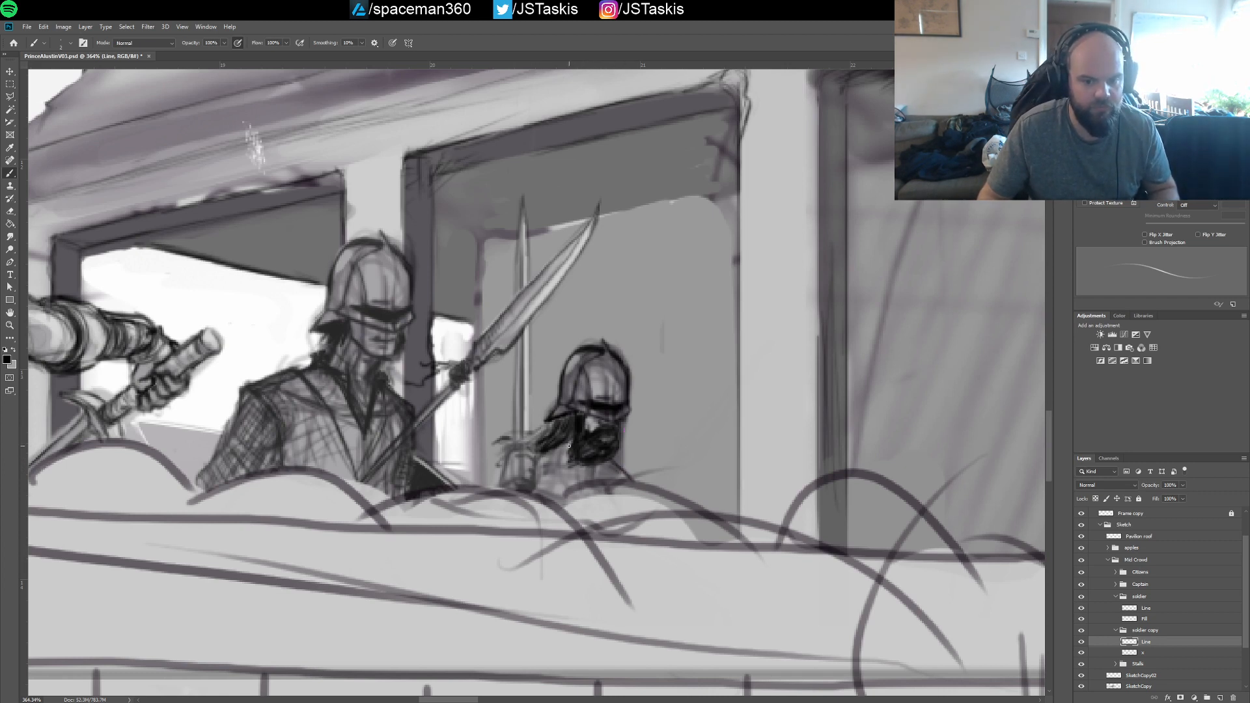
# Sketch the rear soldier's collar, chest and shoulders, and outline the arm around the hand holding the blade
pyautogui.moveTo(554, 445)
pyautogui.mouseDown()
pyautogui.moveTo(561, 483)
pyautogui.moveTo(569, 474)
pyautogui.mouseUp()
pyautogui.moveTo(550, 450)
pyautogui.mouseDown()
pyautogui.moveTo(564, 482)
pyautogui.moveTo(603, 482)
pyautogui.moveTo(602, 465)
pyautogui.moveTo(613, 477)
pyautogui.moveTo(575, 484)
pyautogui.moveTo(588, 477)
pyautogui.mouseUp()
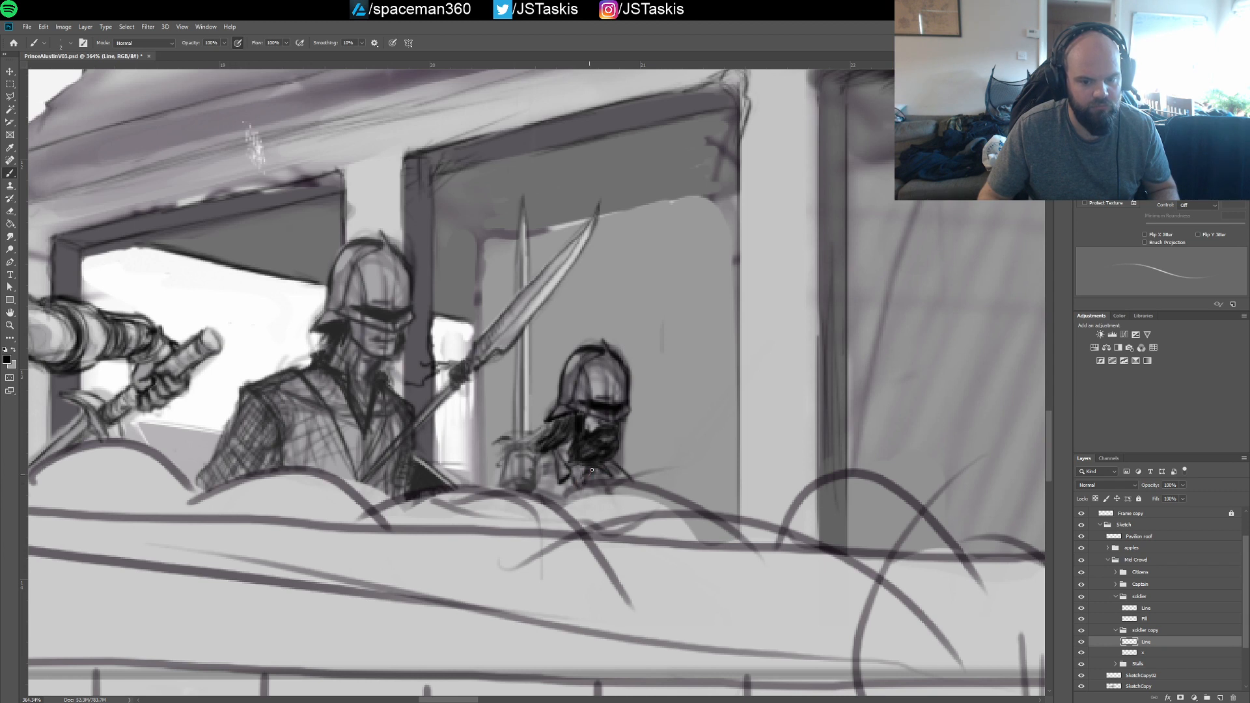
pyautogui.moveTo(499, 466); pyautogui.dragTo(474, 487)
pyautogui.moveTo(500, 465); pyautogui.dragTo(476, 487)
pyautogui.moveTo(501, 467)
pyautogui.mouseDown()
pyautogui.moveTo(526, 455)
pyautogui.moveTo(524, 480)
pyautogui.moveTo(493, 460)
pyautogui.moveTo(508, 465)
pyautogui.moveTo(497, 485)
pyautogui.moveTo(560, 493)
pyautogui.moveTo(548, 478)
pyautogui.moveTo(571, 496)
pyautogui.moveTo(544, 466)
pyautogui.moveTo(563, 505)
pyautogui.mouseUp()
pyautogui.moveTo(547, 459)
pyautogui.mouseDown()
pyautogui.moveTo(558, 506)
pyautogui.moveTo(622, 477)
pyautogui.mouseUp()
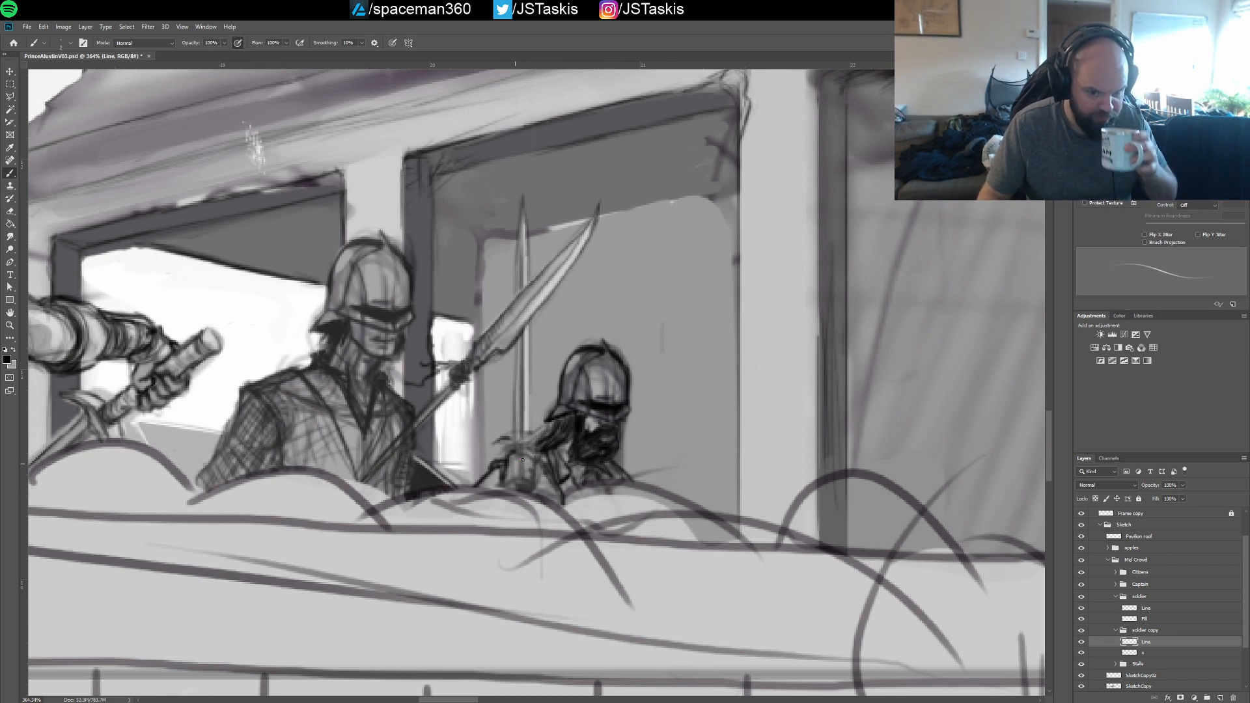
# Strengthen the dark lines between the rear soldier's hand and helmet, undoing the unwanted strokes
pyautogui.moveTo(497, 457)
pyautogui.mouseDown()
pyautogui.moveTo(545, 426)
pyautogui.moveTo(531, 443)
pyautogui.mouseUp()
pyautogui.moveTo(517, 377)
pyautogui.mouseDown()
pyautogui.moveTo(513, 443)
pyautogui.moveTo(518, 390)
pyautogui.mouseUp()
pyautogui.hotkey('ctrl', 'z')
# Strengthen the edges of the upright blade beside the rear soldier's helmet with long vertical brush strokes, and save the document
pyautogui.hotkey('ctrl', 'z')
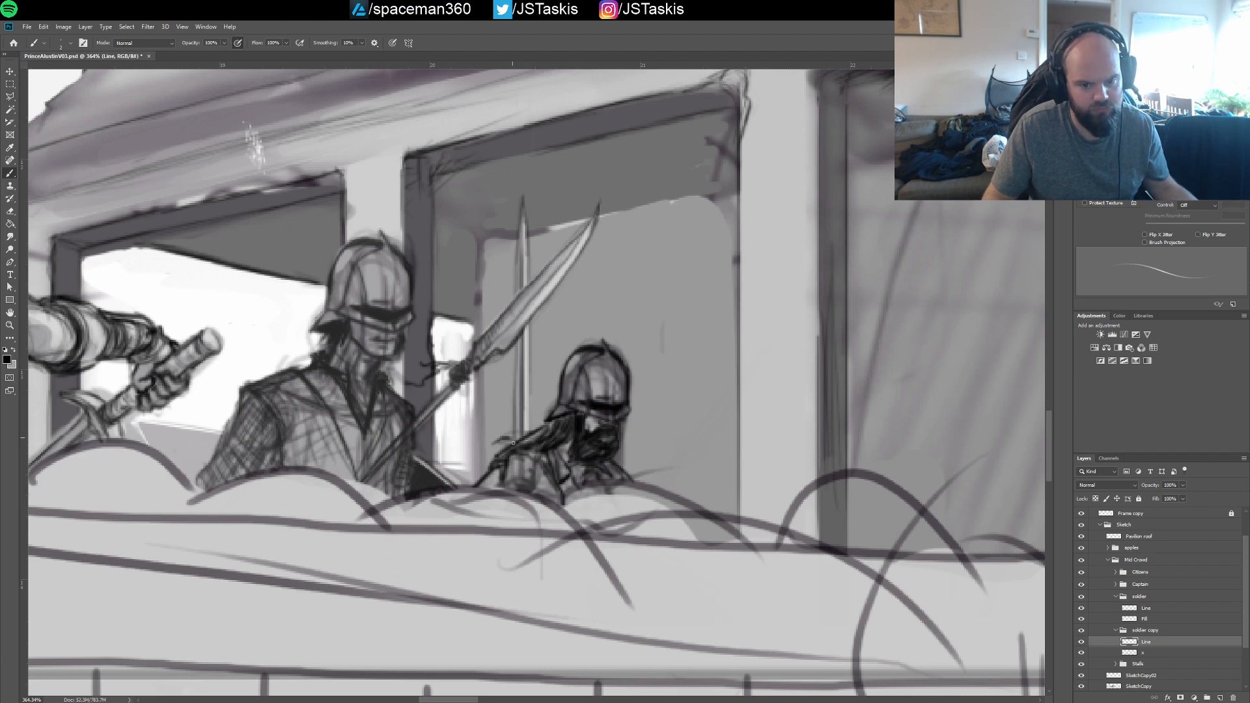
pyautogui.moveTo(513, 443); pyautogui.dragTo(515, 379)
pyautogui.hotkey('ctrl', 'z')
pyautogui.moveTo(513, 446); pyautogui.dragTo(515, 350)
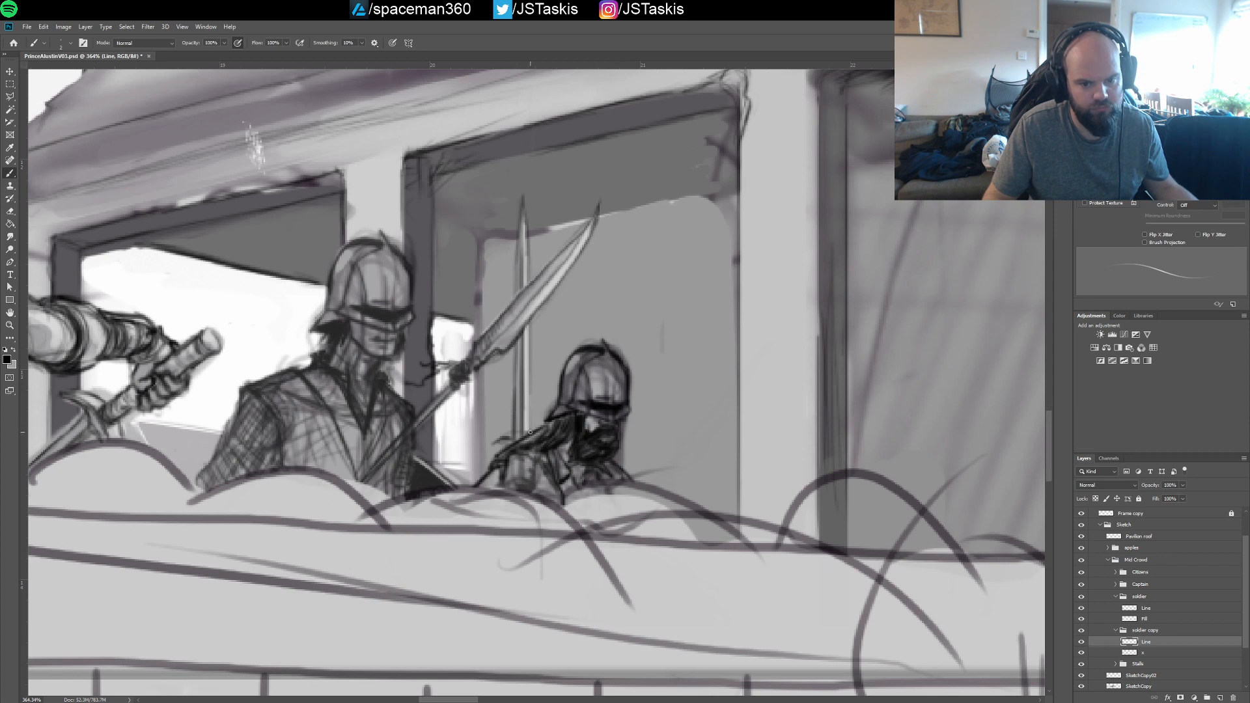
pyautogui.moveTo(530, 435); pyautogui.dragTo(529, 414)
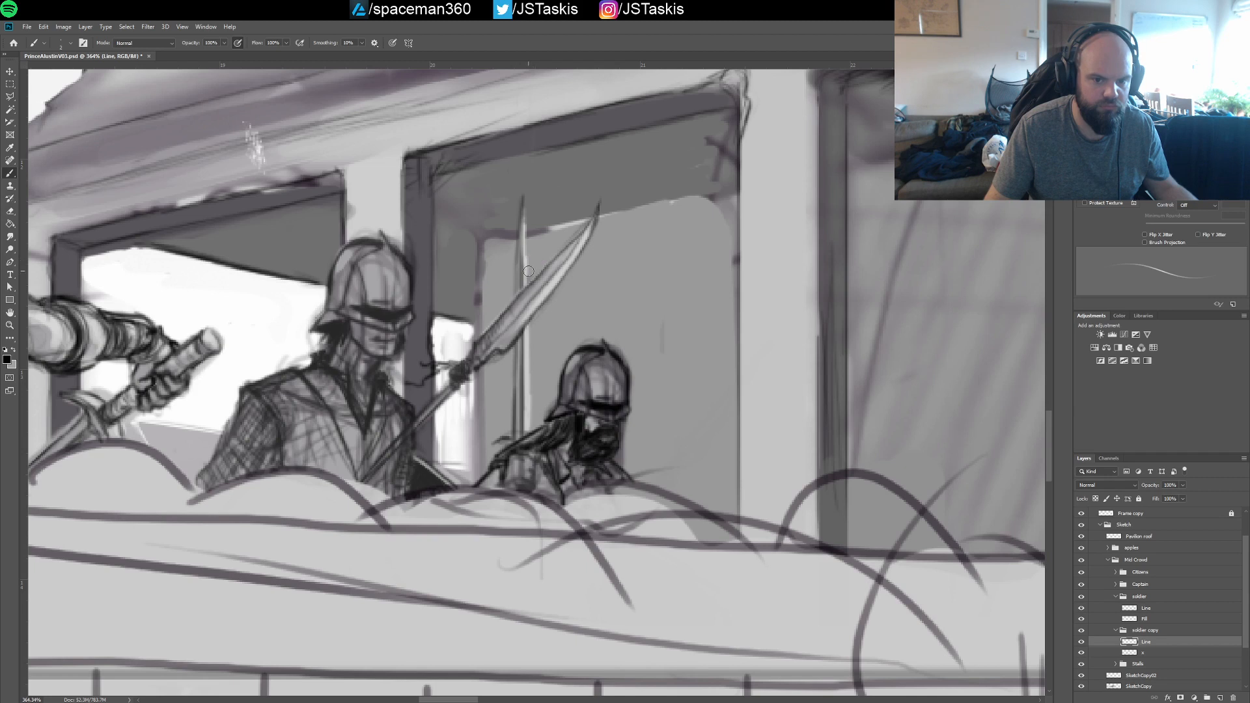
pyautogui.hotkey('ctrl', 's')
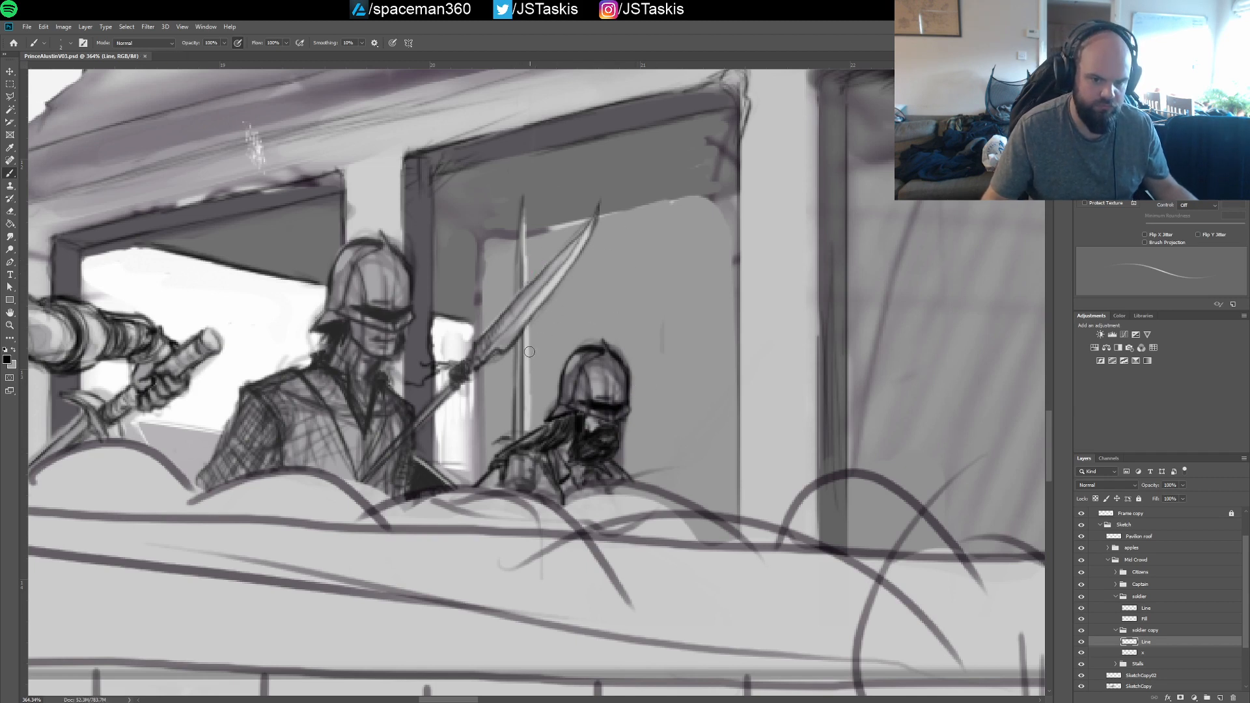
pyautogui.moveTo(532, 388); pyautogui.dragTo(530, 422)
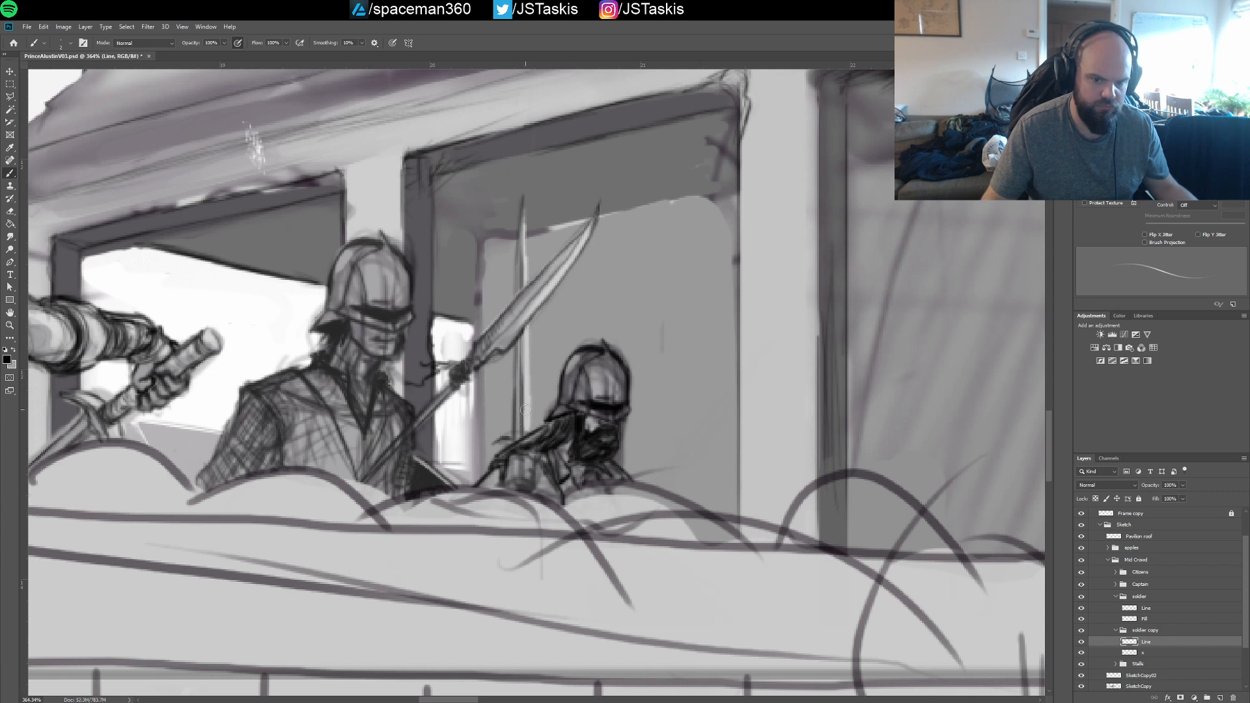
pyautogui.hotkey('ctrl', 's')
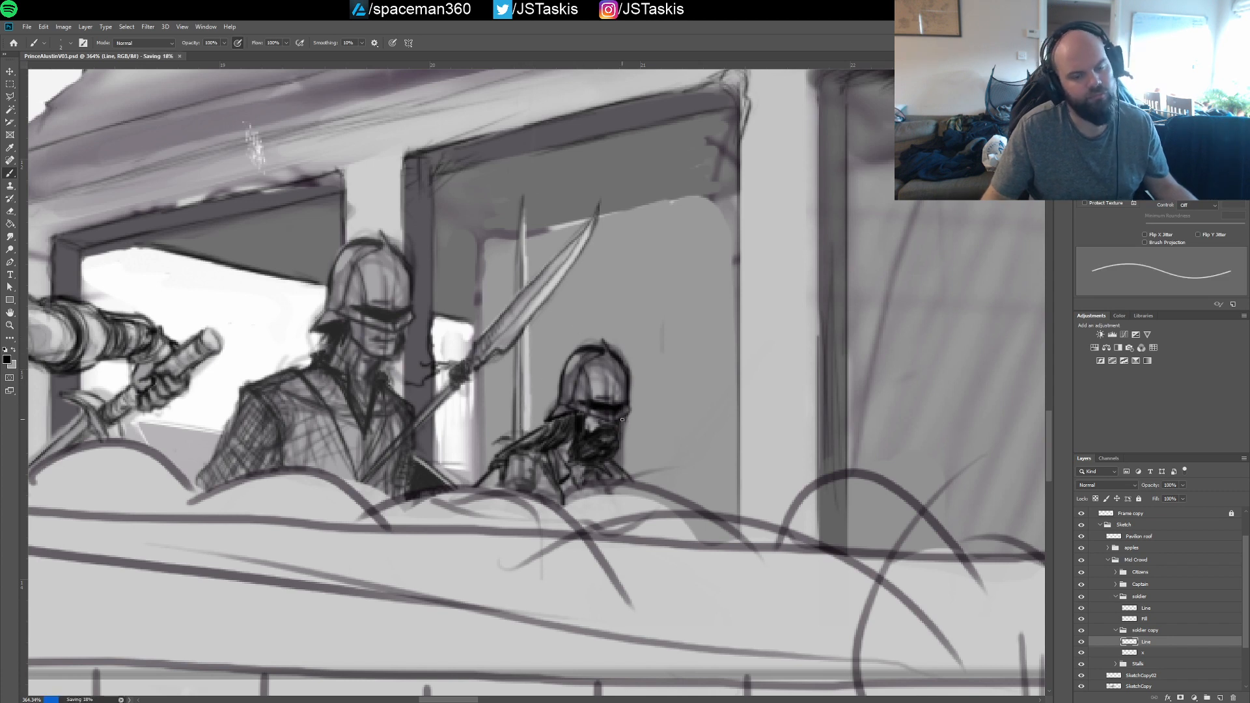
# Collapse the soldier and soldier copy groups and lower the soldier copy group's opacity to 73%
pyautogui.scroll(-5, 615, 321)
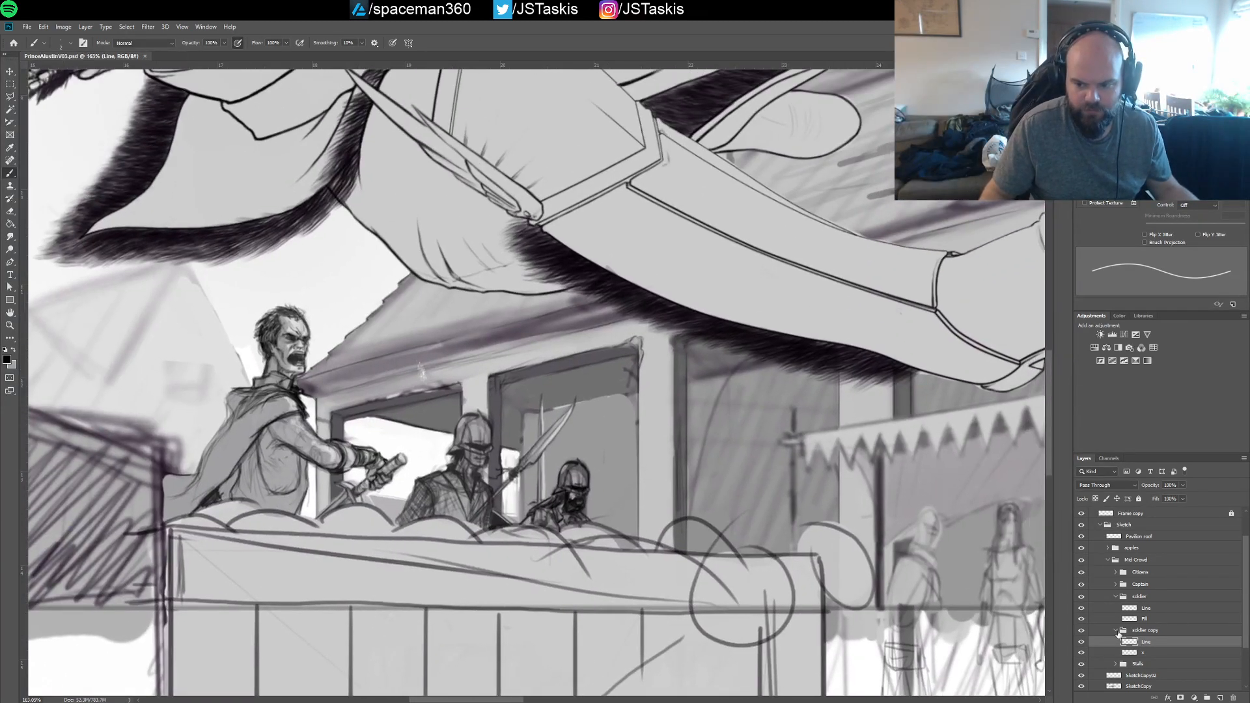
pyautogui.click(1115, 630)
pyautogui.click(1116, 597)
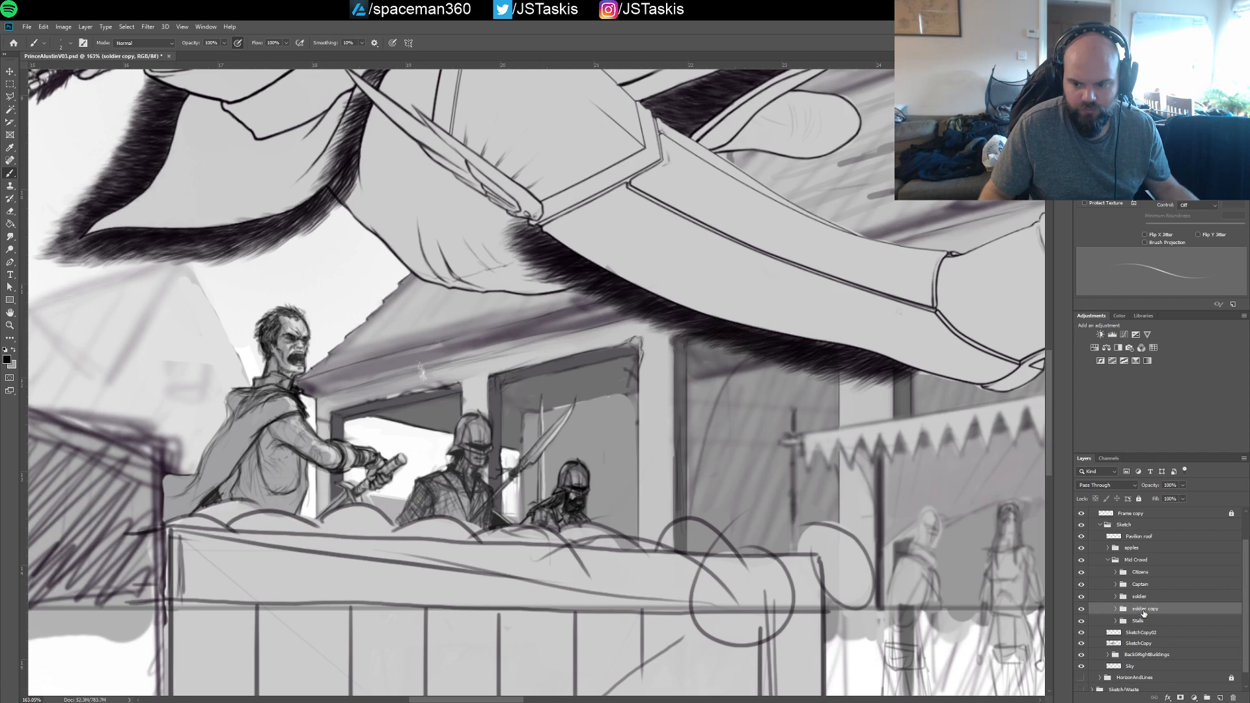
pyautogui.moveTo(1180, 491); pyautogui.dragTo(1172, 495)
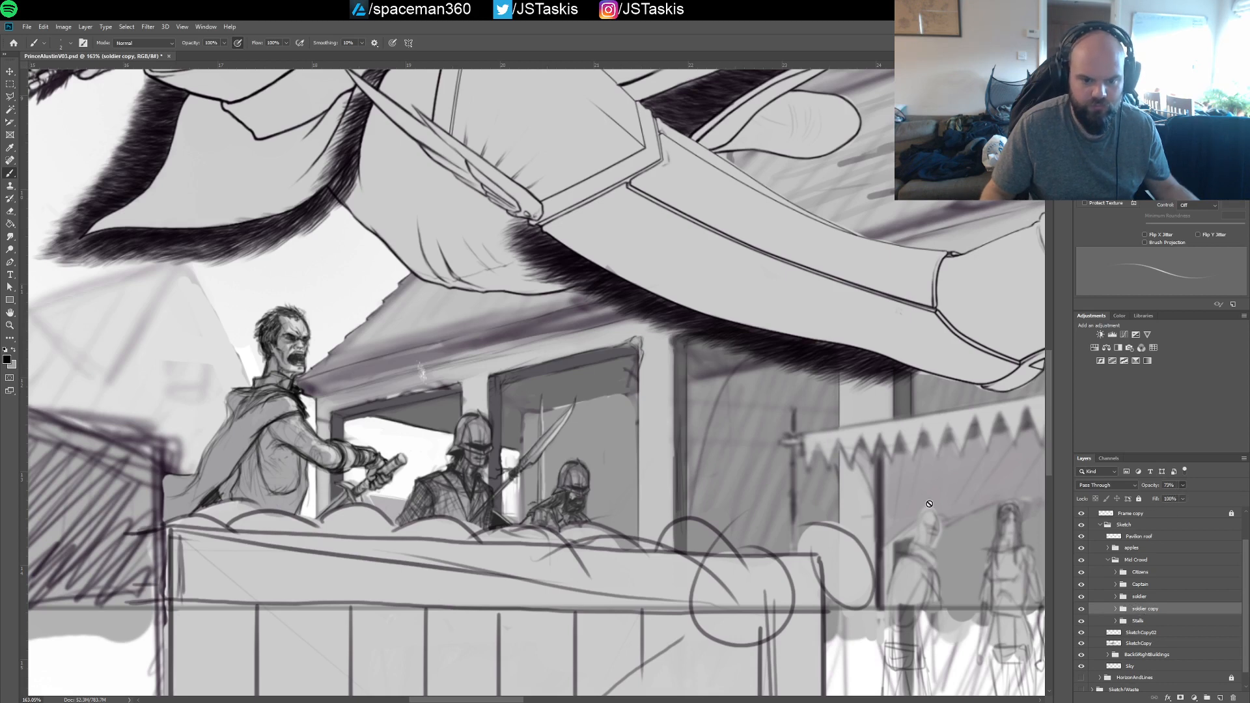
# Save the document and rename the layer beneath Line in the soldier copy group as Fill
pyautogui.click(1116, 610)
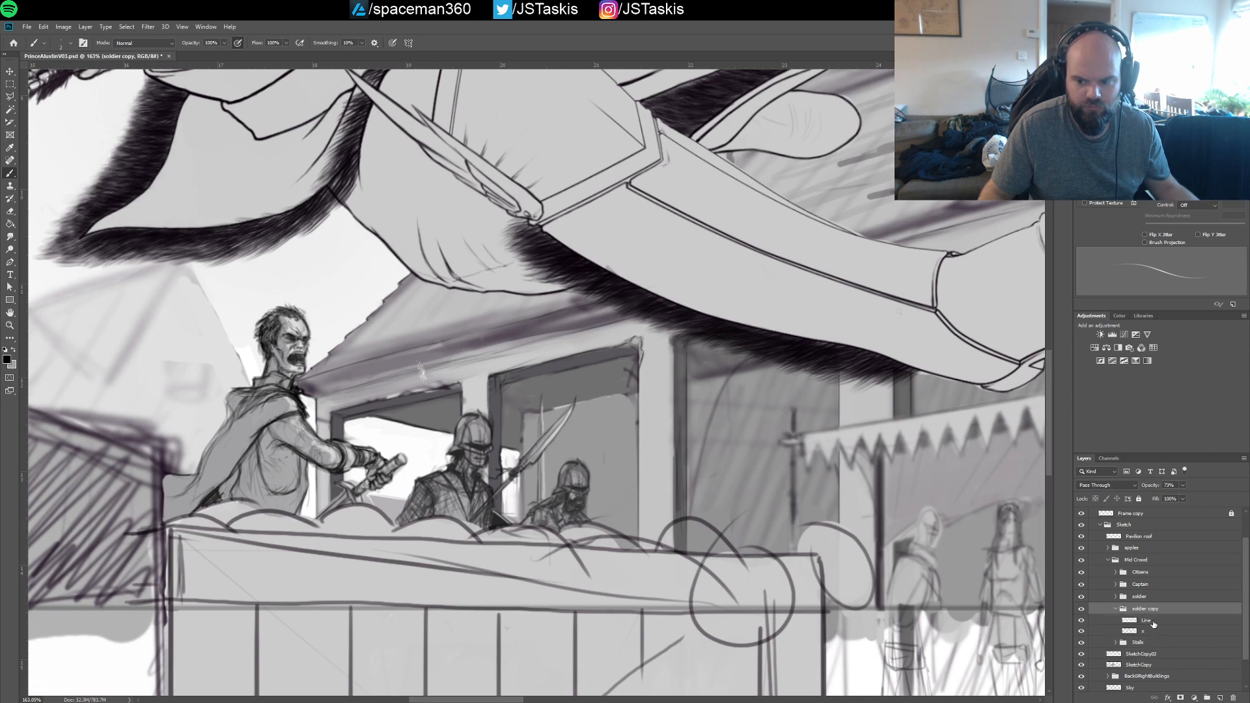
pyautogui.click(1149, 621)
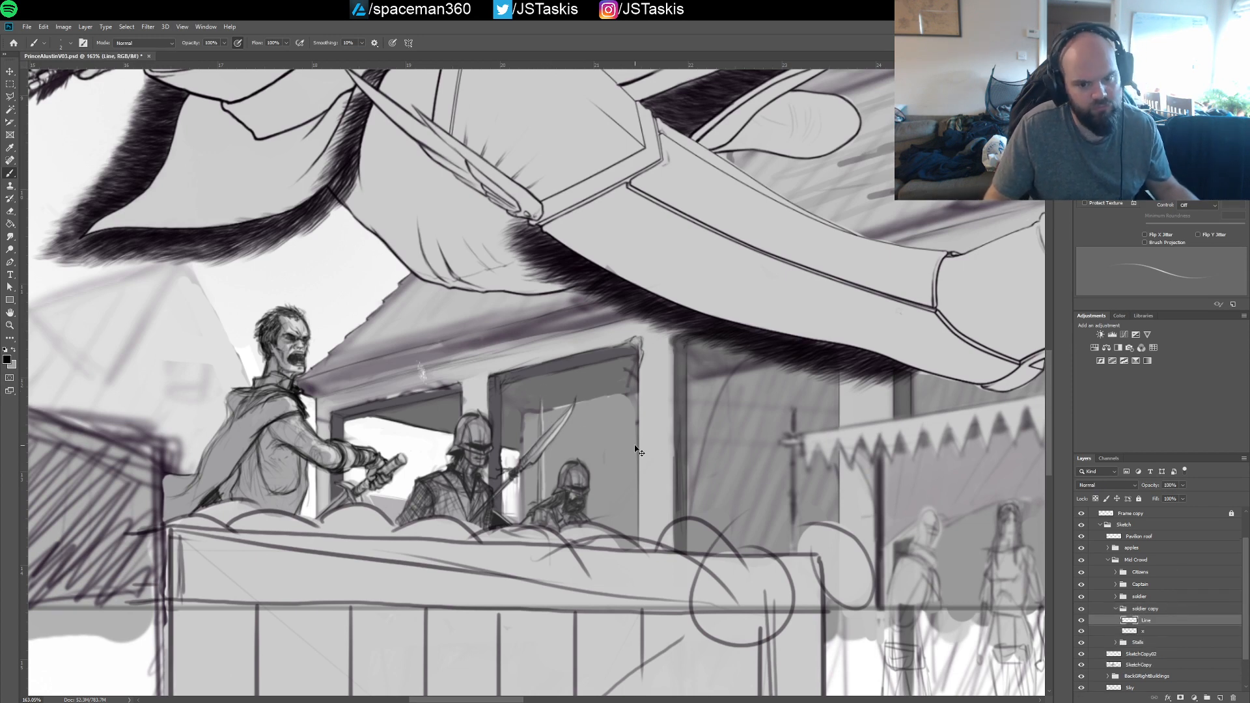
pyautogui.hotkey('ctrl', 's')
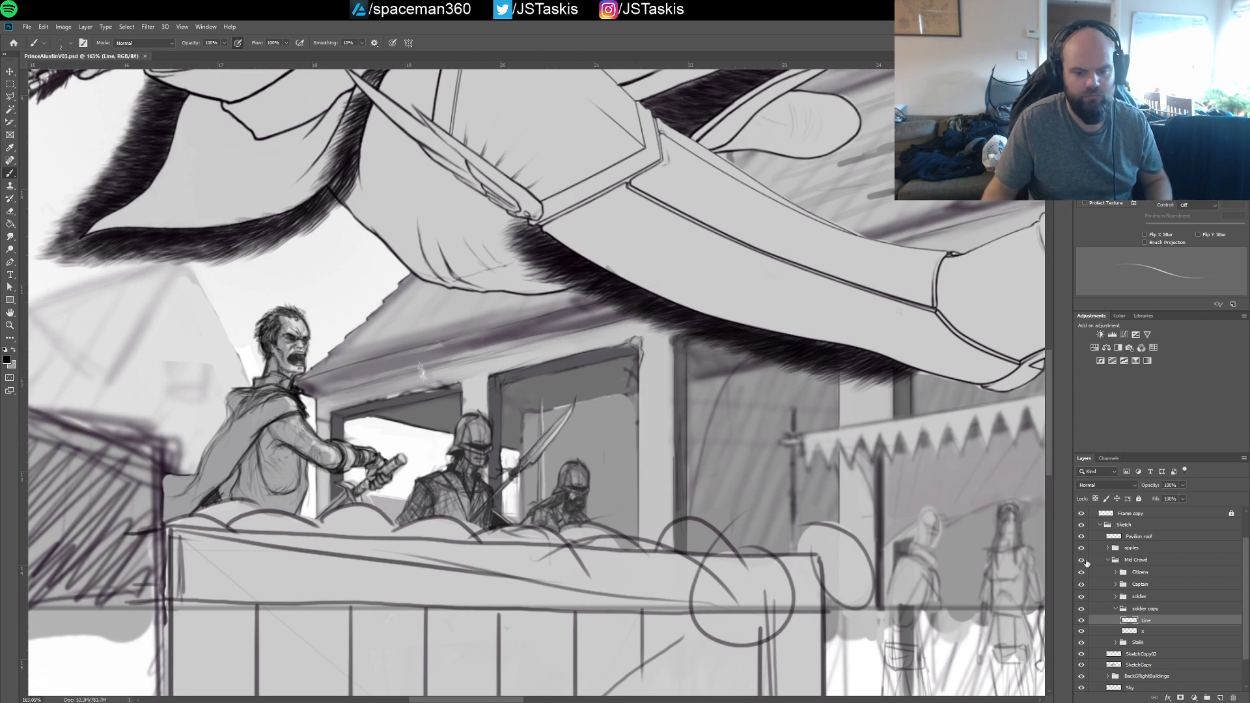
pyautogui.doubleClick(1144, 631)
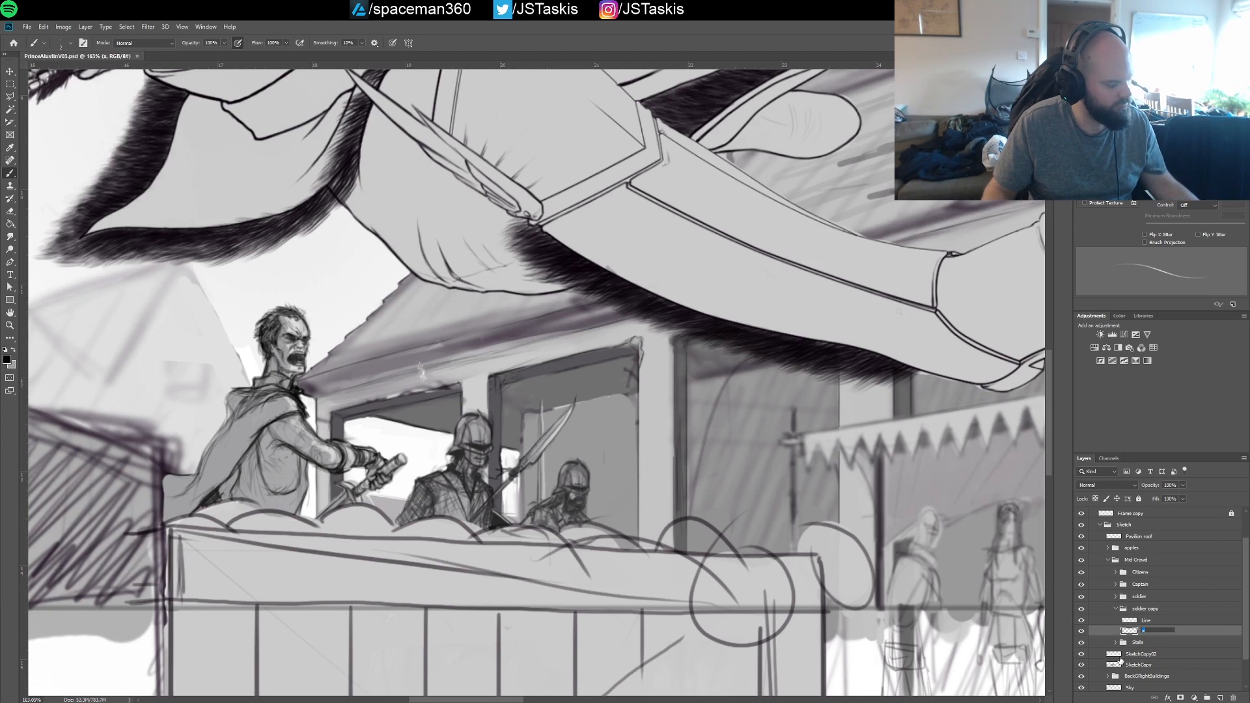
pyautogui.write('Fill')
pyautogui.press('Return')
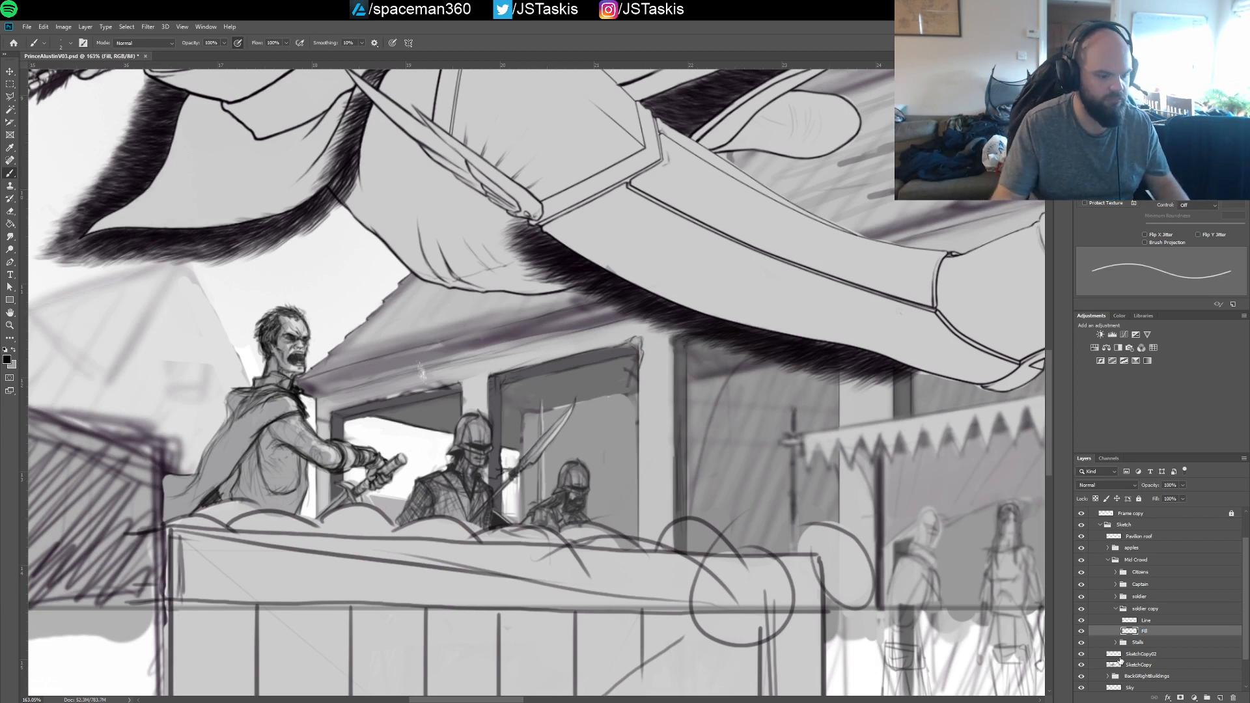
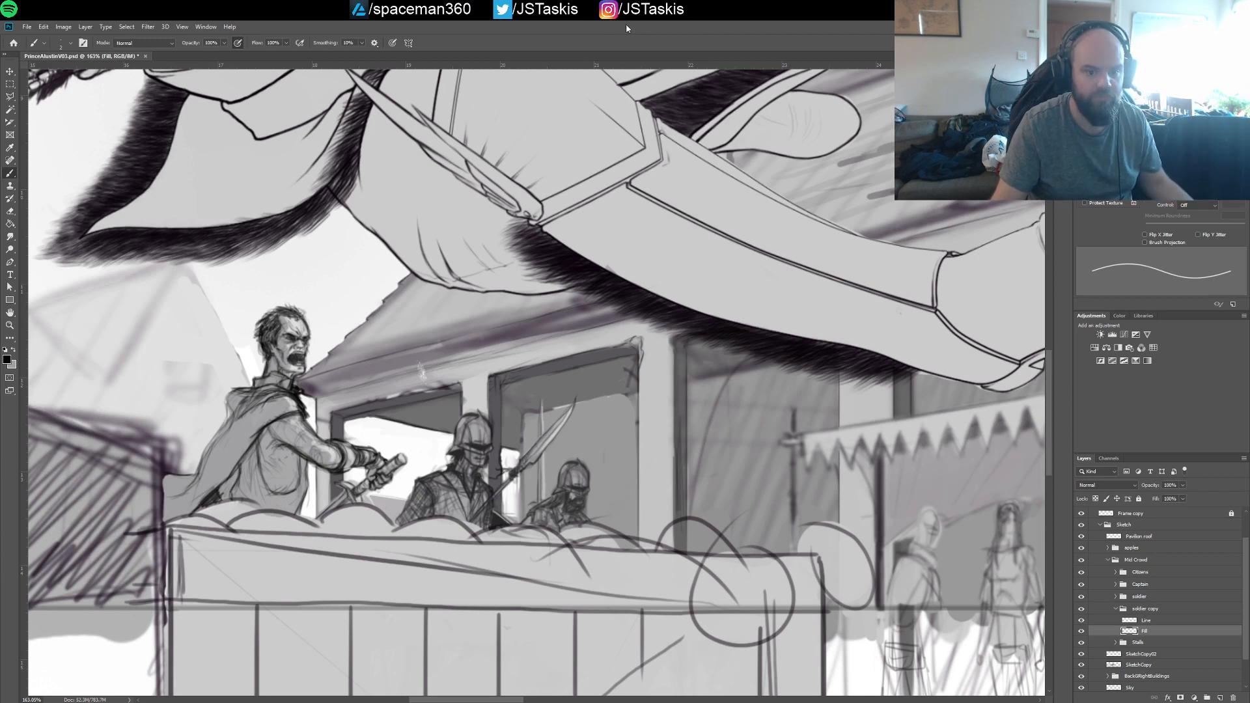
# Select the soldier copy group and raise its opacity to about 90%
pyautogui.moveTo(728, 360); pyautogui.dragTo(702, 302)
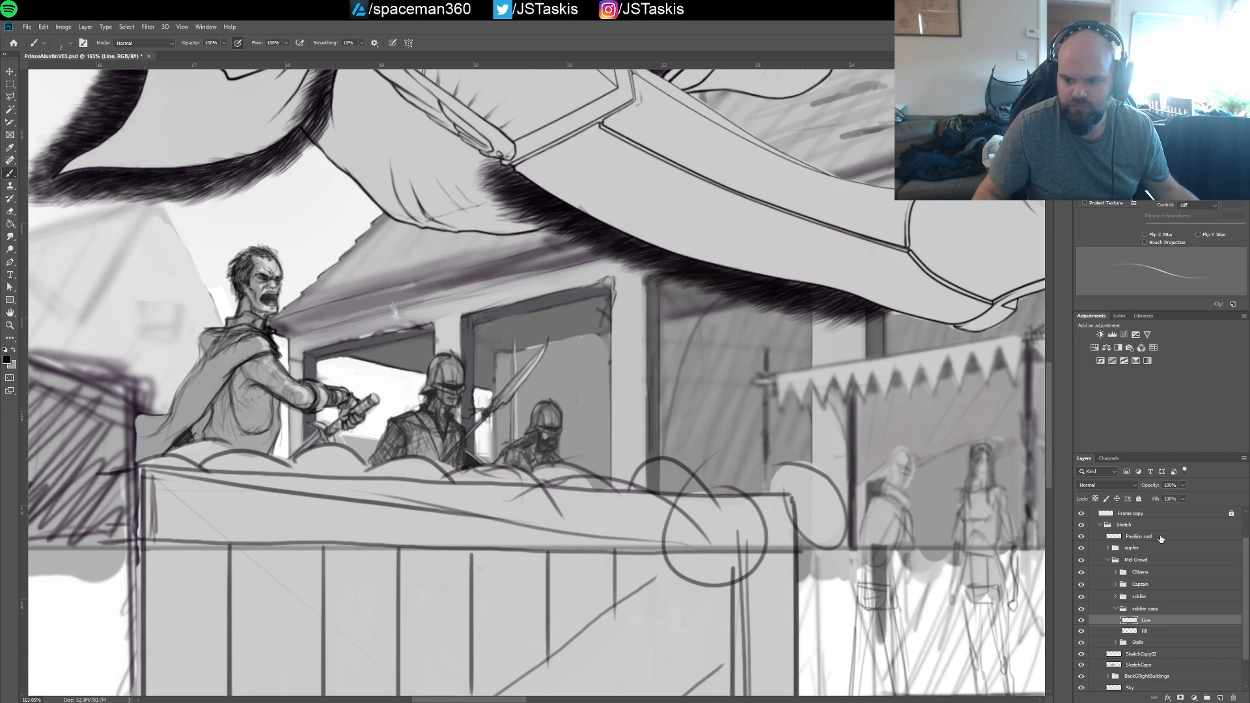
pyautogui.click(1147, 609)
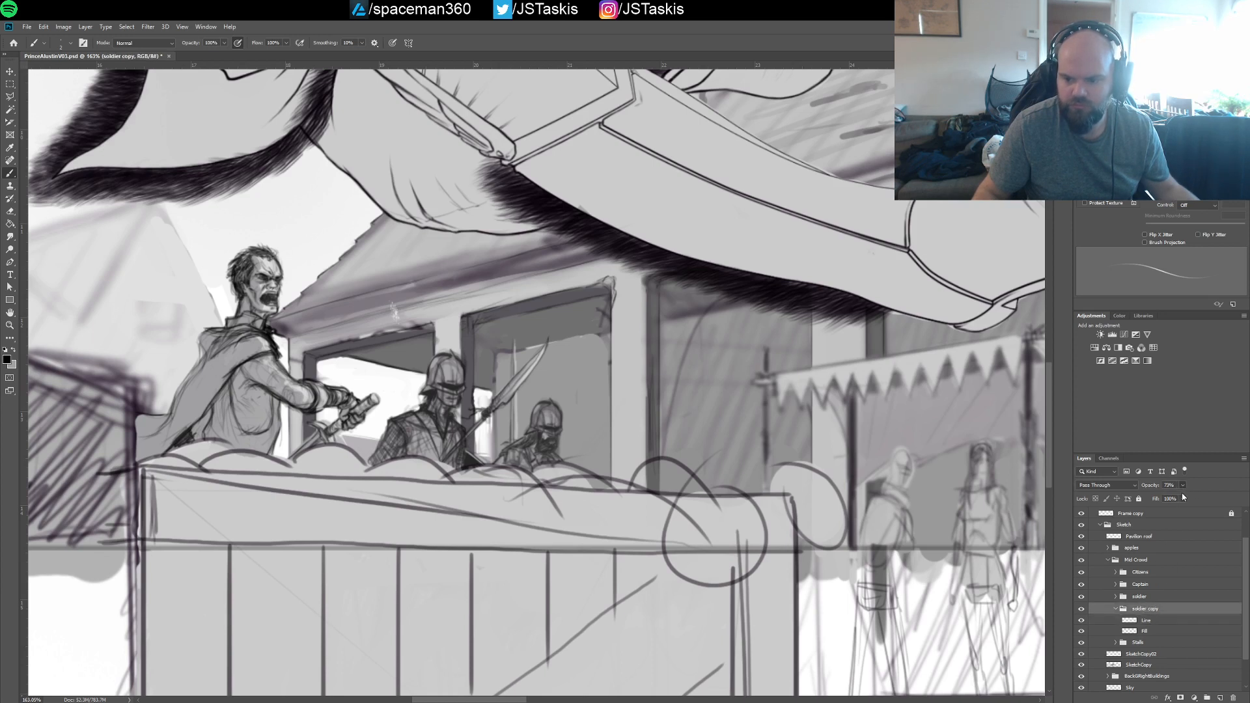
pyautogui.moveTo(1182, 493); pyautogui.dragTo(1184, 493)
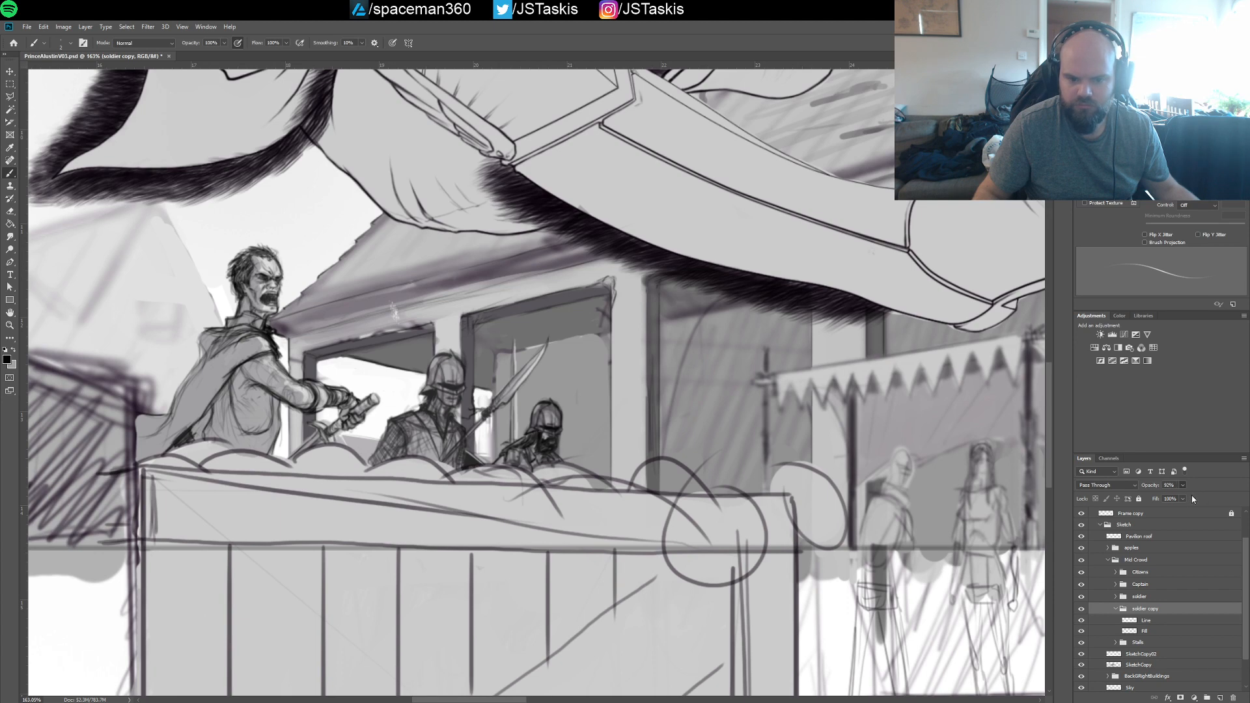
pyautogui.moveTo(1183, 487); pyautogui.dragTo(1180, 491)
# Collapse the Mid Crowd group and review the whole composition and the prince's helmet, face and bow arm
pyautogui.moveTo(863, 464); pyautogui.dragTo(836, 476)
pyautogui.moveTo(881, 542)
pyautogui.mouseDown()
pyautogui.moveTo(824, 503)
pyautogui.moveTo(844, 504)
pyautogui.moveTo(892, 550)
pyautogui.mouseUp()
pyautogui.moveTo(818, 515)
pyautogui.mouseDown()
pyautogui.moveTo(841, 533)
pyautogui.moveTo(841, 503)
pyautogui.moveTo(821, 503)
pyautogui.mouseUp()
pyautogui.moveTo(915, 472); pyautogui.dragTo(805, 548)
pyautogui.moveTo(937, 574); pyautogui.dragTo(760, 518)
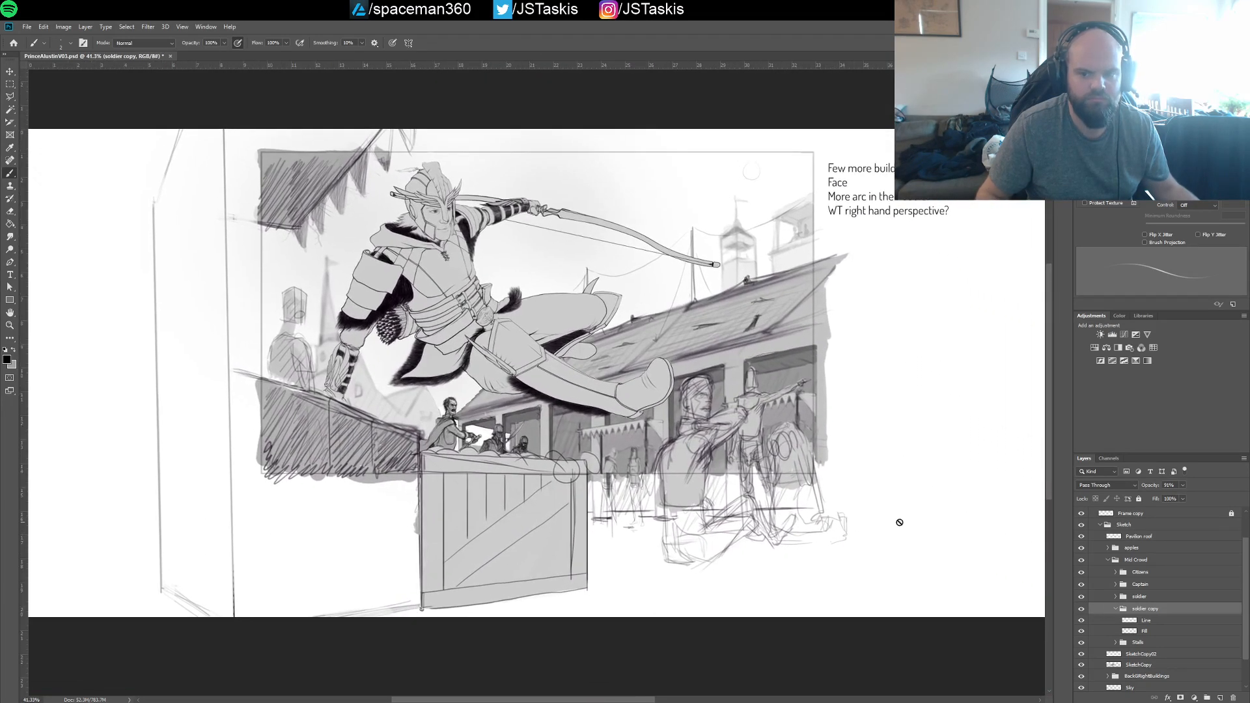
pyautogui.click(1108, 561)
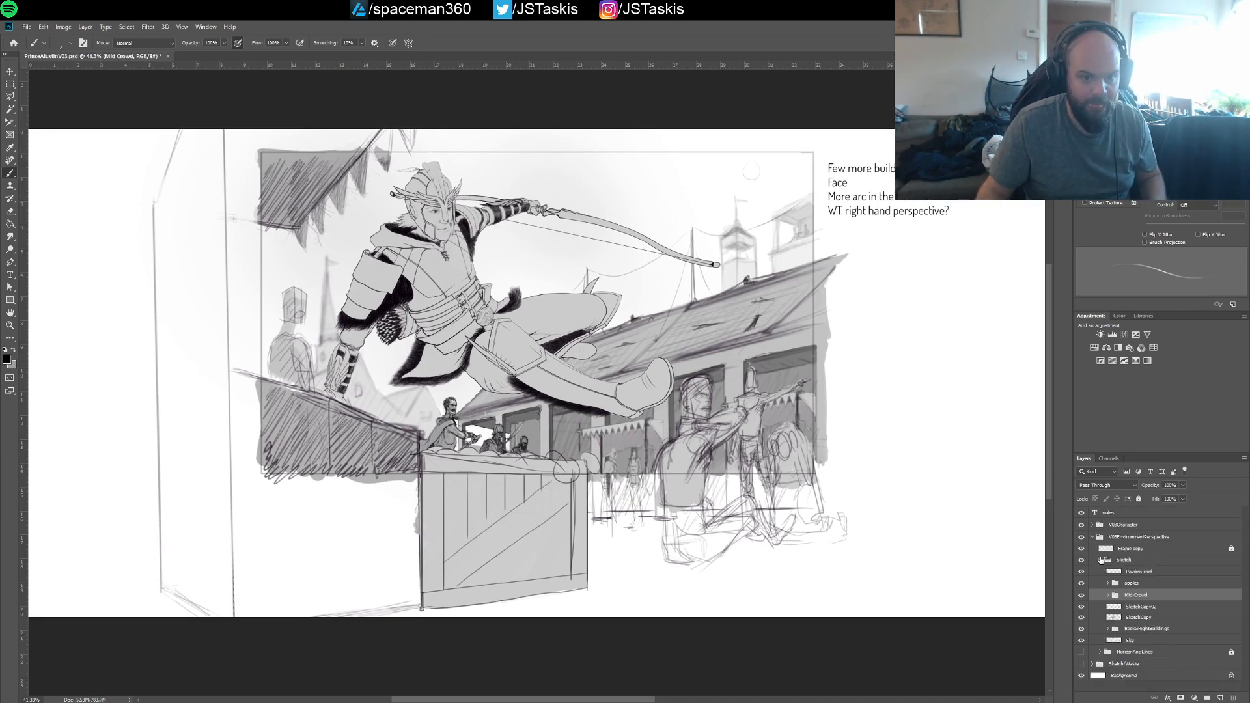
pyautogui.moveTo(749, 474); pyautogui.dragTo(880, 554)
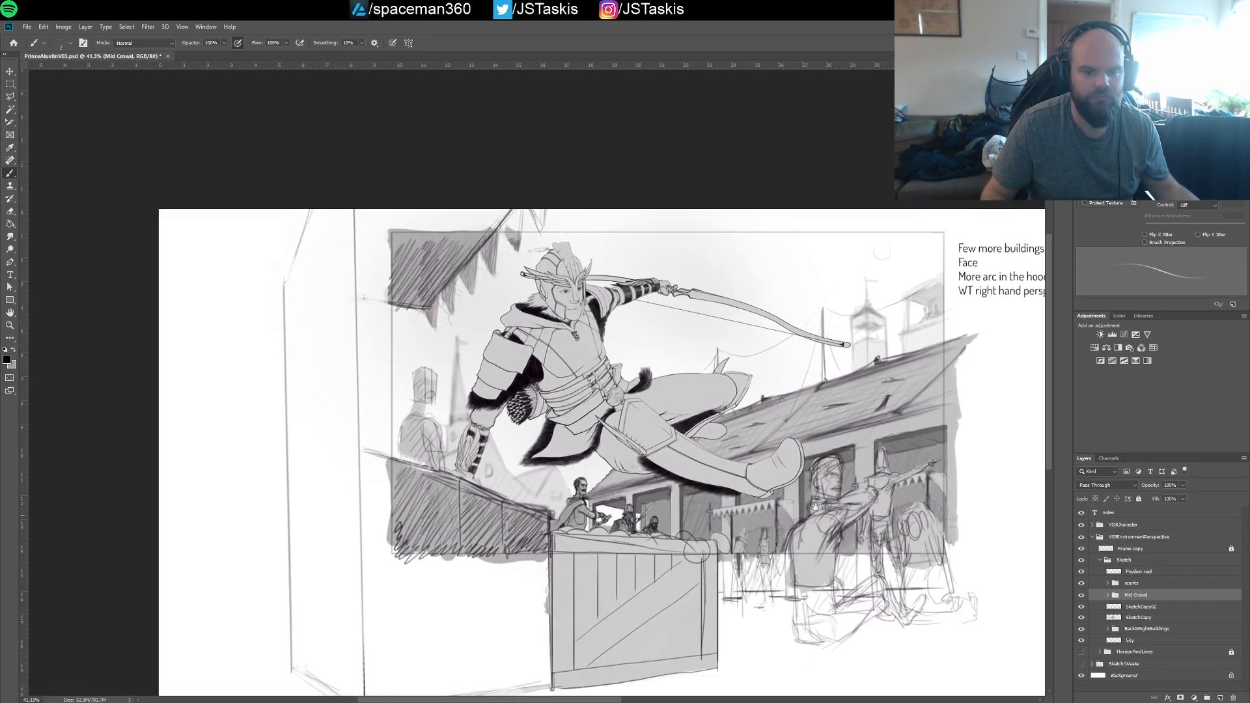
pyautogui.moveTo(722, 452); pyautogui.dragTo(808, 451)
pyautogui.moveTo(674, 343); pyautogui.dragTo(766, 536)
pyautogui.moveTo(686, 506); pyautogui.dragTo(733, 523)
pyautogui.moveTo(697, 484); pyautogui.dragTo(782, 543)
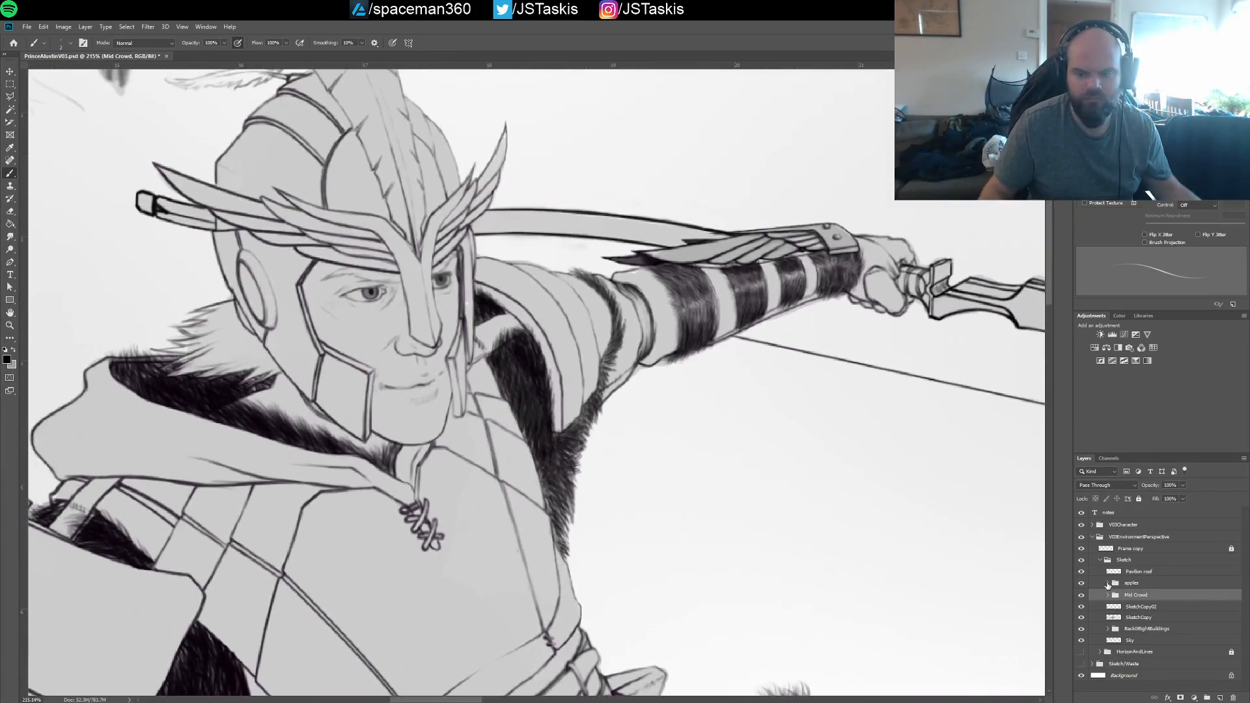
# Expand the V03Character group, select its AlustinLines layer, and save the document
pyautogui.click(1101, 561)
pyautogui.click(1100, 561)
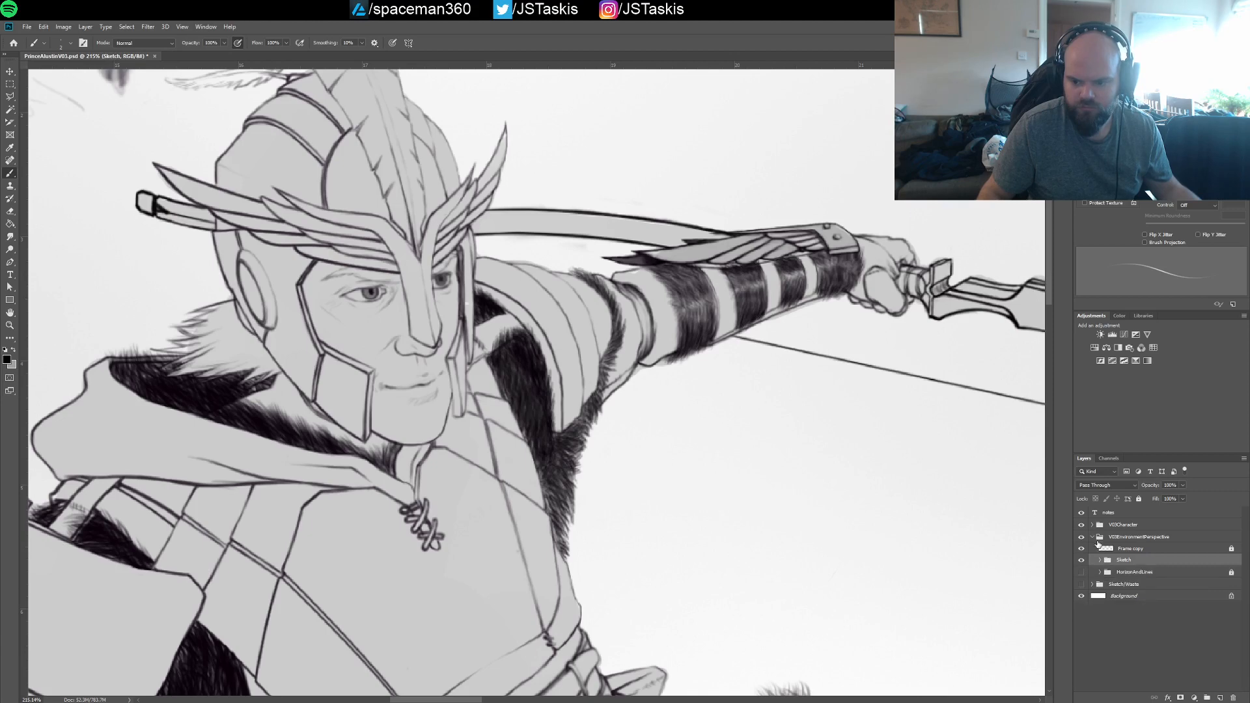
pyautogui.click(1099, 548)
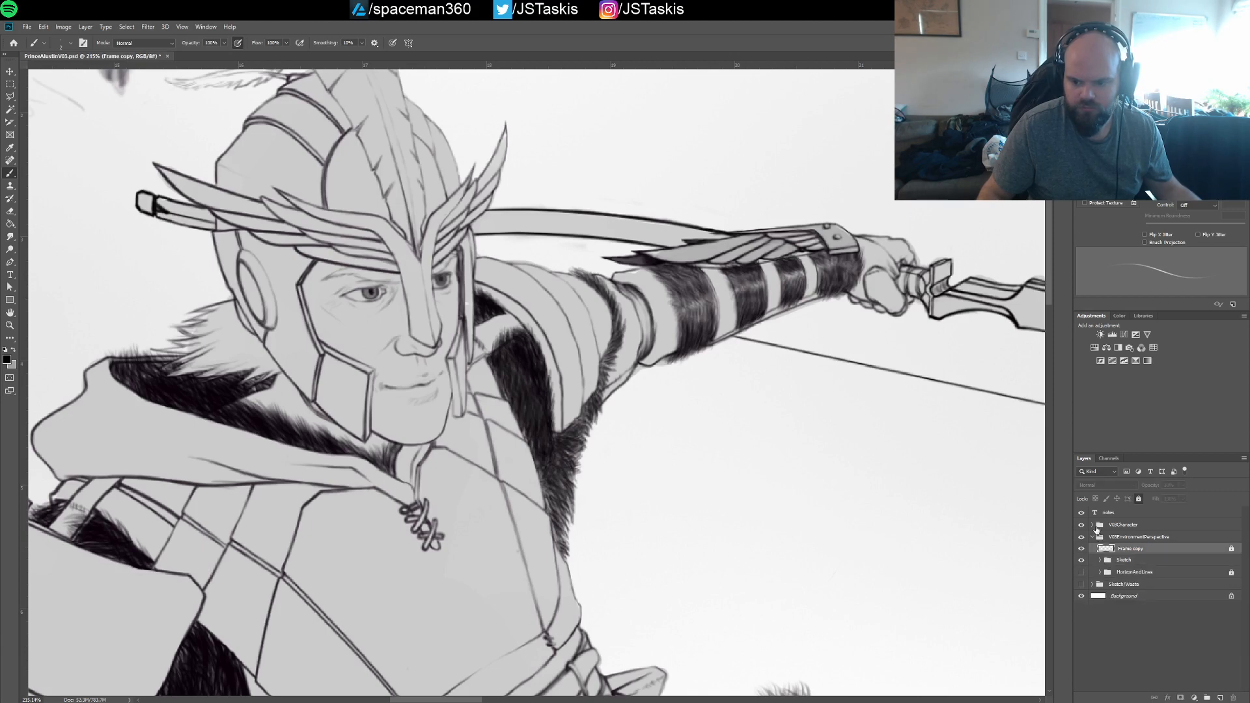
pyautogui.click(1101, 561)
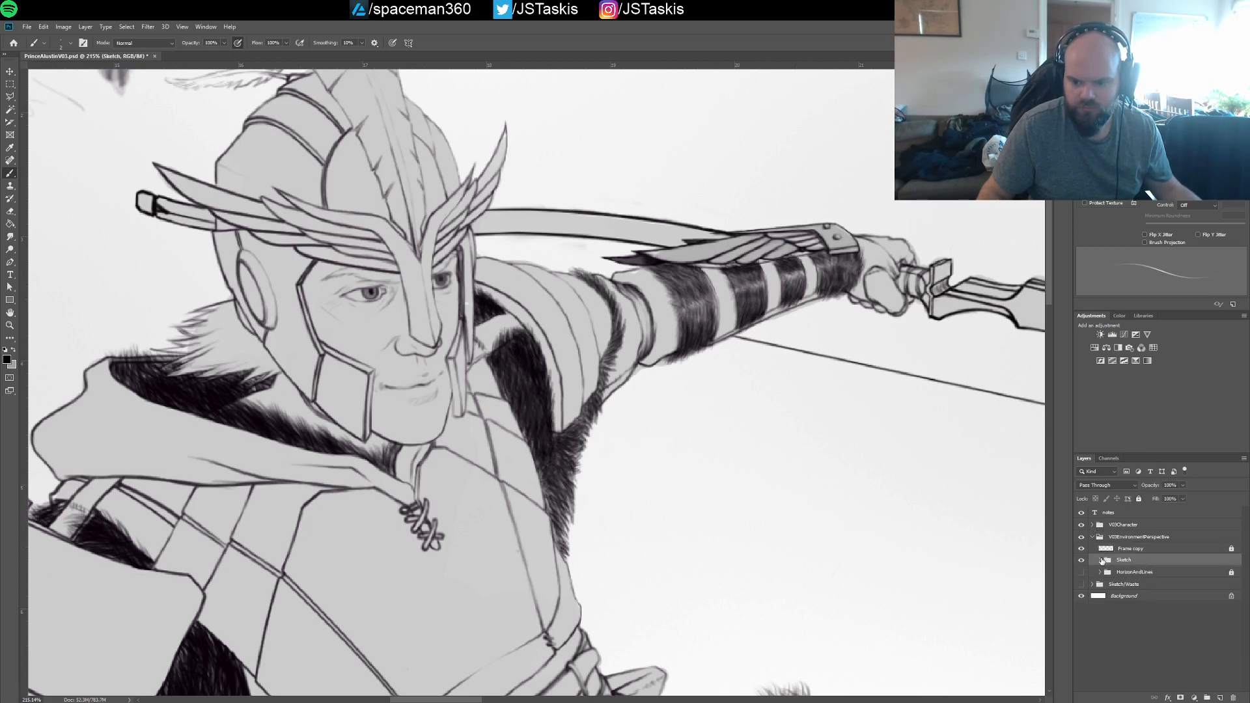
pyautogui.click(1100, 561)
pyautogui.click(1092, 525)
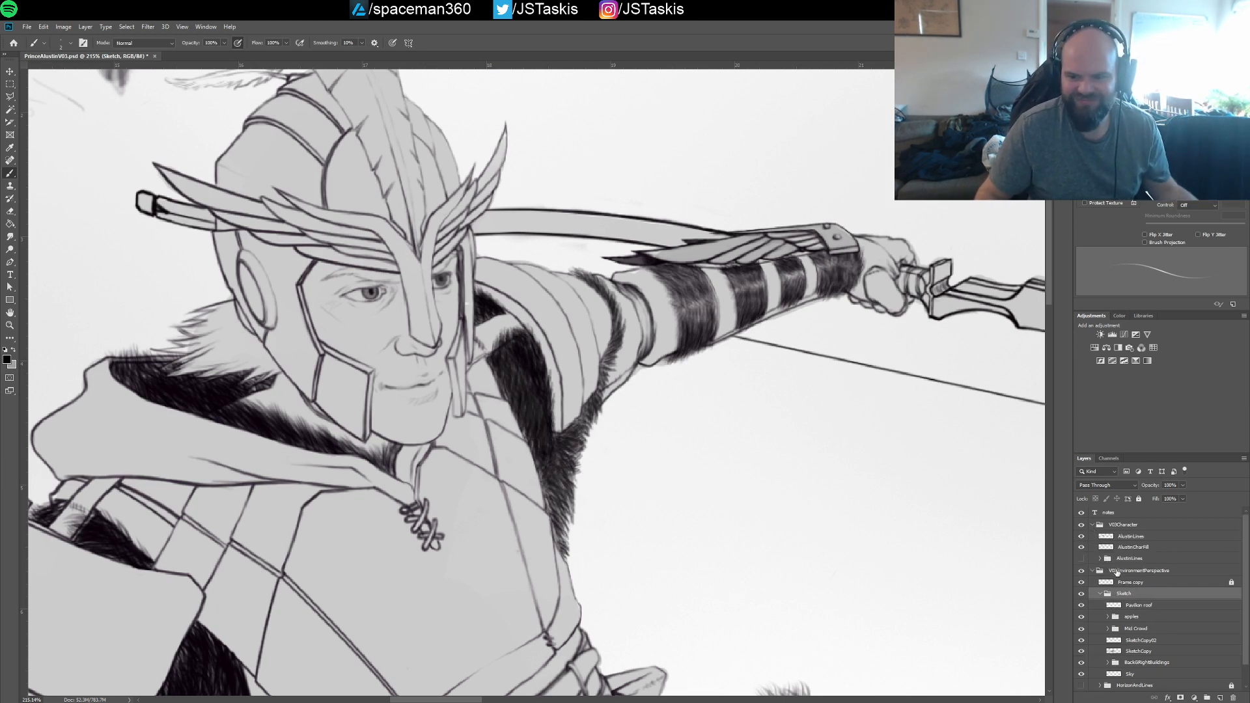
pyautogui.click(1128, 538)
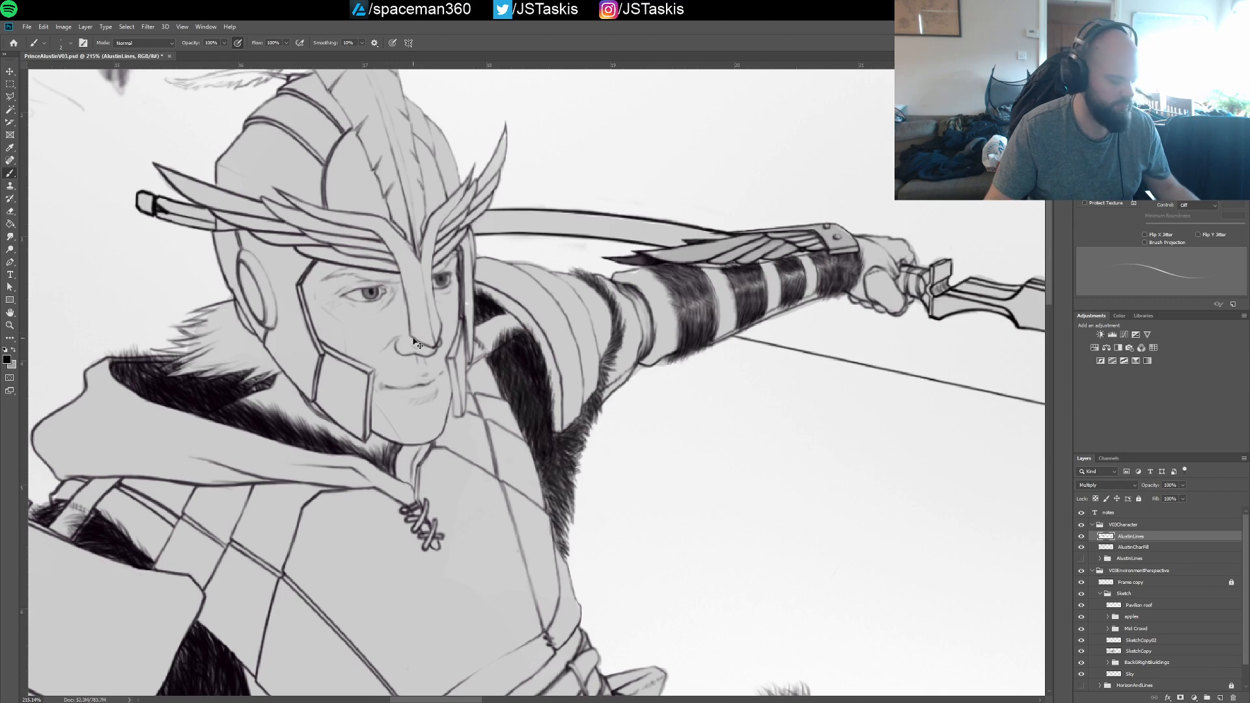
pyautogui.hotkey('ctrl', 's')
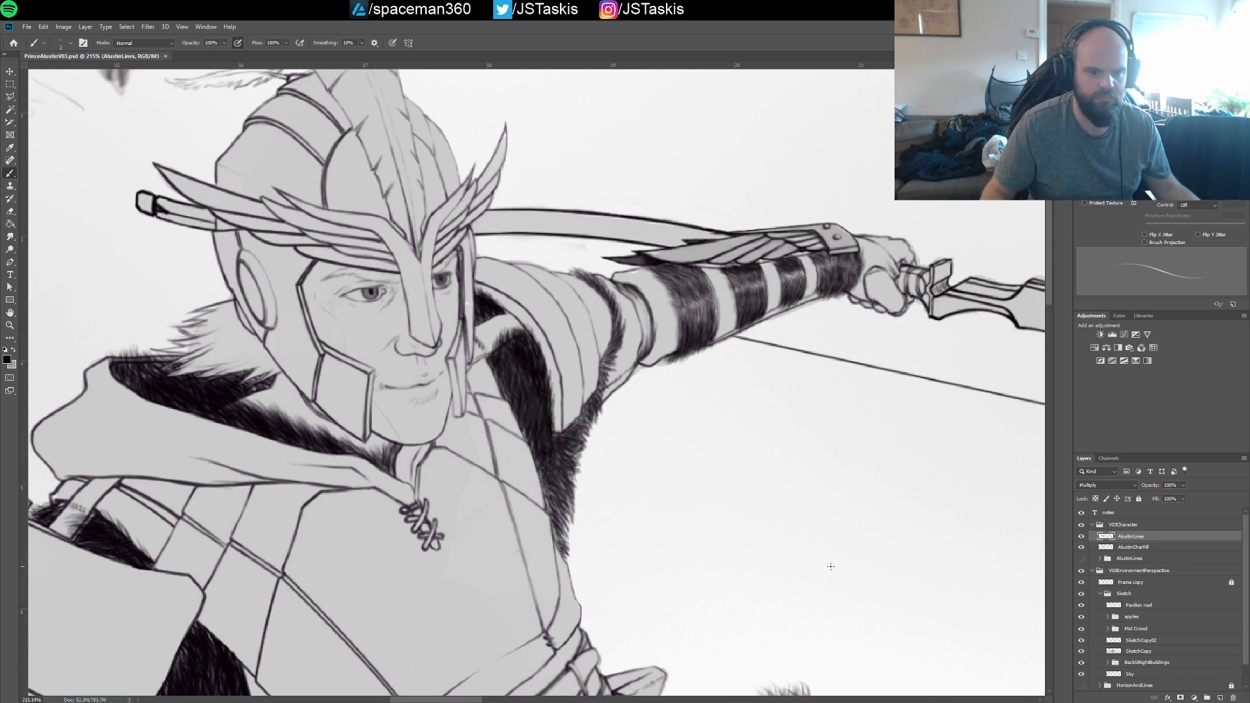
# Collapse the V03Character group, select the Sketch group, and save the document
pyautogui.moveTo(901, 556); pyautogui.dragTo(768, 478)
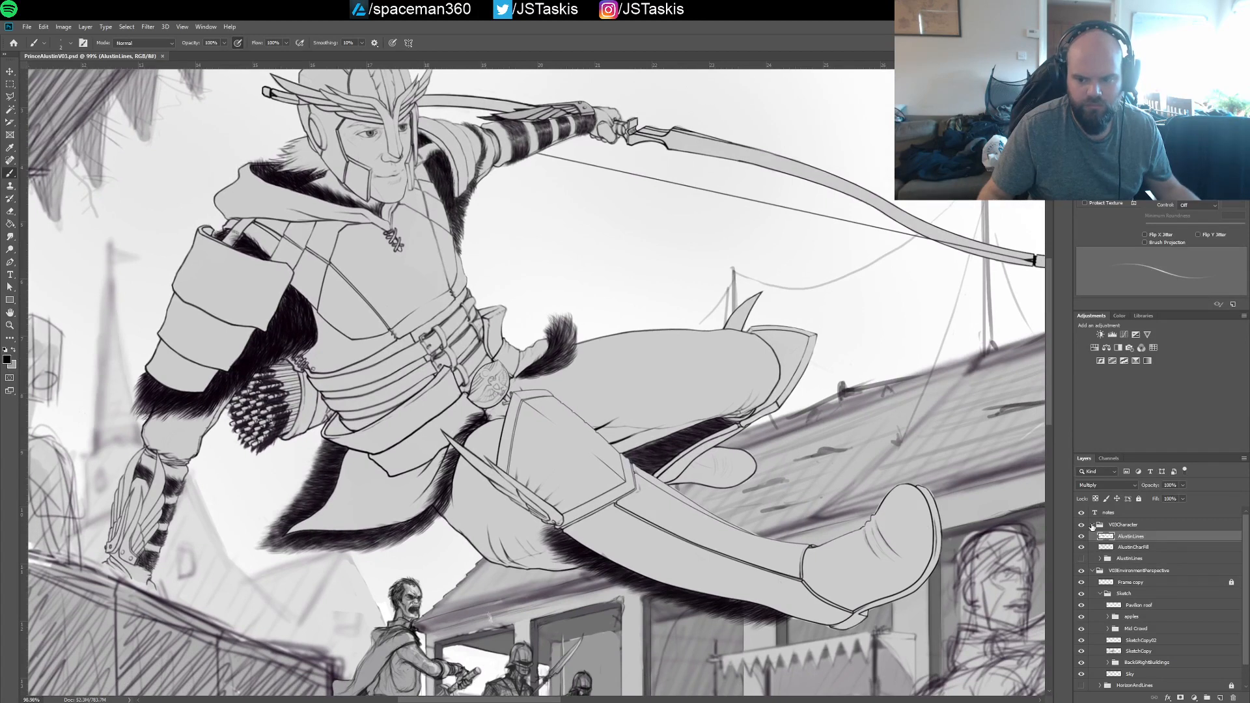
pyautogui.click(1093, 524)
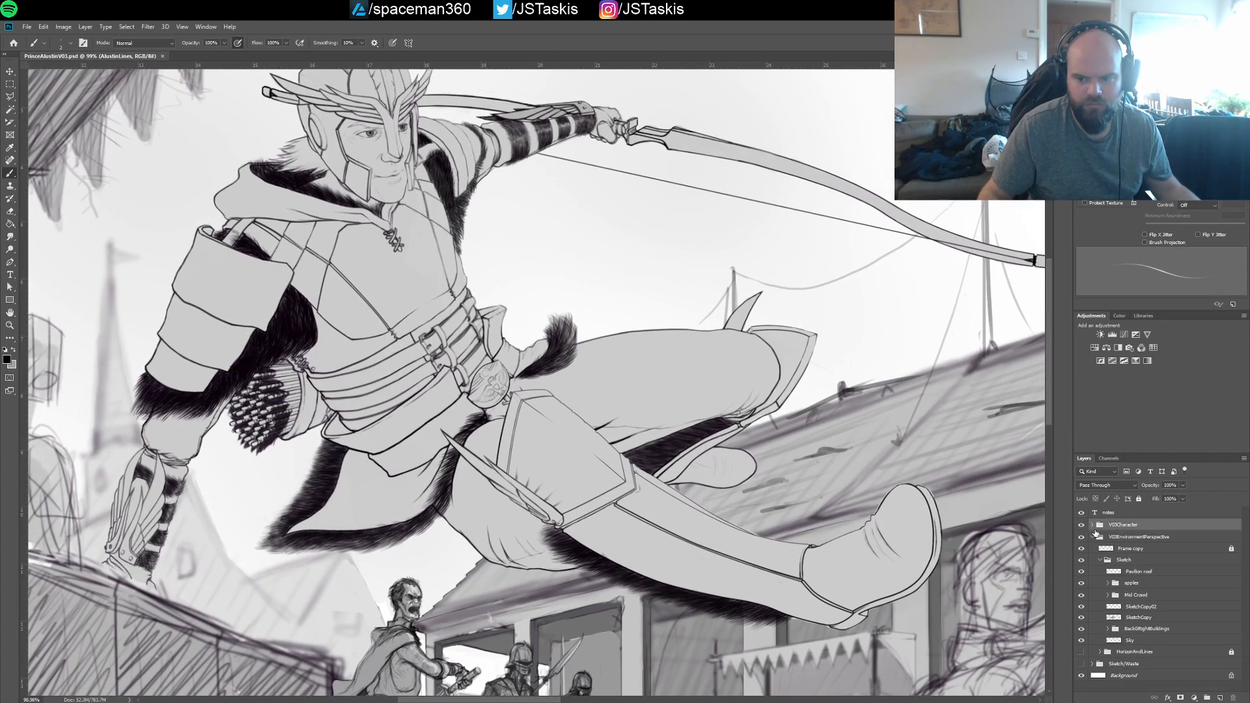
pyautogui.click(1125, 561)
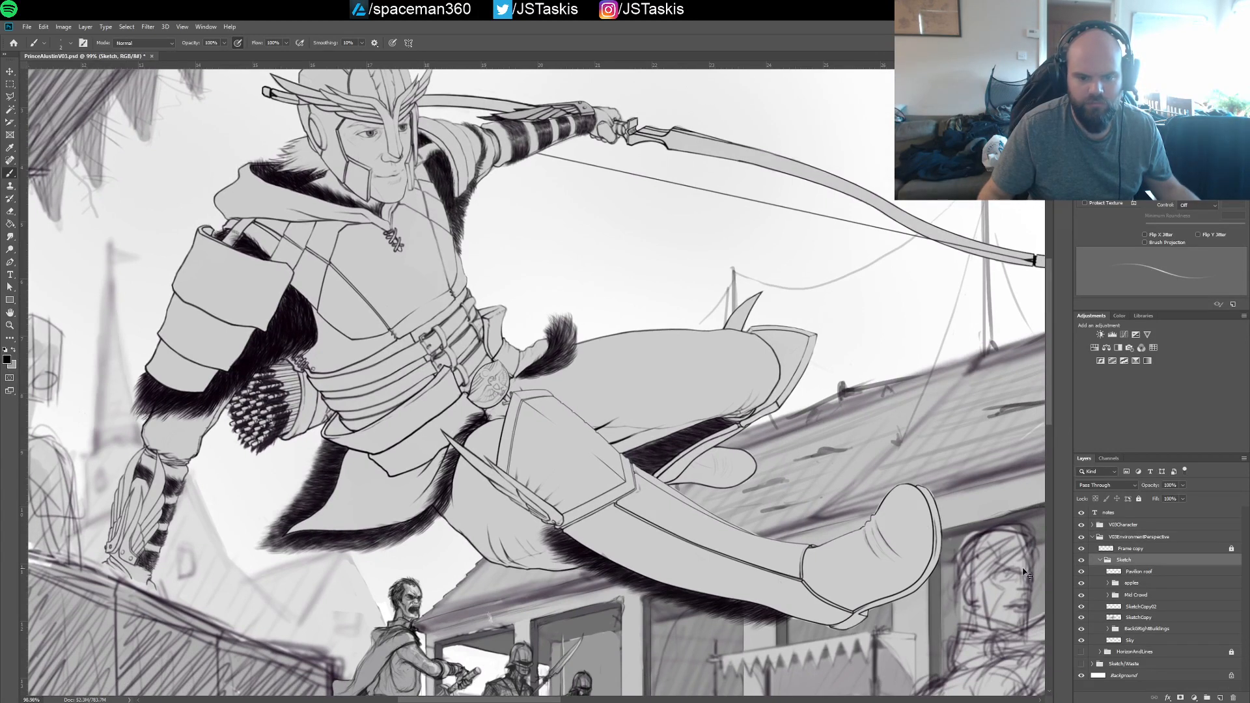
pyautogui.hotkey('ctrl', 's')
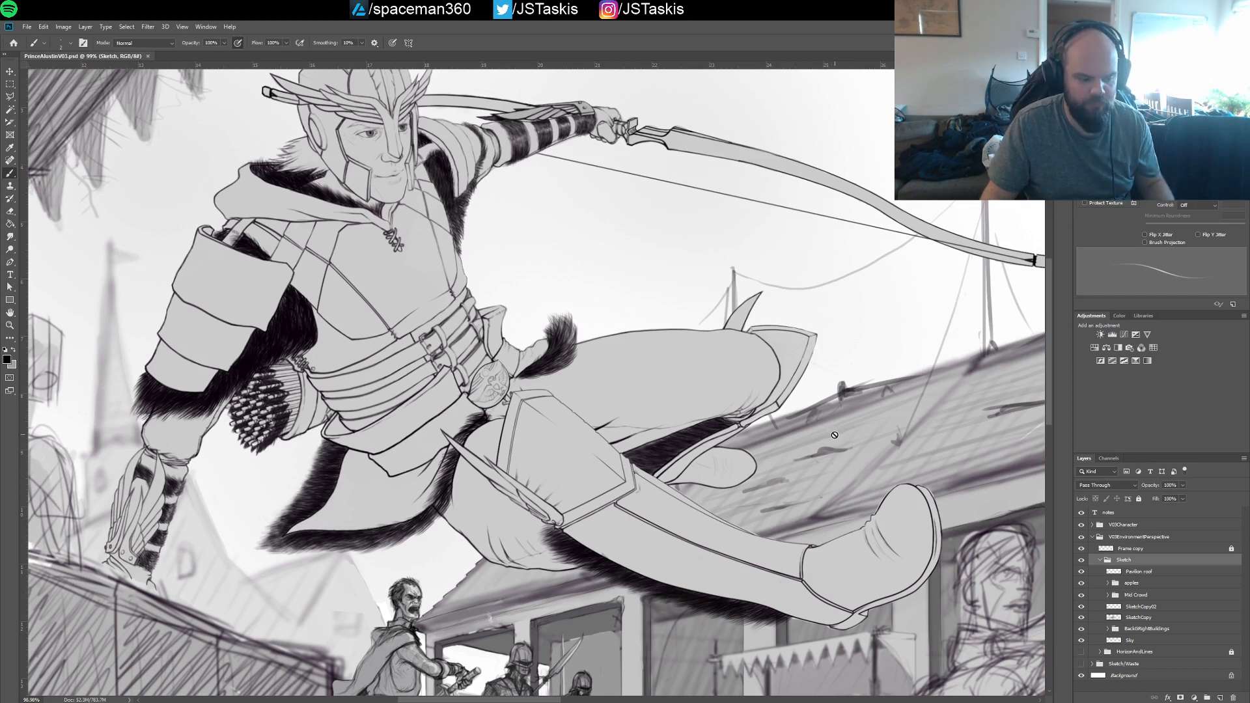
# Examine the crate, the stall, the crowd figures and the shouting captain beneath the leaping prince
pyautogui.moveTo(859, 524); pyautogui.dragTo(851, 394)
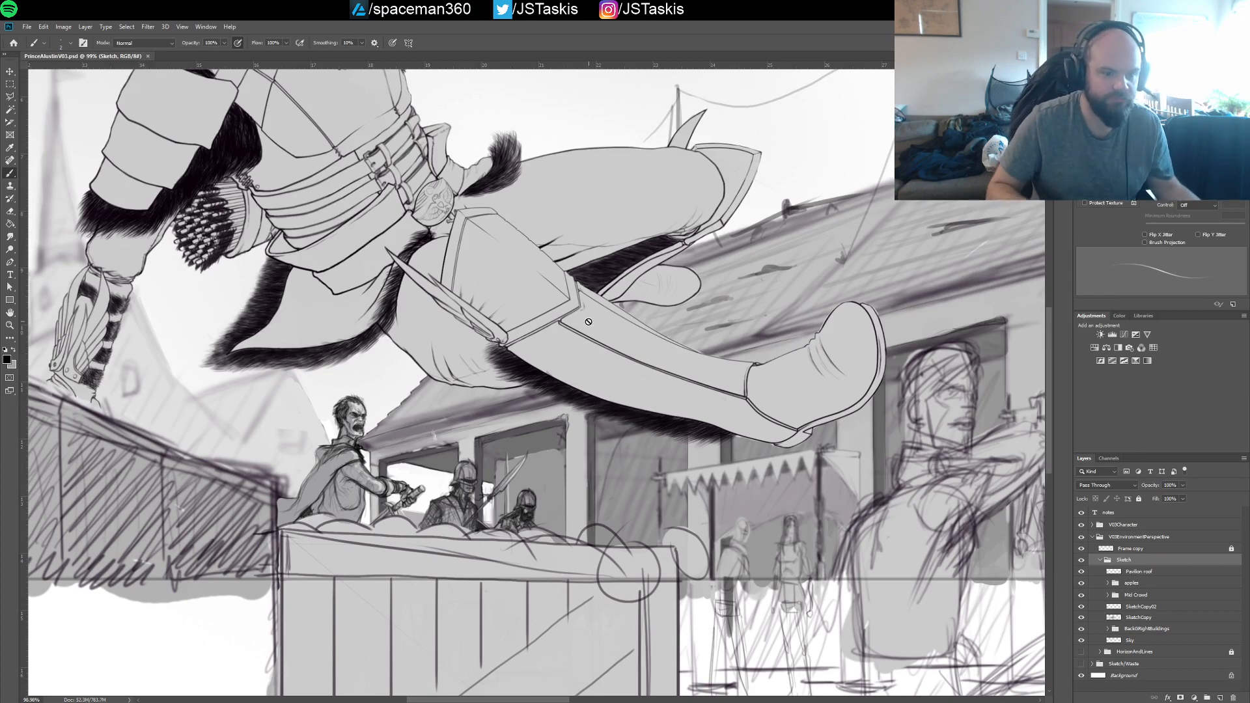
pyautogui.moveTo(547, 297); pyautogui.dragTo(536, 322)
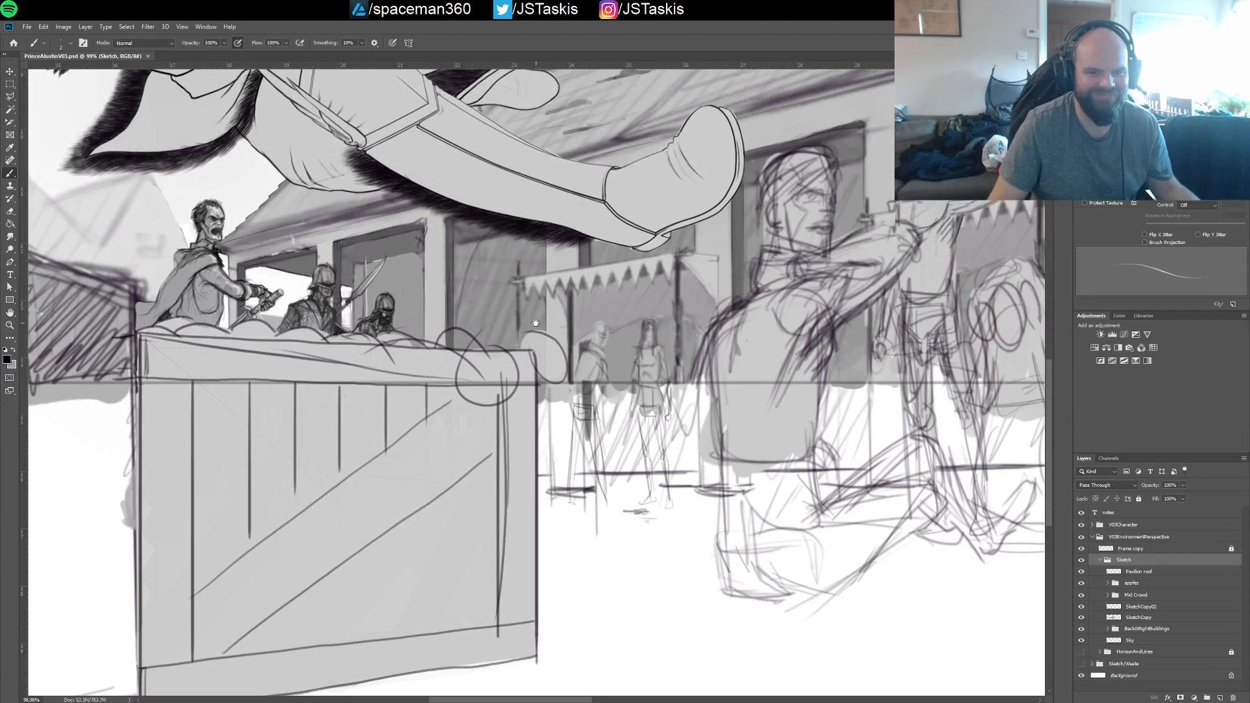
pyautogui.moveTo(692, 297); pyautogui.dragTo(847, 334)
pyautogui.scroll(-2, 510, 308)
pyautogui.moveTo(492, 184); pyautogui.dragTo(565, 352)
pyautogui.scroll(5, 564, 390)
pyautogui.moveTo(564, 398); pyautogui.dragTo(550, 155)
pyautogui.scroll(5, 522, 338)
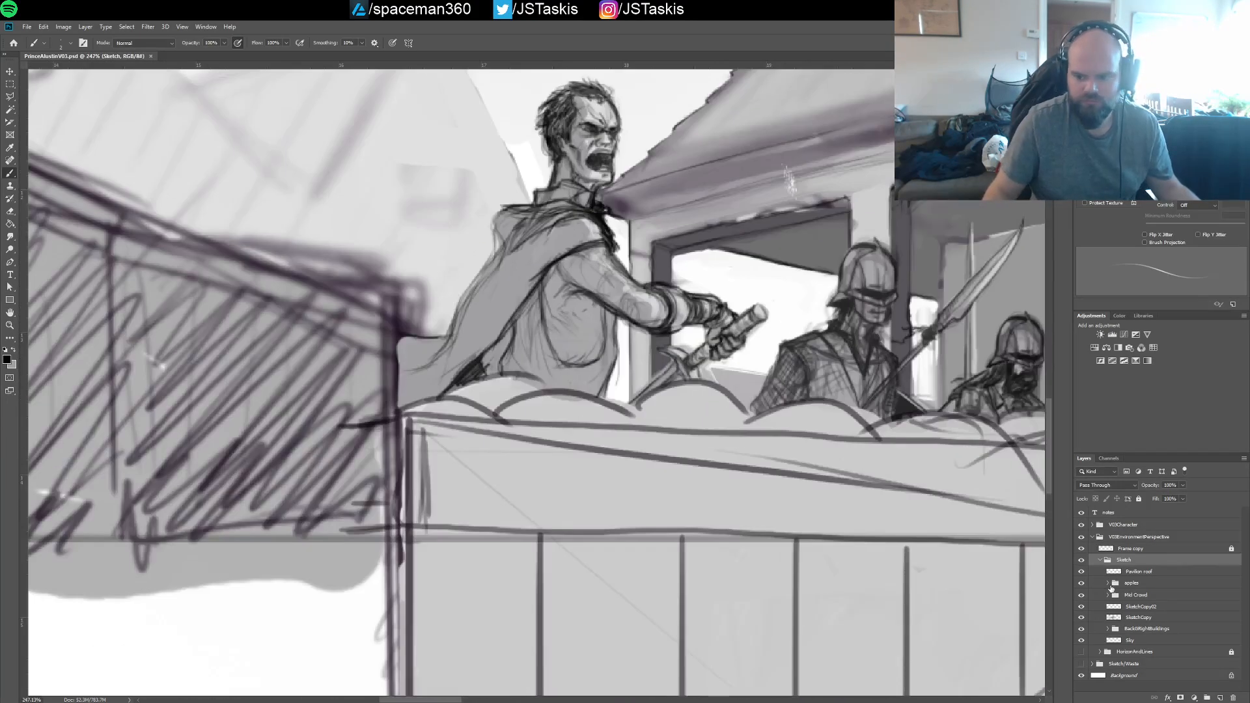
# Expand the Mid Crowd group, collapse the soldier copy group, and open and select the Captain group
pyautogui.click(1109, 596)
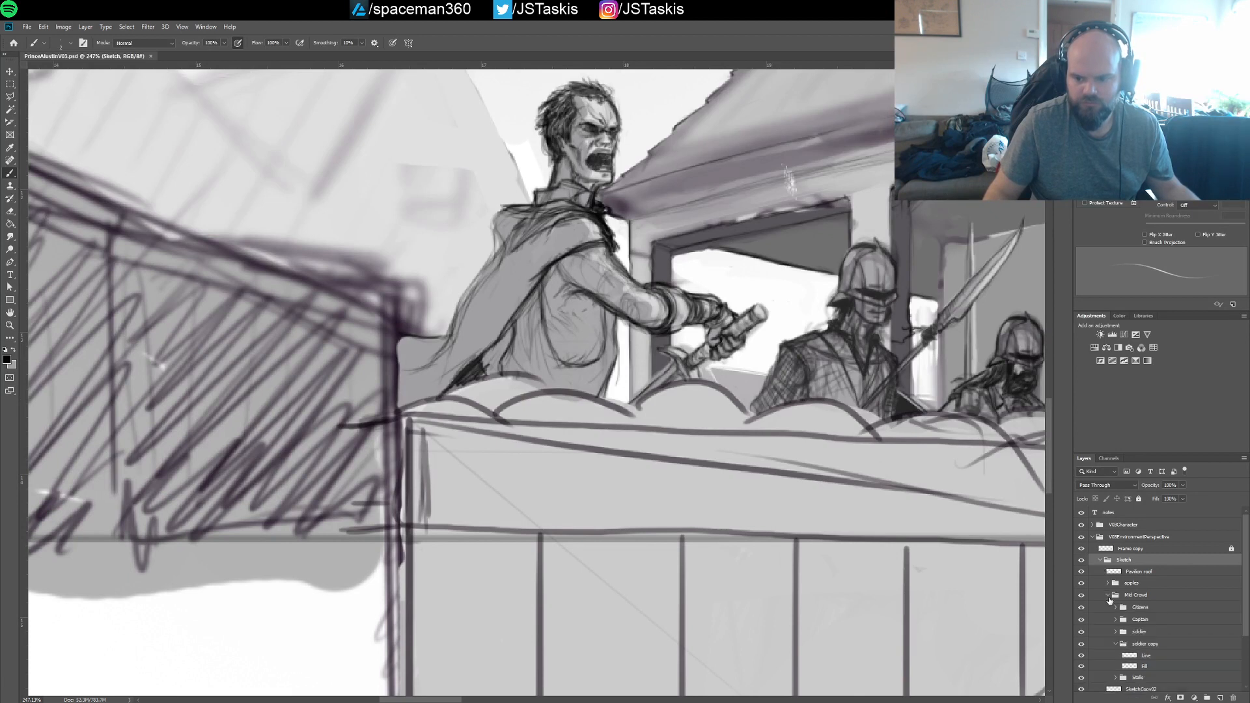
pyautogui.click(1116, 644)
pyautogui.click(1116, 620)
pyautogui.click(1141, 622)
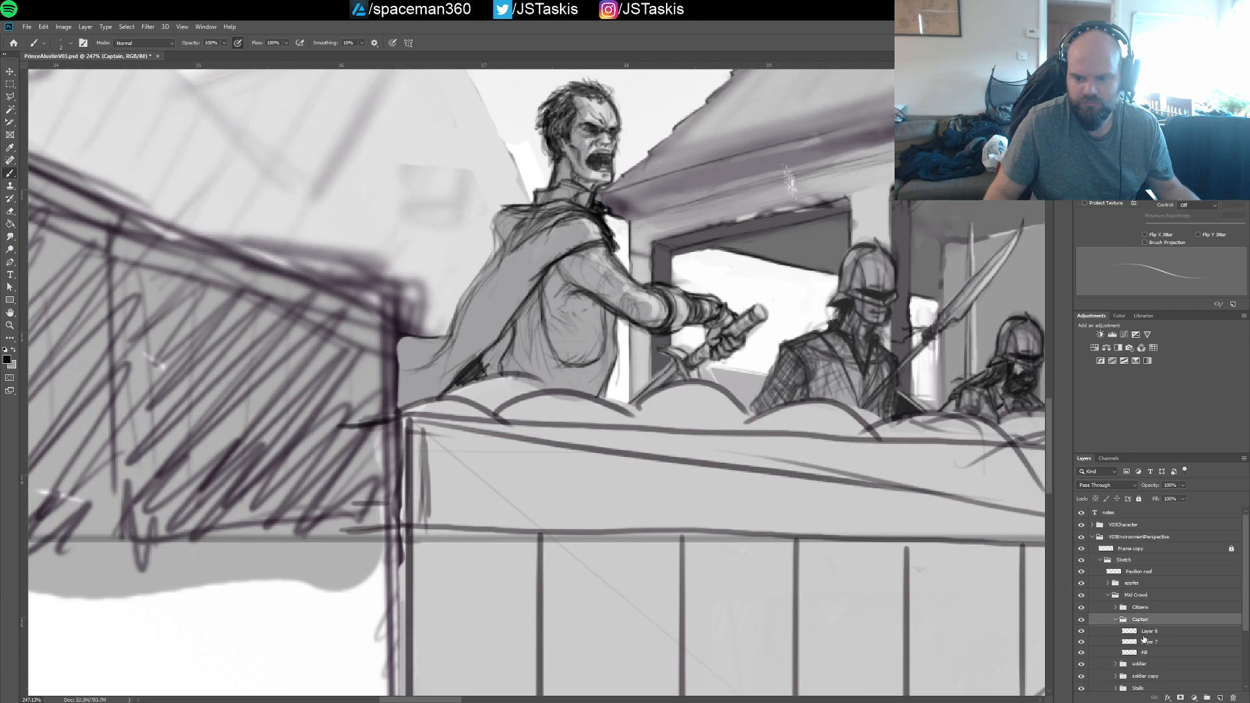
# Check what Layer 6 and Layer 7 of the Captain group contain by toggling their visibility, and select the group's Fill layer
pyautogui.click(1145, 633)
pyautogui.click(1082, 631)
pyautogui.click(1082, 631)
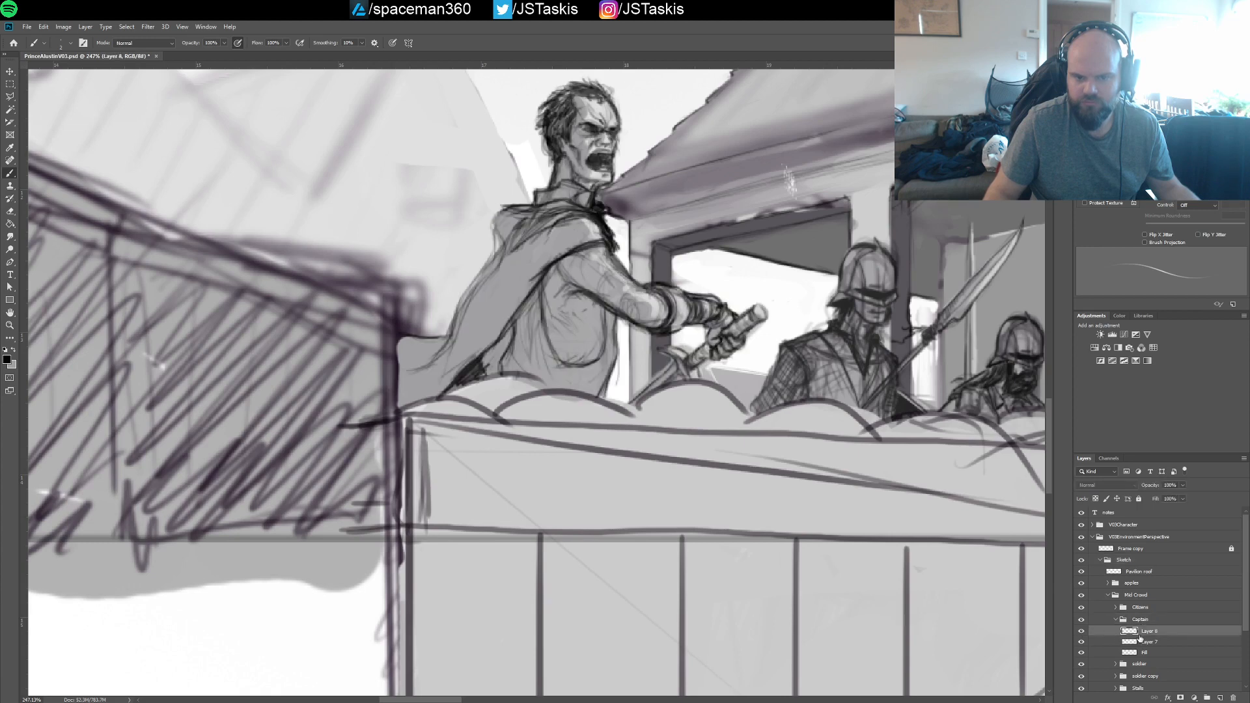
pyautogui.click(1140, 643)
pyautogui.click(1082, 642)
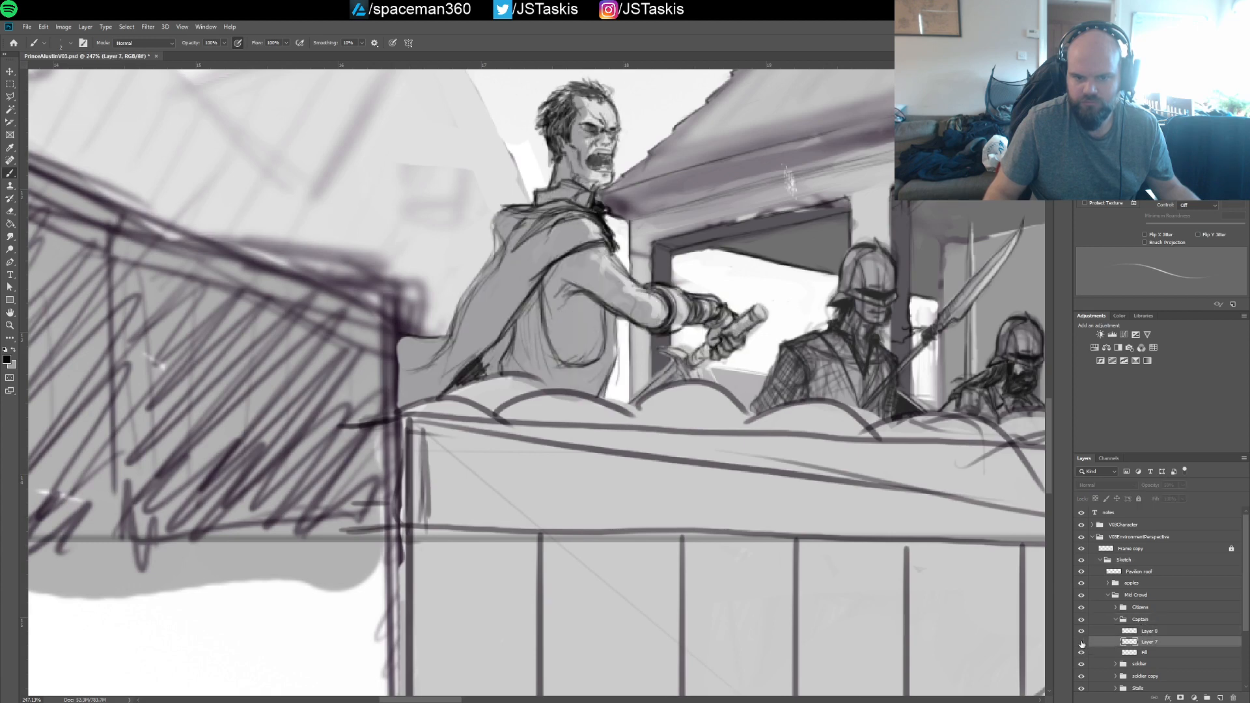
pyautogui.click(1082, 642)
pyautogui.click(1134, 654)
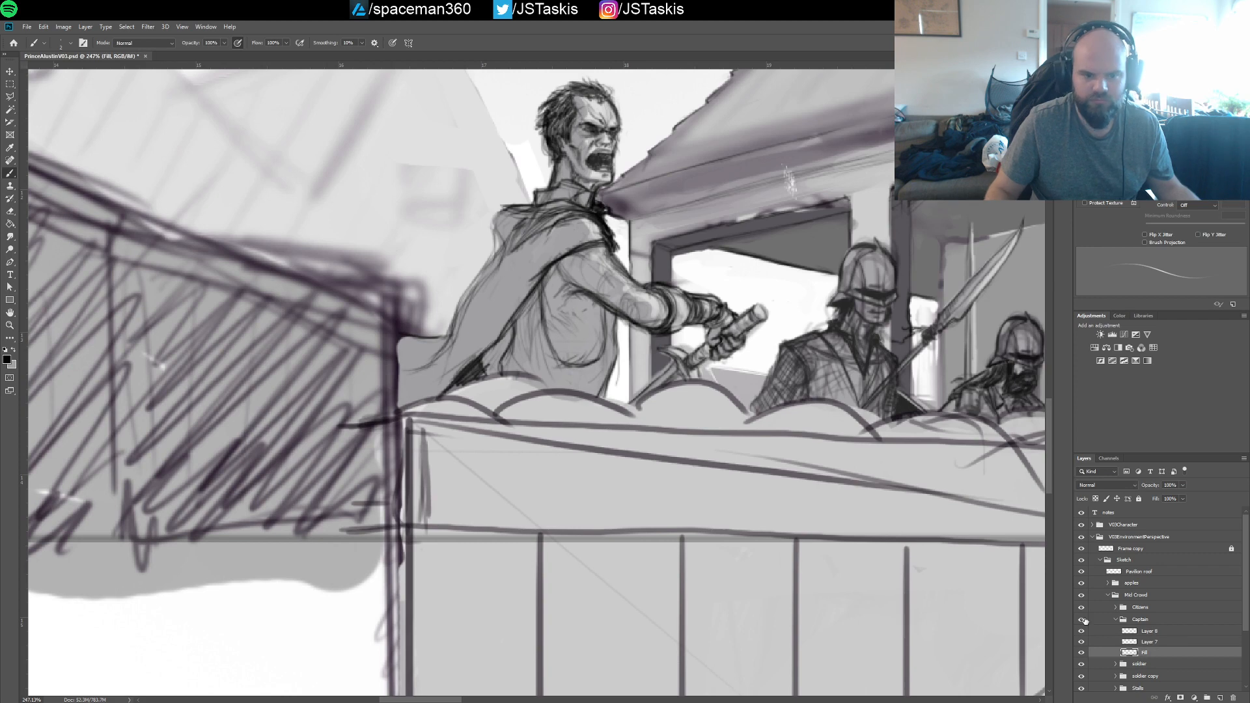
# Retouch the captain's fill beside the dark wall's edge, undo the last stroke, and collapse the Captain and Mid Crowd groups
pyautogui.moveTo(394, 335)
pyautogui.mouseDown()
pyautogui.moveTo(403, 403)
pyautogui.moveTo(403, 301)
pyautogui.moveTo(402, 357)
pyautogui.mouseUp()
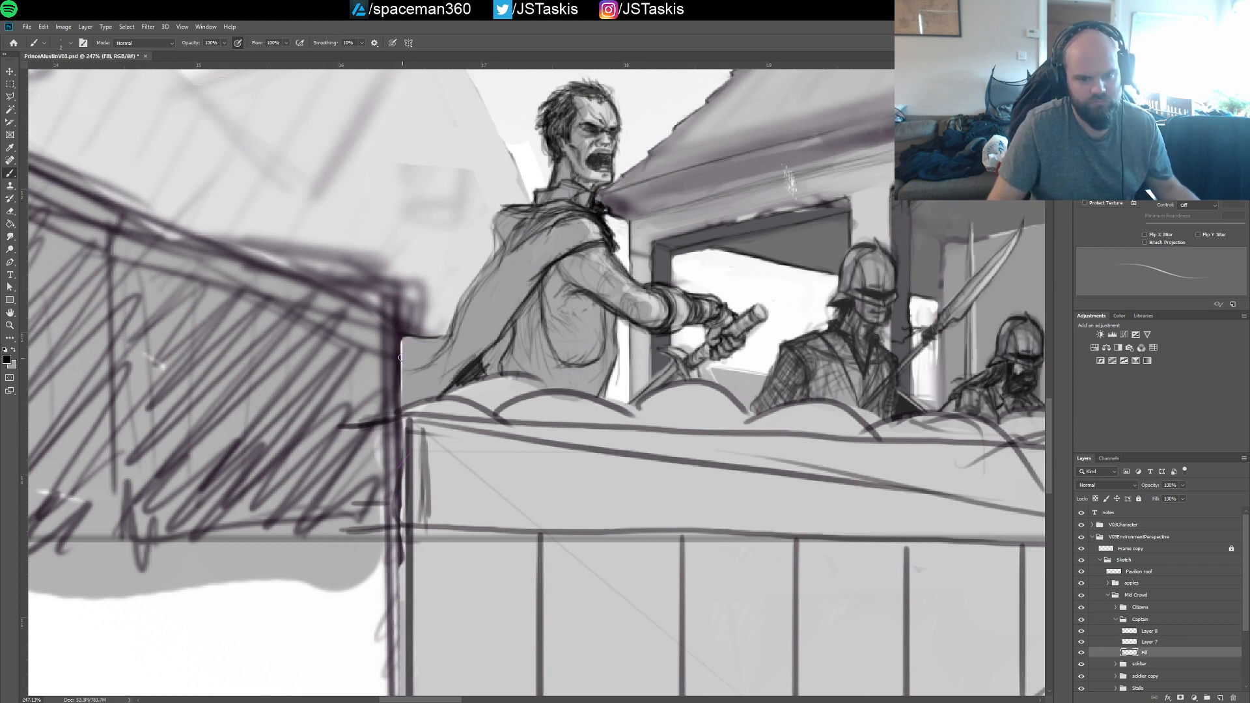
pyautogui.hotkey('ctrl', 'z')
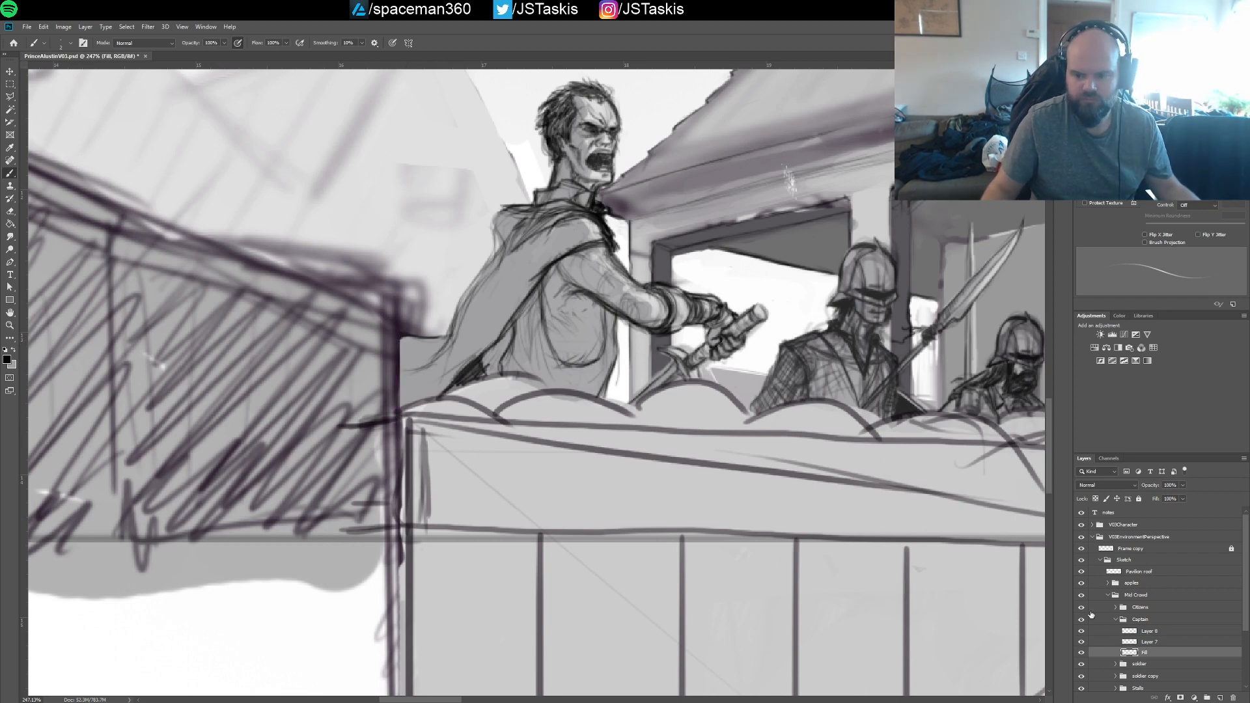
pyautogui.click(1115, 619)
pyautogui.click(1108, 596)
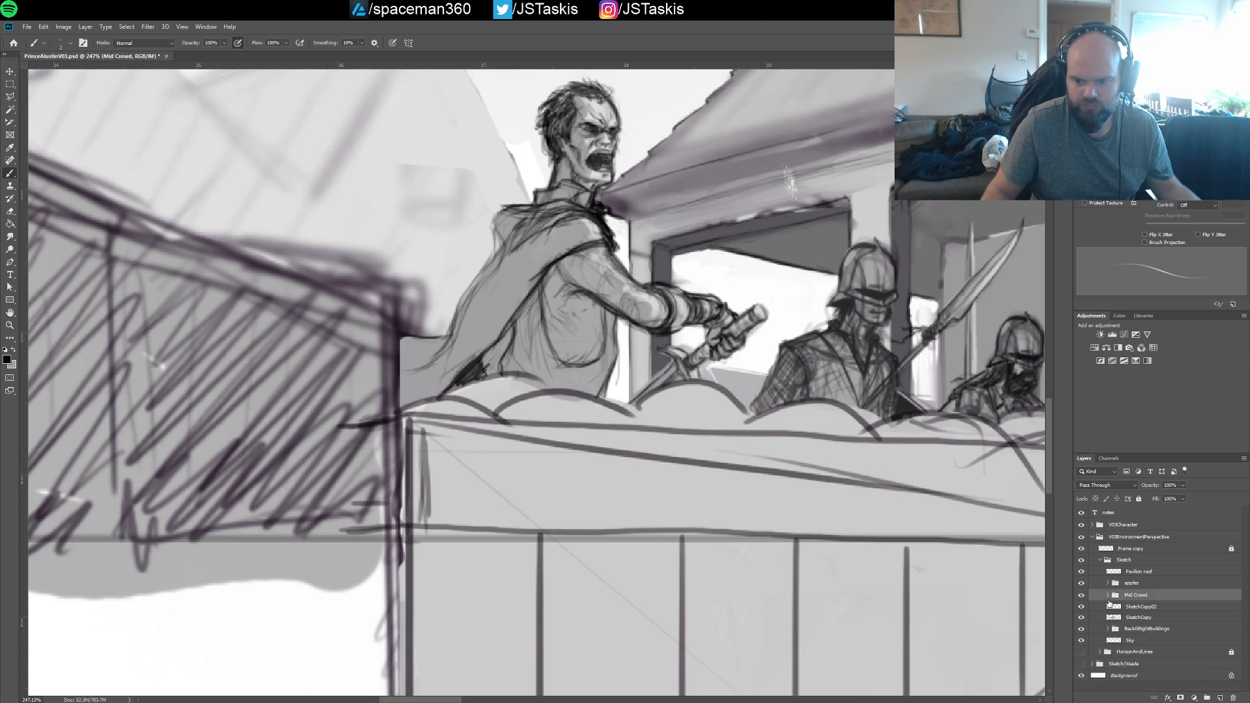
# Check the sky, buildings and sketch layers around the blocky background figure by toggling their visibility, and select the SketchCopy02 layer
pyautogui.moveTo(897, 516); pyautogui.dragTo(856, 518)
pyautogui.moveTo(857, 458); pyautogui.dragTo(857, 558)
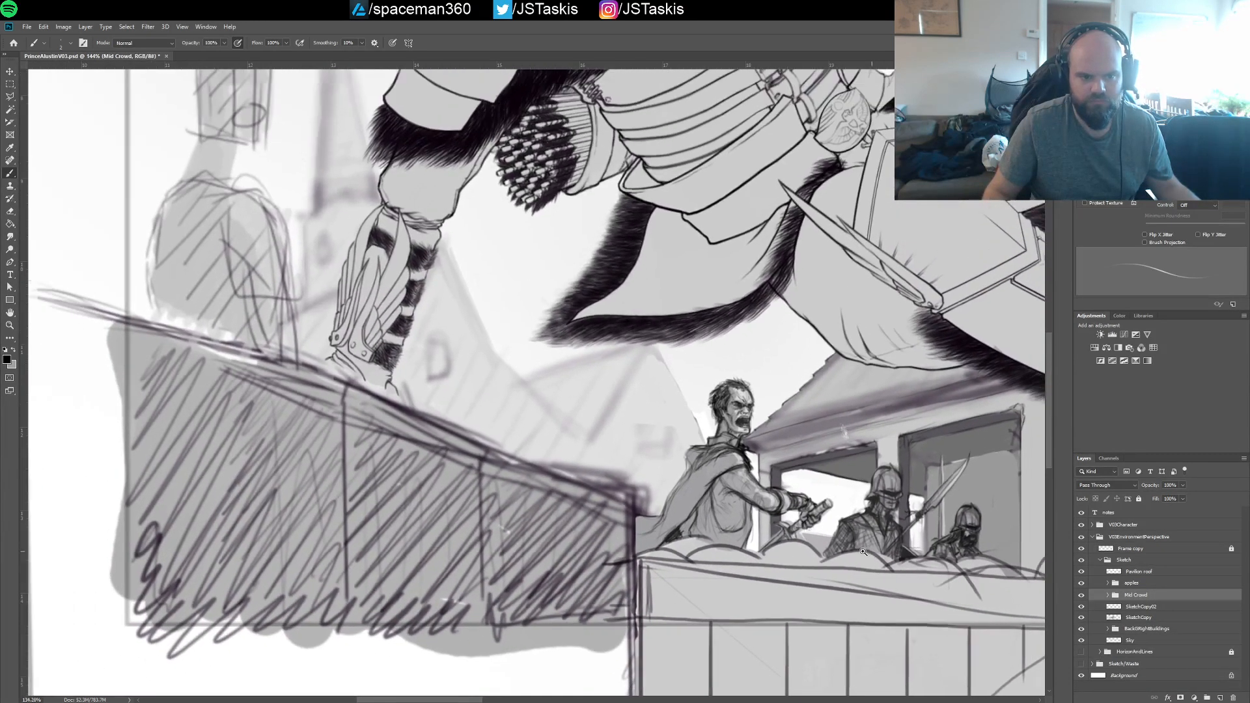
pyautogui.moveTo(812, 472); pyautogui.dragTo(878, 586)
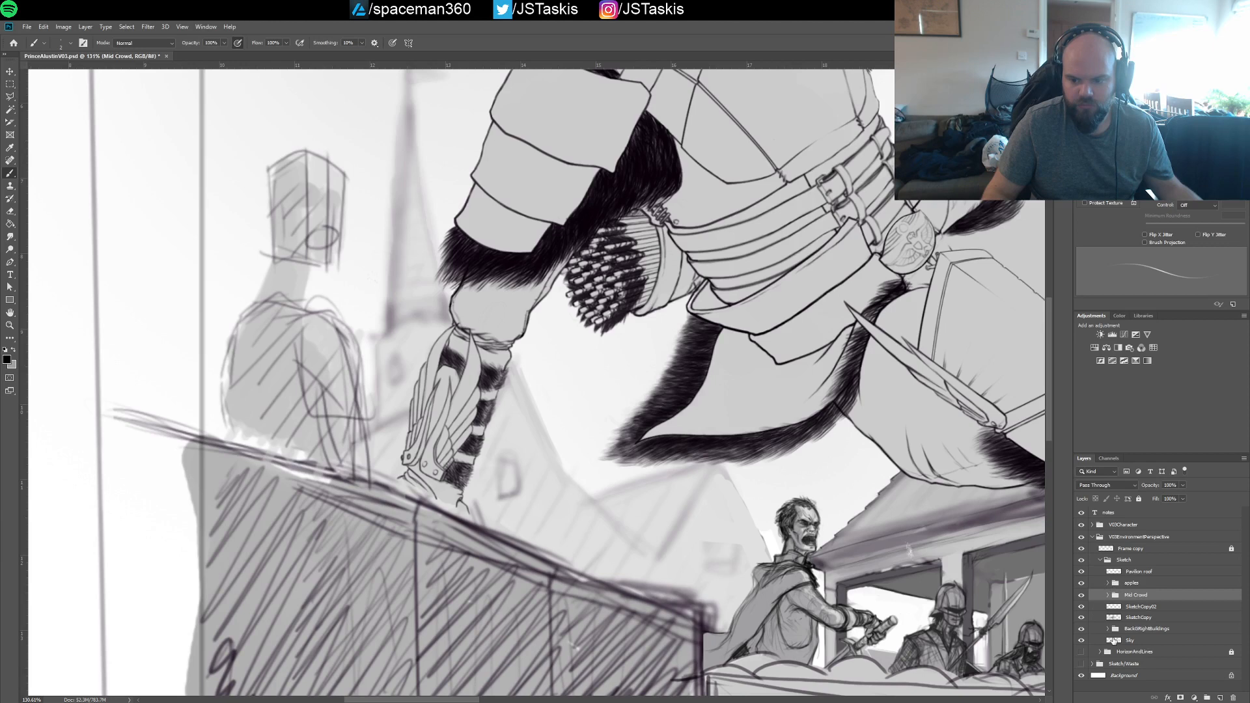
pyautogui.click(1082, 641)
pyautogui.click(1084, 629)
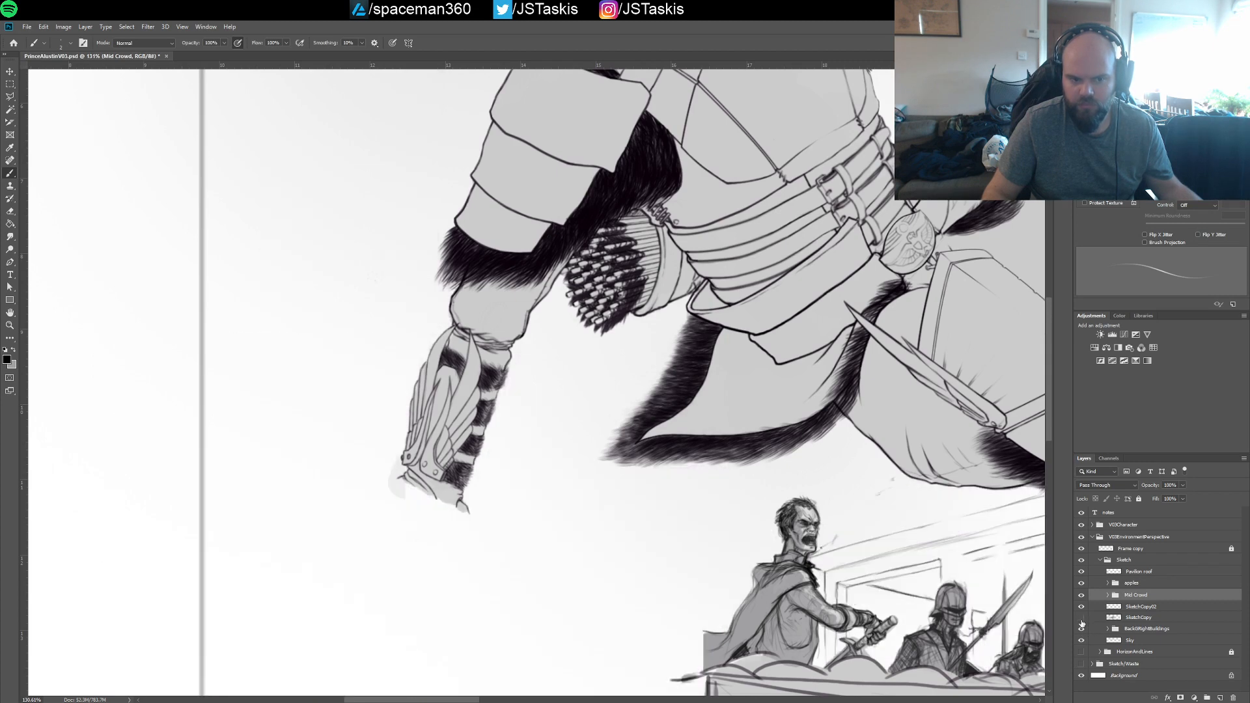
pyautogui.click(1083, 629)
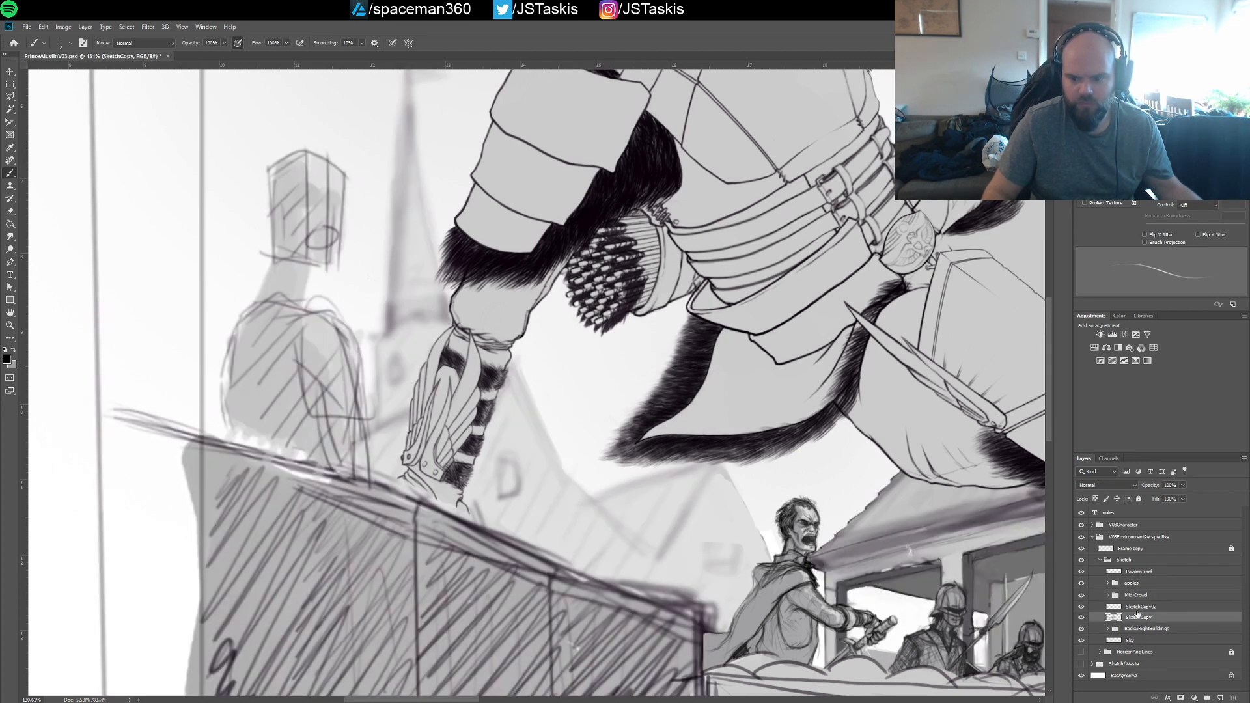
pyautogui.click(1140, 608)
pyautogui.click(1082, 607)
pyautogui.click(1081, 608)
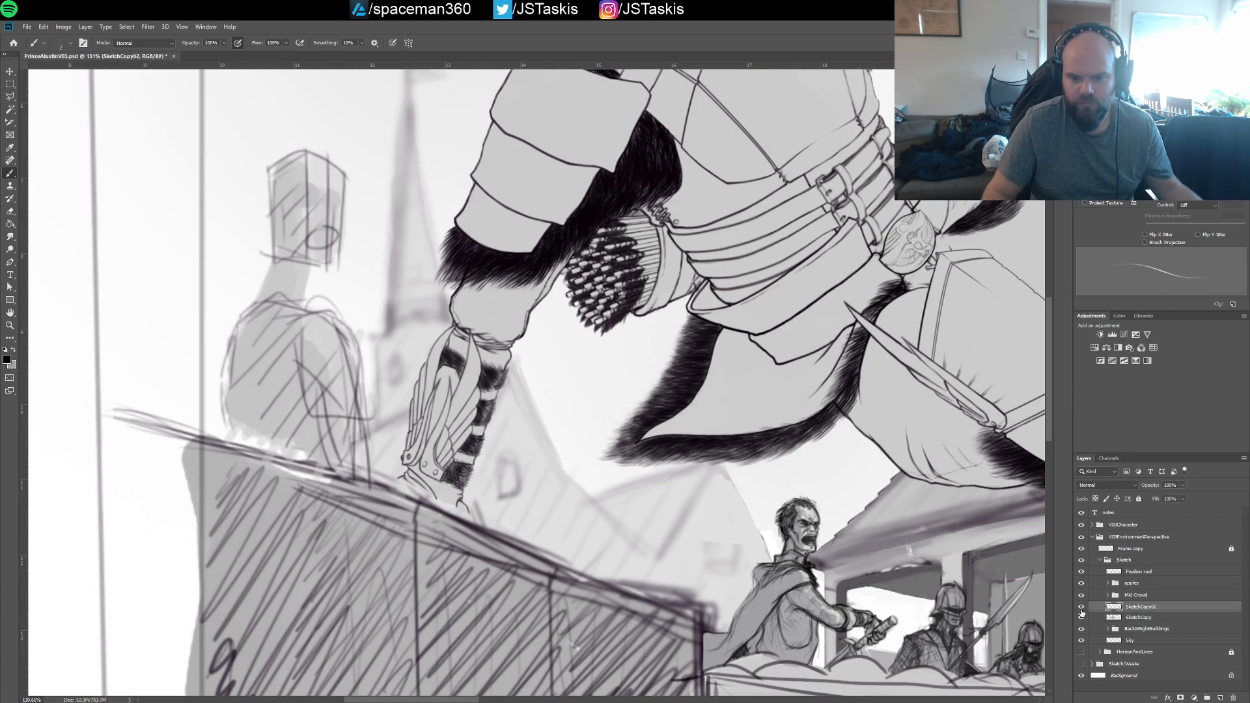
# Try to redraw the shoulders and torso outline of the blocky figure behind the hatched wall on the SketchCopy02 layer
pyautogui.scroll(-8, 1001, 565)
pyautogui.moveTo(911, 560); pyautogui.dragTo(811, 553)
pyautogui.scroll(8, 812, 552)
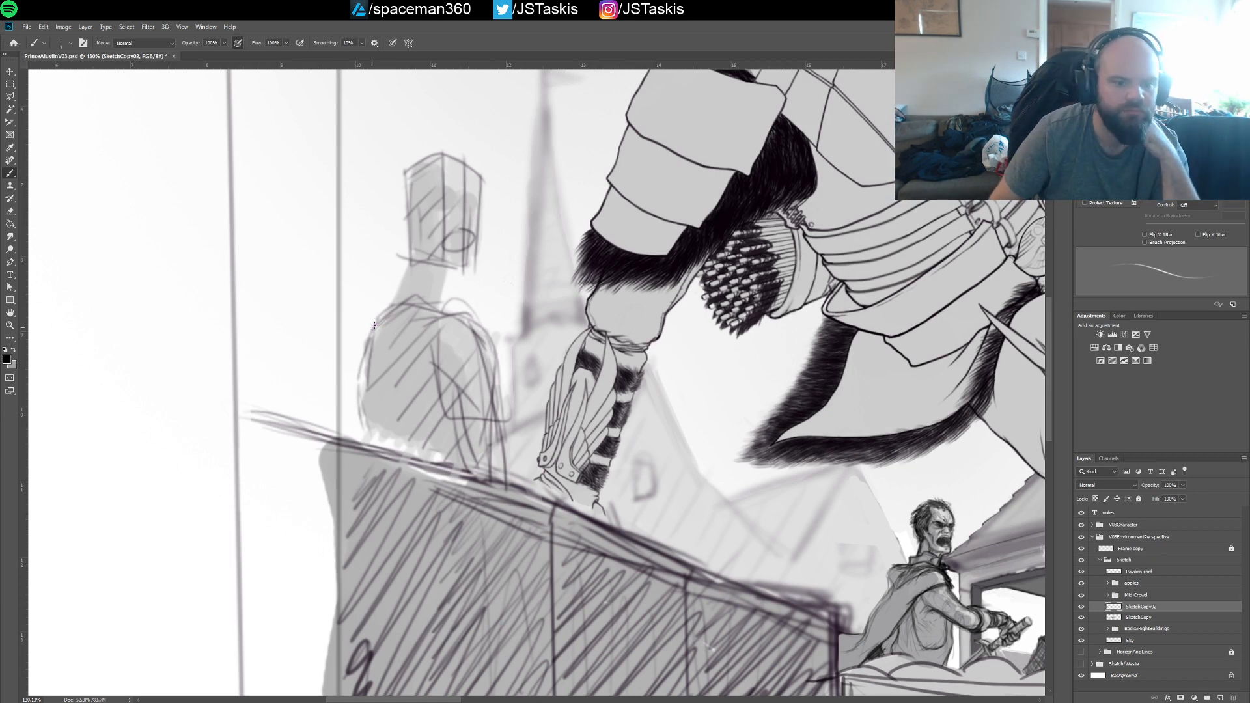
pyautogui.moveTo(397, 311)
pyautogui.mouseDown()
pyautogui.moveTo(424, 308)
pyautogui.moveTo(482, 335)
pyautogui.moveTo(497, 394)
pyautogui.mouseUp()
pyautogui.moveTo(476, 348); pyautogui.dragTo(499, 469)
pyautogui.moveTo(373, 324)
pyautogui.mouseDown()
pyautogui.moveTo(363, 391)
pyautogui.moveTo(362, 365)
pyautogui.moveTo(377, 444)
pyautogui.mouseUp()
pyautogui.moveTo(379, 326)
pyautogui.mouseDown()
pyautogui.moveTo(371, 391)
pyautogui.moveTo(392, 447)
pyautogui.moveTo(374, 388)
pyautogui.mouseUp()
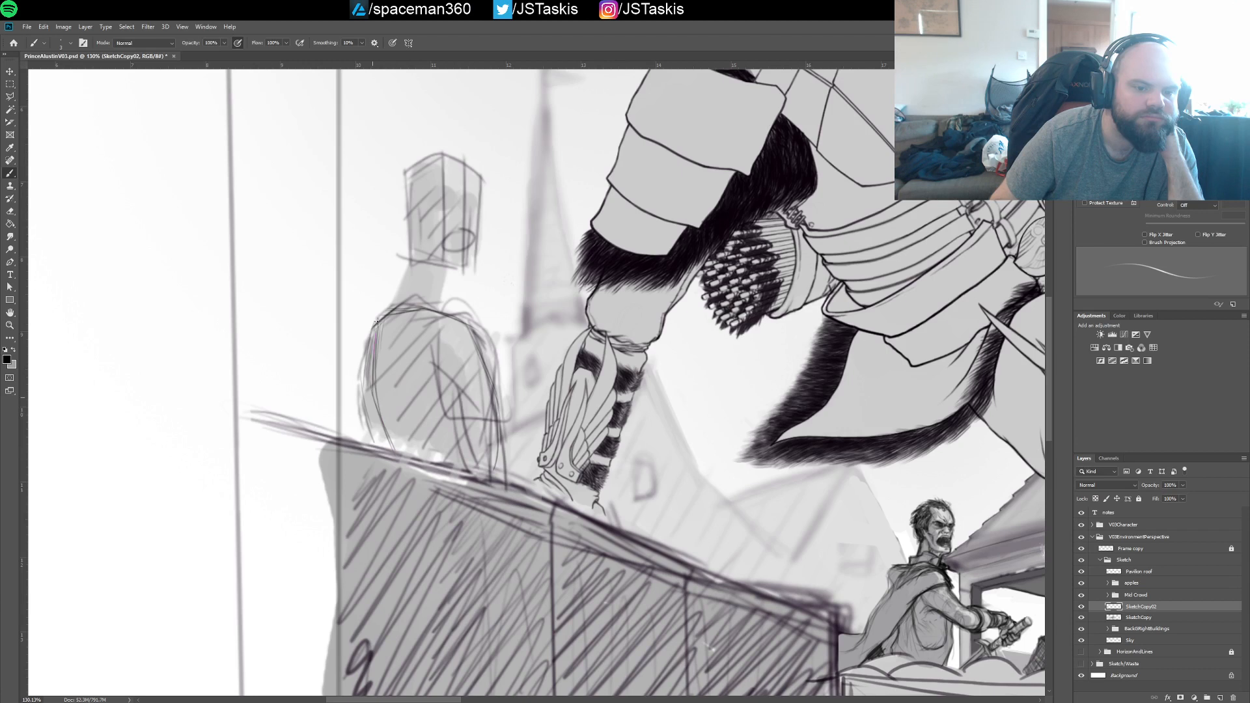
pyautogui.moveTo(375, 323)
pyautogui.mouseDown()
pyautogui.moveTo(369, 405)
pyautogui.moveTo(396, 458)
pyautogui.mouseUp()
pyautogui.moveTo(373, 322); pyautogui.dragTo(362, 407)
pyautogui.moveTo(362, 388); pyautogui.dragTo(377, 451)
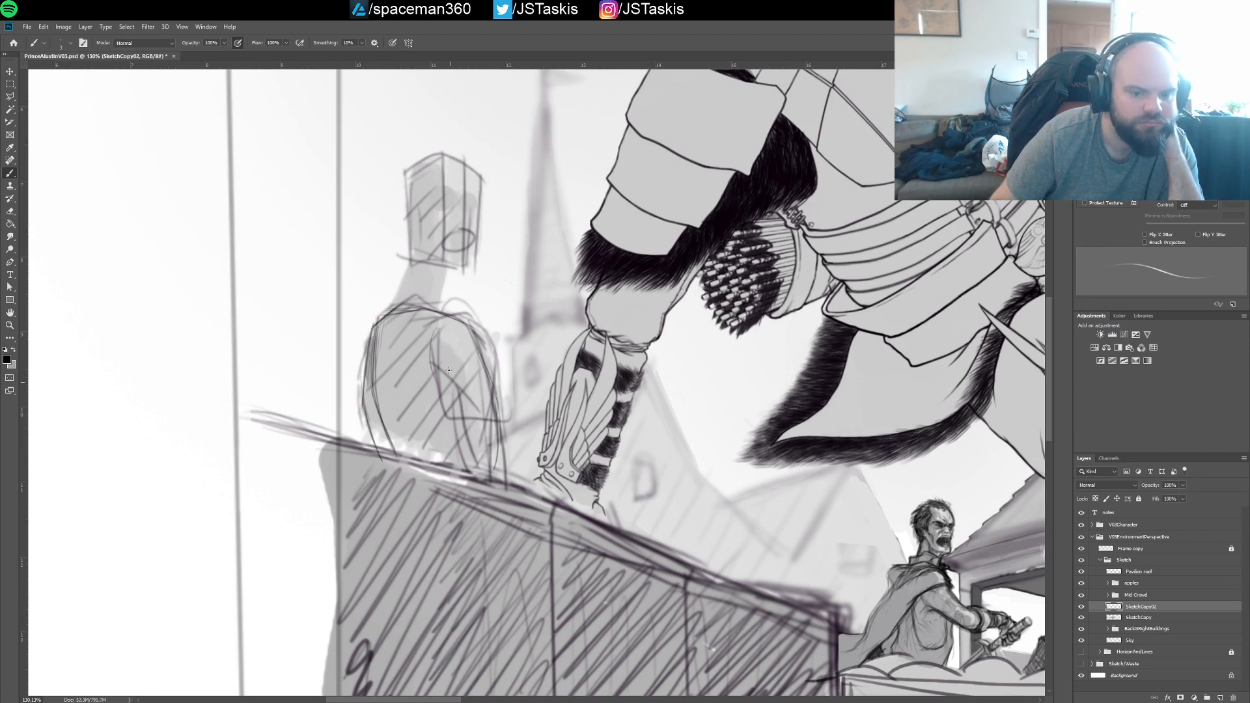
# Try to sketch a rounded shoulder and arm over the blocky figure's torso, on the side facing the church spire
pyautogui.moveTo(437, 360)
pyautogui.mouseDown()
pyautogui.moveTo(484, 370)
pyautogui.moveTo(435, 365)
pyautogui.moveTo(485, 420)
pyautogui.mouseUp()
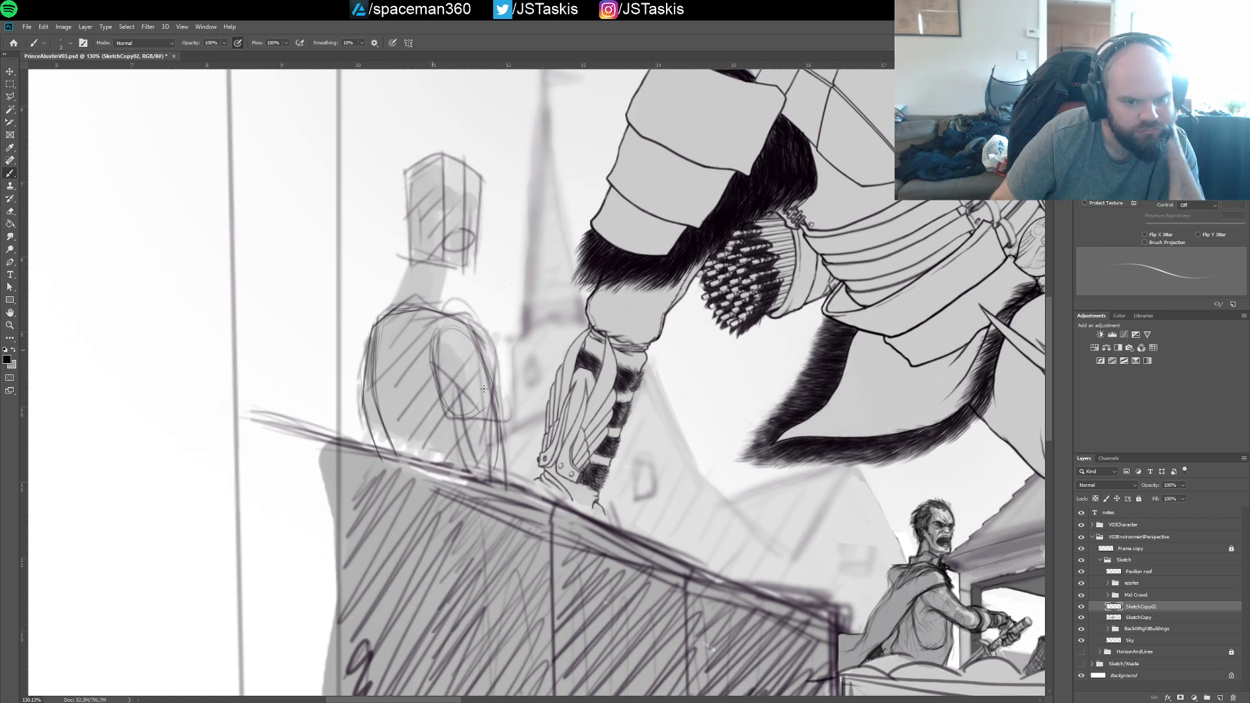
pyautogui.moveTo(477, 343); pyautogui.dragTo(446, 413)
pyautogui.moveTo(433, 366)
pyautogui.mouseDown()
pyautogui.moveTo(476, 388)
pyautogui.moveTo(474, 421)
pyautogui.moveTo(488, 390)
pyautogui.moveTo(484, 405)
pyautogui.moveTo(461, 325)
pyautogui.mouseUp()
pyautogui.moveTo(435, 335); pyautogui.dragTo(478, 337)
pyautogui.moveTo(436, 331)
pyautogui.mouseDown()
pyautogui.moveTo(465, 328)
pyautogui.moveTo(481, 415)
pyautogui.moveTo(500, 409)
pyautogui.mouseUp()
pyautogui.moveTo(470, 330)
pyautogui.mouseDown()
pyautogui.moveTo(499, 401)
pyautogui.moveTo(498, 481)
pyautogui.mouseUp()
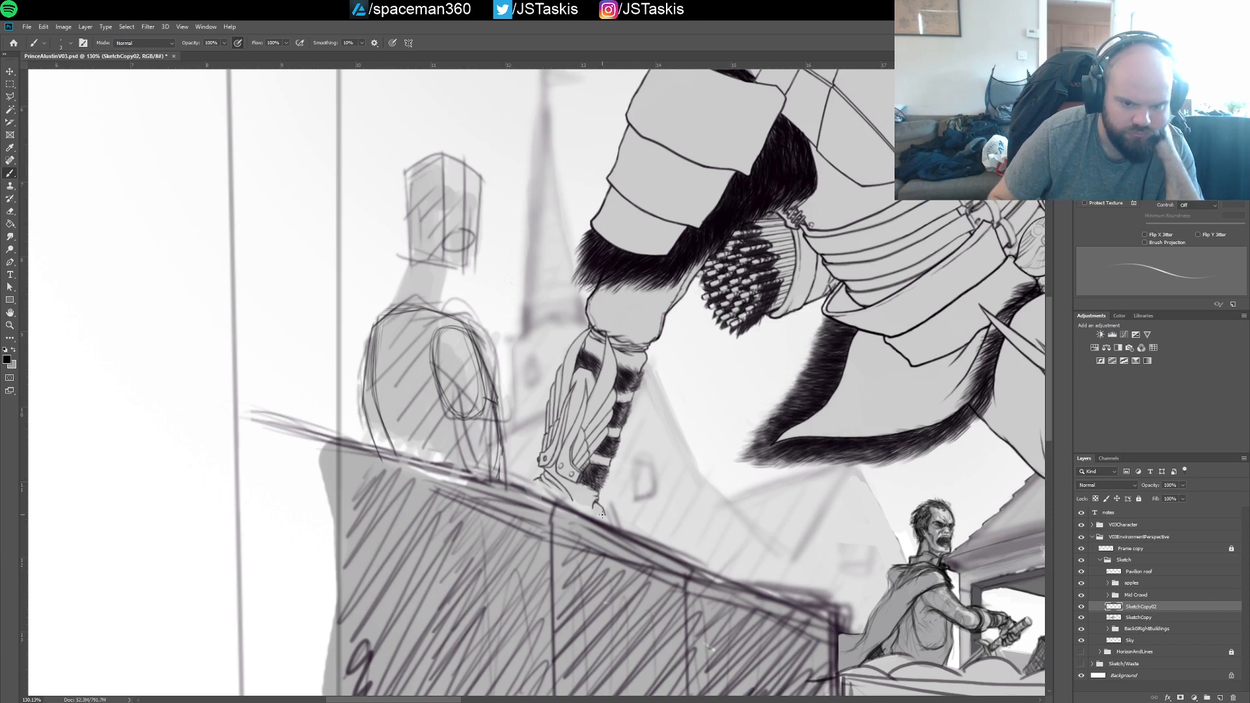
pyautogui.moveTo(501, 453); pyautogui.dragTo(500, 450)
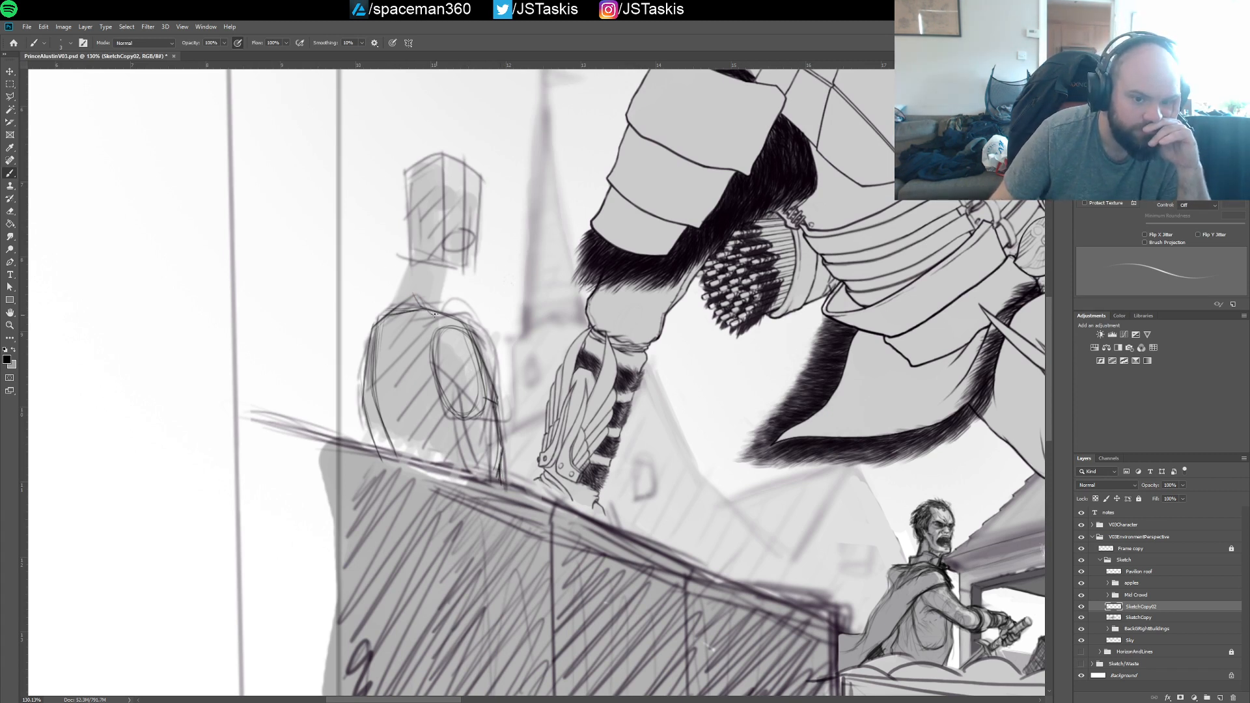
# Try to draw the neck between the blocky figure's shoulders and head, and undo all the new strokes over the figure
pyautogui.moveTo(434, 314); pyautogui.dragTo(421, 282)
pyautogui.moveTo(381, 317); pyautogui.dragTo(405, 268)
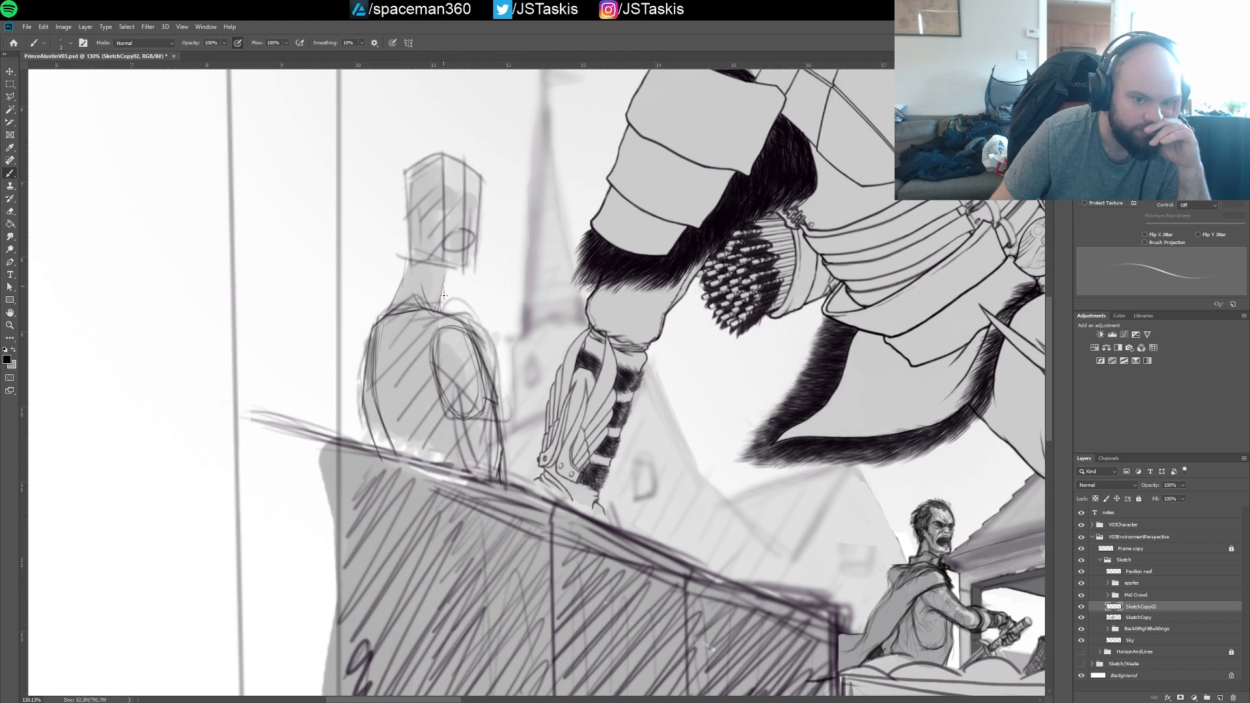
pyautogui.moveTo(439, 315); pyautogui.dragTo(447, 281)
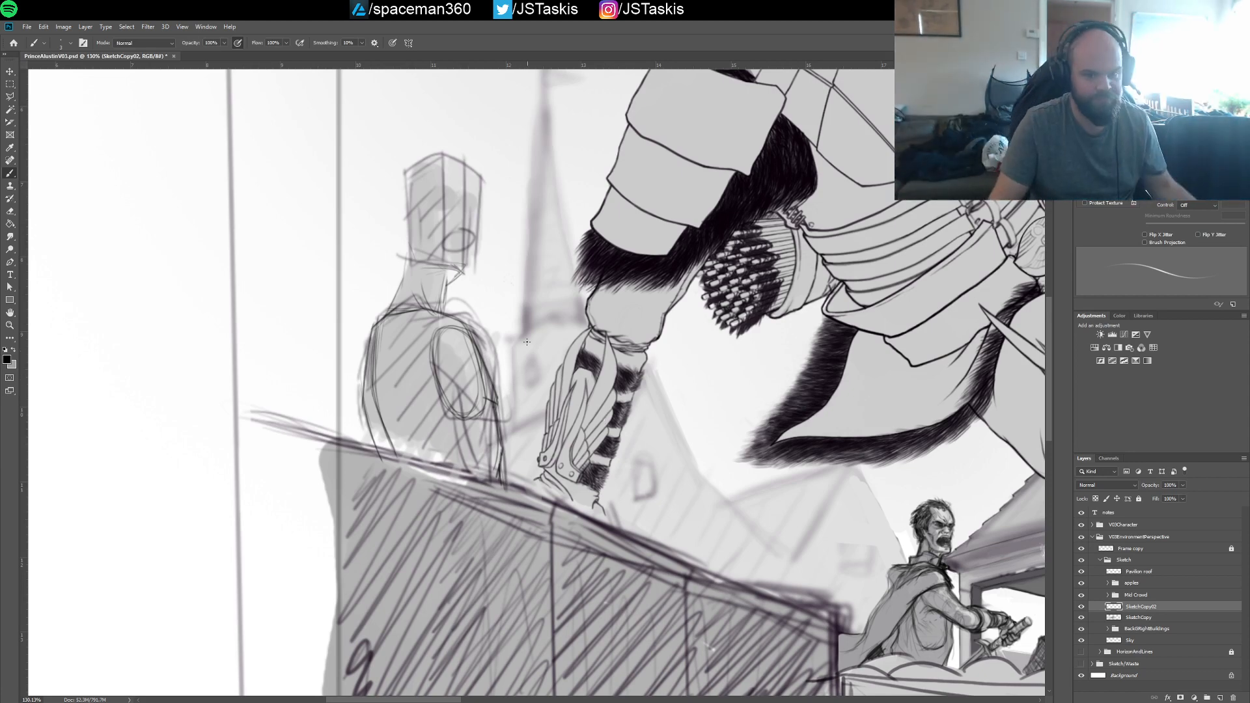
pyautogui.scroll(-1, 515, 320)
pyautogui.scroll(-1, 515, 319)
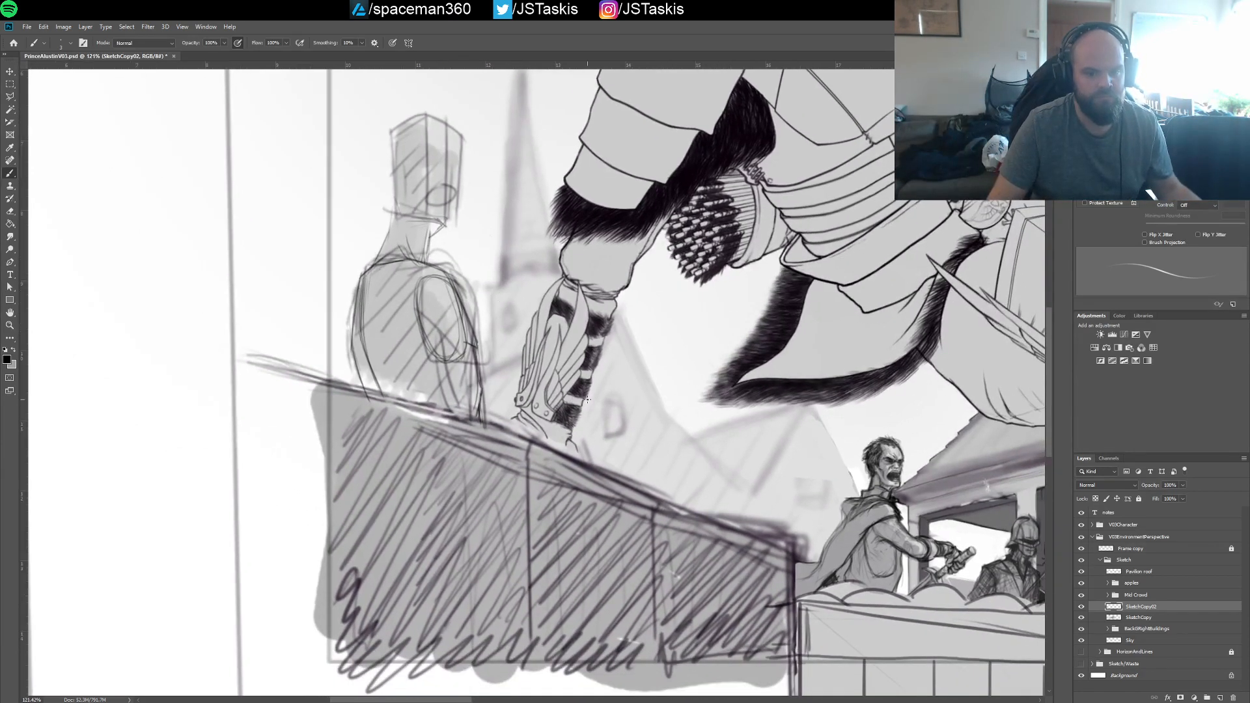
pyautogui.hotkey('ctrl', 'z')
pyautogui.hotkey('ctrl', 'z')
pyautogui.hotkey('ctrl', 'z')
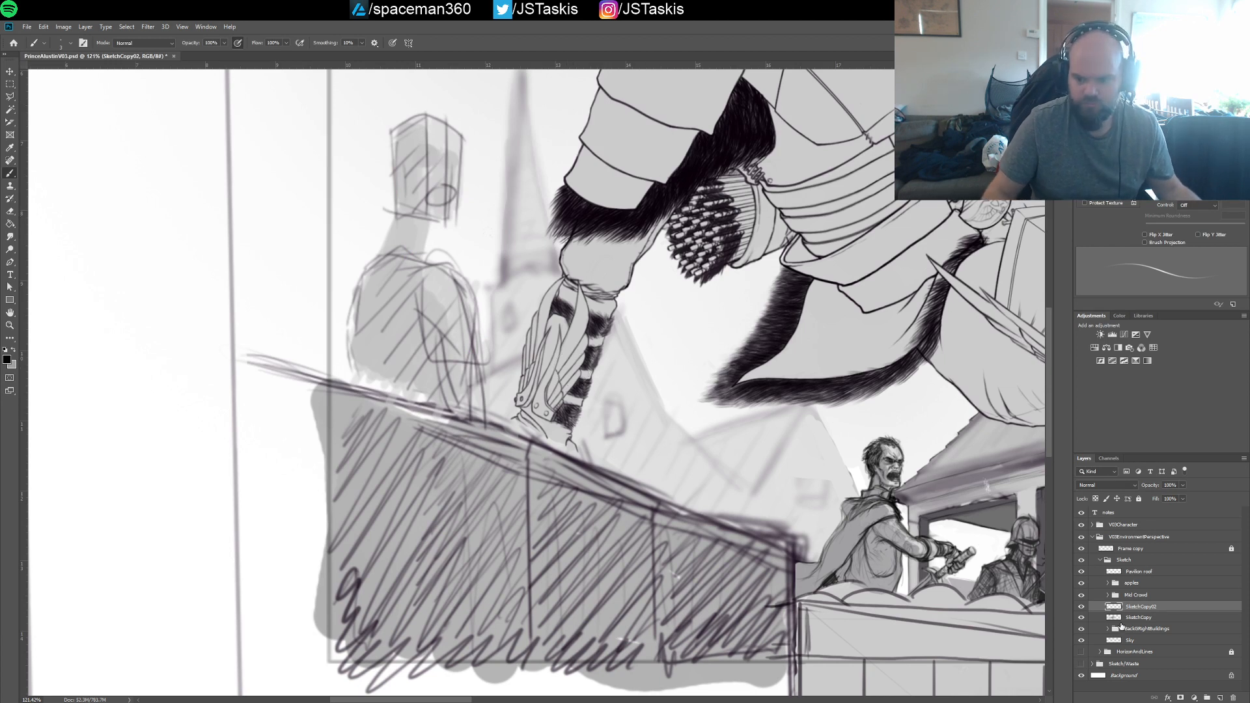
# Check the SketchCopy and SketchCopy02 layers to find which one holds the blocky figure, and select SketchCopy02
pyautogui.click(1139, 618)
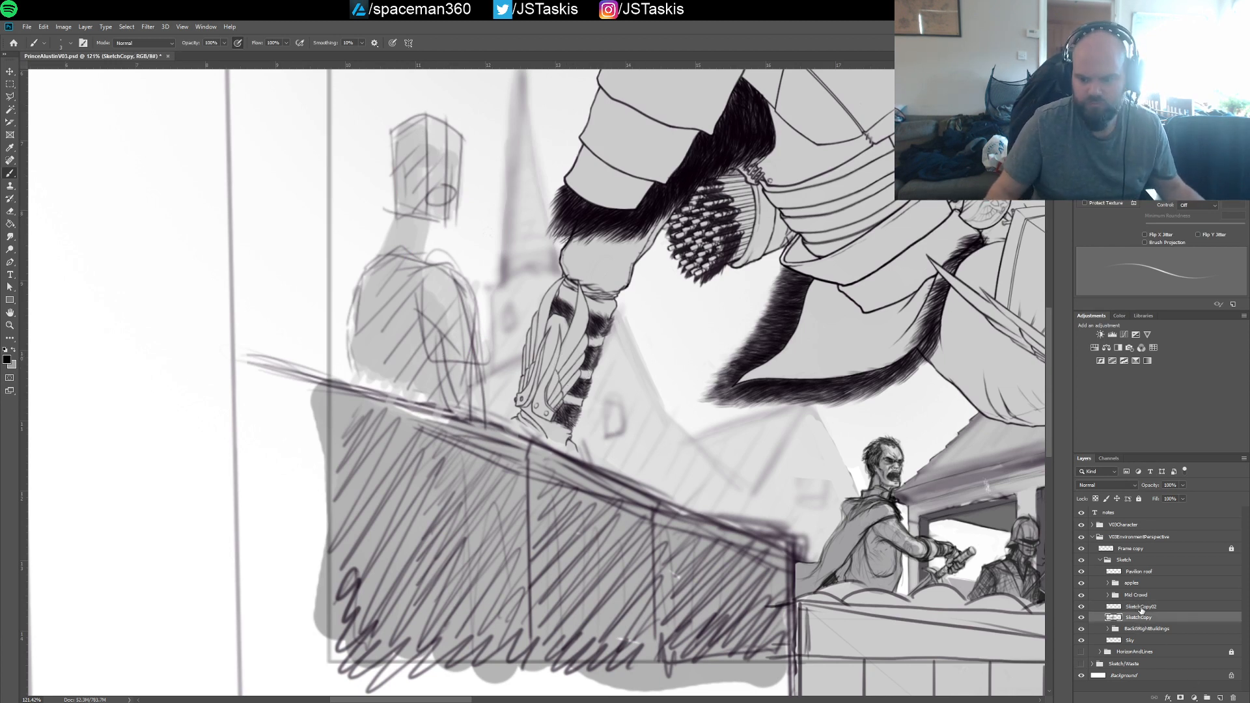
pyautogui.click(1140, 609)
pyautogui.click(1126, 619)
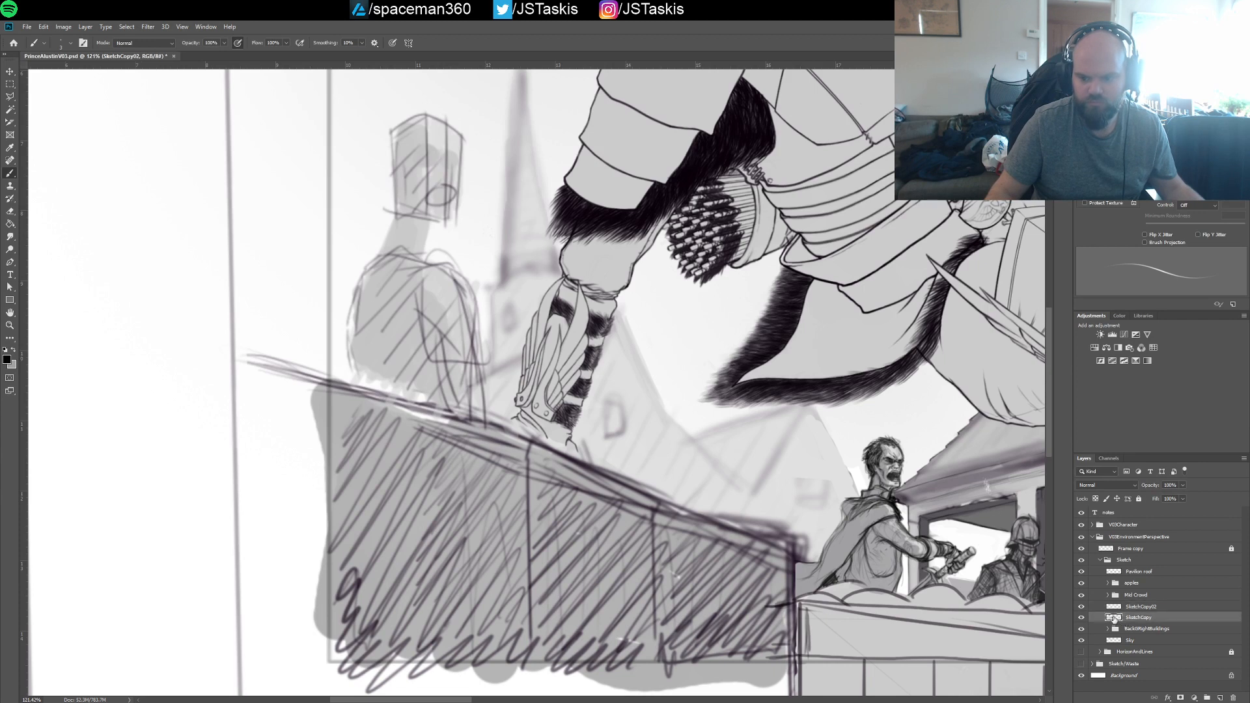
pyautogui.click(1081, 608)
pyautogui.click(1081, 608)
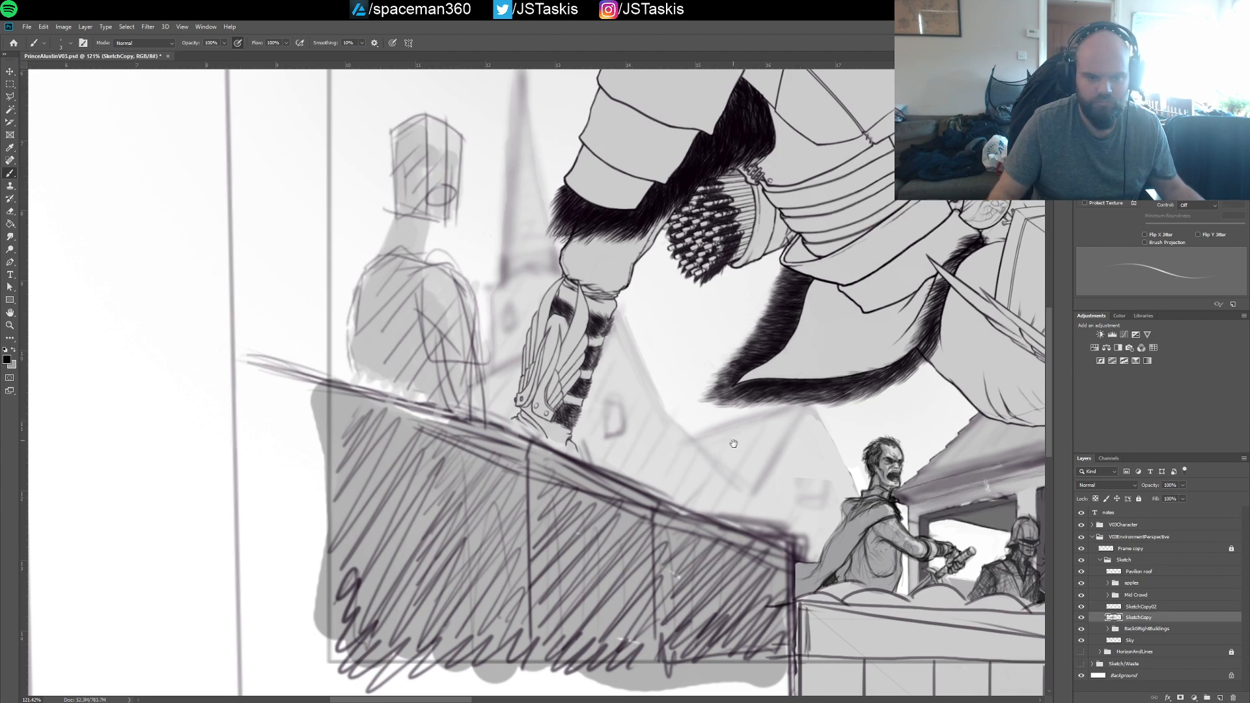
pyautogui.moveTo(734, 441); pyautogui.dragTo(758, 509)
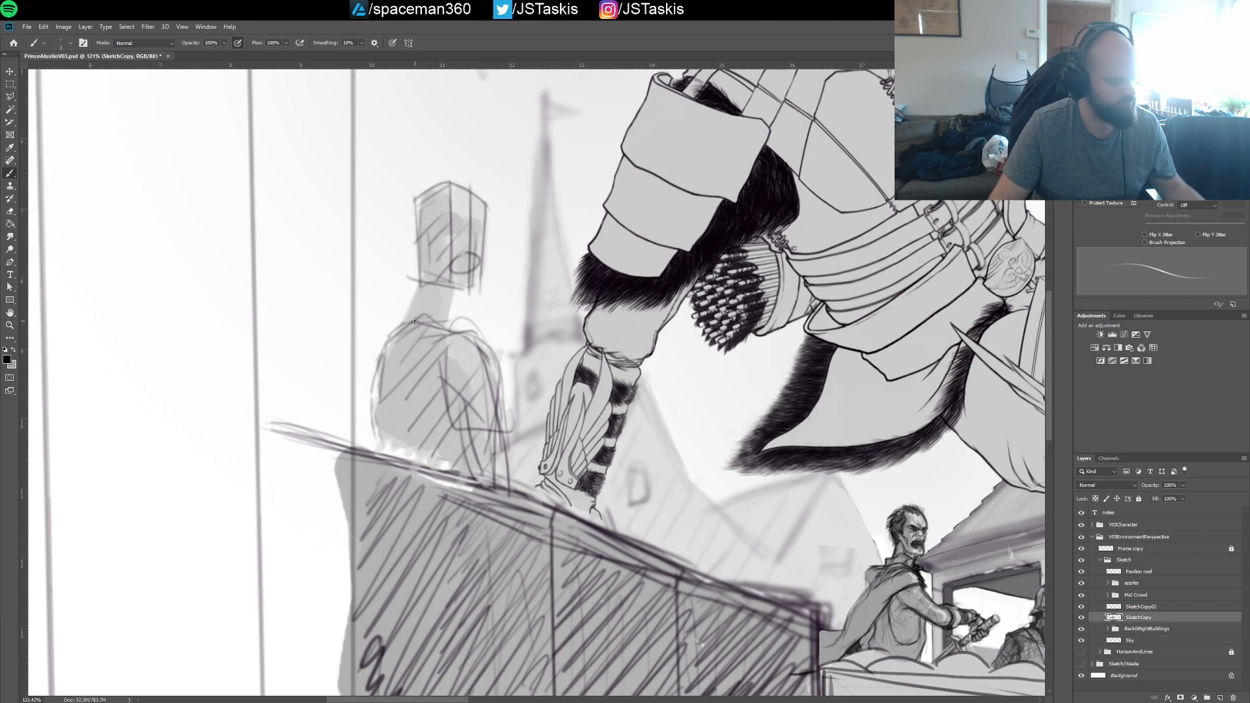
pyautogui.click(1139, 606)
# Paint out the blocky figure above the hatched wall with a large brush in the light sky colour, leaving only a faint trace
pyautogui.keyDown('alt'); pyautogui.click(394, 300); pyautogui.keyUp('alt')
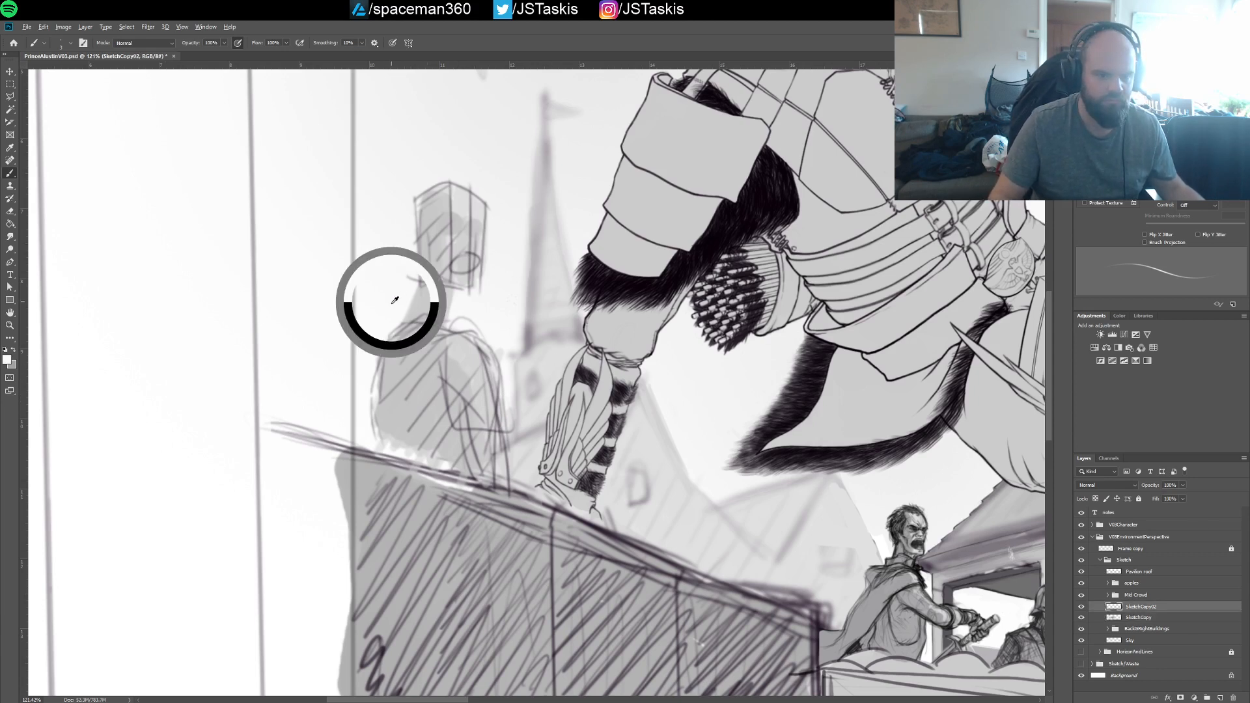
pyautogui.press(']')
pyautogui.press(']')
pyautogui.press(']')
pyautogui.press(']')
pyautogui.press(']')
pyautogui.press(']')
pyautogui.press(']')
pyautogui.press(']')
pyautogui.press(']')
pyautogui.press(']')
pyautogui.press(']')
pyautogui.press(']')
pyautogui.press(']')
pyautogui.press(']')
pyautogui.press(']')
pyautogui.press(']')
pyautogui.press(']')
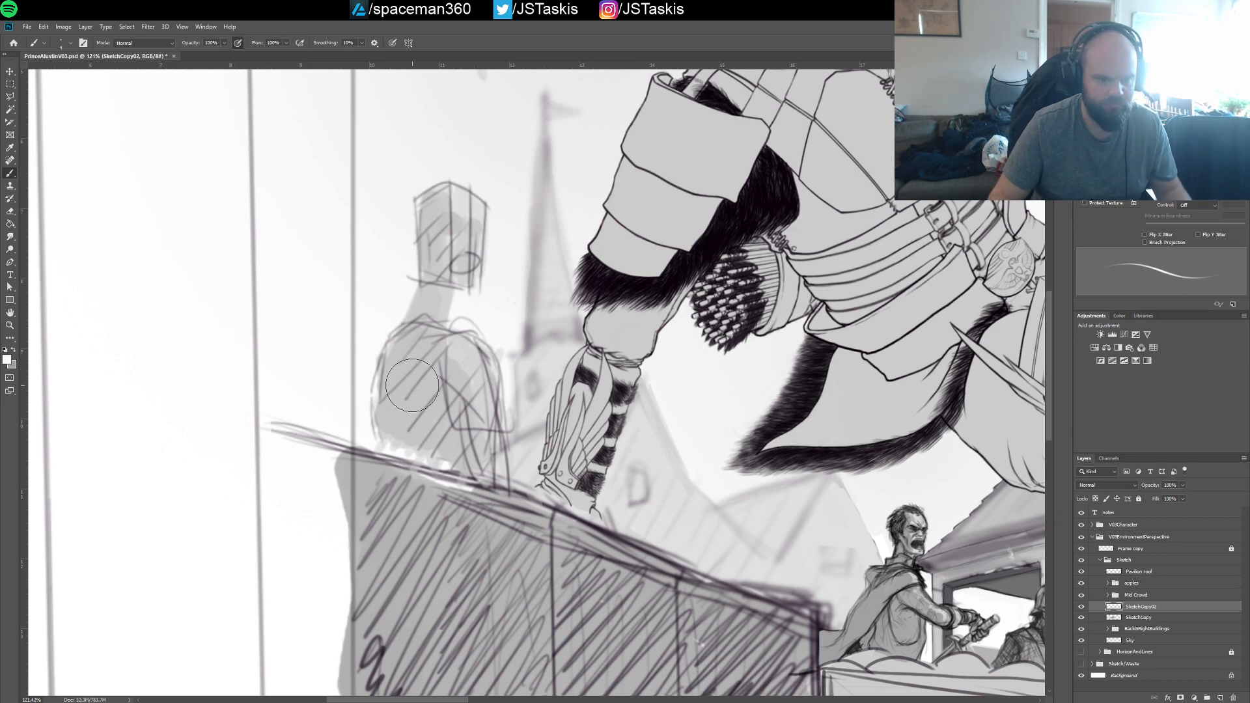
pyautogui.moveTo(420, 398)
pyautogui.mouseDown()
pyautogui.moveTo(396, 412)
pyautogui.moveTo(469, 455)
pyautogui.moveTo(419, 383)
pyautogui.moveTo(443, 195)
pyautogui.moveTo(488, 330)
pyautogui.mouseUp()
pyautogui.scroll(5, 453, 320)
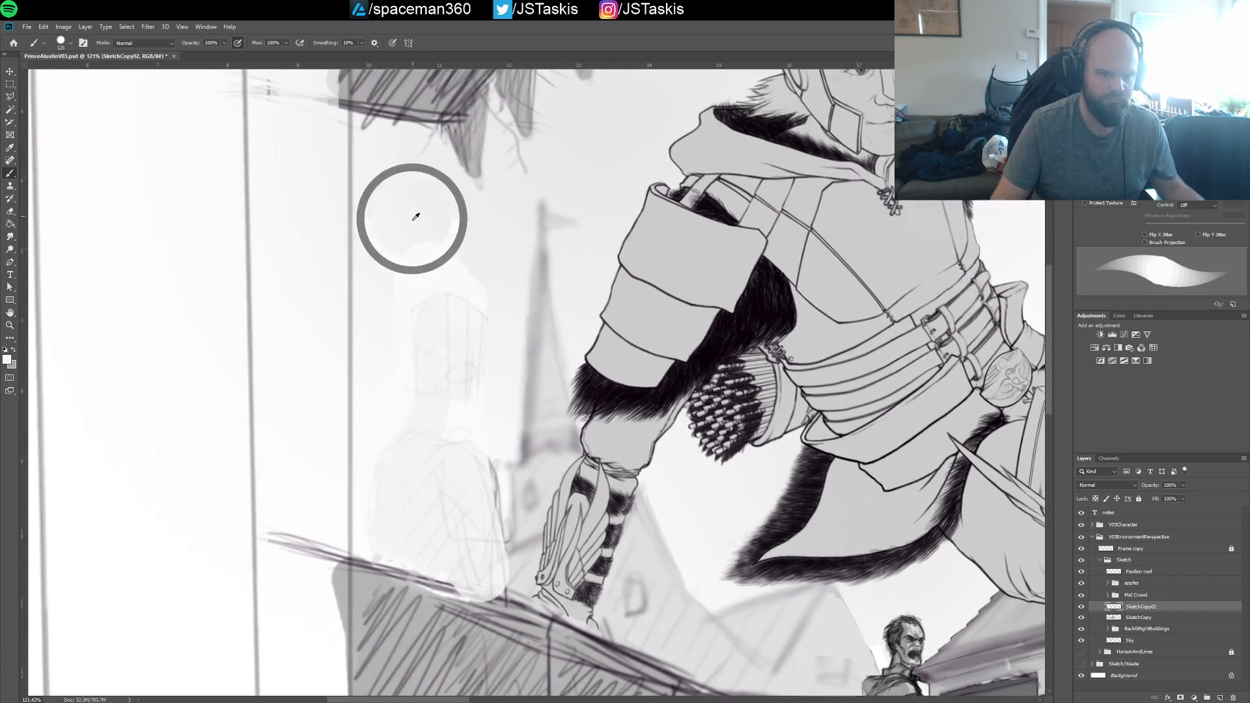
pyautogui.scroll(-5, 424, 488)
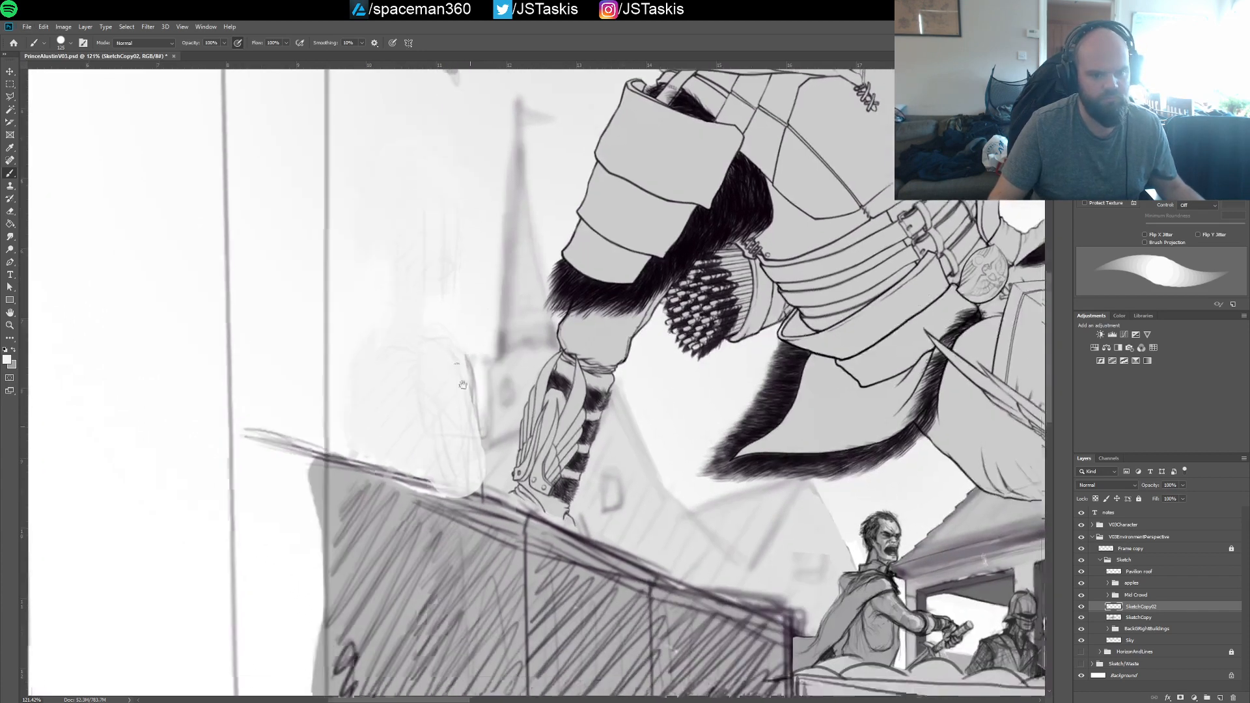
pyautogui.moveTo(382, 366)
pyautogui.mouseDown()
pyautogui.moveTo(441, 441)
pyautogui.moveTo(441, 362)
pyautogui.moveTo(452, 377)
pyautogui.mouseUp()
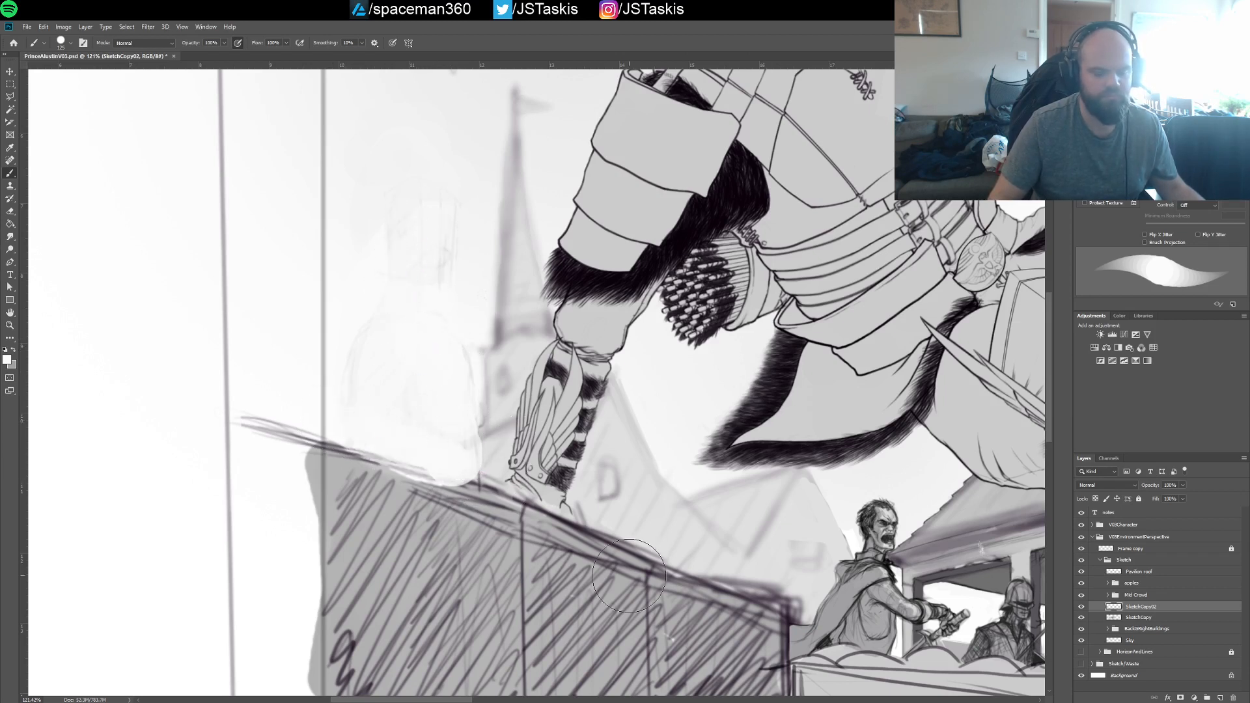
pyautogui.moveTo(487, 431)
pyautogui.mouseDown()
pyautogui.moveTo(461, 455)
pyautogui.moveTo(482, 479)
pyautogui.mouseUp()
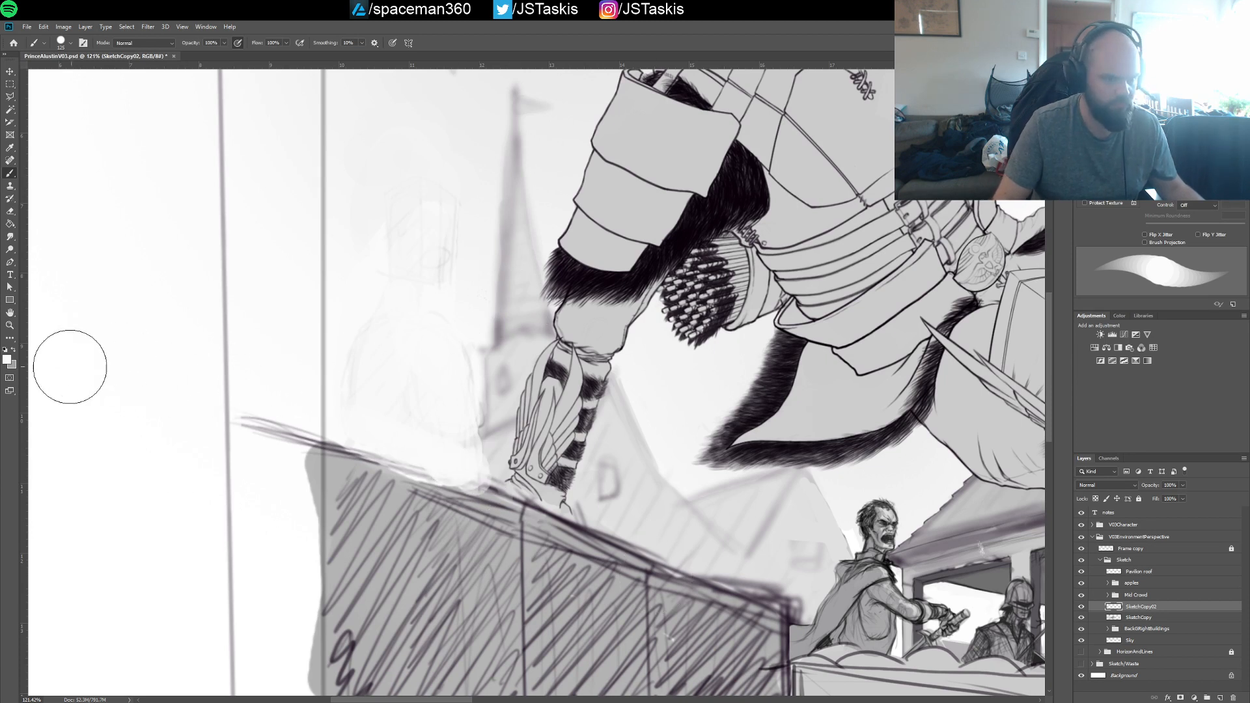
# Set the brush back to a thin black sketching line and save the document
pyautogui.press('i')
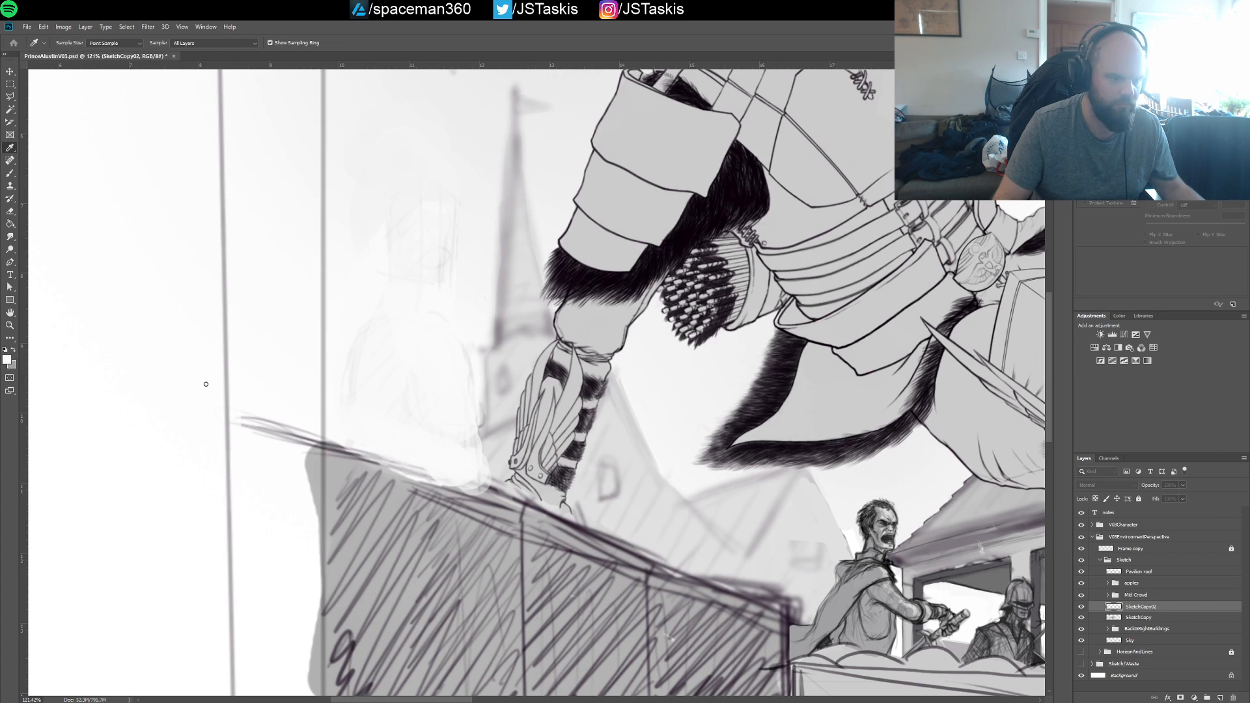
pyautogui.press('b')
pyautogui.press('x')
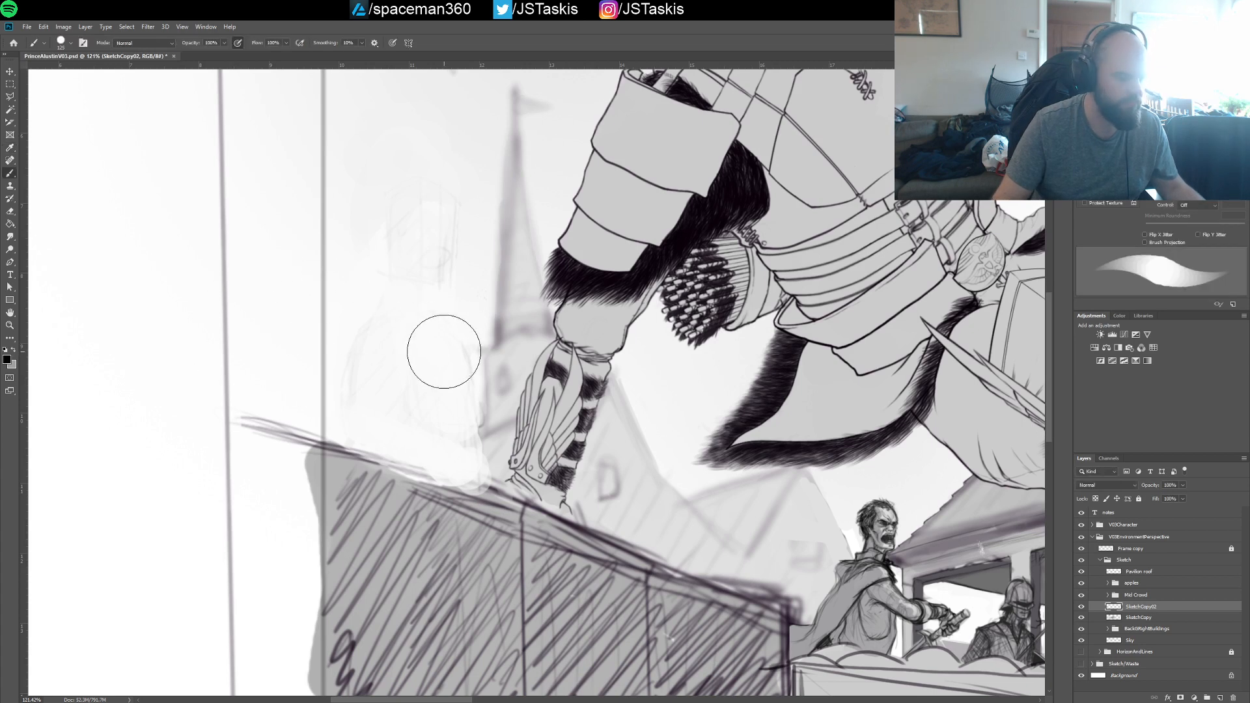
pyautogui.press('[')
pyautogui.press('[')
pyautogui.press('[')
pyautogui.press('[')
pyautogui.press('[')
pyautogui.press('[')
pyautogui.press('[')
pyautogui.press('[')
pyautogui.press('[')
pyautogui.press('[')
pyautogui.press('[')
pyautogui.press('[')
pyautogui.press('[')
pyautogui.press('[')
pyautogui.press('[')
pyautogui.press('[')
pyautogui.press('[')
pyautogui.press('[')
pyautogui.press('[')
pyautogui.press('[')
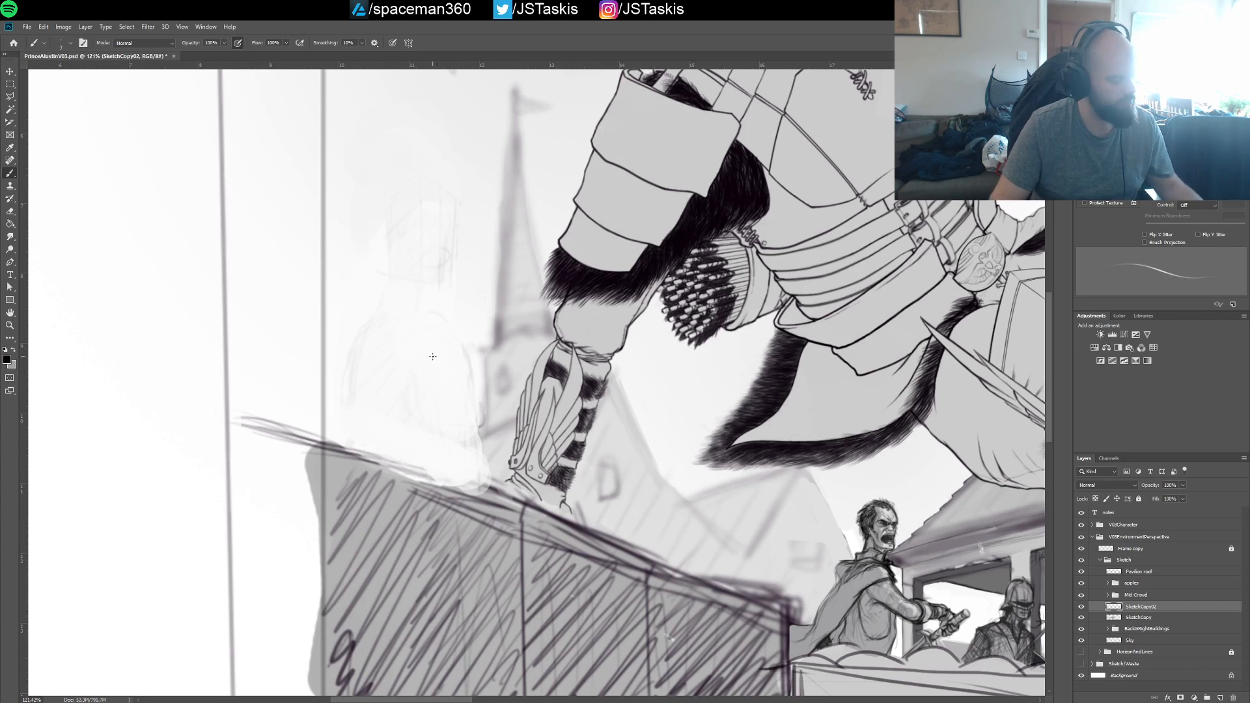
pyautogui.hotkey('ctrl', 's')
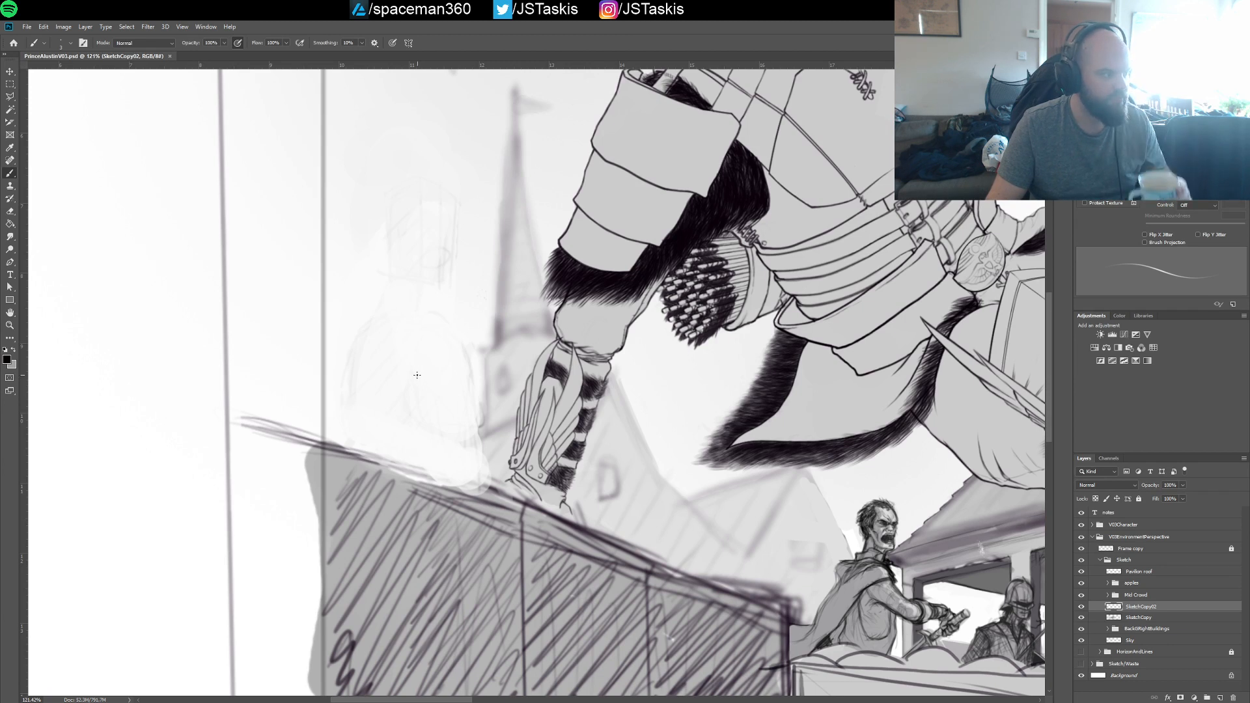
# Sketch a new torso outline rising from the wall over the faded figure, with an oval shoulder and a chest line
pyautogui.moveTo(365, 446)
pyautogui.mouseDown()
pyautogui.moveTo(351, 361)
pyautogui.moveTo(387, 320)
pyautogui.moveTo(439, 334)
pyautogui.moveTo(418, 316)
pyautogui.moveTo(473, 414)
pyautogui.mouseUp()
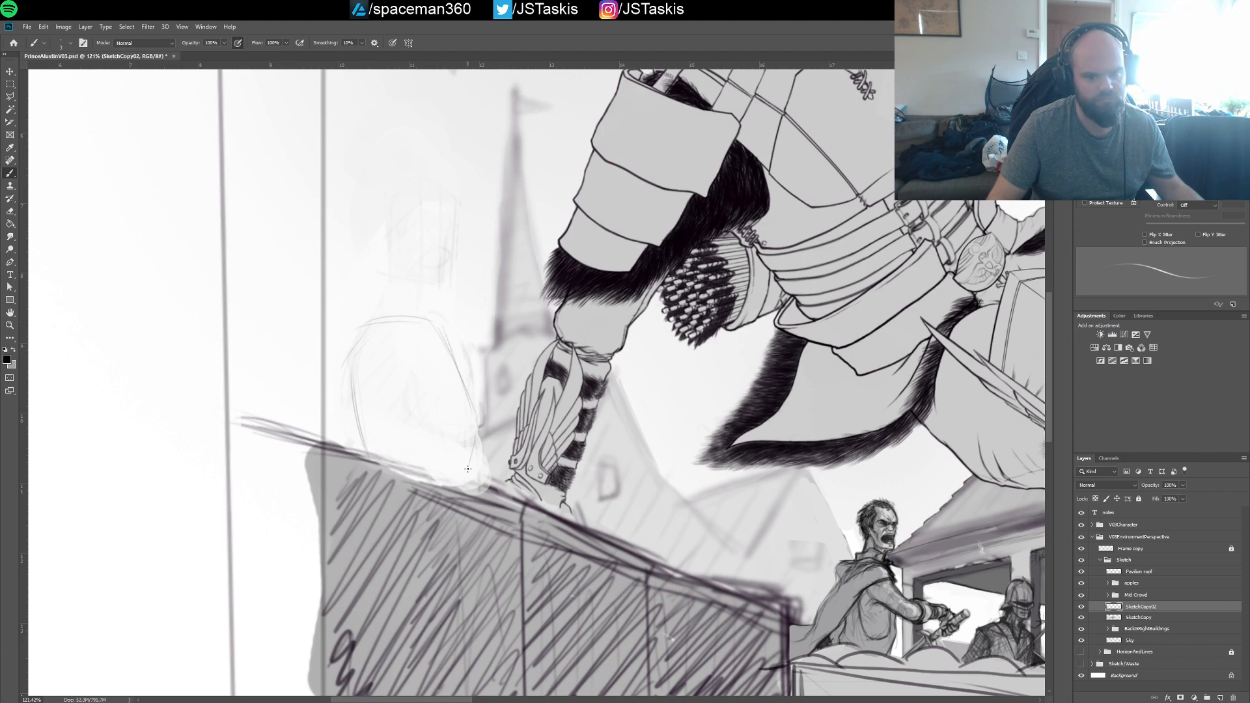
pyautogui.moveTo(468, 469)
pyautogui.mouseDown()
pyautogui.moveTo(471, 415)
pyautogui.moveTo(474, 484)
pyautogui.moveTo(470, 399)
pyautogui.mouseUp()
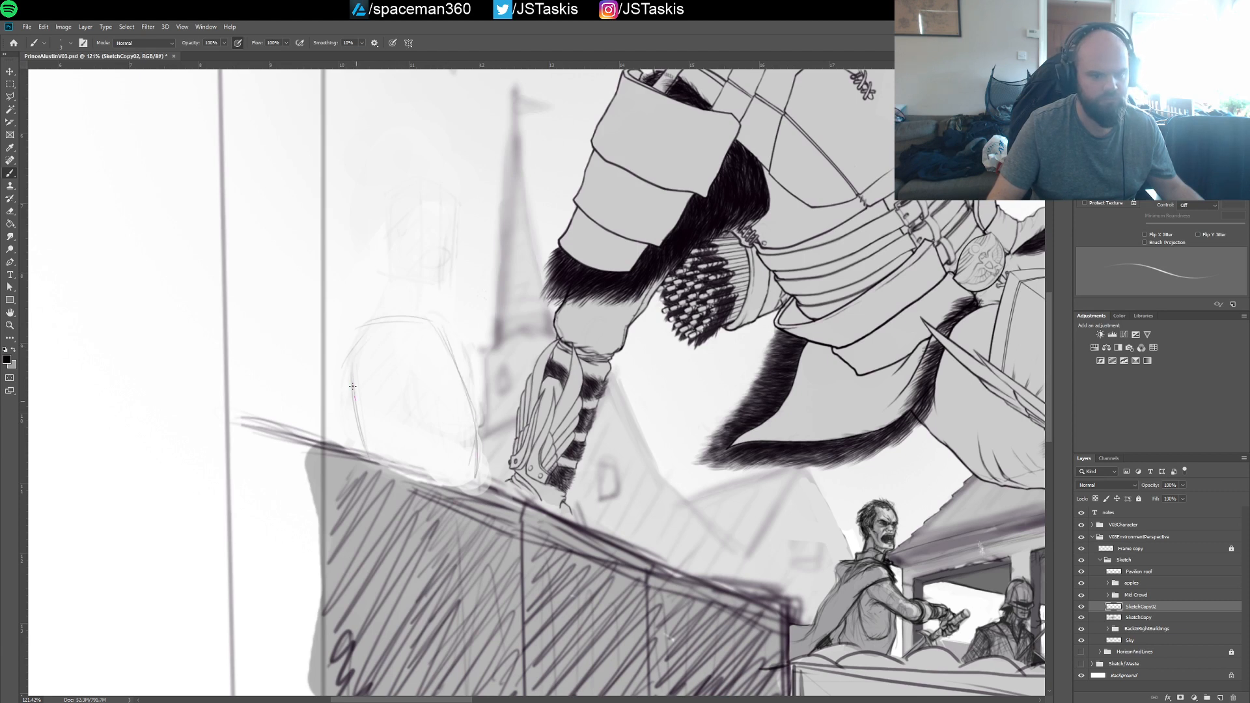
pyautogui.moveTo(352, 387)
pyautogui.mouseDown()
pyautogui.moveTo(397, 316)
pyautogui.moveTo(480, 424)
pyautogui.mouseUp()
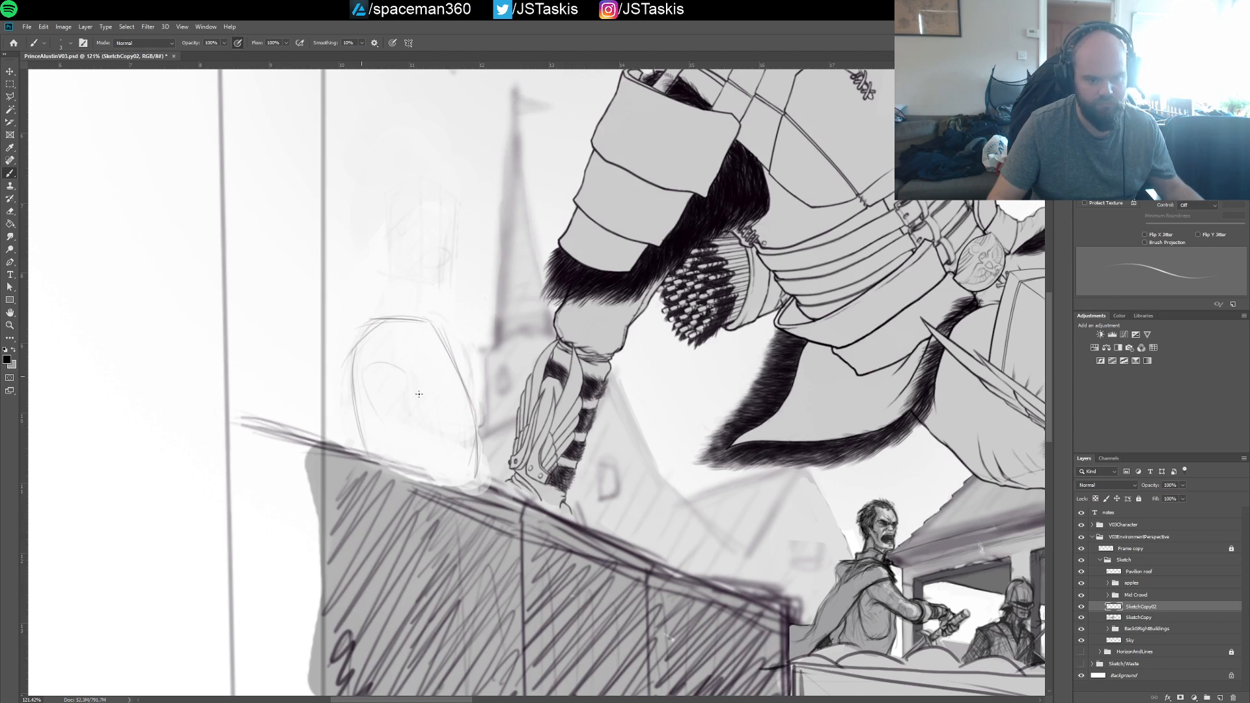
pyautogui.moveTo(368, 422)
pyautogui.mouseDown()
pyautogui.moveTo(358, 396)
pyautogui.moveTo(376, 430)
pyautogui.moveTo(368, 366)
pyautogui.moveTo(408, 370)
pyautogui.moveTo(385, 439)
pyautogui.moveTo(418, 424)
pyautogui.moveTo(419, 403)
pyautogui.moveTo(424, 421)
pyautogui.moveTo(470, 427)
pyautogui.moveTo(476, 403)
pyautogui.moveTo(472, 414)
pyautogui.moveTo(450, 352)
pyautogui.moveTo(473, 416)
pyautogui.moveTo(465, 377)
pyautogui.mouseUp()
pyautogui.moveTo(433, 334); pyautogui.dragTo(472, 395)
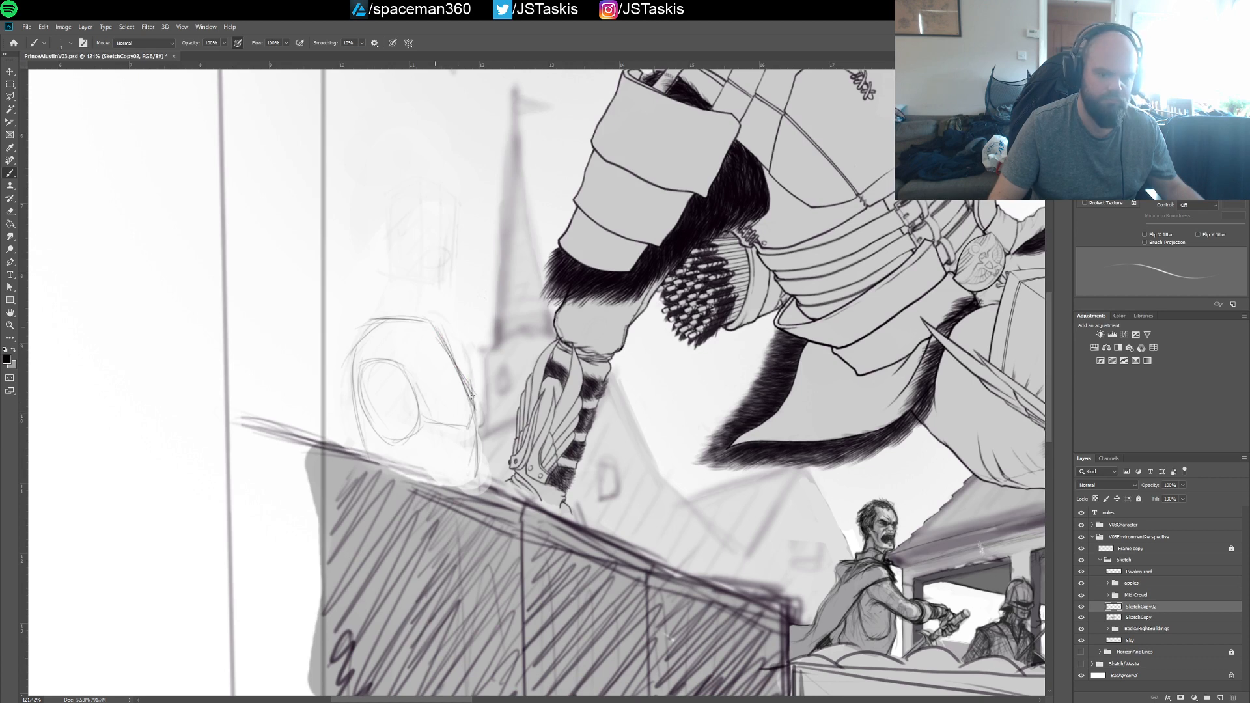
pyautogui.moveTo(438, 333); pyautogui.dragTo(477, 396)
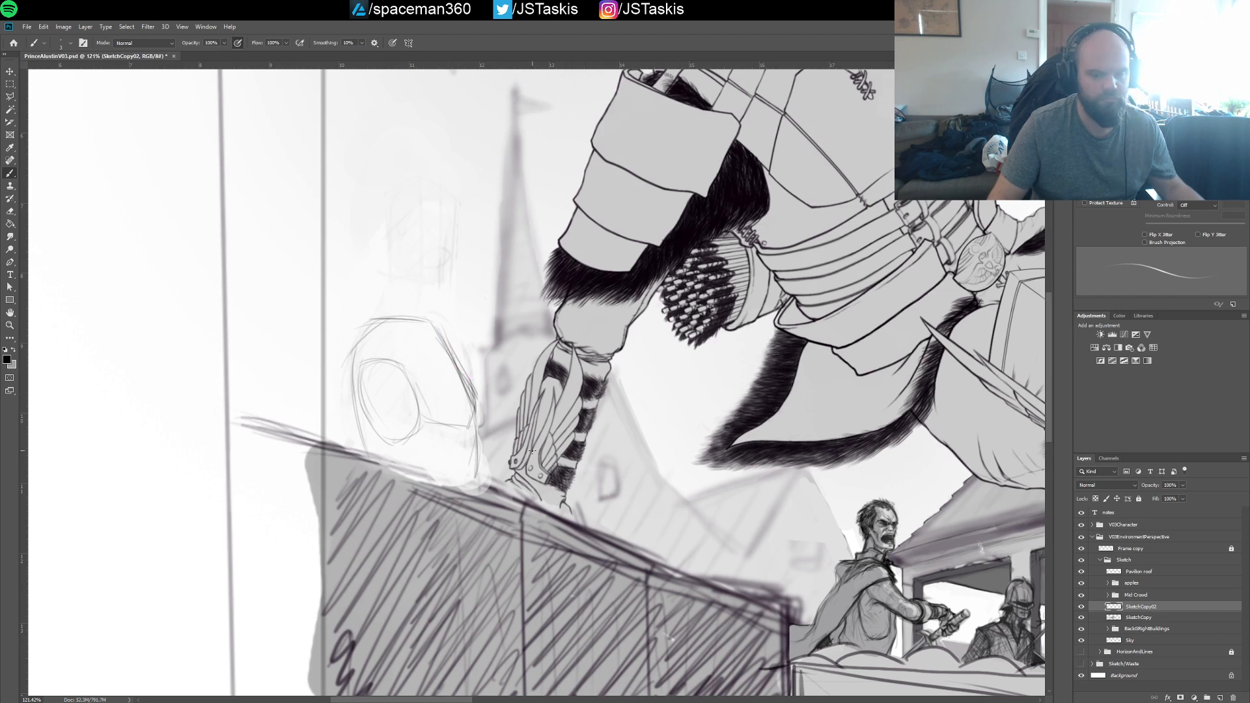
# Try to shade the torso's edge nearest the church spire with a broader brush, and undo the strokes
pyautogui.press('[')
pyautogui.press('[')
pyautogui.press('[')
pyautogui.press('[')
pyautogui.press('[')
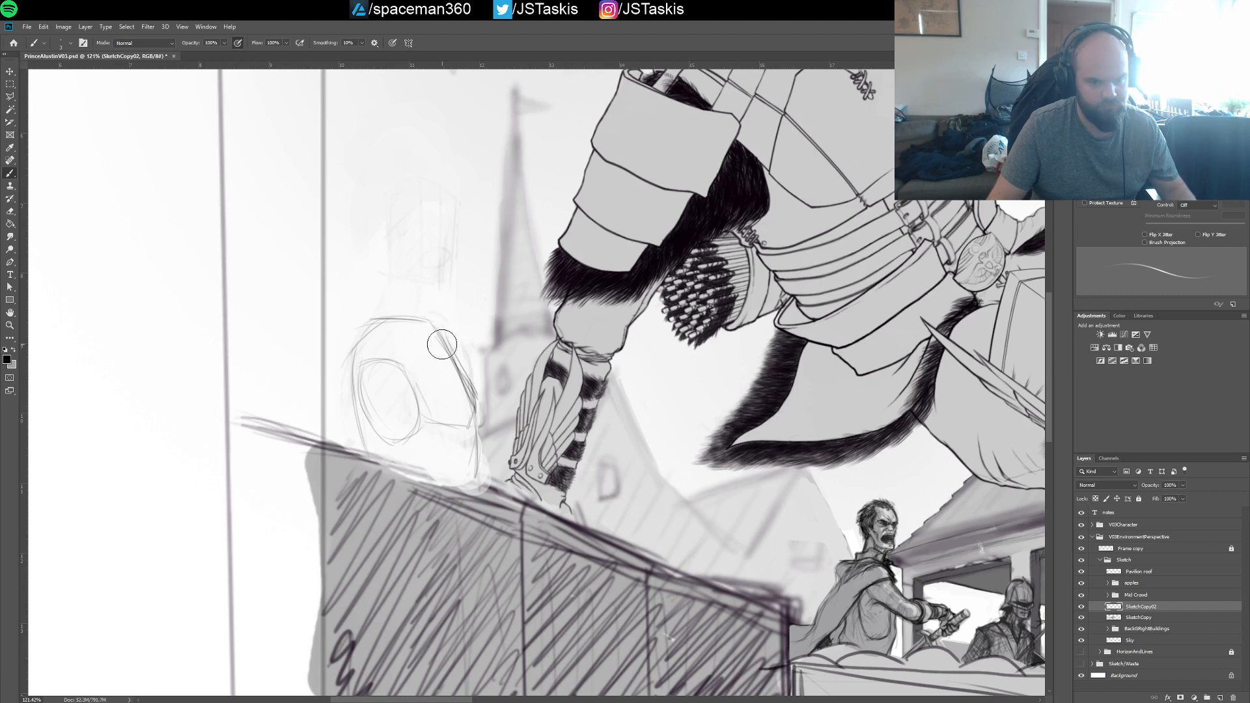
pyautogui.moveTo(432, 341); pyautogui.dragTo(468, 402)
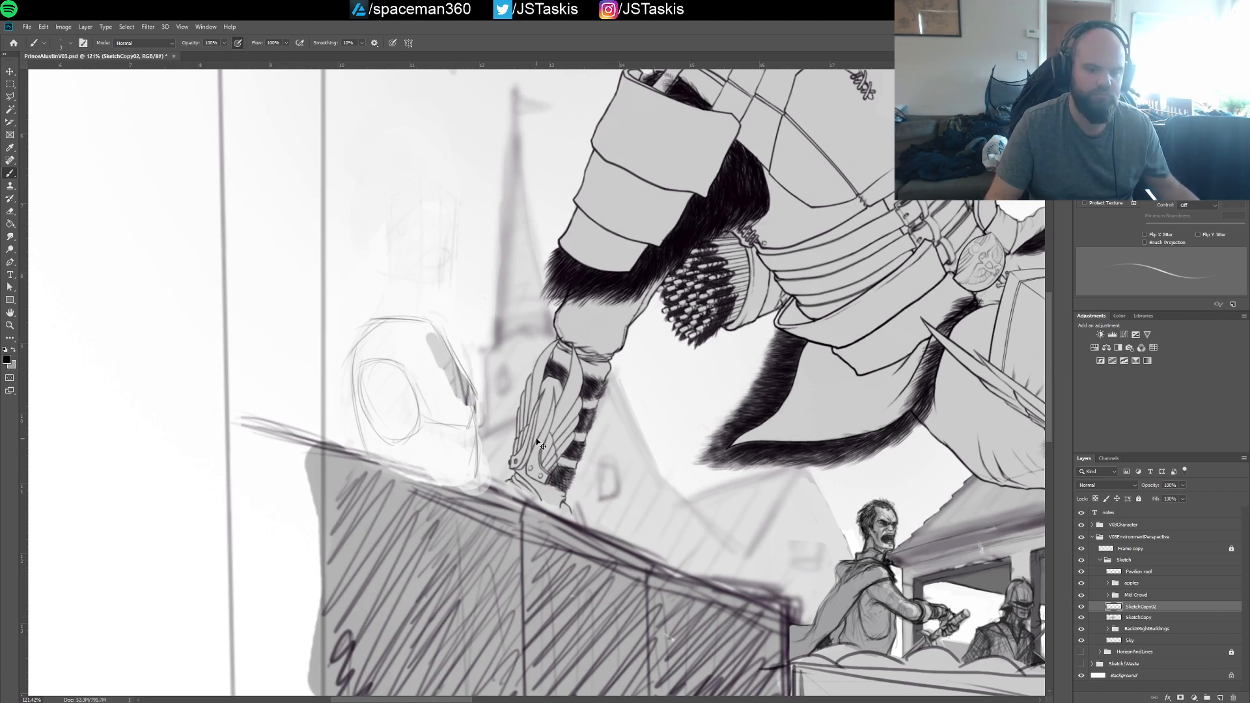
pyautogui.hotkey('ctrl', 'z')
pyautogui.hotkey('ctrl', 'z')
pyautogui.hotkey('ctrl', 'z')
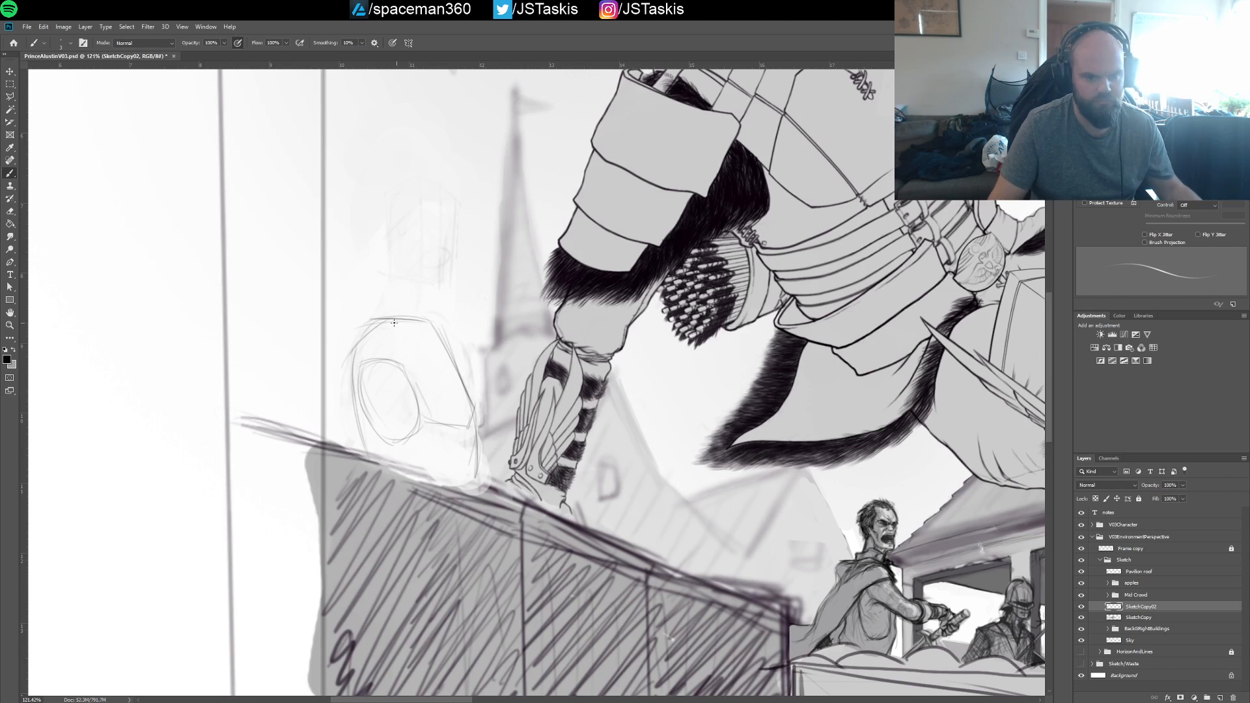
# Draw the collar across the top of the new torso and both sides of the neck leading up to the faded head
pyautogui.moveTo(379, 327)
pyautogui.mouseDown()
pyautogui.moveTo(424, 325)
pyautogui.moveTo(429, 340)
pyautogui.moveTo(395, 319)
pyautogui.moveTo(371, 325)
pyautogui.moveTo(394, 330)
pyautogui.moveTo(372, 327)
pyautogui.moveTo(426, 328)
pyautogui.moveTo(382, 368)
pyautogui.mouseUp()
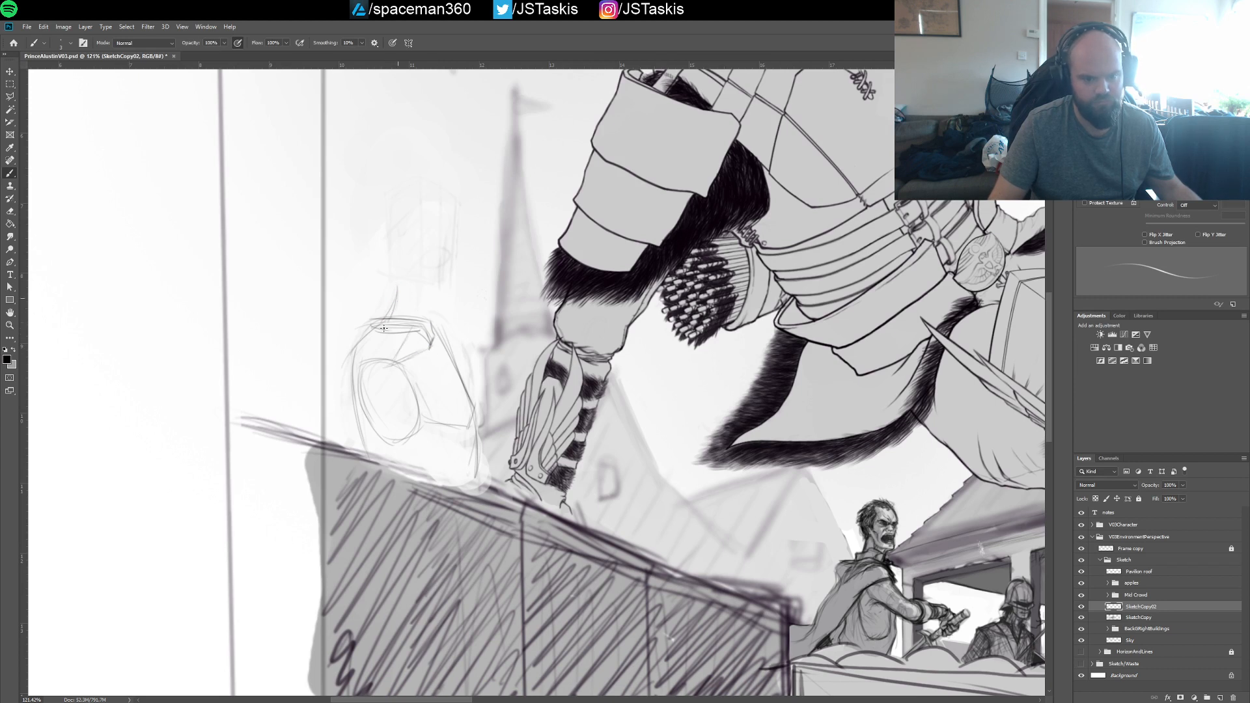
pyautogui.moveTo(392, 304); pyautogui.dragTo(396, 284)
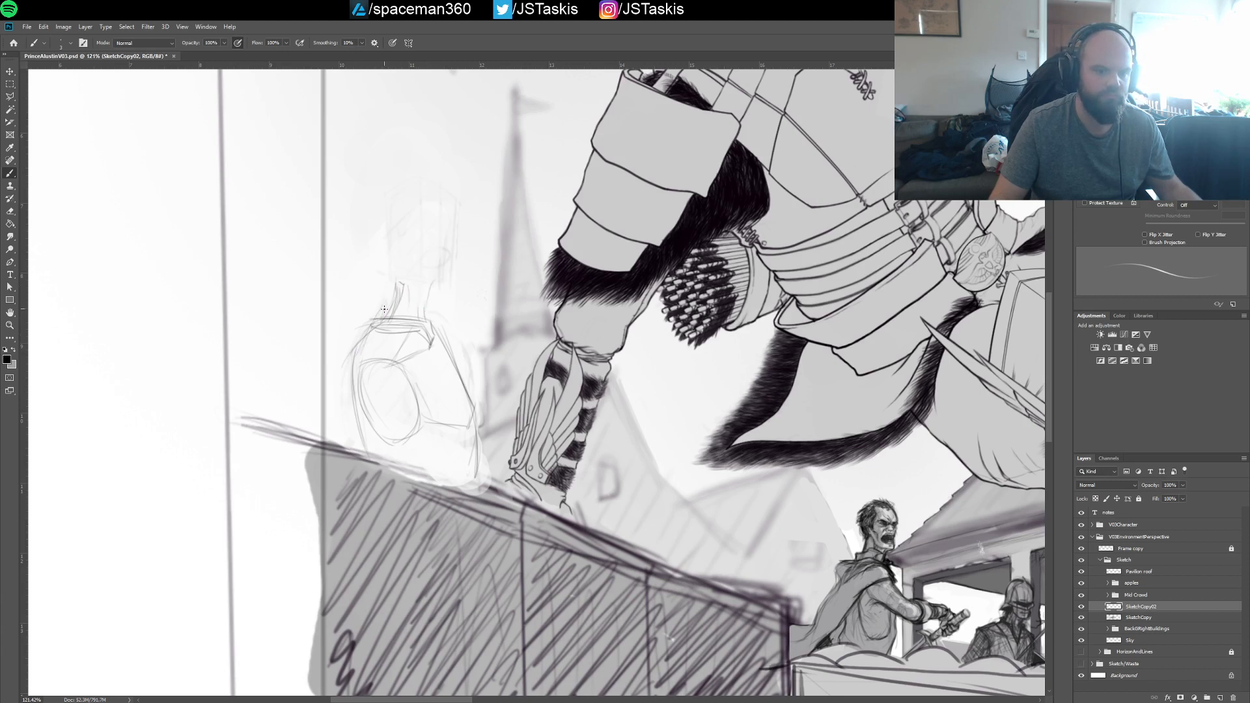
pyautogui.moveTo(387, 301); pyautogui.dragTo(393, 277)
pyautogui.moveTo(422, 320); pyautogui.dragTo(435, 284)
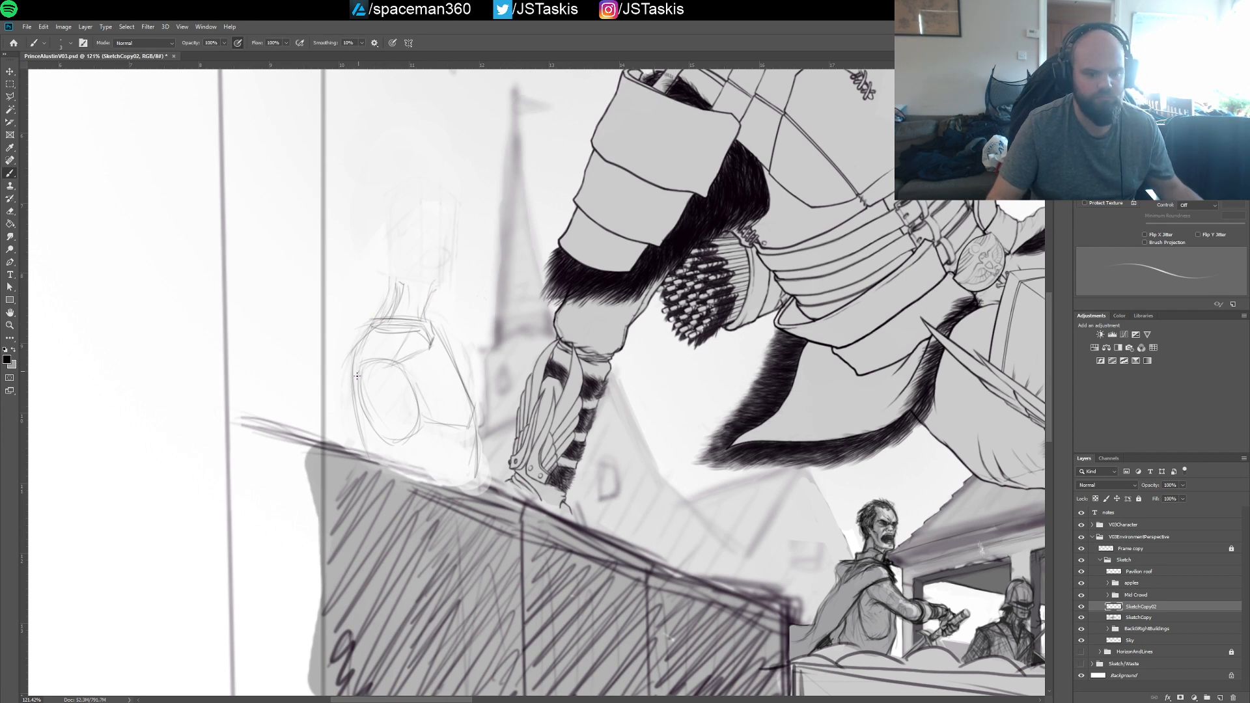
# Refine the new figure's chest and neck lines, and sketch a jawline between the neck and the faded head
pyautogui.moveTo(434, 319); pyautogui.dragTo(455, 349)
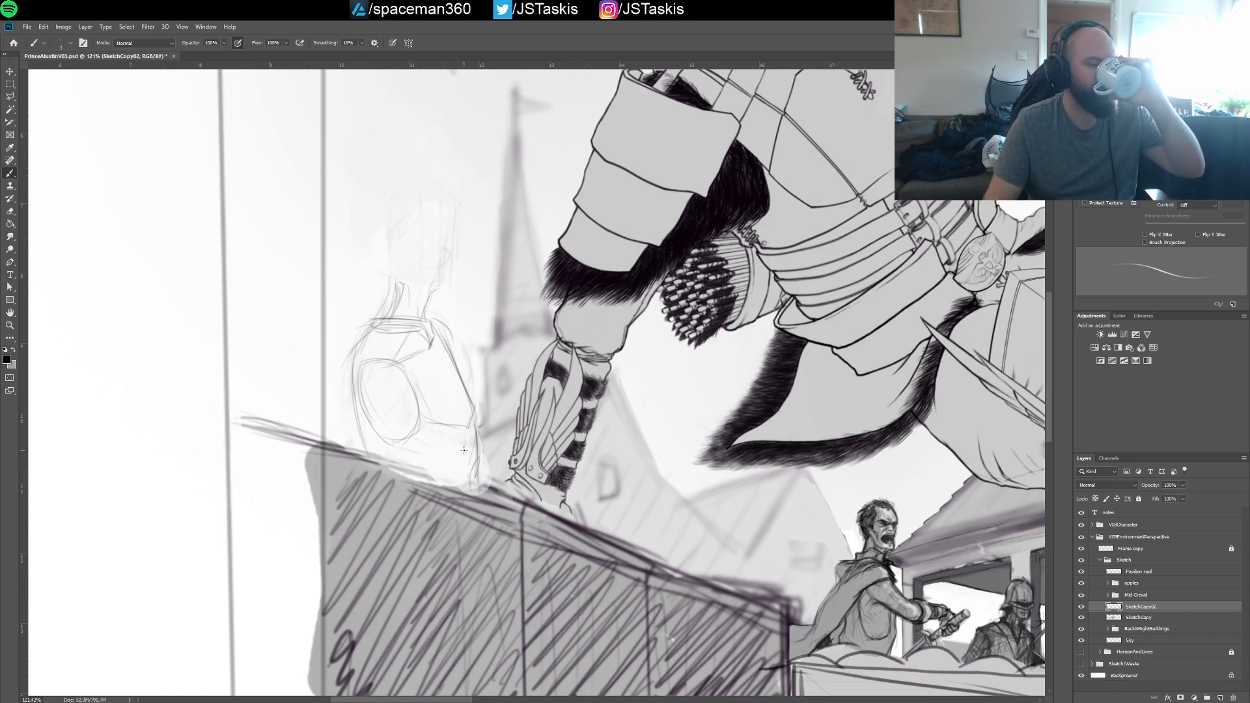
pyautogui.moveTo(404, 284)
pyautogui.mouseDown()
pyautogui.moveTo(447, 275)
pyautogui.moveTo(448, 347)
pyautogui.mouseUp()
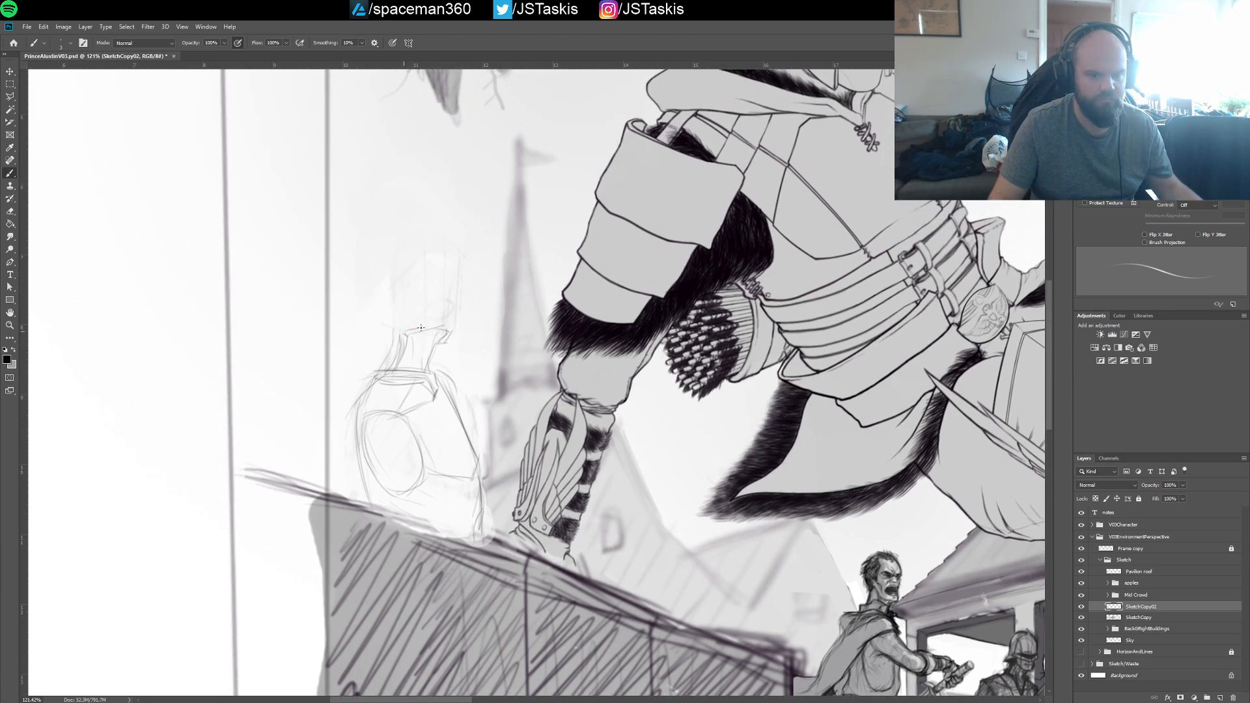
pyautogui.moveTo(527, 342); pyautogui.dragTo(534, 346)
pyautogui.moveTo(534, 347)
pyautogui.mouseDown()
pyautogui.moveTo(512, 345)
pyautogui.moveTo(525, 341)
pyautogui.moveTo(480, 391)
pyautogui.mouseUp()
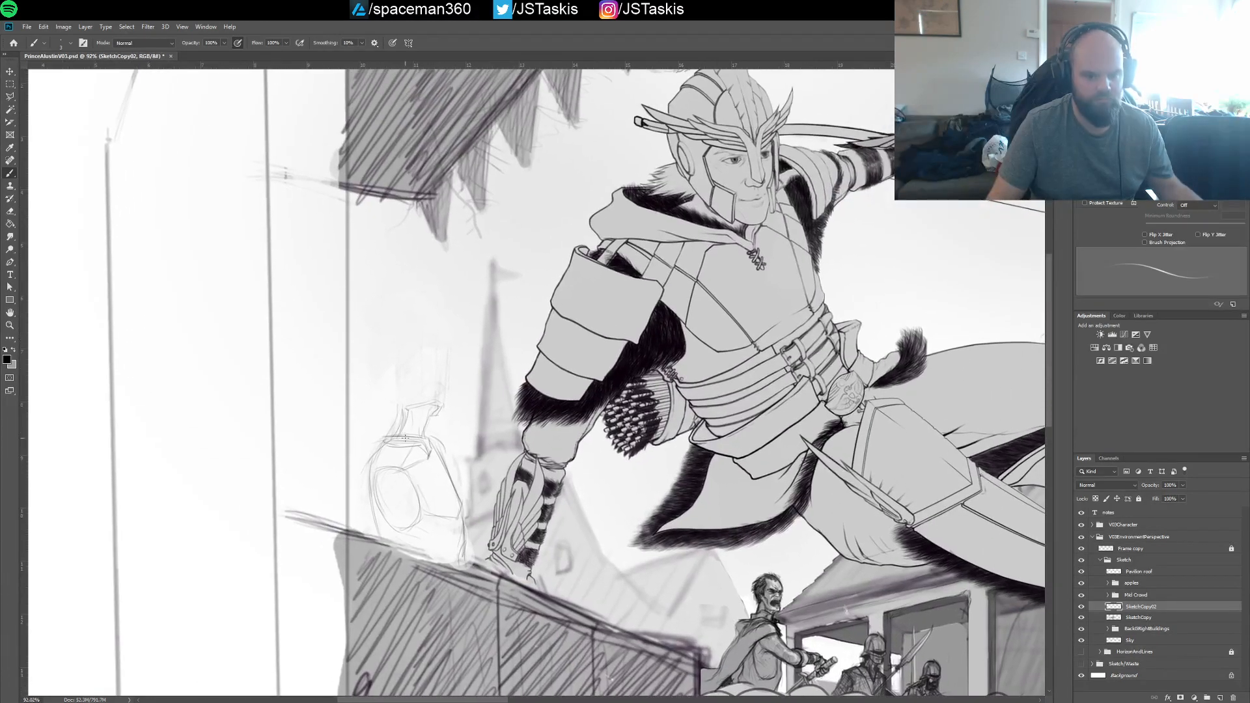
pyautogui.moveTo(408, 359); pyautogui.dragTo(444, 352)
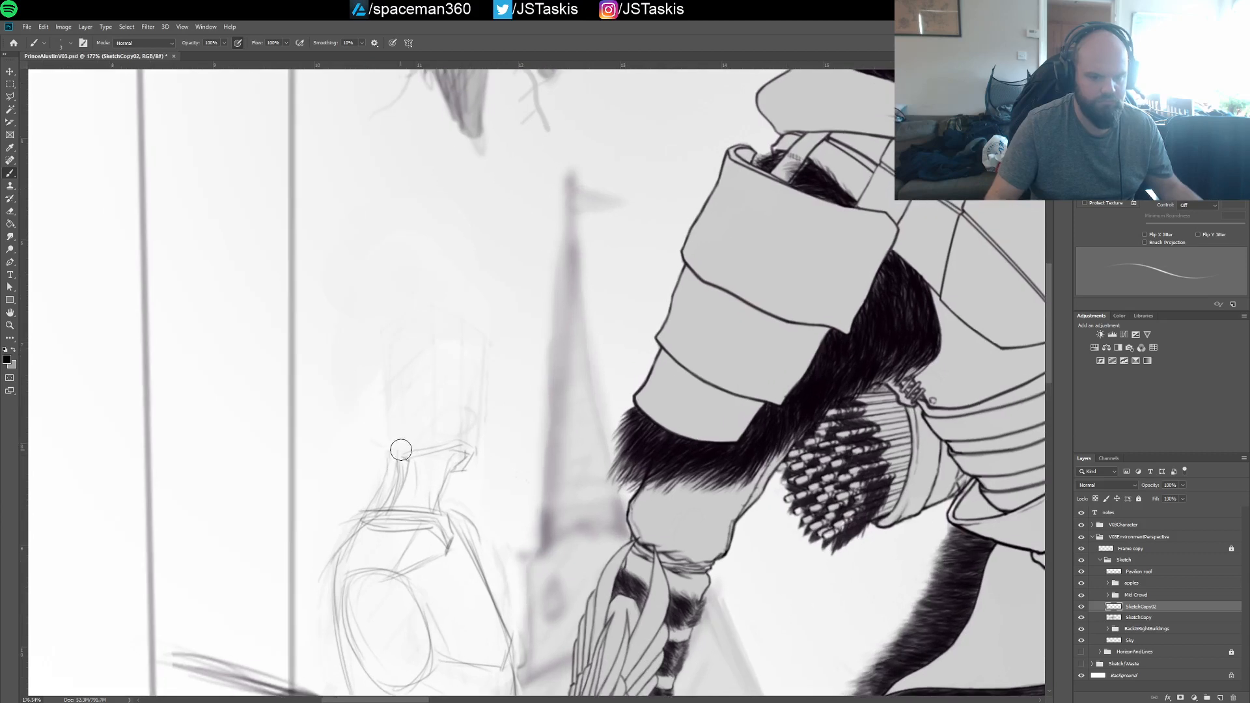
# Paint out the new figure's neck and the faded blocky head above the collar with a broader white brush
pyautogui.moveTo(403, 448); pyautogui.dragTo(401, 487)
pyautogui.hotkey('ctrl', 'z')
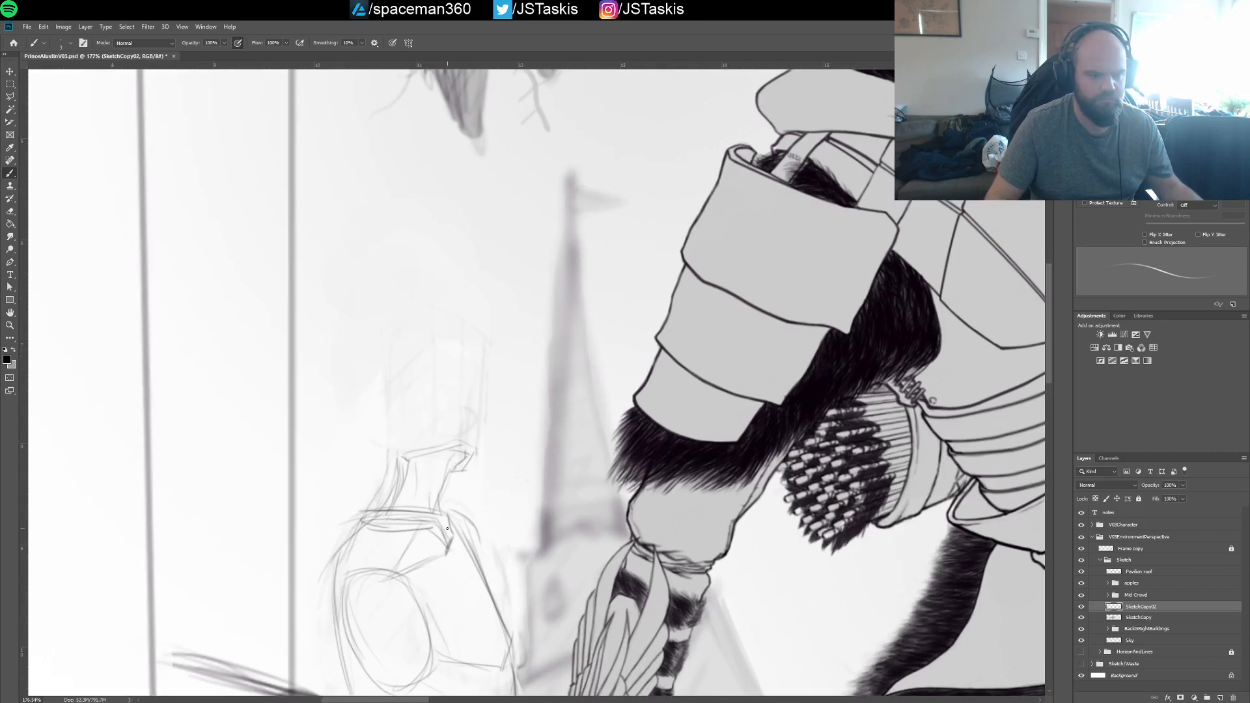
pyautogui.keyDown('alt'); pyautogui.click(439, 456); pyautogui.keyUp('alt')
pyautogui.press(']')
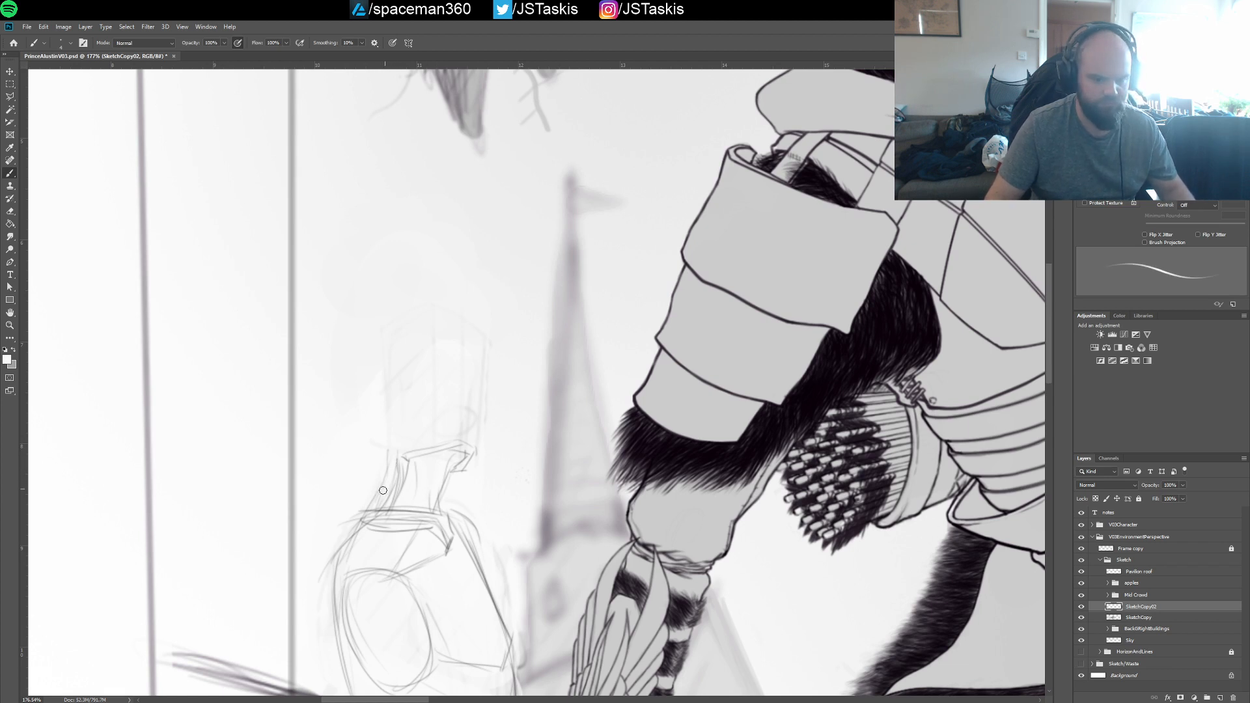
pyautogui.press(']')
pyautogui.press(']')
pyautogui.press(']')
pyautogui.press(']')
pyautogui.press(']')
pyautogui.press(']')
pyautogui.press(']')
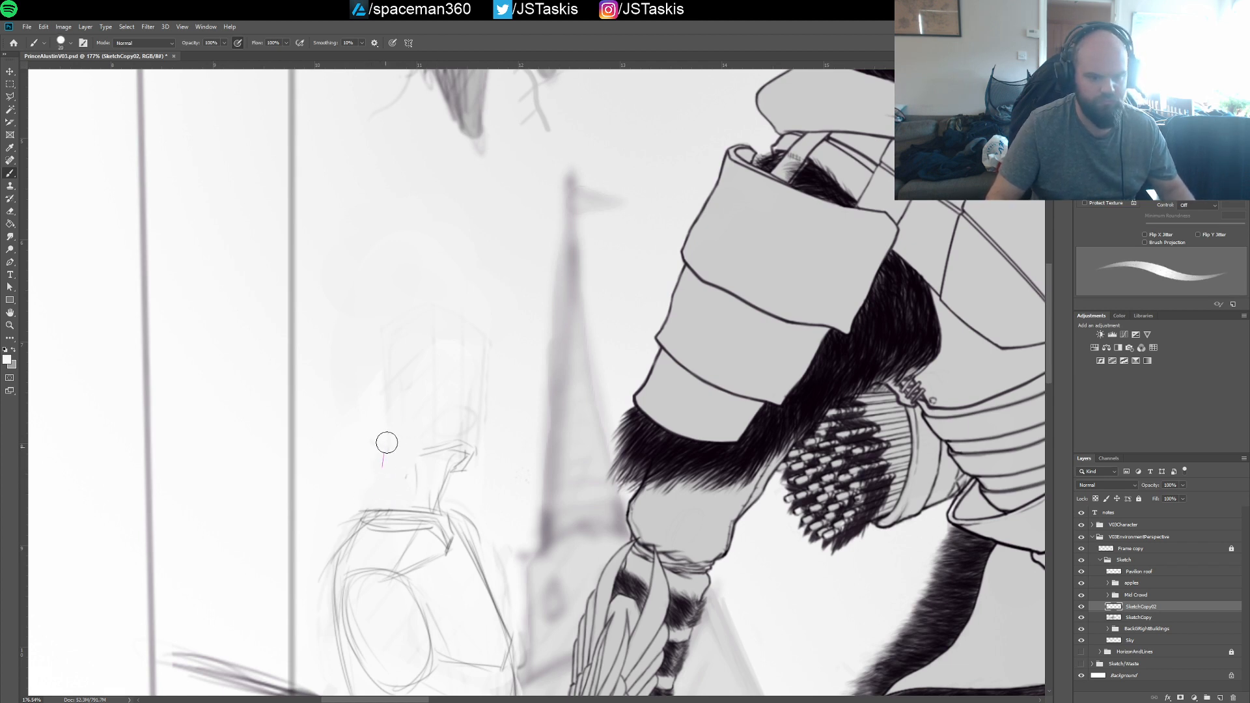
pyautogui.moveTo(446, 469)
pyautogui.mouseDown()
pyautogui.moveTo(443, 495)
pyautogui.moveTo(474, 437)
pyautogui.moveTo(454, 346)
pyautogui.moveTo(407, 376)
pyautogui.moveTo(399, 438)
pyautogui.moveTo(435, 414)
pyautogui.mouseUp()
pyautogui.press(']')
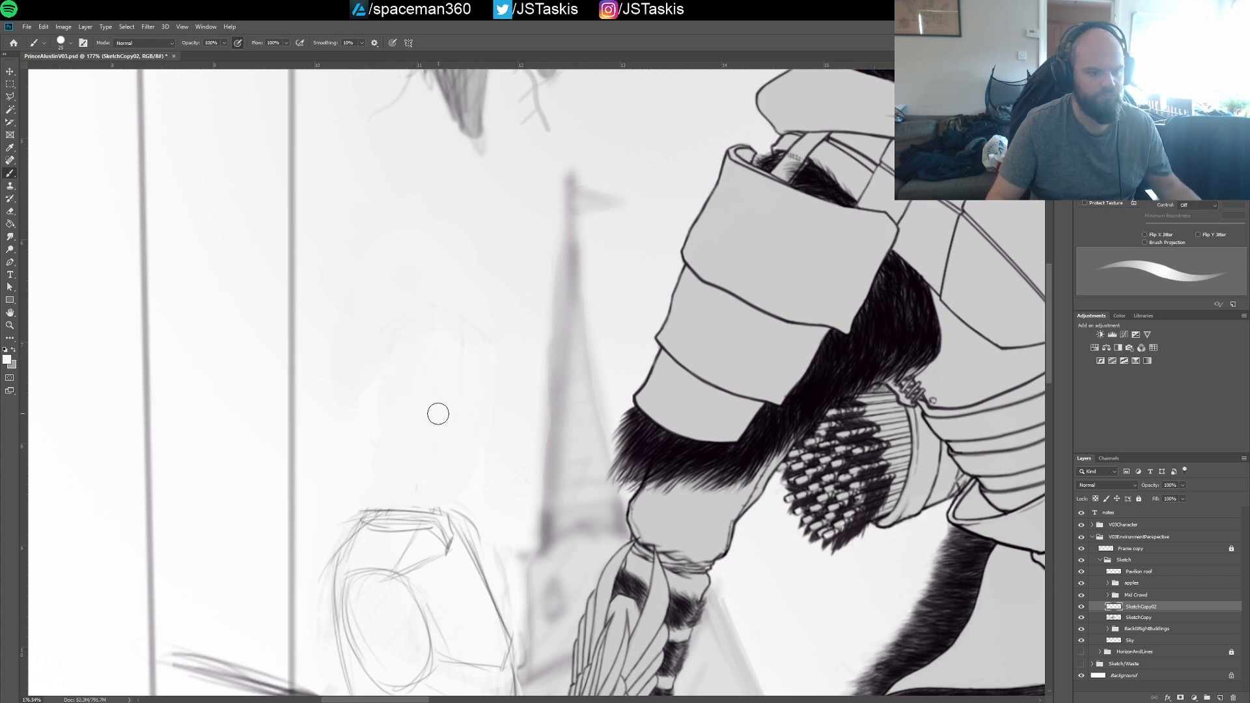
# Return to a thin black brush and redraw the neck above the collar with a small curved chin line
pyautogui.press('i')
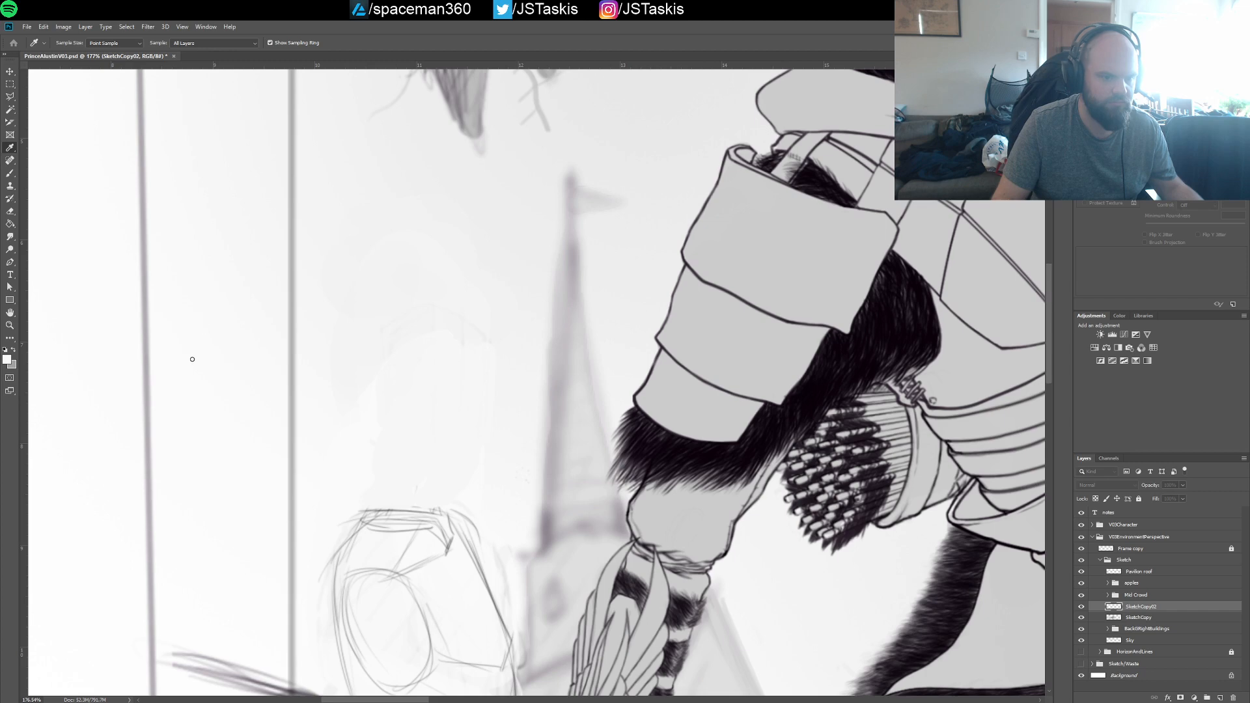
pyautogui.click(286, 262)
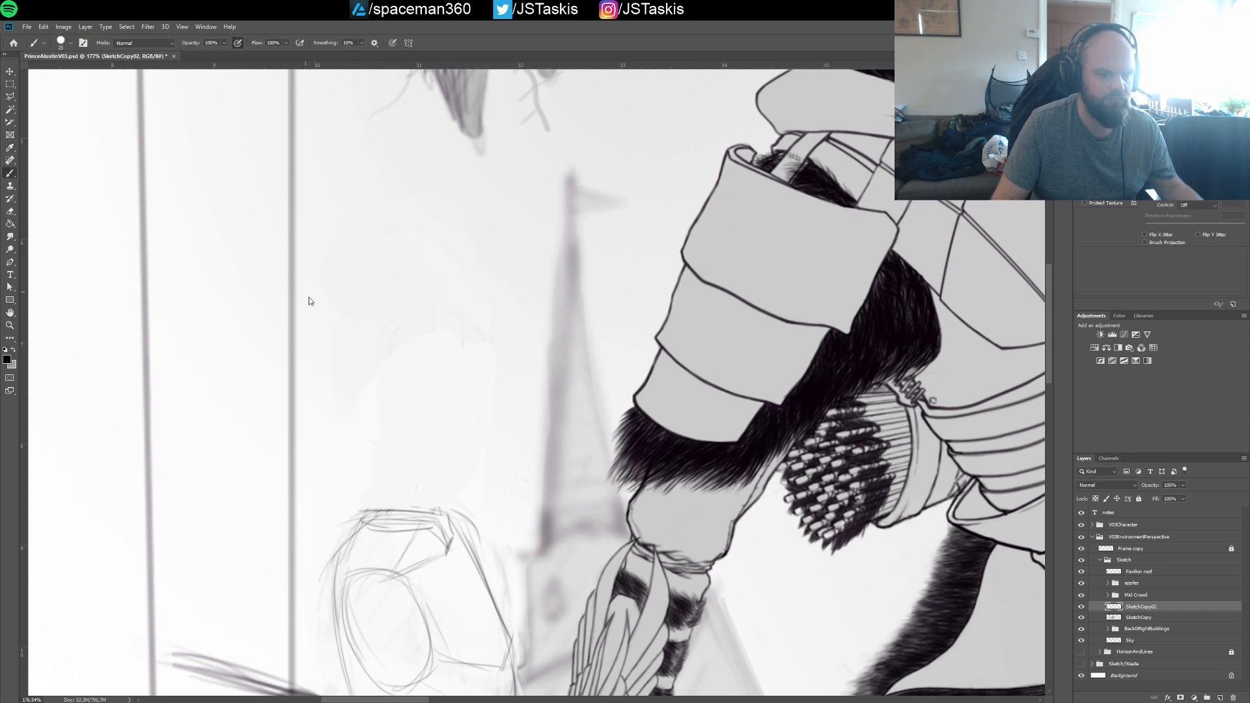
pyautogui.scroll(-2, 443, 404)
pyautogui.moveTo(445, 402); pyautogui.dragTo(357, 365)
pyautogui.press('[')
pyautogui.press('[')
pyautogui.press('[')
pyautogui.press('[')
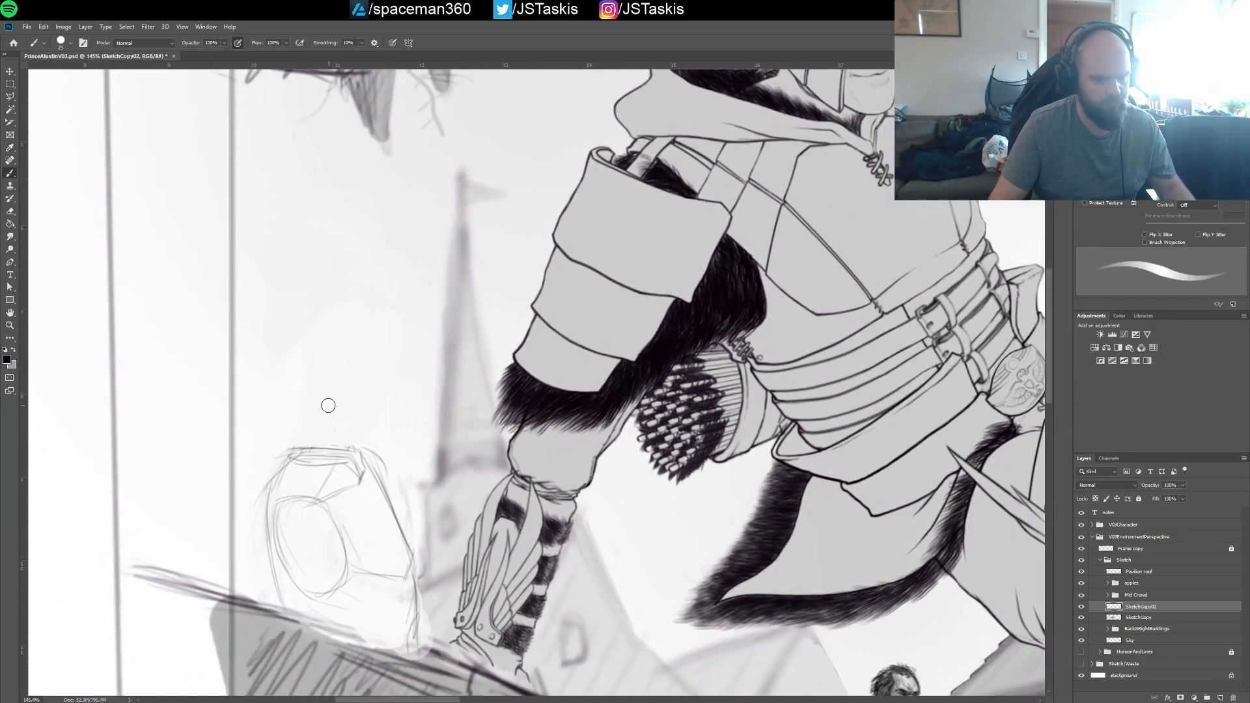
pyautogui.moveTo(309, 463); pyautogui.dragTo(306, 423)
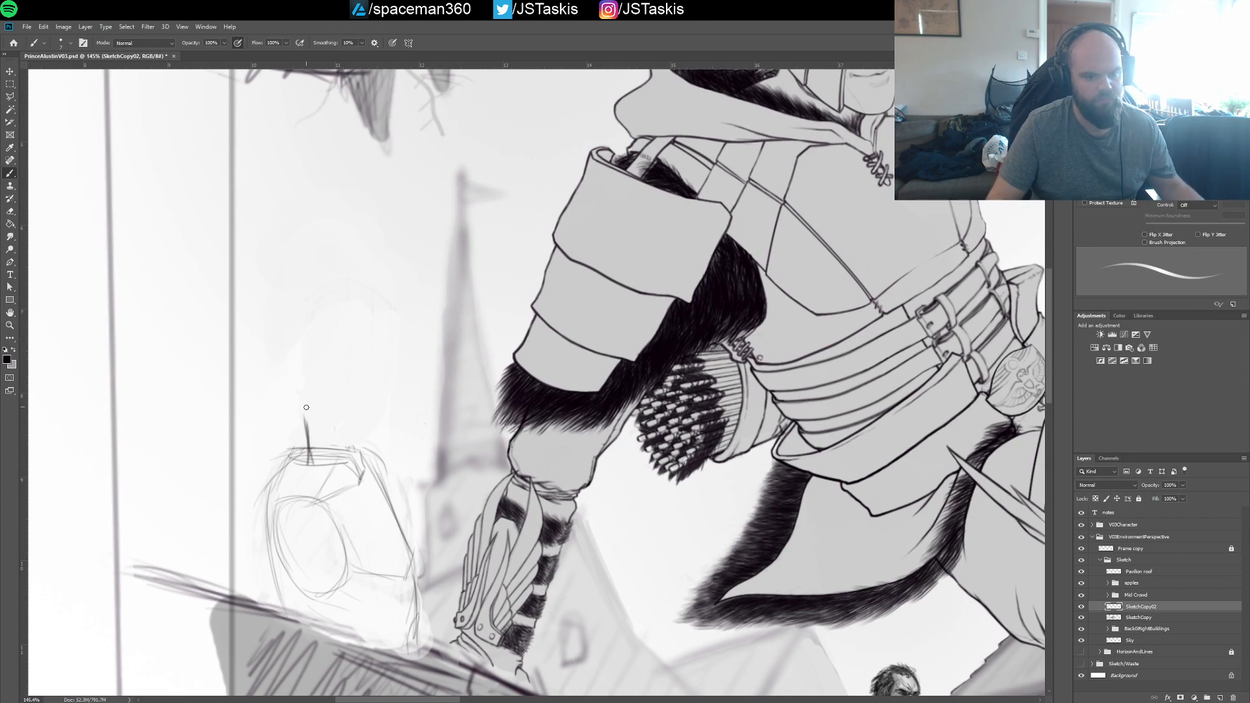
pyautogui.hotkey('ctrl', 'z')
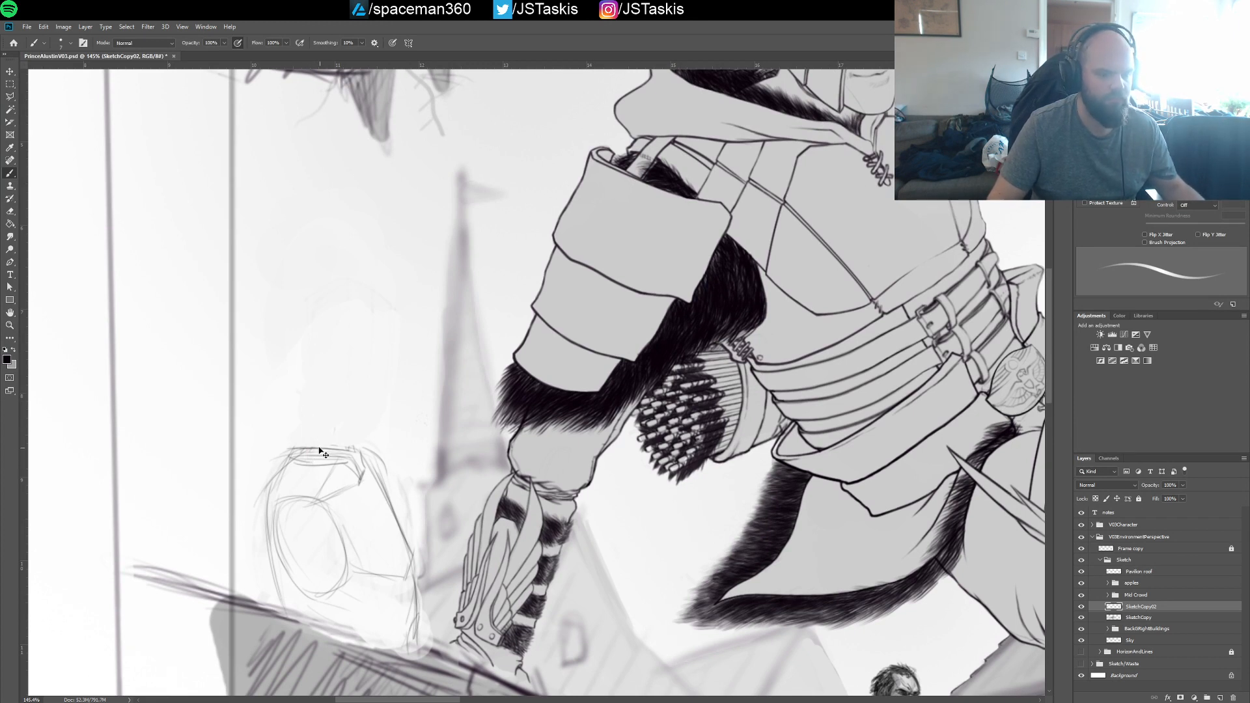
pyautogui.press('[')
pyautogui.press('[')
pyautogui.press('[')
pyautogui.press('[')
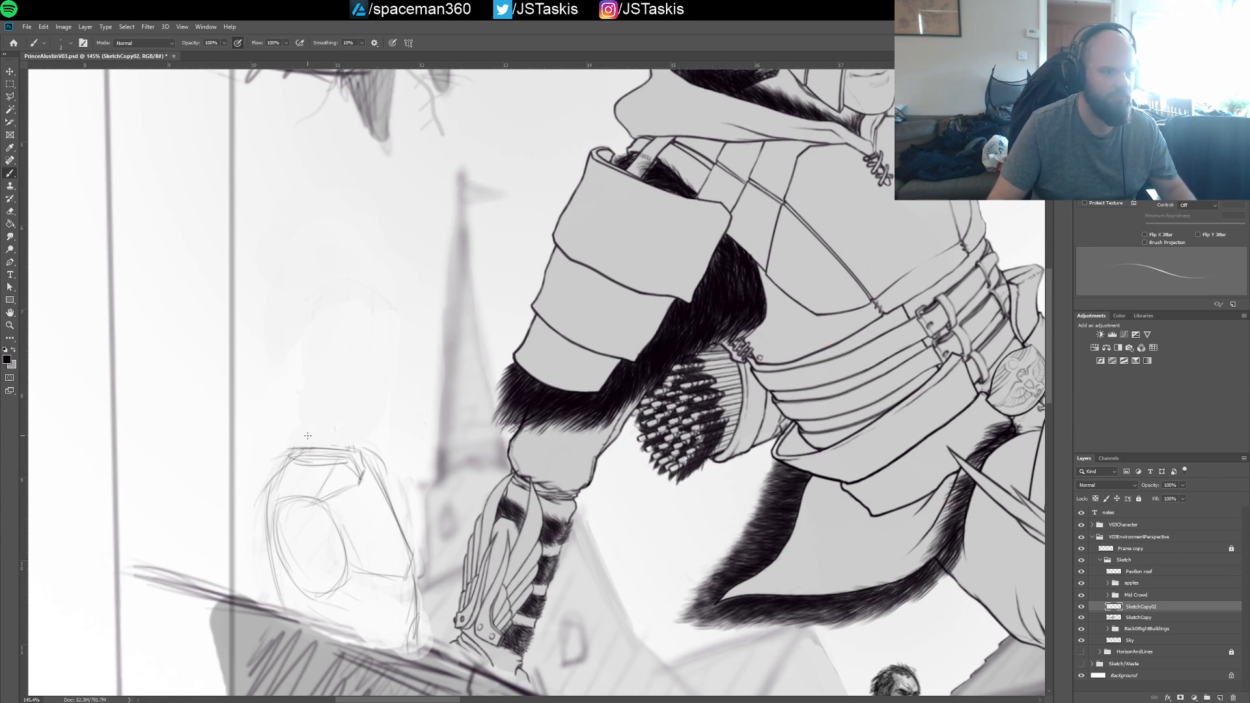
pyautogui.moveTo(309, 420)
pyautogui.mouseDown()
pyautogui.moveTo(310, 458)
pyautogui.moveTo(312, 408)
pyautogui.moveTo(315, 458)
pyautogui.moveTo(308, 405)
pyautogui.mouseUp()
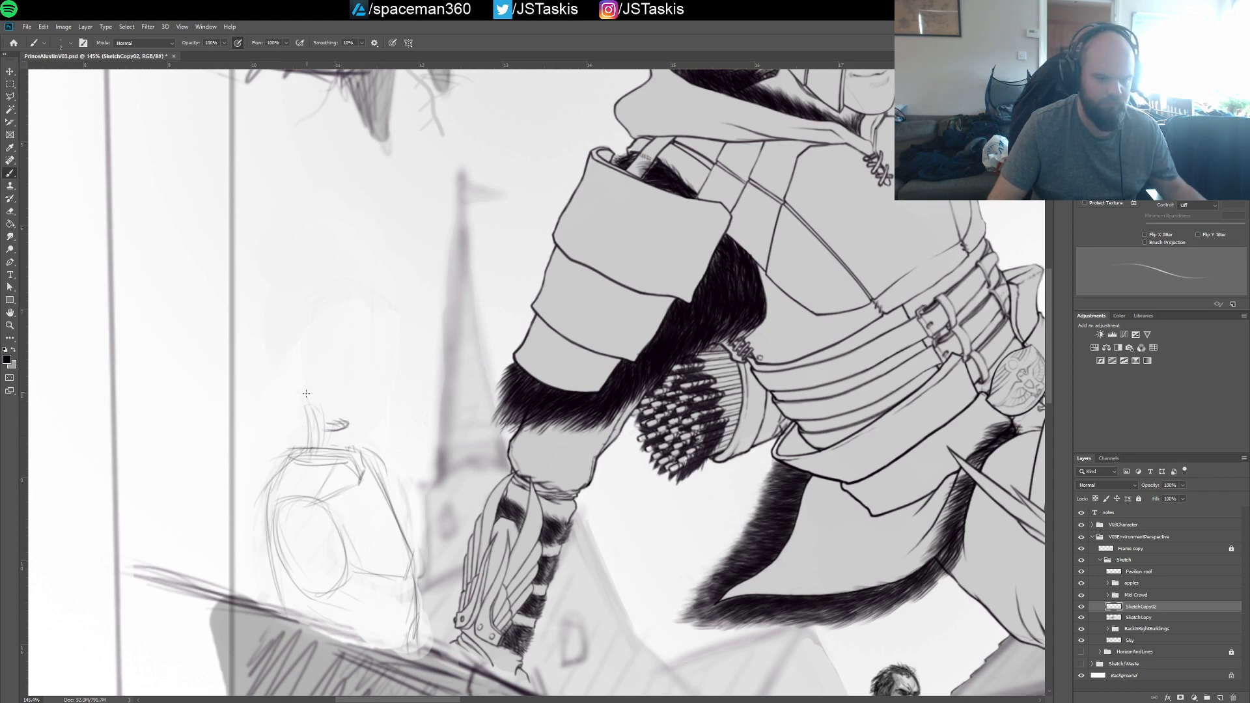
# Sketch the new figure's head above the neck, with a rounded skull, a face outline and a cheek curve
pyautogui.moveTo(386, 407); pyautogui.dragTo(373, 426)
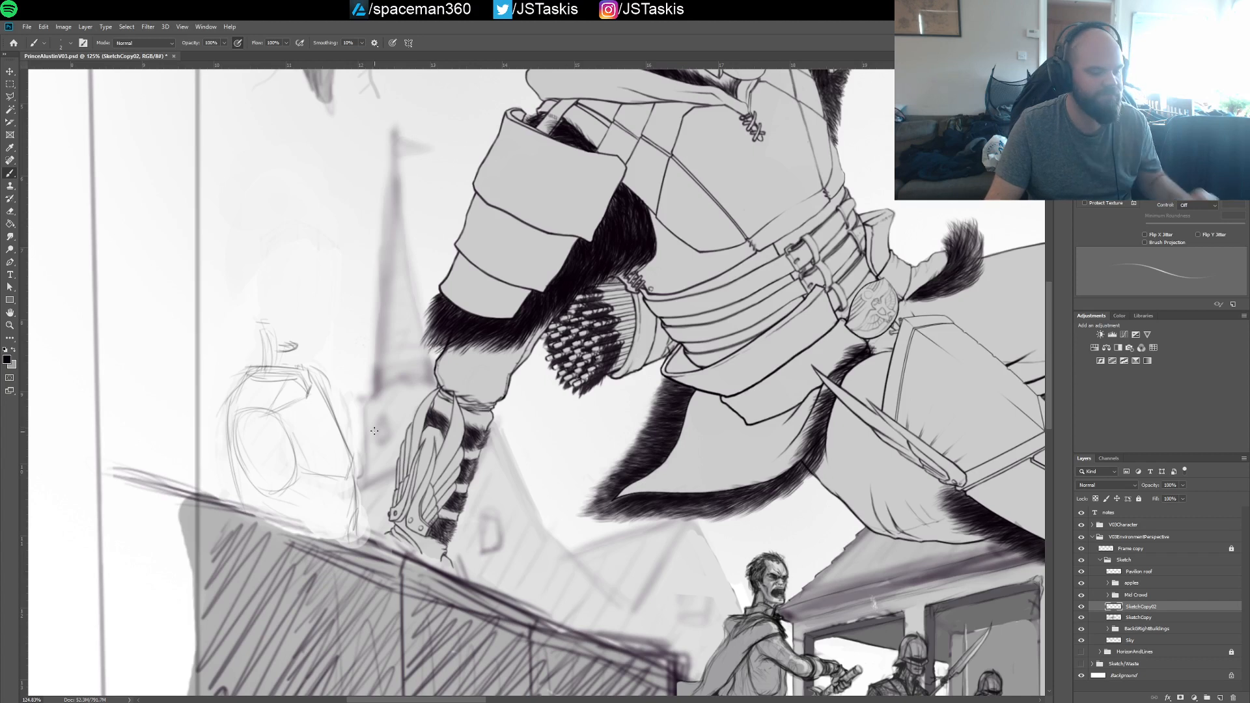
pyautogui.moveTo(336, 347); pyautogui.dragTo(365, 377)
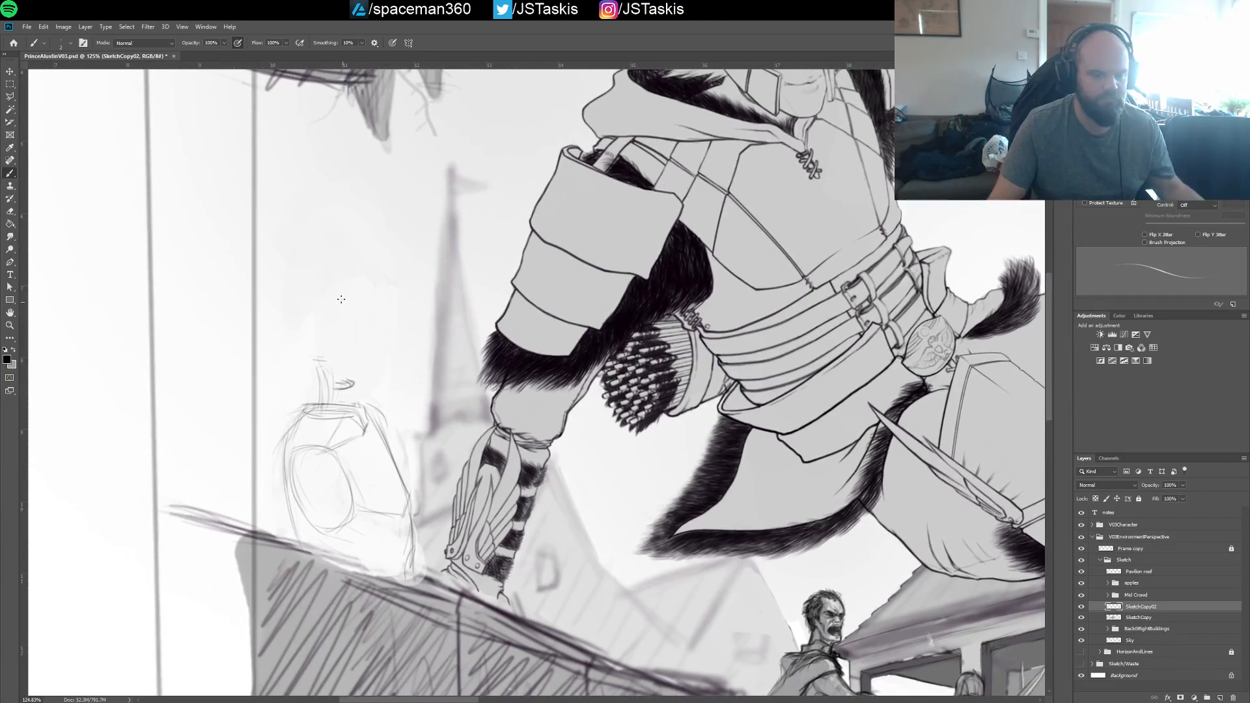
pyautogui.moveTo(297, 339)
pyautogui.mouseDown()
pyautogui.moveTo(305, 287)
pyautogui.moveTo(295, 312)
pyautogui.moveTo(330, 291)
pyautogui.moveTo(293, 333)
pyautogui.mouseUp()
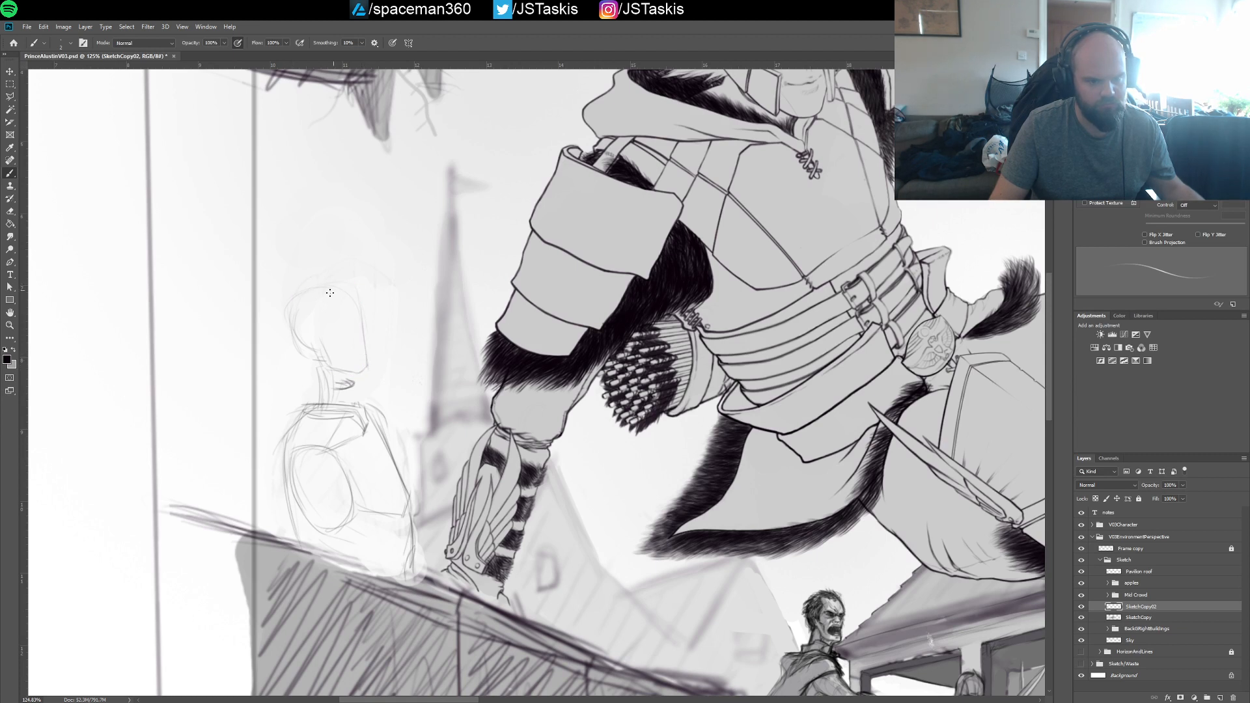
pyautogui.moveTo(290, 304)
pyautogui.mouseDown()
pyautogui.moveTo(355, 311)
pyautogui.moveTo(348, 328)
pyautogui.moveTo(362, 322)
pyautogui.moveTo(335, 347)
pyautogui.moveTo(359, 366)
pyautogui.moveTo(363, 323)
pyautogui.moveTo(340, 322)
pyautogui.moveTo(343, 355)
pyautogui.moveTo(406, 377)
pyautogui.moveTo(407, 347)
pyautogui.mouseUp()
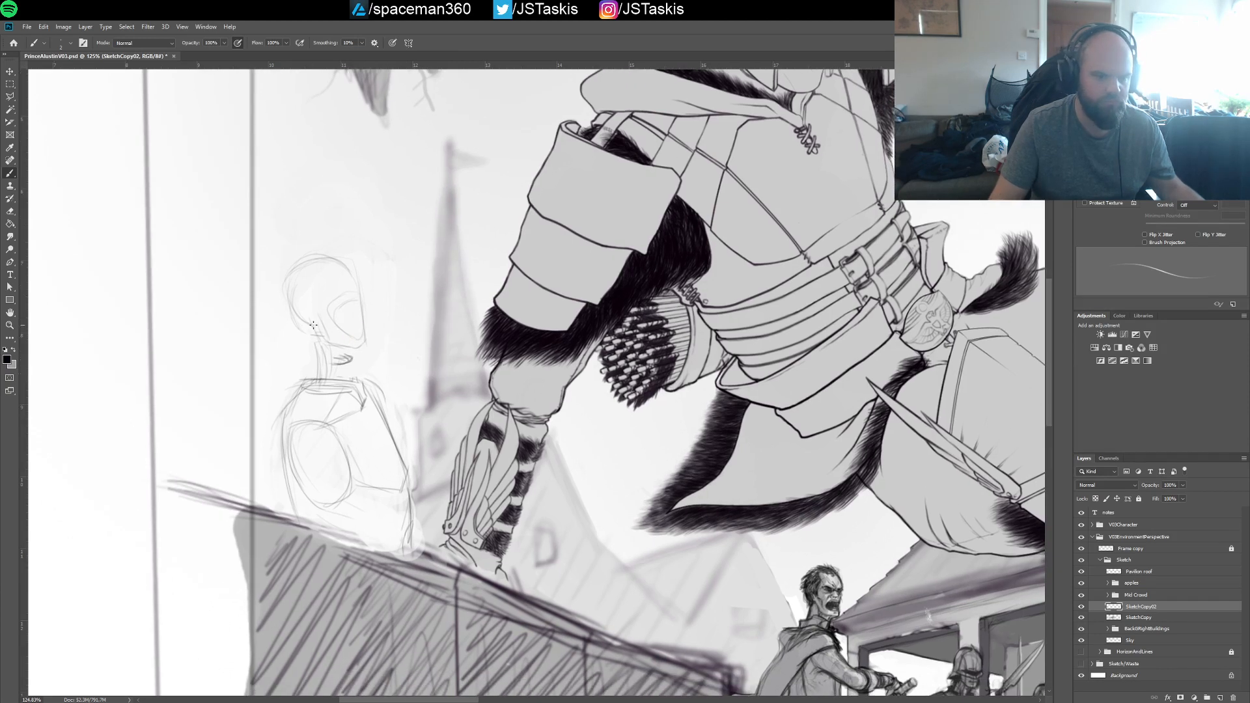
# Add the ear, brow, nose and mouth to the new head, and firm up the jaw, neck and torso lines
pyautogui.moveTo(313, 324)
pyautogui.mouseDown()
pyautogui.moveTo(330, 349)
pyautogui.moveTo(362, 345)
pyautogui.mouseUp()
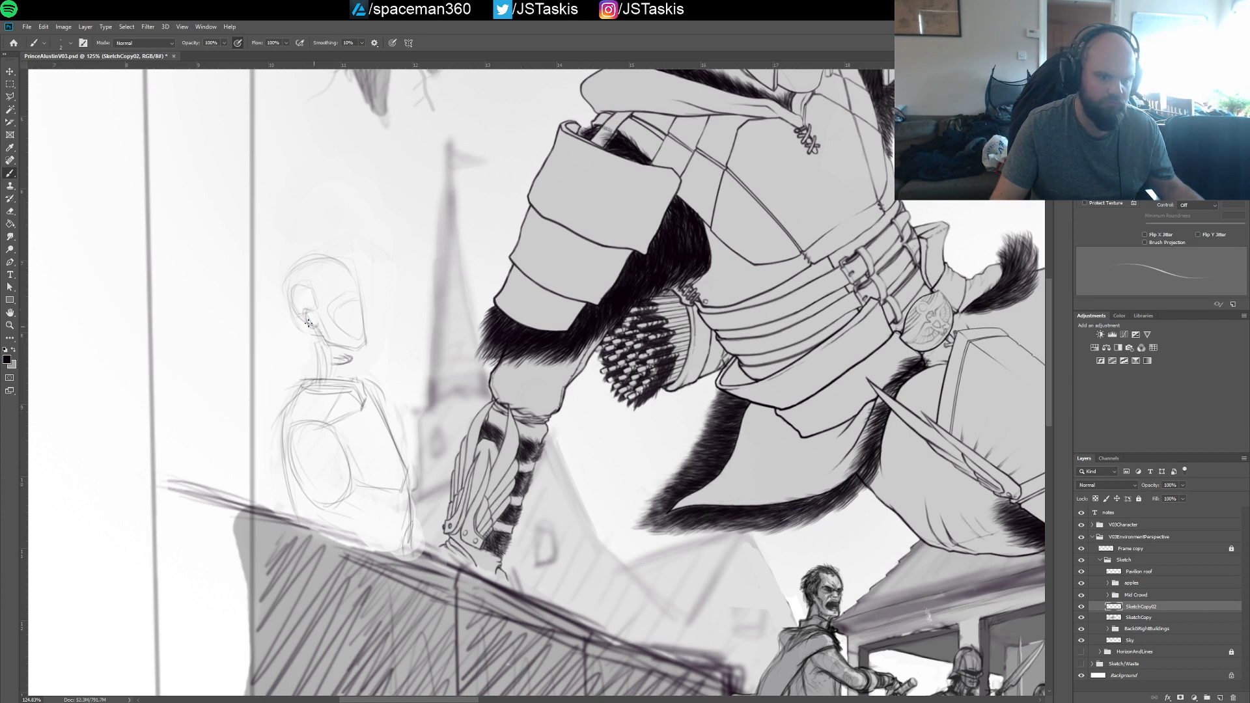
pyautogui.moveTo(338, 332); pyautogui.dragTo(342, 358)
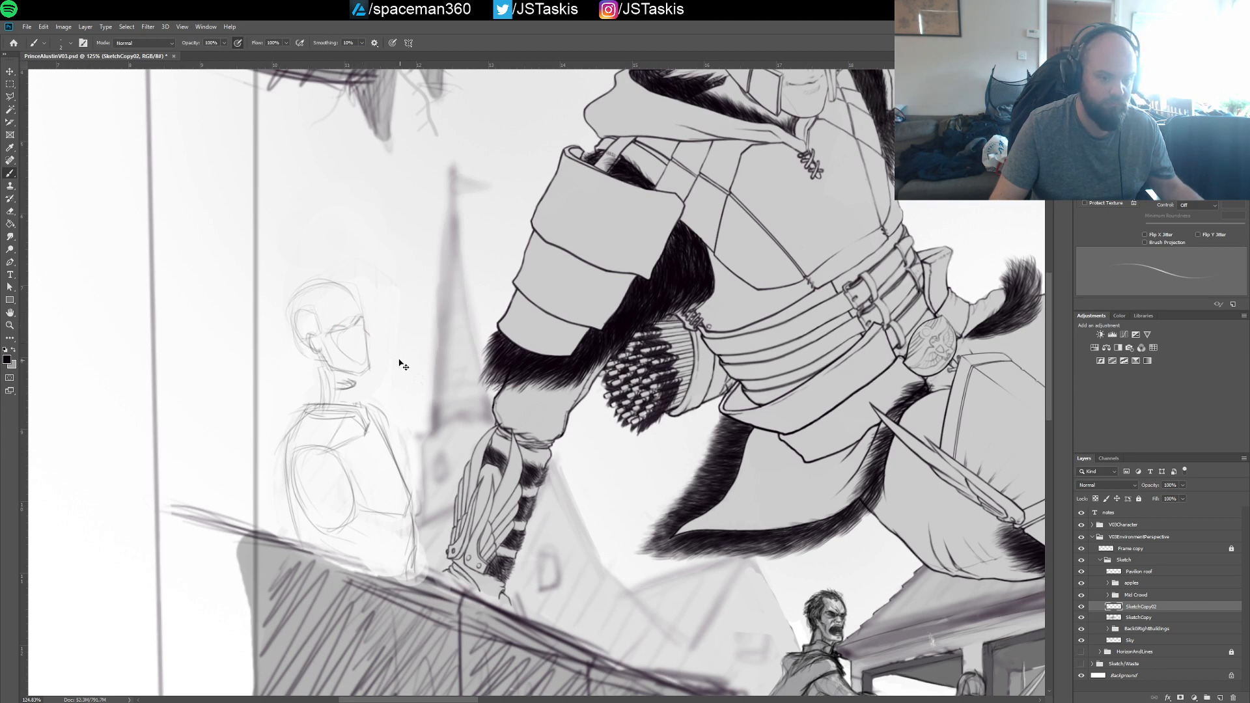
pyautogui.moveTo(354, 293); pyautogui.dragTo(367, 342)
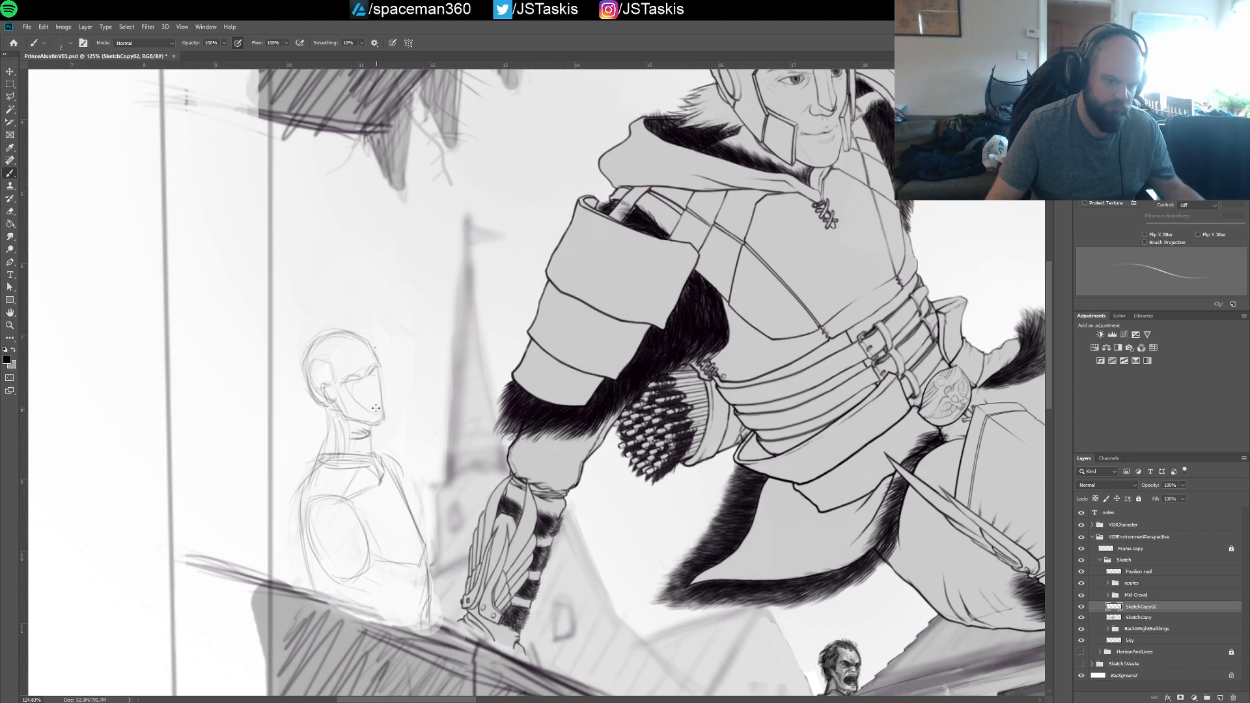
pyautogui.moveTo(373, 384)
pyautogui.mouseDown()
pyautogui.moveTo(380, 425)
pyautogui.moveTo(375, 379)
pyautogui.mouseUp()
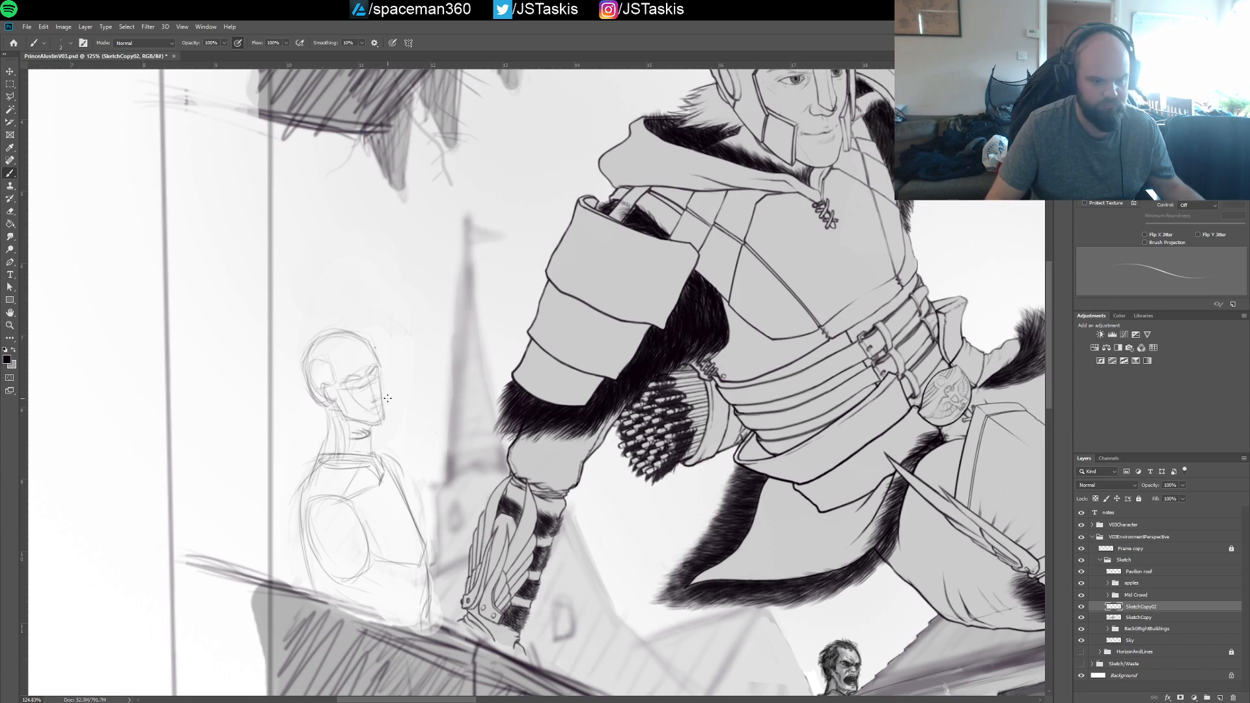
pyautogui.moveTo(388, 441); pyautogui.dragTo(358, 385)
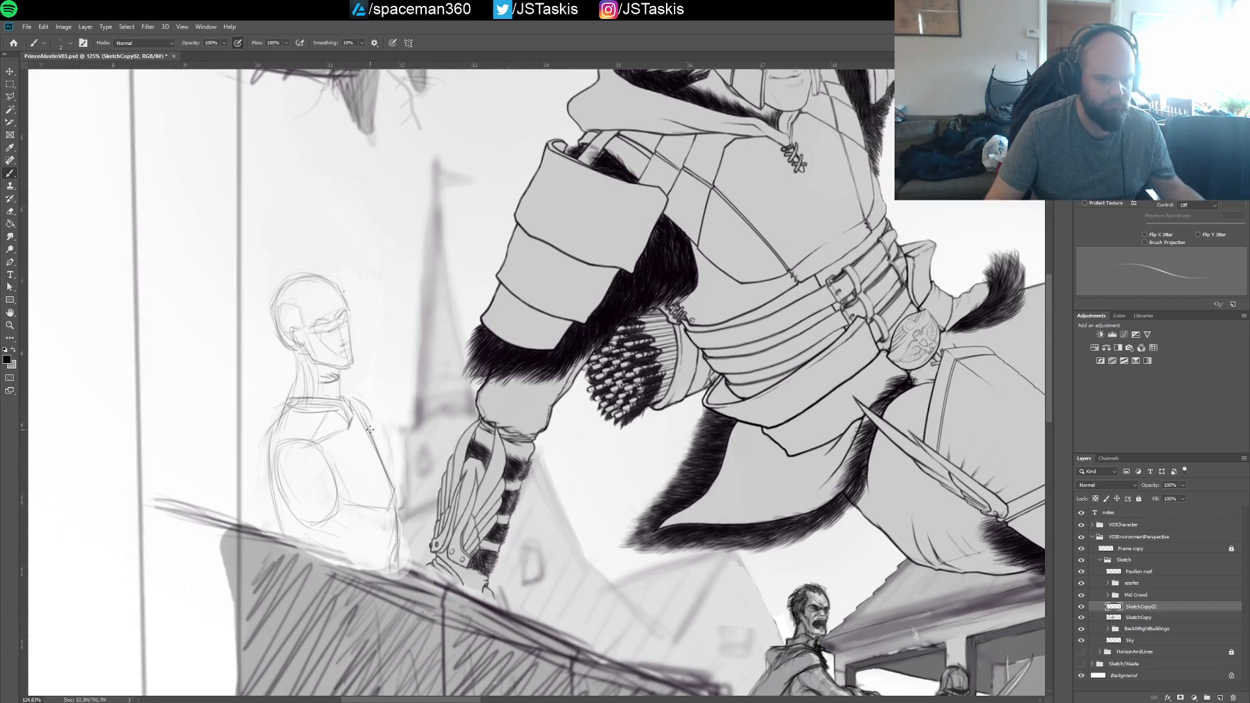
pyautogui.moveTo(353, 438); pyautogui.dragTo(332, 365)
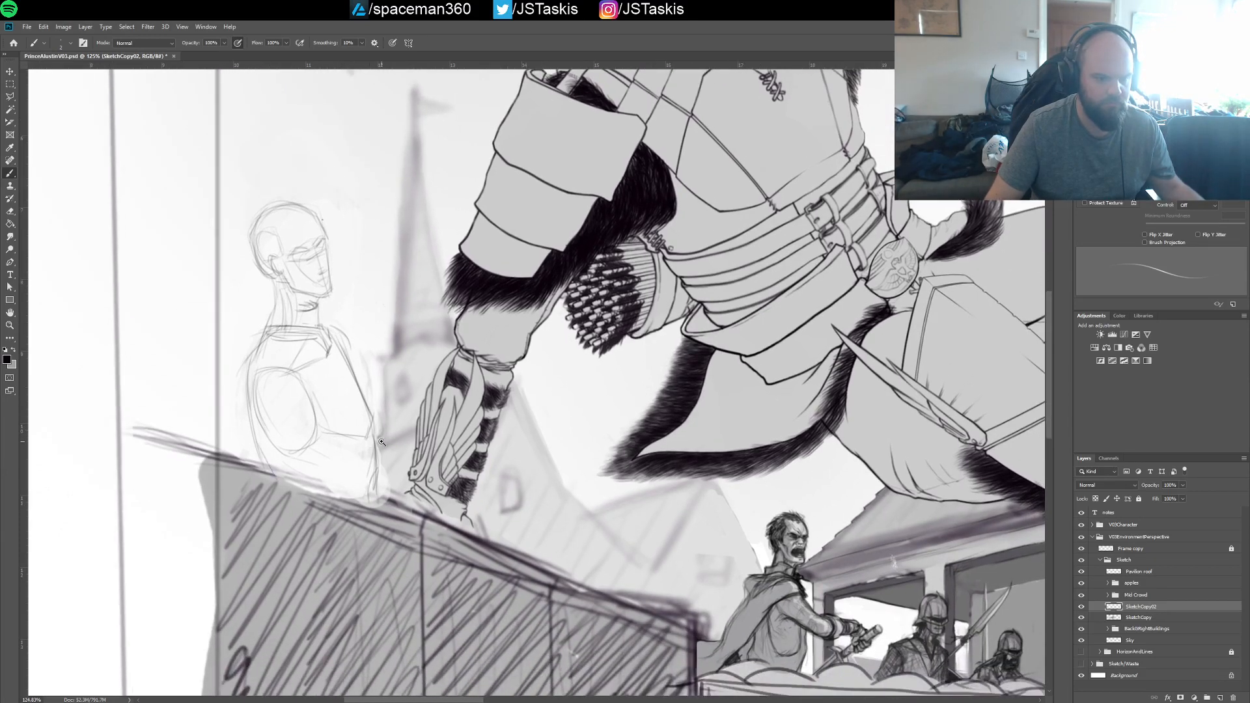
pyautogui.moveTo(382, 442)
pyautogui.mouseDown()
pyautogui.moveTo(296, 437)
pyautogui.moveTo(423, 440)
pyautogui.moveTo(399, 417)
pyautogui.mouseUp()
# Lasso the whole redrawn figure behind the hatched wall, delete it from the SketchCopy02 layer and deselect
pyautogui.press('l')
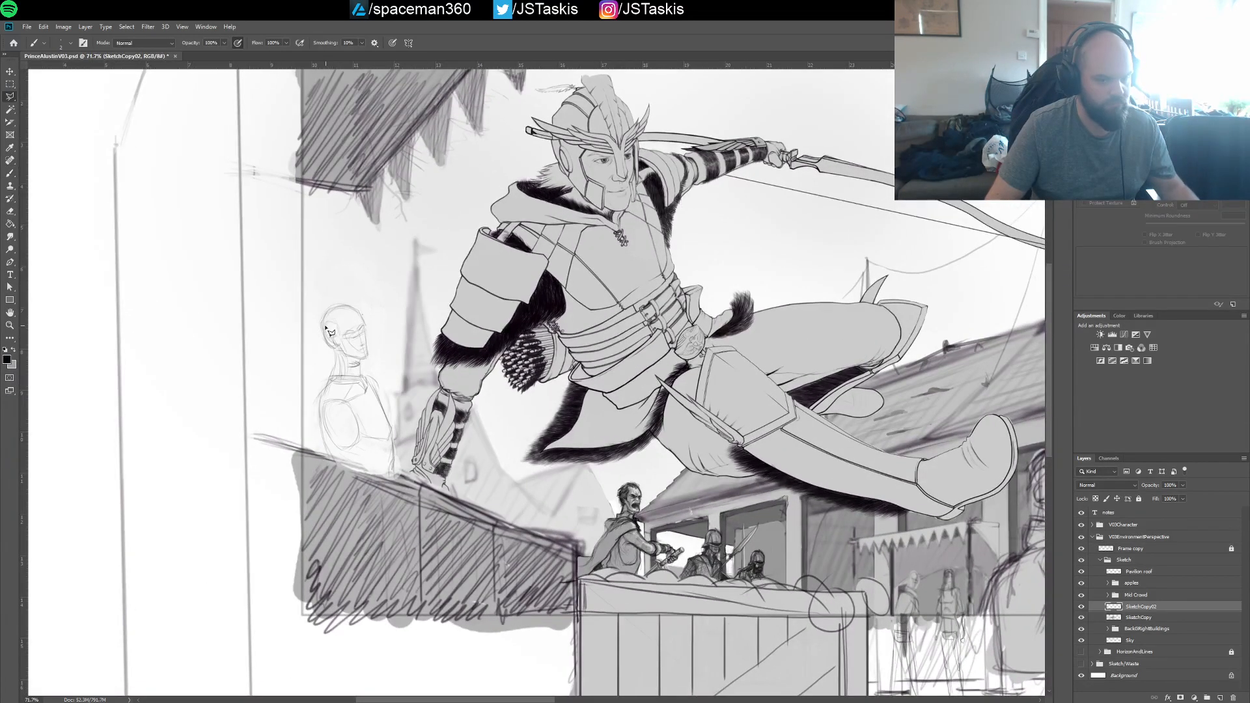
pyautogui.click(325, 255)
pyautogui.click(283, 287)
pyautogui.click(277, 449)
pyautogui.click(339, 494)
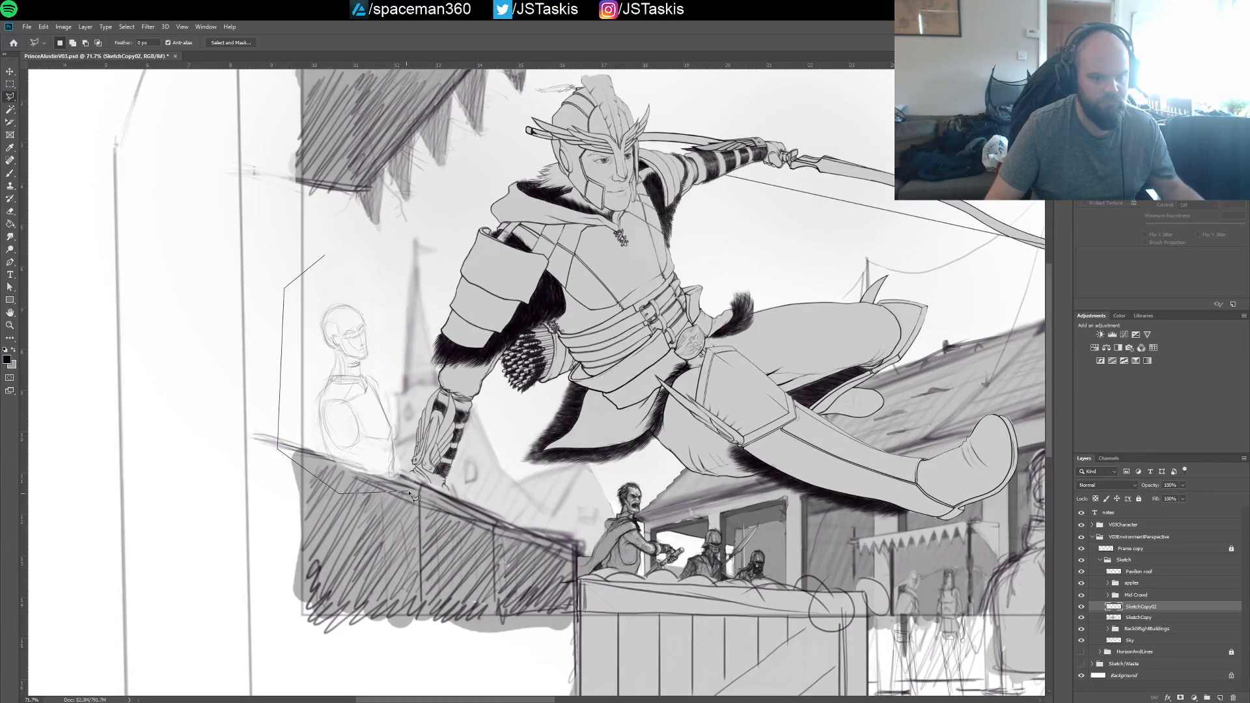
pyautogui.click(409, 491)
pyautogui.click(424, 379)
pyautogui.click(405, 259)
pyautogui.click(350, 247)
pyautogui.doubleClick(341, 255)
pyautogui.press('Delete')
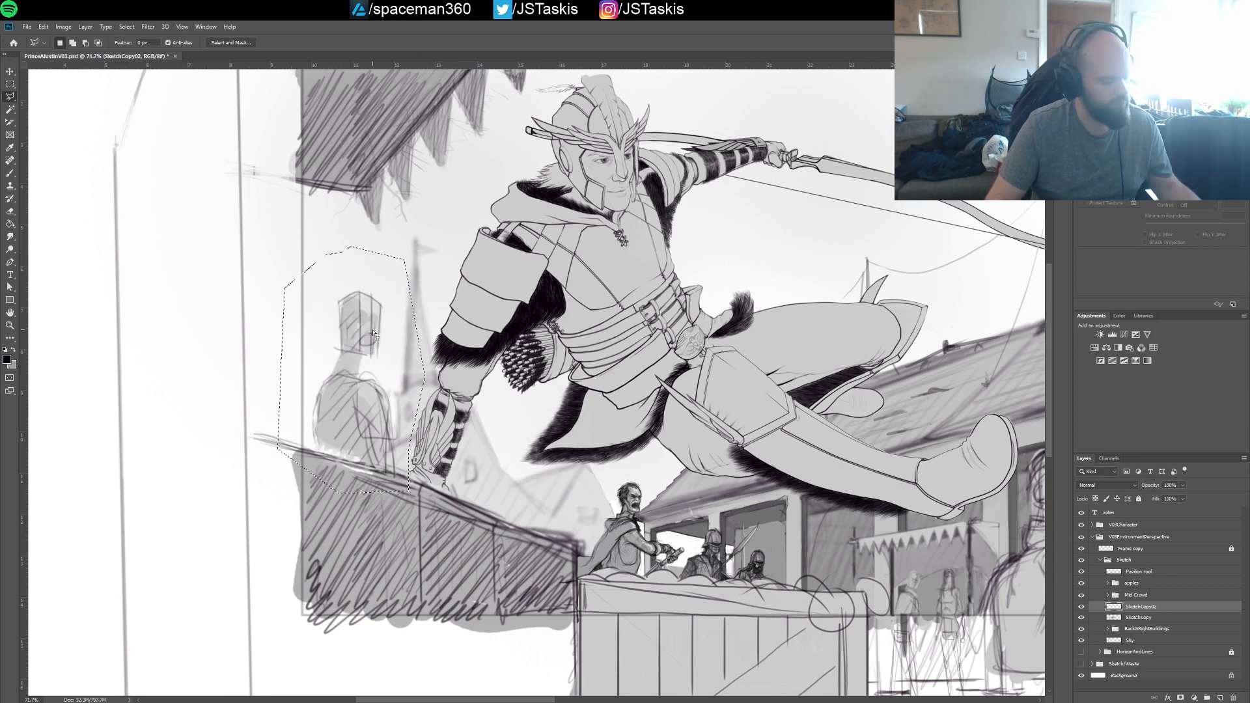
pyautogui.hotkey('ctrl', 'd')
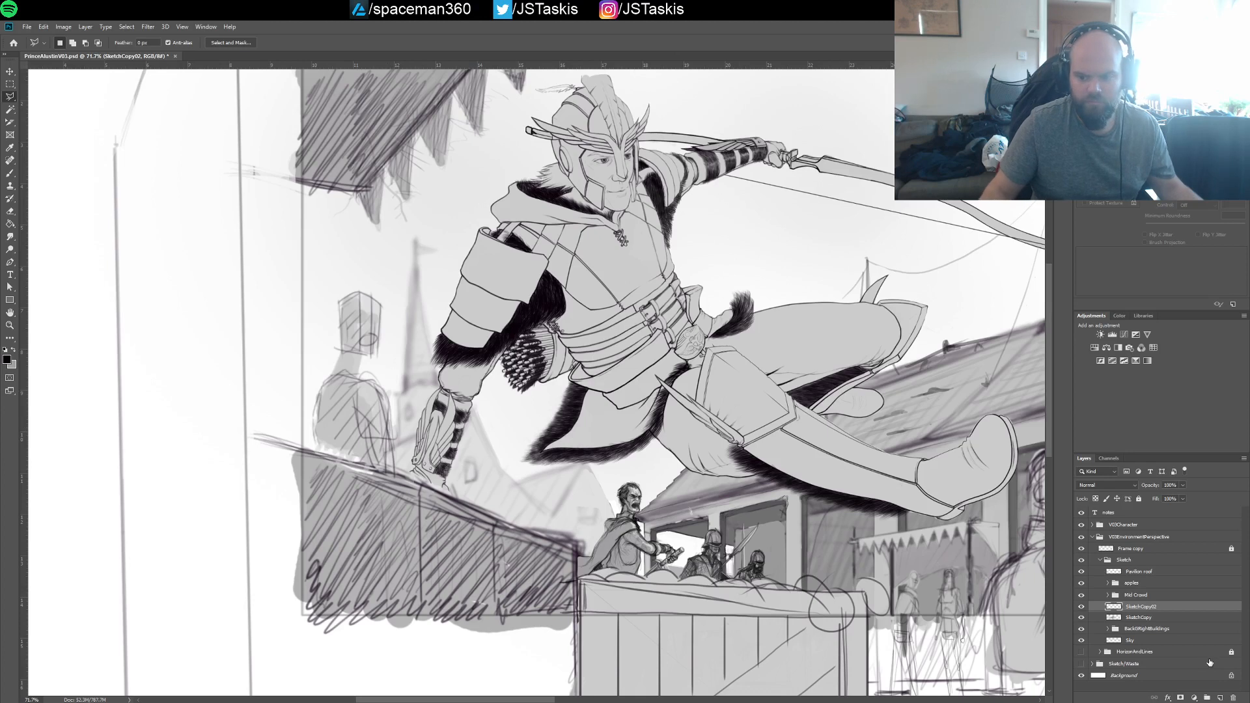
pyautogui.click(1221, 698)
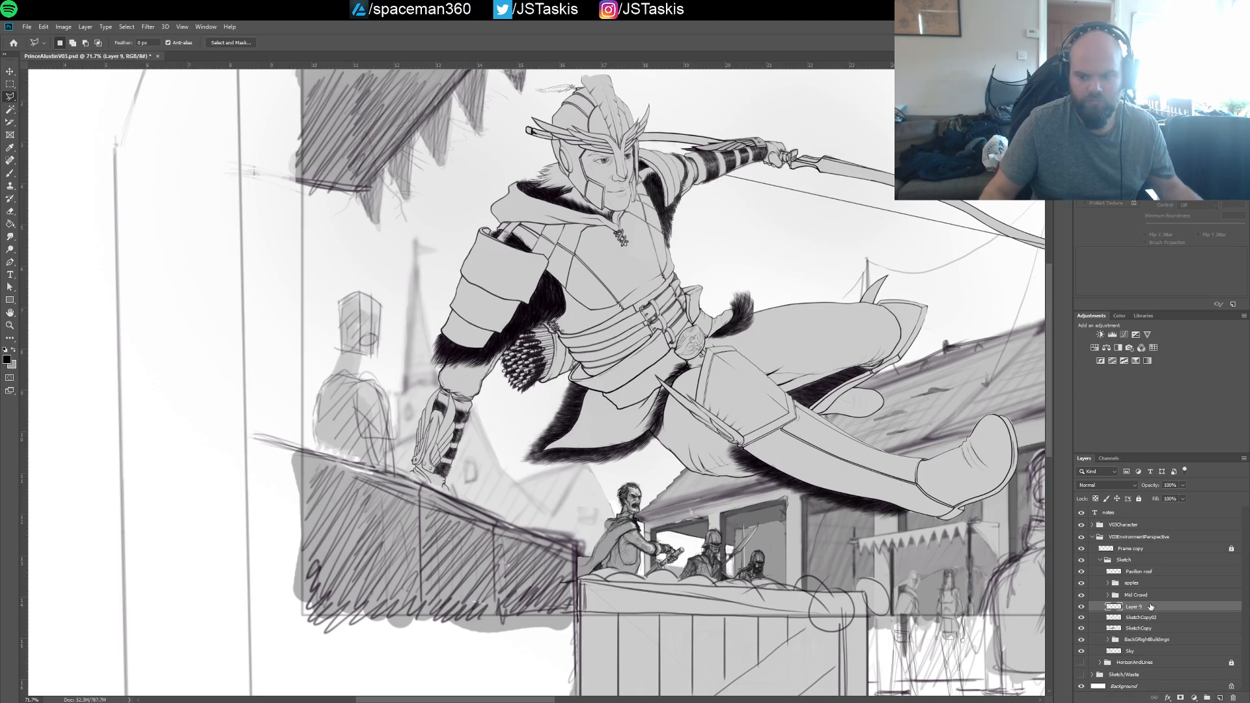
pyautogui.moveTo(1147, 609)
pyautogui.mouseDown()
pyautogui.moveTo(1147, 620)
pyautogui.moveTo(1149, 608)
pyautogui.mouseUp()
pyautogui.press('Delete')
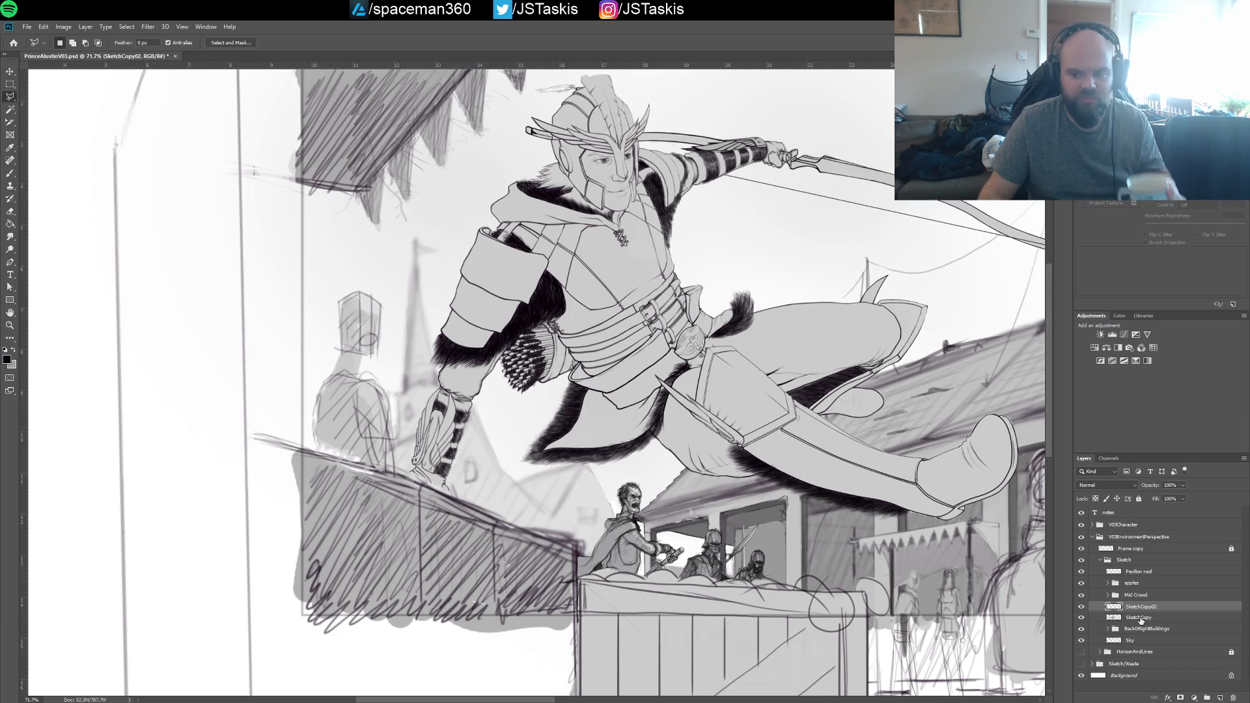
# Check which sketch layer holds the blocky figure by switching the SketchCopy02 layer and Mid Crowd group off and on
pyautogui.click(1139, 618)
pyautogui.click(1139, 605)
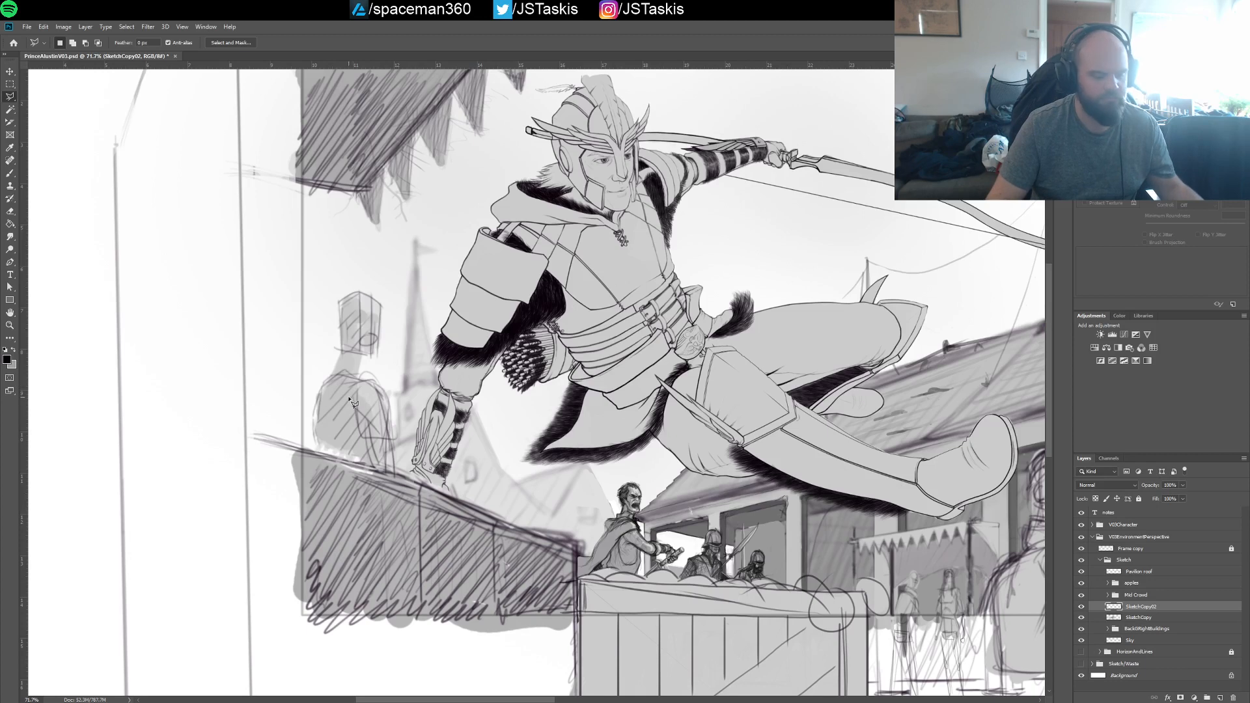
pyautogui.press('b')
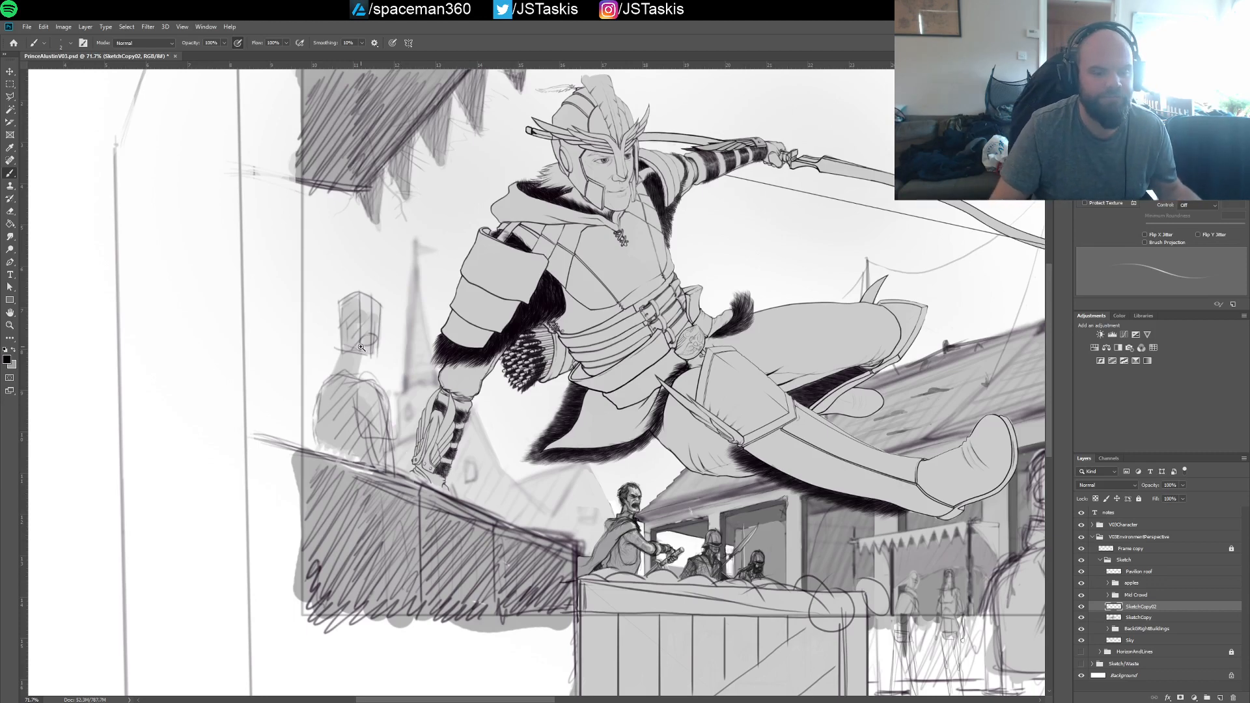
pyautogui.moveTo(362, 347); pyautogui.dragTo(399, 319)
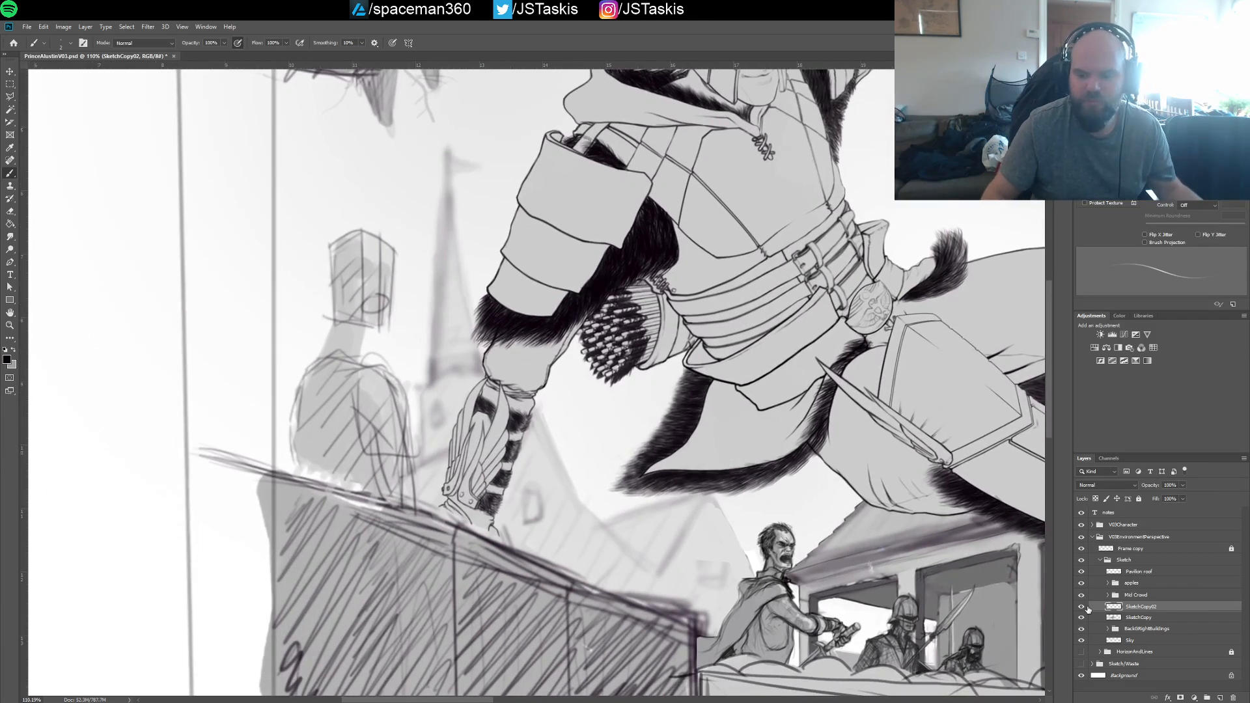
pyautogui.click(1084, 607)
pyautogui.click(1084, 607)
pyautogui.click(1082, 596)
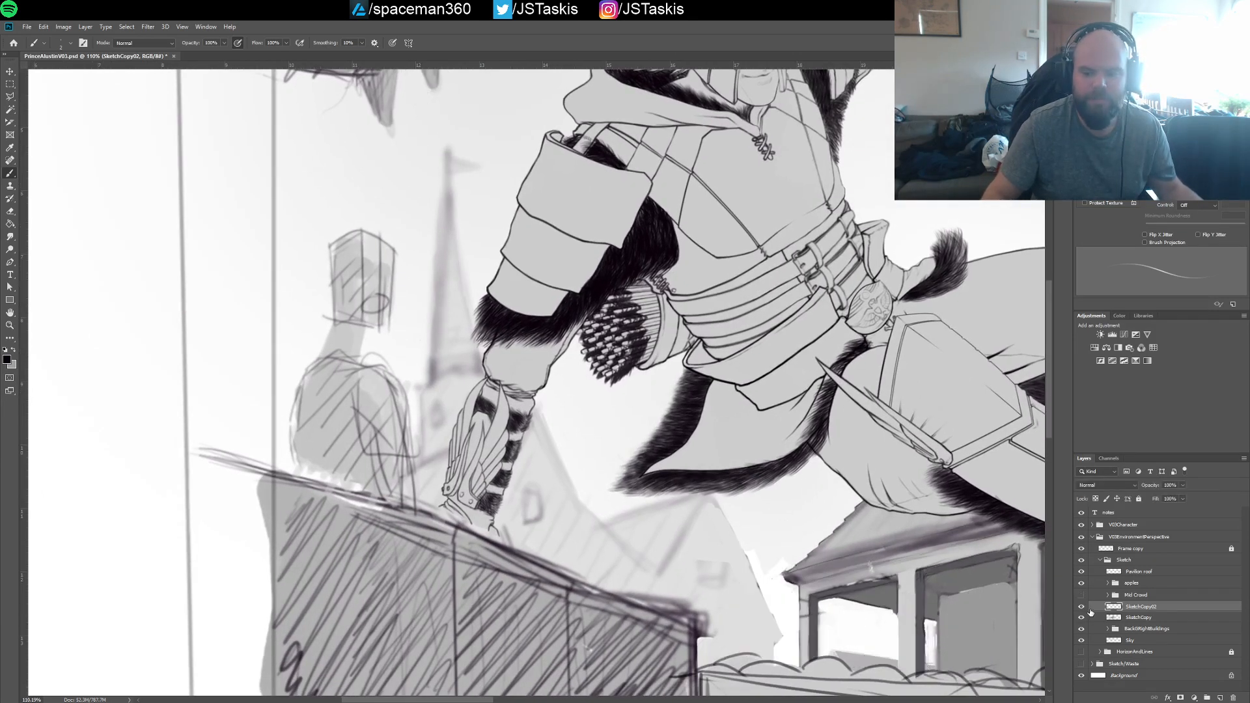
pyautogui.click(1084, 608)
pyautogui.click(1083, 608)
pyautogui.click(1082, 596)
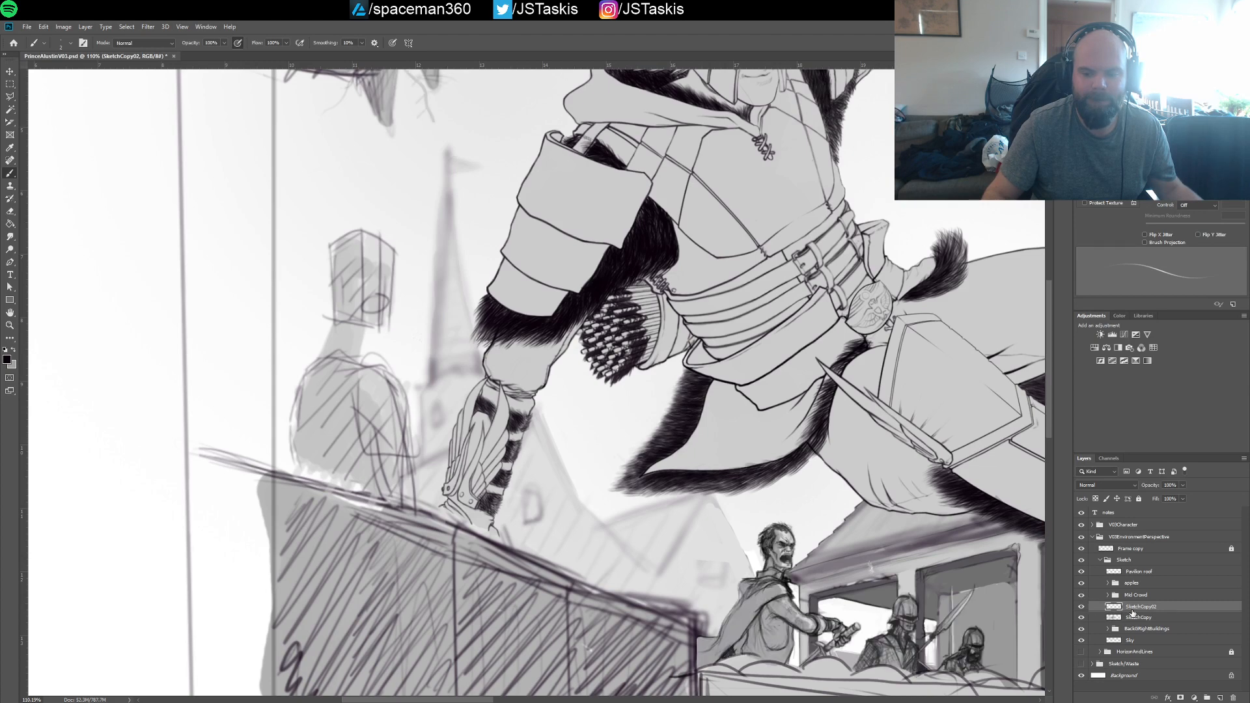
pyautogui.moveTo(382, 355)
pyautogui.mouseDown()
pyautogui.moveTo(431, 397)
pyautogui.moveTo(405, 386)
pyautogui.mouseUp()
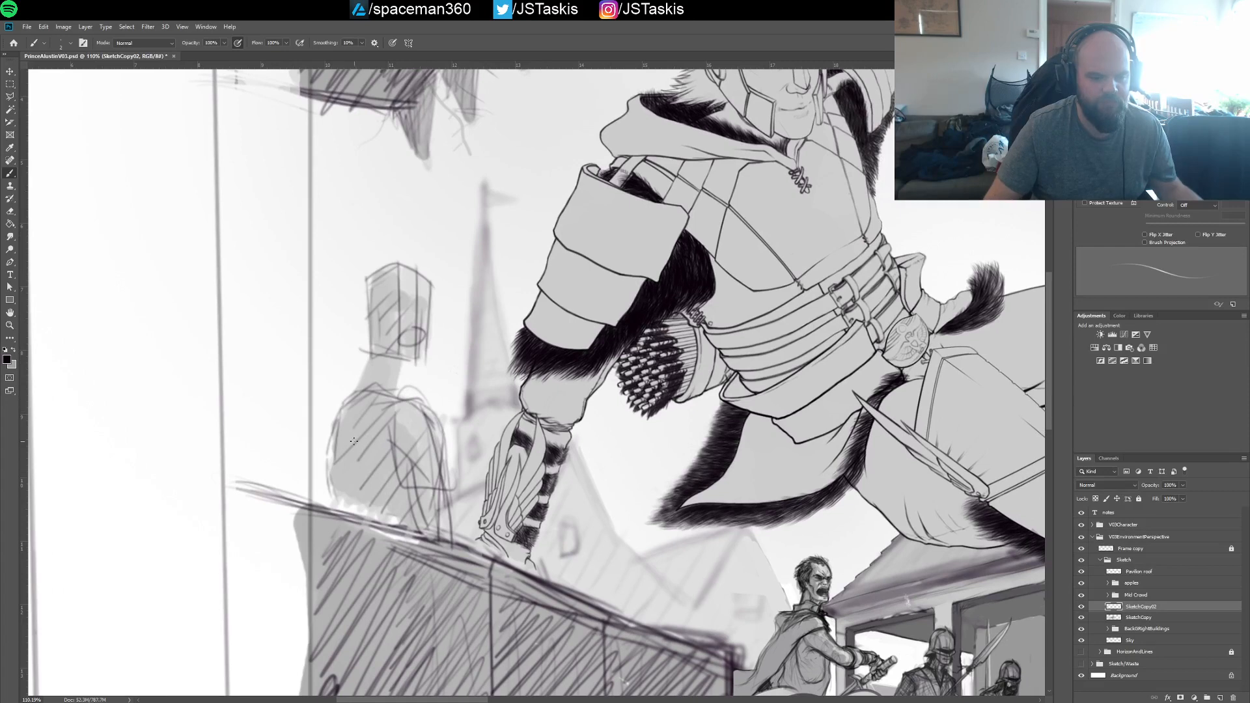
# Add a new layer directly above SketchCopy and name it leftcrowdfill
pyautogui.click(1136, 619)
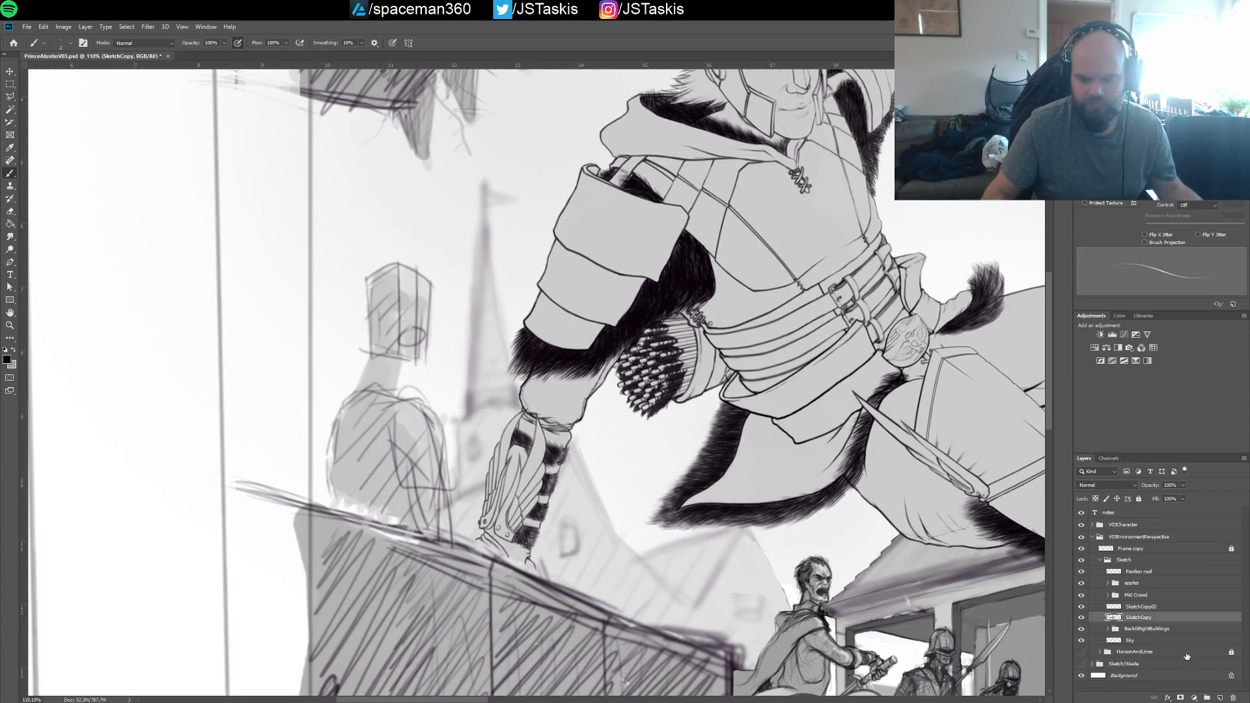
pyautogui.click(1220, 698)
pyautogui.doubleClick(1134, 617)
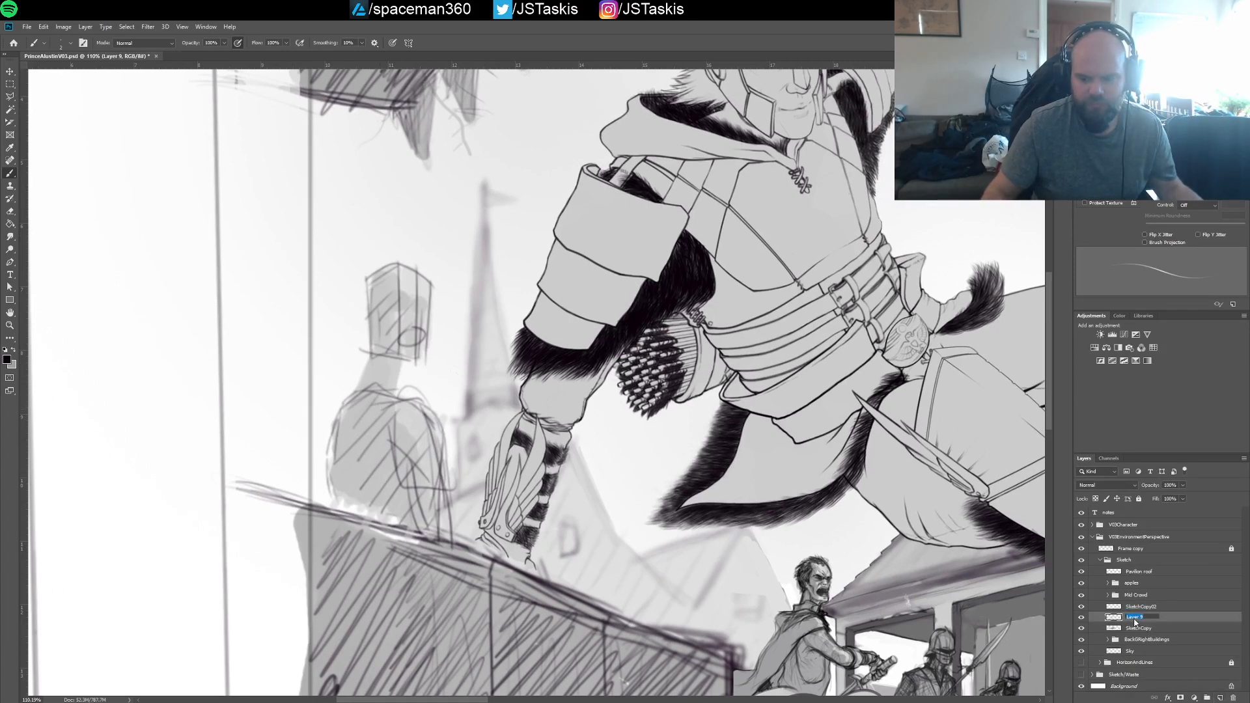
pyautogui.write('left')
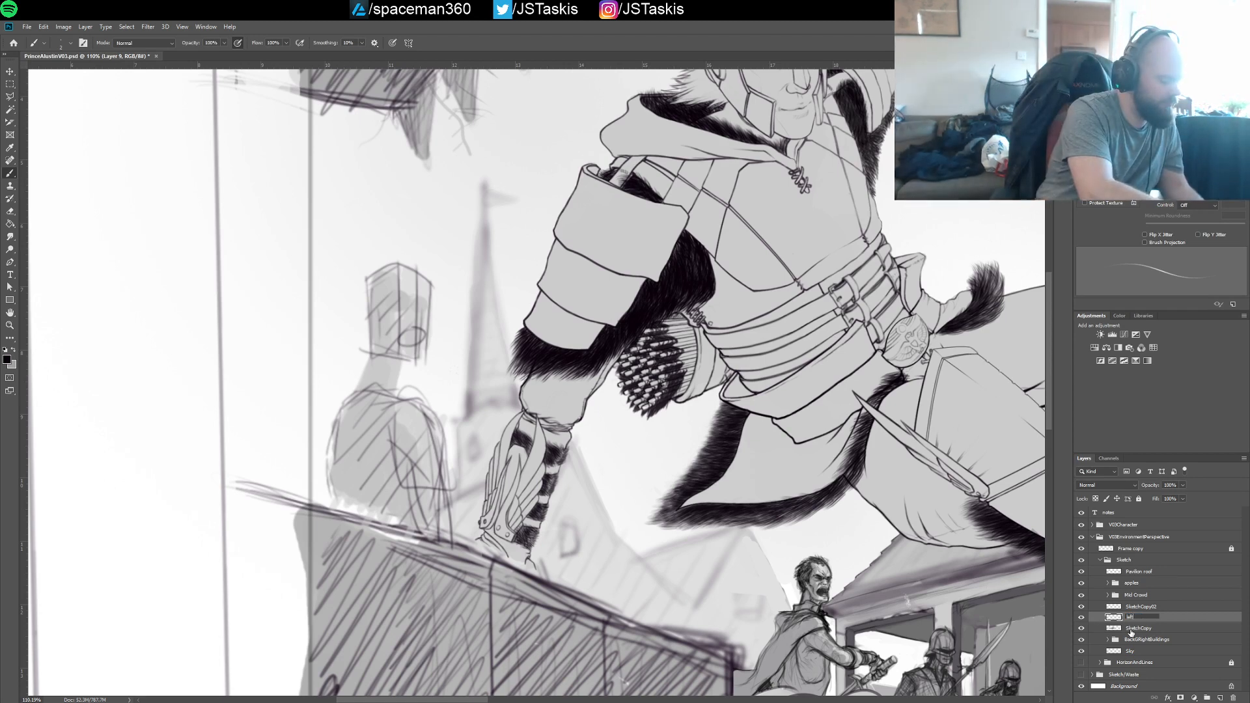
pyautogui.write('crowdfill')
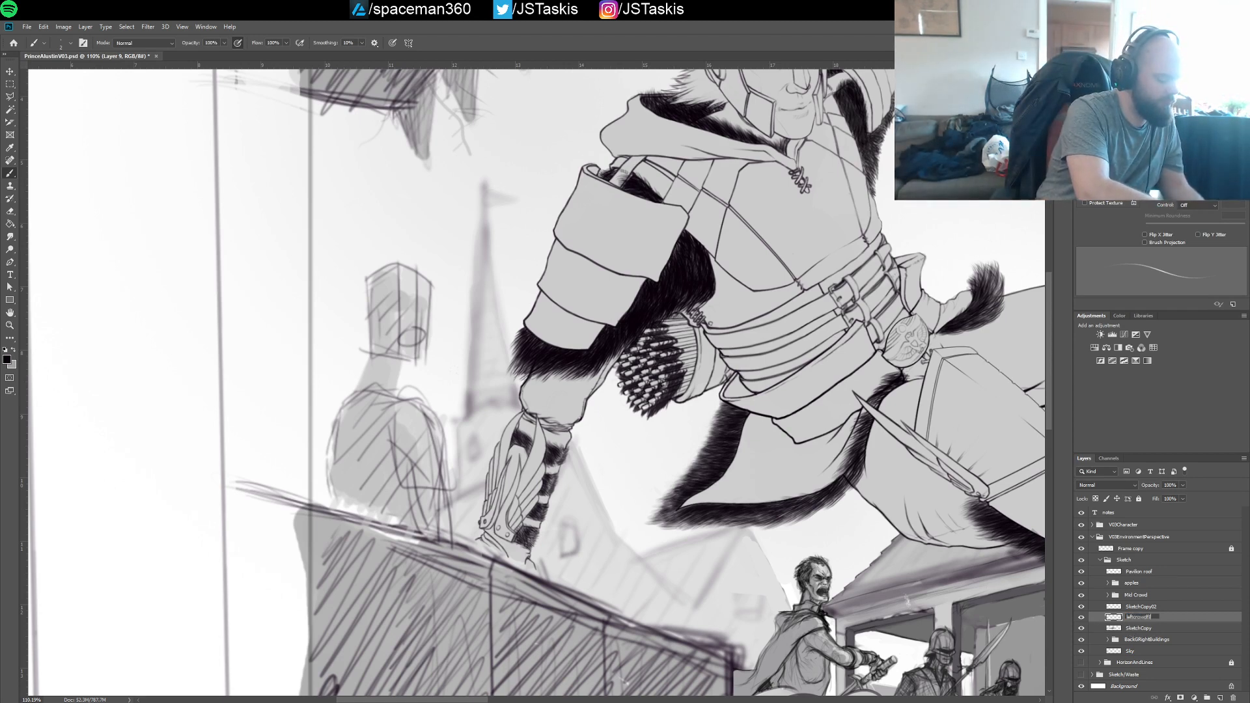
pyautogui.press('Return')
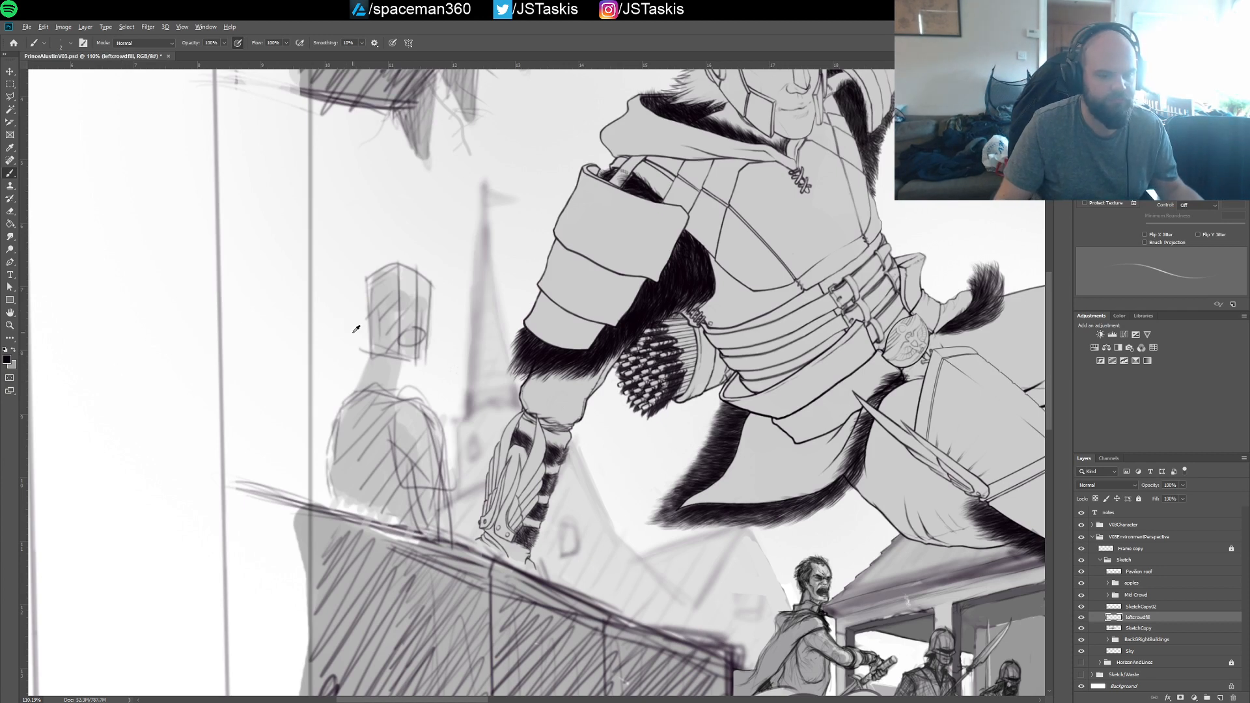
# Paint over the old blocky figure behind the hatched wall with a larger white brush, covering head and torso
pyautogui.press('x')
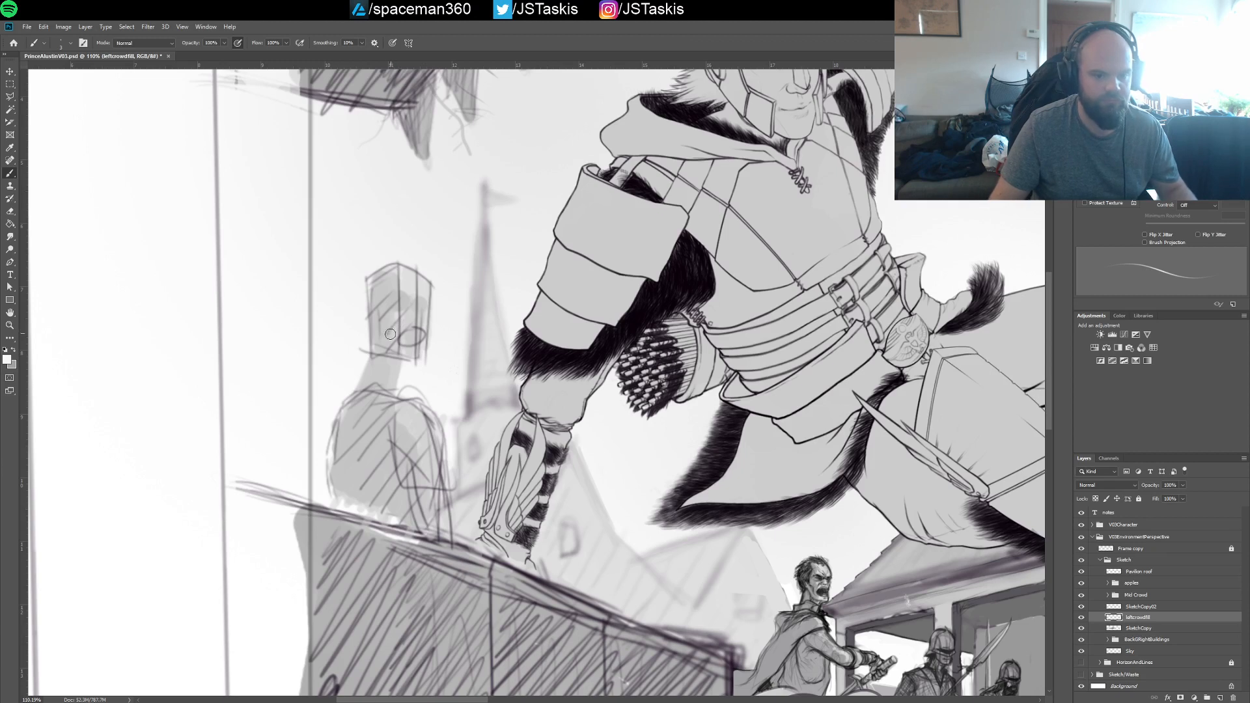
pyautogui.press(']')
pyautogui.press(']')
pyautogui.press(']')
pyautogui.press(']')
pyautogui.press(']')
pyautogui.press(']')
pyautogui.press(']')
pyautogui.moveTo(388, 336)
pyautogui.mouseDown()
pyautogui.moveTo(389, 383)
pyautogui.moveTo(416, 289)
pyautogui.moveTo(388, 325)
pyautogui.moveTo(377, 283)
pyautogui.moveTo(422, 300)
pyautogui.moveTo(384, 379)
pyautogui.moveTo(364, 381)
pyautogui.moveTo(345, 490)
pyautogui.moveTo(343, 445)
pyautogui.moveTo(355, 505)
pyautogui.moveTo(384, 501)
pyautogui.moveTo(399, 391)
pyautogui.moveTo(430, 442)
pyautogui.moveTo(432, 514)
pyautogui.moveTo(359, 491)
pyautogui.moveTo(444, 521)
pyautogui.moveTo(419, 411)
pyautogui.moveTo(440, 508)
pyautogui.moveTo(398, 449)
pyautogui.moveTo(377, 496)
pyautogui.moveTo(441, 528)
pyautogui.moveTo(340, 482)
pyautogui.moveTo(351, 487)
pyautogui.moveTo(364, 461)
pyautogui.mouseUp()
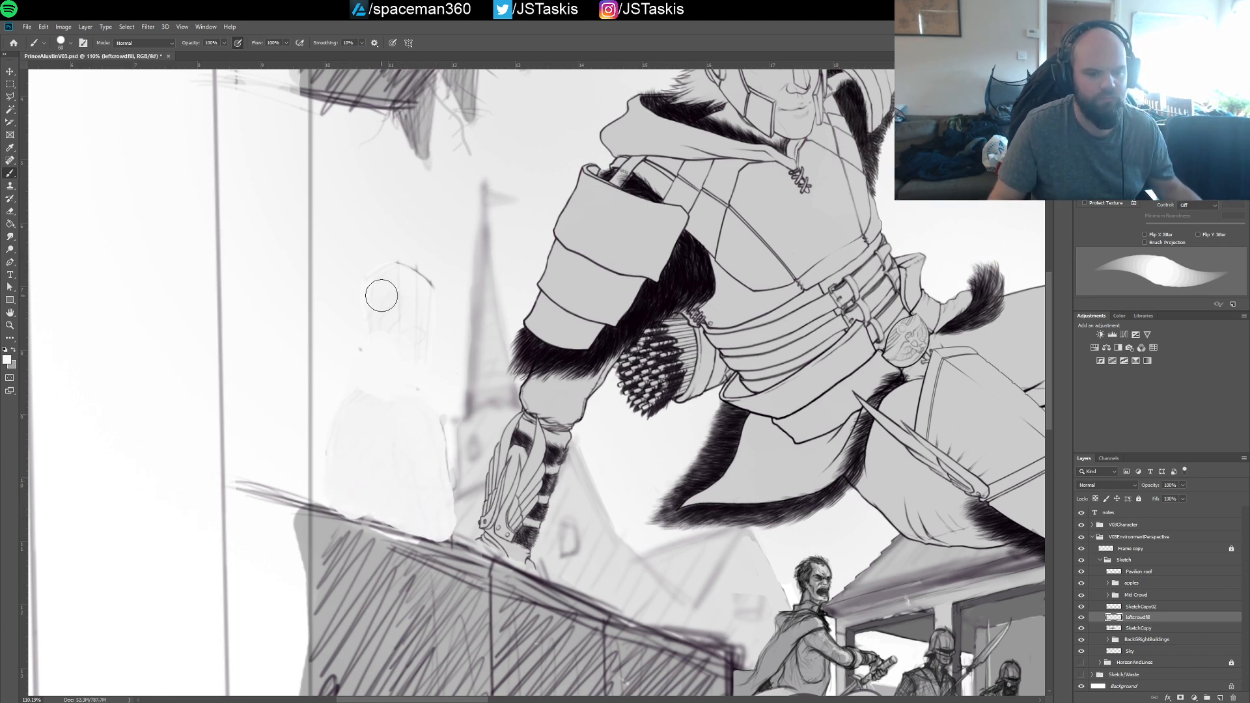
pyautogui.moveTo(382, 296)
pyautogui.mouseDown()
pyautogui.moveTo(424, 324)
pyautogui.moveTo(429, 295)
pyautogui.moveTo(421, 277)
pyautogui.moveTo(423, 343)
pyautogui.moveTo(384, 272)
pyautogui.moveTo(401, 451)
pyautogui.moveTo(380, 381)
pyautogui.moveTo(370, 413)
pyautogui.moveTo(441, 465)
pyautogui.moveTo(450, 527)
pyautogui.mouseUp()
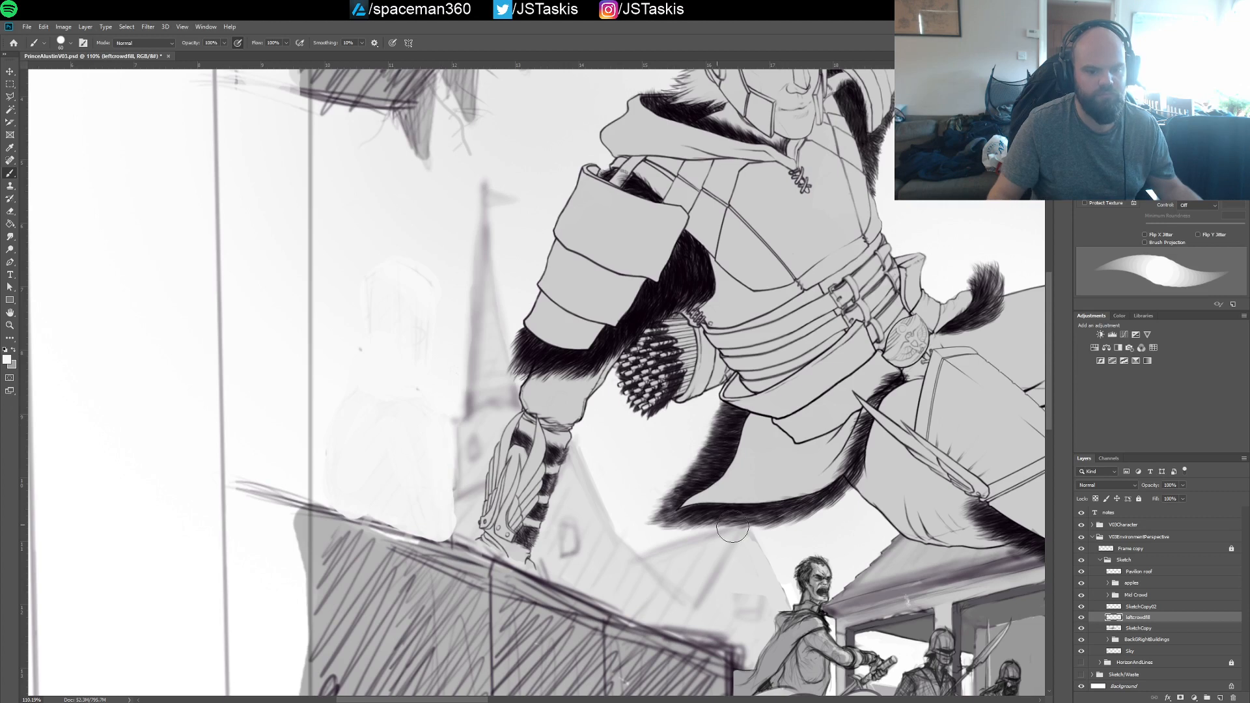
# On the SketchCopy02 layer, sketch a new figure's neck, shoulders and torso sides above the hatched wall with a thin black brush
pyautogui.click(1138, 607)
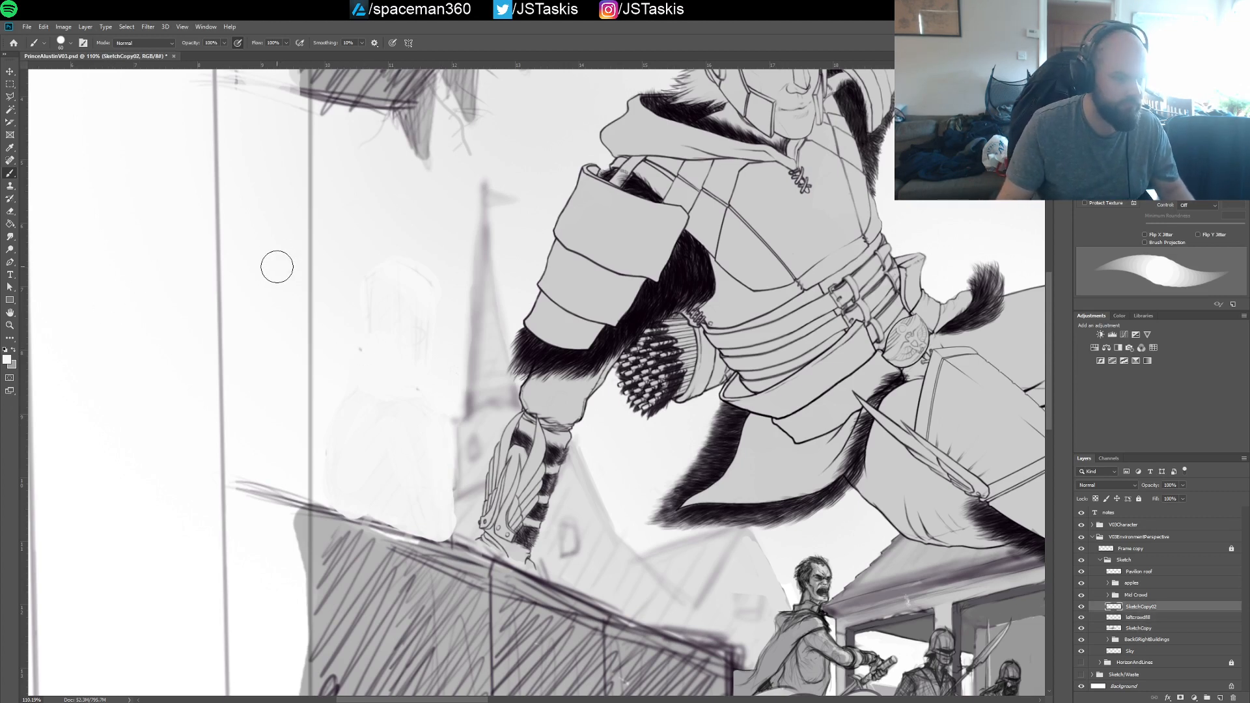
pyautogui.press('[')
pyautogui.press('[')
pyautogui.press('[')
pyautogui.press('[')
pyautogui.press('[')
pyautogui.press('[')
pyautogui.press('[')
pyautogui.press('[')
pyautogui.press('[')
pyautogui.press('[')
pyautogui.press('[')
pyautogui.press('[')
pyautogui.press('[')
pyautogui.press('[')
pyautogui.press('[')
pyautogui.press('[')
pyautogui.press('[')
pyautogui.press('[')
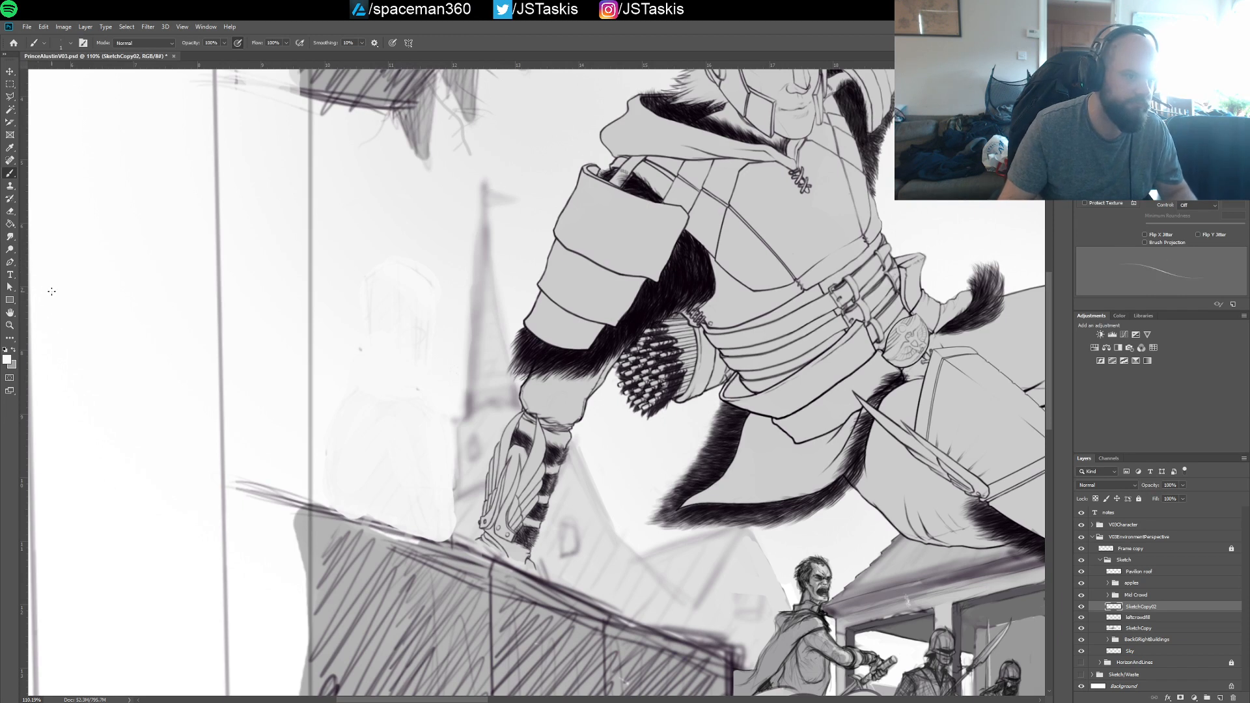
pyautogui.press(']')
pyautogui.press('i')
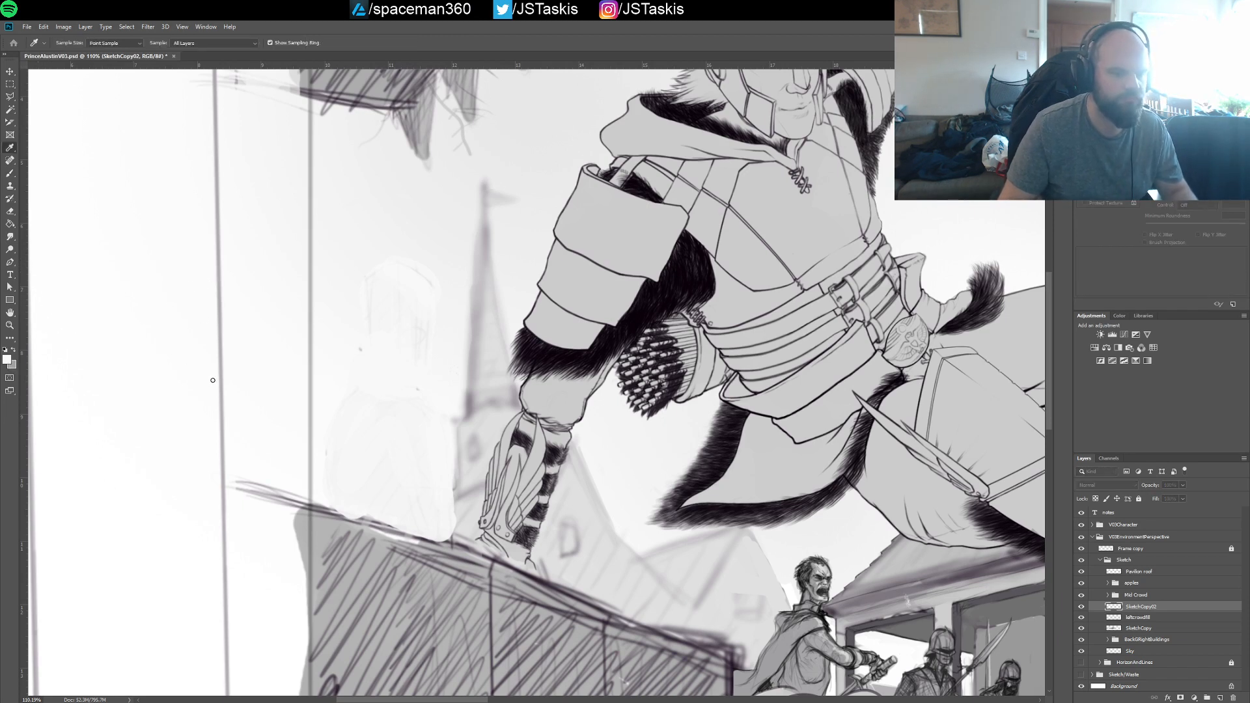
pyautogui.press('b')
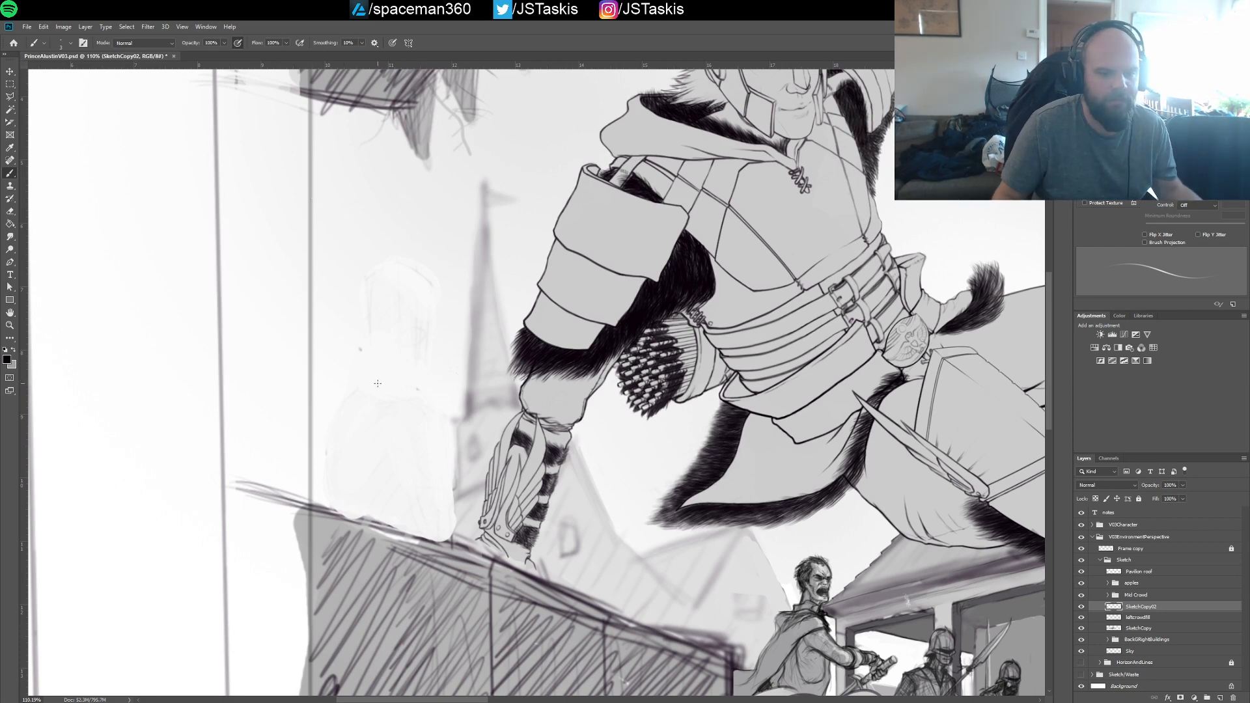
pyautogui.moveTo(403, 355); pyautogui.dragTo(364, 407)
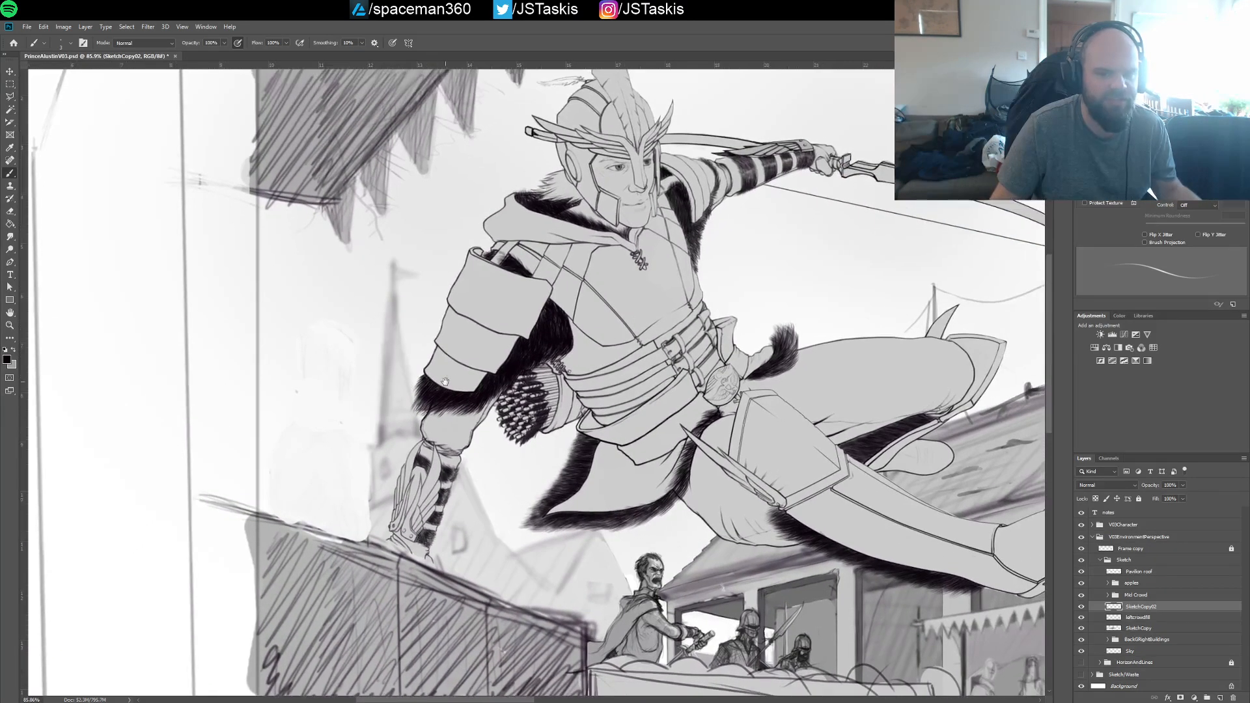
pyautogui.moveTo(519, 374); pyautogui.dragTo(434, 358)
pyautogui.moveTo(437, 358); pyautogui.dragTo(434, 358)
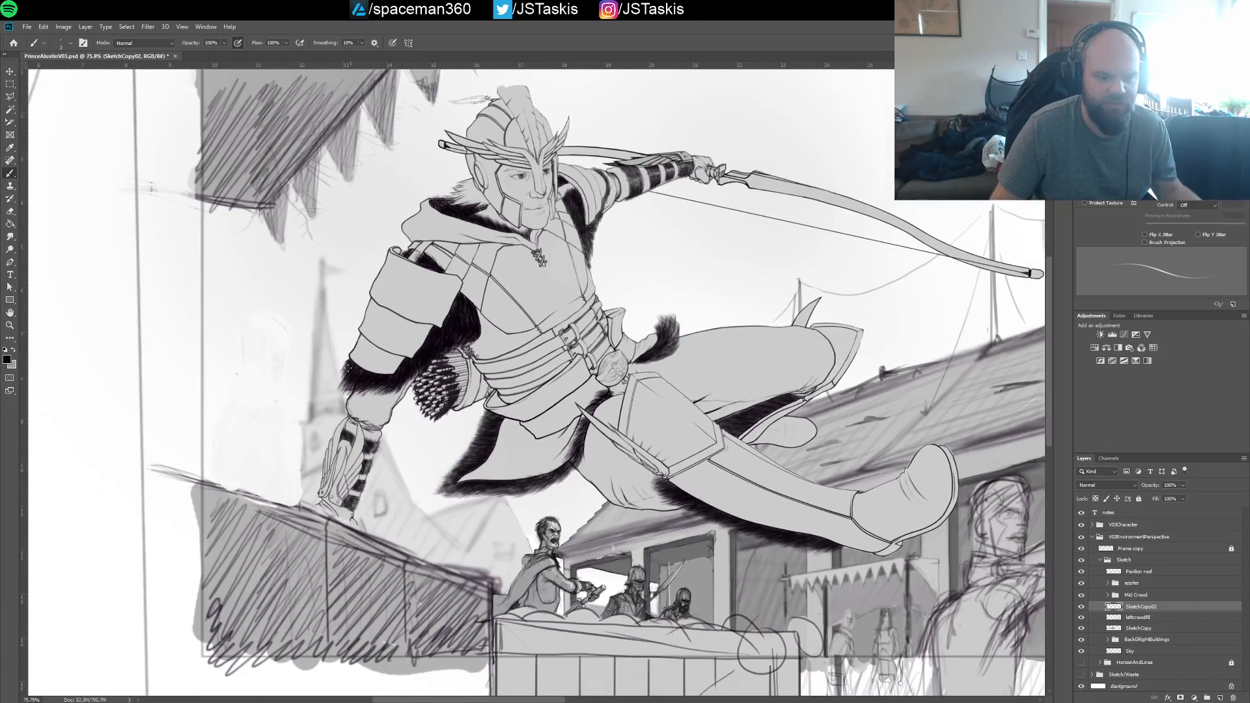
pyautogui.moveTo(489, 448); pyautogui.dragTo(453, 388)
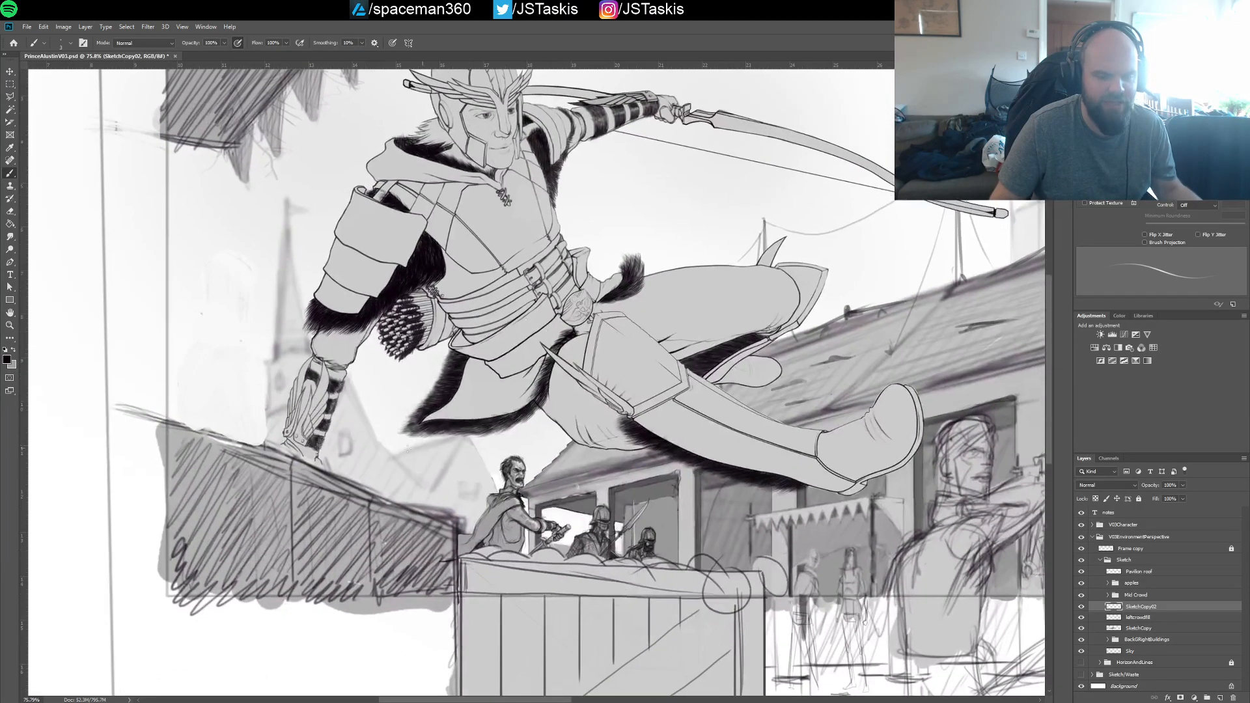
pyautogui.moveTo(311, 380); pyautogui.dragTo(355, 415)
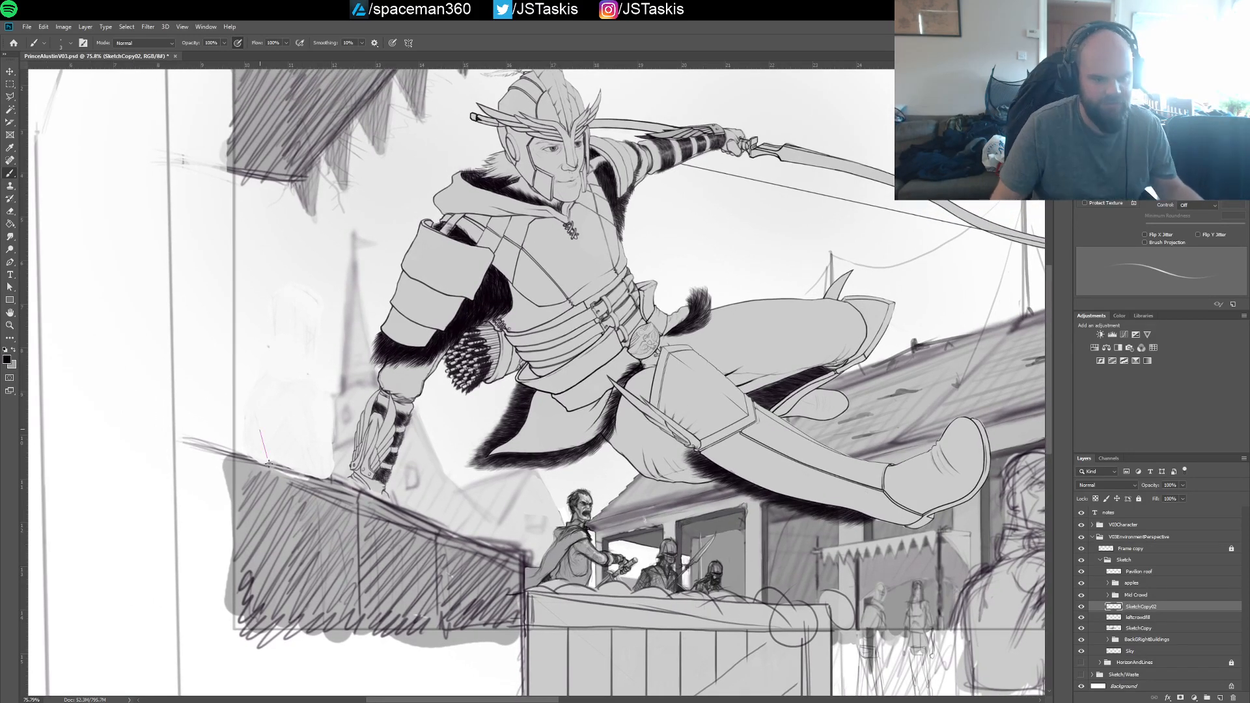
pyautogui.moveTo(244, 395); pyautogui.dragTo(267, 461)
pyautogui.moveTo(274, 382)
pyautogui.mouseDown()
pyautogui.moveTo(303, 401)
pyautogui.moveTo(330, 474)
pyautogui.mouseUp()
pyautogui.moveTo(264, 398)
pyautogui.mouseDown()
pyautogui.moveTo(273, 351)
pyautogui.moveTo(286, 364)
pyautogui.mouseUp()
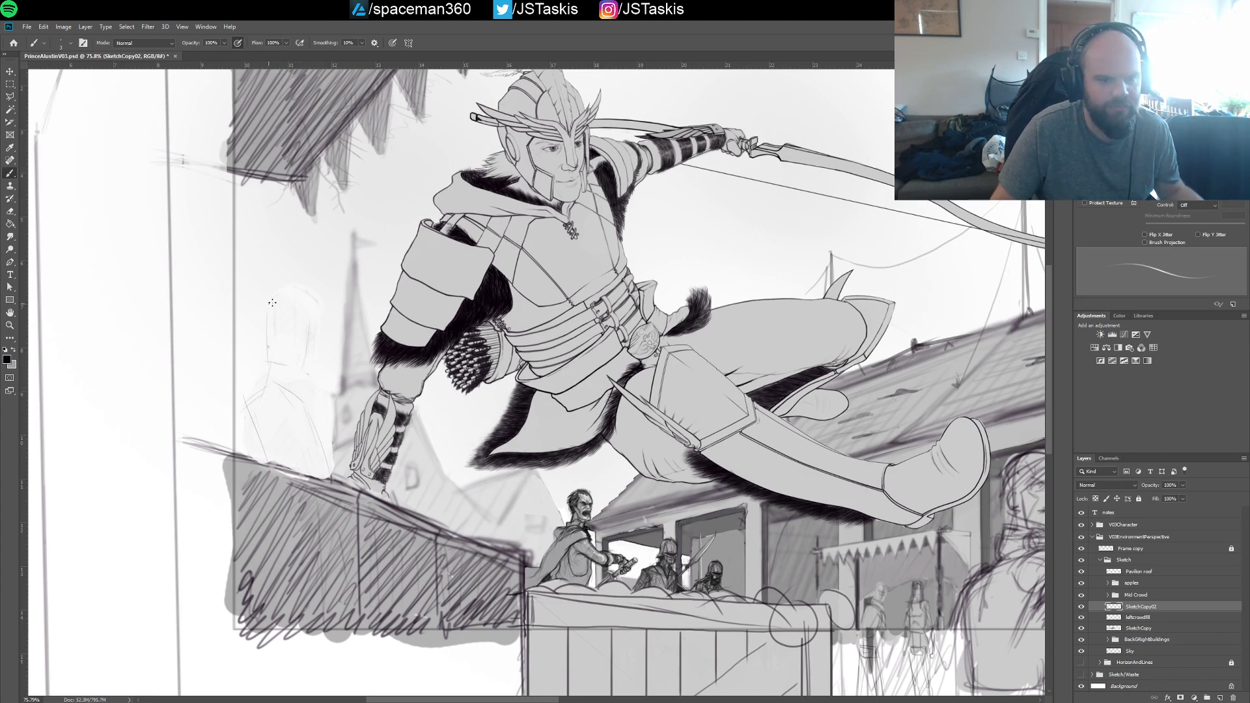
# Outline the new figure's head with a face centre line, and add the arm and chest lines
pyautogui.moveTo(286, 362); pyautogui.dragTo(303, 361)
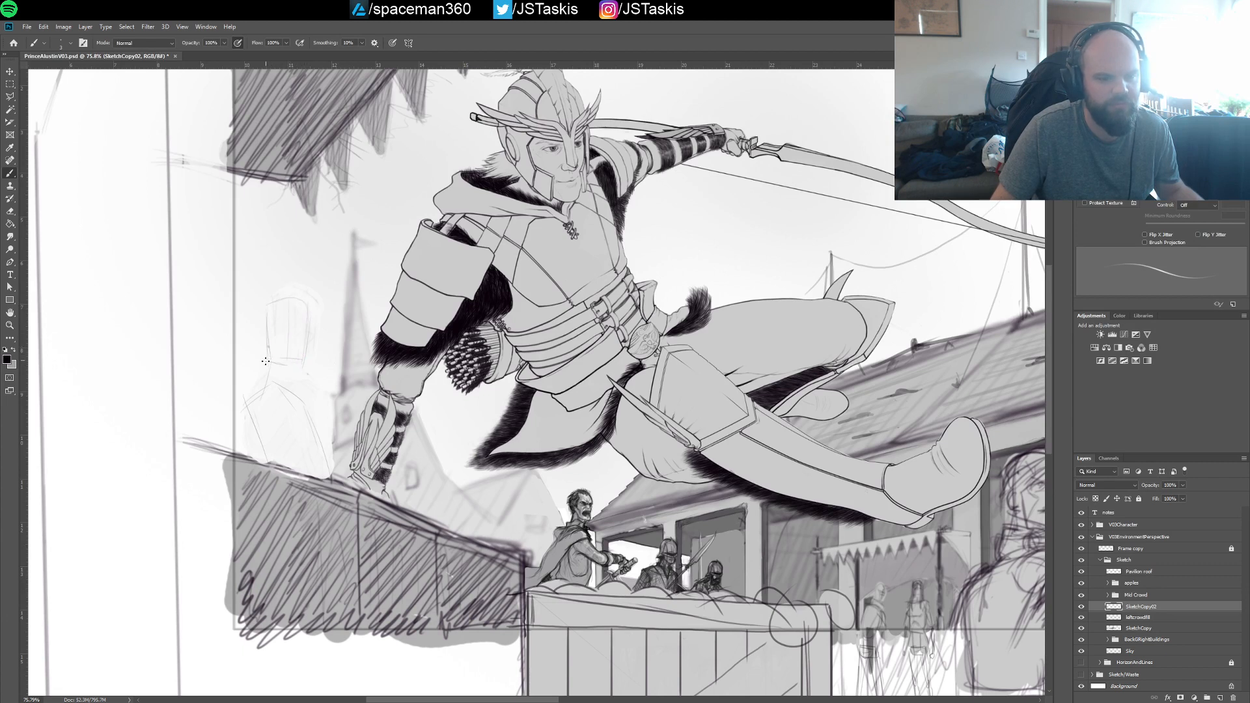
pyautogui.moveTo(306, 329)
pyautogui.mouseDown()
pyautogui.moveTo(308, 351)
pyautogui.moveTo(291, 366)
pyautogui.mouseUp()
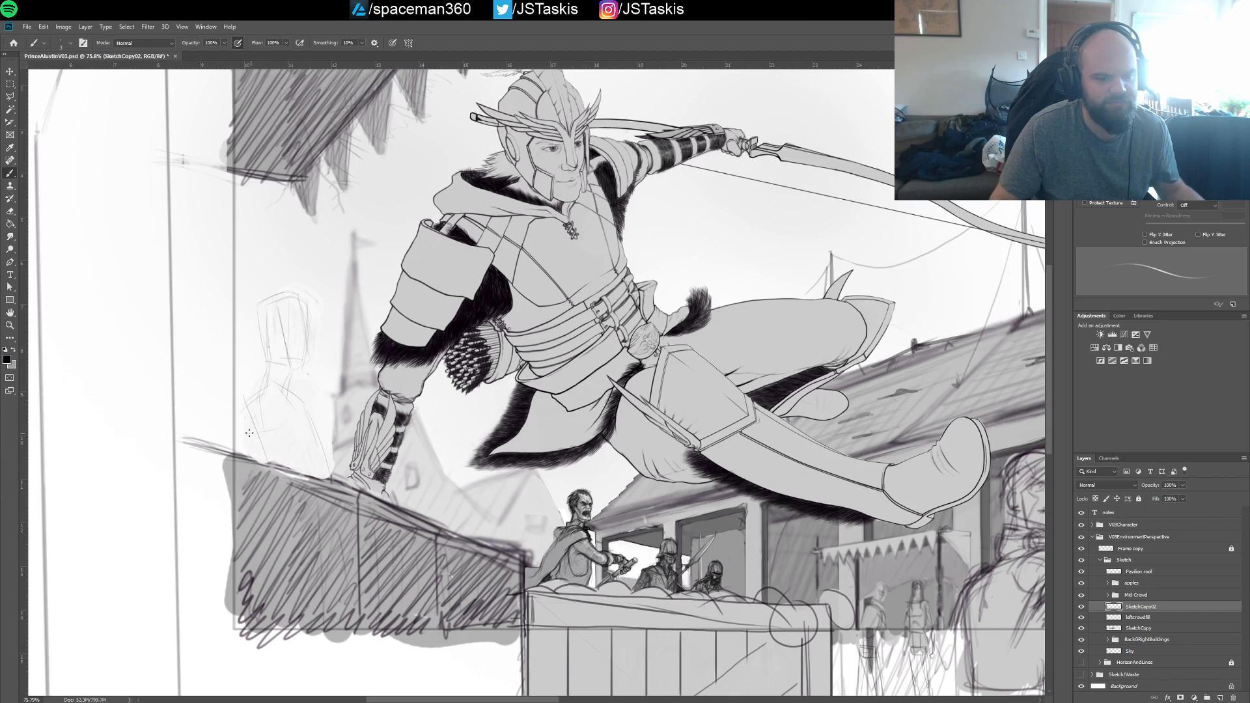
pyautogui.moveTo(251, 433); pyautogui.dragTo(291, 424)
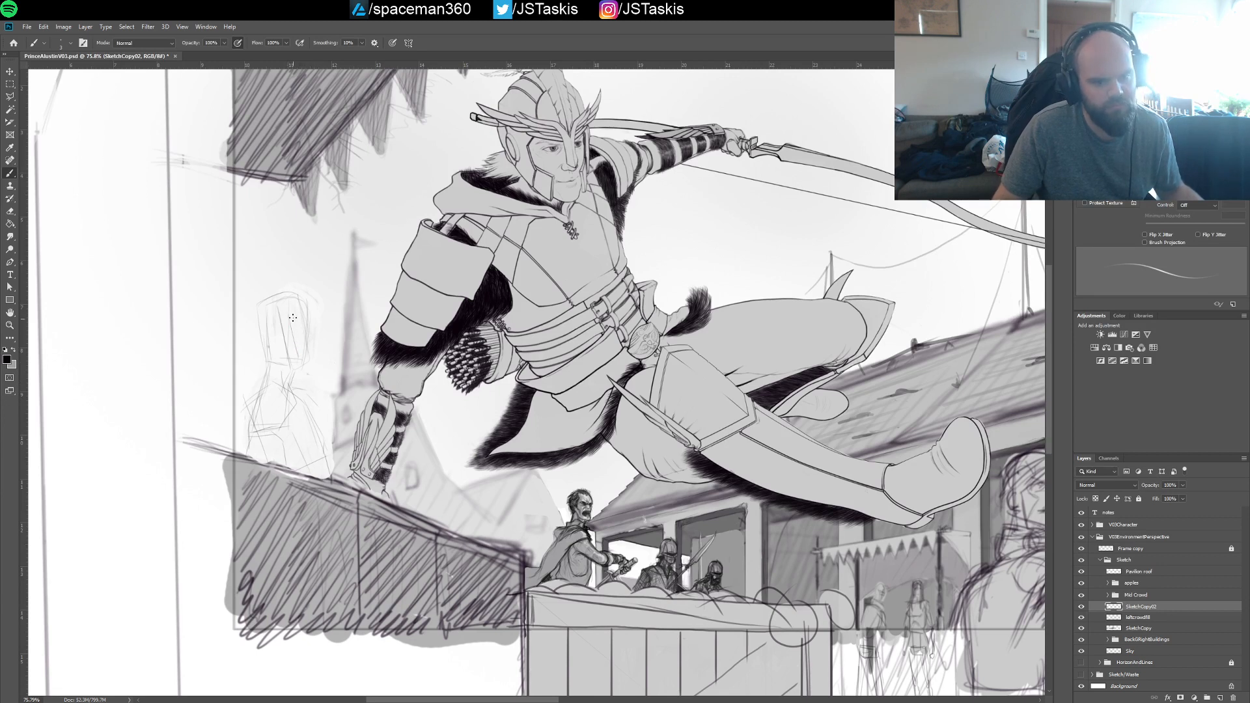
# Replace the last face stroke with a brow guide, and refine the figure's jaw, neck, collar and outer shoulder line
pyautogui.hotkey('ctrl', 'z')
pyautogui.moveTo(291, 309)
pyautogui.mouseDown()
pyautogui.moveTo(297, 355)
pyautogui.moveTo(307, 323)
pyautogui.mouseUp()
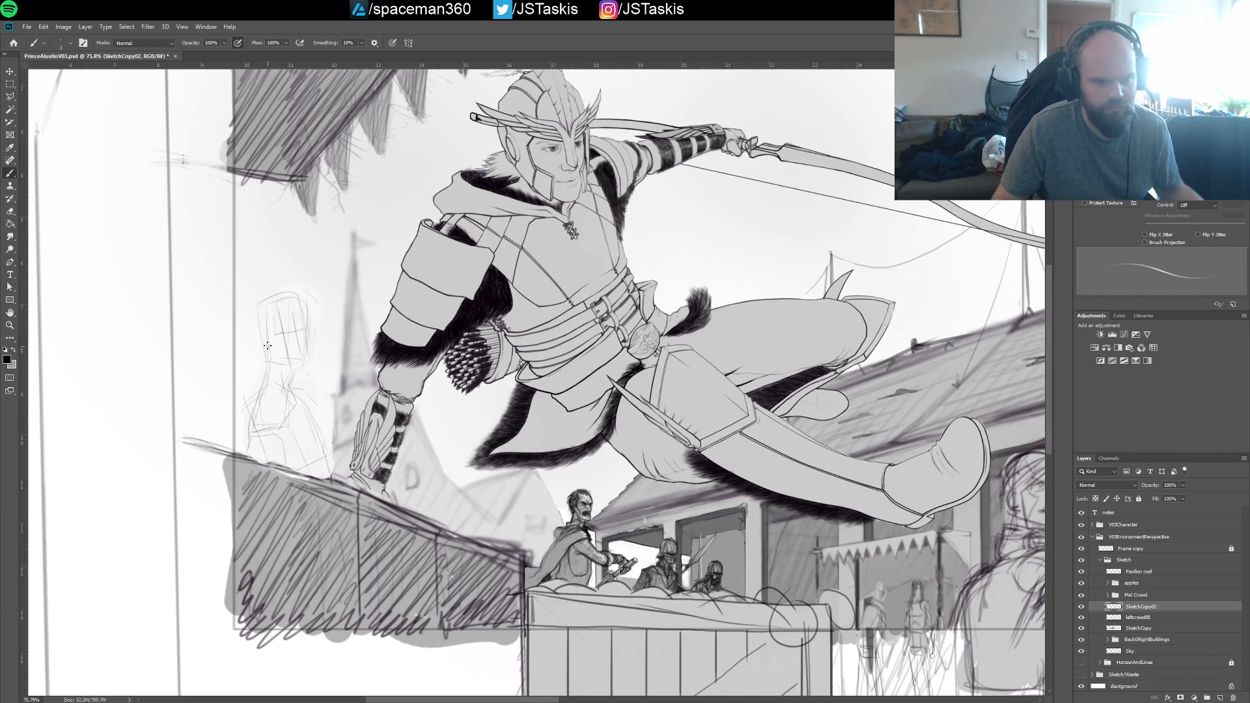
pyautogui.moveTo(270, 349); pyautogui.dragTo(304, 373)
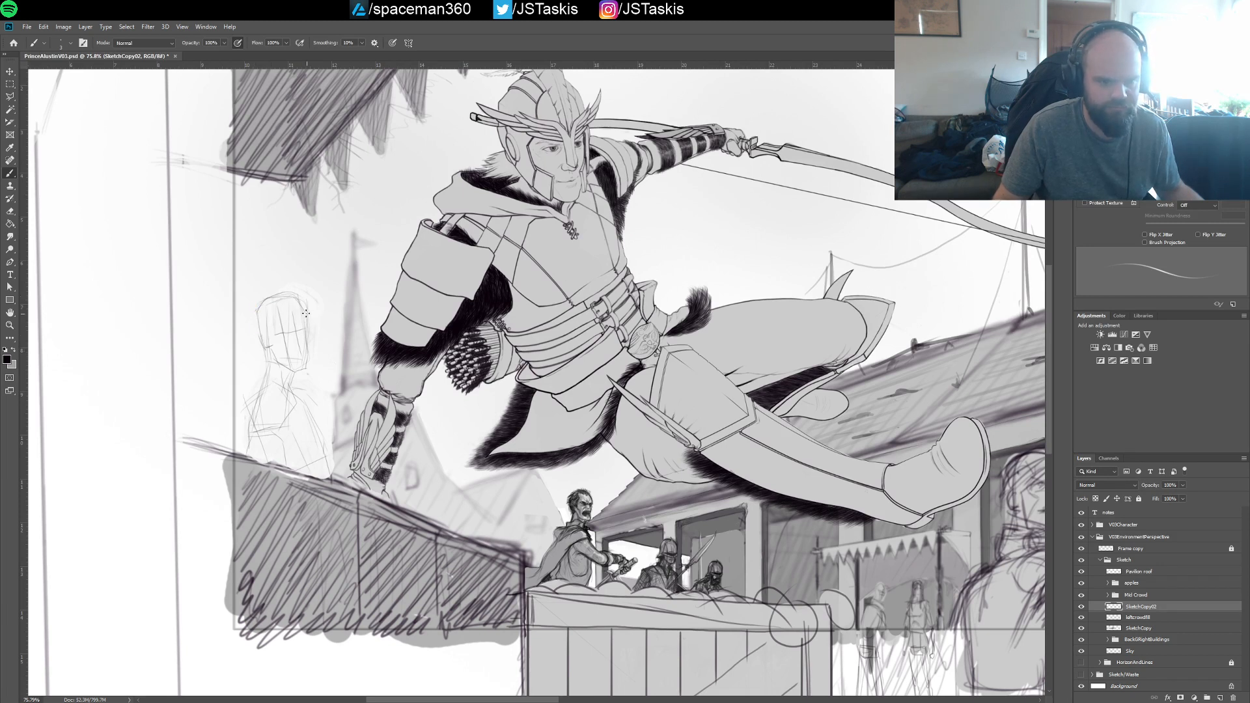
pyautogui.moveTo(308, 323); pyautogui.dragTo(302, 371)
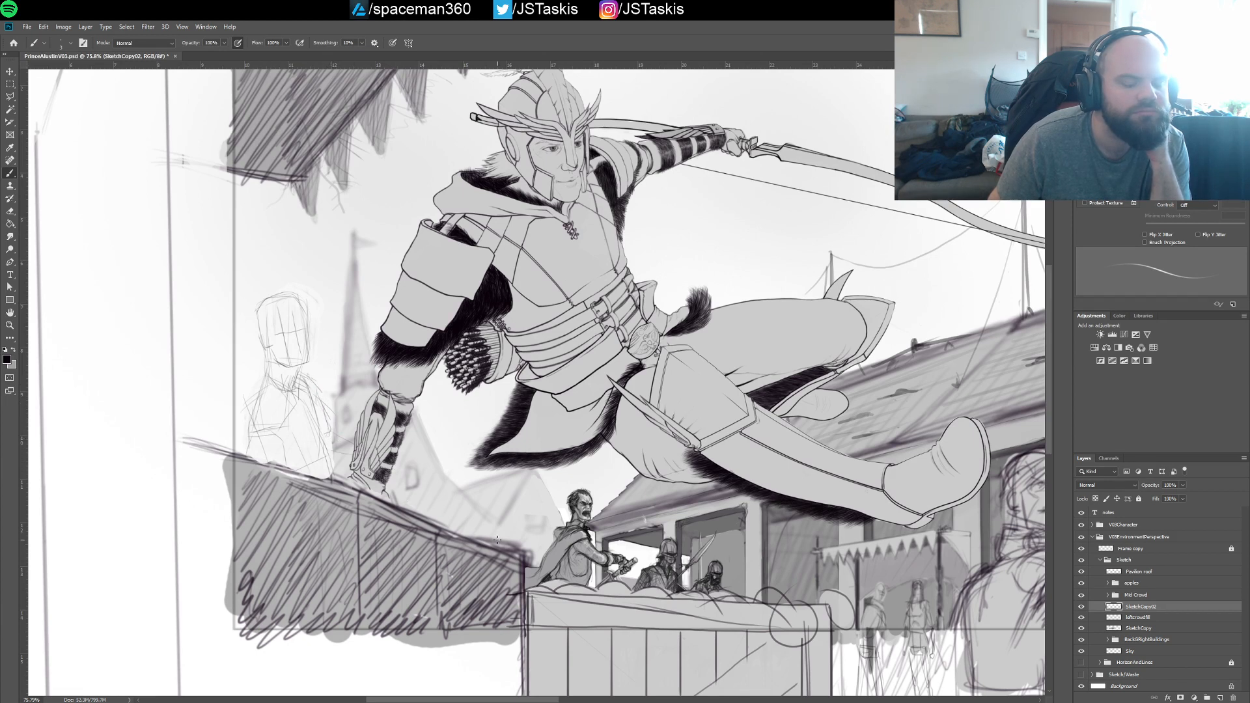
pyautogui.moveTo(326, 398); pyautogui.dragTo(338, 452)
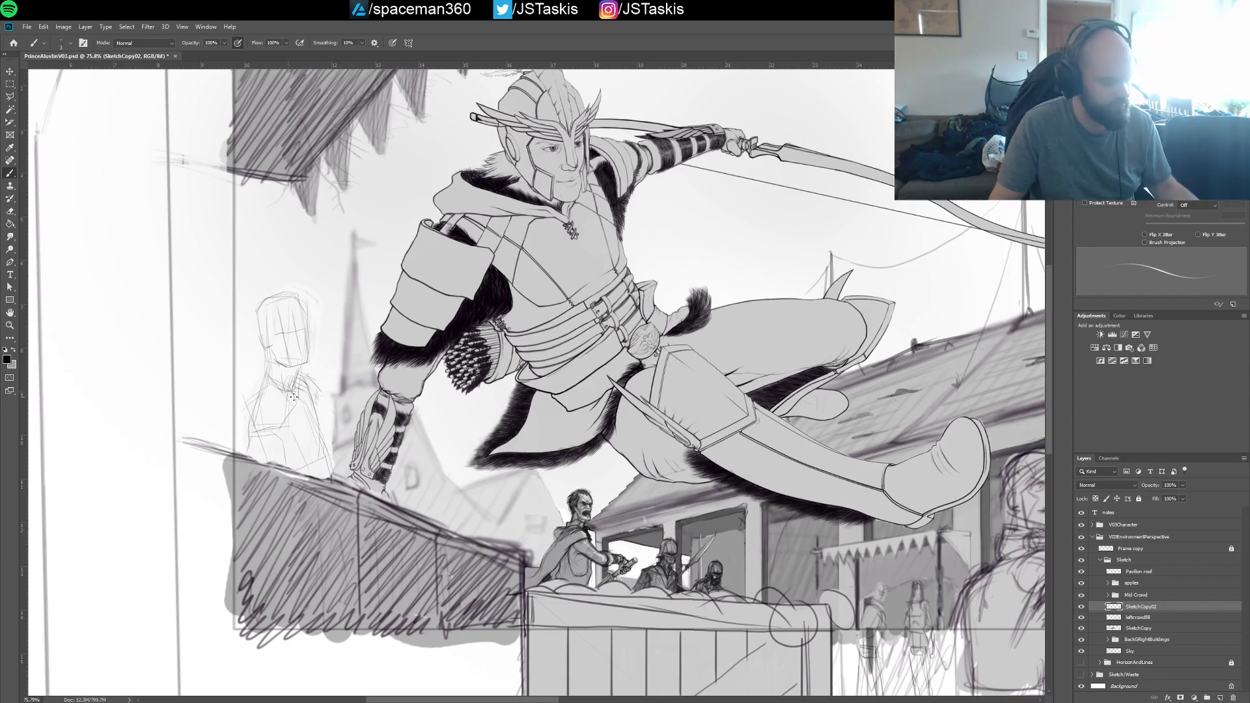
pyautogui.press('v')
pyautogui.moveTo(289, 417)
pyautogui.mouseDown()
pyautogui.moveTo(286, 386)
pyautogui.moveTo(299, 391)
pyautogui.mouseUp()
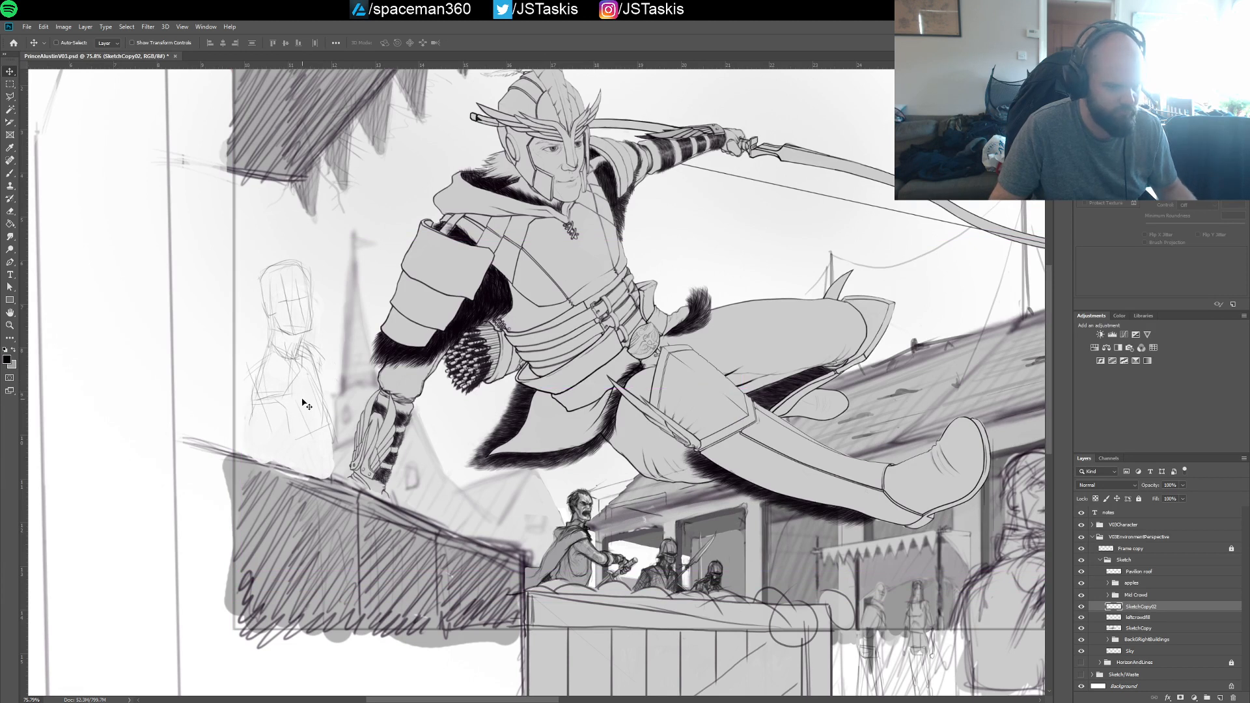
pyautogui.hotkey('ctrl', 'z')
# Lasso the whole new figure behind the hatched wall and shift it slightly to the left
pyautogui.press('l')
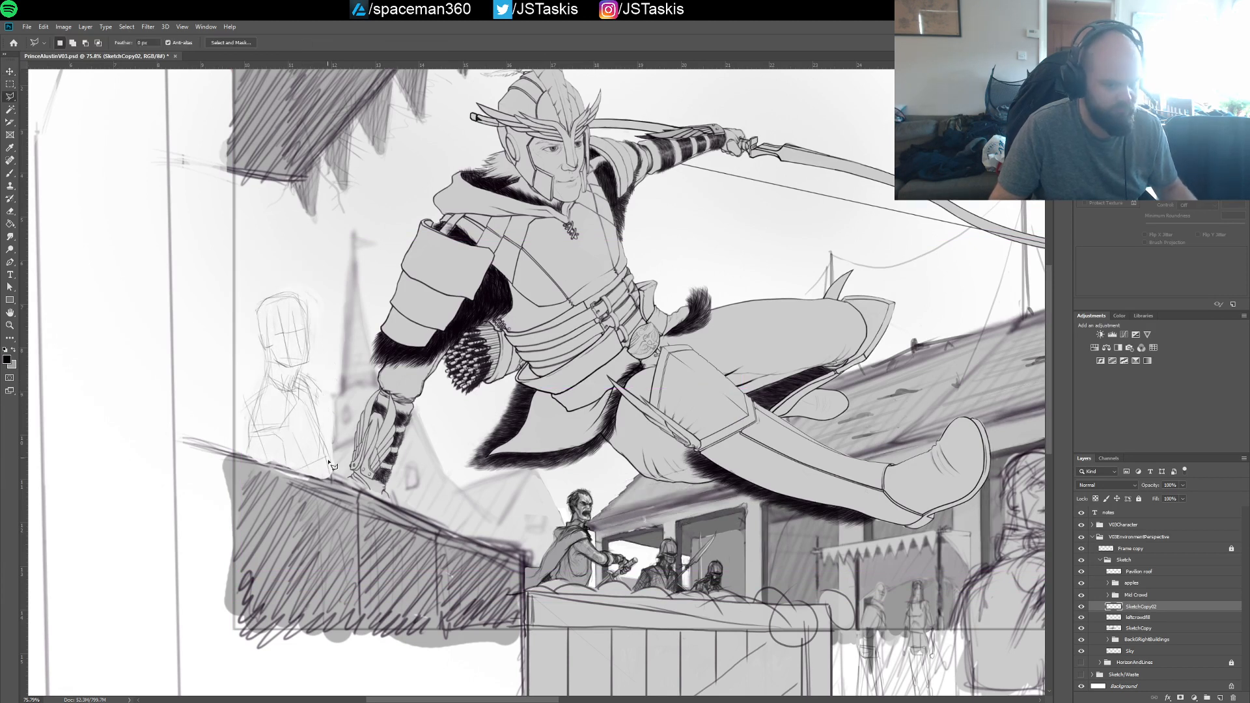
pyautogui.click(330, 487)
pyautogui.click(316, 272)
pyautogui.click(265, 274)
pyautogui.click(239, 322)
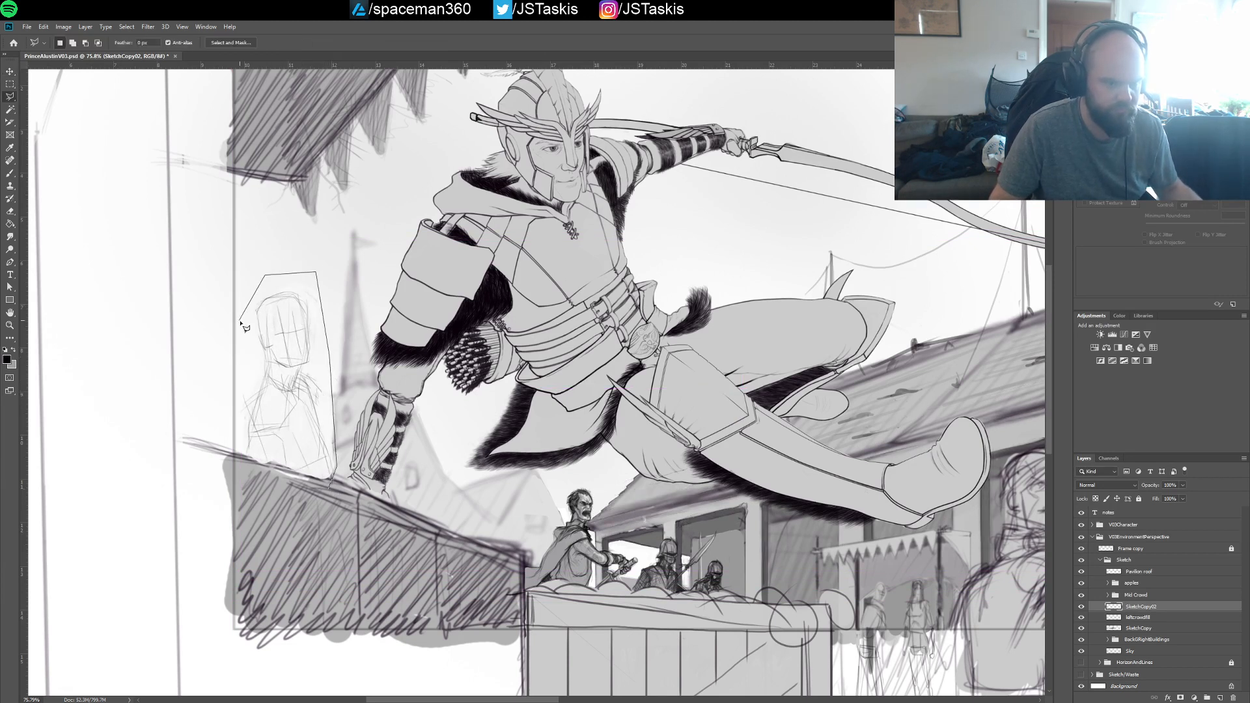
pyautogui.click(235, 456)
pyautogui.click(235, 481)
pyautogui.doubleClick(303, 522)
pyautogui.press('v')
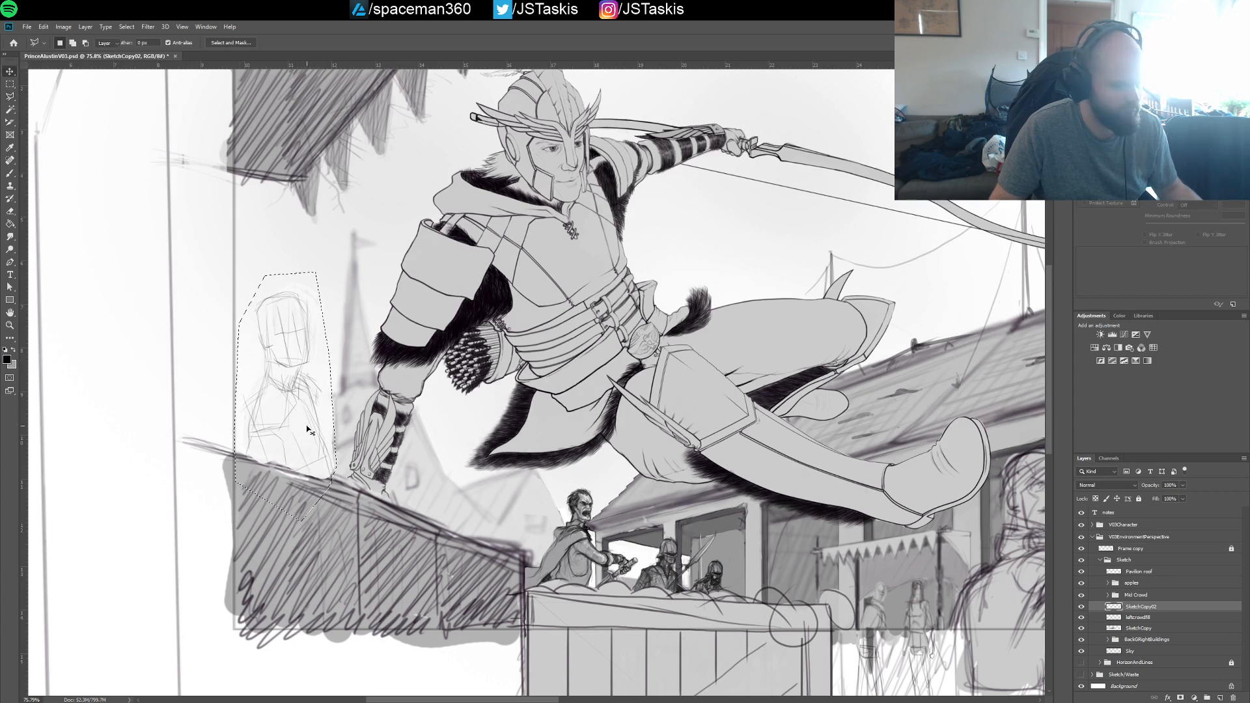
pyautogui.moveTo(309, 427); pyautogui.dragTo(301, 428)
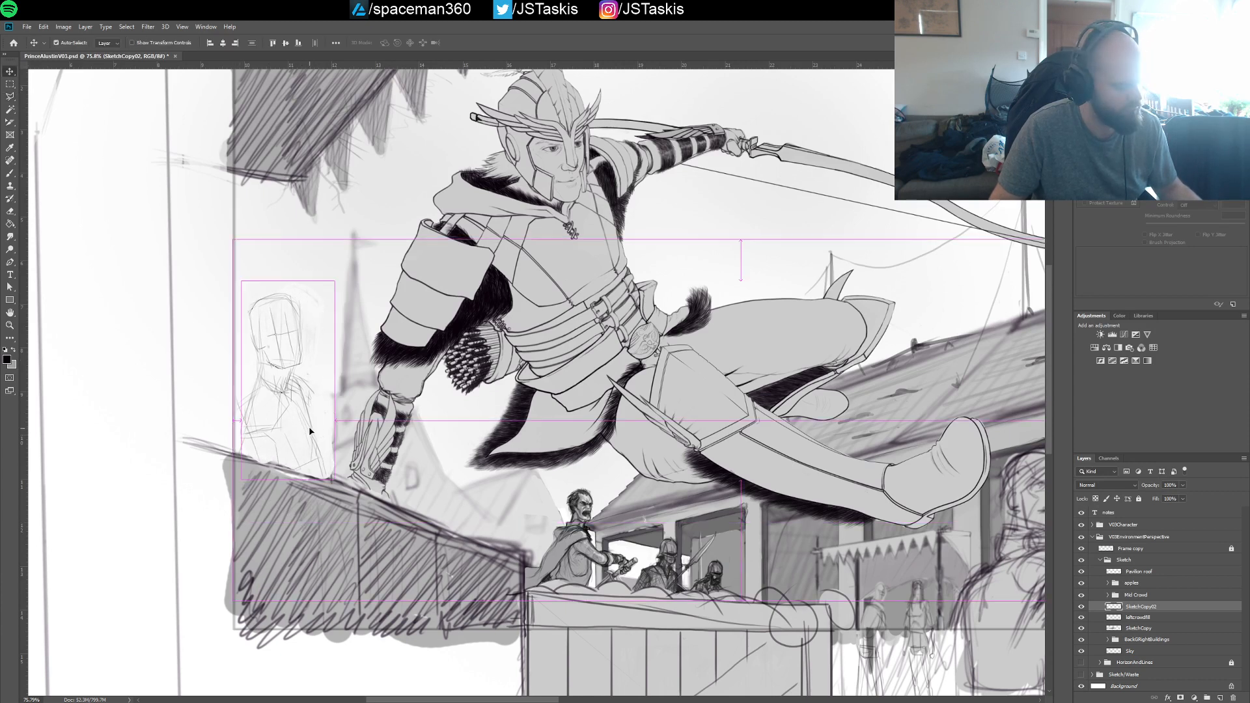
# Lasso the new figure's head, scale it down to about 92% and shift it slightly down and right onto the neck
pyautogui.press('l')
pyautogui.click(259, 282)
pyautogui.click(244, 343)
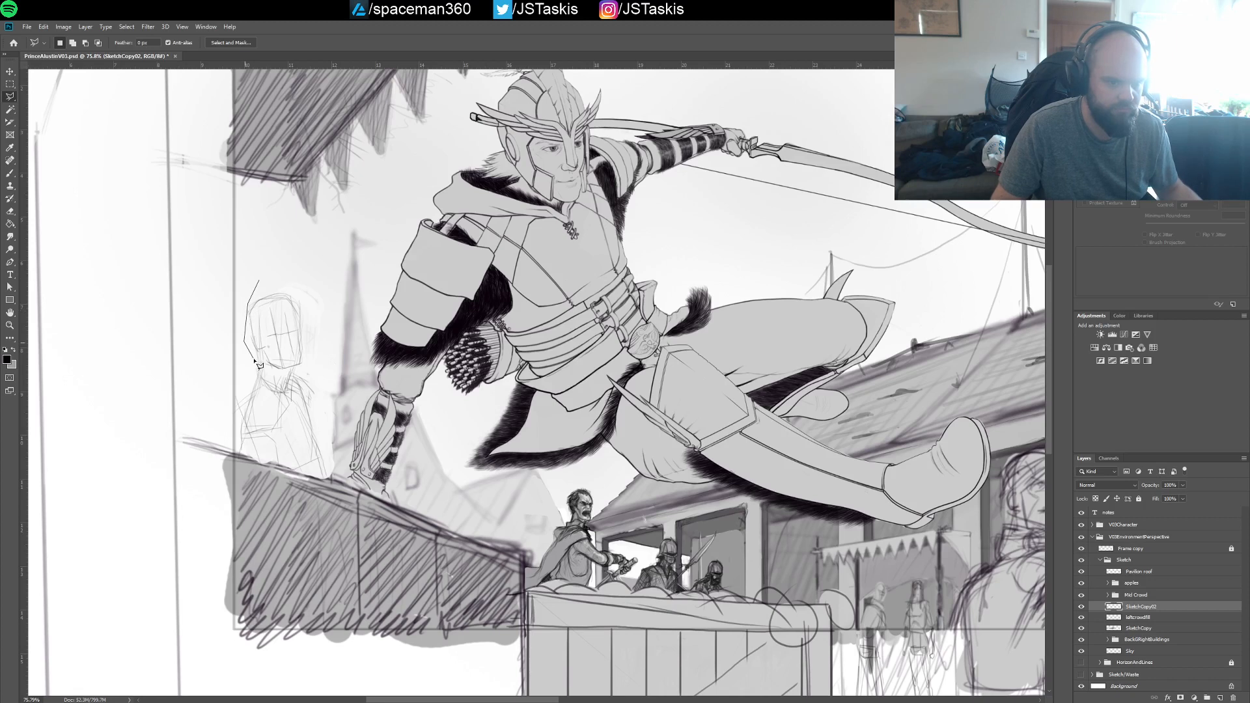
pyautogui.click(258, 358)
pyautogui.click(280, 372)
pyautogui.click(308, 365)
pyautogui.click(302, 310)
pyautogui.click(281, 274)
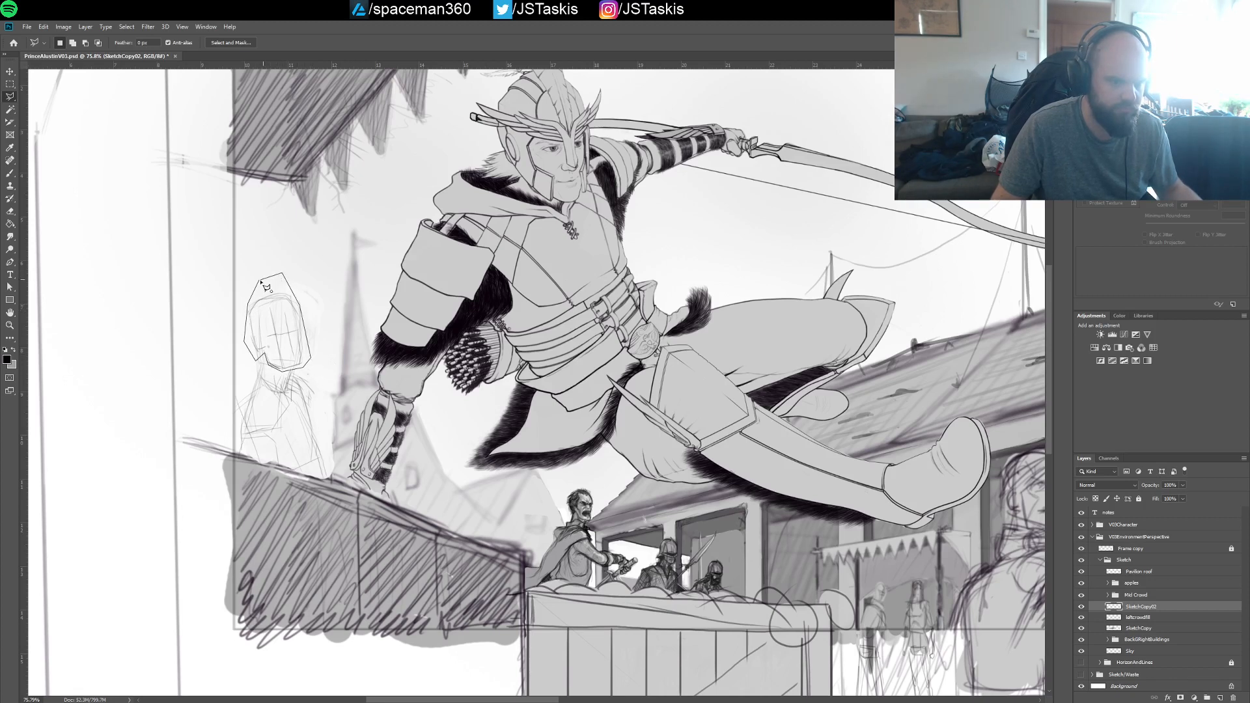
pyautogui.click(259, 282)
pyautogui.hotkey('ctrl', 't')
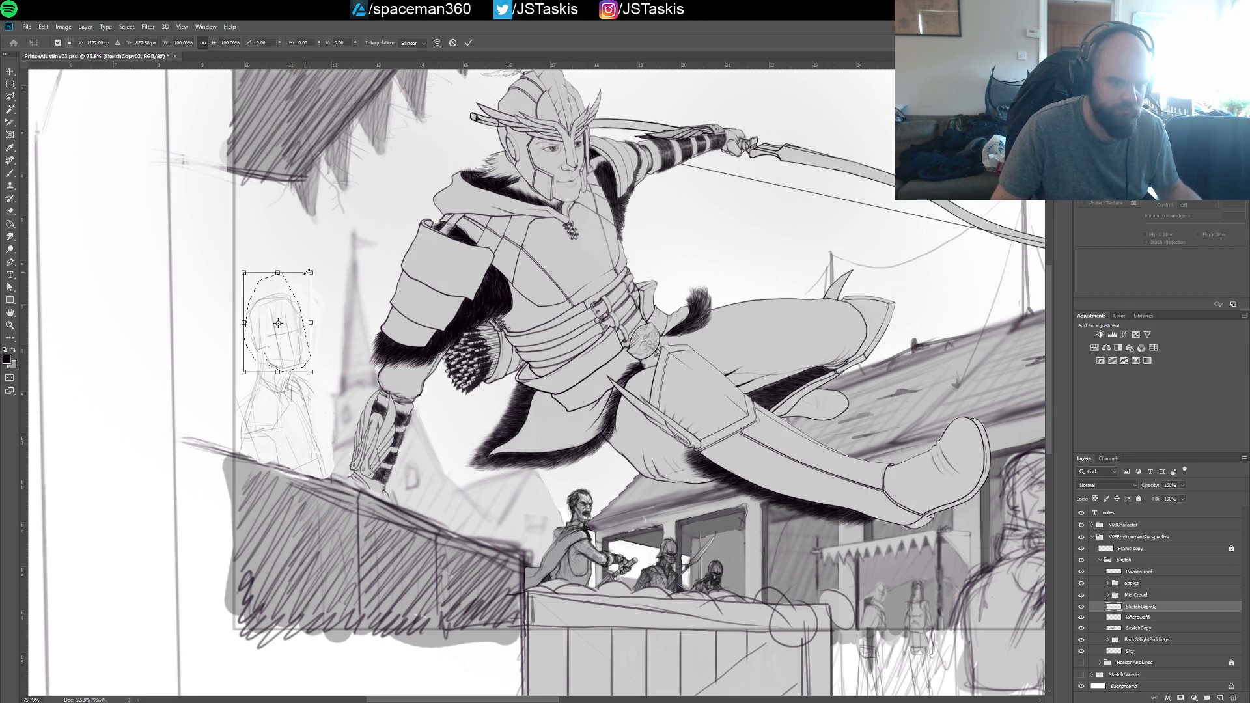
pyautogui.moveTo(304, 276); pyautogui.dragTo(300, 284)
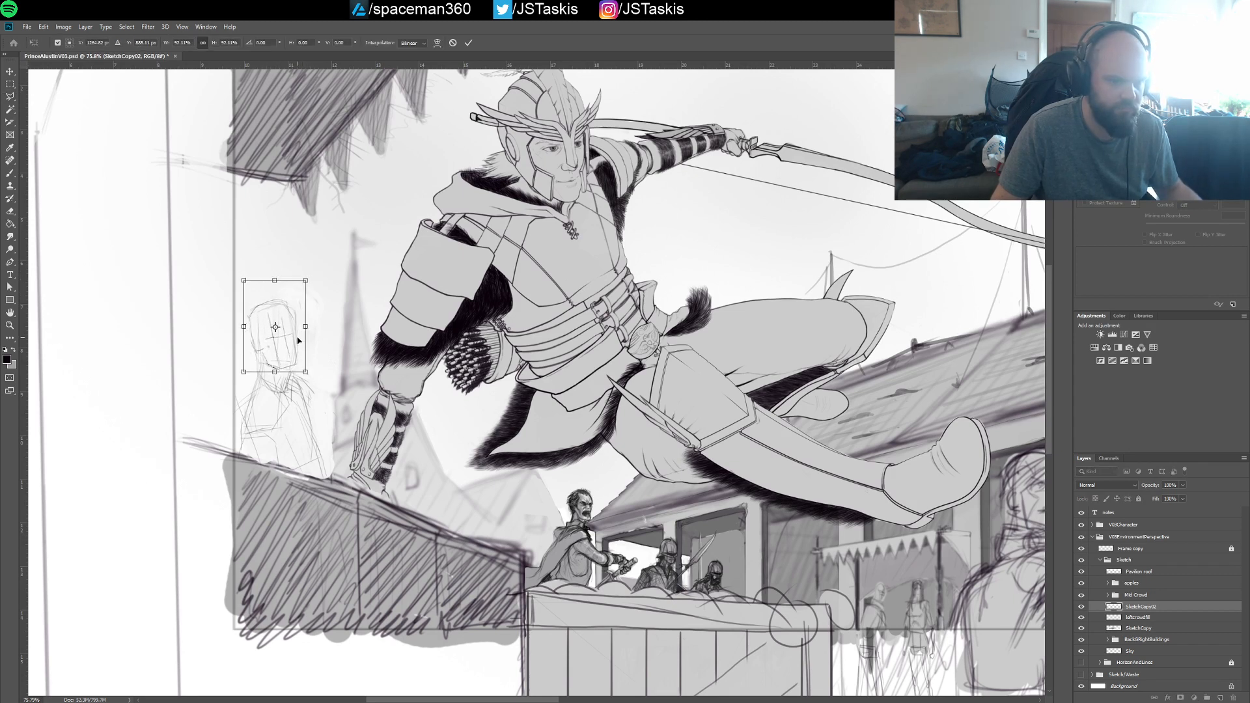
pyautogui.moveTo(304, 347); pyautogui.dragTo(299, 359)
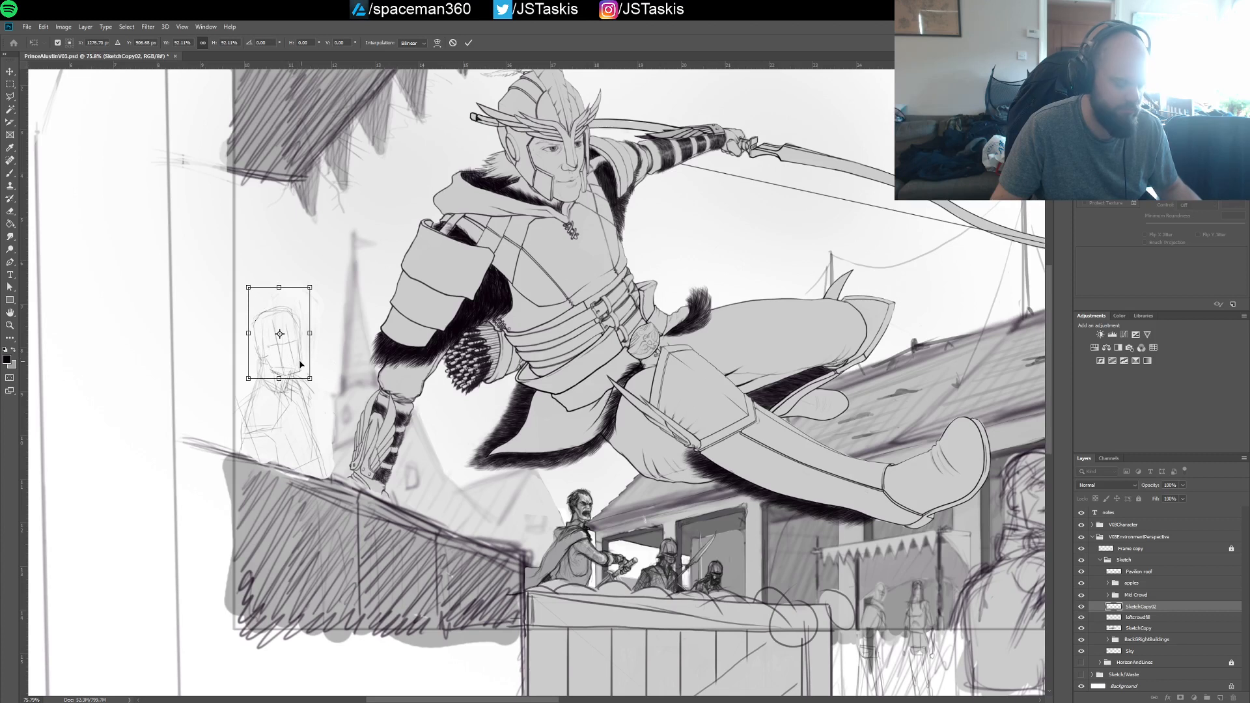
pyautogui.press('Return')
pyautogui.press('l')
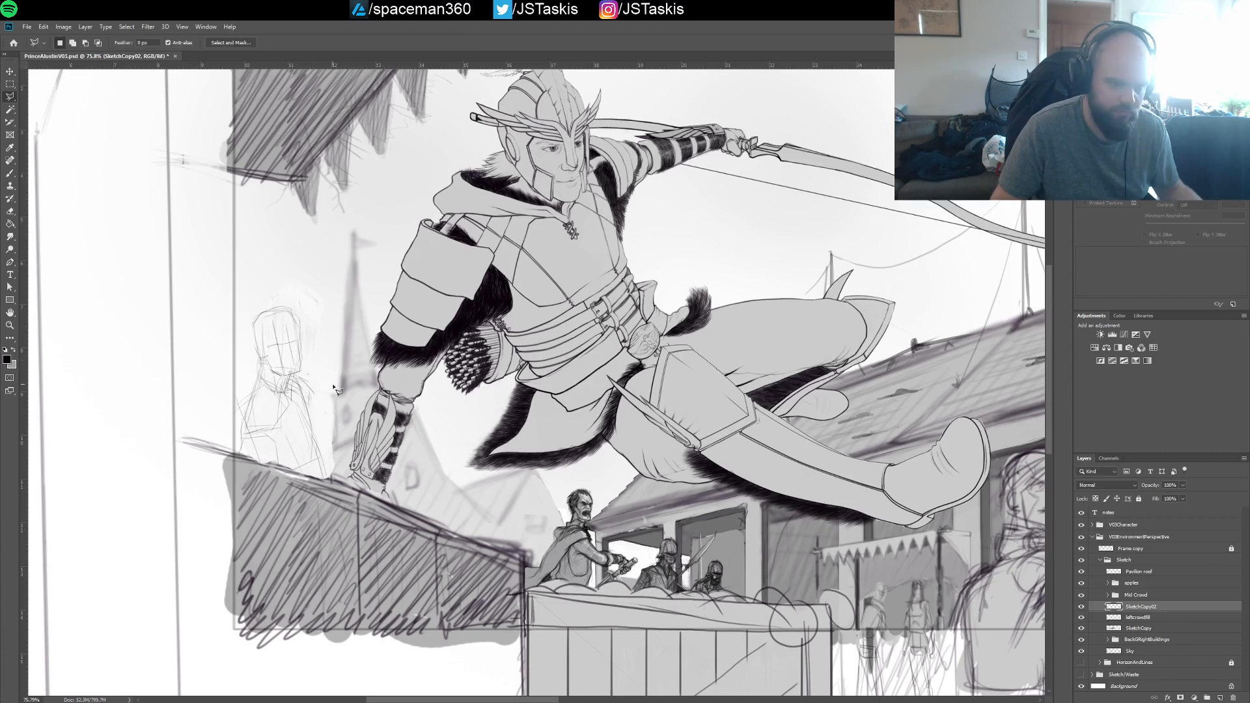
# Sketch the new figure's raised arm and hand beside the head with a thin black brush, and rework the torso and shoulder lines
pyautogui.press('b')
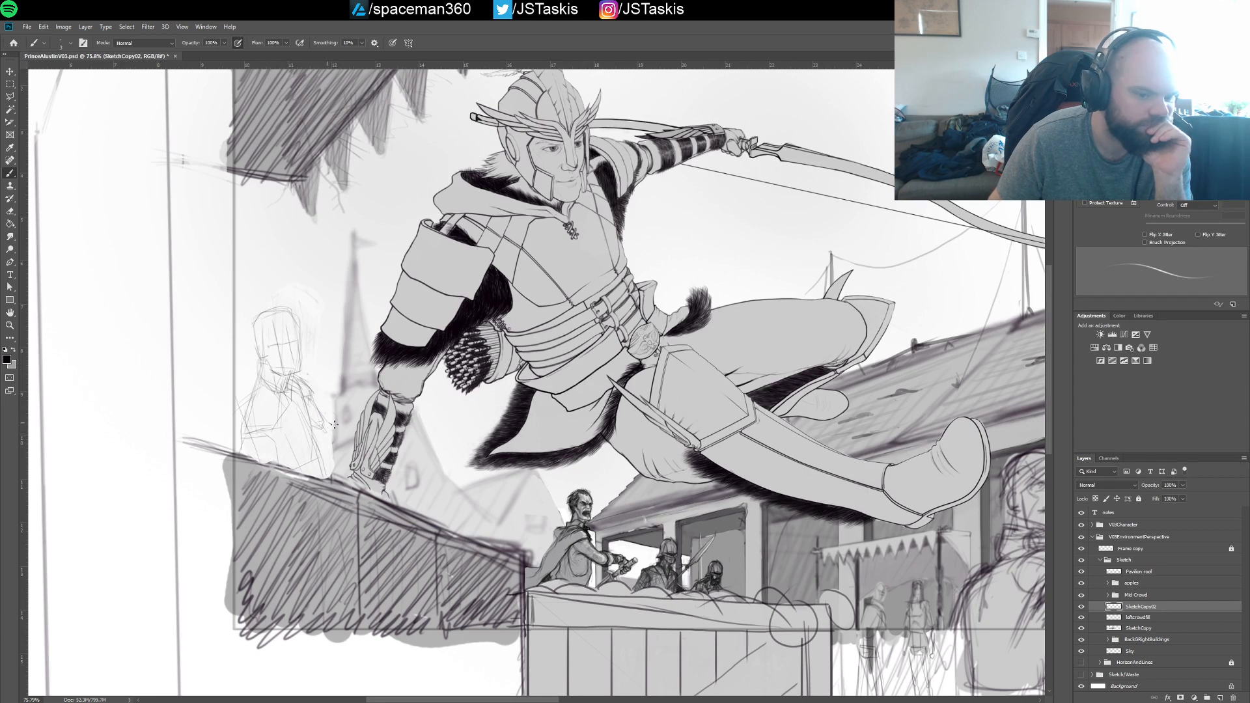
pyautogui.moveTo(329, 423); pyautogui.dragTo(345, 424)
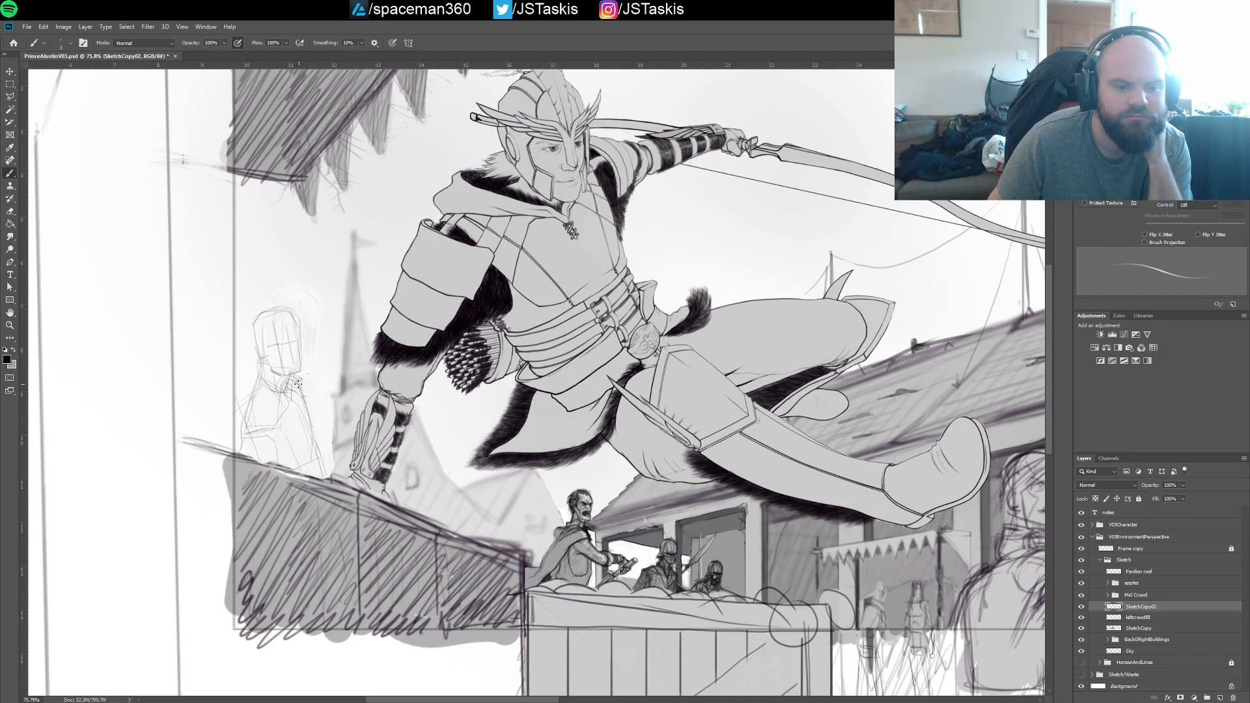
pyautogui.moveTo(301, 380); pyautogui.dragTo(311, 390)
pyautogui.moveTo(315, 359)
pyautogui.mouseDown()
pyautogui.moveTo(344, 409)
pyautogui.moveTo(345, 361)
pyautogui.moveTo(360, 396)
pyautogui.moveTo(337, 371)
pyautogui.moveTo(341, 394)
pyautogui.moveTo(357, 416)
pyautogui.moveTo(363, 404)
pyautogui.moveTo(335, 405)
pyautogui.moveTo(294, 373)
pyautogui.moveTo(325, 416)
pyautogui.mouseUp()
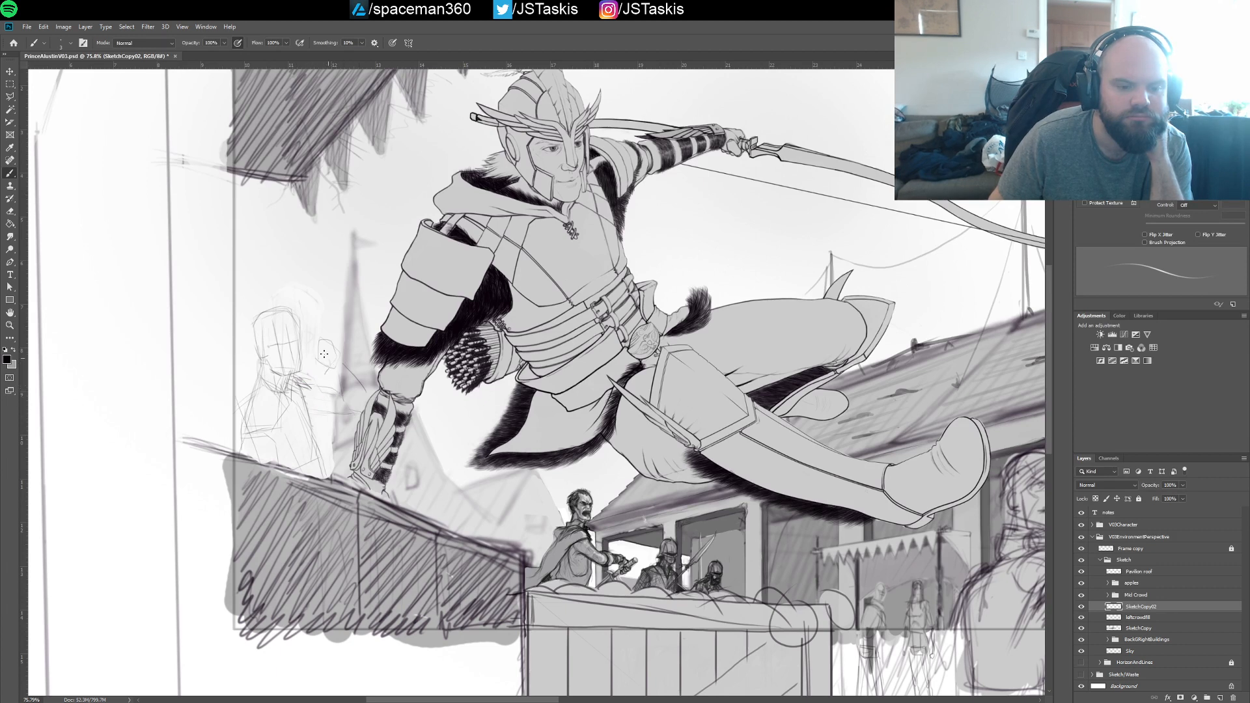
pyautogui.moveTo(318, 355)
pyautogui.mouseDown()
pyautogui.moveTo(320, 337)
pyautogui.moveTo(341, 360)
pyautogui.moveTo(330, 351)
pyautogui.mouseUp()
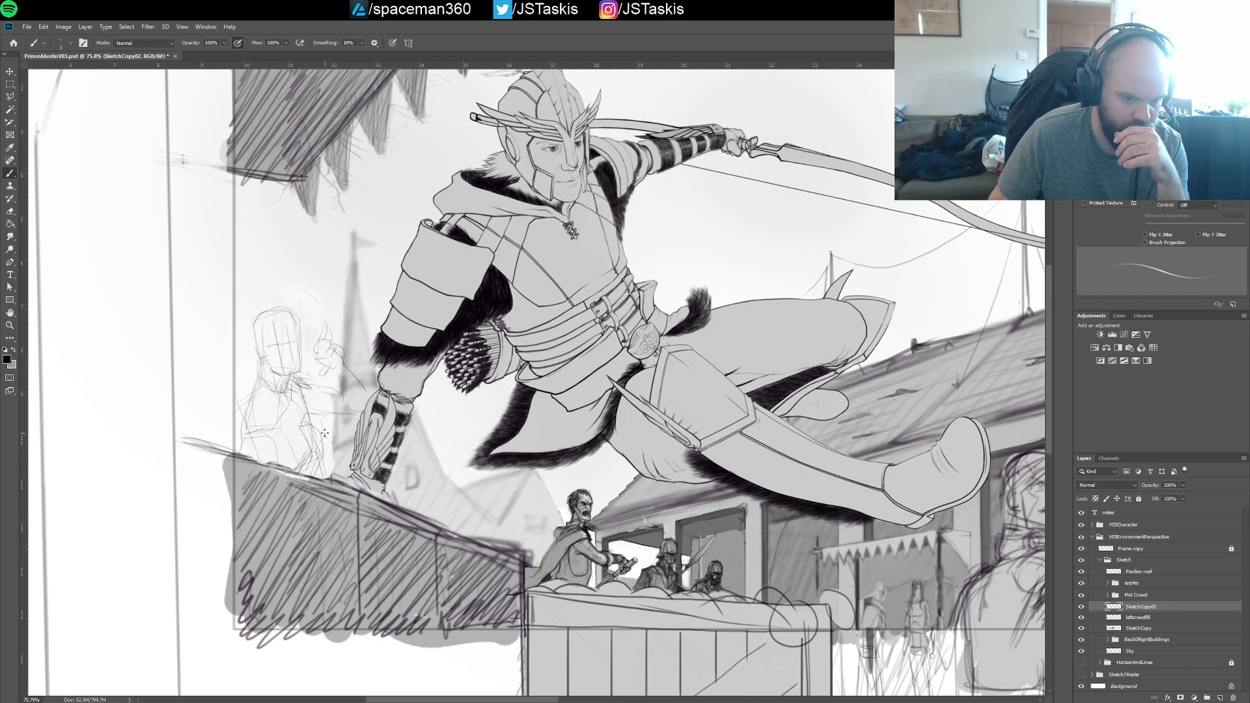
pyautogui.moveTo(321, 447); pyautogui.dragTo(325, 464)
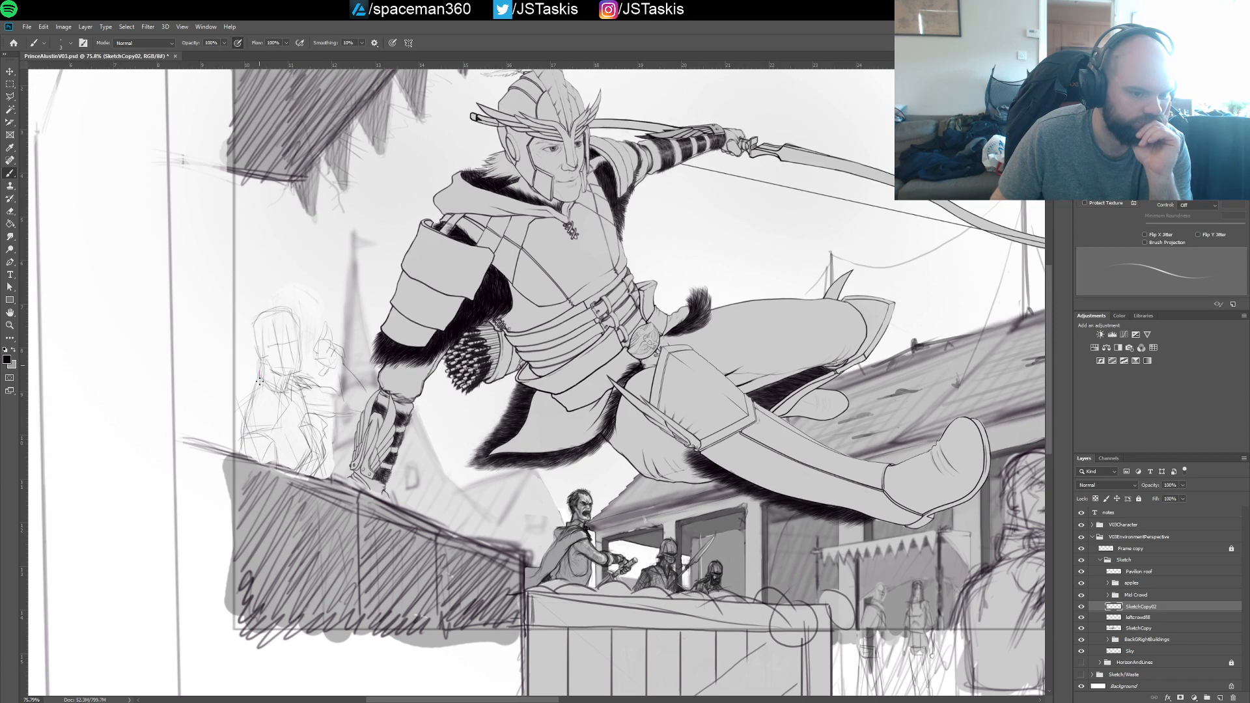
pyautogui.moveTo(250, 422)
pyautogui.mouseDown()
pyautogui.moveTo(285, 413)
pyautogui.moveTo(261, 431)
pyautogui.moveTo(295, 390)
pyautogui.mouseUp()
pyautogui.moveTo(286, 391)
pyautogui.mouseDown()
pyautogui.moveTo(304, 428)
pyautogui.moveTo(306, 408)
pyautogui.mouseUp()
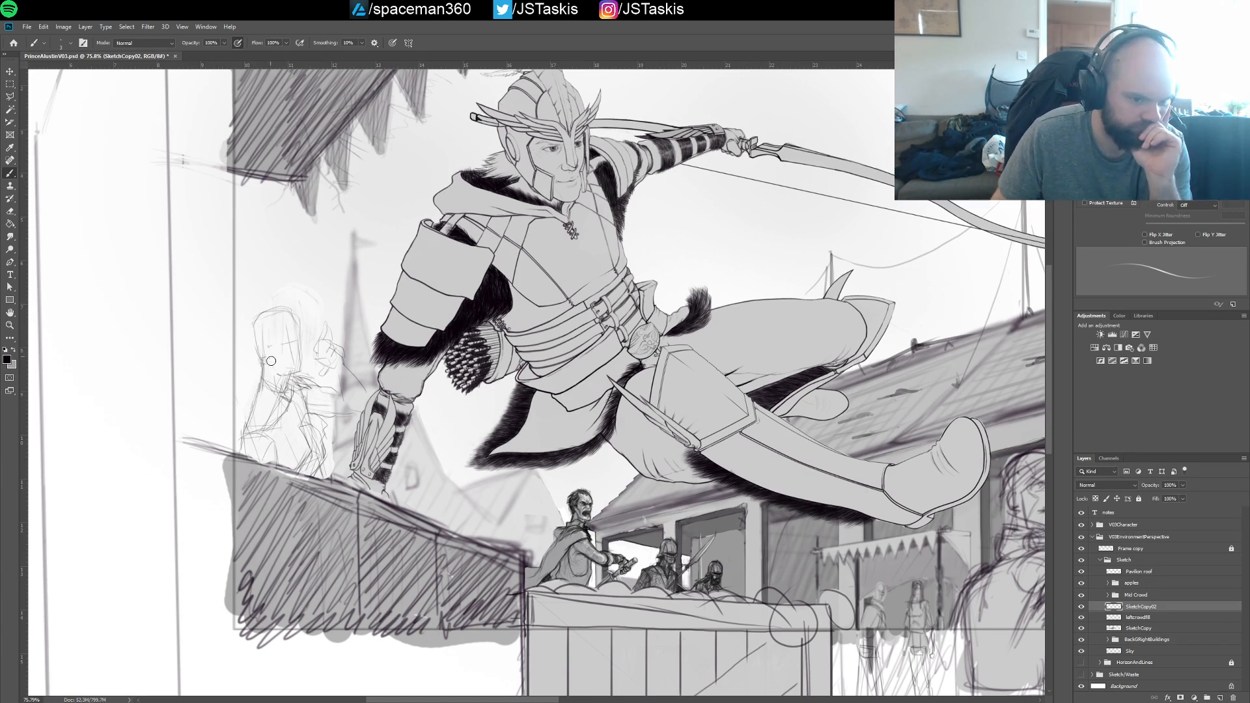
# Redraw the new figure's head as a rounder, turned skull with a face centre line and brow guide, and reinforce the back line
pyautogui.moveTo(291, 310)
pyautogui.mouseDown()
pyautogui.moveTo(289, 354)
pyautogui.moveTo(267, 352)
pyautogui.moveTo(262, 323)
pyautogui.moveTo(273, 344)
pyautogui.mouseUp()
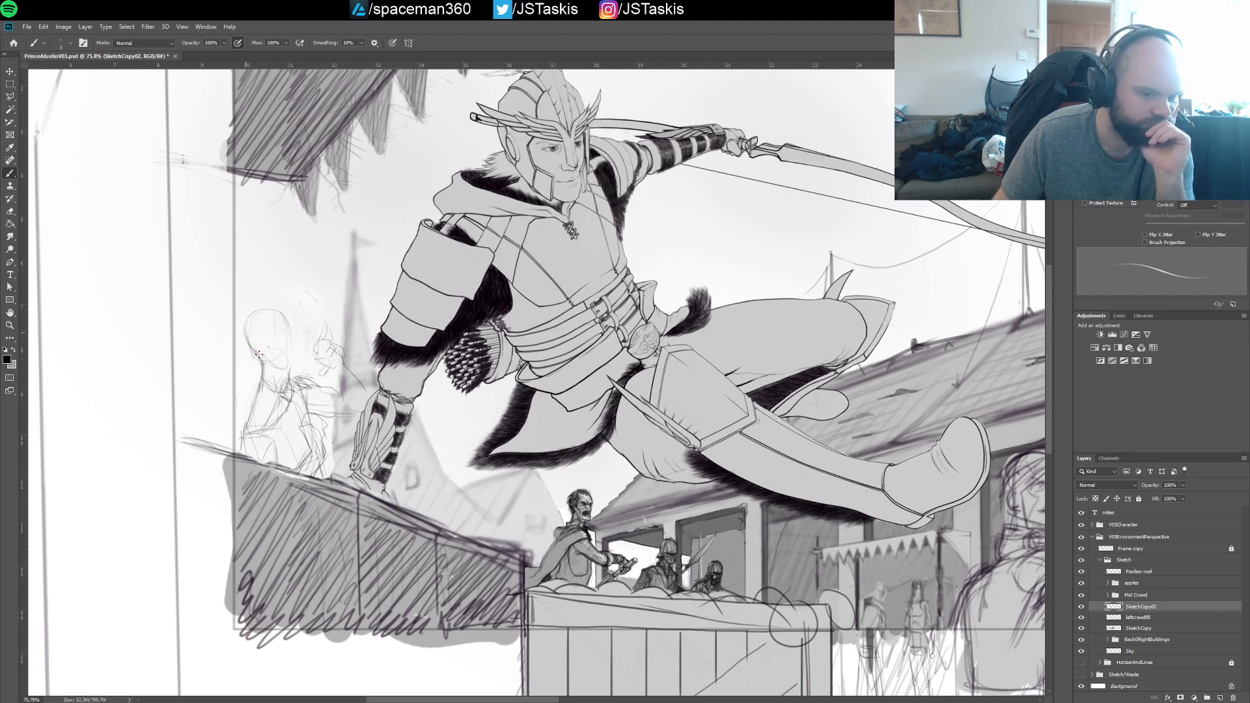
pyautogui.moveTo(276, 319)
pyautogui.mouseDown()
pyautogui.moveTo(293, 372)
pyautogui.moveTo(288, 360)
pyautogui.mouseUp()
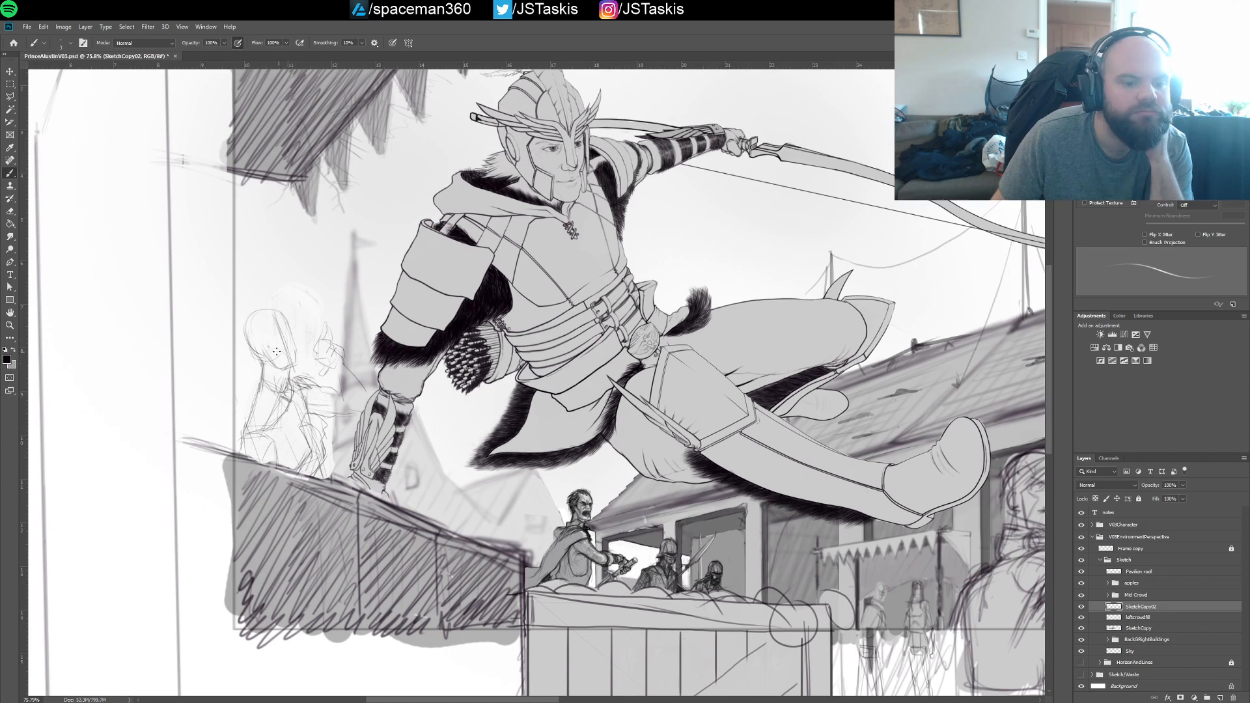
pyautogui.moveTo(267, 358)
pyautogui.mouseDown()
pyautogui.moveTo(295, 364)
pyautogui.moveTo(278, 313)
pyautogui.mouseUp()
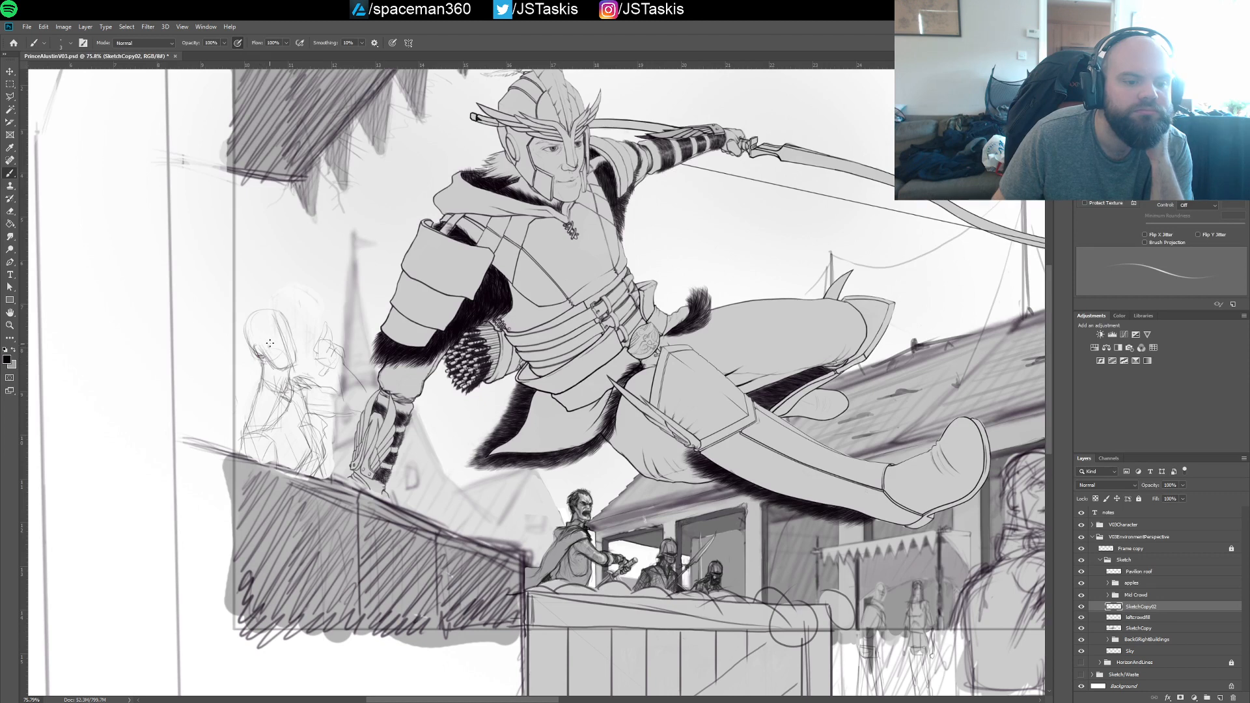
pyautogui.moveTo(268, 348); pyautogui.dragTo(290, 339)
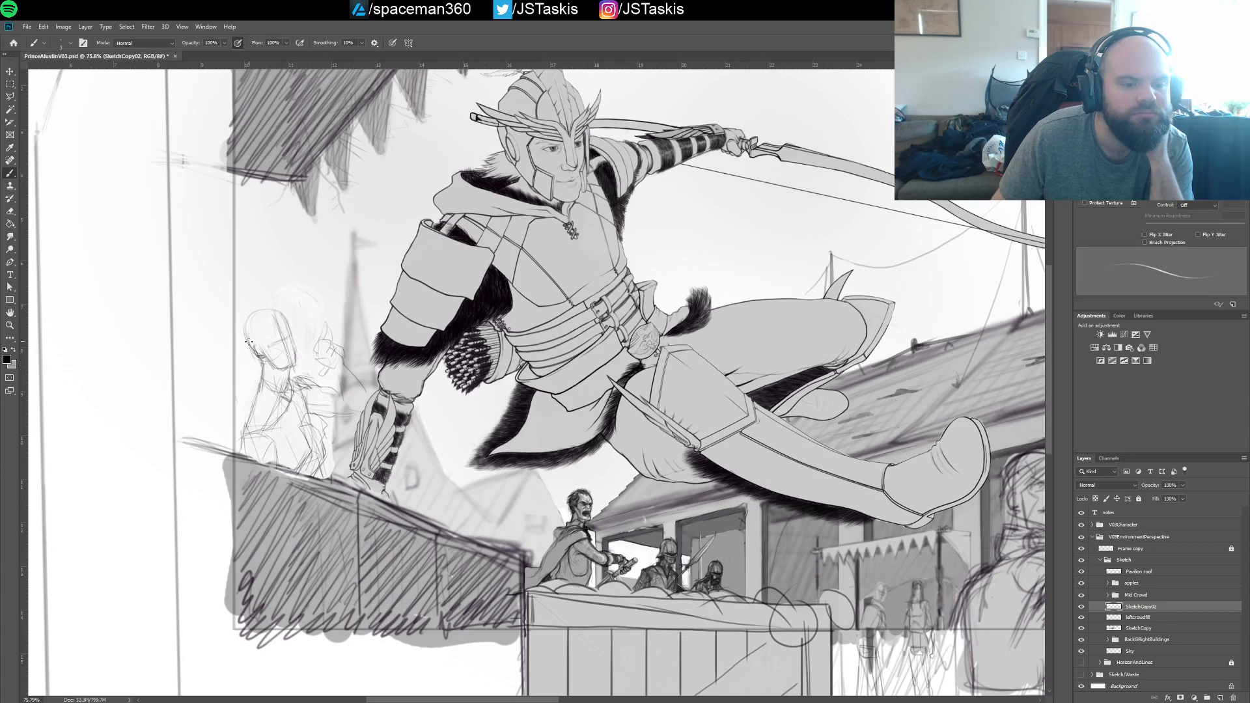
pyautogui.moveTo(245, 329); pyautogui.dragTo(274, 311)
pyautogui.moveTo(257, 389); pyautogui.dragTo(249, 431)
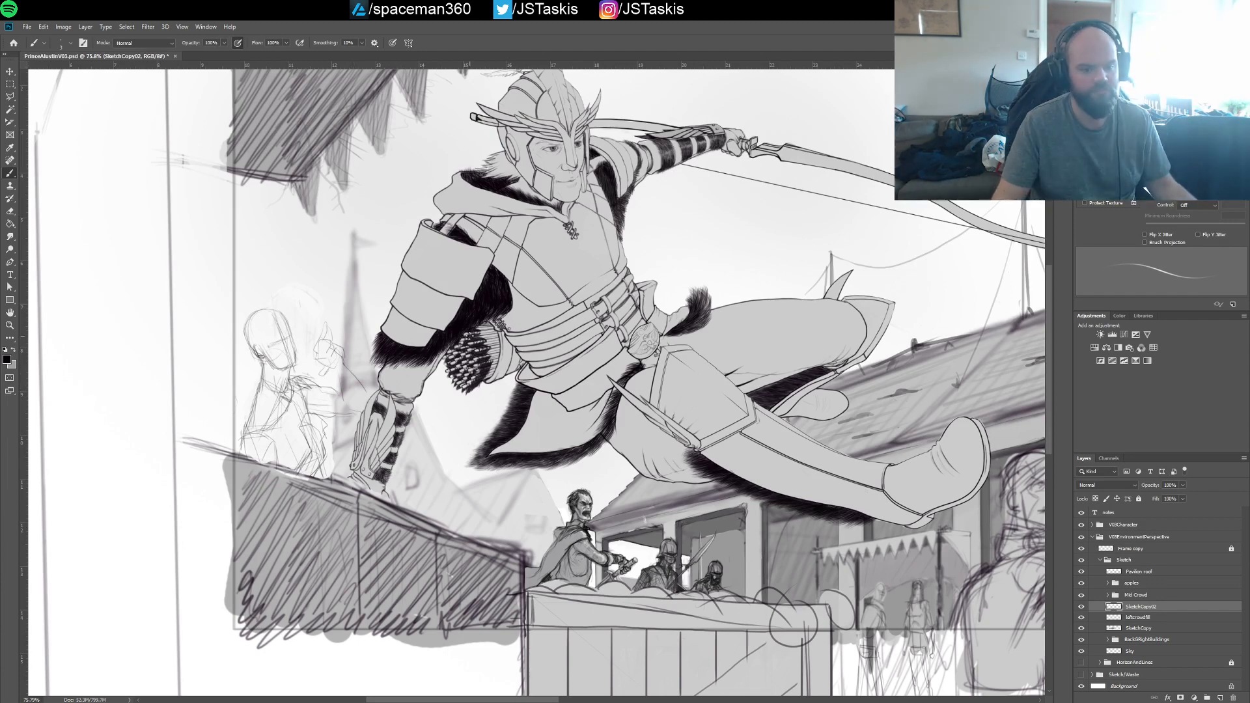
# Lasso the whole new figure including its raised arm, nudge it slightly down and left, deselect, and save the document
pyautogui.moveTo(470, 336); pyautogui.dragTo(413, 350)
pyautogui.press('v')
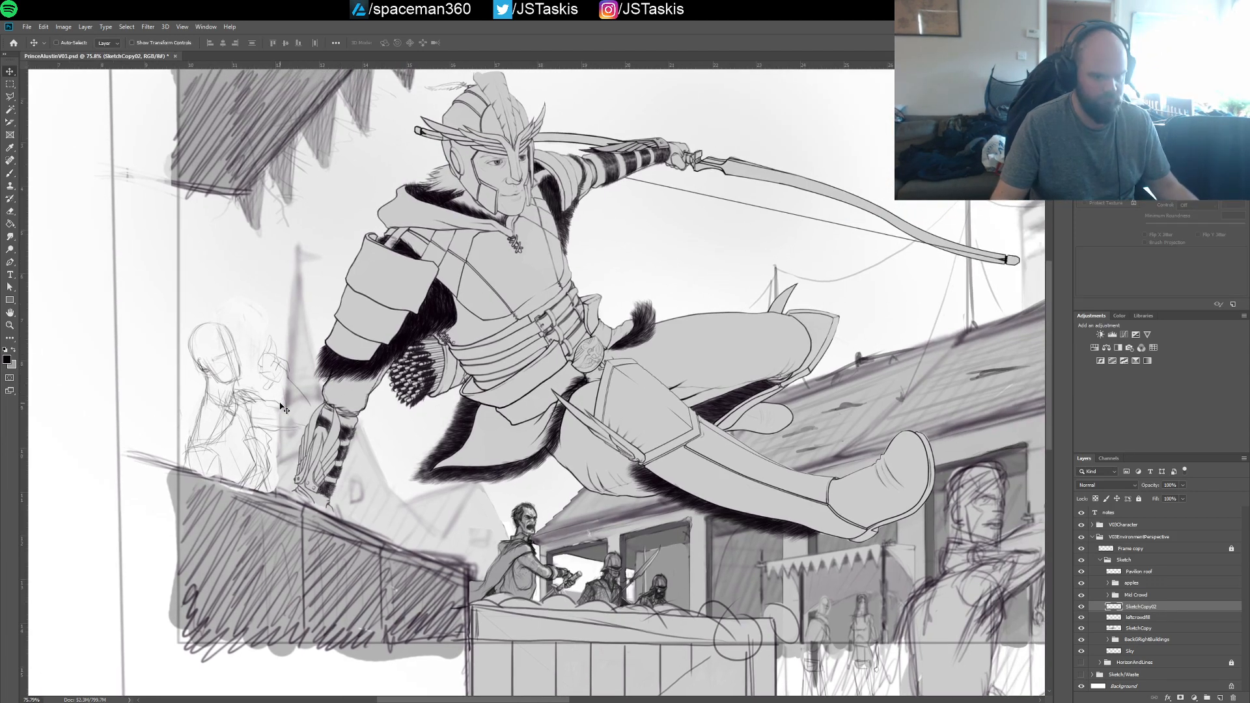
pyautogui.press('l')
pyautogui.click(176, 471)
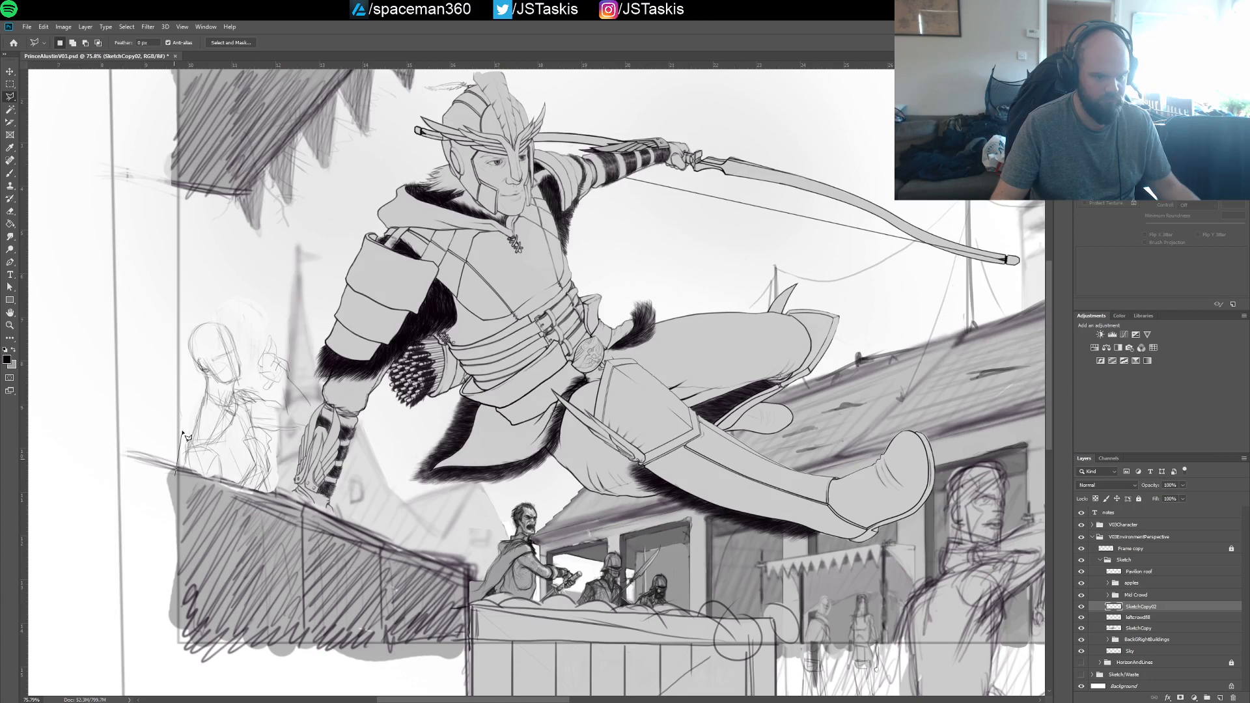
pyautogui.click(181, 341)
pyautogui.click(195, 304)
pyautogui.click(225, 289)
pyautogui.click(313, 363)
pyautogui.click(328, 406)
pyautogui.click(319, 466)
pyautogui.click(270, 515)
pyautogui.doubleClick(202, 492)
pyautogui.press('v')
pyautogui.moveTo(235, 448); pyautogui.dragTo(231, 451)
pyautogui.hotkey('ctrl', 'd')
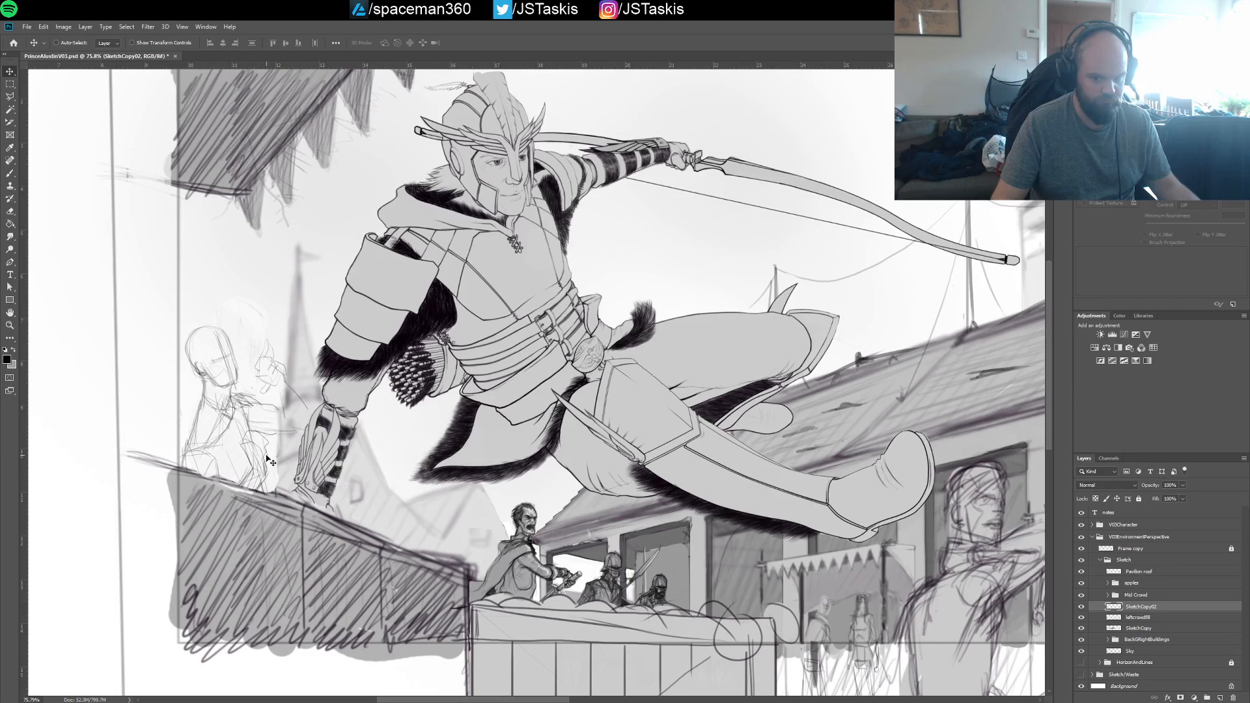
pyautogui.hotkey('ctrl', 's')
# On the leftcrowdfill layer, paint a light grey fill behind the new figure's torso, head and raised arm with a larger brush
pyautogui.press('b')
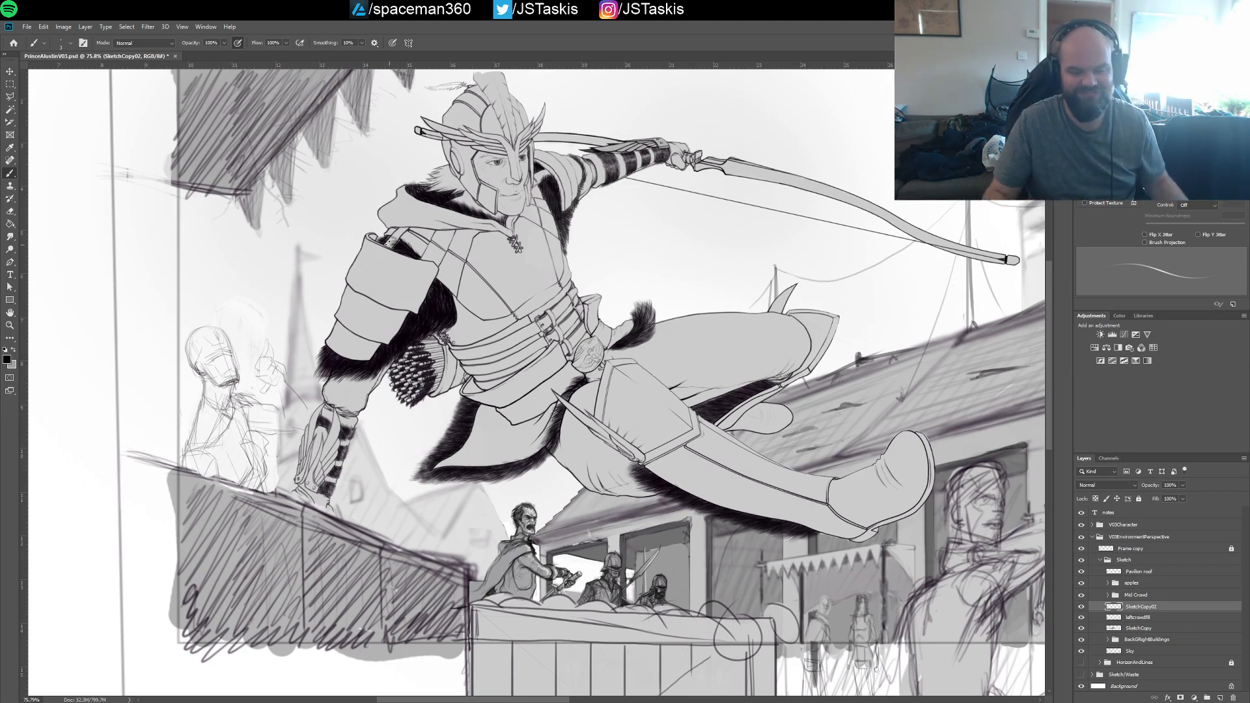
pyautogui.click(1144, 619)
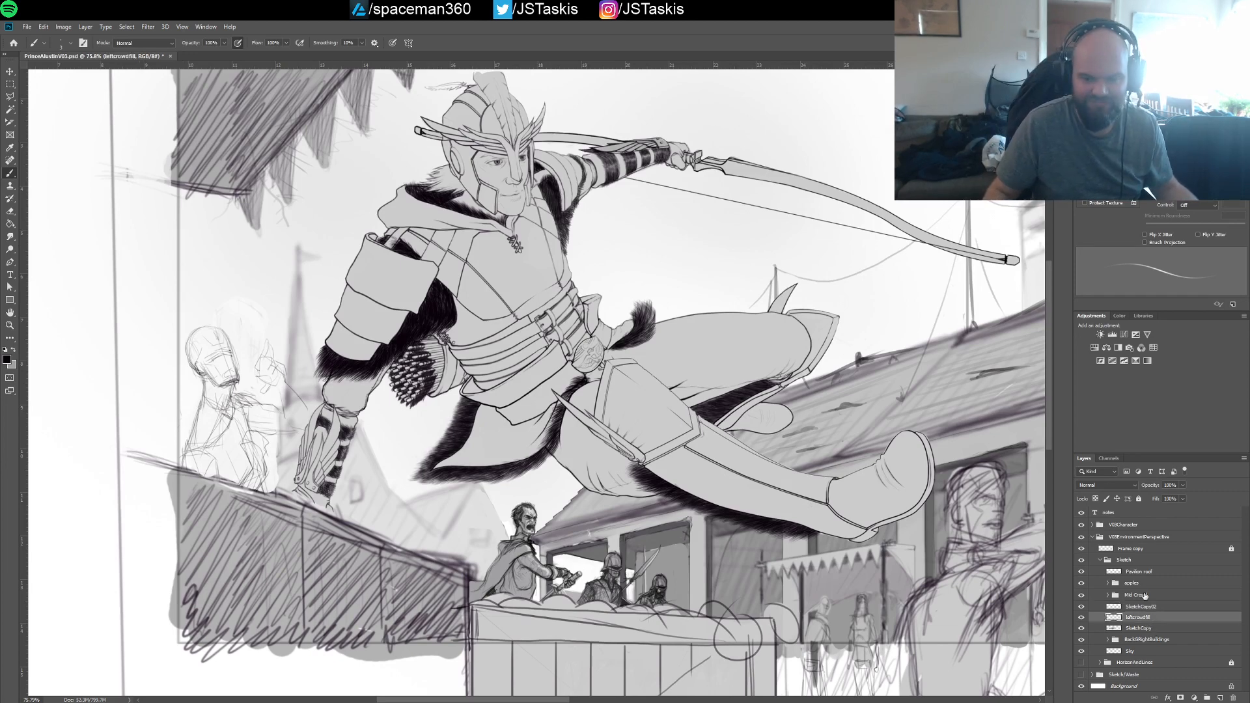
pyautogui.click(1082, 619)
pyautogui.click(1081, 619)
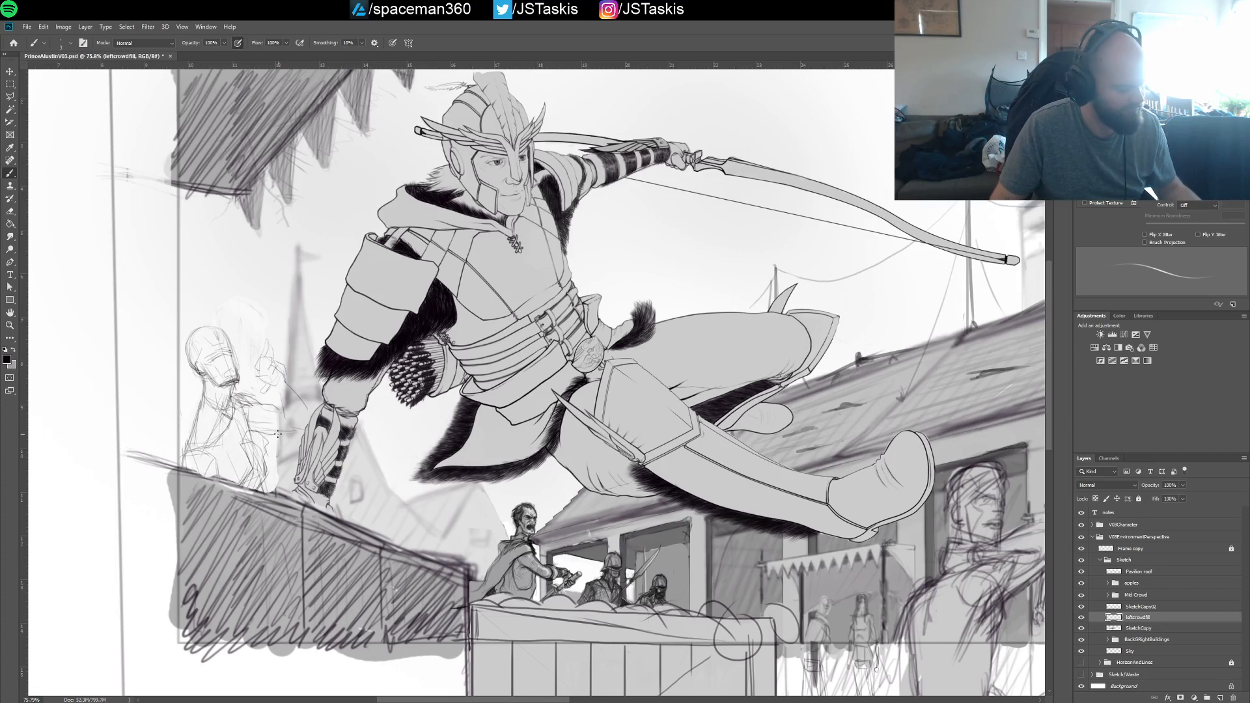
pyautogui.press('x')
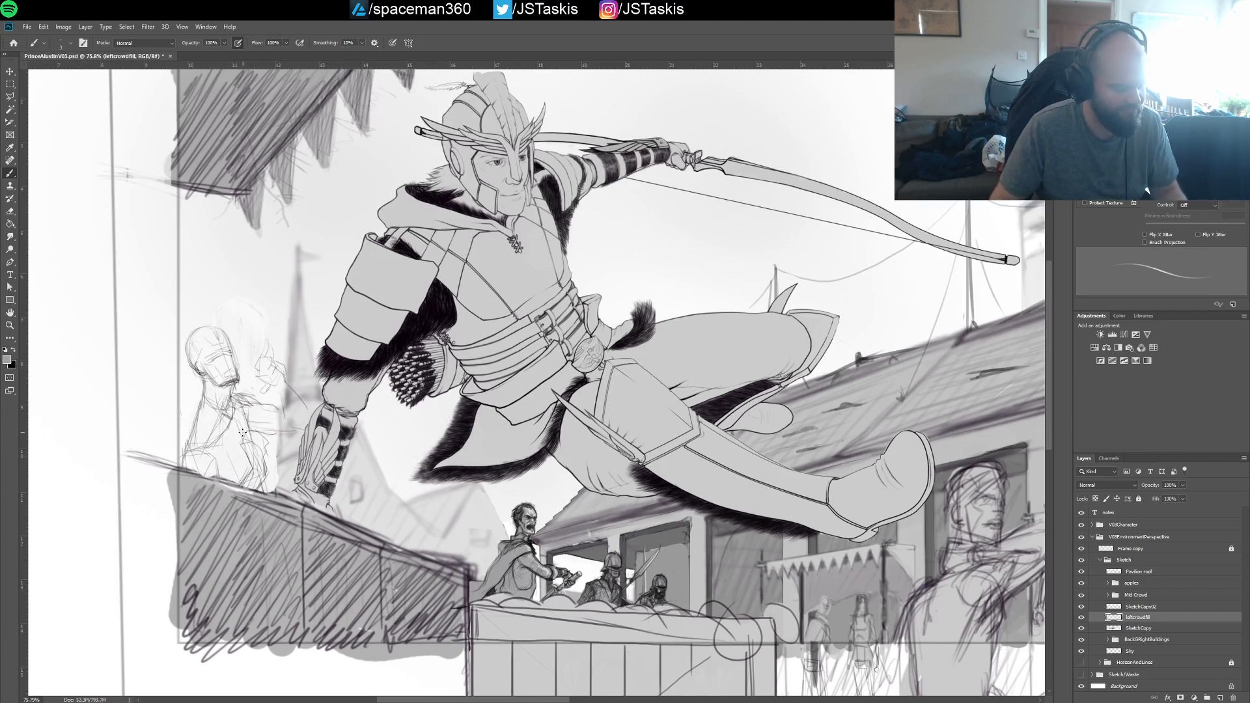
pyautogui.press(']')
pyautogui.press(']')
pyautogui.press(']')
pyautogui.press(']')
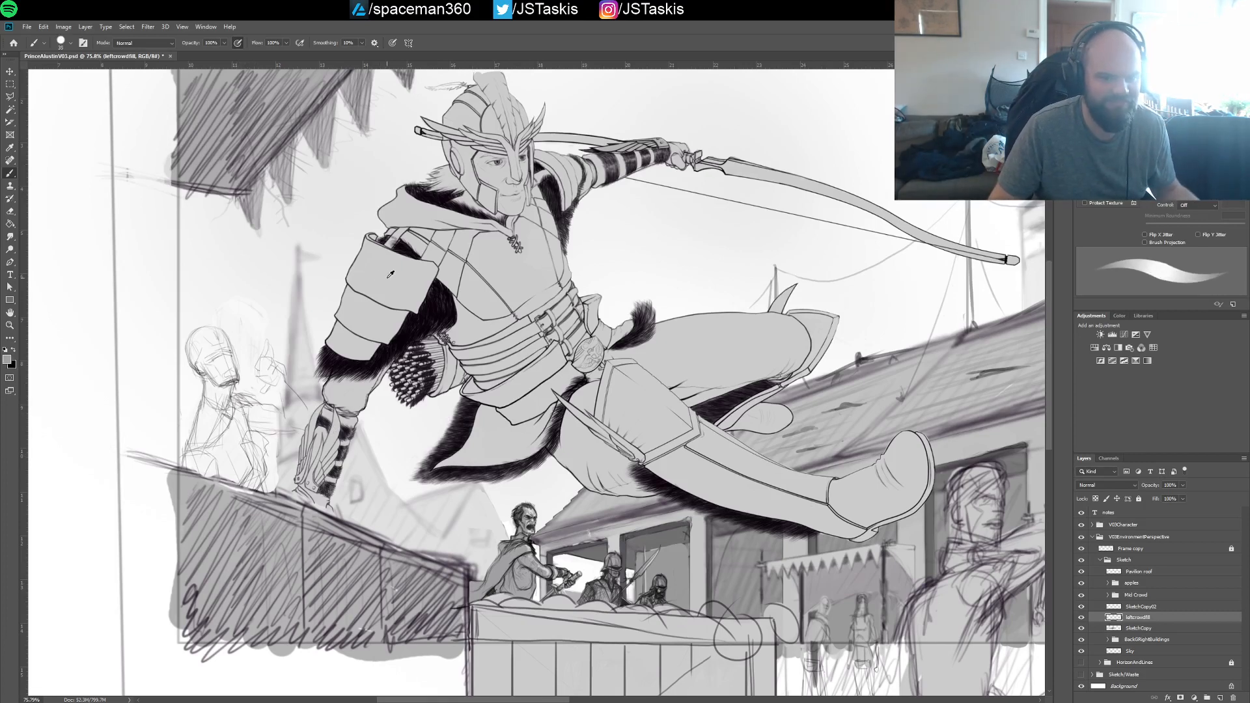
pyautogui.moveTo(200, 449)
pyautogui.mouseDown()
pyautogui.moveTo(240, 484)
pyautogui.moveTo(259, 469)
pyautogui.moveTo(253, 437)
pyautogui.moveTo(248, 471)
pyautogui.moveTo(234, 476)
pyautogui.moveTo(218, 457)
pyautogui.moveTo(203, 424)
pyautogui.moveTo(219, 403)
pyautogui.moveTo(239, 436)
pyautogui.moveTo(252, 431)
pyautogui.moveTo(240, 399)
pyautogui.moveTo(277, 413)
pyautogui.moveTo(256, 426)
pyautogui.moveTo(305, 423)
pyautogui.moveTo(278, 380)
pyautogui.moveTo(261, 388)
pyautogui.moveTo(267, 349)
pyautogui.moveTo(278, 377)
pyautogui.mouseUp()
pyautogui.moveTo(215, 423)
pyautogui.mouseDown()
pyautogui.moveTo(214, 381)
pyautogui.moveTo(230, 384)
pyautogui.moveTo(218, 342)
pyautogui.moveTo(199, 332)
pyautogui.moveTo(196, 364)
pyautogui.moveTo(211, 365)
pyautogui.moveTo(229, 400)
pyautogui.moveTo(207, 400)
pyautogui.moveTo(266, 467)
pyautogui.mouseUp()
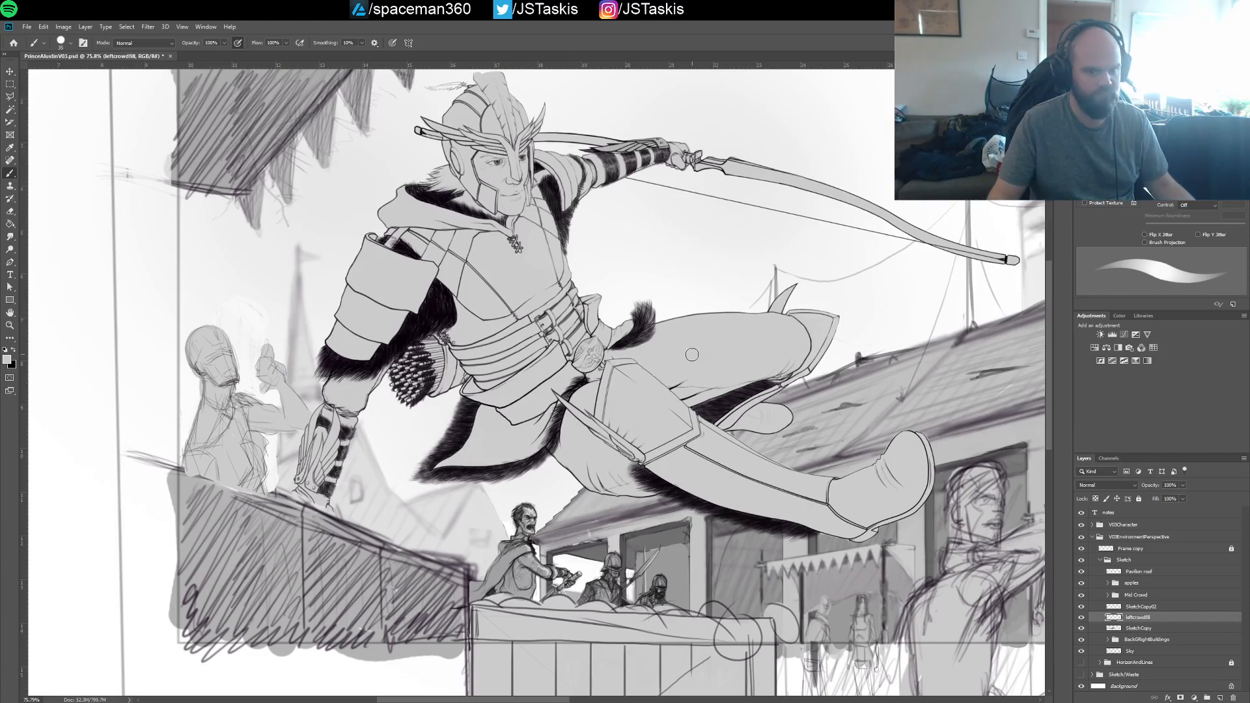
# Save the illustration with the filled figure
pyautogui.moveTo(693, 353); pyautogui.dragTo(502, 429)
pyautogui.moveTo(668, 382); pyautogui.dragTo(642, 370)
pyautogui.hotkey('ctrl', 's')
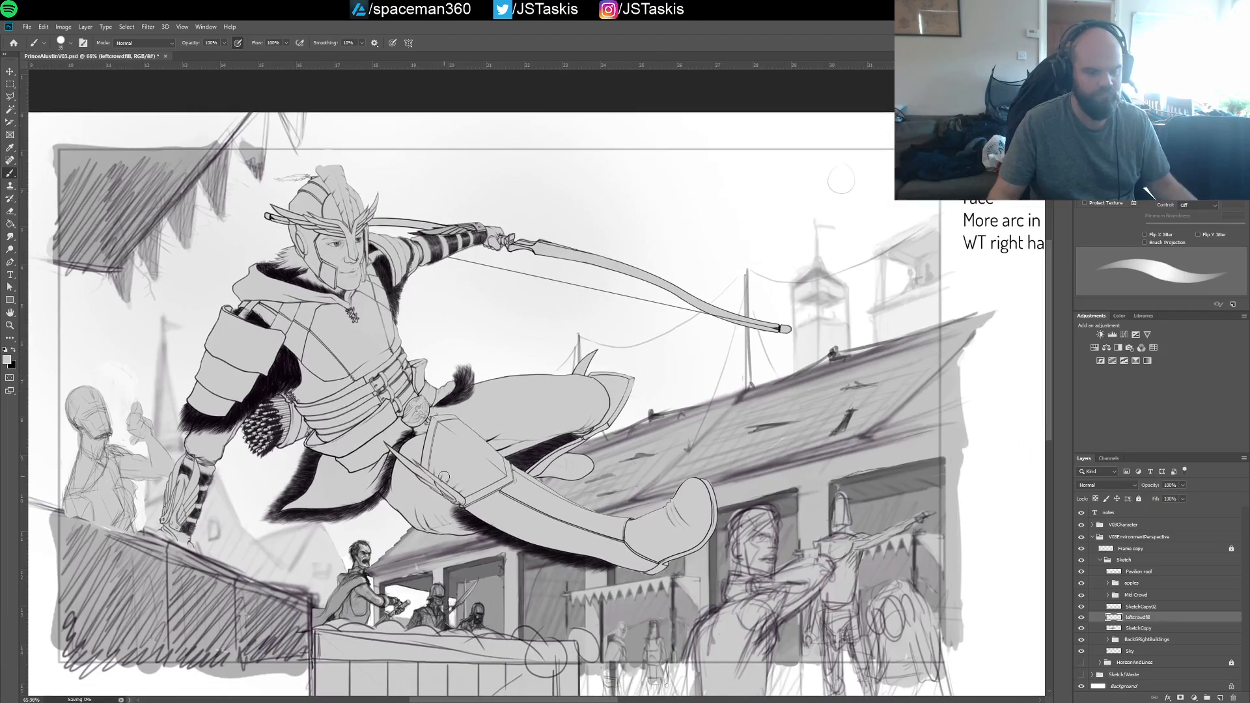